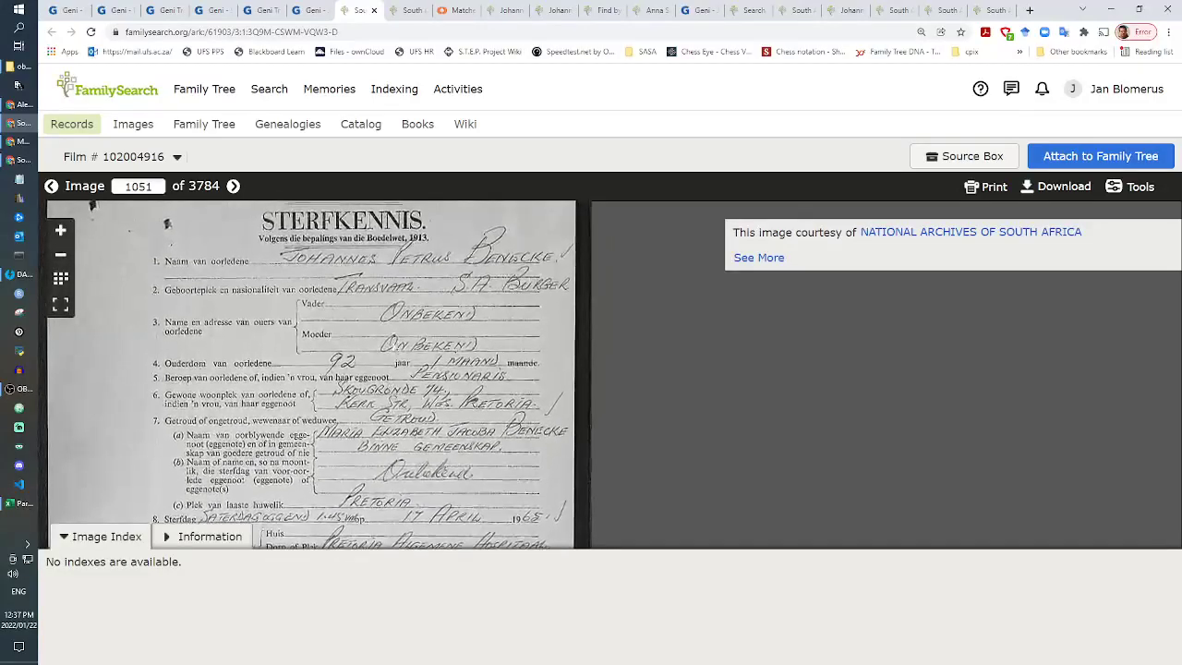
Step: Examine the scanned death notice's entries for parents, age, residence, spouse, date and place of death, and children
{"action": "left_click_drag", "start_coordinate": [374, 422], "coordinate": [387, 346]}
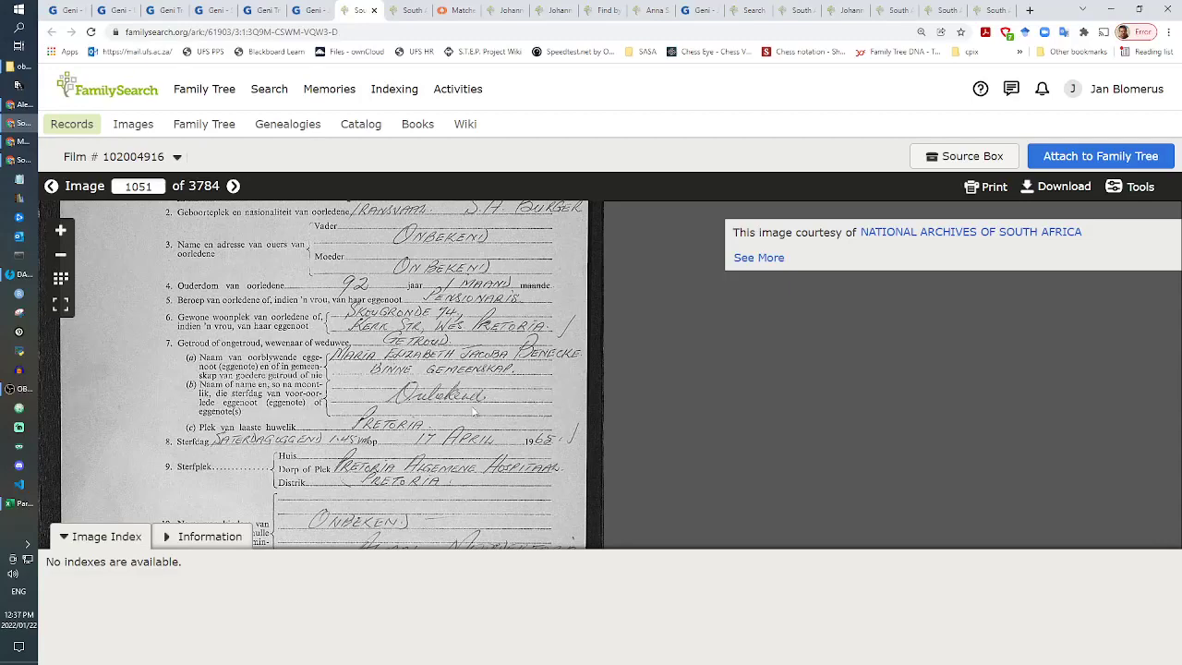
{"action": "left_click_drag", "start_coordinate": [524, 455], "coordinate": [446, 314]}
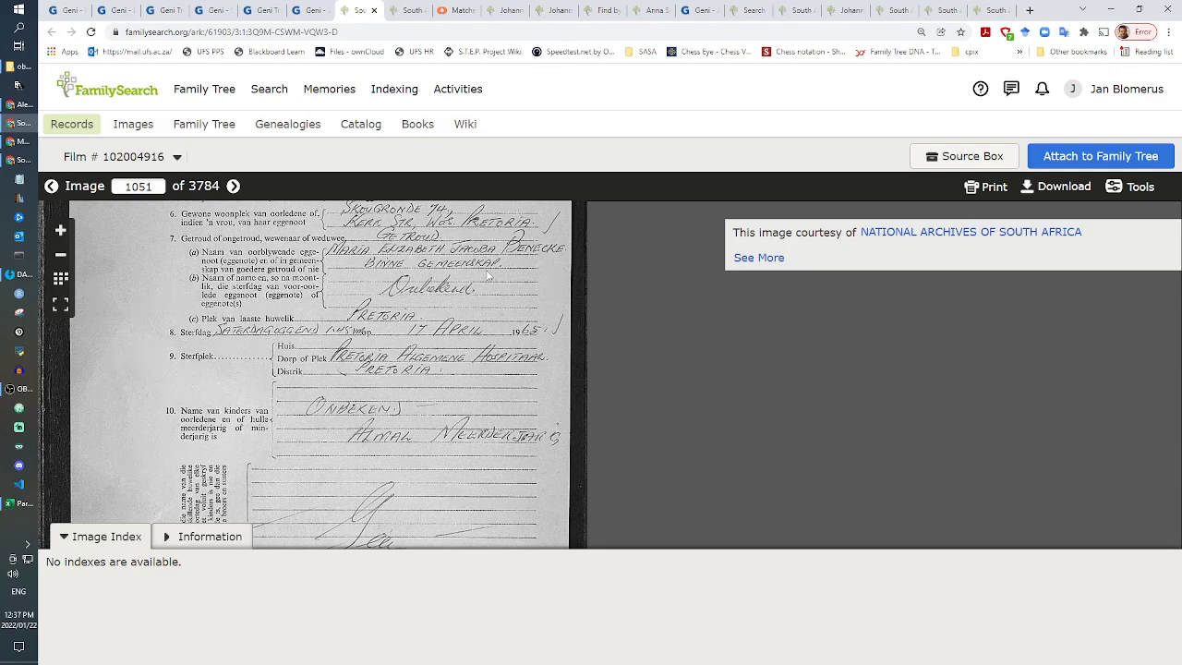
{"action": "scroll", "coordinate": [496, 308], "scroll_direction": "up", "scroll_amount": 2}
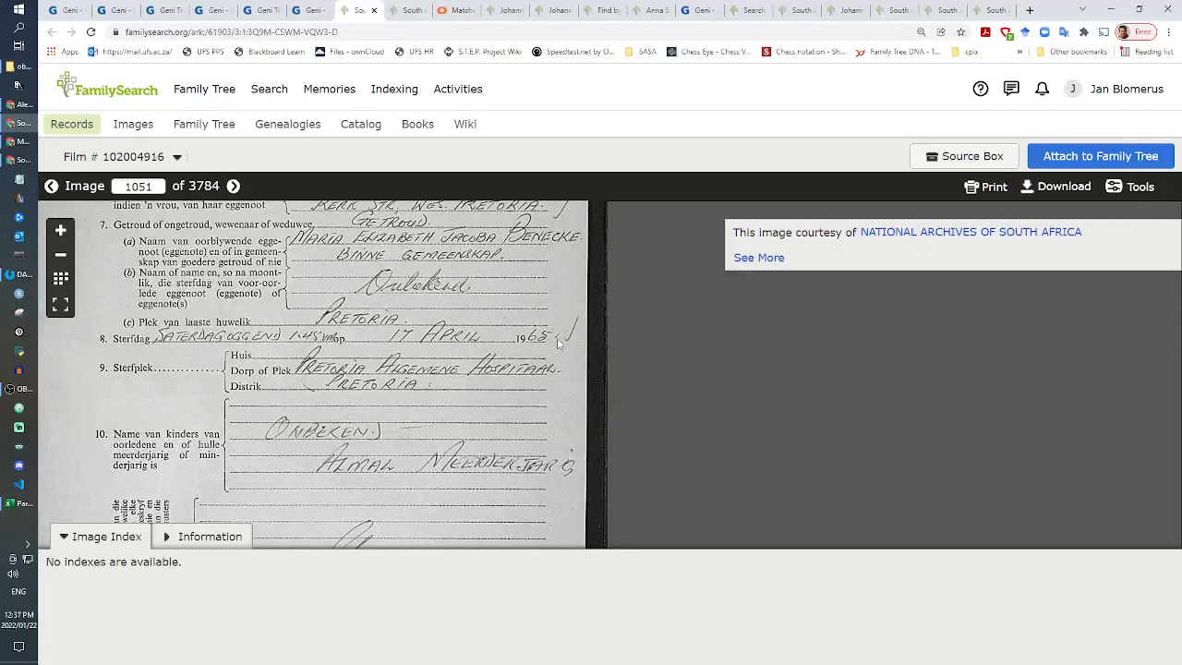
{"action": "left_click_drag", "start_coordinate": [470, 309], "coordinate": [467, 351]}
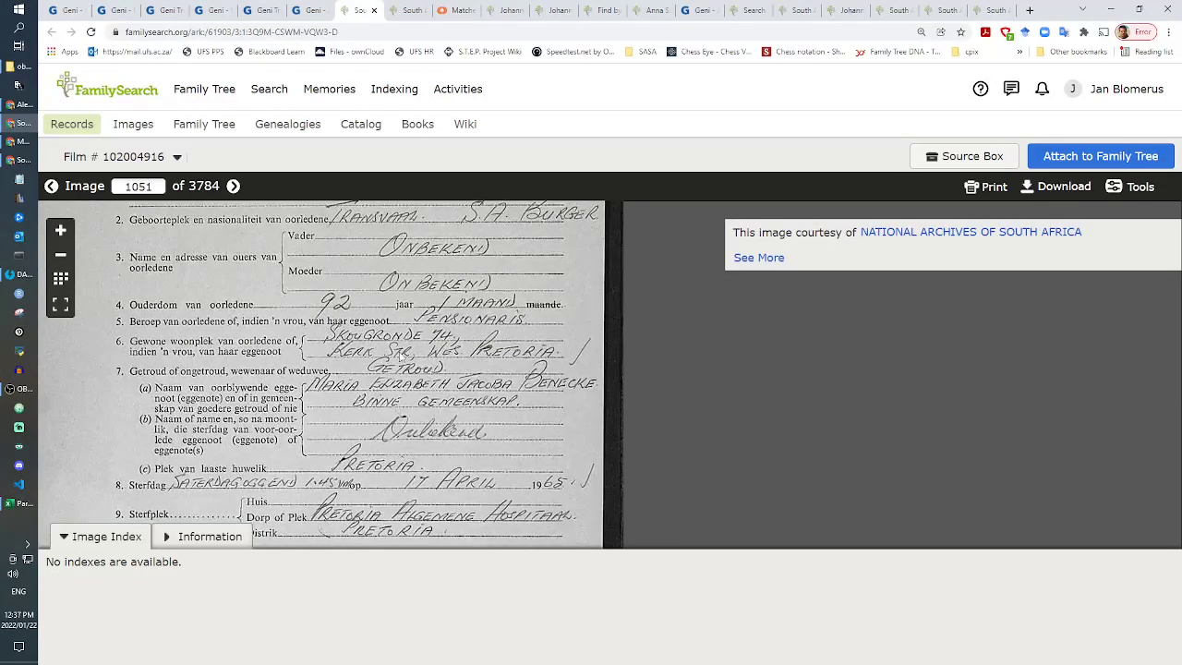
{"action": "scroll", "coordinate": [415, 355], "scroll_direction": "up", "scroll_amount": 2}
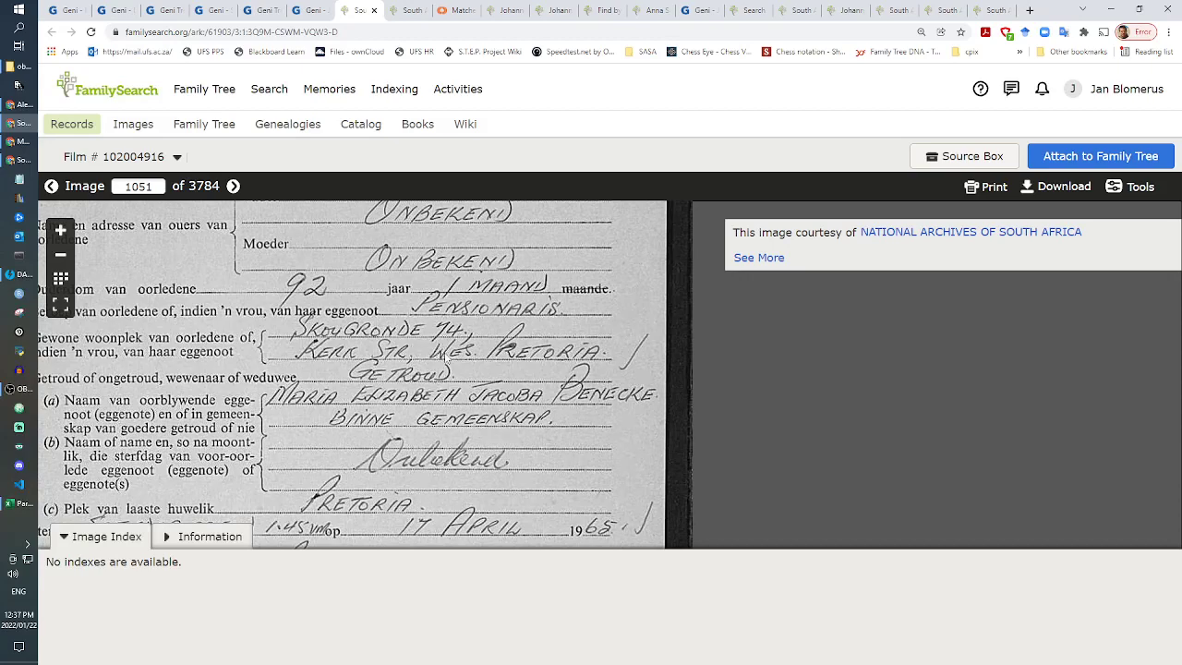
{"action": "scroll", "coordinate": [448, 357], "scroll_direction": "up", "scroll_amount": 2}
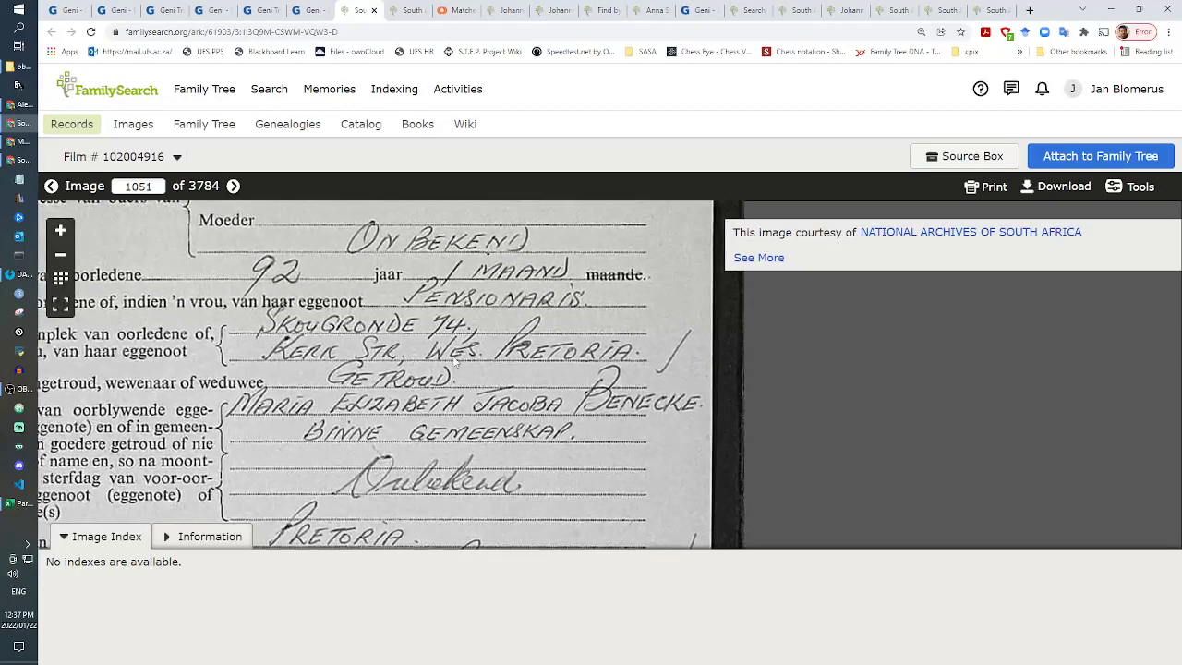
{"action": "scroll", "coordinate": [443, 395], "scroll_direction": "down", "scroll_amount": 2}
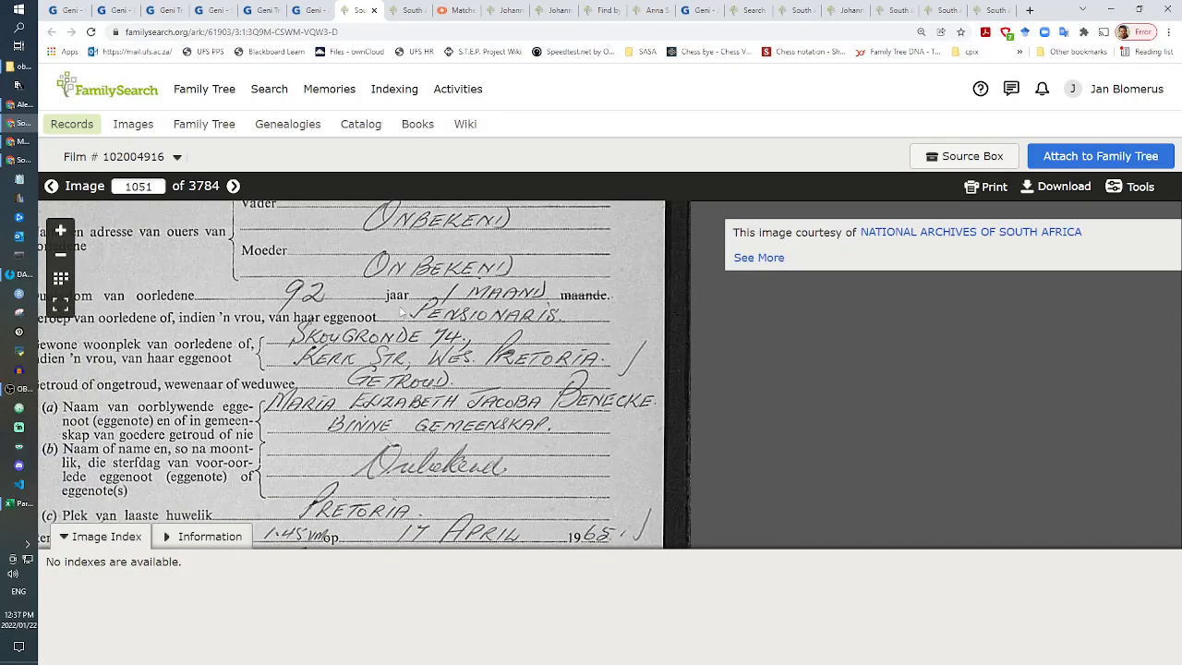
{"action": "left_click_drag", "start_coordinate": [402, 314], "coordinate": [506, 395]}
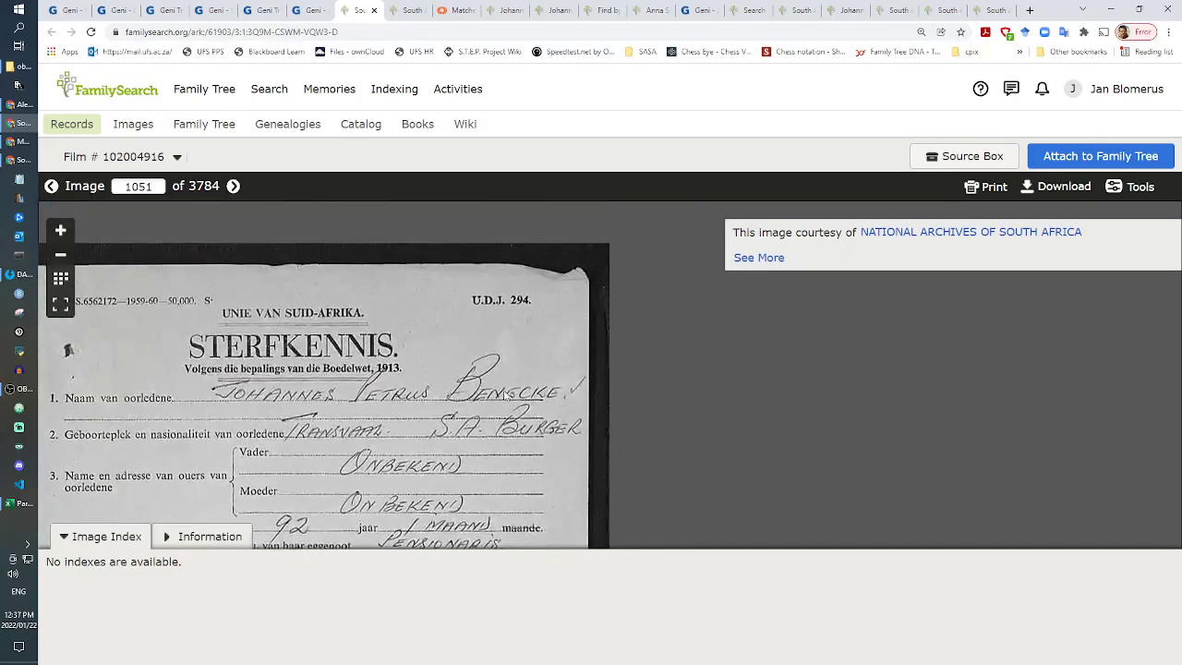
Step: Check the deceased man's Geni profile, then open his FamilySearch details and review his spouses and siblings
{"action": "left_click", "coordinate": [312, 10]}
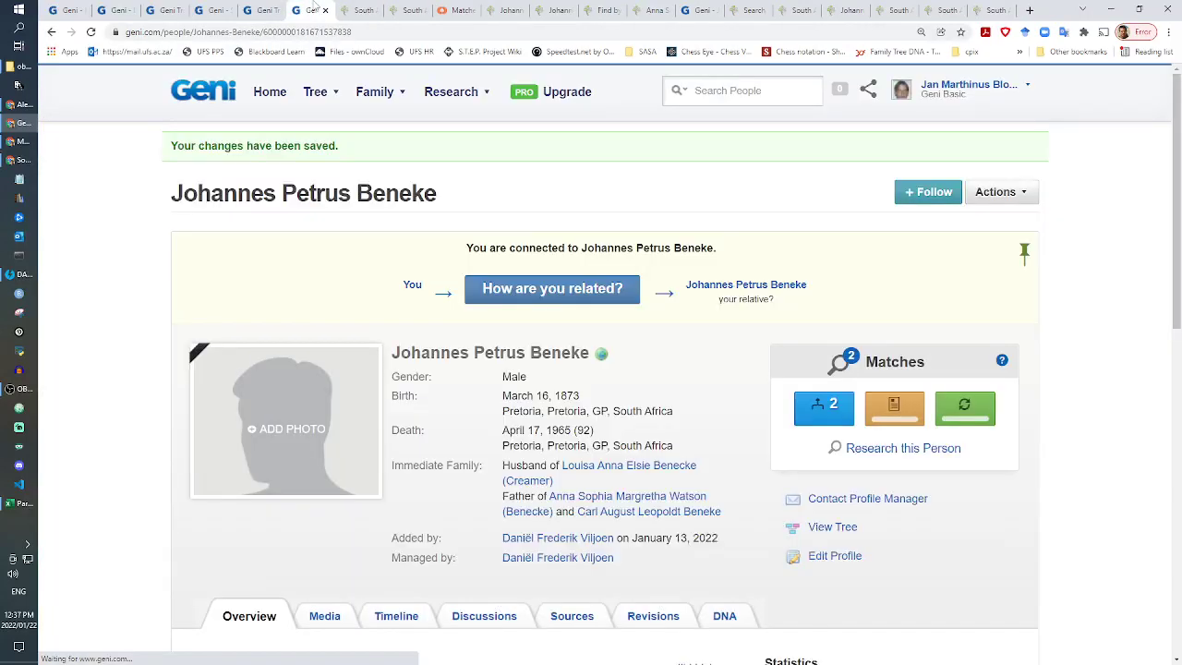
{"action": "left_click", "coordinate": [496, 9]}
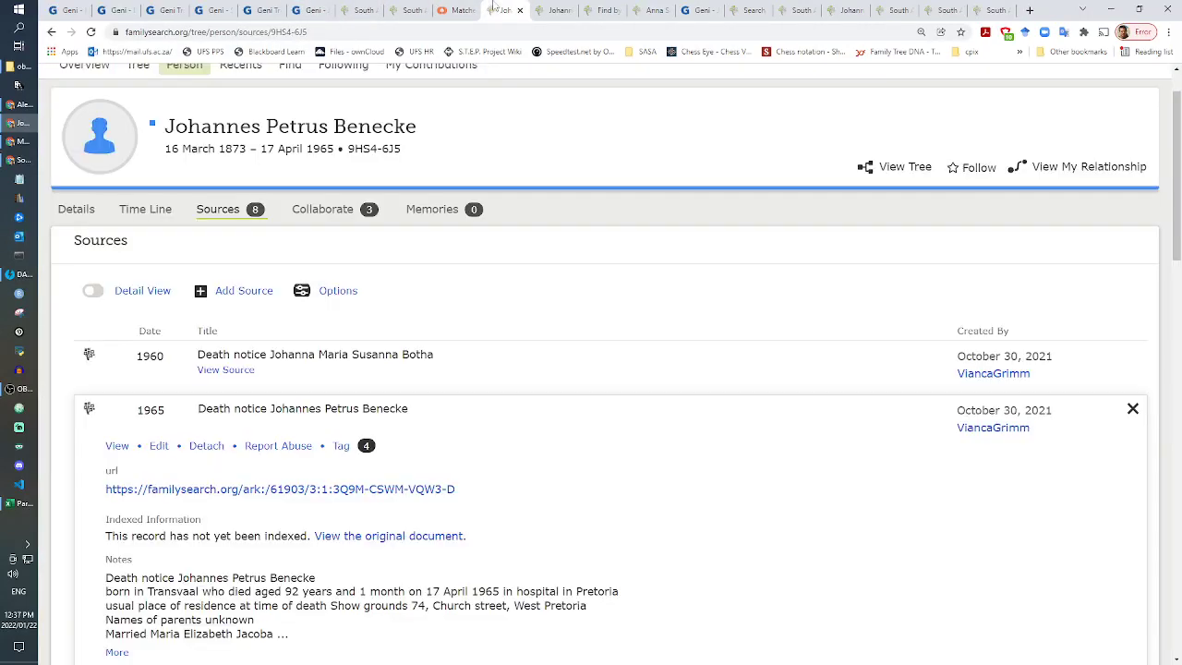
{"action": "left_click", "coordinate": [89, 213]}
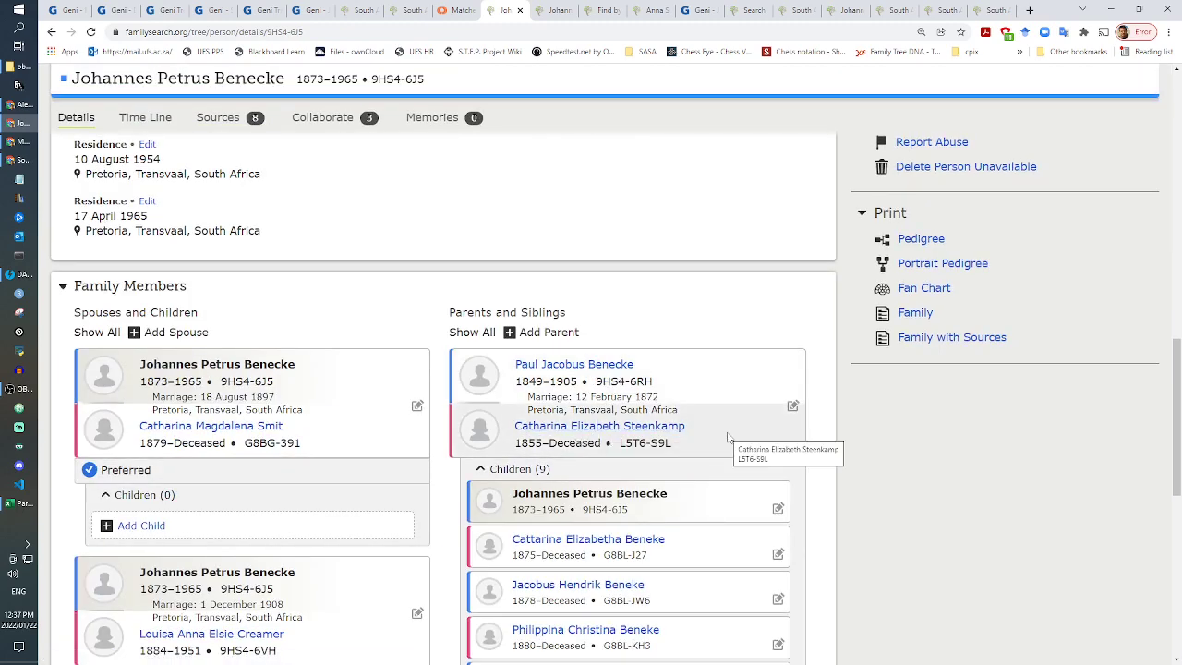
{"action": "scroll", "coordinate": [735, 439], "scroll_direction": "down", "scroll_amount": 3}
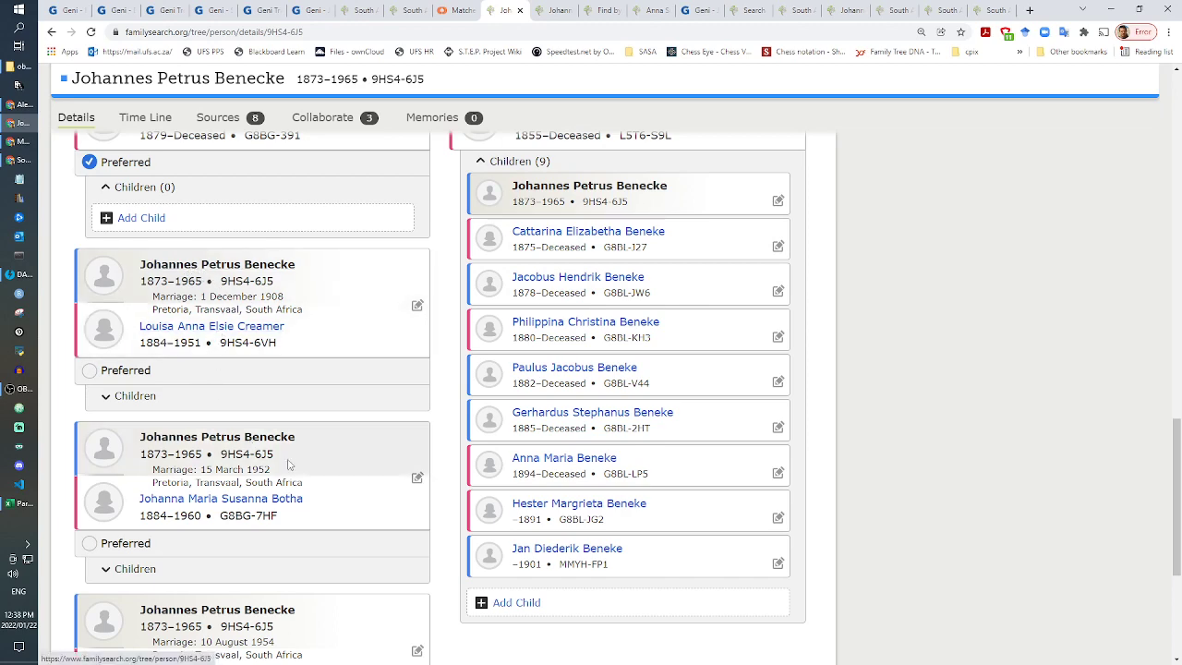
{"action": "scroll", "coordinate": [289, 464], "scroll_direction": "down", "scroll_amount": 3}
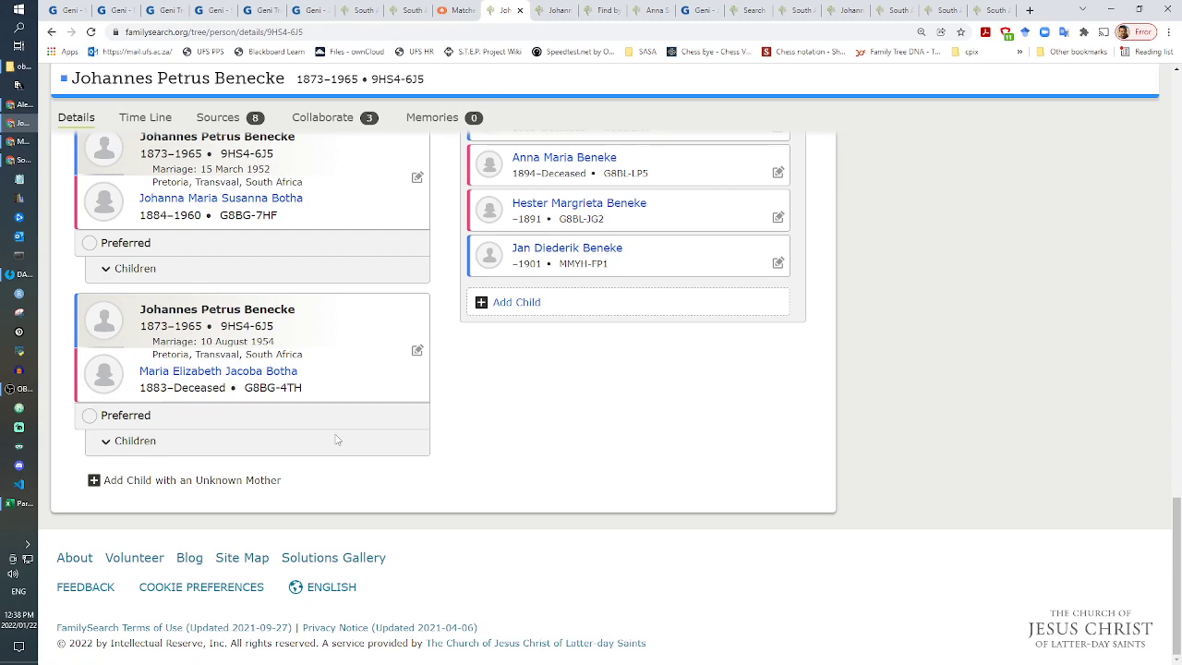
Step: Expand the children lists of the man's 1952 and 1954 marriages in the family members section
{"action": "scroll", "coordinate": [337, 440], "scroll_direction": "up", "scroll_amount": 2}
{"action": "scroll", "coordinate": [337, 440], "scroll_direction": "up", "scroll_amount": 2}
{"action": "scroll", "coordinate": [337, 440], "scroll_direction": "down", "scroll_amount": 4}
{"action": "left_click", "coordinate": [144, 450]}
{"action": "left_click", "coordinate": [131, 268]}
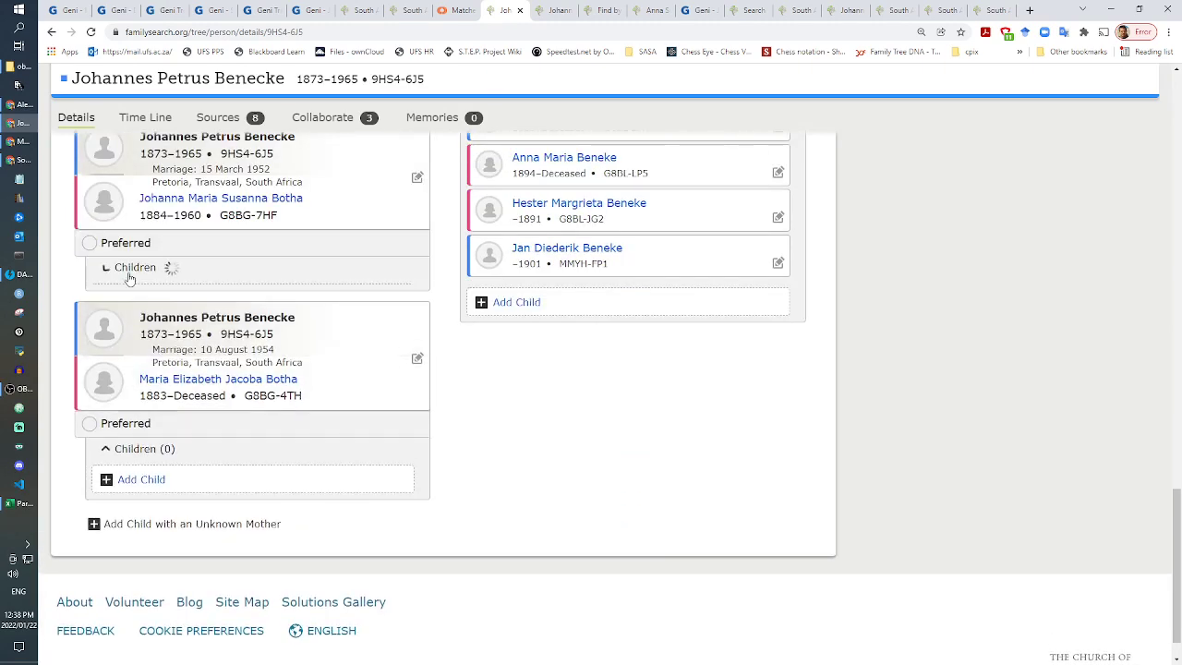
{"action": "scroll", "coordinate": [247, 347], "scroll_direction": "up", "scroll_amount": 4}
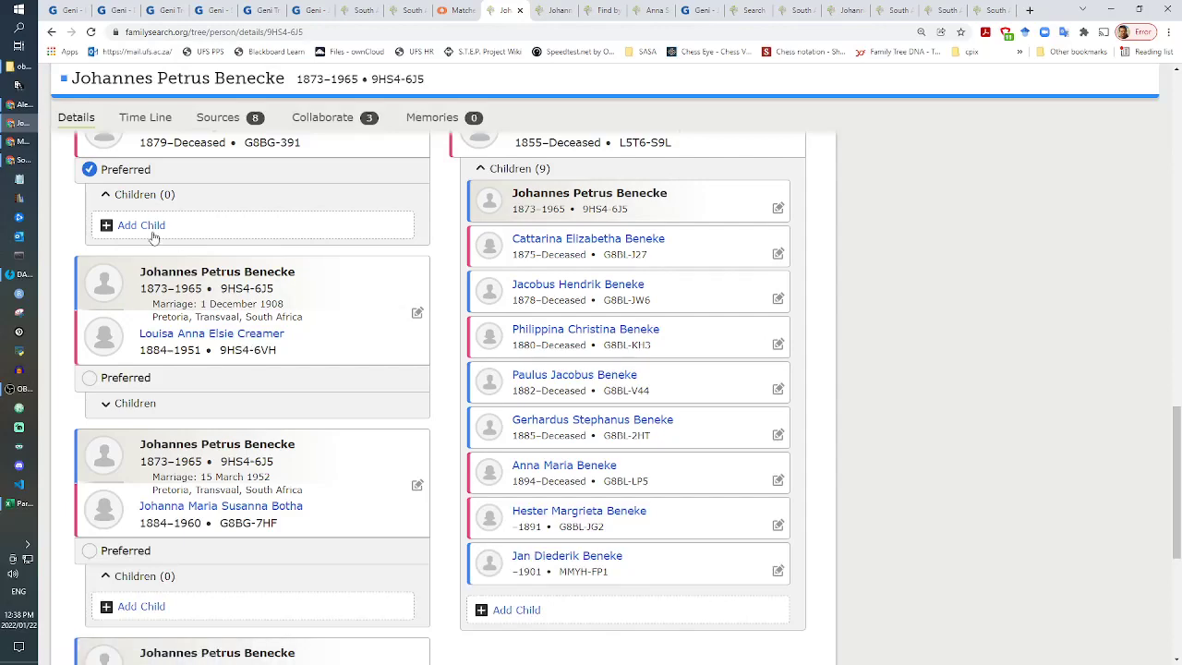
{"action": "scroll", "coordinate": [316, 327], "scroll_direction": "up", "scroll_amount": 4}
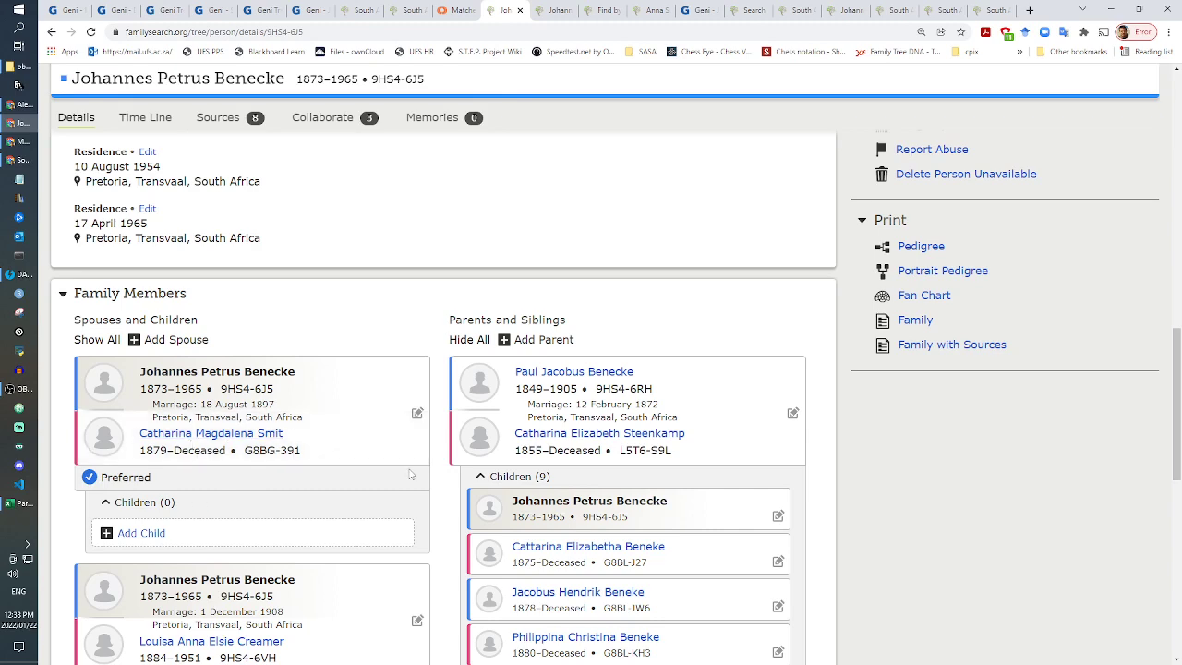
Step: Review the man's recorded residences and marriages, and highlight his parents' marriage date of 12 February 1872
{"action": "scroll", "coordinate": [413, 474], "scroll_direction": "down", "scroll_amount": 3}
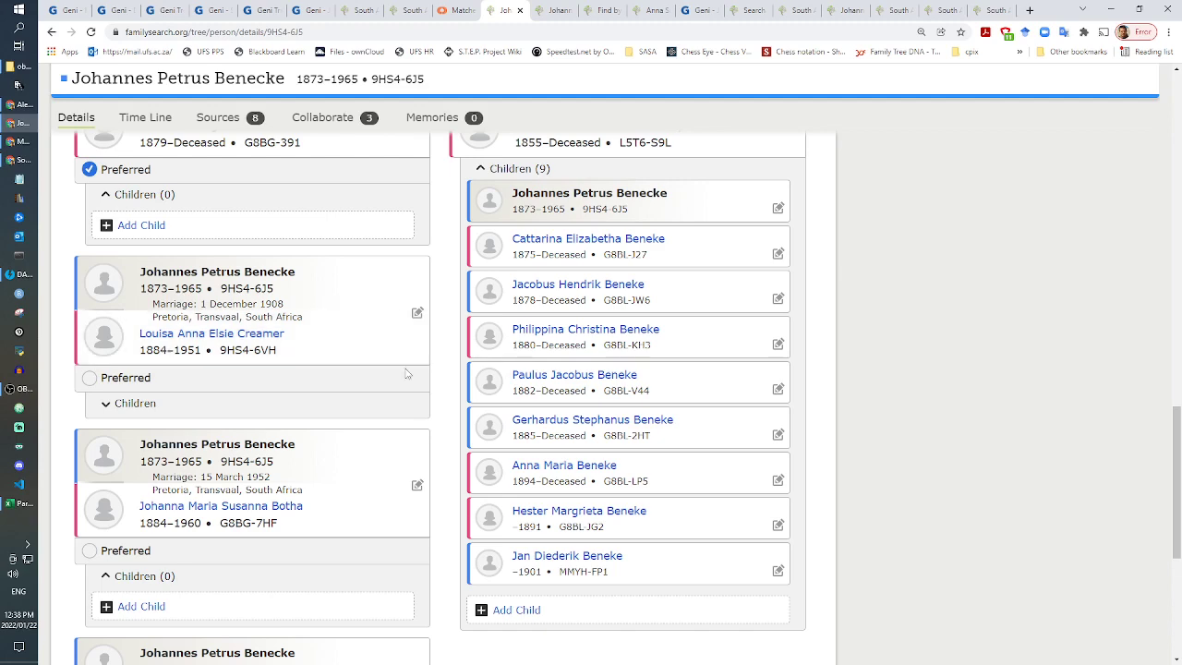
{"action": "scroll", "coordinate": [451, 417], "scroll_direction": "up", "scroll_amount": 3}
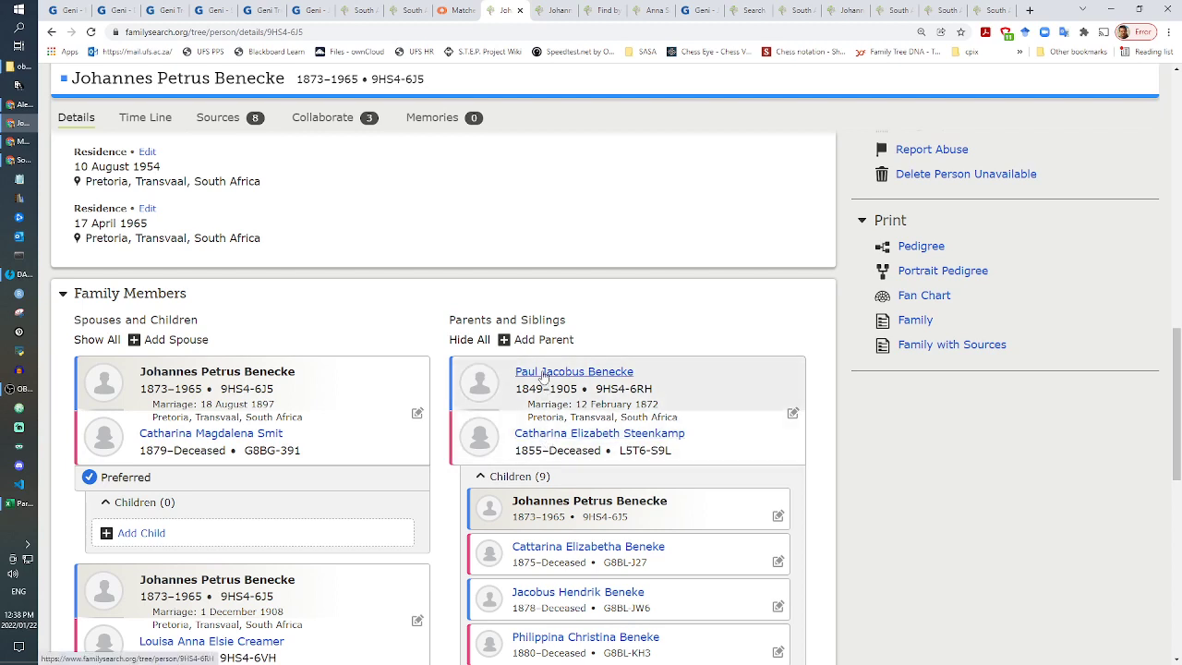
{"action": "left_click_drag", "start_coordinate": [661, 408], "coordinate": [581, 400]}
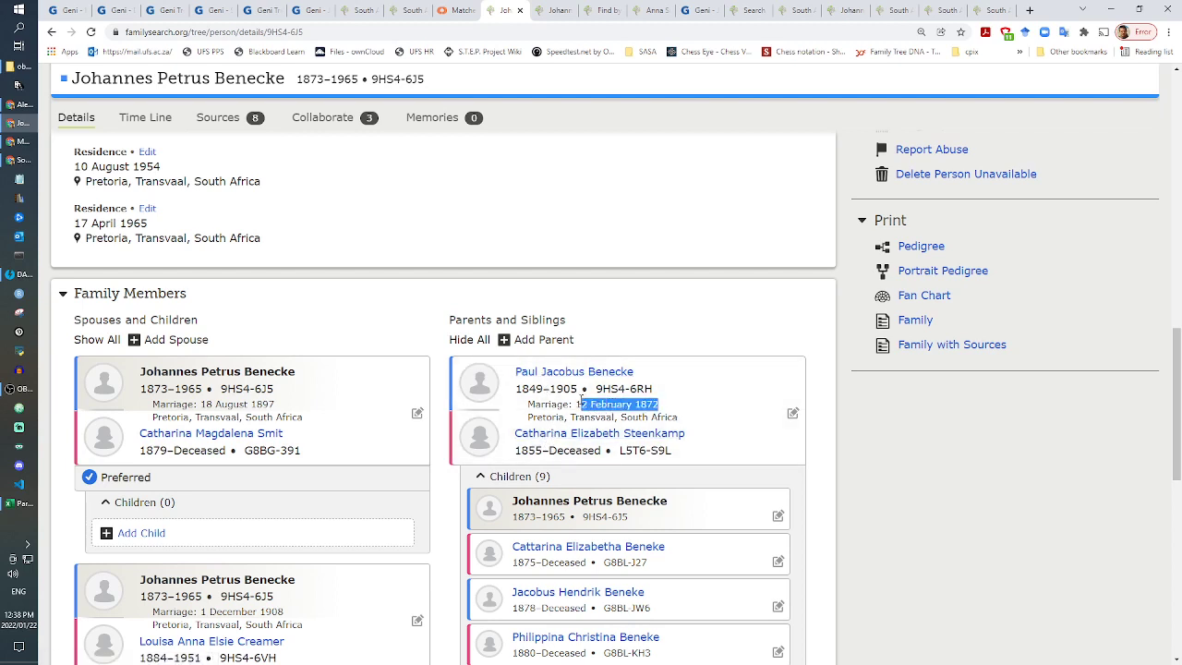
{"action": "scroll", "coordinate": [545, 399], "scroll_direction": "up", "scroll_amount": 3}
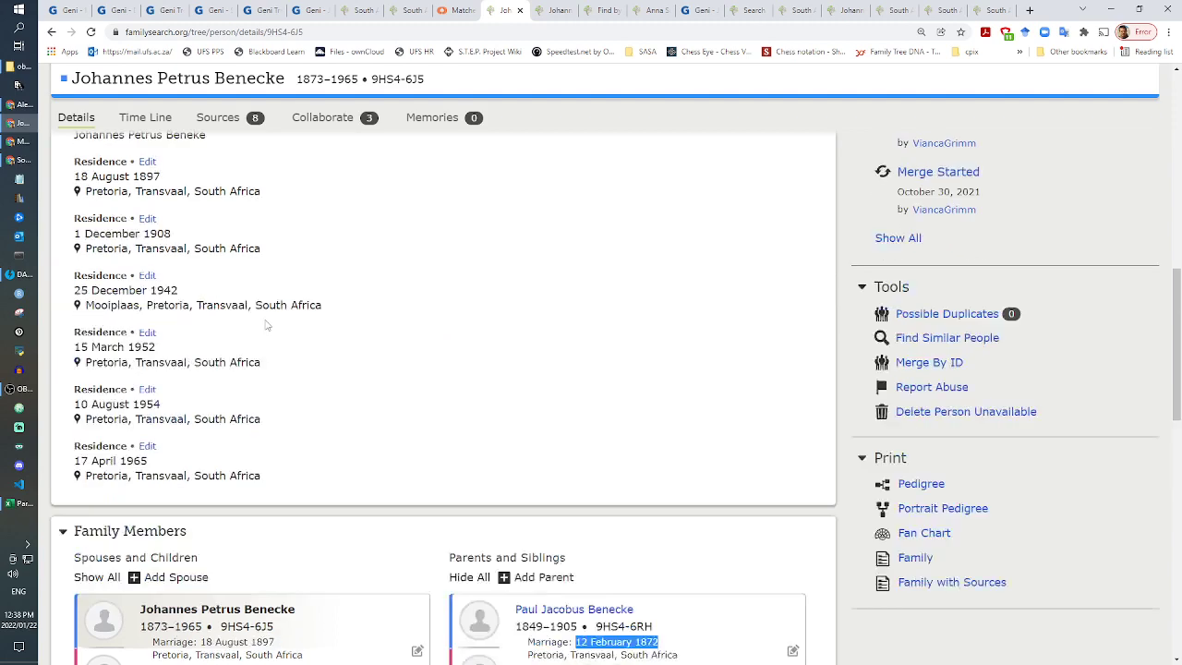
{"action": "scroll", "coordinate": [387, 412], "scroll_direction": "down", "scroll_amount": 3}
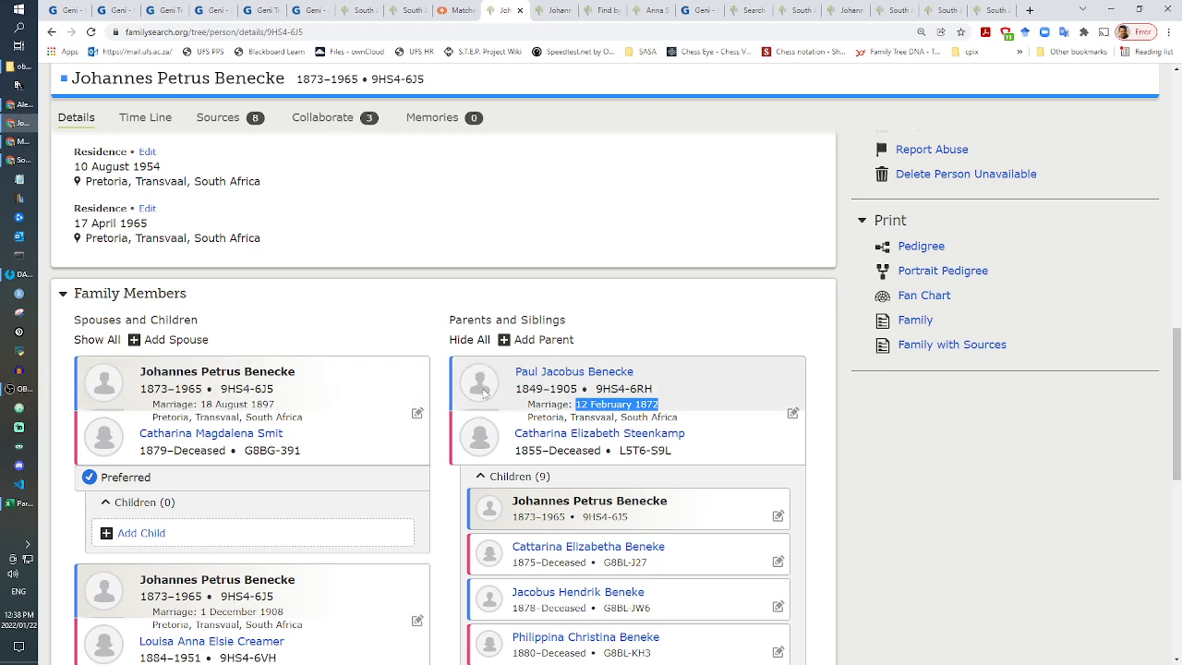
{"action": "scroll", "coordinate": [390, 439], "scroll_direction": "down", "scroll_amount": 3}
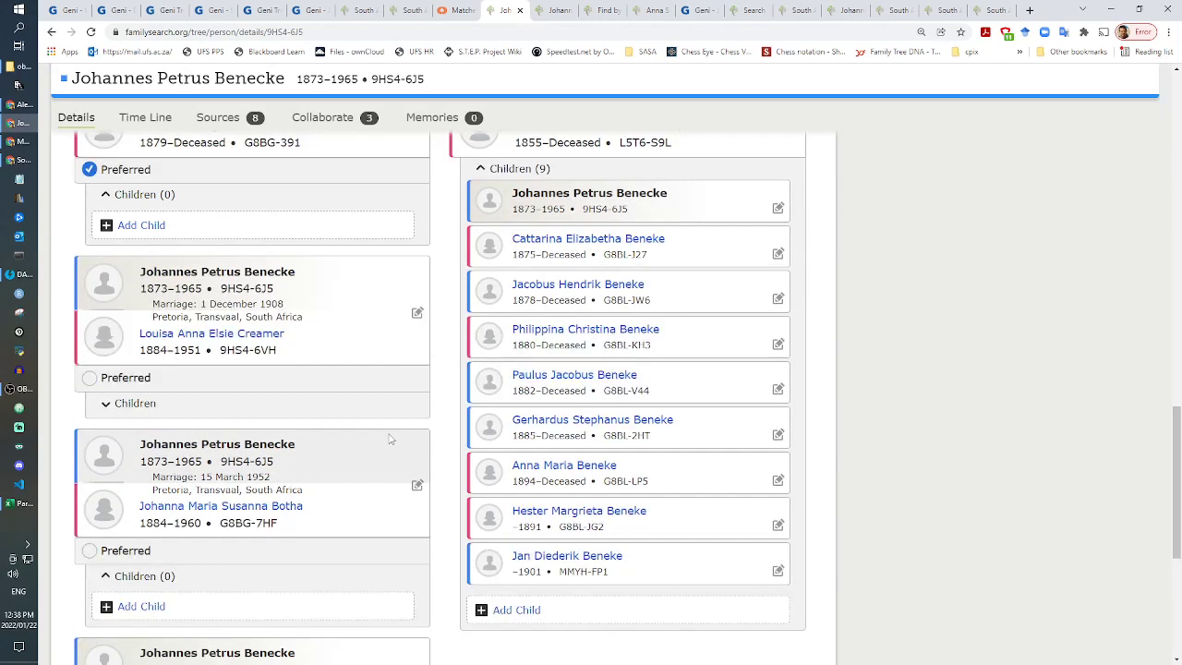
Step: Expand the children of the man's 1 December 1908 marriage and compare them with his other marriages
{"action": "left_click", "coordinate": [142, 414]}
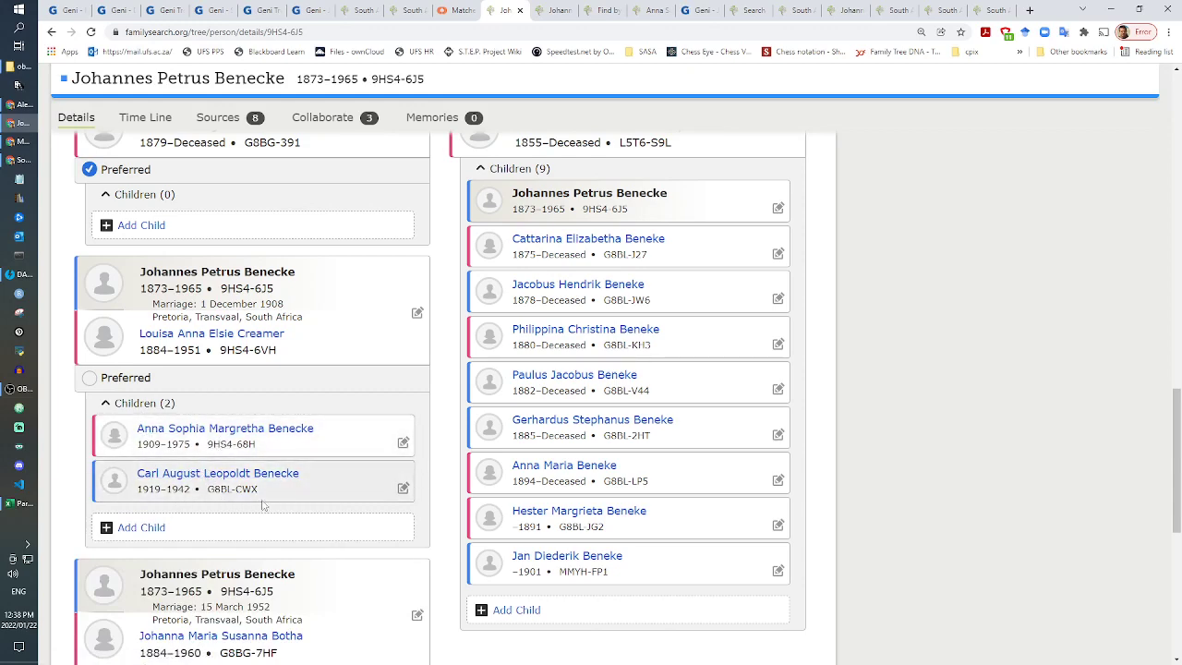
{"action": "scroll", "coordinate": [296, 499], "scroll_direction": "down", "scroll_amount": 5}
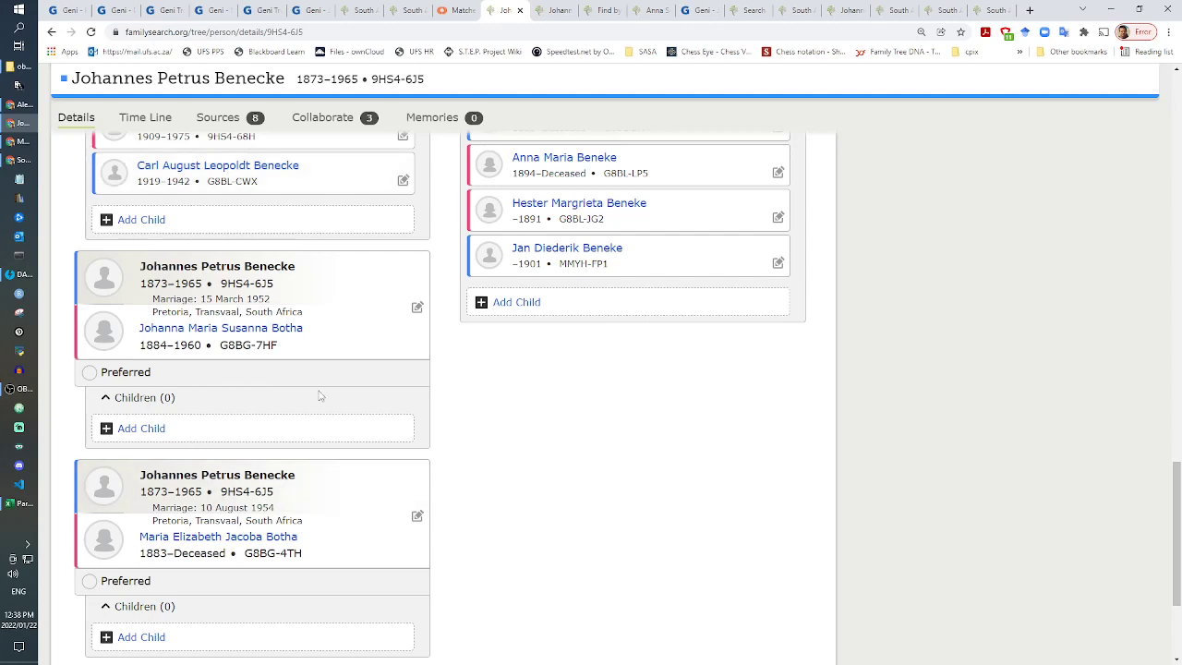
{"action": "scroll", "coordinate": [321, 397], "scroll_direction": "up", "scroll_amount": 5}
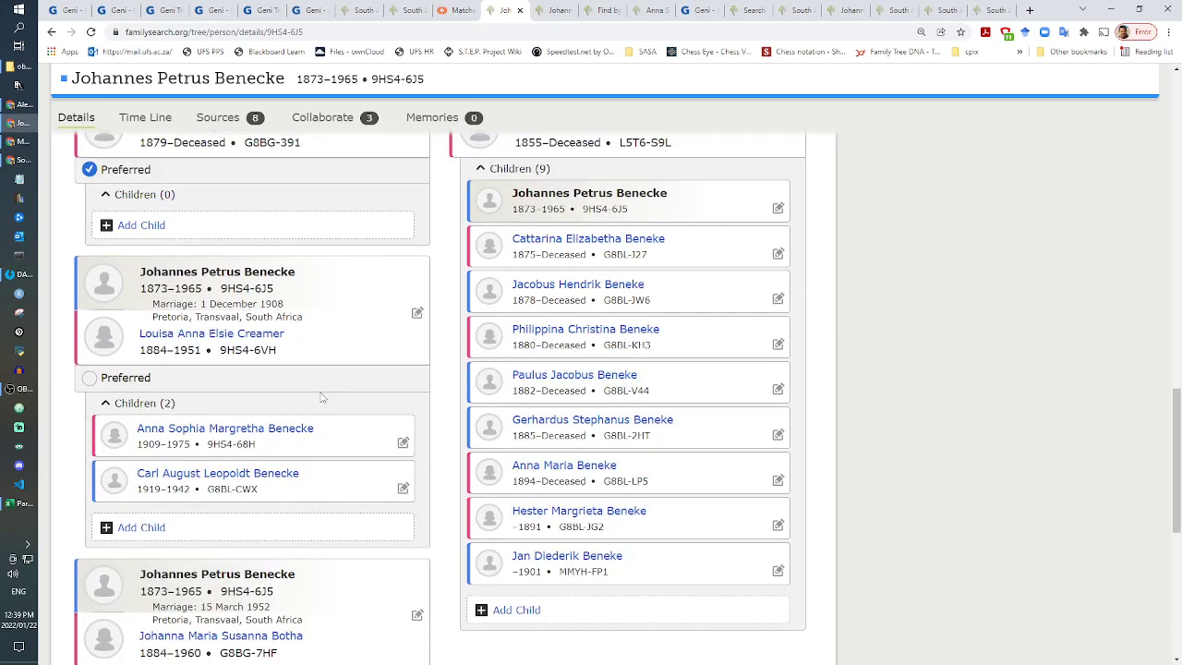
{"action": "scroll", "coordinate": [208, 315], "scroll_direction": "up", "scroll_amount": 3}
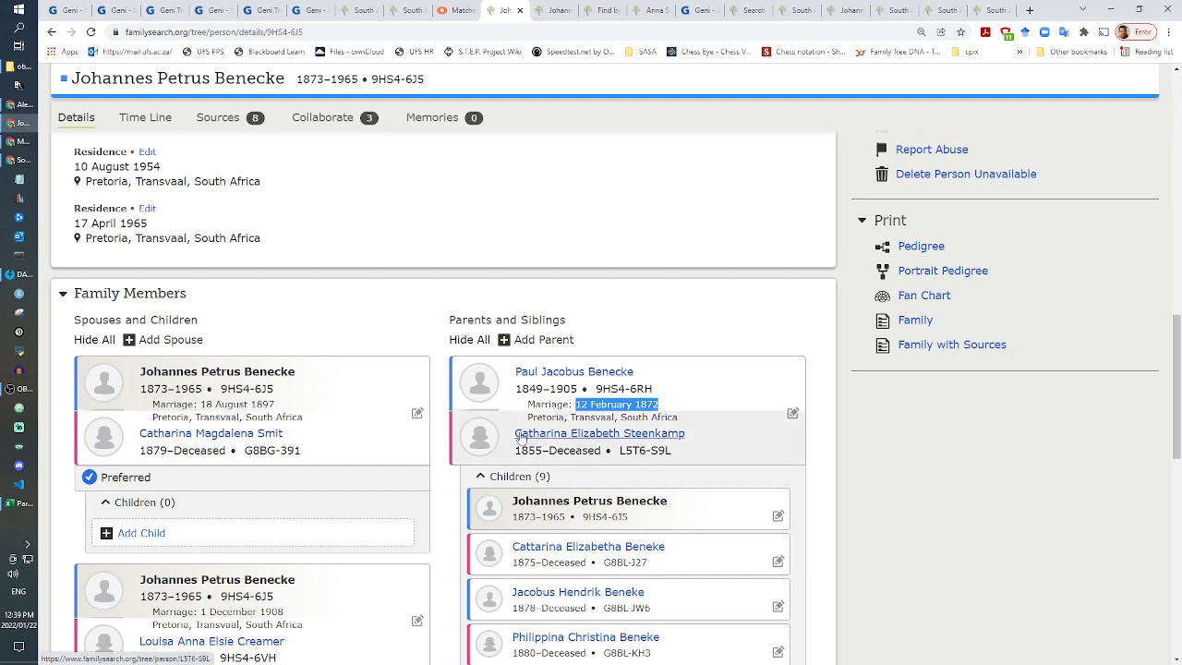
Step: Switch to the man's Geni profile and search Geni for his mother by her full maiden name
{"action": "left_click", "coordinate": [307, 10]}
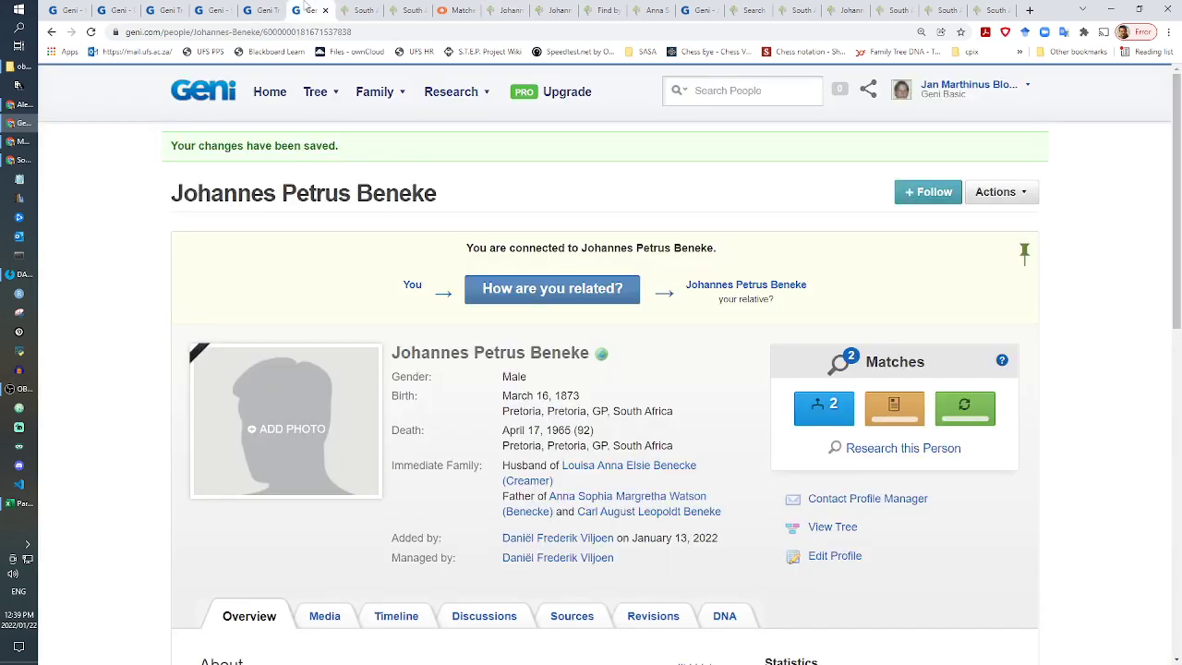
{"action": "left_click", "coordinate": [733, 95]}
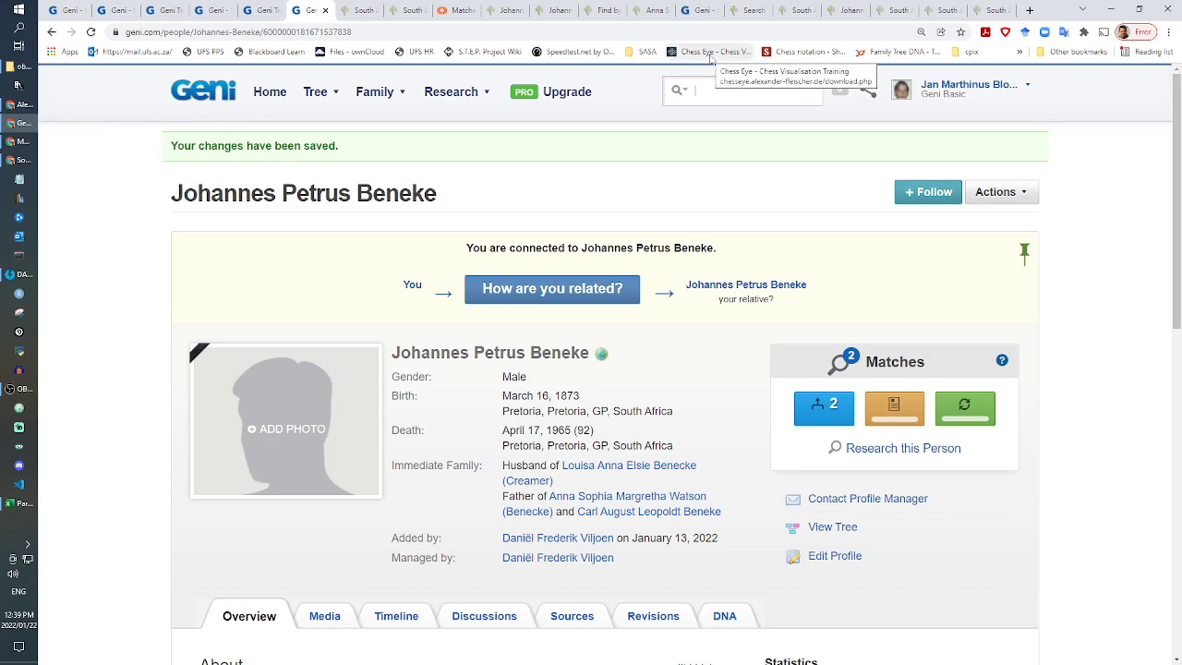
{"action": "type", "text": "catharina"}
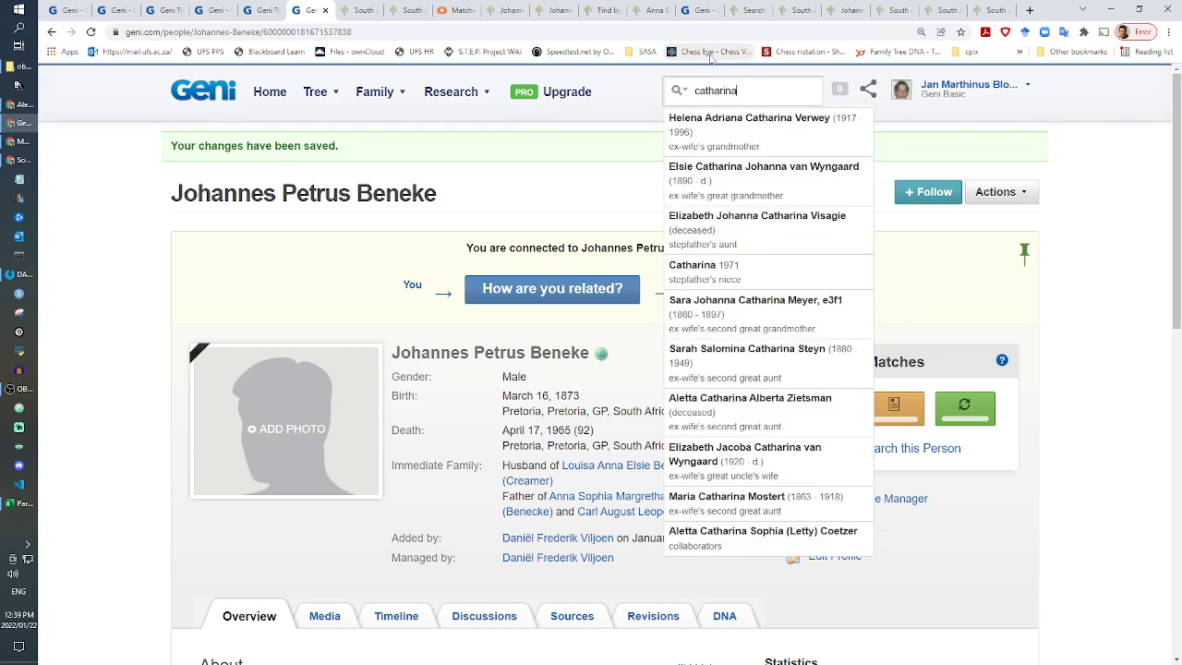
{"action": "type", "text": " elizabeth sto"}
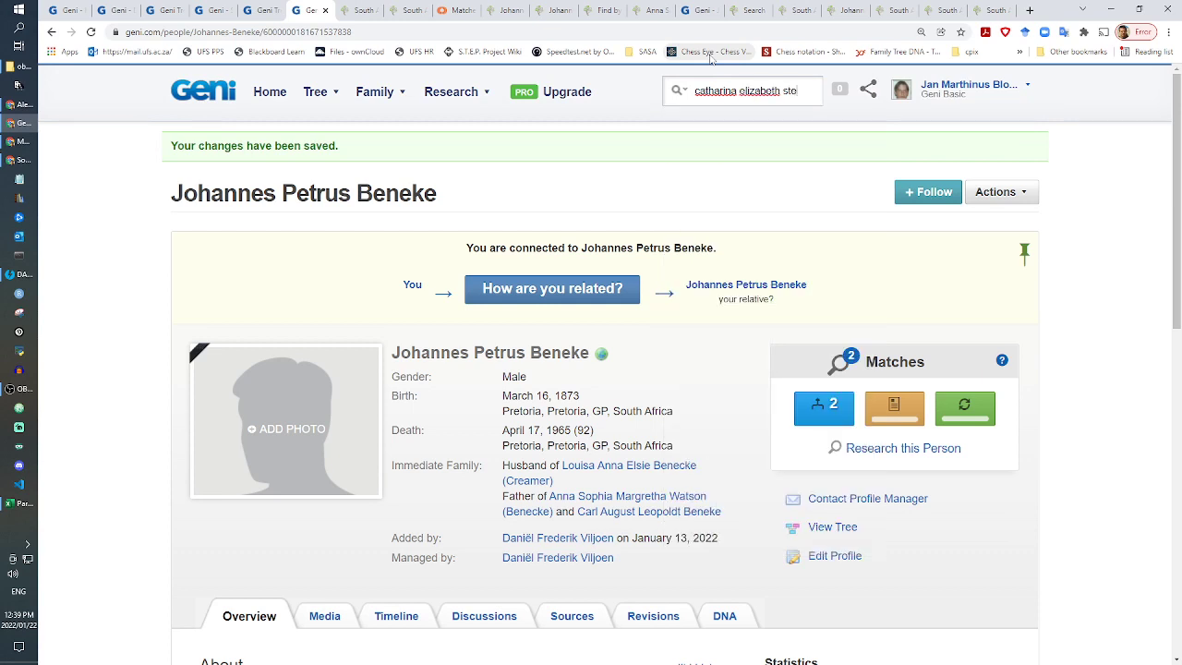
{"action": "type", "text": "enkamp"}
{"action": "key", "text": "Return"}
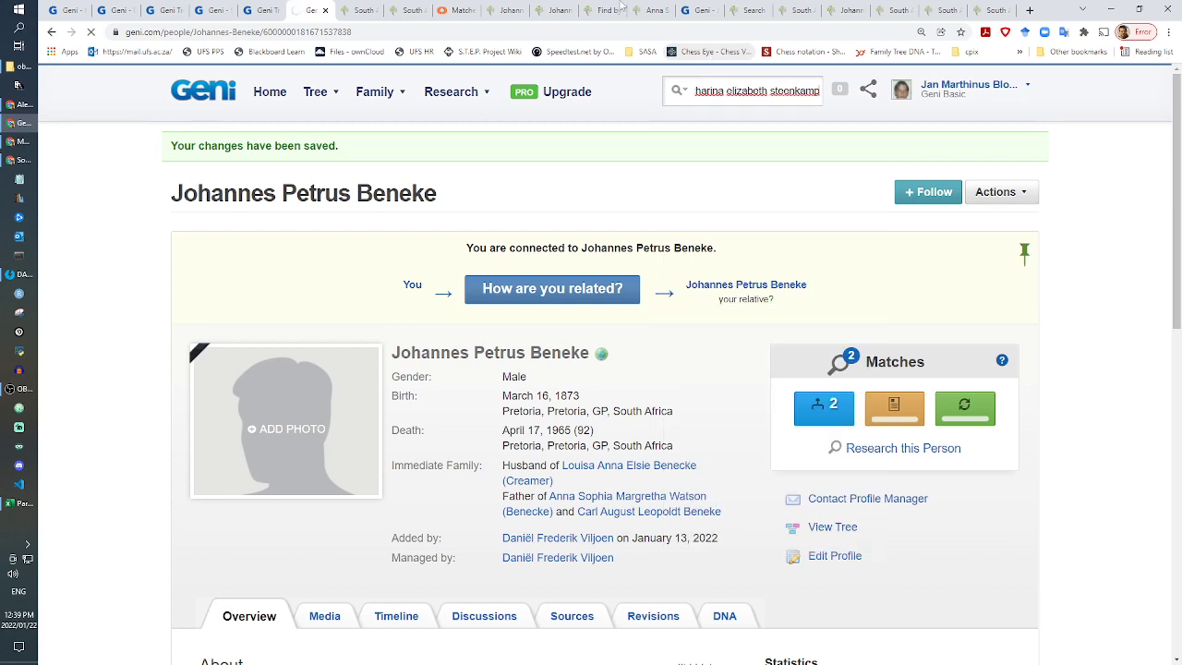
Step: Check the father's name on FamilySearch, and narrow the Geni search for the mother by his given names as her partner
{"action": "left_click", "coordinate": [403, 9]}
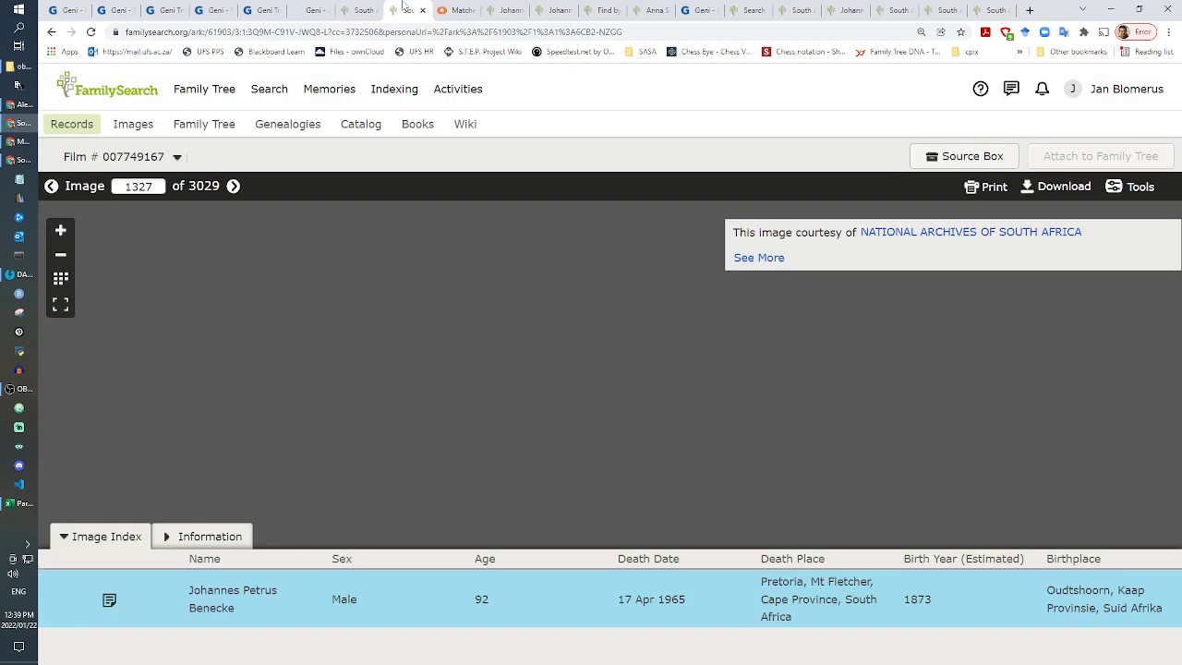
{"action": "left_click", "coordinate": [499, 9]}
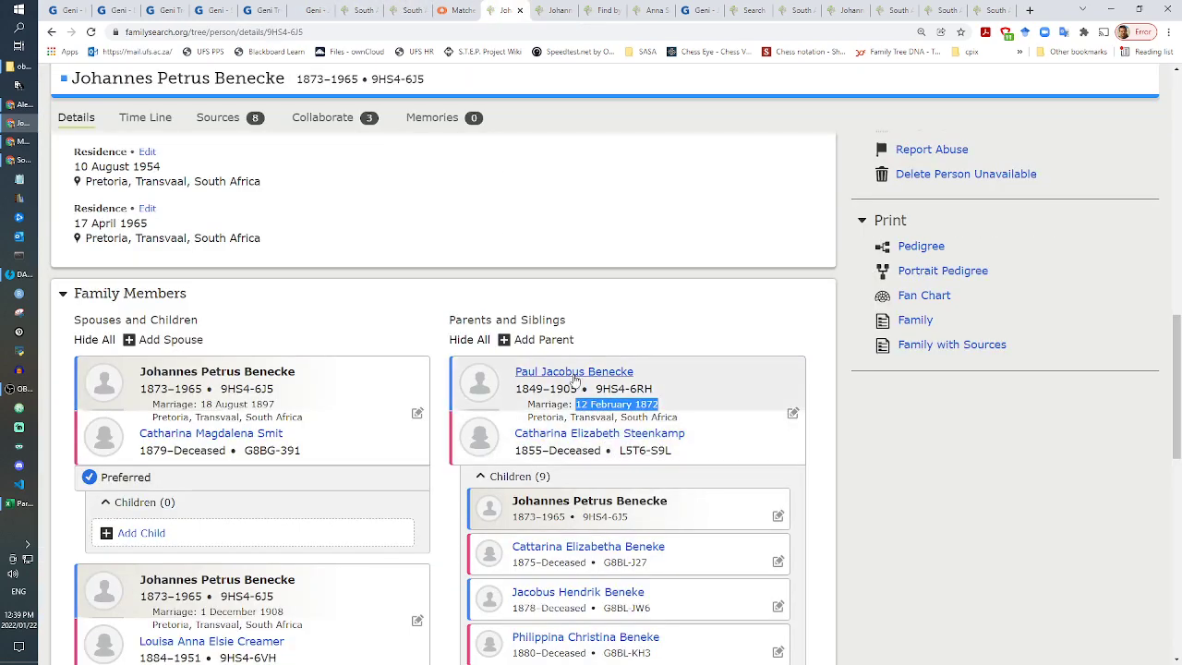
{"action": "left_click", "coordinate": [312, 9]}
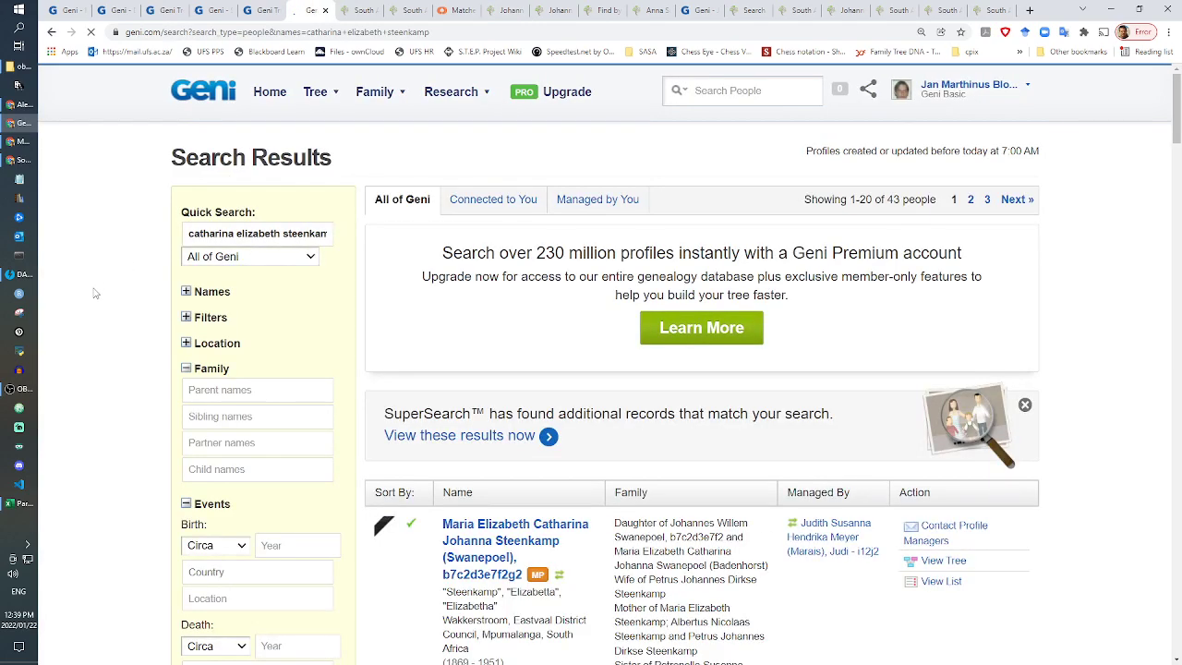
{"action": "left_click", "coordinate": [213, 442]}
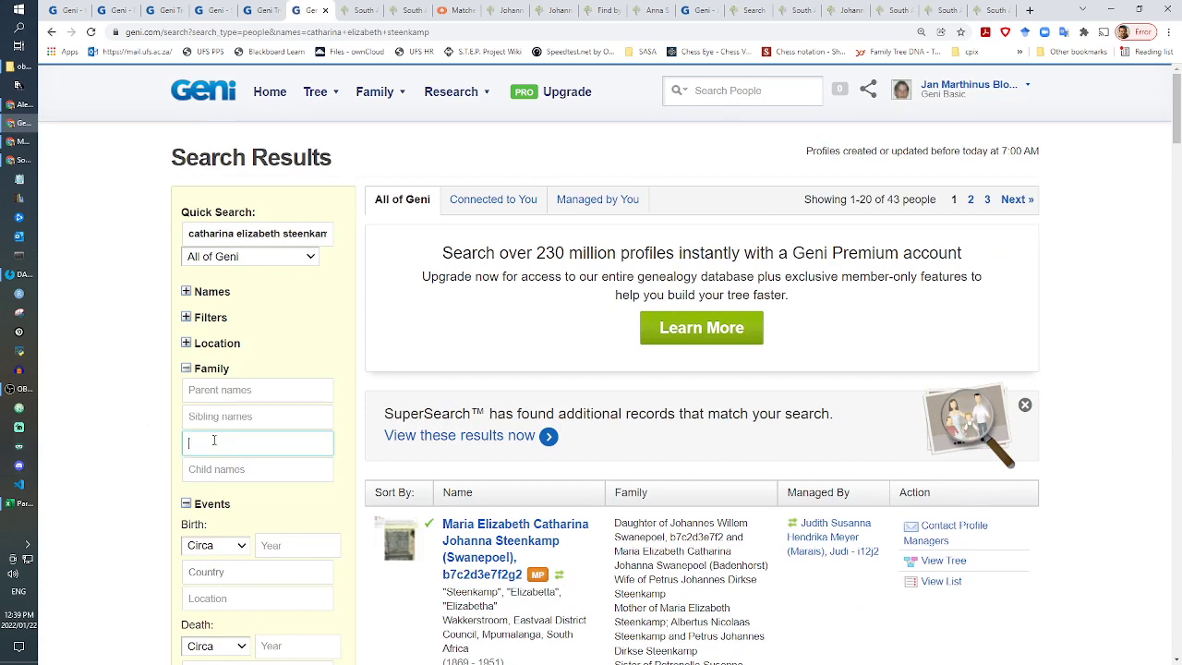
{"action": "type", "text": "paul jacobus"}
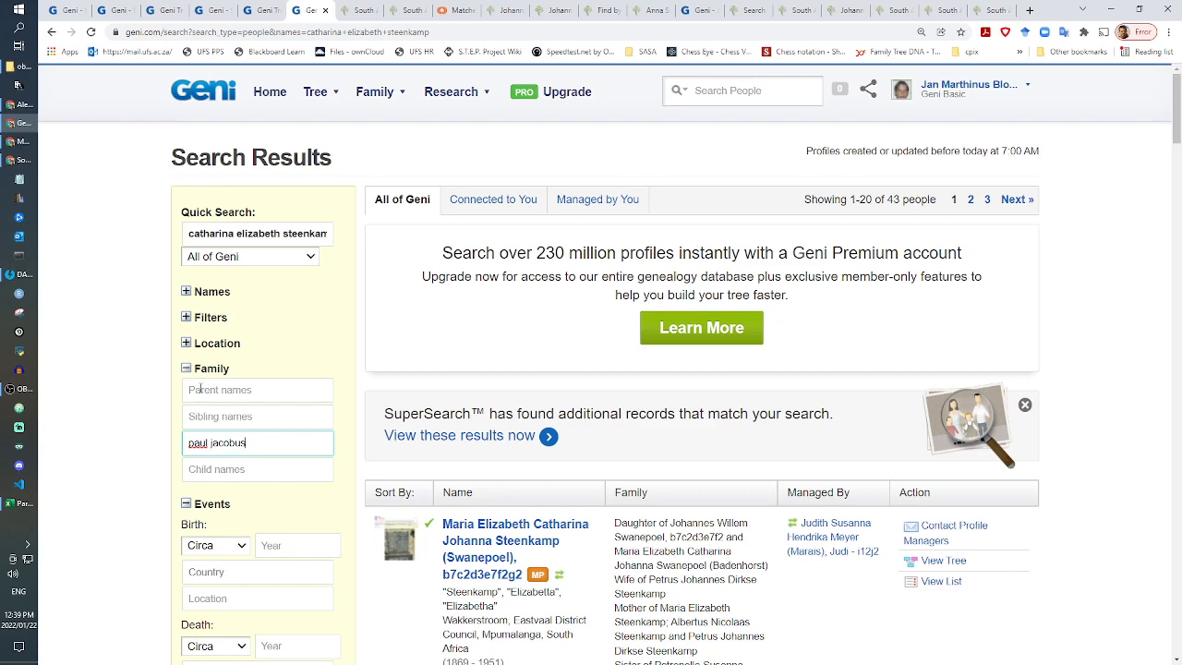
{"action": "key", "text": "Return"}
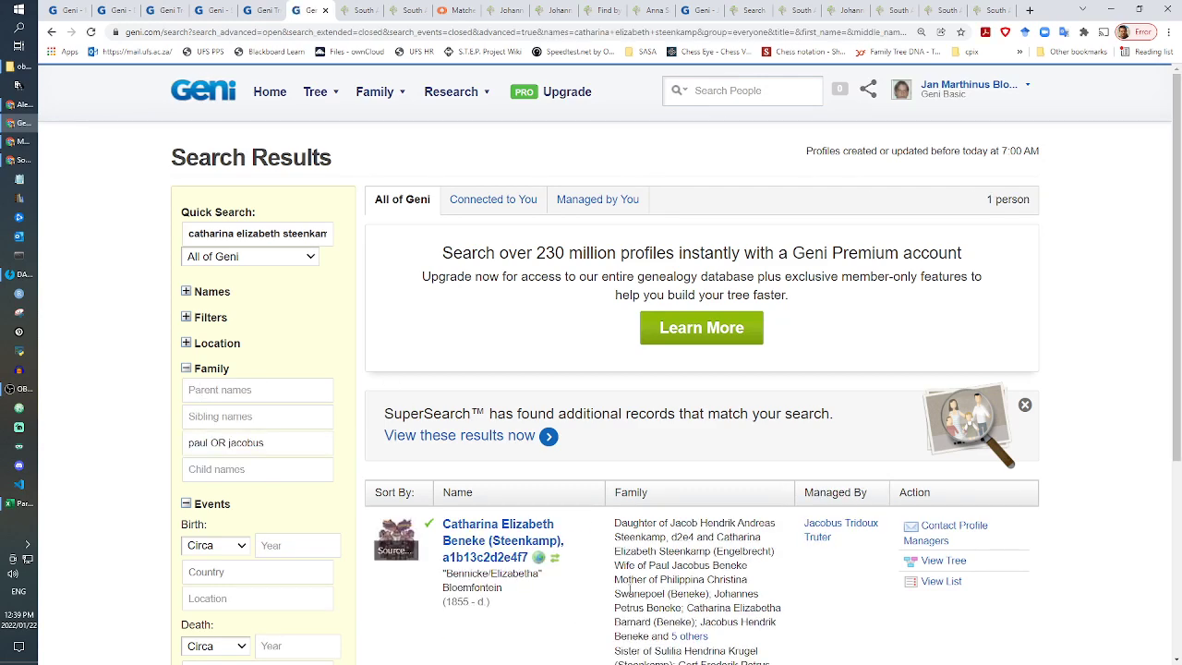
{"action": "scroll", "coordinate": [636, 580], "scroll_direction": "down", "scroll_amount": 3}
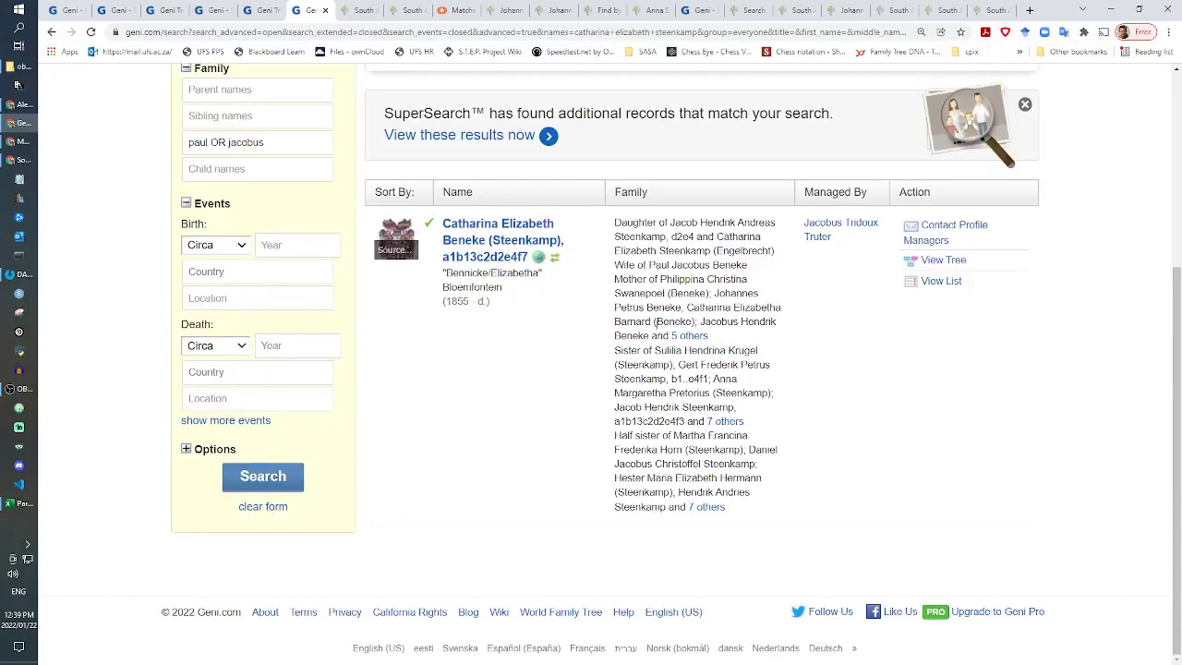
{"action": "left_click_drag", "start_coordinate": [657, 306], "coordinate": [729, 292]}
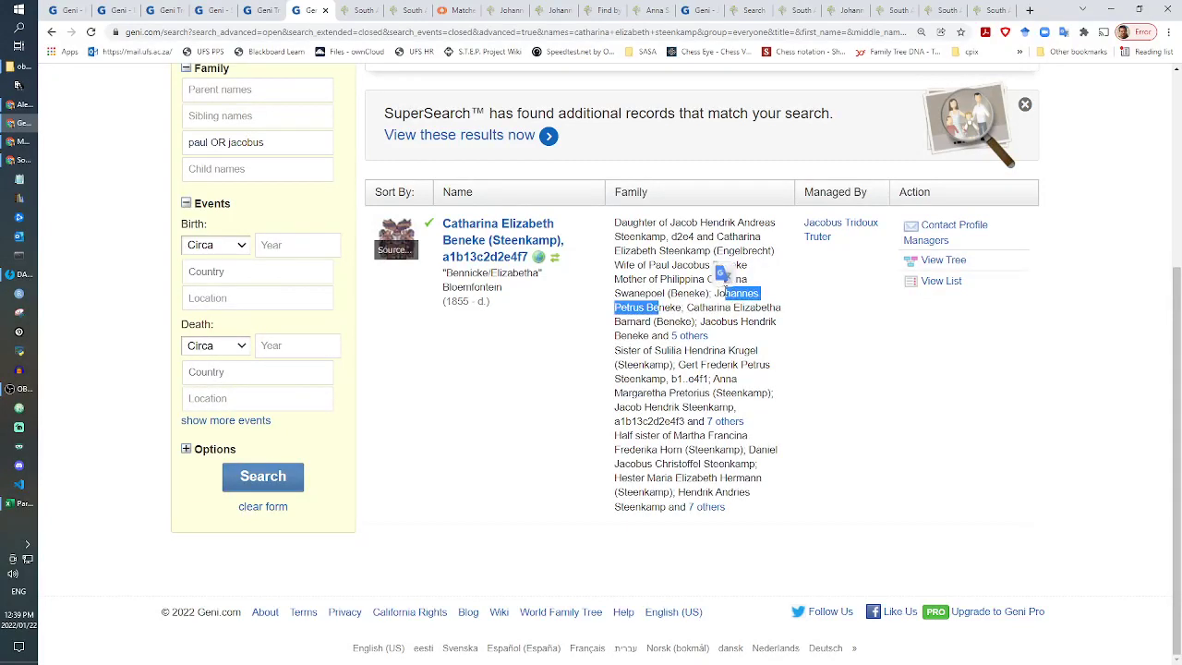
Step: Select the man's profile in the existing Geni family tree and set it aside for mapping onto another tree
{"action": "left_click", "coordinate": [262, 10]}
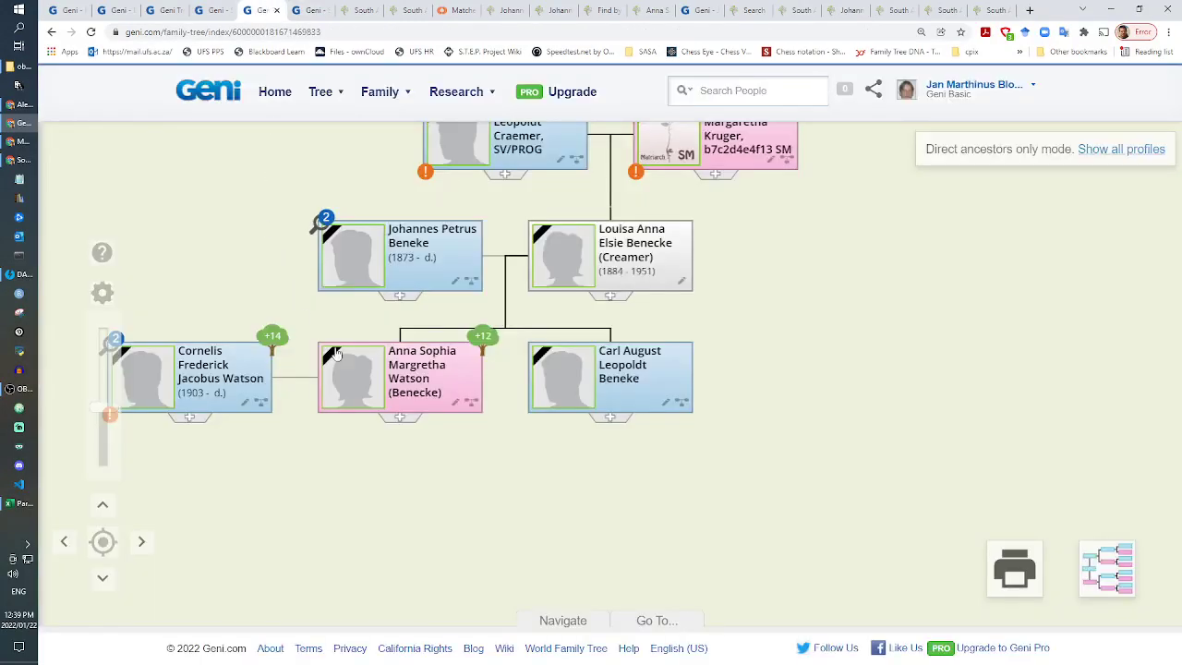
{"action": "left_click", "coordinate": [443, 259]}
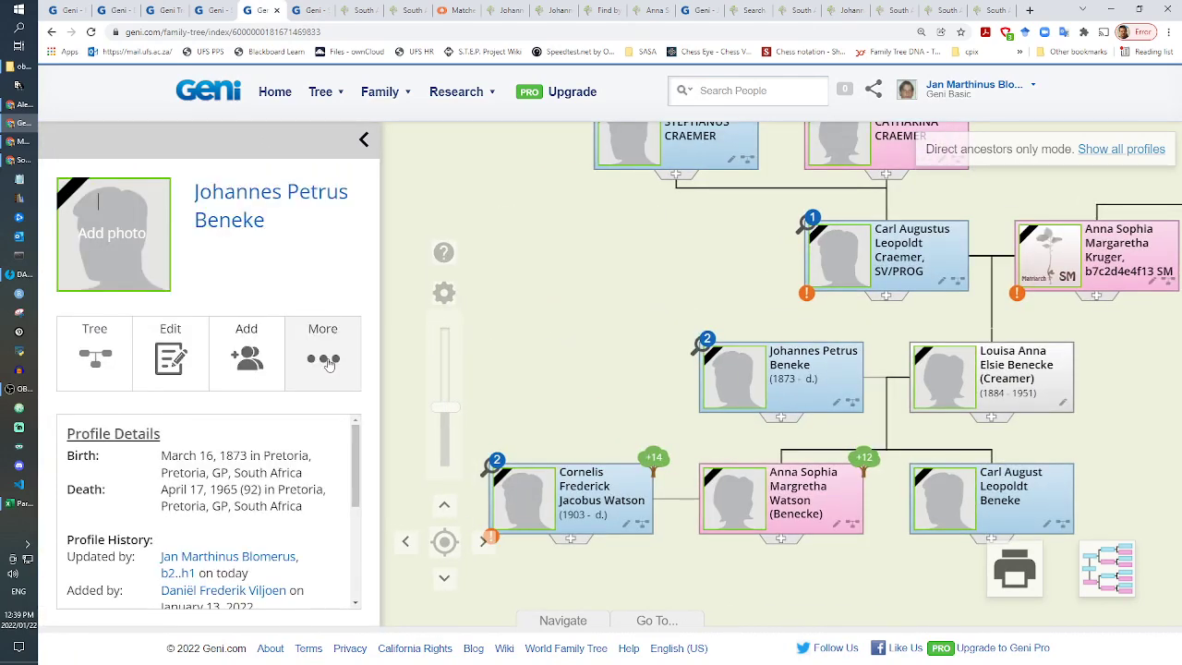
{"action": "left_click", "coordinate": [325, 360]}
{"action": "left_click", "coordinate": [363, 139]}
Step: Return to the search results and open the matching mother's family tree in a new browser tab
{"action": "left_click", "coordinate": [312, 10]}
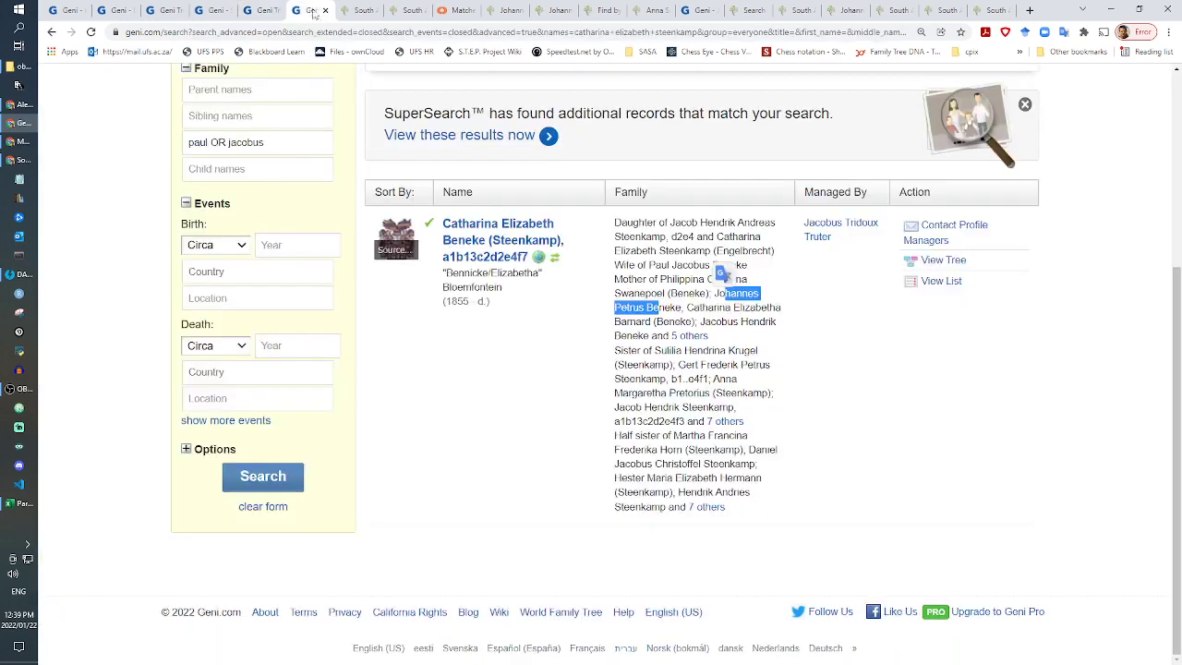
{"action": "right_click", "coordinate": [943, 260]}
{"action": "left_click", "coordinate": [979, 268]}
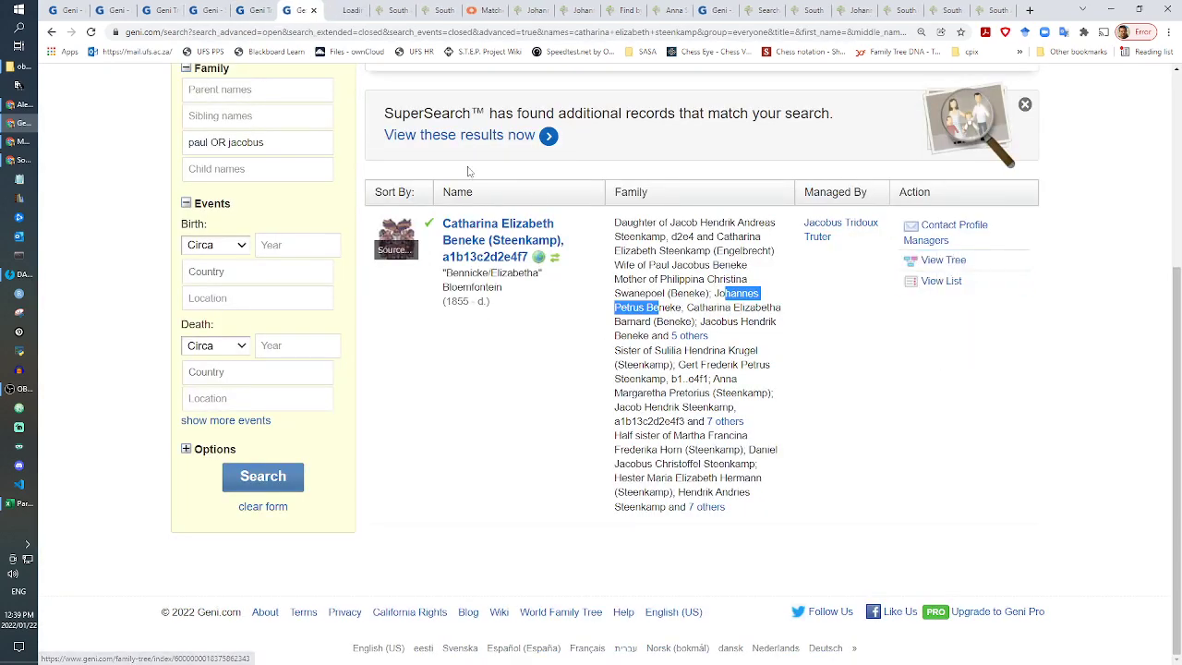
{"action": "left_click", "coordinate": [347, 9]}
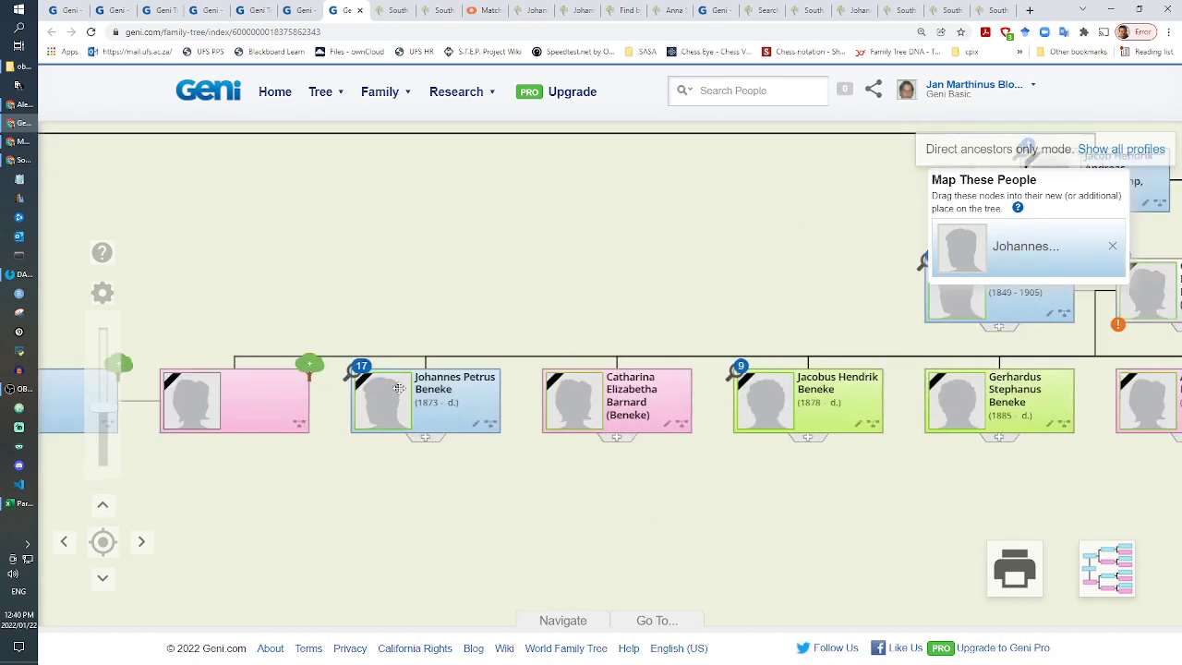
Step: Map the set-aside profile onto the mother's son born in 1873 as the same person, and merge the two profiles
{"action": "left_click_drag", "start_coordinate": [1047, 246], "coordinate": [427, 397]}
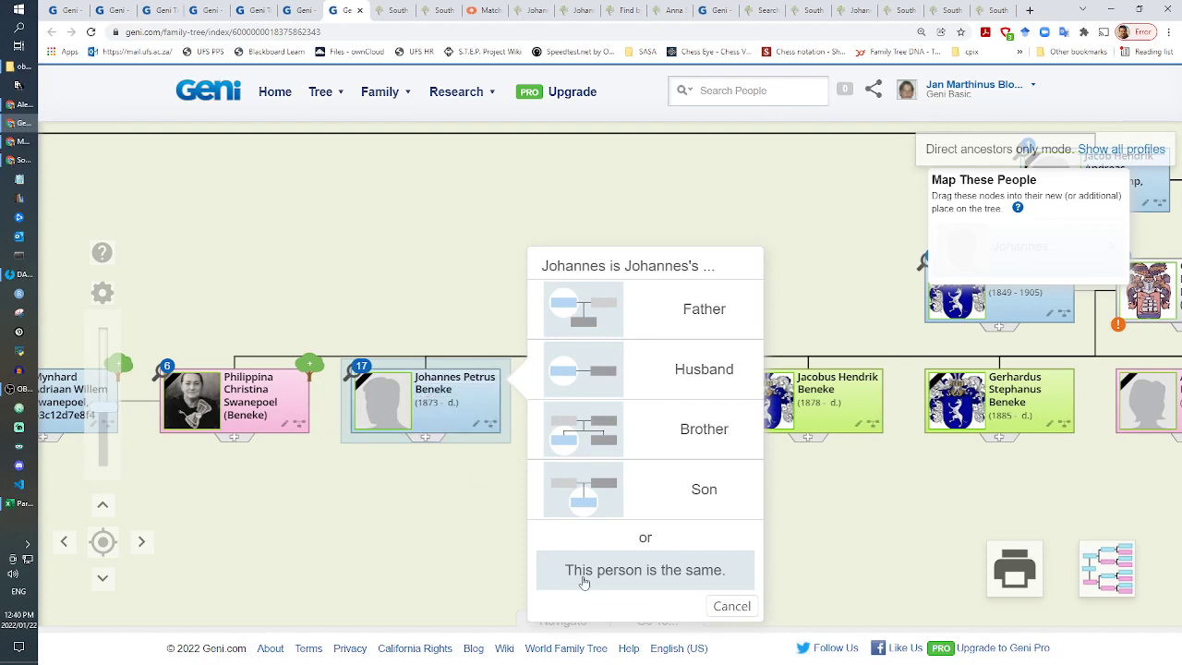
{"action": "left_click", "coordinate": [399, 529]}
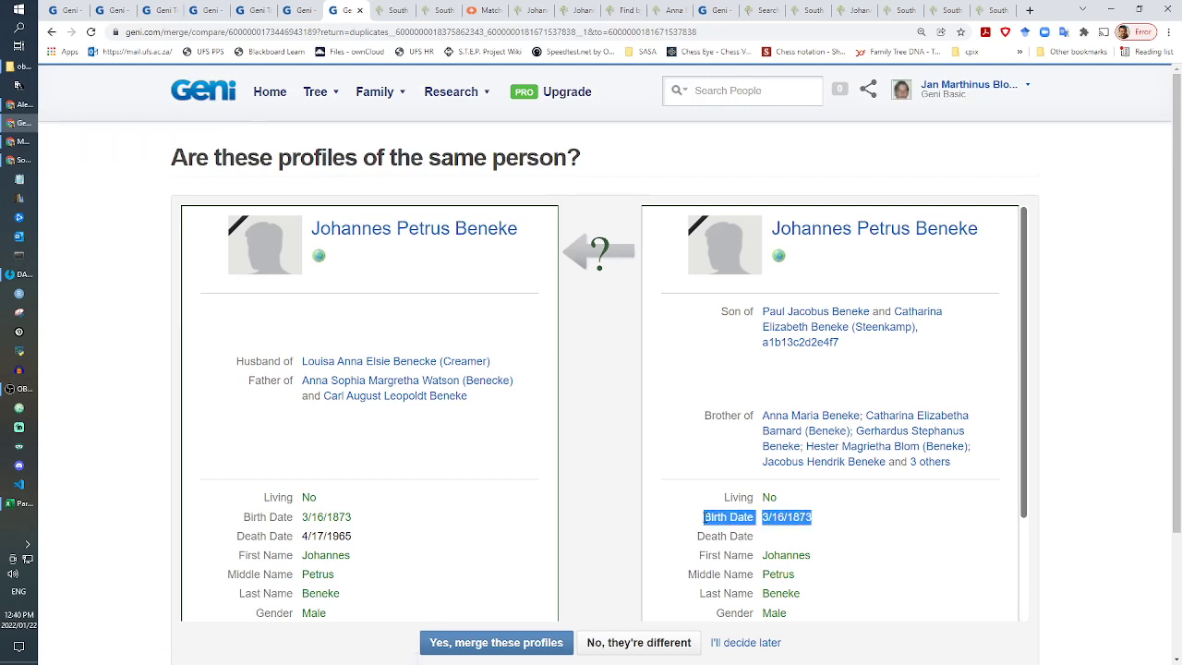
{"action": "left_click", "coordinate": [471, 643]}
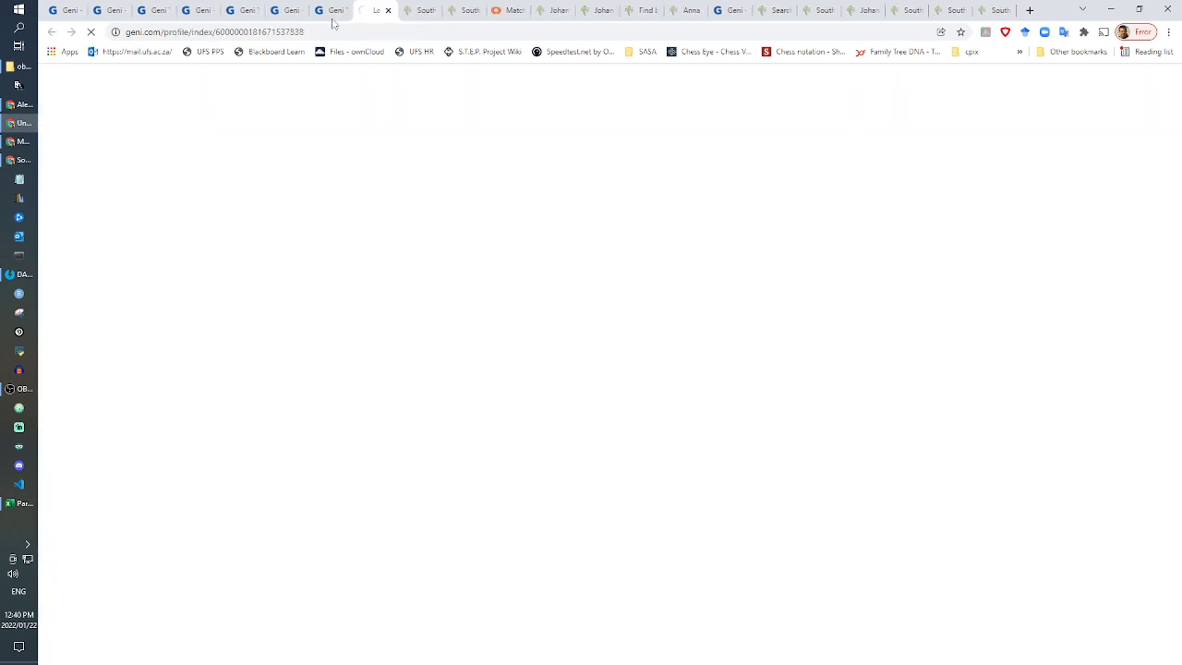
Step: Examine the merged man's place in the family tree alongside his wife, siblings and parents
{"action": "left_click", "coordinate": [315, 9]}
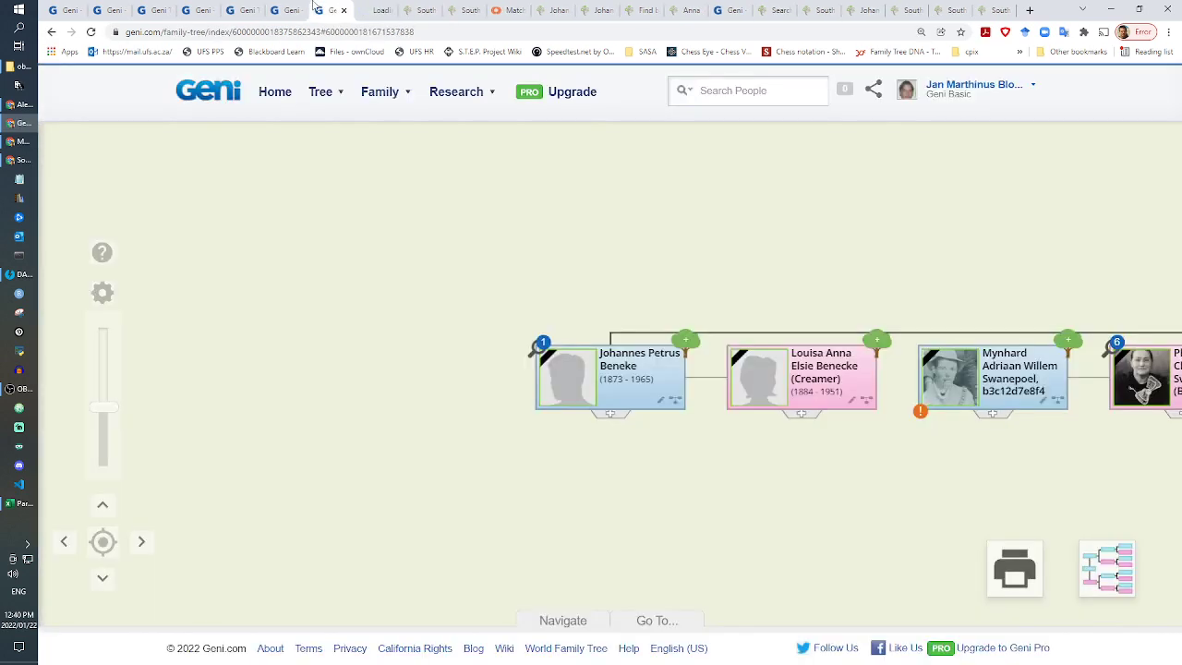
{"action": "left_click_drag", "start_coordinate": [831, 490], "coordinate": [378, 477]}
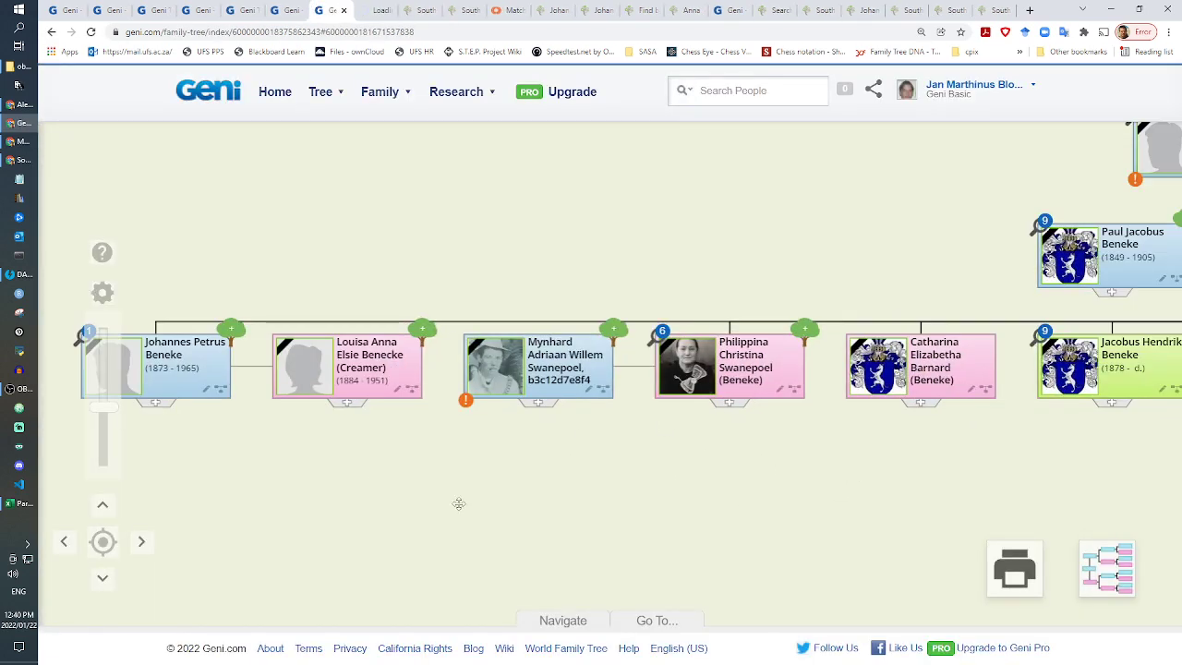
{"action": "left_click", "coordinate": [383, 9]}
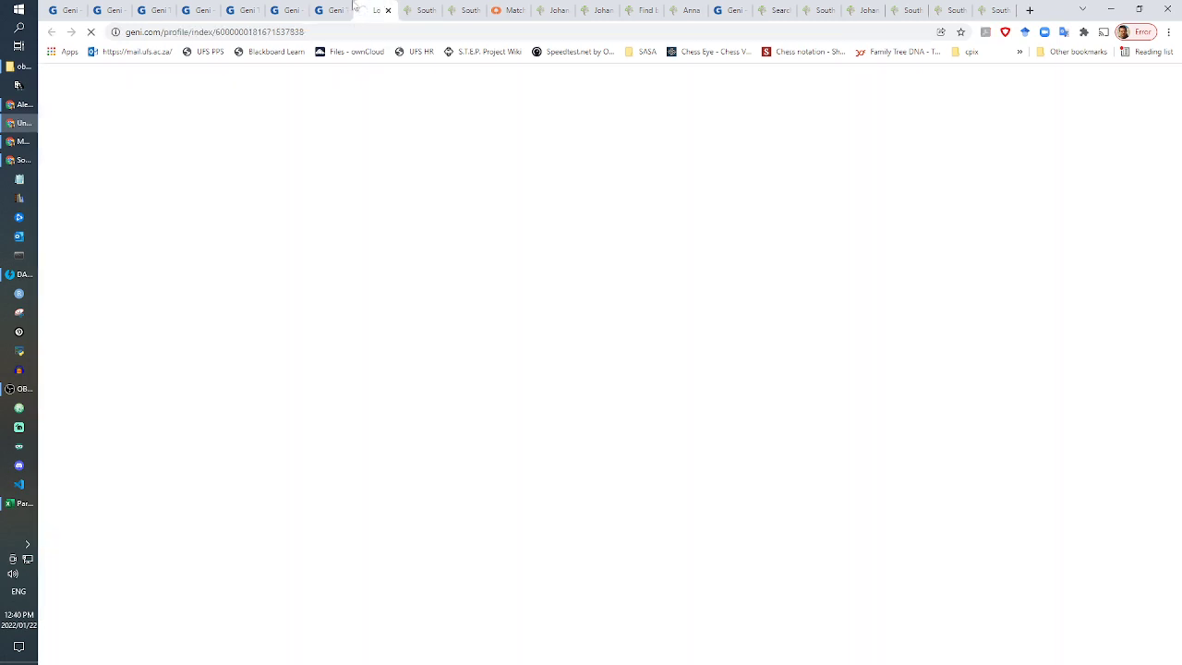
{"action": "left_click", "coordinate": [338, 8]}
{"action": "left_click_drag", "start_coordinate": [637, 494], "coordinate": [406, 481]}
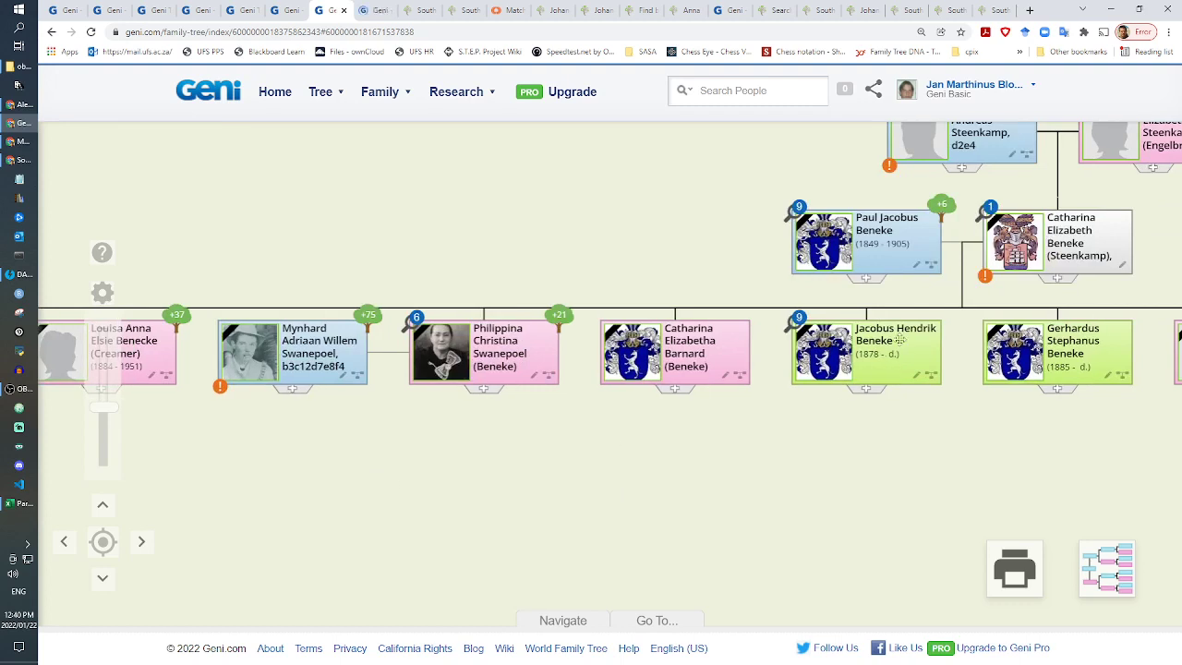
{"action": "left_click_drag", "start_coordinate": [345, 453], "coordinate": [707, 435]}
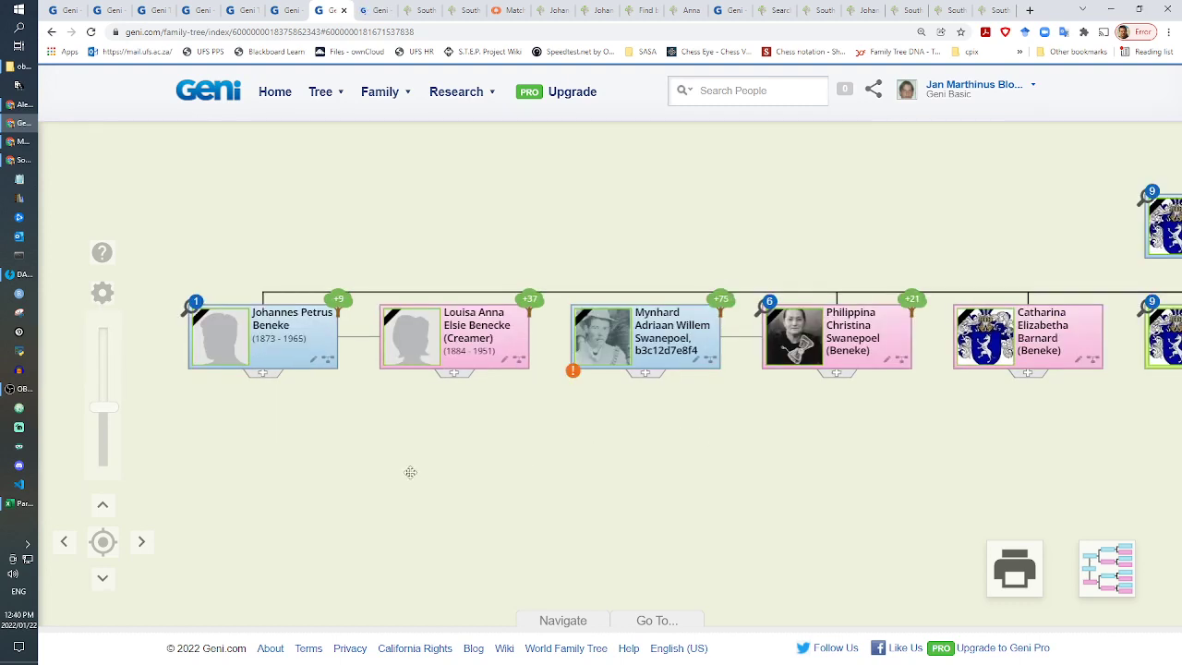
{"action": "left_click_drag", "start_coordinate": [409, 472], "coordinate": [638, 452]}
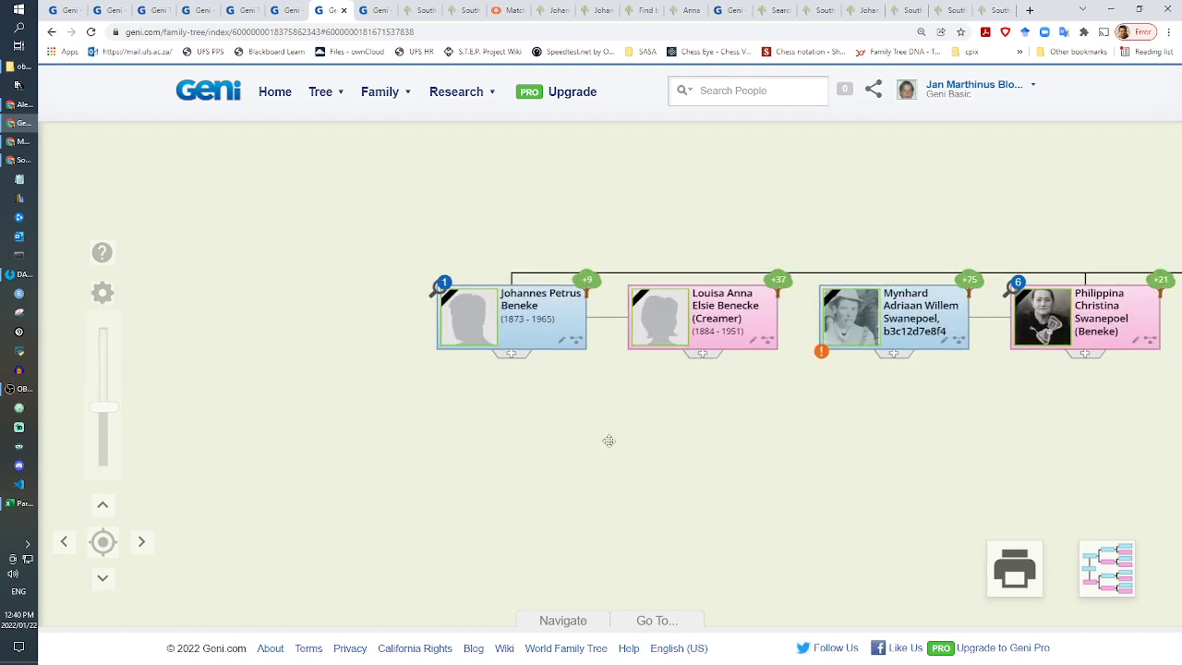
Step: Open the merged man's Geni profile and review its family details and About section
{"action": "left_click", "coordinate": [577, 294]}
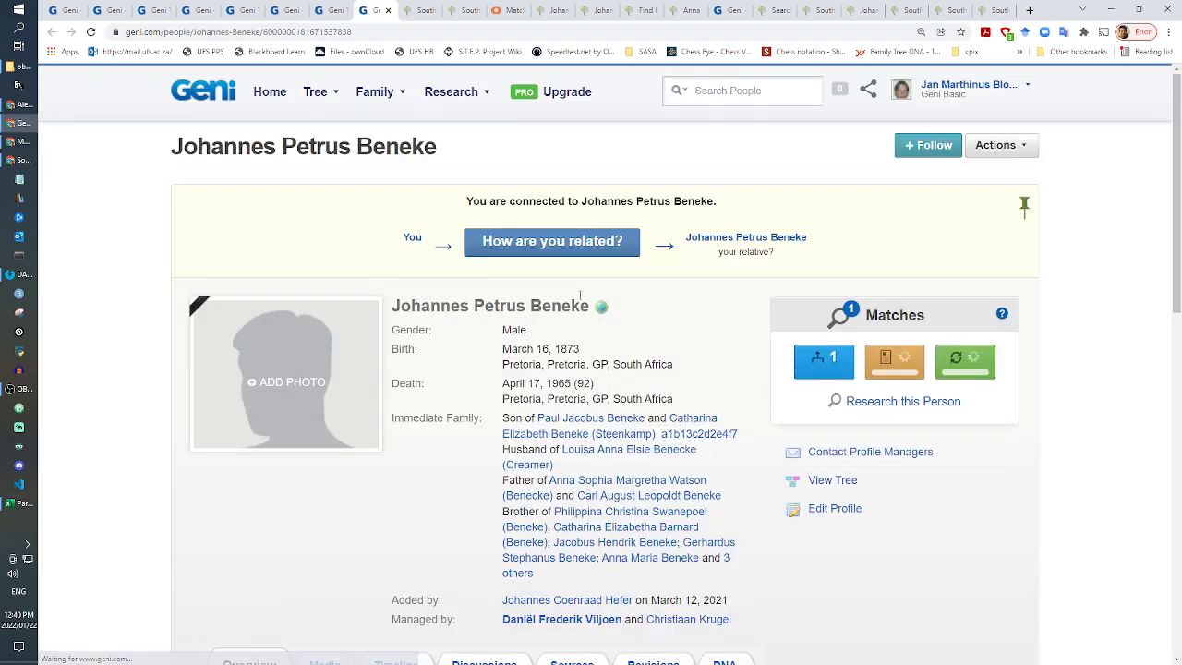
{"action": "left_click", "coordinate": [1001, 145]}
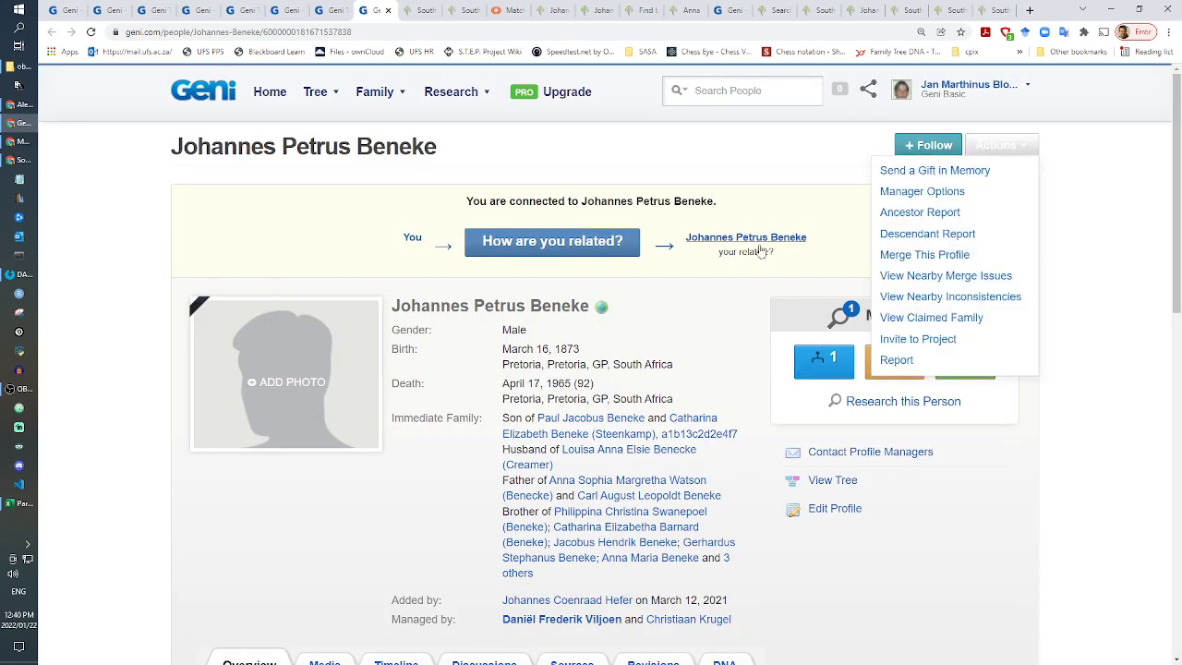
{"action": "left_click", "coordinate": [156, 505]}
{"action": "scroll", "coordinate": [155, 503], "scroll_direction": "down", "scroll_amount": 3}
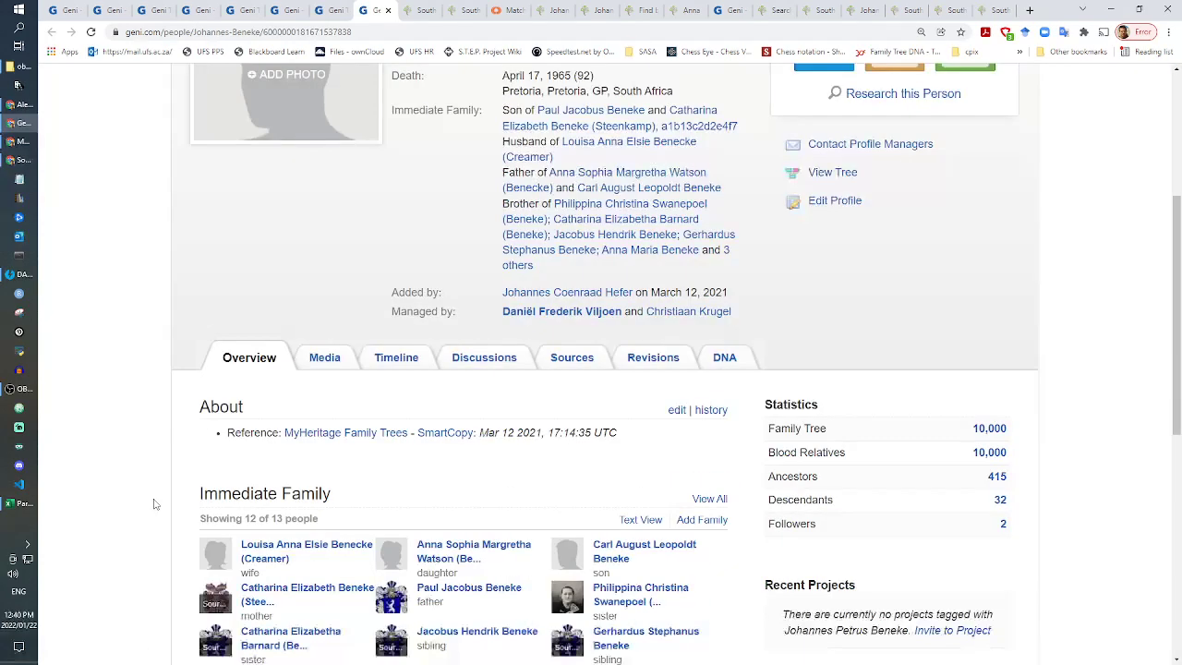
Step: Copy the web address of the man's FamilySearch death notice image and return to his Geni profile
{"action": "left_click", "coordinate": [427, 7]}
{"action": "left_click", "coordinate": [333, 37]}
{"action": "key", "text": "ctrl+c"}
{"action": "right_click", "coordinate": [327, 38]}
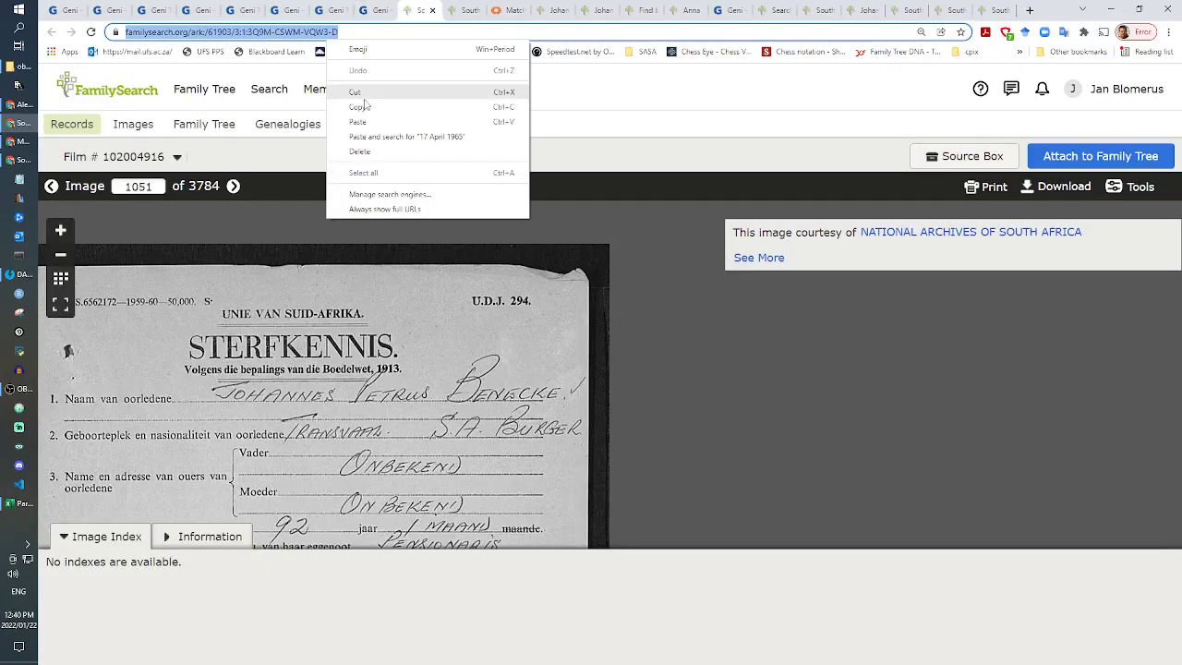
{"action": "left_click", "coordinate": [369, 100]}
{"action": "left_click", "coordinate": [377, 11]}
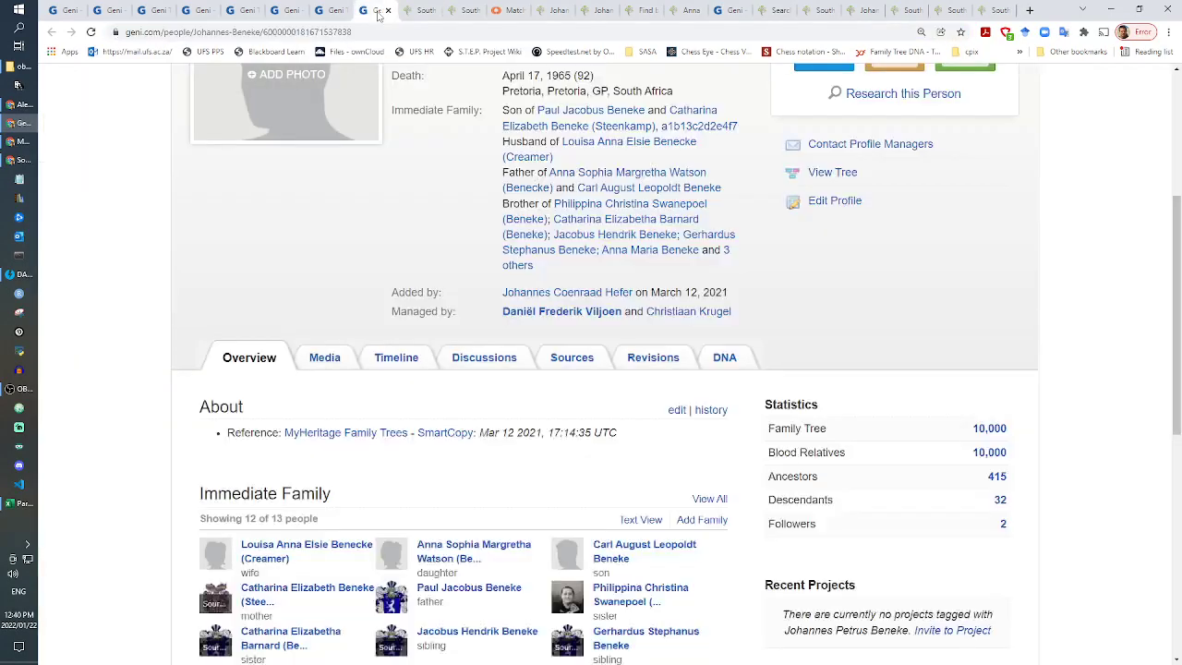
Step: Add the copied death notice link, labelled "DN TAB 1965" in square brackets, above the existing About reference and save it
{"action": "left_click", "coordinate": [686, 410]}
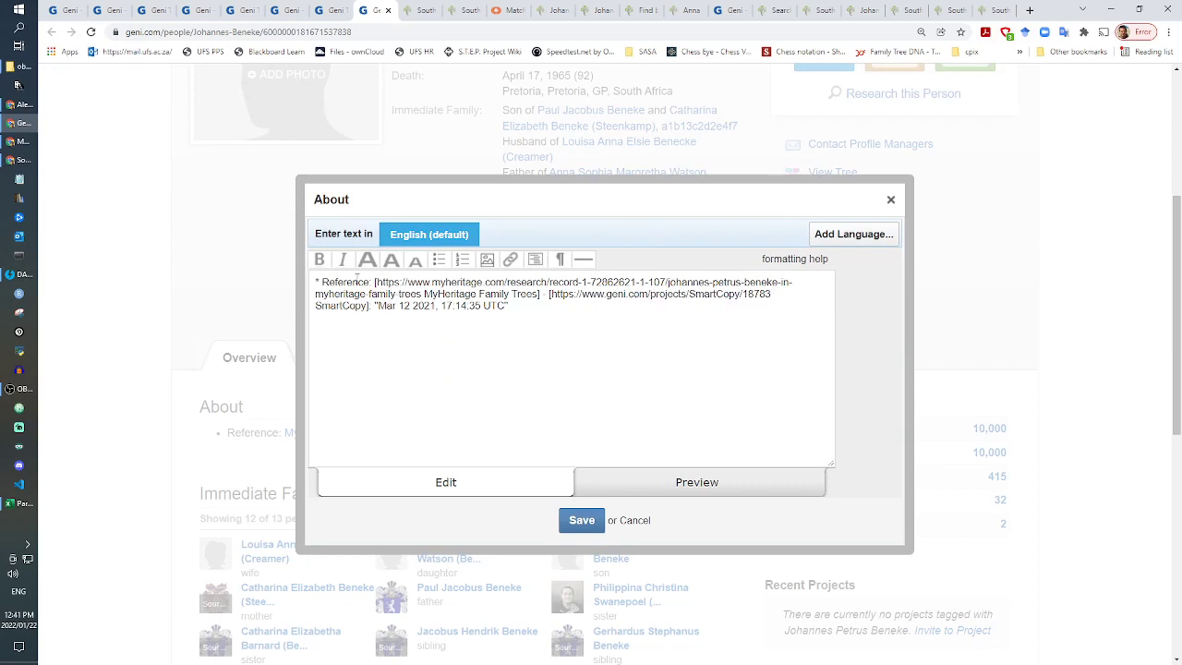
{"action": "left_click", "coordinate": [311, 281]}
{"action": "key", "text": "Return"}
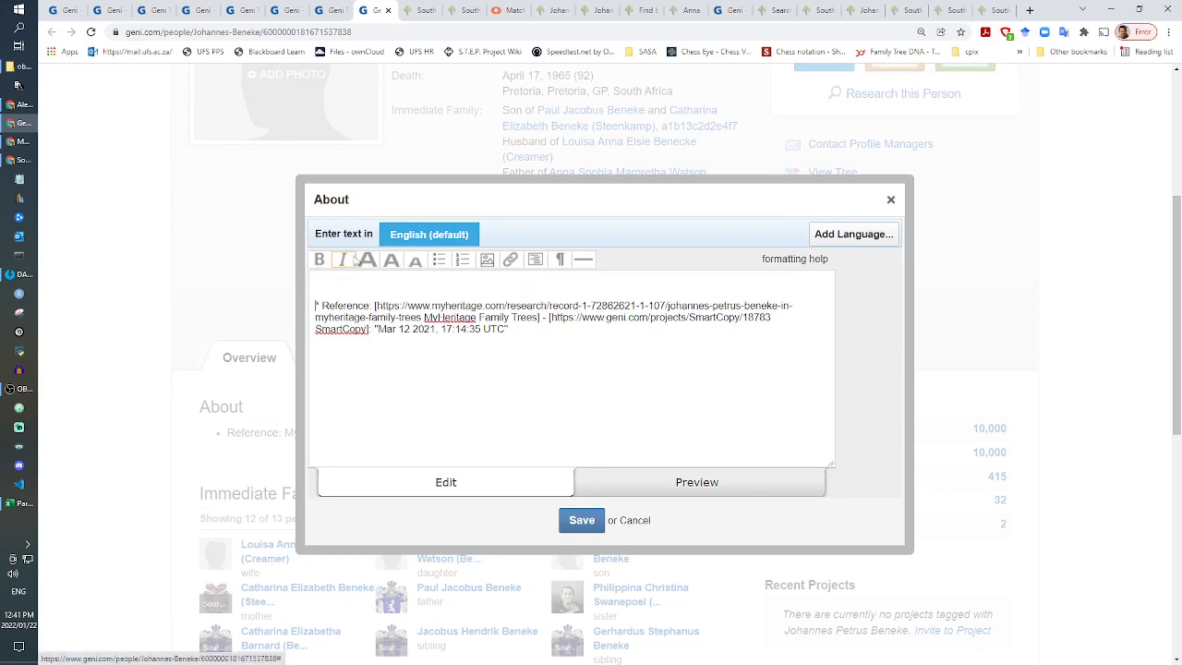
{"action": "type", "text": "["}
{"action": "key", "text": "ctrl+v"}
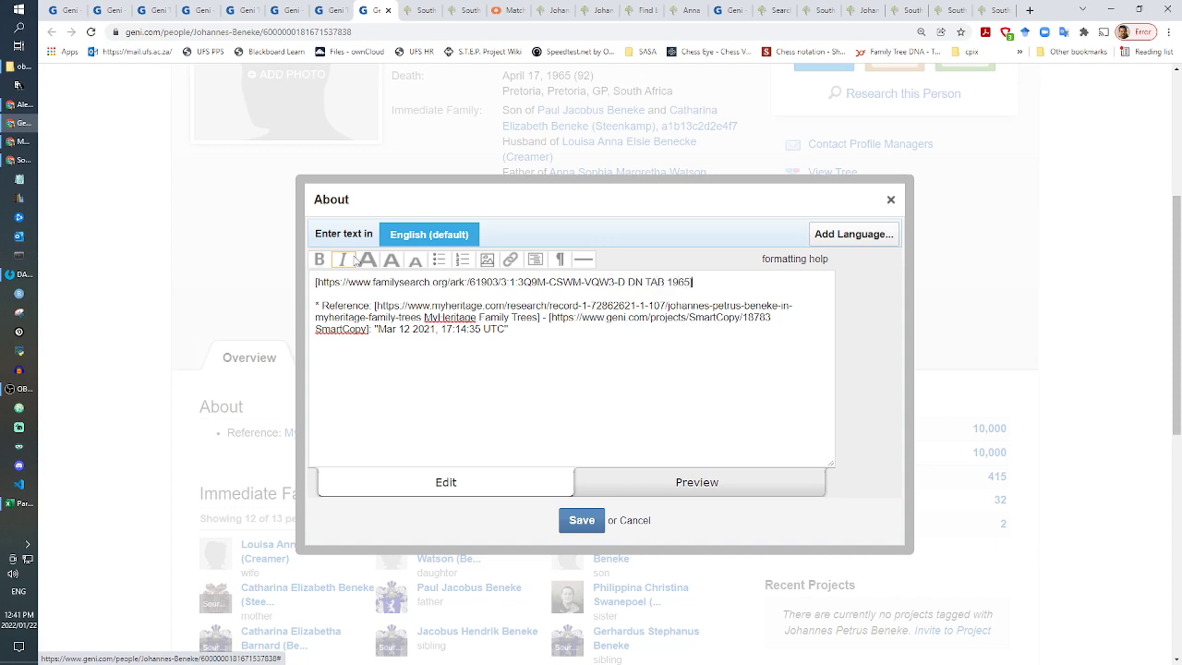
{"action": "left_click", "coordinate": [580, 520]}
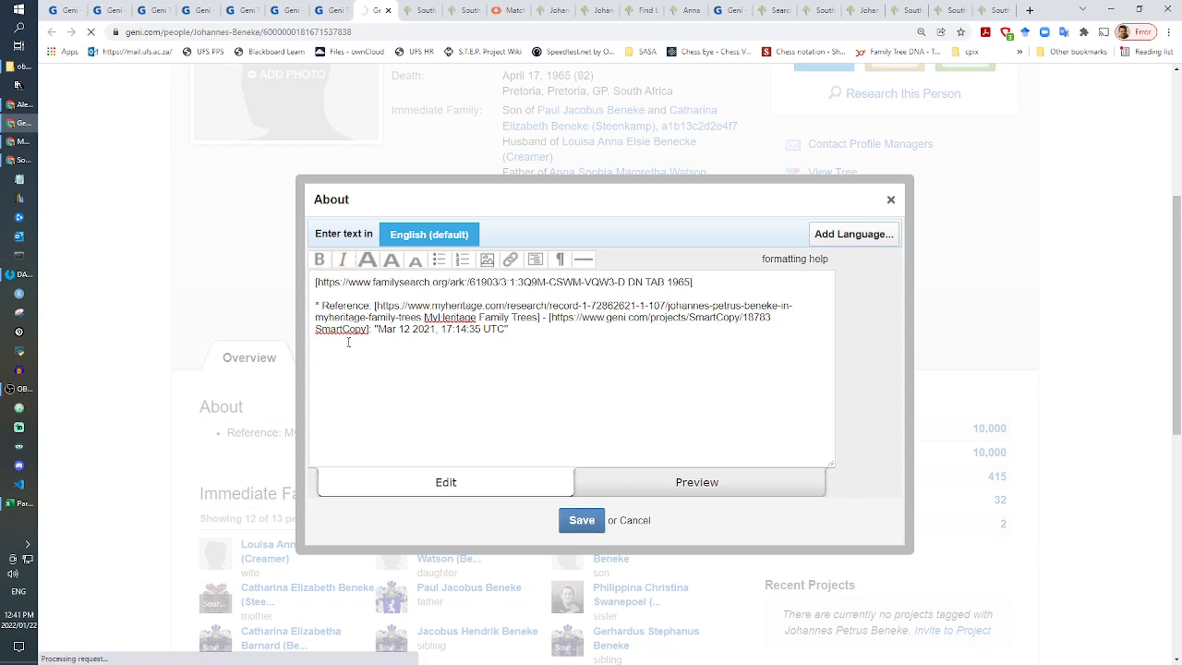
Step: Recentre the Geni family tree on the merged man, close his profile tab and view his direct ancestors
{"action": "left_click", "coordinate": [325, 8]}
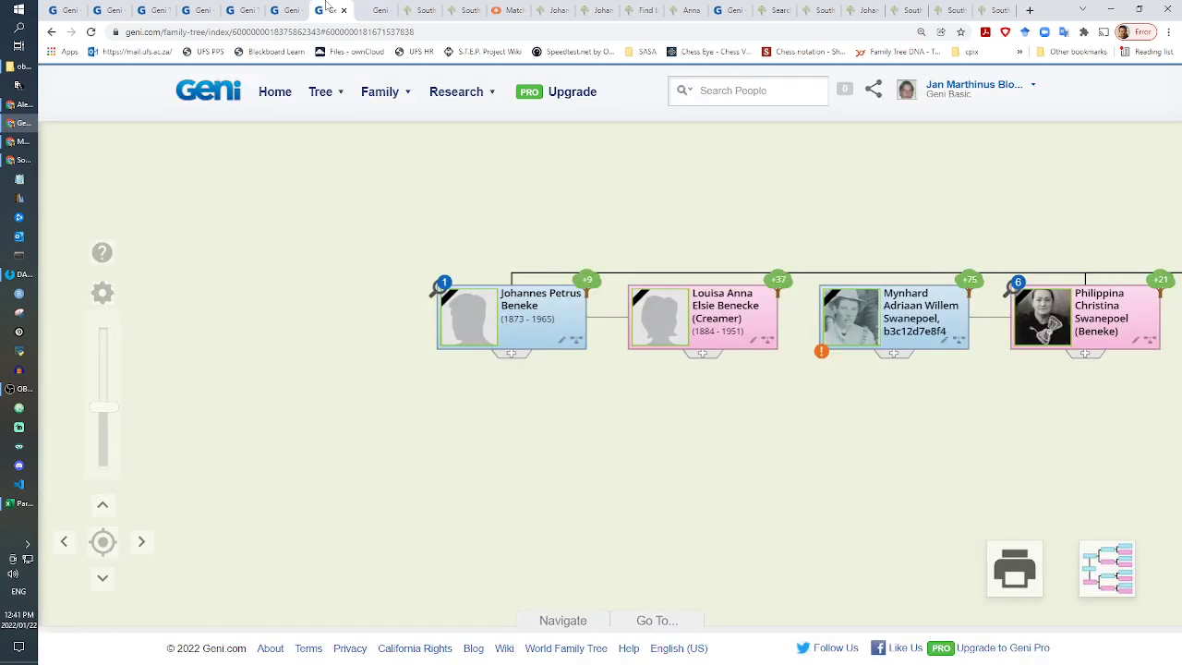
{"action": "left_click", "coordinate": [576, 343]}
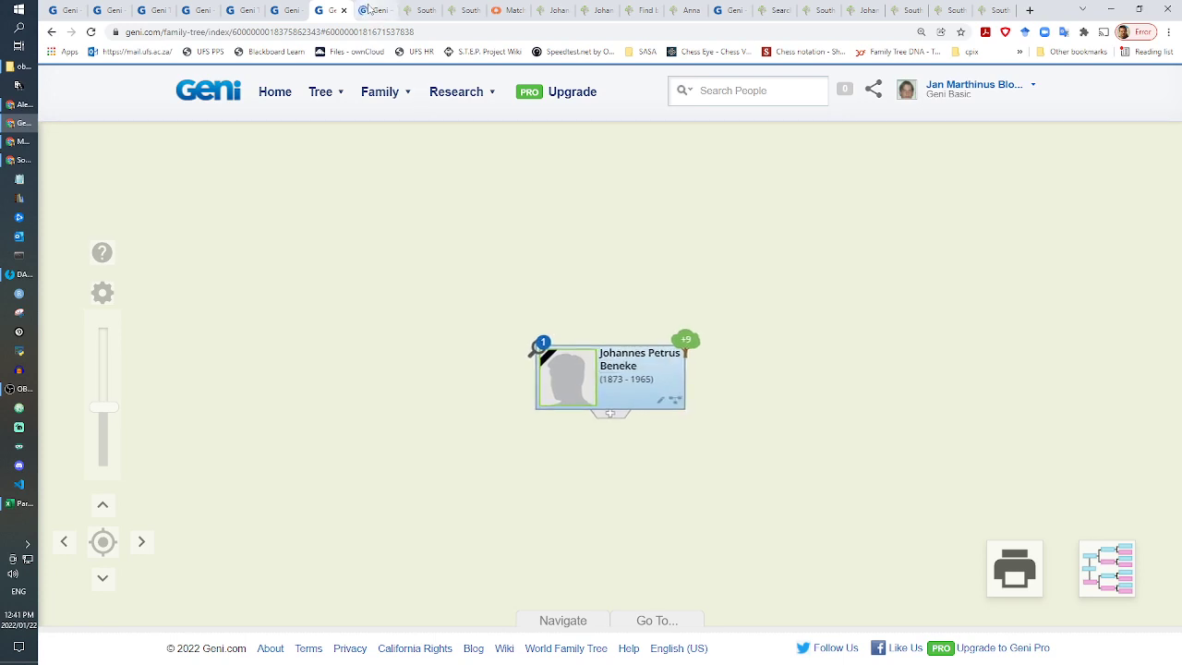
{"action": "left_click", "coordinate": [369, 9]}
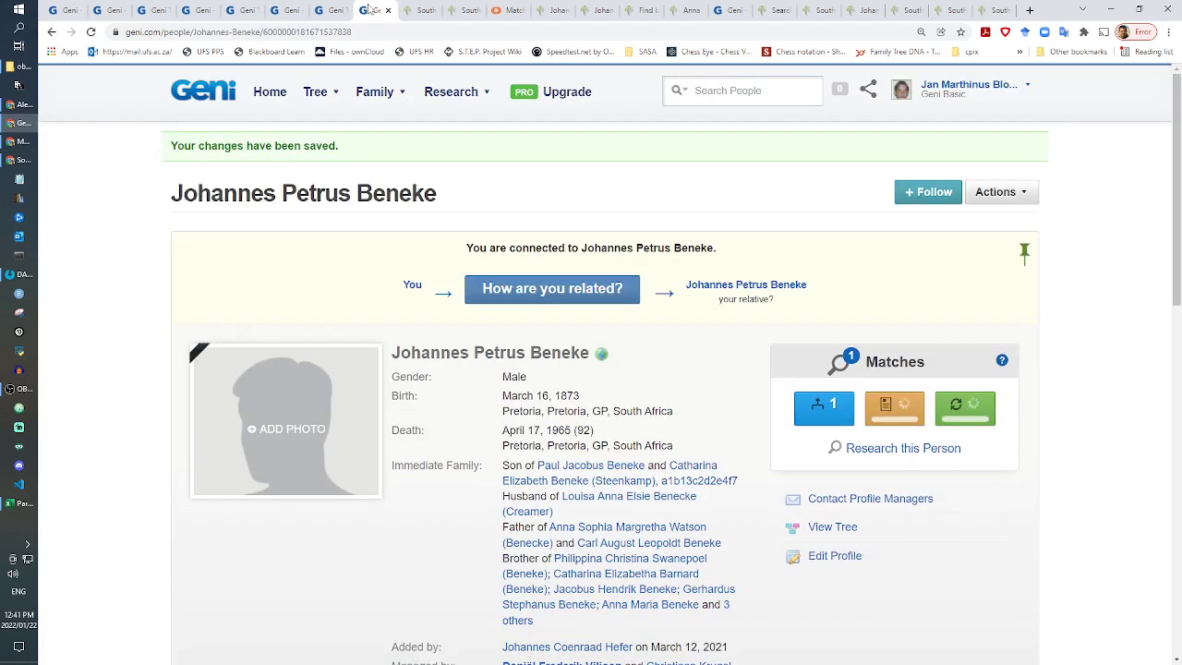
{"action": "left_click", "coordinate": [388, 9]}
{"action": "left_click", "coordinate": [331, 10]}
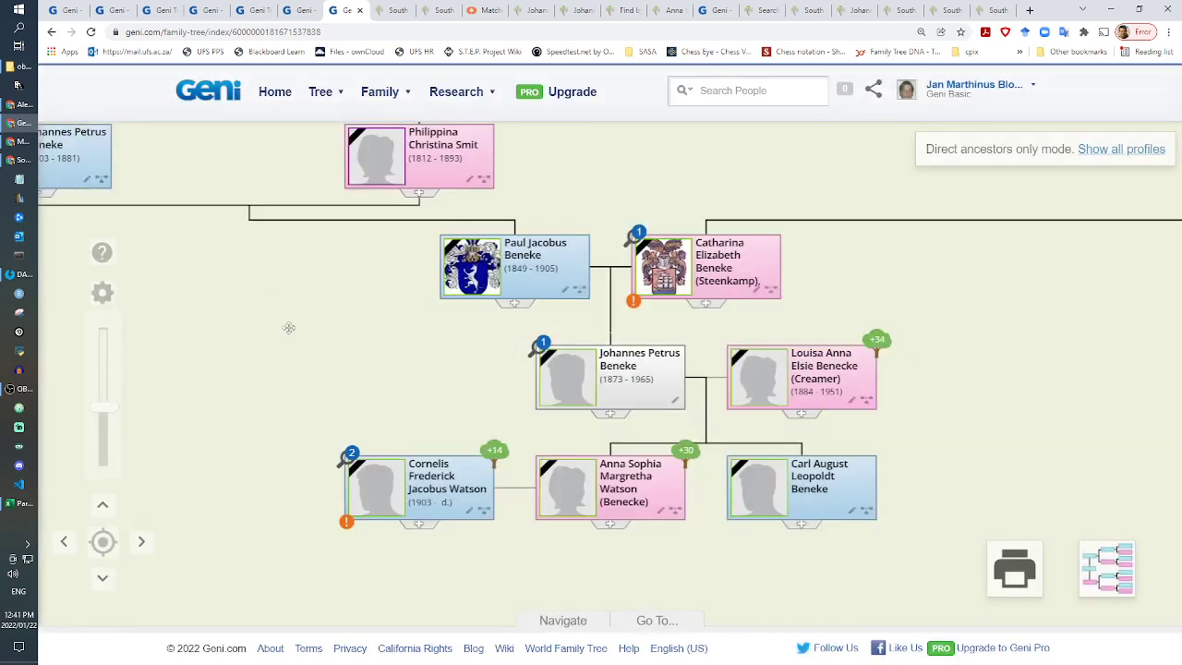
Step: Open the Geni profiles of the merged man's paternal grandfather and grandmother from the family tree
{"action": "left_click_drag", "start_coordinate": [288, 328], "coordinate": [362, 545]}
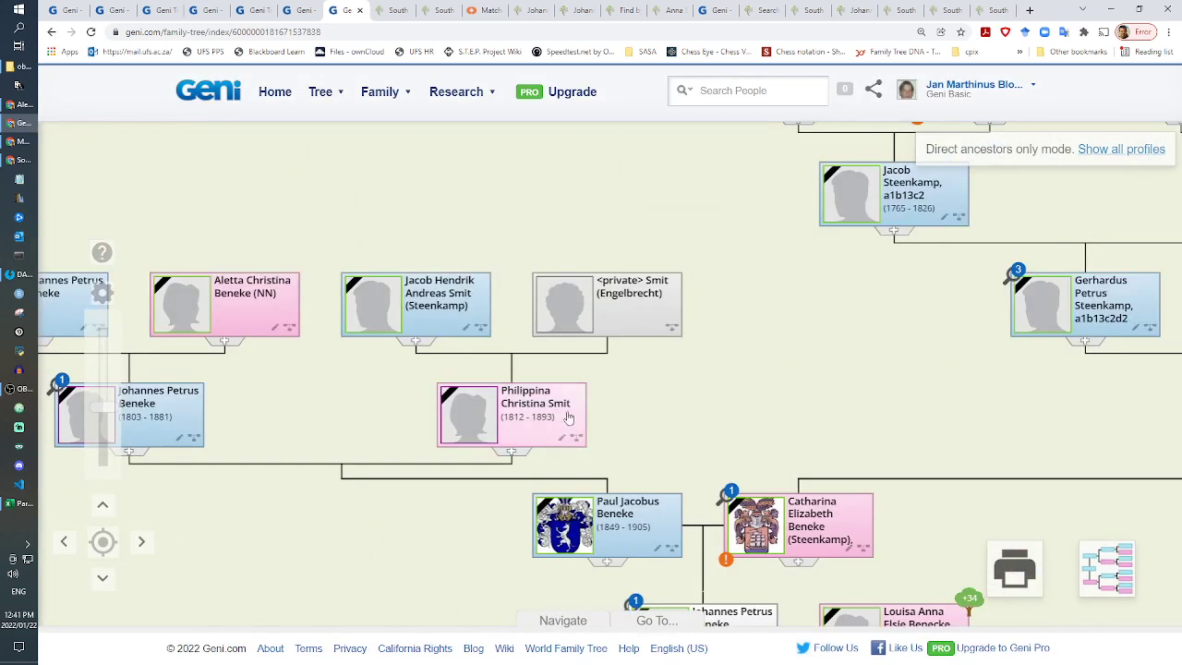
{"action": "left_click_drag", "start_coordinate": [270, 515], "coordinate": [489, 518]}
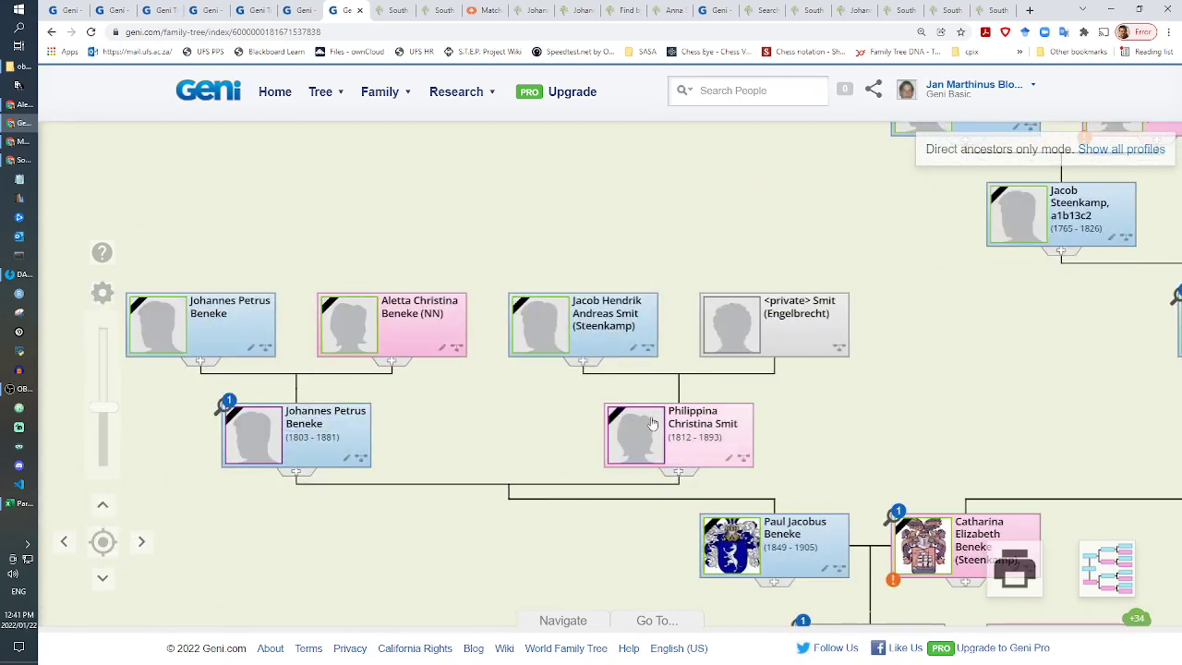
{"action": "left_click", "coordinate": [319, 93]}
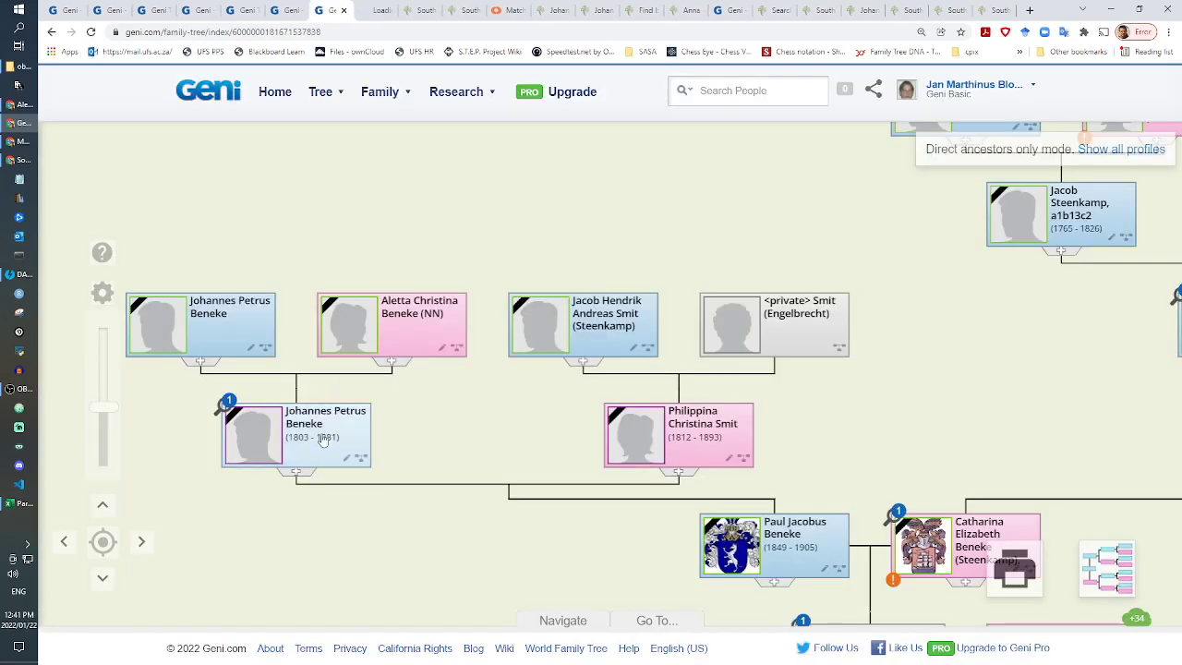
{"action": "left_click", "coordinate": [322, 439]}
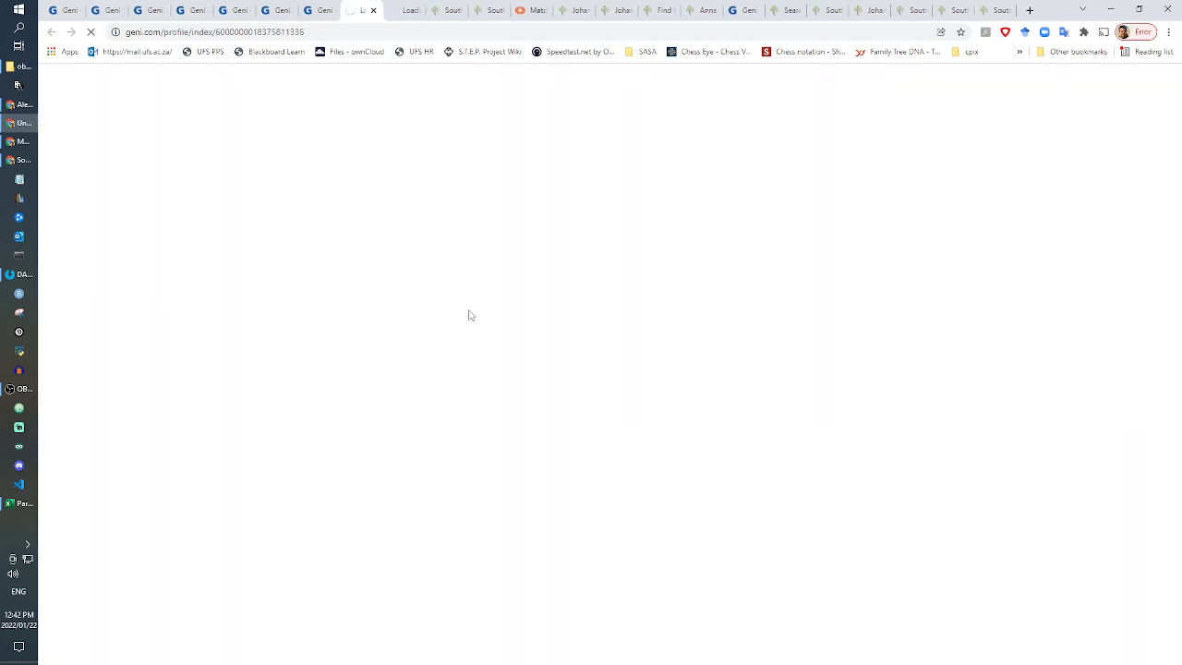
{"action": "left_click", "coordinate": [338, 10]}
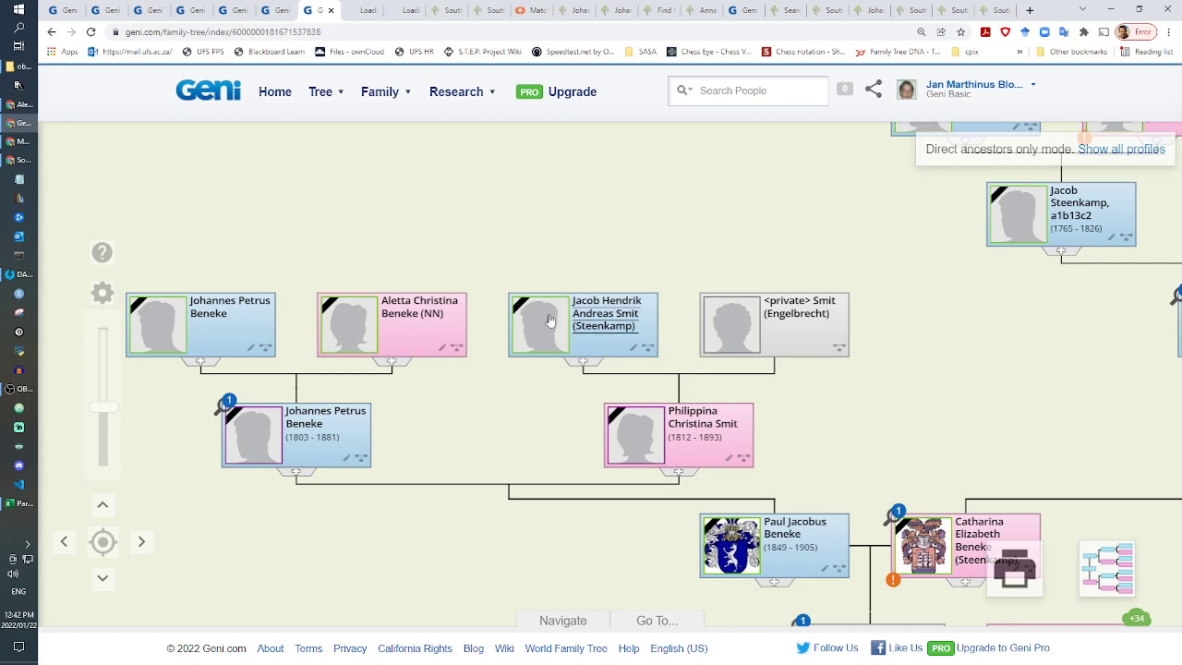
Step: Review the profile details of both paternal grandparents and open the revision history of each
{"action": "left_click", "coordinate": [367, 9]}
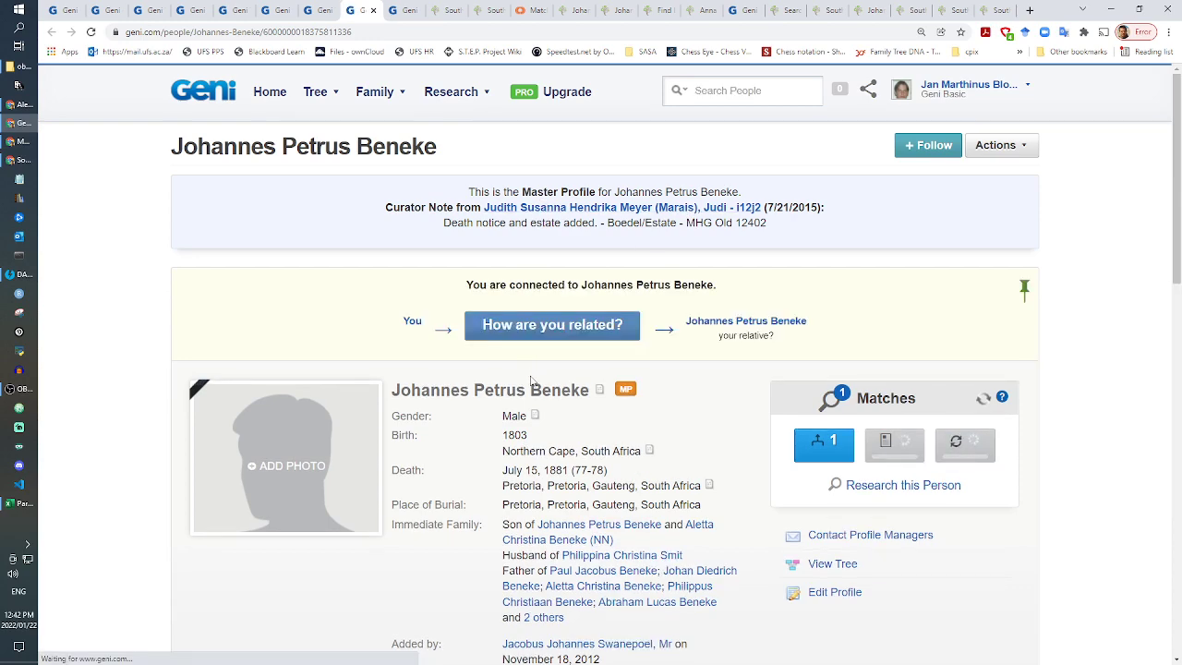
{"action": "scroll", "coordinate": [533, 382], "scroll_direction": "down", "scroll_amount": 3}
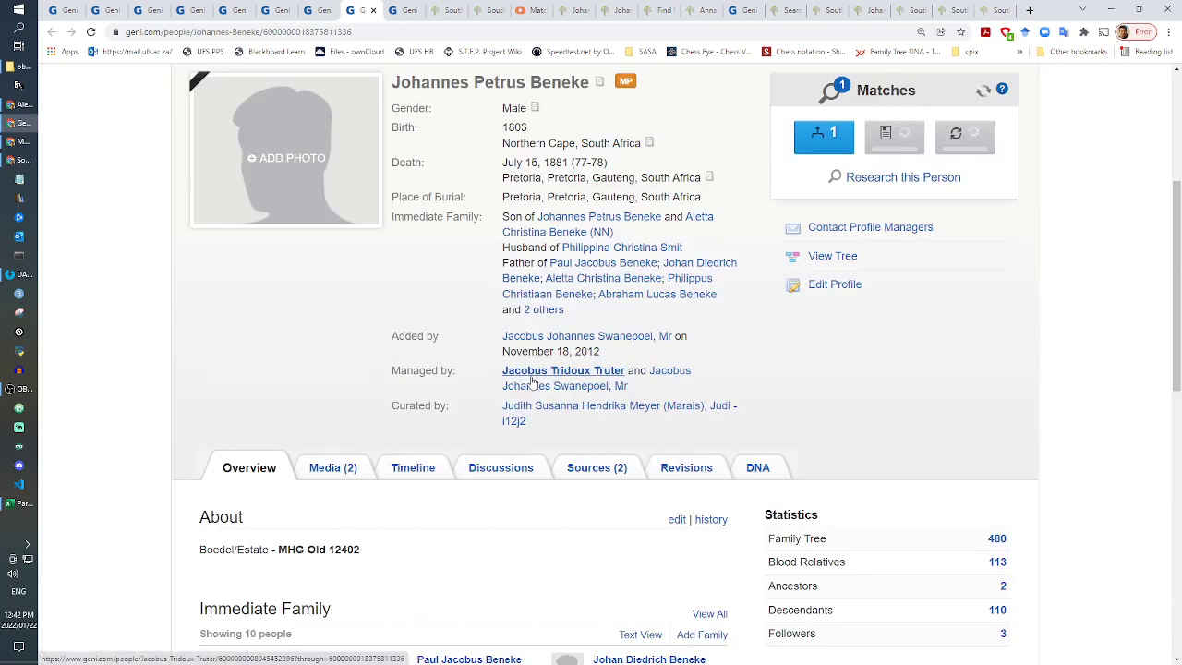
{"action": "left_click", "coordinate": [699, 463]}
{"action": "left_click", "coordinate": [411, 9]}
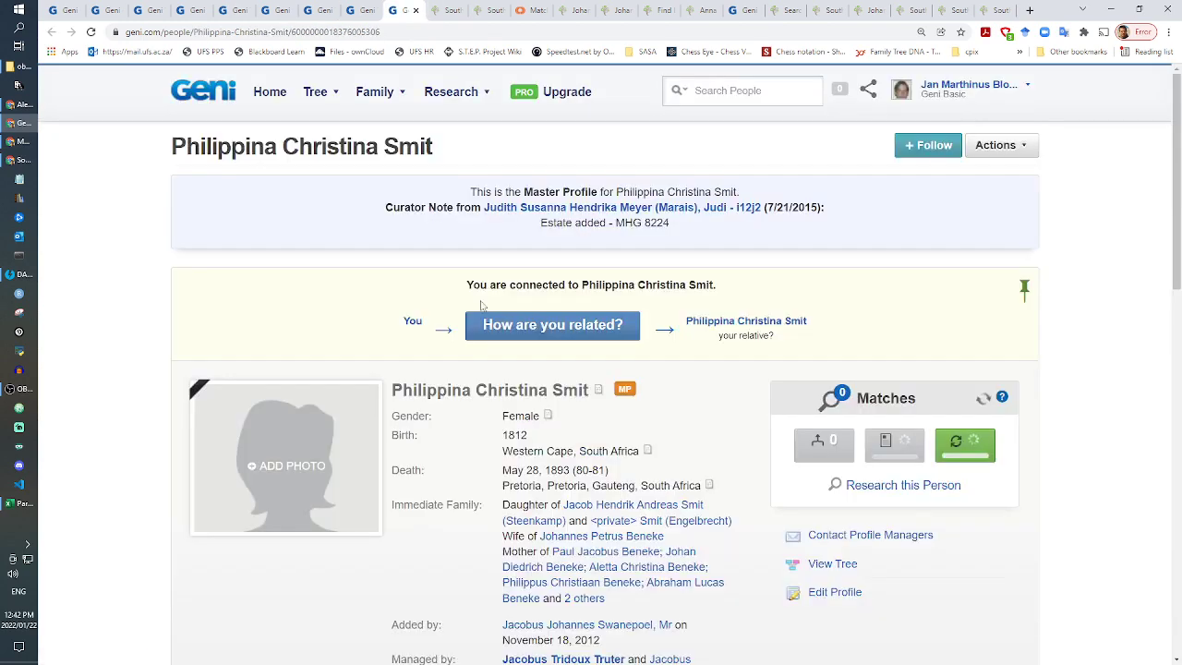
{"action": "scroll", "coordinate": [674, 450], "scroll_direction": "down", "scroll_amount": 3}
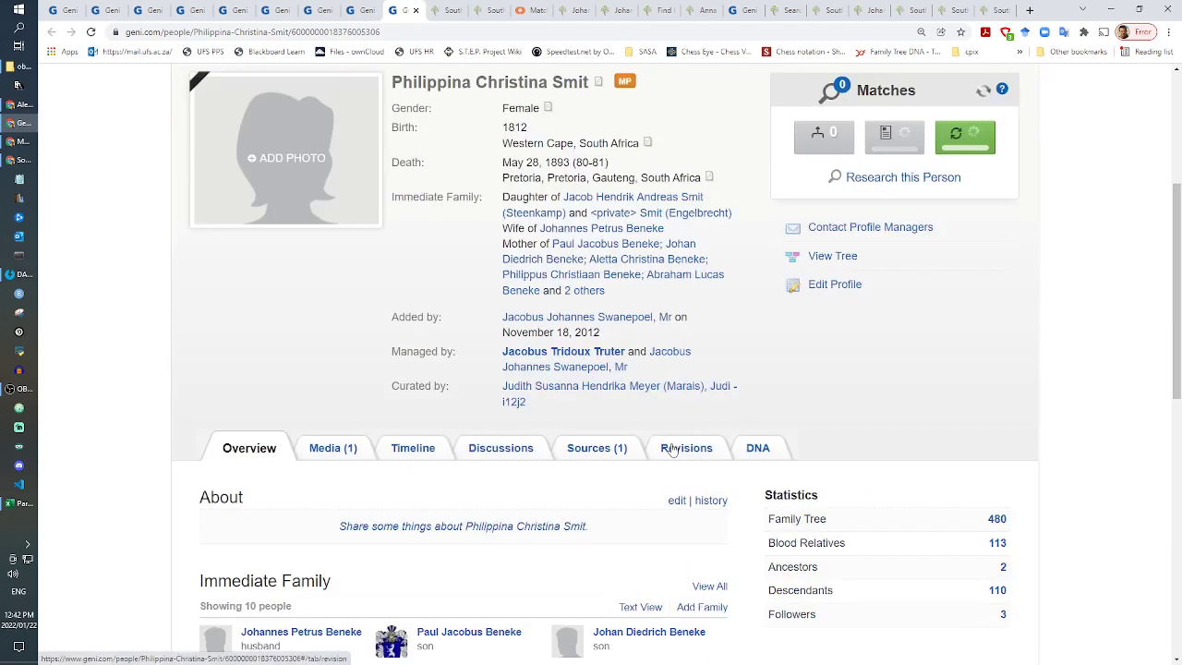
{"action": "left_click", "coordinate": [682, 450]}
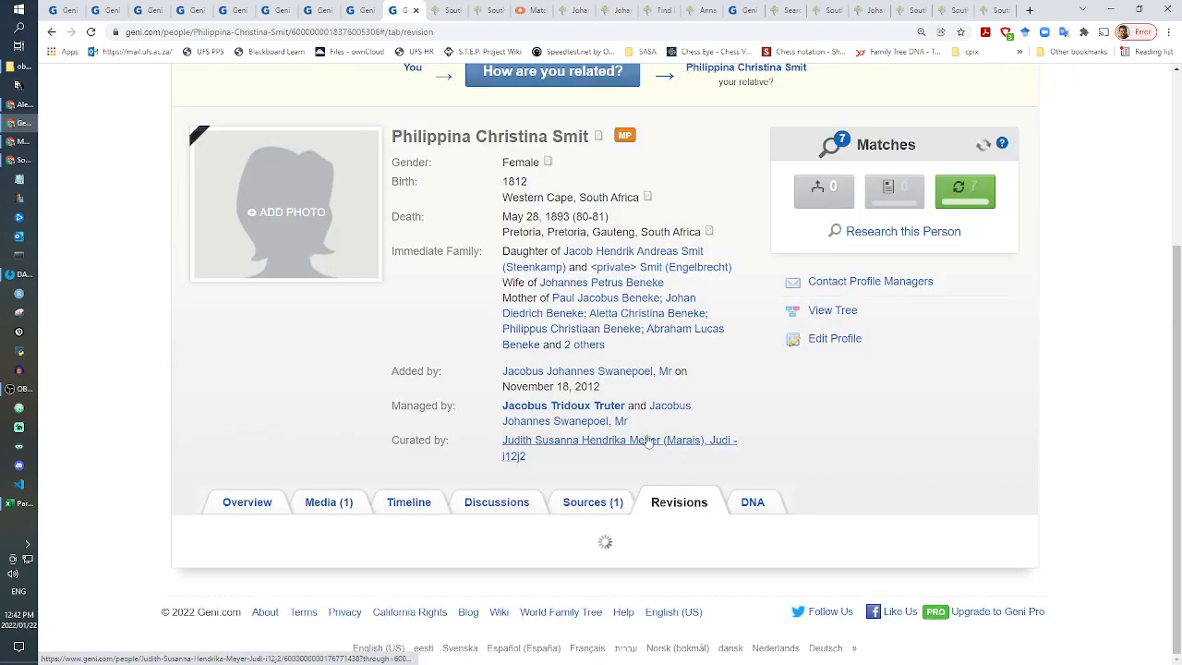
Step: Check the revision histories of both grandparents and reload the grandmother's profile page
{"action": "left_click", "coordinate": [372, 7]}
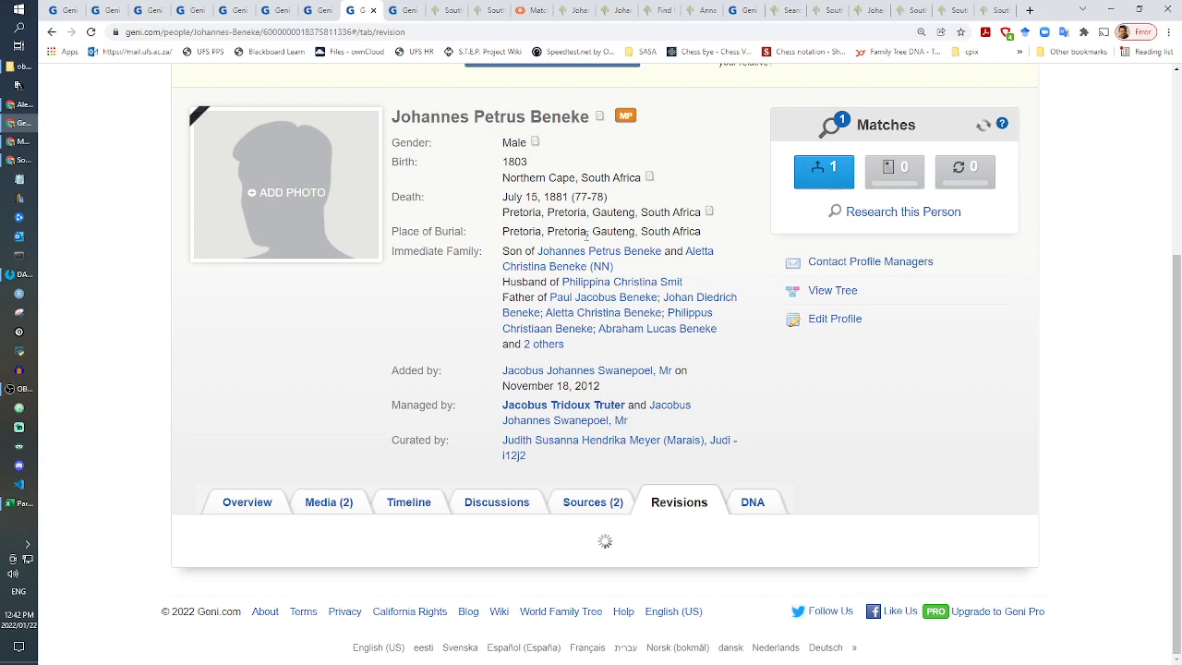
{"action": "left_click", "coordinate": [402, 10]}
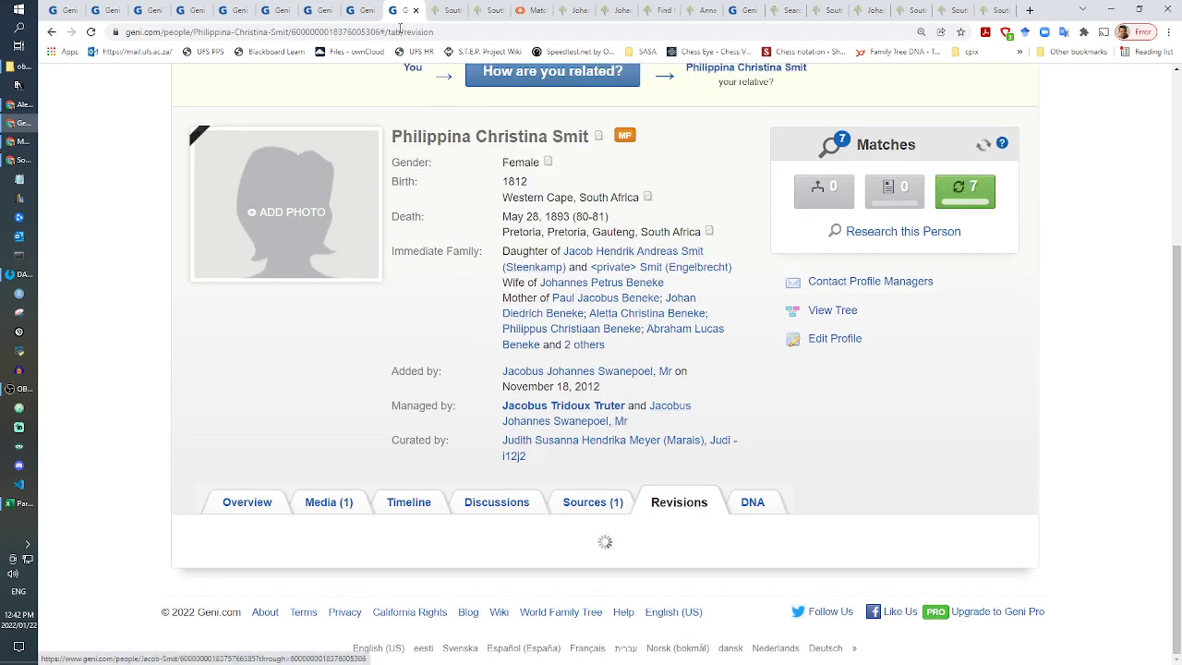
{"action": "left_click", "coordinate": [370, 9]}
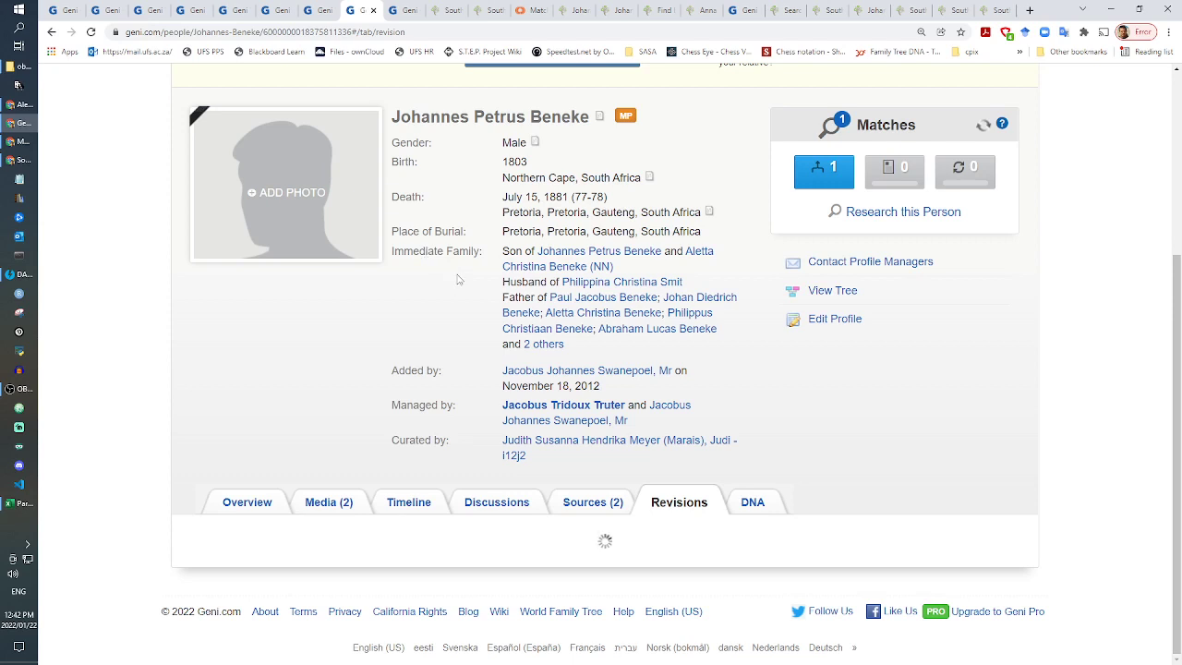
{"action": "left_click", "coordinate": [415, 8]}
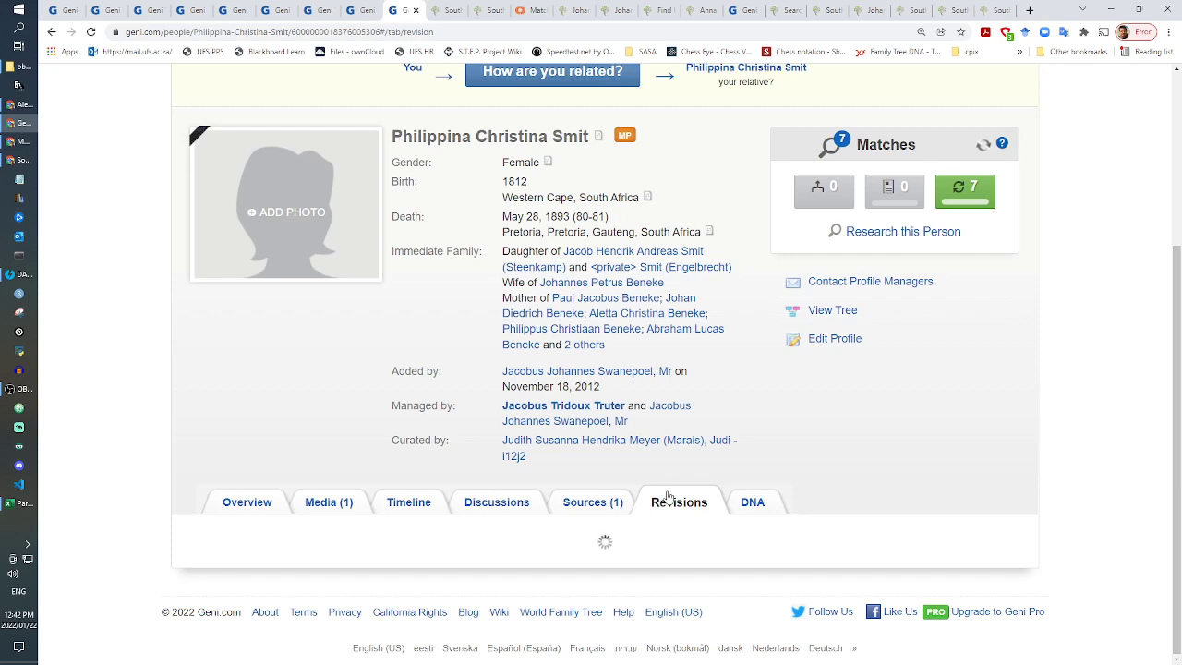
{"action": "left_click", "coordinate": [91, 32]}
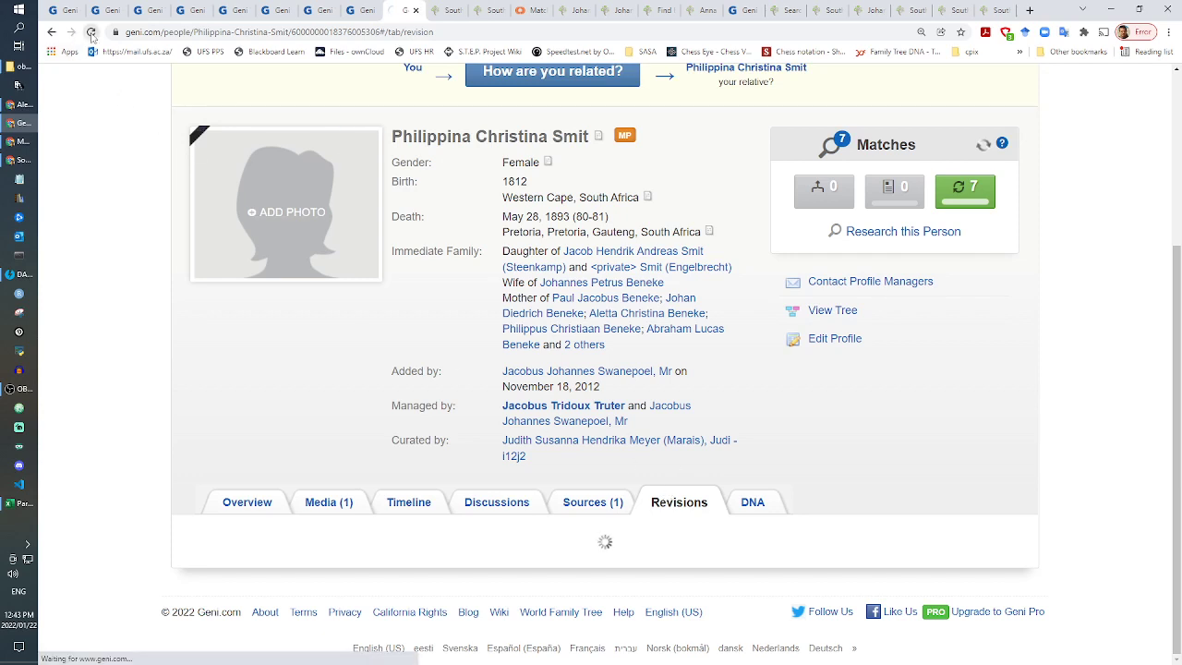
{"action": "left_click", "coordinate": [362, 10]}
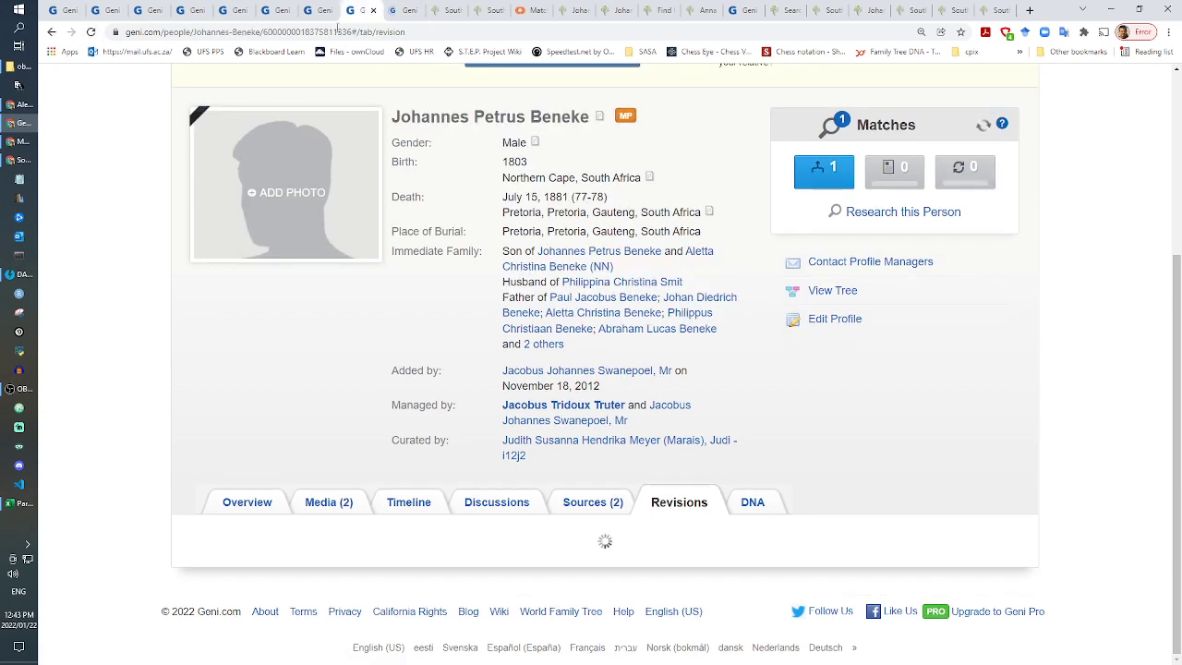
{"action": "left_click", "coordinate": [402, 7]}
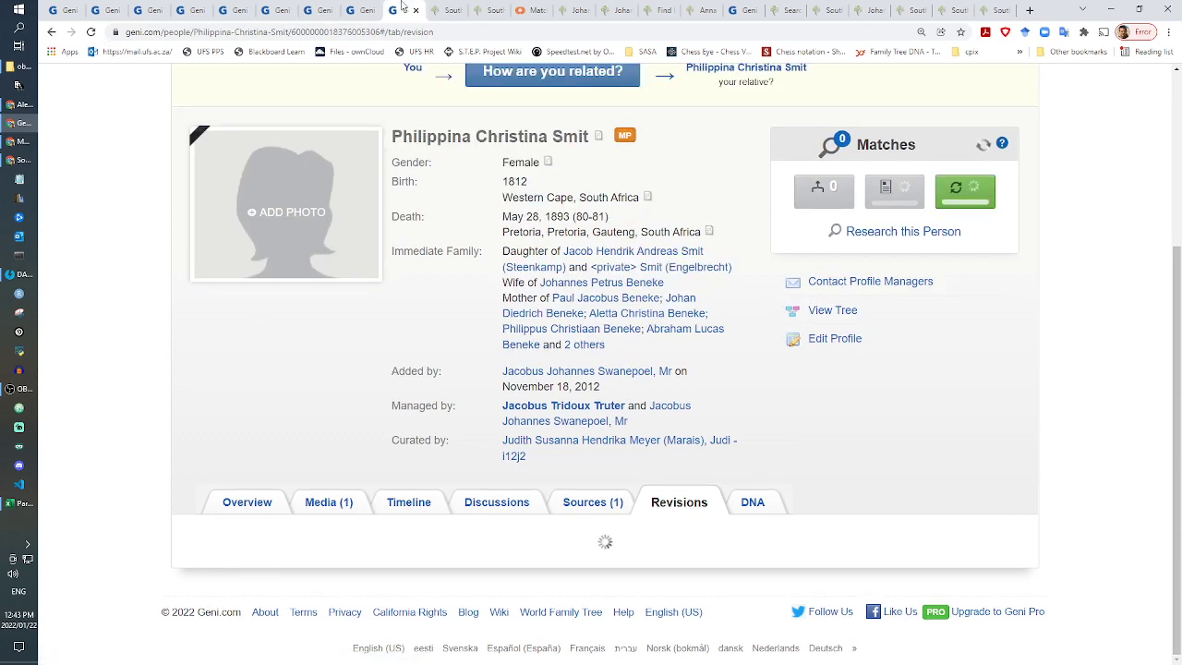
Step: Close both grandparents' profiles and reopen the grandmother's profile from the family tree
{"action": "left_click", "coordinate": [414, 10]}
{"action": "left_click", "coordinate": [372, 8]}
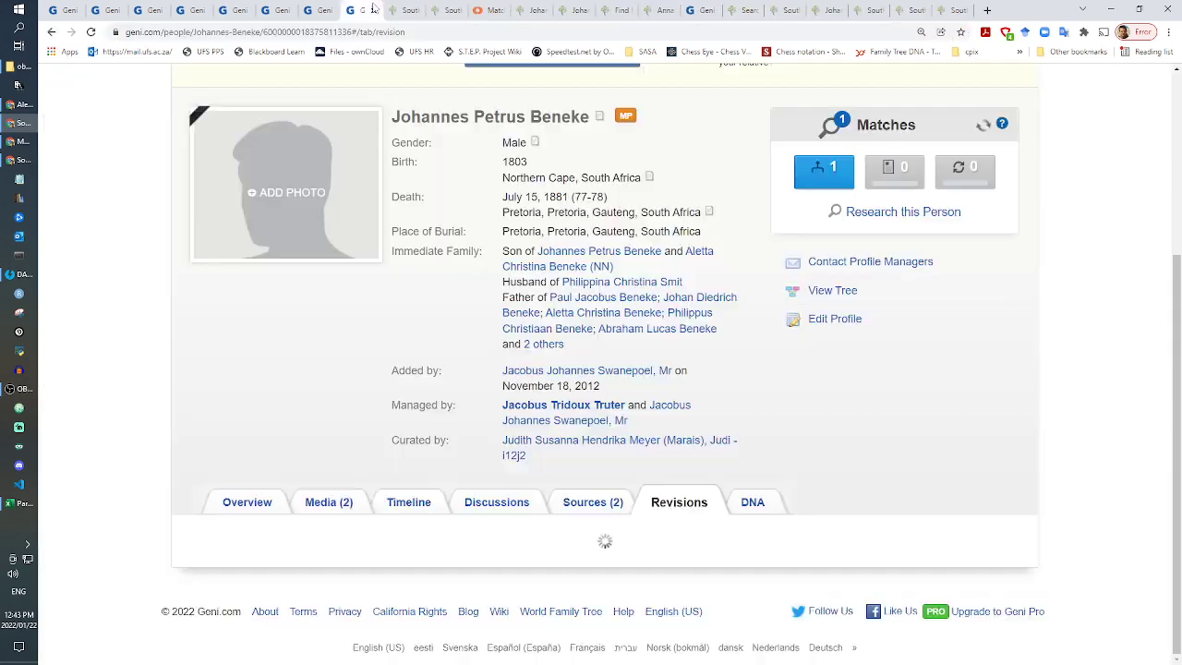
{"action": "left_click", "coordinate": [372, 10]}
{"action": "left_click", "coordinate": [317, 10]}
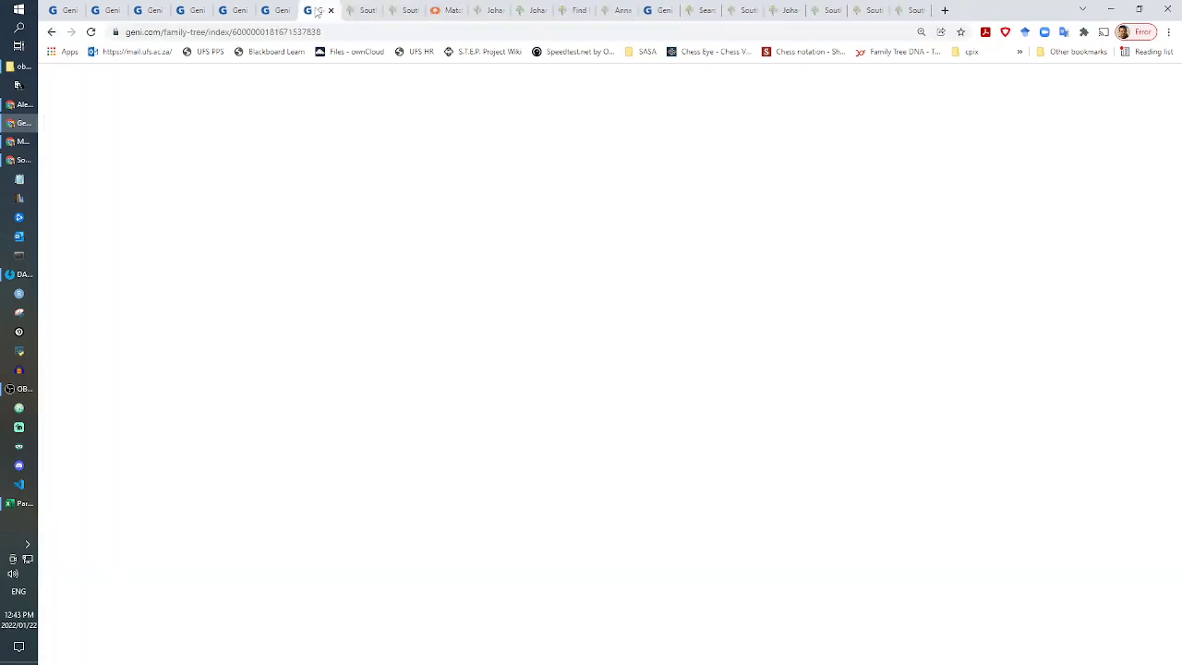
{"action": "left_click", "coordinate": [697, 423]}
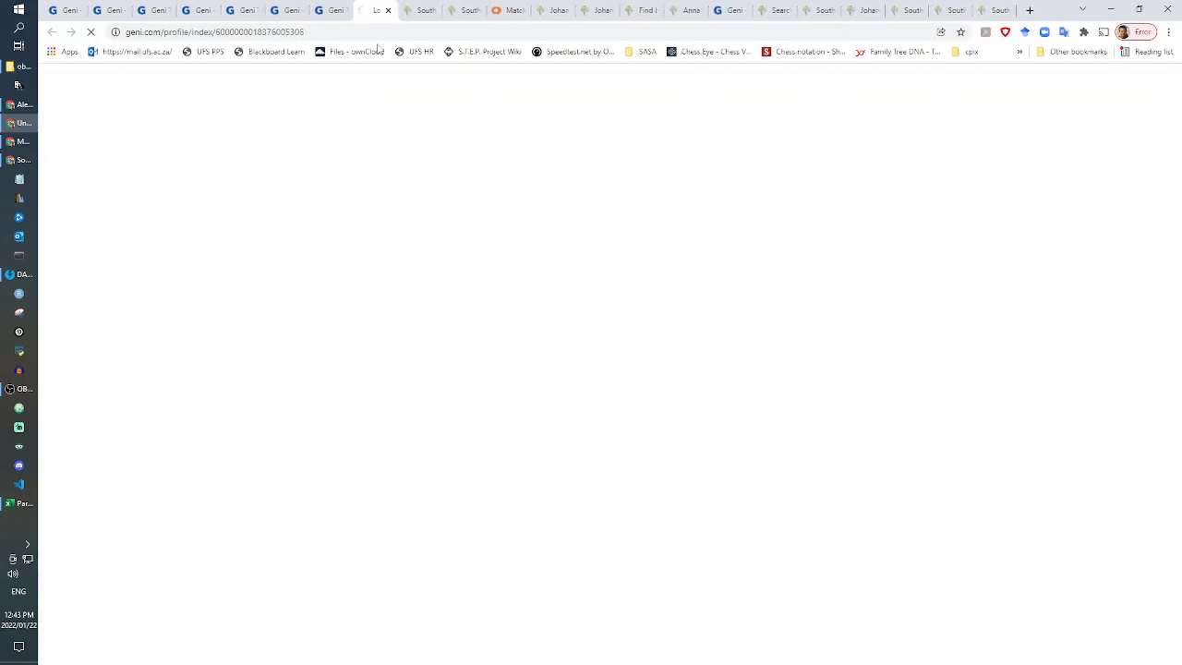
{"action": "left_click", "coordinate": [331, 8]}
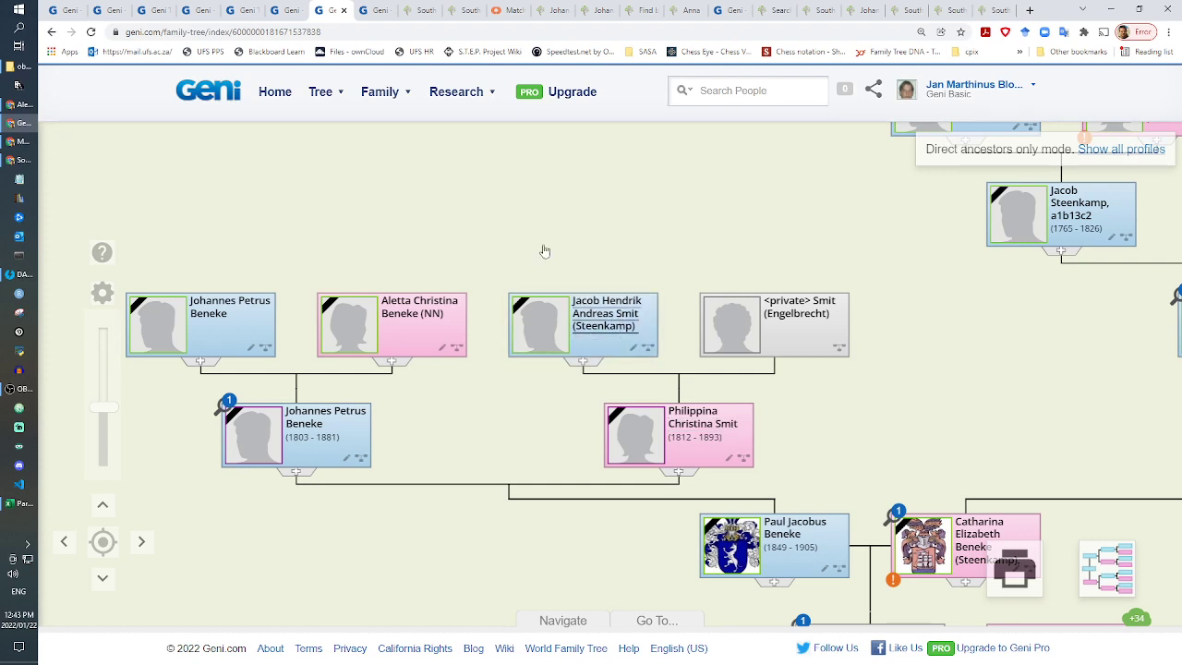
{"action": "left_click", "coordinate": [702, 416]}
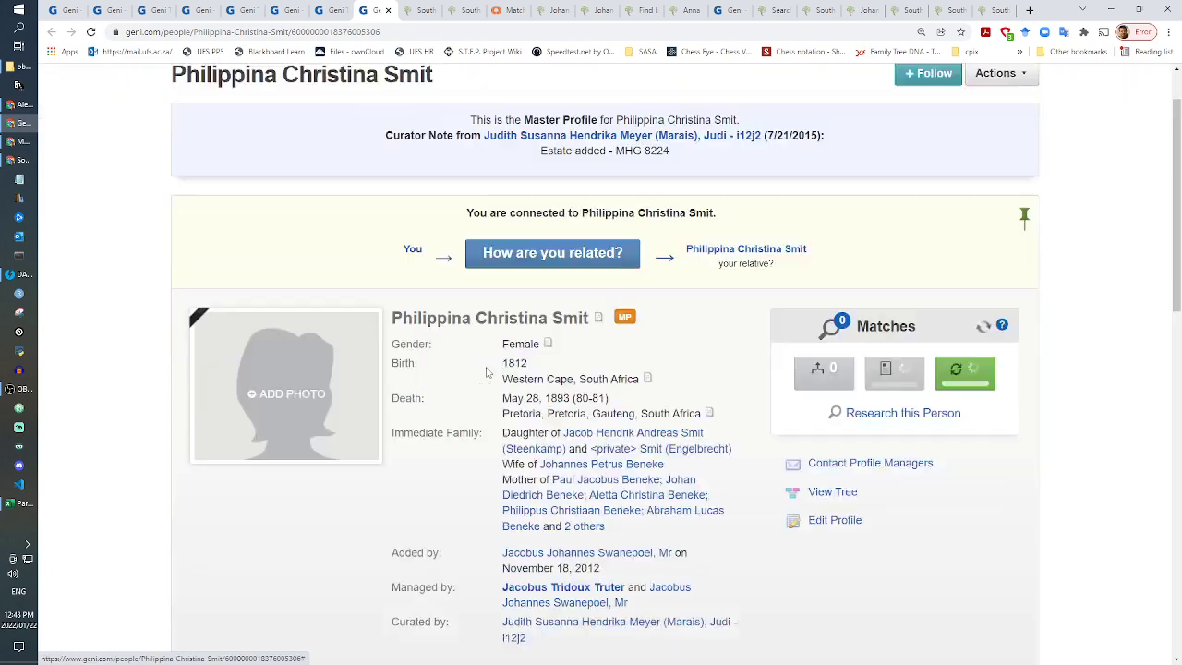
Step: Review the grandmother's curator note, About section and immediate family on her profile
{"action": "scroll", "coordinate": [487, 371], "scroll_direction": "down", "scroll_amount": 5}
{"action": "scroll", "coordinate": [480, 461], "scroll_direction": "up", "scroll_amount": 3}
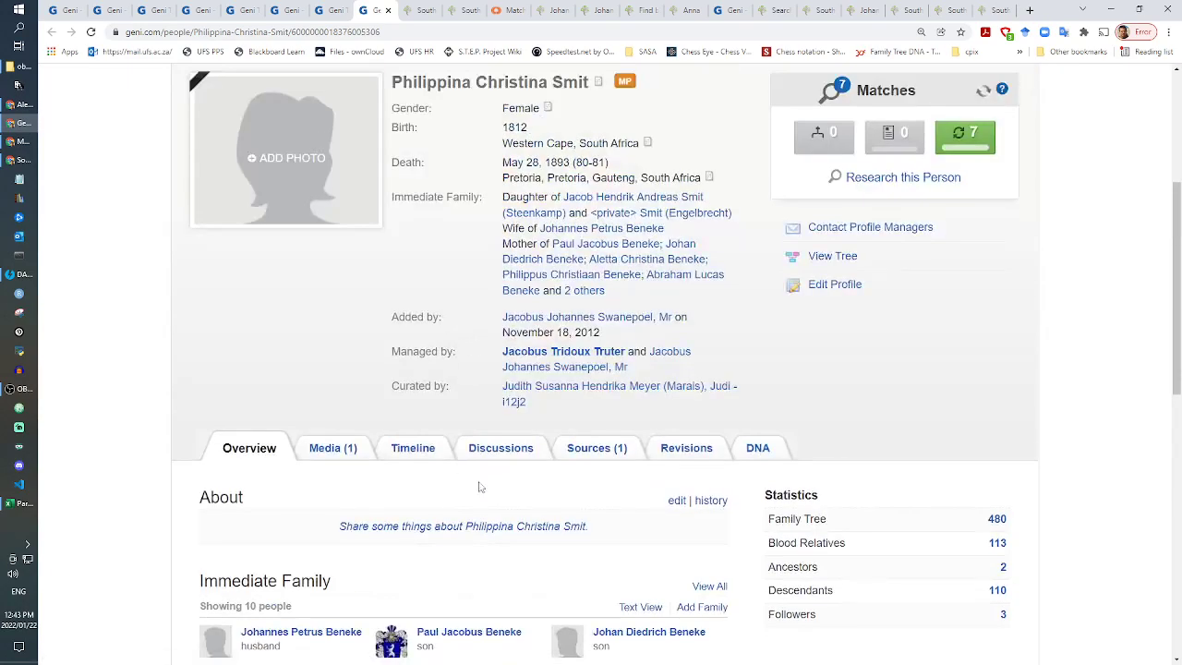
{"action": "scroll", "coordinate": [479, 486], "scroll_direction": "up", "scroll_amount": 3}
{"action": "scroll", "coordinate": [475, 483], "scroll_direction": "down", "scroll_amount": 7}
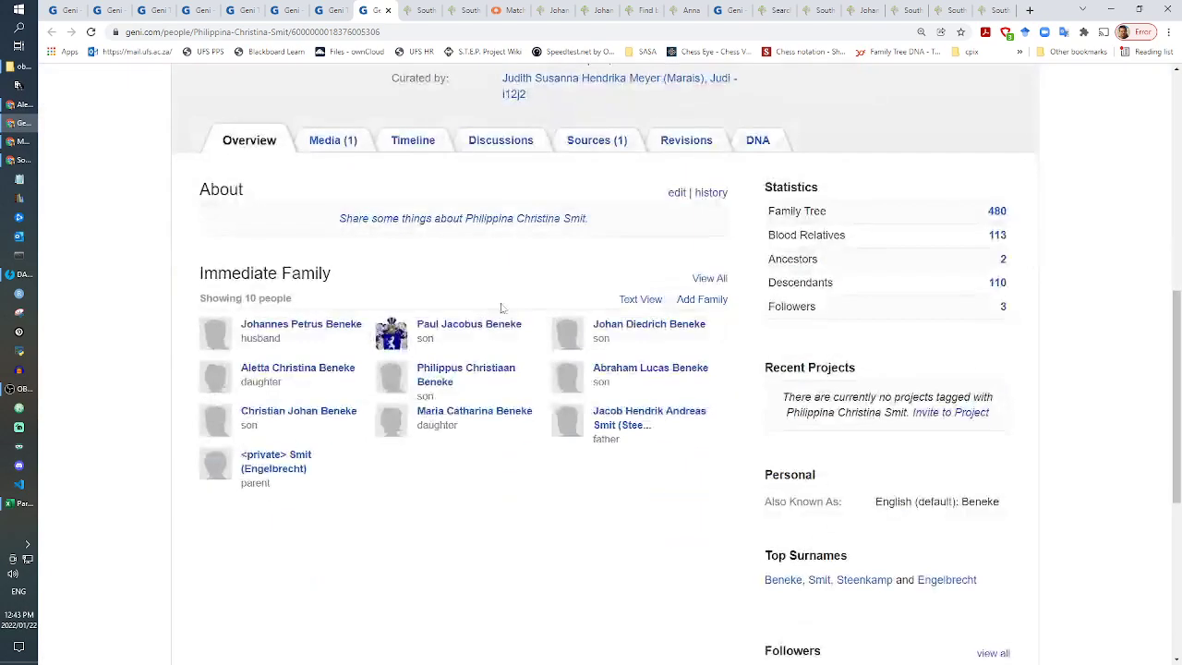
{"action": "scroll", "coordinate": [500, 319], "scroll_direction": "up", "scroll_amount": 6}
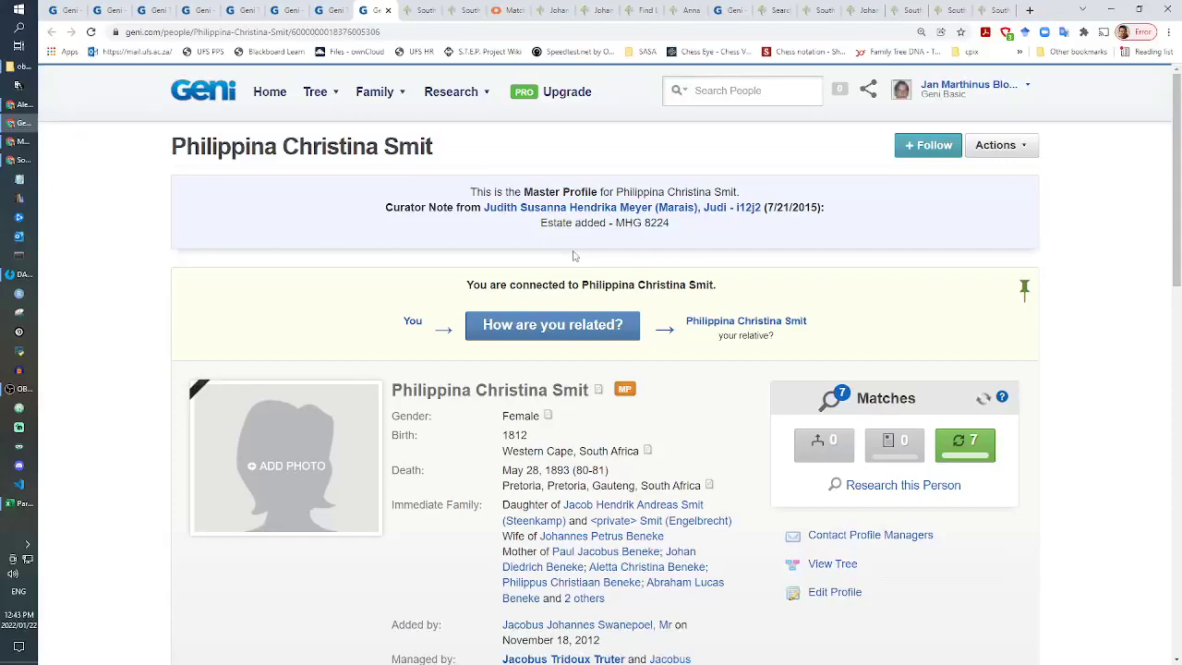
Step: Open the death notice image from the grandmother's sources and read its personal details and parents' entry
{"action": "scroll", "coordinate": [573, 255], "scroll_direction": "down", "scroll_amount": 3}
{"action": "left_click", "coordinate": [601, 443]}
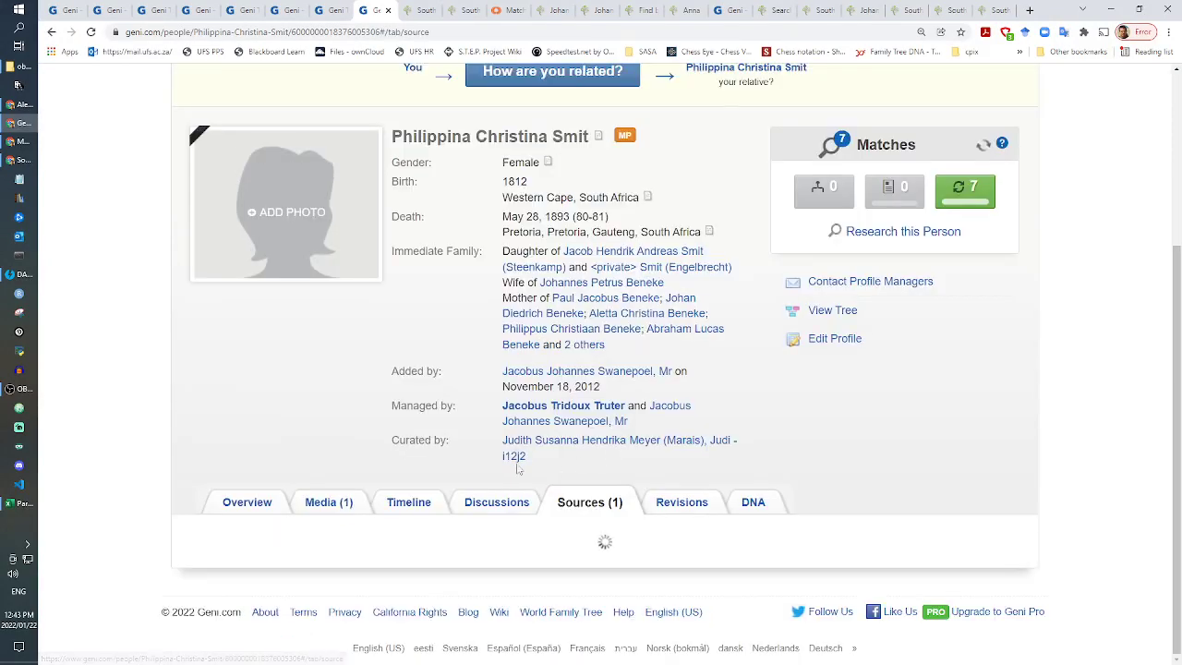
{"action": "scroll", "coordinate": [450, 446], "scroll_direction": "down", "scroll_amount": 3}
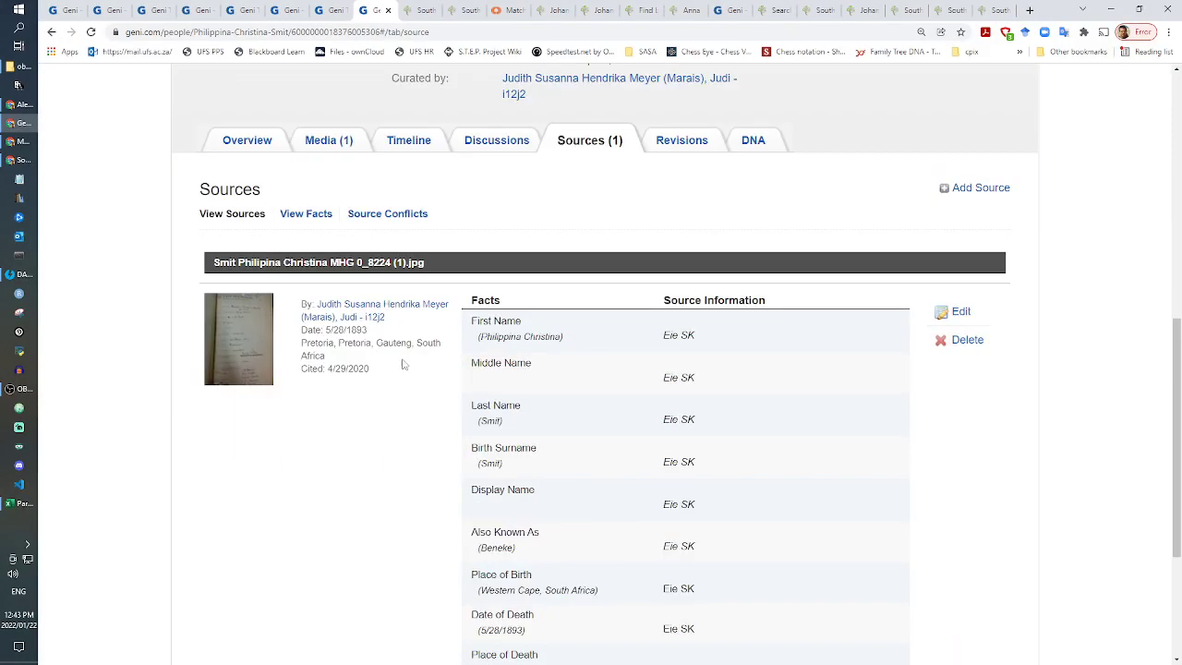
{"action": "left_click", "coordinate": [231, 340]}
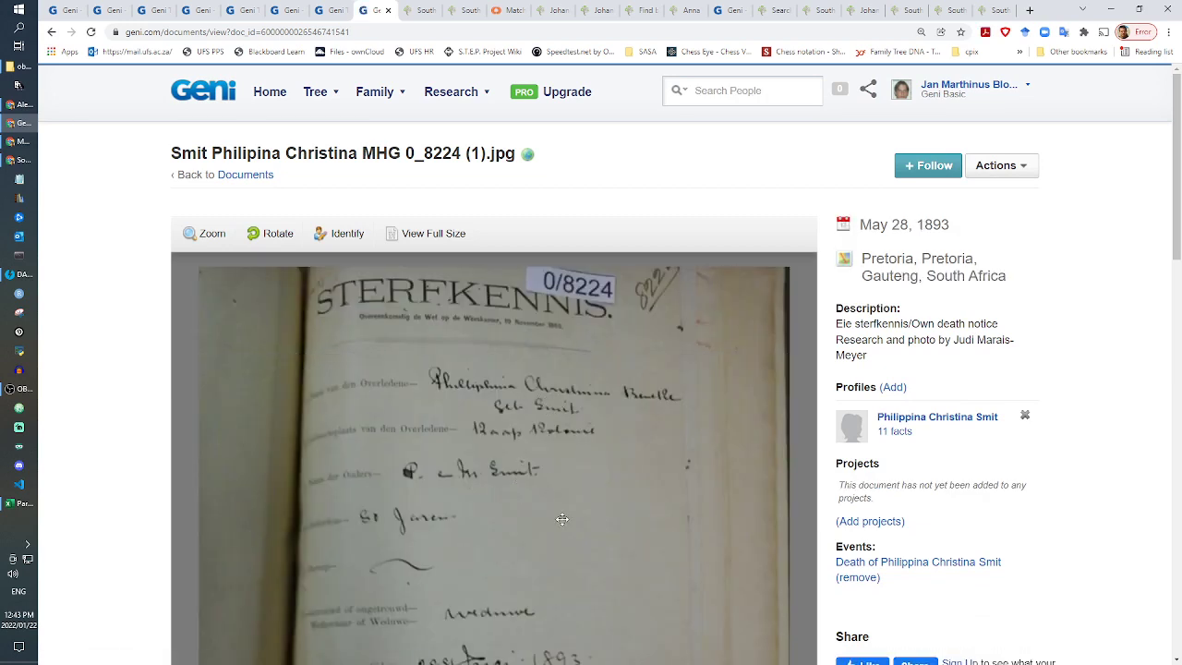
{"action": "left_click_drag", "start_coordinate": [562, 519], "coordinate": [616, 479]}
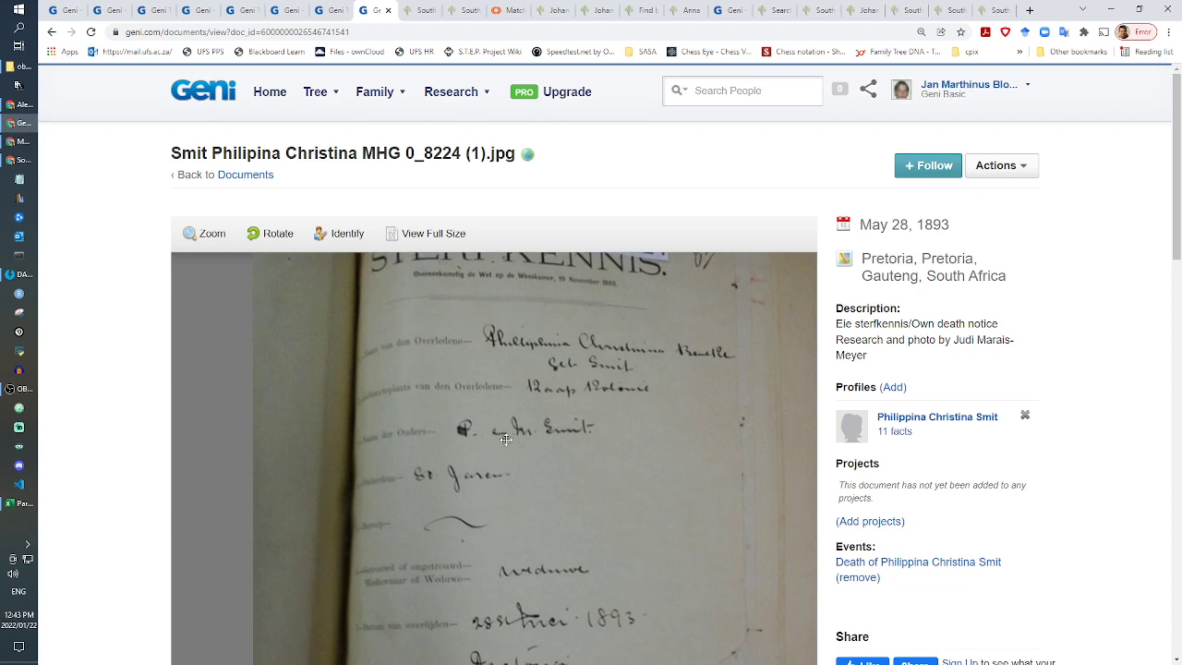
Step: Compare the parents on the death notice with the family tree and examine its list of children
{"action": "left_click", "coordinate": [321, 9]}
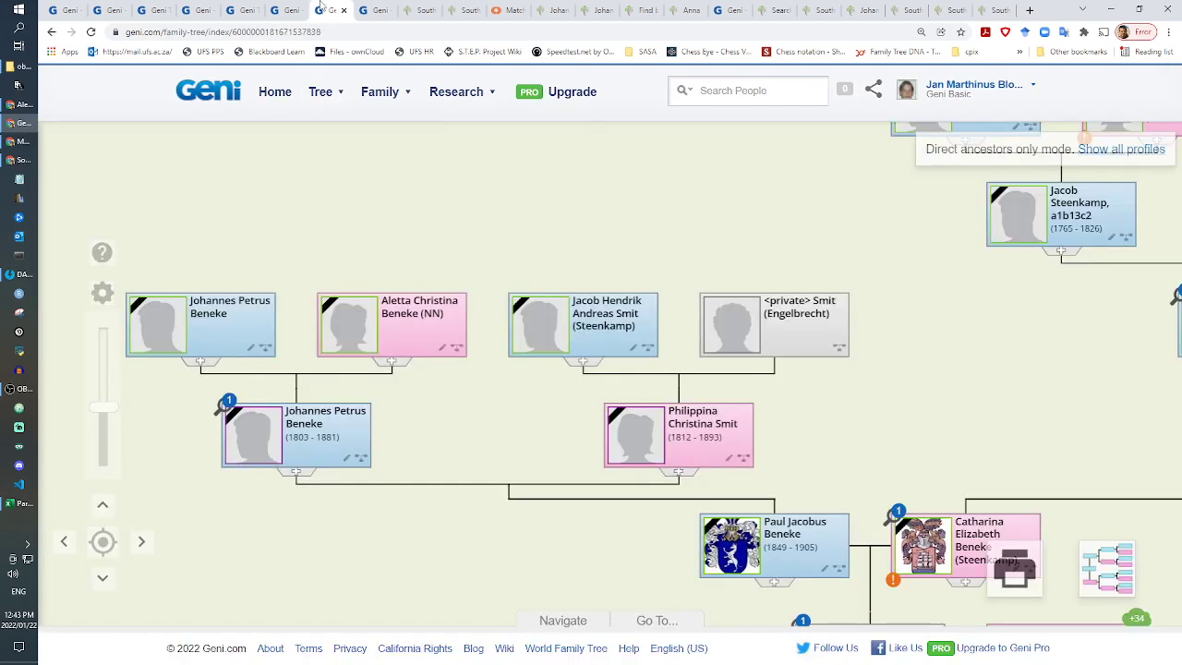
{"action": "left_click", "coordinate": [374, 10]}
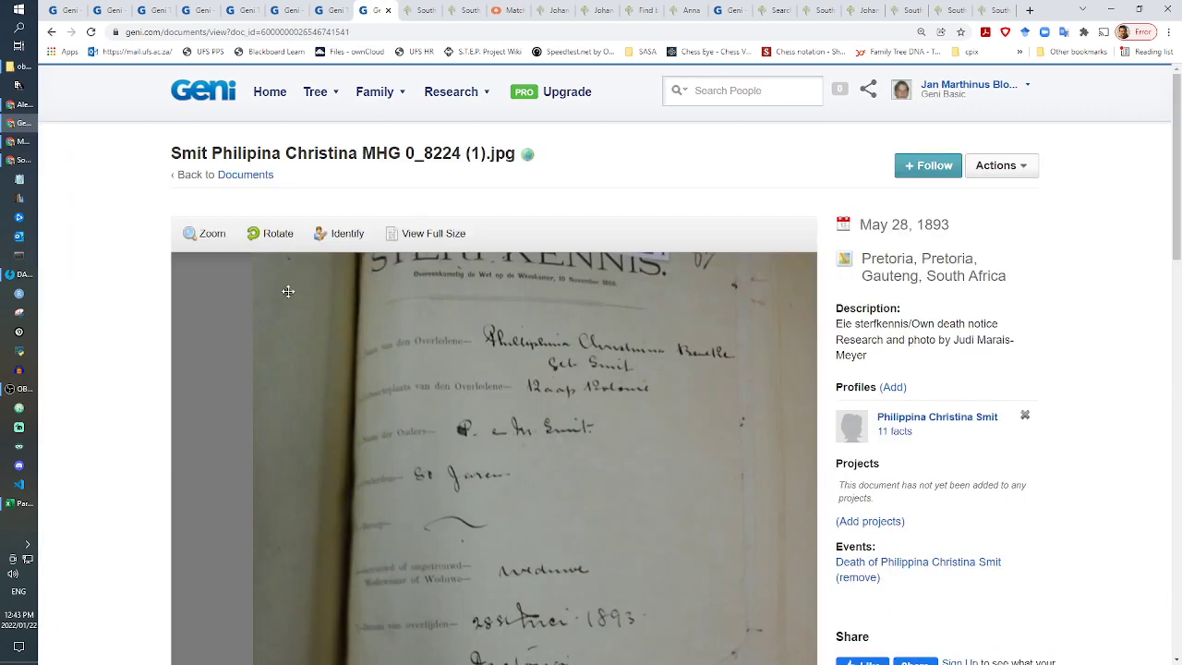
{"action": "scroll", "coordinate": [449, 315], "scroll_direction": "down", "scroll_amount": 2}
{"action": "scroll", "coordinate": [449, 316], "scroll_direction": "down", "scroll_amount": 5}
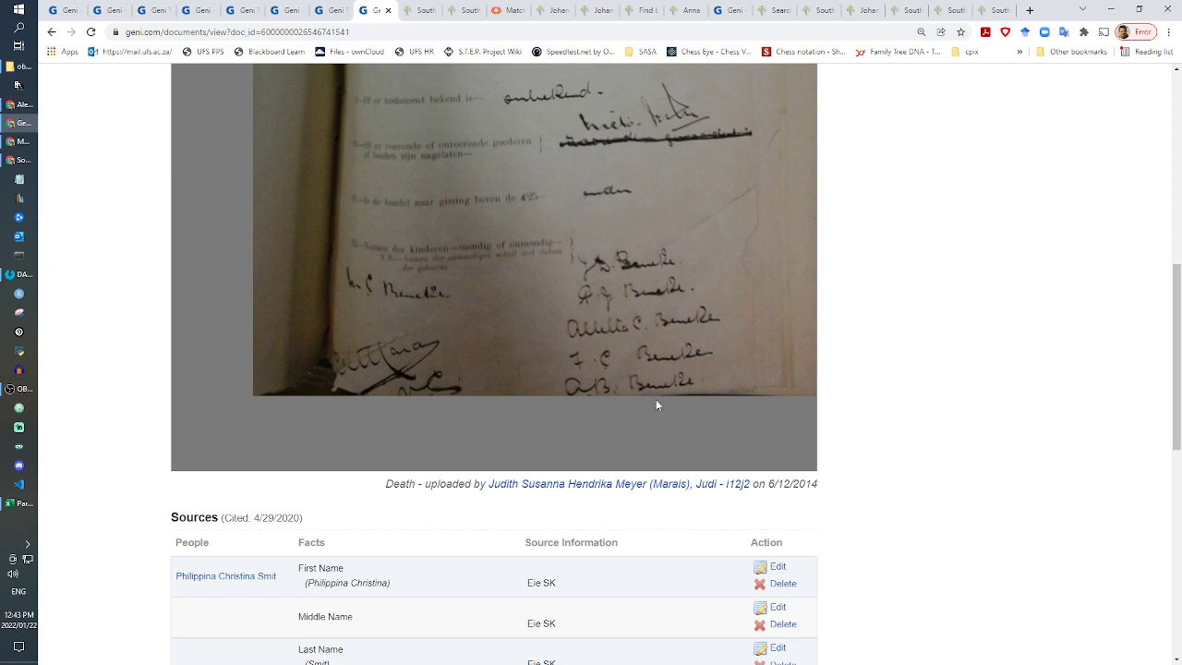
{"action": "left_click_drag", "start_coordinate": [619, 243], "coordinate": [554, 443]}
{"action": "left_click_drag", "start_coordinate": [551, 236], "coordinate": [545, 391]}
Step: Recheck the grandmother's parents in the family tree, then return from the death notice to her profile's sources
{"action": "left_click", "coordinate": [341, 8]}
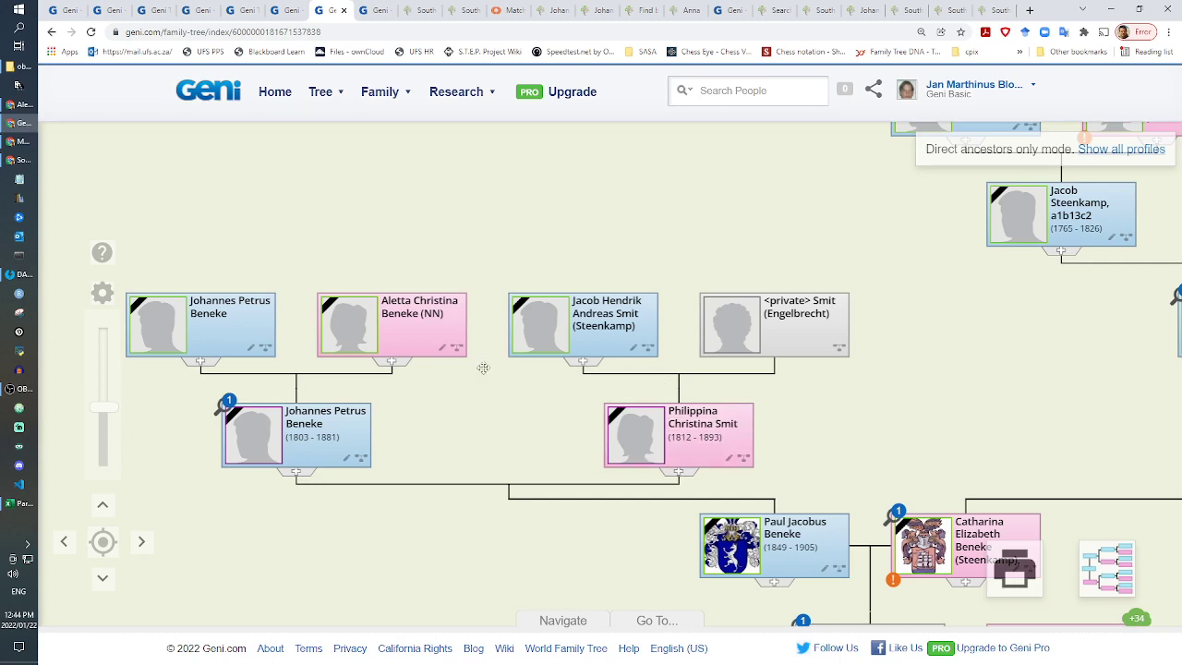
{"action": "left_click", "coordinate": [374, 11]}
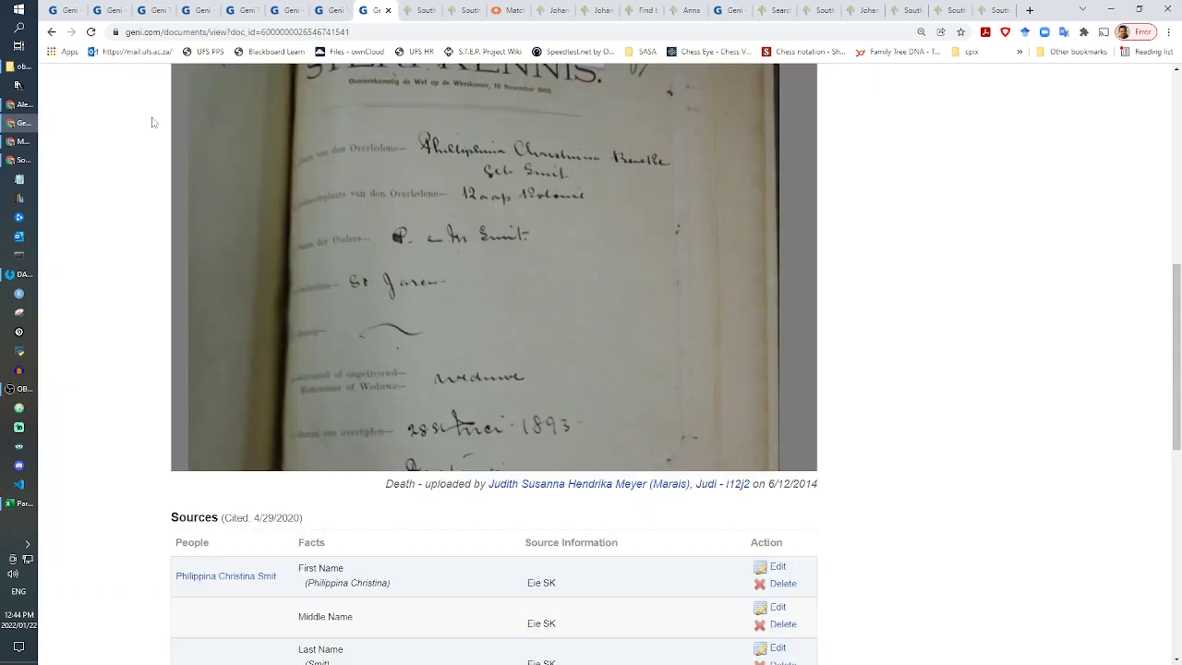
{"action": "left_click", "coordinate": [52, 31]}
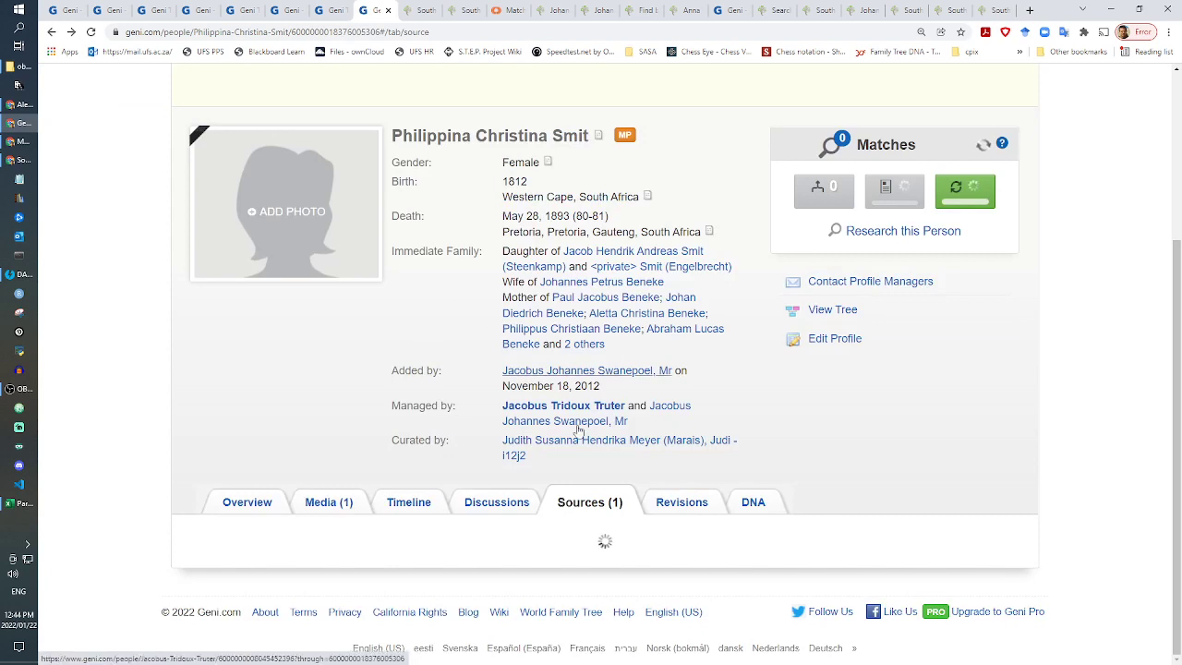
Step: Review the revision history of the grandmother's profile back to the entries where she and her parents were added
{"action": "left_click", "coordinate": [669, 503]}
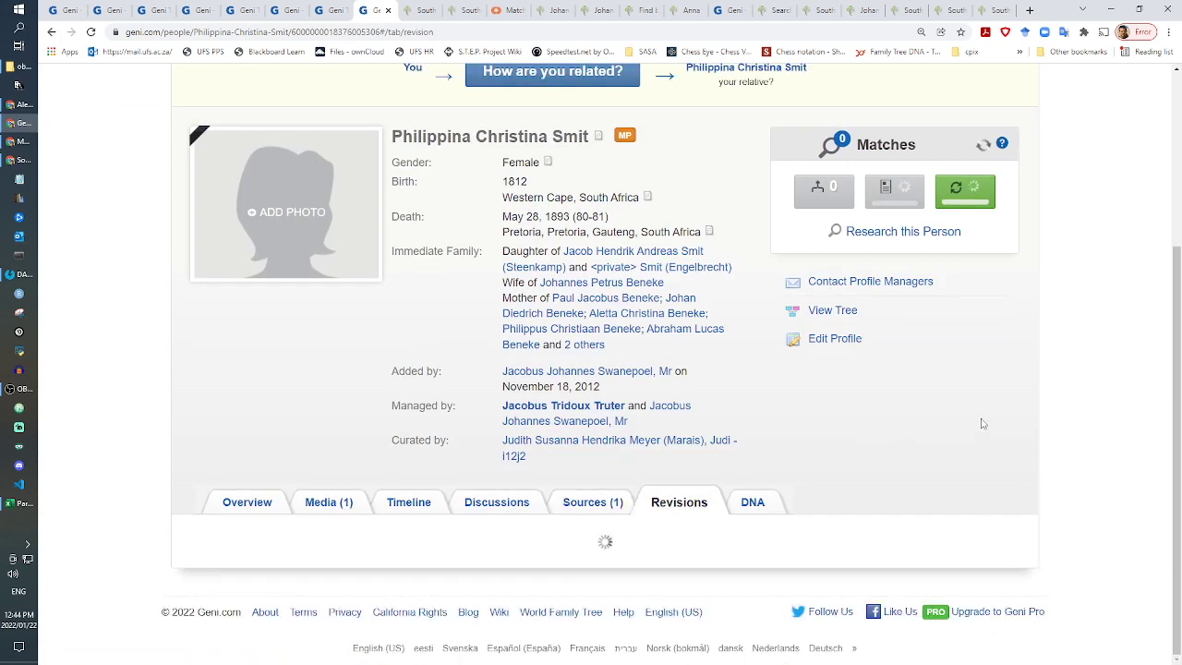
{"action": "scroll", "coordinate": [983, 424], "scroll_direction": "down", "scroll_amount": 3}
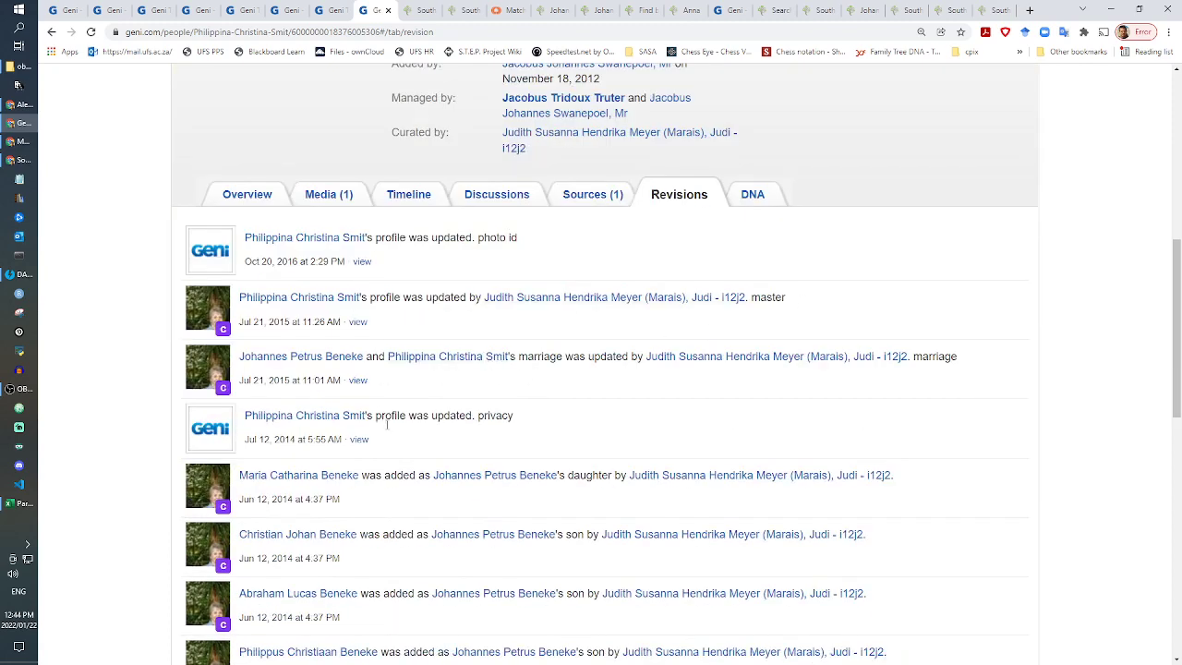
{"action": "scroll", "coordinate": [469, 441], "scroll_direction": "down", "scroll_amount": 3}
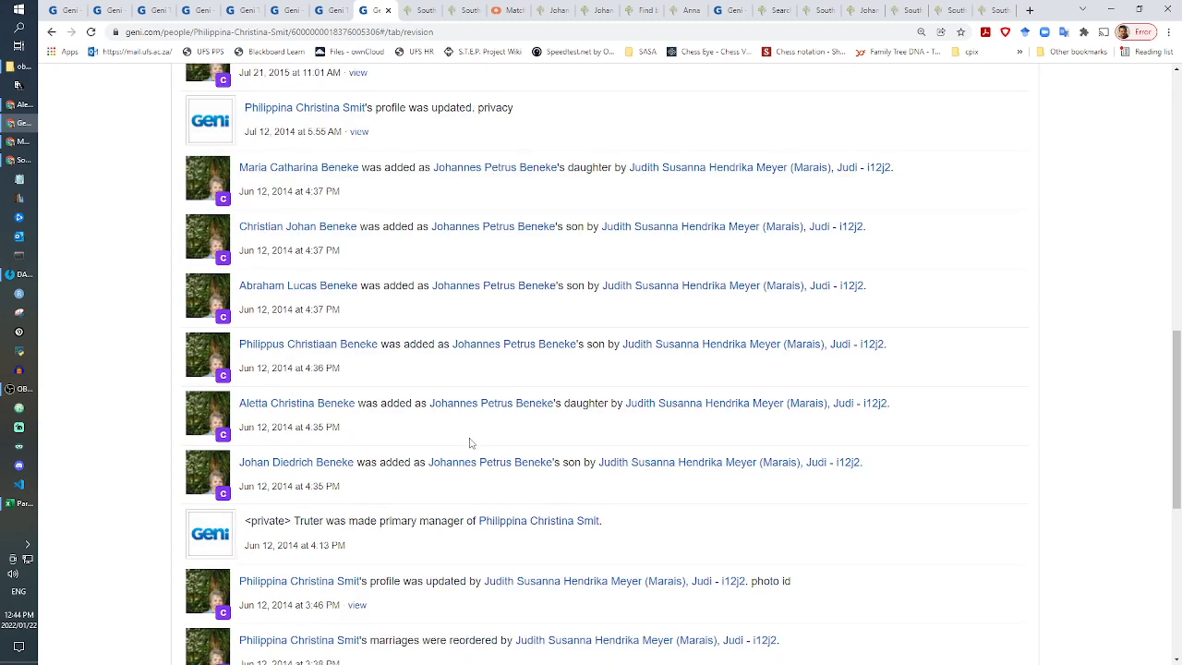
{"action": "scroll", "coordinate": [469, 441], "scroll_direction": "down", "scroll_amount": 3}
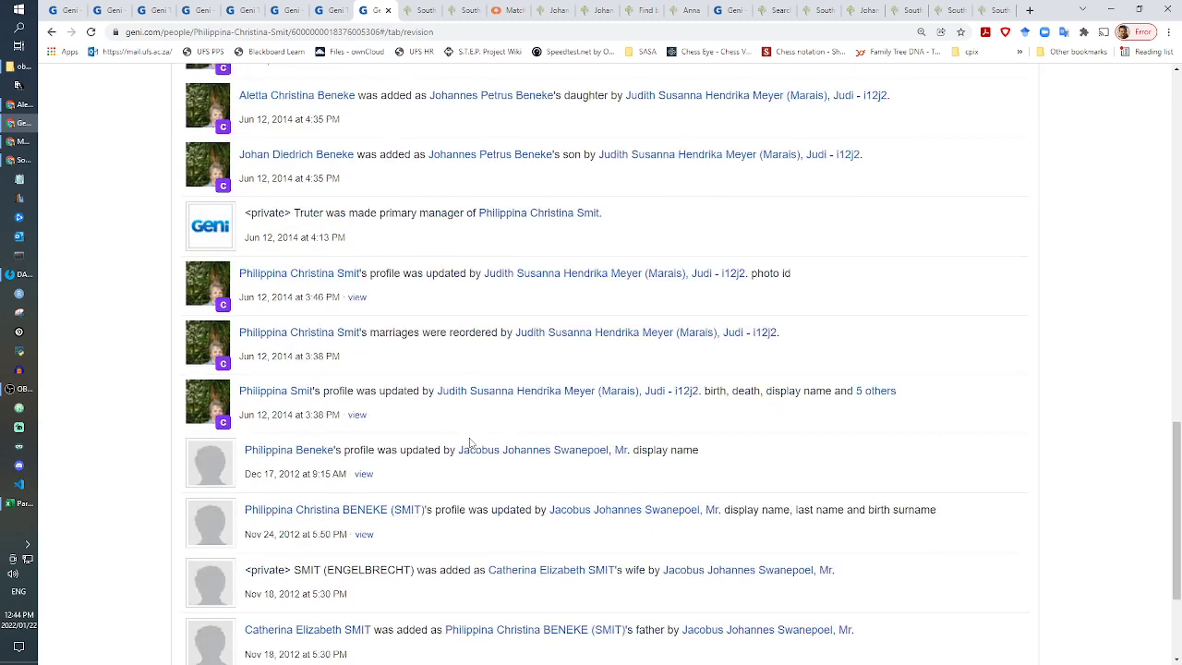
{"action": "scroll", "coordinate": [469, 441], "scroll_direction": "down", "scroll_amount": 2}
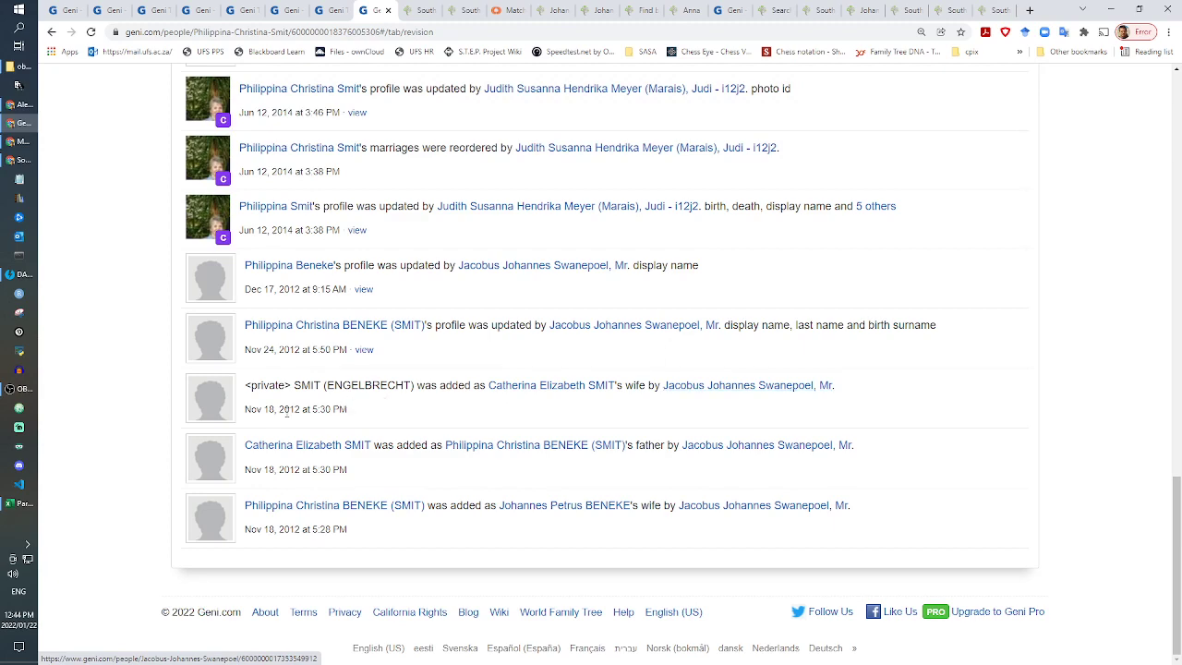
{"action": "scroll", "coordinate": [504, 415], "scroll_direction": "up", "scroll_amount": 12}
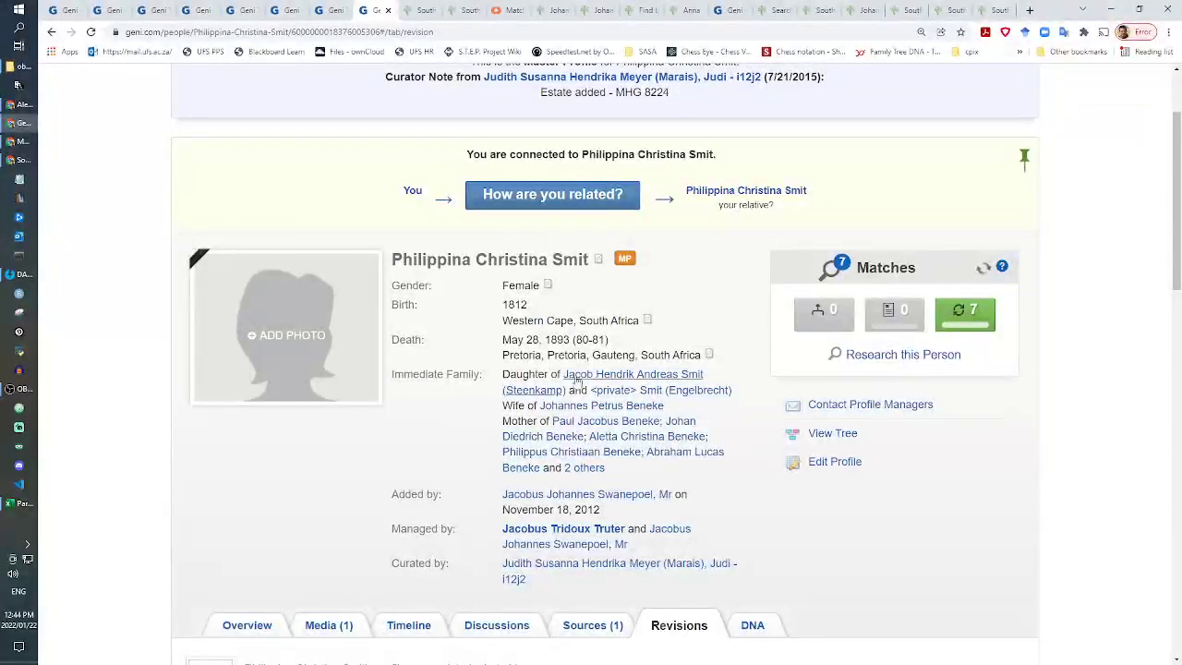
Step: Open the profile of the grandmother's father, try to load its revisions, and check his place in the family tree
{"action": "left_click", "coordinate": [633, 383]}
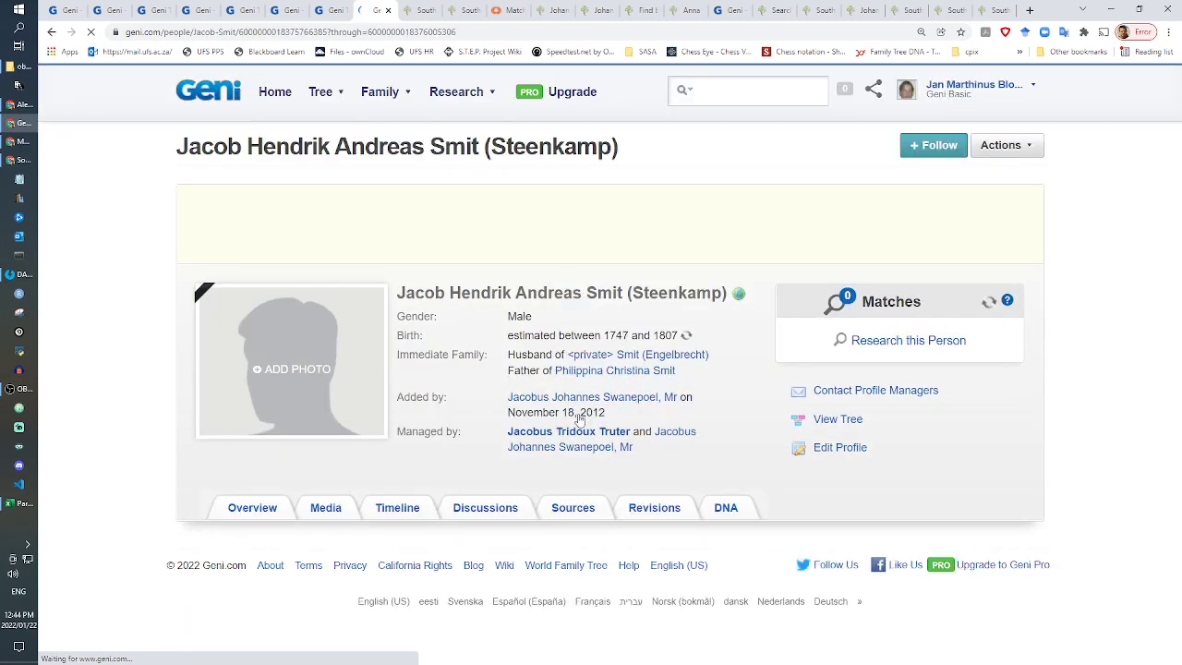
{"action": "left_click", "coordinate": [641, 510]}
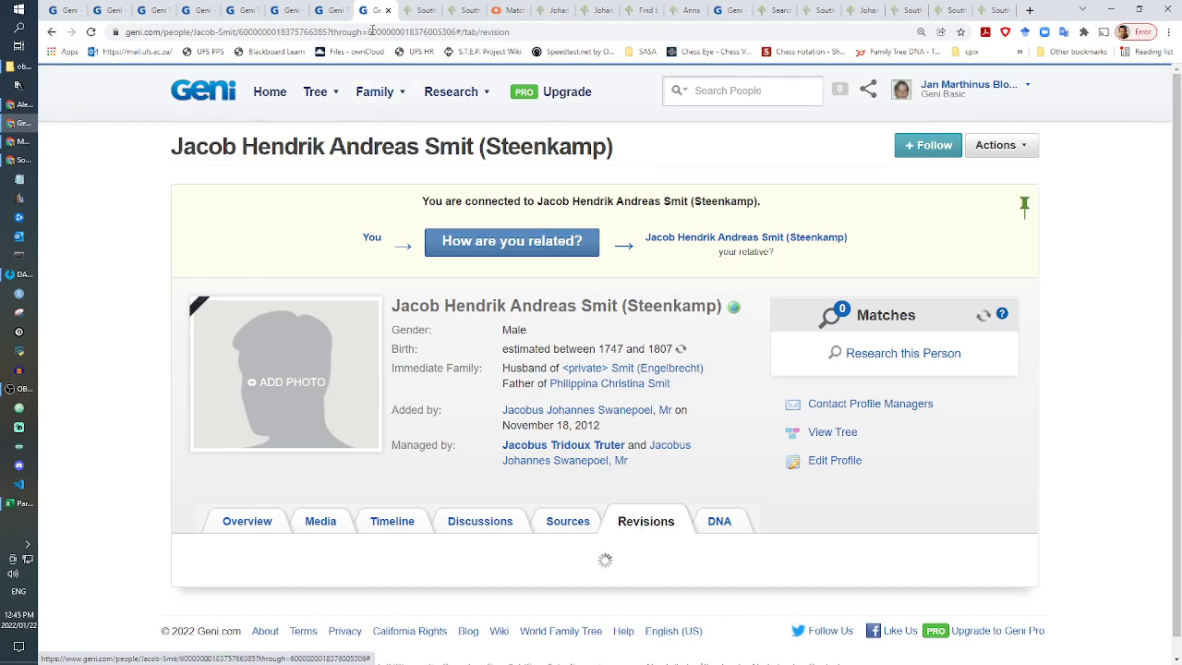
{"action": "left_click", "coordinate": [336, 9]}
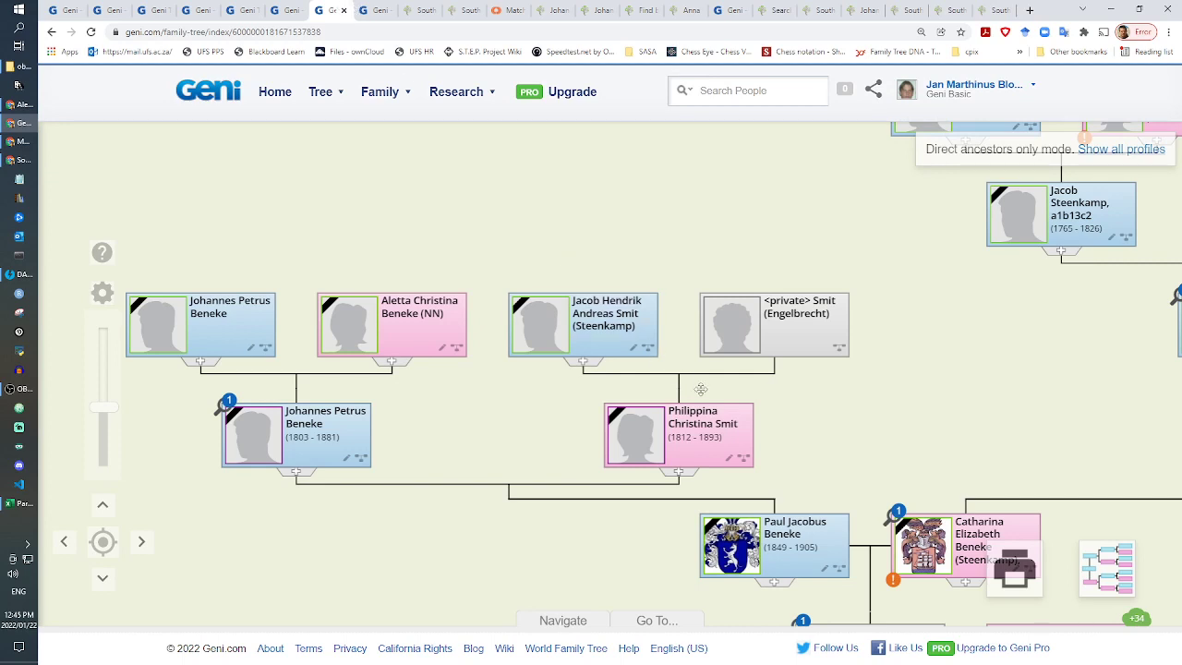
{"action": "left_click", "coordinate": [369, 9]}
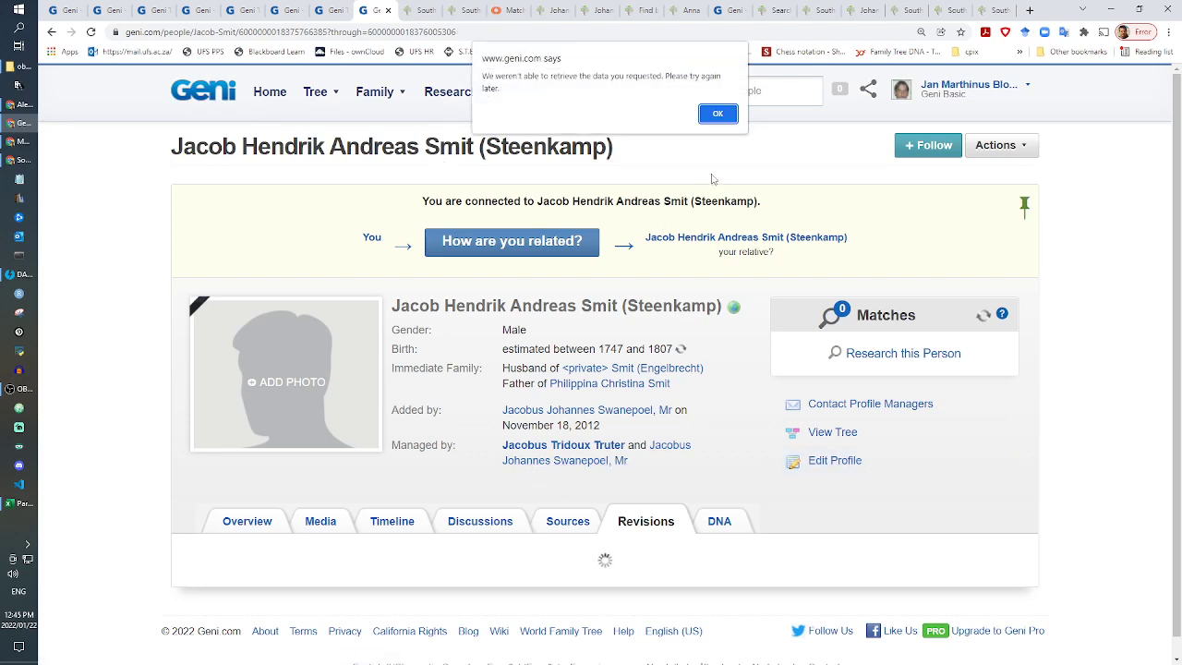
{"action": "left_click", "coordinate": [717, 112]}
{"action": "left_click", "coordinate": [662, 524]}
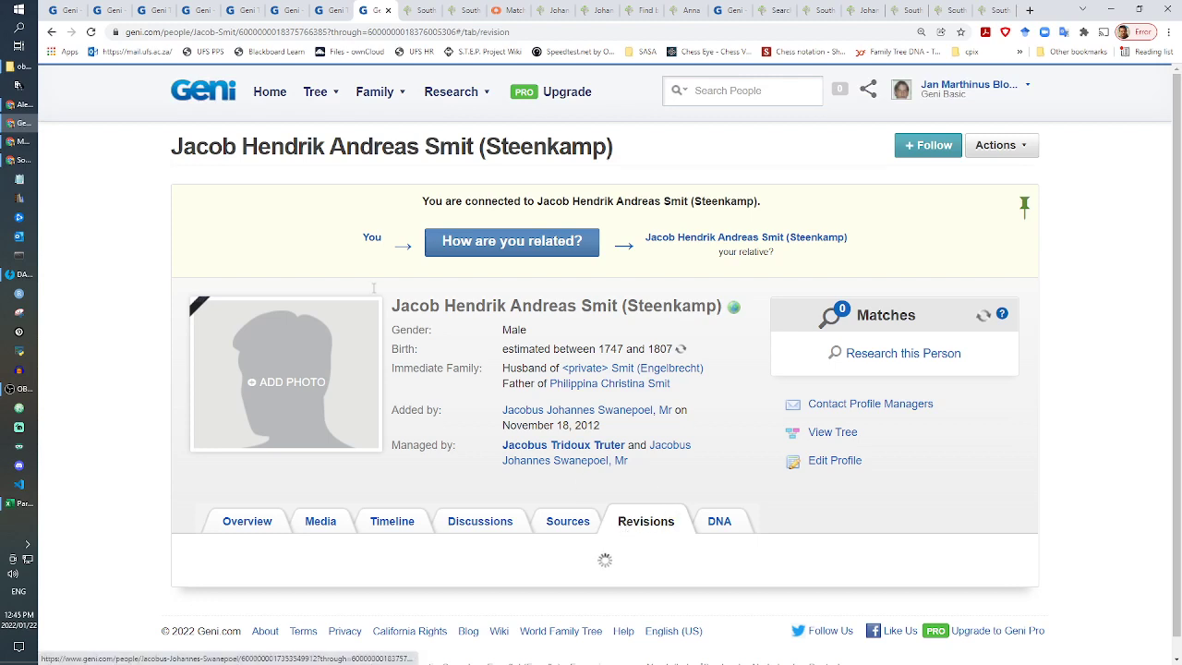
{"action": "left_click", "coordinate": [336, 10]}
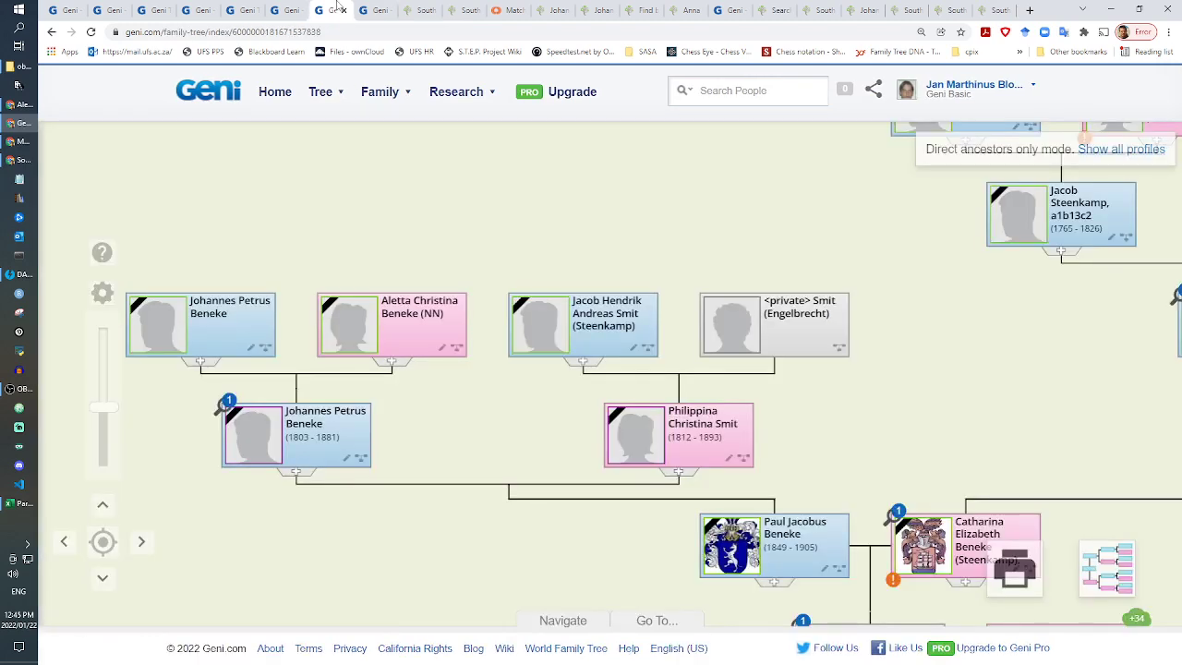
Step: Open the father's FamilySearch page in a new tab from the man's listed parents and examine its family members
{"action": "left_click", "coordinate": [553, 9]}
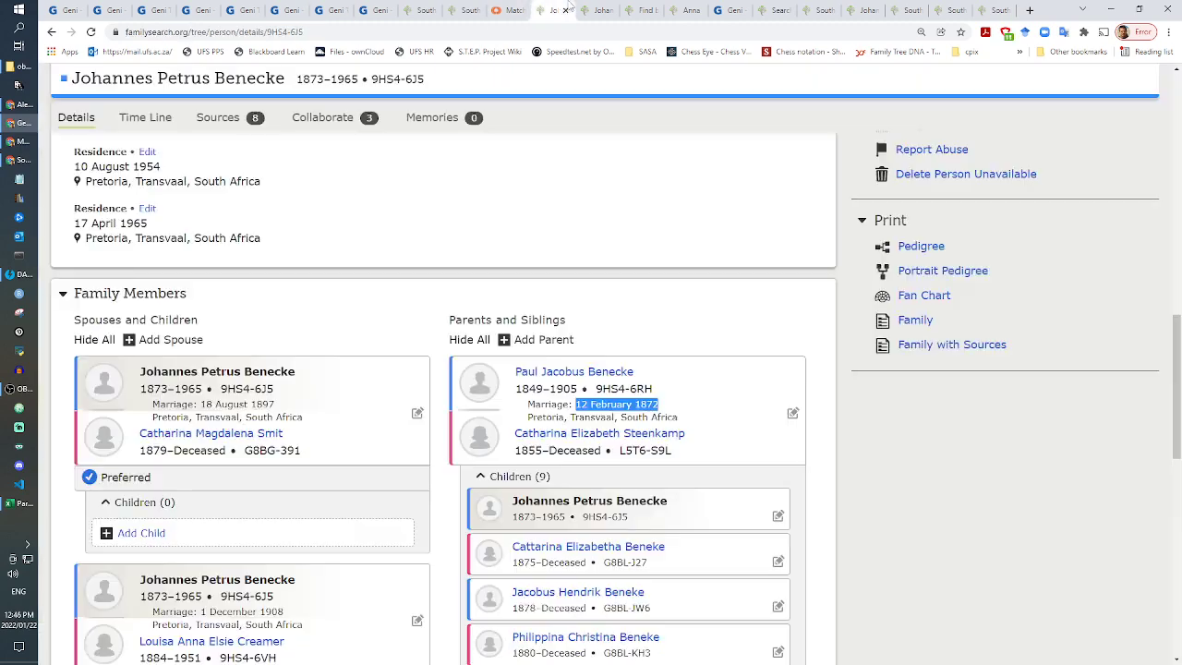
{"action": "right_click", "coordinate": [576, 372]}
{"action": "left_click", "coordinate": [609, 378]}
{"action": "left_click_drag", "start_coordinate": [573, 9], "coordinate": [397, 11]}
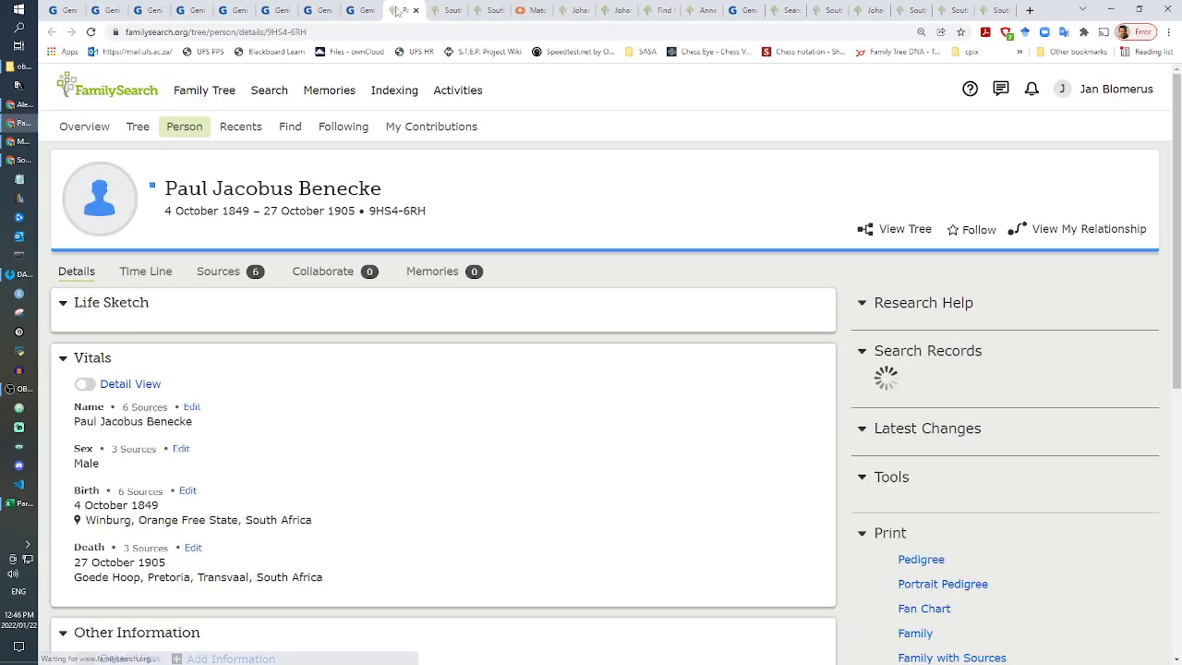
{"action": "scroll", "coordinate": [495, 403], "scroll_direction": "down", "scroll_amount": 5}
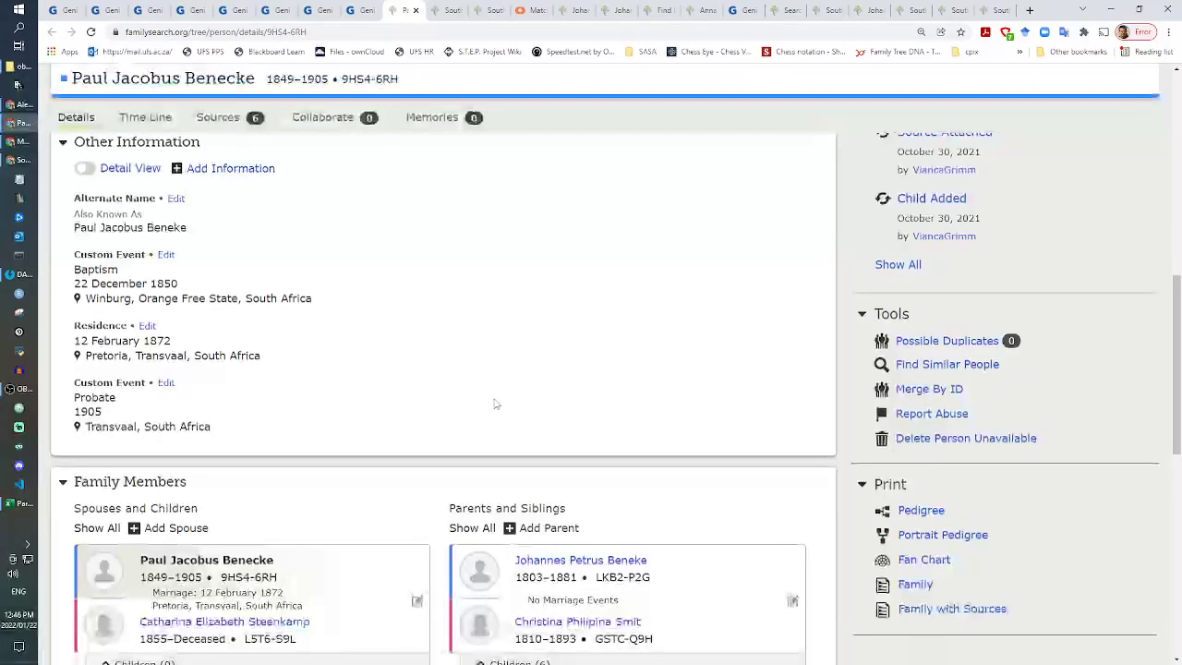
Step: Open both paternal grandparents' FamilySearch pages in new tabs and move the father's page after them
{"action": "right_click", "coordinate": [564, 562]}
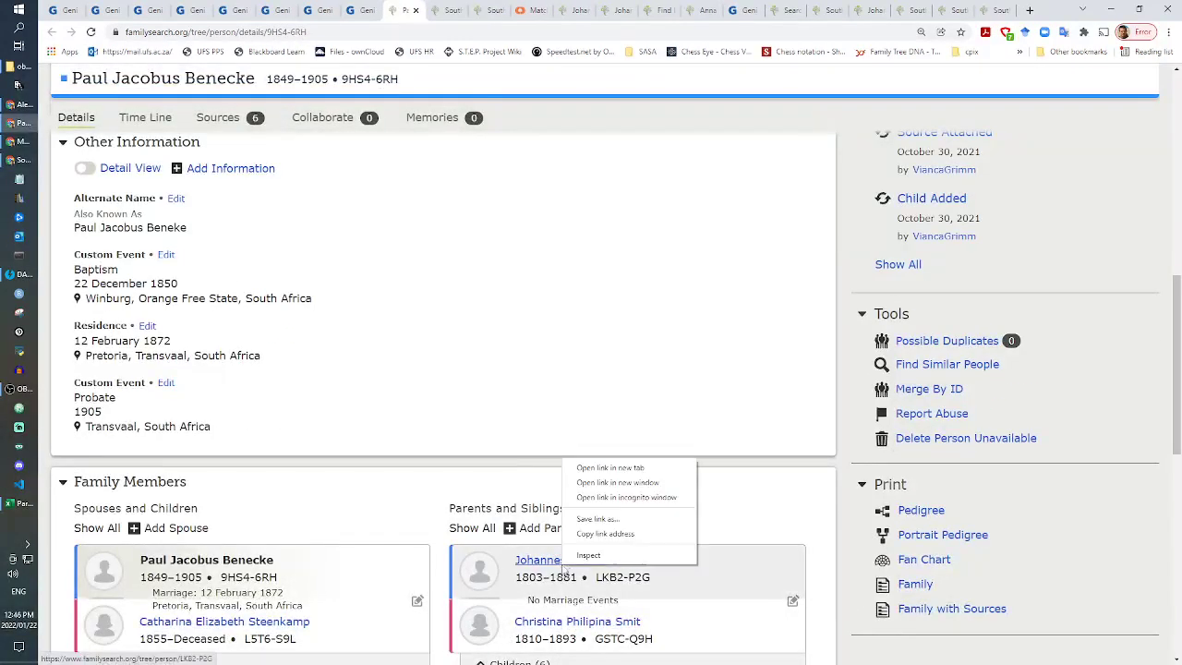
{"action": "left_click", "coordinate": [598, 469]}
{"action": "right_click", "coordinate": [577, 617]}
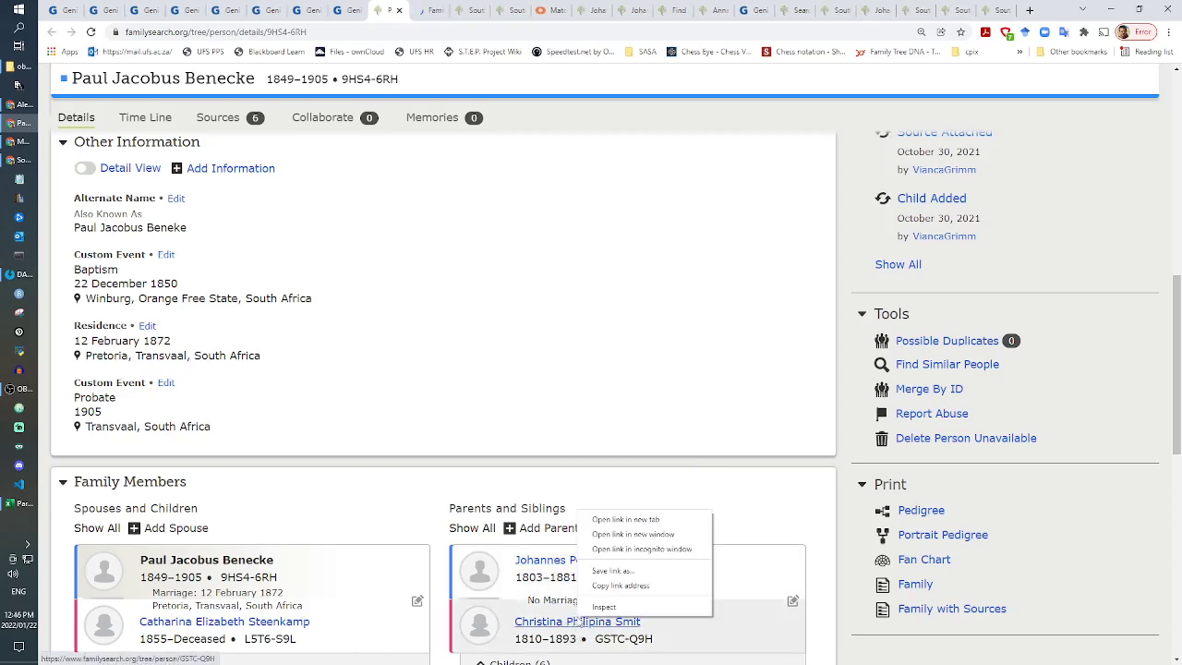
{"action": "left_click", "coordinate": [614, 518]}
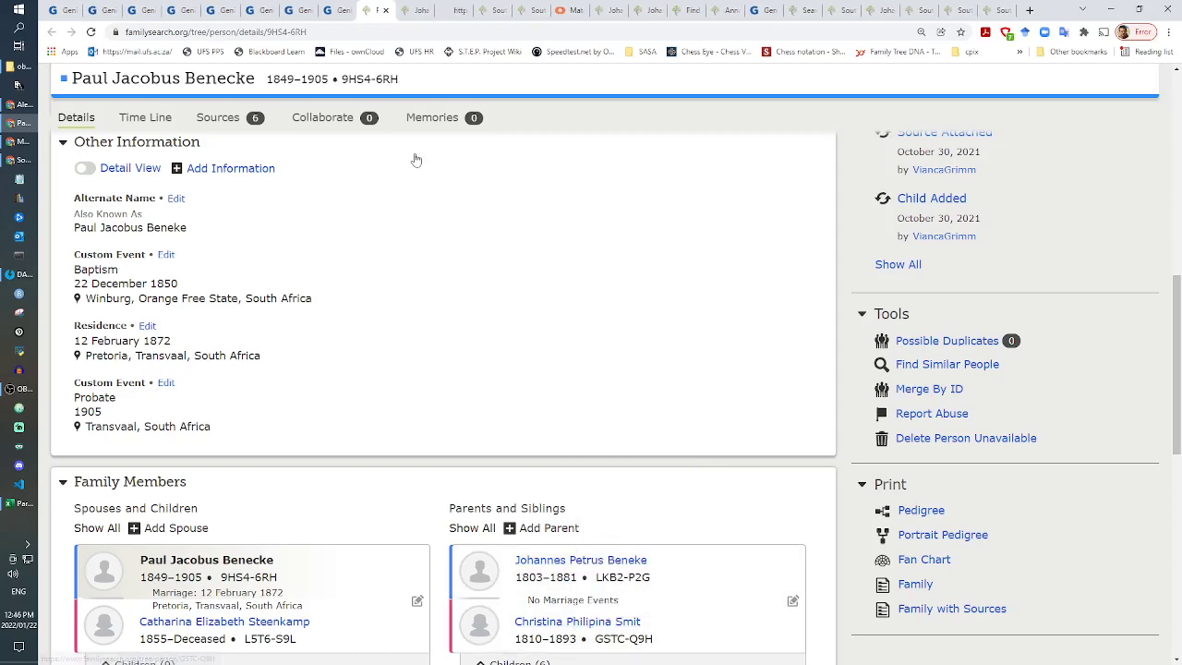
{"action": "left_click_drag", "start_coordinate": [379, 11], "coordinate": [462, 10]}
Step: Check the grandfather's FamilySearch family members, then examine the grandmother's vitals, parents and children on her page
{"action": "left_click", "coordinate": [374, 8]}
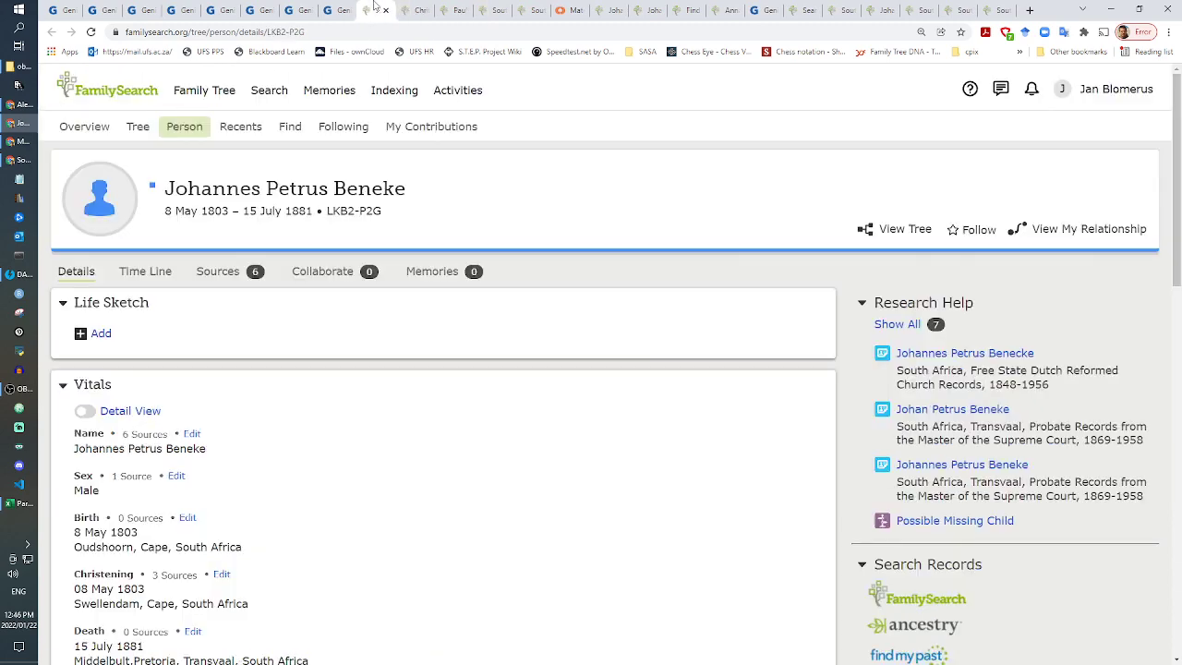
{"action": "scroll", "coordinate": [323, 295], "scroll_direction": "down", "scroll_amount": 6}
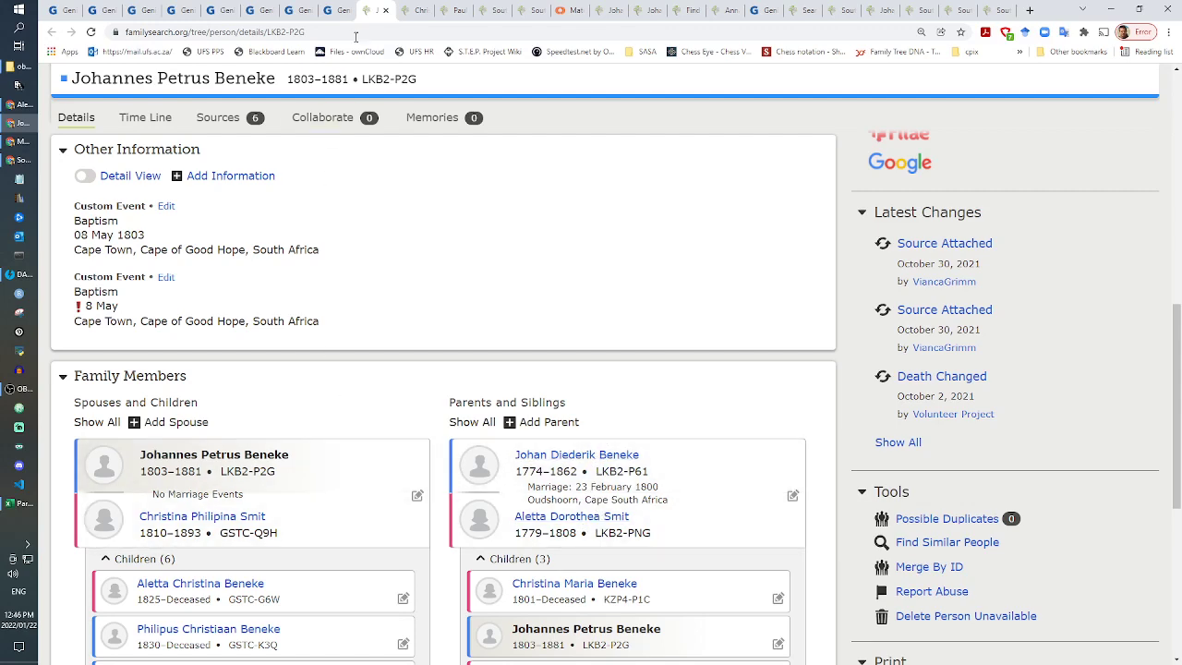
{"action": "left_click", "coordinate": [415, 11]}
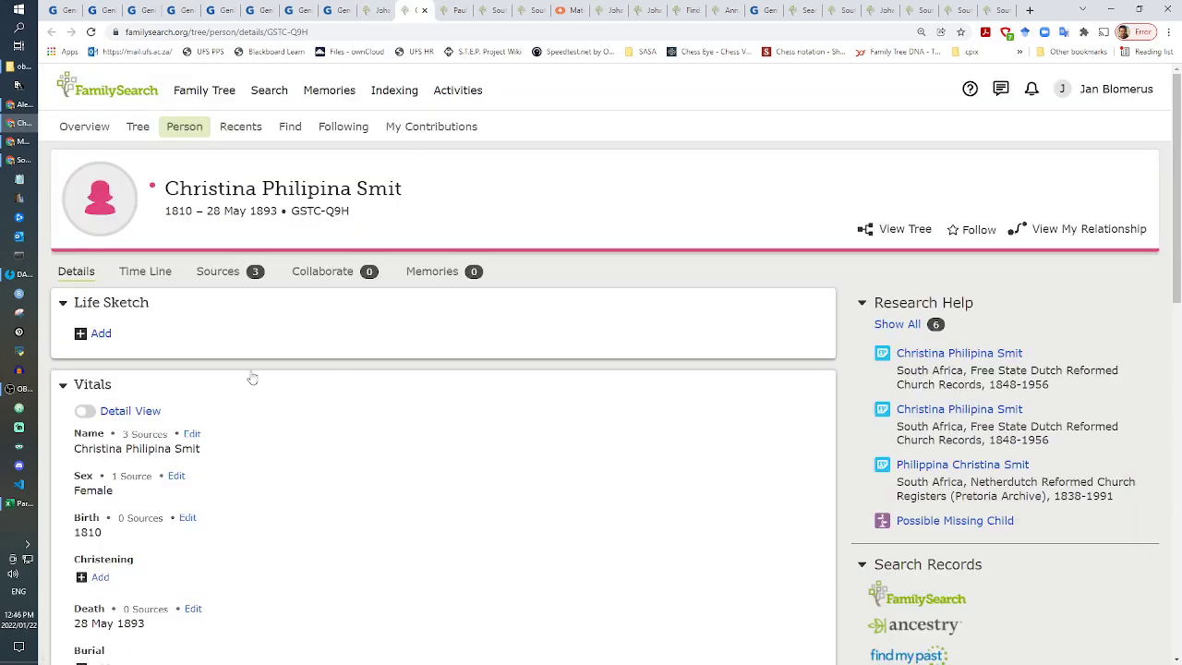
{"action": "scroll", "coordinate": [258, 362], "scroll_direction": "down", "scroll_amount": 15}
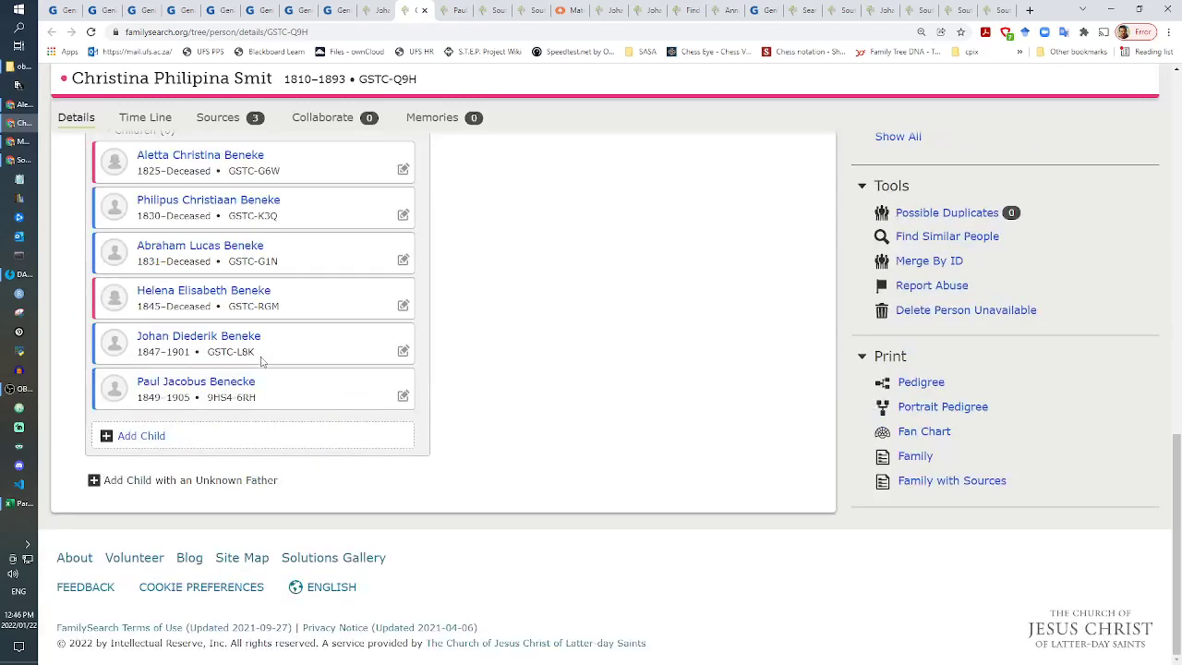
{"action": "scroll", "coordinate": [262, 362], "scroll_direction": "up", "scroll_amount": 3}
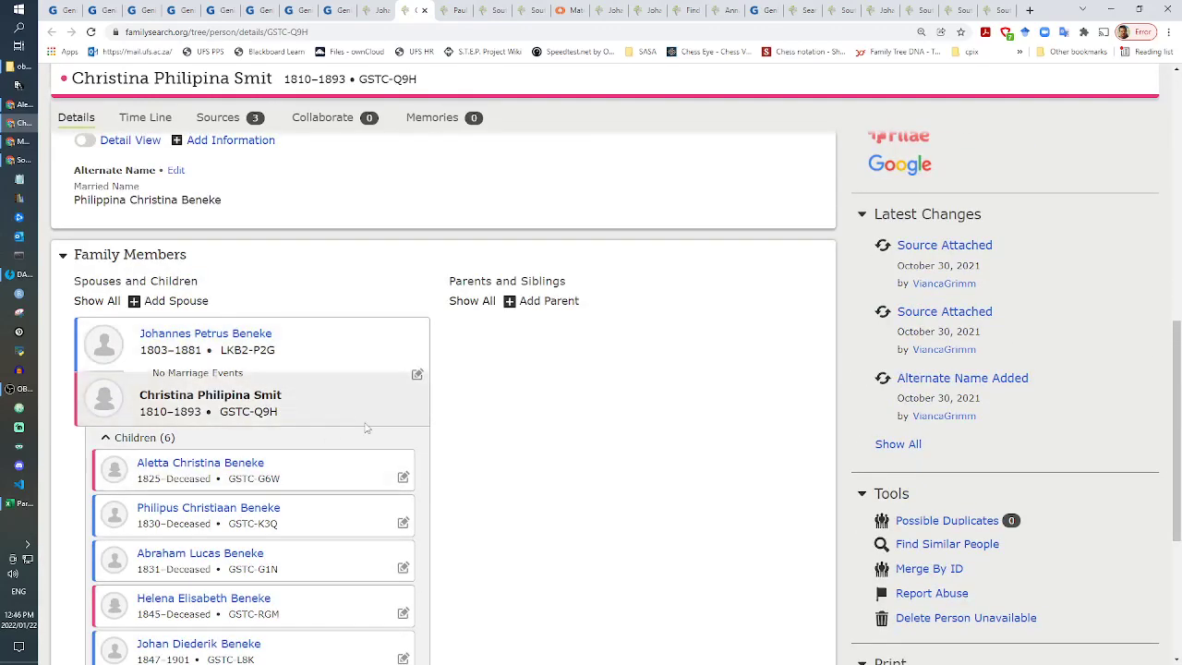
{"action": "scroll", "coordinate": [366, 427], "scroll_direction": "up", "scroll_amount": 5}
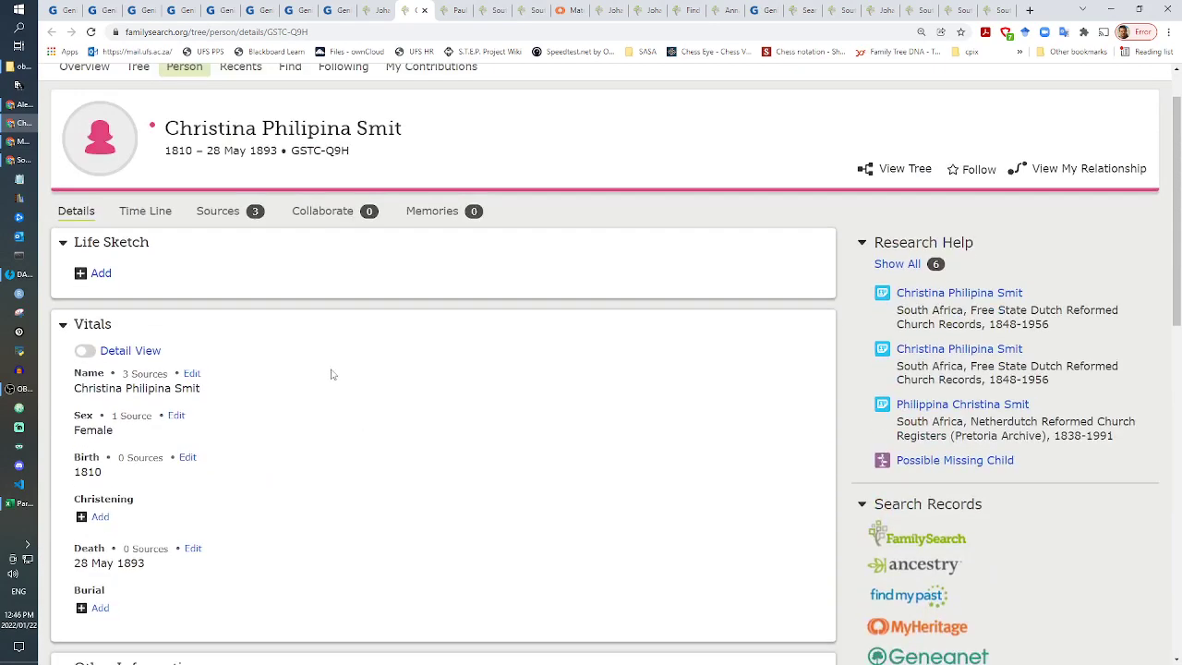
Step: Compare the grandfather's parents on FamilySearch with his parents in the Geni family tree
{"action": "left_click", "coordinate": [378, 10]}
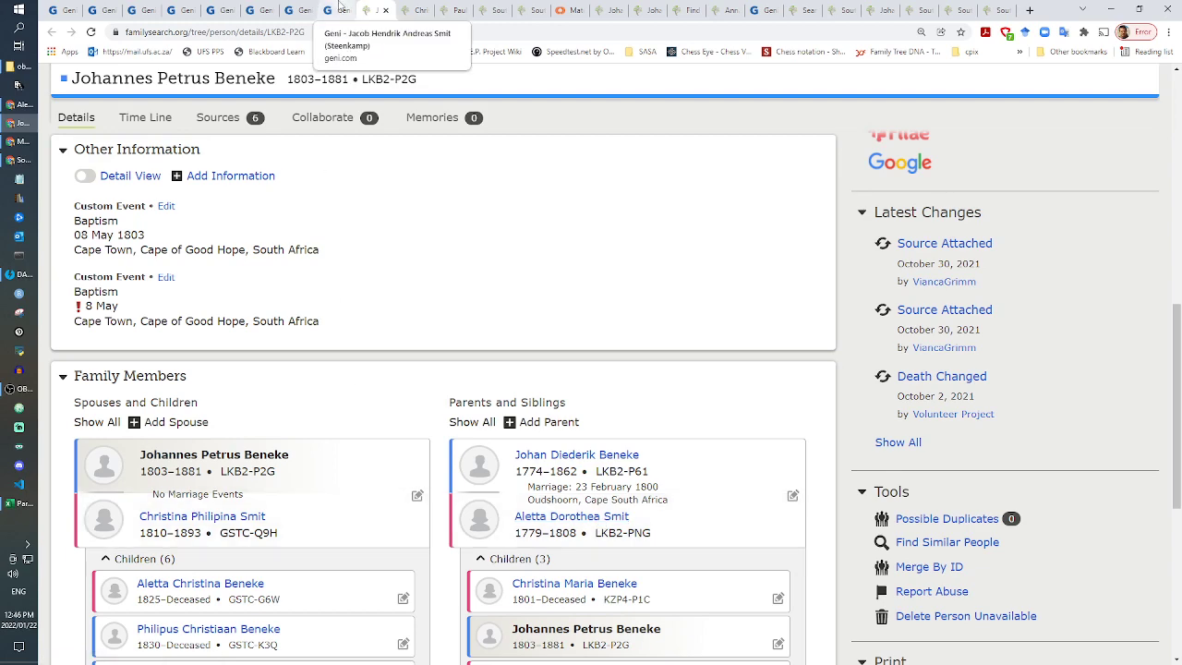
{"action": "left_click", "coordinate": [339, 10]}
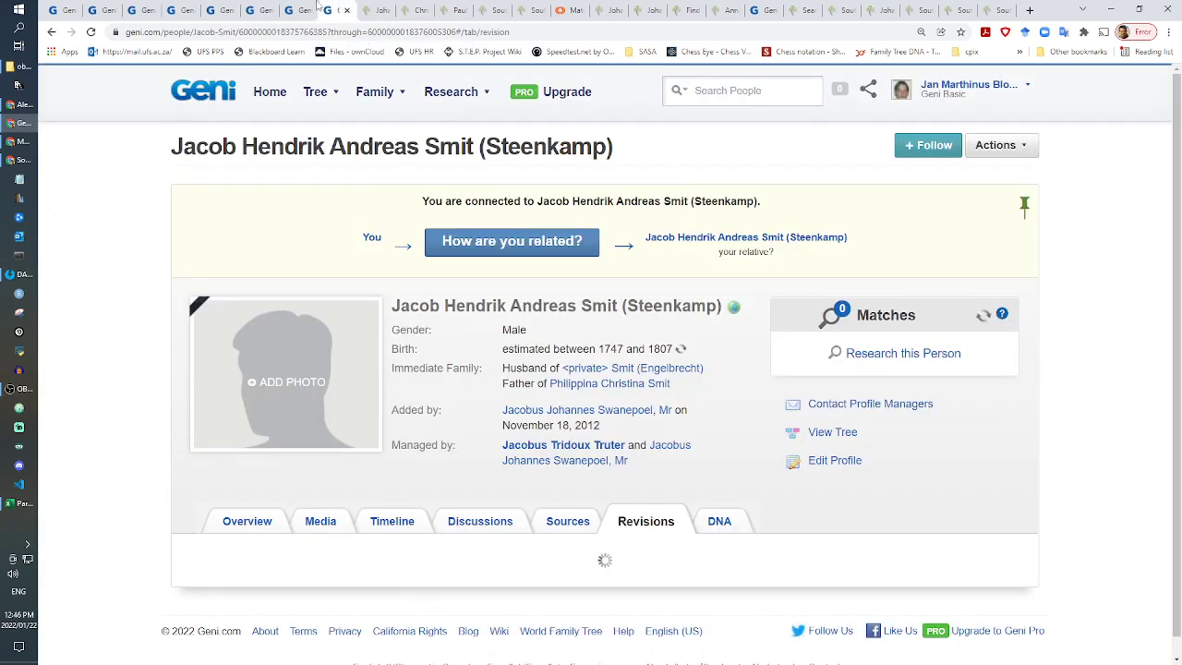
{"action": "left_click", "coordinate": [297, 10]}
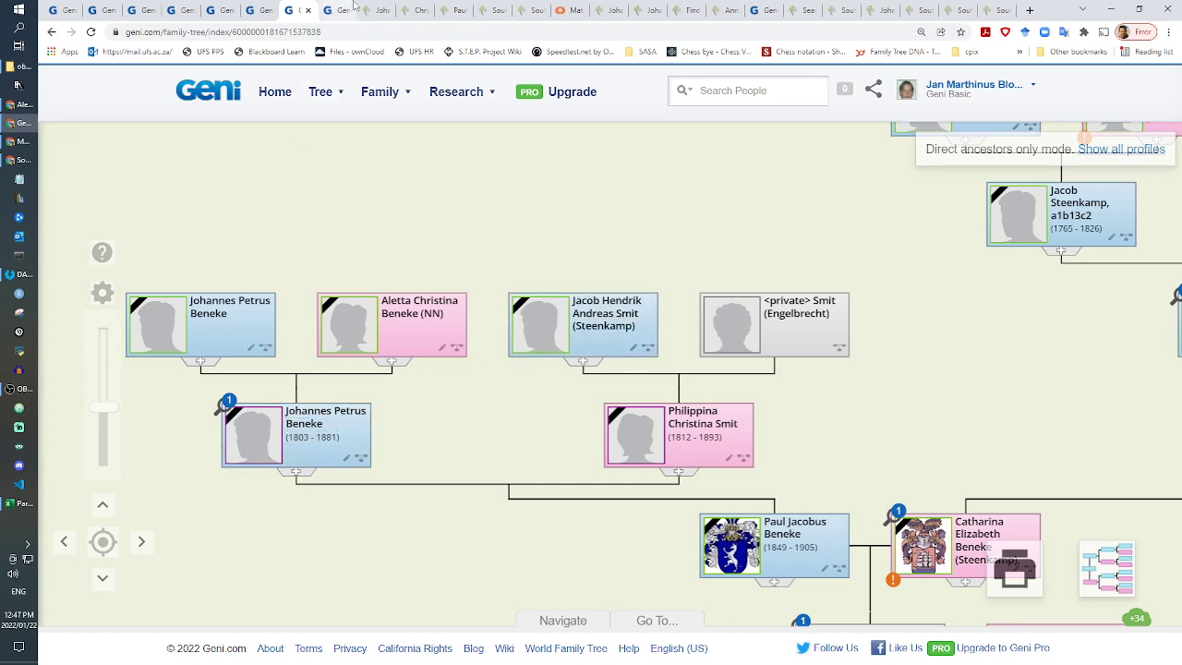
{"action": "left_click", "coordinate": [381, 8]}
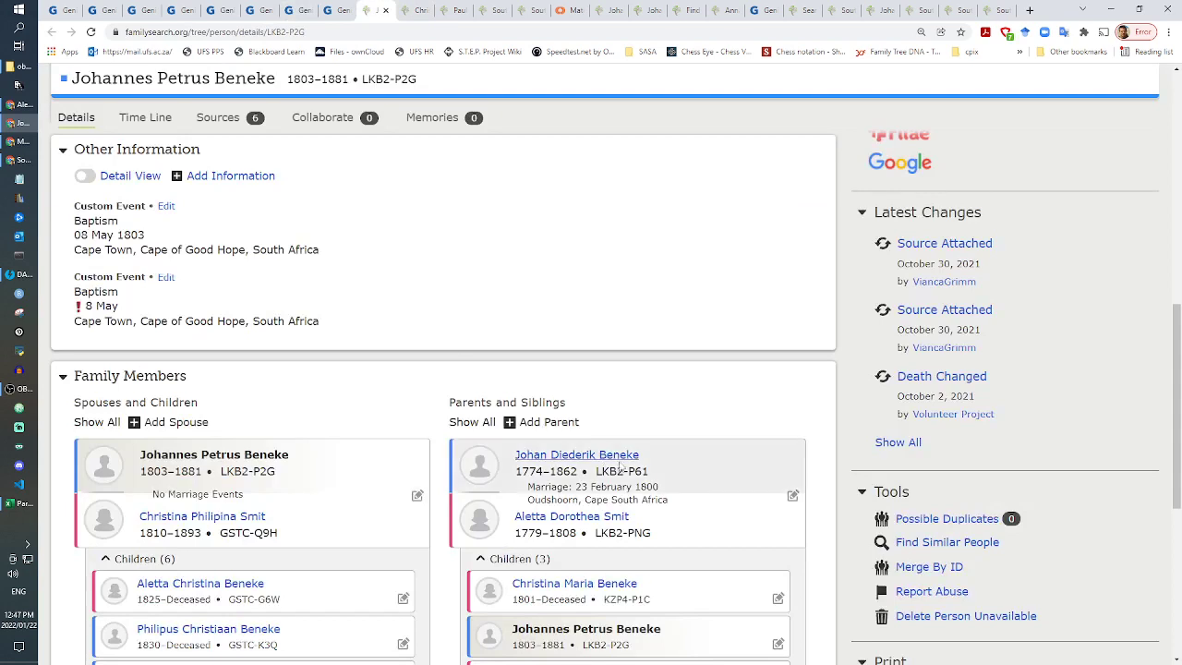
Step: Search people on Geni for the grandfather's father, using his second given name and surname from FamilySearch
{"action": "left_click_drag", "start_coordinate": [652, 455], "coordinate": [559, 450]}
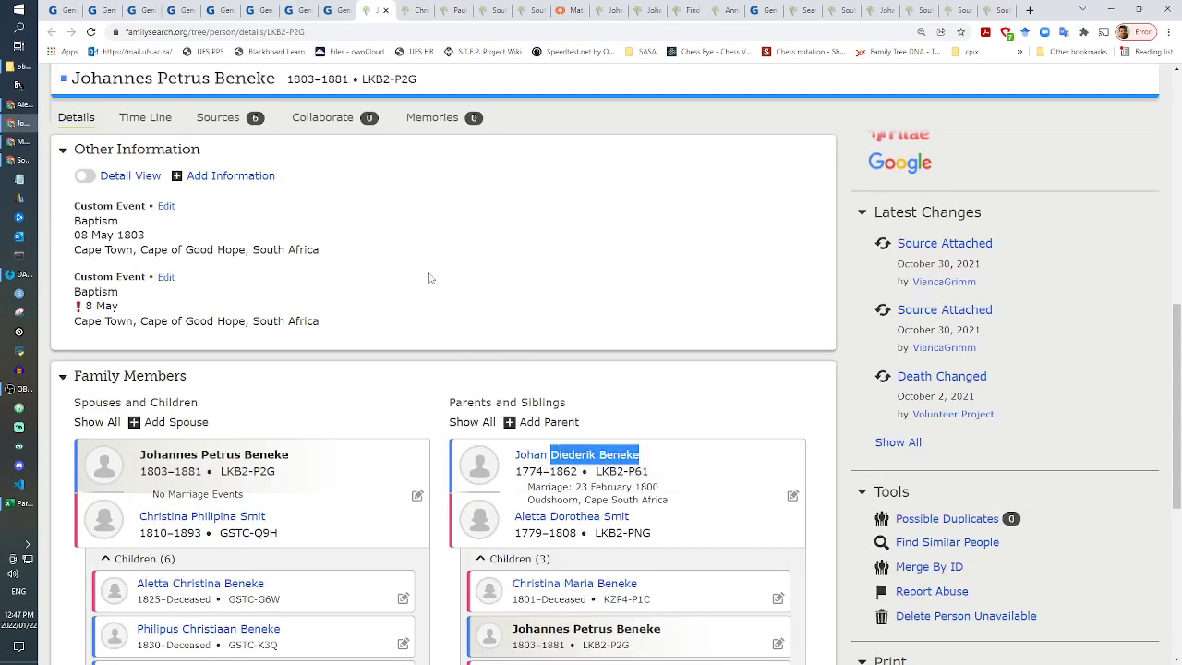
{"action": "left_click", "coordinate": [347, 7]}
{"action": "left_click", "coordinate": [702, 85]}
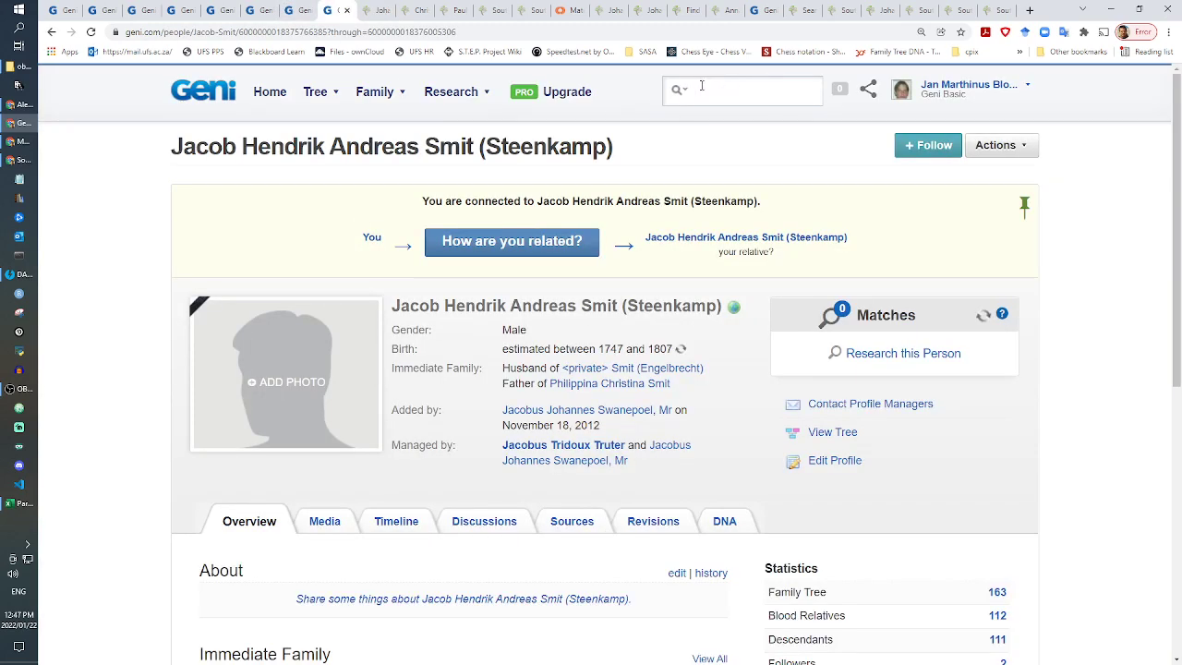
{"action": "type", "text": "Diederik Beneke"}
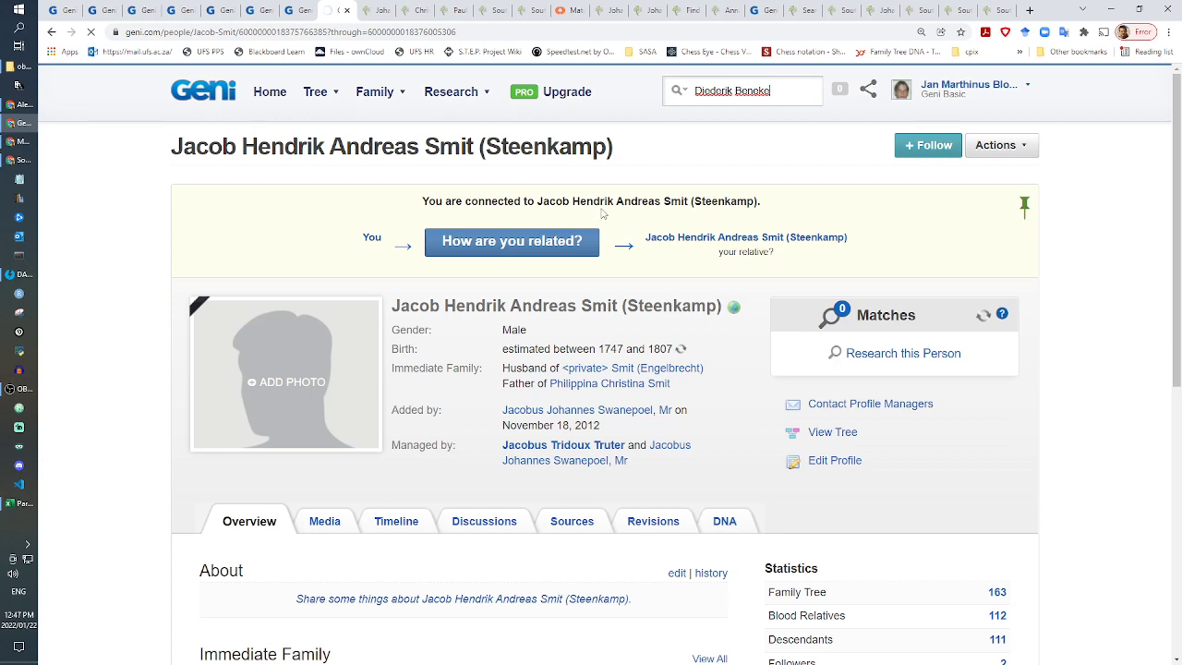
Step: Review the grandfather's FamilySearch sources and open the record for his own Transvaal probate source
{"action": "key", "text": "ctrl+Tab"}
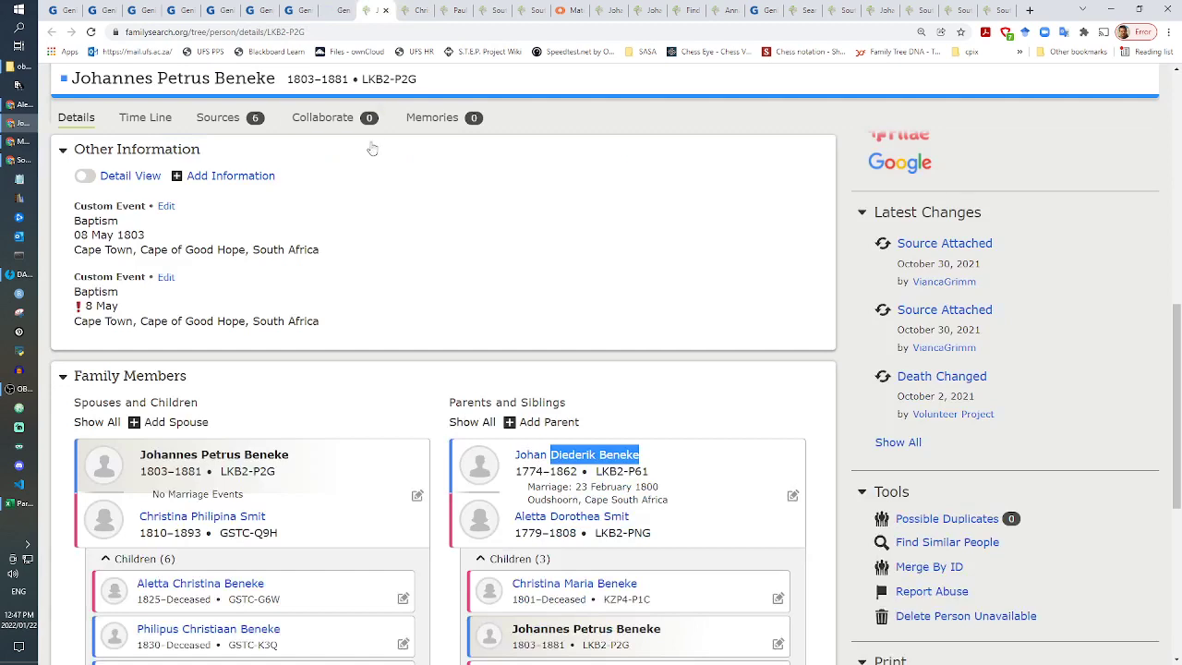
{"action": "left_click", "coordinate": [252, 120]}
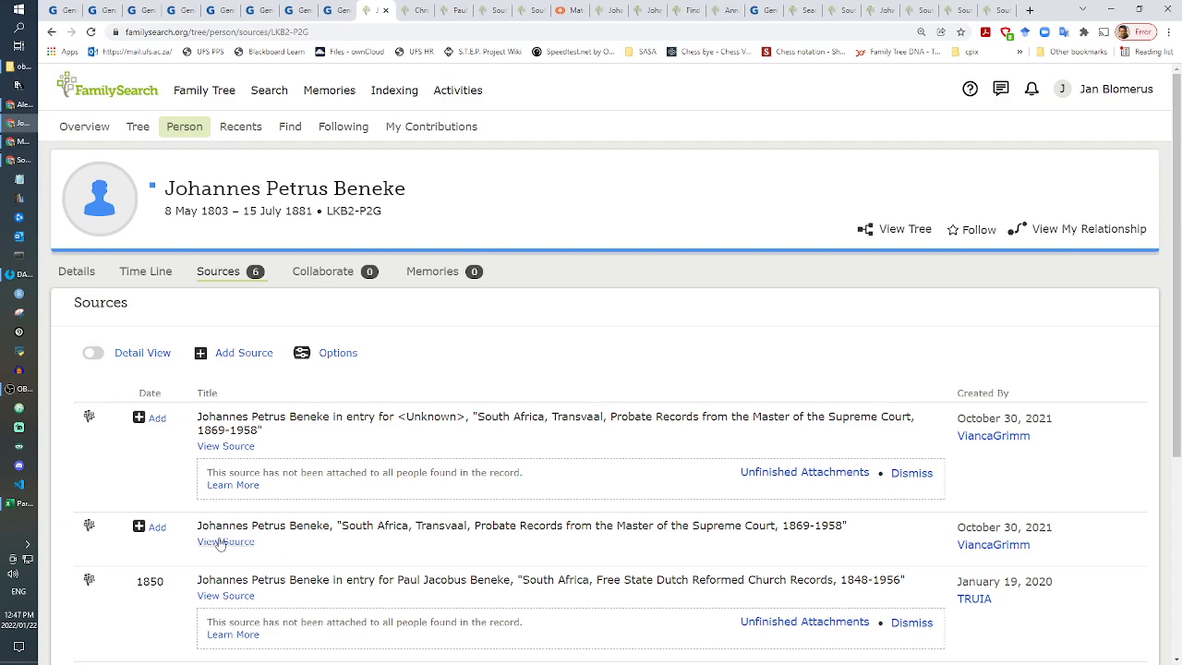
{"action": "scroll", "coordinate": [285, 555], "scroll_direction": "down", "scroll_amount": 3}
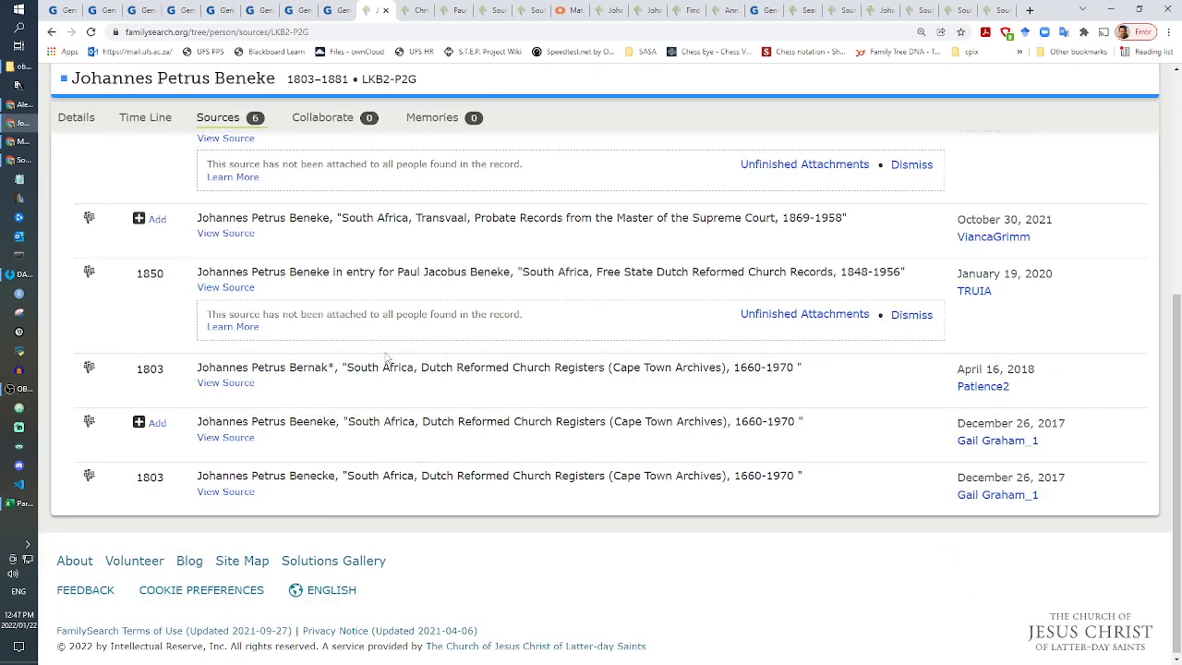
{"action": "left_click", "coordinate": [237, 235]}
{"action": "left_click", "coordinate": [440, 361]}
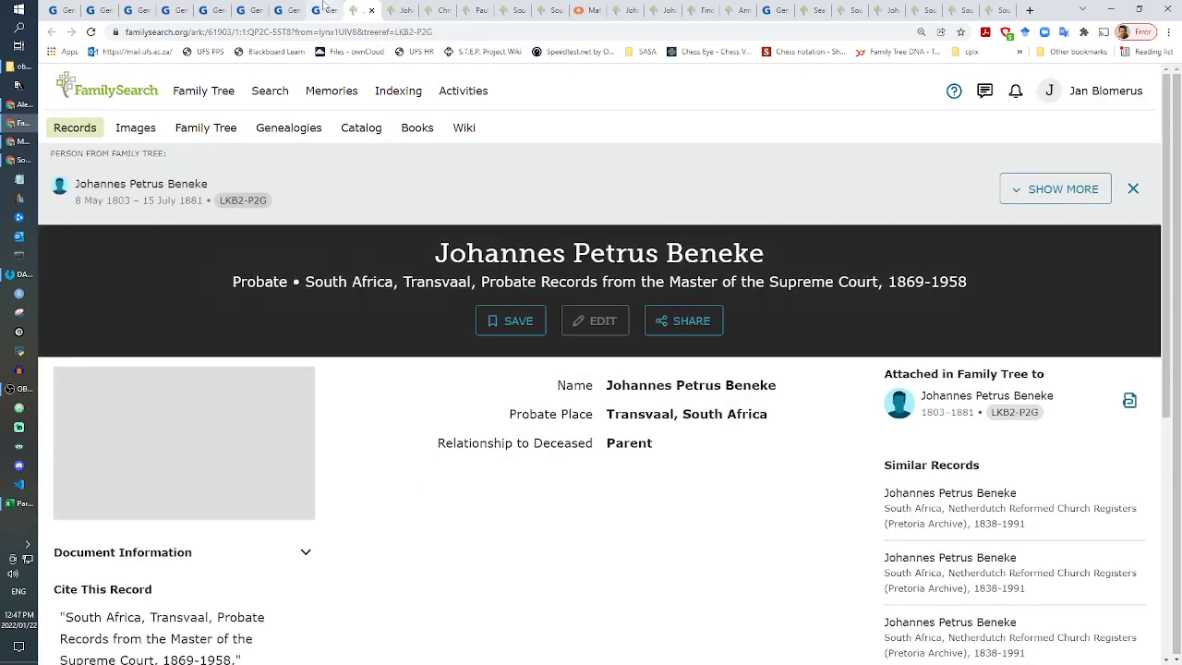
Step: Narrow the Geni people search for the grandfather's father by entering the wife's surname from FamilySearch as the partner name
{"action": "left_click", "coordinate": [323, 9]}
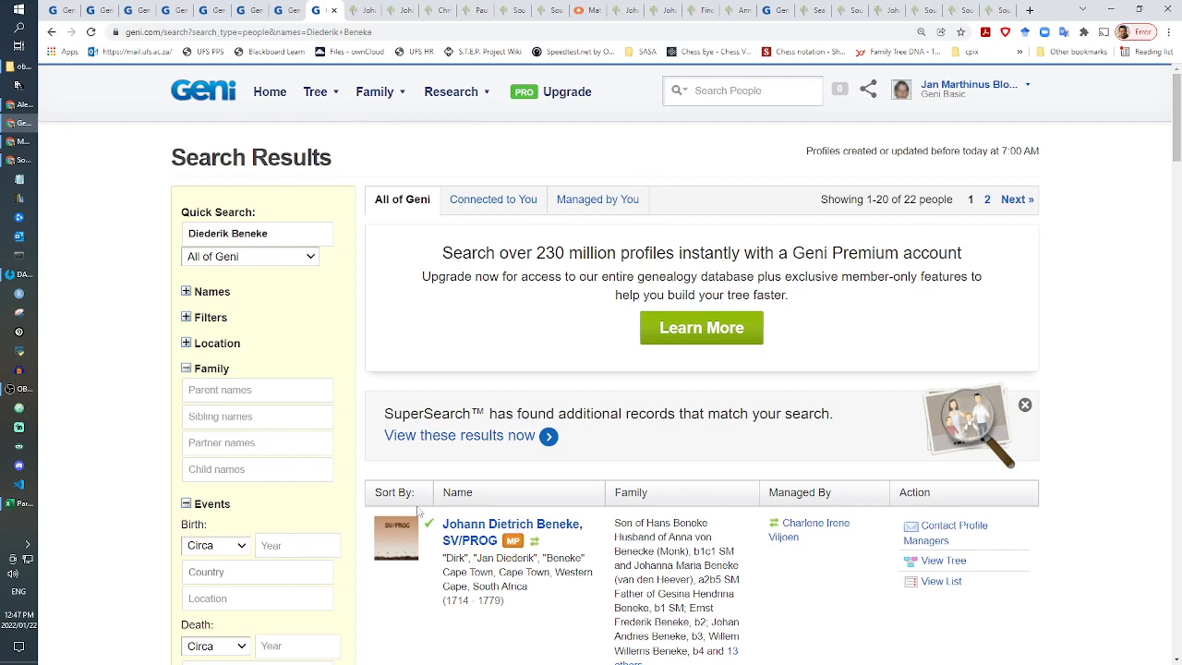
{"action": "left_click", "coordinate": [230, 445]}
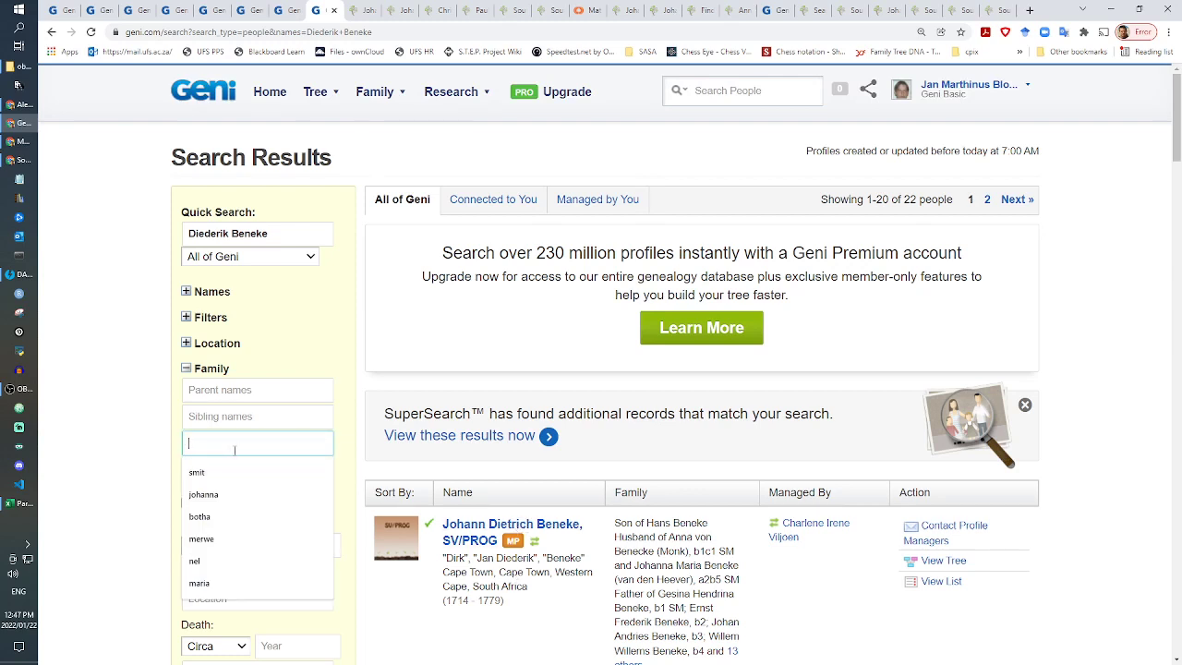
{"action": "type", "text": "SMIT"}
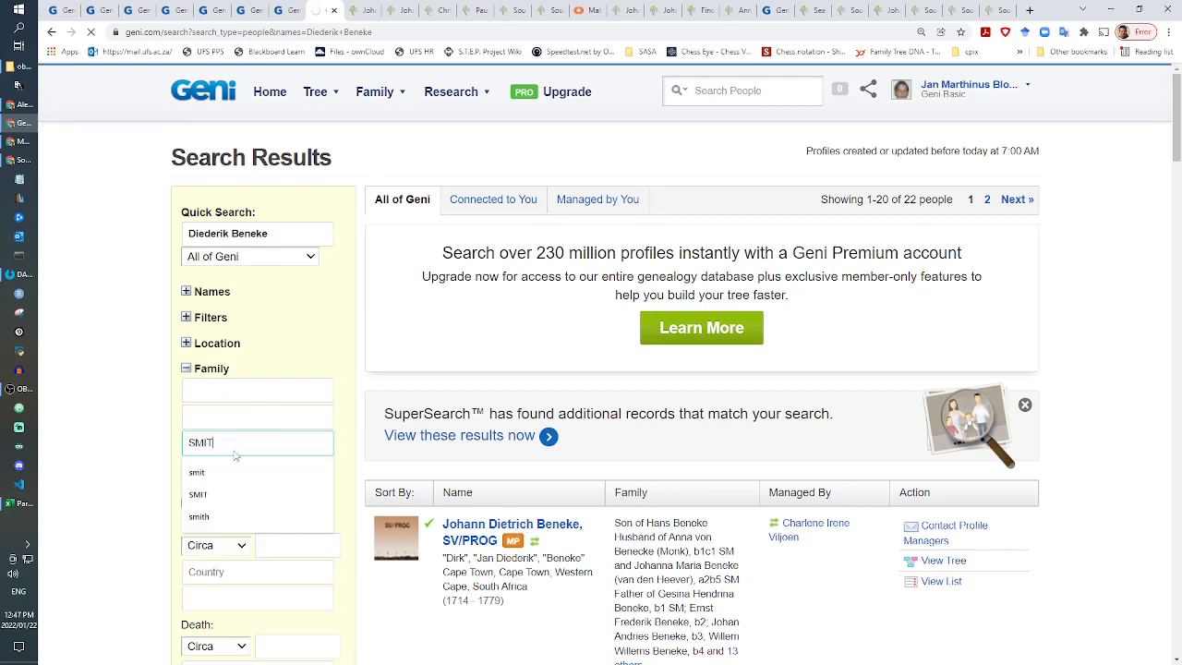
Step: Open the original document image of the grandfather's Transvaal probate record on FamilySearch
{"action": "left_click", "coordinate": [358, 11]}
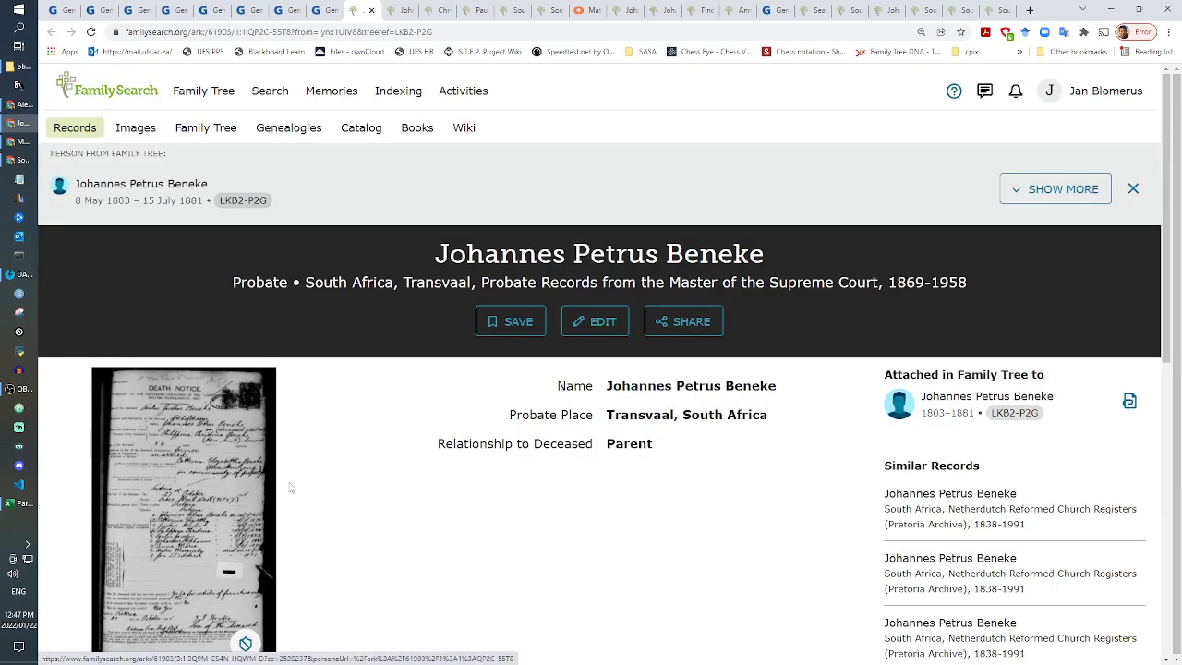
{"action": "scroll", "coordinate": [388, 471], "scroll_direction": "down", "scroll_amount": 3}
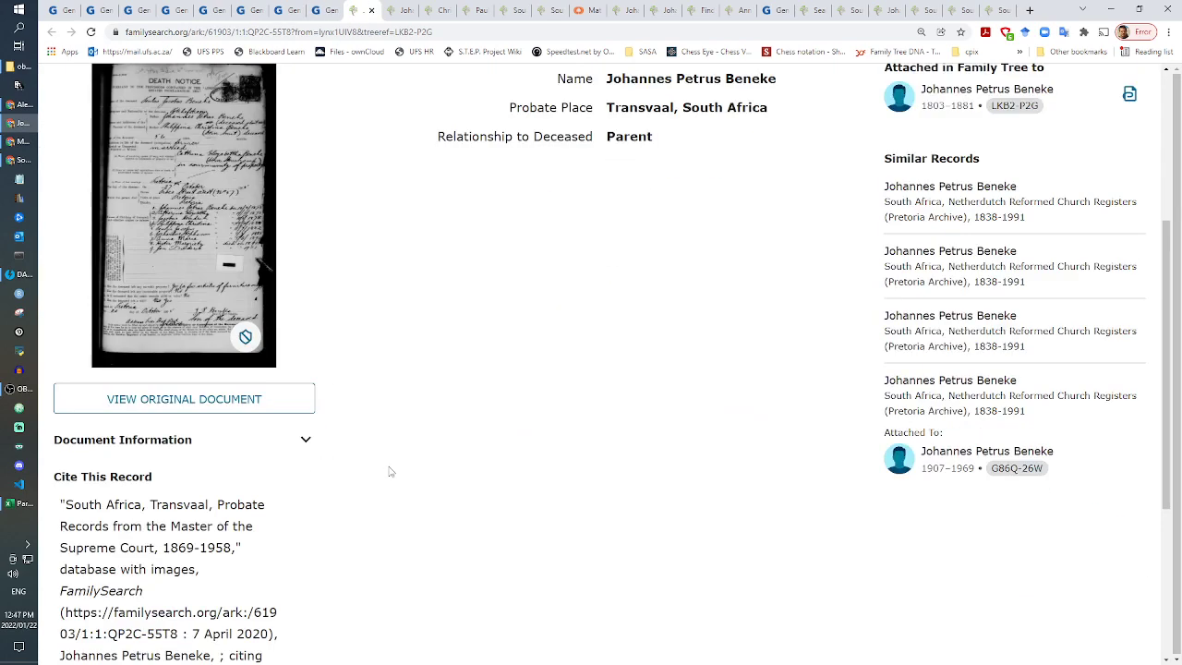
{"action": "left_click", "coordinate": [190, 403]}
Step: Check the spouses and children in the narrowed Geni search result against the grandfather's parents in the Geni family tree
{"action": "left_click", "coordinate": [318, 10]}
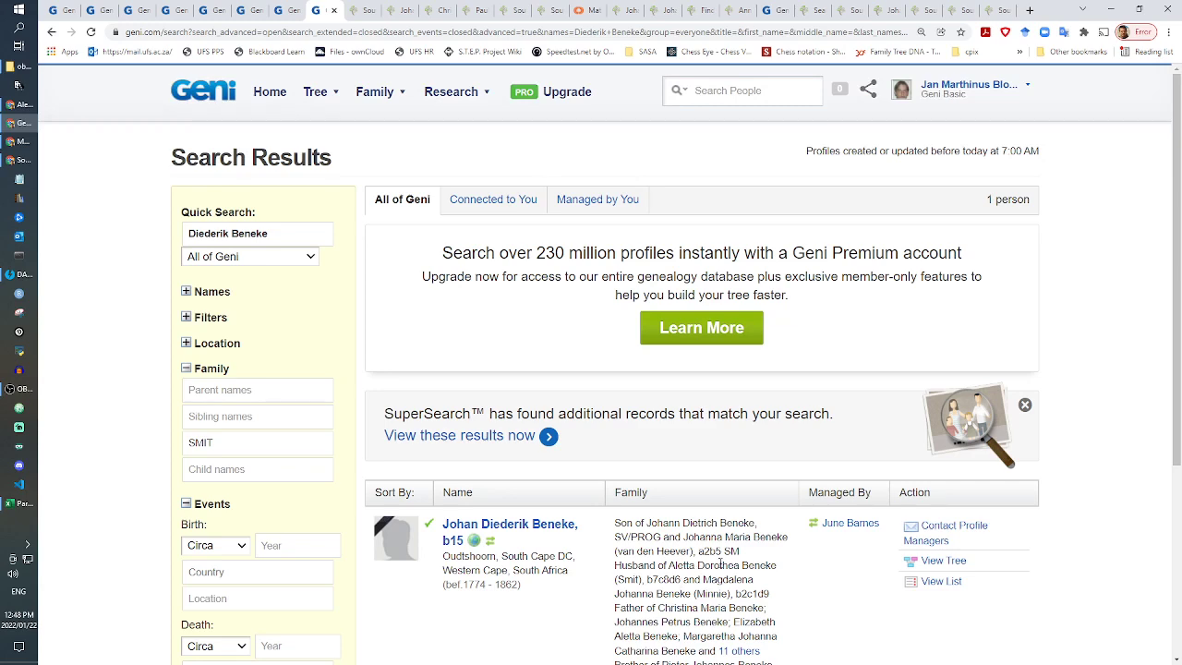
{"action": "left_click_drag", "start_coordinate": [622, 579], "coordinate": [655, 579]}
{"action": "left_click", "coordinate": [286, 9]}
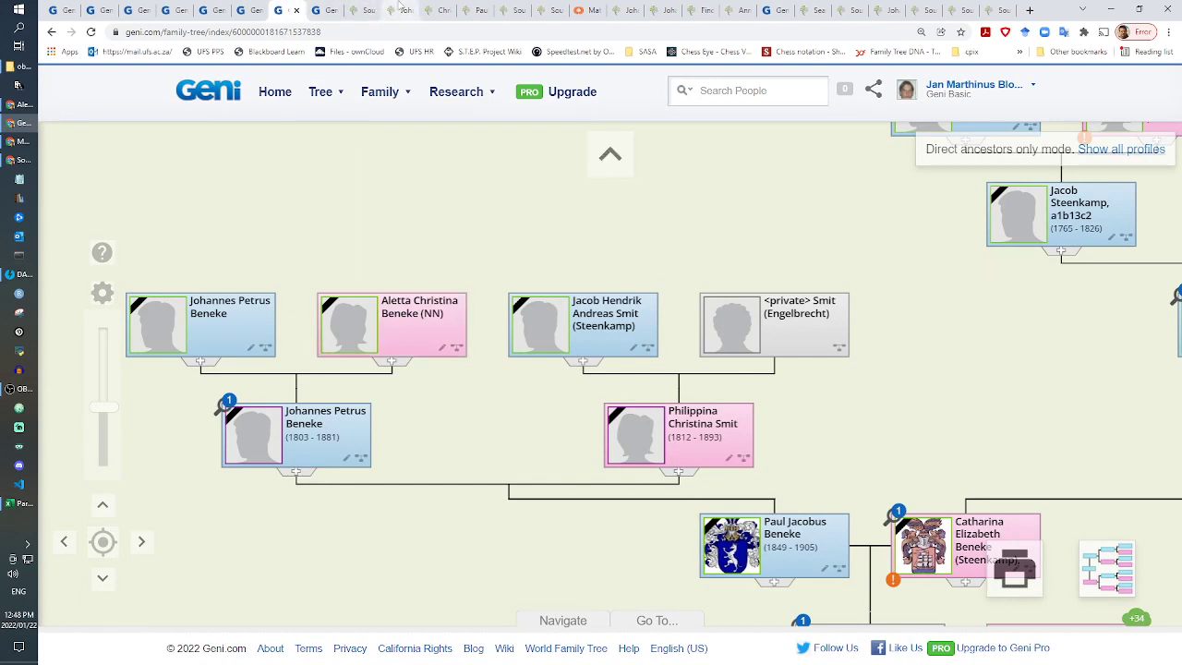
Step: Examine the probate death notice on image 416 for the deceased's parents, age, surviving spouse and place of last marriage
{"action": "left_click", "coordinate": [401, 9]}
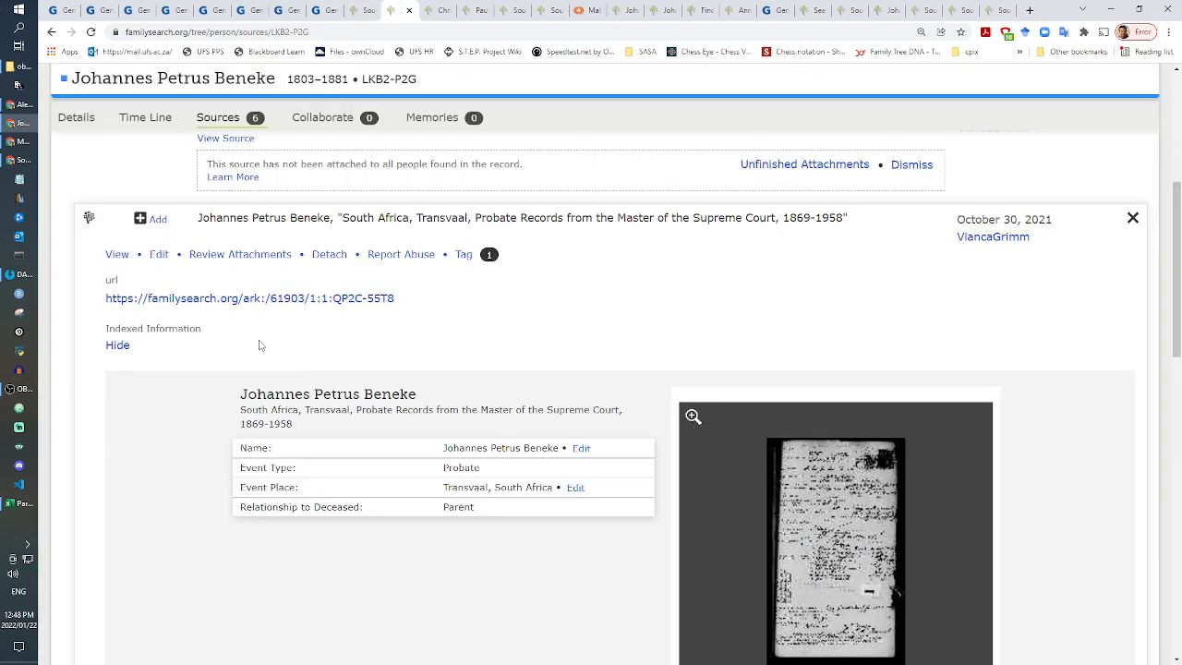
{"action": "left_click", "coordinate": [314, 296]}
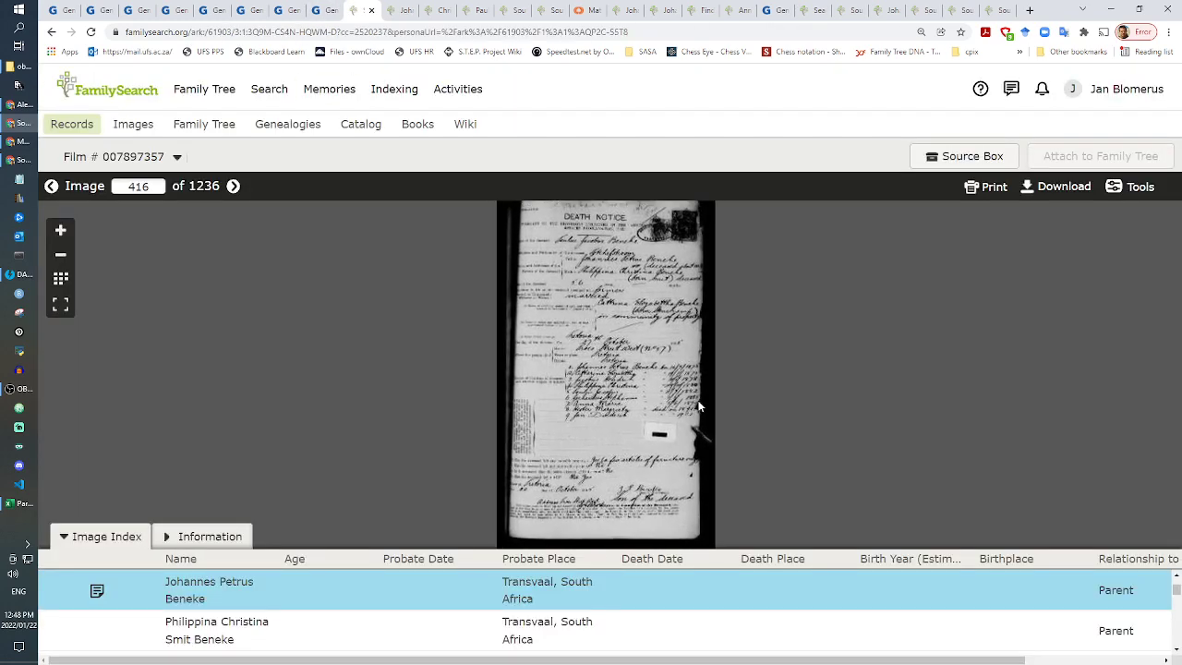
{"action": "scroll", "coordinate": [699, 407], "scroll_direction": "up", "scroll_amount": 3}
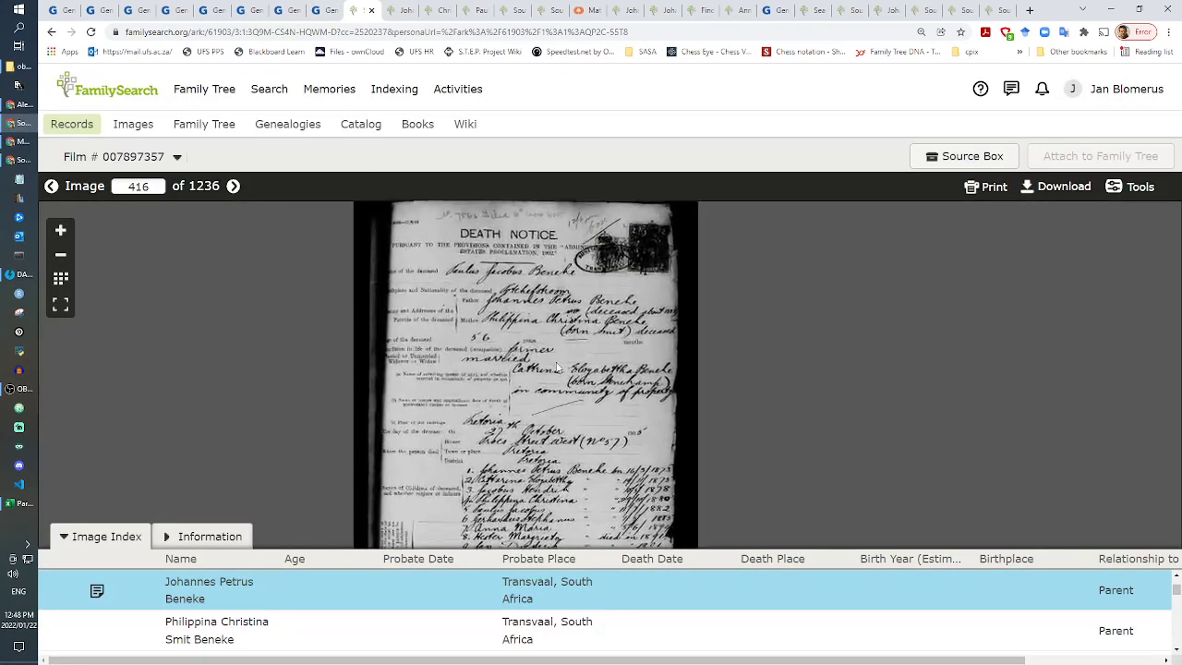
{"action": "scroll", "coordinate": [557, 367], "scroll_direction": "up", "scroll_amount": 3}
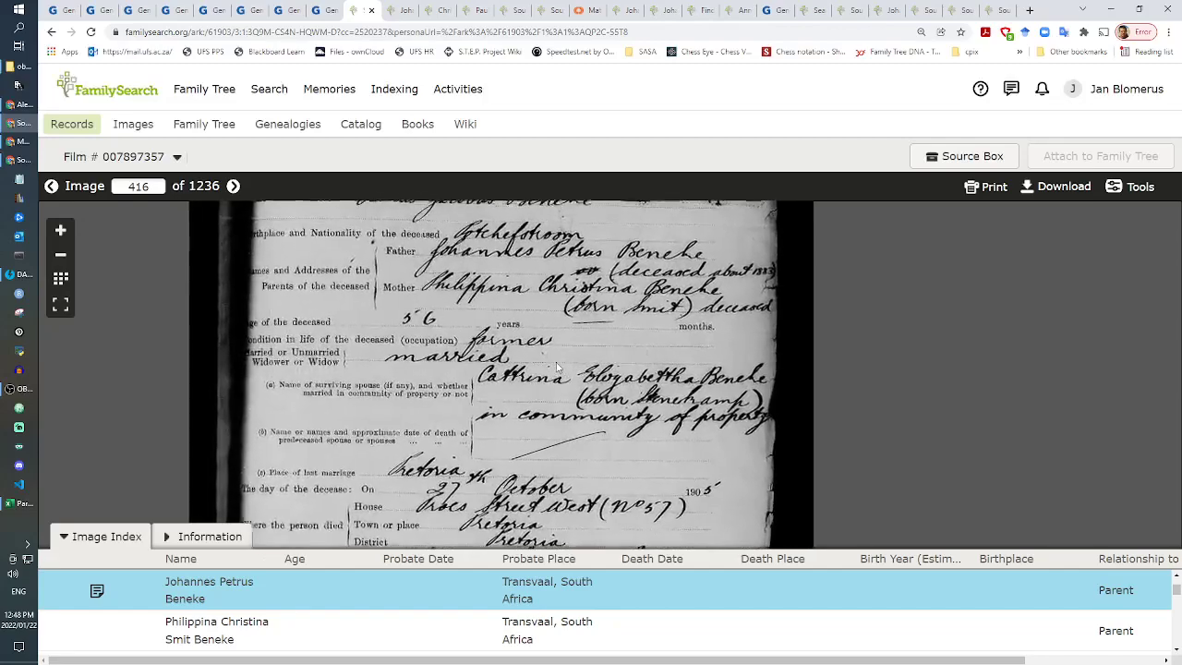
{"action": "scroll", "coordinate": [557, 367], "scroll_direction": "up", "scroll_amount": 3}
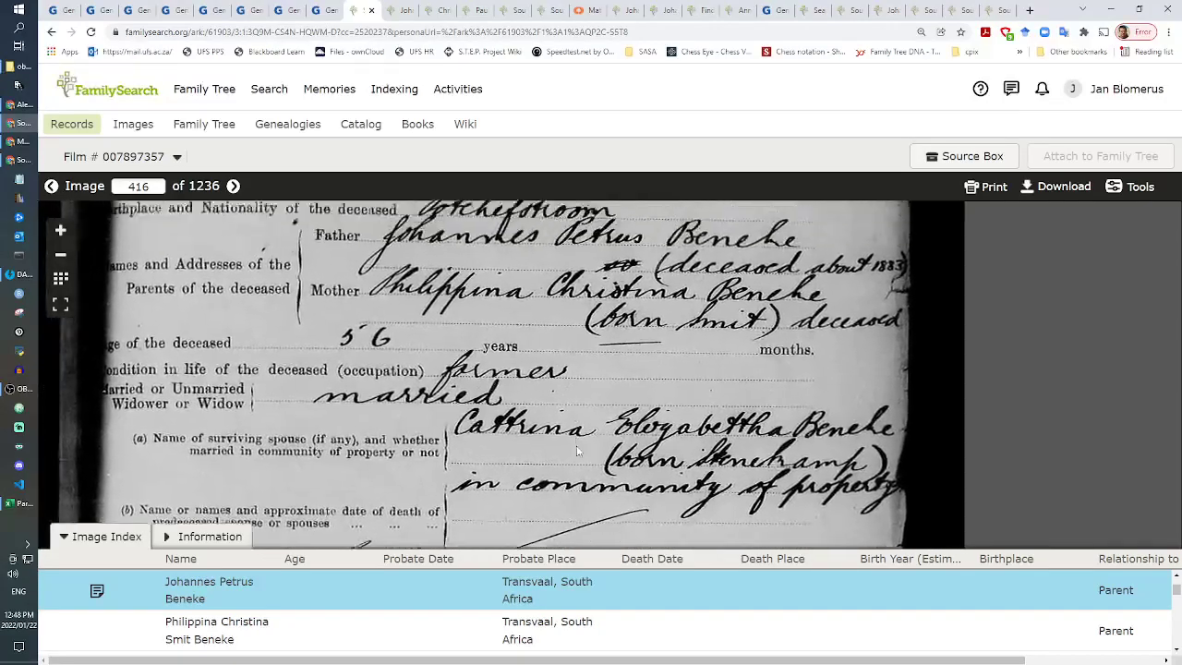
{"action": "left_click_drag", "start_coordinate": [578, 450], "coordinate": [621, 591]}
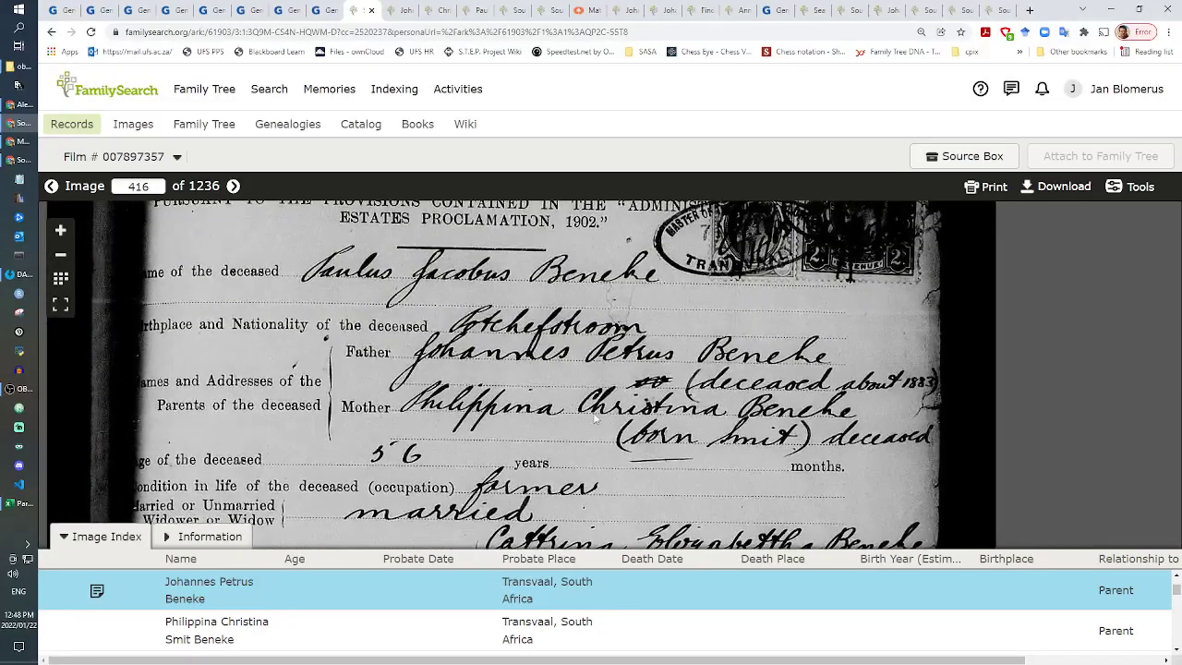
{"action": "left_click_drag", "start_coordinate": [594, 417], "coordinate": [572, 358]}
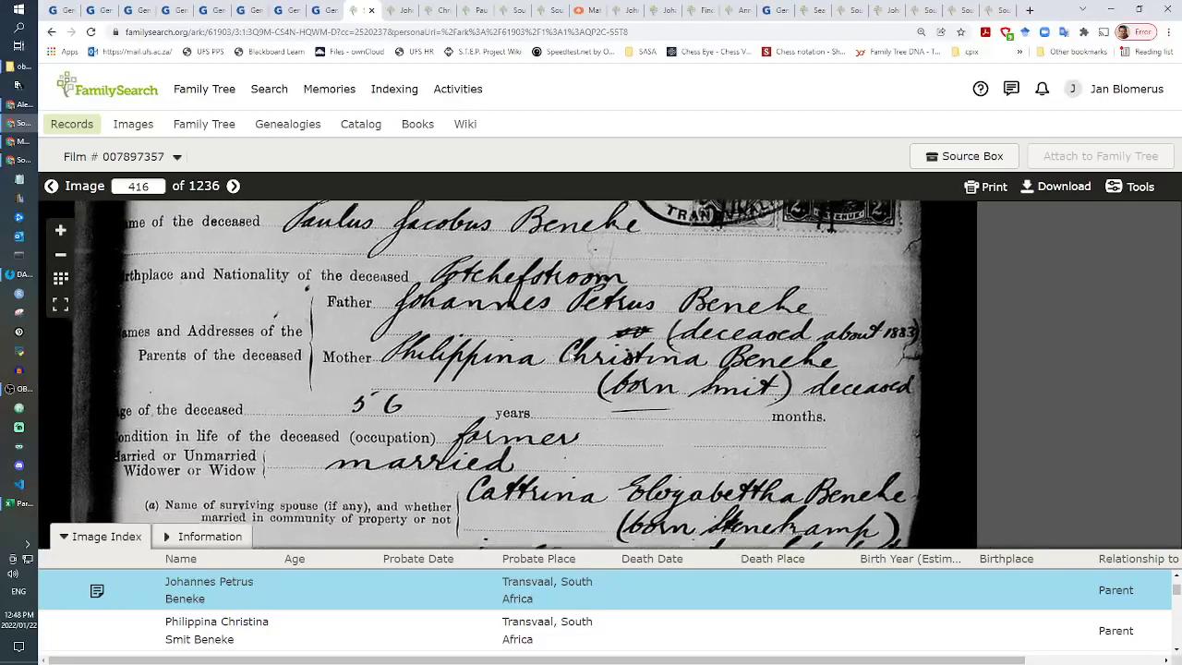
{"action": "left_click_drag", "start_coordinate": [554, 517], "coordinate": [575, 374]}
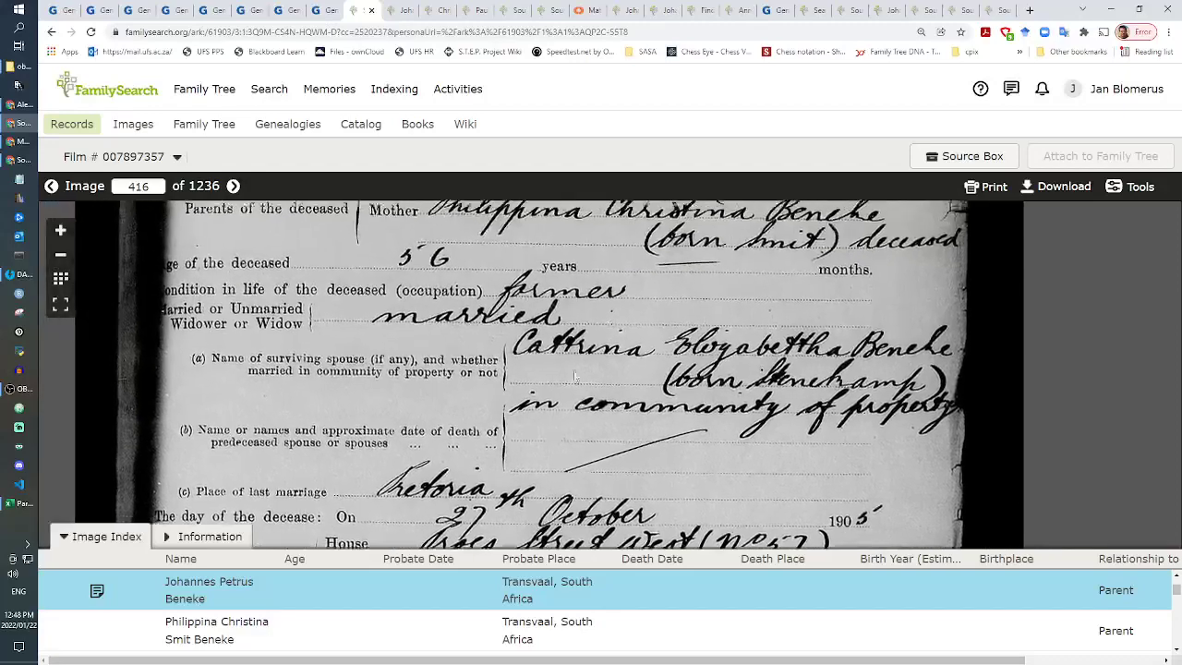
Step: From the grandfather's FamilySearch sources, open the original document of the 1803 Dutch Reformed Church baptism source listed last
{"action": "left_click", "coordinate": [406, 10]}
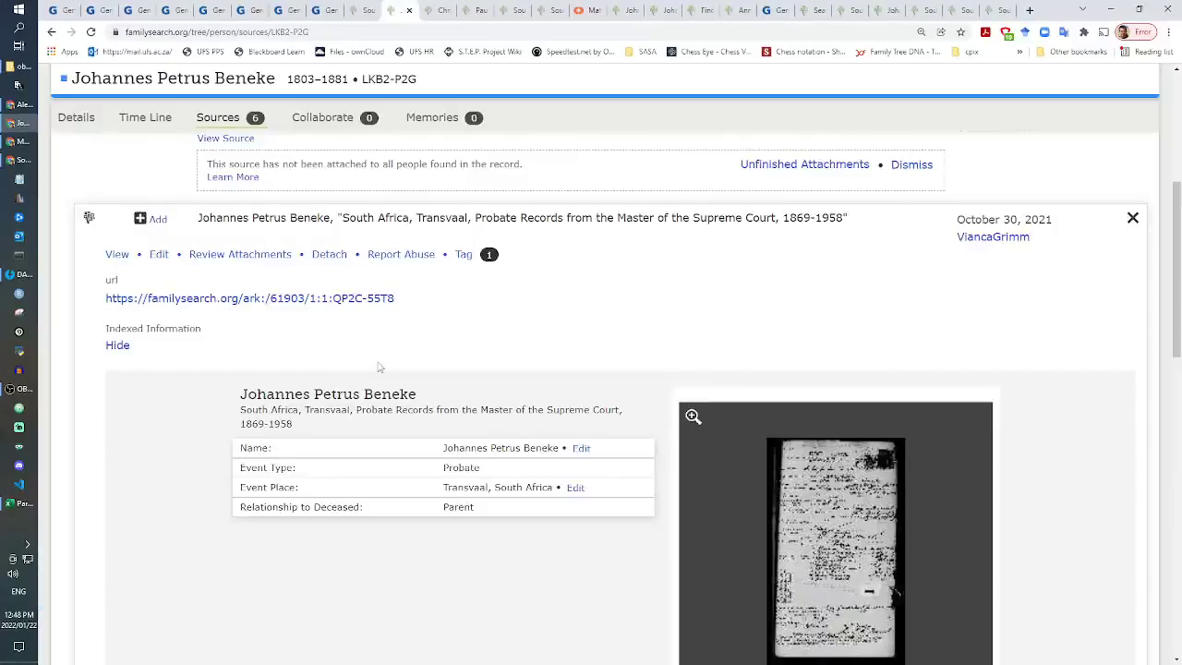
{"action": "right_click", "coordinate": [275, 297]}
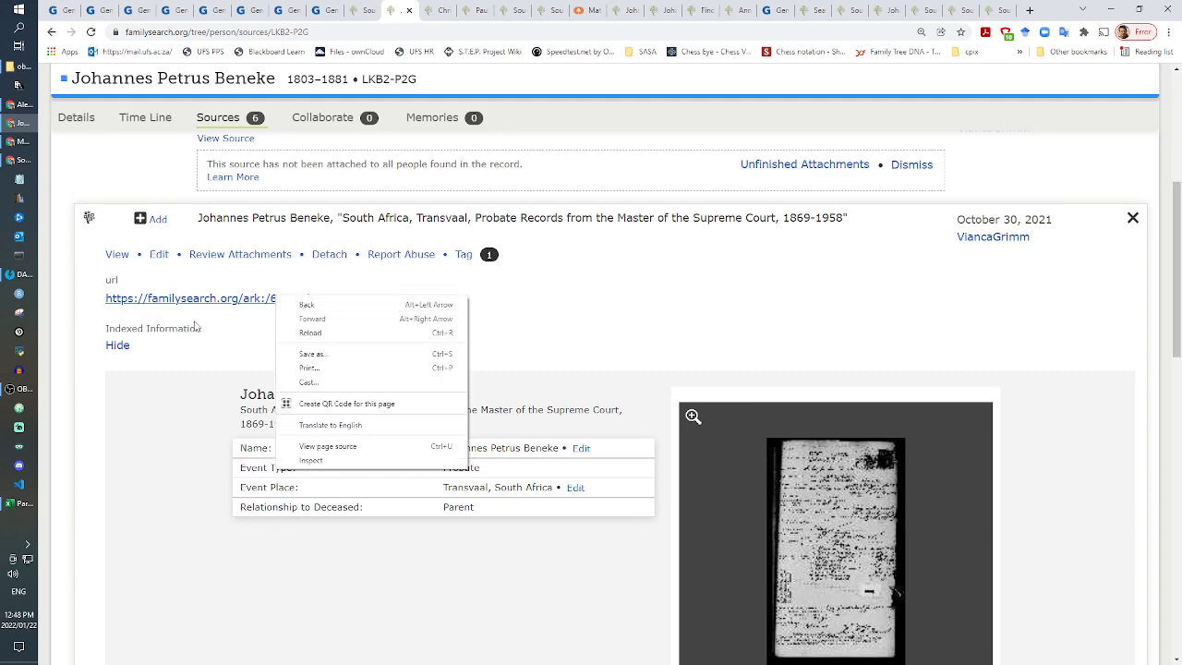
{"action": "left_click", "coordinate": [65, 507]}
{"action": "scroll", "coordinate": [157, 482], "scroll_direction": "down", "scroll_amount": 10}
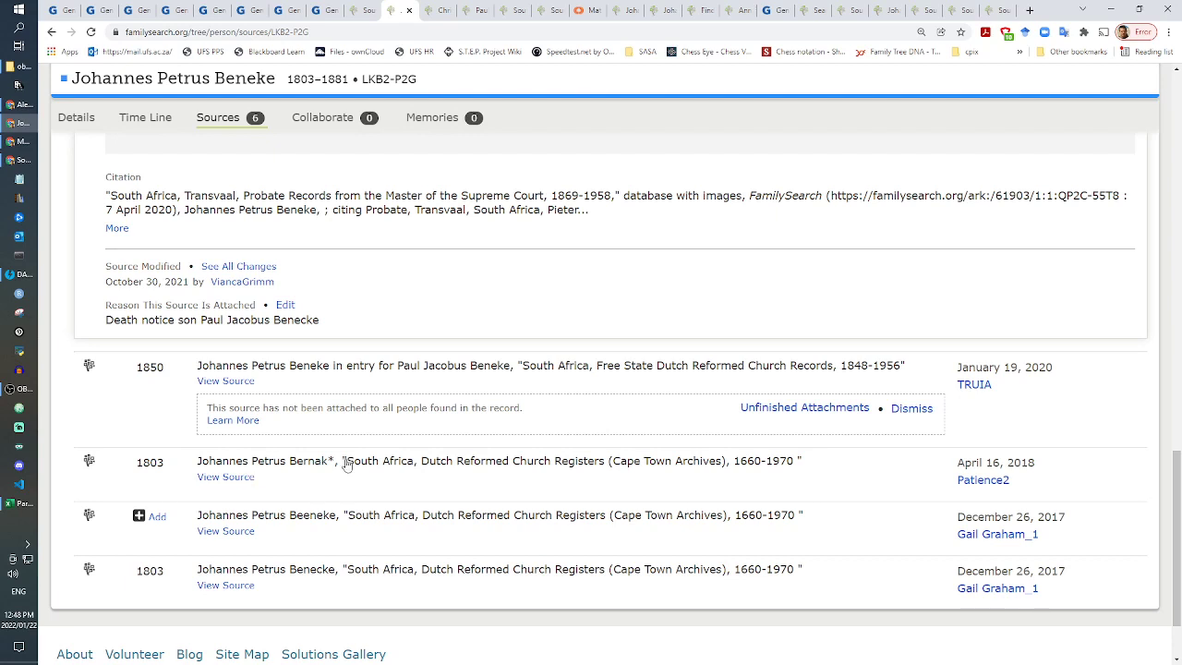
{"action": "right_click", "coordinate": [234, 482]}
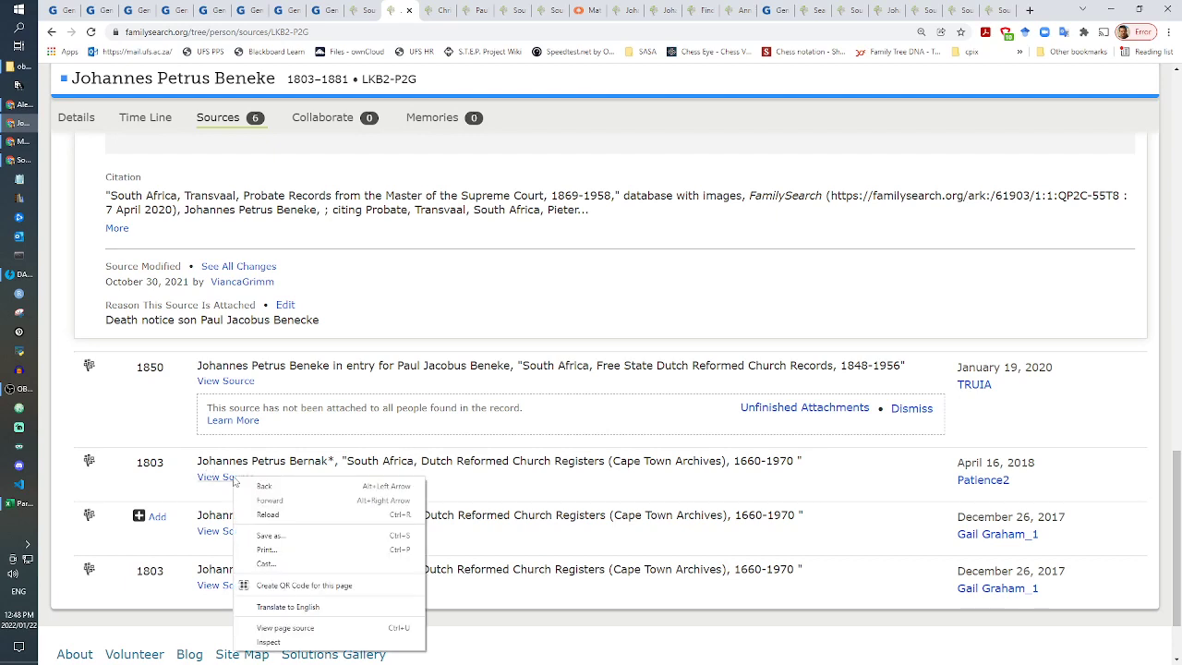
{"action": "left_click", "coordinate": [65, 496]}
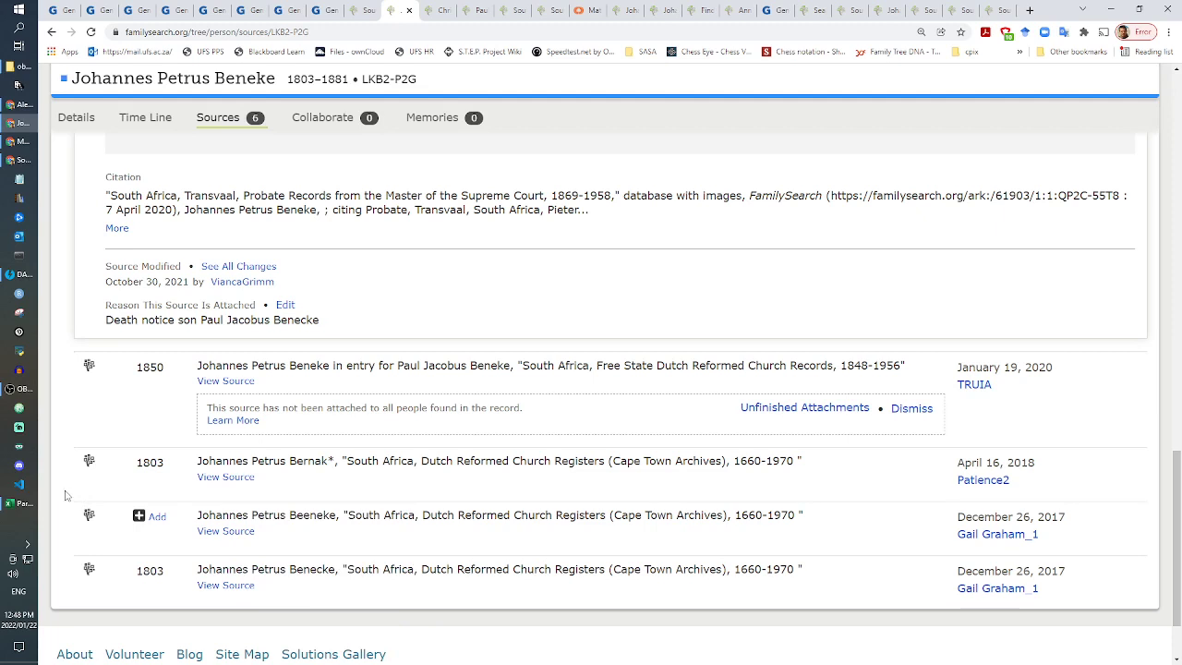
{"action": "left_click", "coordinate": [225, 585]}
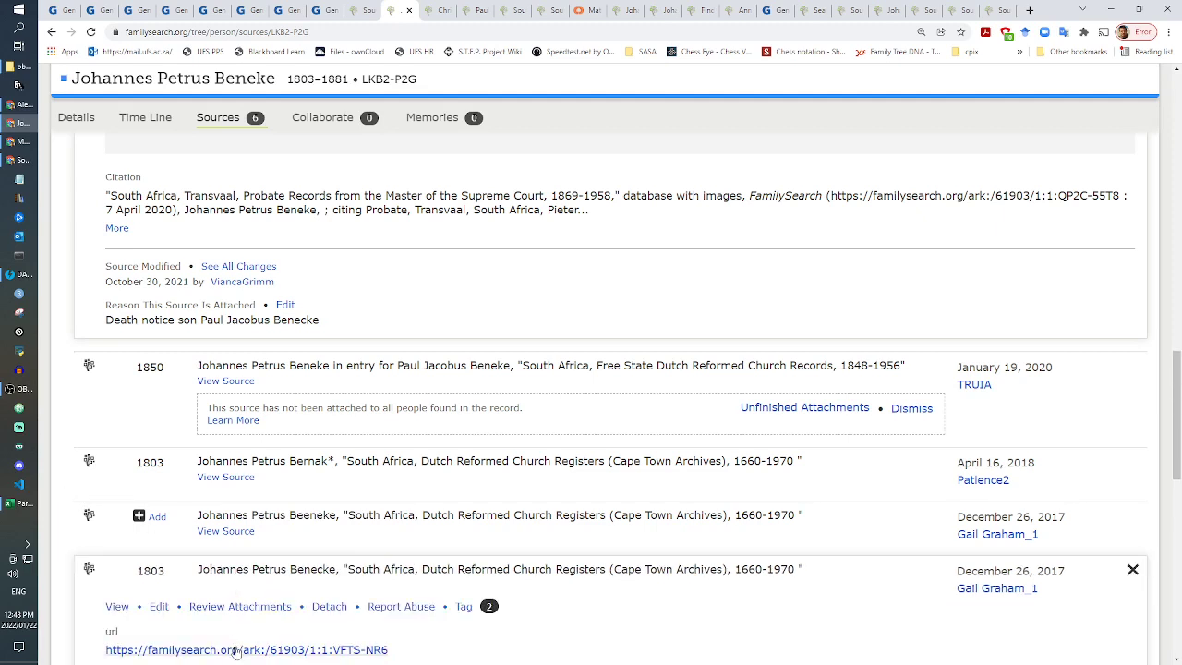
{"action": "left_click", "coordinate": [236, 650]}
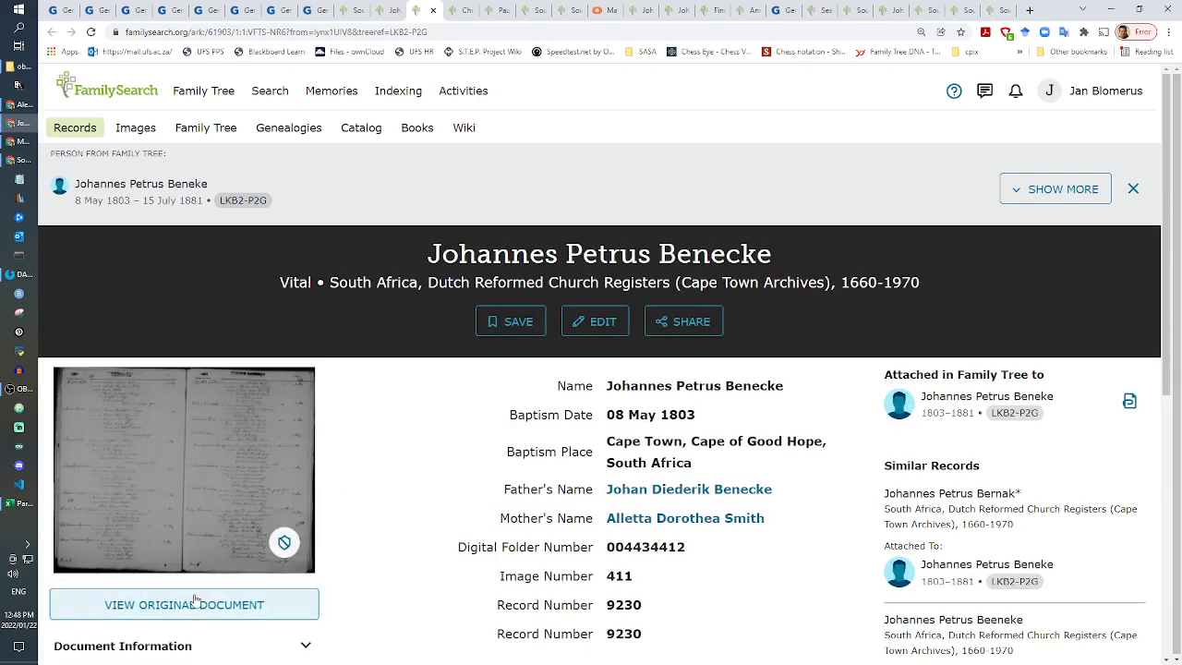
{"action": "left_click", "coordinate": [198, 605]}
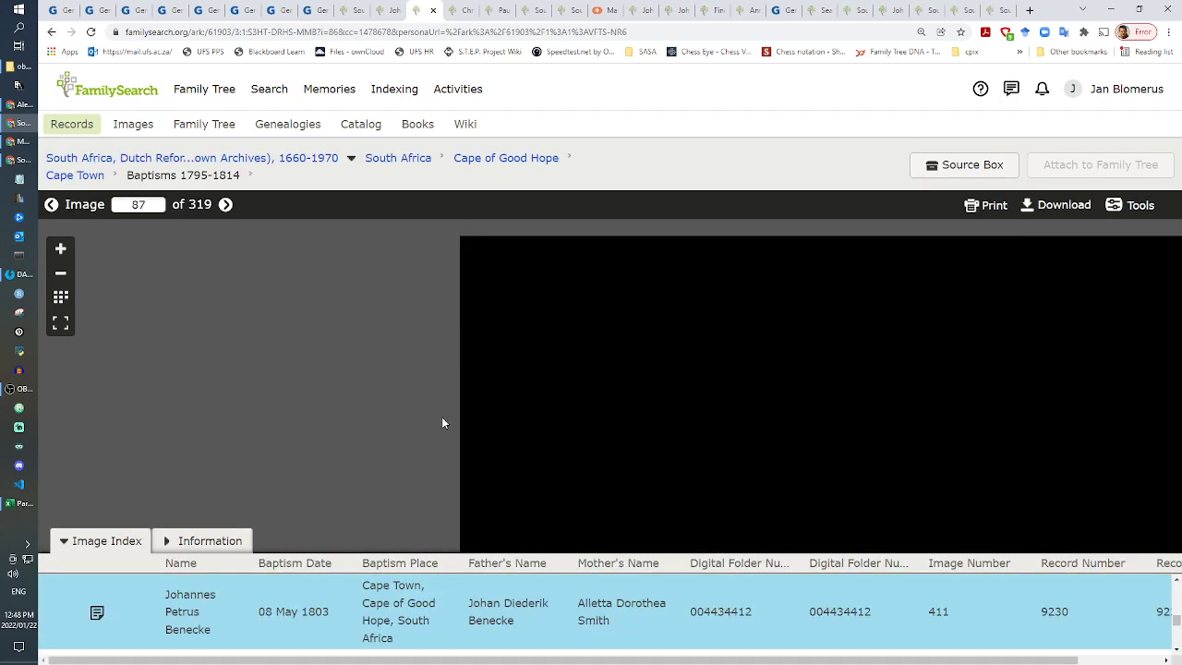
Step: Locate the grandfather's baptism entry in the Cape Town Baptisms 1795-1814 register on image 87
{"action": "scroll", "coordinate": [445, 423], "scroll_direction": "up", "scroll_amount": 3}
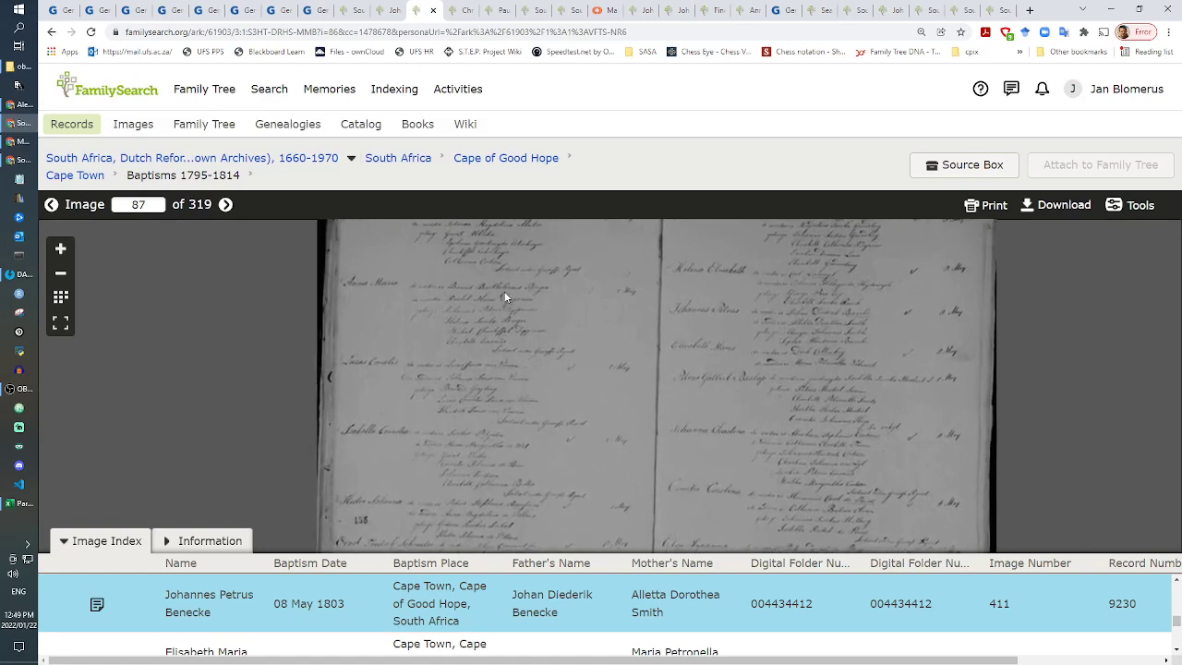
{"action": "scroll", "coordinate": [504, 291], "scroll_direction": "up", "scroll_amount": 2}
{"action": "left_click_drag", "start_coordinate": [504, 291], "coordinate": [476, 423]}
{"action": "scroll", "coordinate": [484, 327], "scroll_direction": "up", "scroll_amount": 3}
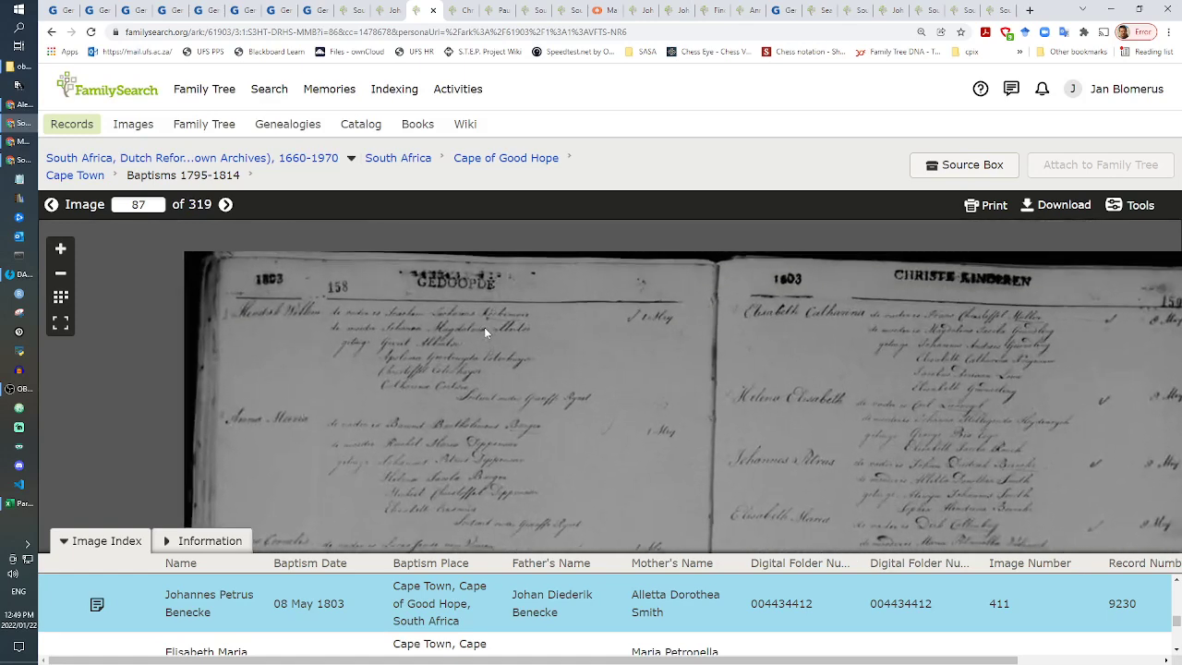
{"action": "scroll", "coordinate": [484, 327], "scroll_direction": "up", "scroll_amount": 2}
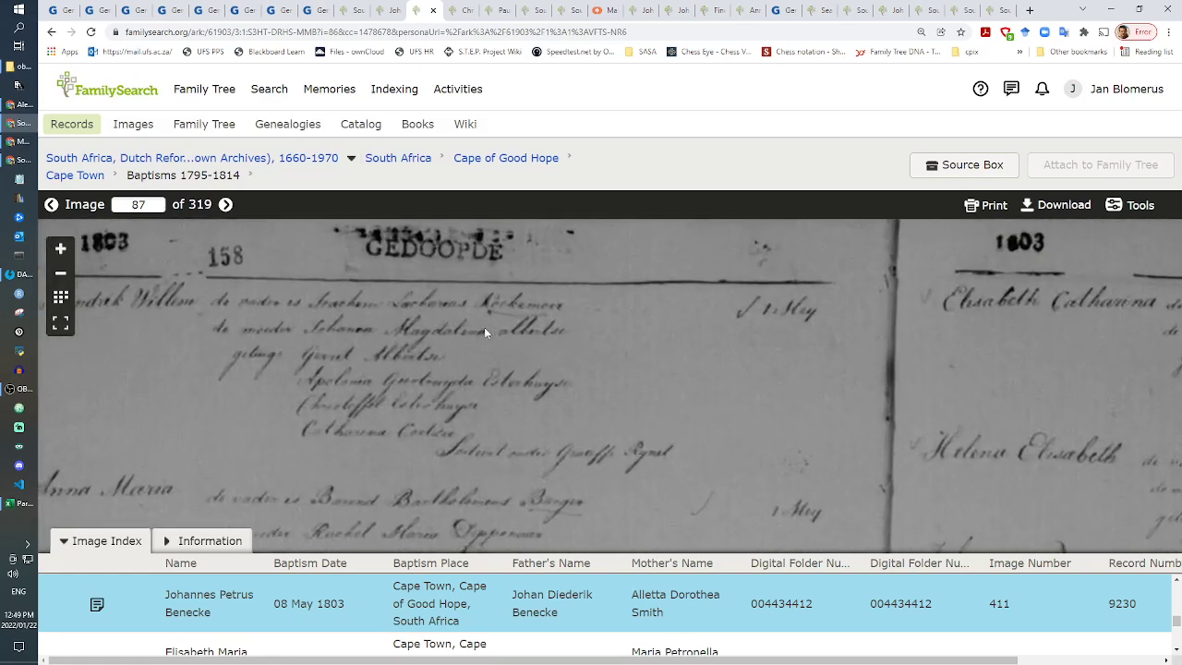
{"action": "left_click_drag", "start_coordinate": [458, 361], "coordinate": [499, 268]}
{"action": "left_click_drag", "start_coordinate": [504, 468], "coordinate": [527, 351]}
{"action": "left_click_drag", "start_coordinate": [535, 573], "coordinate": [499, 268]}
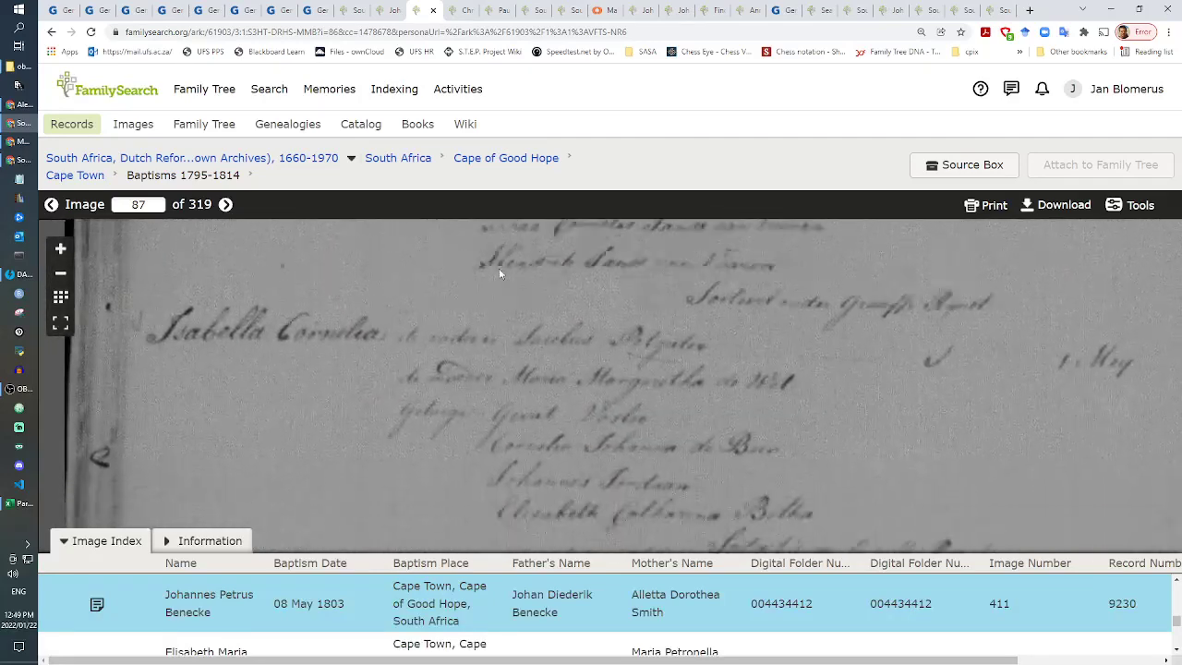
{"action": "left_click_drag", "start_coordinate": [517, 468], "coordinate": [557, 306]}
{"action": "left_click_drag", "start_coordinate": [754, 469], "coordinate": [369, 370]}
{"action": "left_click_drag", "start_coordinate": [1134, 406], "coordinate": [474, 431]}
{"action": "left_click_drag", "start_coordinate": [633, 420], "coordinate": [600, 545]}
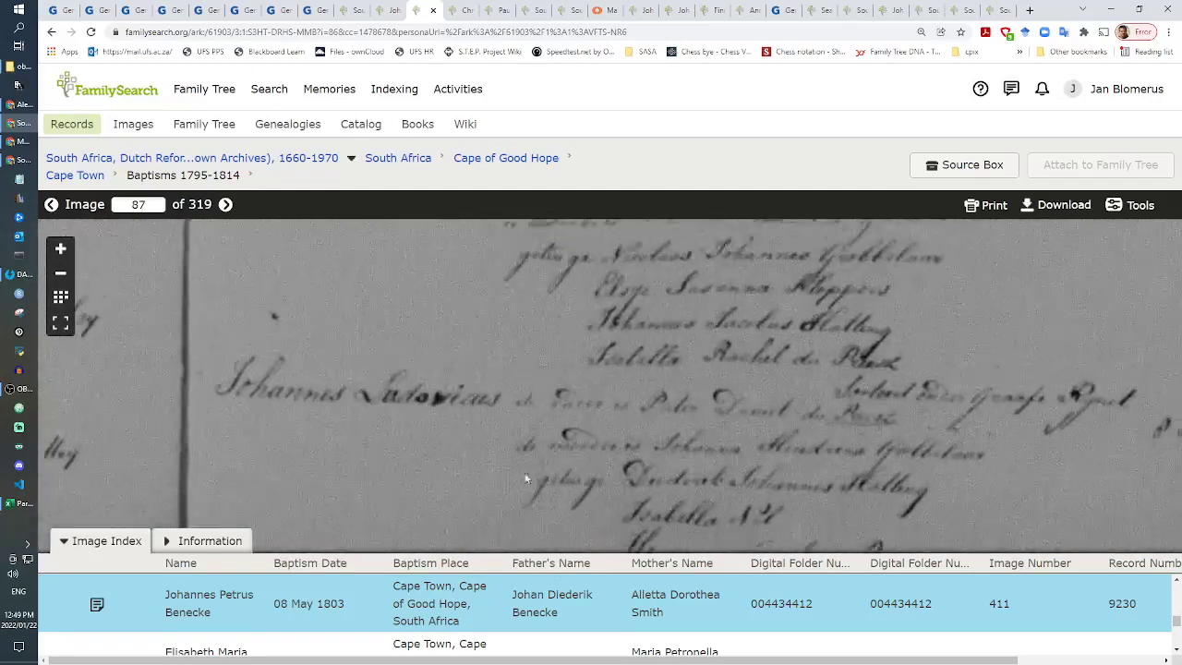
{"action": "left_click_drag", "start_coordinate": [517, 277], "coordinate": [480, 490]}
{"action": "left_click_drag", "start_coordinate": [432, 310], "coordinate": [641, 521]}
{"action": "left_click_drag", "start_coordinate": [517, 240], "coordinate": [535, 508]}
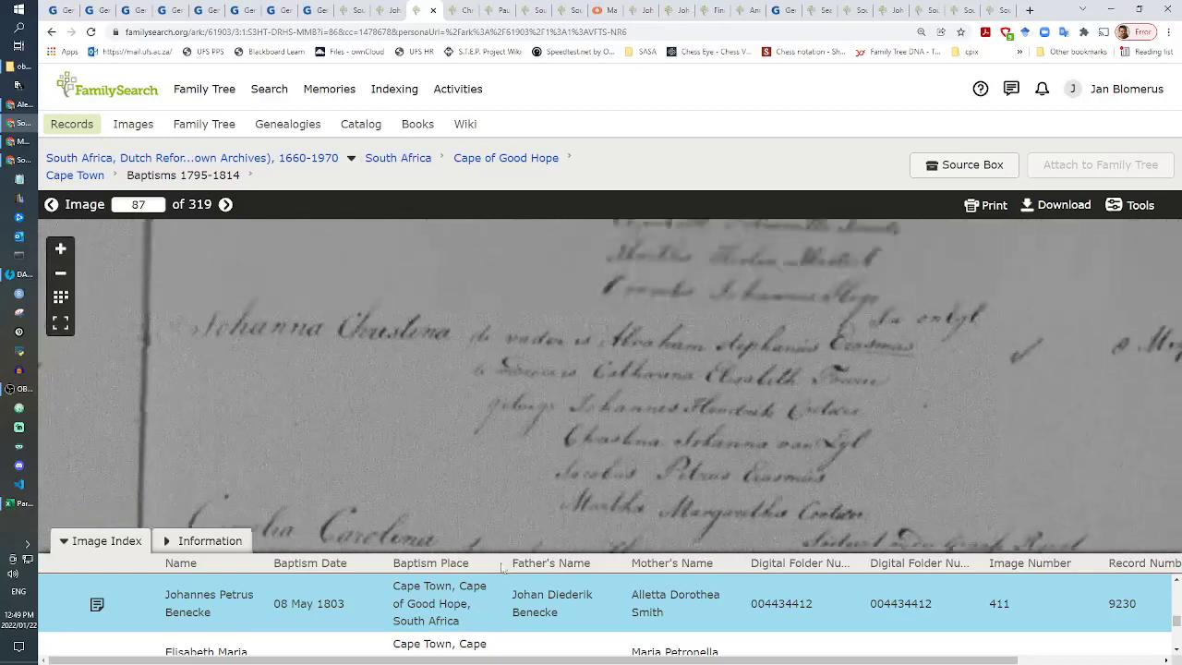
{"action": "left_click_drag", "start_coordinate": [513, 176], "coordinate": [570, 524]}
{"action": "left_click_drag", "start_coordinate": [541, 296], "coordinate": [533, 516]}
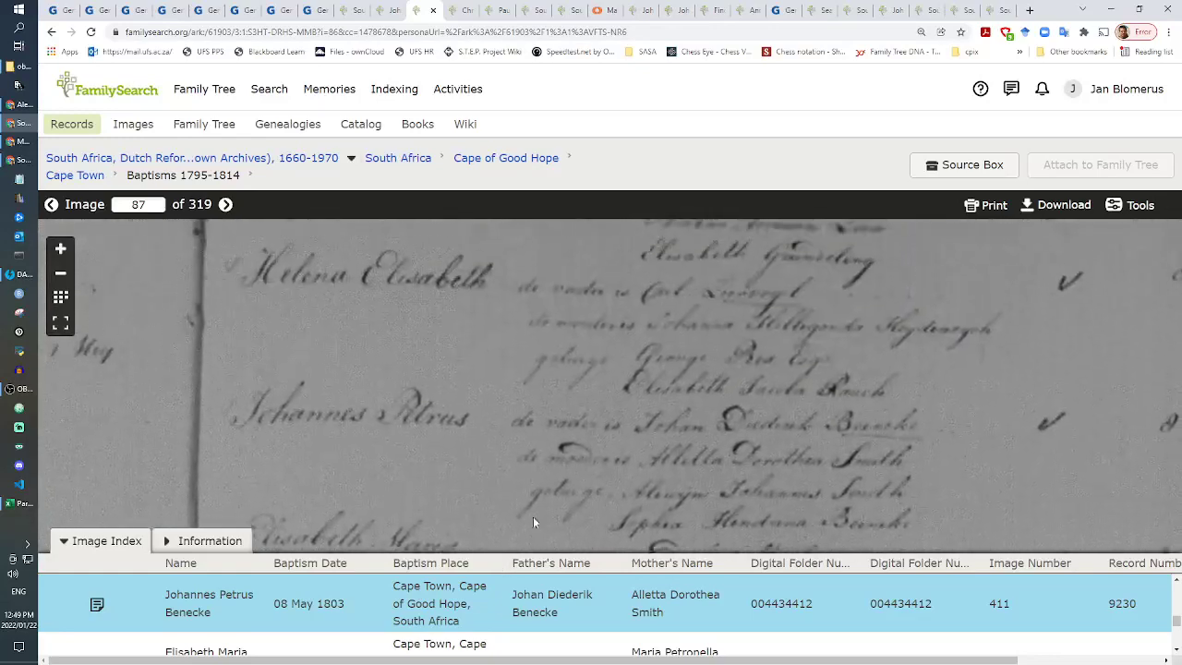
Step: Examine the father, mother, witnesses and date written in the grandfather's baptism entry
{"action": "left_click_drag", "start_coordinate": [475, 476], "coordinate": [489, 424]}
{"action": "scroll", "coordinate": [362, 430], "scroll_direction": "up", "scroll_amount": 3}
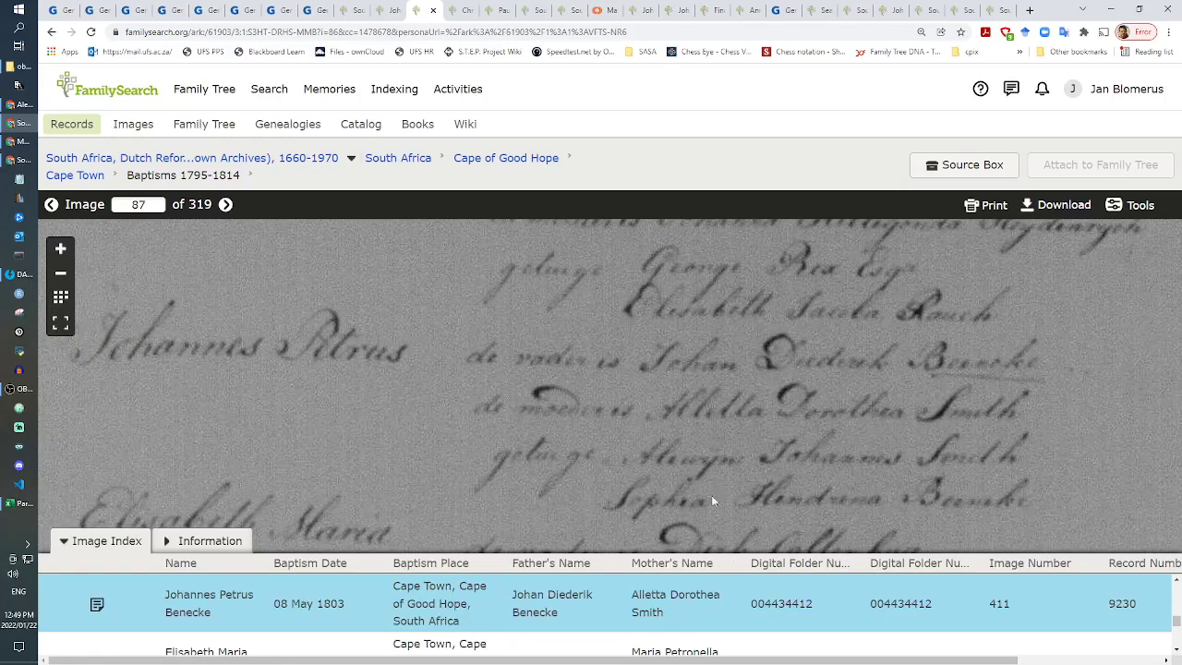
{"action": "left_click_drag", "start_coordinate": [772, 456], "coordinate": [524, 431]}
{"action": "scroll", "coordinate": [524, 431], "scroll_direction": "down", "scroll_amount": 2}
{"action": "left_click_drag", "start_coordinate": [665, 396], "coordinate": [498, 406]}
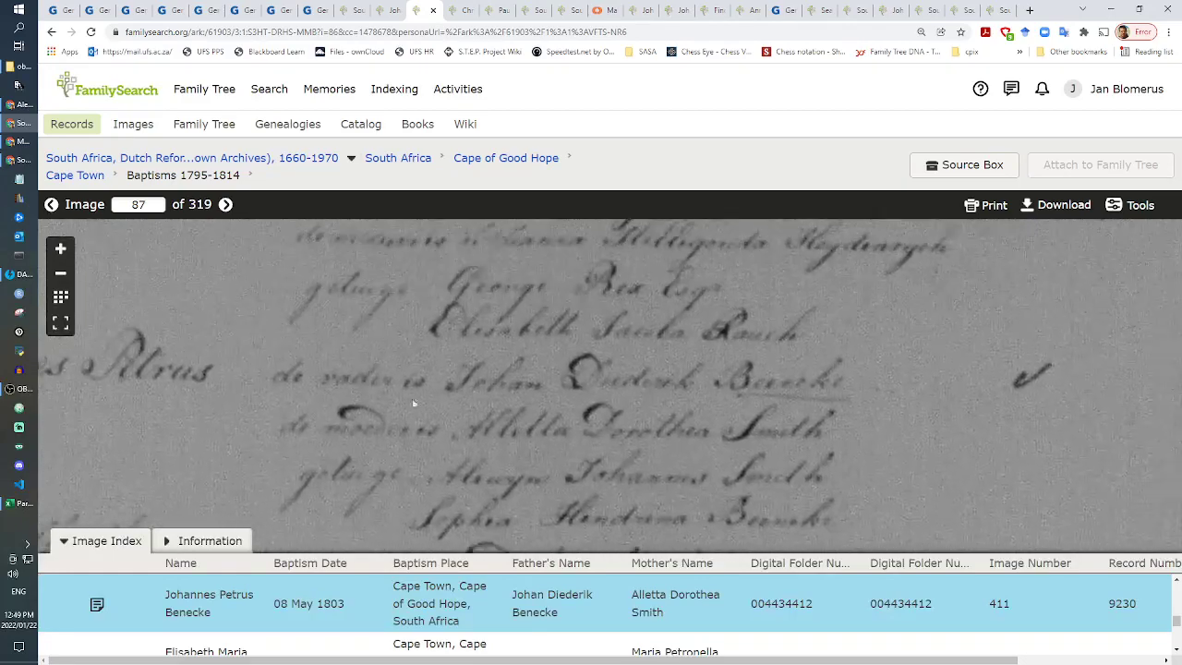
{"action": "scroll", "coordinate": [612, 428], "scroll_direction": "up", "scroll_amount": 2}
{"action": "left_click_drag", "start_coordinate": [611, 428], "coordinate": [277, 438]}
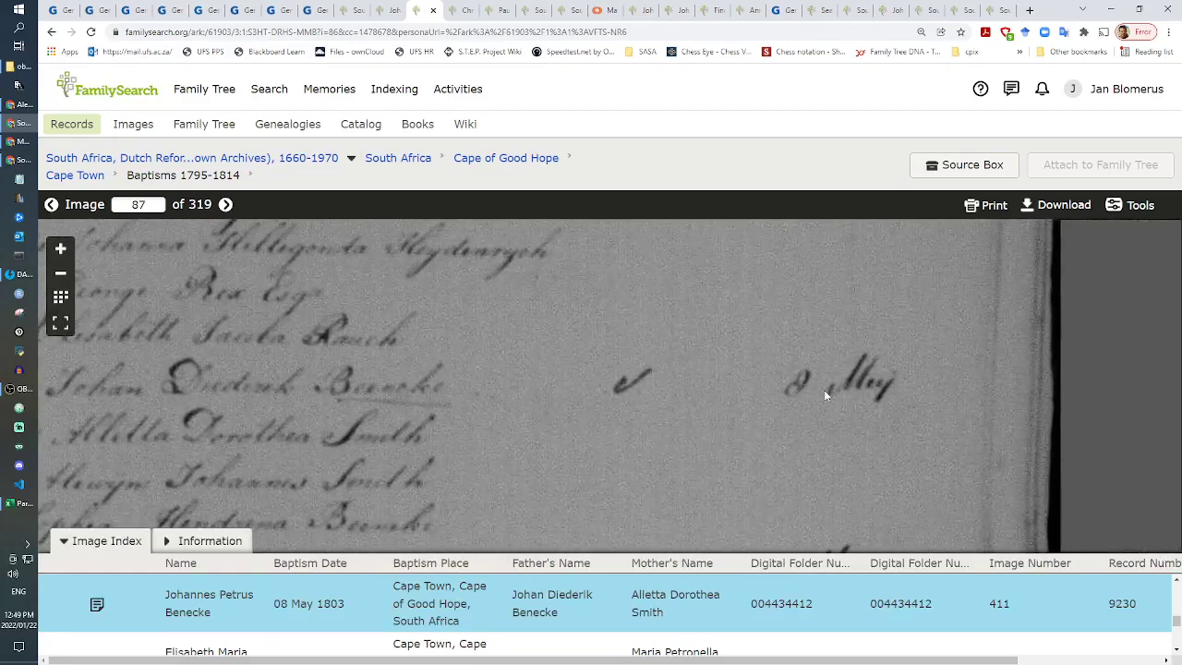
{"action": "scroll", "coordinate": [457, 395], "scroll_direction": "down", "scroll_amount": 2}
{"action": "left_click_drag", "start_coordinate": [457, 394], "coordinate": [857, 388]}
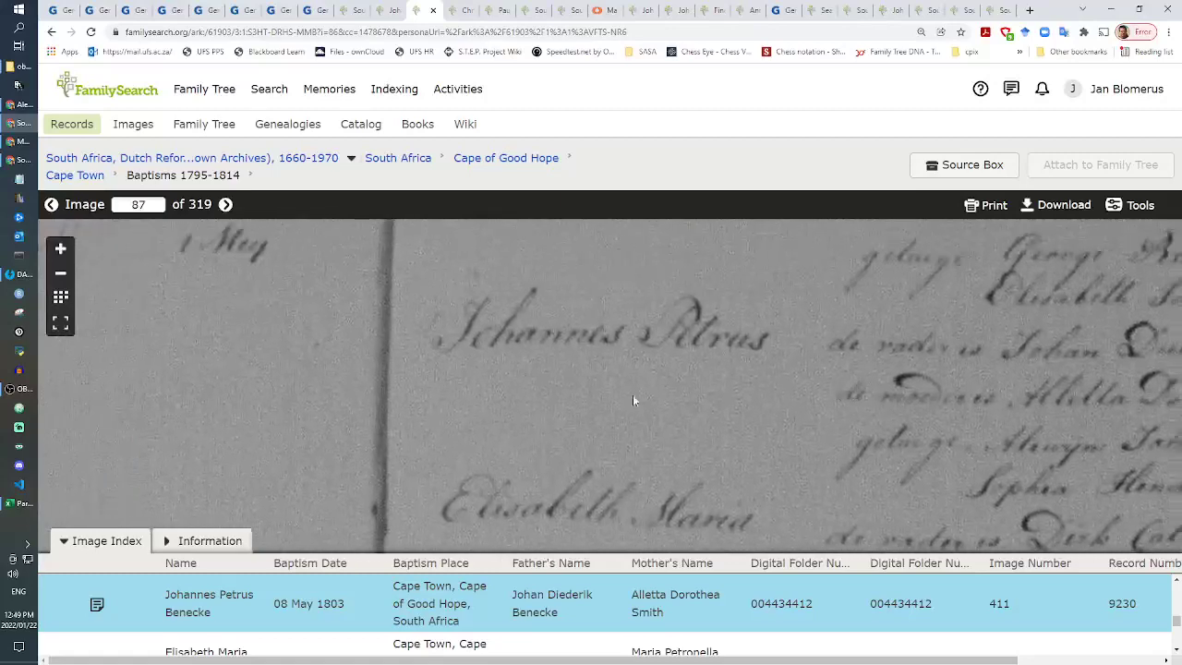
{"action": "scroll", "coordinate": [552, 402], "scroll_direction": "up", "scroll_amount": 2}
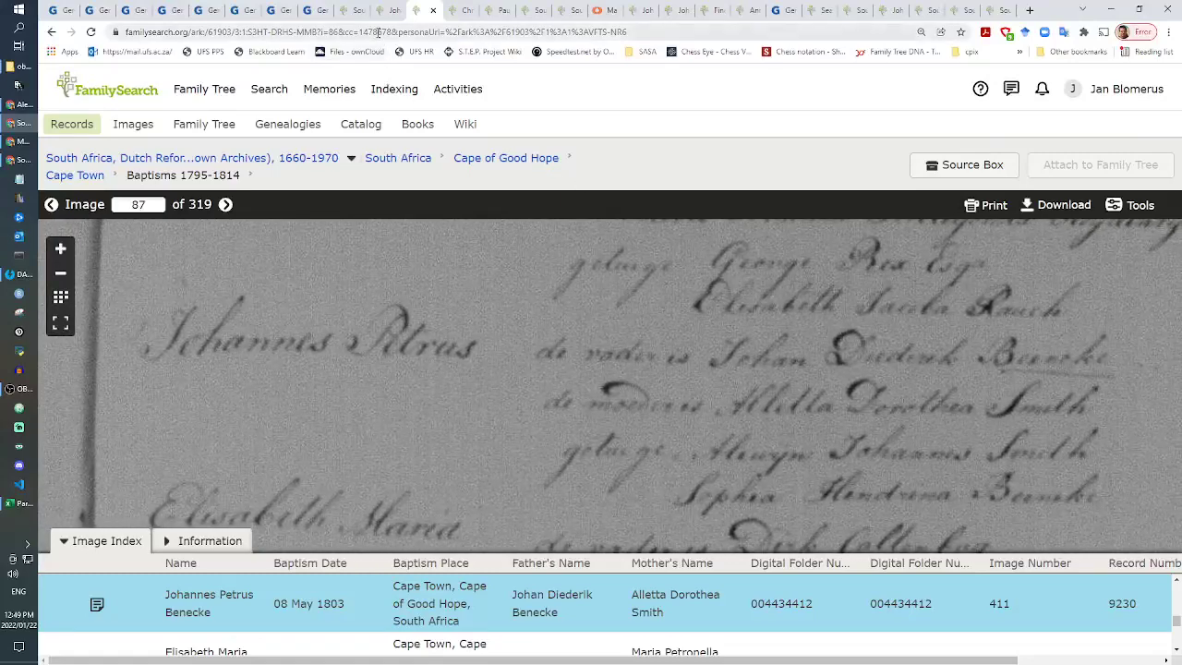
Step: Copy the web address of the grandfather's baptism register image and open his profile from the Geni family tree
{"action": "right_click", "coordinate": [378, 34]}
{"action": "left_click", "coordinate": [410, 100]}
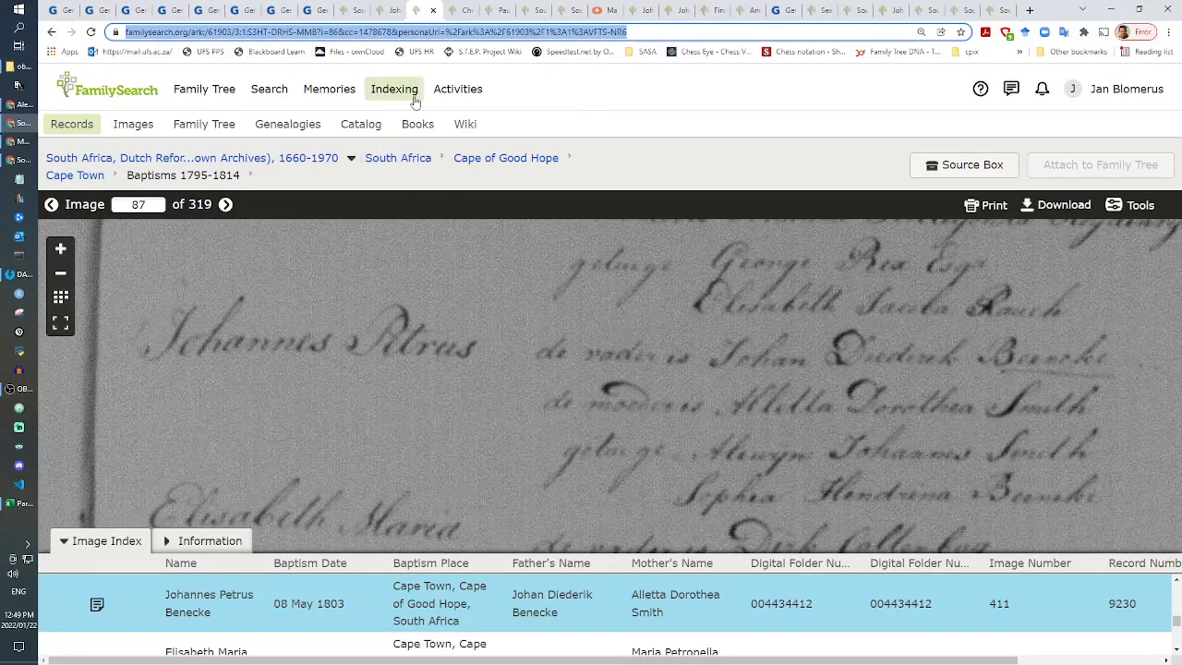
{"action": "left_click", "coordinate": [312, 9]}
{"action": "left_click", "coordinate": [297, 9]}
{"action": "left_click", "coordinate": [286, 9]}
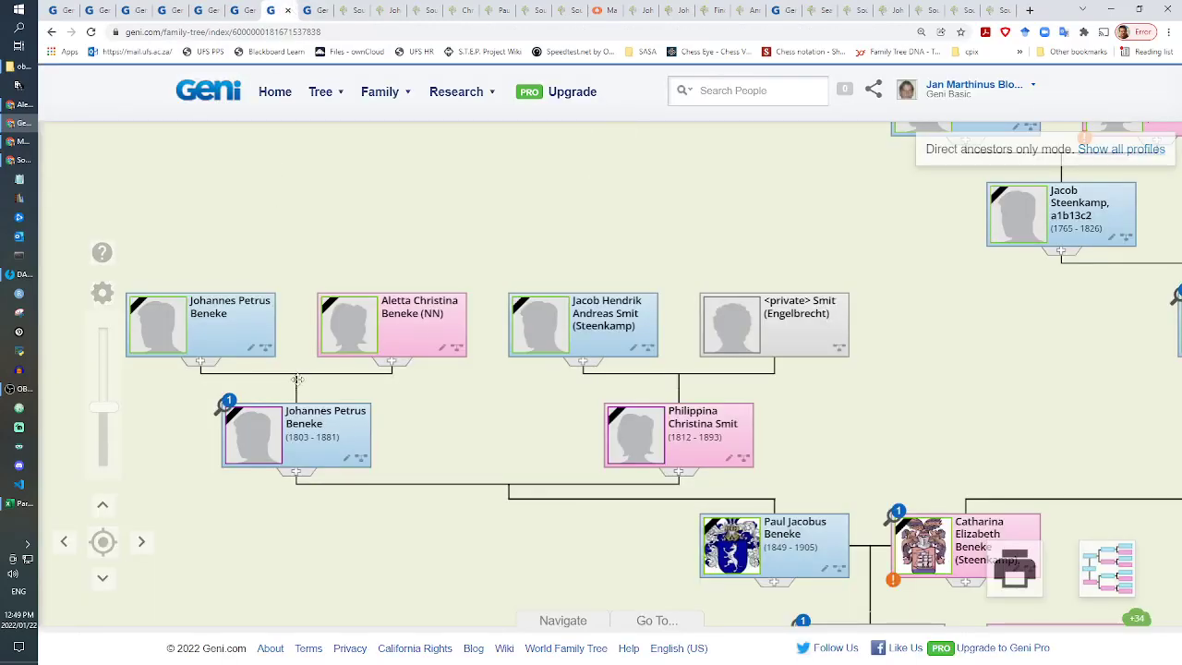
{"action": "left_click", "coordinate": [317, 422]}
{"action": "left_click", "coordinate": [262, 9]}
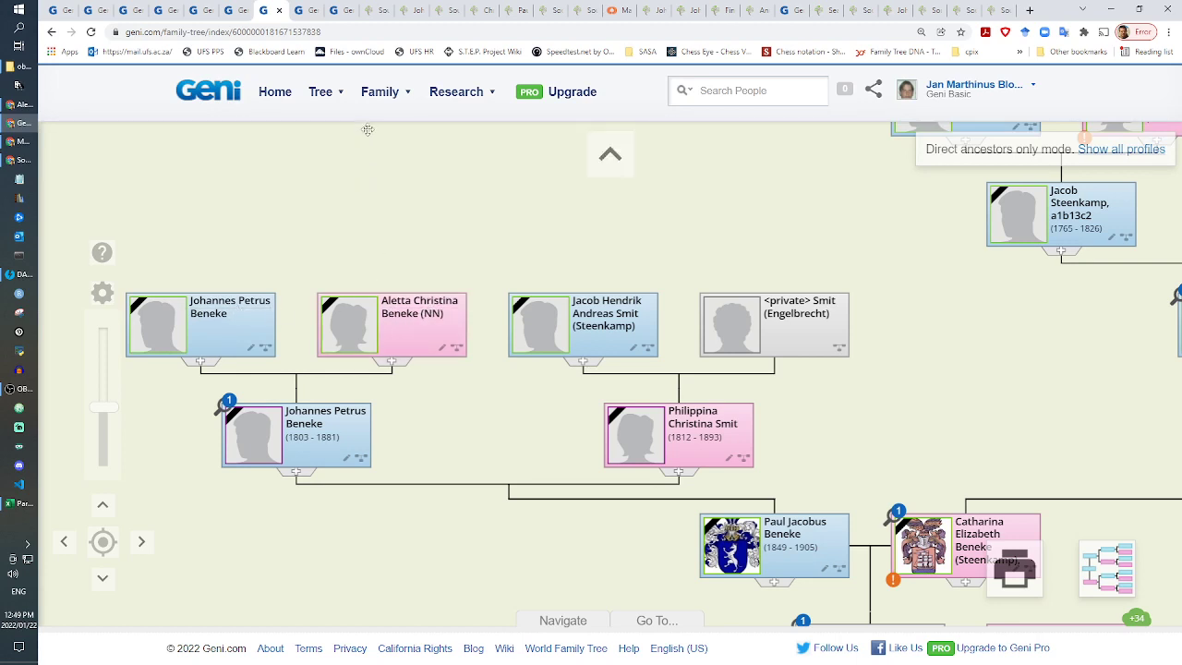
{"action": "left_click", "coordinate": [308, 8]}
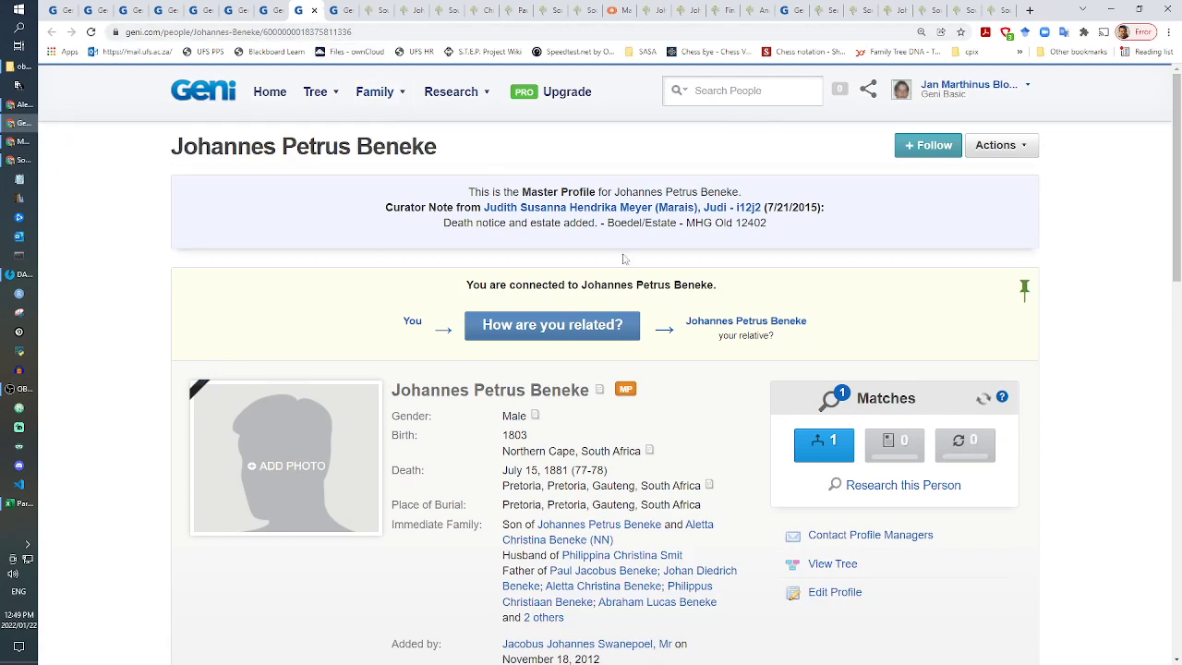
{"action": "scroll", "coordinate": [620, 266], "scroll_direction": "down", "scroll_amount": 3}
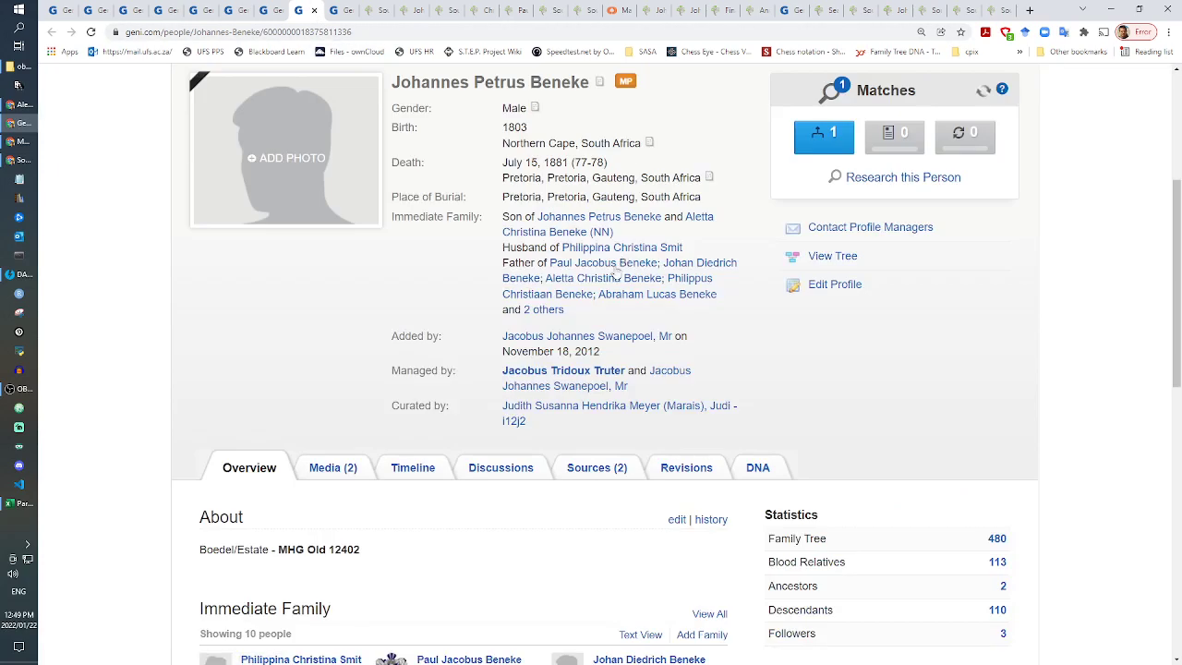
Step: Add a link to the baptism image labelled "Doop 1803" above the Boedel/Estate line in the grandfather's About text and save it
{"action": "left_click", "coordinate": [676, 520]}
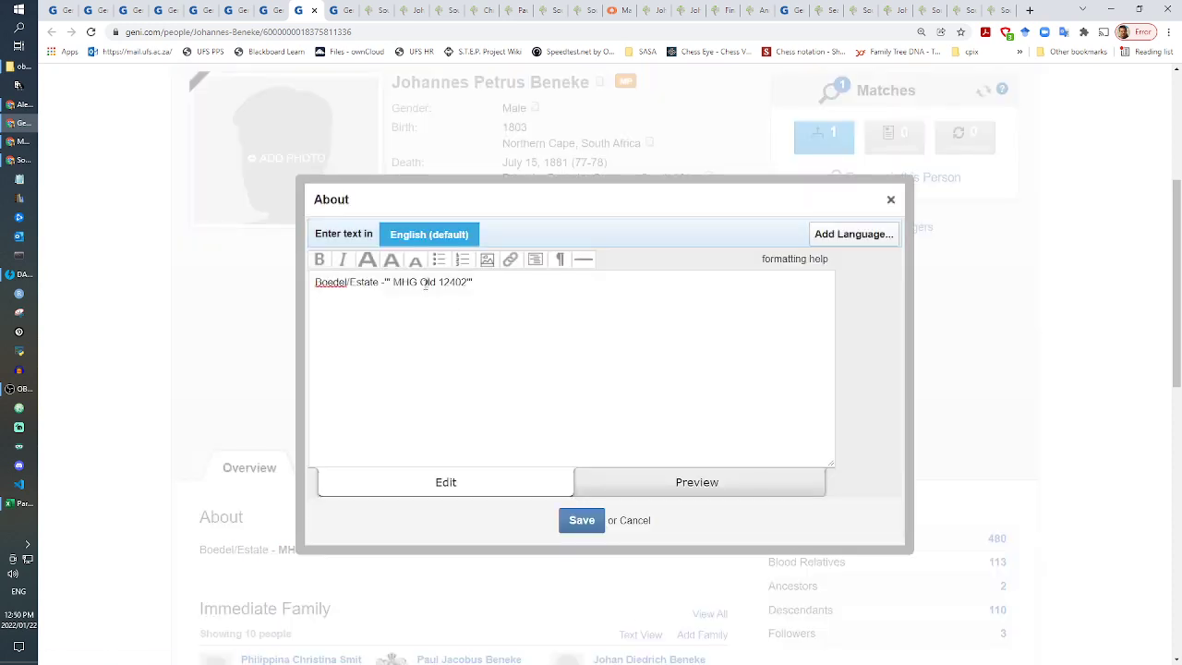
{"action": "key", "text": "Return"}
{"action": "key", "text": "Up"}
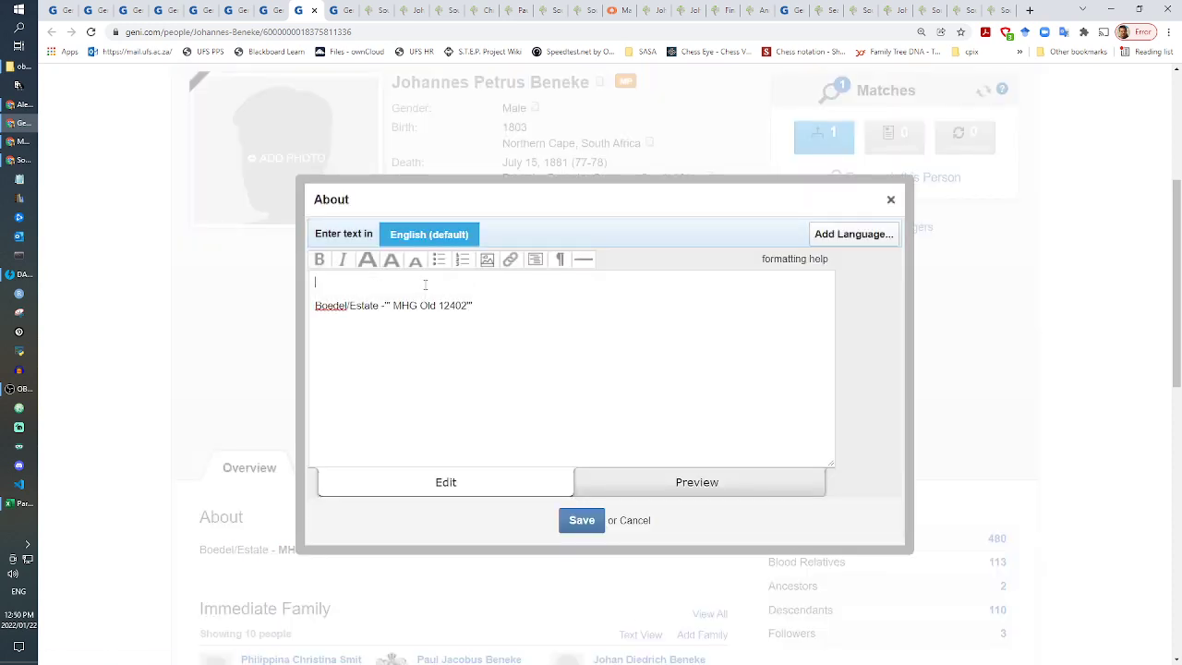
{"action": "type", "text": "["}
{"action": "key", "text": "ctrl+v"}
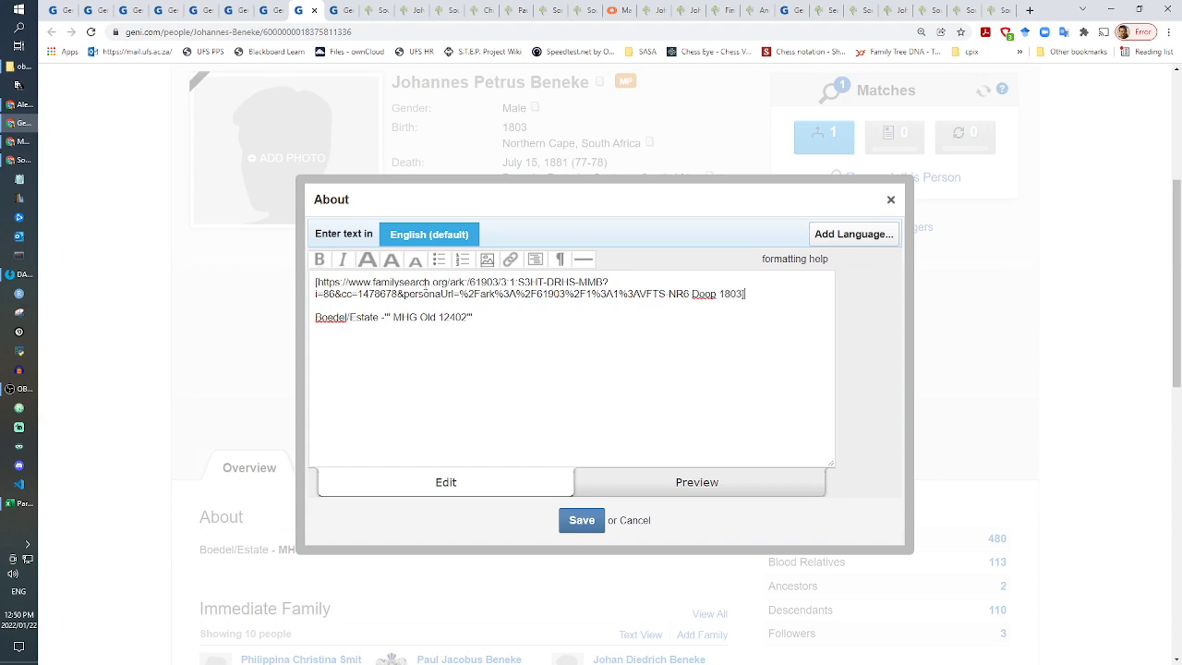
{"action": "left_click", "coordinate": [580, 520]}
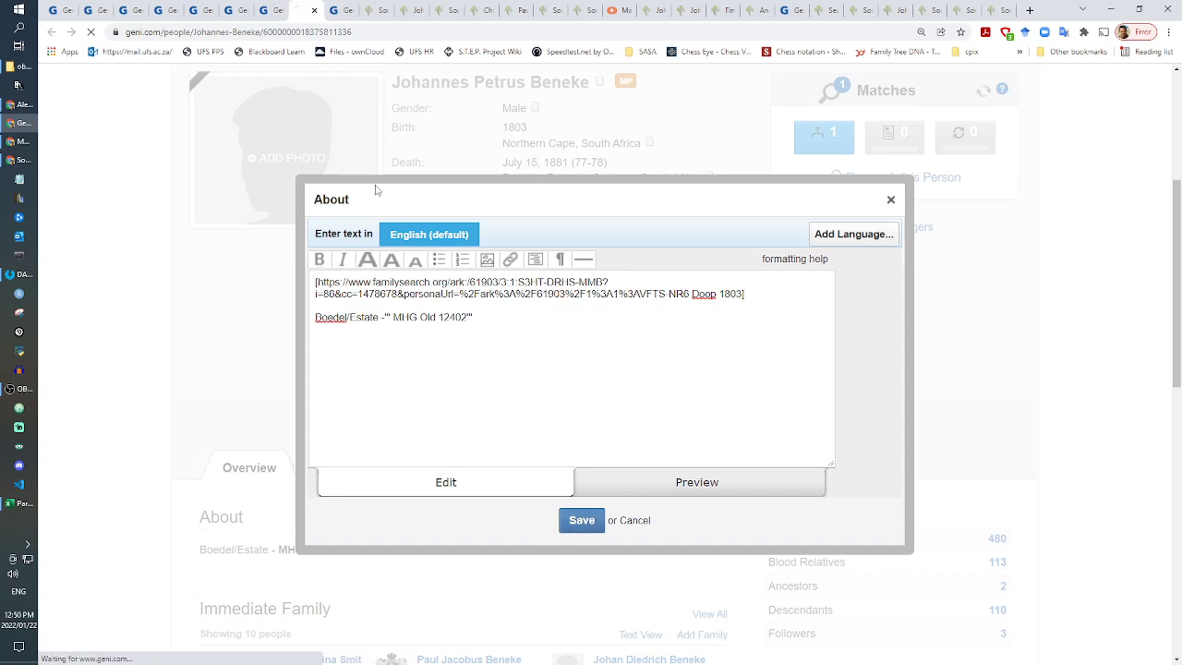
Step: Mark the grandfather's currently linked father in the Geni tree with Move Profile
{"action": "left_click", "coordinate": [274, 8]}
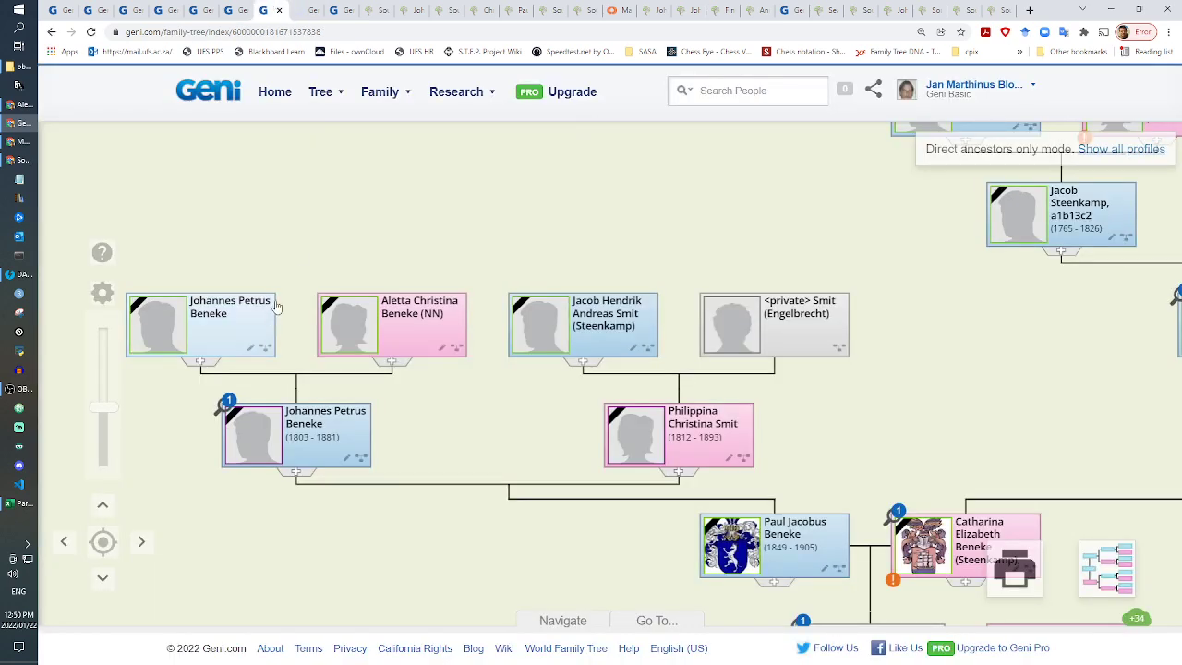
{"action": "left_click", "coordinate": [245, 328]}
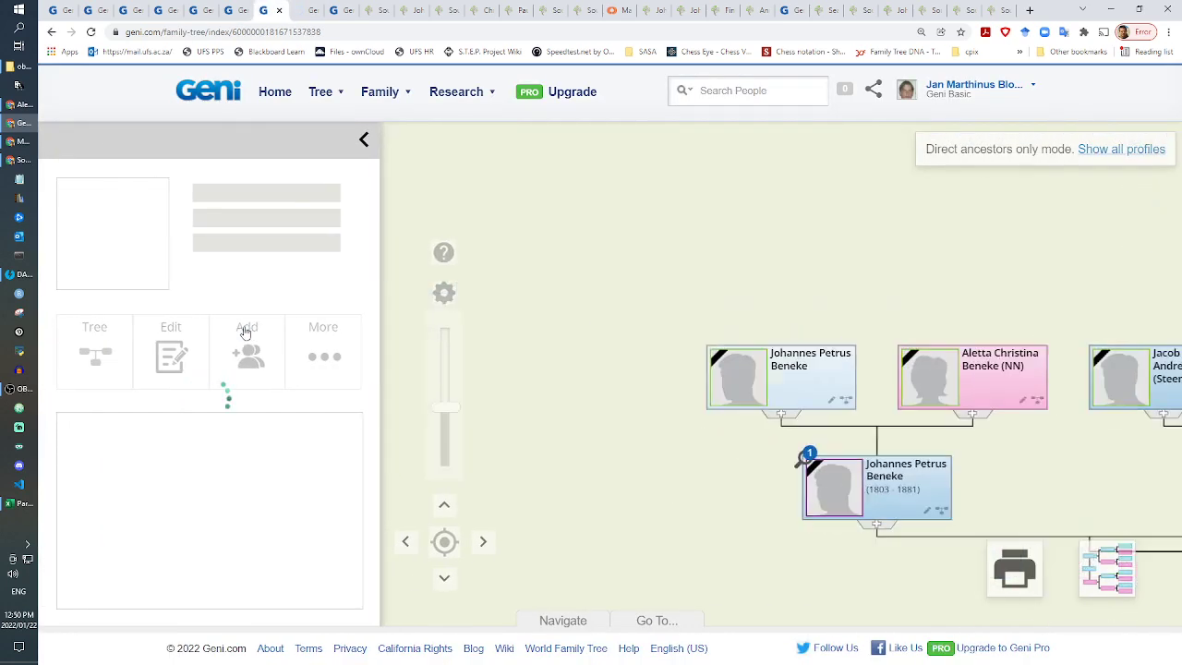
{"action": "left_click", "coordinate": [324, 357]}
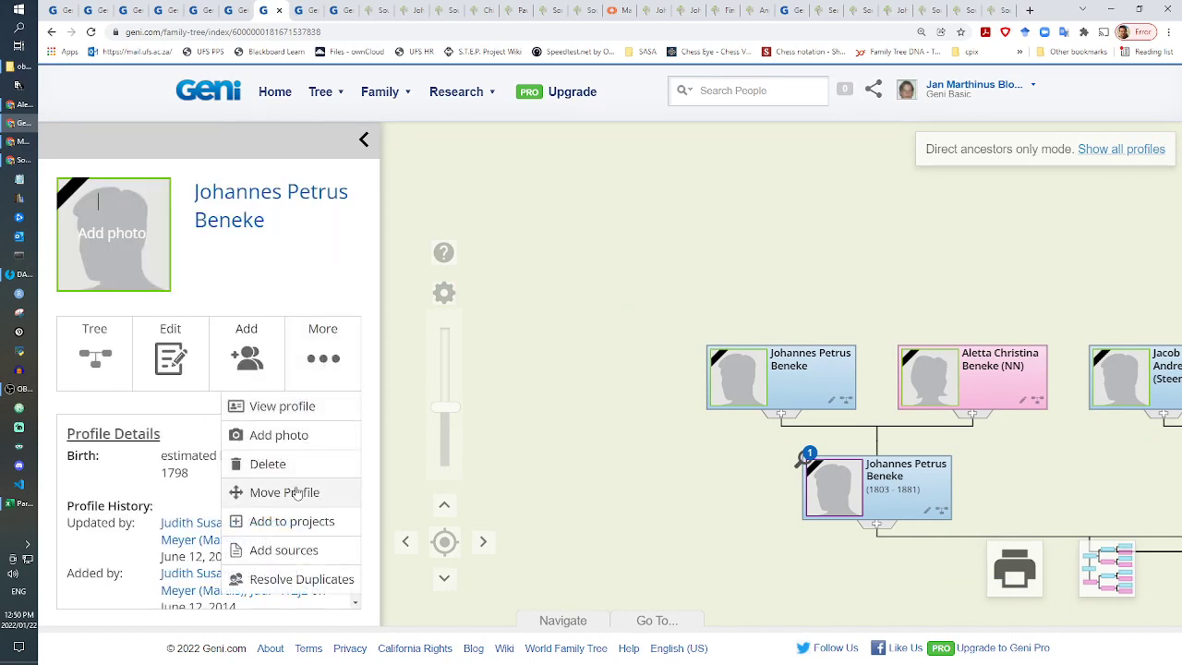
{"action": "left_click", "coordinate": [283, 493]}
Step: Open the family tree of the profile found in the Geni search results and look among his children for the son baptised in 1803
{"action": "left_click", "coordinate": [336, 12]}
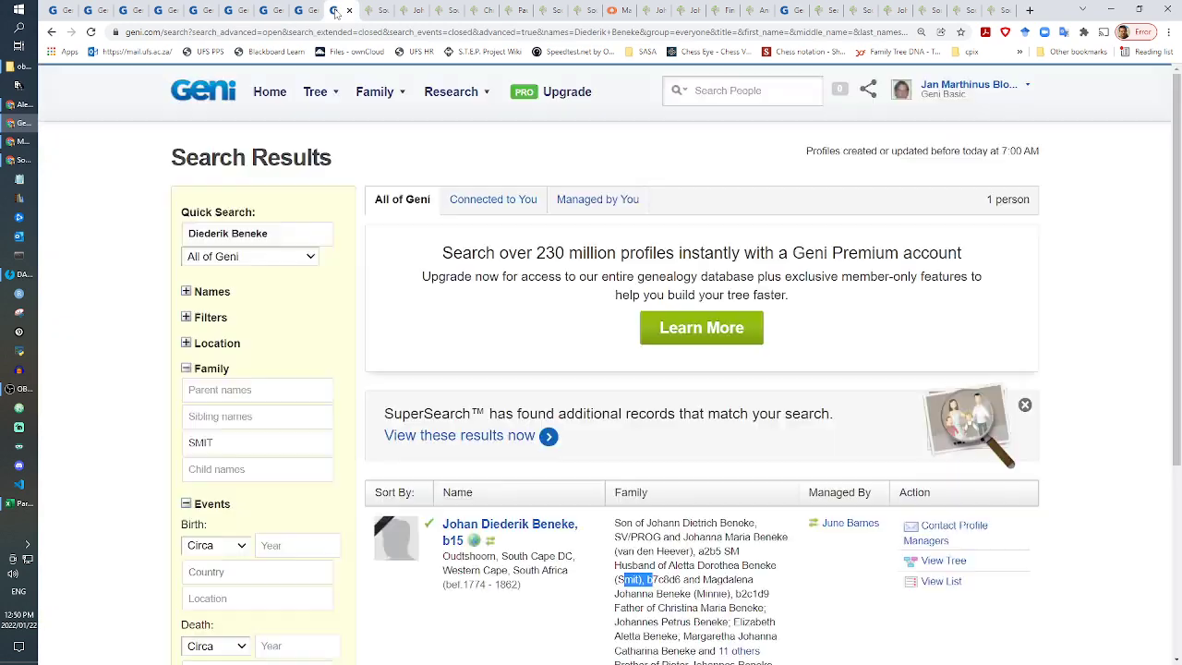
{"action": "right_click", "coordinate": [923, 560]}
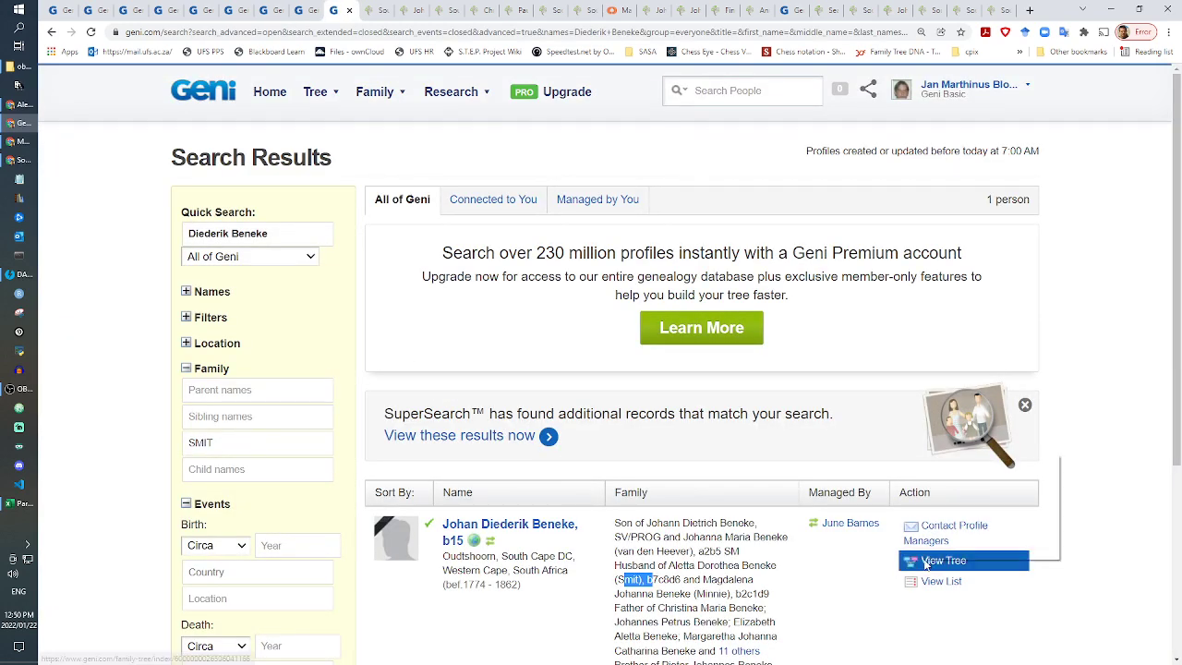
{"action": "left_click", "coordinate": [971, 463]}
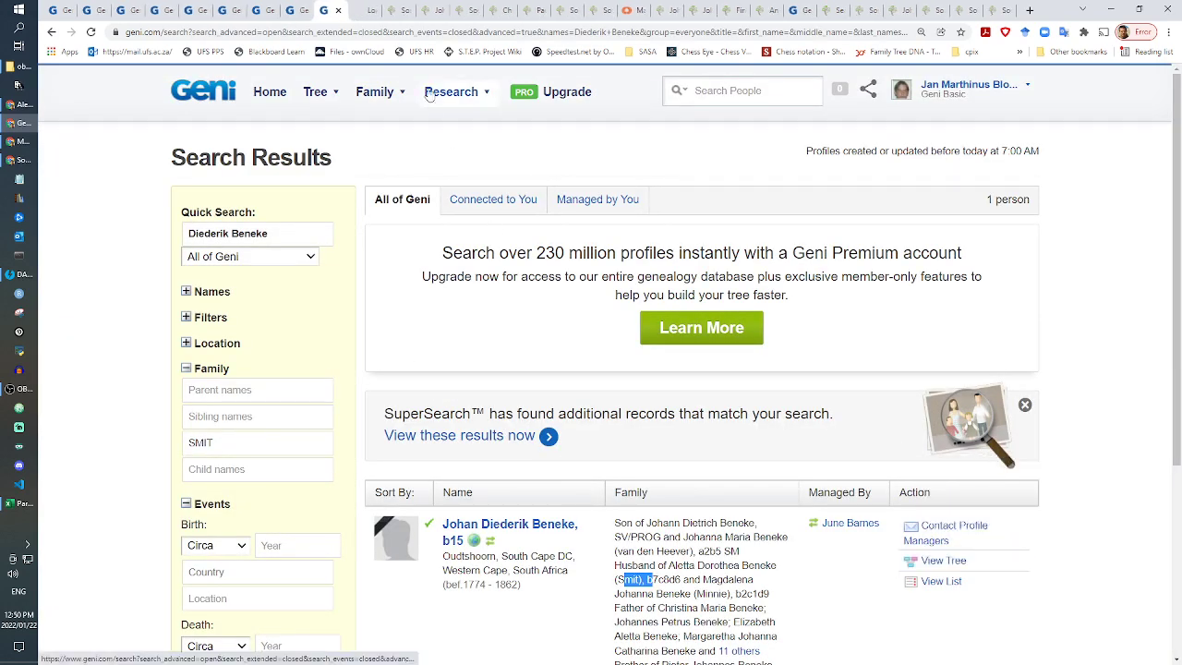
{"action": "key", "text": "ctrl+Tab"}
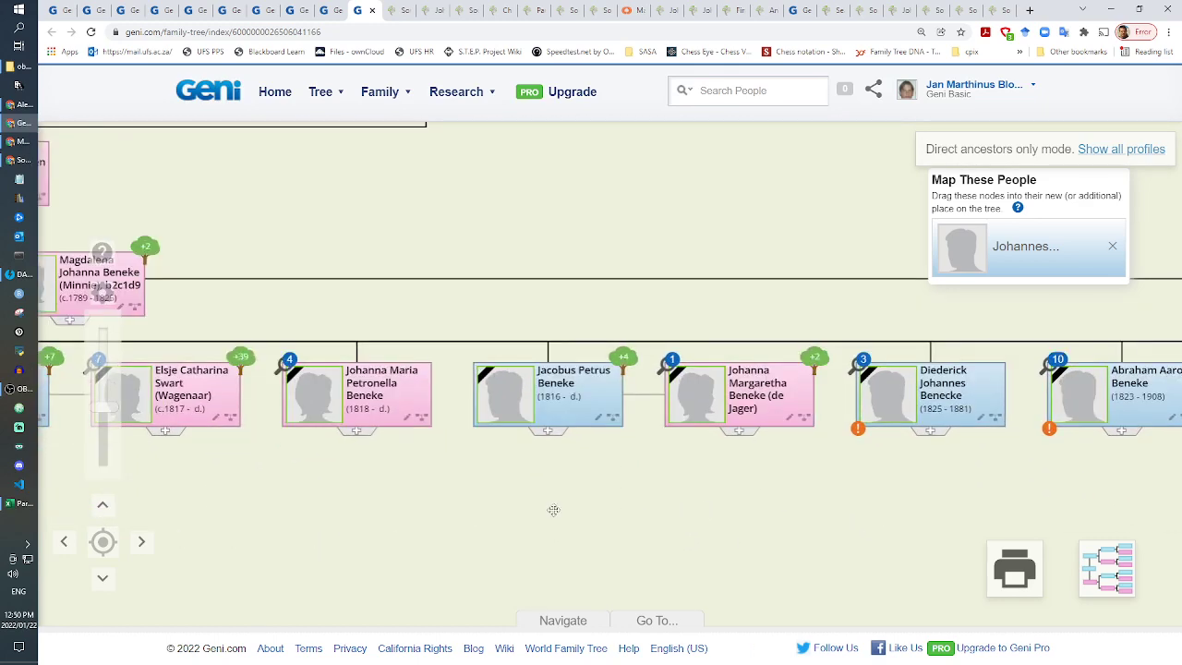
{"action": "left_click_drag", "start_coordinate": [392, 547], "coordinate": [753, 529]}
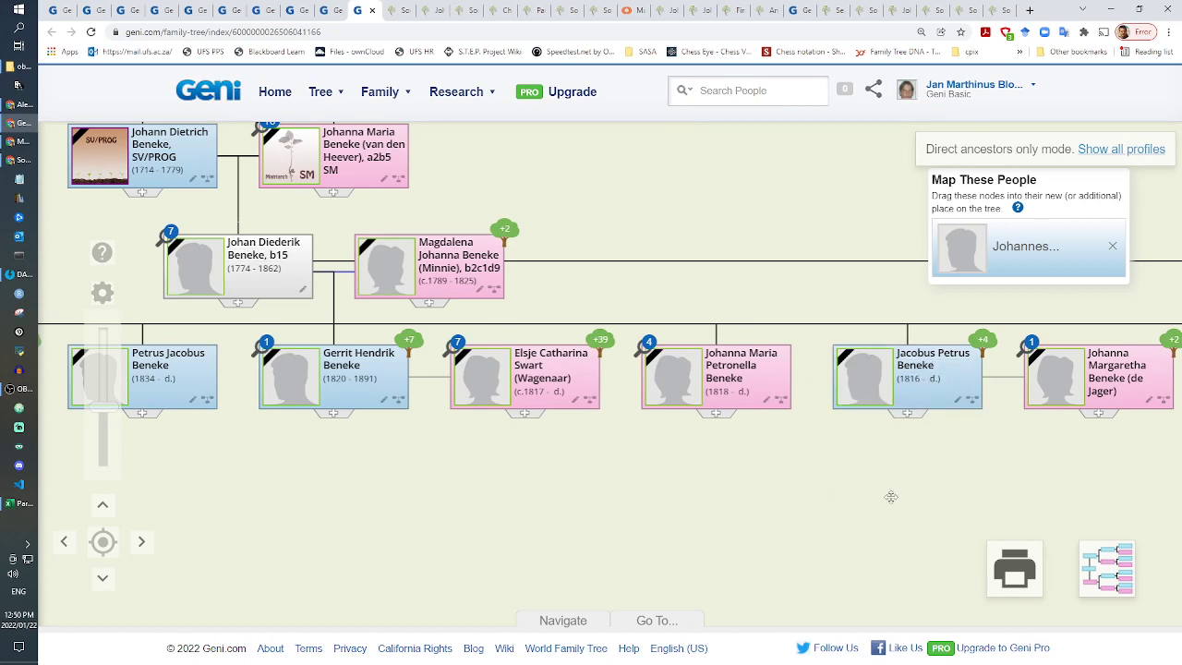
{"action": "left_click_drag", "start_coordinate": [938, 460], "coordinate": [496, 488]}
{"action": "left_click_drag", "start_coordinate": [717, 501], "coordinate": [416, 483]}
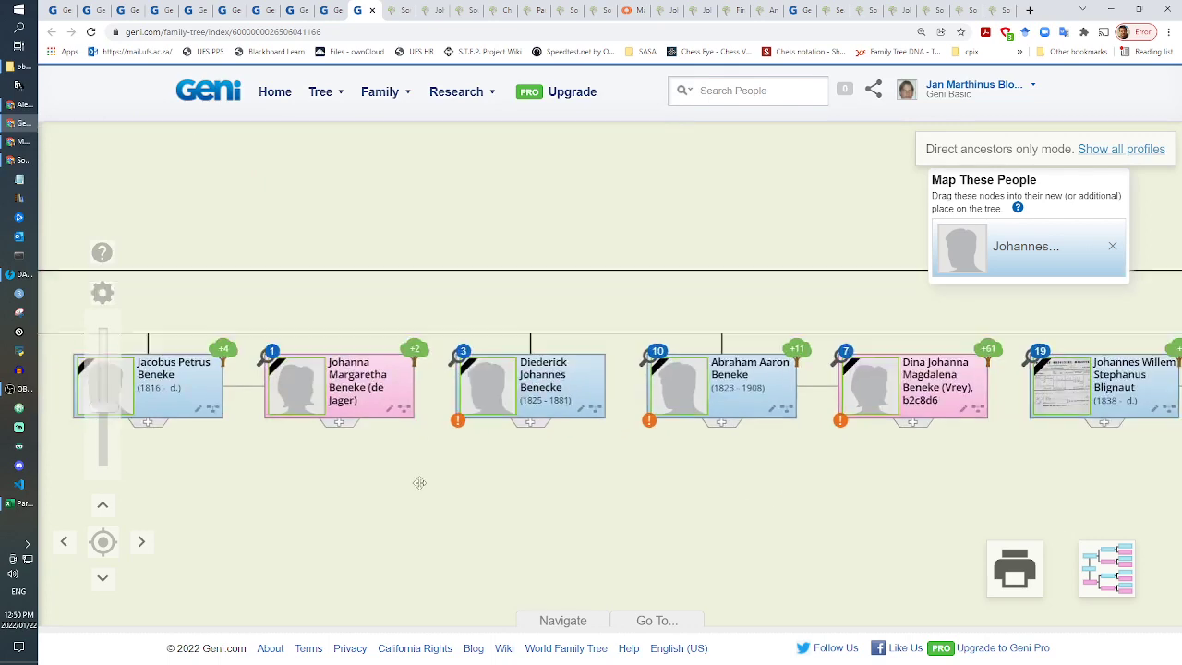
{"action": "left_click_drag", "start_coordinate": [817, 483], "coordinate": [360, 488]}
{"action": "left_click_drag", "start_coordinate": [868, 477], "coordinate": [438, 483]}
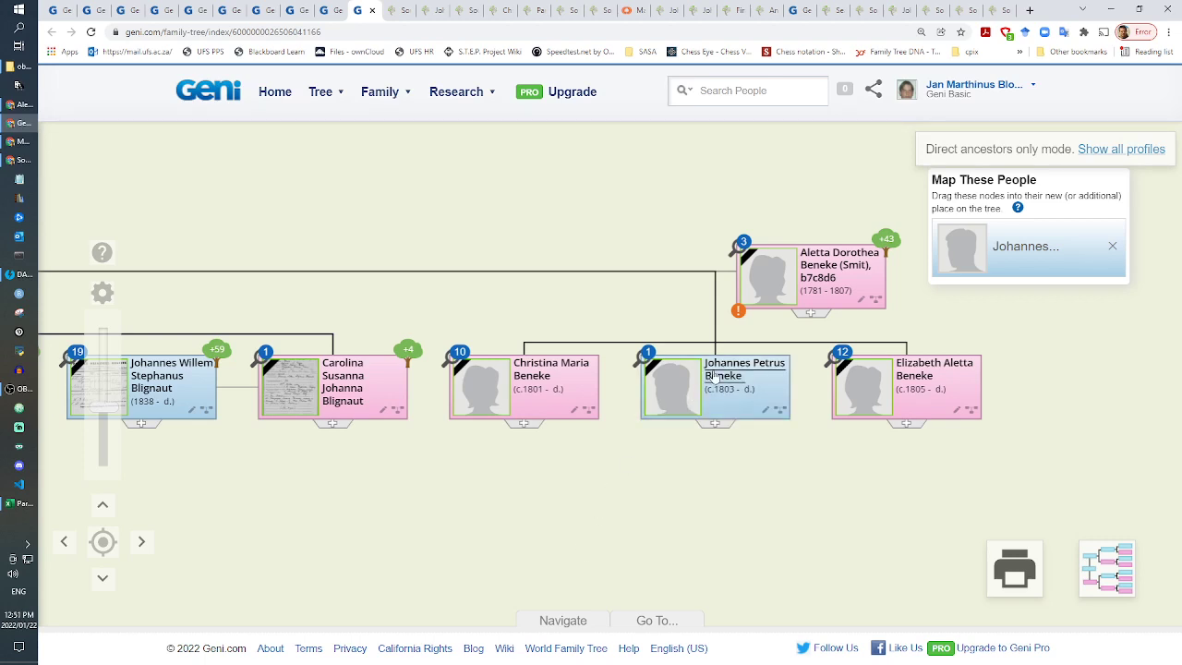
Step: Examine the estate distribution document O_12402 (7).jpg among the grandfather's Geni sources for the widow and the listed children
{"action": "left_click", "coordinate": [318, 9]}
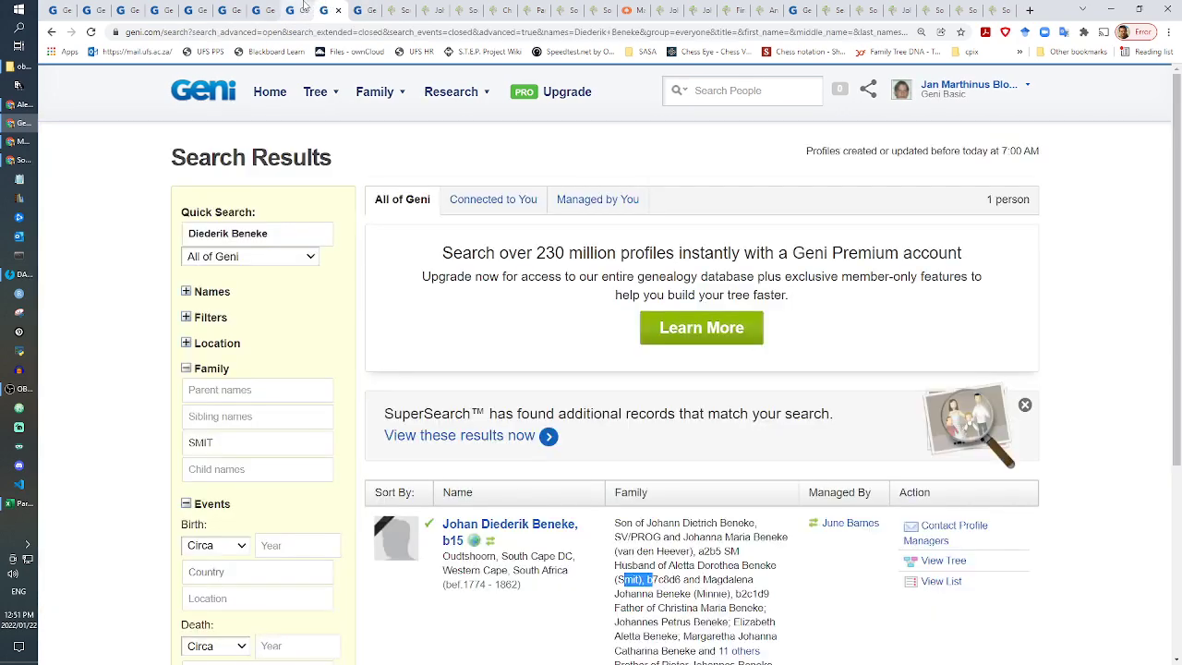
{"action": "left_click", "coordinate": [294, 8]}
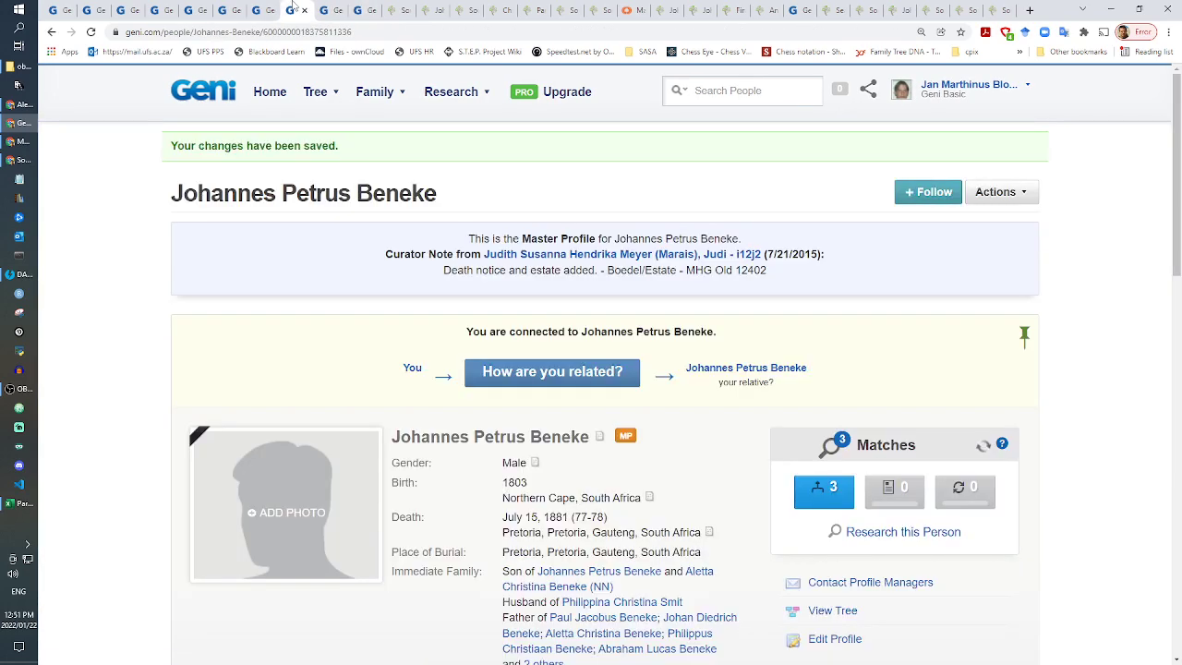
{"action": "scroll", "coordinate": [378, 326], "scroll_direction": "down", "scroll_amount": 3}
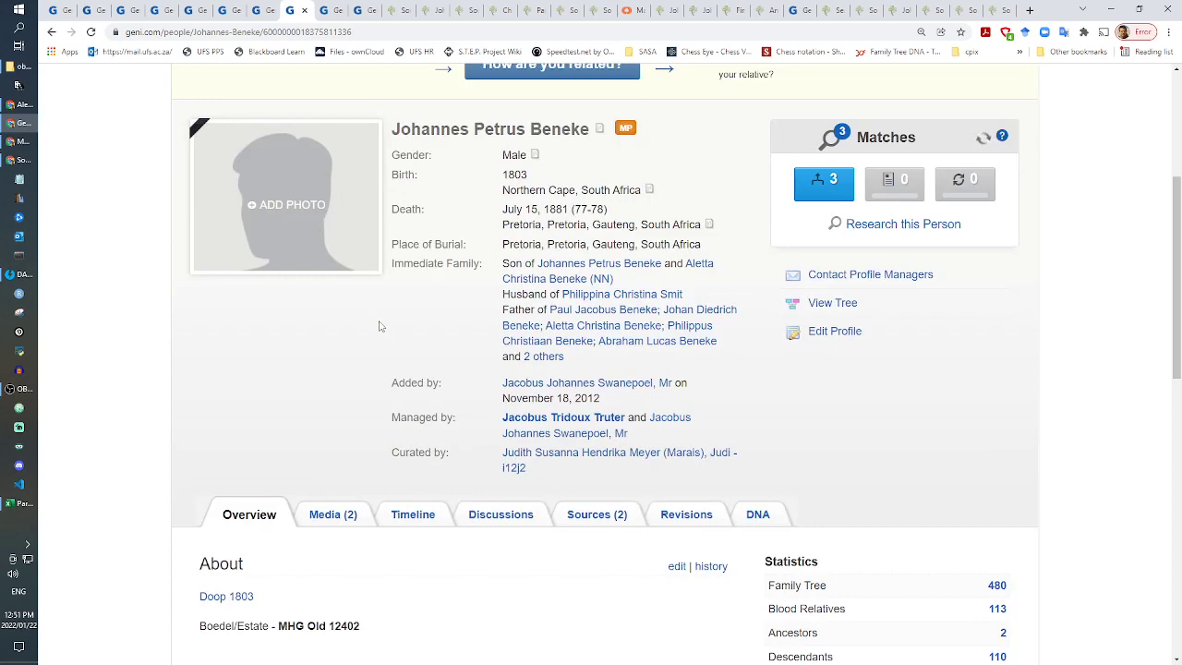
{"action": "left_click", "coordinate": [607, 518]}
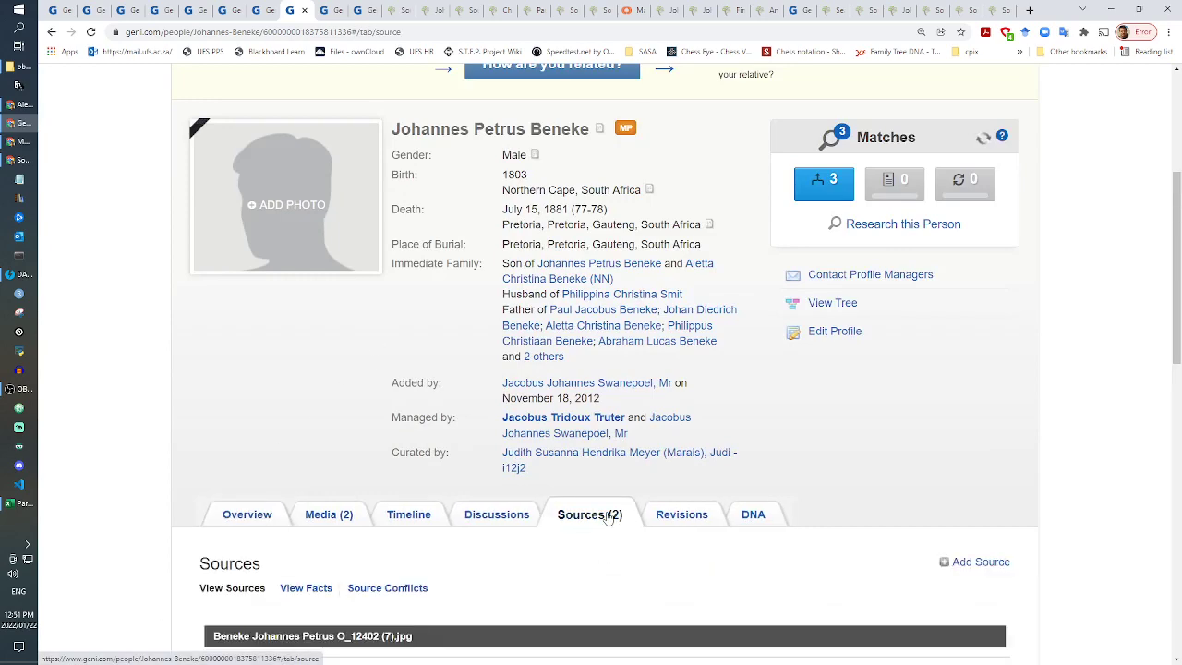
{"action": "scroll", "coordinate": [584, 506], "scroll_direction": "down", "scroll_amount": 3}
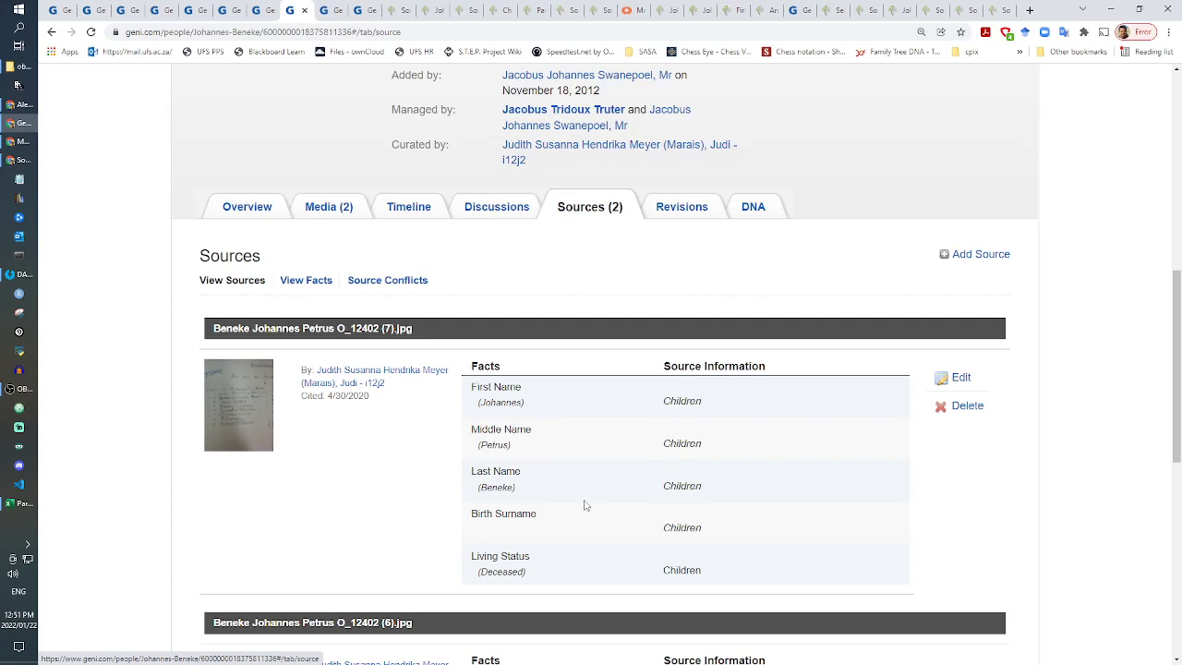
{"action": "left_click", "coordinate": [259, 407]}
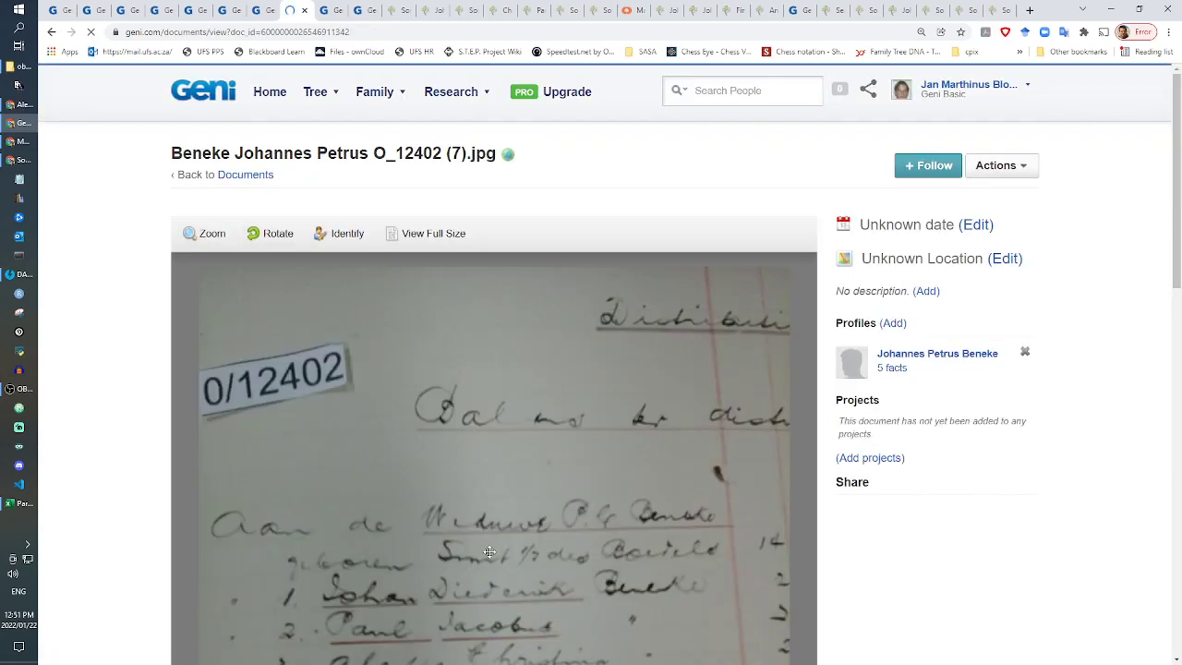
{"action": "left_click_drag", "start_coordinate": [489, 553], "coordinate": [471, 386]}
{"action": "left_click_drag", "start_coordinate": [561, 479], "coordinate": [577, 382]}
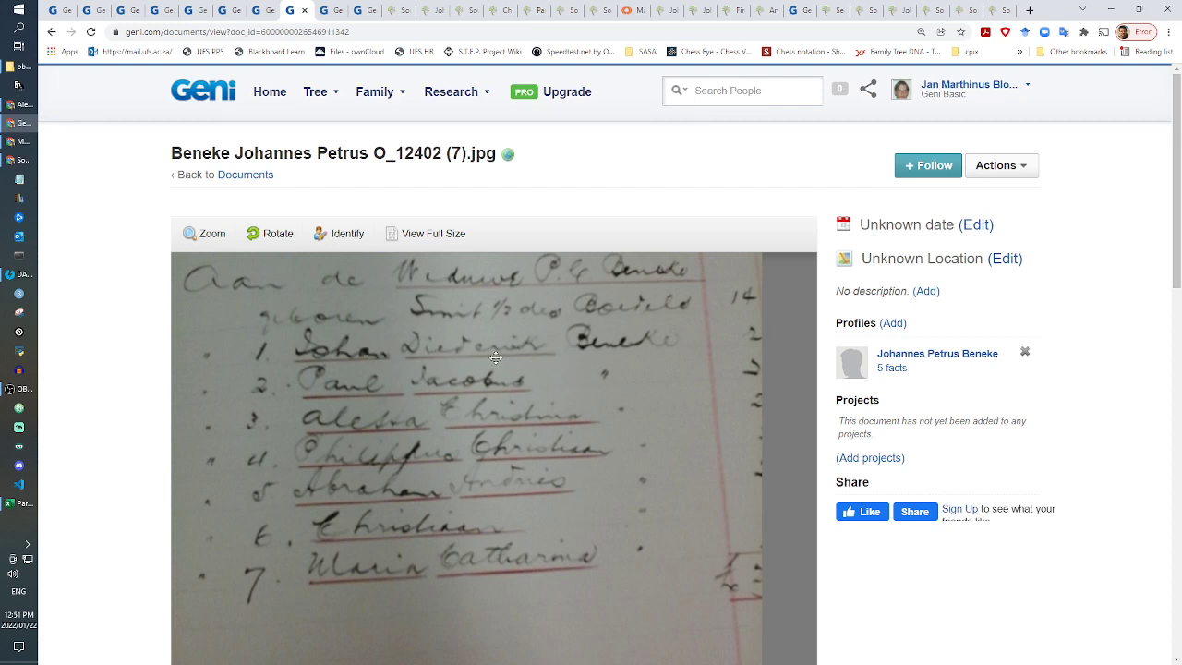
Step: Examine the death notice O_12402 (6).jpg among the grandfather's sources for his parents, age, spouse and children
{"action": "left_click", "coordinate": [52, 31]}
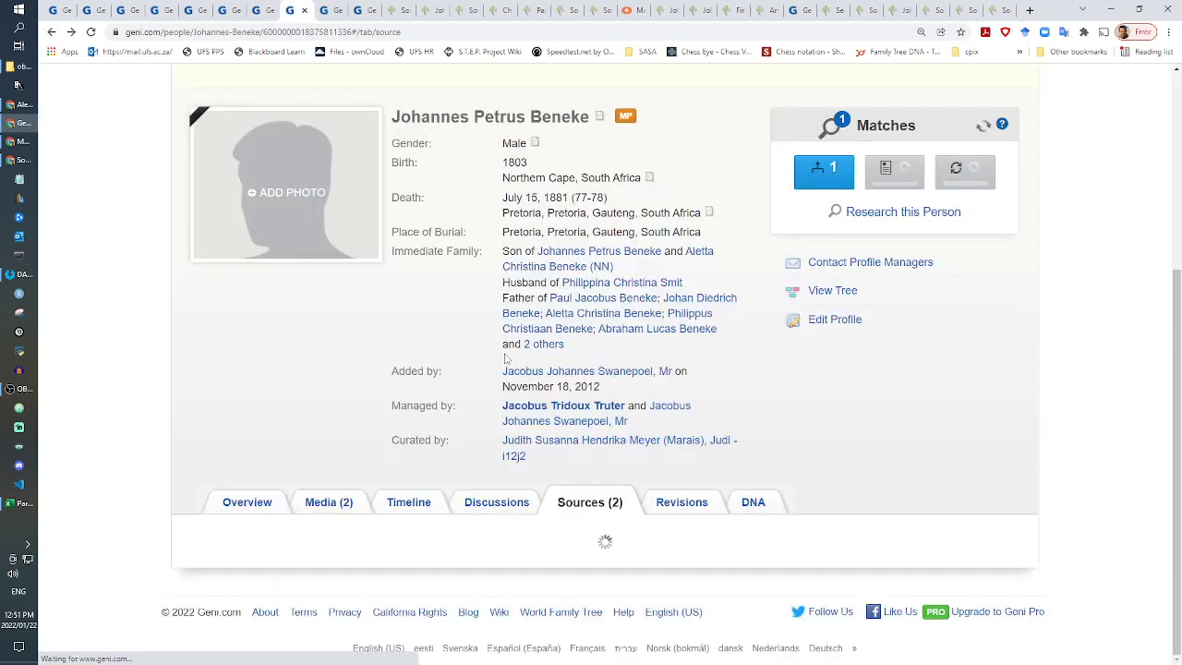
{"action": "scroll", "coordinate": [514, 317], "scroll_direction": "down", "scroll_amount": 7}
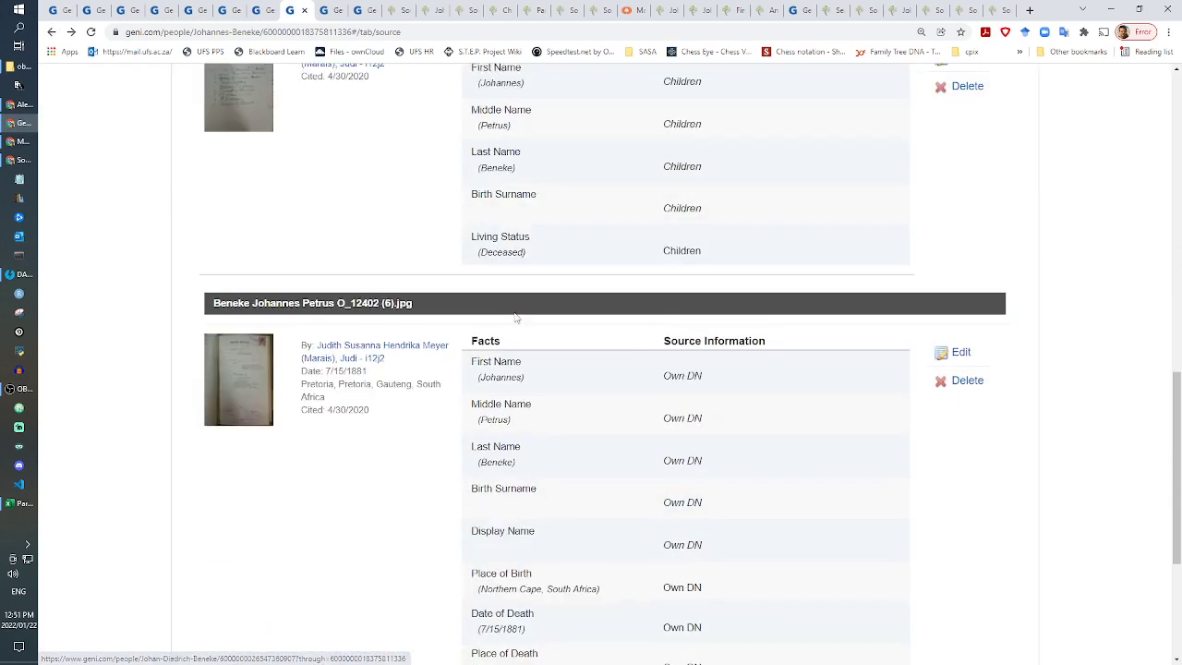
{"action": "left_click", "coordinate": [238, 386]}
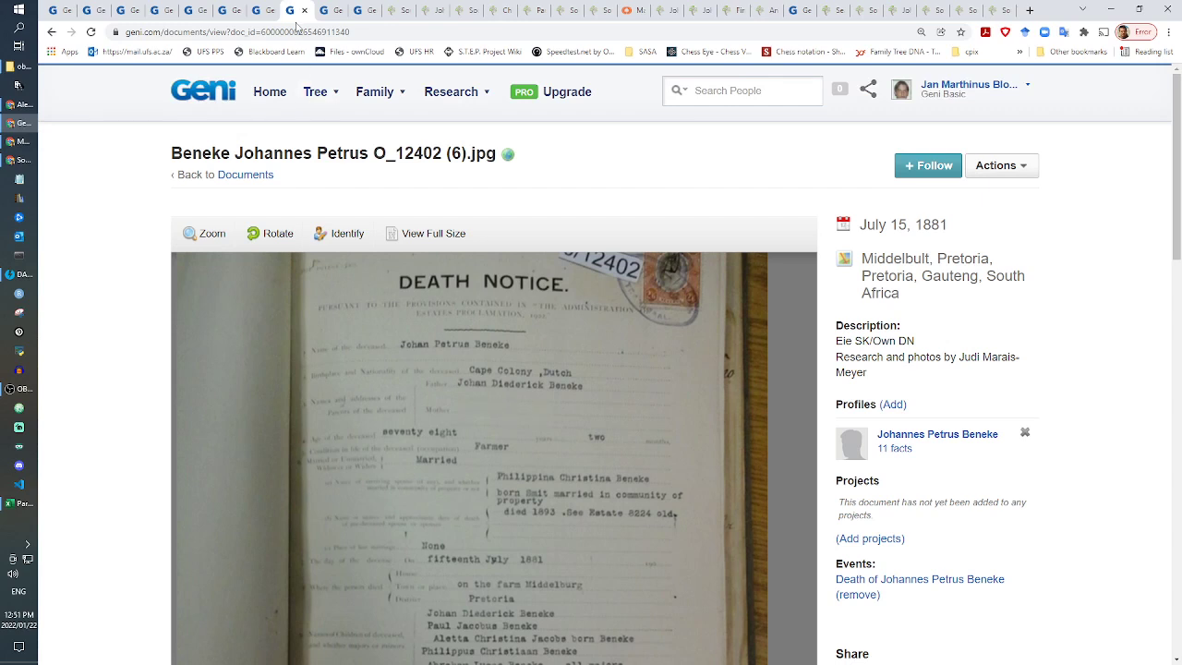
Step: Compare the grandfather's entry in the Geni tree with the candidate father's 1803 son and that son's mother and siblings
{"action": "left_click", "coordinate": [261, 11]}
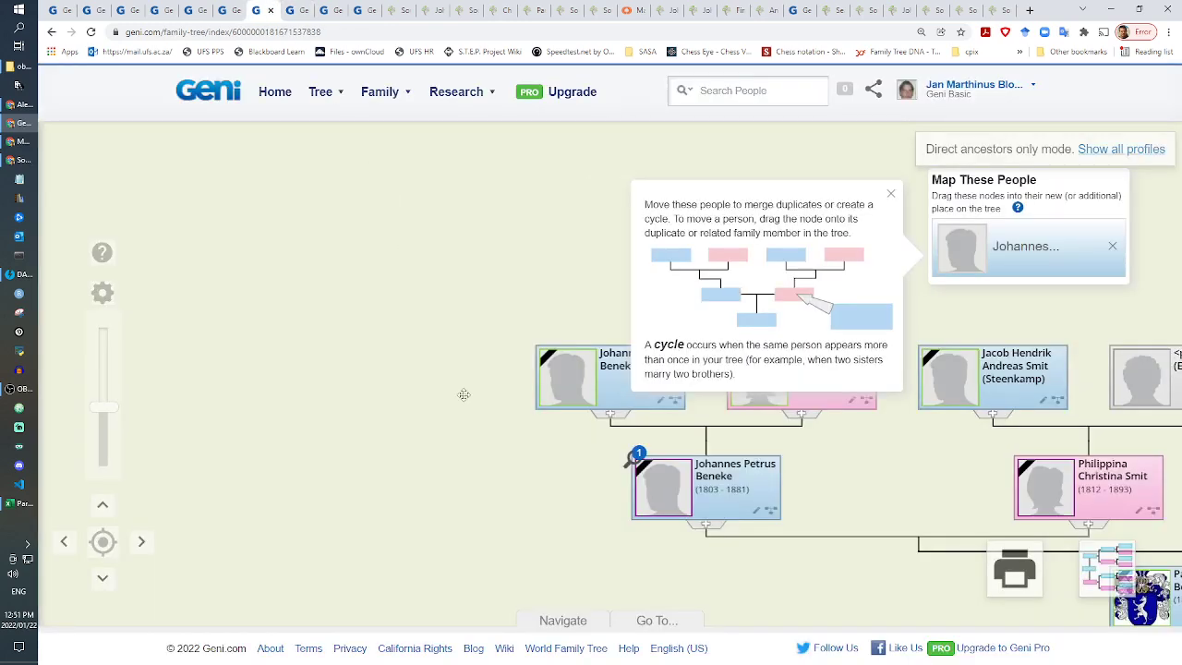
{"action": "left_click", "coordinate": [360, 10]}
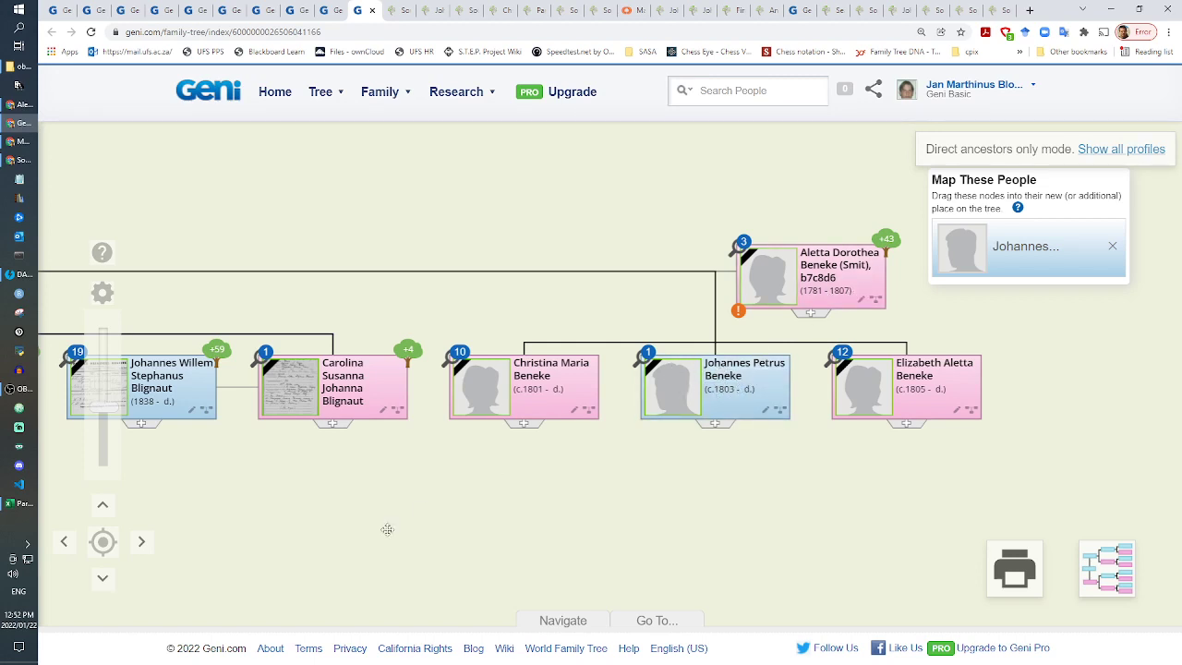
{"action": "left_click_drag", "start_coordinate": [388, 528], "coordinate": [838, 508]}
{"action": "left_click_drag", "start_coordinate": [345, 523], "coordinate": [675, 496]}
{"action": "left_click_drag", "start_coordinate": [349, 462], "coordinate": [396, 486]}
{"action": "left_click_drag", "start_coordinate": [813, 492], "coordinate": [366, 496]}
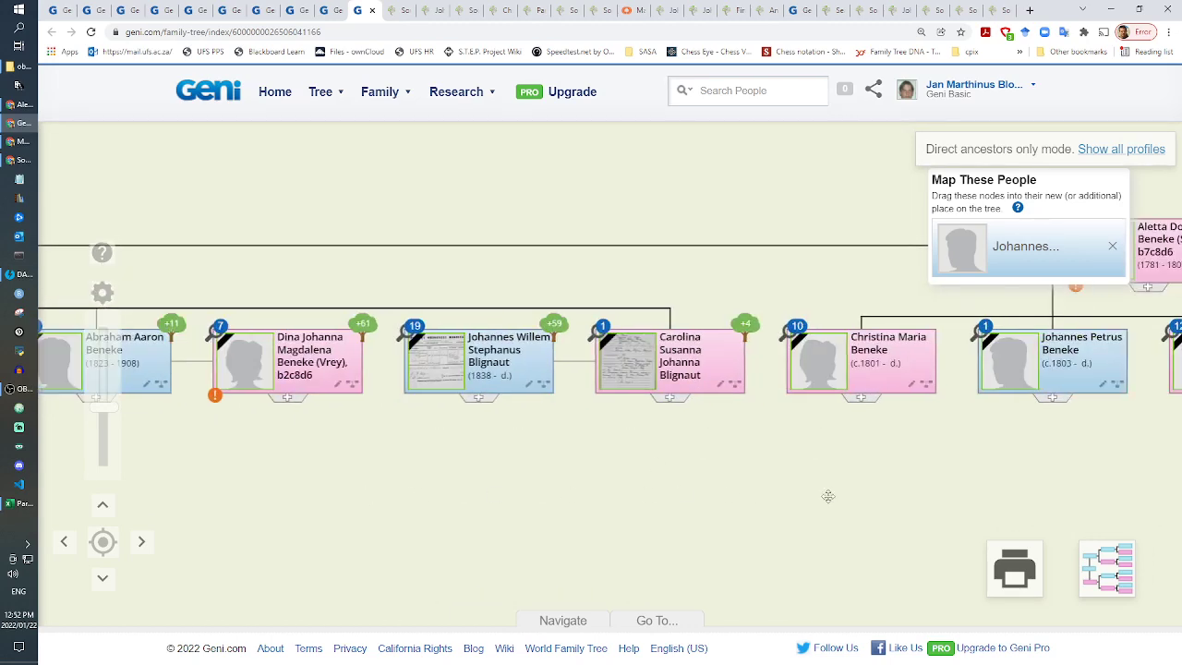
{"action": "left_click_drag", "start_coordinate": [829, 496], "coordinate": [556, 482]}
{"action": "left_click_drag", "start_coordinate": [465, 459], "coordinate": [882, 447]}
{"action": "left_click_drag", "start_coordinate": [784, 484], "coordinate": [243, 490]}
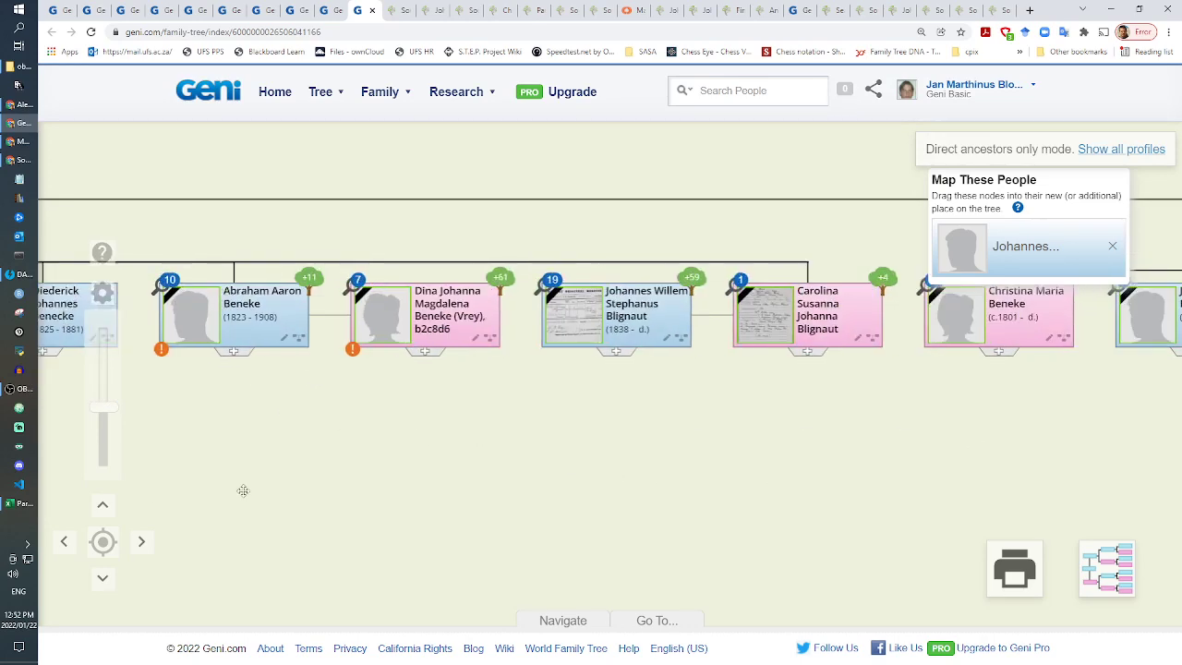
{"action": "left_click_drag", "start_coordinate": [760, 459], "coordinate": [554, 443]}
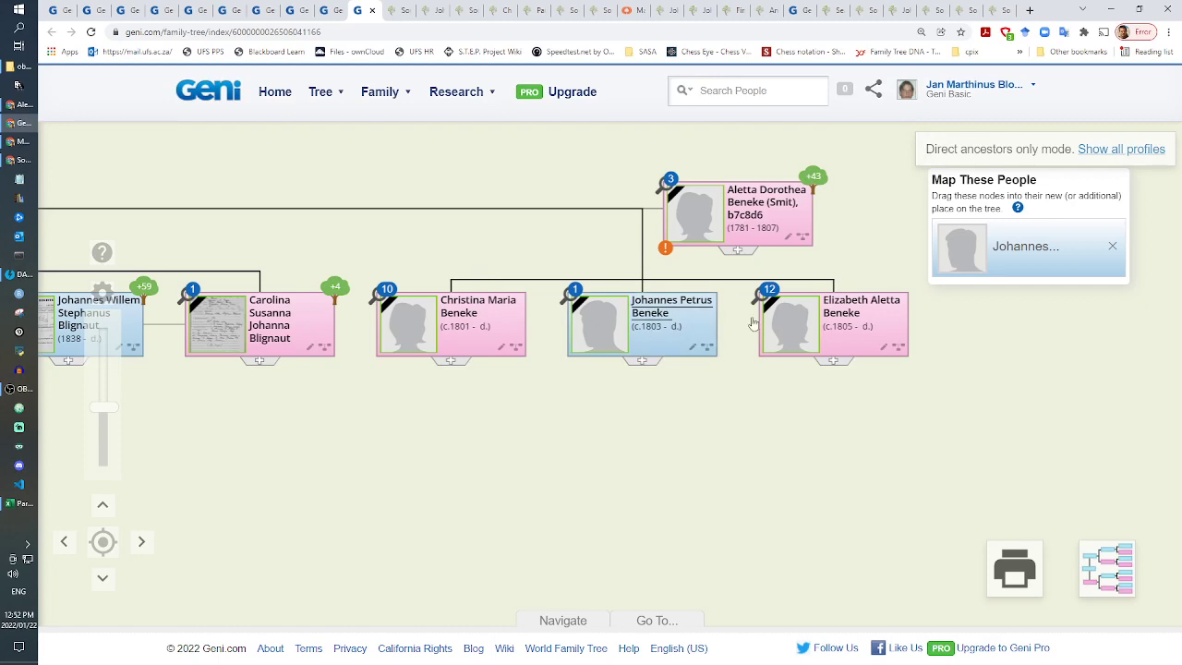
Step: Merge the profile marked for moving into the candidate father (b15, 1774–1862), declaring them the same person
{"action": "left_click_drag", "start_coordinate": [471, 487], "coordinate": [924, 480]}
{"action": "left_click_drag", "start_coordinate": [428, 477], "coordinate": [979, 443]}
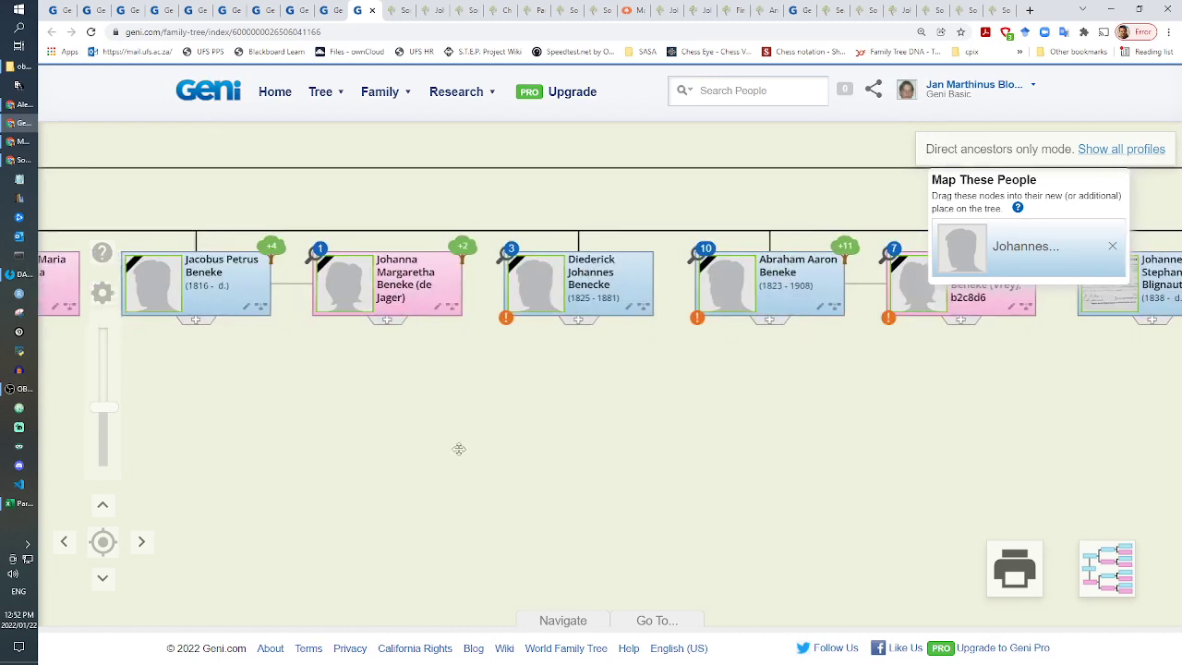
{"action": "left_click_drag", "start_coordinate": [459, 449], "coordinate": [1052, 434]}
{"action": "left_click_drag", "start_coordinate": [496, 435], "coordinate": [841, 424]}
{"action": "left_click_drag", "start_coordinate": [933, 258], "coordinate": [473, 159]}
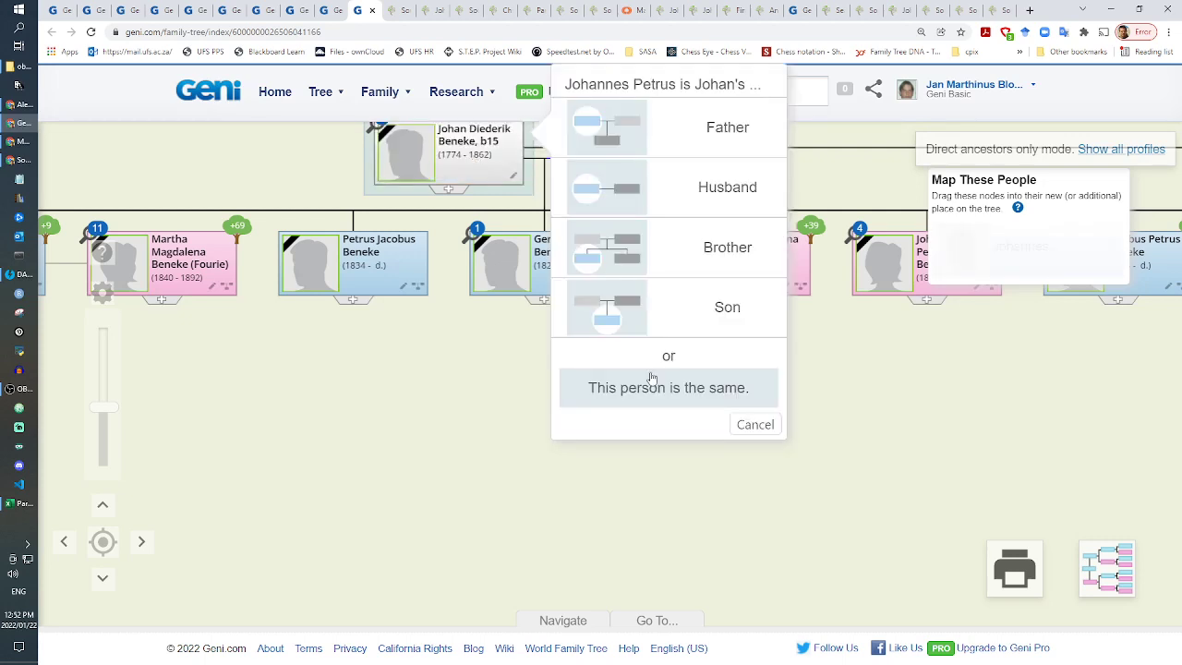
{"action": "left_click", "coordinate": [454, 150]}
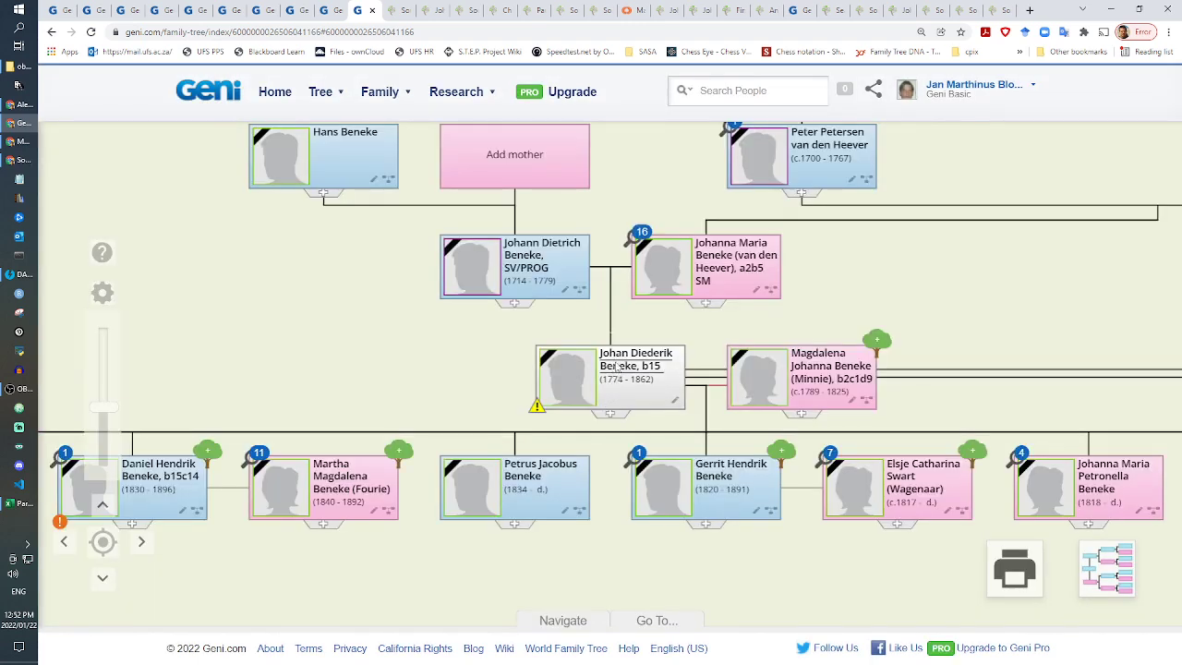
Step: Resolve the merged father's conflicting data by keeping the main profile's first name, middle name, last name and birth surname
{"action": "left_click", "coordinate": [614, 365]}
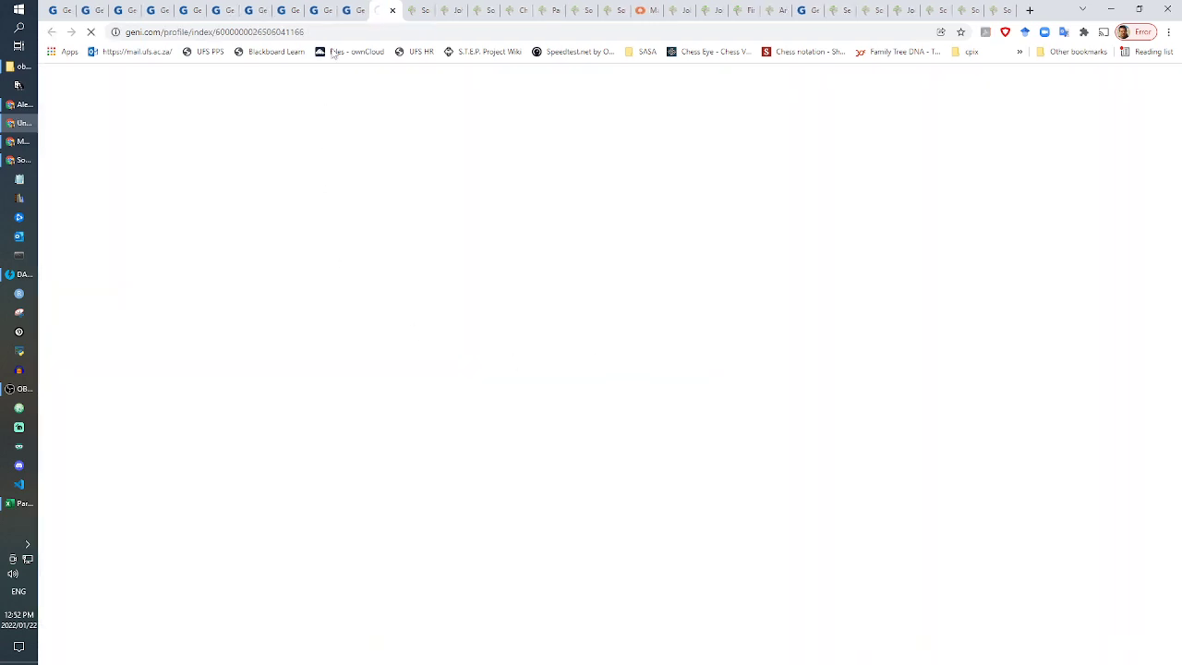
{"action": "left_click", "coordinate": [355, 10]}
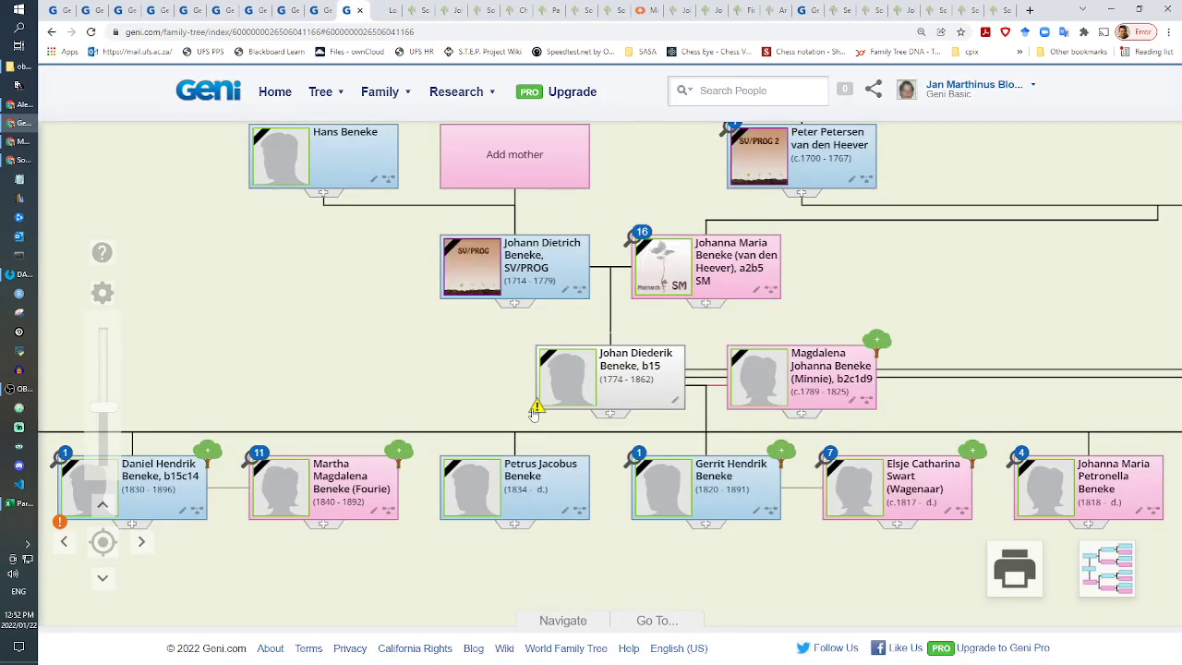
{"action": "mouse_move", "coordinate": [536, 407]}
{"action": "left_click", "coordinate": [392, 9]}
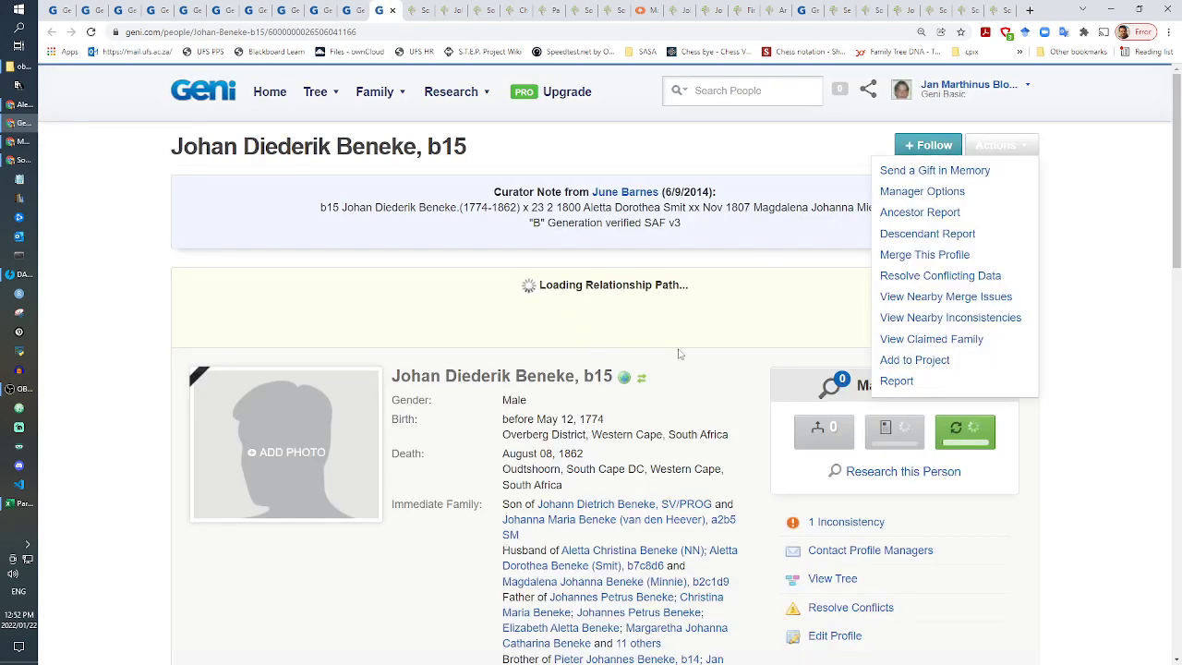
{"action": "left_click", "coordinate": [918, 277]}
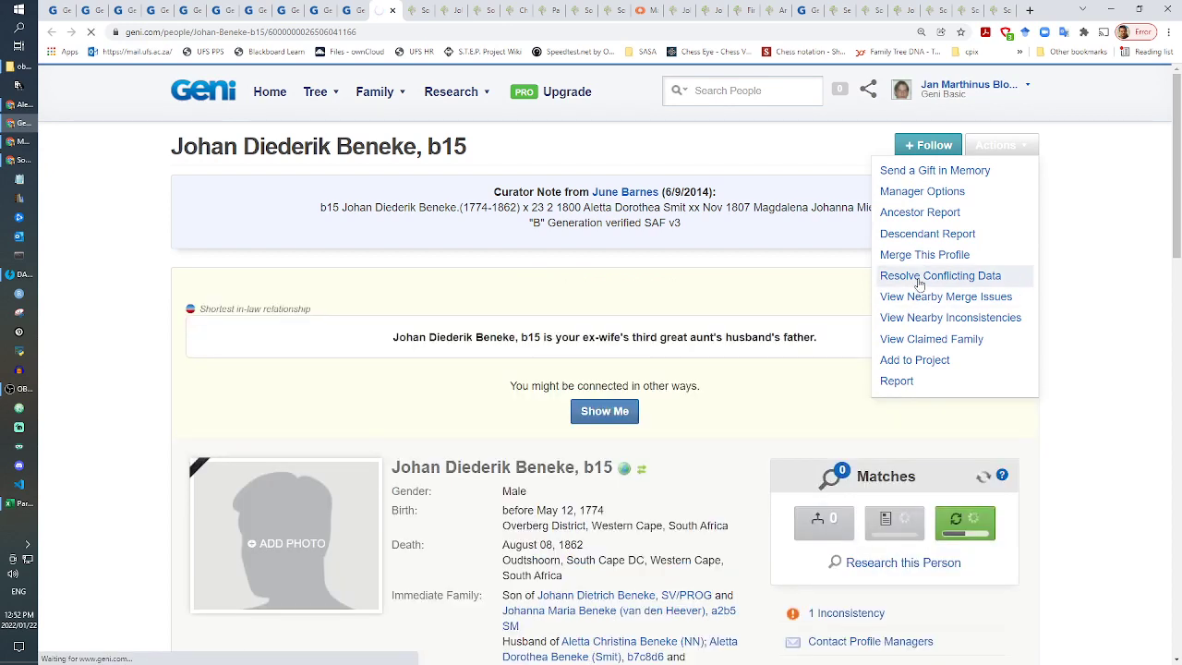
{"action": "left_click", "coordinate": [609, 367]}
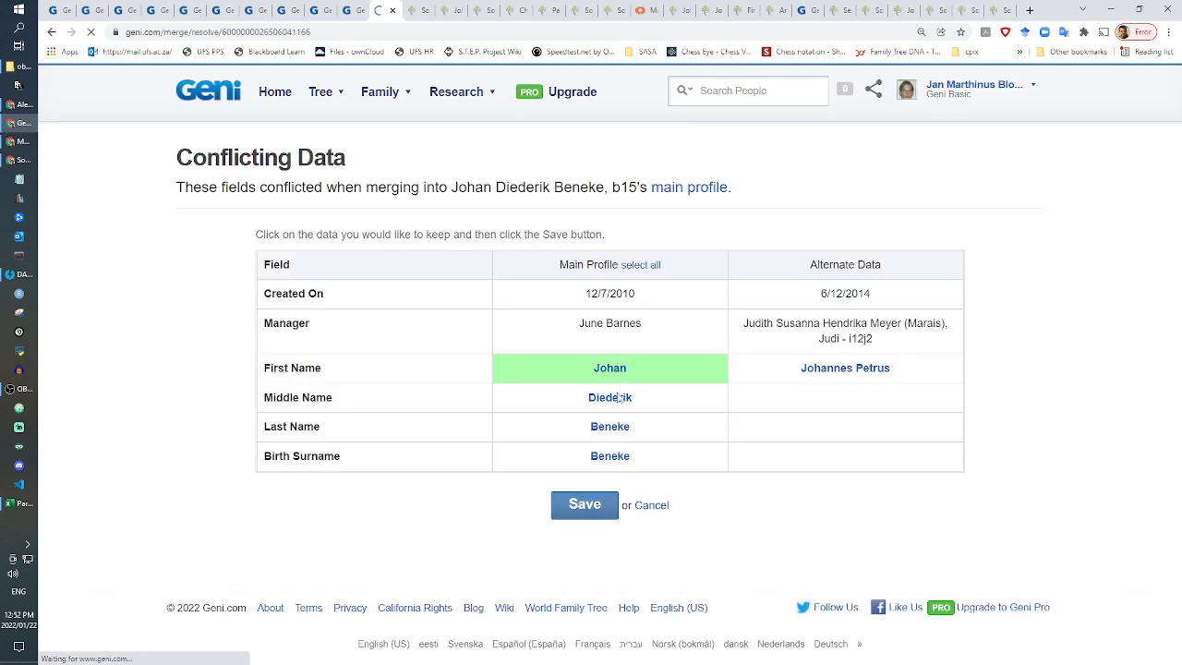
{"action": "left_click", "coordinate": [610, 397]}
{"action": "left_click", "coordinate": [610, 429]}
{"action": "left_click", "coordinate": [605, 455]}
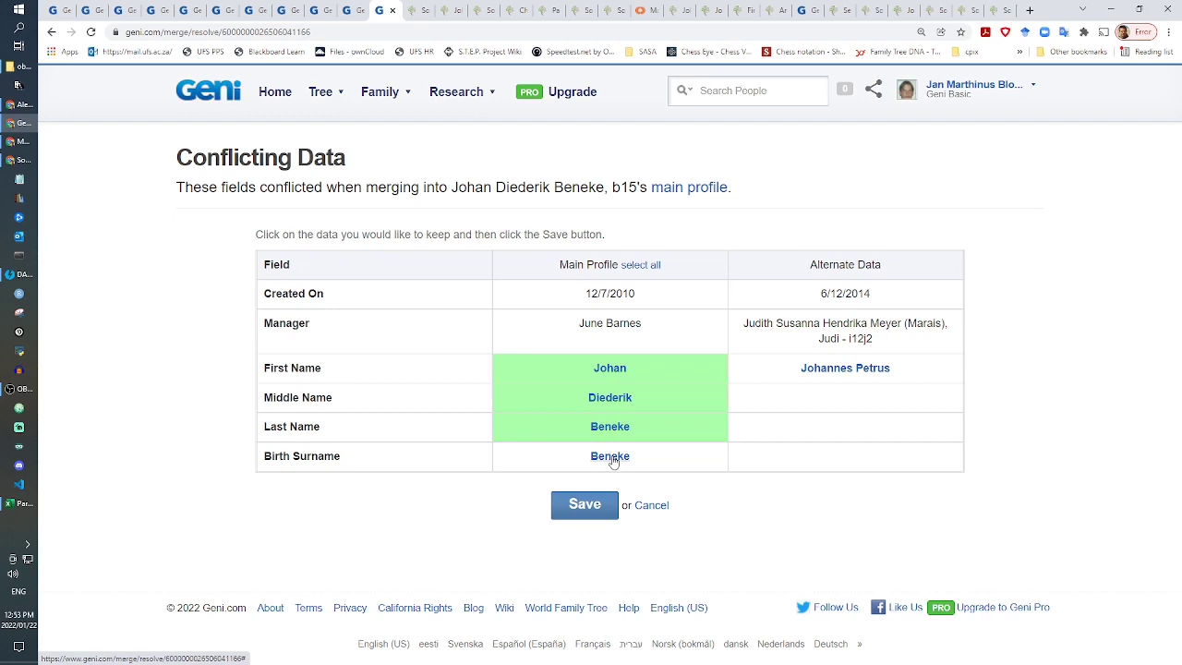
{"action": "left_click", "coordinate": [578, 503]}
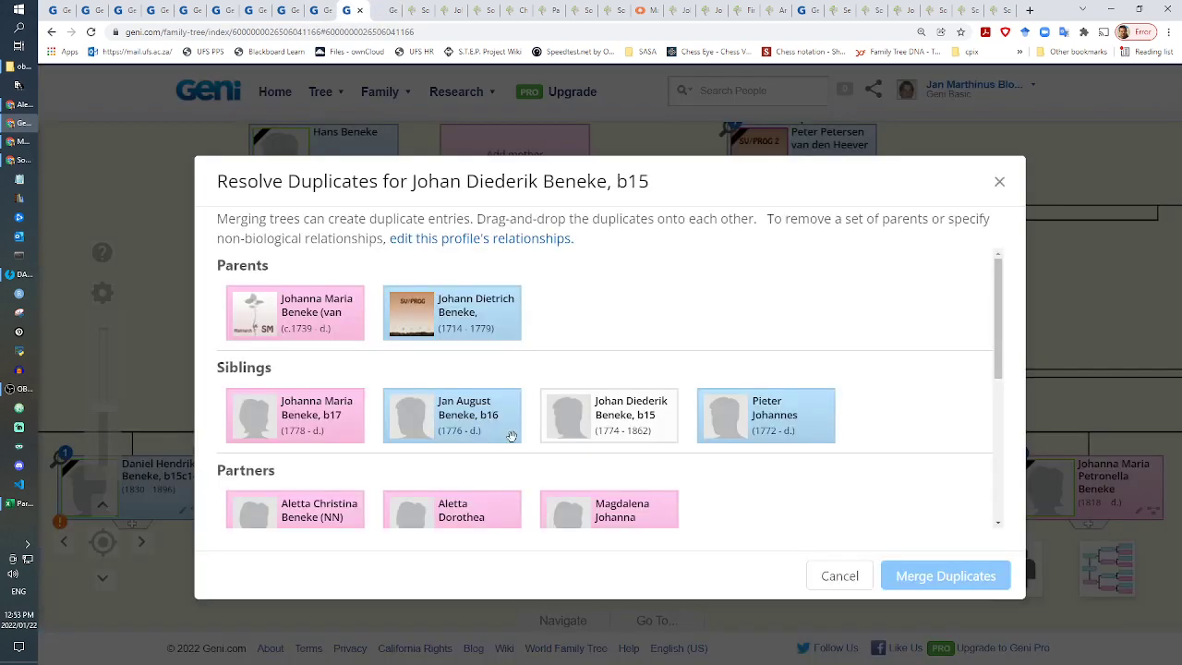
Step: Match the father's first wife (b7c8d6) with the NN wife and pair the two 1803 sons as duplicates, and start the merges
{"action": "left_click_drag", "start_coordinate": [467, 512], "coordinate": [305, 513]}
{"action": "scroll", "coordinate": [790, 465], "scroll_direction": "down", "scroll_amount": 2}
{"action": "scroll", "coordinate": [789, 464], "scroll_direction": "down", "scroll_amount": 2}
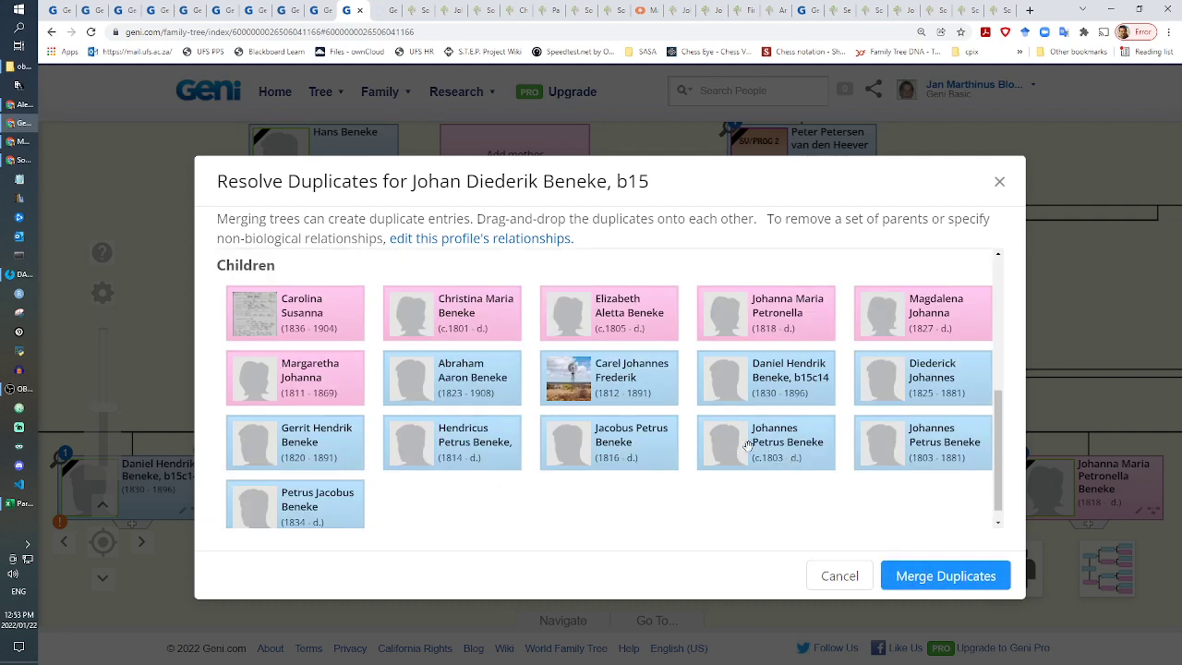
{"action": "left_click_drag", "start_coordinate": [917, 437], "coordinate": [800, 447]}
{"action": "left_click", "coordinate": [974, 574]}
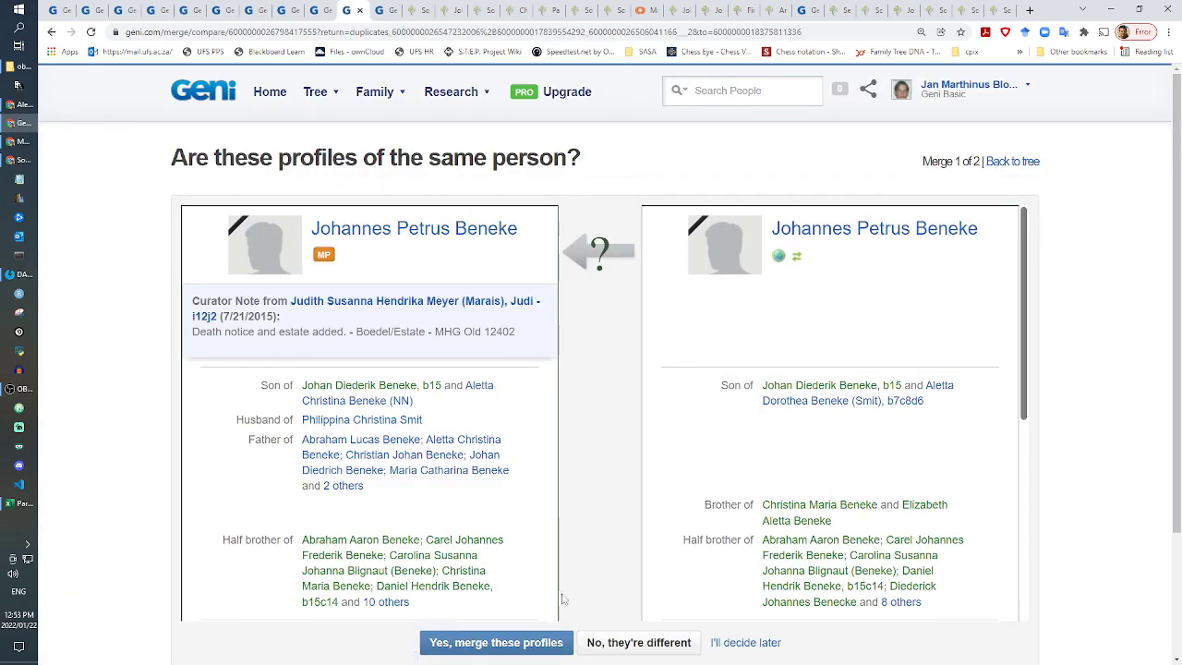
Step: Confirm merging the two sons and the two wives, opening the son's conflicting data and the wife's profile separately
{"action": "left_click", "coordinate": [514, 642]}
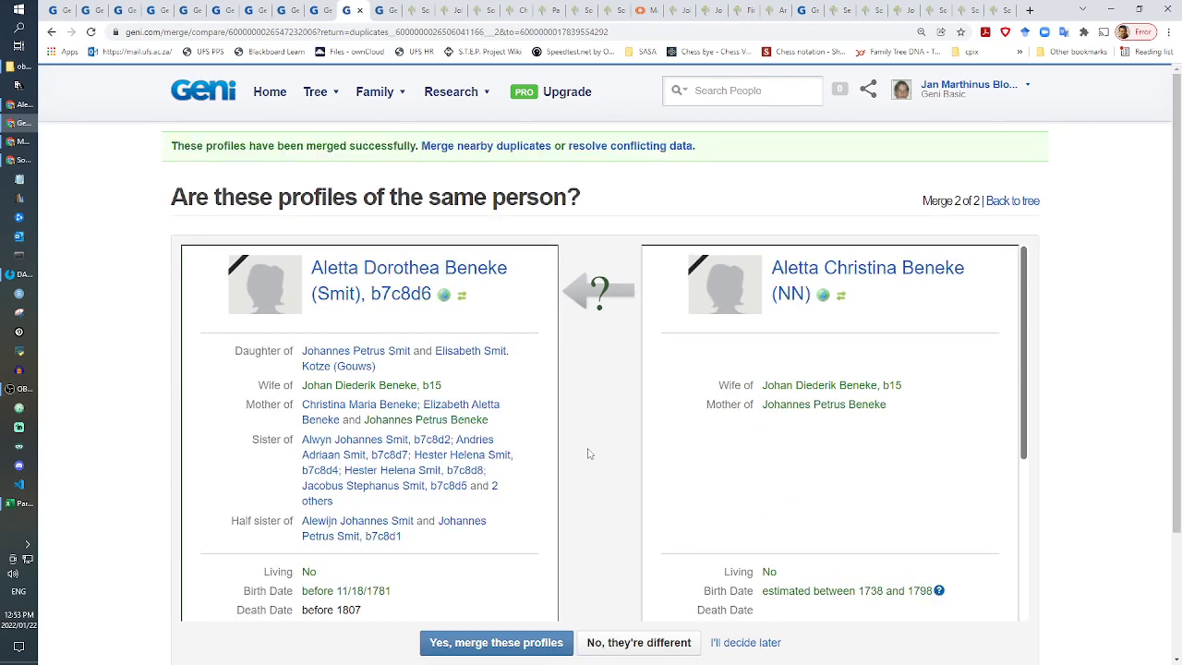
{"action": "right_click", "coordinate": [651, 154]}
{"action": "left_click", "coordinate": [687, 157]}
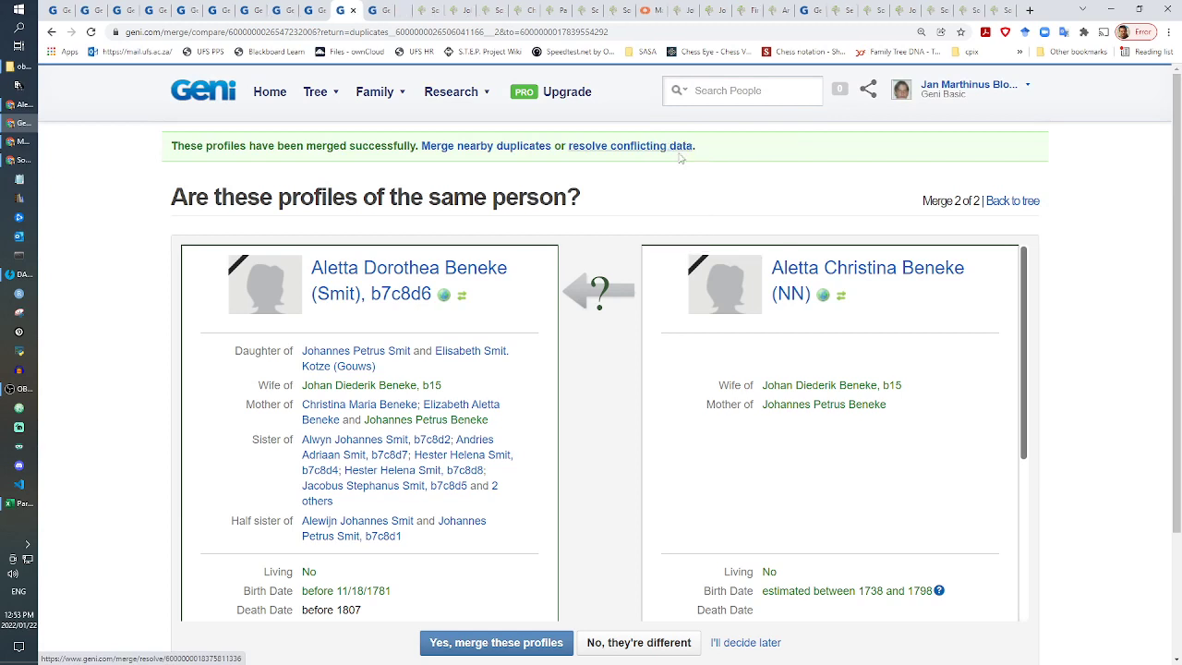
{"action": "left_click", "coordinate": [519, 643]}
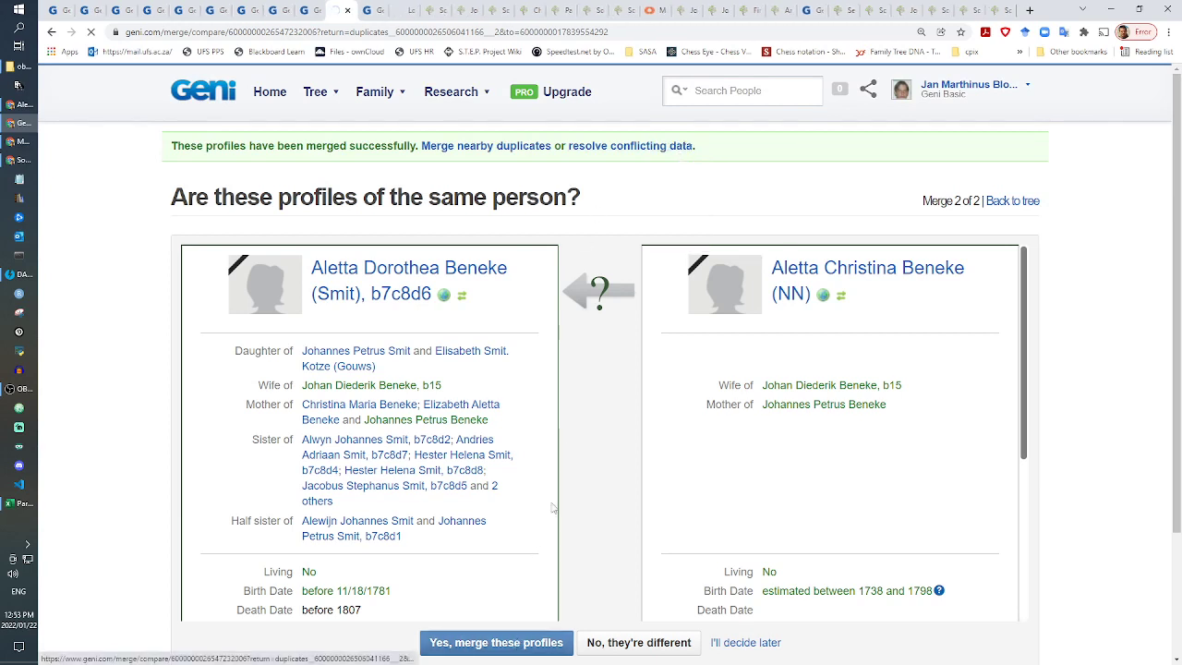
{"action": "right_click", "coordinate": [434, 275]}
{"action": "left_click", "coordinate": [480, 287]}
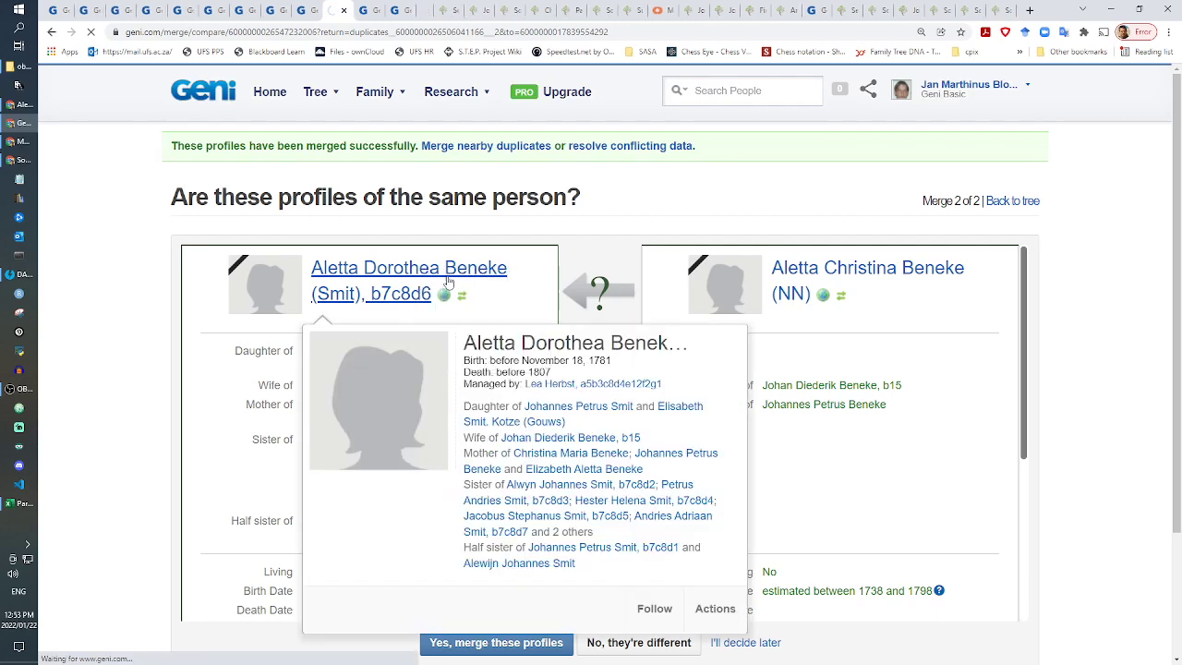
Step: Resolve the merged grandfather's conflicting data by keeping the main profile's names, birth surname and birth date 1803
{"action": "left_click", "coordinate": [392, 10]}
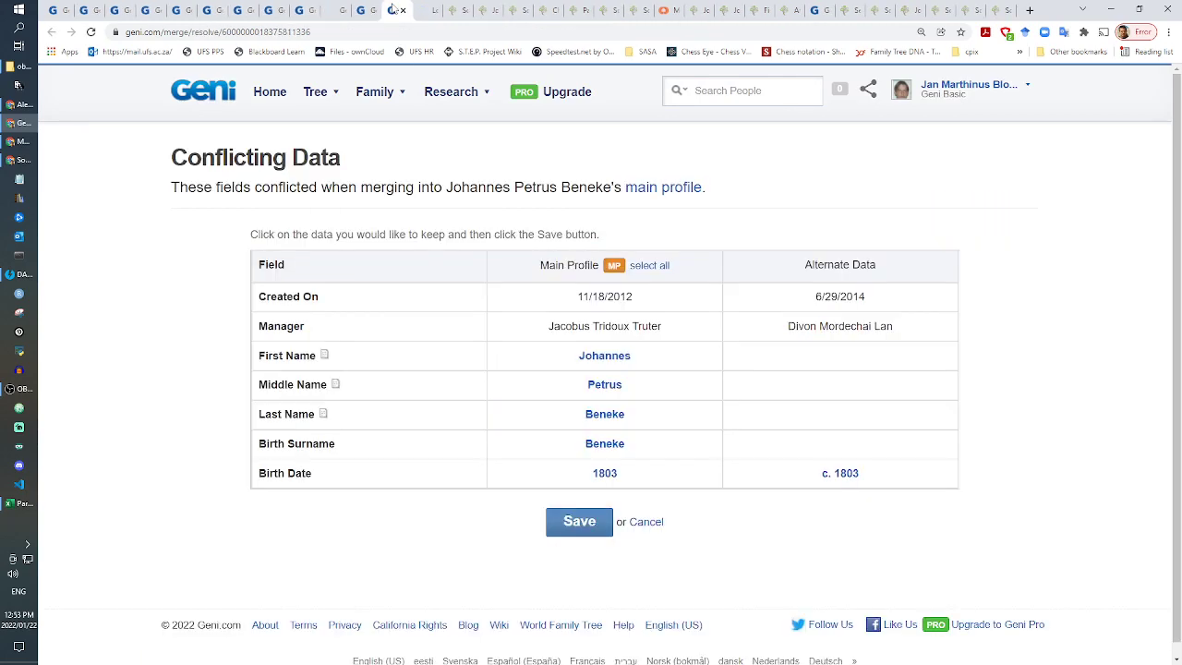
{"action": "left_click", "coordinate": [610, 356]}
{"action": "left_click", "coordinate": [608, 386]}
{"action": "left_click", "coordinate": [610, 415]}
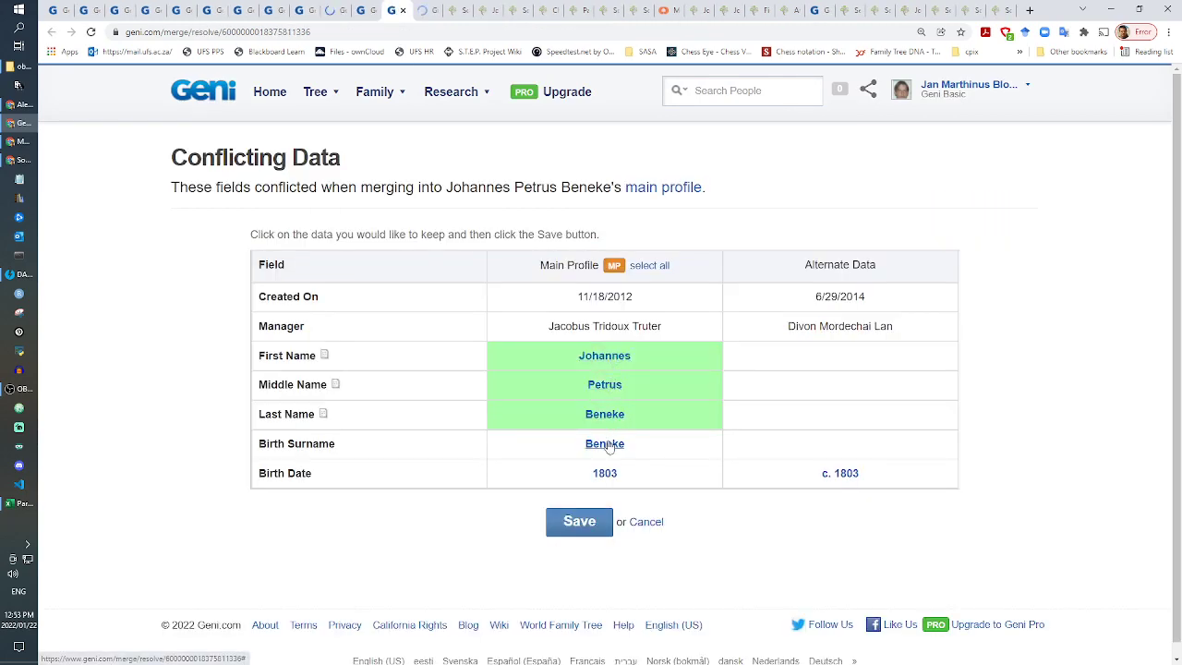
{"action": "left_click", "coordinate": [607, 444]}
{"action": "left_click", "coordinate": [606, 473]}
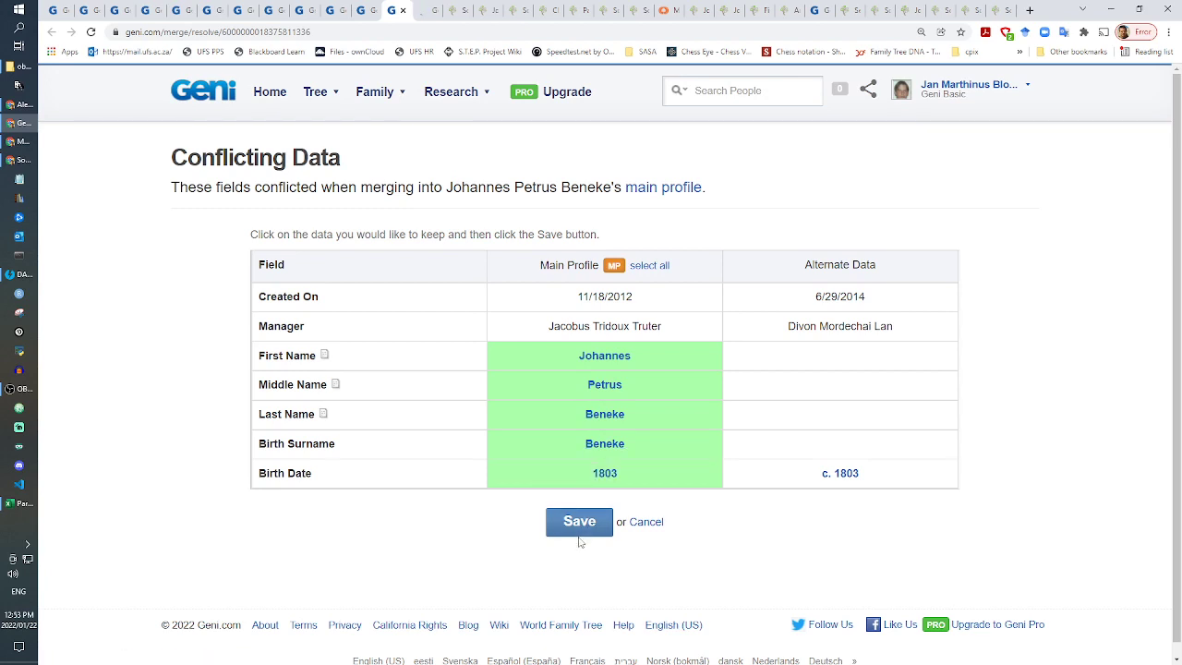
{"action": "left_click", "coordinate": [582, 525]}
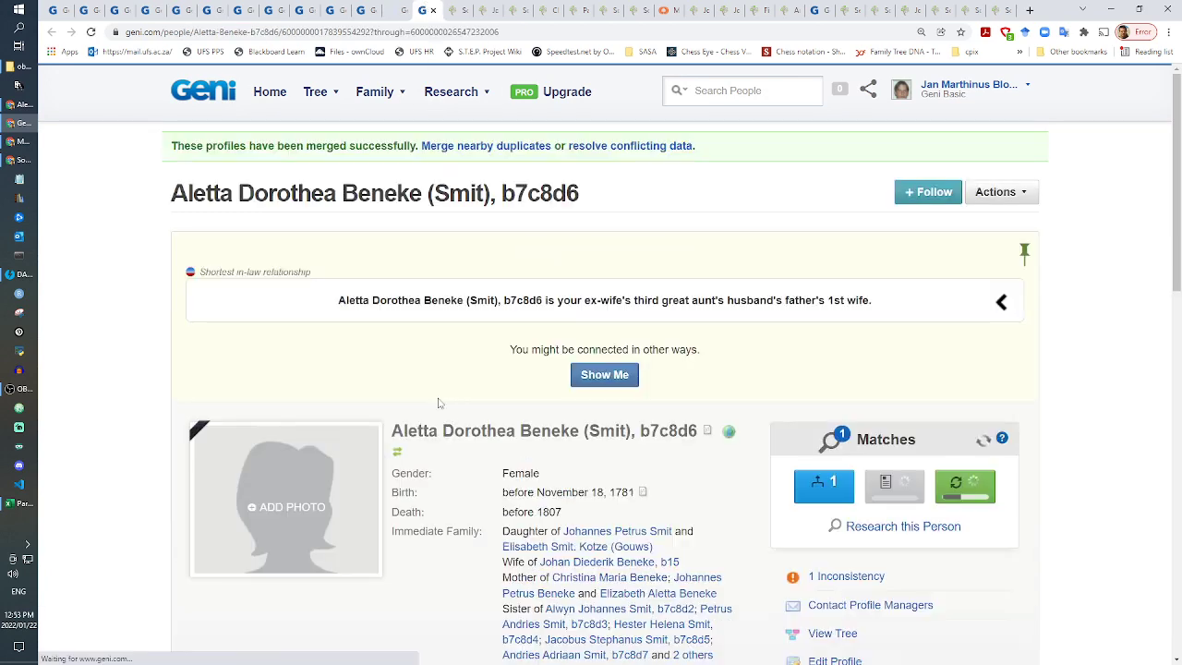
Step: Resolve the merged mother's (b7c8d6) conflicting data by keeping the main profile's first, middle and last names and birth surname Smit
{"action": "left_click", "coordinate": [1002, 191]}
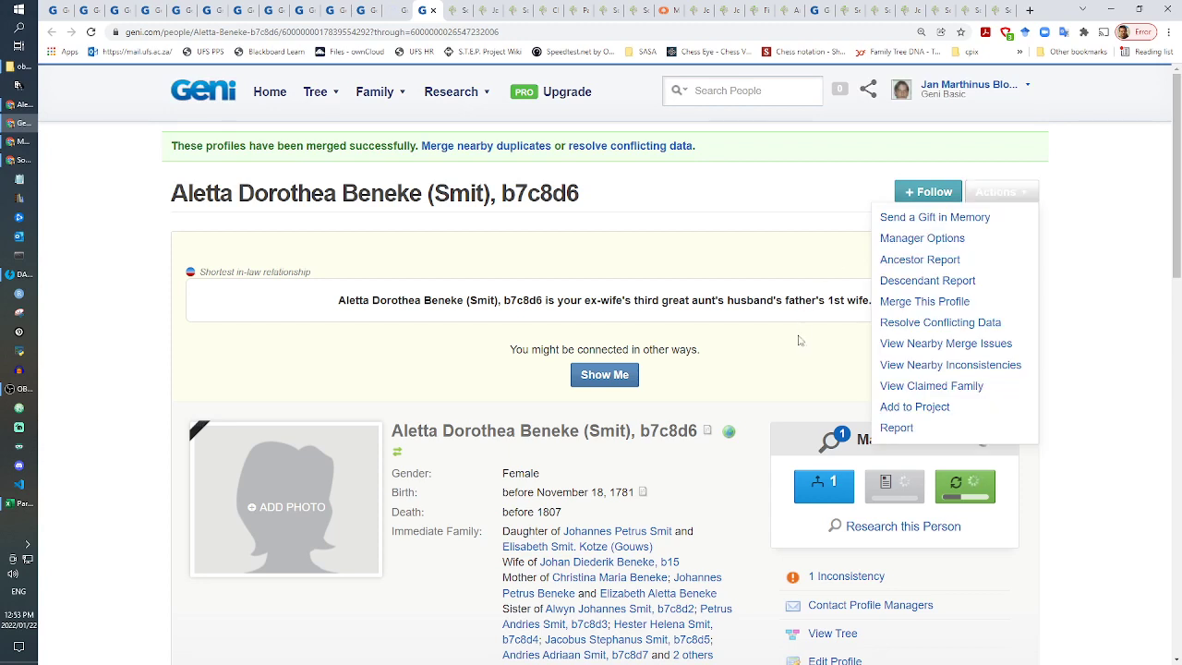
{"action": "left_click", "coordinate": [920, 320]}
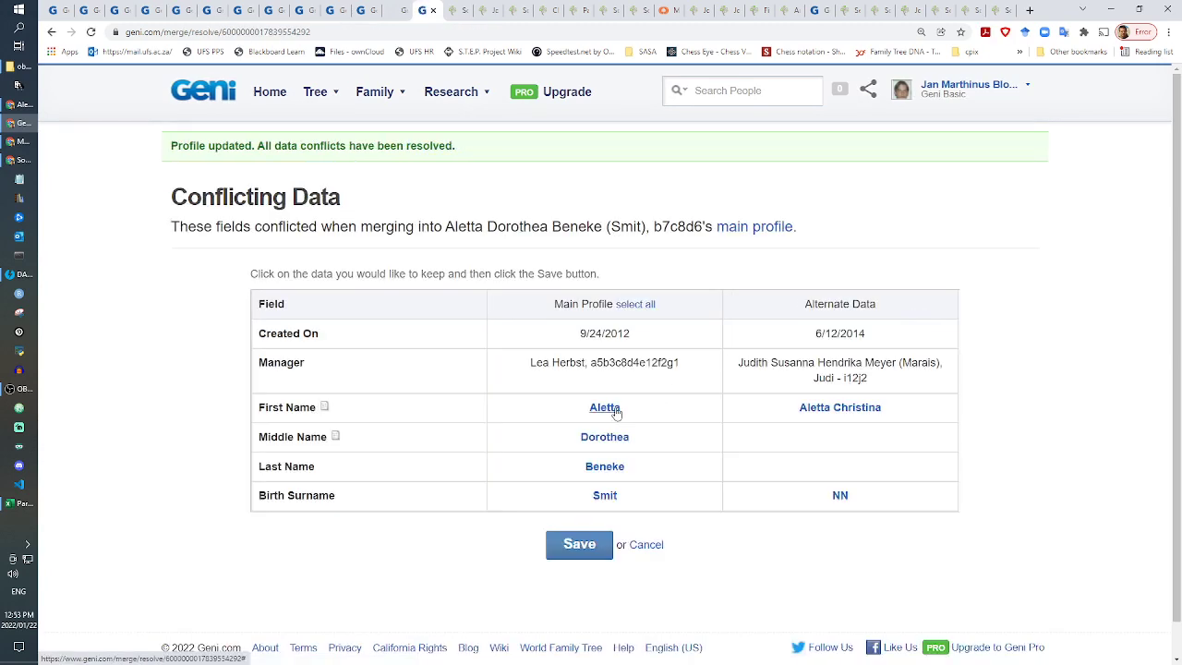
{"action": "left_click", "coordinate": [606, 408]}
{"action": "left_click", "coordinate": [604, 438]}
{"action": "left_click", "coordinate": [604, 467]}
{"action": "left_click", "coordinate": [607, 497]}
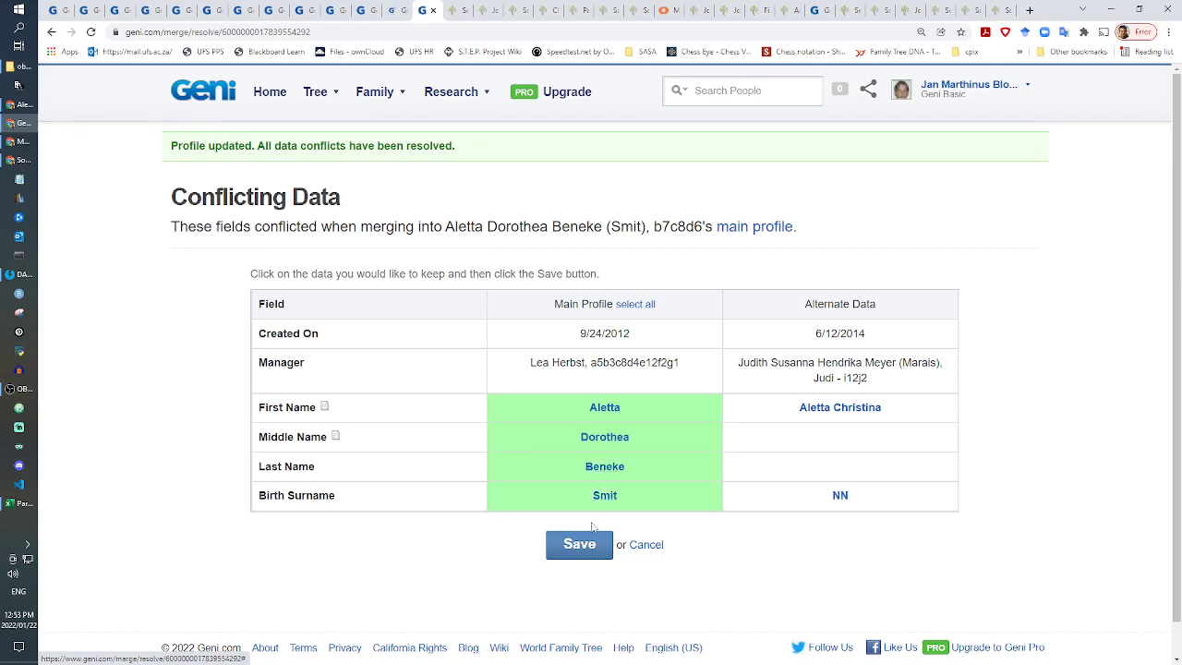
{"action": "left_click", "coordinate": [584, 545]}
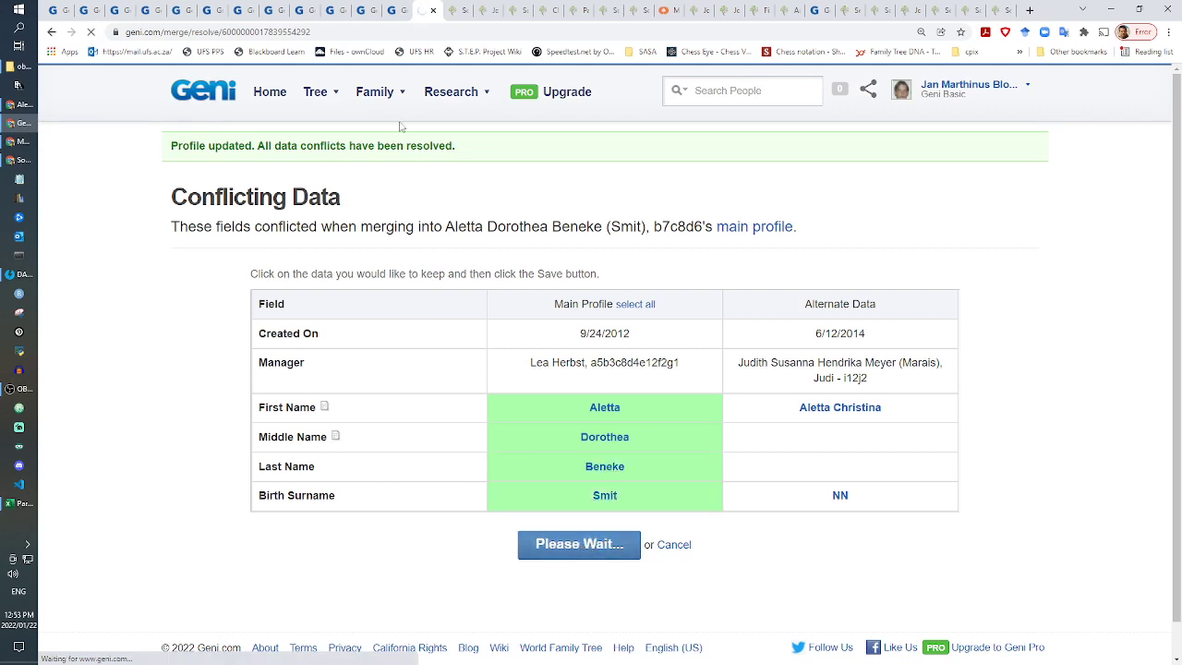
Step: Recentre the family tree on the merged grandfather and close the resolved father, son and mother profile pages
{"action": "left_click", "coordinate": [331, 8]}
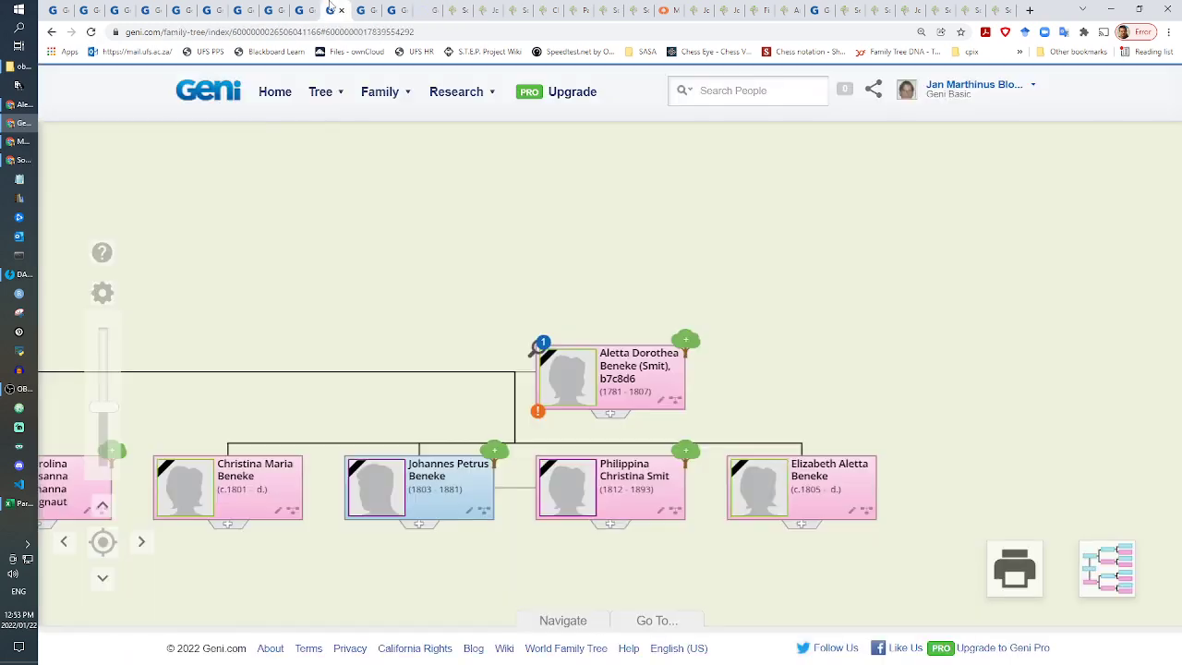
{"action": "left_click", "coordinate": [487, 515]}
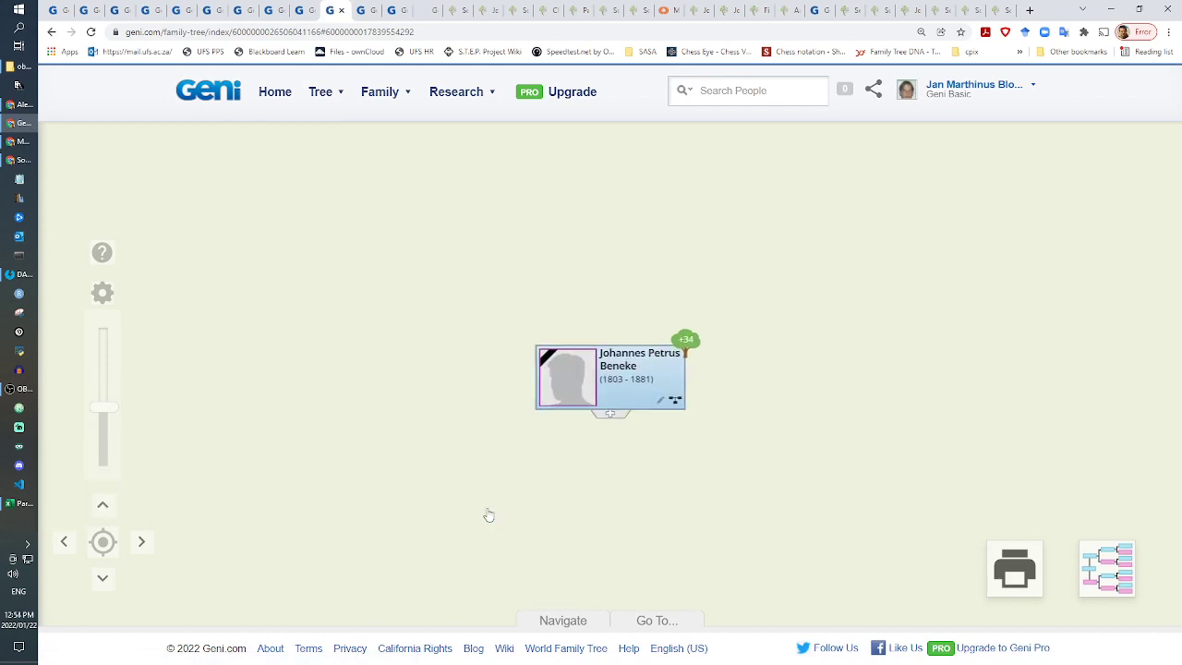
{"action": "left_click", "coordinate": [360, 9]}
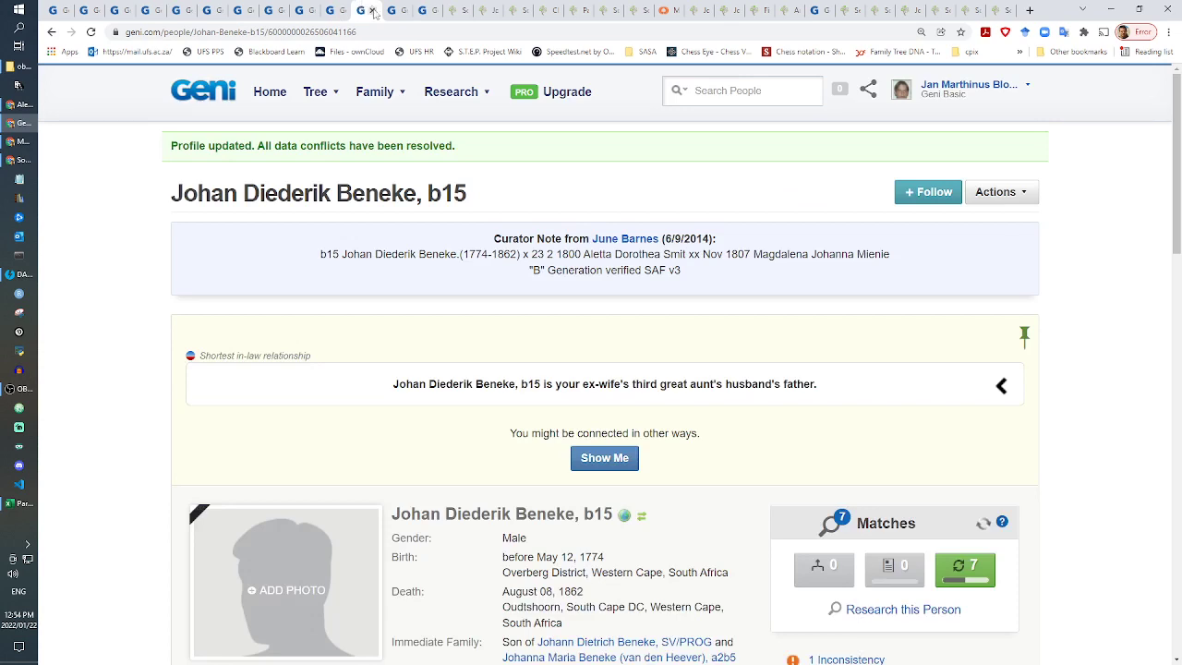
{"action": "left_click", "coordinate": [373, 10]}
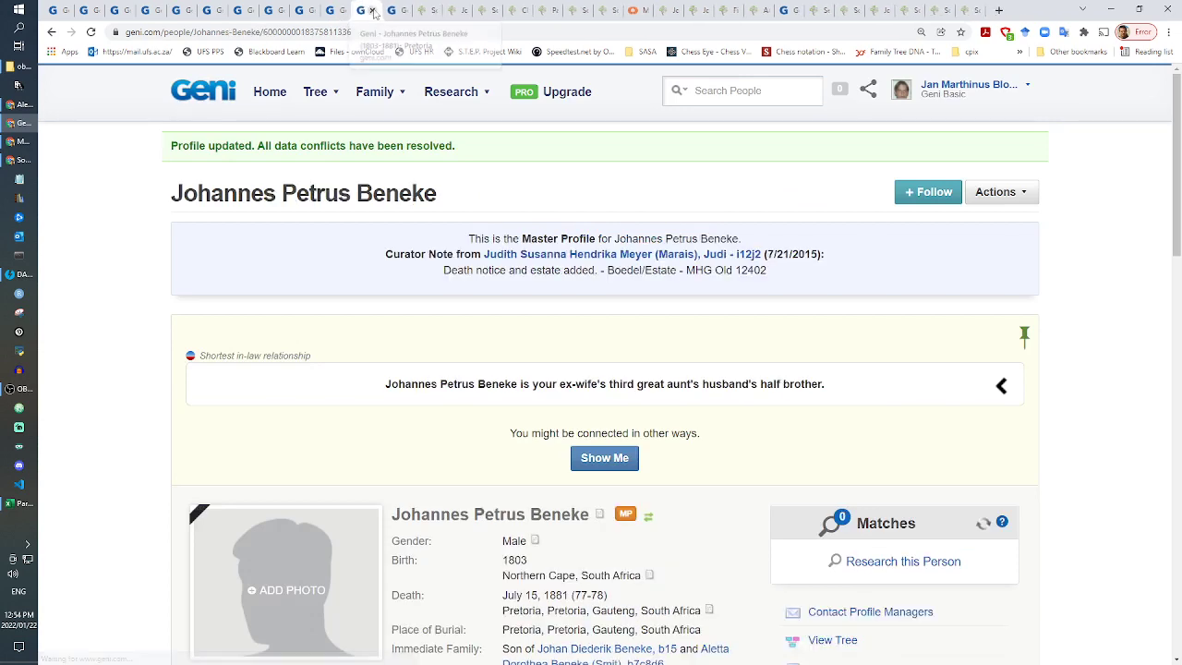
{"action": "left_click", "coordinate": [373, 10]}
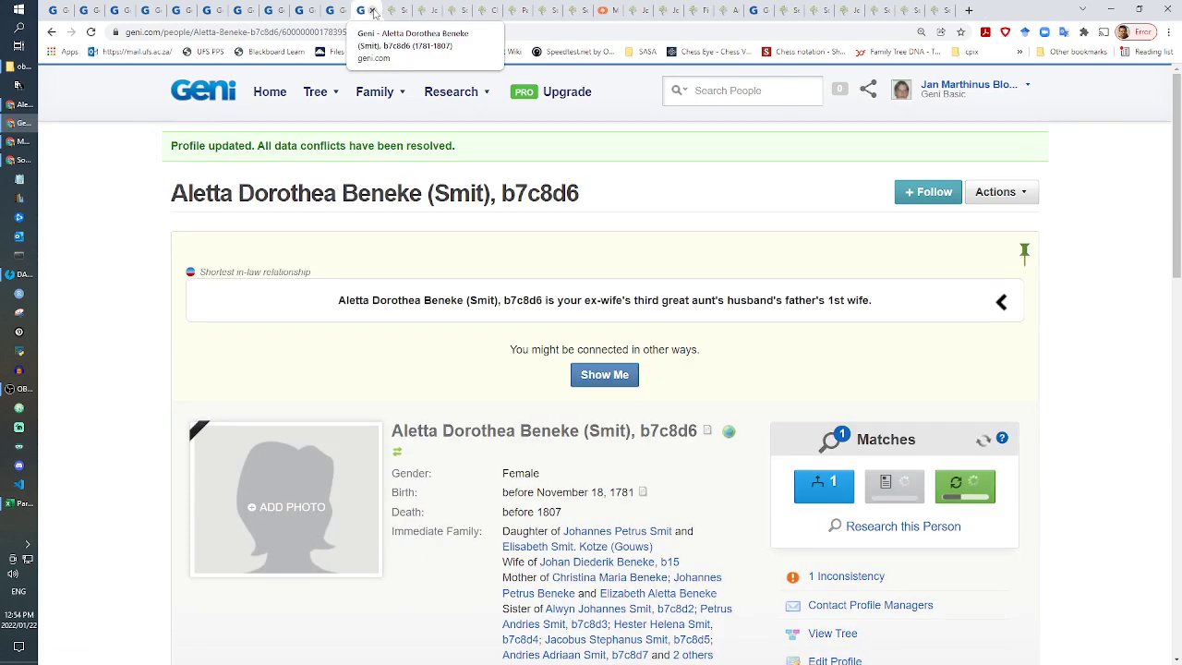
{"action": "left_click", "coordinate": [373, 10]}
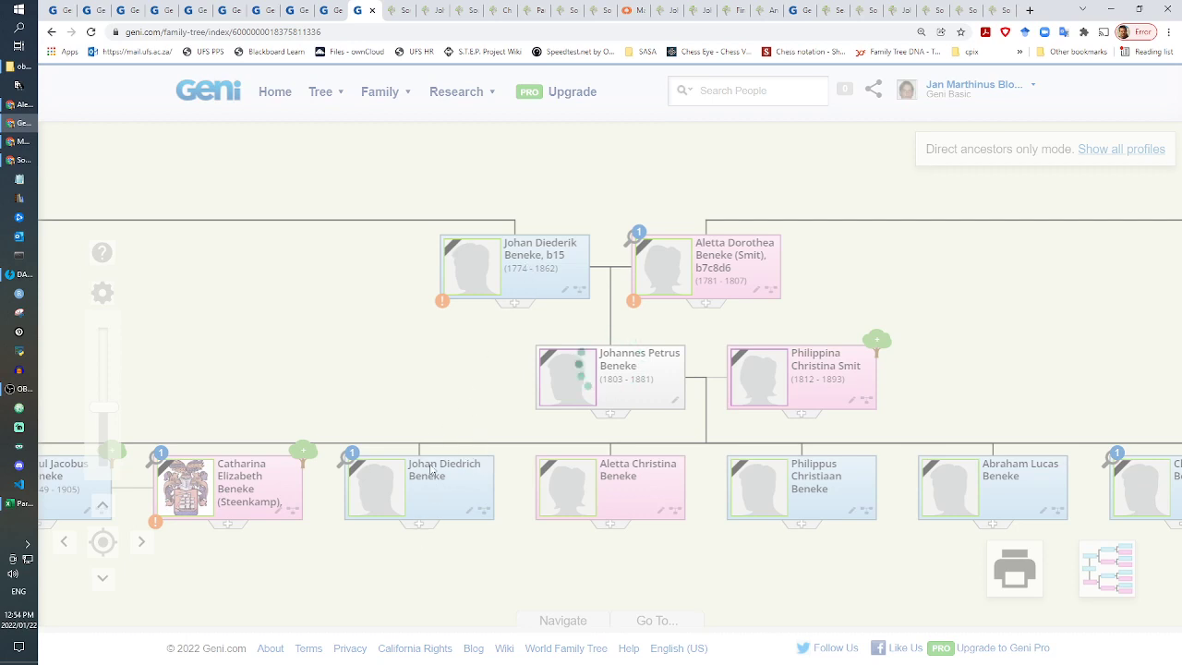
Step: Examine the grandfather's ancestral lines in the family tree, including his mother's Smit branch and his father's Beneke and Van den Heever branches
{"action": "left_click_drag", "start_coordinate": [296, 618], "coordinate": [680, 536]}
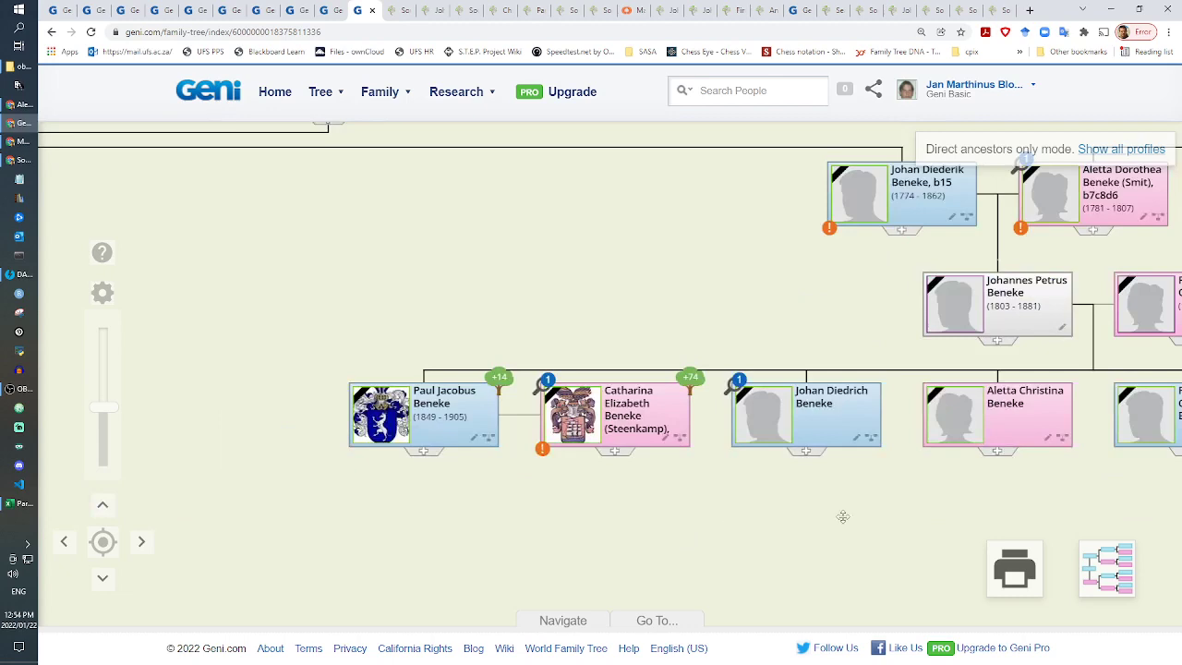
{"action": "left_click_drag", "start_coordinate": [843, 517], "coordinate": [323, 603]}
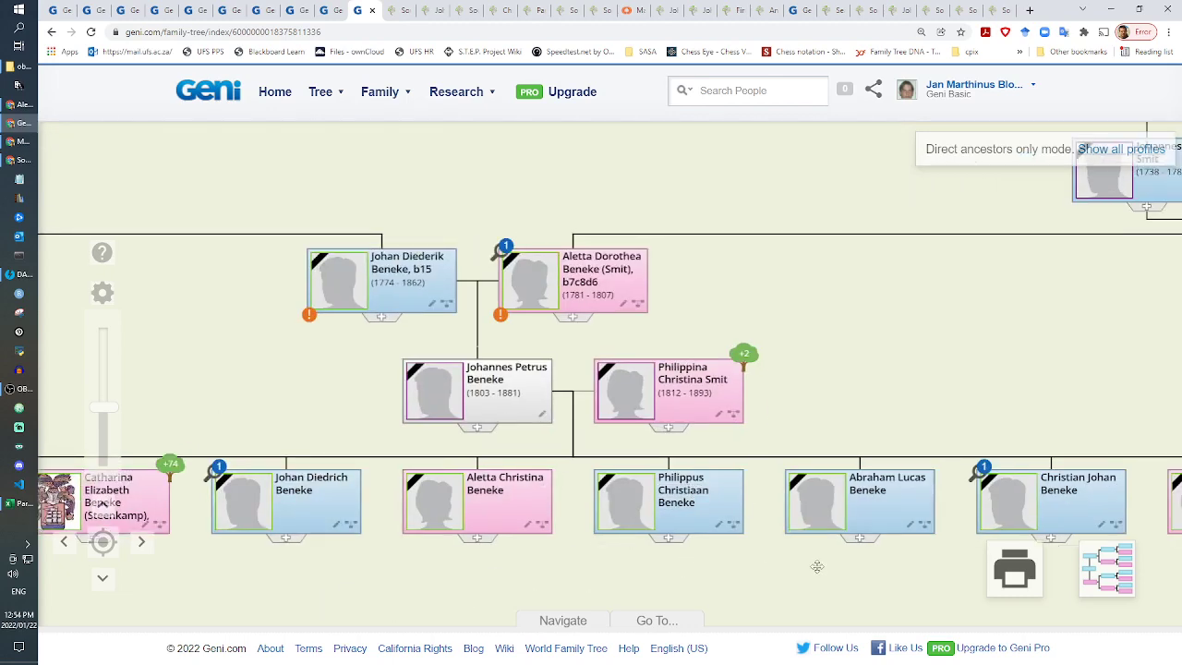
{"action": "left_click_drag", "start_coordinate": [817, 566], "coordinate": [302, 545]}
{"action": "left_click_drag", "start_coordinate": [510, 322], "coordinate": [584, 502]}
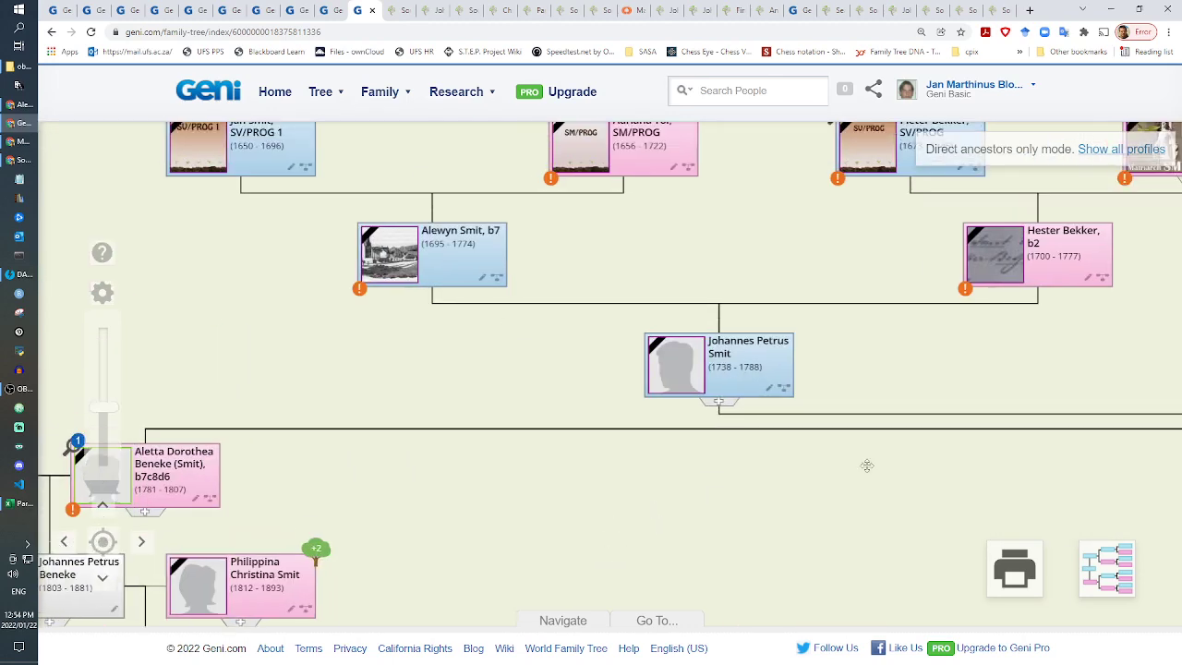
{"action": "left_click_drag", "start_coordinate": [833, 507], "coordinate": [329, 507]}
{"action": "left_click_drag", "start_coordinate": [712, 483], "coordinate": [633, 435]}
{"action": "left_click_drag", "start_coordinate": [487, 419], "coordinate": [944, 417]}
{"action": "left_click_drag", "start_coordinate": [357, 399], "coordinate": [496, 407]}
{"action": "left_click_drag", "start_coordinate": [157, 441], "coordinate": [657, 440]}
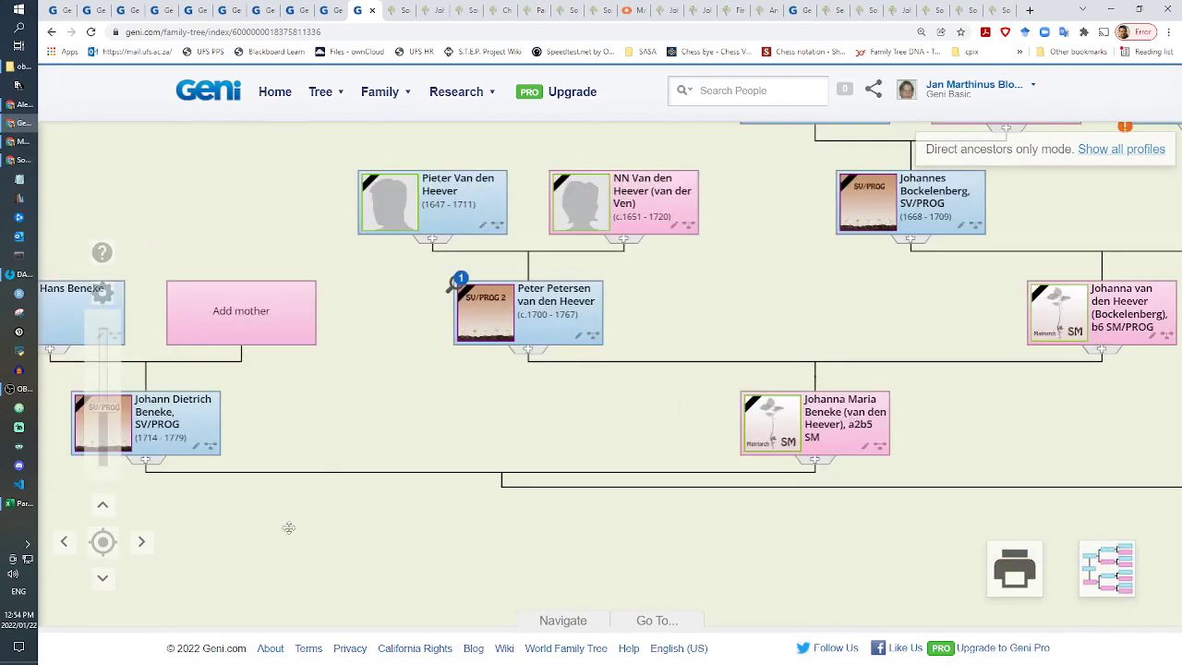
{"action": "left_click_drag", "start_coordinate": [450, 540], "coordinate": [111, 458]}
{"action": "left_click_drag", "start_coordinate": [805, 501], "coordinate": [175, 377]}
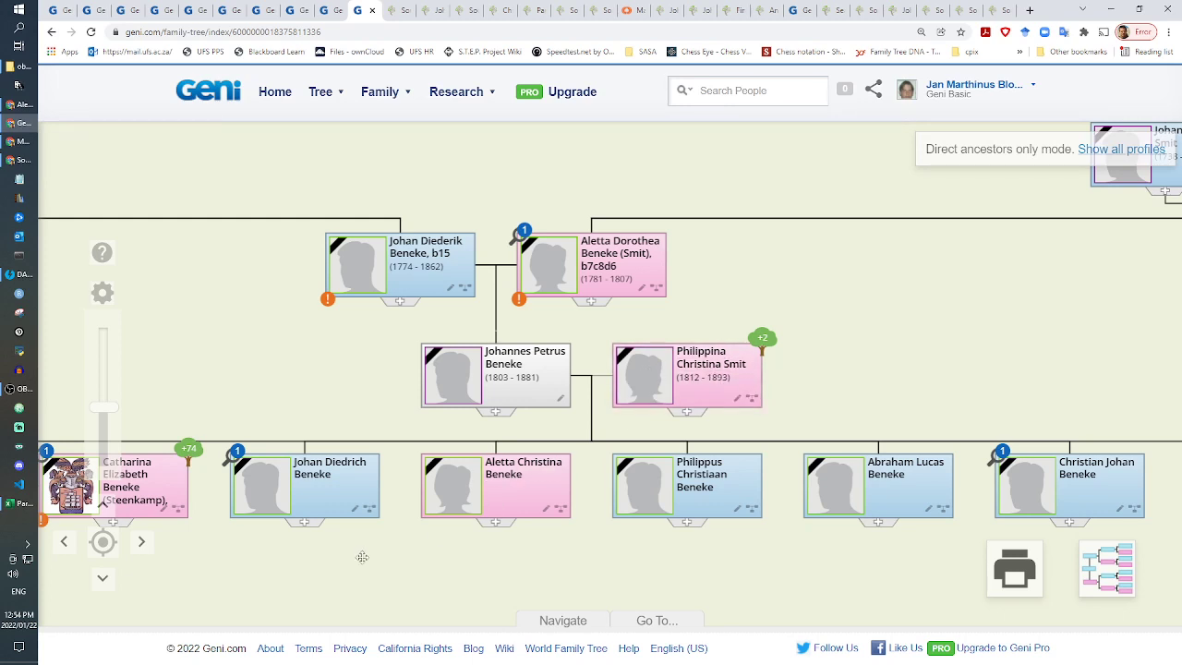
Step: Review the grandfather's children and parents in the family tree and recentre the tree on his wife (1812–1893)
{"action": "left_click_drag", "start_coordinate": [284, 575], "coordinate": [659, 448]}
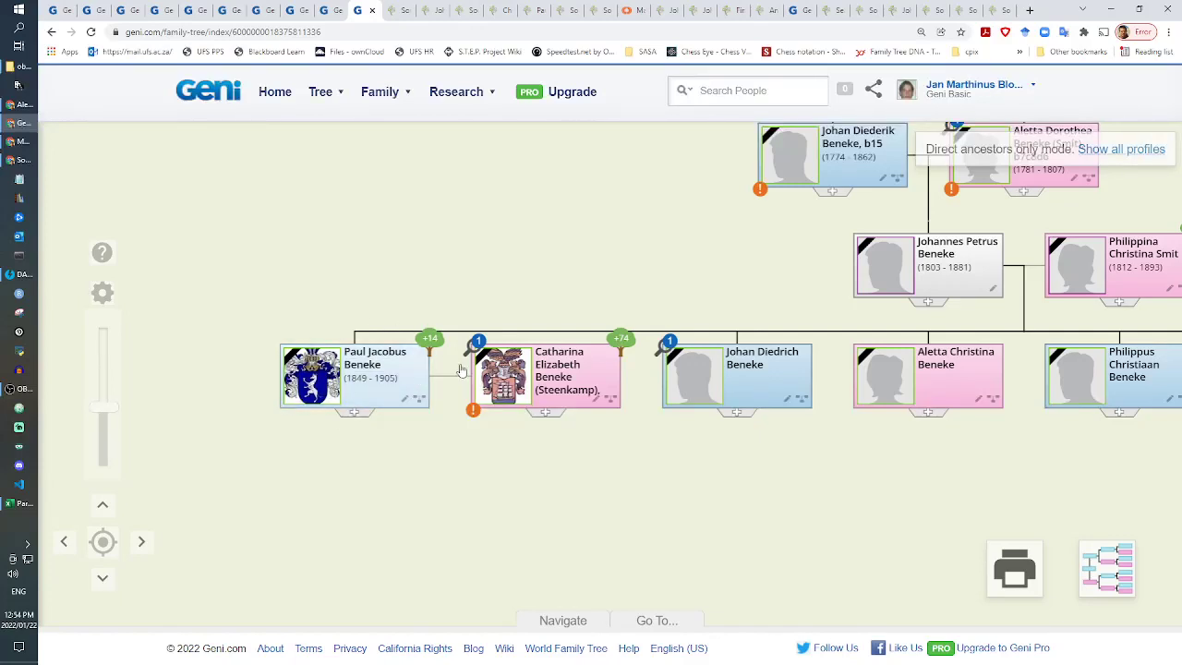
{"action": "left_click_drag", "start_coordinate": [856, 501], "coordinate": [570, 509]}
{"action": "left_click_drag", "start_coordinate": [750, 503], "coordinate": [657, 449]}
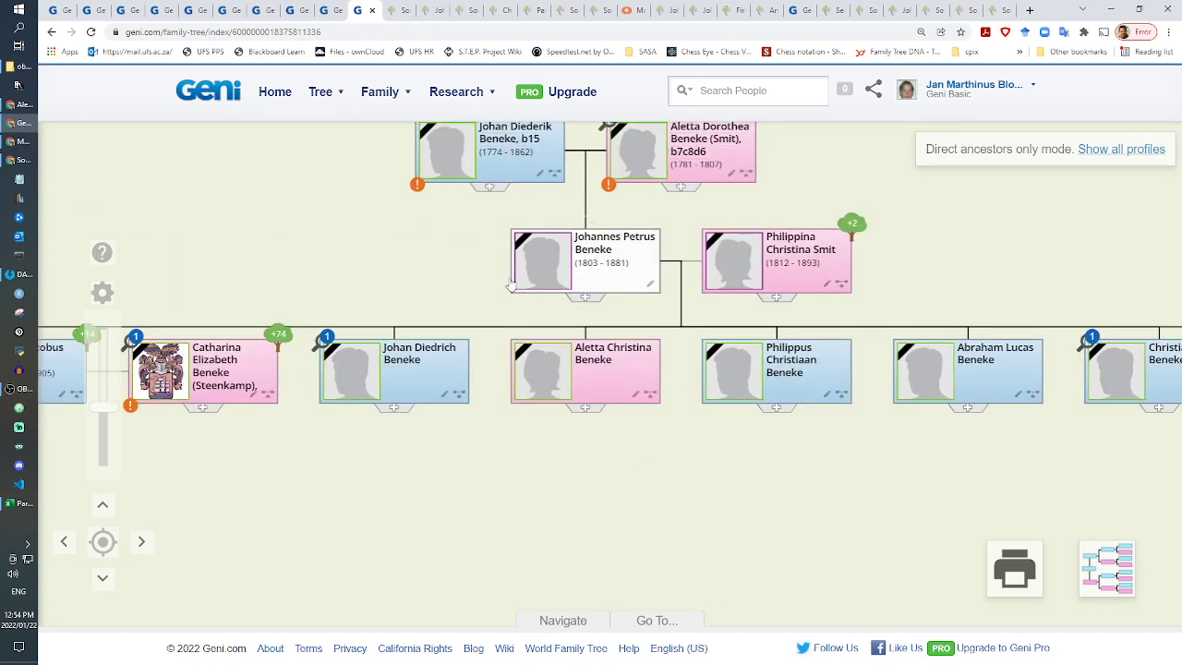
{"action": "left_click_drag", "start_coordinate": [370, 529], "coordinate": [704, 512]}
{"action": "left_click_drag", "start_coordinate": [839, 478], "coordinate": [505, 504]}
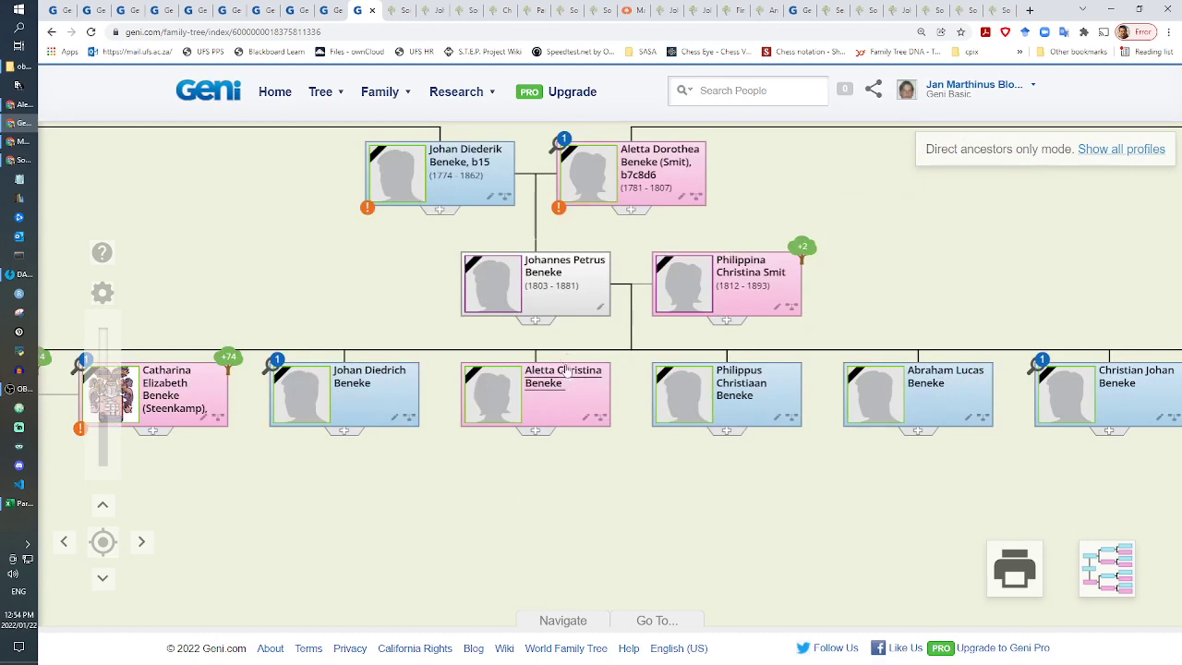
{"action": "left_click_drag", "start_coordinate": [868, 500], "coordinate": [422, 510]}
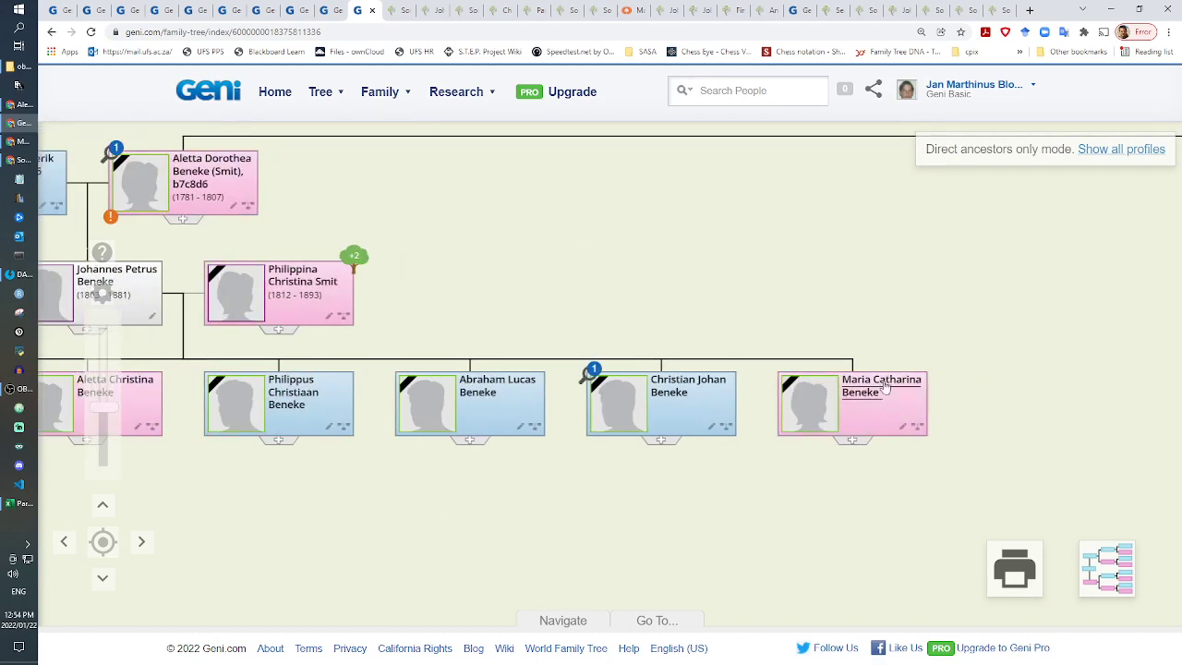
{"action": "scroll", "coordinate": [601, 425], "scroll_direction": "up", "scroll_amount": 5}
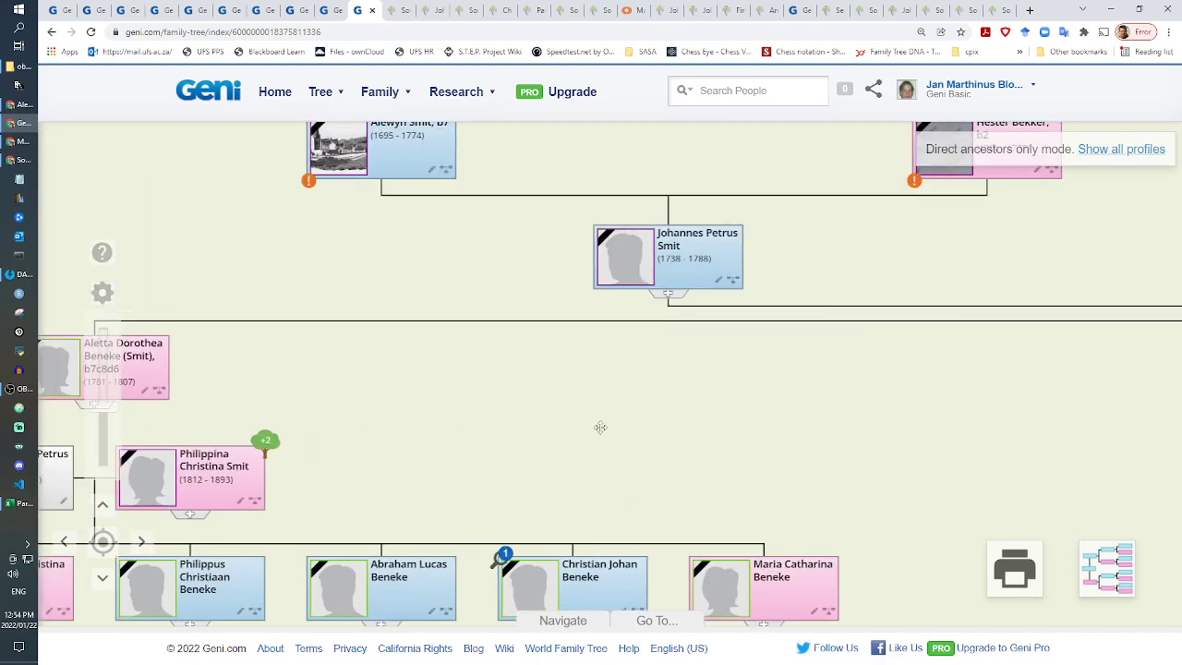
{"action": "scroll", "coordinate": [435, 422], "scroll_direction": "down", "scroll_amount": 5}
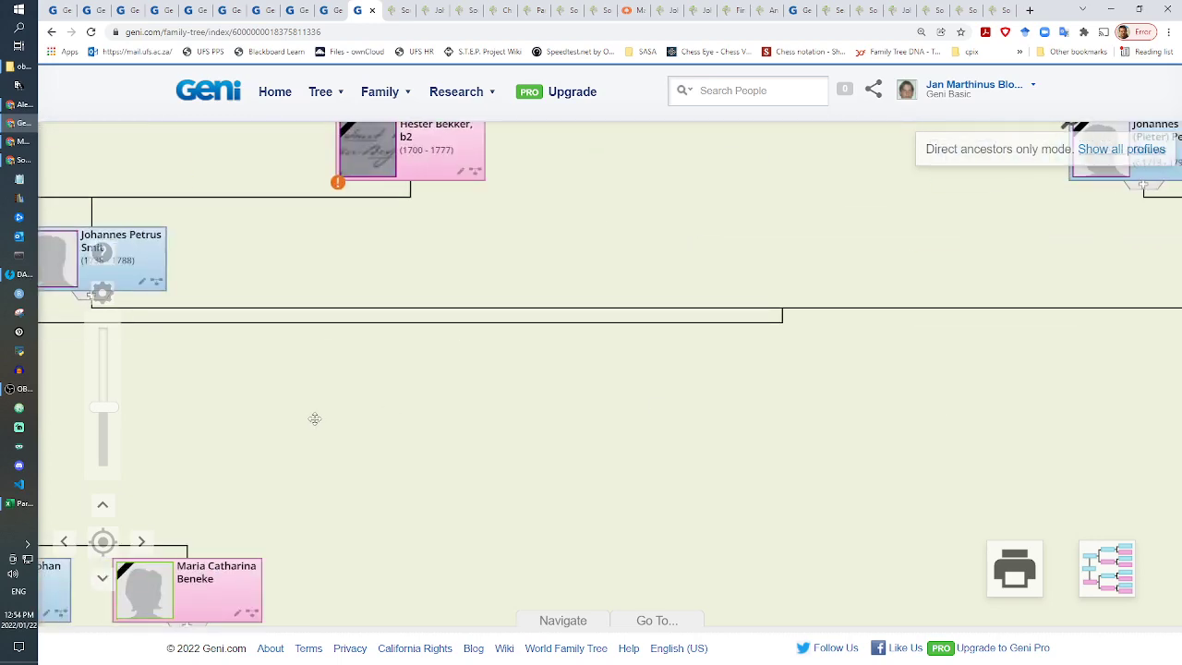
{"action": "scroll", "coordinate": [468, 374], "scroll_direction": "up", "scroll_amount": 3}
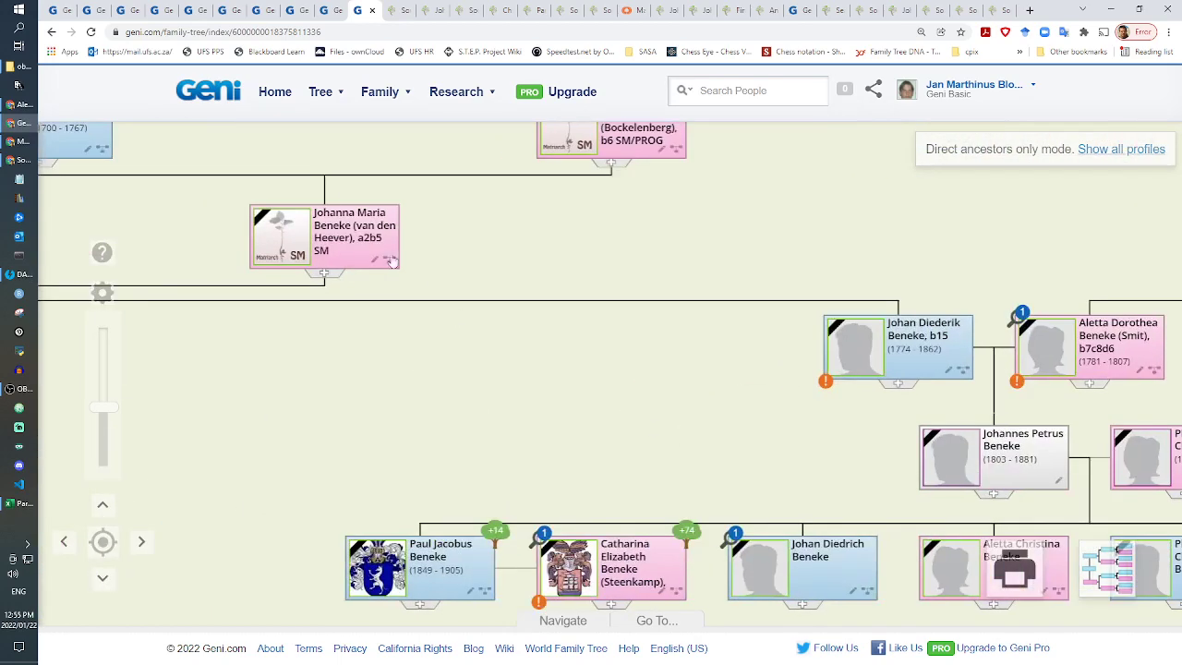
{"action": "scroll", "coordinate": [296, 314], "scroll_direction": "down", "scroll_amount": 3}
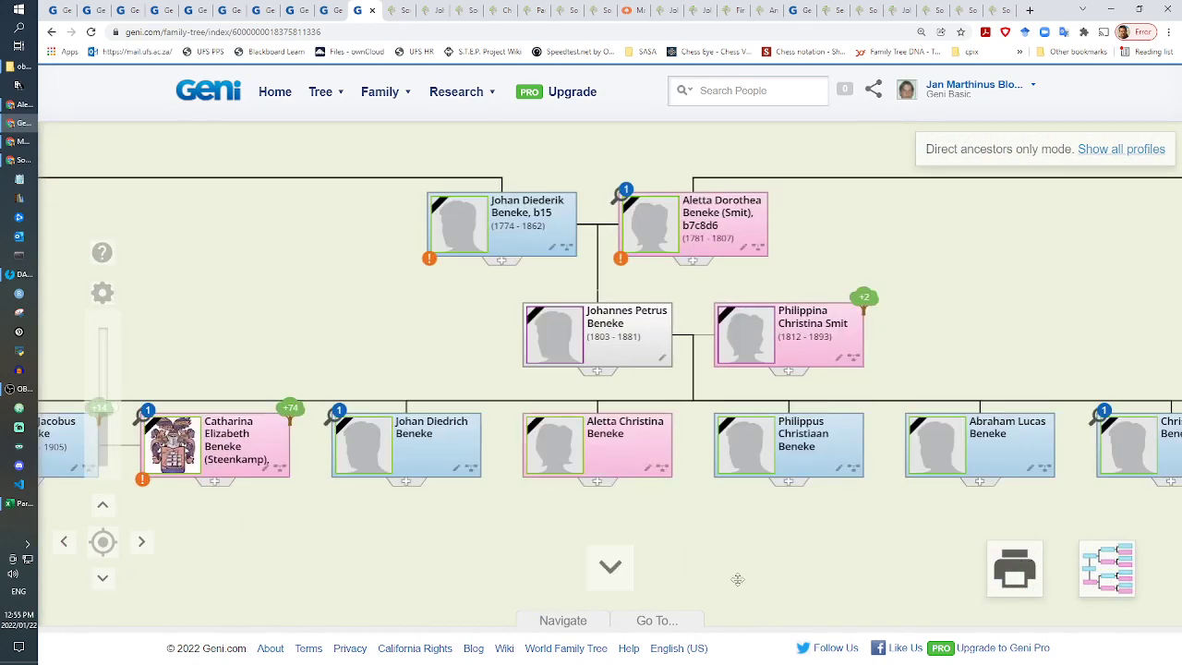
{"action": "scroll", "coordinate": [607, 563], "scroll_direction": "down", "scroll_amount": 3}
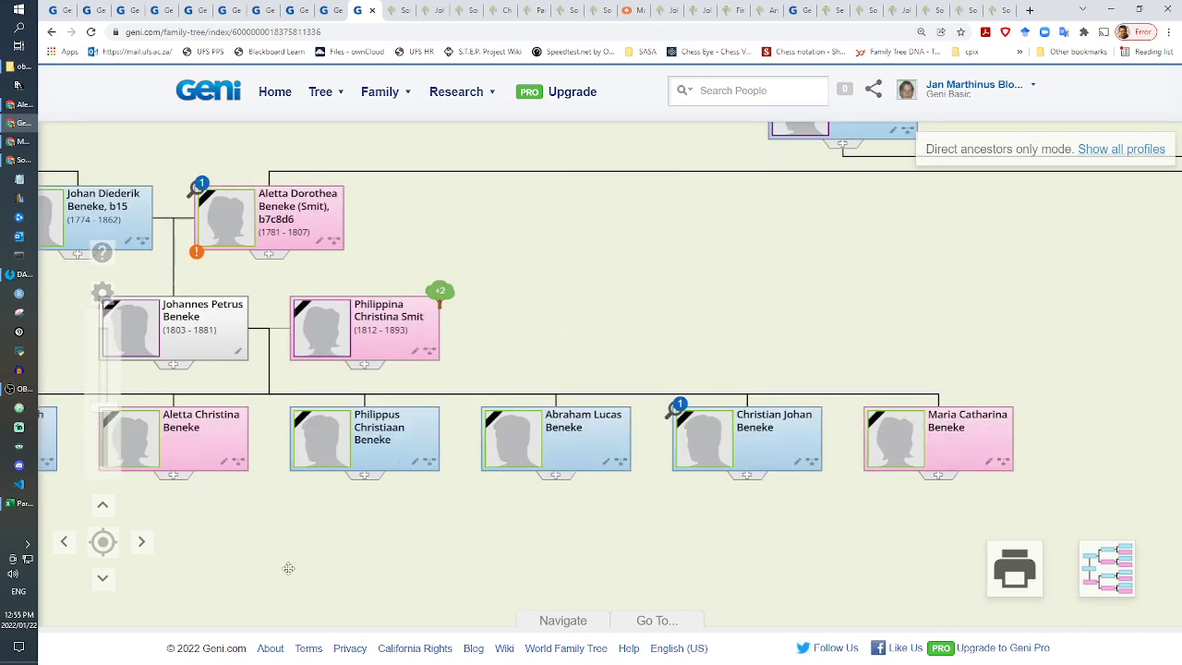
{"action": "left_click", "coordinate": [427, 353]}
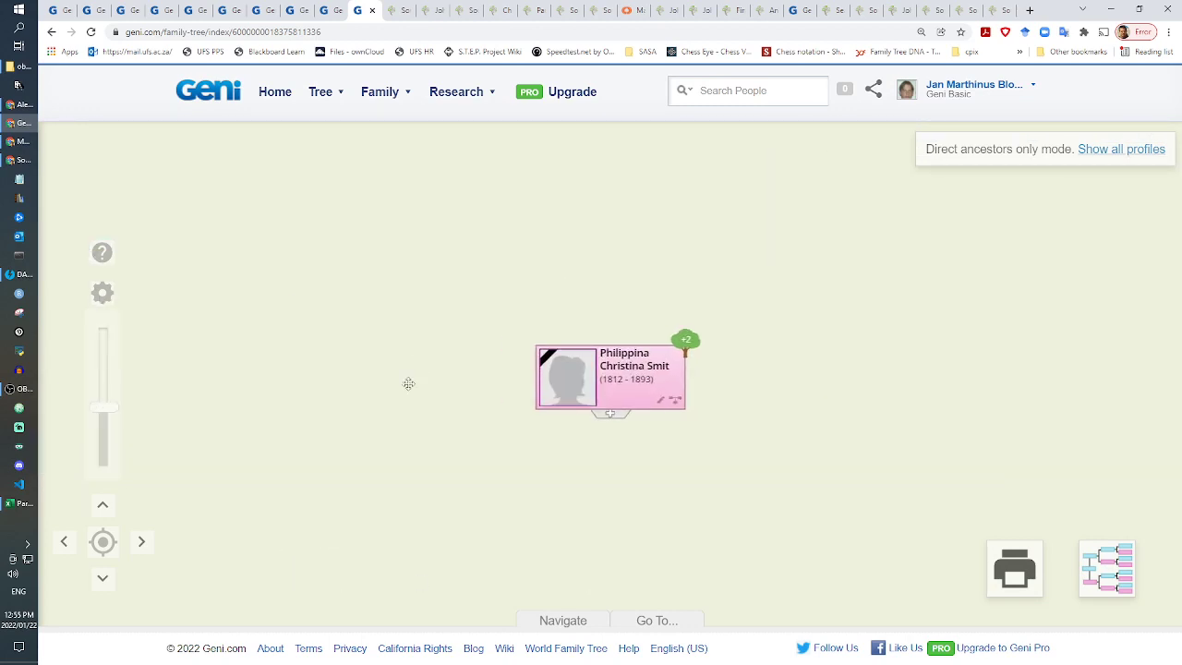
Step: Close the finished FamilySearch record and person tabs and the MyHeritage matches tab
{"action": "left_click", "coordinate": [402, 9]}
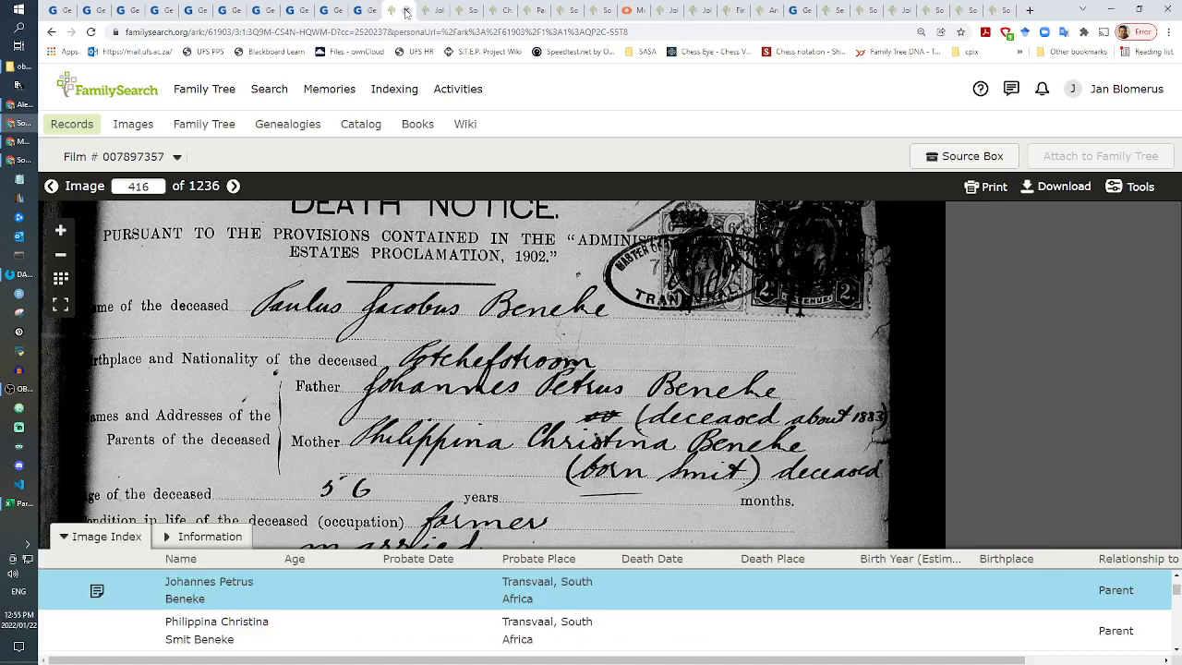
{"action": "left_click", "coordinate": [406, 10]}
{"action": "left_click", "coordinate": [406, 11]}
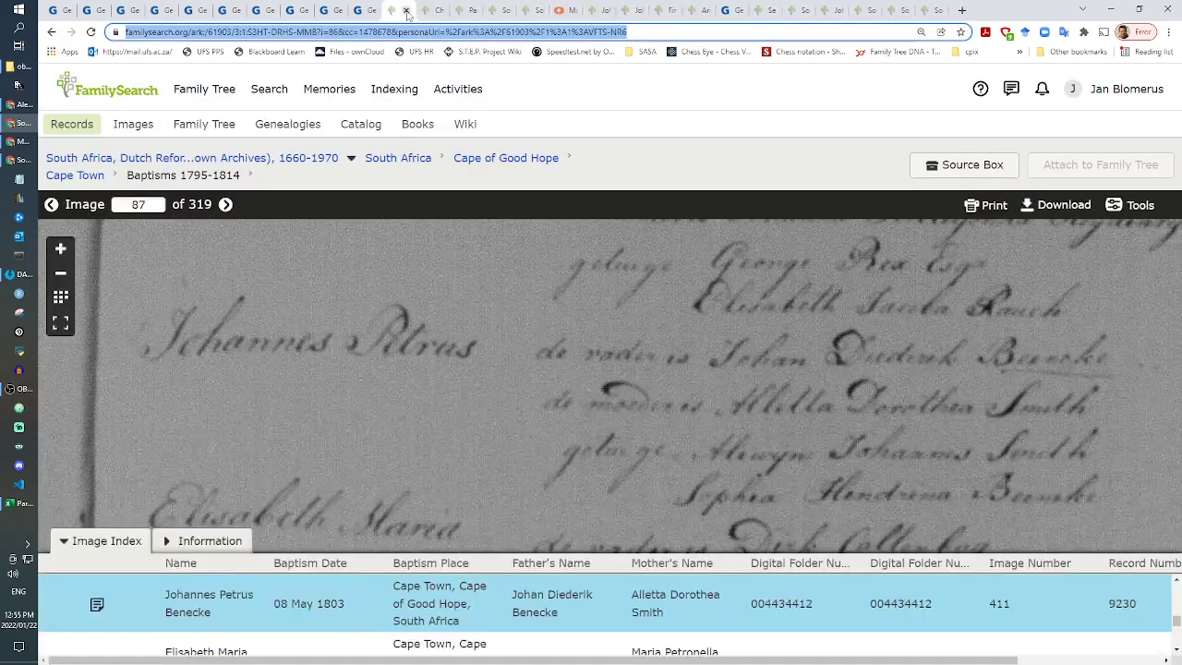
{"action": "left_click", "coordinate": [406, 10]}
{"action": "left_click", "coordinate": [407, 10]}
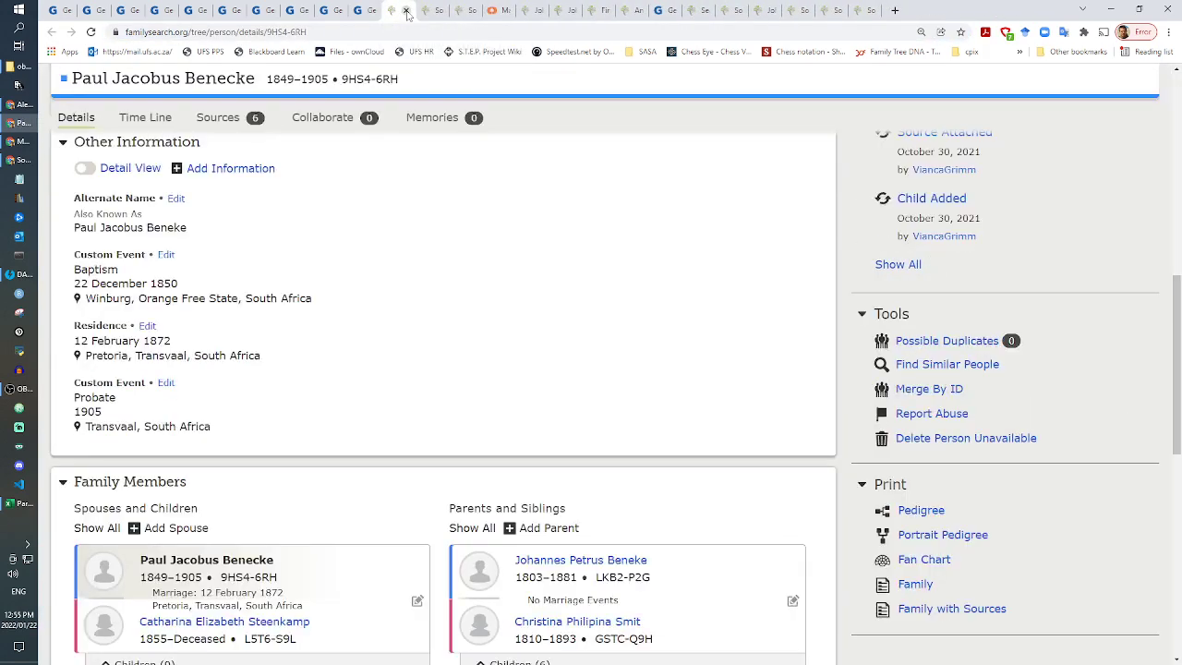
{"action": "left_click", "coordinate": [406, 10]}
{"action": "left_click", "coordinate": [406, 10]}
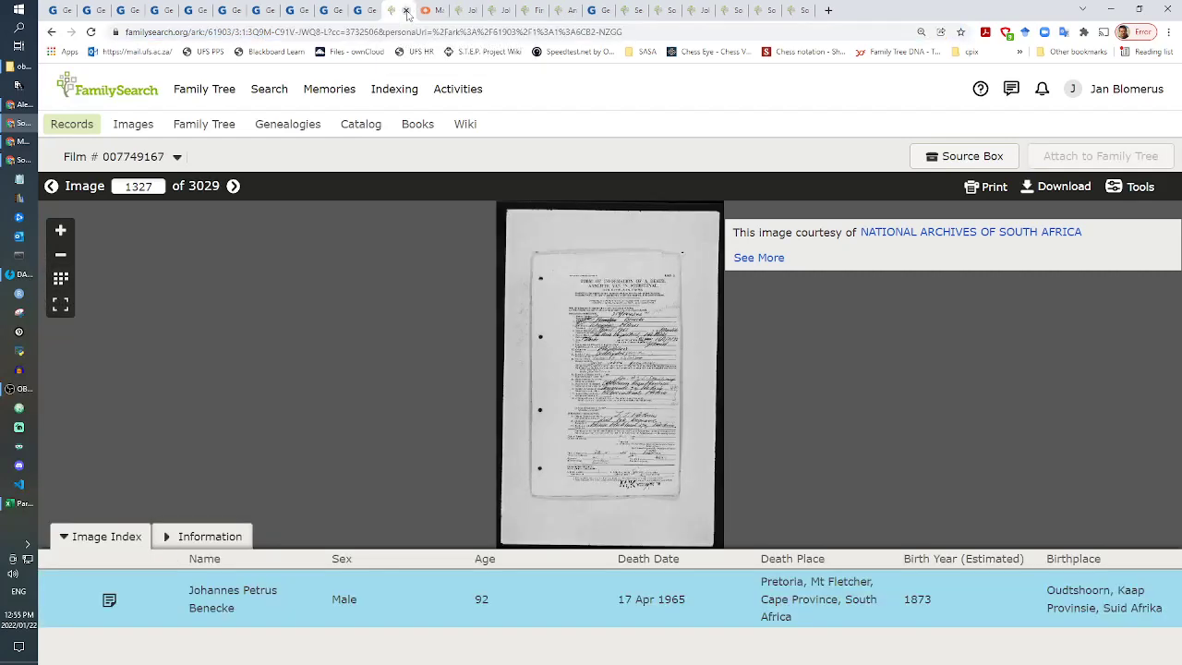
{"action": "left_click", "coordinate": [406, 11]}
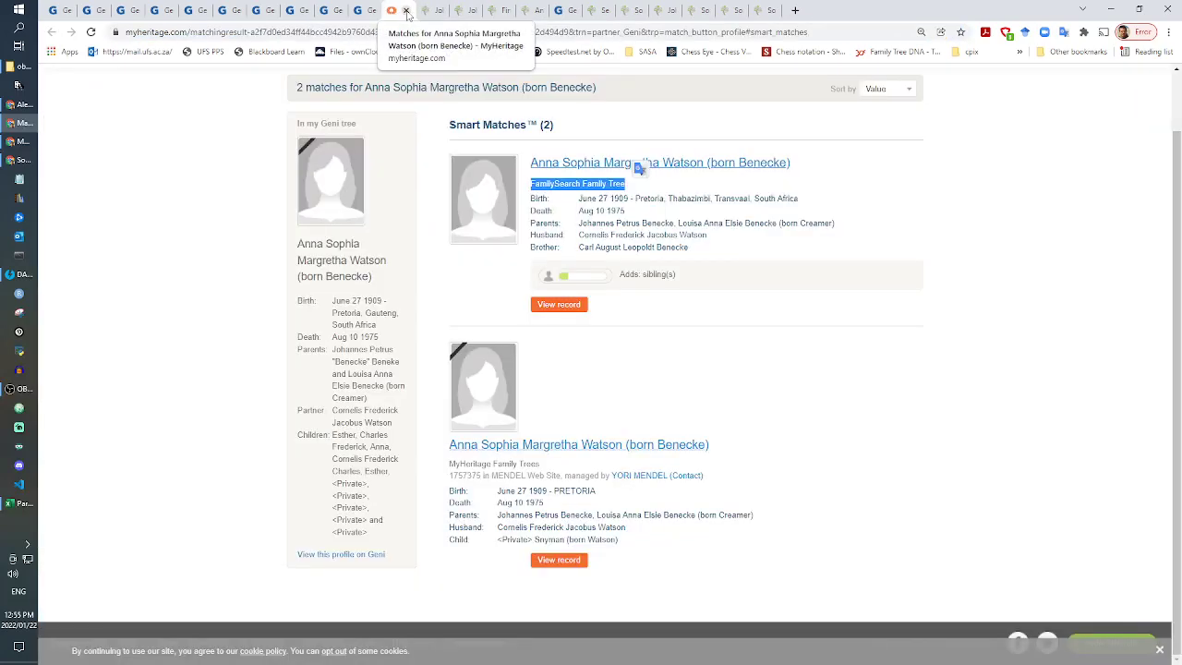
{"action": "left_click", "coordinate": [406, 10]}
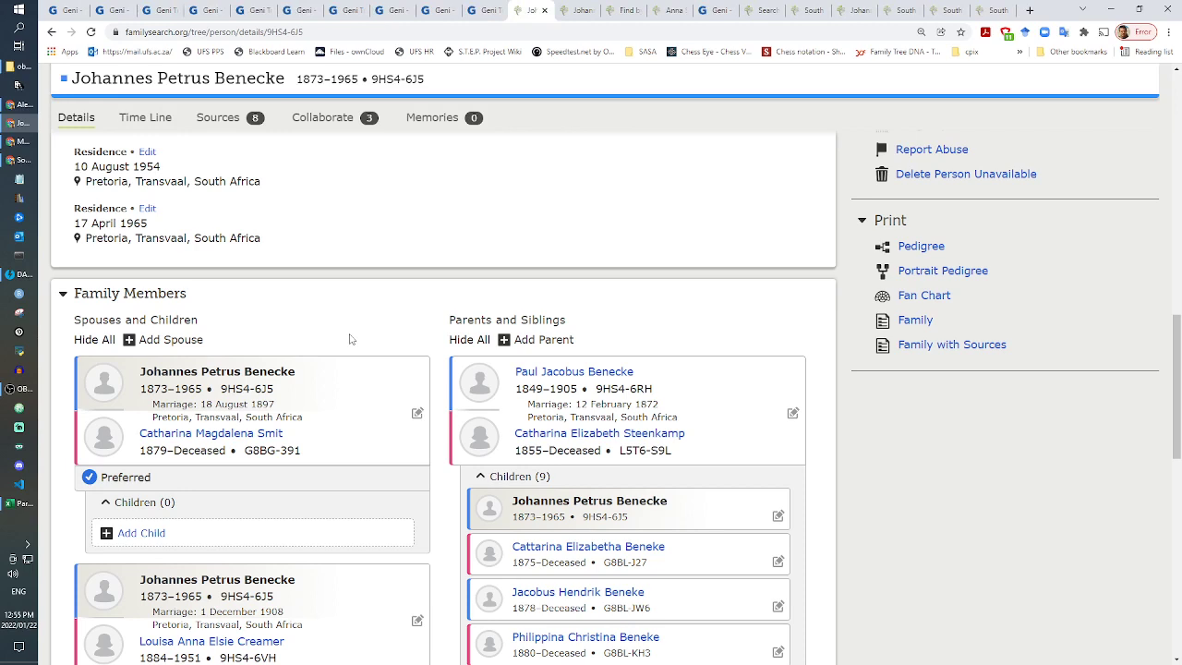
Step: Open the FamilySearch page of the father (1849–1905) in a separate tab from the son's family members and place it before the son's tab
{"action": "right_click", "coordinate": [548, 379]}
{"action": "left_click", "coordinate": [574, 388]}
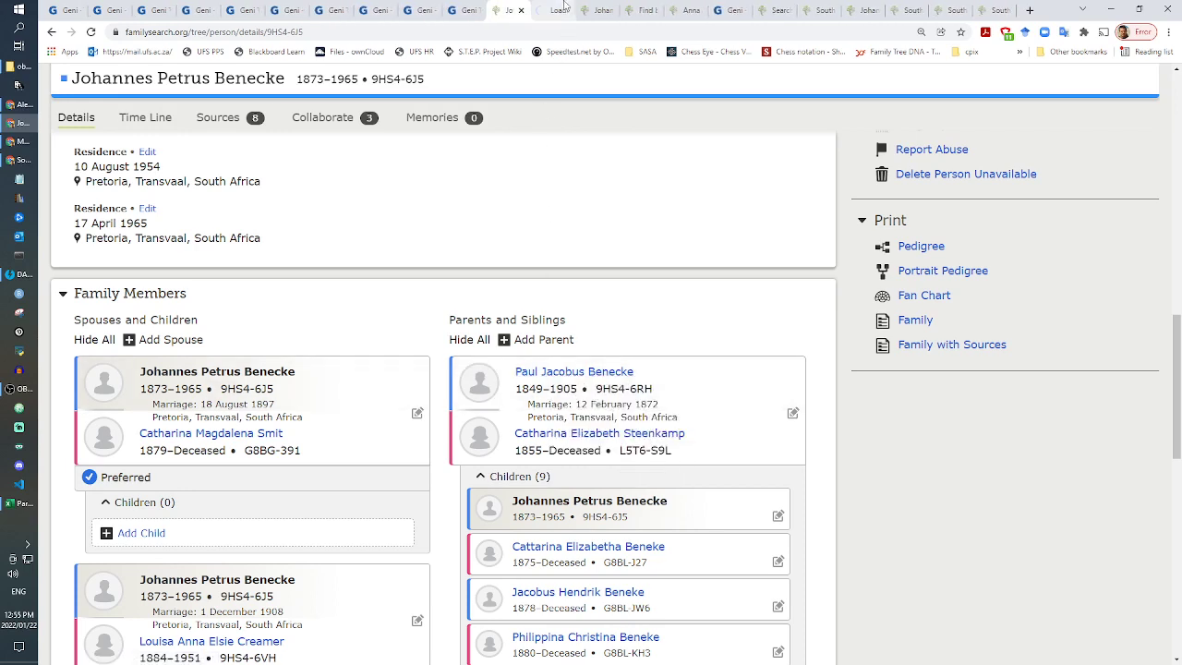
{"action": "left_click", "coordinate": [515, 8]}
{"action": "left_click", "coordinate": [464, 11]}
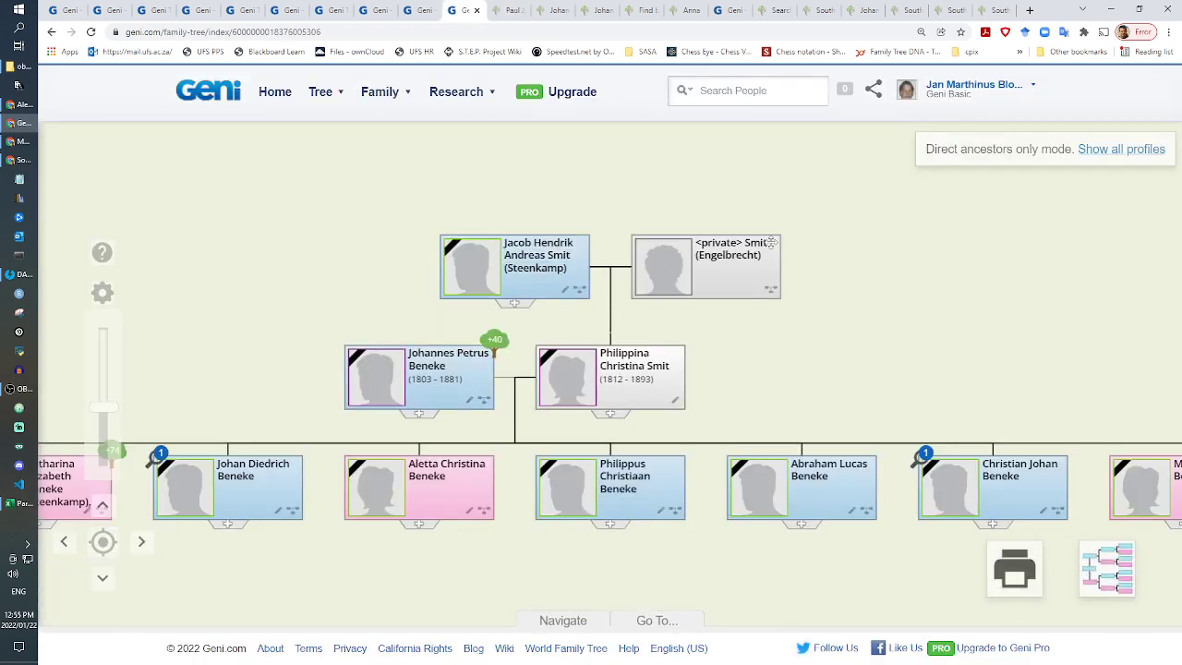
{"action": "left_click", "coordinate": [677, 404]}
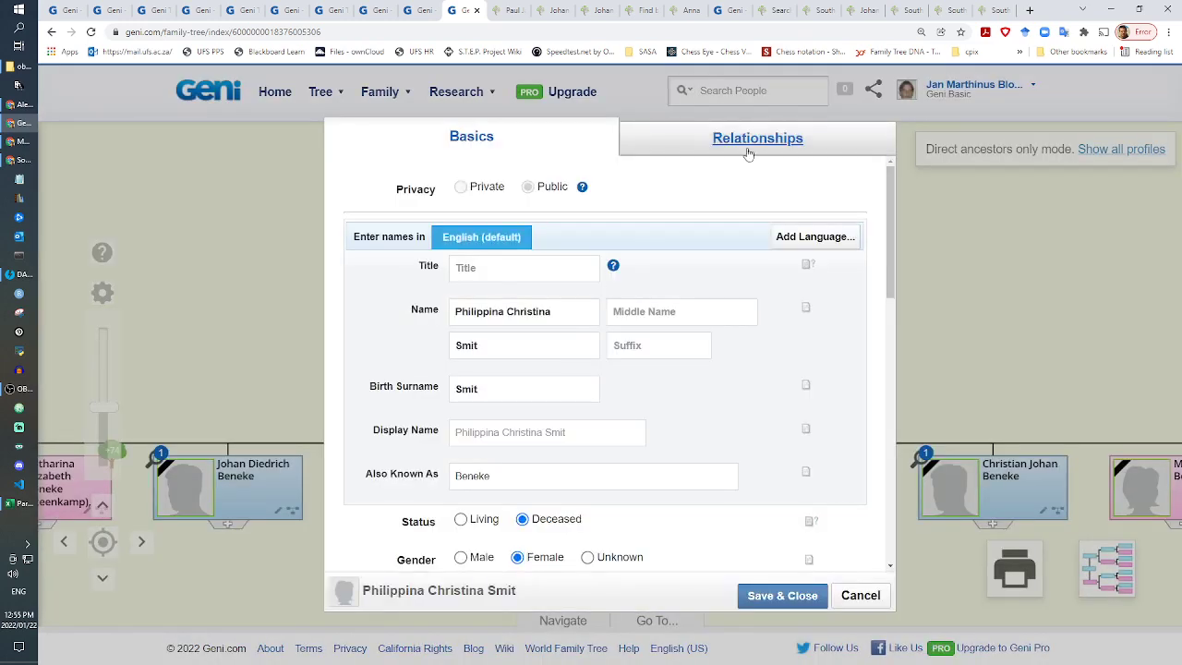
{"action": "left_click", "coordinate": [749, 151]}
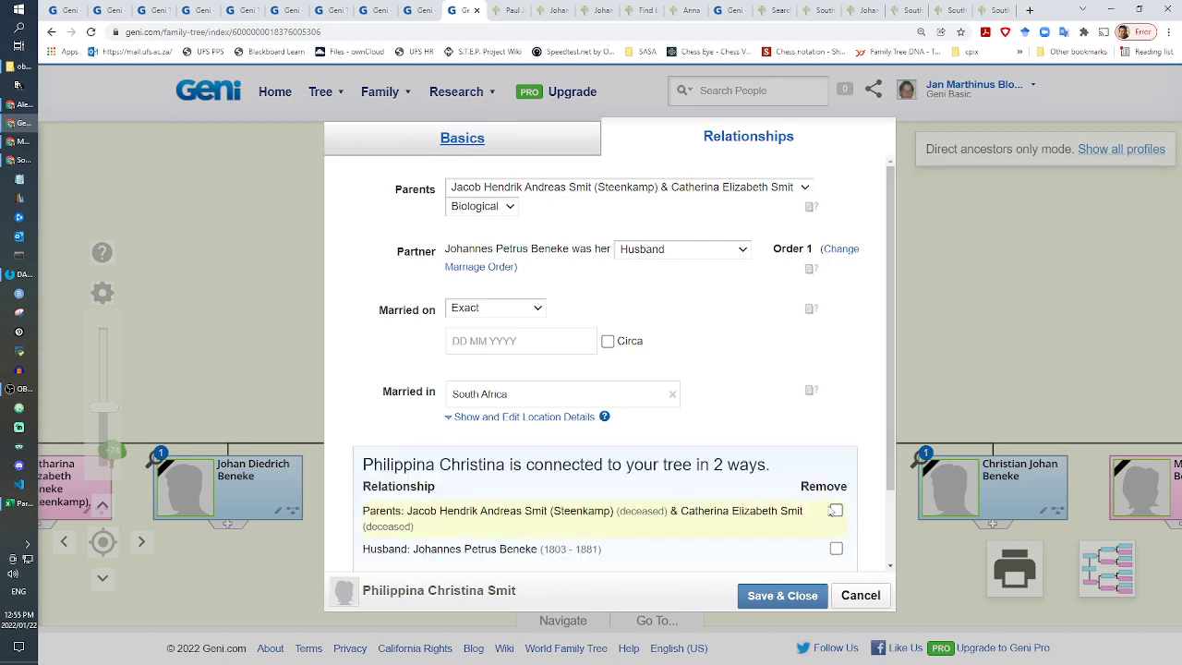
{"action": "left_click", "coordinate": [835, 511]}
{"action": "scroll", "coordinate": [792, 432], "scroll_direction": "down", "scroll_amount": 1}
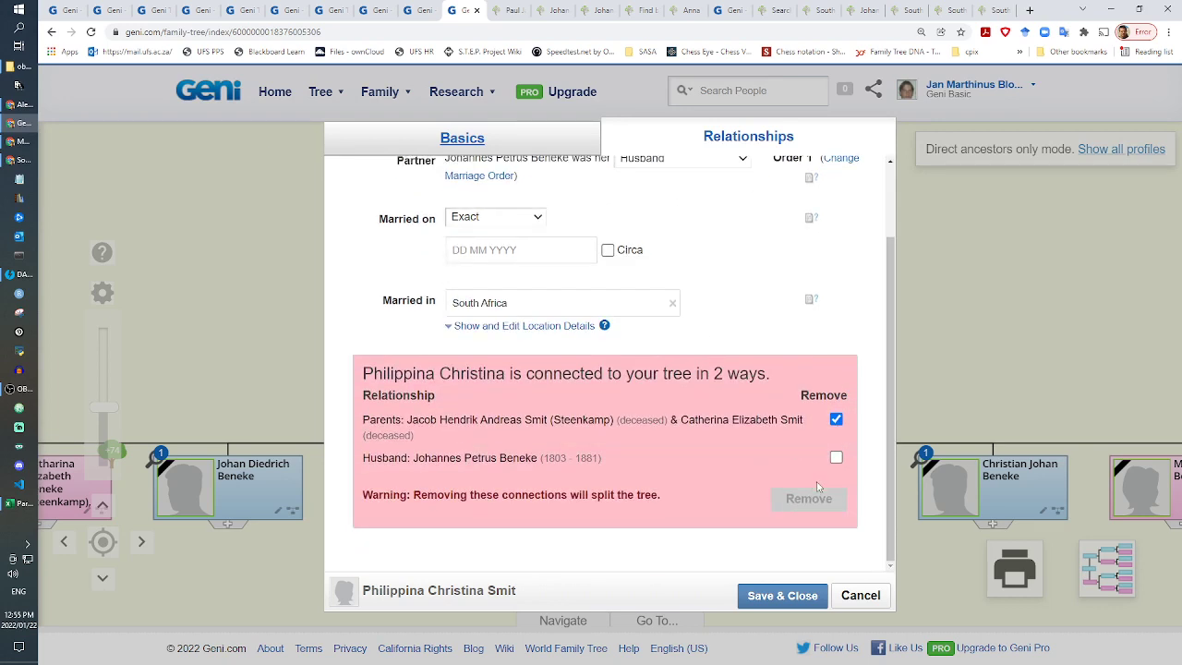
{"action": "left_click", "coordinate": [859, 599]}
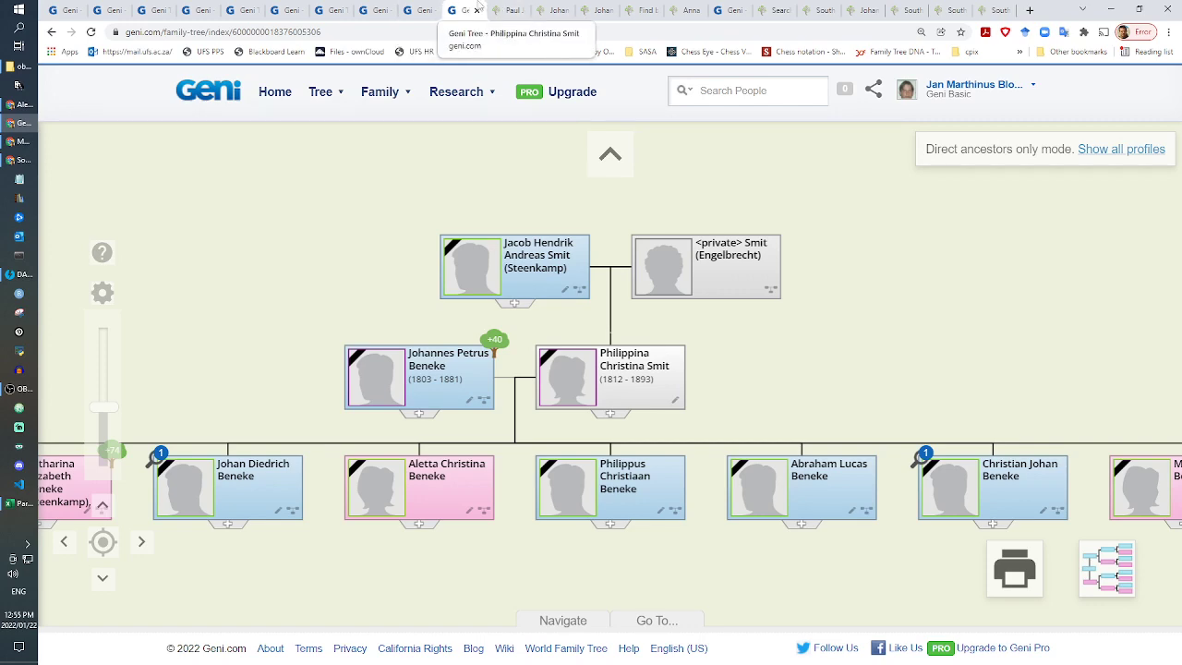
Step: From the father's FamilySearch page, open his mother's person page (1810–1893) in a separate tab and list her attached sources
{"action": "left_click", "coordinate": [507, 10]}
{"action": "scroll", "coordinate": [361, 391], "scroll_direction": "down", "scroll_amount": 3}
{"action": "scroll", "coordinate": [365, 393], "scroll_direction": "down", "scroll_amount": 3}
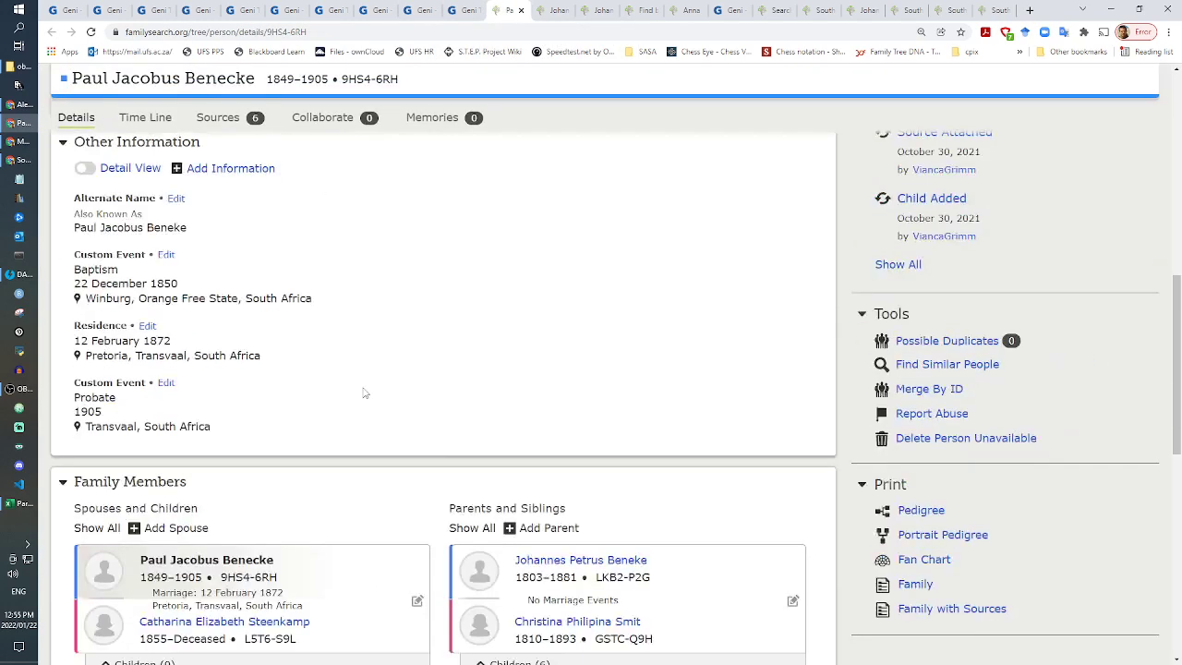
{"action": "right_click", "coordinate": [559, 621]}
{"action": "left_click", "coordinate": [605, 524]}
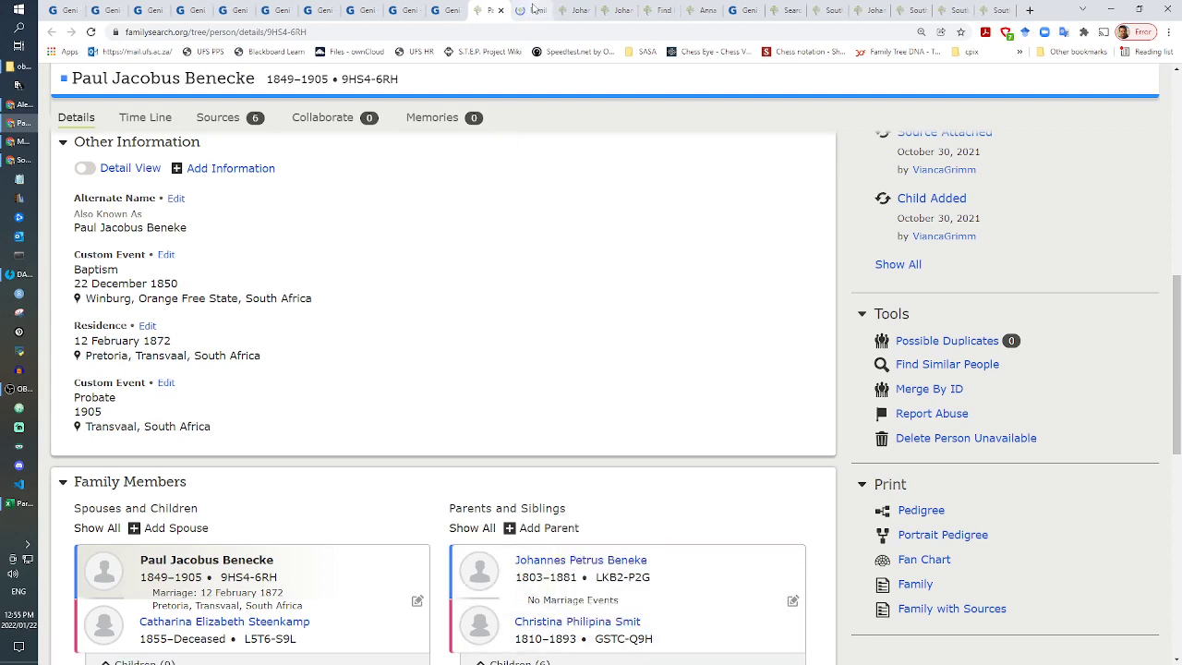
{"action": "left_click", "coordinate": [487, 10]}
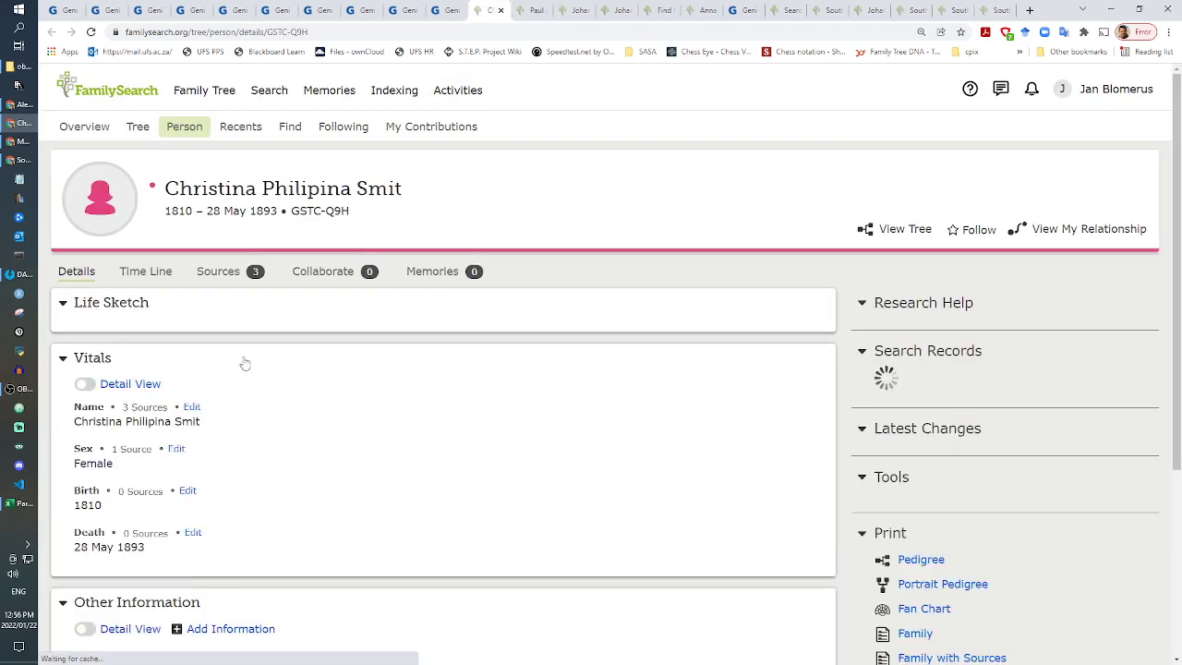
{"action": "left_click", "coordinate": [243, 277]}
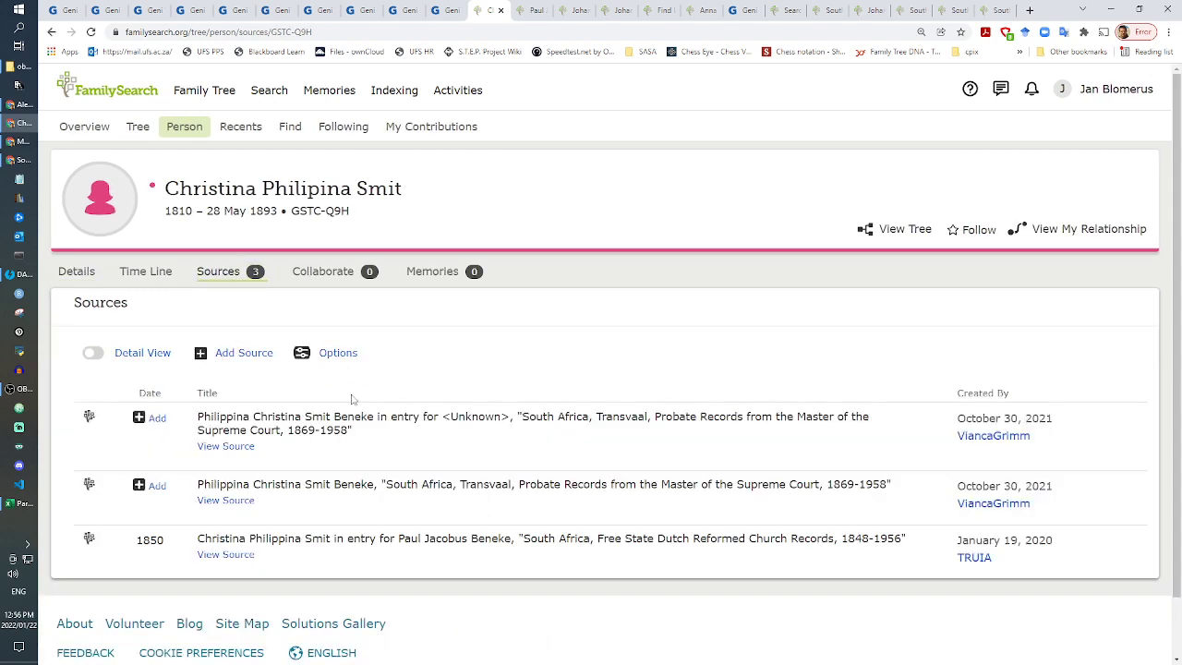
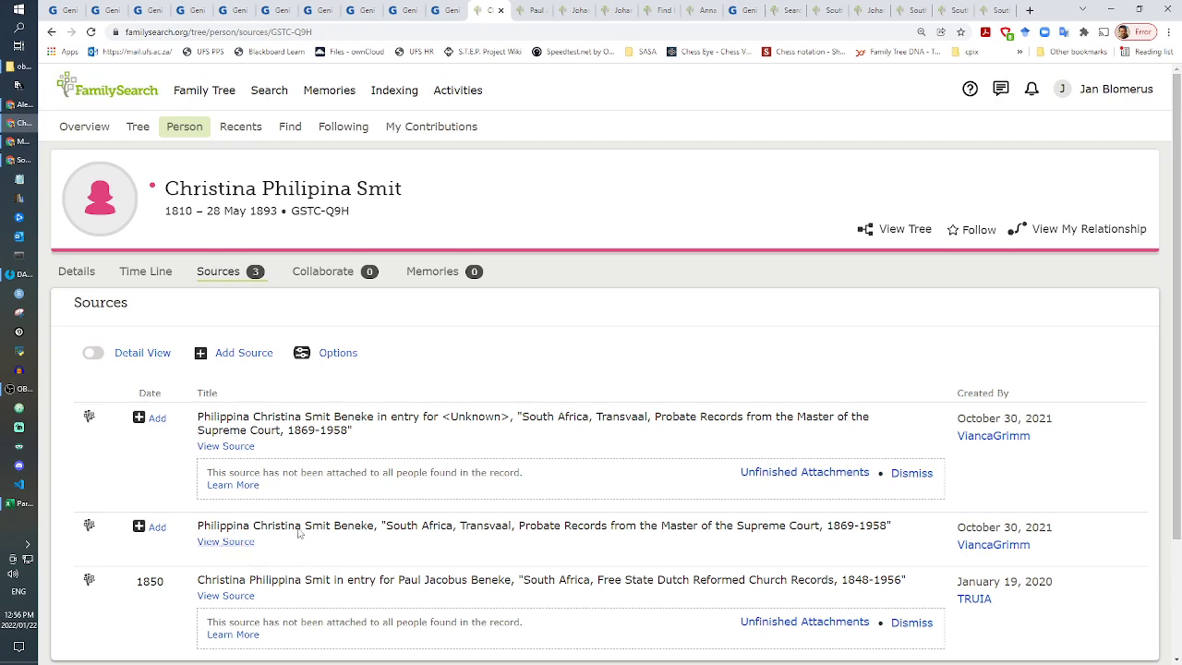
Step: Open the mother's Transvaal probate source without the unknown entry and enlarge its death notice image to read the parents' details
{"action": "left_click", "coordinate": [232, 542]}
{"action": "left_click", "coordinate": [240, 610]}
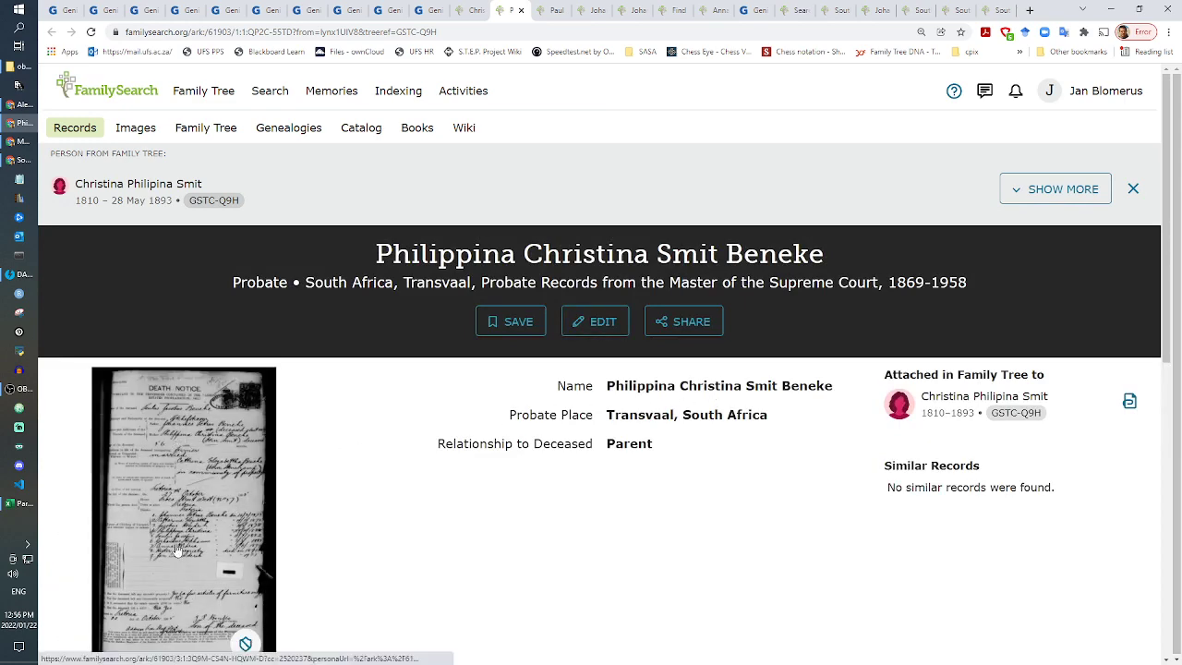
{"action": "scroll", "coordinate": [249, 499], "scroll_direction": "down", "scroll_amount": 3}
{"action": "left_click", "coordinate": [231, 399]}
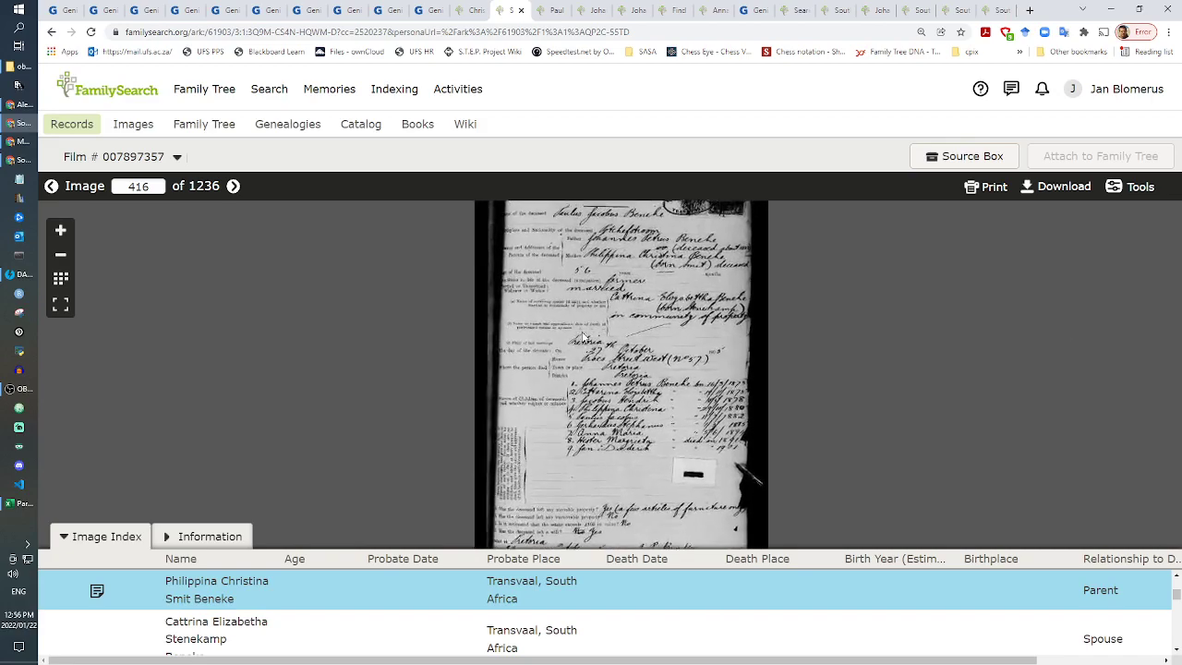
{"action": "scroll", "coordinate": [514, 330], "scroll_direction": "up", "scroll_amount": 3}
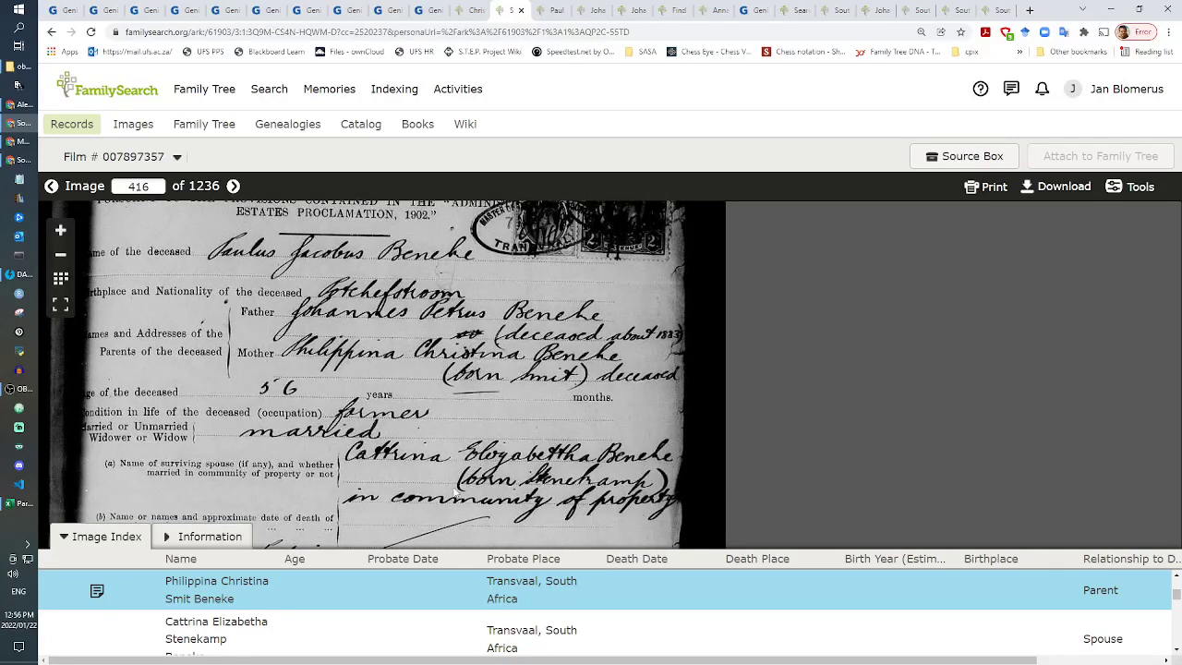
Step: Read further down the father's death notice and compare the parents' names with the mother's Geni family tree
{"action": "scroll", "coordinate": [458, 494], "scroll_direction": "down", "scroll_amount": 2}
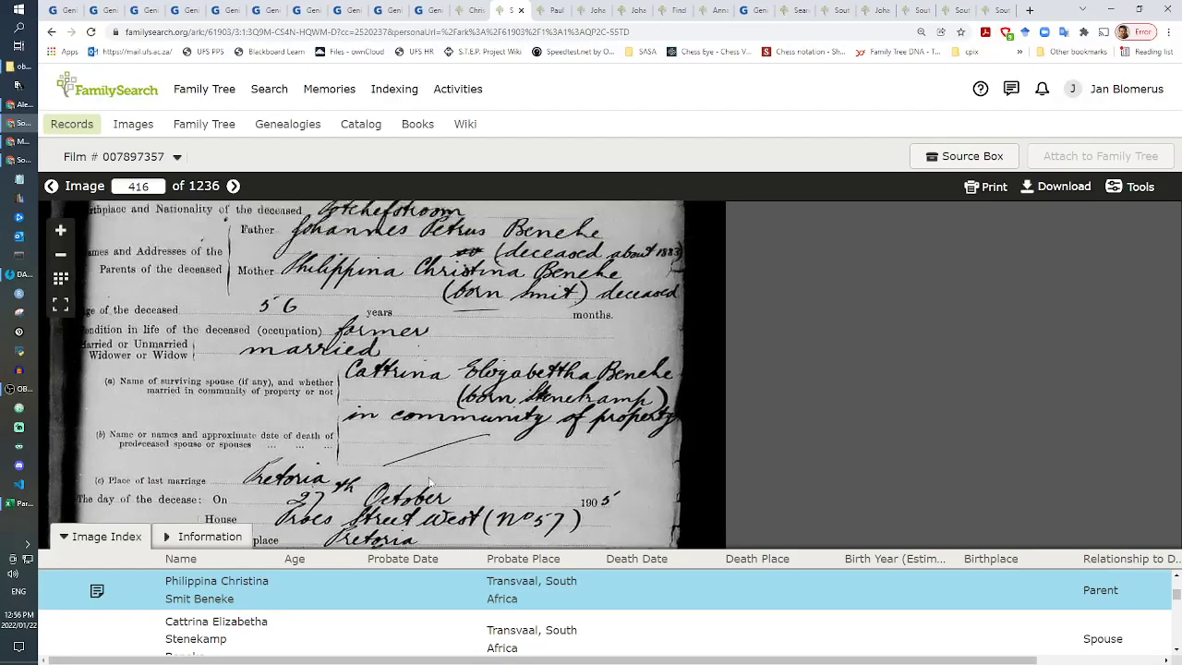
{"action": "scroll", "coordinate": [429, 482], "scroll_direction": "up", "scroll_amount": 2}
{"action": "left_click", "coordinate": [422, 10]}
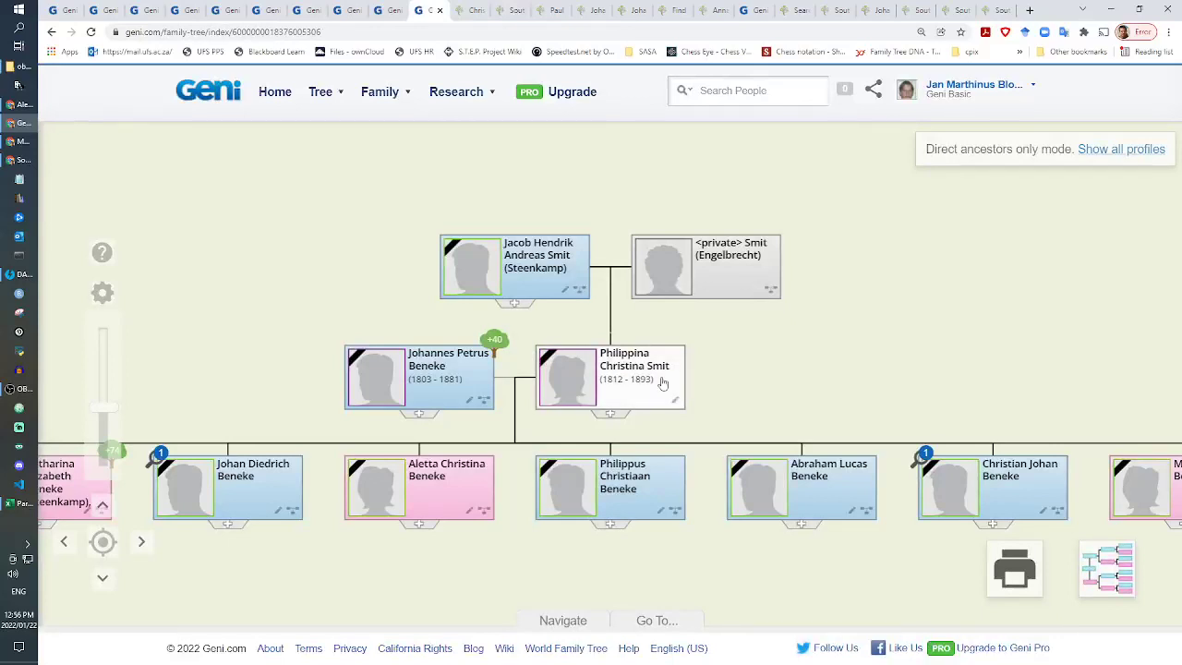
Step: Open the mother's Transvaal probate source with the unknown entry and enlarge its original death notice to read the parents' details
{"action": "left_click", "coordinate": [471, 10]}
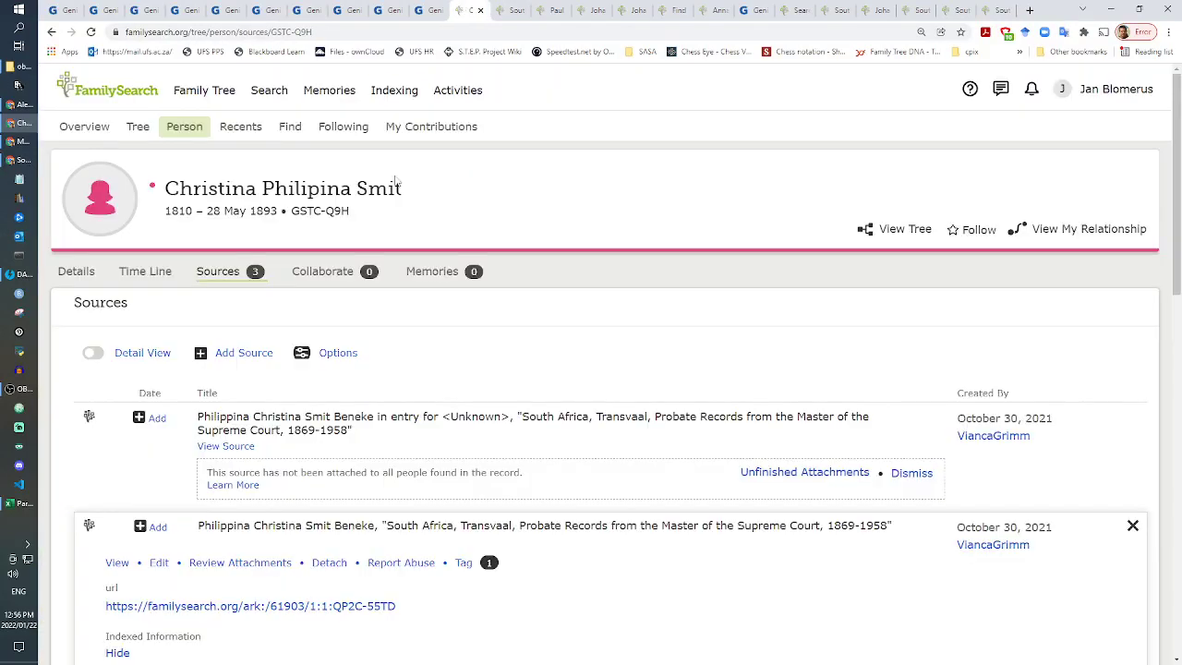
{"action": "left_click", "coordinate": [249, 449]}
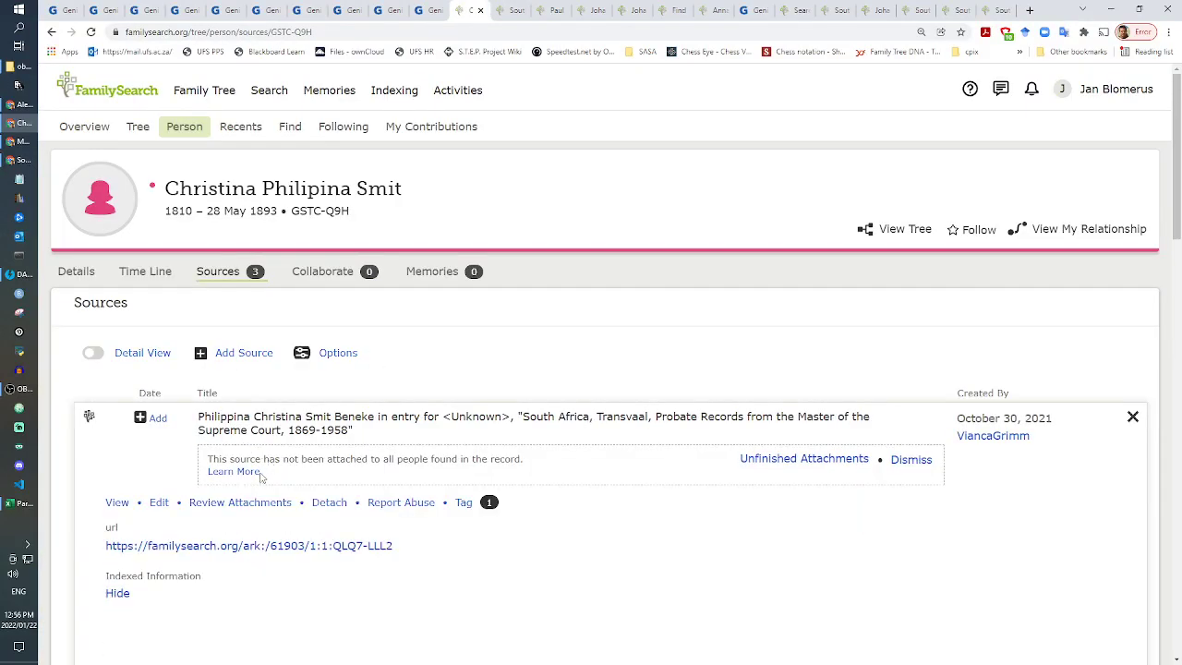
{"action": "left_click", "coordinate": [240, 545]}
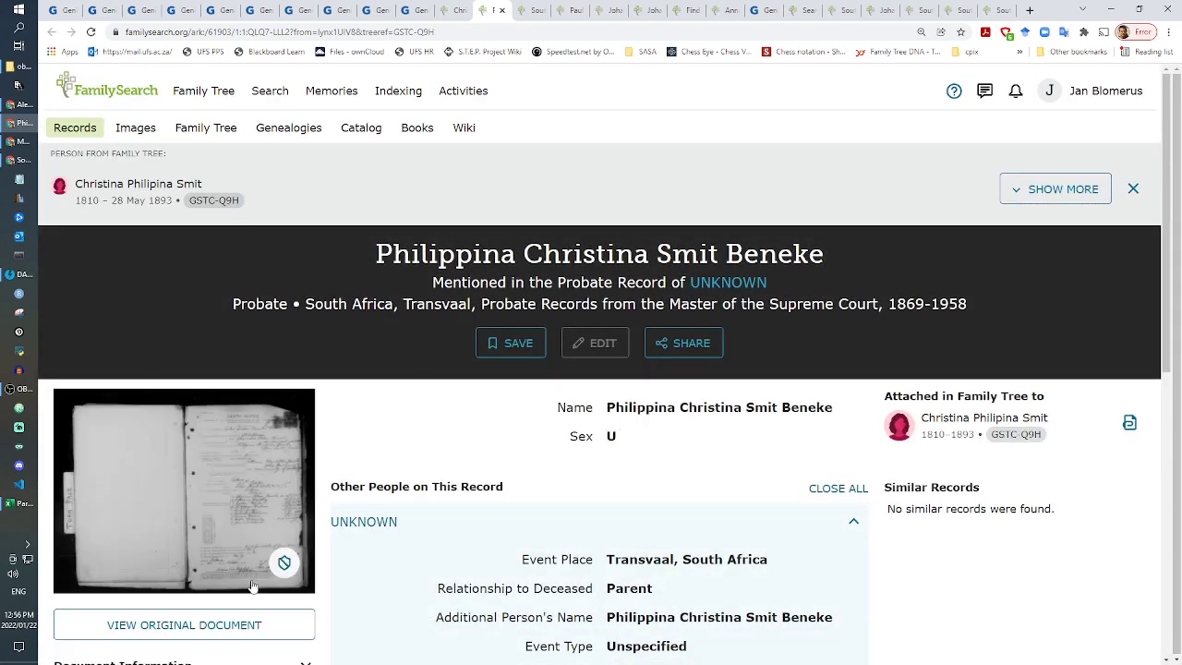
{"action": "left_click", "coordinate": [234, 635]}
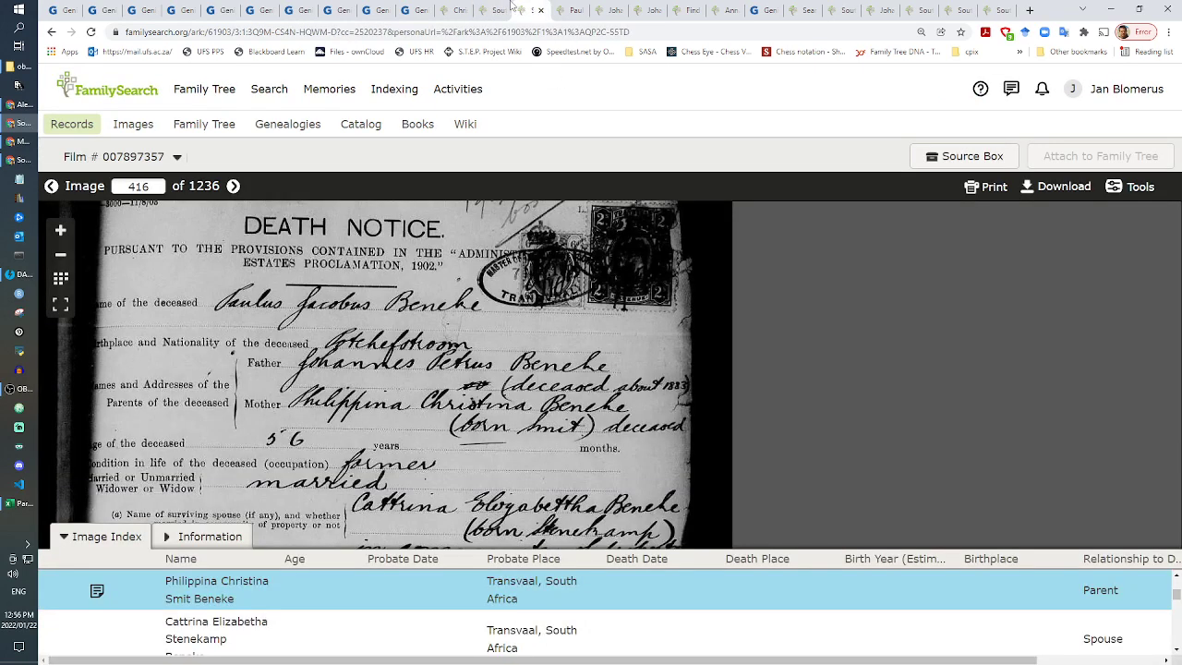
{"action": "left_click", "coordinate": [498, 8]}
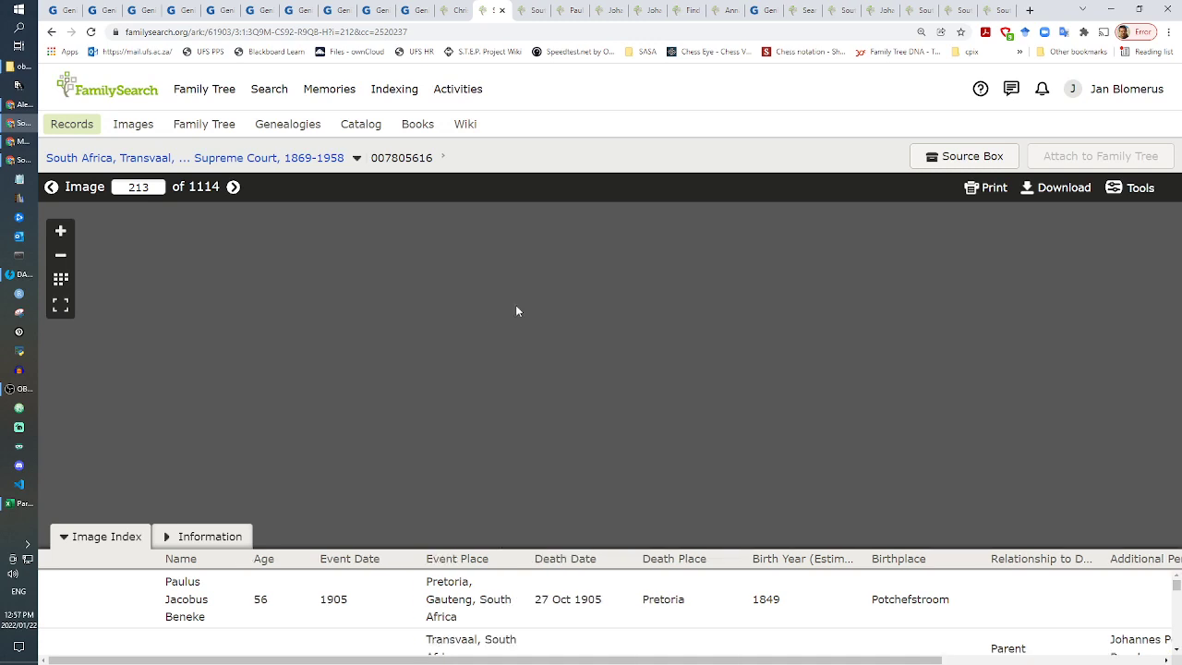
{"action": "left_click_drag", "start_coordinate": [655, 304], "coordinate": [449, 331]}
{"action": "scroll", "coordinate": [450, 332], "scroll_direction": "up", "scroll_amount": 4}
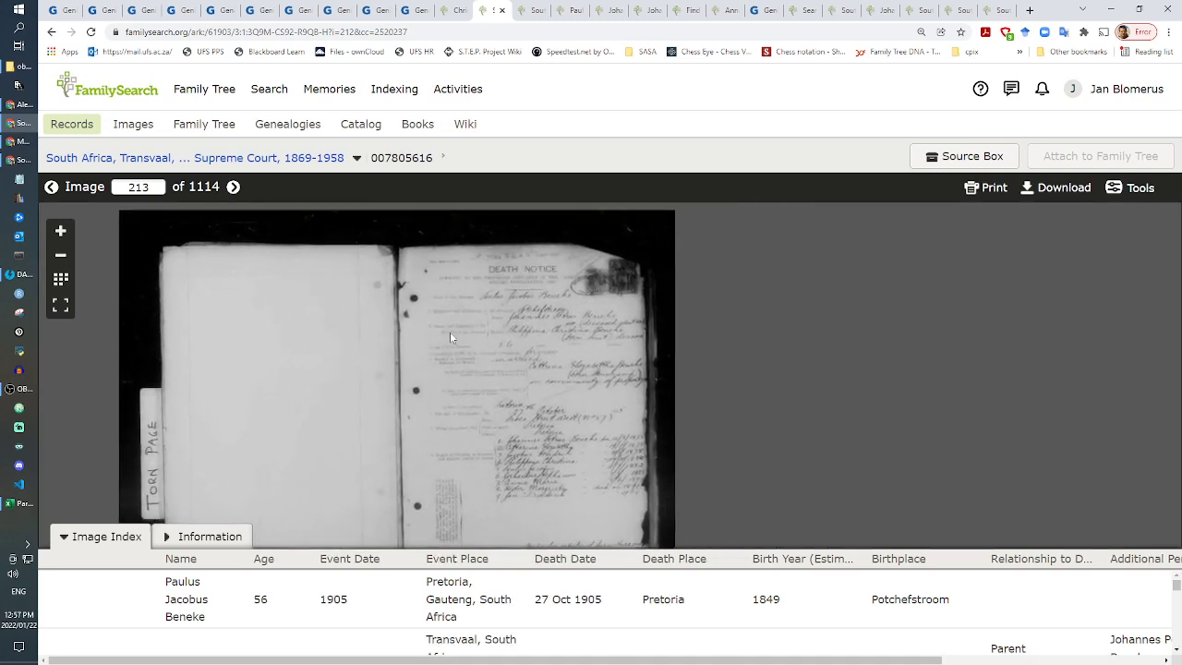
{"action": "scroll", "coordinate": [450, 331], "scroll_direction": "up", "scroll_amount": 4}
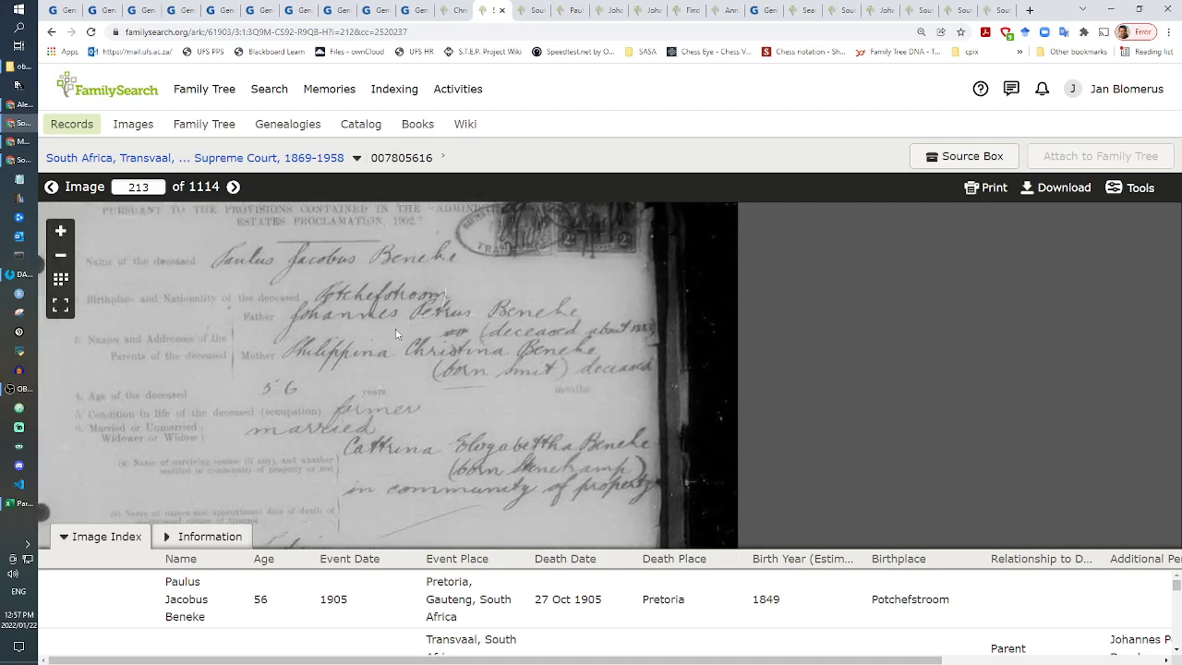
Step: Show the mother's FamilySearch details and compare them with her parents and children on the Geni tree
{"action": "left_click", "coordinate": [450, 11]}
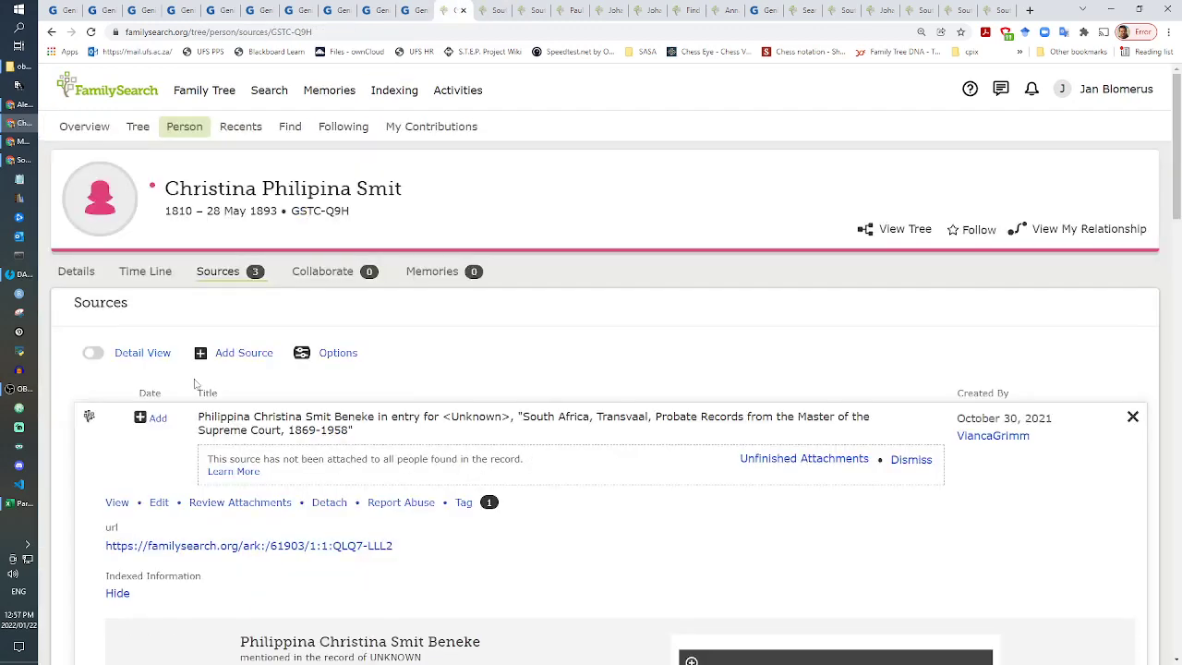
{"action": "left_click", "coordinate": [74, 277]}
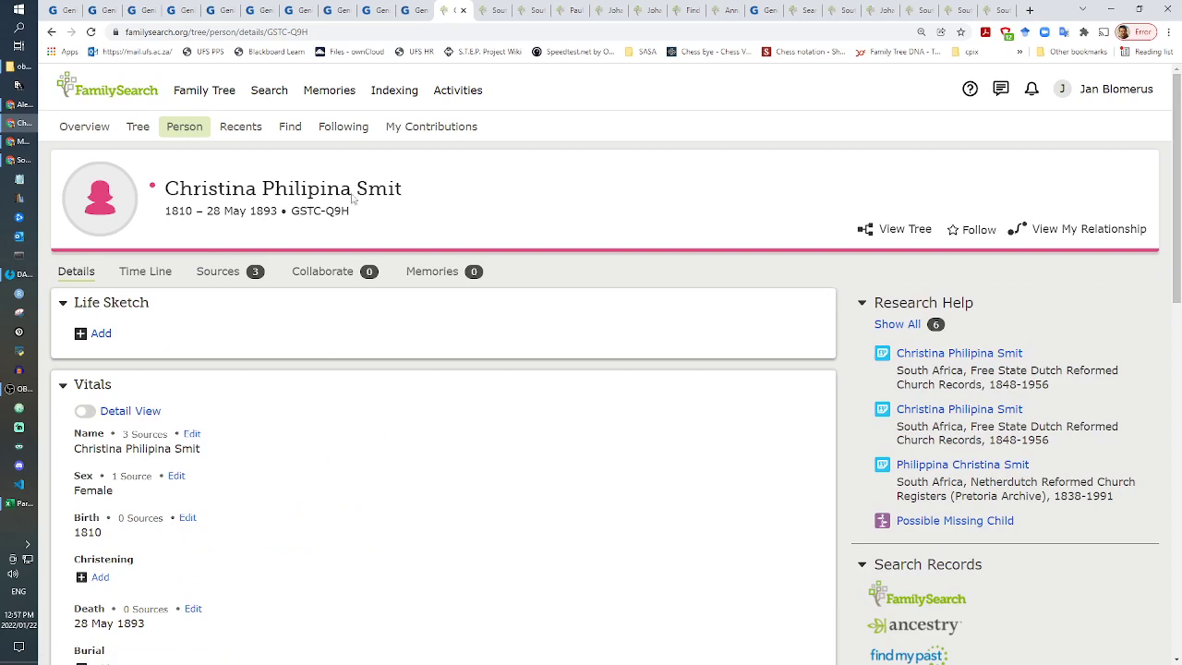
{"action": "left_click", "coordinate": [411, 9]}
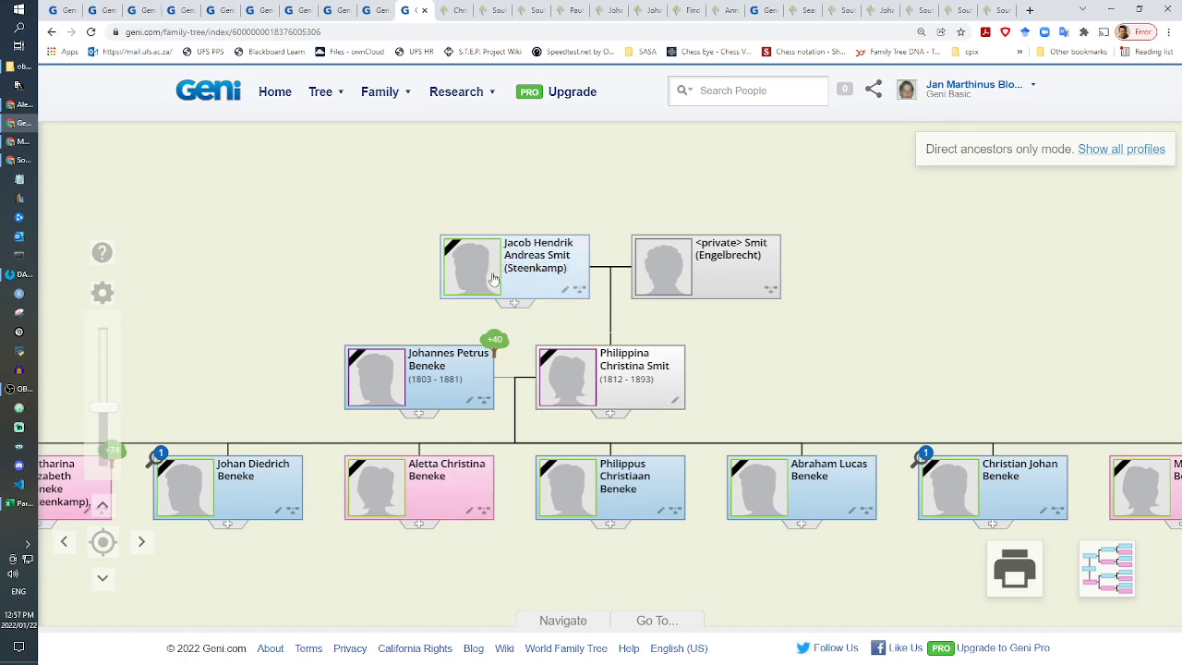
{"action": "left_click_drag", "start_coordinate": [262, 581], "coordinate": [534, 501]}
{"action": "left_click_drag", "start_coordinate": [663, 538], "coordinate": [293, 558]}
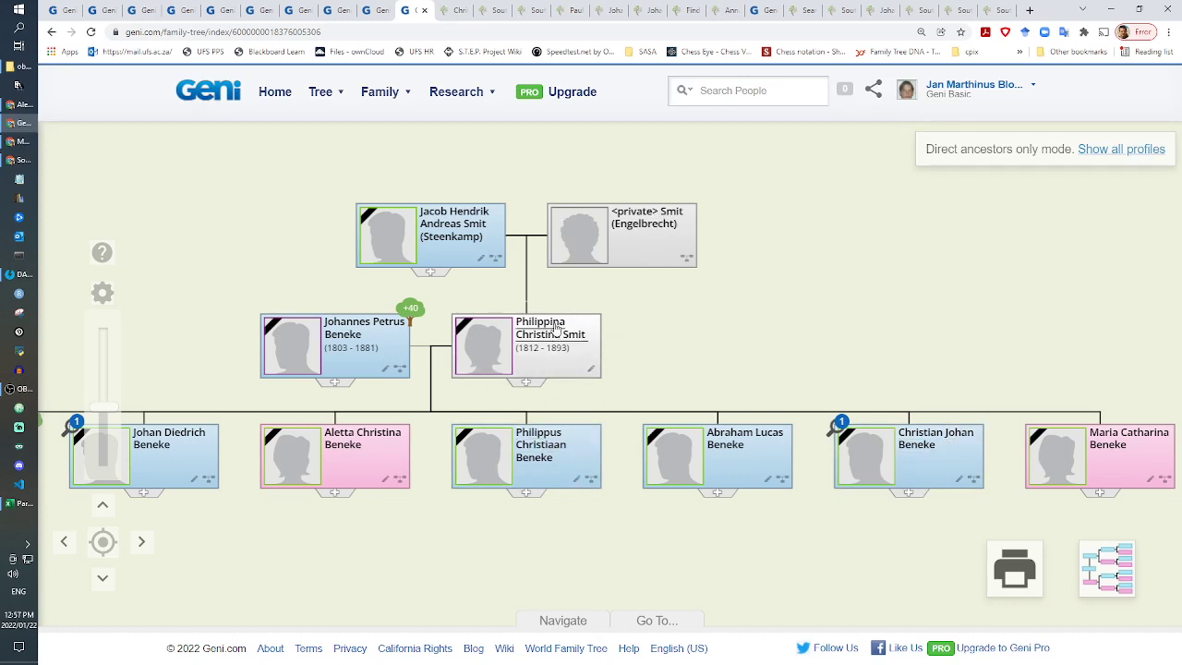
Step: Close the Geni search results tab and the Geni tab with the husband's death notice document
{"action": "left_click", "coordinate": [382, 9]}
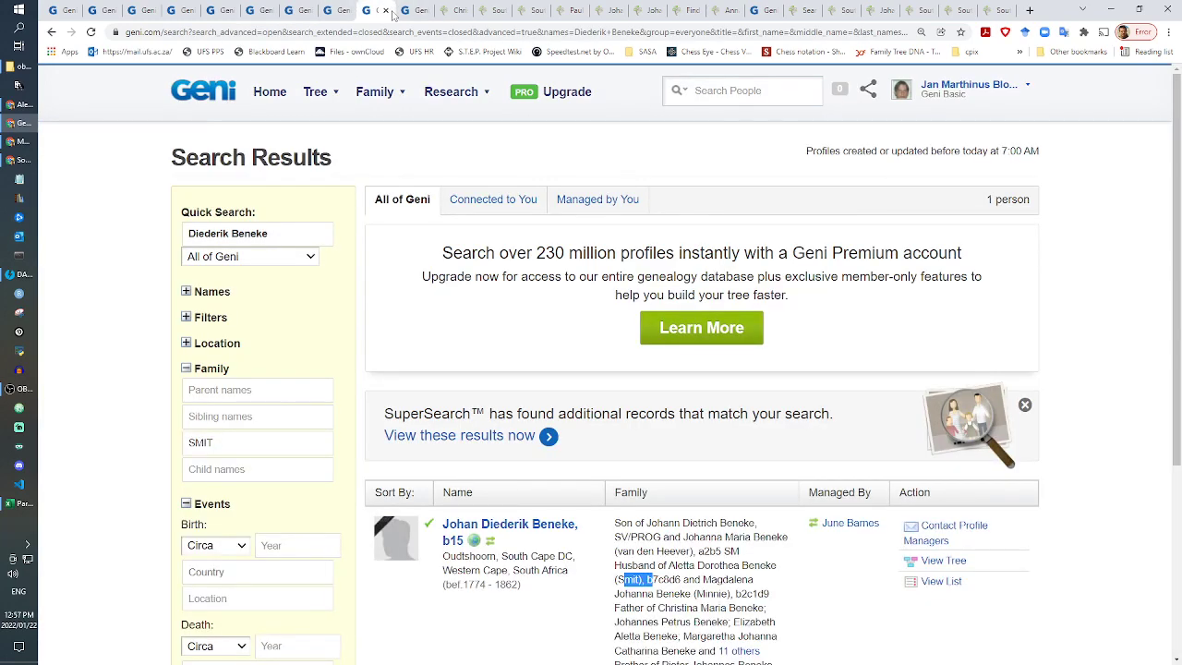
{"action": "left_click", "coordinate": [385, 10]}
{"action": "left_click", "coordinate": [342, 8]}
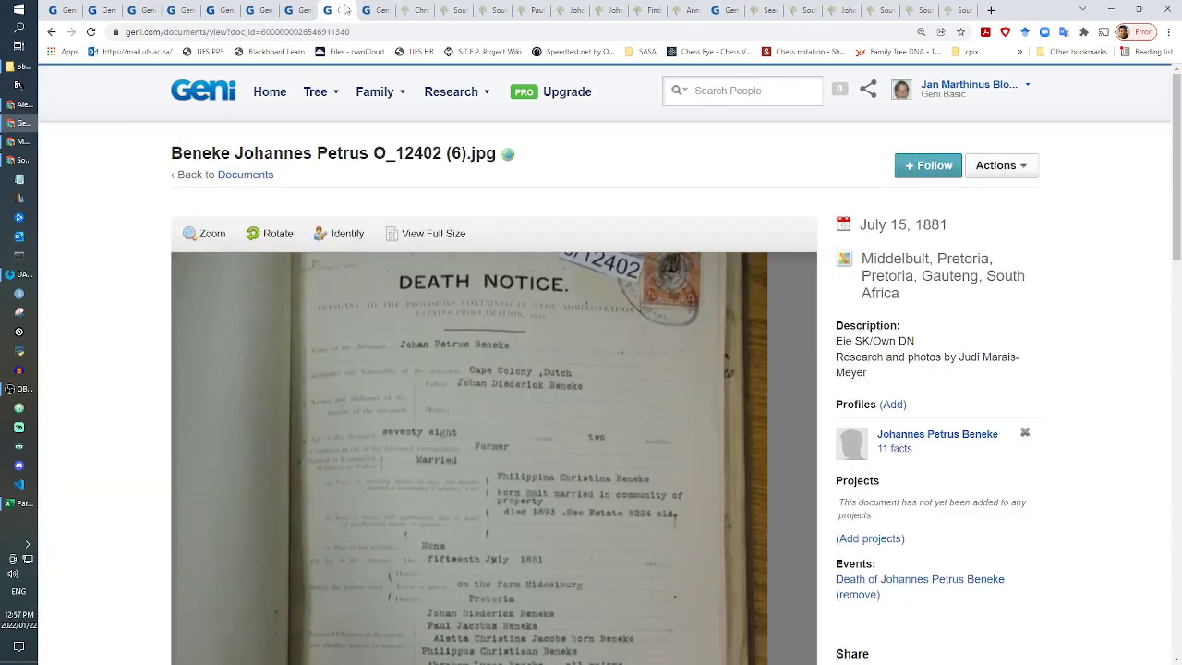
{"action": "left_click", "coordinate": [347, 11]}
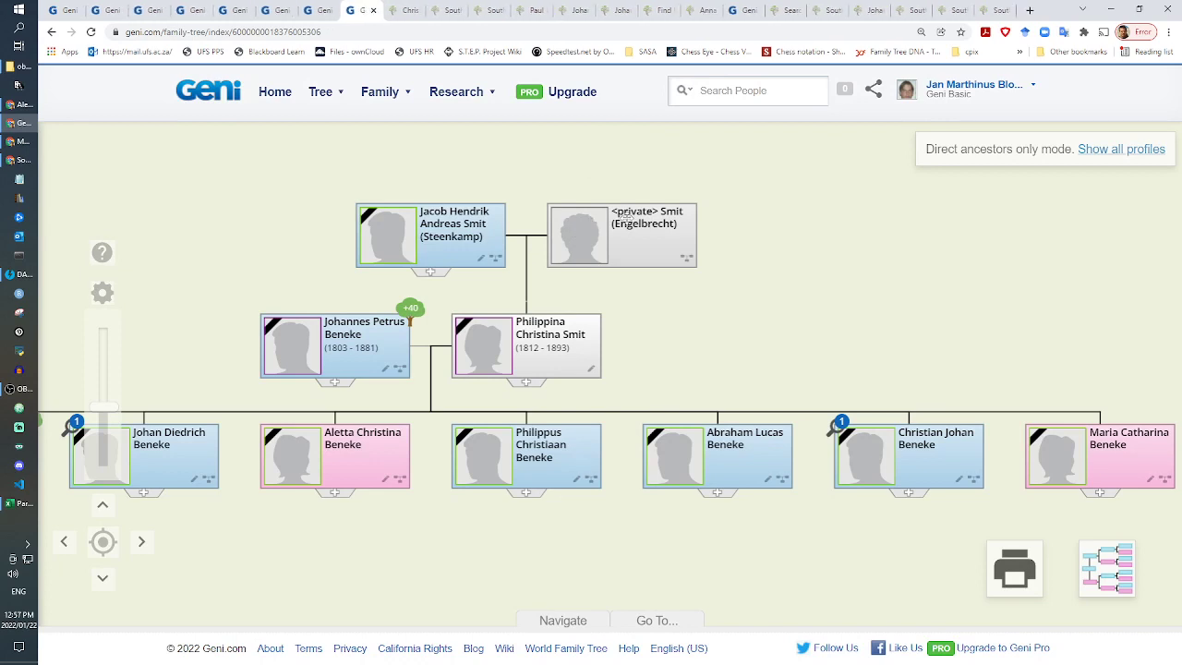
Step: Examine the 1812–1893 wife's parents and her line of descent in the Geni tree containing the mapped people list
{"action": "left_click", "coordinate": [309, 9]}
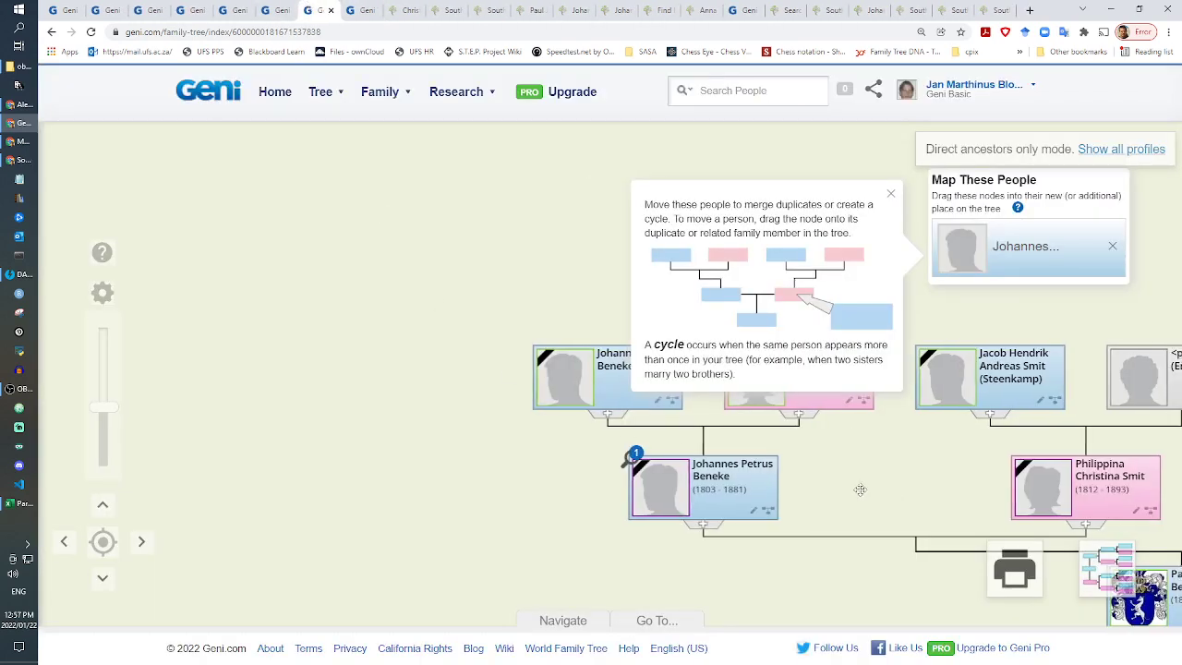
{"action": "left_click_drag", "start_coordinate": [895, 493], "coordinate": [623, 470]}
{"action": "left_click_drag", "start_coordinate": [955, 402], "coordinate": [539, 362]}
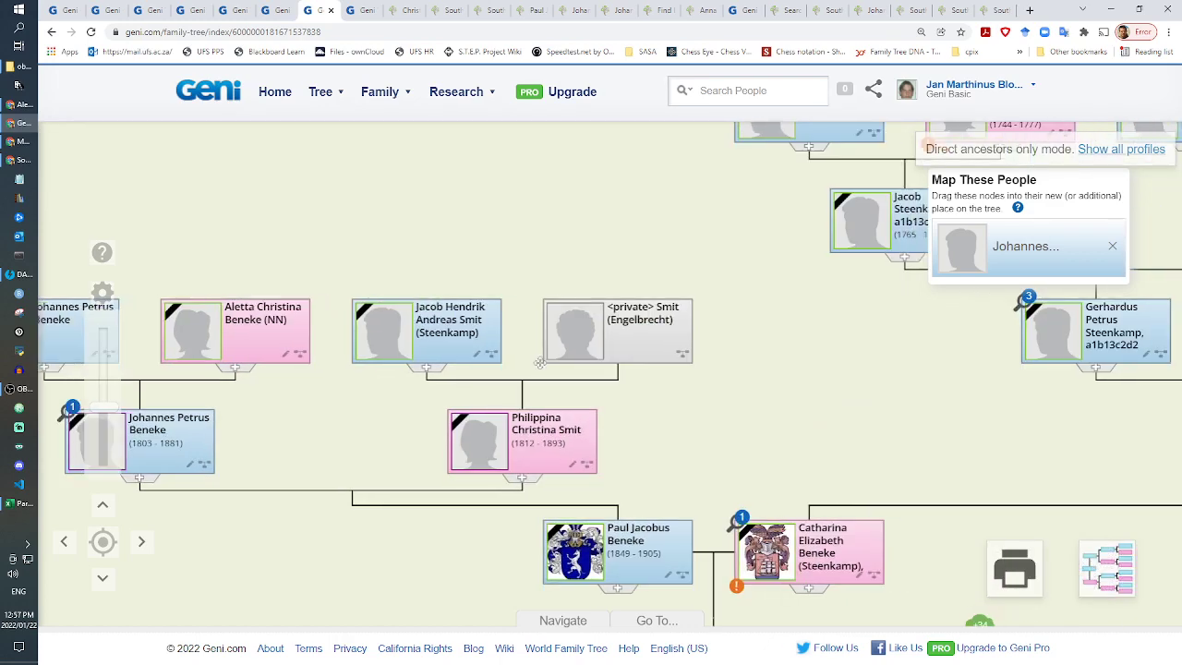
{"action": "left_click_drag", "start_coordinate": [841, 457], "coordinate": [752, 337]}
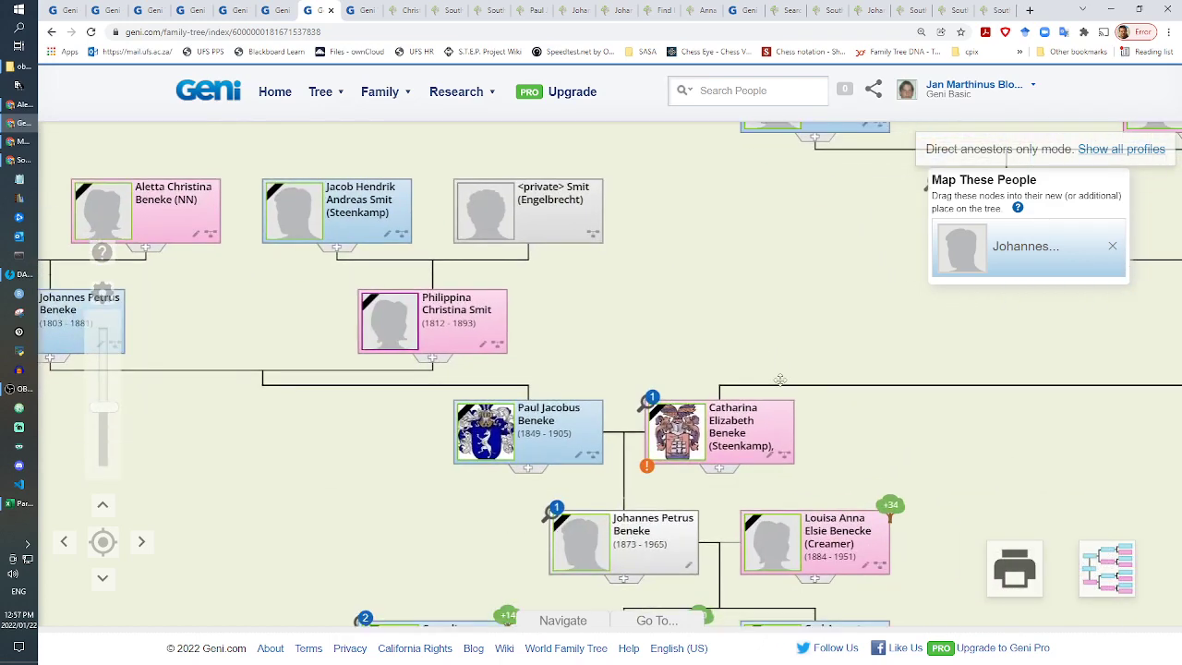
{"action": "left_click_drag", "start_coordinate": [922, 452], "coordinate": [847, 458]}
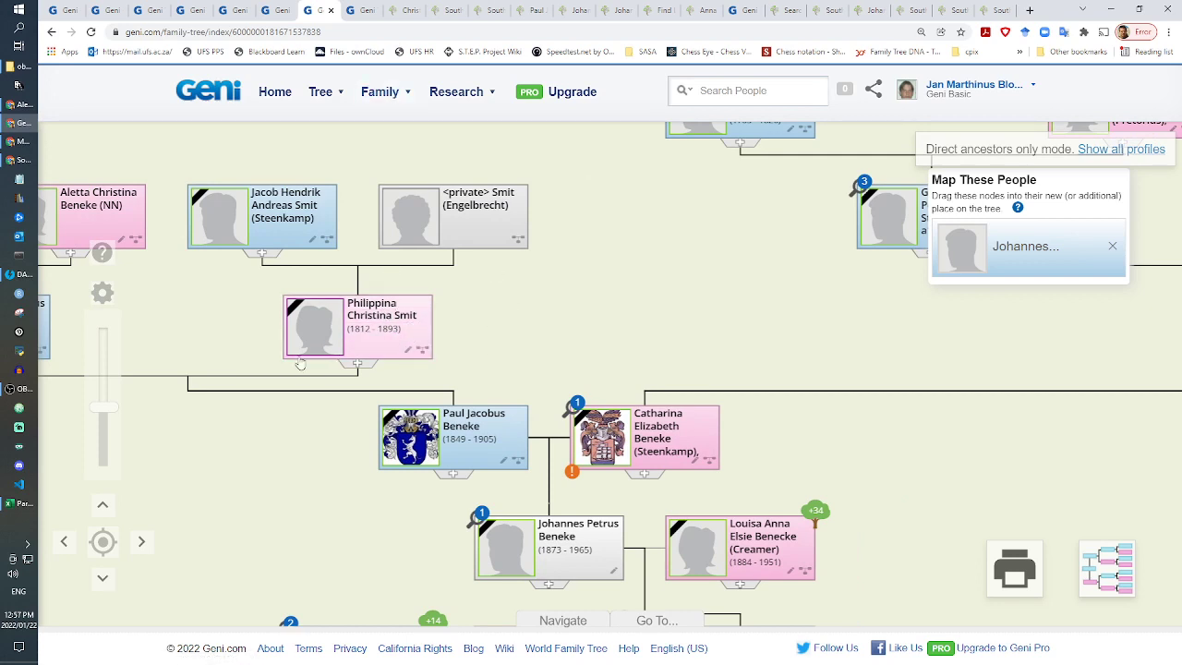
{"action": "left_click_drag", "start_coordinate": [208, 426], "coordinate": [409, 423]}
Step: Check the wife's FamilySearch vitals against her Geni entry and the parents named in the enlarged death notice
{"action": "left_click", "coordinate": [503, 314]}
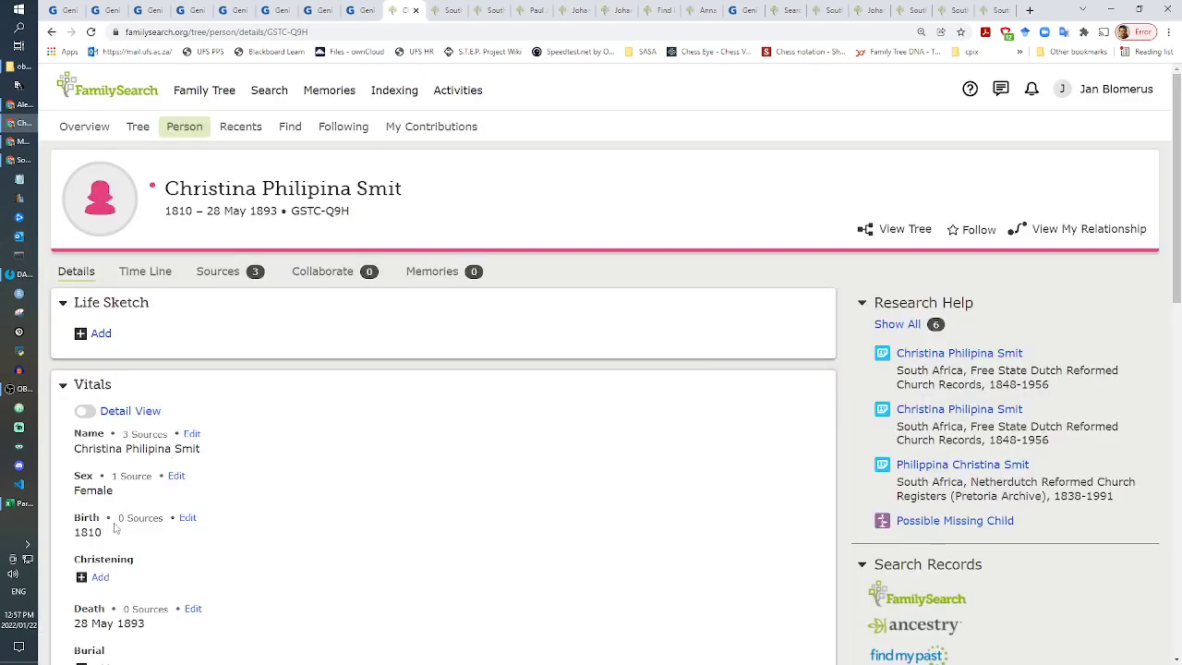
{"action": "left_click", "coordinate": [312, 8]}
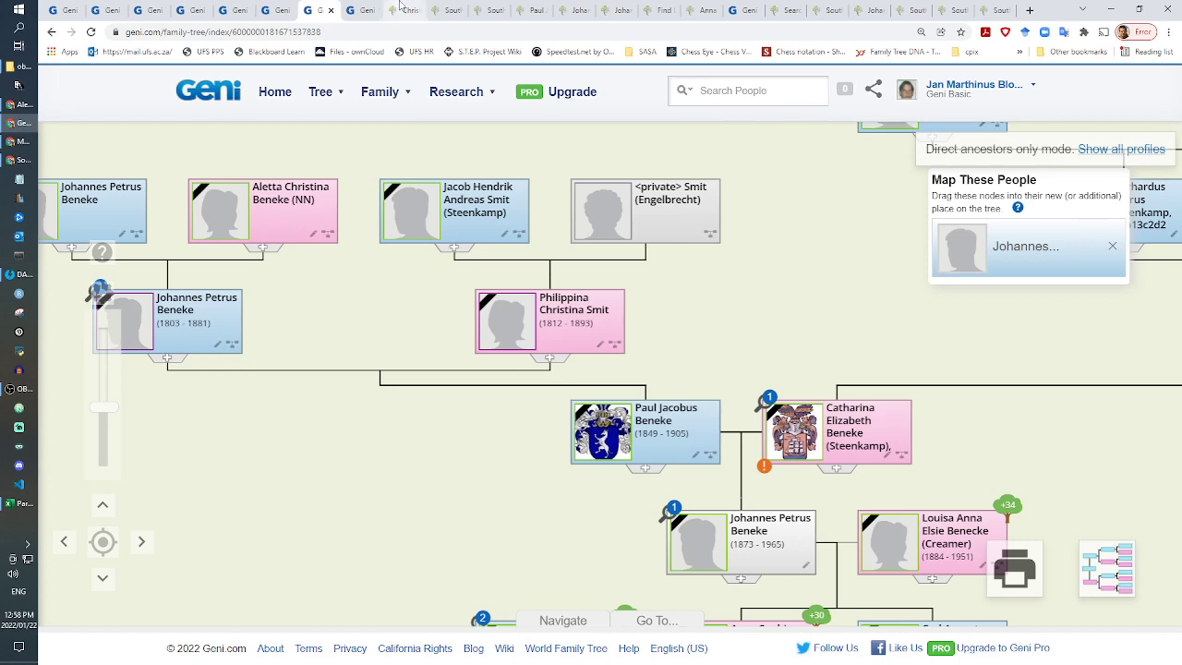
{"action": "left_click", "coordinate": [399, 8]}
{"action": "left_click", "coordinate": [450, 11]}
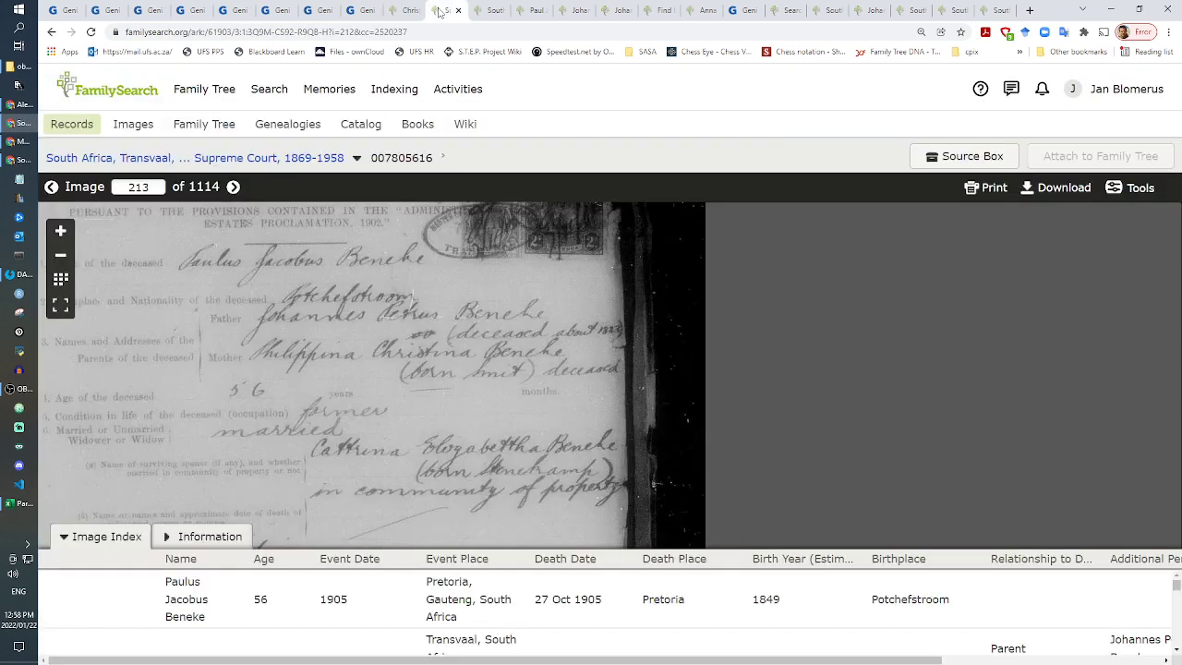
Step: Set up a FamilySearch historical records search with the wife's first names and maiden surname, and expand the search options
{"action": "left_click", "coordinate": [401, 11]}
{"action": "left_click", "coordinate": [267, 90]}
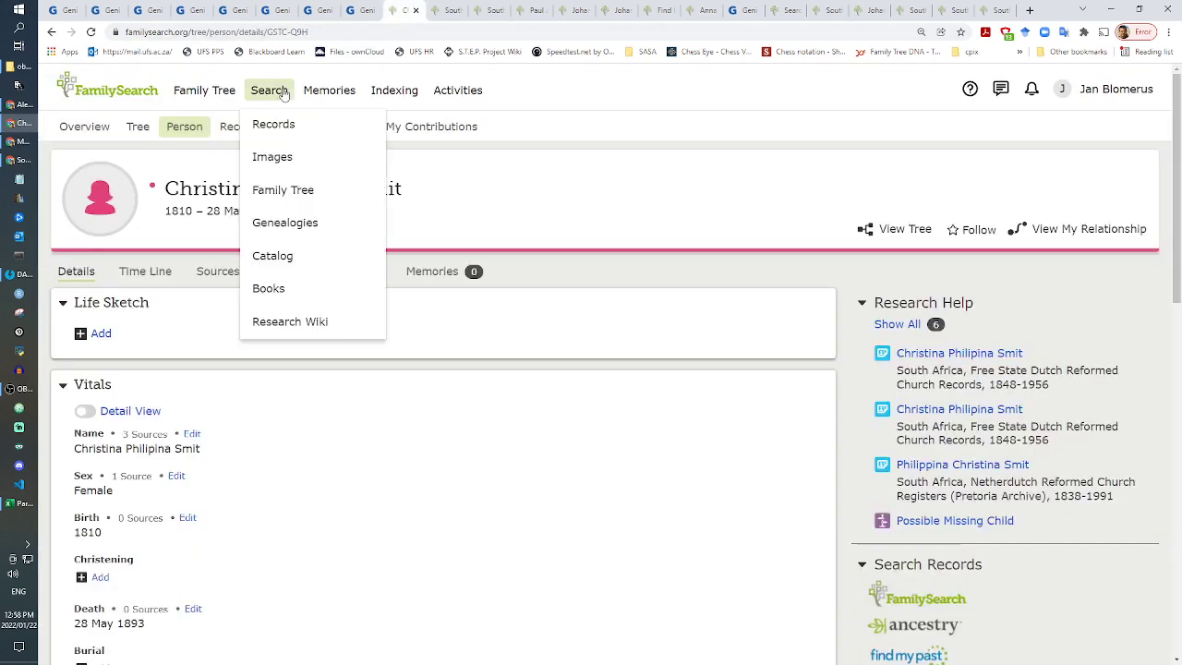
{"action": "left_click", "coordinate": [271, 121]}
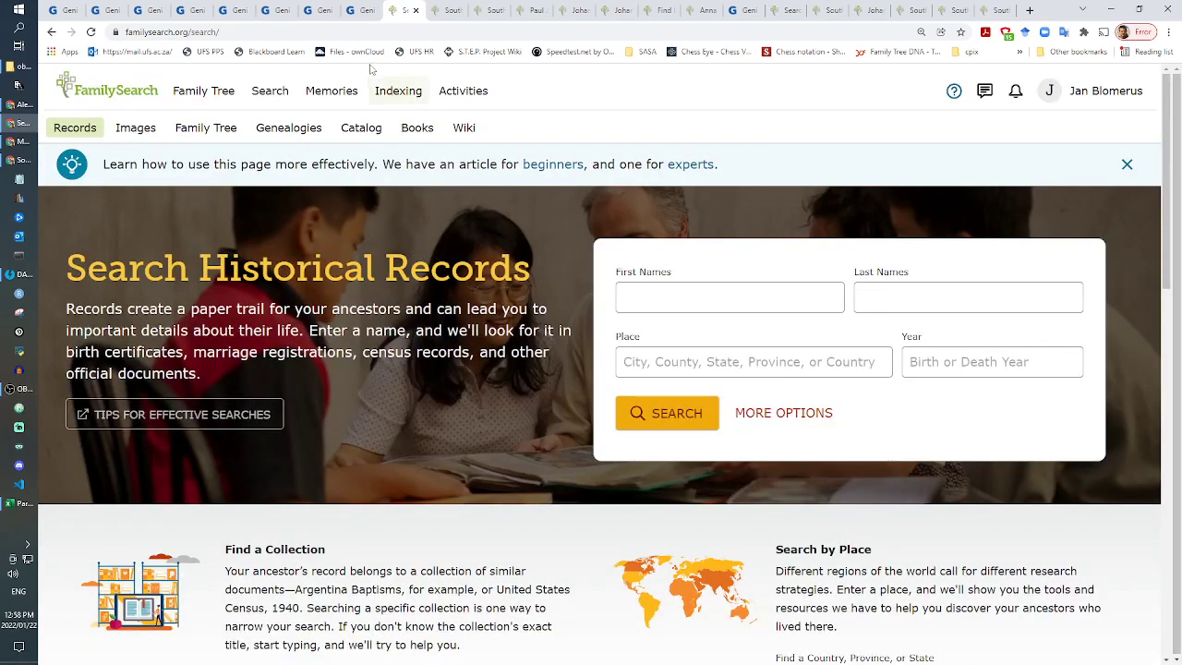
{"action": "left_click", "coordinate": [715, 294]}
{"action": "type", "text": "phil"}
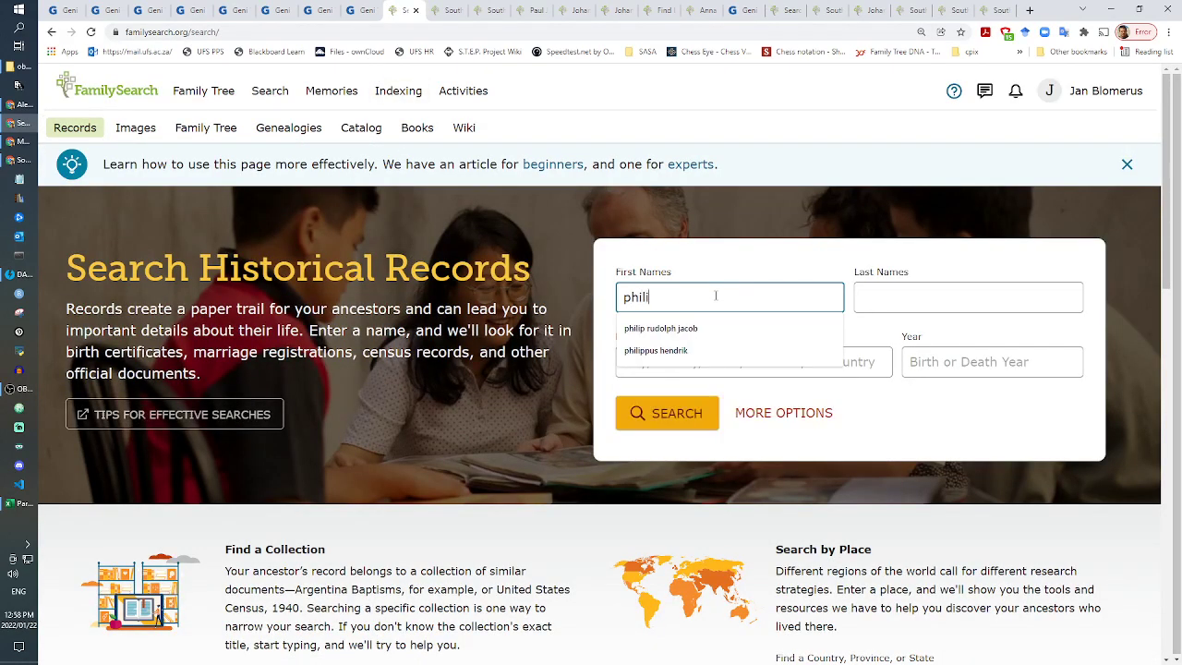
{"action": "type", "text": "ippina christina"}
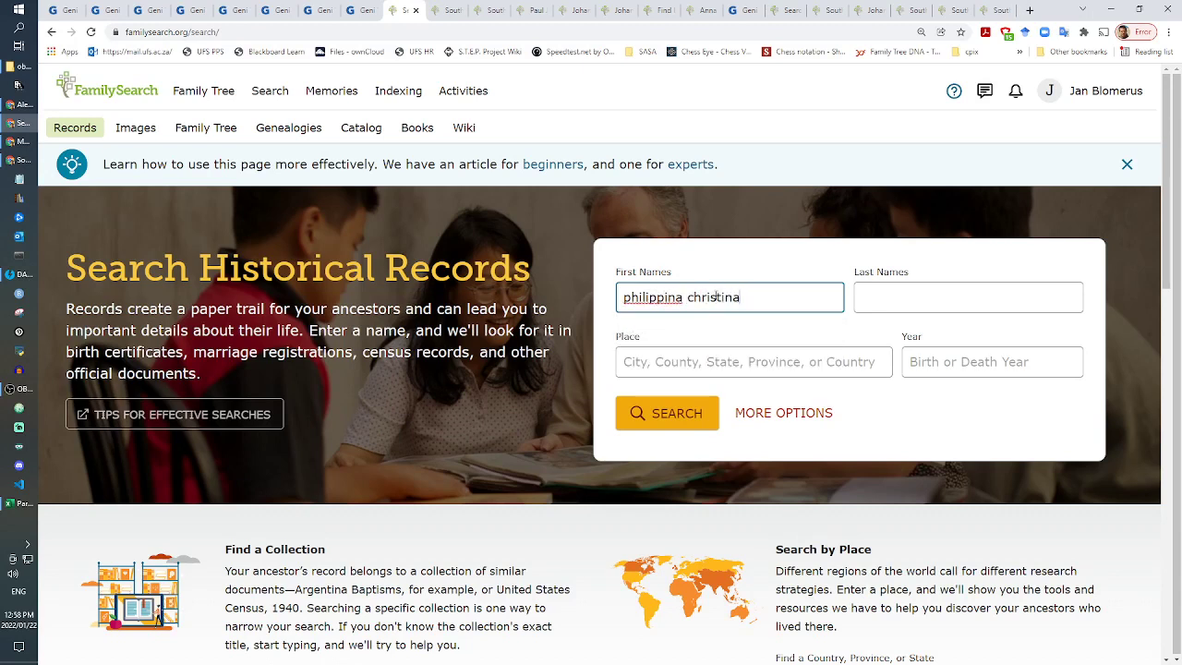
{"action": "key", "text": "Tab"}
{"action": "type", "text": "smit"}
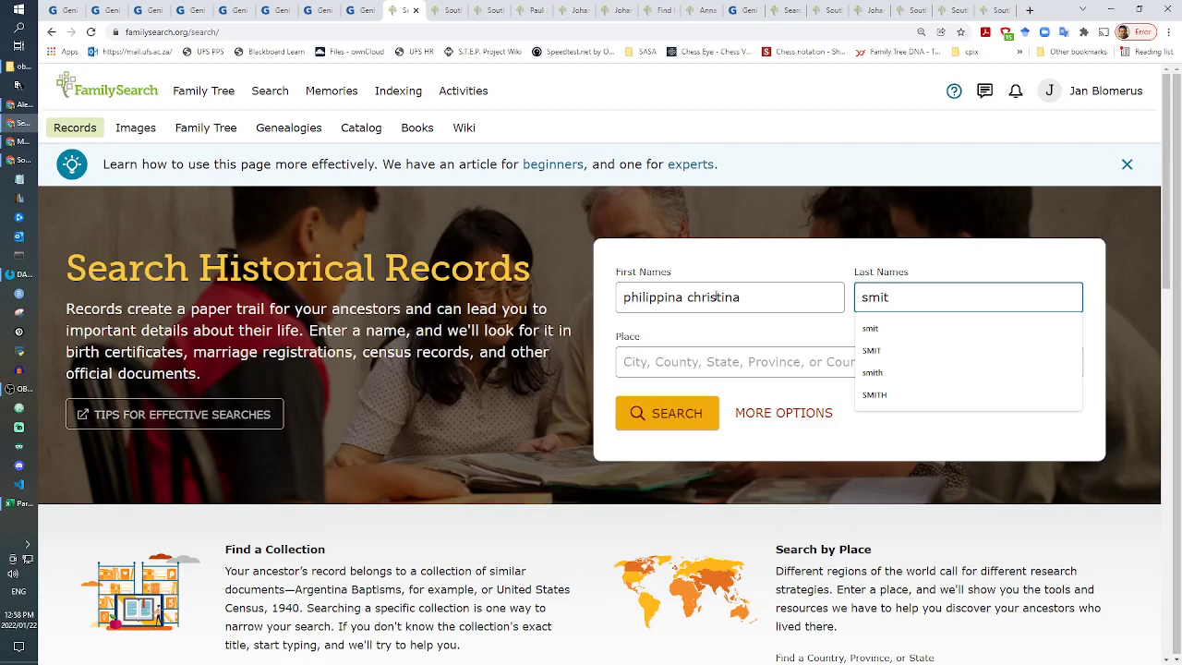
{"action": "left_click", "coordinate": [757, 412]}
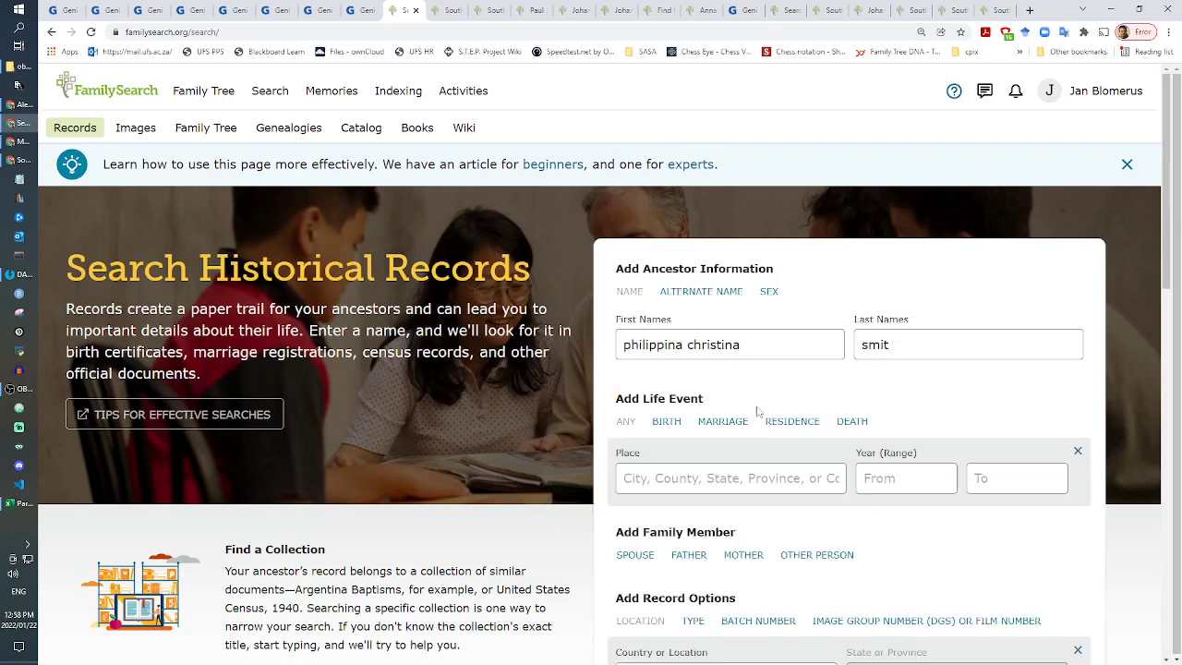
Step: Add the husband's first names and surname as the spouse in the historical records search, checking them against the Geni tree
{"action": "left_click", "coordinate": [352, 8]}
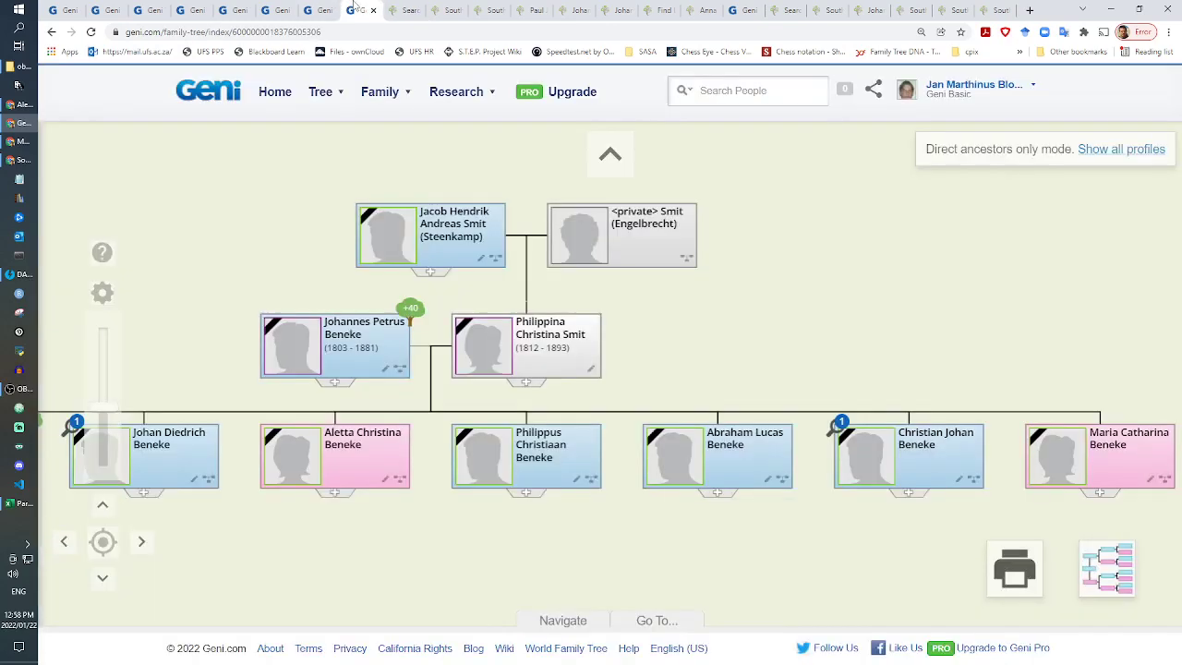
{"action": "left_click", "coordinate": [399, 11]}
{"action": "scroll", "coordinate": [683, 257], "scroll_direction": "down", "scroll_amount": 3}
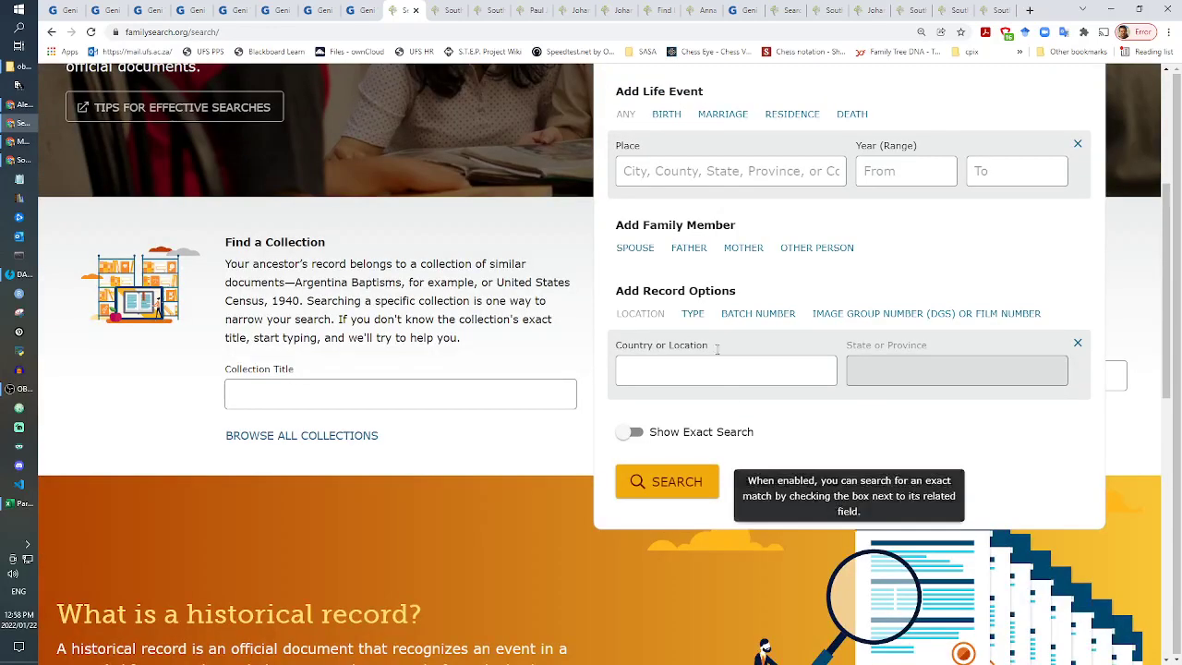
{"action": "left_click", "coordinate": [654, 251]}
{"action": "type", "text": "j"}
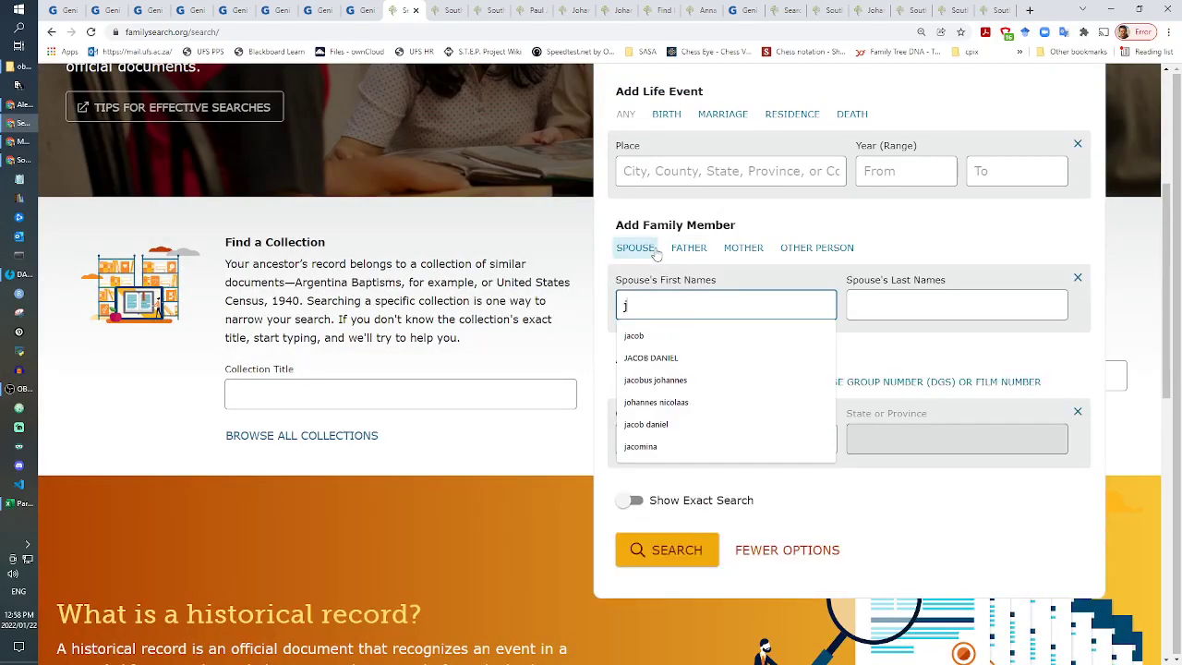
{"action": "type", "text": "ohannes petrus"}
{"action": "key", "text": "Tab"}
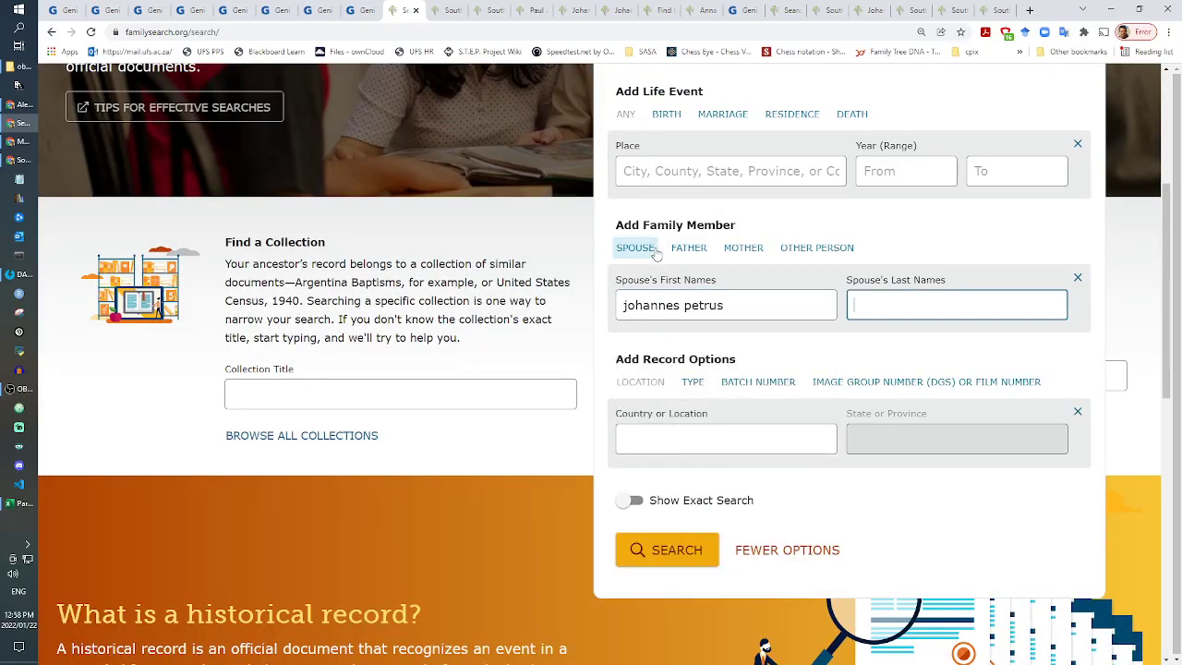
{"action": "type", "text": "beneke"}
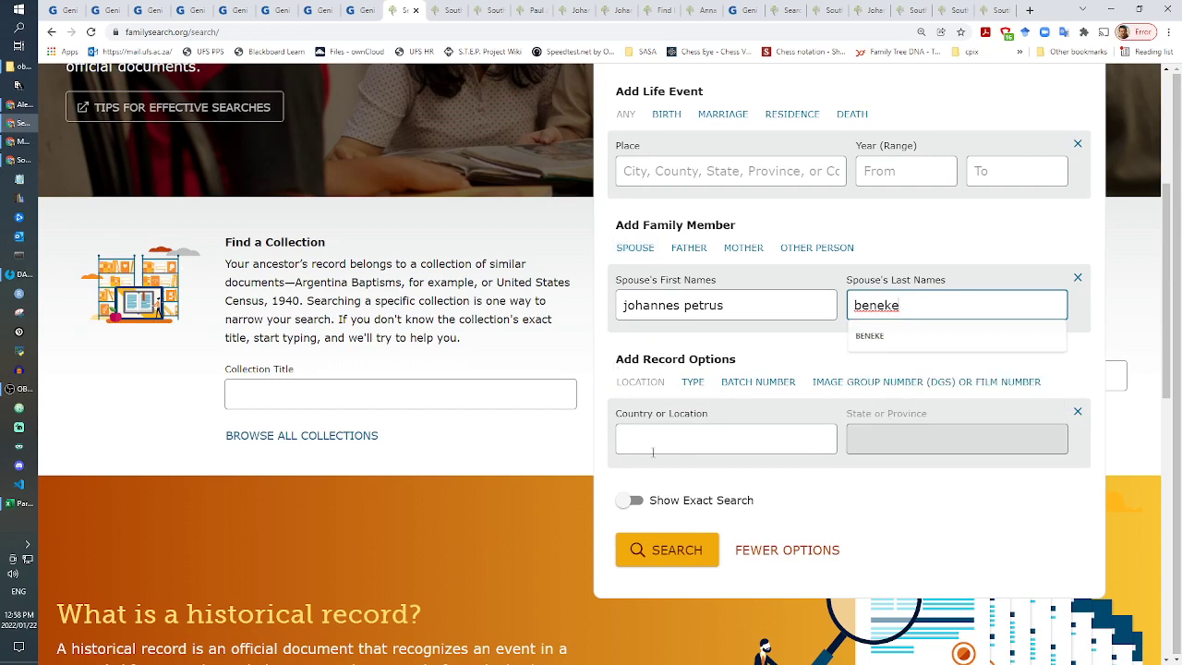
Step: Limit the records search to South Africa and run it
{"action": "left_click", "coordinate": [651, 439]}
{"action": "type", "text": "sou"}
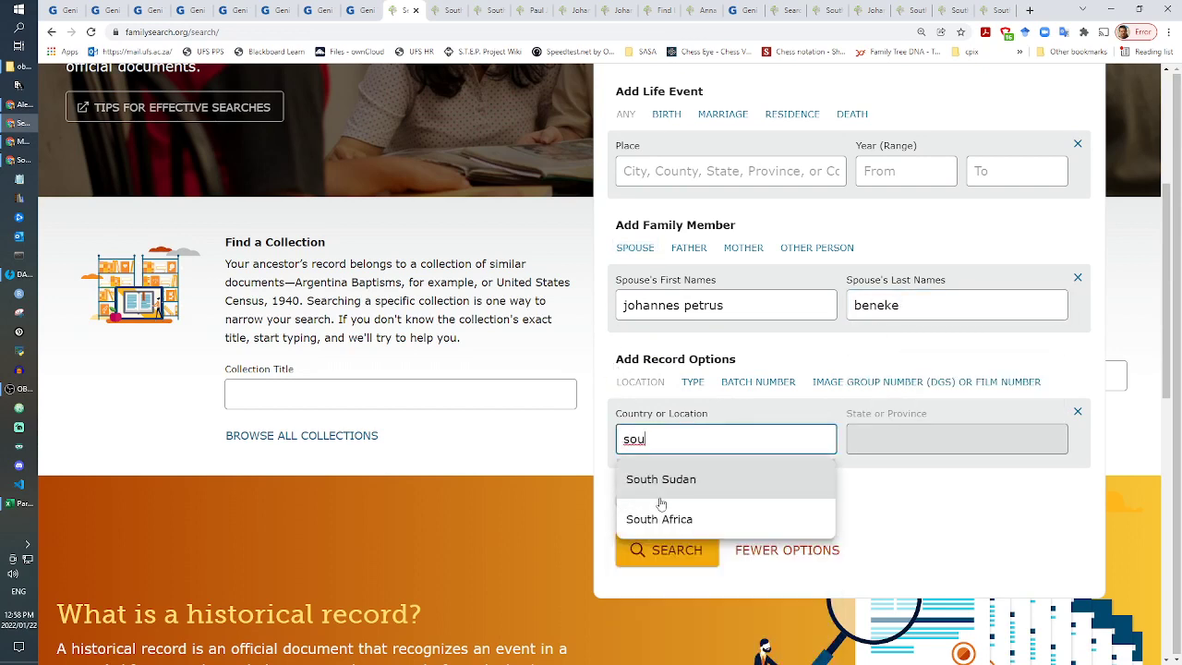
{"action": "left_click", "coordinate": [661, 519]}
{"action": "left_click", "coordinate": [671, 551]}
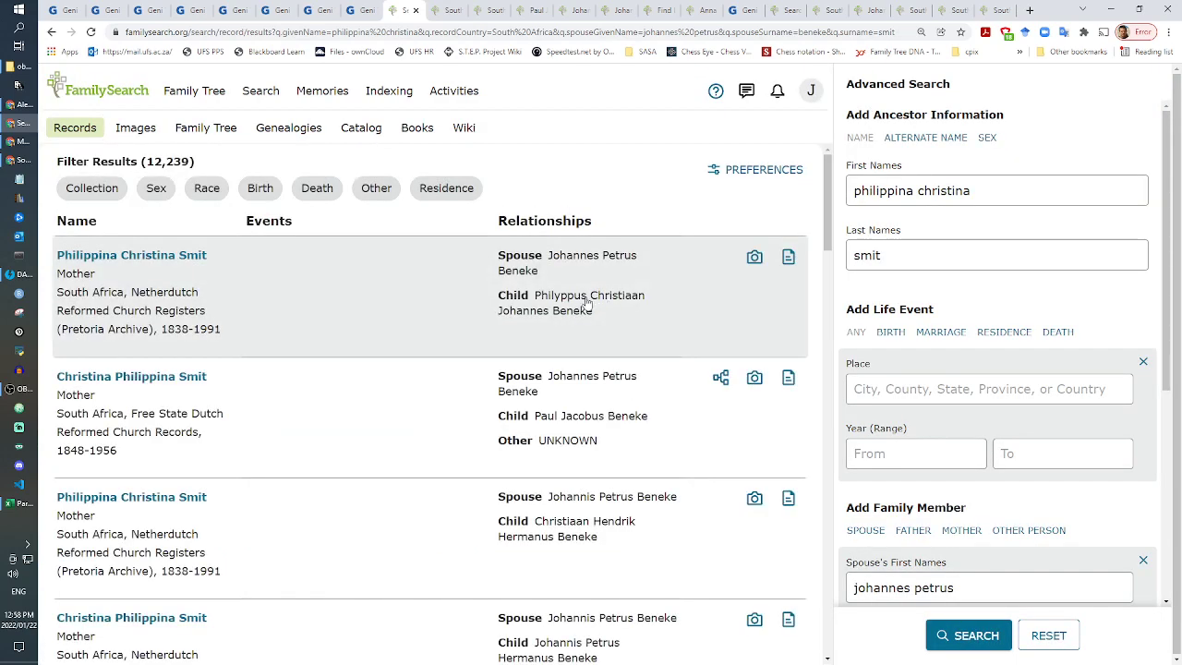
Step: Open the three Netherdutch Reformed Church Registers (Pretoria Archive) results naming the wife as mother in separate tabs
{"action": "right_click", "coordinate": [185, 251]}
{"action": "left_click", "coordinate": [217, 261]}
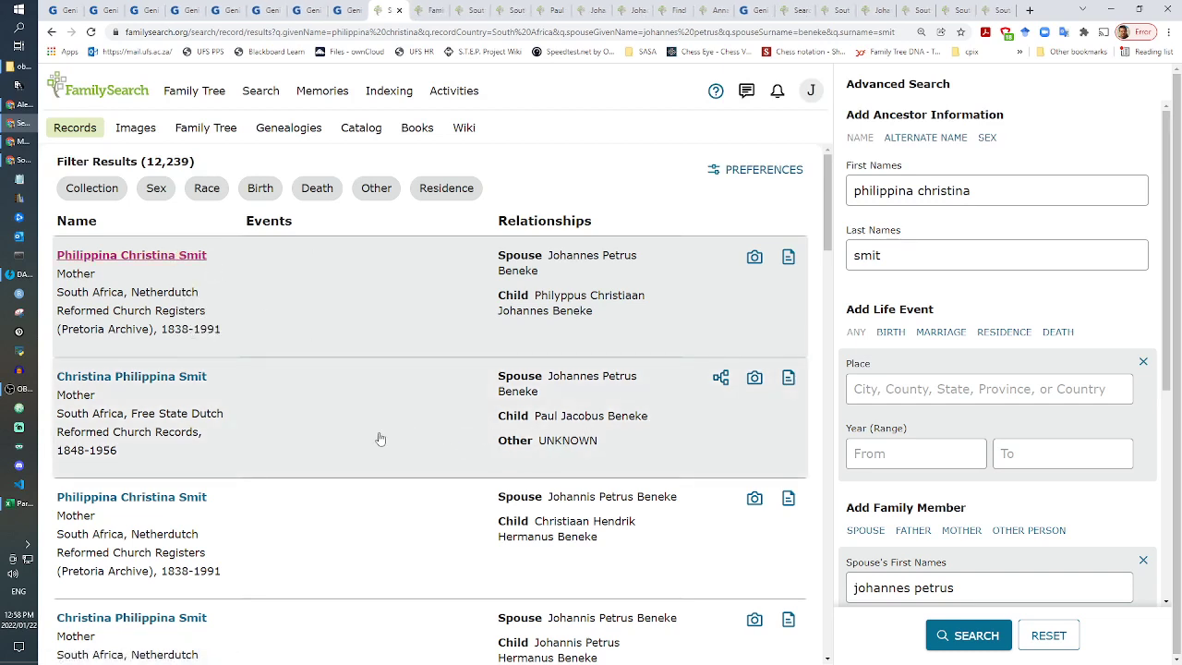
{"action": "right_click", "coordinate": [163, 376]}
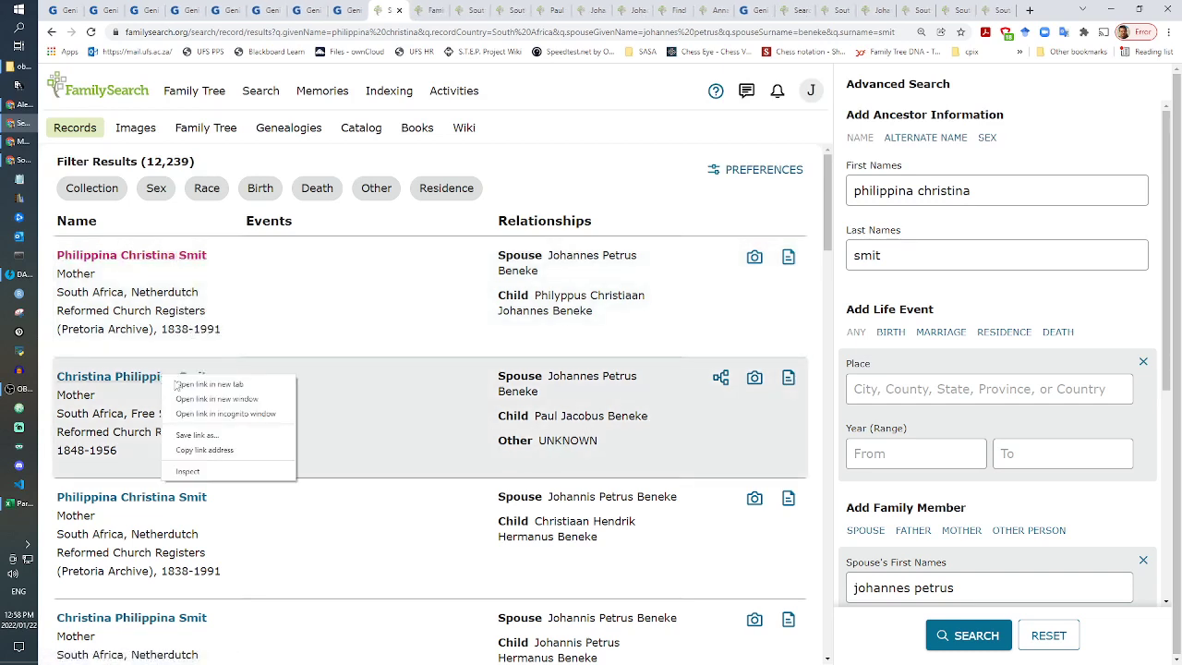
{"action": "right_click", "coordinate": [90, 503]}
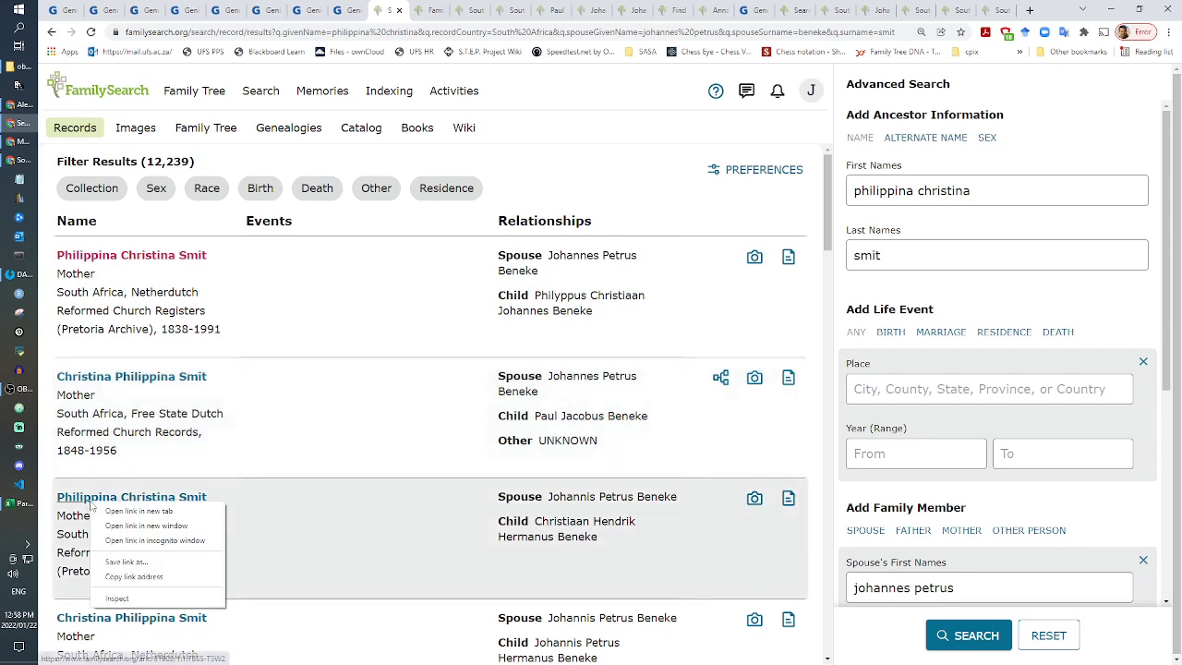
{"action": "left_click", "coordinate": [125, 511]}
{"action": "scroll", "coordinate": [272, 509], "scroll_direction": "down", "scroll_amount": 3}
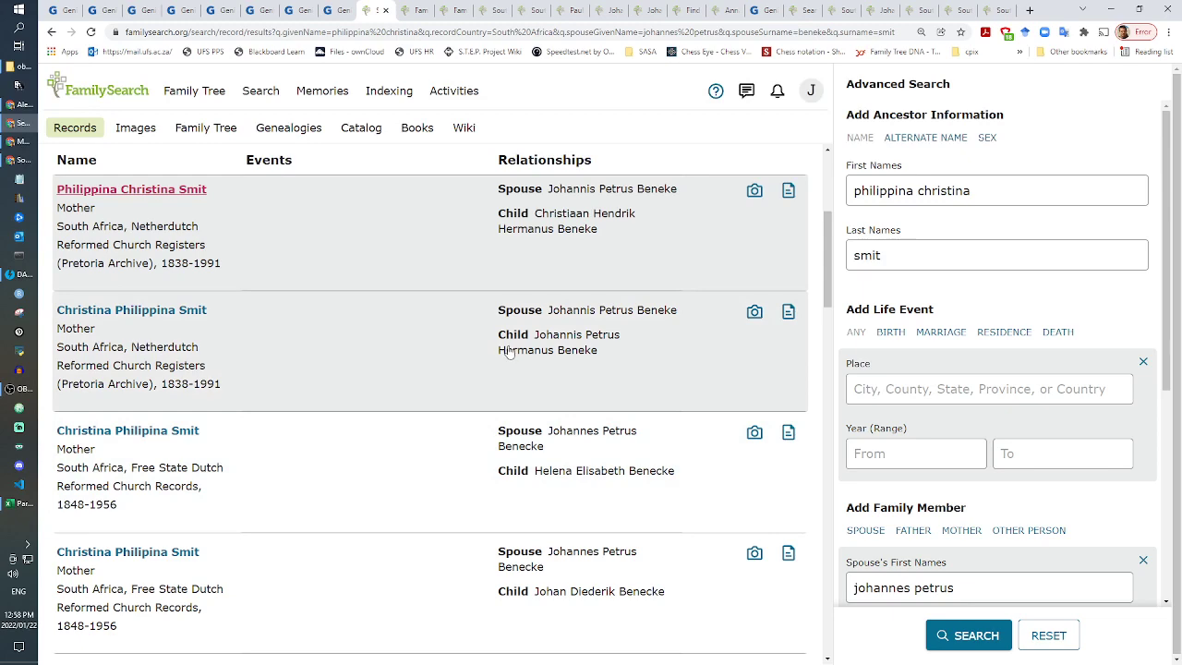
{"action": "scroll", "coordinate": [455, 373], "scroll_direction": "up", "scroll_amount": 3}
{"action": "scroll", "coordinate": [452, 374], "scroll_direction": "down", "scroll_amount": 3}
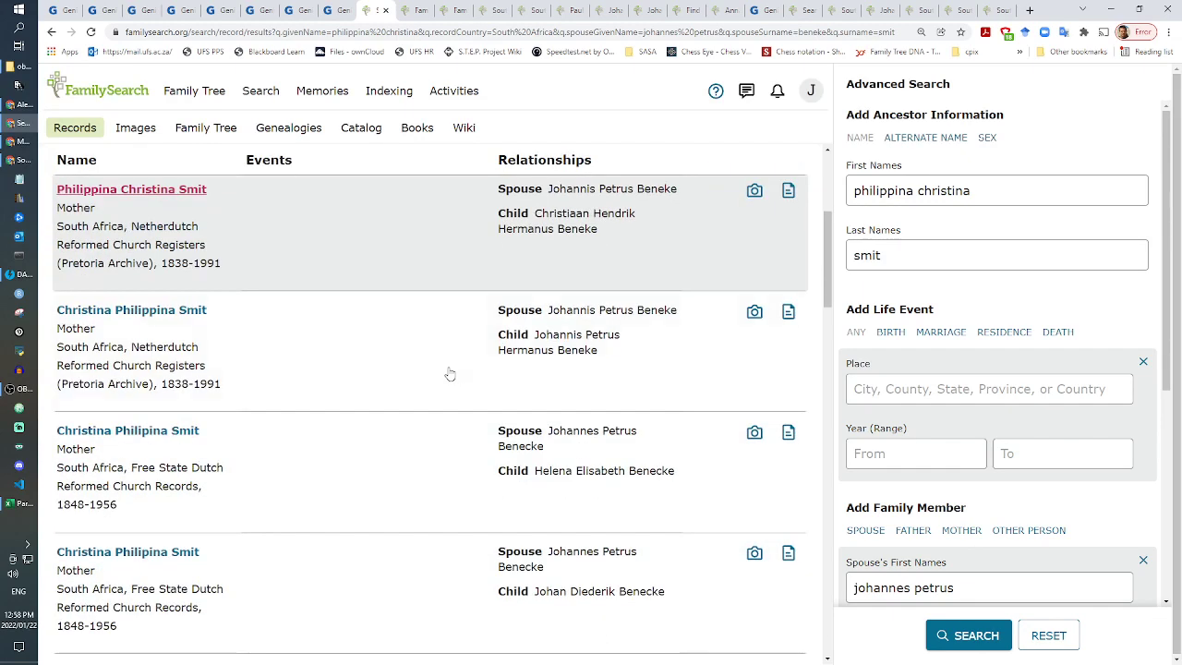
{"action": "right_click", "coordinate": [164, 330]}
{"action": "right_click", "coordinate": [157, 312]}
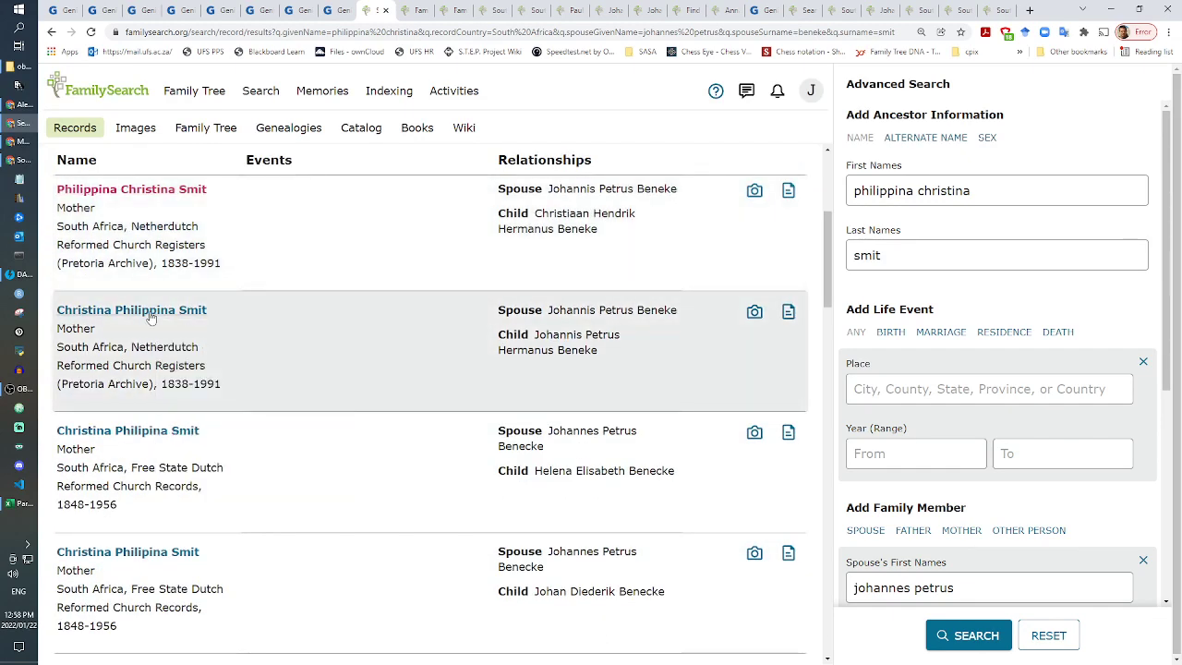
{"action": "left_click", "coordinate": [213, 322]}
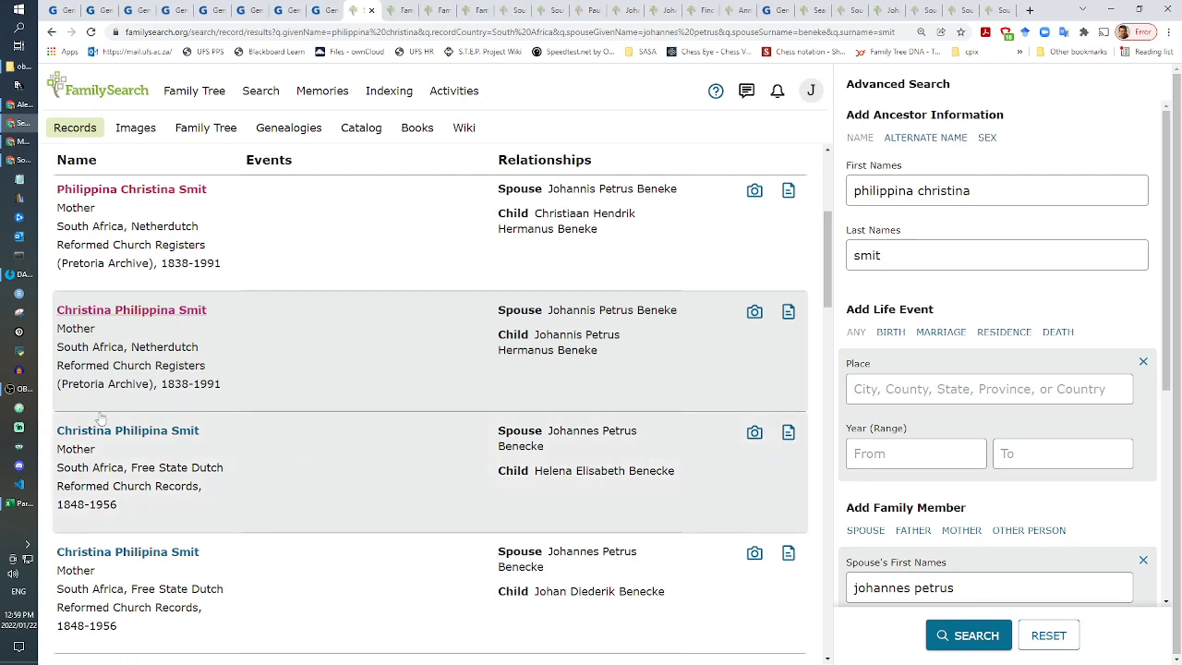
Step: Open the two Free State Dutch Reformed Church results with the Benecke spelling in separate tabs and look through the remaining matches
{"action": "right_click", "coordinate": [115, 431]}
{"action": "left_click", "coordinate": [172, 440]}
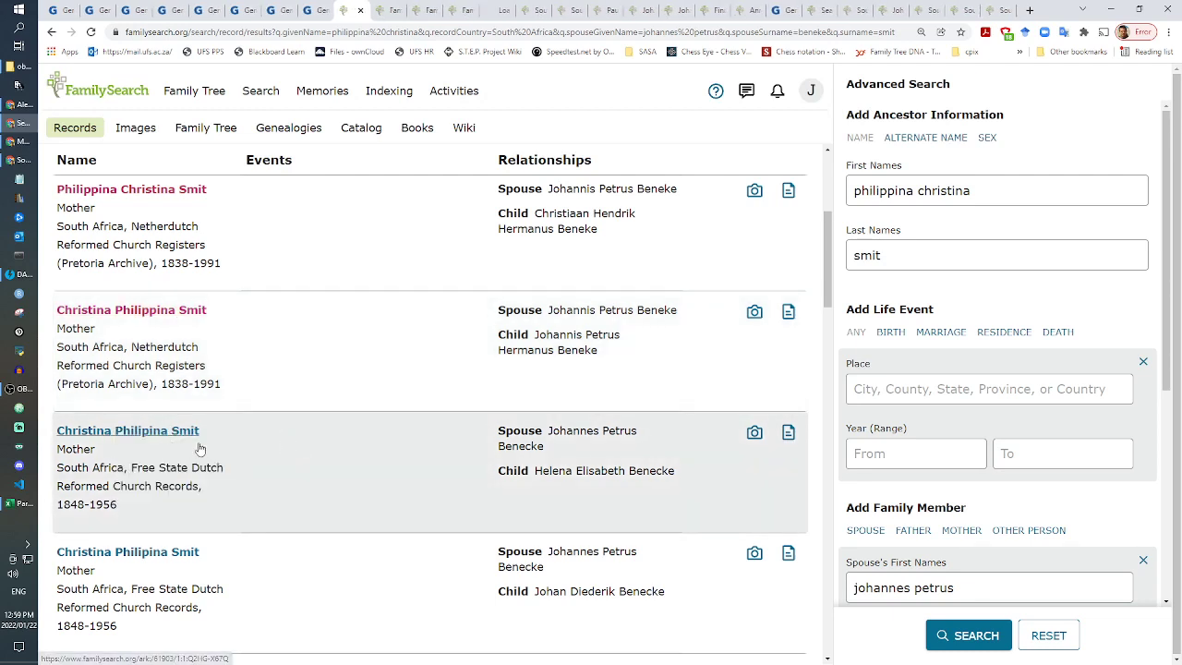
{"action": "scroll", "coordinate": [195, 449], "scroll_direction": "down", "scroll_amount": 3}
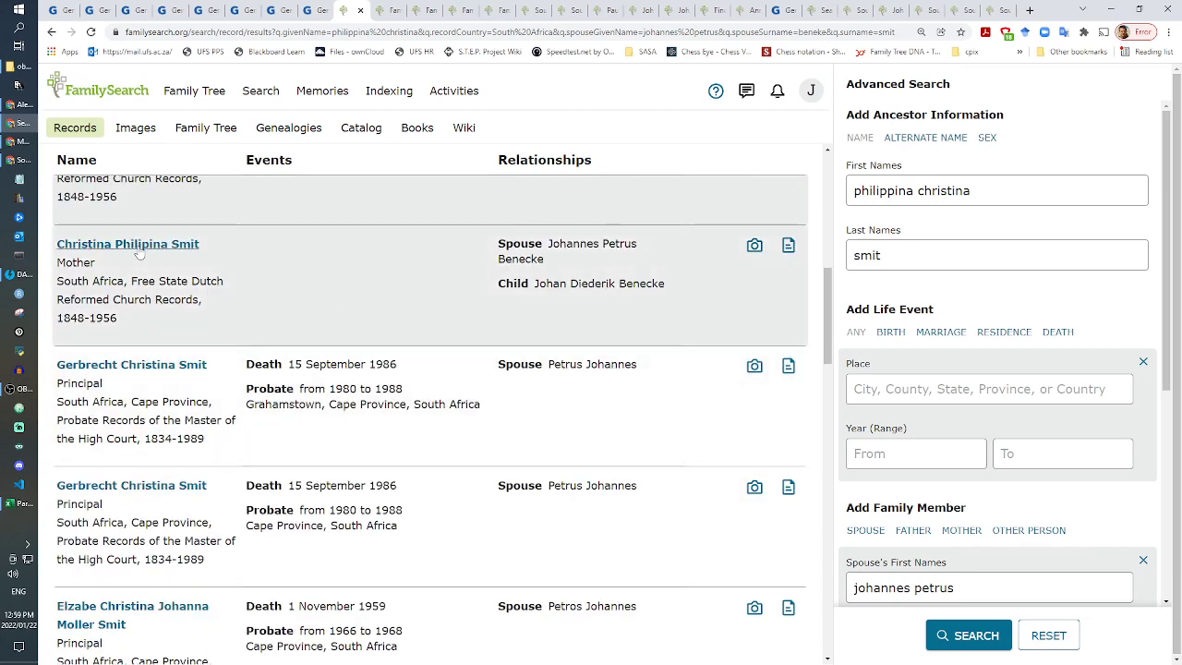
{"action": "right_click", "coordinate": [162, 260]}
{"action": "left_click", "coordinate": [173, 264]}
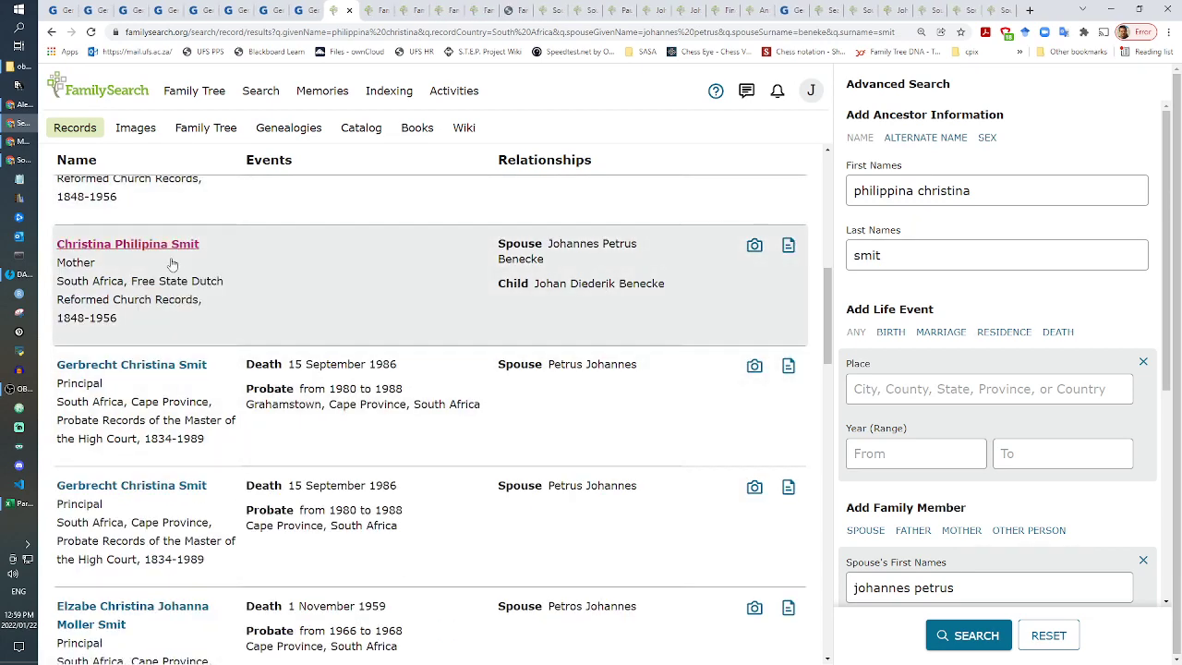
{"action": "scroll", "coordinate": [246, 390], "scroll_direction": "down", "scroll_amount": 7}
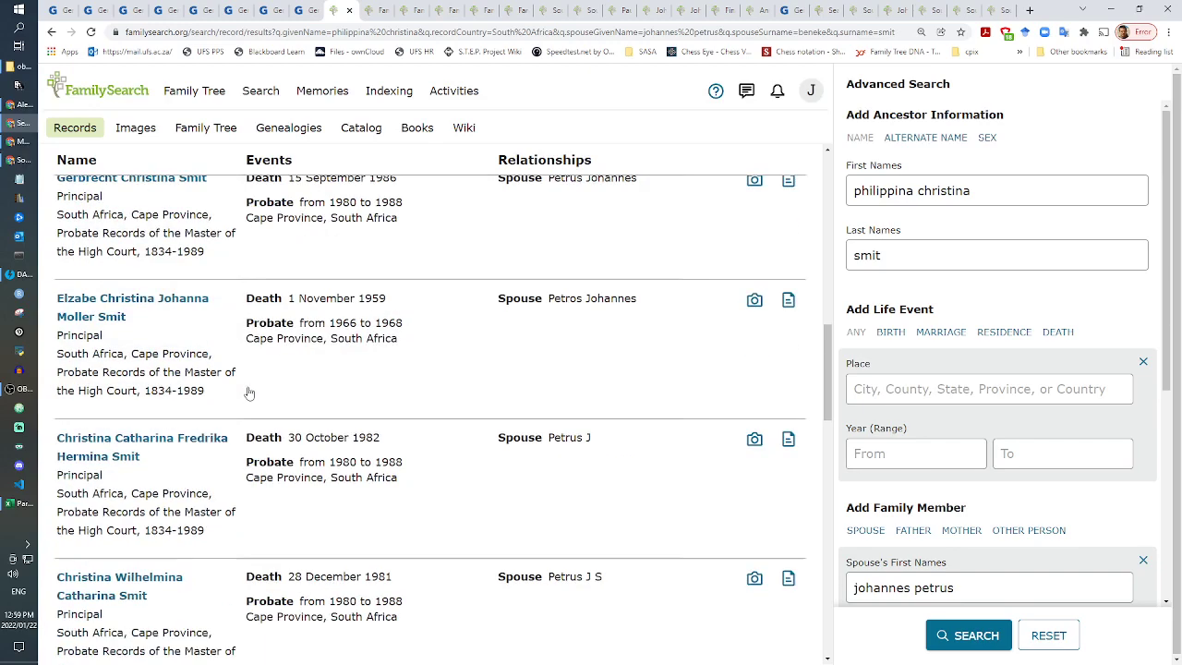
{"action": "scroll", "coordinate": [247, 393], "scroll_direction": "down", "scroll_amount": 10}
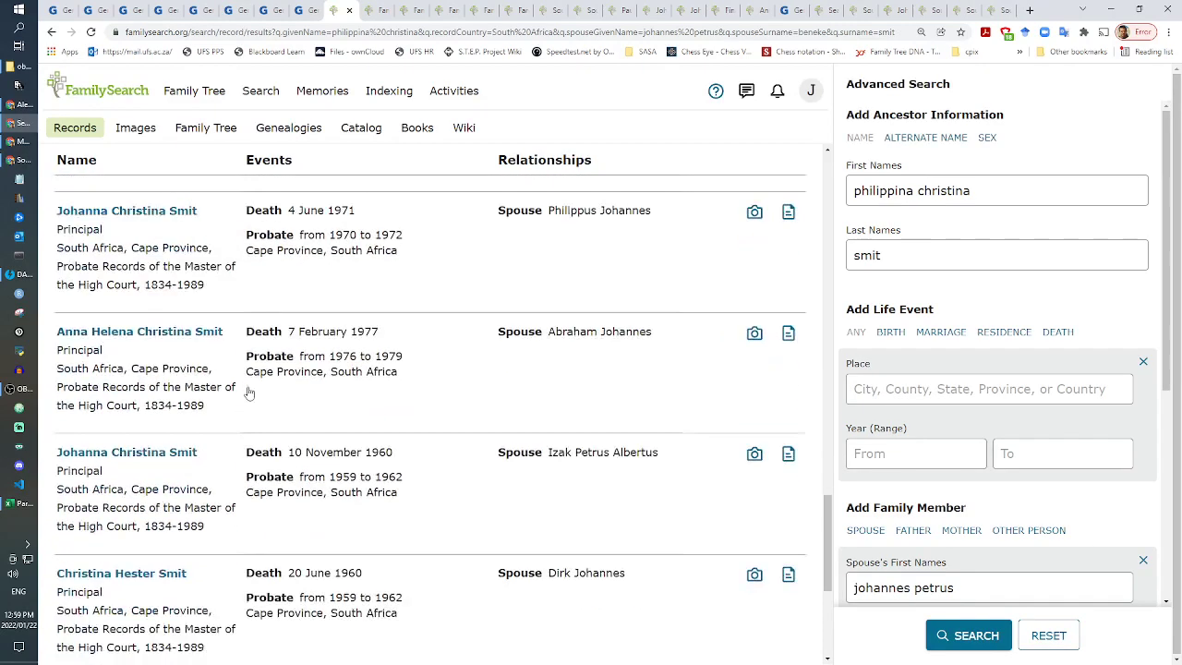
{"action": "scroll", "coordinate": [277, 332], "scroll_direction": "up", "scroll_amount": 5}
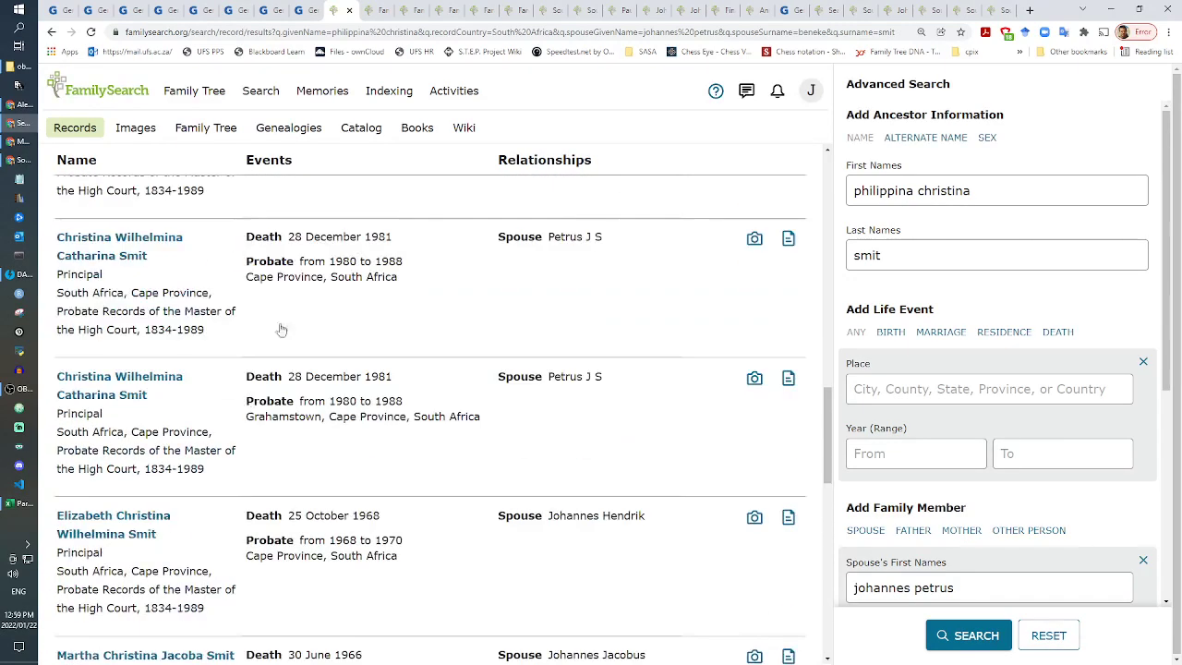
Step: Review the son's baptism details in the first opened church register record and copy his birth date
{"action": "left_click", "coordinate": [367, 9]}
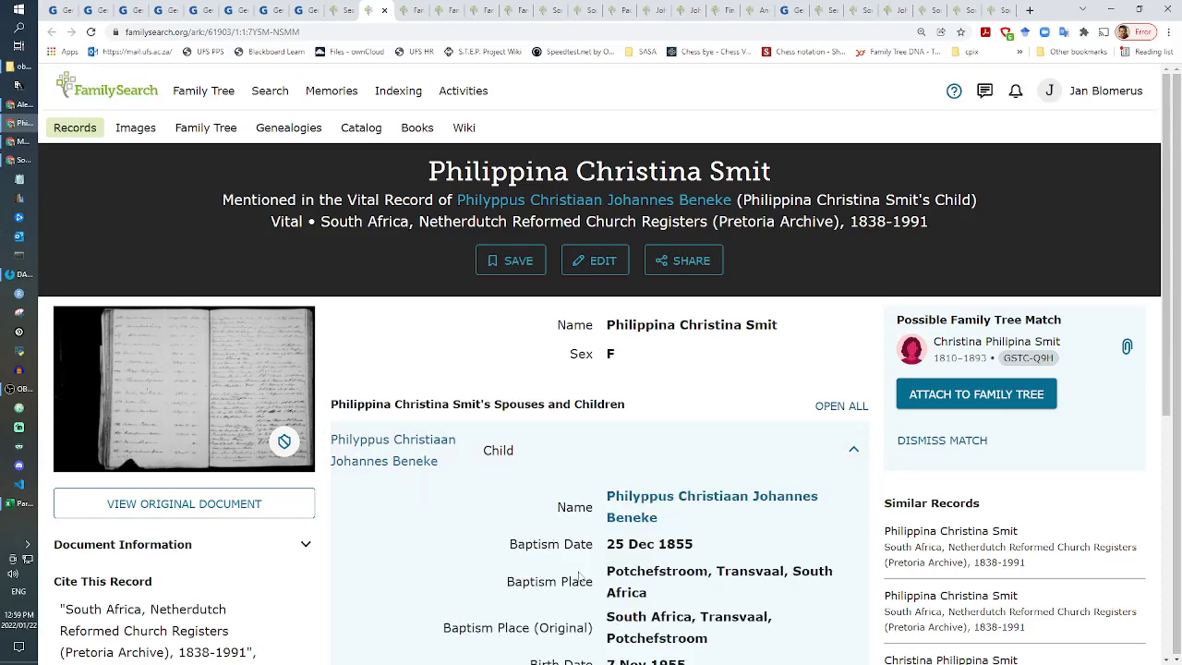
{"action": "scroll", "coordinate": [657, 539], "scroll_direction": "down", "scroll_amount": 3}
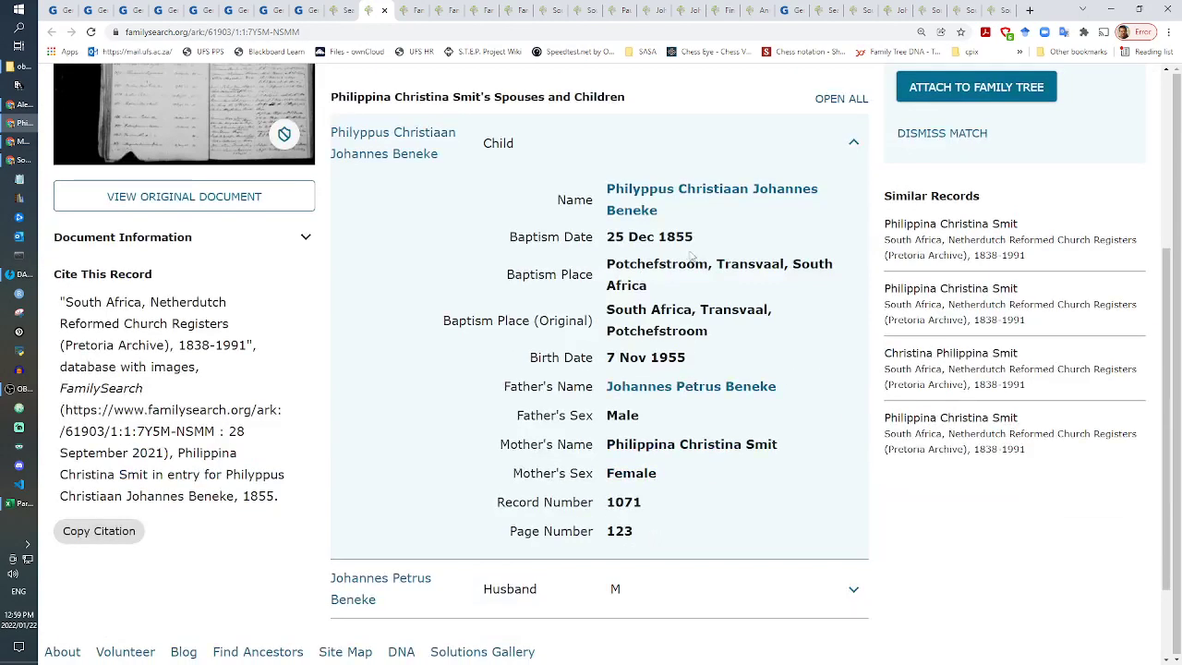
{"action": "left_click_drag", "start_coordinate": [687, 368], "coordinate": [604, 365]}
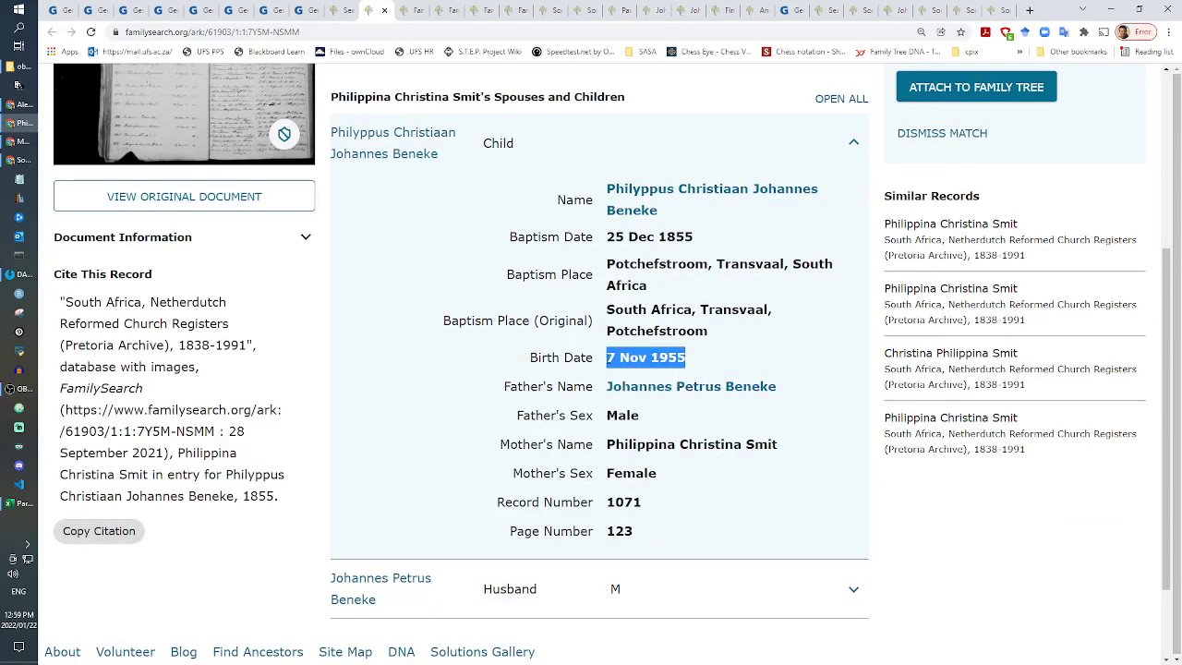
{"action": "right_click", "coordinate": [618, 363]}
{"action": "left_click", "coordinate": [648, 370]}
Step: Edit the matching son's profile in the Geni tree and append the extra first name given in the baptism record
{"action": "left_click", "coordinate": [305, 10]}
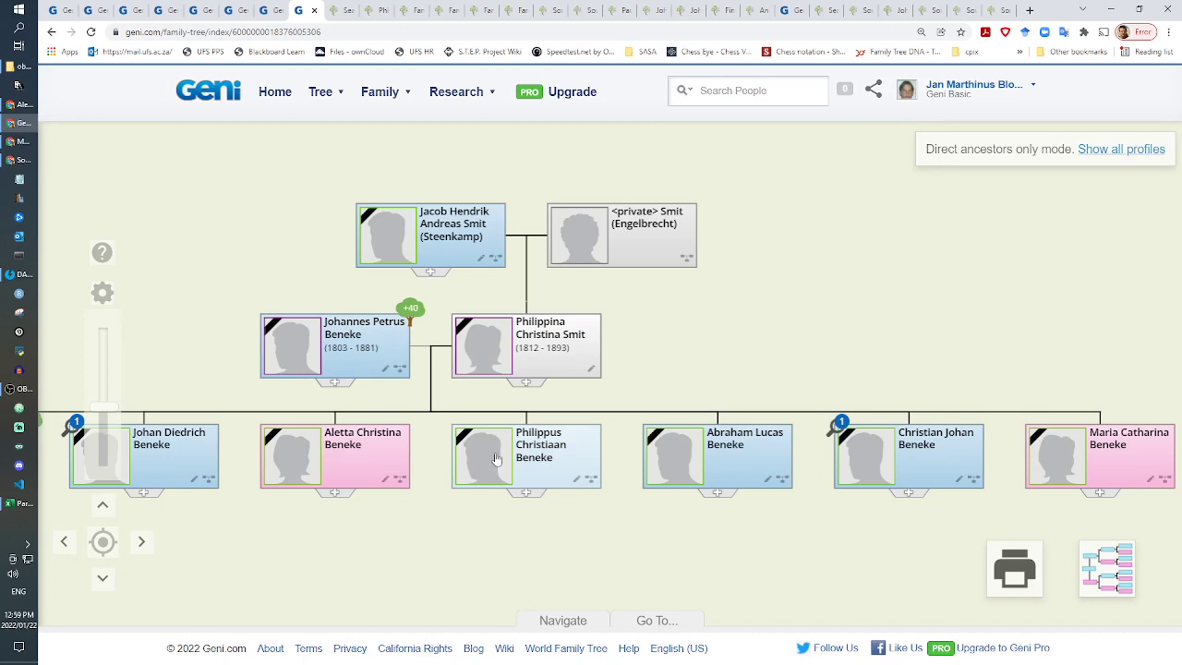
{"action": "left_click", "coordinate": [375, 8]}
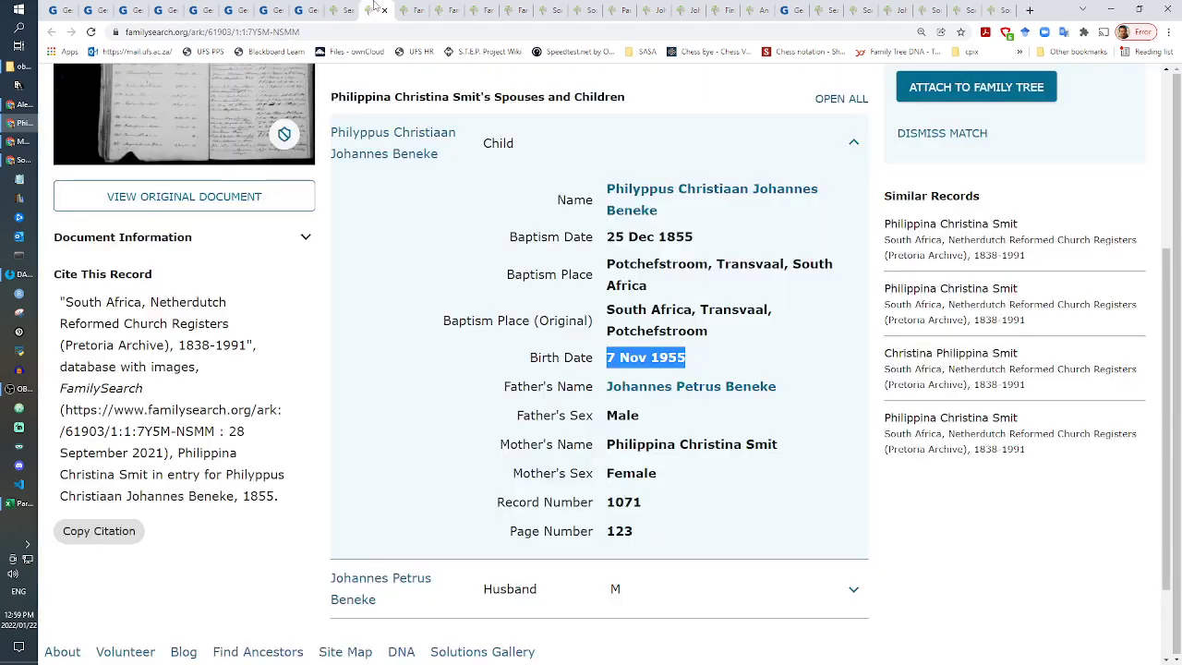
{"action": "left_click", "coordinate": [304, 10]}
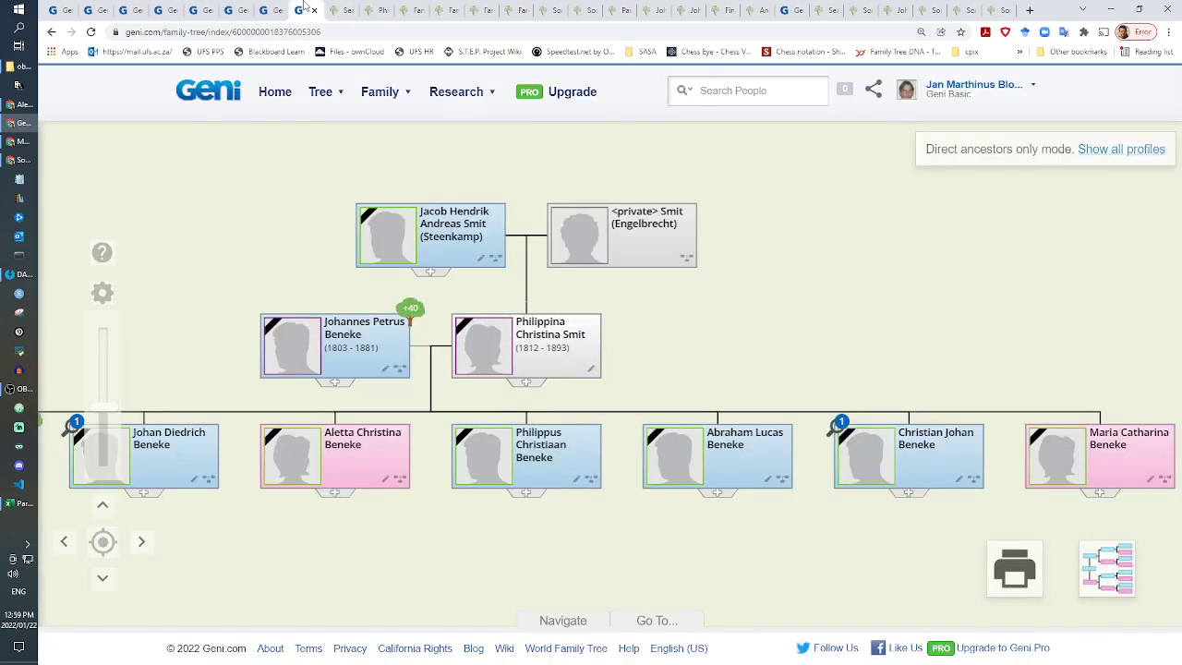
{"action": "left_click", "coordinate": [574, 481]}
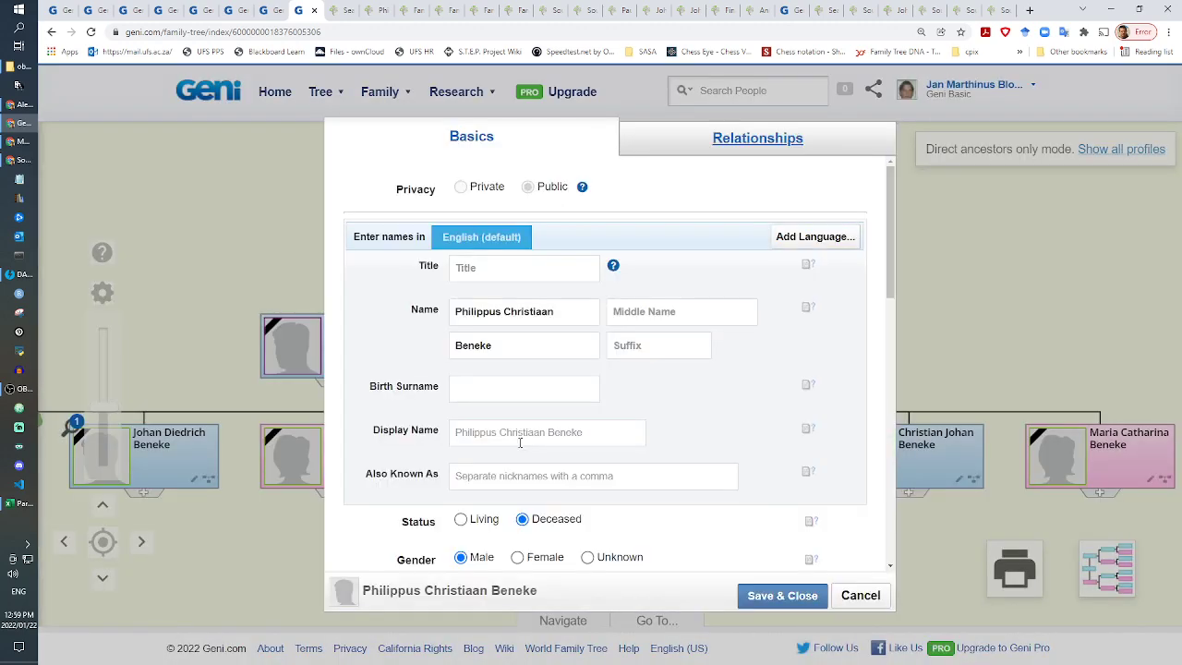
{"action": "triple_click", "coordinate": [560, 315]}
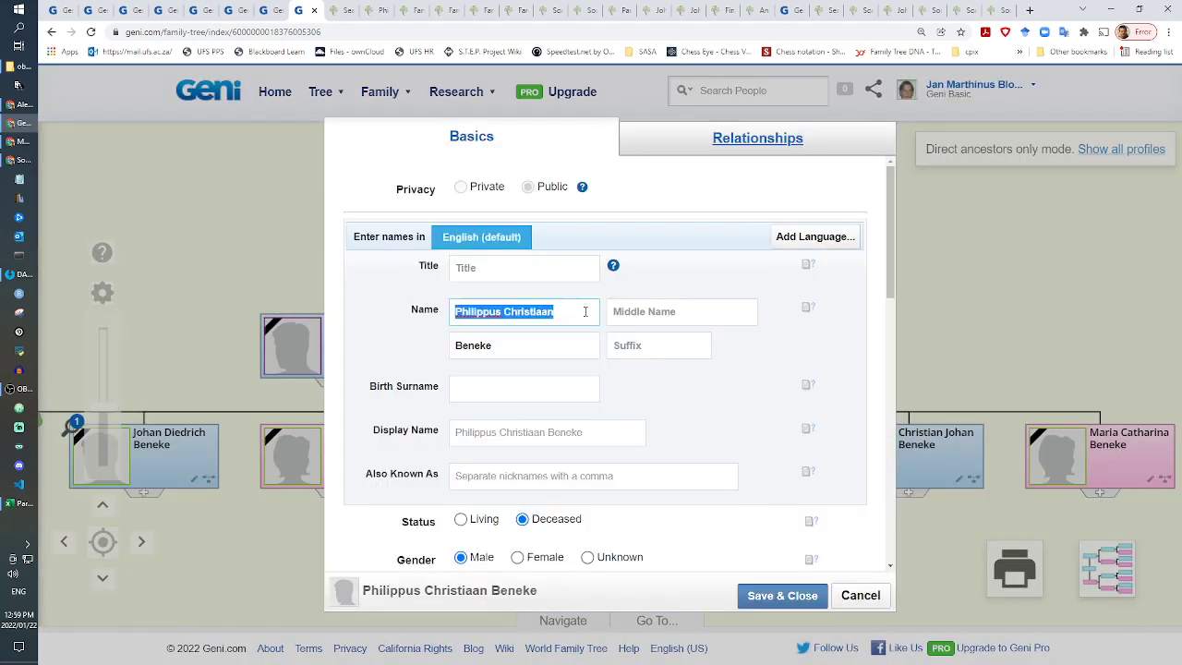
{"action": "left_click", "coordinate": [584, 311]}
{"action": "type", "text": "Joh"}
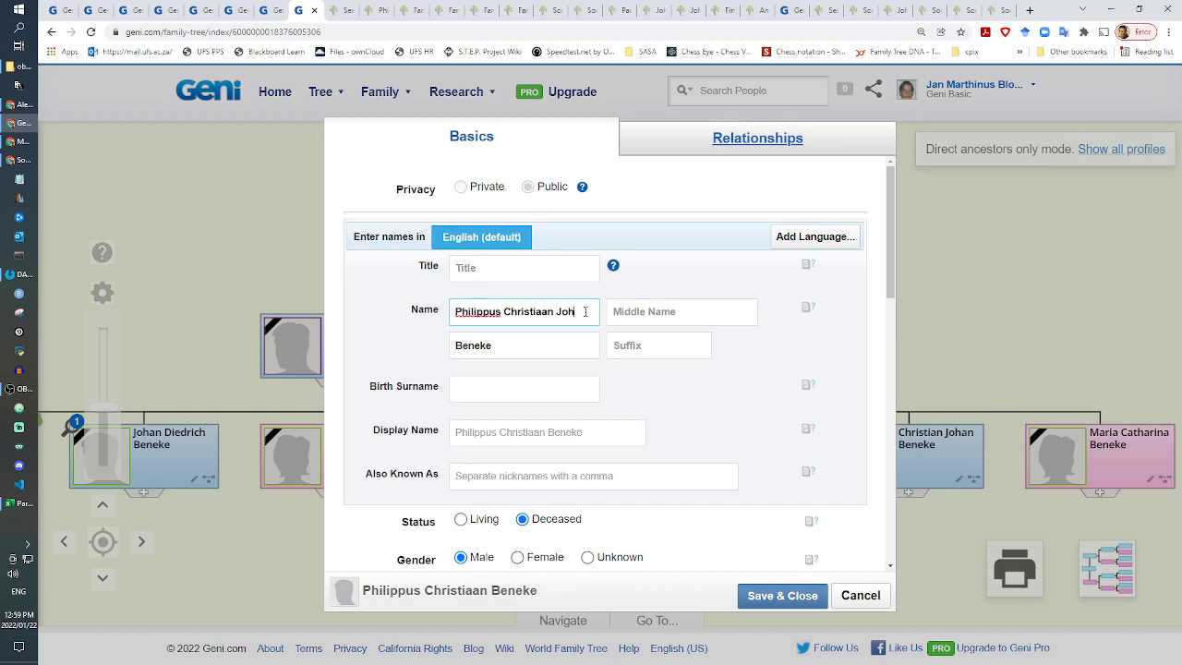
Step: Complete the son's first names and enter his date of birth, checked against the FamilySearch baptism record
{"action": "type", "text": "annes"}
{"action": "scroll", "coordinate": [584, 396], "scroll_direction": "down", "scroll_amount": 3}
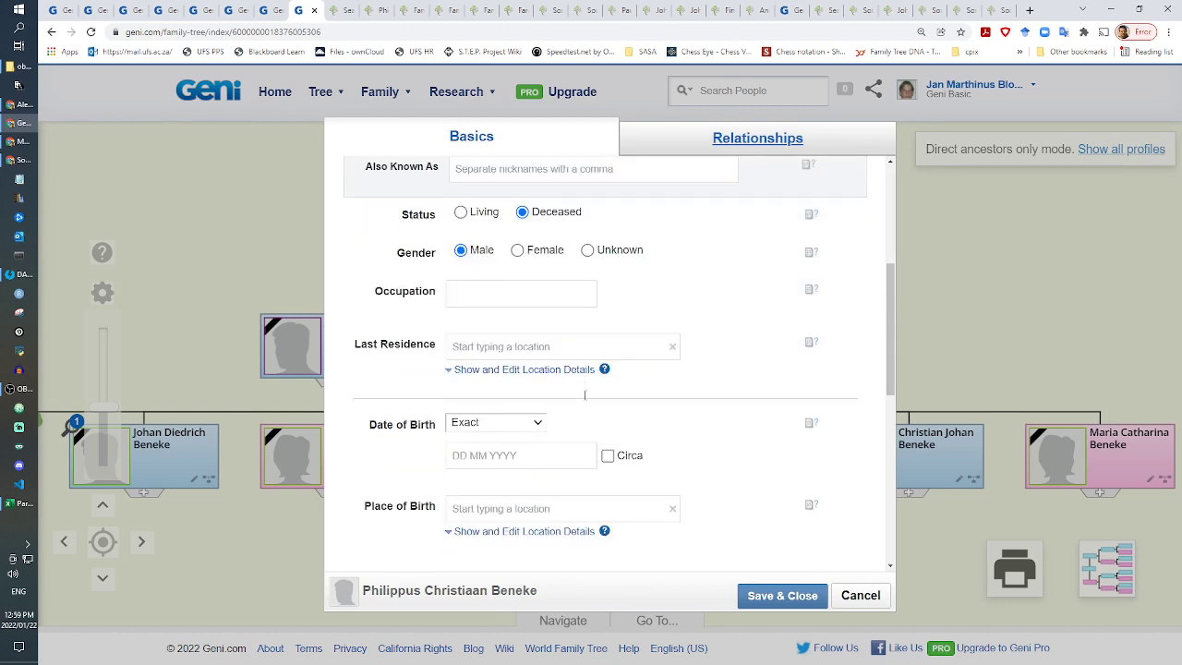
{"action": "left_click", "coordinate": [470, 459]}
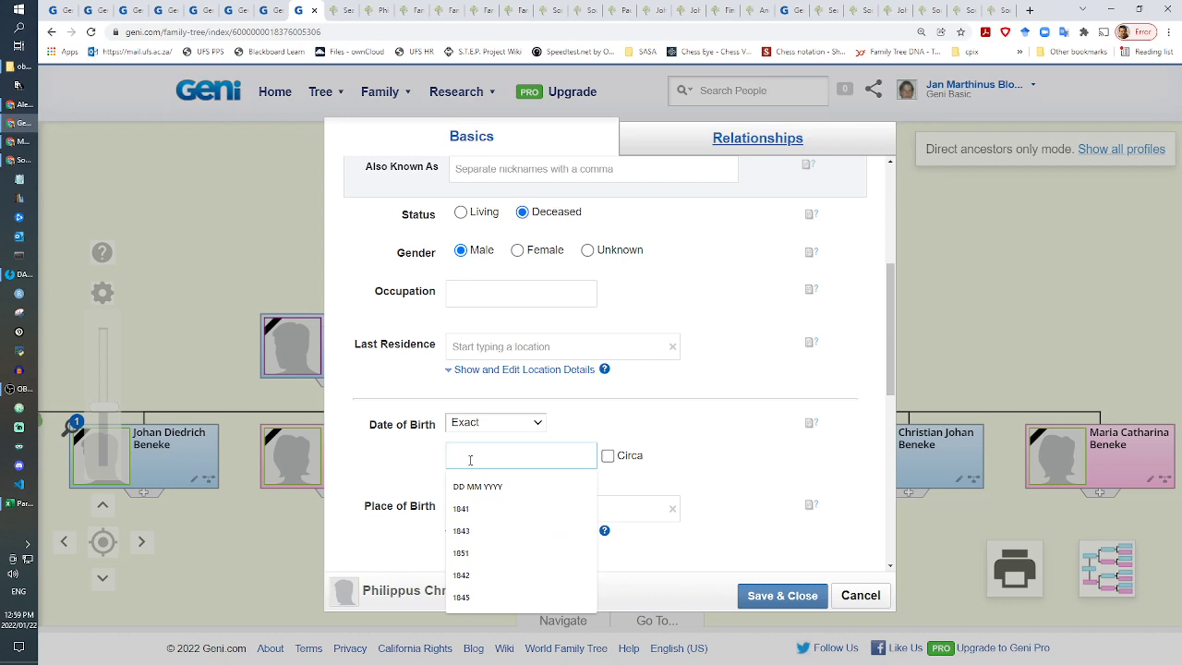
{"action": "type", "text": "7 Nov 1955"}
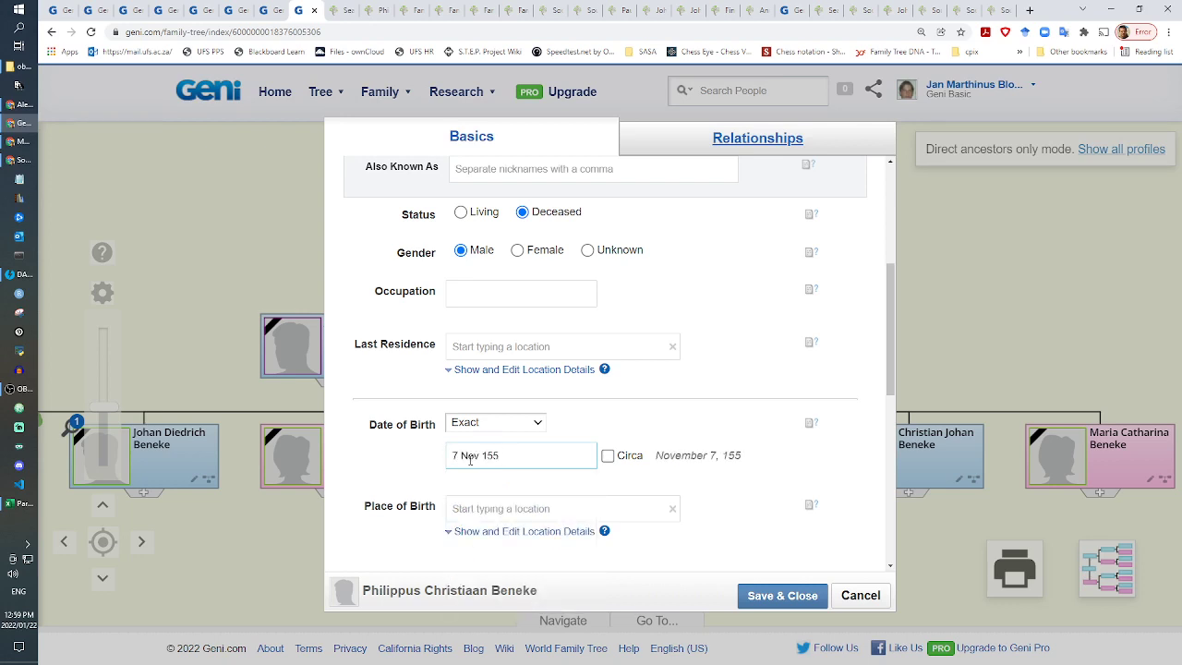
{"action": "left_click", "coordinate": [373, 10]}
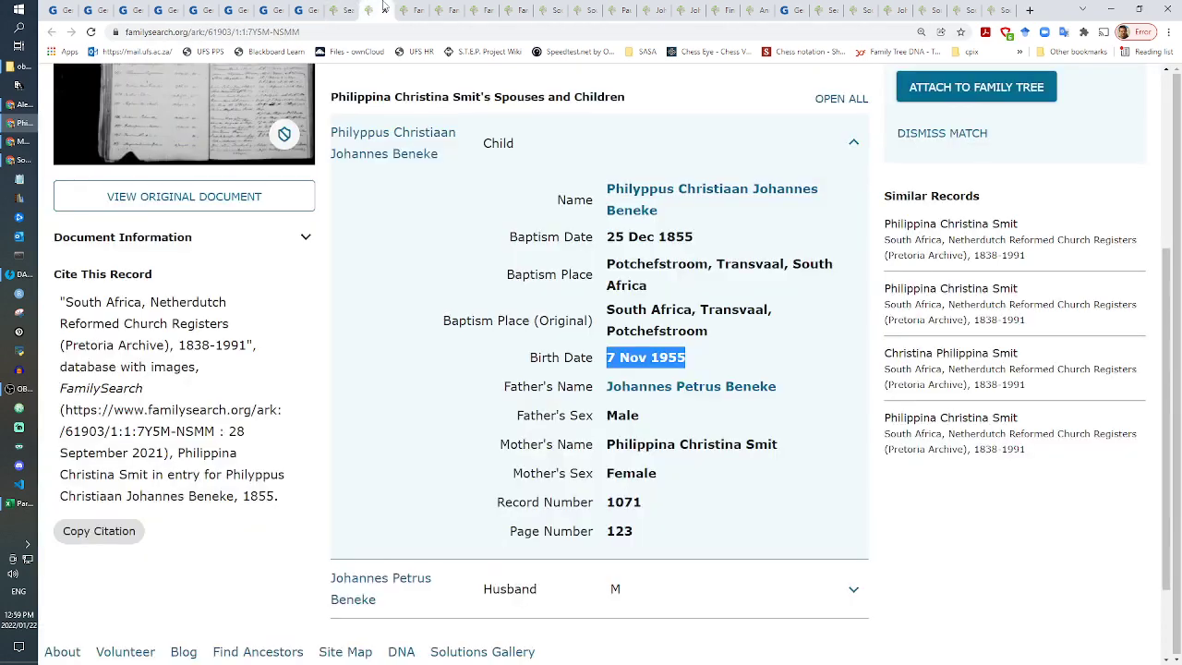
{"action": "left_click", "coordinate": [303, 10]}
Step: Set the place of birth to Potchefstroom, Southern DC, NW, South Africa and save the profile
{"action": "left_click", "coordinate": [526, 505]}
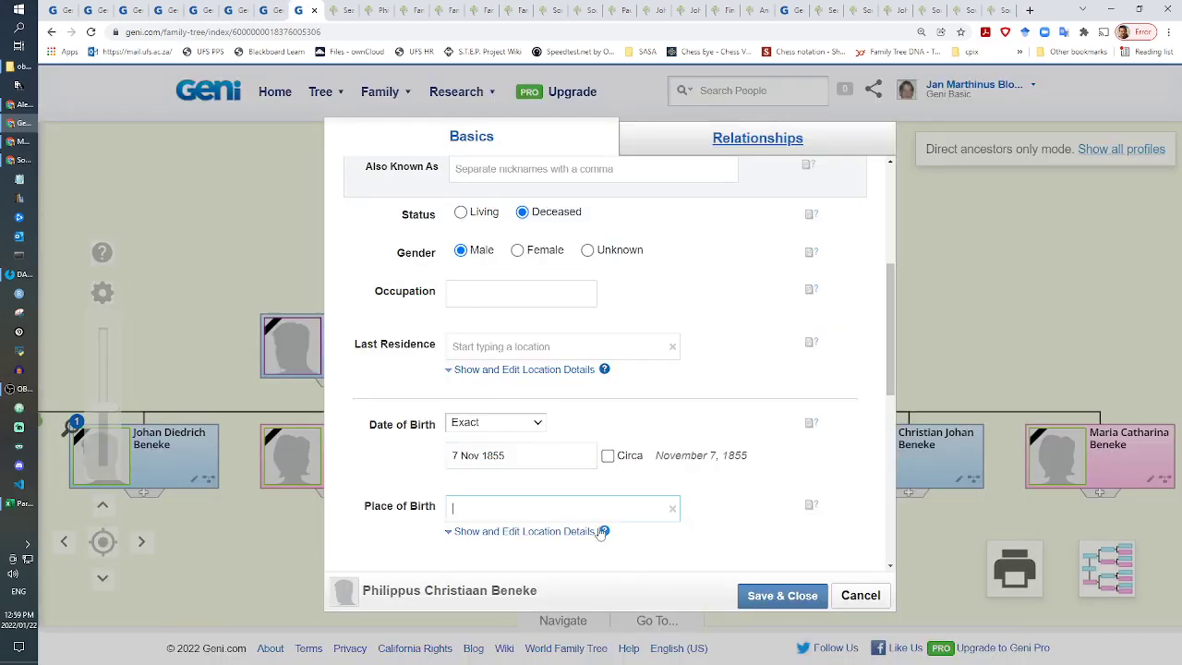
{"action": "left_click", "coordinate": [603, 532]}
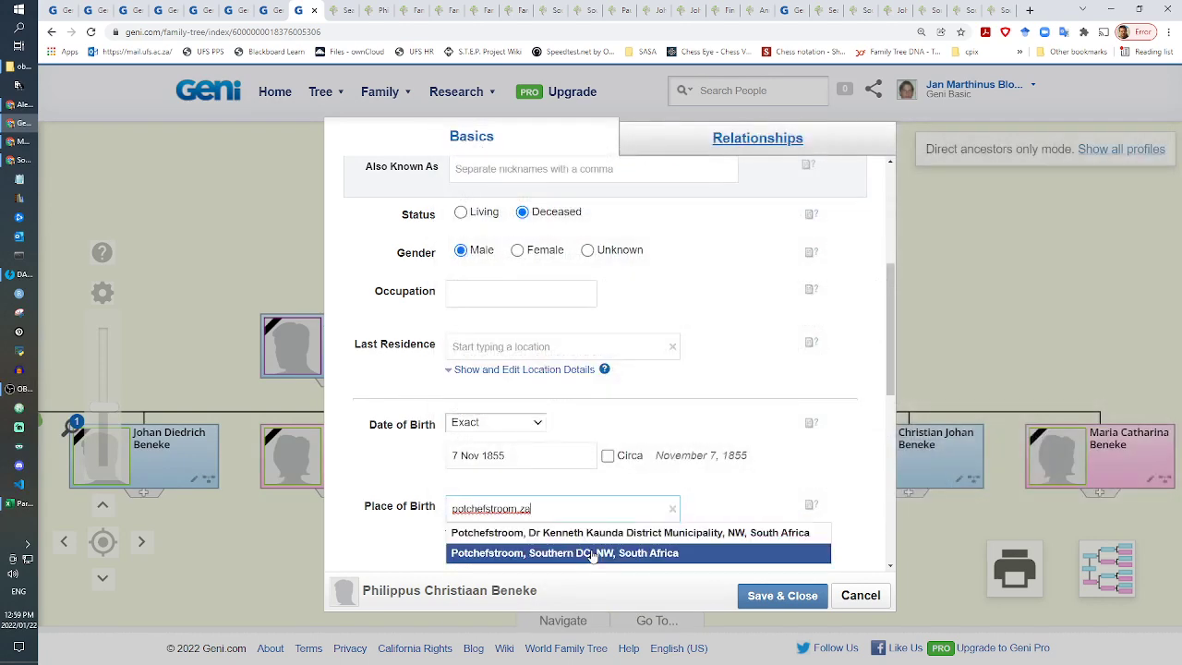
{"action": "left_click", "coordinate": [743, 552]}
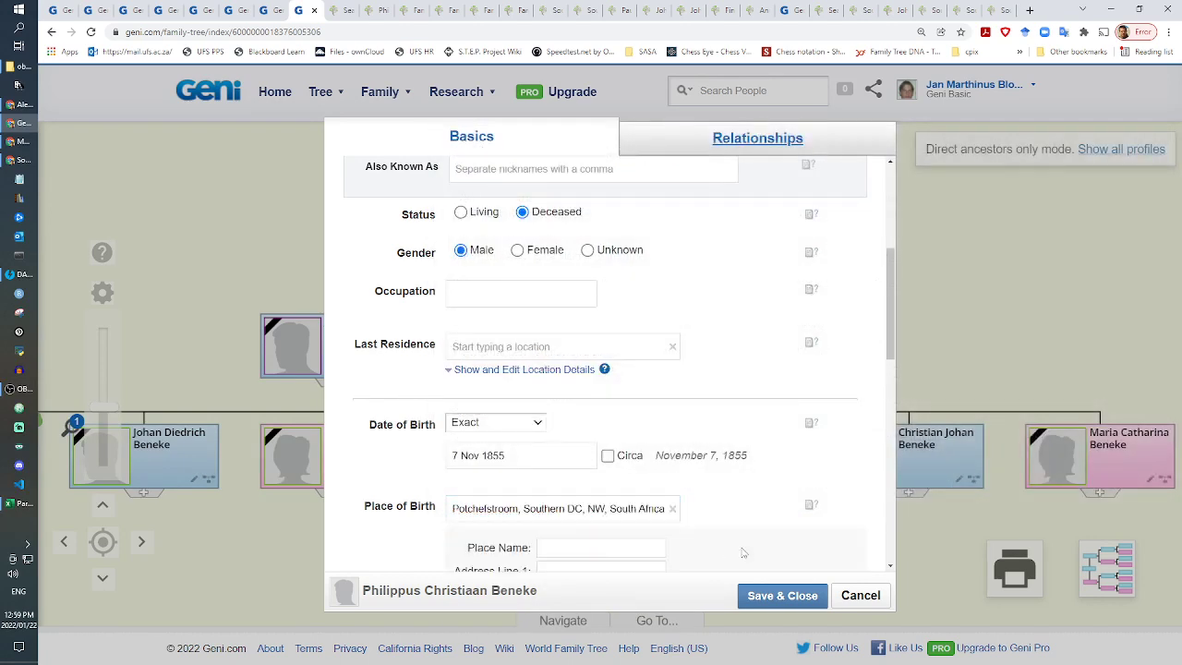
{"action": "left_click", "coordinate": [785, 596]}
Step: Open the baptism record's original document on FamilySearch in a new tab and the edited son's profile page on Geni
{"action": "left_click", "coordinate": [372, 10]}
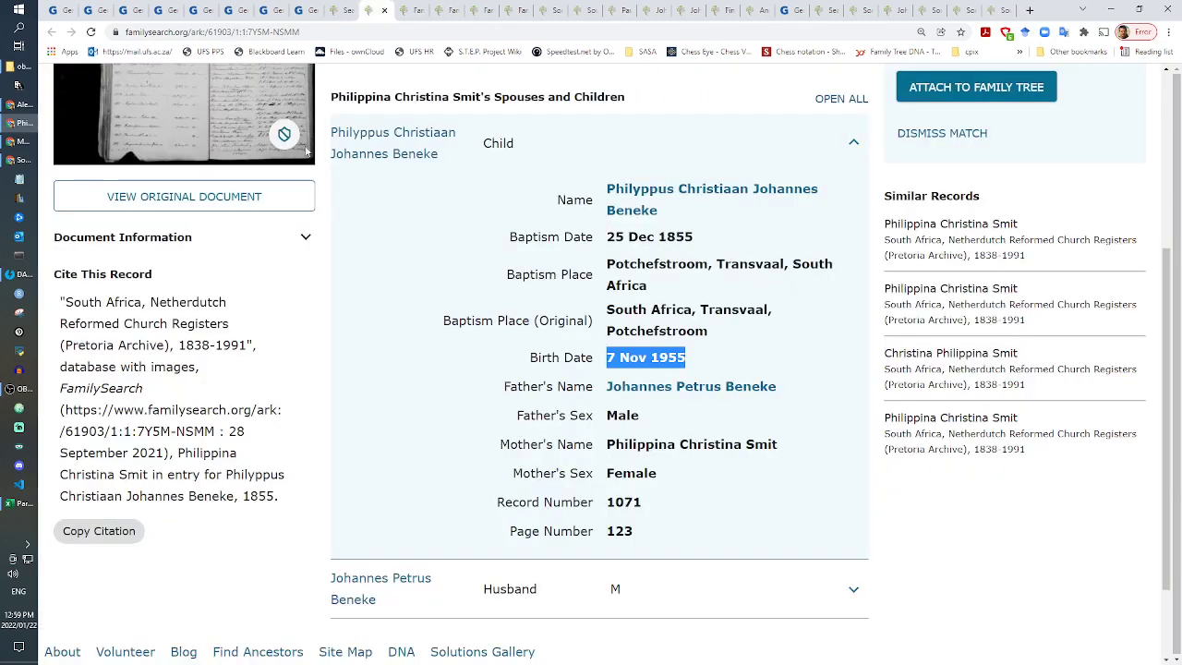
{"action": "right_click", "coordinate": [213, 201]}
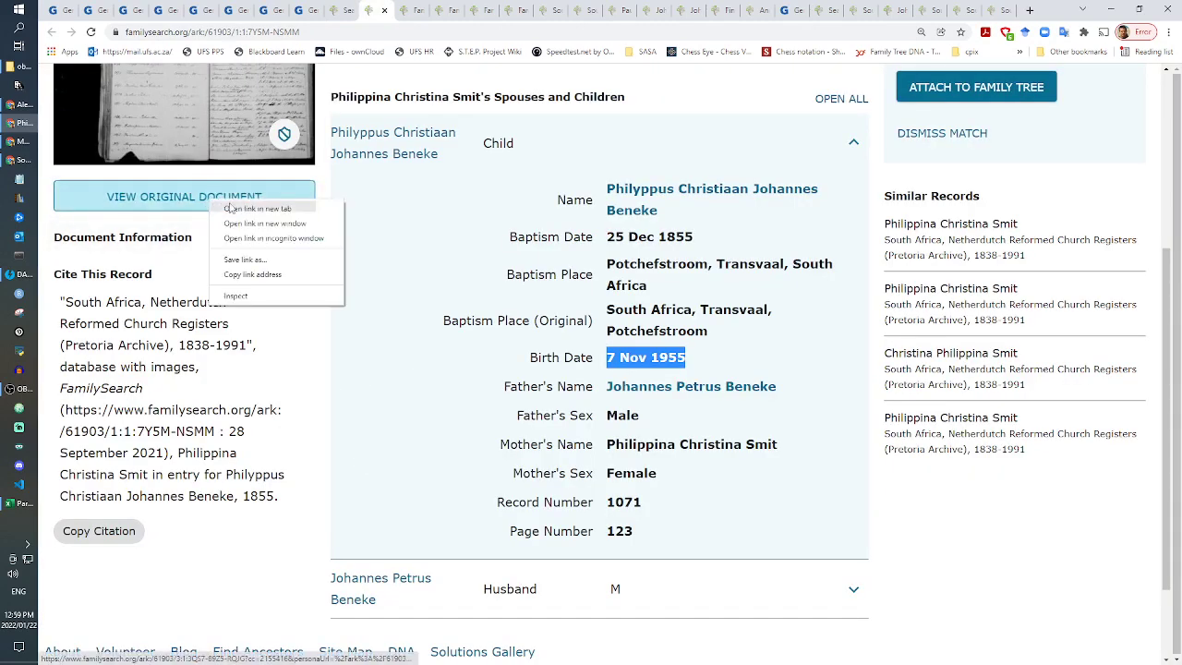
{"action": "left_click", "coordinate": [237, 212]}
{"action": "left_click", "coordinate": [329, 10]}
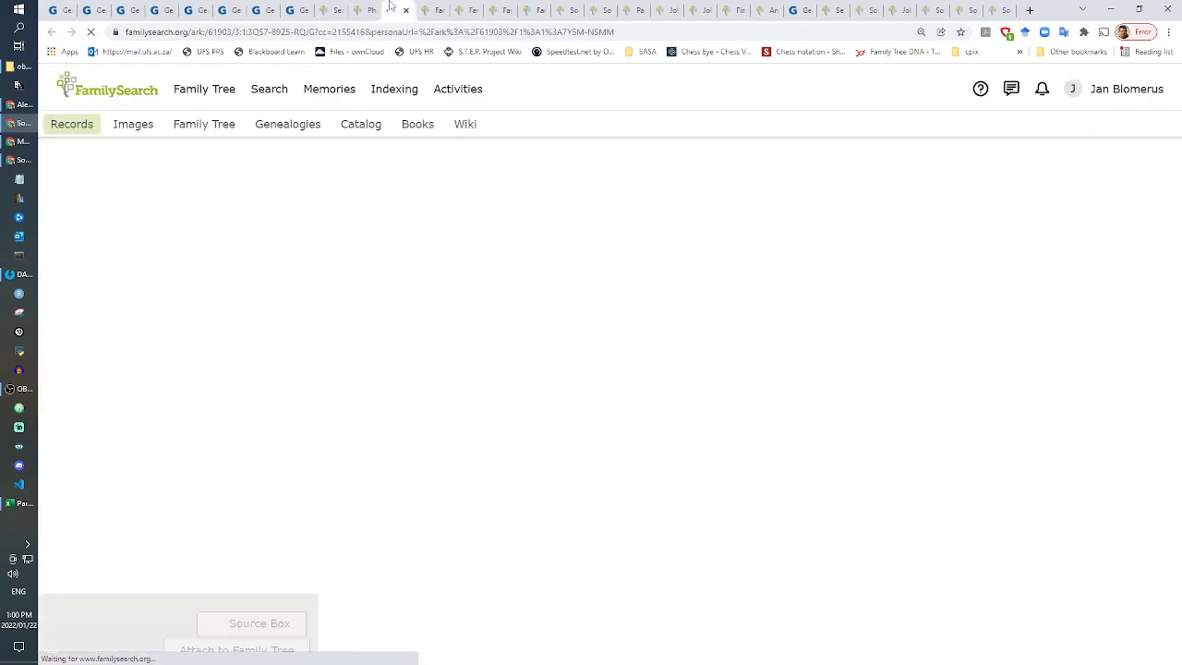
{"action": "left_click", "coordinate": [295, 10]}
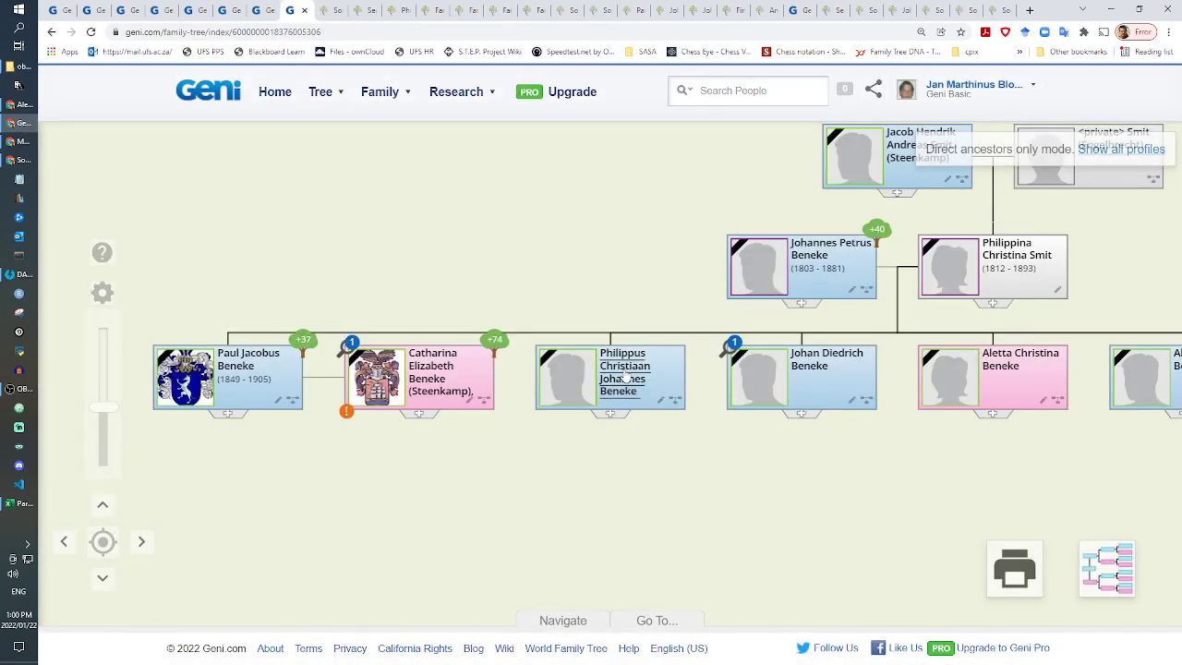
{"action": "left_click", "coordinate": [626, 378]}
Step: Examine baptism entry 1071 in the Potchefstroom christening register image for the child, birth date, parents and witnesses
{"action": "left_click", "coordinate": [348, 11]}
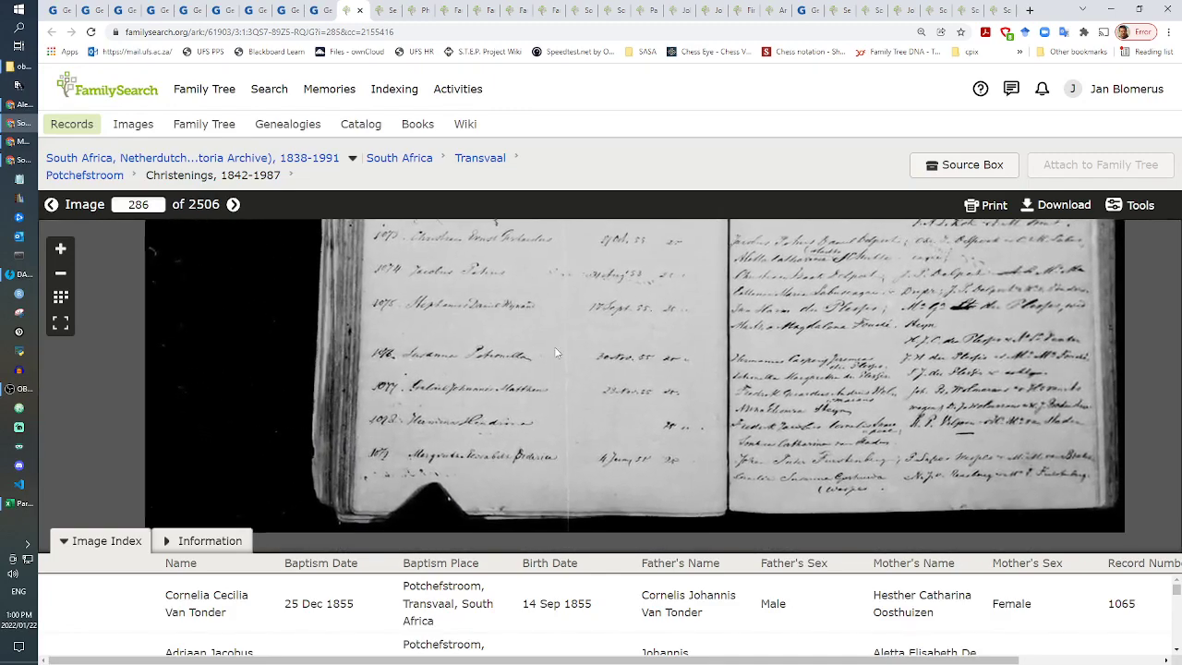
{"action": "scroll", "coordinate": [554, 351], "scroll_direction": "up", "scroll_amount": 3}
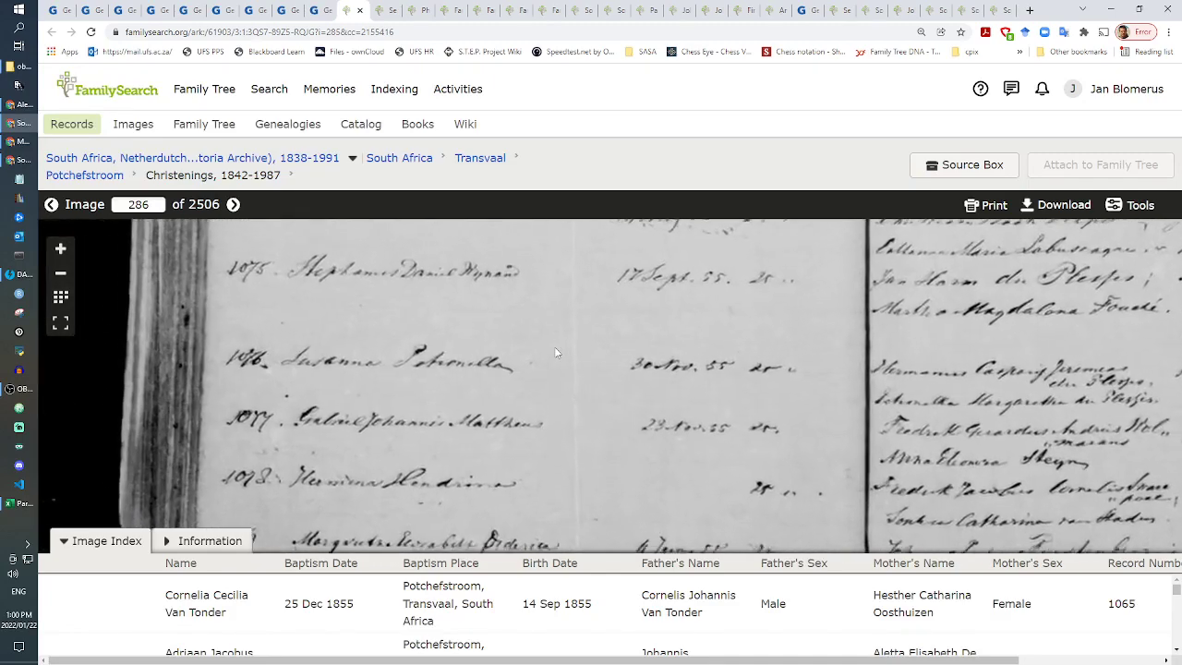
{"action": "key", "text": "Up"}
{"action": "key", "text": "Up"}
{"action": "key", "text": "Up"}
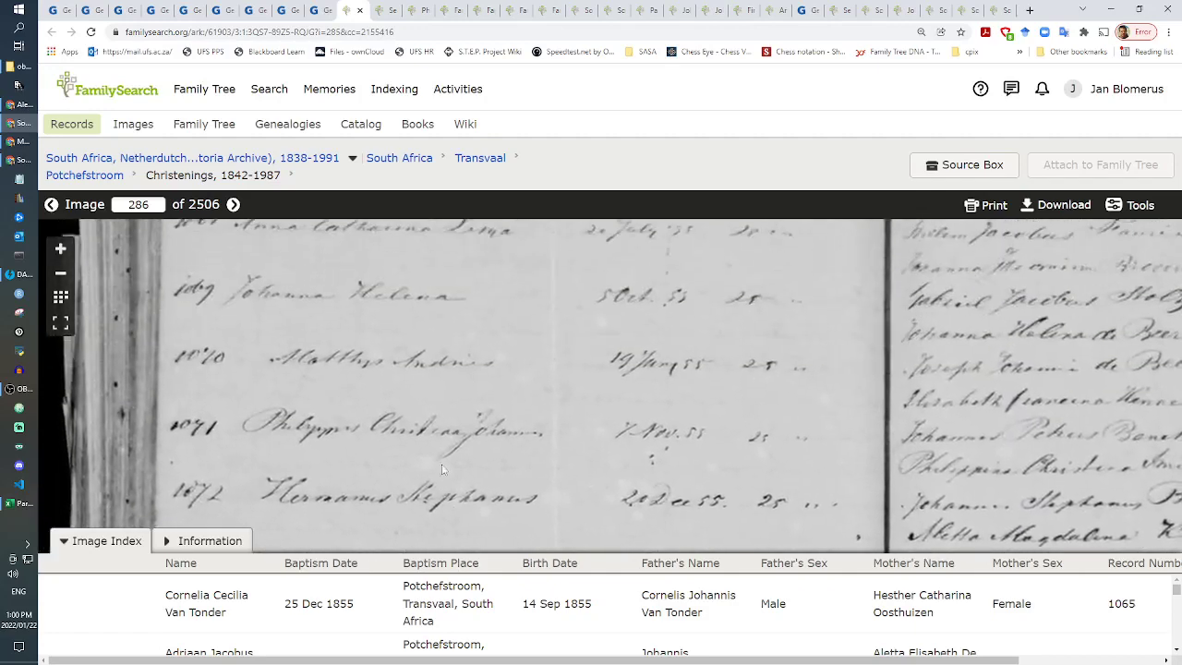
{"action": "scroll", "coordinate": [442, 469], "scroll_direction": "up", "scroll_amount": 2}
{"action": "left_click_drag", "start_coordinate": [825, 483], "coordinate": [558, 453]}
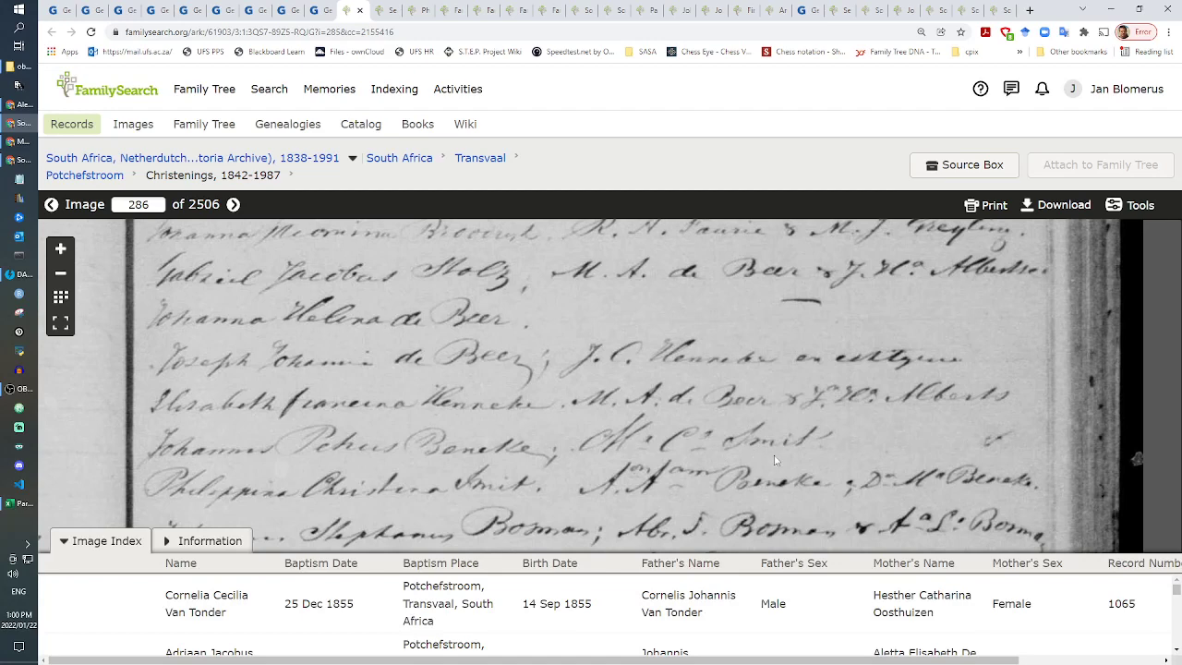
{"action": "scroll", "coordinate": [774, 460], "scroll_direction": "up", "scroll_amount": 2}
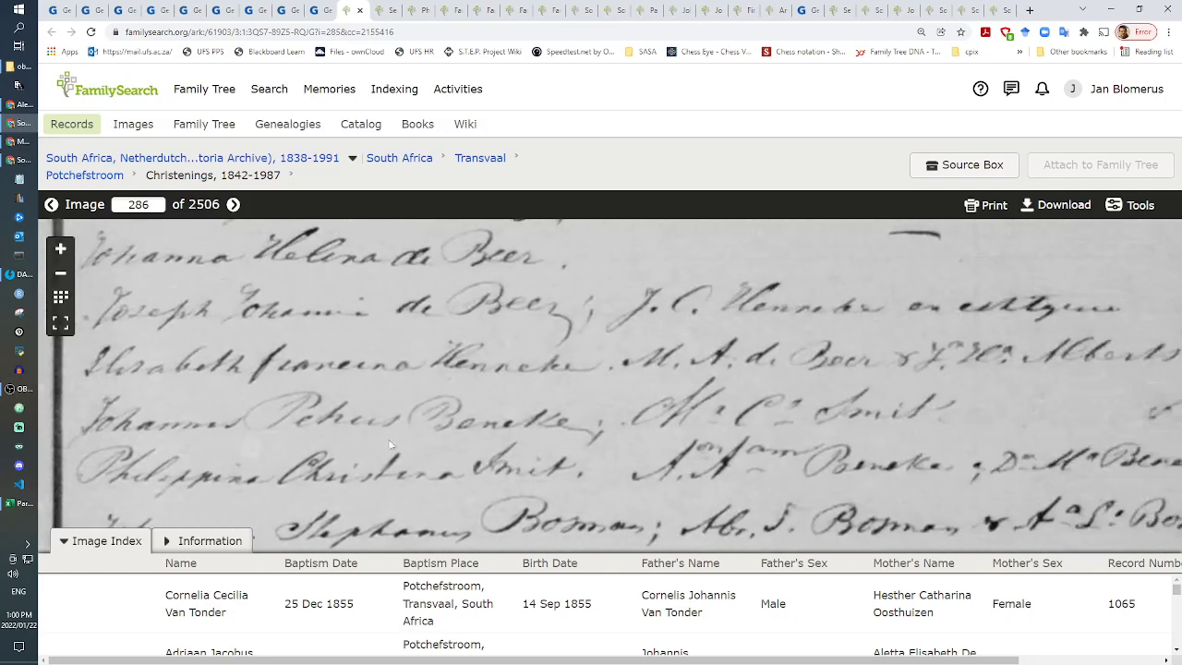
Step: Copy the web address of the register image and switch to the son's Geni profile page
{"action": "left_click", "coordinate": [365, 33]}
{"action": "right_click", "coordinate": [365, 34]}
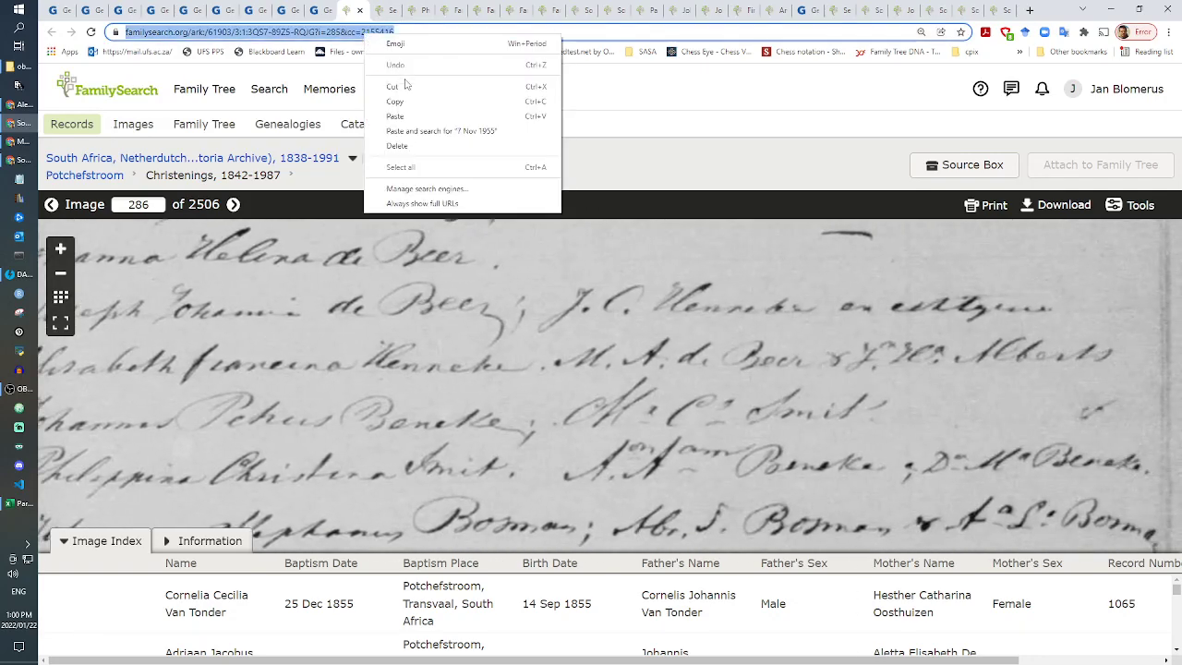
{"action": "left_click", "coordinate": [414, 101]}
{"action": "left_click", "coordinate": [300, 7]}
{"action": "left_click", "coordinate": [318, 10]}
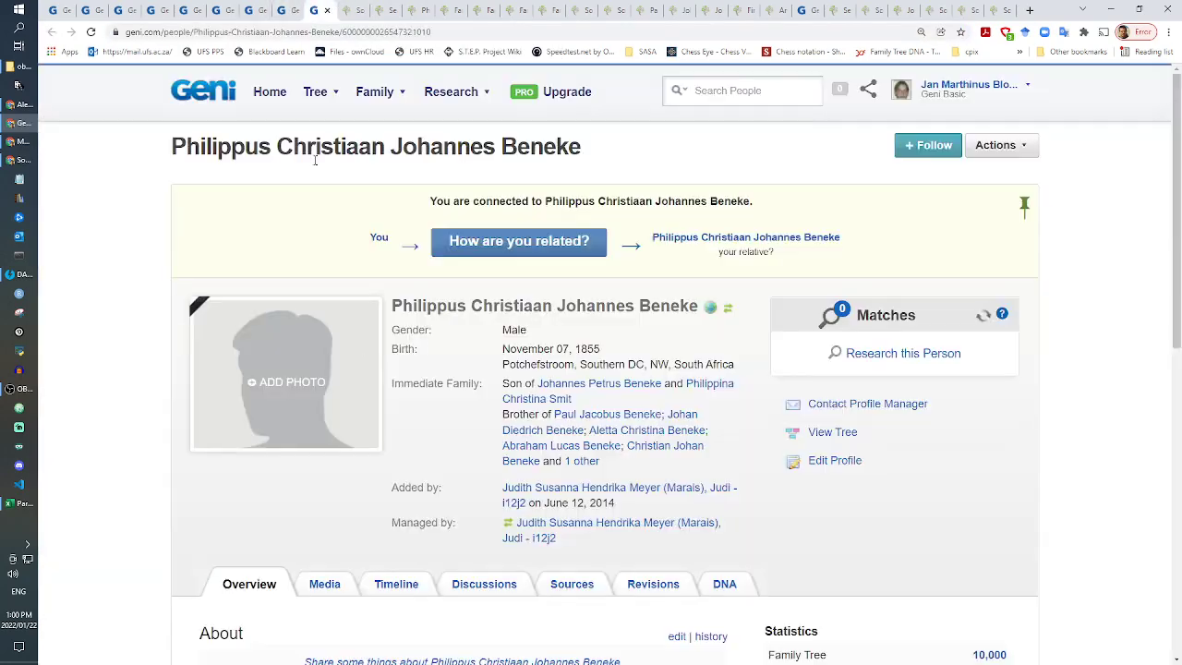
Step: Add the copied address to the About section as a bracketed link labelled "Doop nr 1071, Potchefstroom 1855" and save it
{"action": "scroll", "coordinate": [528, 508], "scroll_direction": "down", "scroll_amount": 3}
{"action": "left_click", "coordinate": [677, 329]}
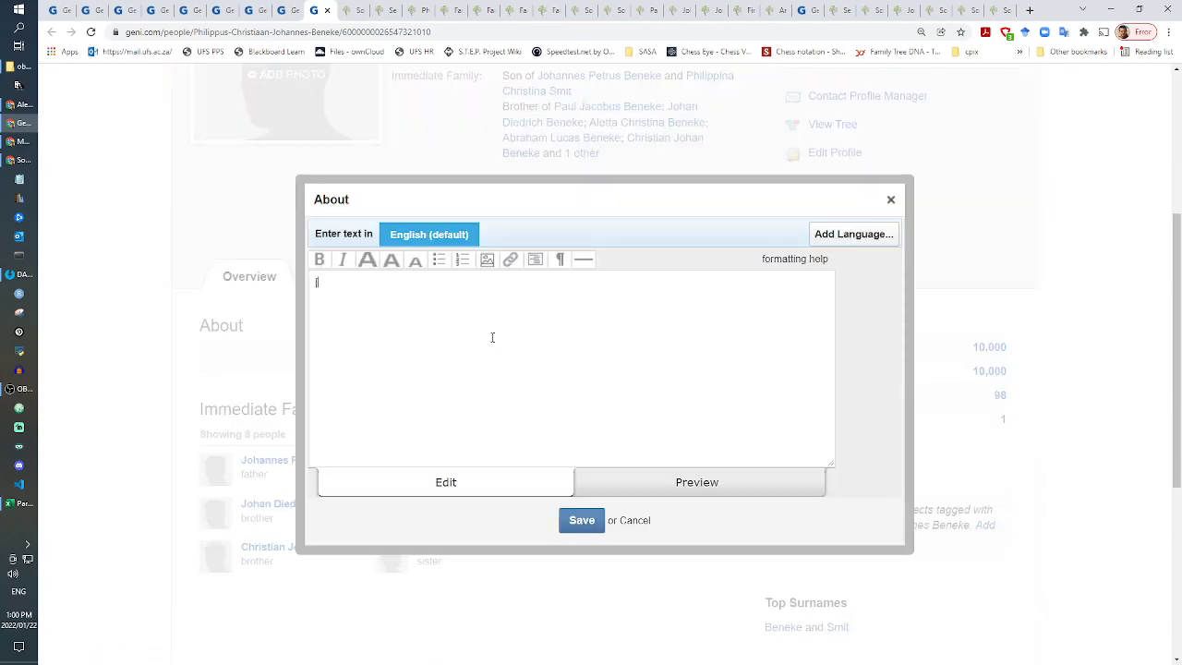
{"action": "type", "text": "["}
{"action": "key", "text": "ctrl+v"}
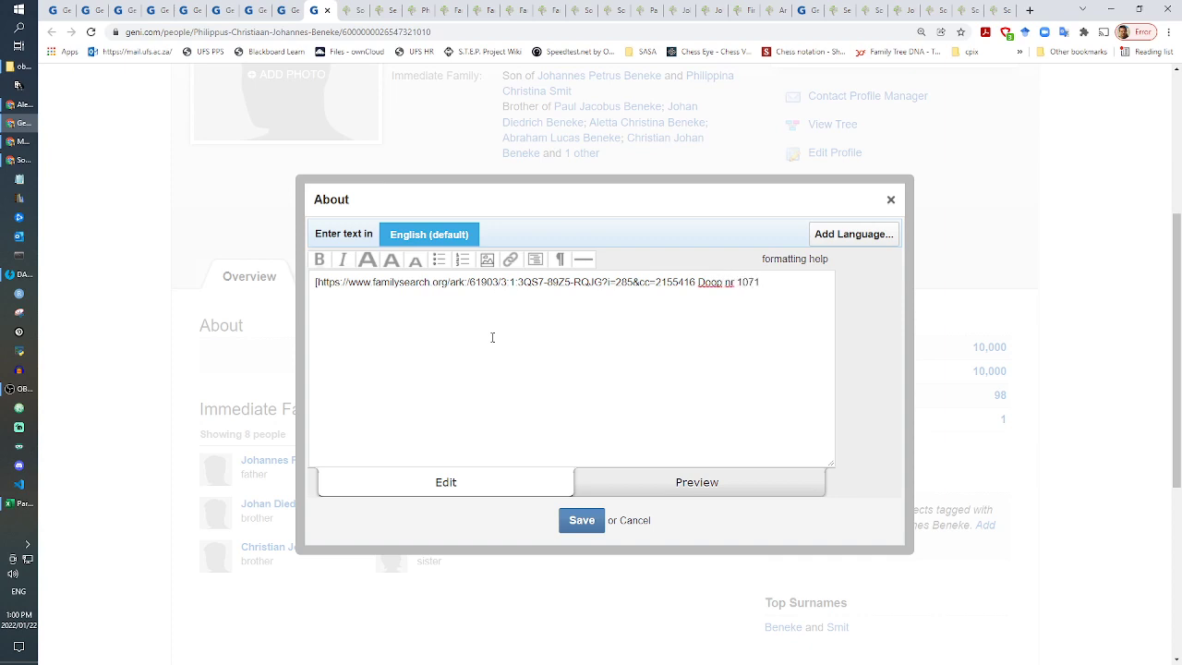
{"action": "type", "text": "Doop nr 1071, Potchefstroom 1855"}
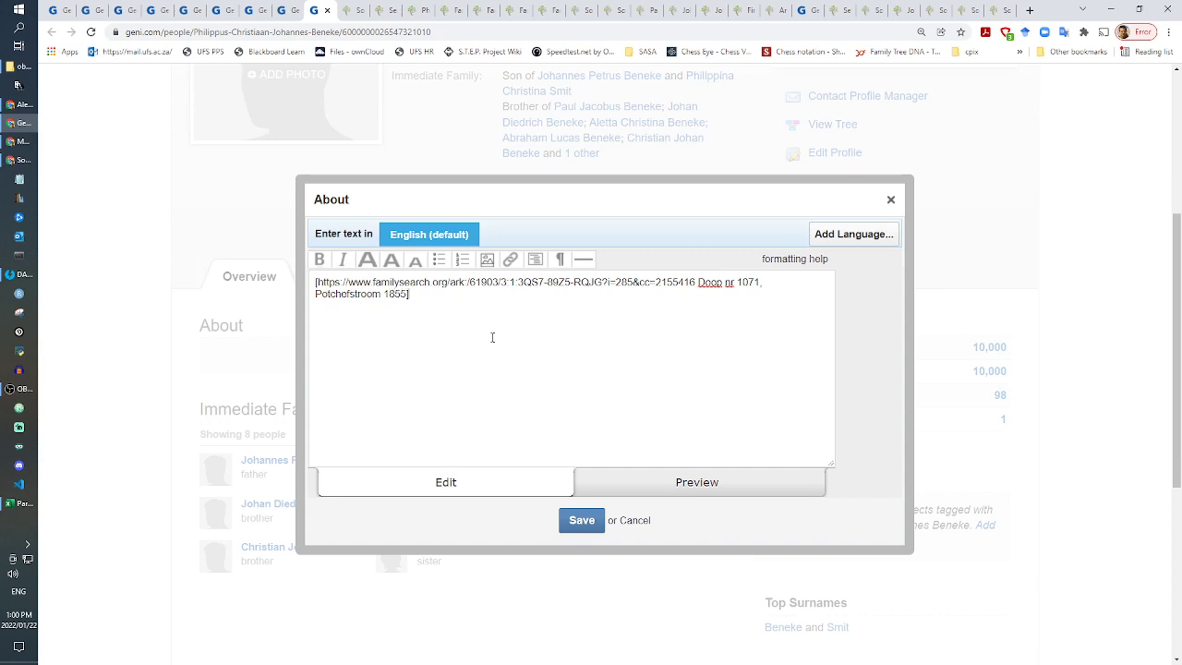
{"action": "left_click", "coordinate": [580, 521]}
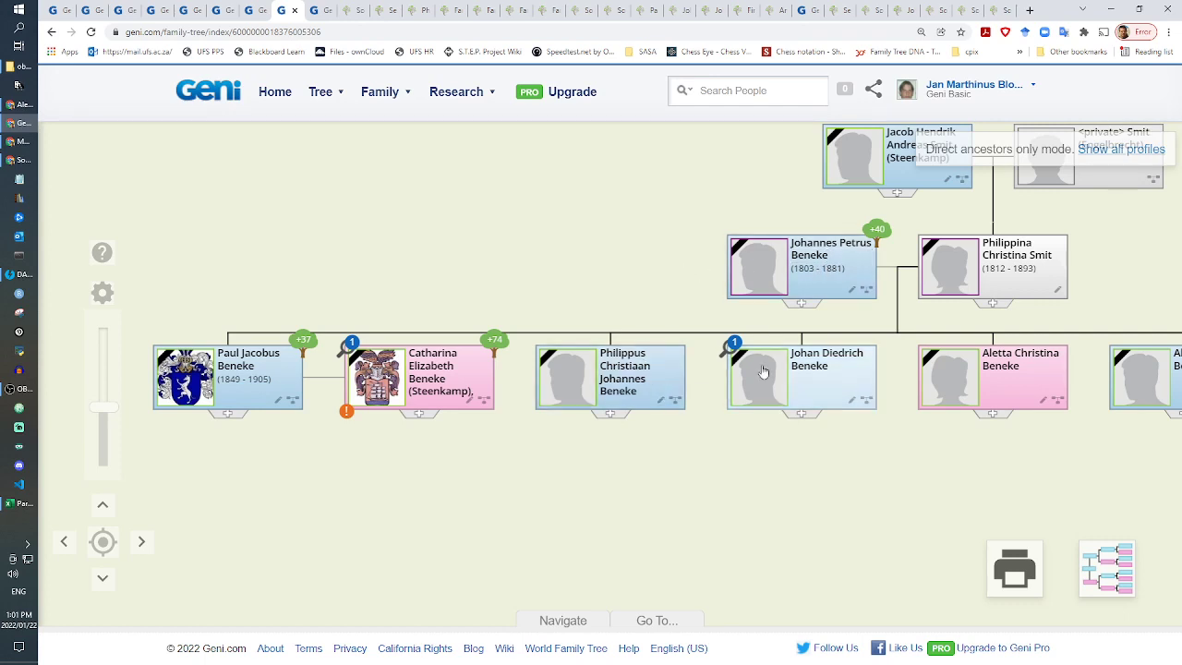
Step: Close the processed FamilySearch baptism record and select the birth date in the next child's record
{"action": "left_click", "coordinate": [933, 258]}
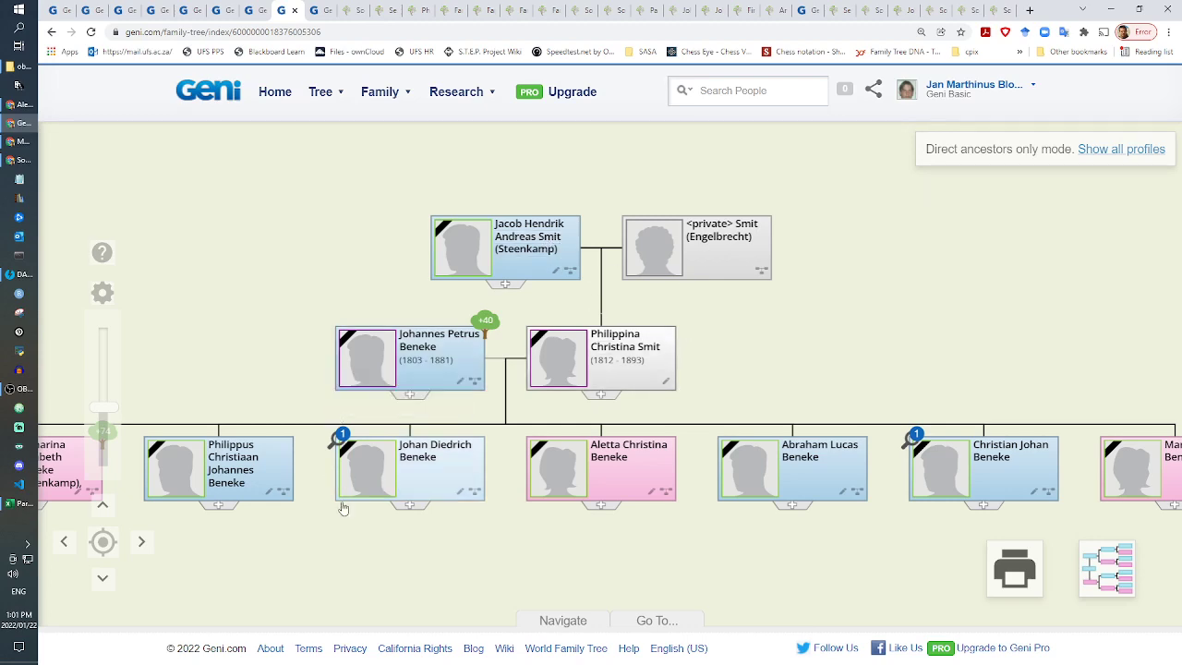
{"action": "left_click_drag", "start_coordinate": [343, 565], "coordinate": [518, 517]}
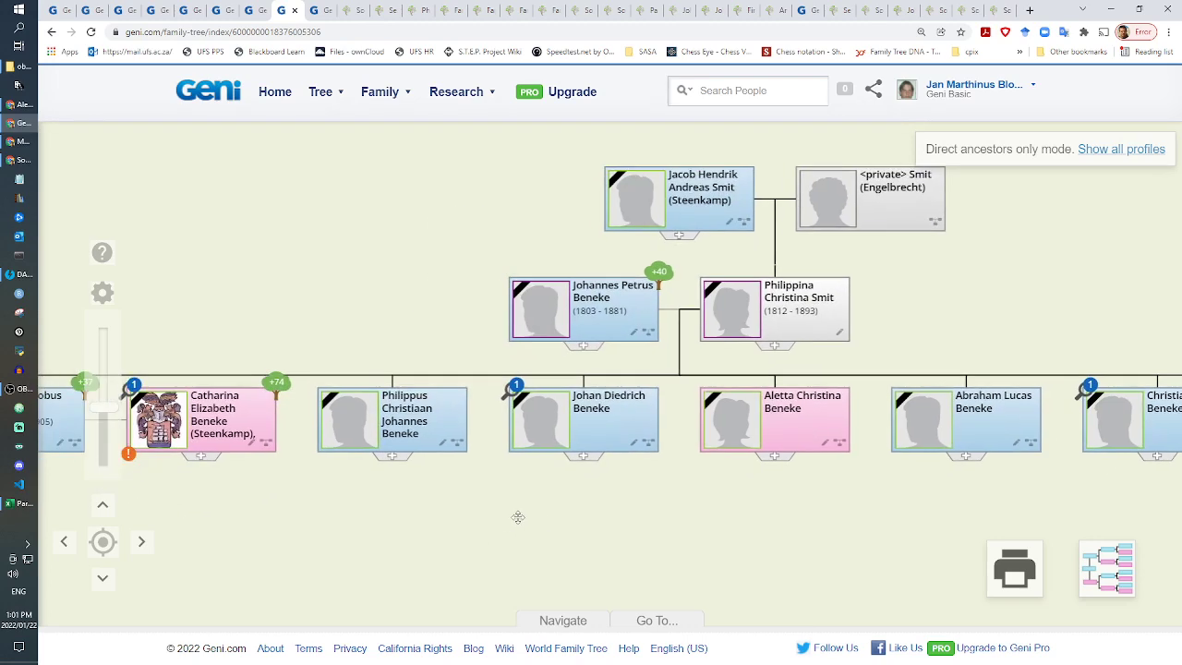
{"action": "left_click", "coordinate": [379, 10]}
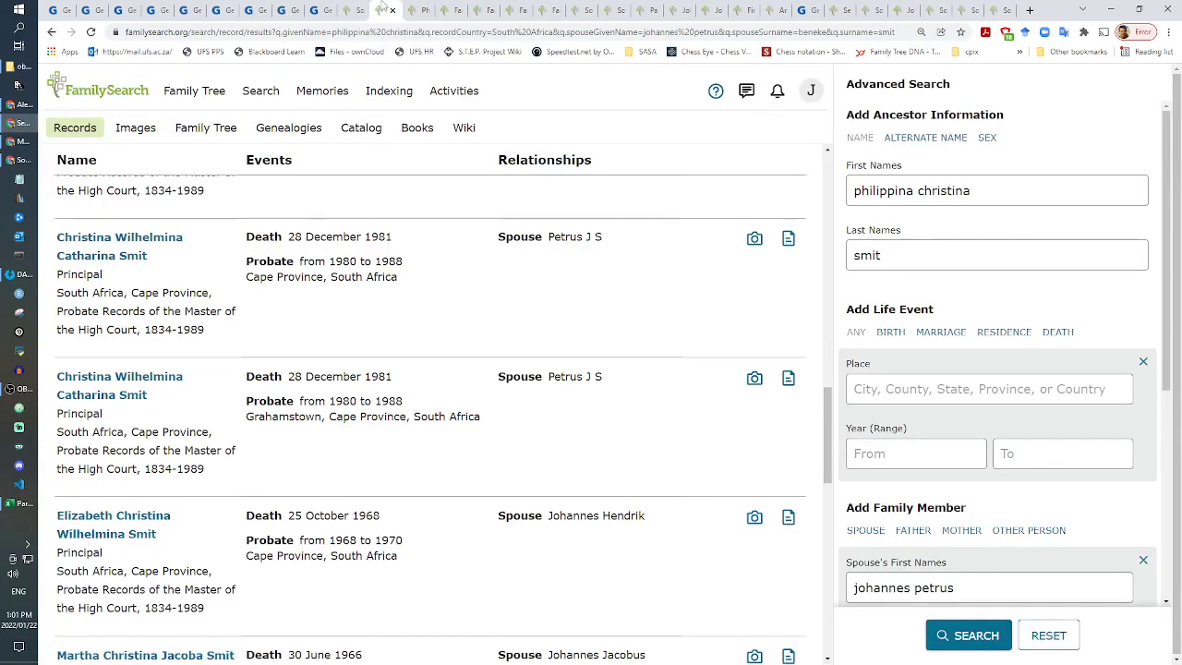
{"action": "left_click", "coordinate": [412, 11]}
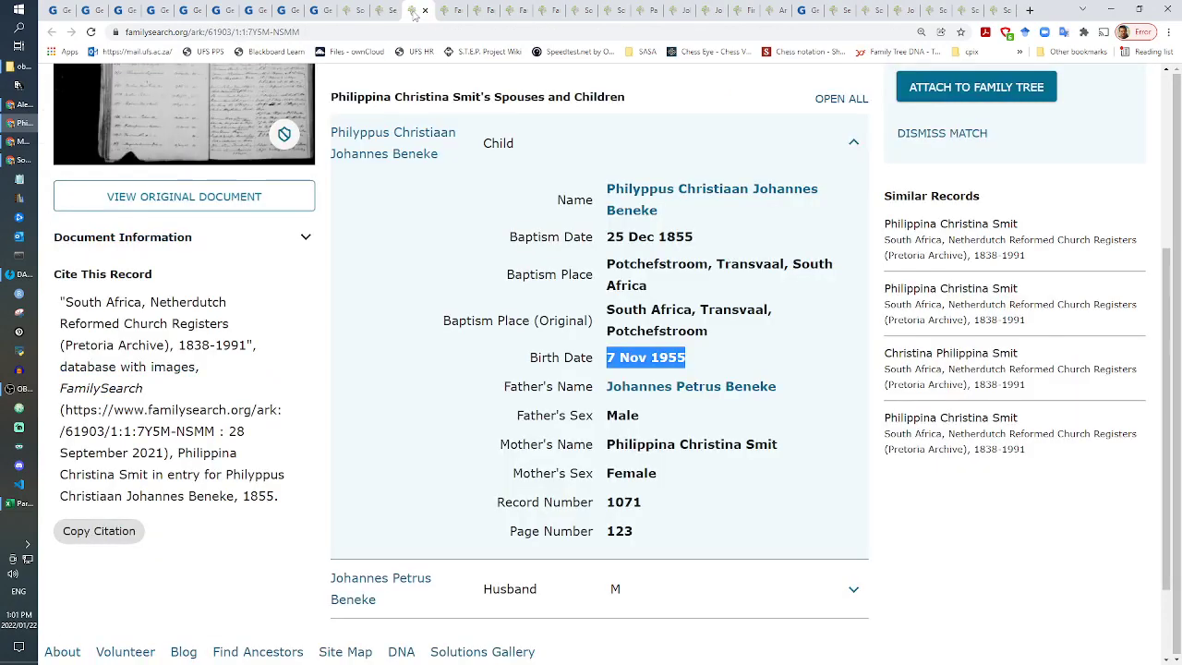
{"action": "left_click", "coordinate": [425, 11]}
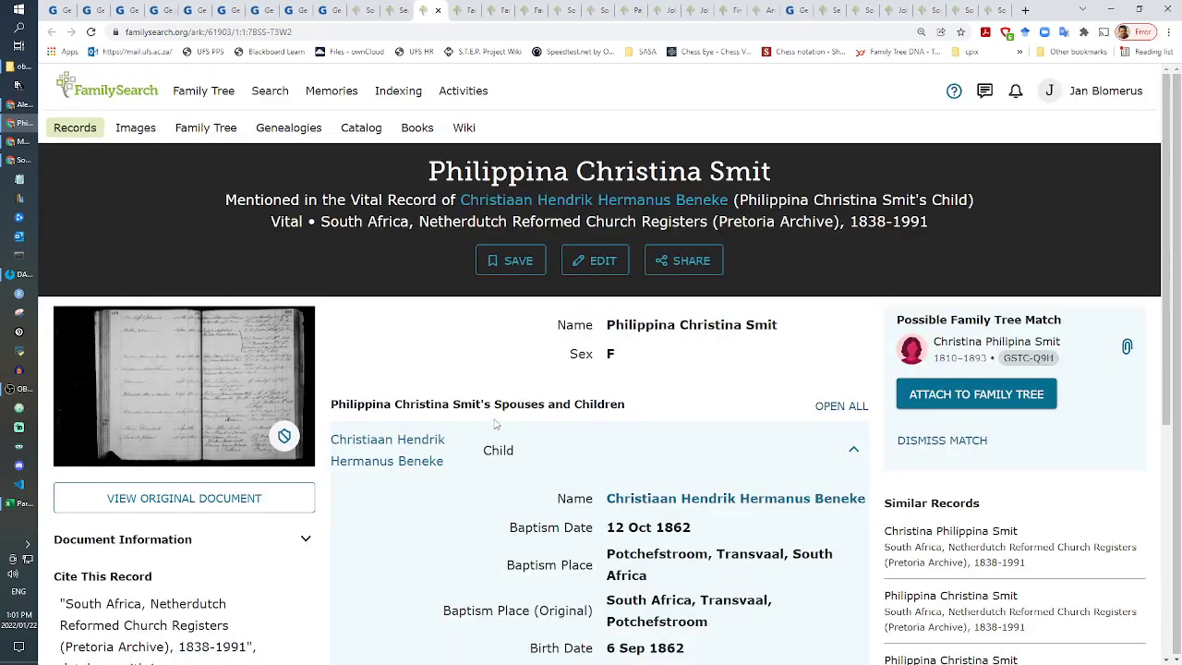
{"action": "left_click_drag", "start_coordinate": [691, 647], "coordinate": [605, 658]}
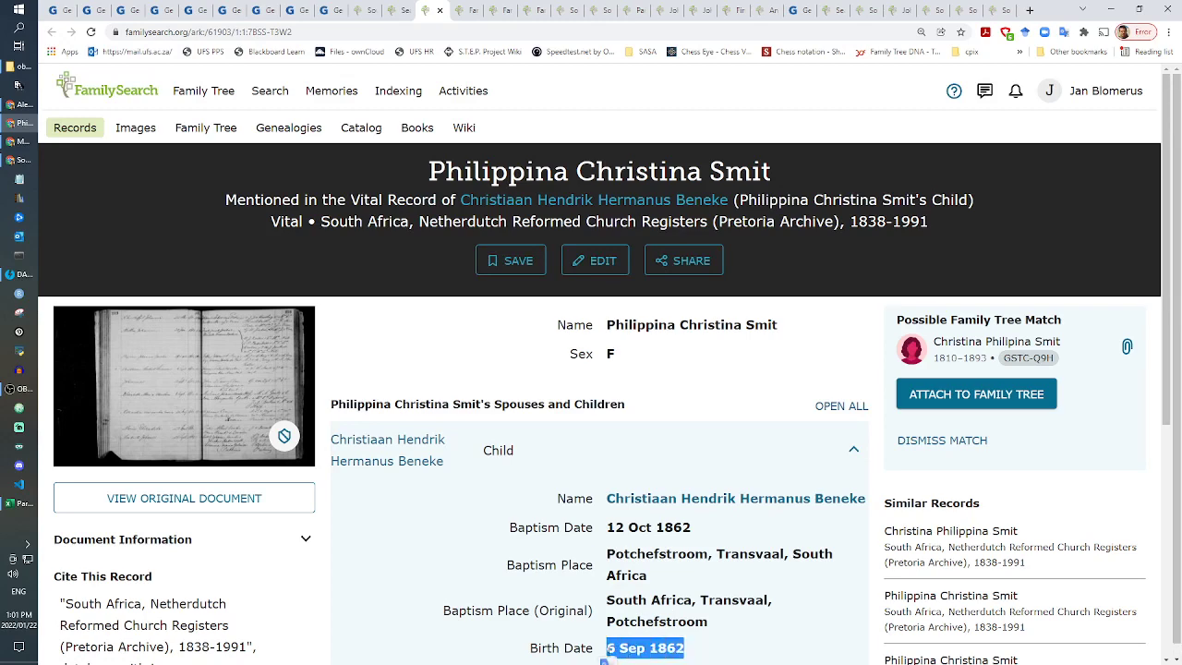
Step: Close the saved son's Geni profile page and return to the family tree
{"action": "left_click", "coordinate": [326, 11]}
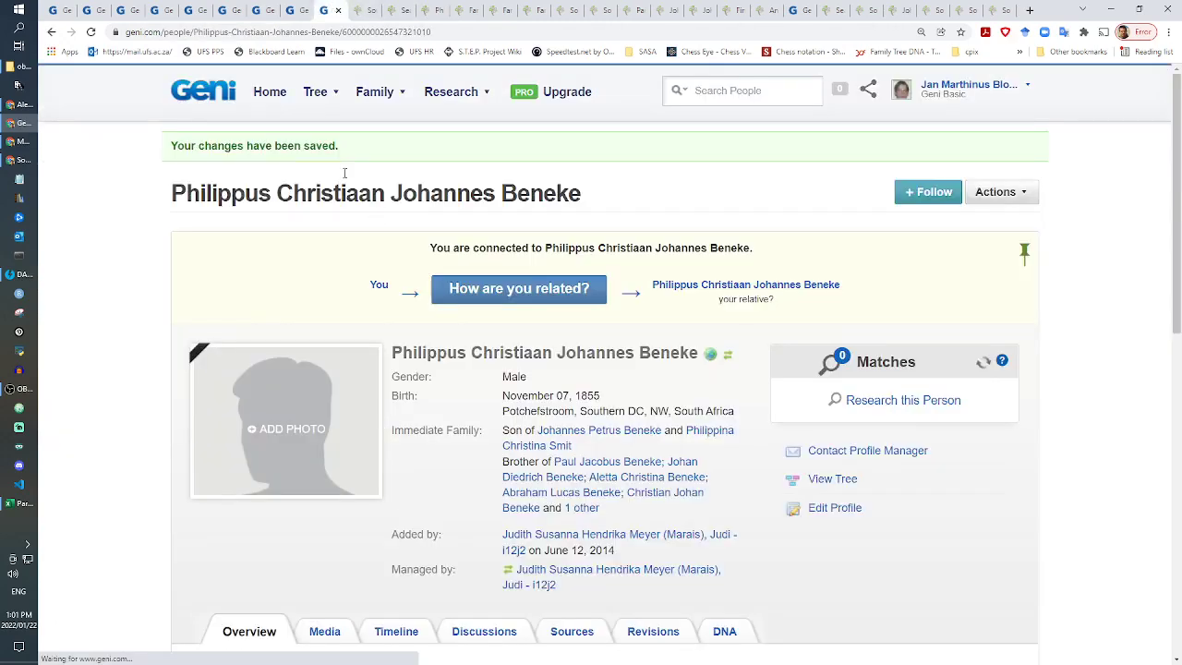
{"action": "left_click", "coordinate": [338, 10]}
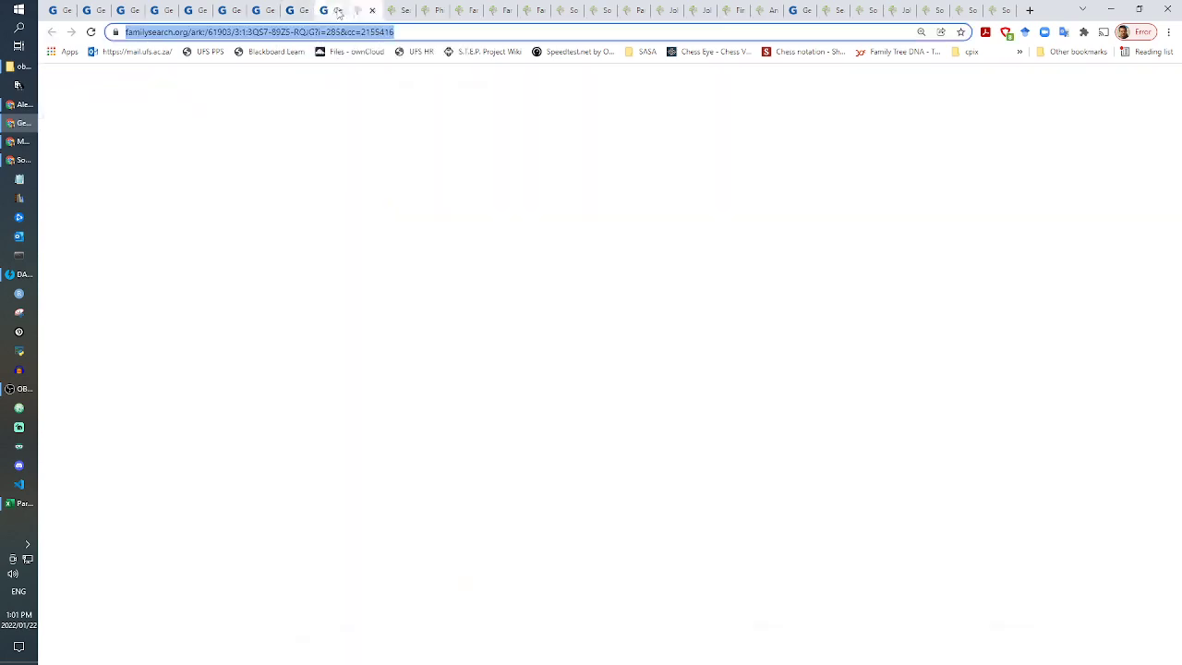
{"action": "left_click", "coordinate": [296, 8]}
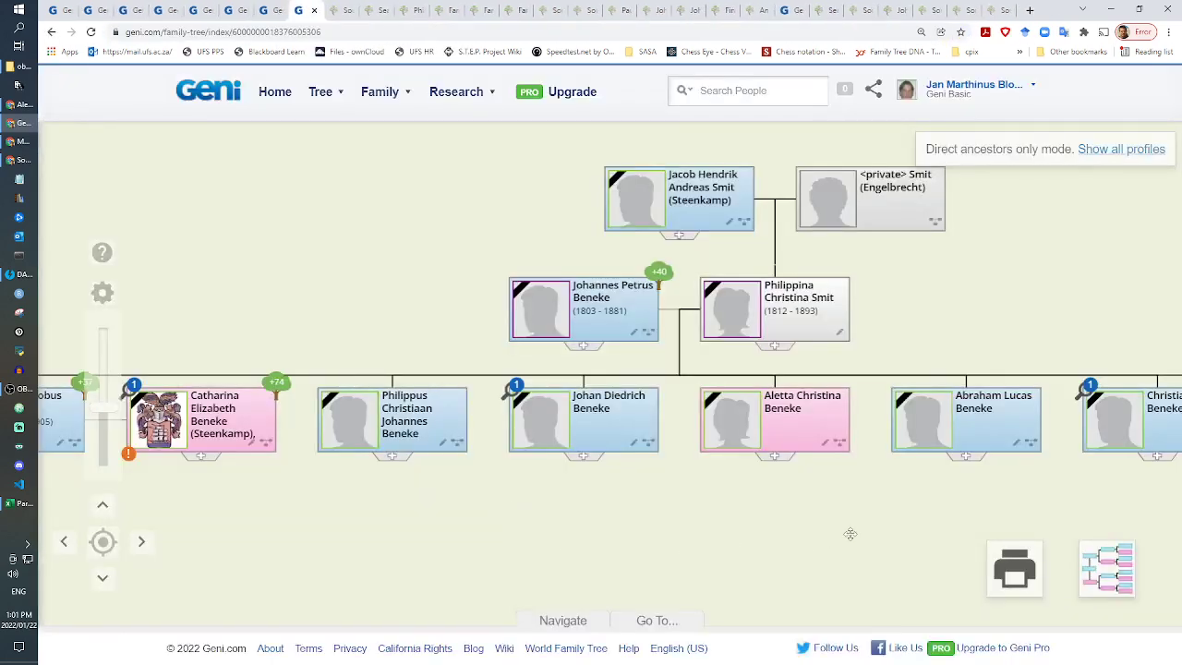
Step: Add a brother to the son positioned between the two youngest-listed daughters in the tree and enter his first names from the baptism record
{"action": "left_click_drag", "start_coordinate": [851, 534], "coordinate": [562, 531]}
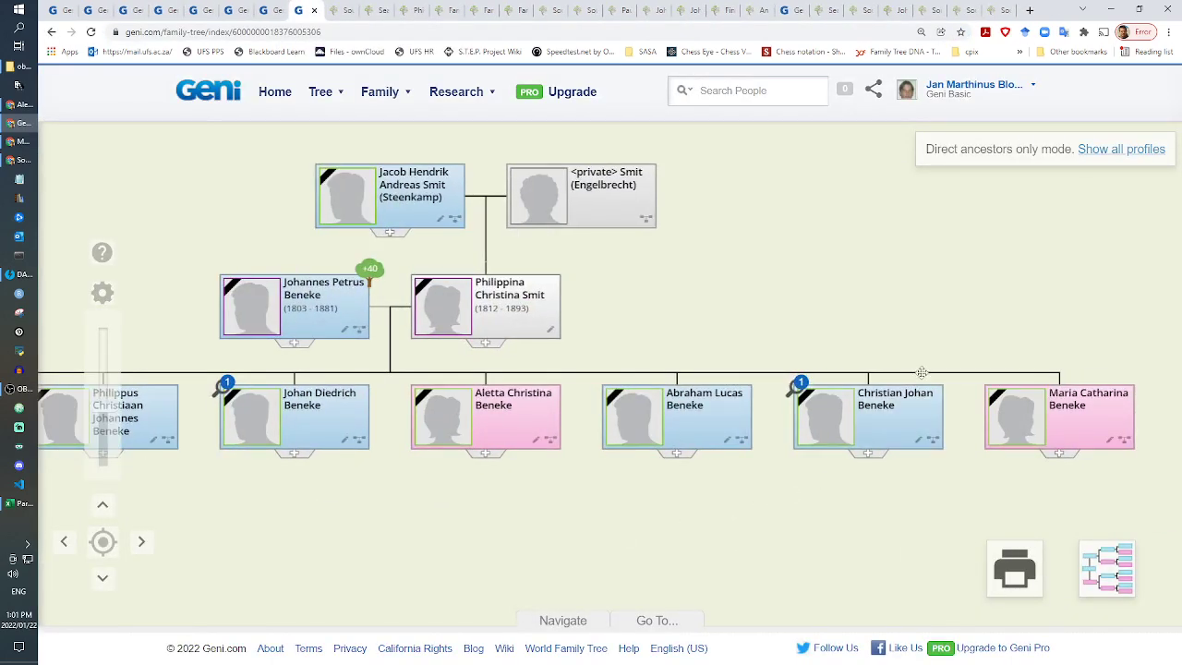
{"action": "left_click_drag", "start_coordinate": [450, 542], "coordinate": [296, 503]}
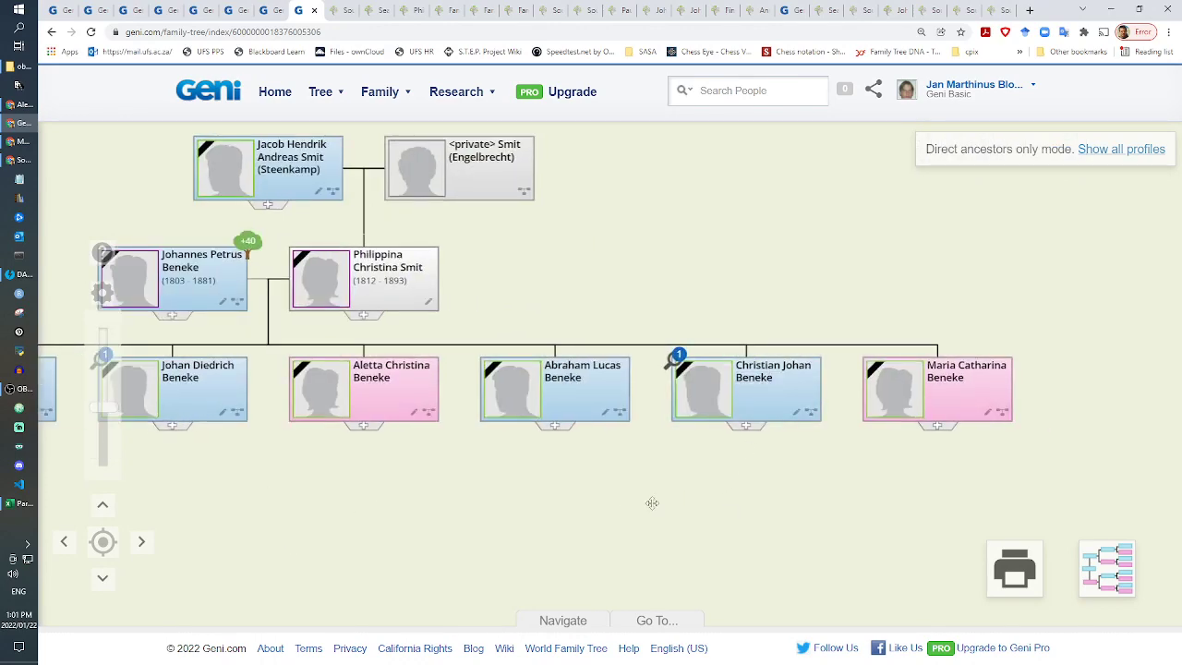
{"action": "left_click", "coordinate": [556, 434]}
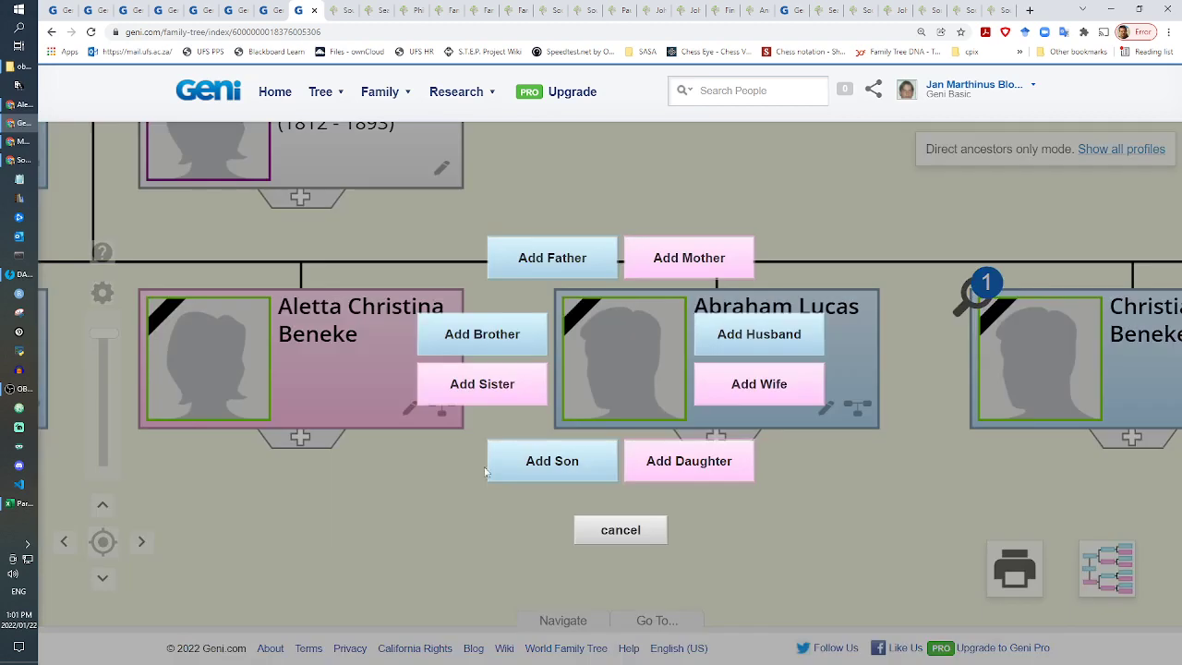
{"action": "left_click", "coordinate": [487, 333]}
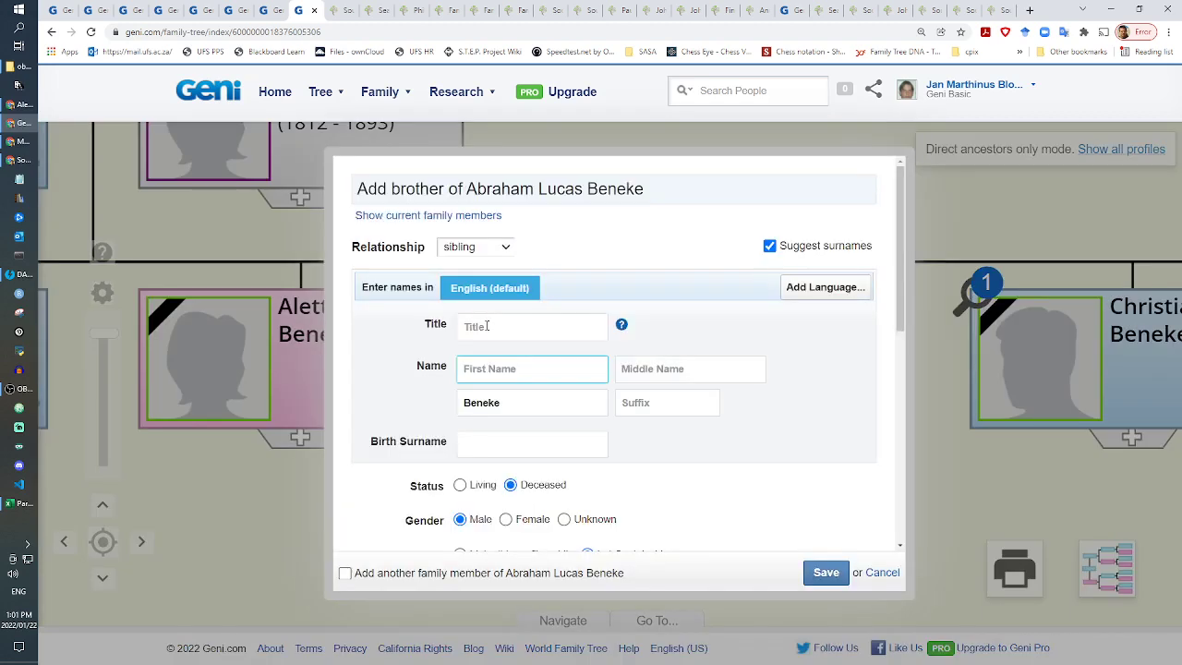
{"action": "type", "text": "Christina"}
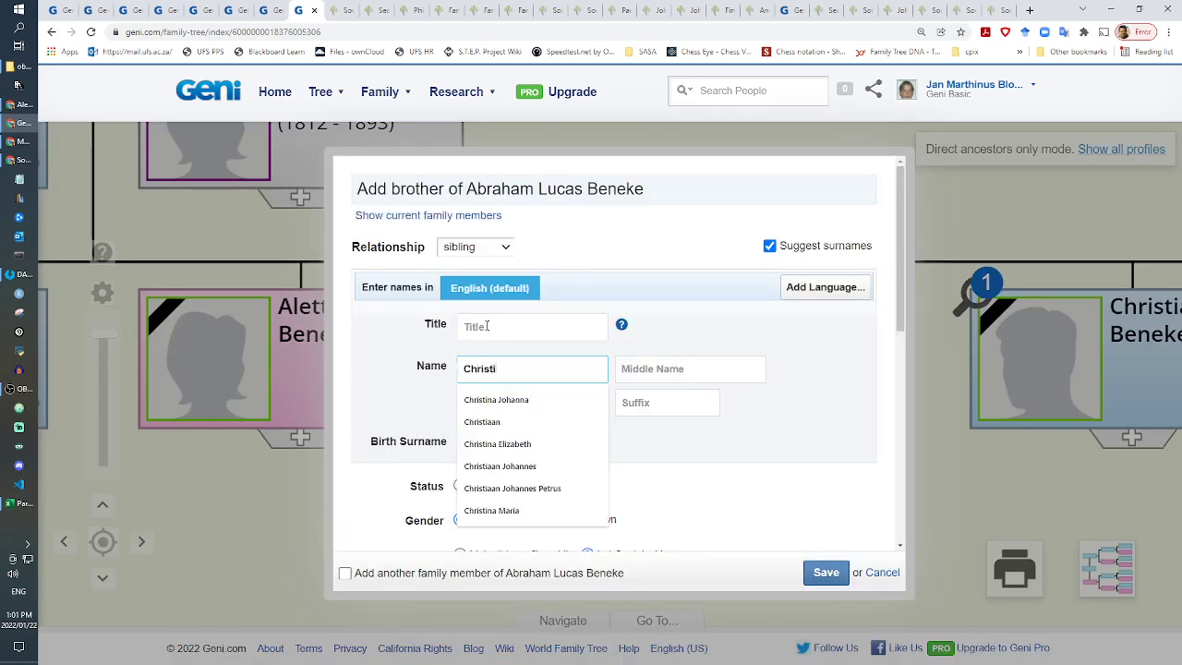
{"action": "key", "text": "BackSpace"}
{"action": "type", "text": "a"}
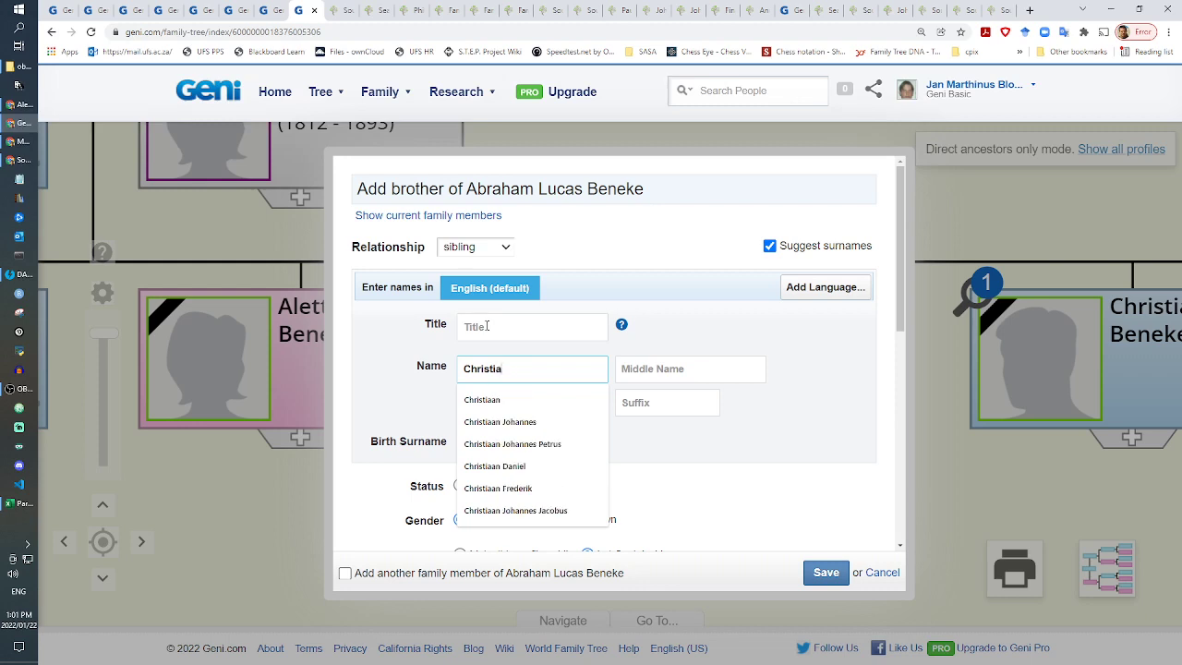
{"action": "type", "text": "an Hendrik"}
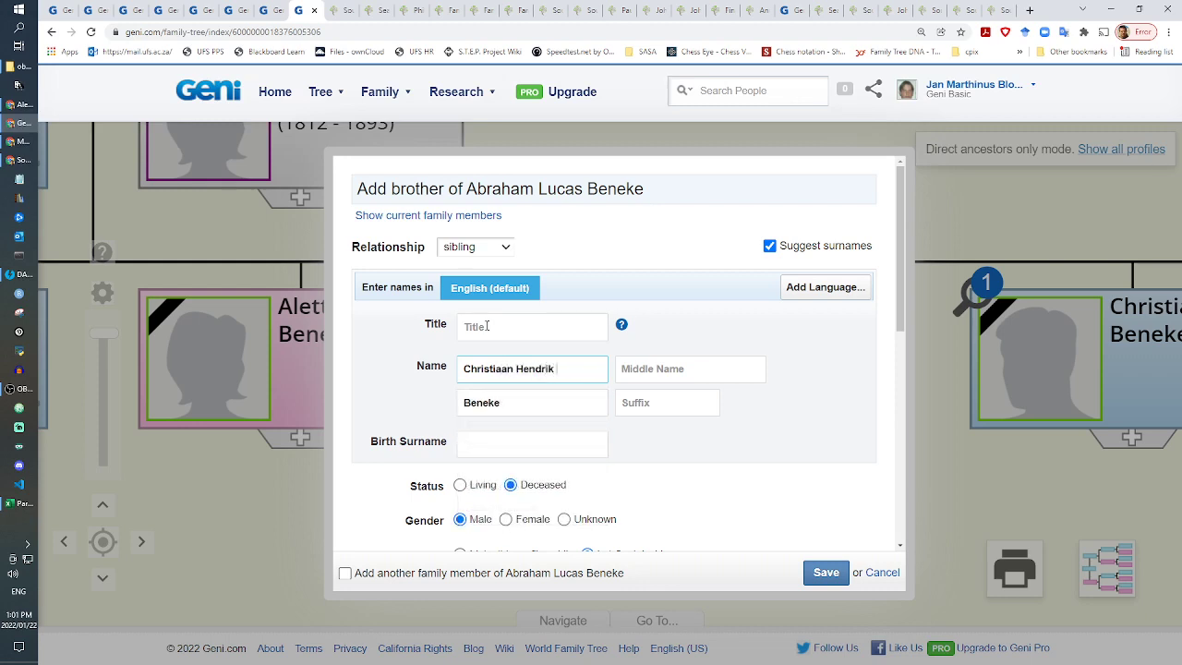
{"action": "type", "text": " Hermanus"}
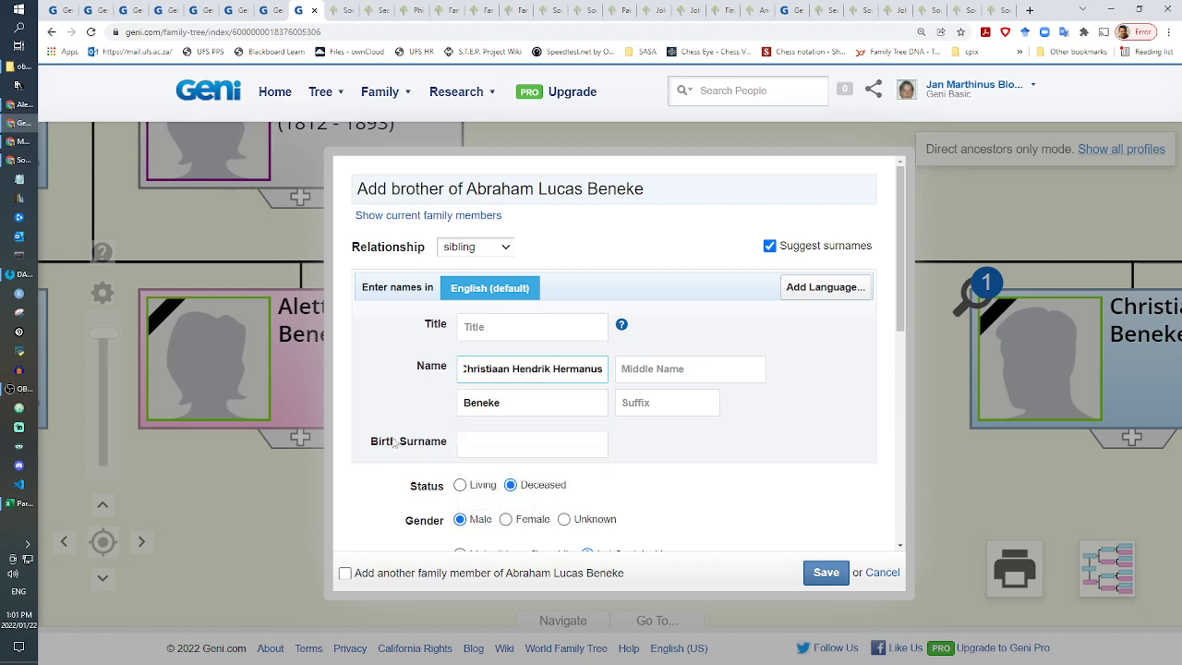
Step: Make the new brother's profile public and enter his exact birth date from the baptism record
{"action": "scroll", "coordinate": [509, 359], "scroll_direction": "down", "scroll_amount": 3}
{"action": "left_click", "coordinate": [497, 248]}
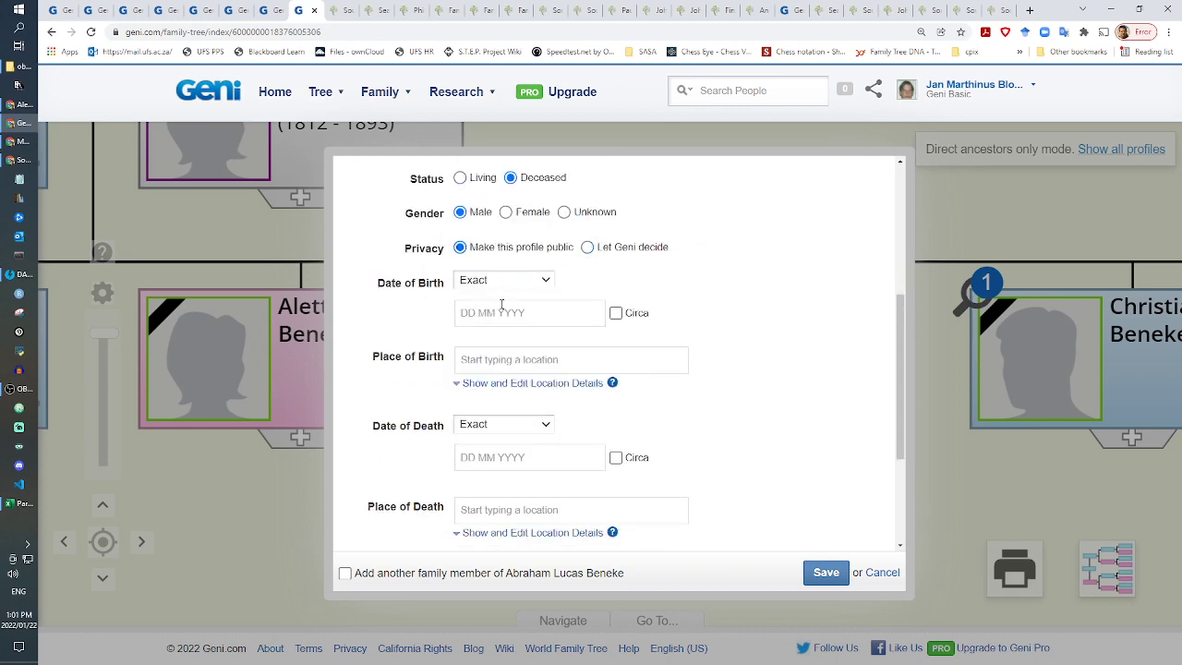
{"action": "left_click", "coordinate": [501, 310]}
{"action": "type", "text": "6 Sep 1862"}
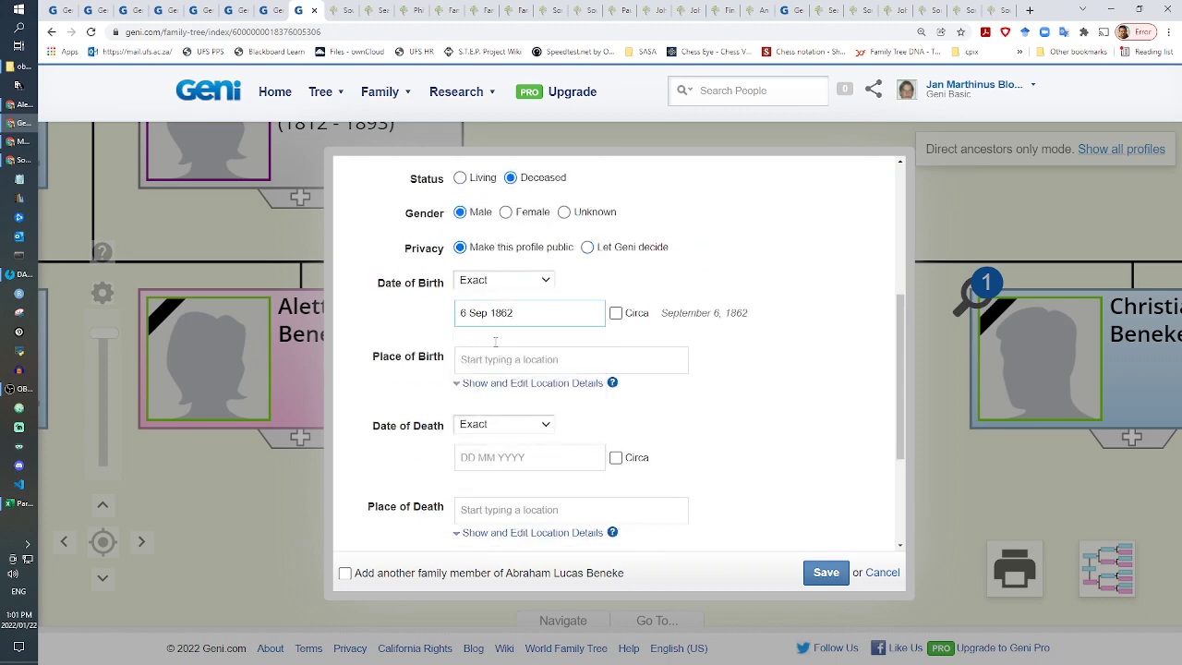
Step: Check the baptism place in the FamilySearch record, set the place of birth to Potchefstroom, Southern DC, NW, South Africa, and save the profile
{"action": "left_click", "coordinate": [409, 7]}
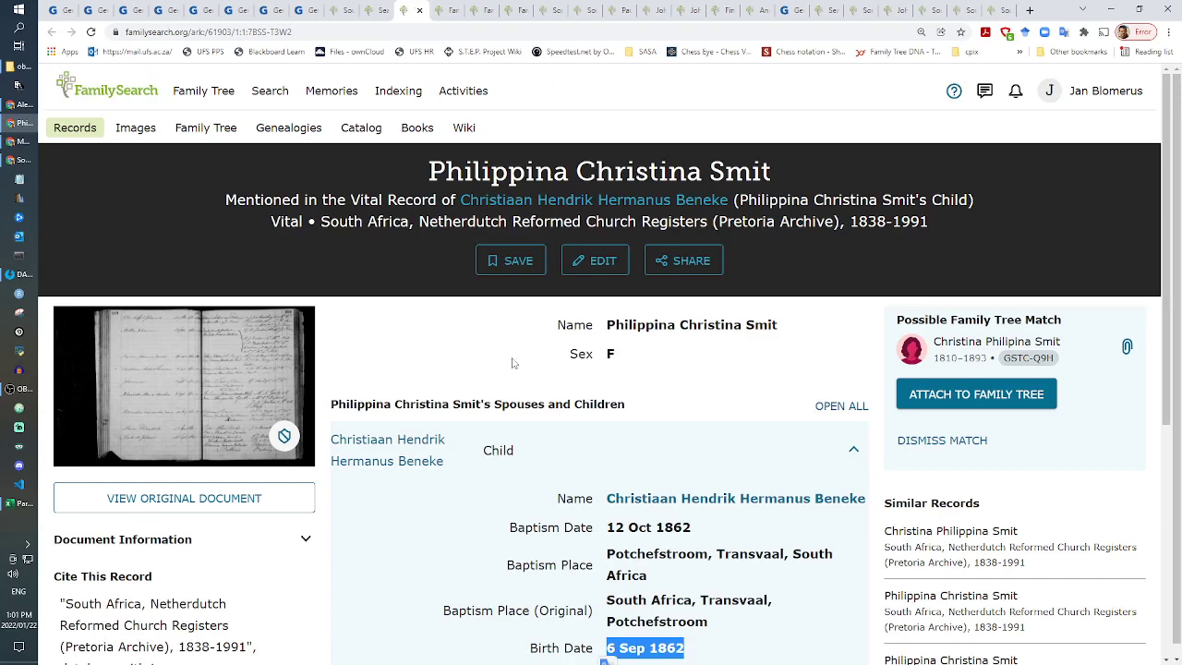
{"action": "left_click", "coordinate": [305, 9]}
{"action": "left_click", "coordinate": [492, 360]}
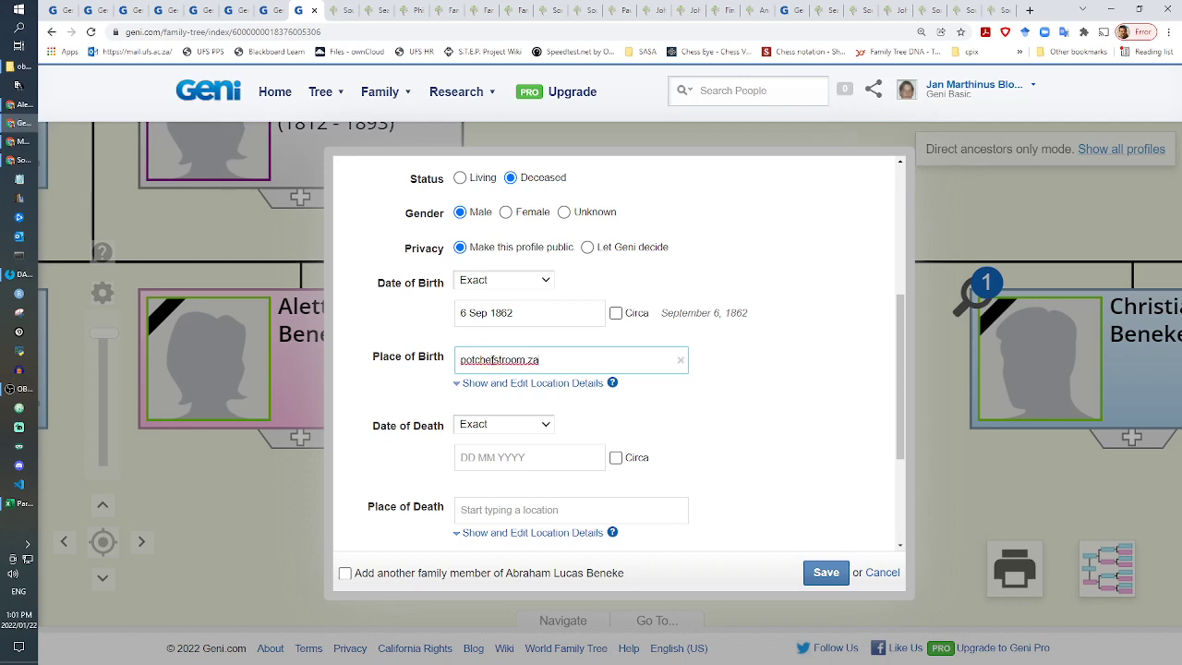
{"action": "left_click", "coordinate": [563, 407]}
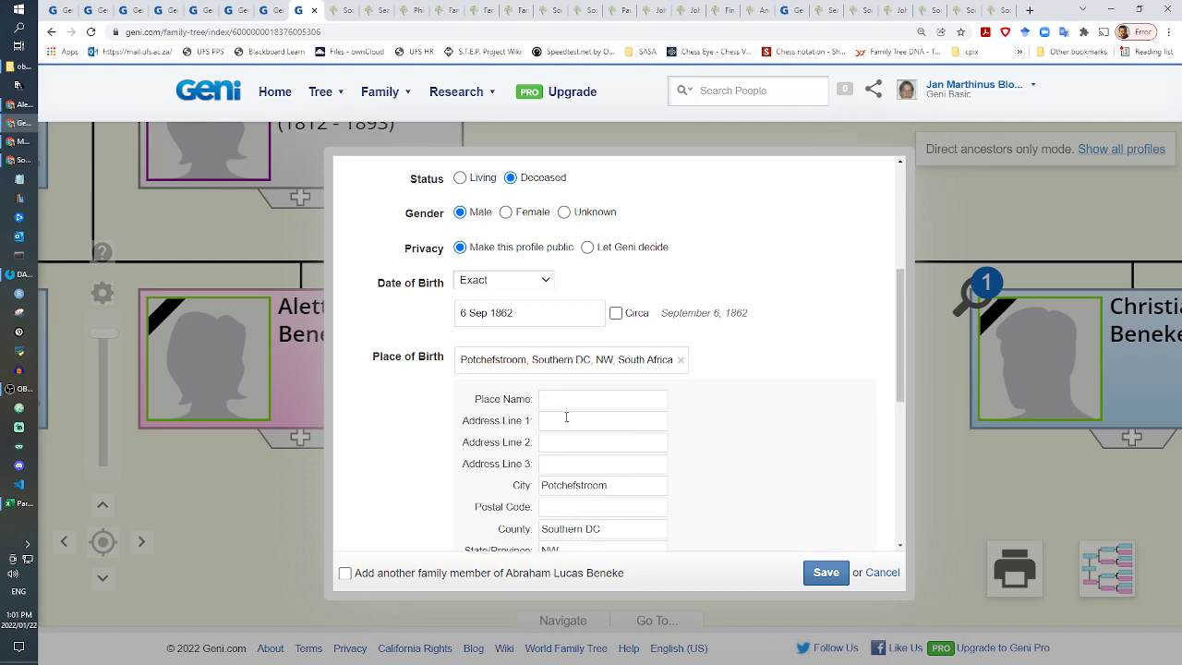
{"action": "left_click", "coordinate": [808, 567]}
Step: Open the original document of the son's FamilySearch baptism record in a new tab and place that tab beside the family tree
{"action": "left_click", "coordinate": [413, 12]}
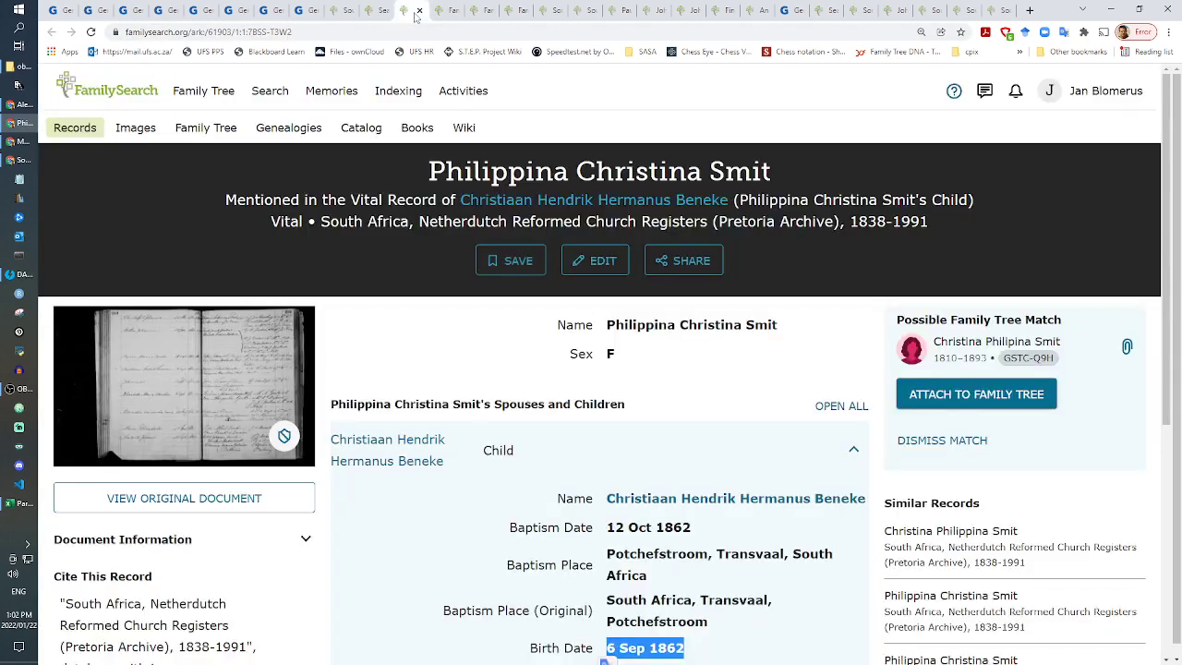
{"action": "right_click", "coordinate": [237, 499]}
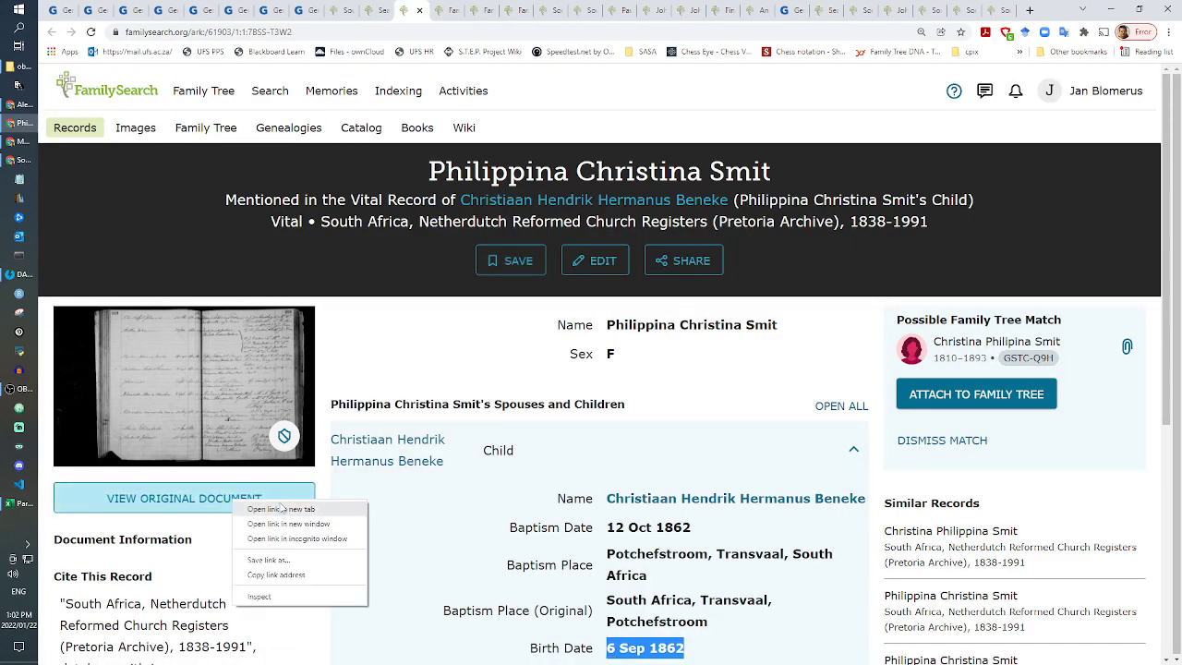
{"action": "left_click", "coordinate": [282, 509]}
{"action": "left_click_drag", "start_coordinate": [436, 10], "coordinate": [327, 5]}
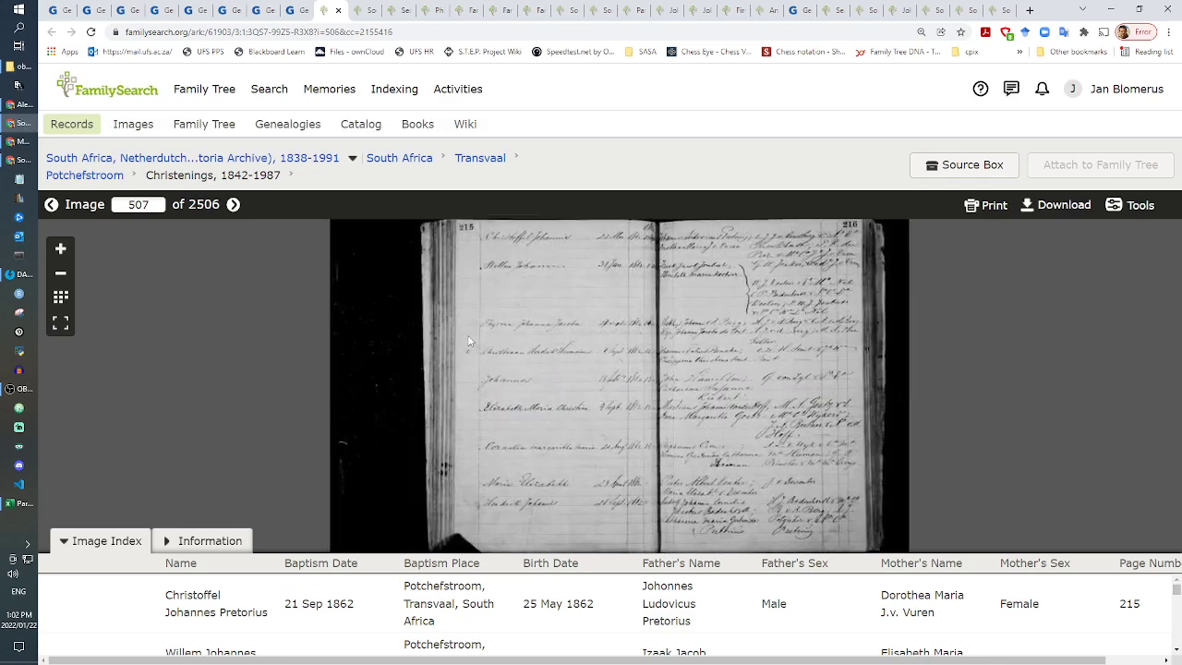
Step: Examine the son's entry on register image 507, reading the birth date, the parents' names and the baptism witnesses
{"action": "scroll", "coordinate": [468, 342], "scroll_direction": "up", "scroll_amount": 4}
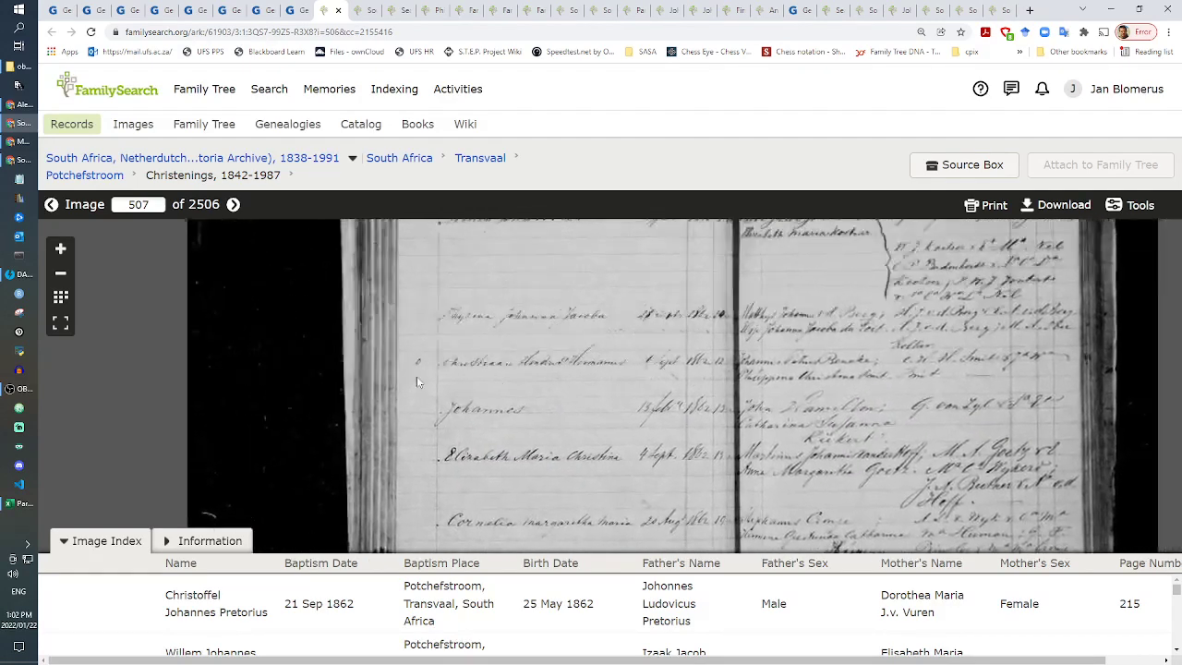
{"action": "key", "text": "Right"}
{"action": "key", "text": "Right"}
{"action": "key", "text": "Right"}
{"action": "key", "text": "Right"}
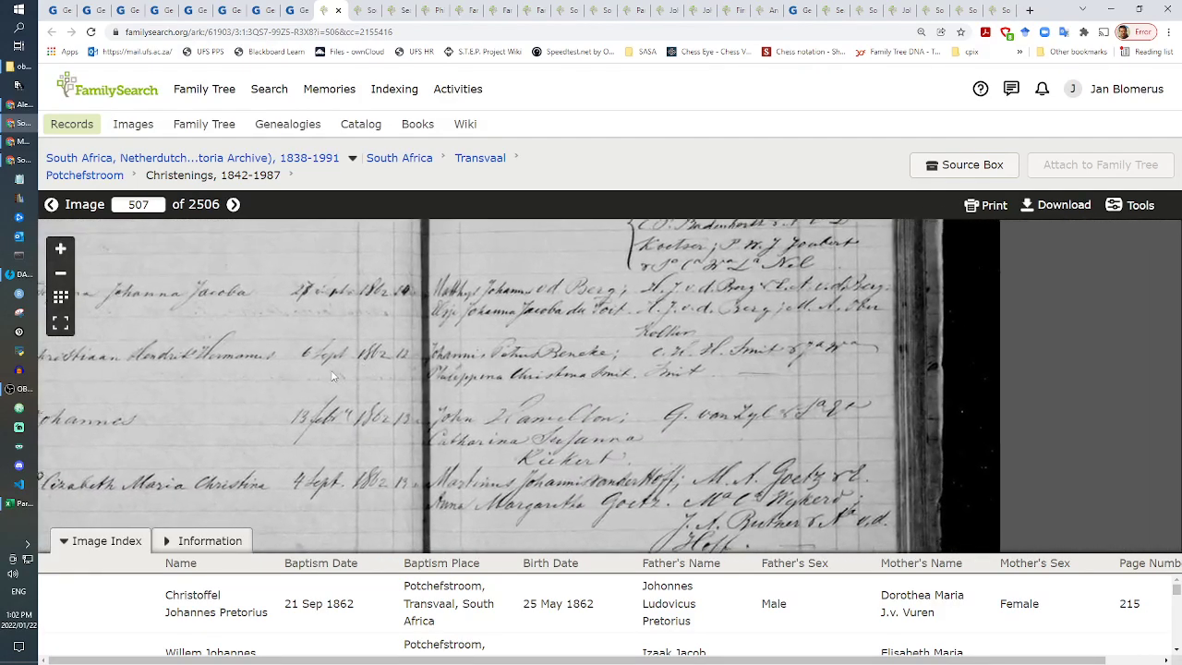
{"action": "scroll", "coordinate": [337, 372], "scroll_direction": "up", "scroll_amount": 3}
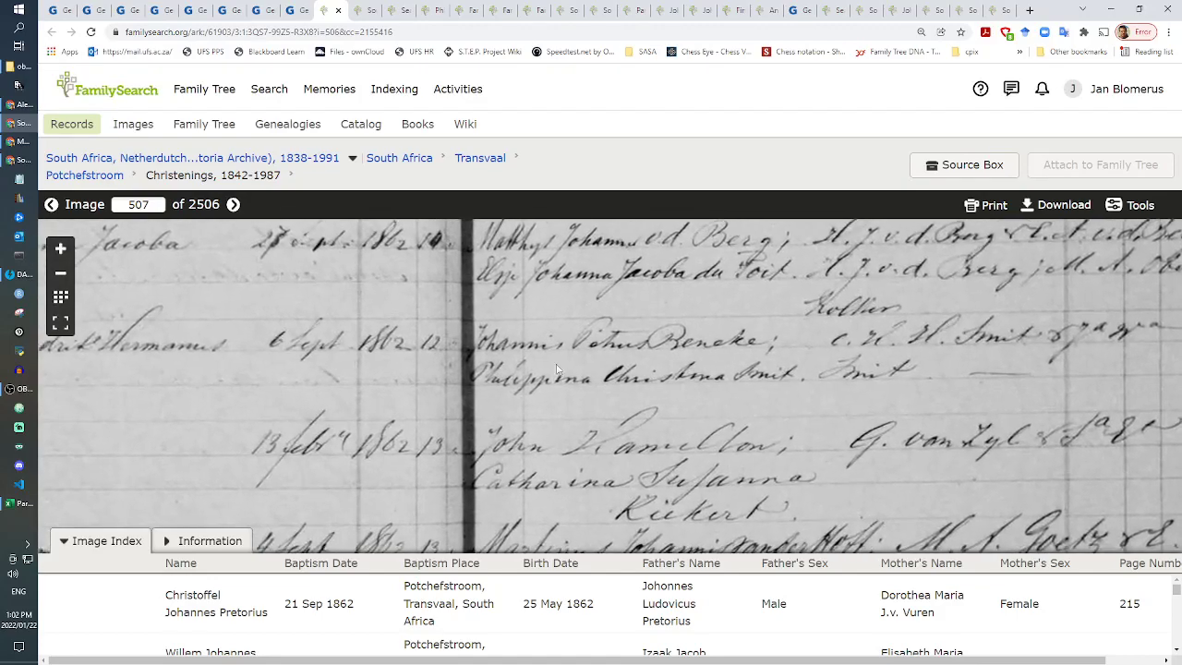
{"action": "key", "text": "Right"}
{"action": "key", "text": "Right"}
{"action": "key", "text": "Right"}
{"action": "key", "text": "Right"}
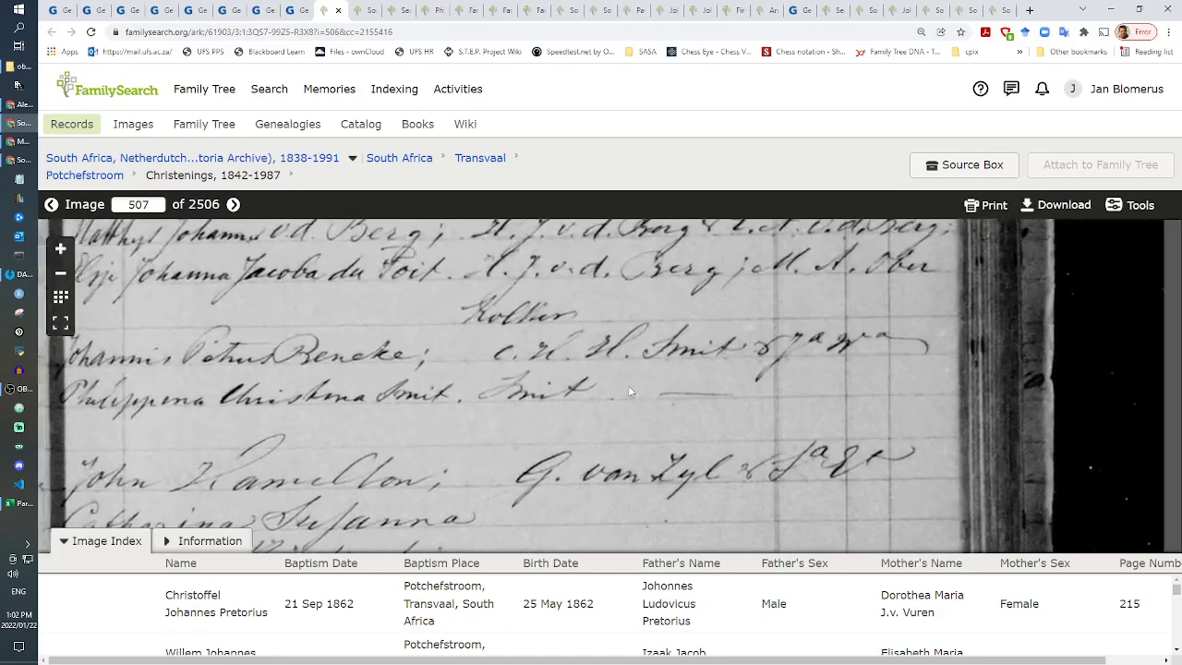
{"action": "scroll", "coordinate": [628, 385], "scroll_direction": "up", "scroll_amount": 2}
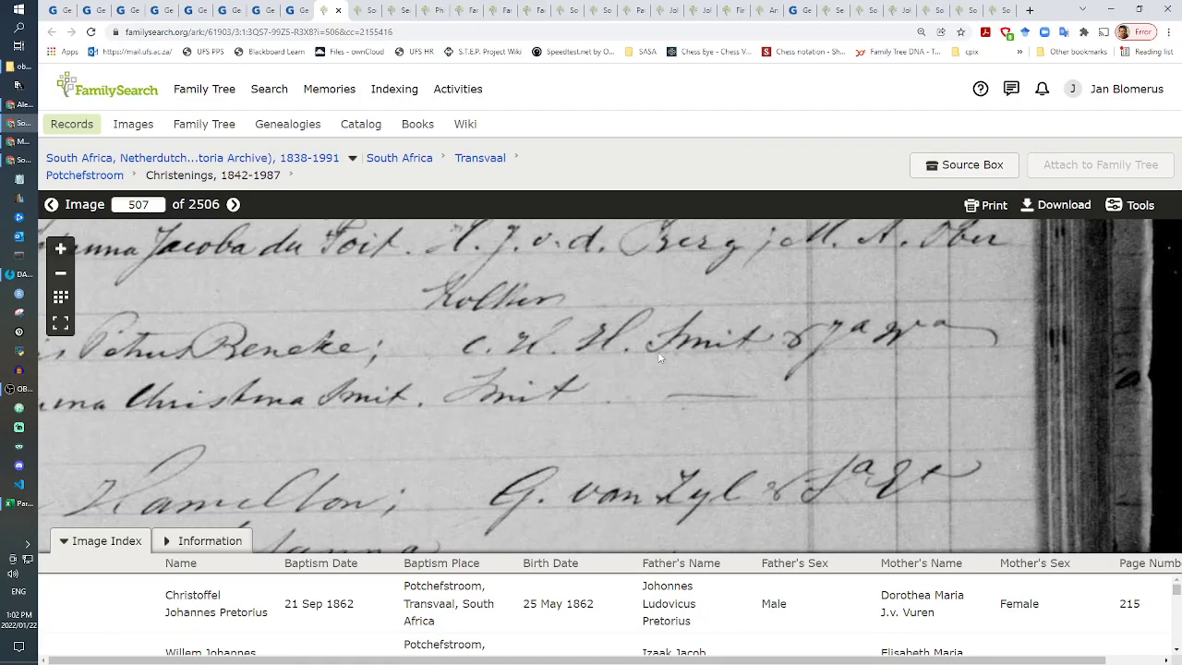
{"action": "key", "text": "Left"}
{"action": "key", "text": "Left"}
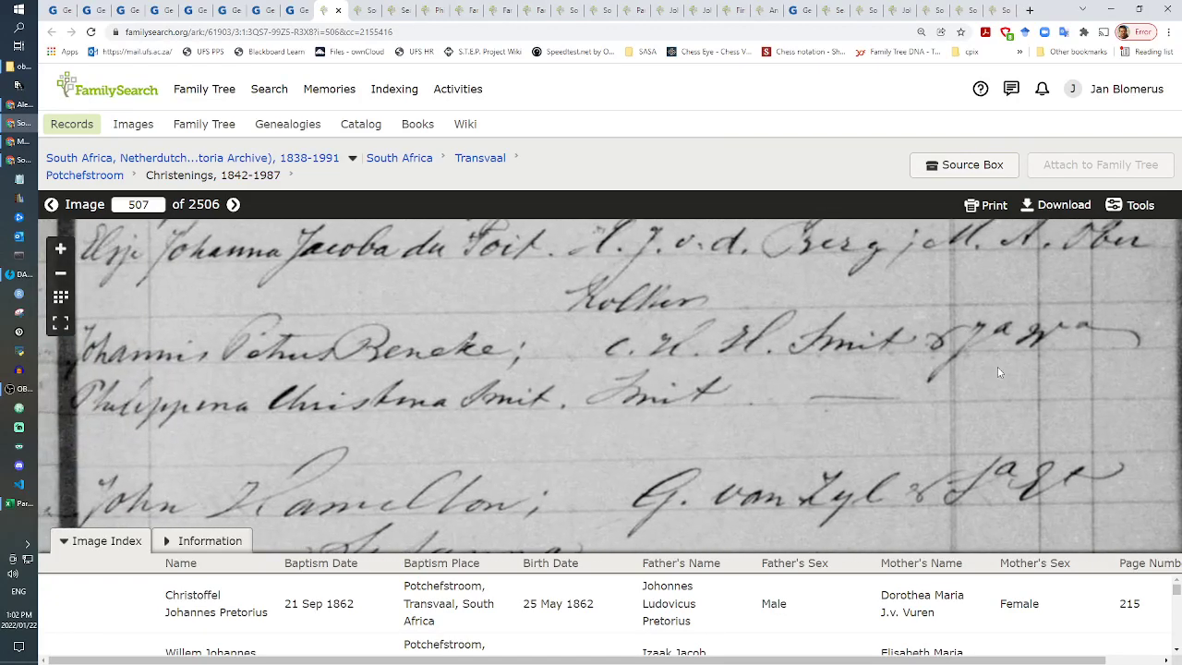
{"action": "key", "text": "Right"}
{"action": "key", "text": "Right"}
{"action": "key", "text": "Right"}
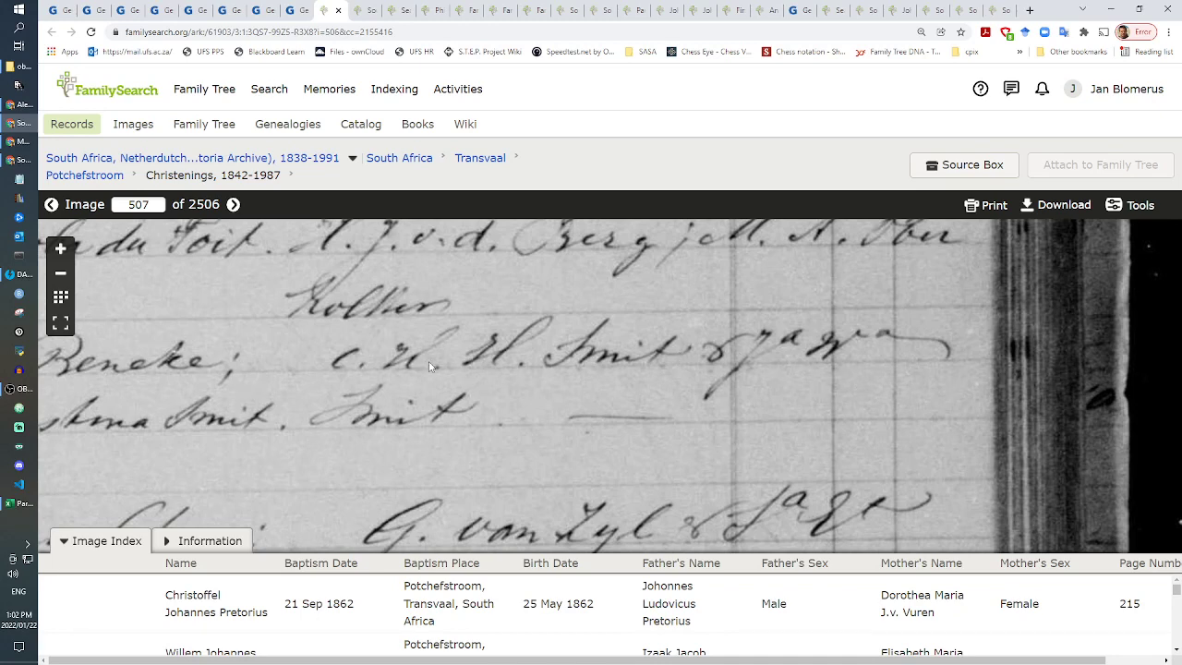
Step: Examine the child's name and the margin beside it in the register for a baptism entry number
{"action": "left_click_drag", "start_coordinate": [488, 425], "coordinate": [885, 411]}
{"action": "left_click_drag", "start_coordinate": [277, 397], "coordinate": [692, 397]}
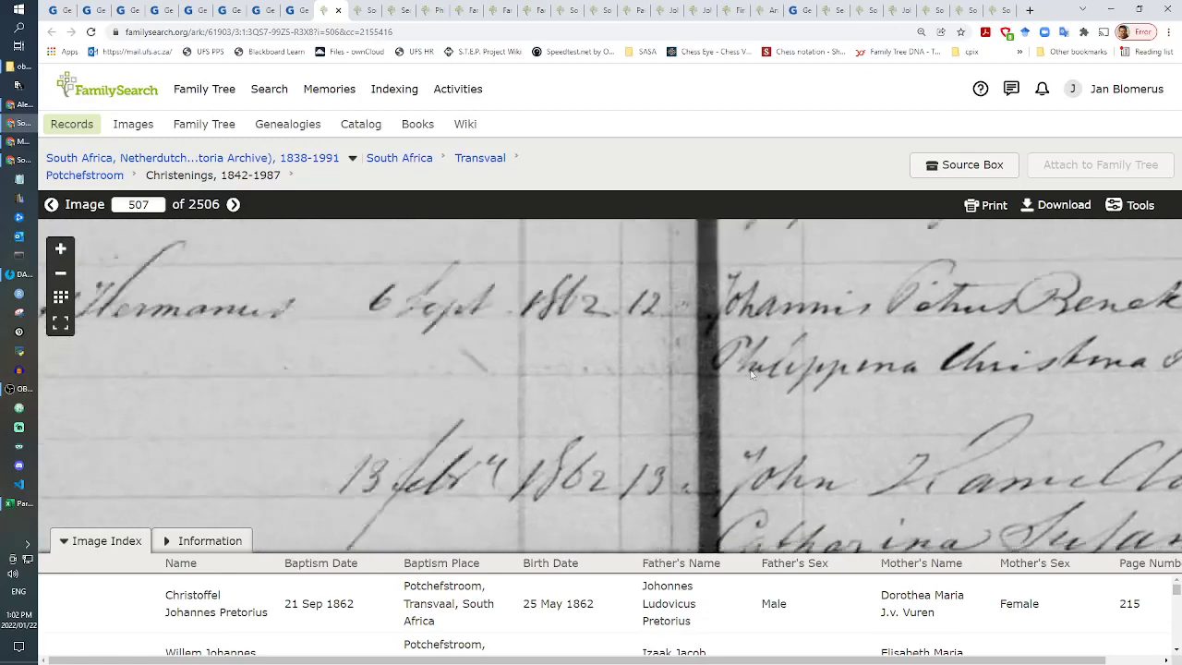
{"action": "left_click_drag", "start_coordinate": [185, 361], "coordinate": [462, 361]}
{"action": "mouse_move", "coordinate": [305, 277]}
{"action": "left_mouse_down"}
{"action": "mouse_move", "coordinate": [381, 287]}
{"action": "mouse_move", "coordinate": [612, 490]}
{"action": "left_mouse_up"}
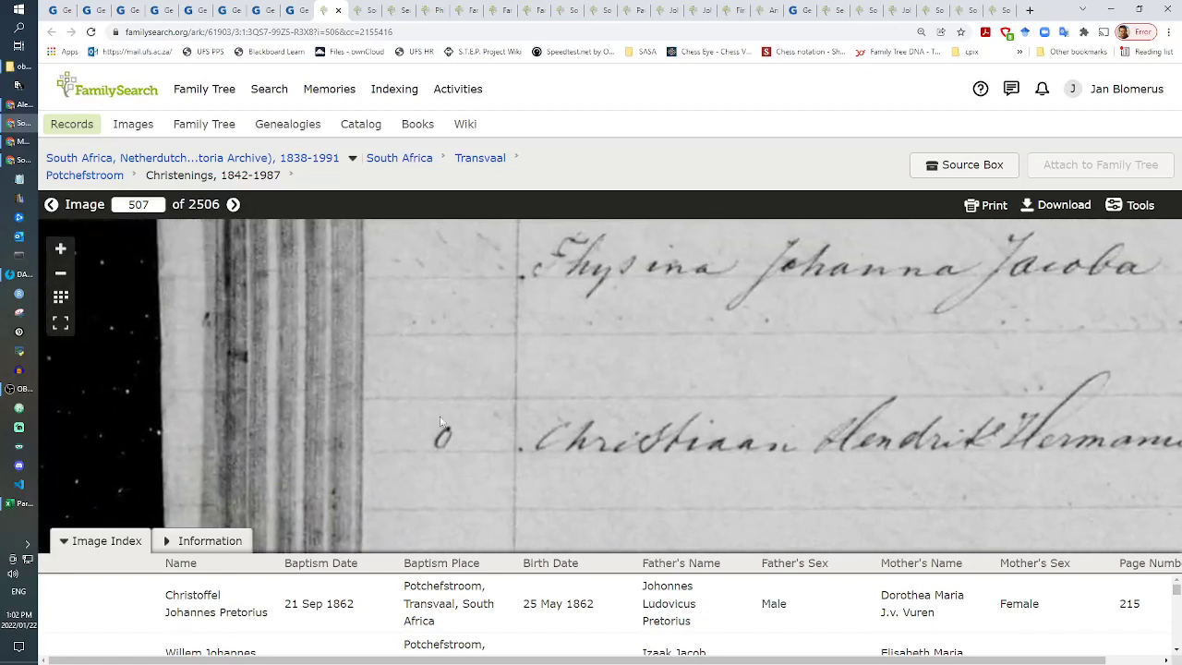
{"action": "left_click_drag", "start_coordinate": [607, 378], "coordinate": [433, 136]}
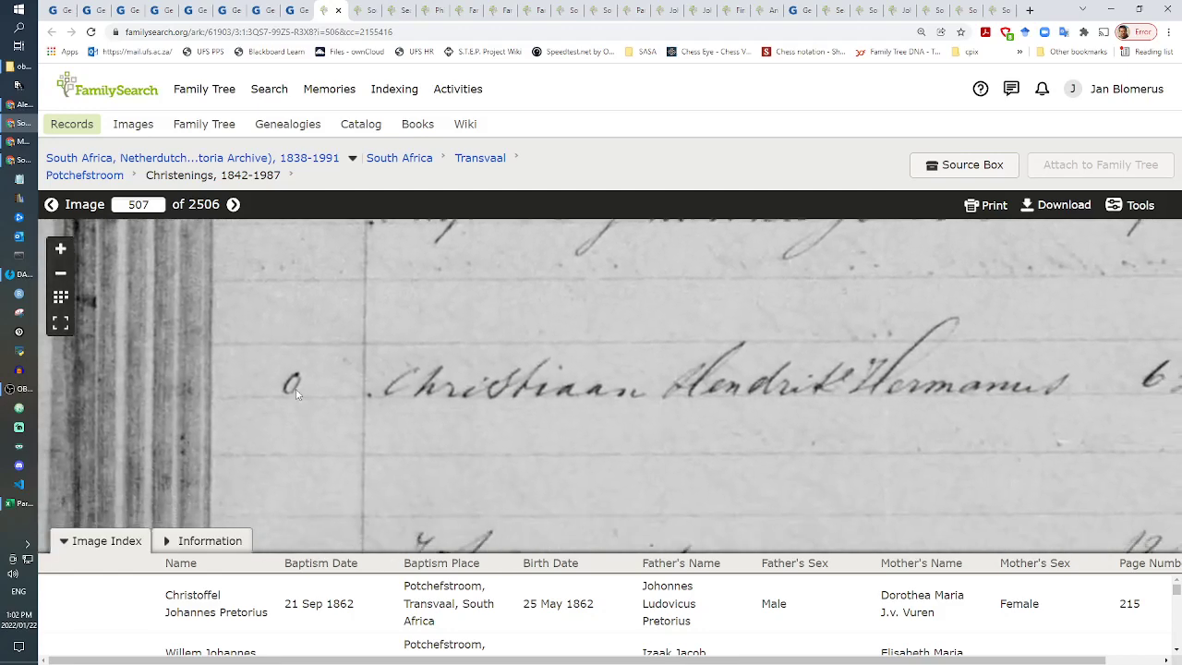
Step: Copy the web address of the register image and open the newly added son's profile from the Geni family tree
{"action": "right_click", "coordinate": [338, 32]}
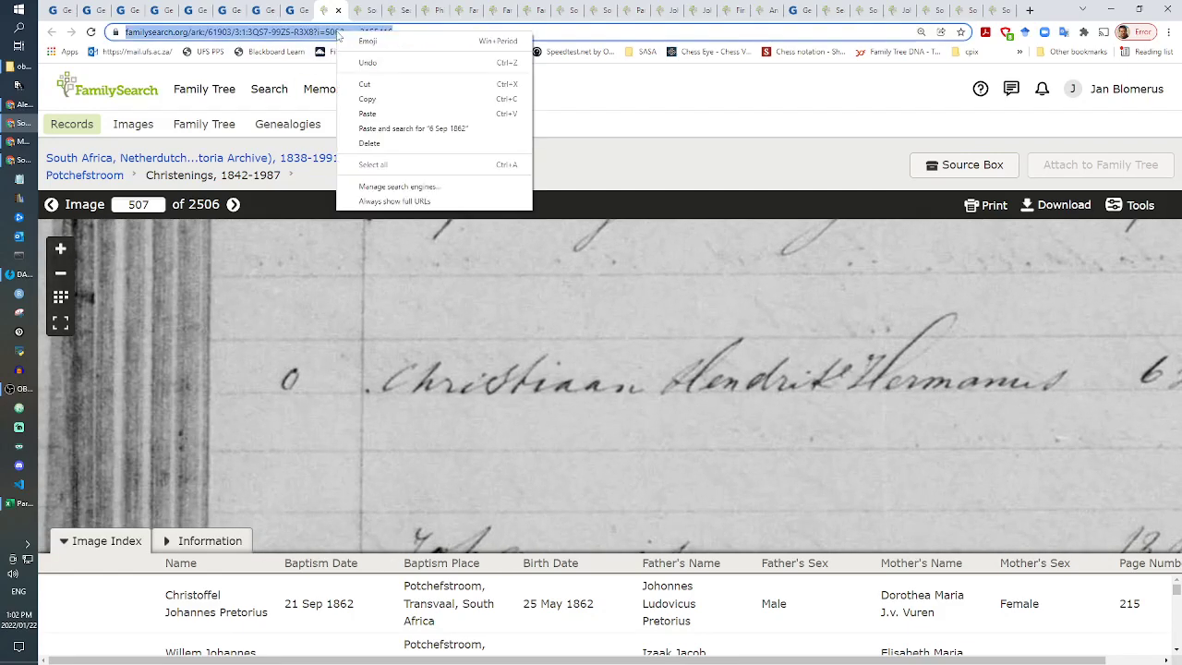
{"action": "left_click", "coordinate": [370, 99]}
{"action": "left_click", "coordinate": [301, 11]}
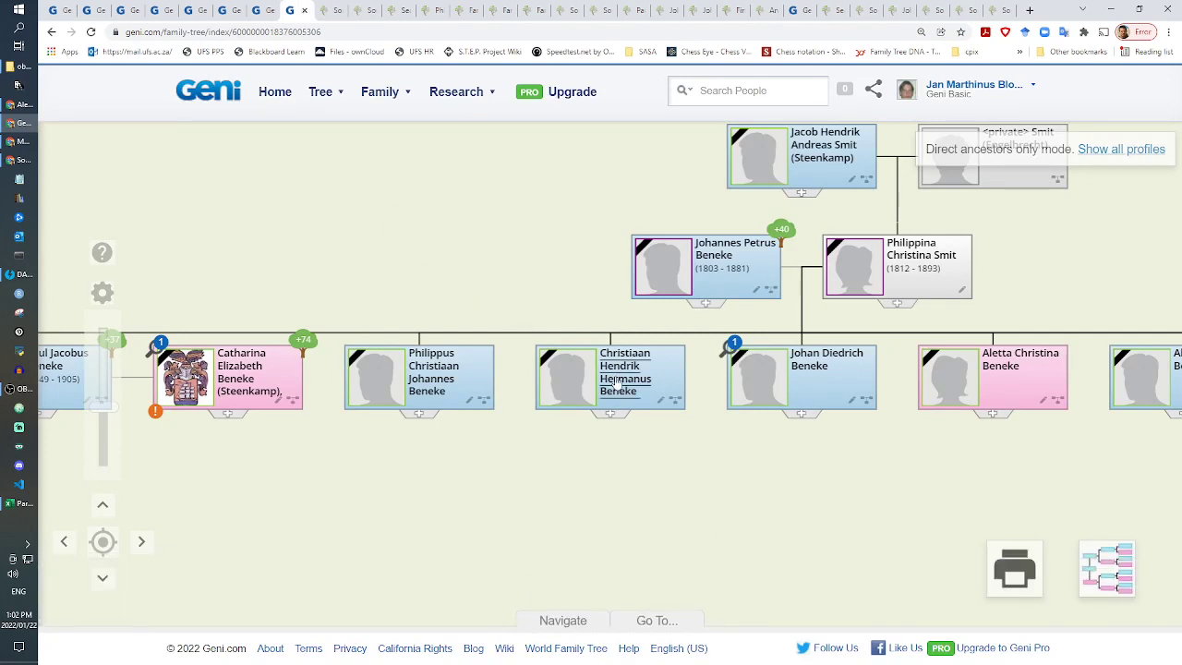
{"action": "left_click", "coordinate": [617, 381]}
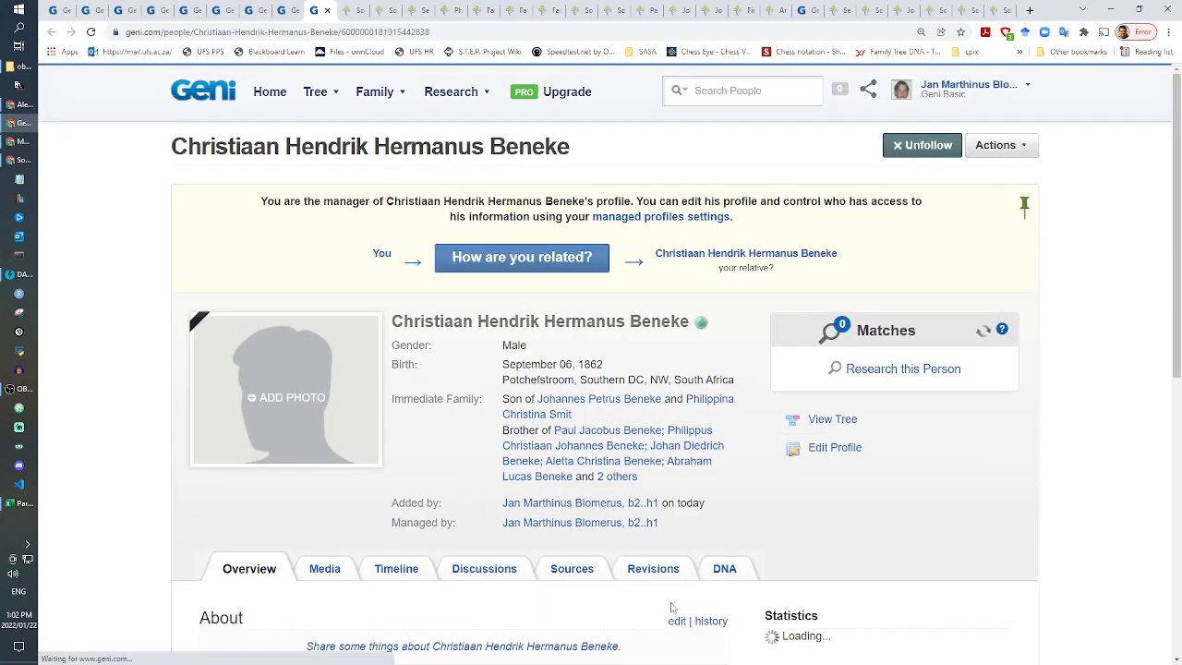
Step: Add the copied address to the profile's About section as a bracketed link labelled "Doop Potchefstroom 1862" and save it
{"action": "left_click", "coordinate": [677, 621]}
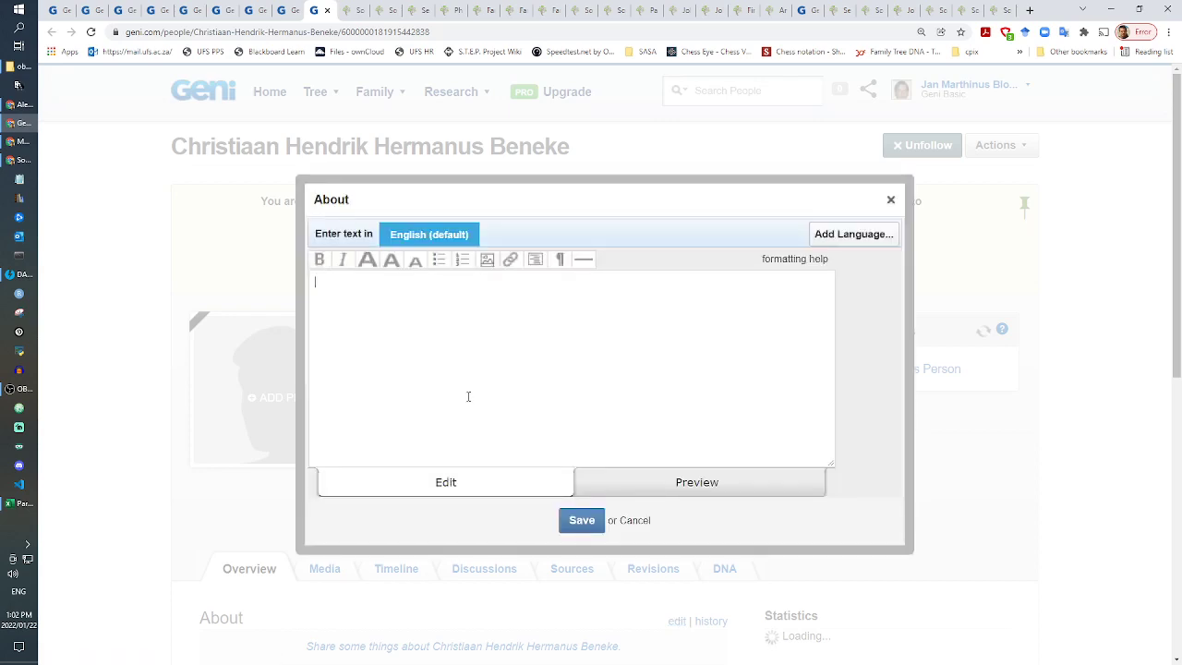
{"action": "type", "text": "["}
{"action": "key", "text": "ctrl+v"}
{"action": "type", "text": "Do"}
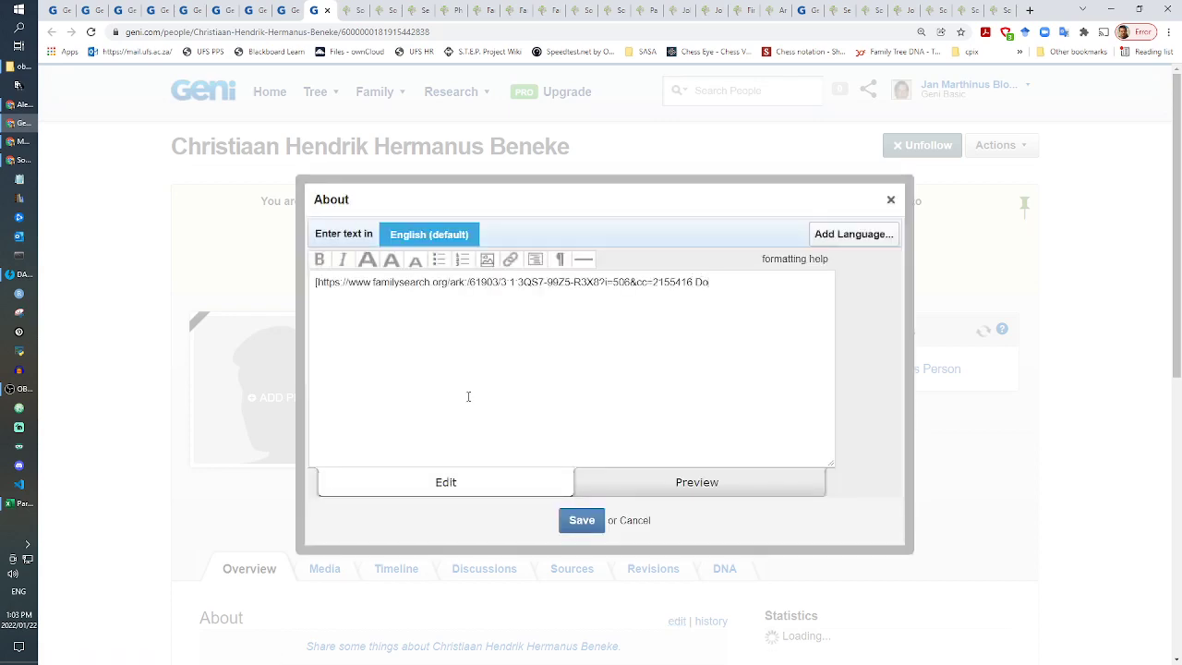
{"action": "type", "text": "op Potchefstroom 1862"}
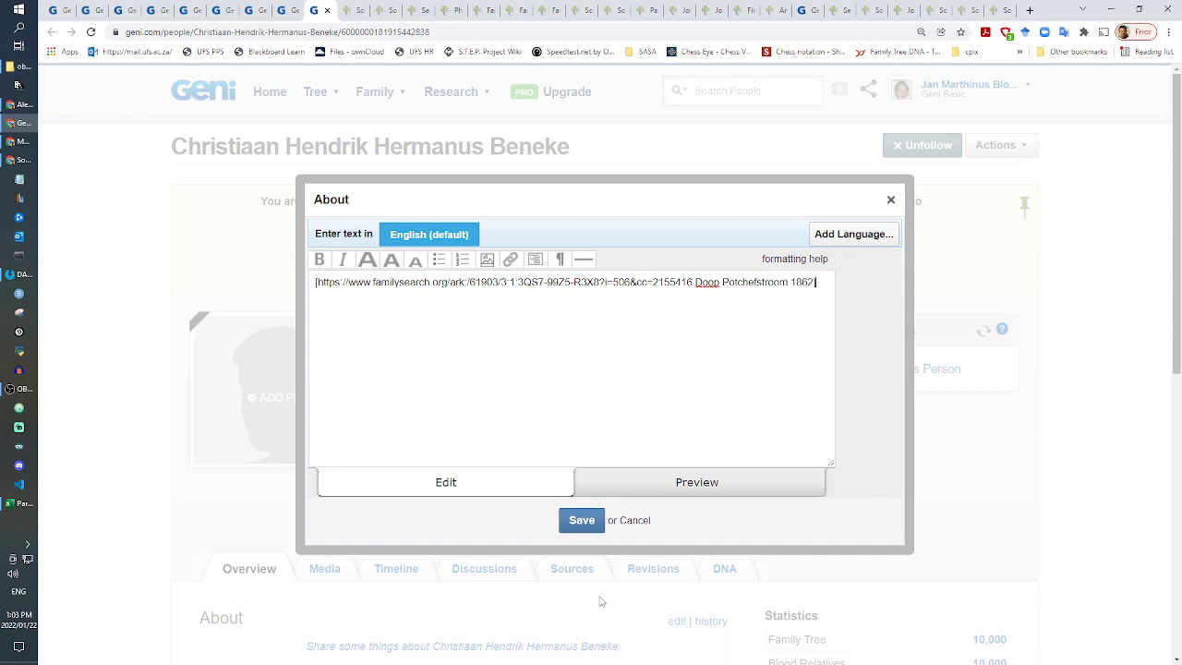
{"action": "type", "text": "]"}
{"action": "left_click", "coordinate": [578, 522]}
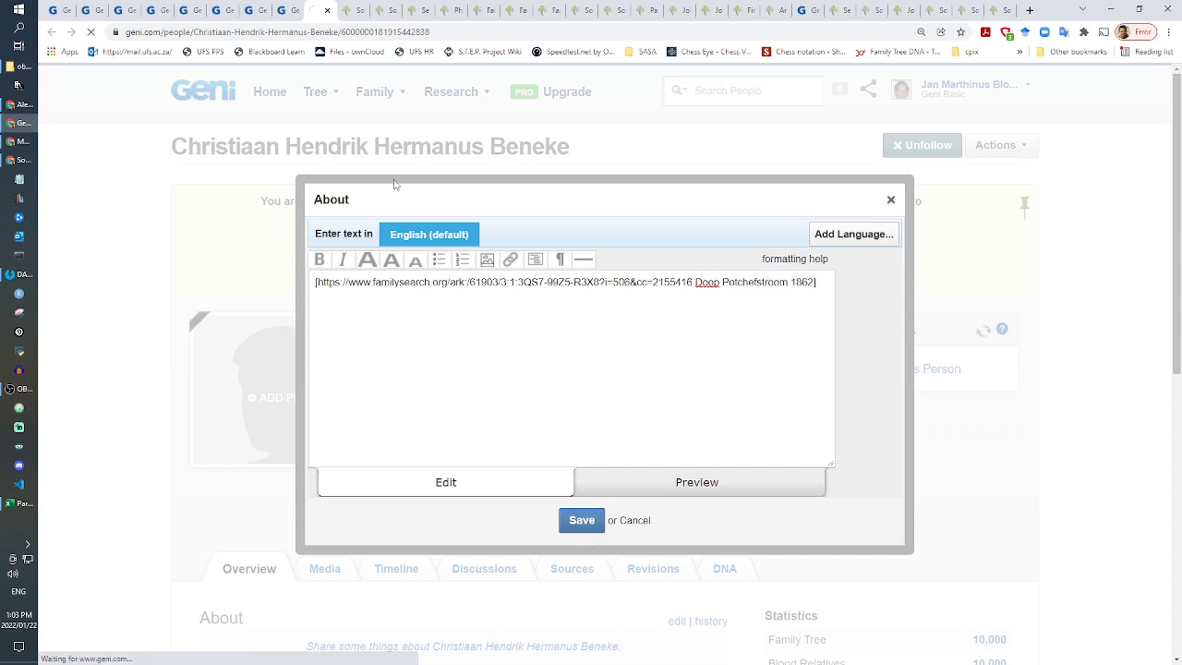
Step: Close the register image and return to the FamilySearch record search results
{"action": "left_click", "coordinate": [362, 7]}
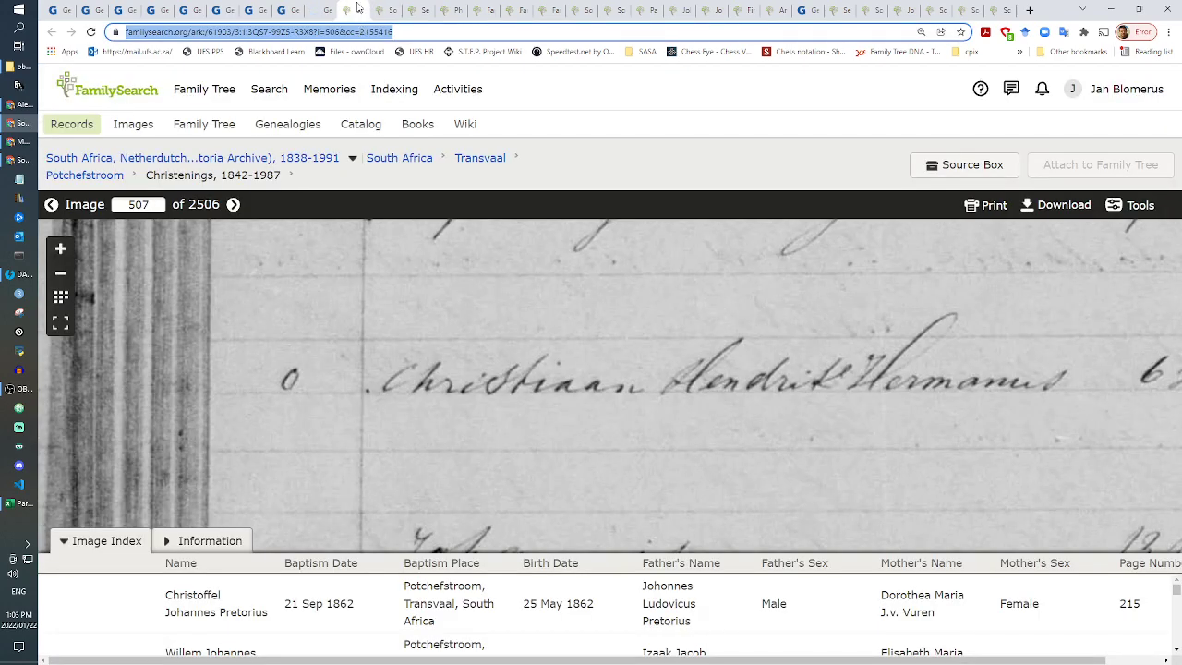
{"action": "left_click", "coordinate": [378, 10]}
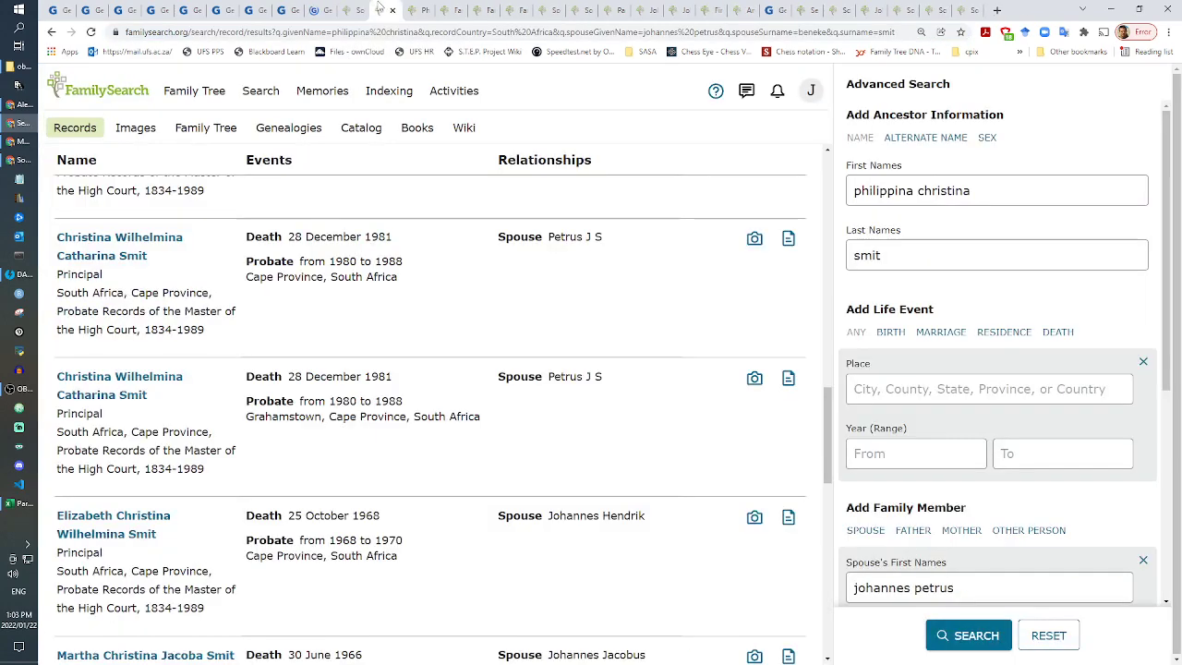
Step: Close the finished register image and baptism record, and copy the child's birth date from the next record, baptised at Potchefstroom in August 1860
{"action": "left_click", "coordinate": [356, 8]}
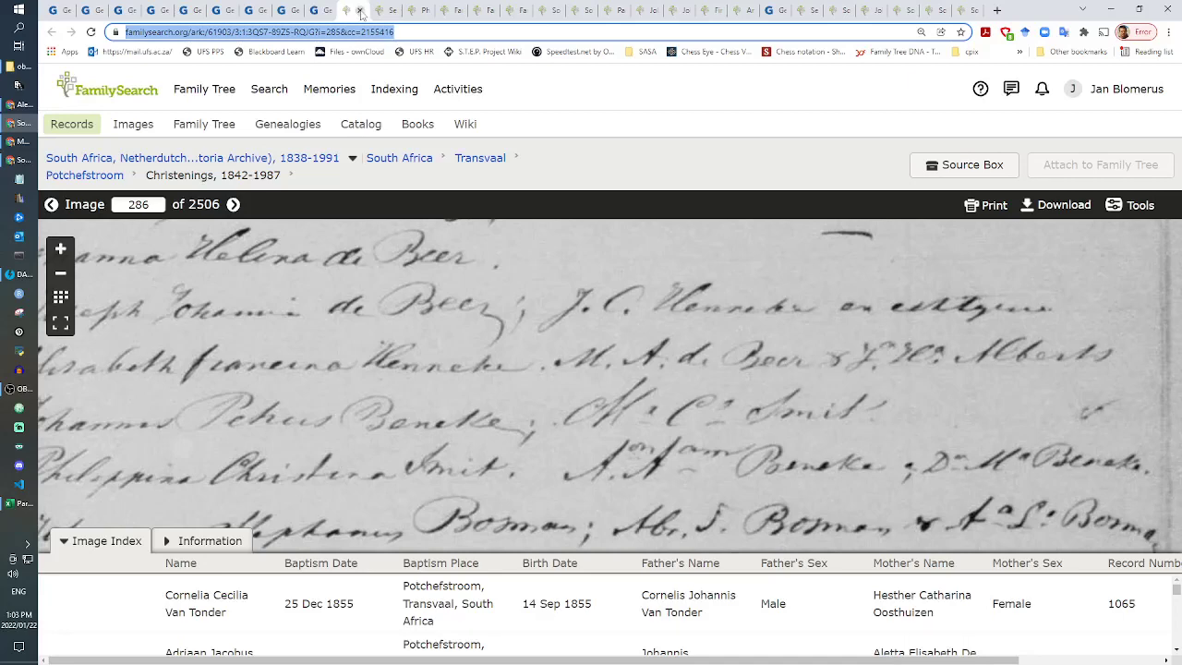
{"action": "left_click", "coordinate": [359, 10]}
{"action": "left_click", "coordinate": [381, 9]}
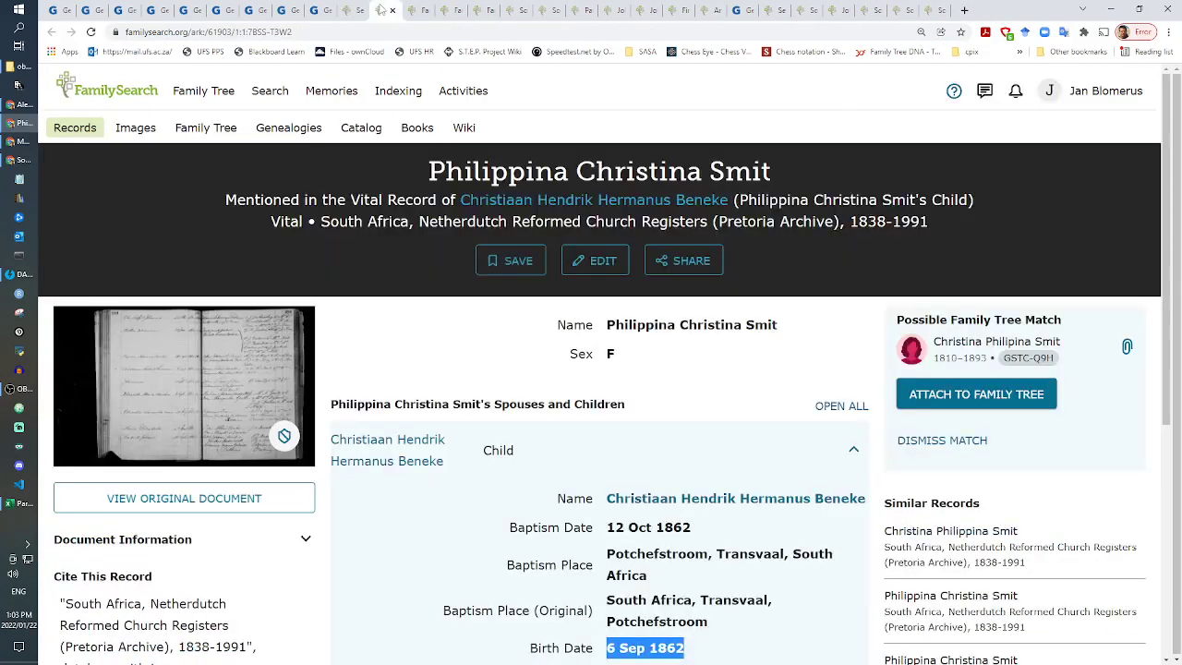
{"action": "left_click", "coordinate": [391, 11]}
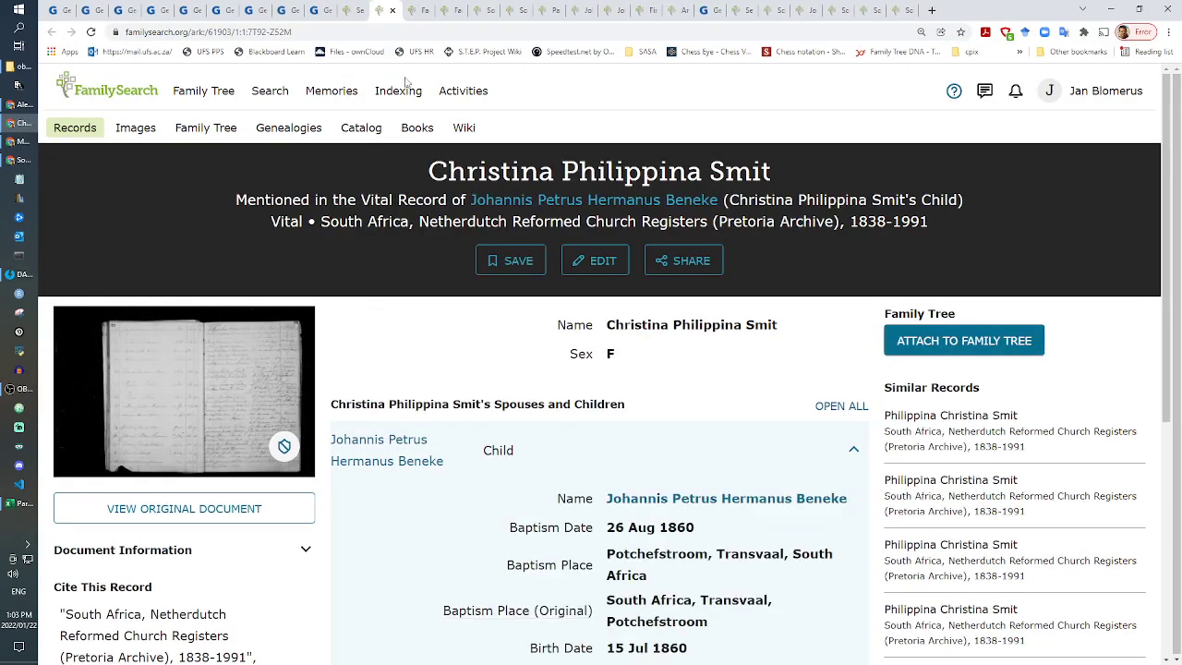
{"action": "scroll", "coordinate": [661, 545], "scroll_direction": "down", "scroll_amount": 3}
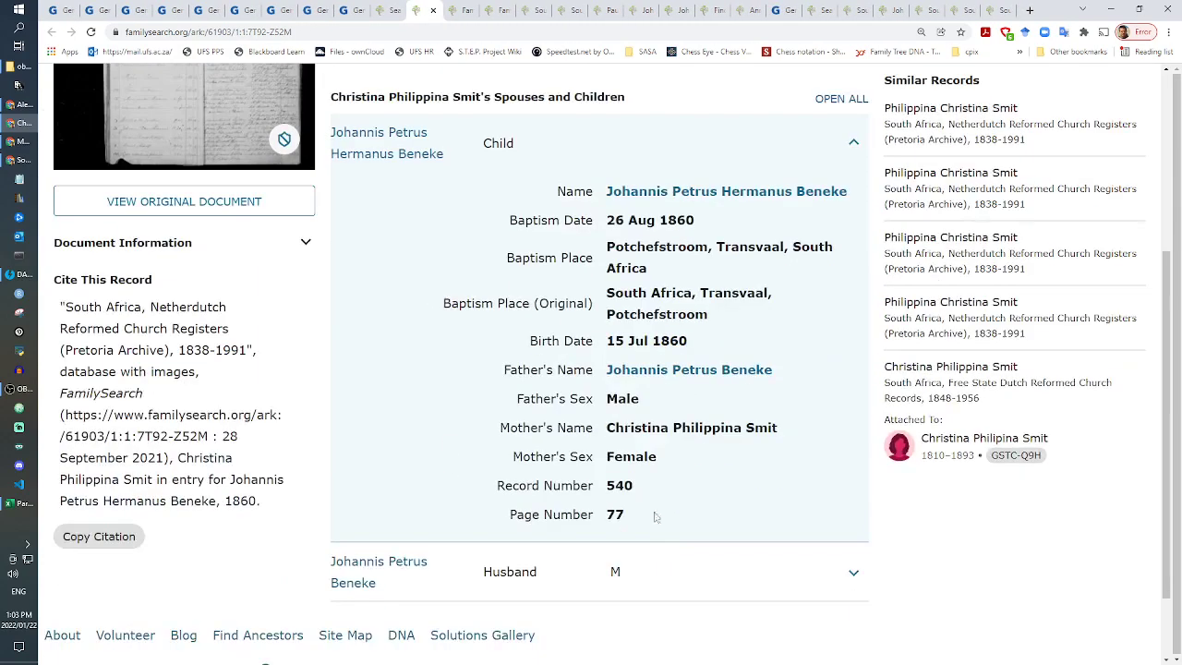
{"action": "left_click_drag", "start_coordinate": [702, 342], "coordinate": [602, 341]}
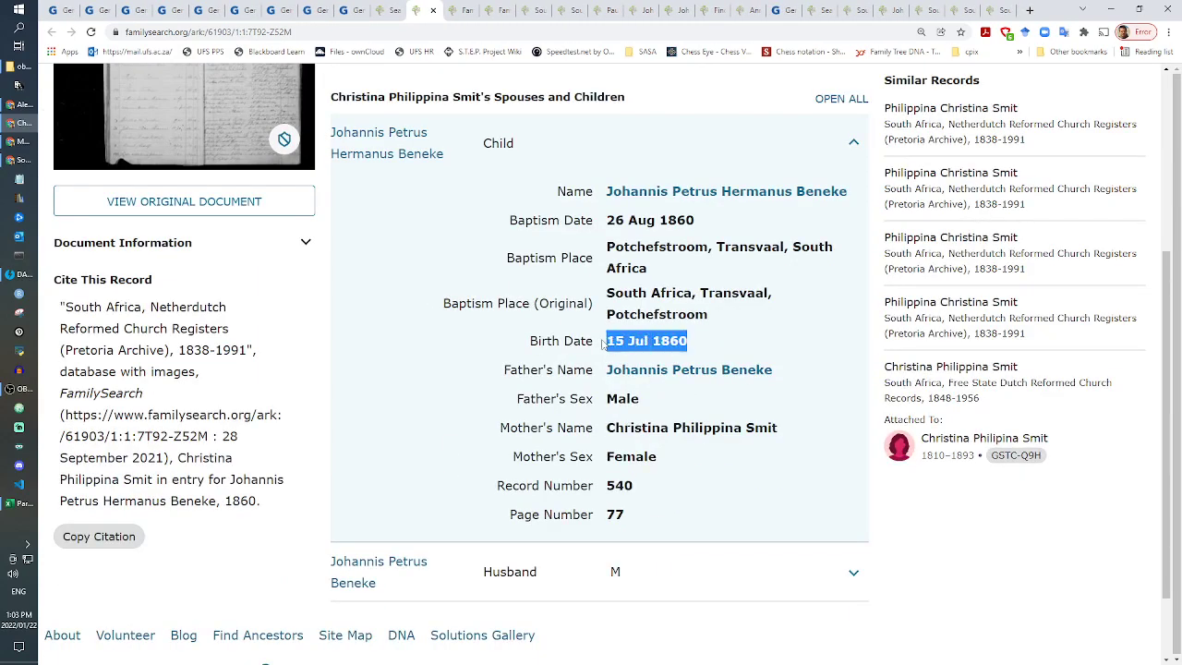
Step: Return to the Geni family tree and start adding a brother to the son whose 1862 baptism was just linked
{"action": "left_click", "coordinate": [349, 9]}
{"action": "left_click", "coordinate": [360, 10]}
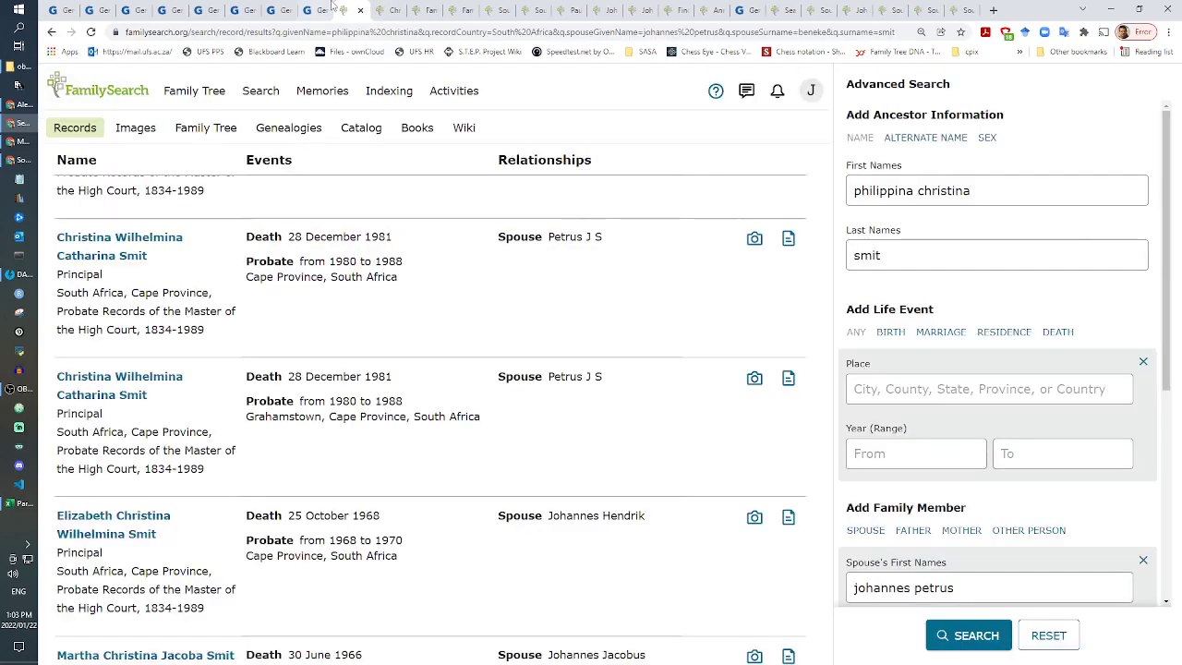
{"action": "left_click", "coordinate": [321, 11]}
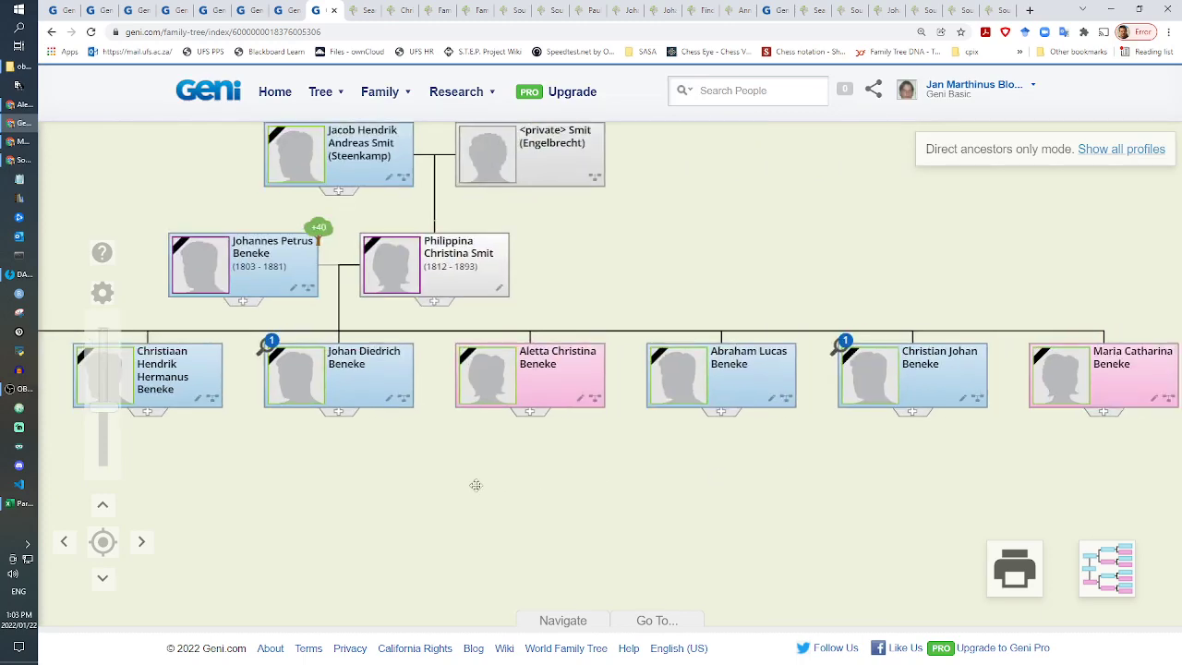
{"action": "left_click_drag", "start_coordinate": [475, 485], "coordinate": [720, 487]}
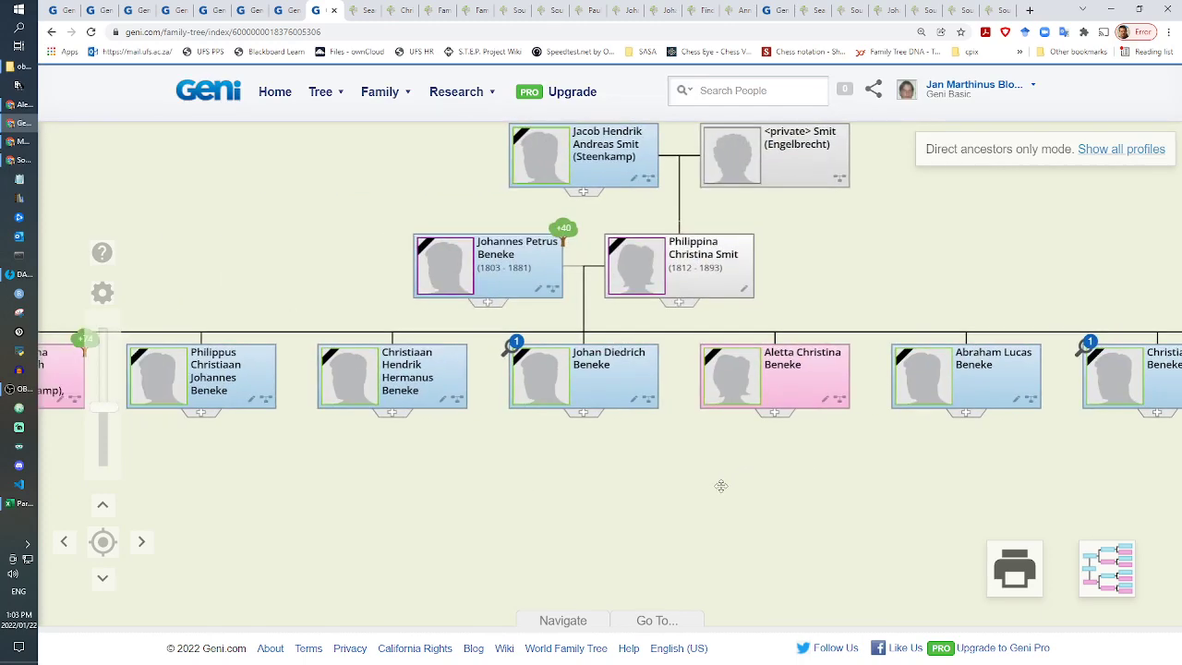
{"action": "left_click", "coordinate": [394, 415]}
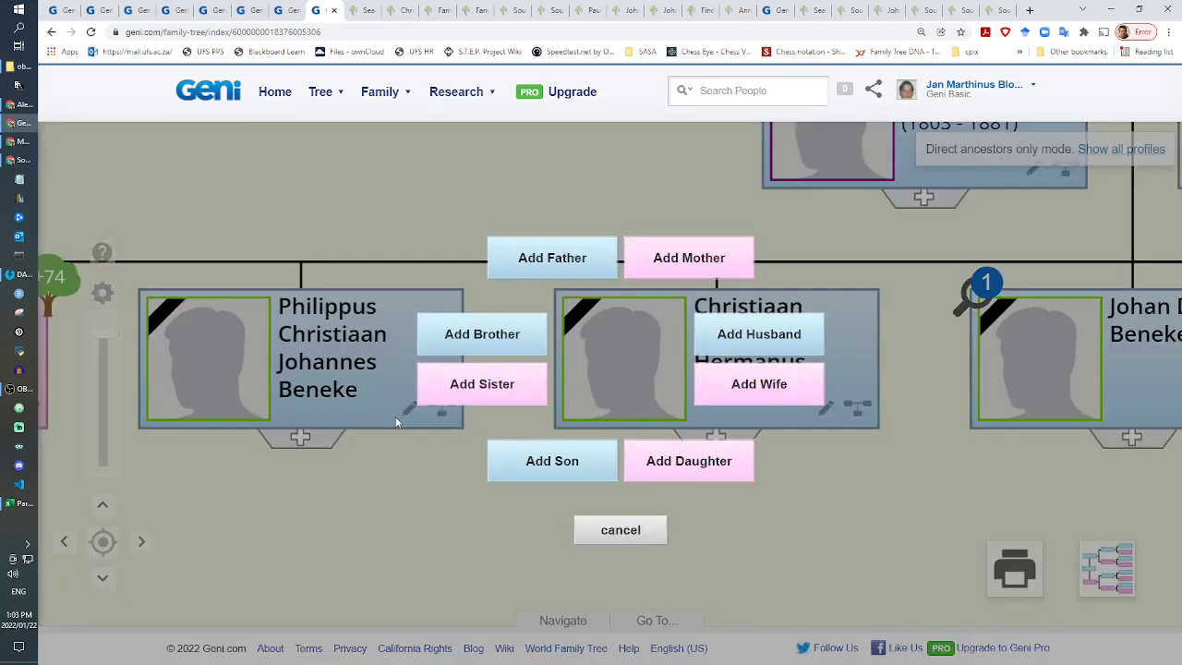
{"action": "left_click", "coordinate": [462, 349]}
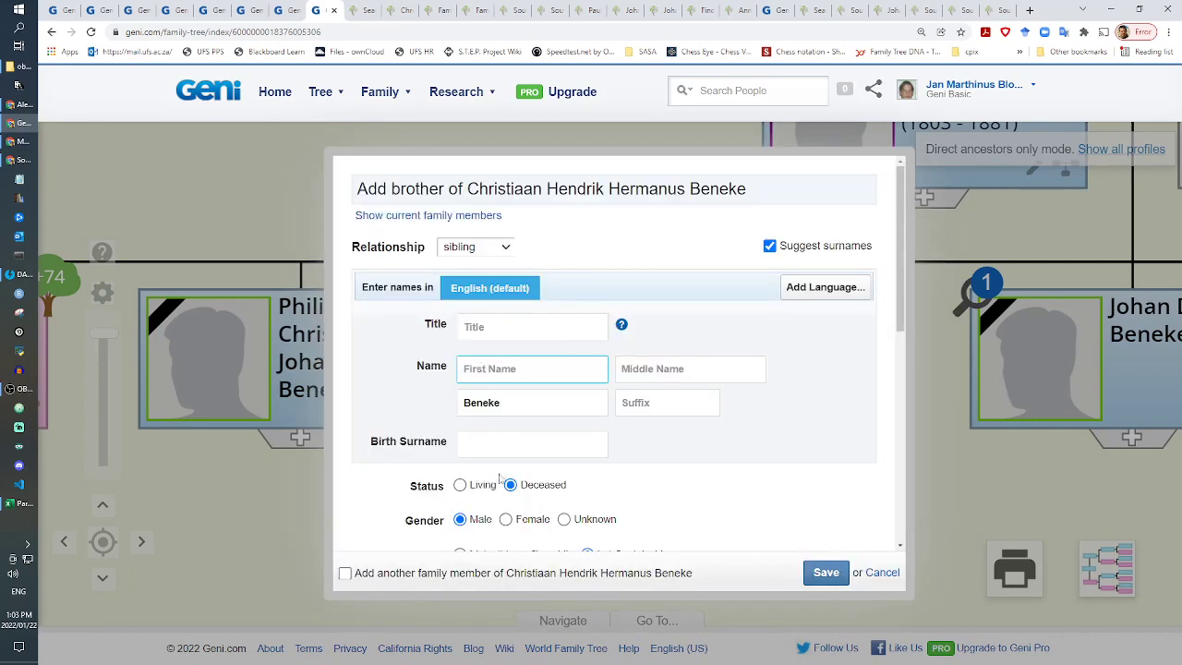
Step: Make the new brother's profile public and enter his given names in the first name field
{"action": "scroll", "coordinate": [497, 508], "scroll_direction": "down", "scroll_amount": 3}
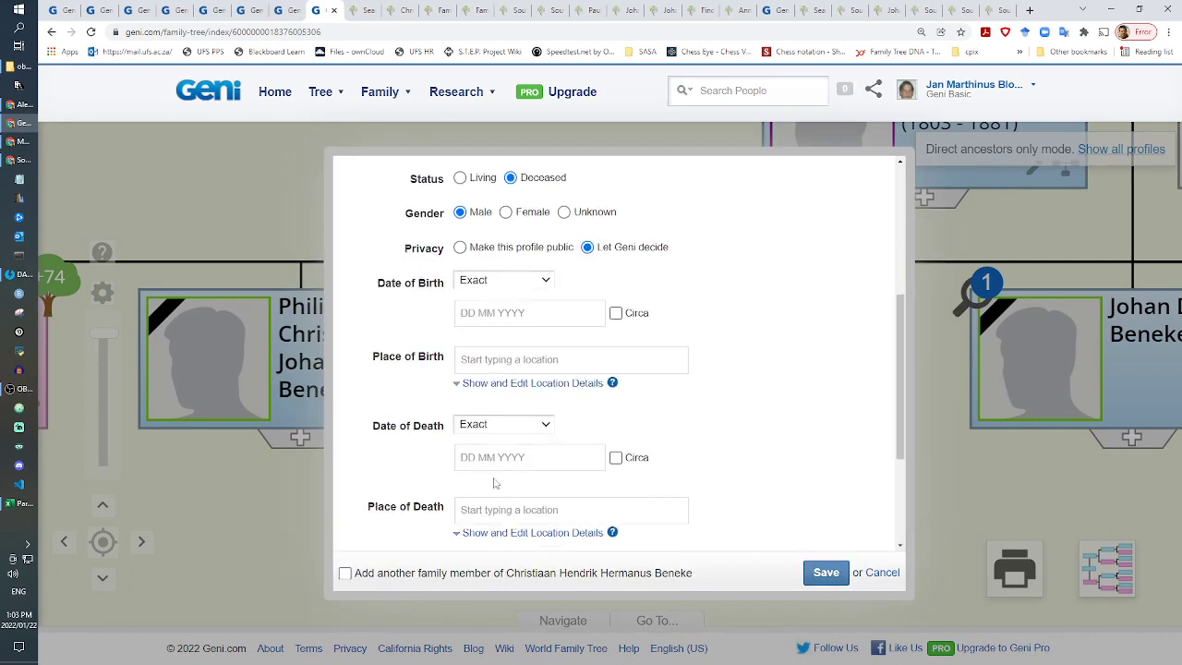
{"action": "left_click", "coordinate": [473, 250]}
{"action": "scroll", "coordinate": [491, 313], "scroll_direction": "up", "scroll_amount": 3}
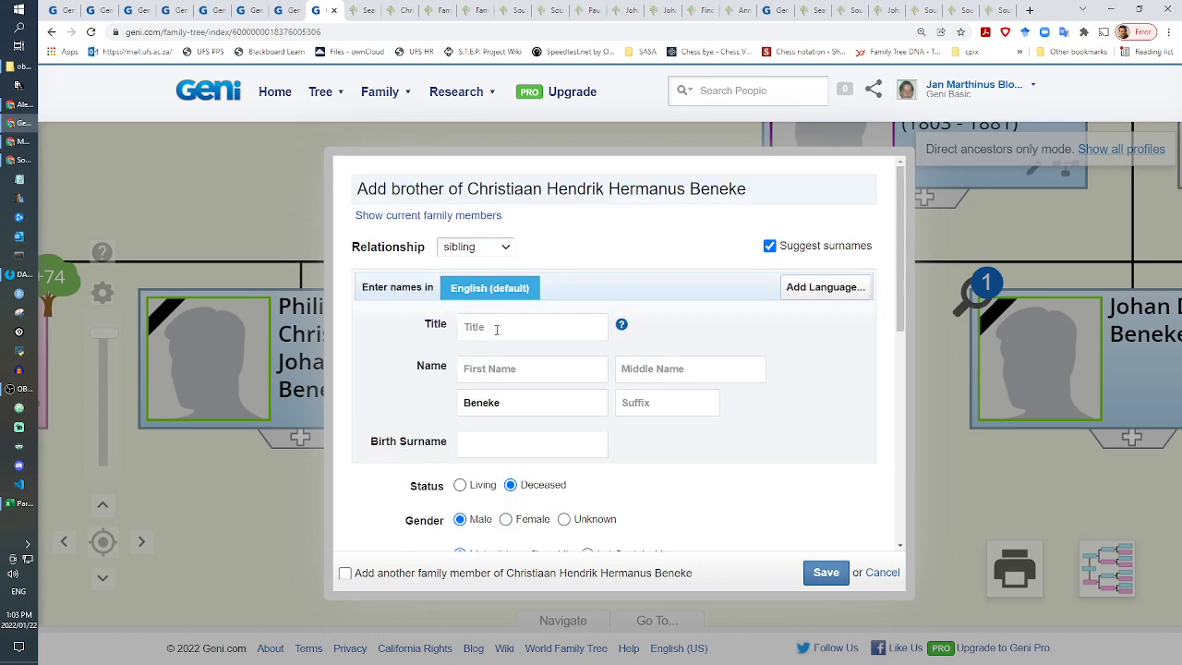
{"action": "left_click", "coordinate": [511, 370]}
{"action": "type", "text": "Joha"}
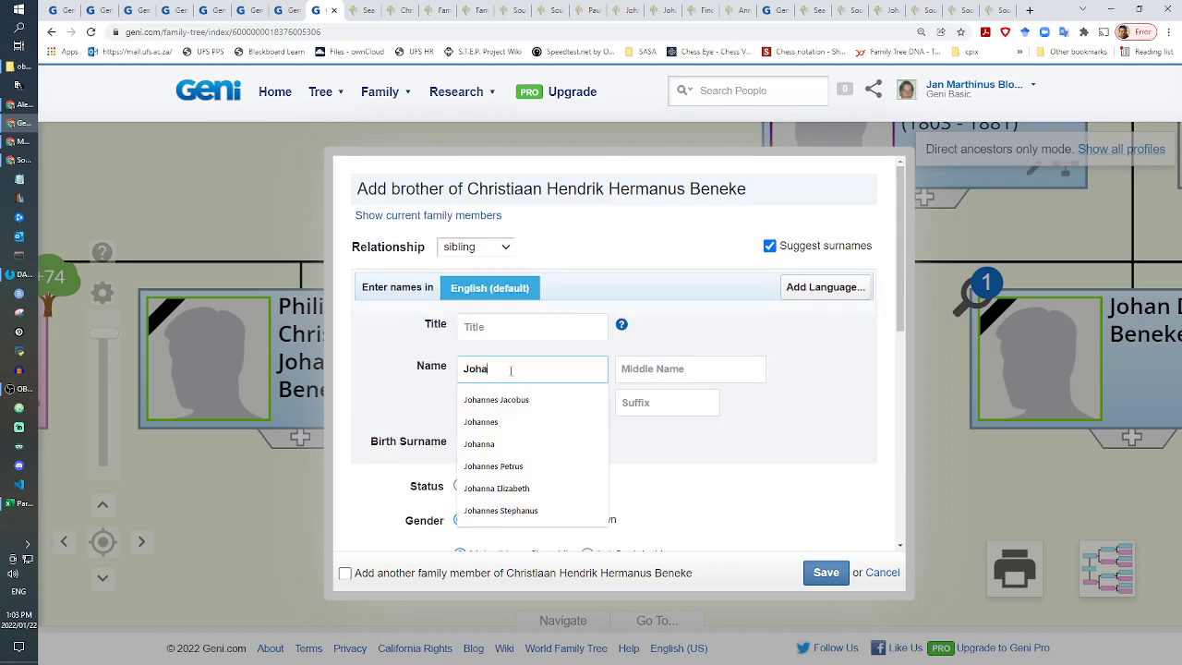
{"action": "type", "text": "nnes Petrus Hermanus"}
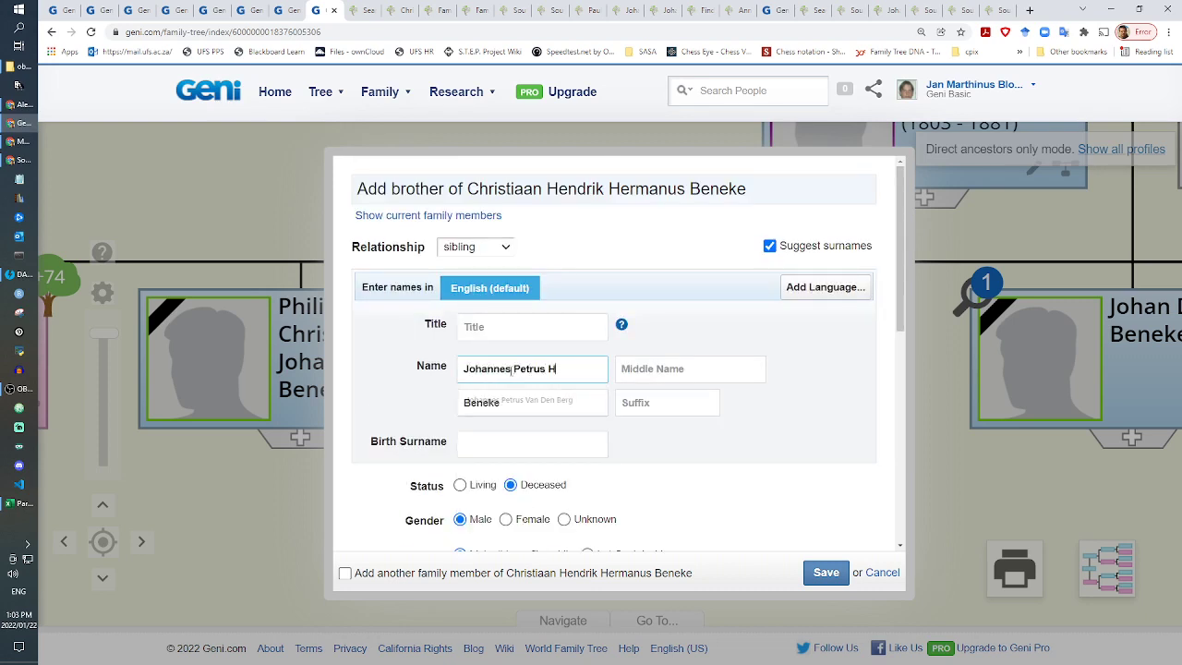
{"action": "key", "text": "Tab"}
Step: Enter the copied birth date, set the birthplace to Potchefstroom, Southern DC, NW, South Africa, and save the new brother
{"action": "scroll", "coordinate": [510, 368], "scroll_direction": "down", "scroll_amount": 3}
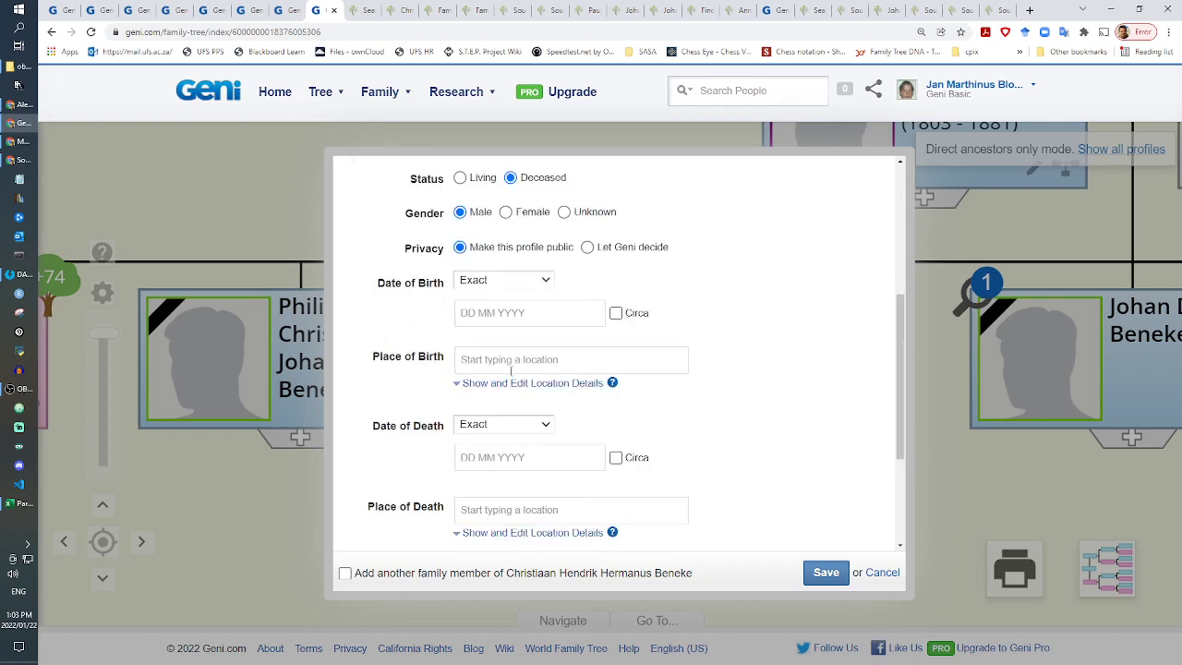
{"action": "left_click", "coordinate": [478, 313]}
{"action": "type", "text": "15 Jul 1860"}
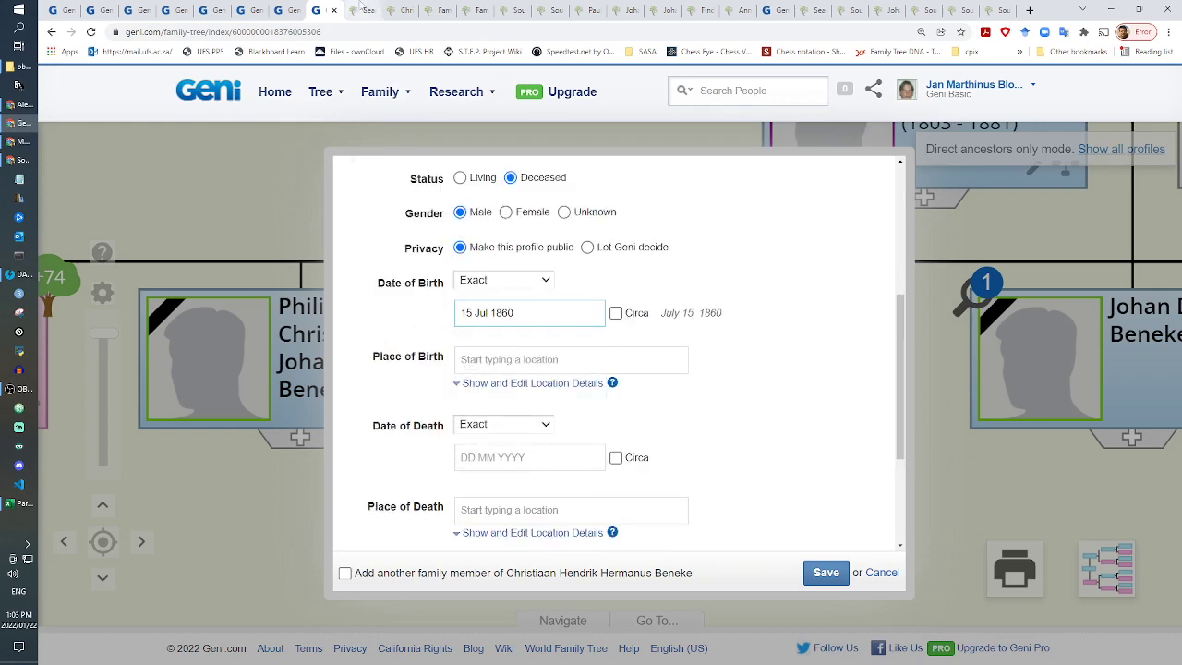
{"action": "left_click", "coordinate": [401, 9]}
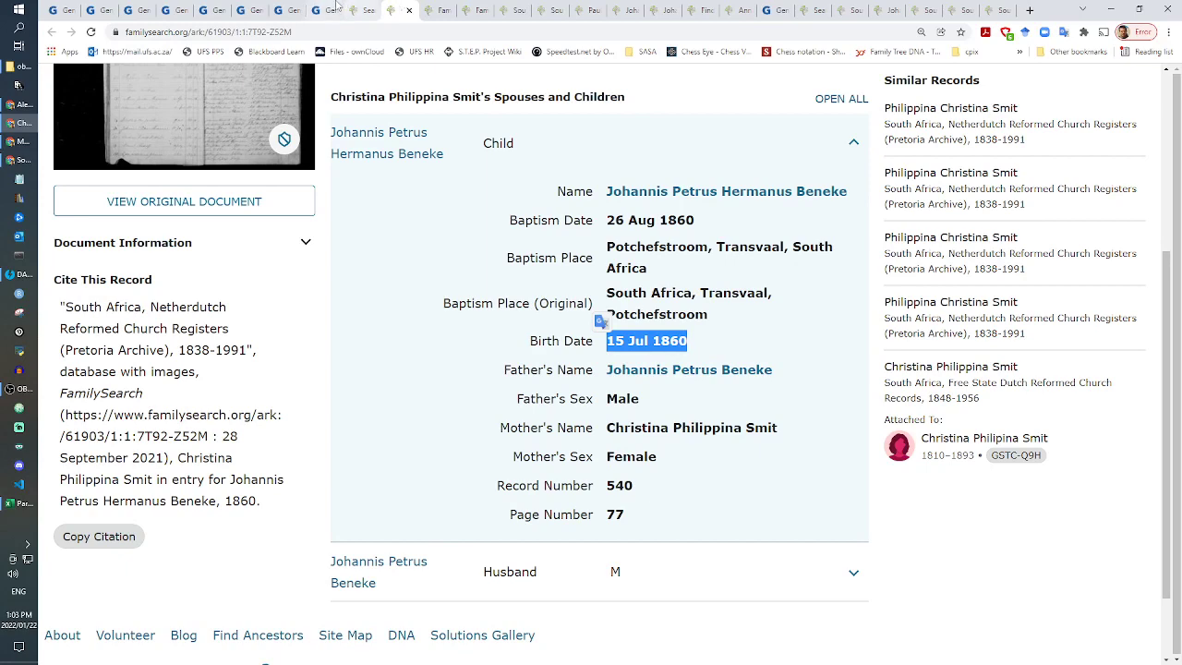
{"action": "left_click", "coordinate": [321, 10]}
{"action": "left_click", "coordinate": [472, 358]}
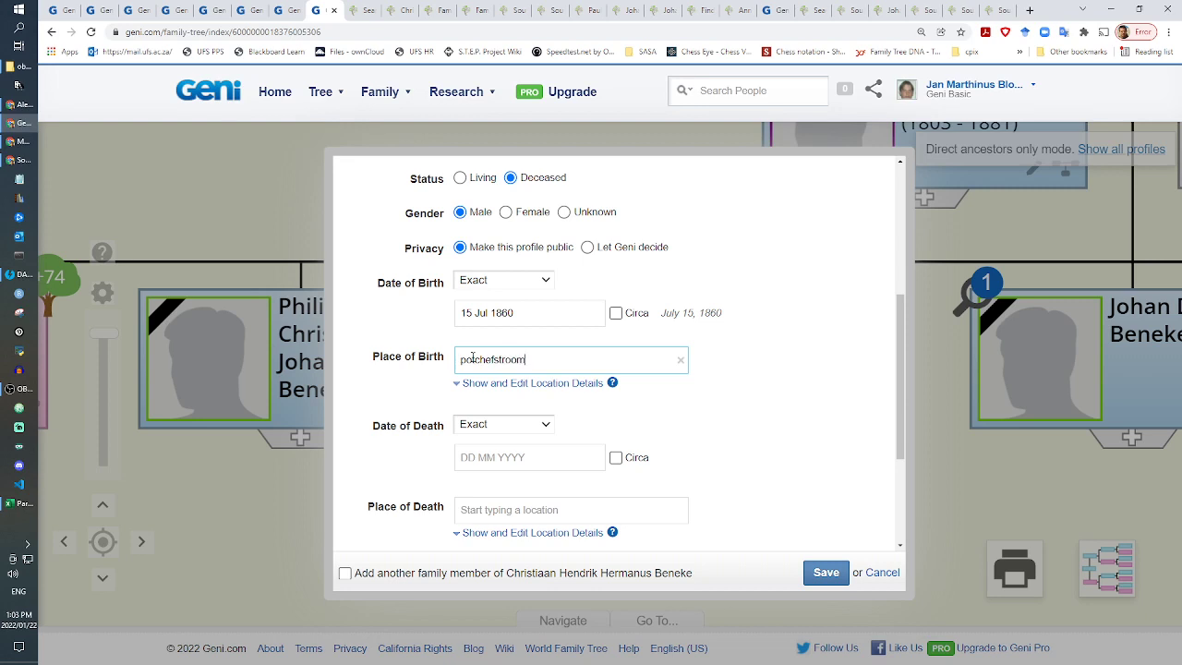
{"action": "type", "text": "potchefstroom,za"}
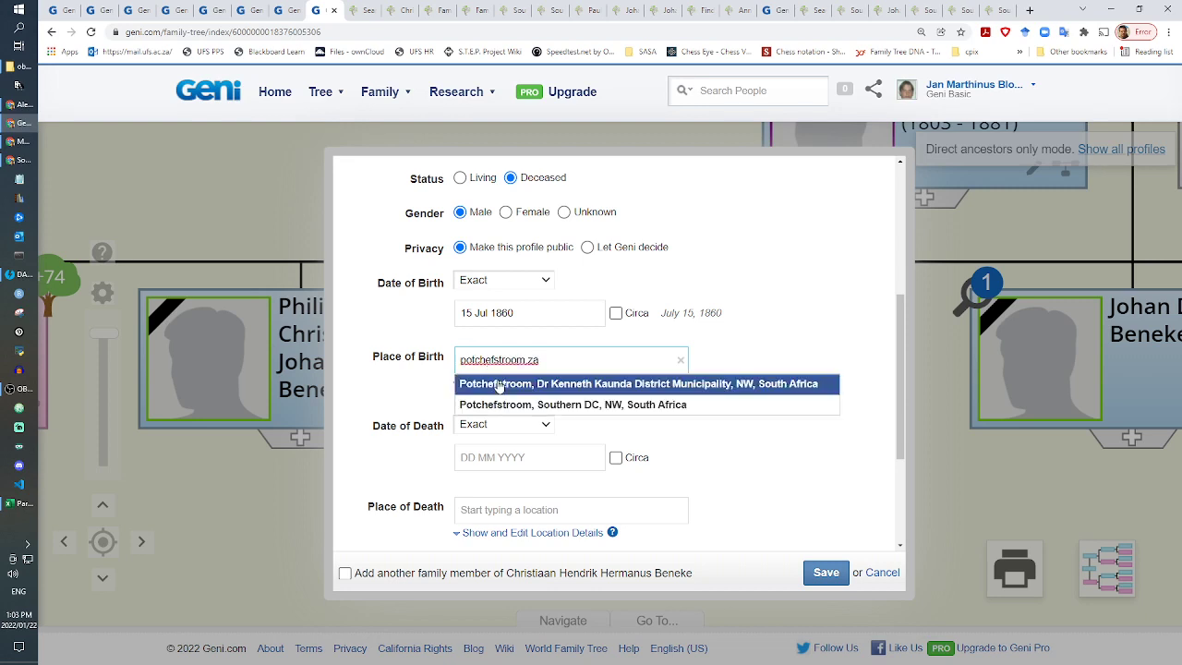
{"action": "left_click", "coordinate": [554, 402]}
{"action": "left_click", "coordinate": [822, 566]}
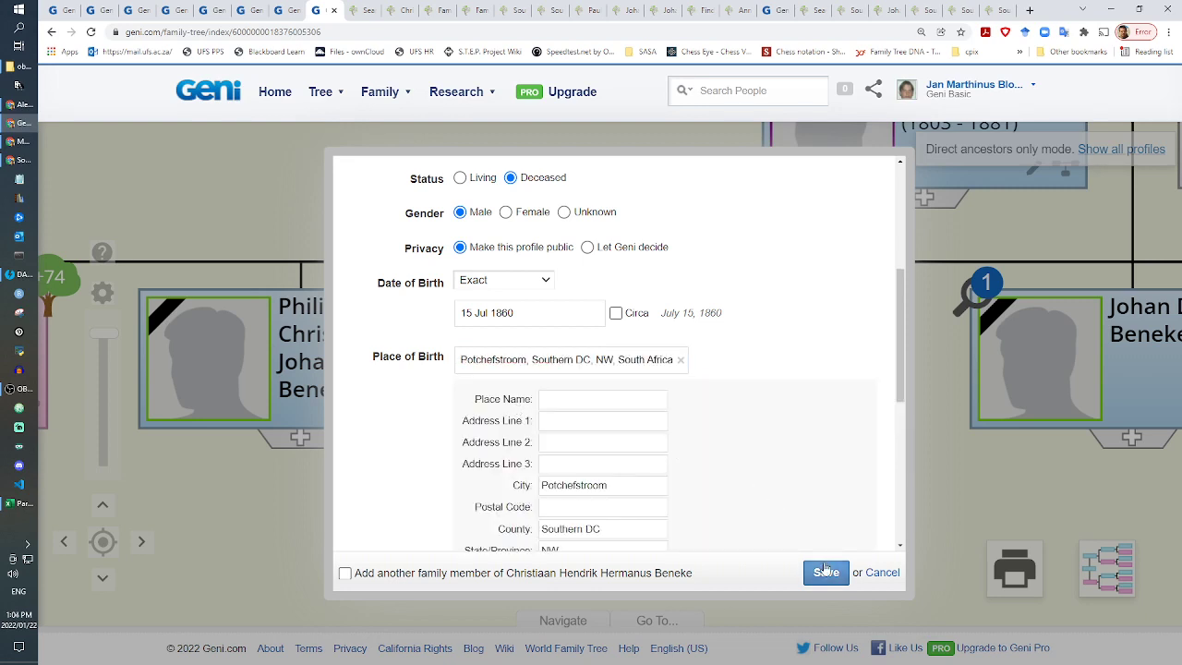
Step: Open the original register image for the 1860 baptism and examine entry 540 across the child, parents and witnesses columns
{"action": "left_click", "coordinate": [409, 9]}
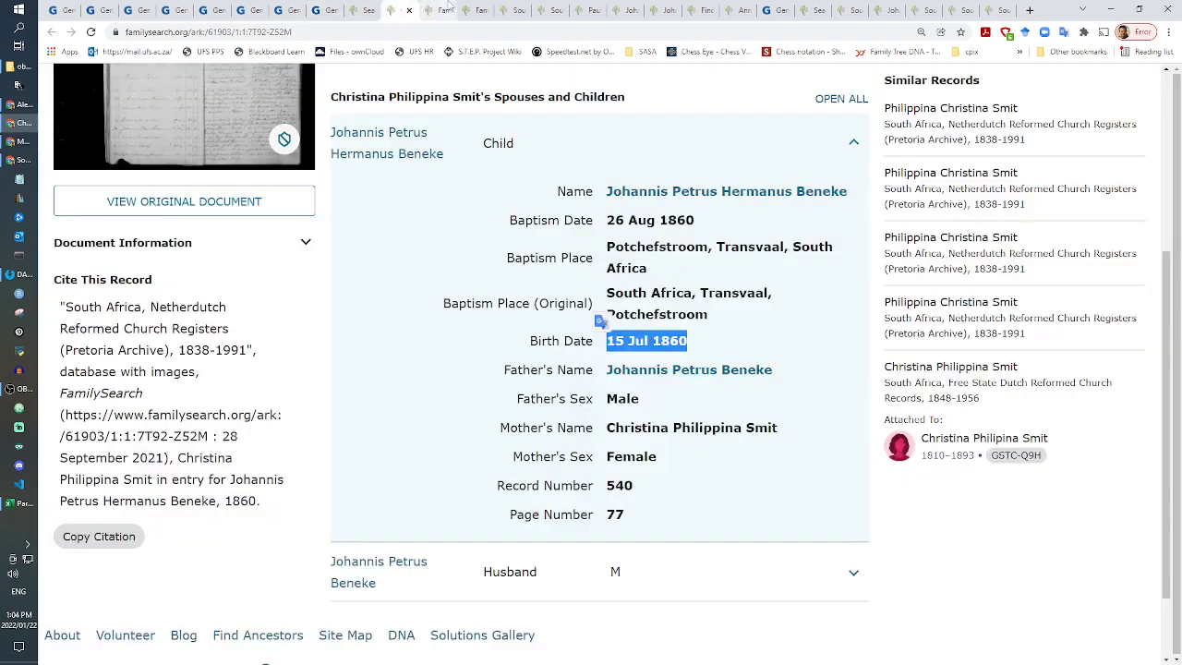
{"action": "left_click", "coordinate": [190, 207]}
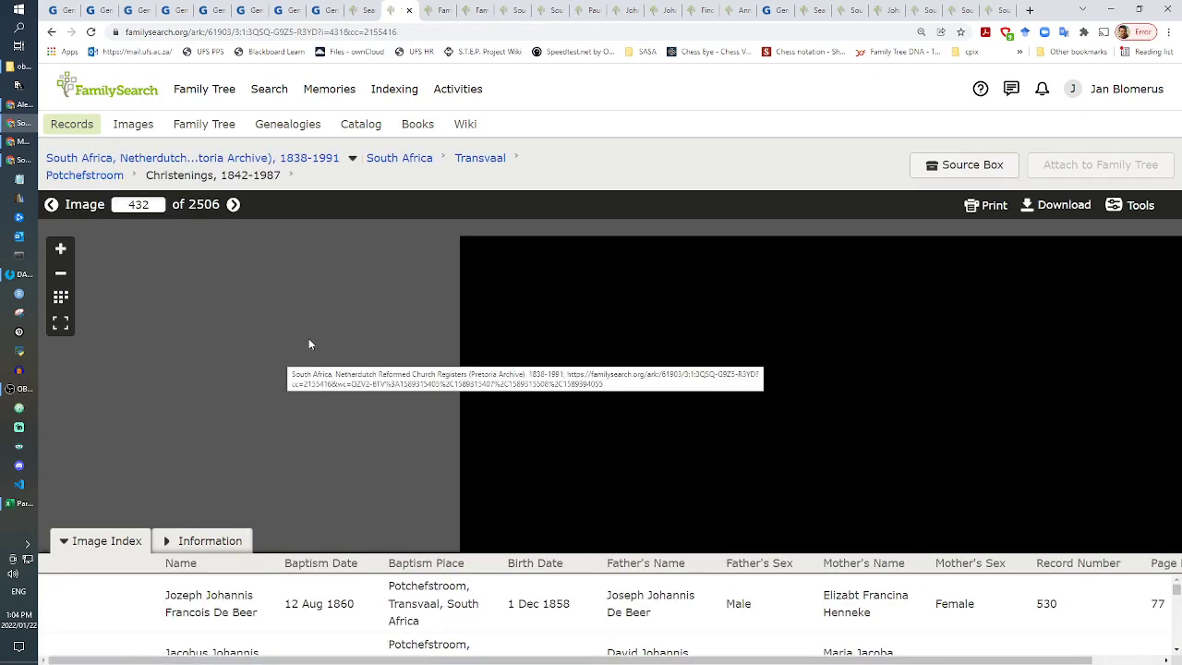
{"action": "scroll", "coordinate": [415, 381], "scroll_direction": "up", "scroll_amount": 3}
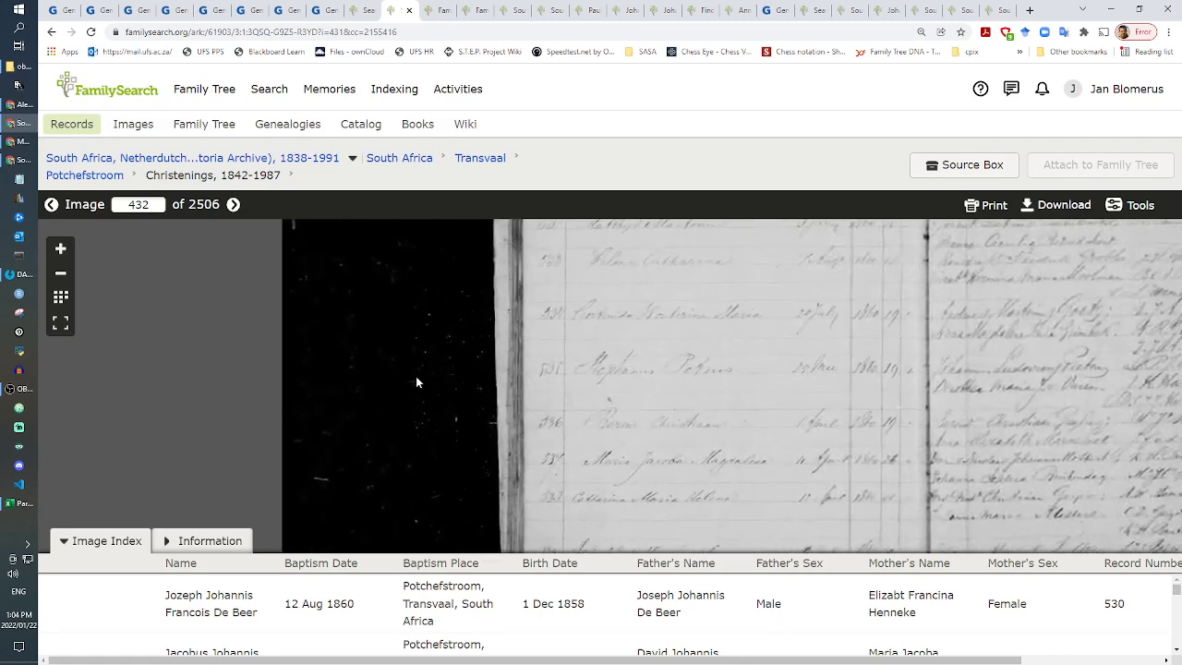
{"action": "scroll", "coordinate": [415, 380], "scroll_direction": "up", "scroll_amount": 2}
{"action": "left_click_drag", "start_coordinate": [738, 545], "coordinate": [581, 433]}
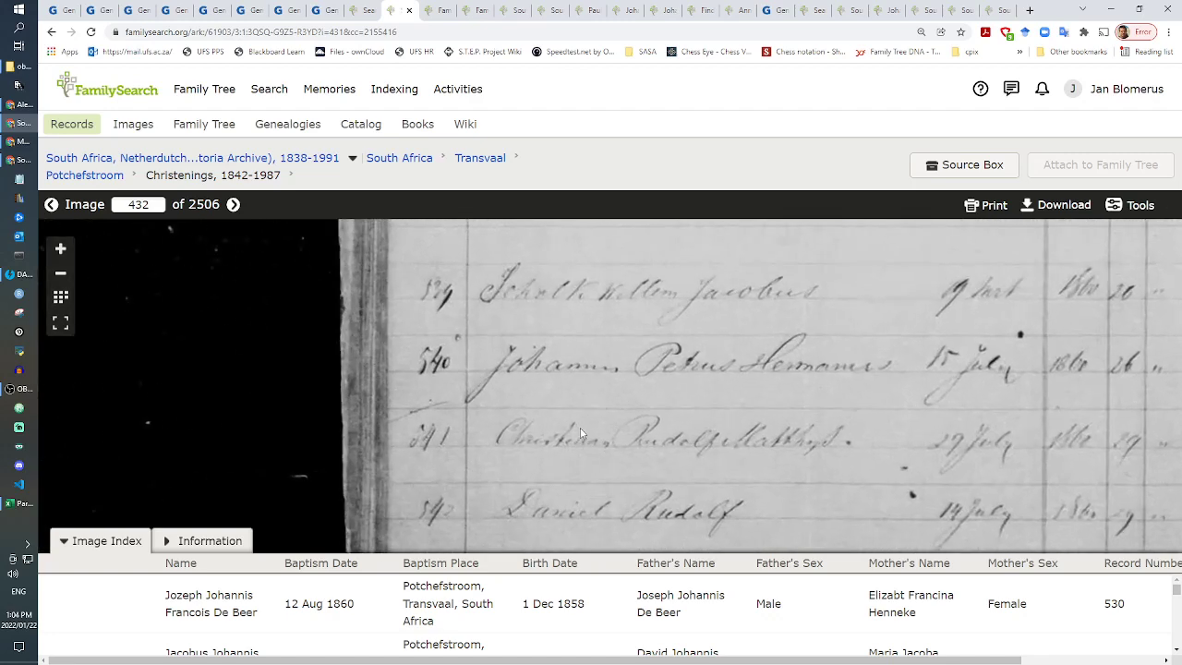
{"action": "scroll", "coordinate": [906, 378], "scroll_direction": "up", "scroll_amount": 2}
{"action": "left_click_drag", "start_coordinate": [906, 378], "coordinate": [575, 410]}
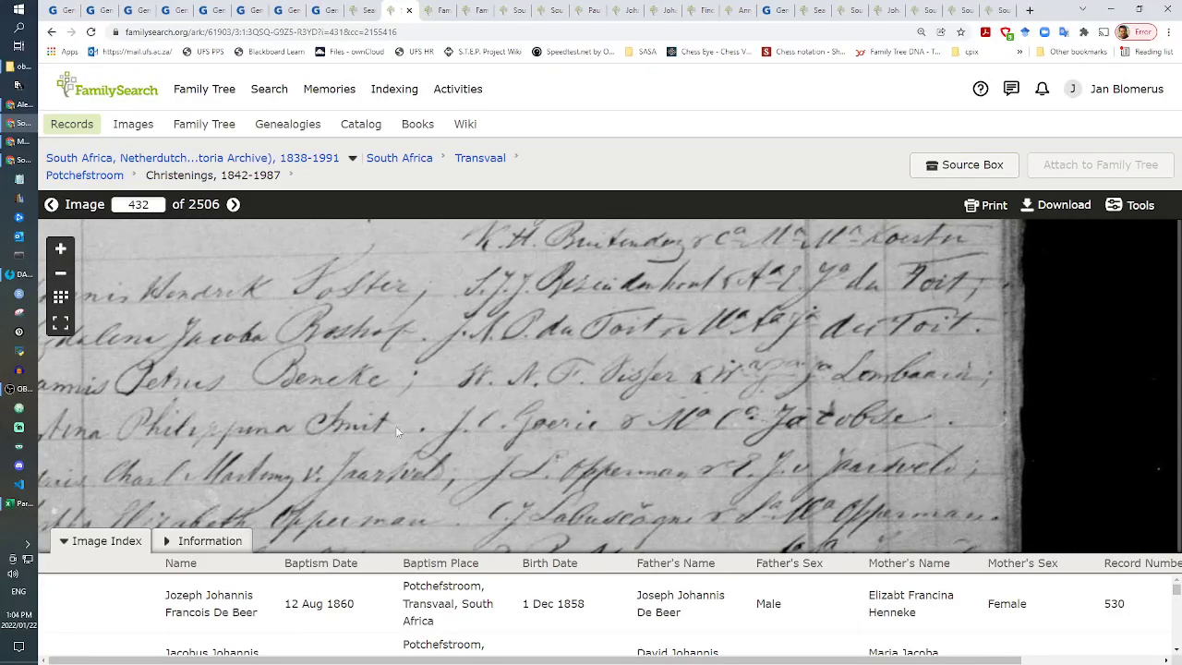
{"action": "left_click_drag", "start_coordinate": [395, 426], "coordinate": [533, 424]}
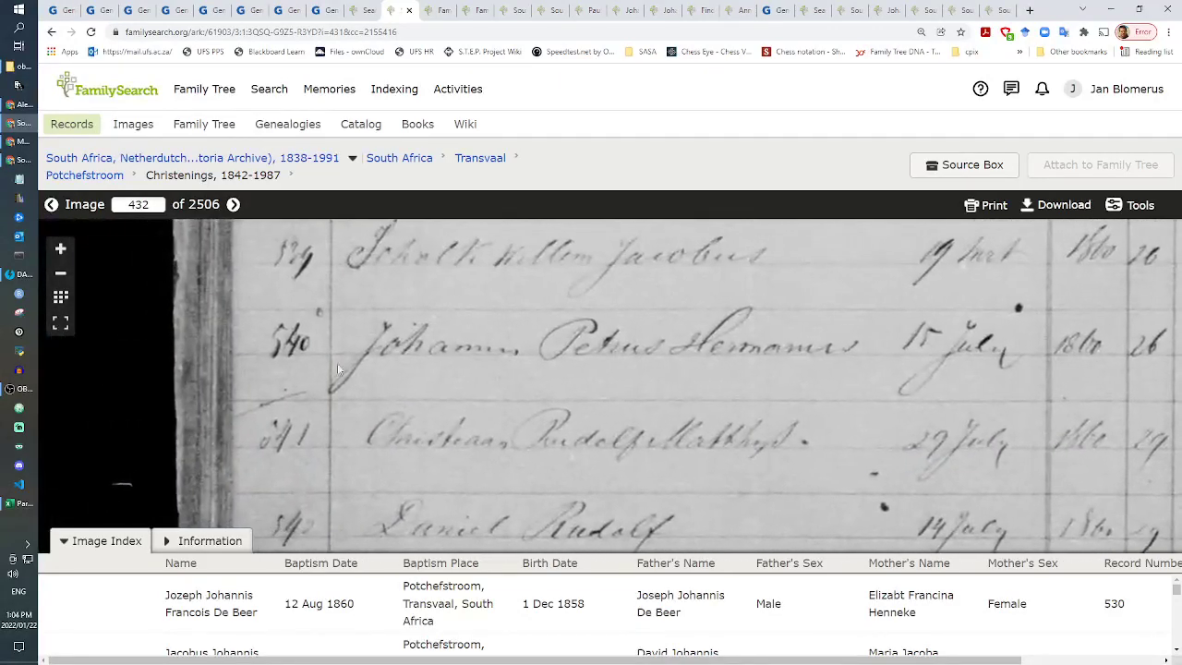
Step: Copy the web address of the register image and open the newly added brother's profile from the Geni family tree
{"action": "right_click", "coordinate": [351, 33]}
{"action": "key", "text": "ctrl+c"}
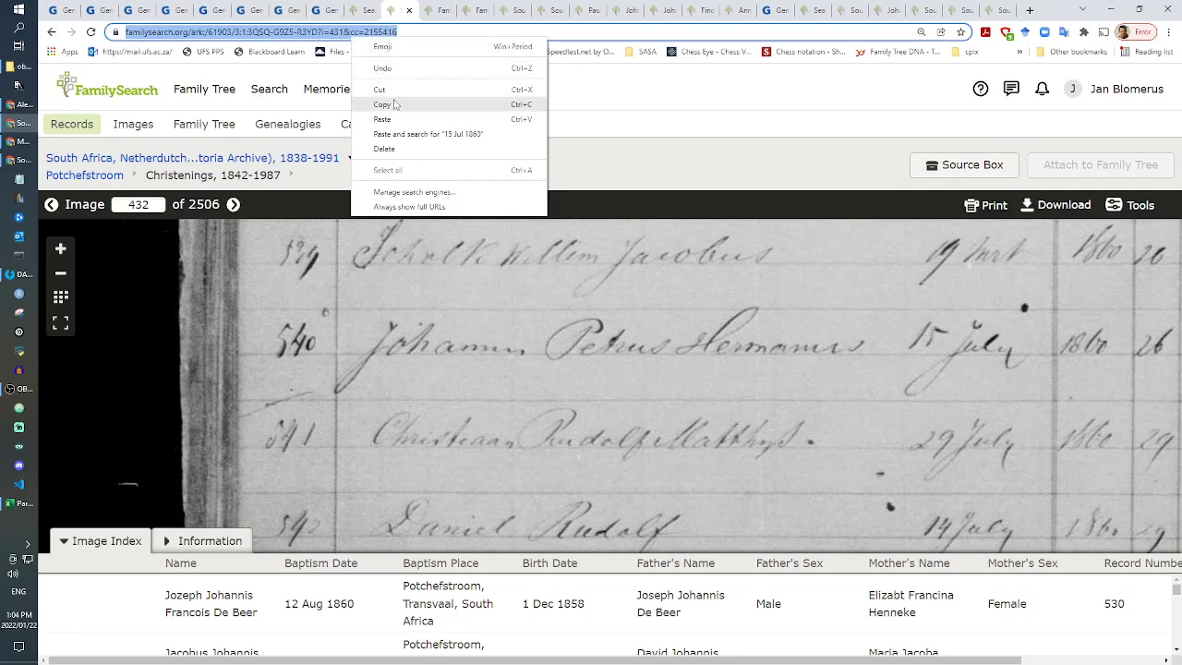
{"action": "left_click", "coordinate": [394, 104]}
{"action": "left_click", "coordinate": [323, 10]}
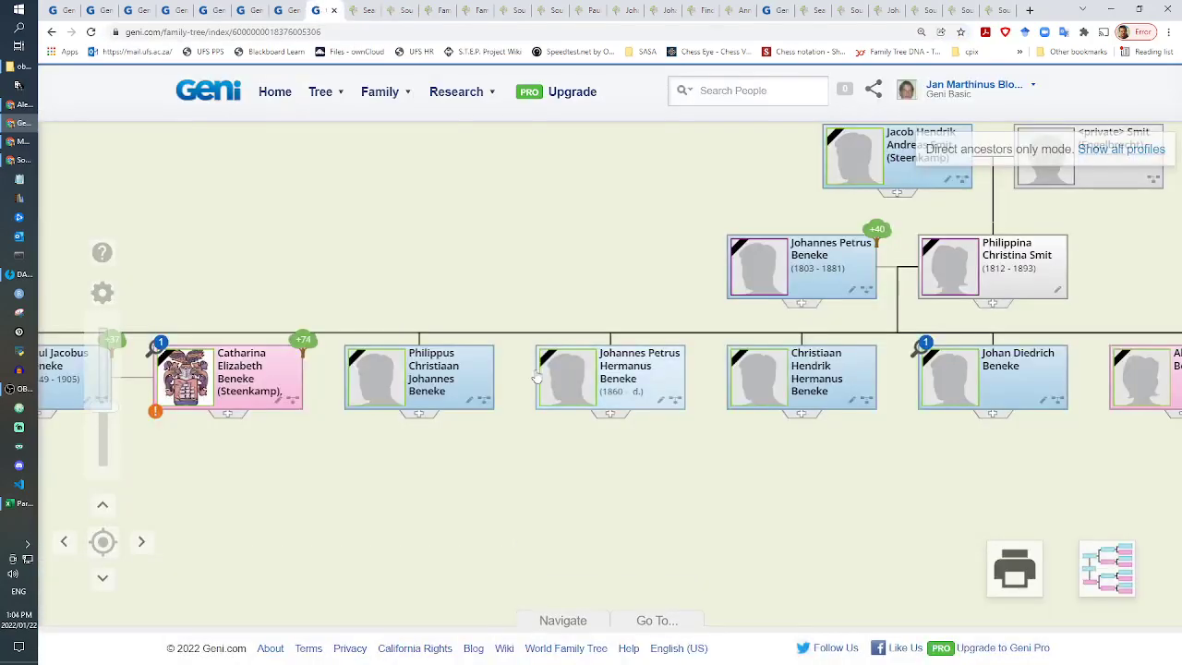
{"action": "left_click", "coordinate": [626, 364]}
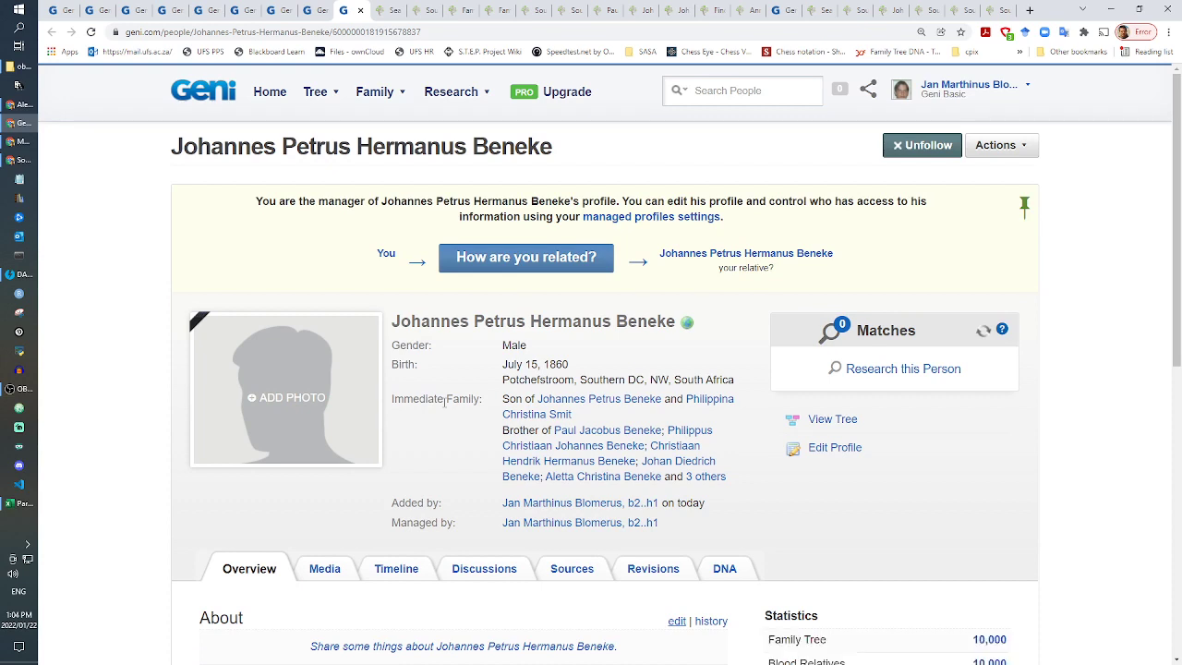
Step: Add the copied address to the profile's About section as a bracketed link labelled "Doop nr 540, Potchefstroom 1860" and save it
{"action": "left_click", "coordinate": [677, 621]}
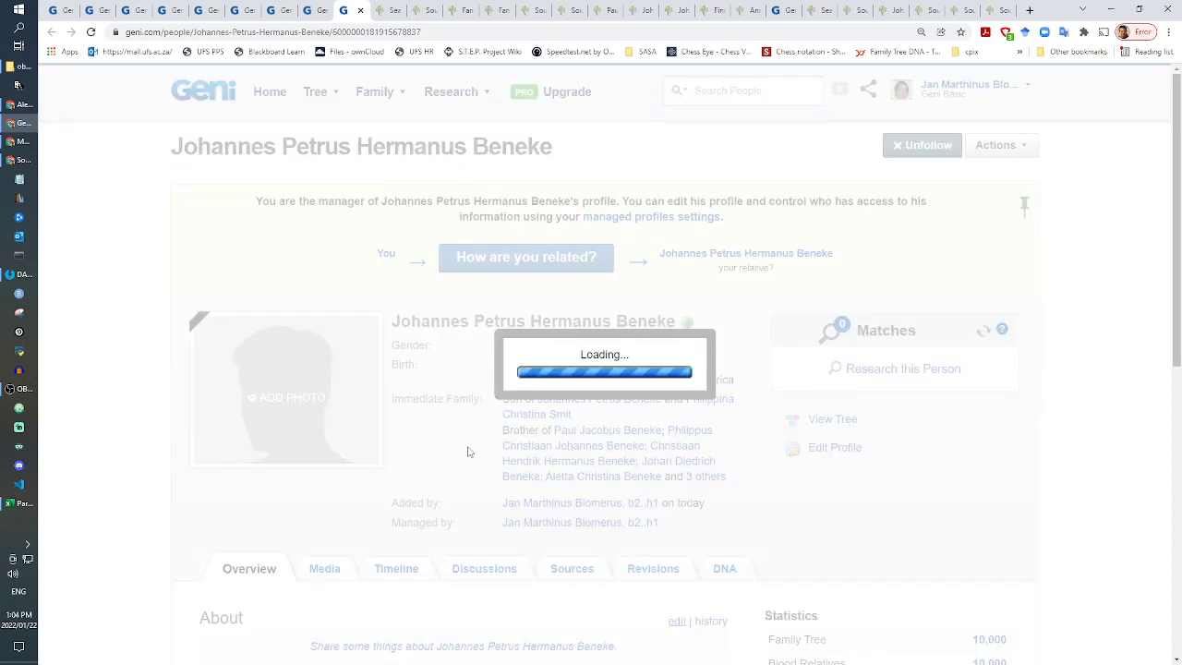
{"action": "type", "text": "["}
{"action": "key", "text": "ctrl+v"}
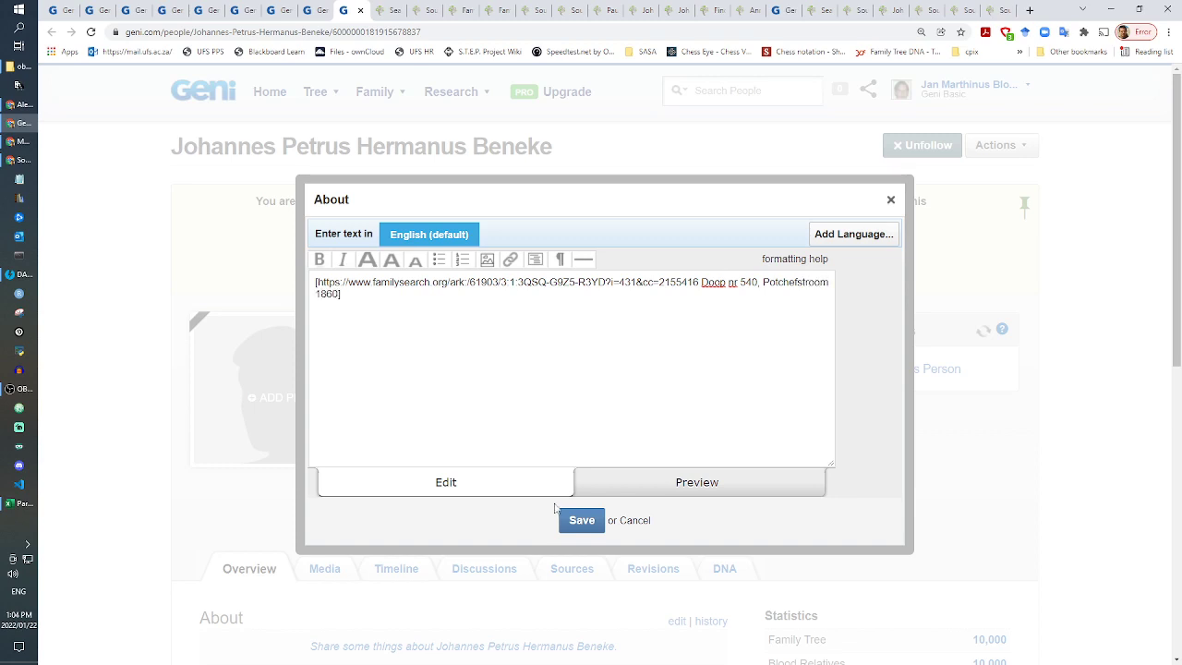
{"action": "left_click", "coordinate": [580, 520]}
Step: Close the register image, copy the birth date from the next child's Winburg baptism record, and return to the Geni profile
{"action": "left_click", "coordinate": [418, 11]}
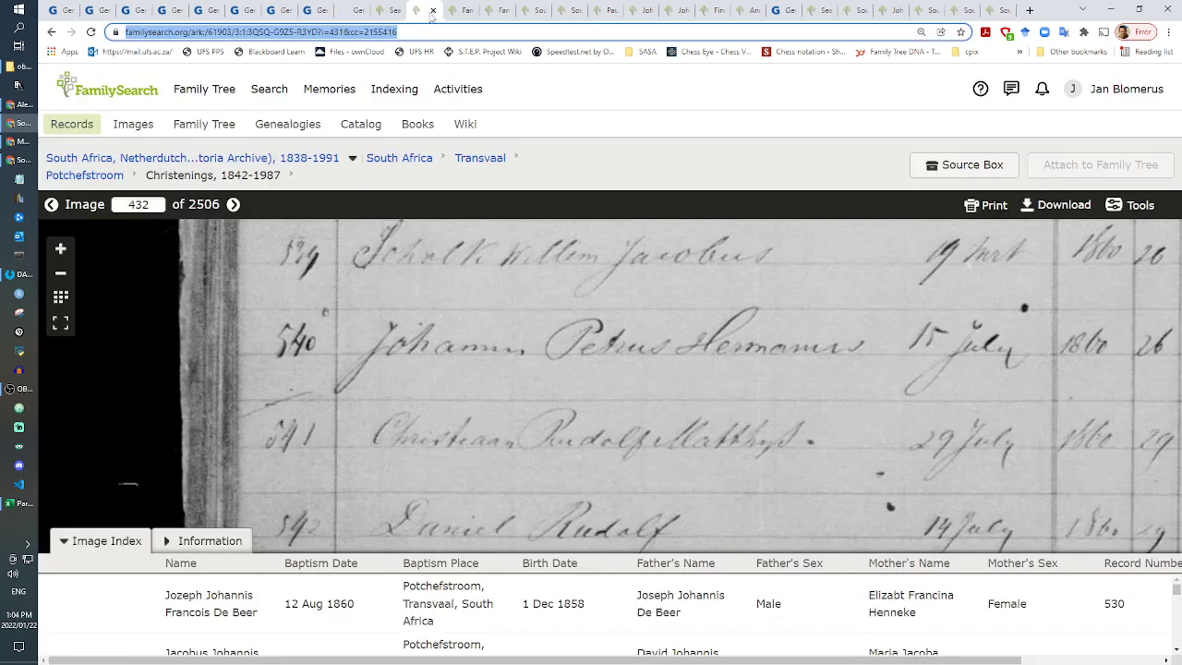
{"action": "left_click", "coordinate": [432, 11]}
{"action": "scroll", "coordinate": [533, 454], "scroll_direction": "down", "scroll_amount": 3}
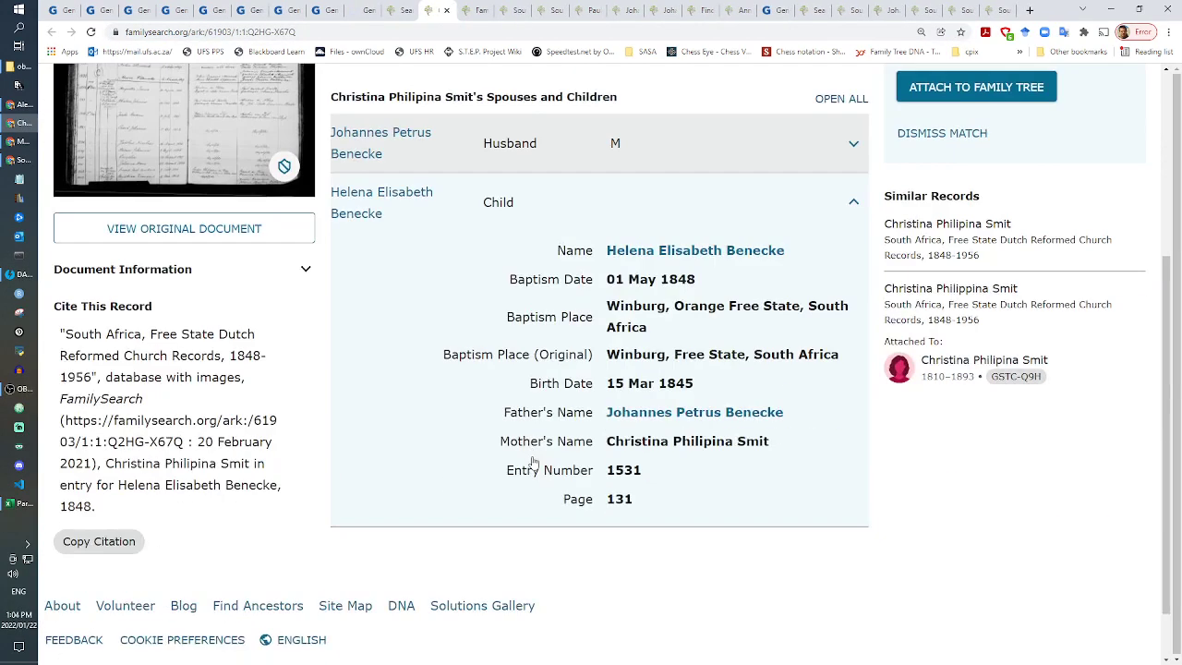
{"action": "left_click_drag", "start_coordinate": [700, 388], "coordinate": [605, 386]}
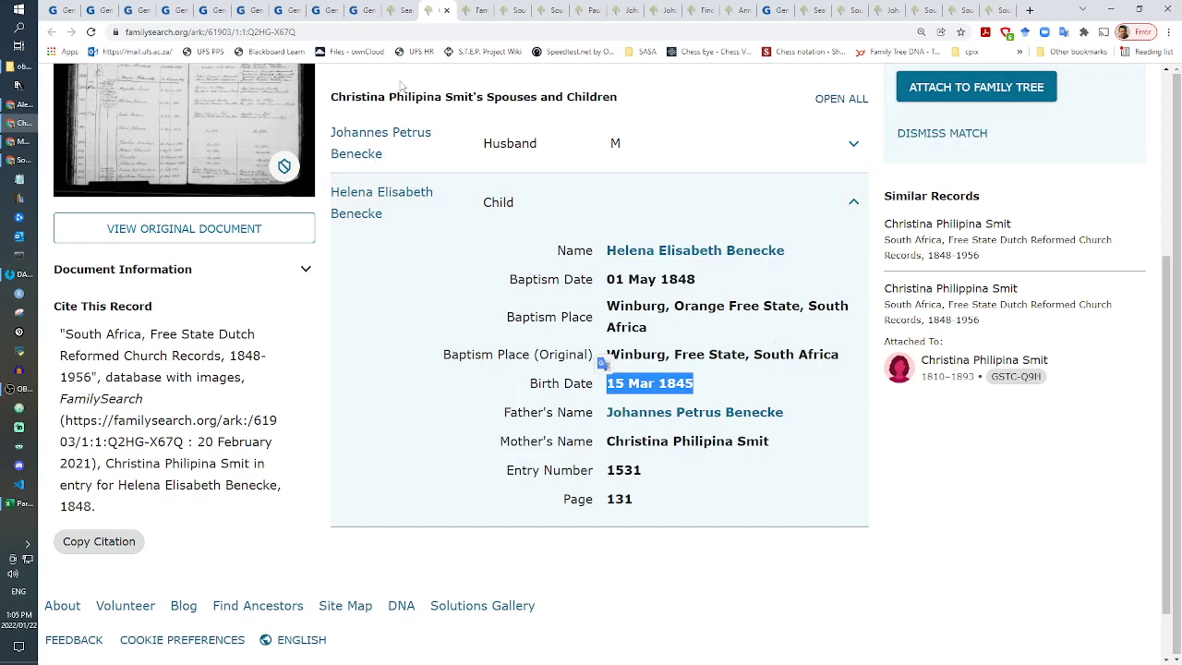
{"action": "left_click", "coordinate": [369, 8]}
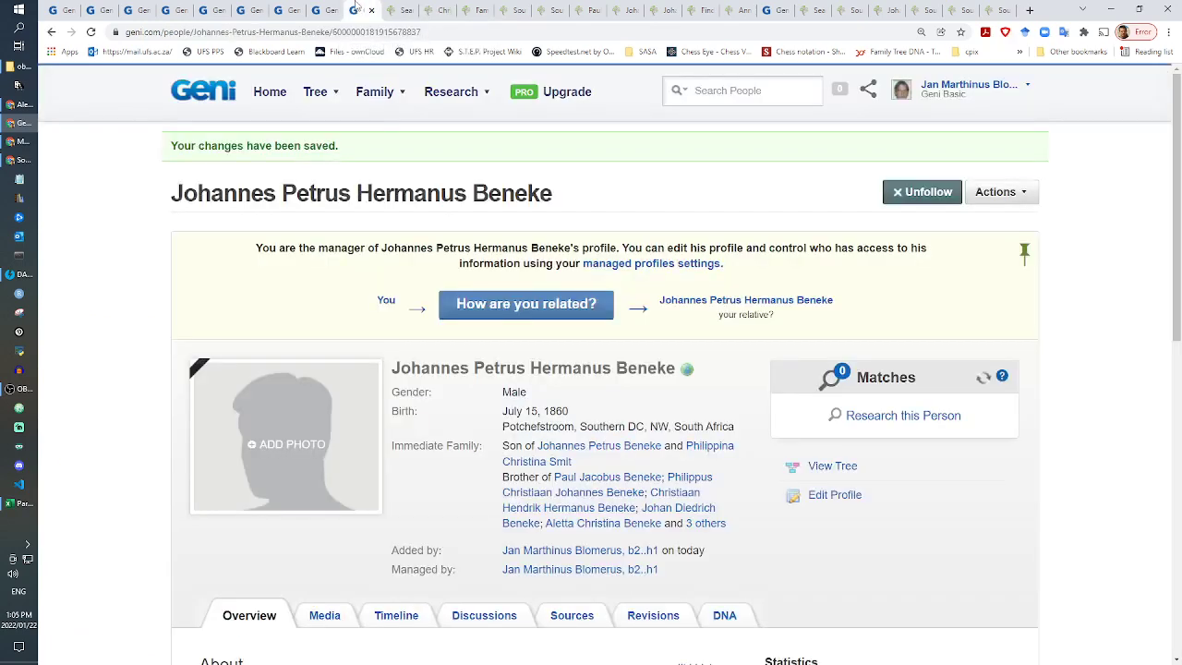
Step: Start adding a sister to the second brother in the family tree and enter her first names from the baptism record
{"action": "left_click", "coordinate": [323, 9]}
{"action": "mouse_move", "coordinate": [264, 496]}
{"action": "left_mouse_down"}
{"action": "mouse_move", "coordinate": [661, 504]}
{"action": "mouse_move", "coordinate": [256, 483]}
{"action": "left_mouse_up"}
{"action": "mouse_move", "coordinate": [839, 483]}
{"action": "left_mouse_down"}
{"action": "mouse_move", "coordinate": [472, 481]}
{"action": "mouse_move", "coordinate": [1010, 427]}
{"action": "left_mouse_up"}
{"action": "mouse_move", "coordinate": [217, 421]}
{"action": "left_mouse_down"}
{"action": "mouse_move", "coordinate": [454, 416]}
{"action": "mouse_move", "coordinate": [647, 394]}
{"action": "left_mouse_up"}
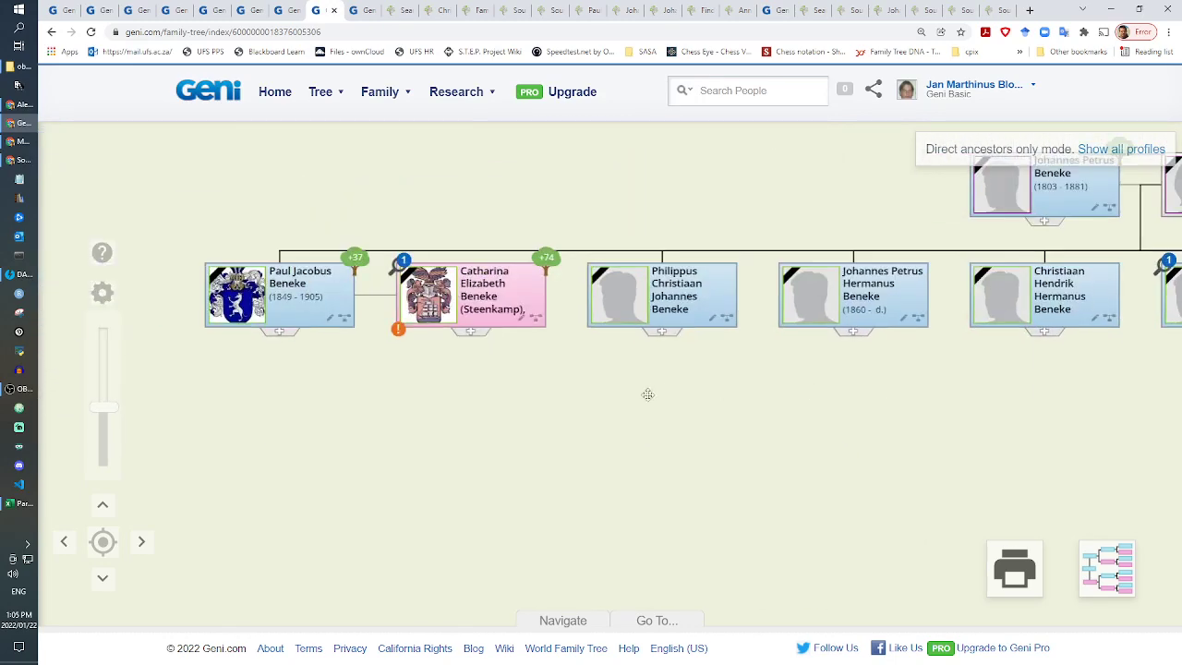
{"action": "left_click", "coordinate": [651, 333]}
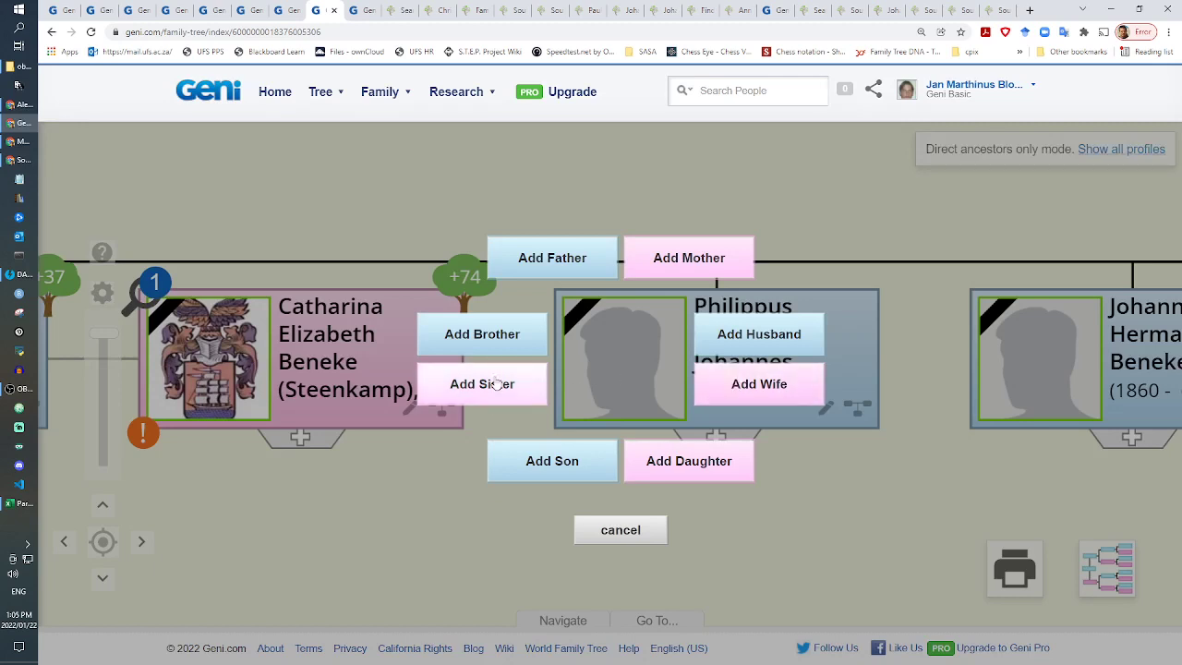
{"action": "left_click", "coordinate": [496, 383]}
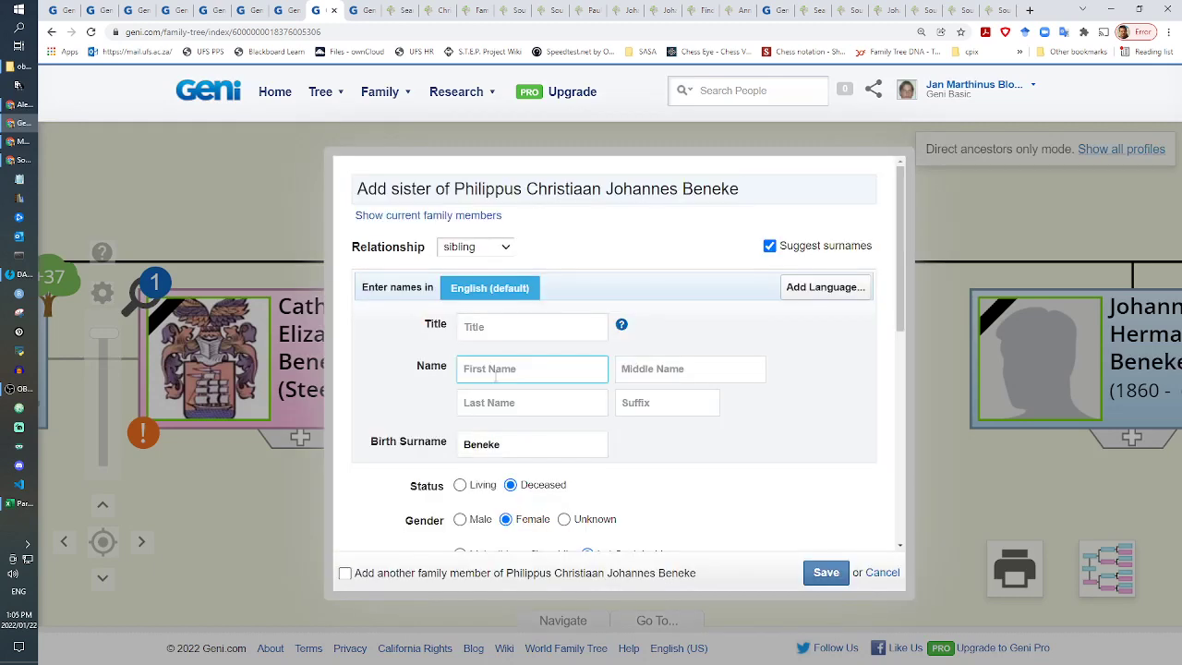
{"action": "type", "text": "Helena El"}
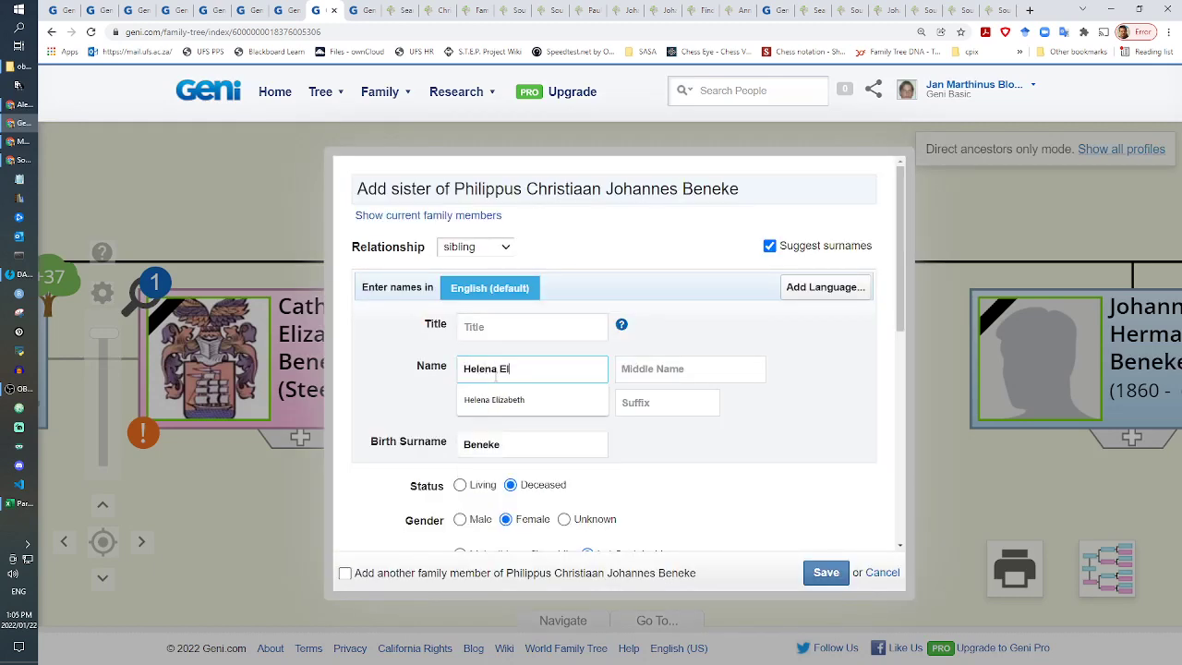
{"action": "type", "text": "izabeth"}
{"action": "key", "text": "Tab"}
Step: Make the sister's profile public, enter the copied birth date, set the birthplace to Winburg, Lejweleputswa, FS, South Africa, and save her
{"action": "scroll", "coordinate": [499, 379], "scroll_direction": "down", "scroll_amount": 3}
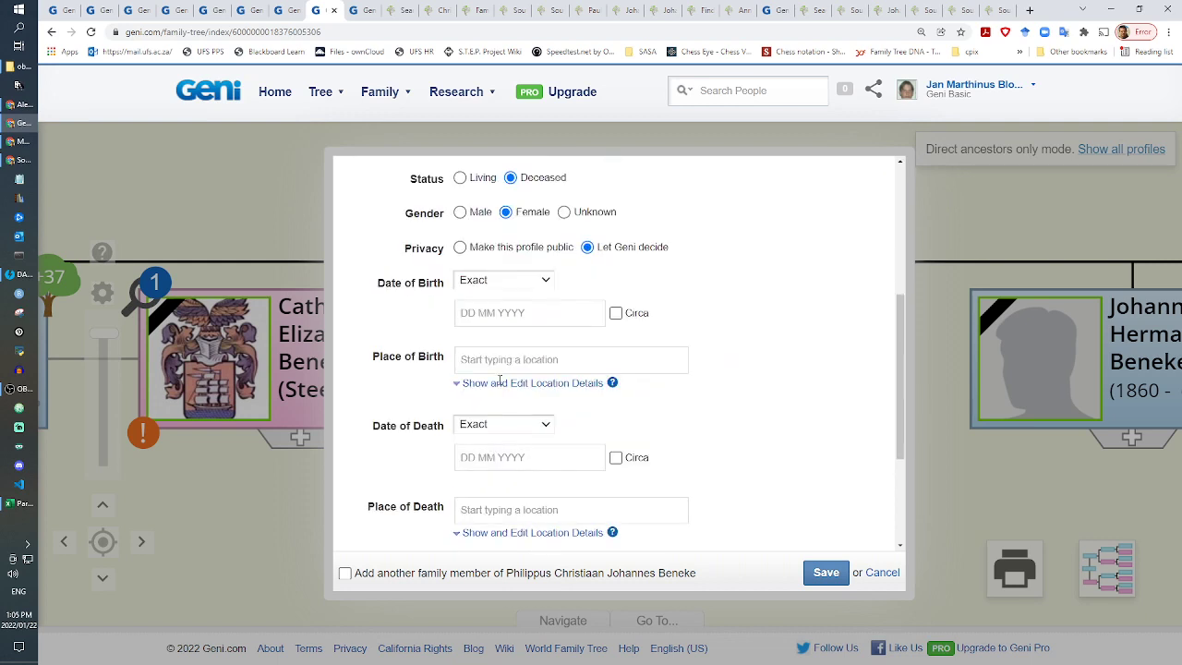
{"action": "left_click", "coordinate": [509, 312]}
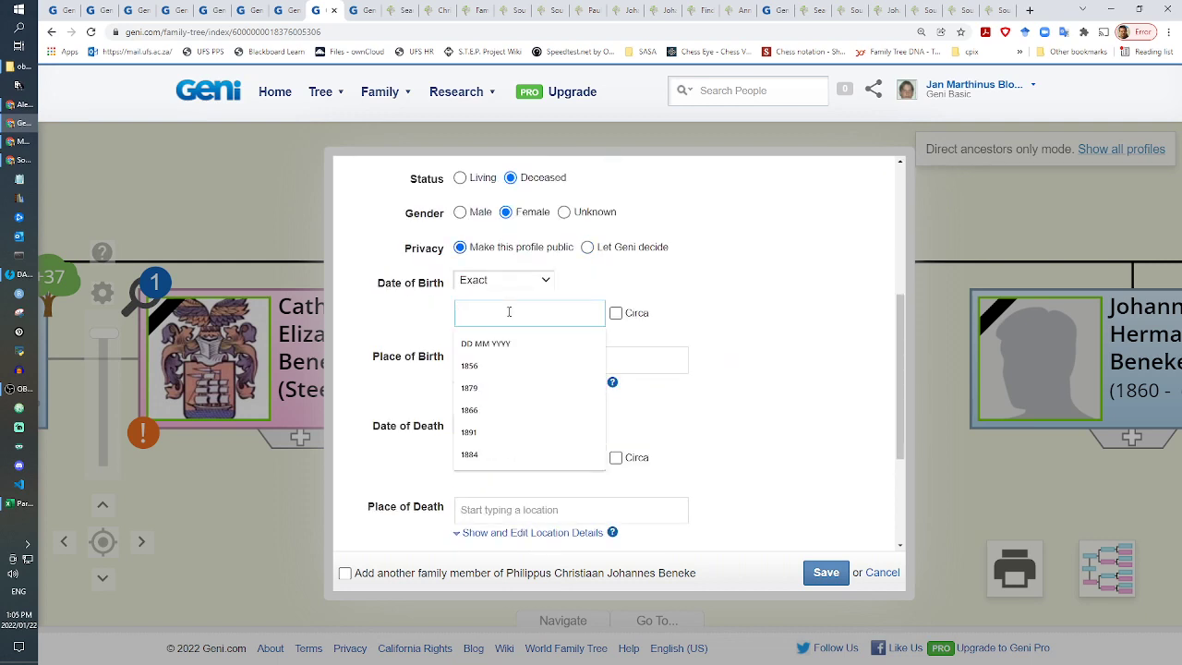
{"action": "type", "text": "15 Mar 1845"}
{"action": "left_click", "coordinate": [503, 361]}
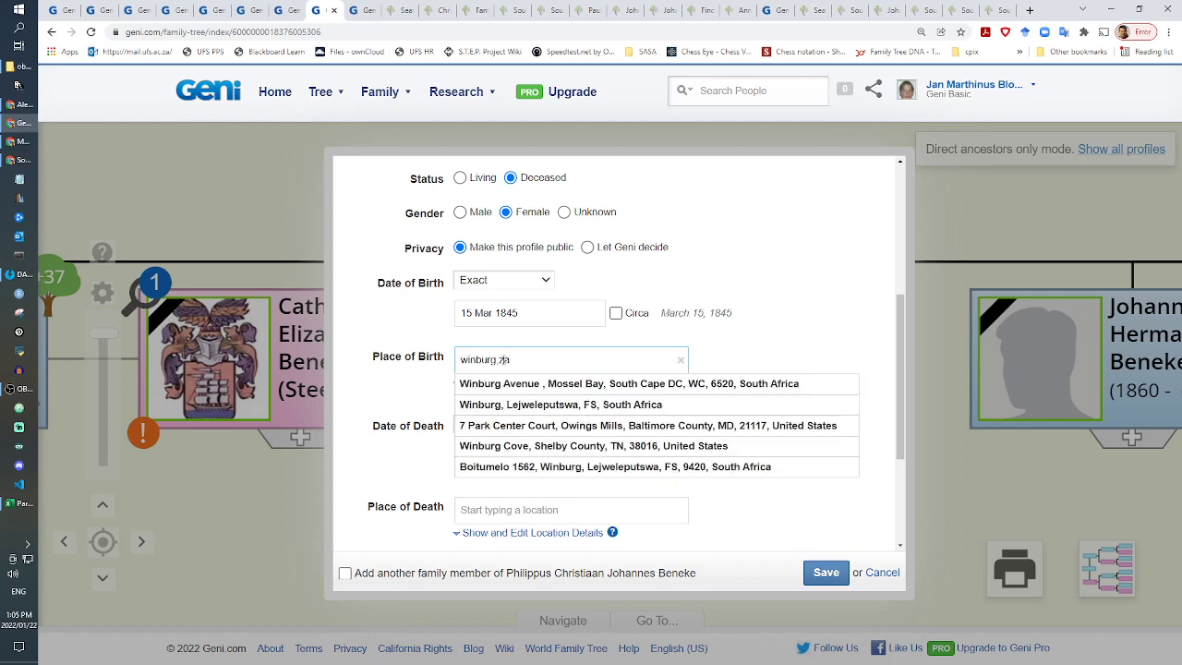
{"action": "left_click", "coordinate": [586, 404]}
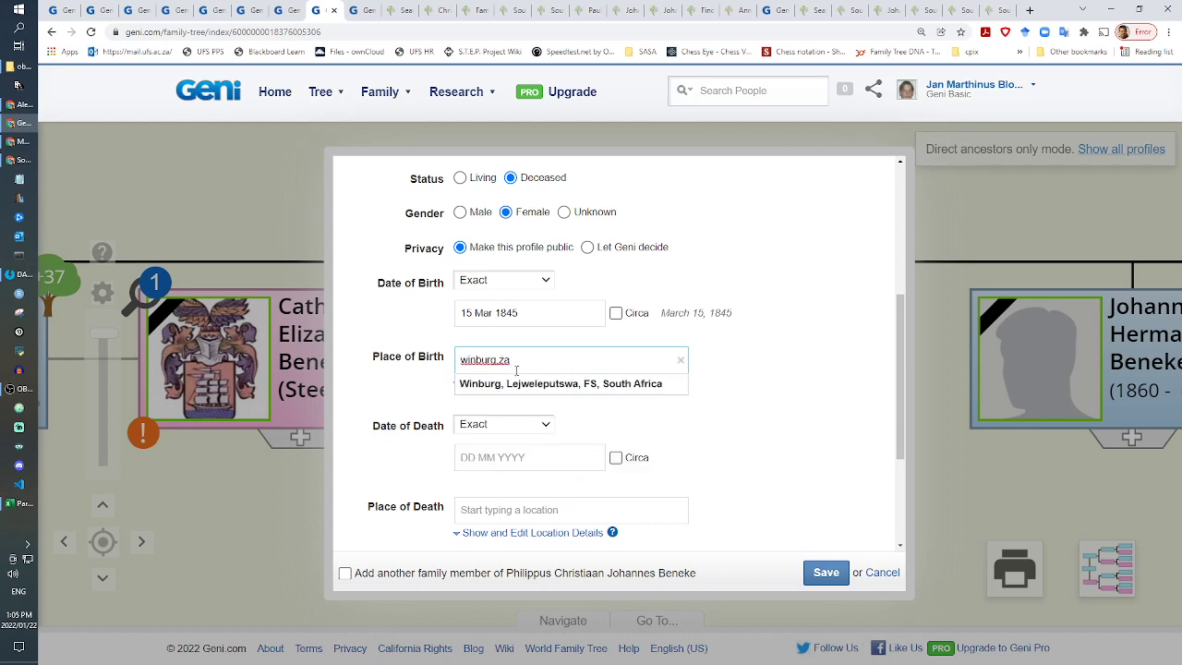
{"action": "left_click", "coordinate": [818, 565]}
Step: Open the original document of the sister's Winburg baptism record in a new tab and place it beside the Geni pages
{"action": "left_click", "coordinate": [434, 10]}
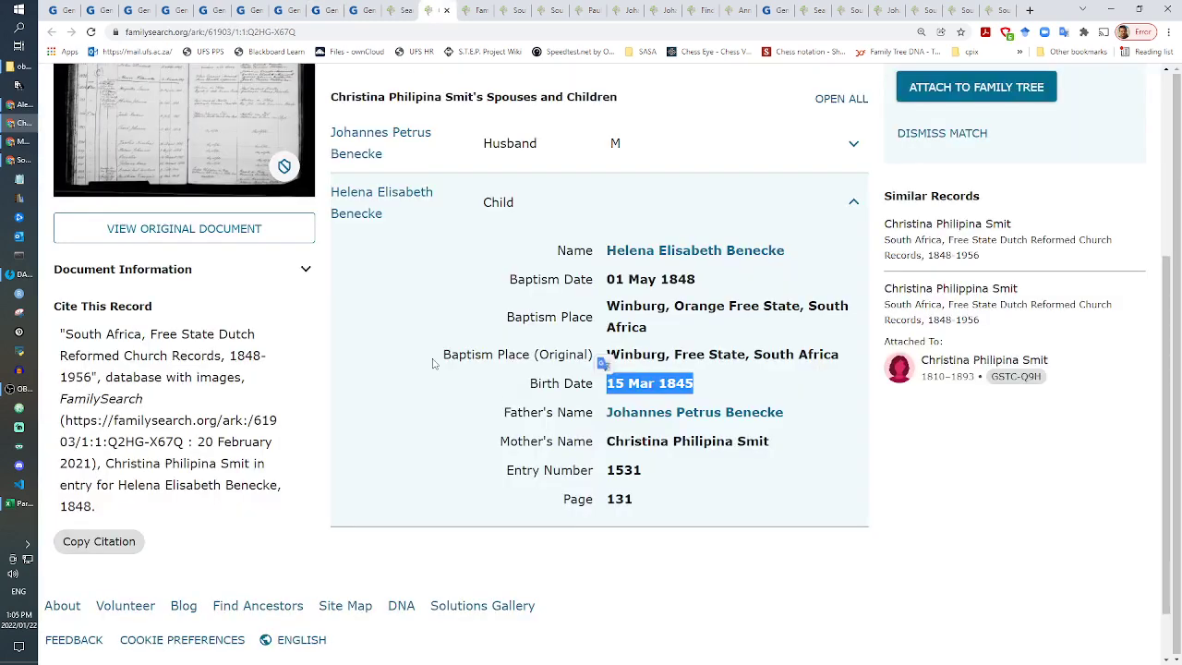
{"action": "right_click", "coordinate": [260, 227]}
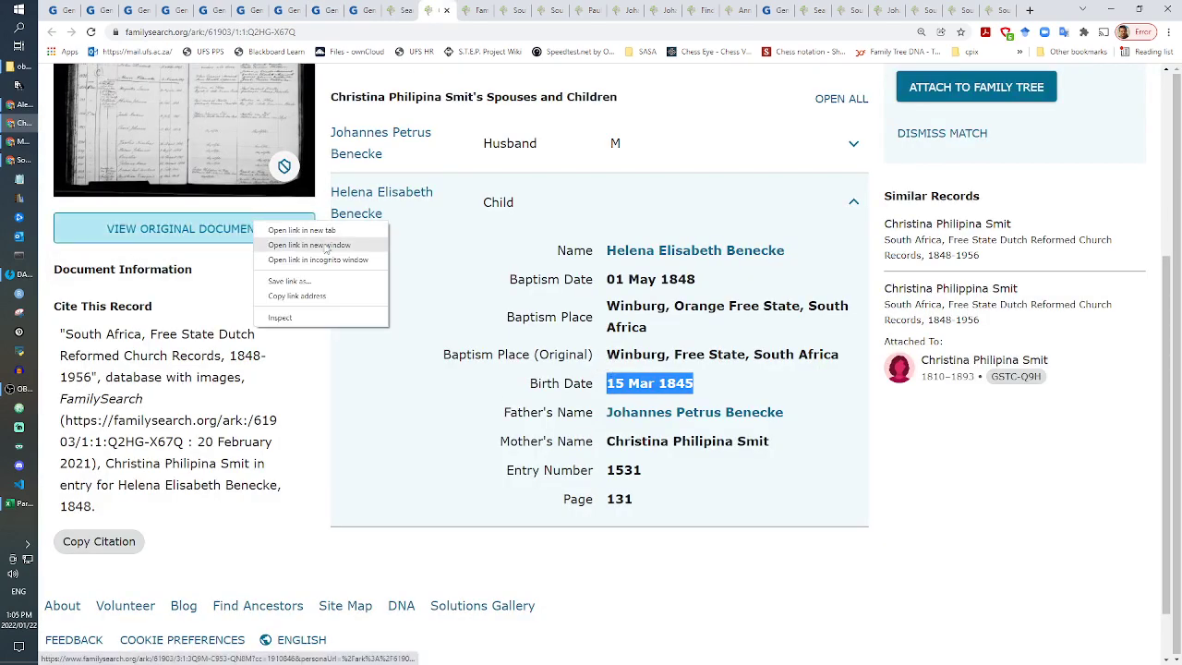
{"action": "left_click", "coordinate": [301, 230]}
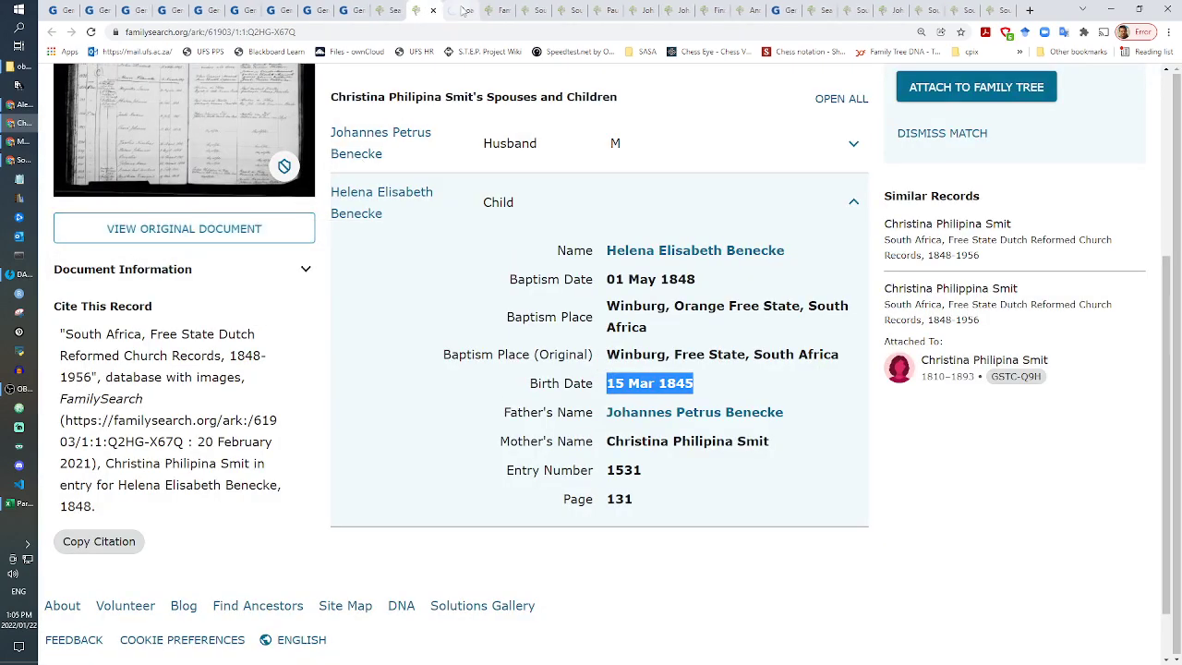
{"action": "left_click_drag", "start_coordinate": [459, 10], "coordinate": [368, 6]}
Step: Close the finished brother's profile and open the newly added sister's profile from the family tree in its own tab
{"action": "left_click", "coordinate": [353, 6]}
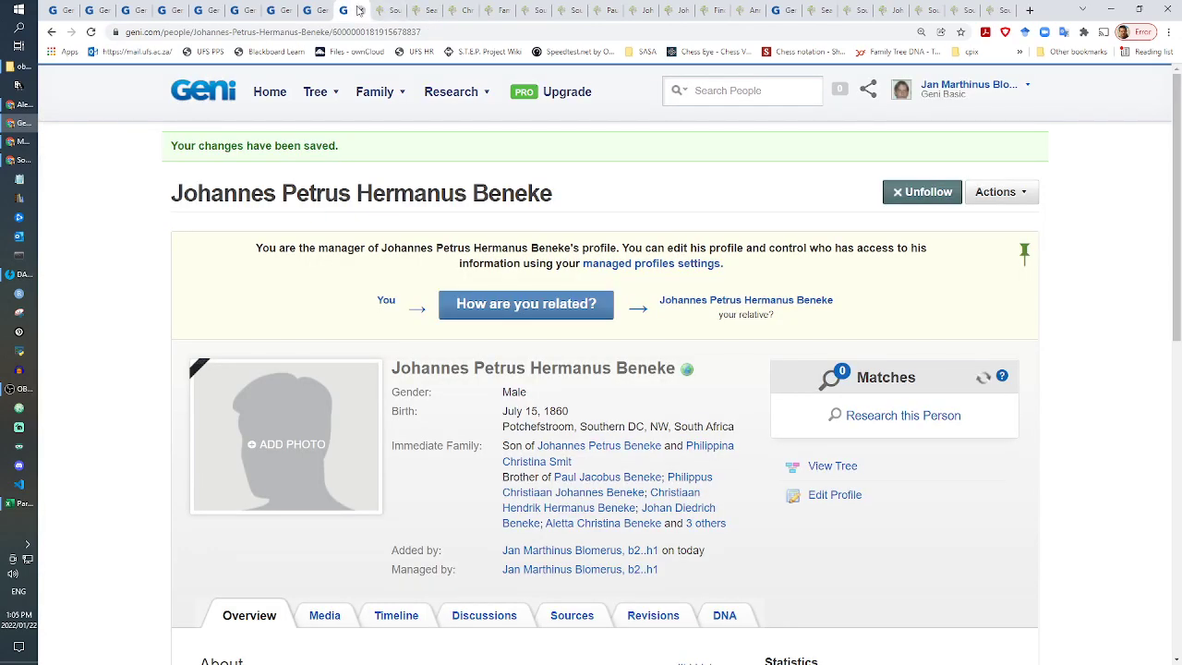
{"action": "left_click", "coordinate": [360, 10]}
{"action": "left_click", "coordinate": [277, 10]}
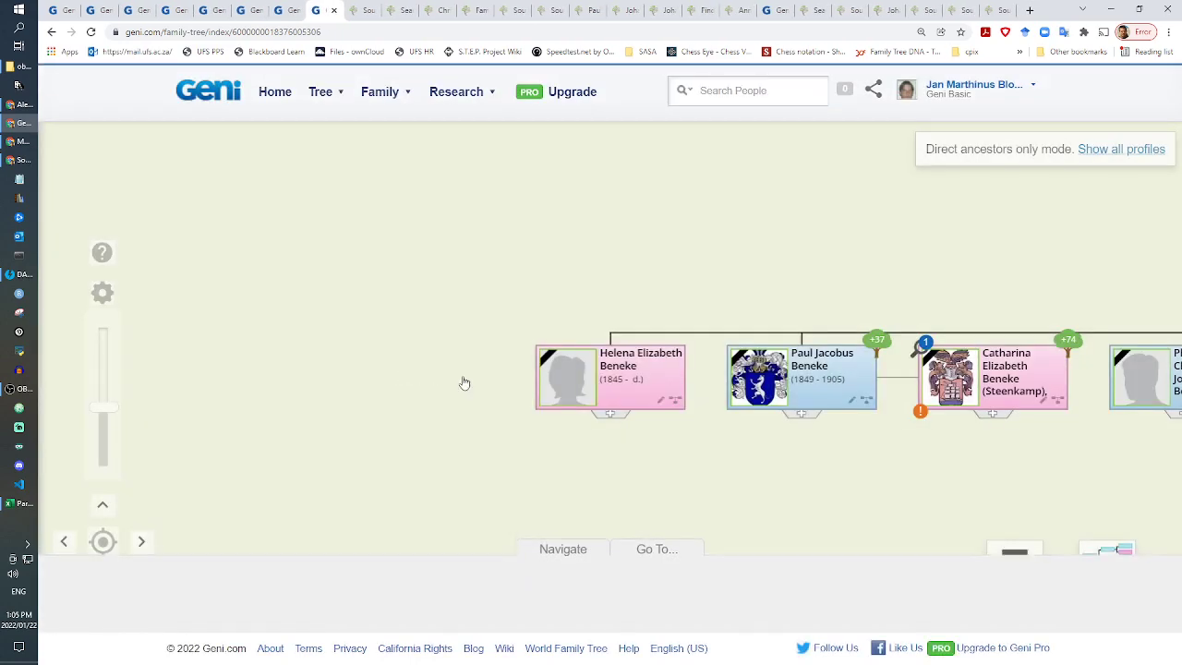
{"action": "left_click", "coordinate": [629, 354]}
Step: Examine entry 1531 in the Winburg christening register across the child, birth date, parents and witnesses columns
{"action": "key", "text": "ctrl+Tab"}
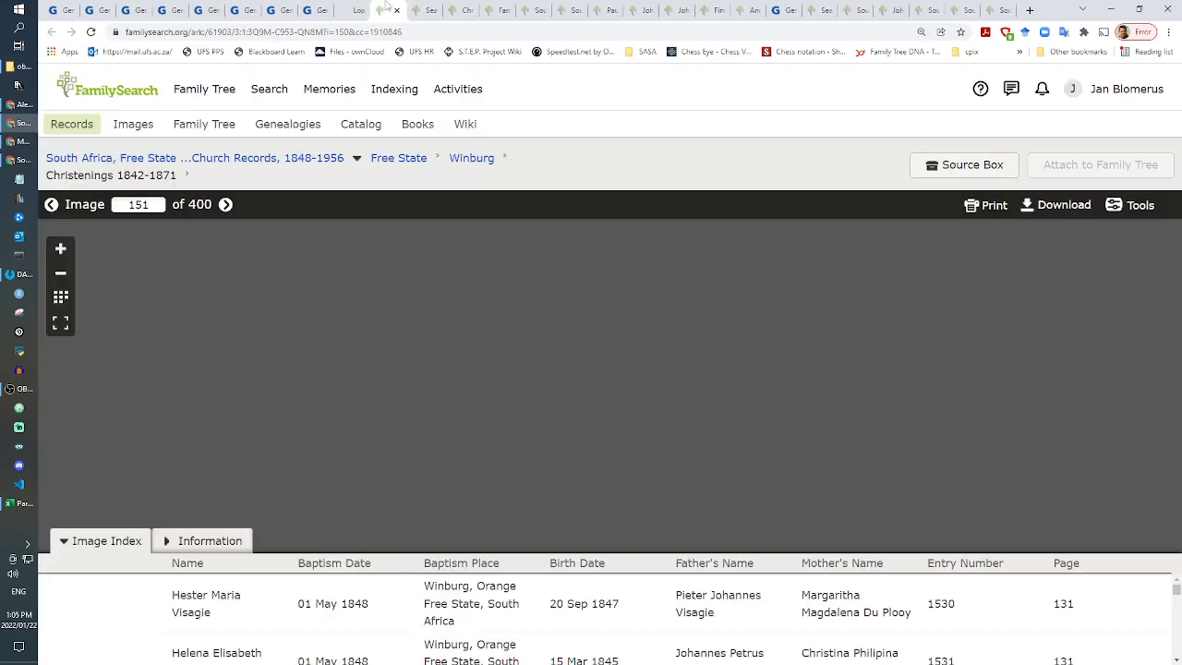
{"action": "scroll", "coordinate": [560, 457], "scroll_direction": "up", "scroll_amount": 3}
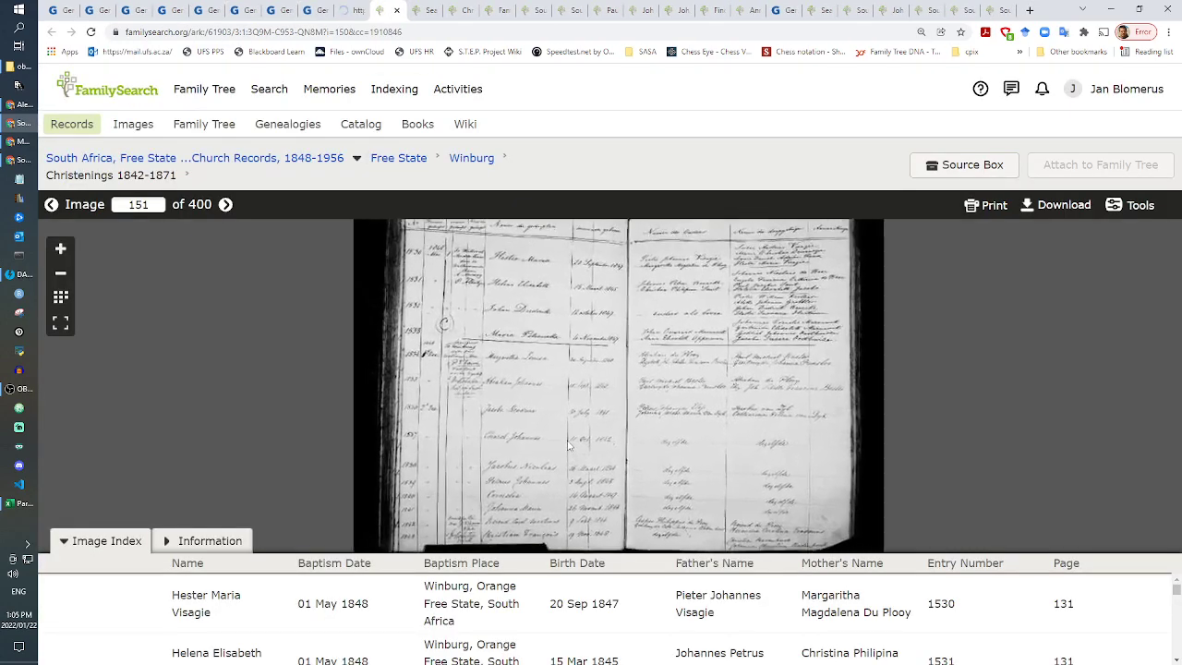
{"action": "scroll", "coordinate": [570, 446], "scroll_direction": "up", "scroll_amount": 2}
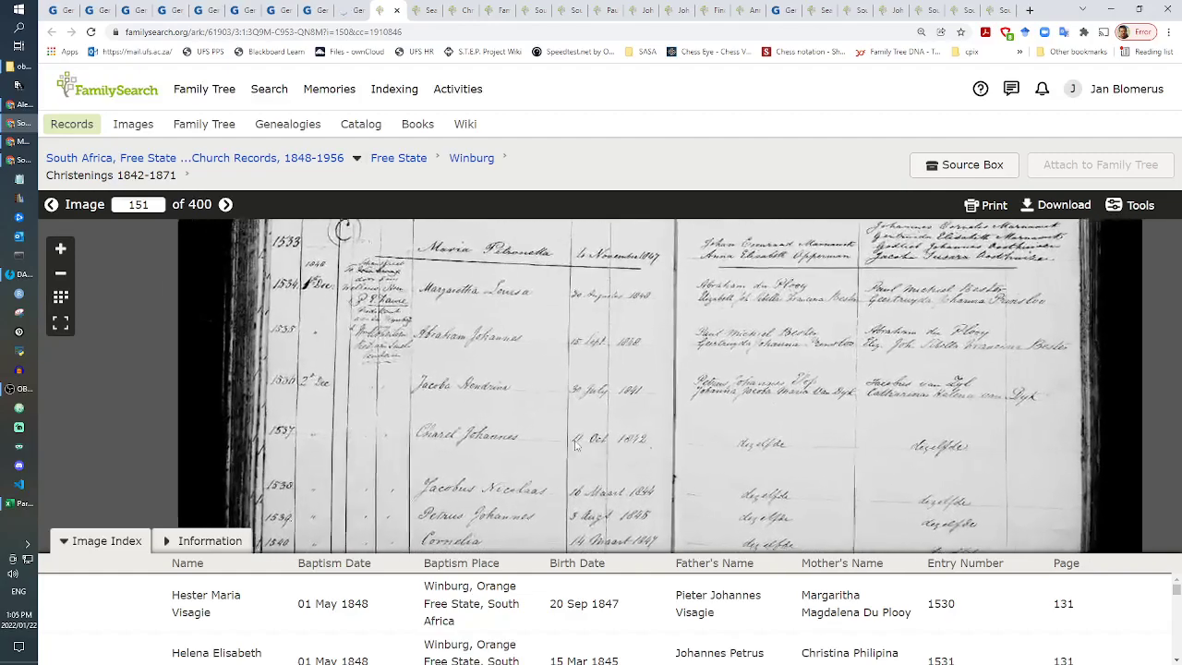
{"action": "scroll", "coordinate": [362, 407], "scroll_direction": "up", "scroll_amount": 2}
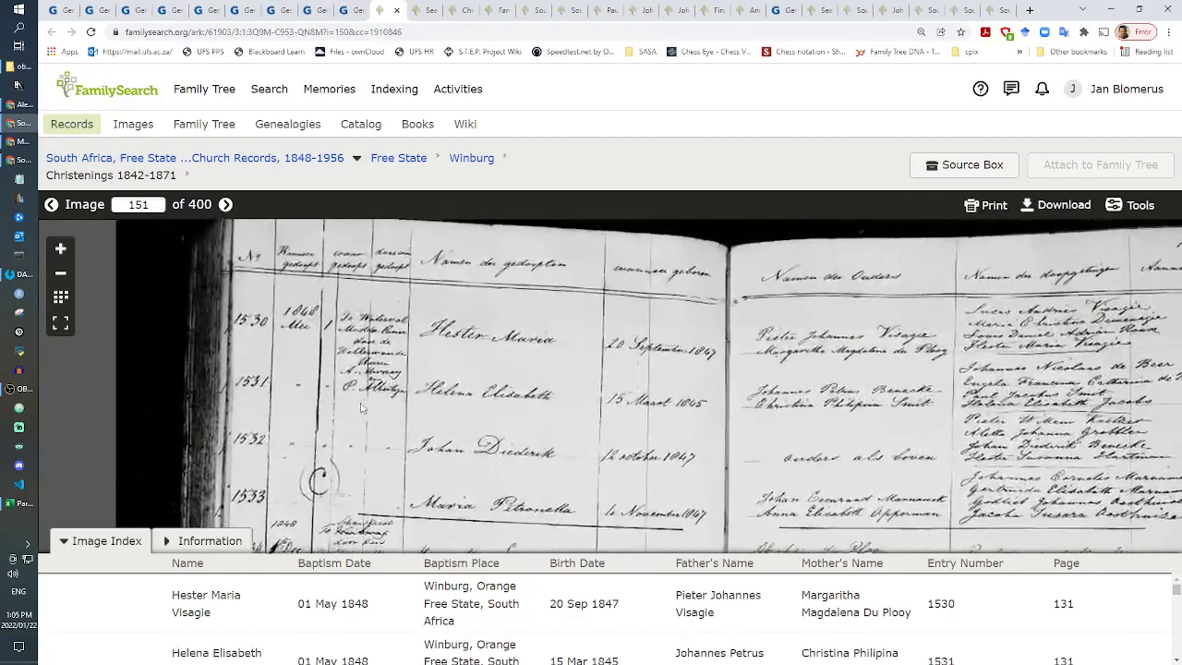
{"action": "scroll", "coordinate": [362, 408], "scroll_direction": "up", "scroll_amount": 2}
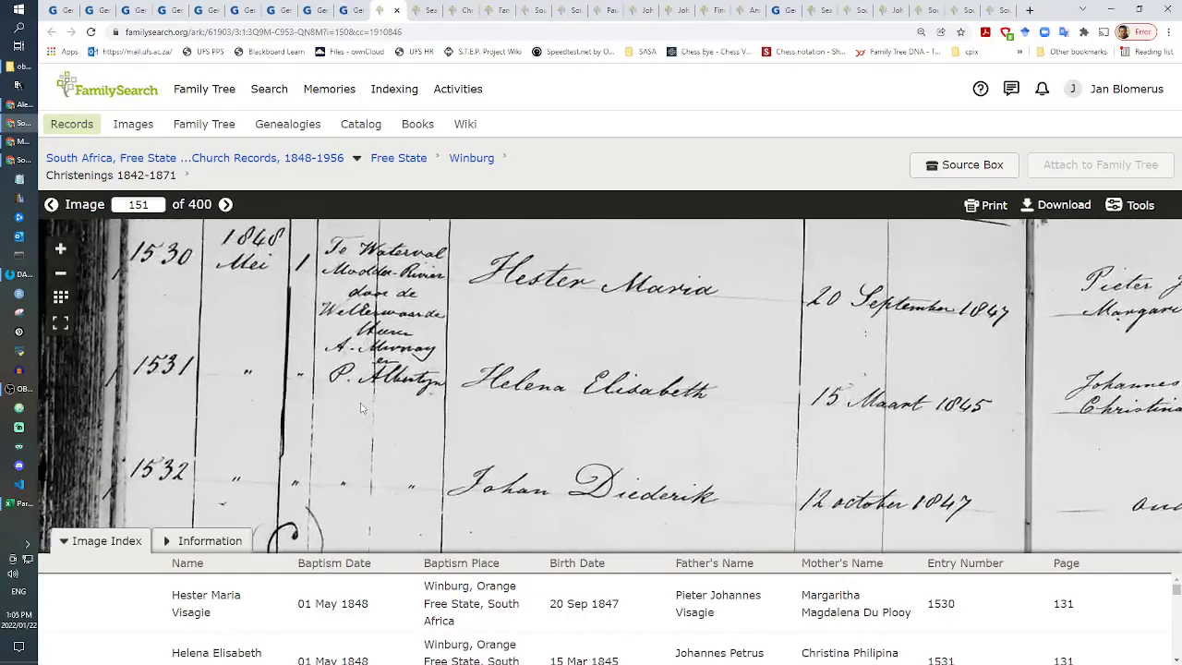
{"action": "left_click_drag", "start_coordinate": [712, 407], "coordinate": [379, 406]}
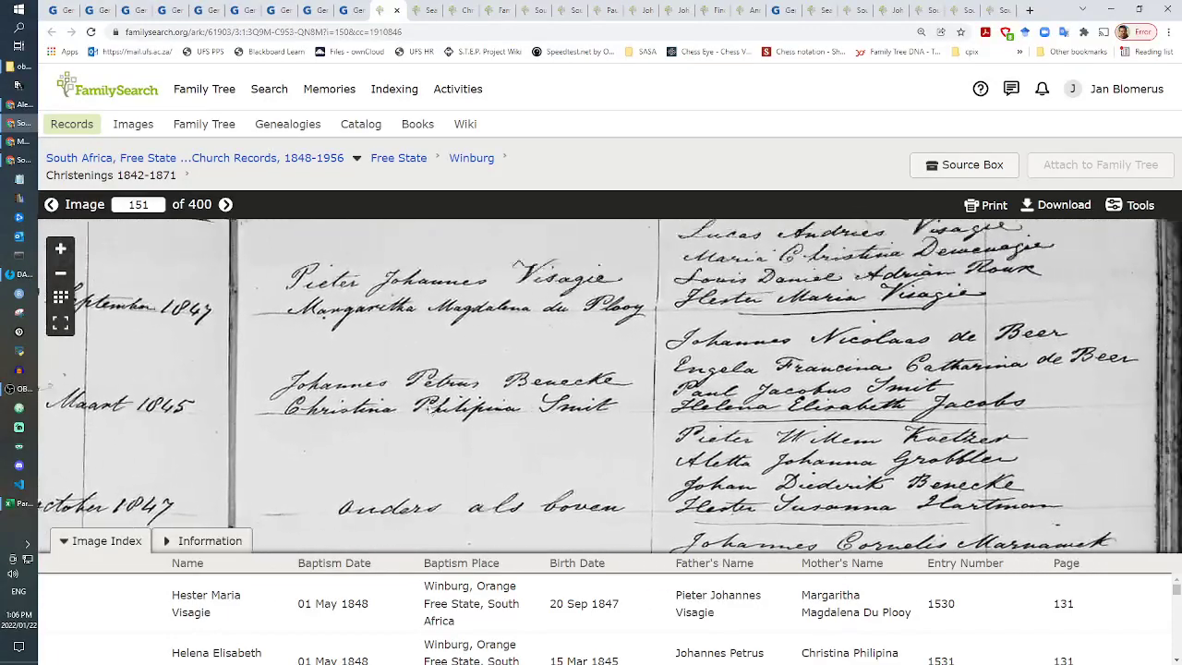
{"action": "left_click_drag", "start_coordinate": [701, 406], "coordinate": [369, 407]}
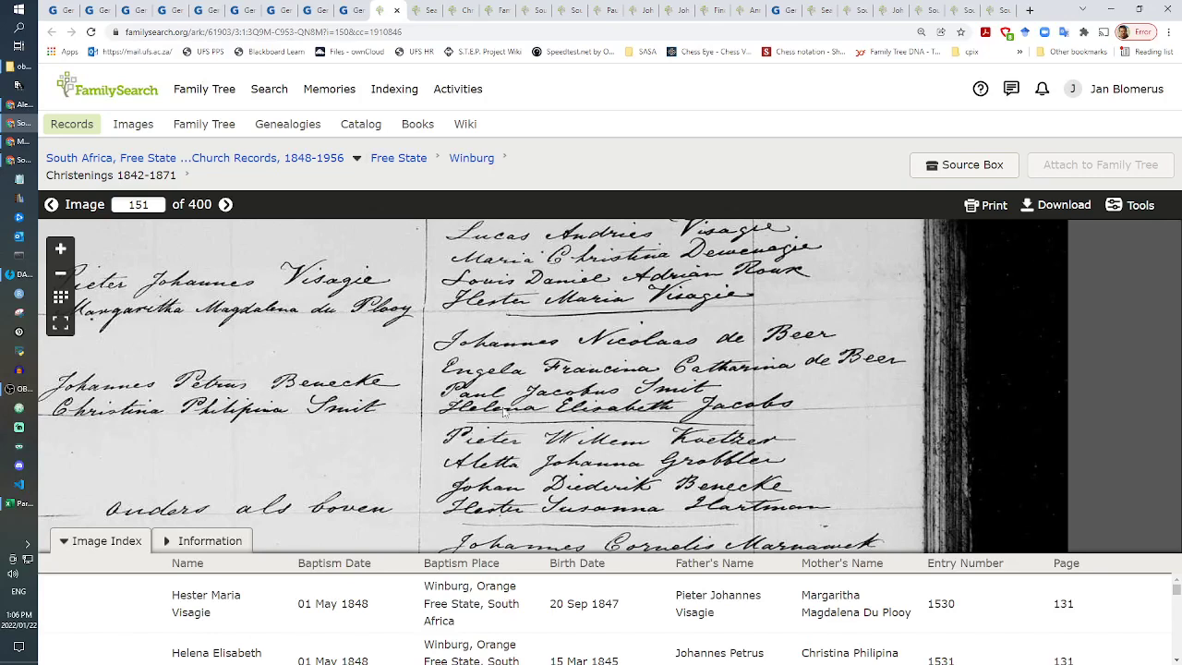
{"action": "left_click_drag", "start_coordinate": [515, 419], "coordinate": [668, 416]}
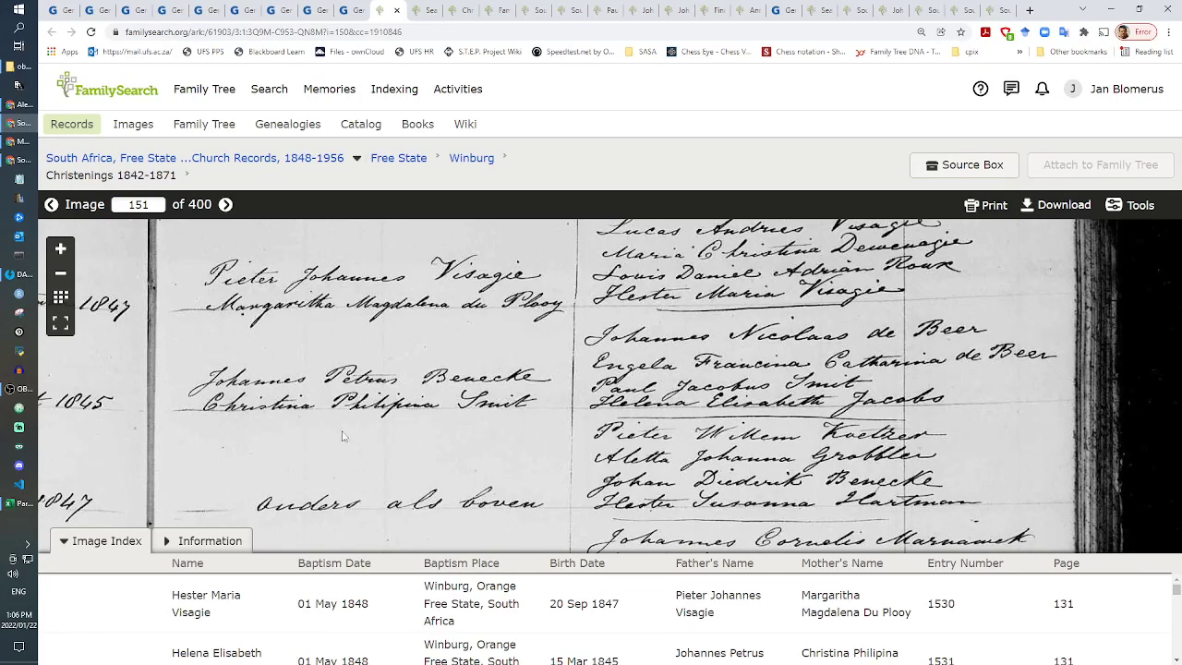
{"action": "left_click_drag", "start_coordinate": [343, 436], "coordinate": [425, 432]}
{"action": "left_click_drag", "start_coordinate": [785, 386], "coordinate": [579, 381]}
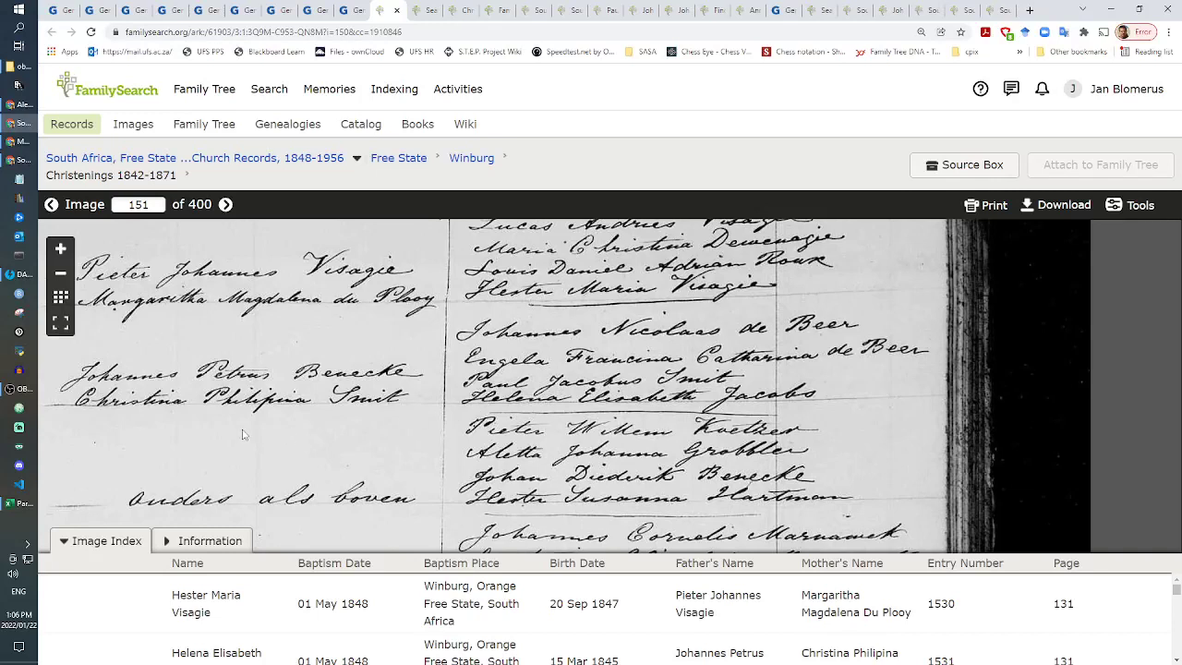
Step: Move the register image ahead of the family tree tab, copy its web address and return to the new sister's profile
{"action": "left_click_drag", "start_coordinate": [382, 9], "coordinate": [323, 8]}
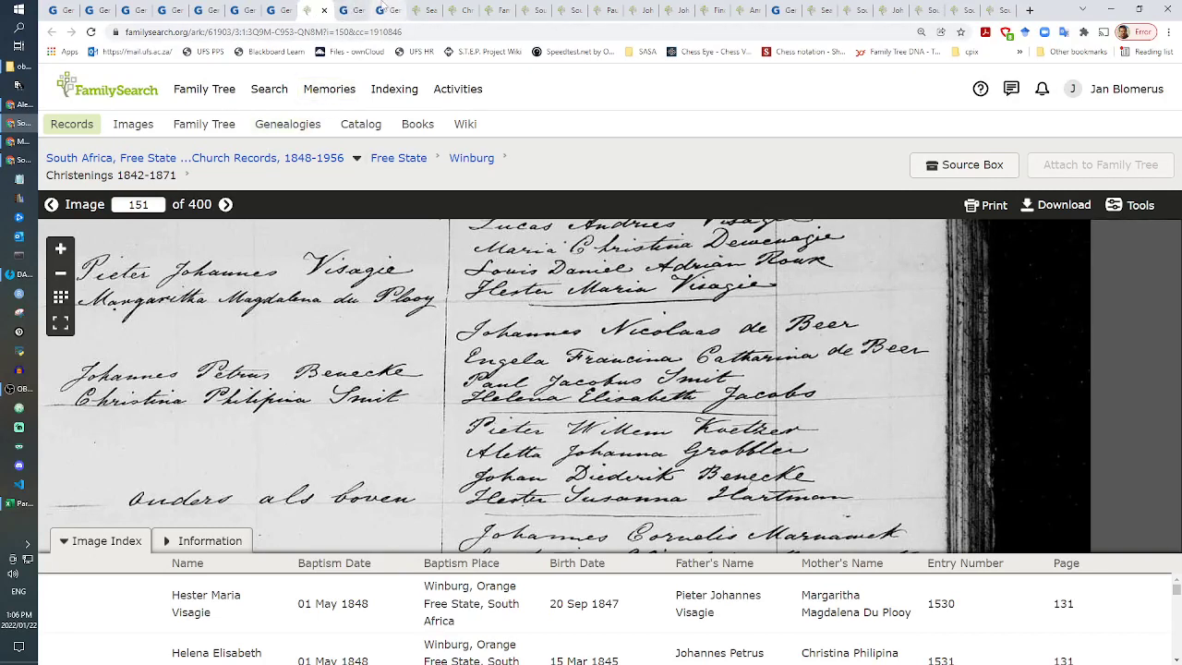
{"action": "left_click", "coordinate": [349, 30]}
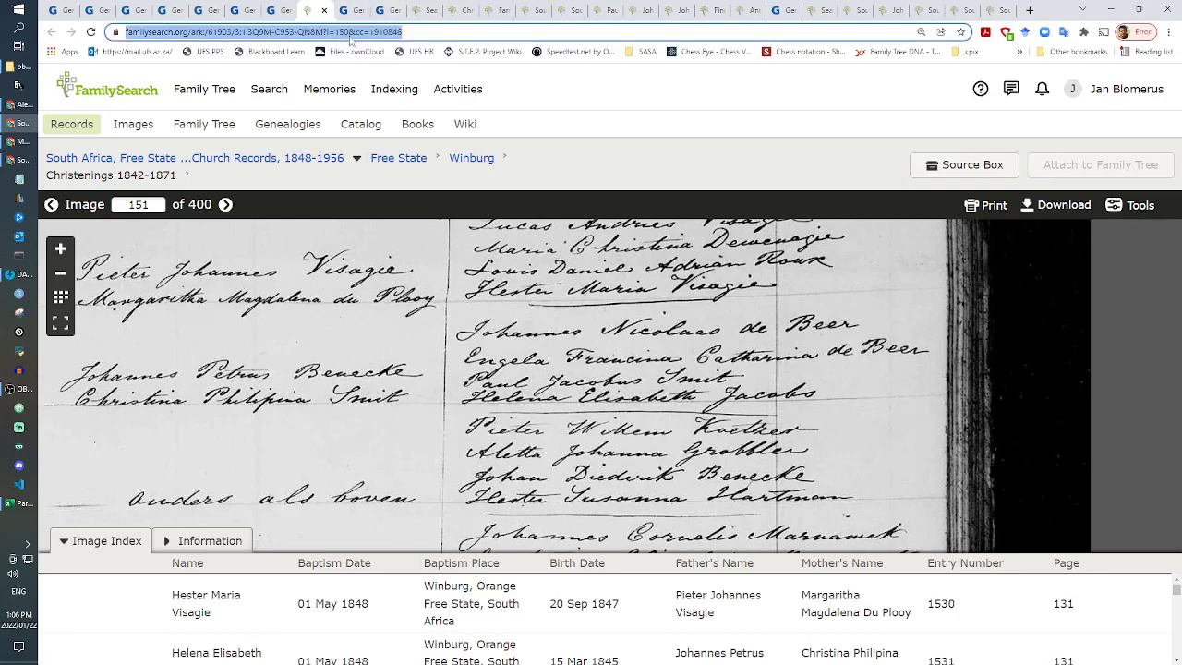
{"action": "right_click", "coordinate": [349, 31]}
{"action": "left_click", "coordinate": [403, 105]}
{"action": "left_click", "coordinate": [392, 9]}
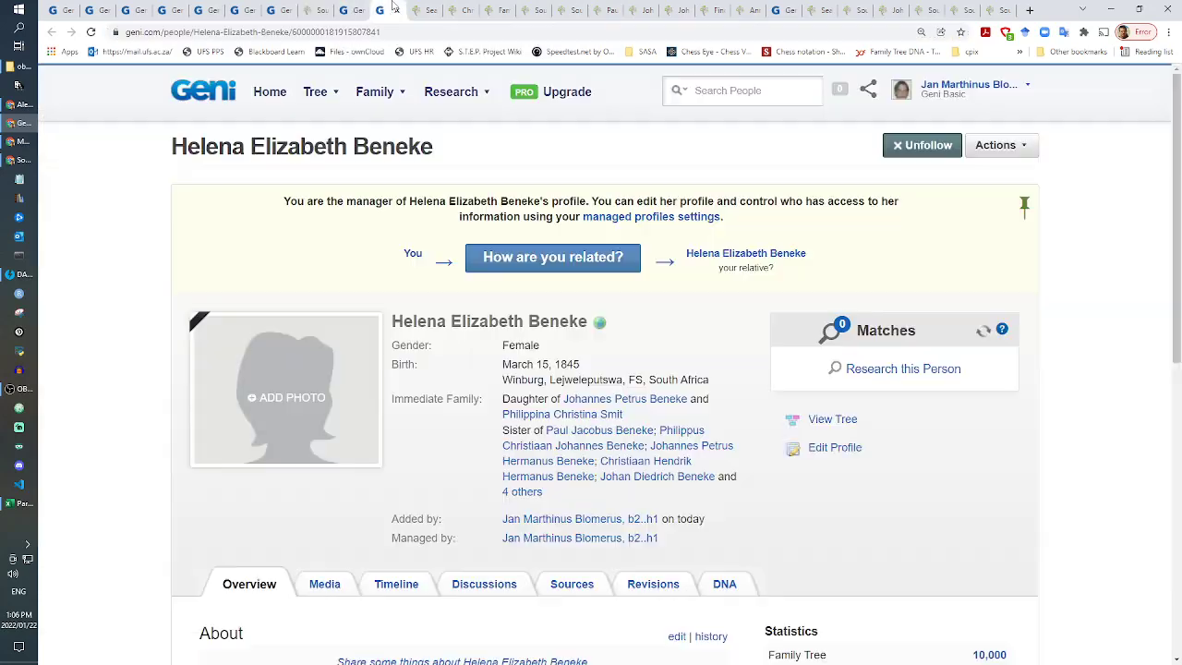
Step: Add the copied address to the sister's About section as a bracketed link labelled "Doop 1531, Winburg 1848" and save it
{"action": "left_click", "coordinate": [677, 636]}
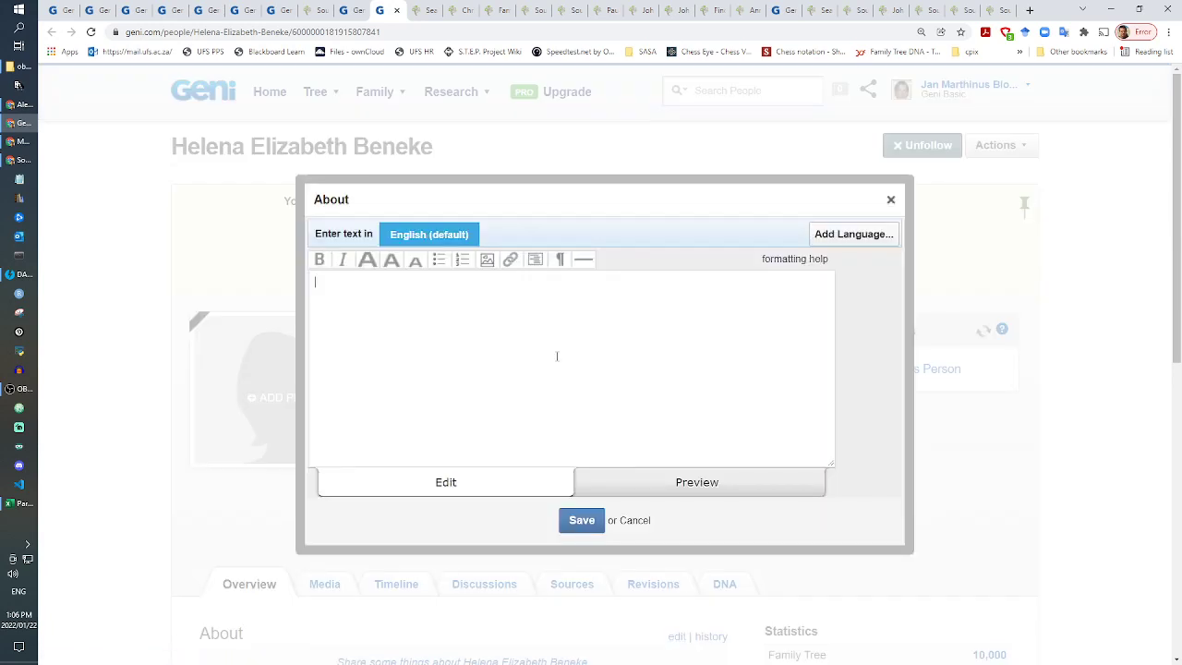
{"action": "type", "text": "["}
{"action": "key", "text": "ctrl+v"}
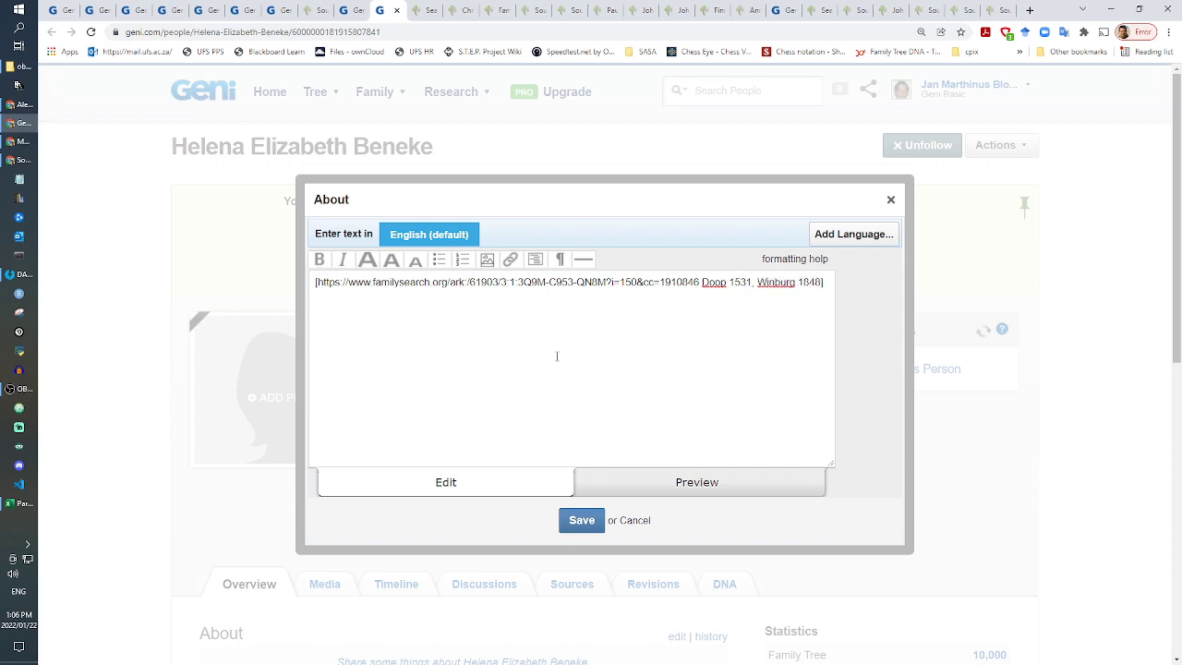
{"action": "left_click", "coordinate": [582, 520]}
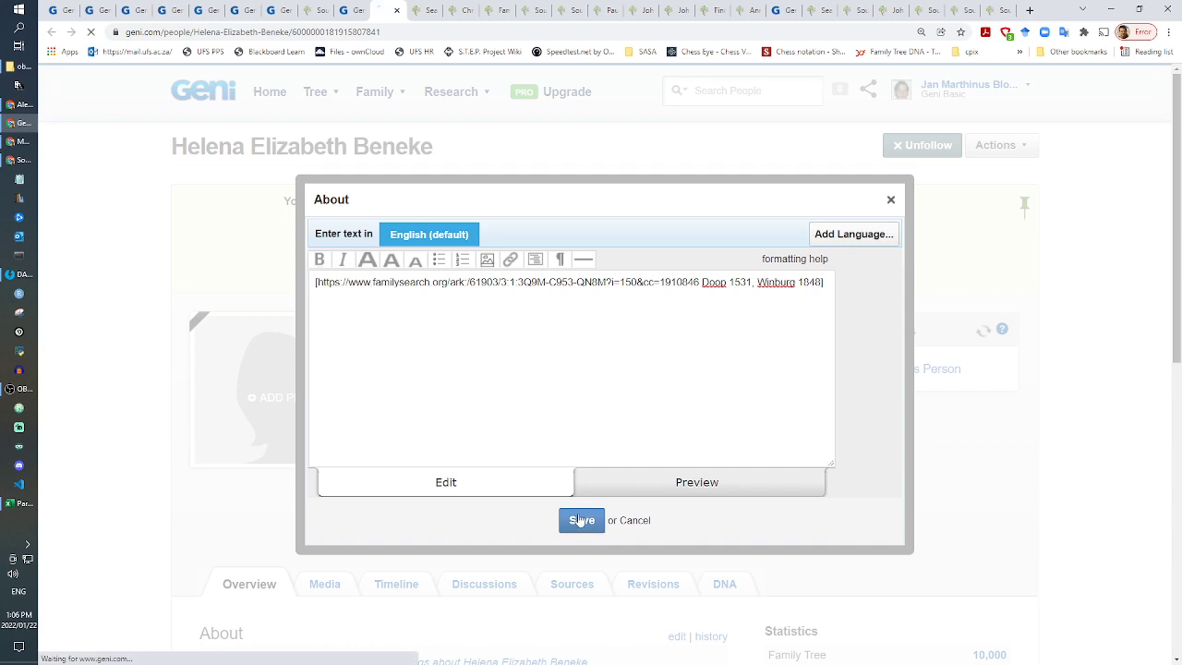
Step: In the family tree, add a biological father for the mother with his given names, keep the suggested surname, make his profile public and save
{"action": "left_click", "coordinate": [355, 9]}
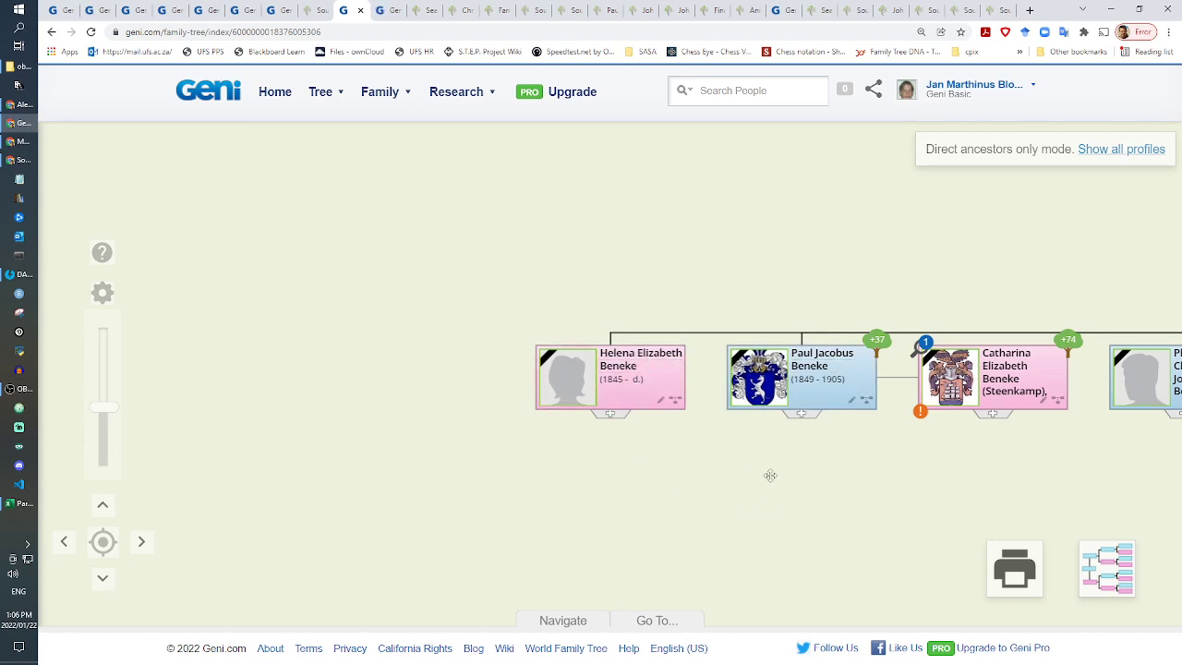
{"action": "left_click_drag", "start_coordinate": [770, 475], "coordinate": [444, 525]}
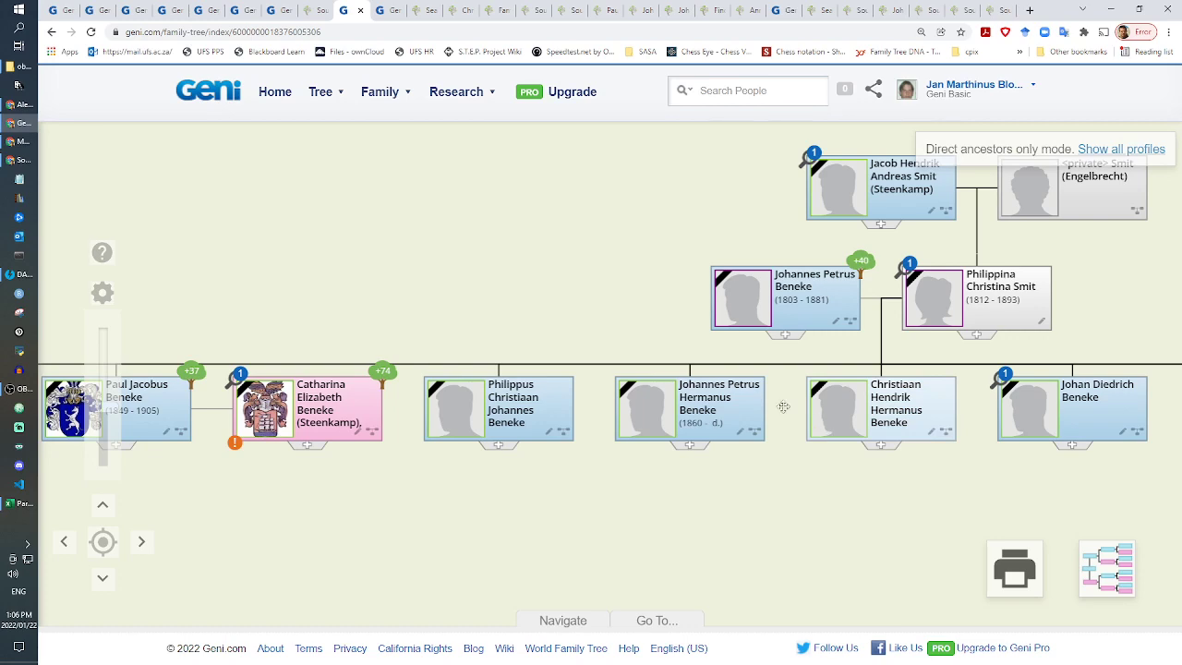
{"action": "left_click", "coordinate": [976, 336]}
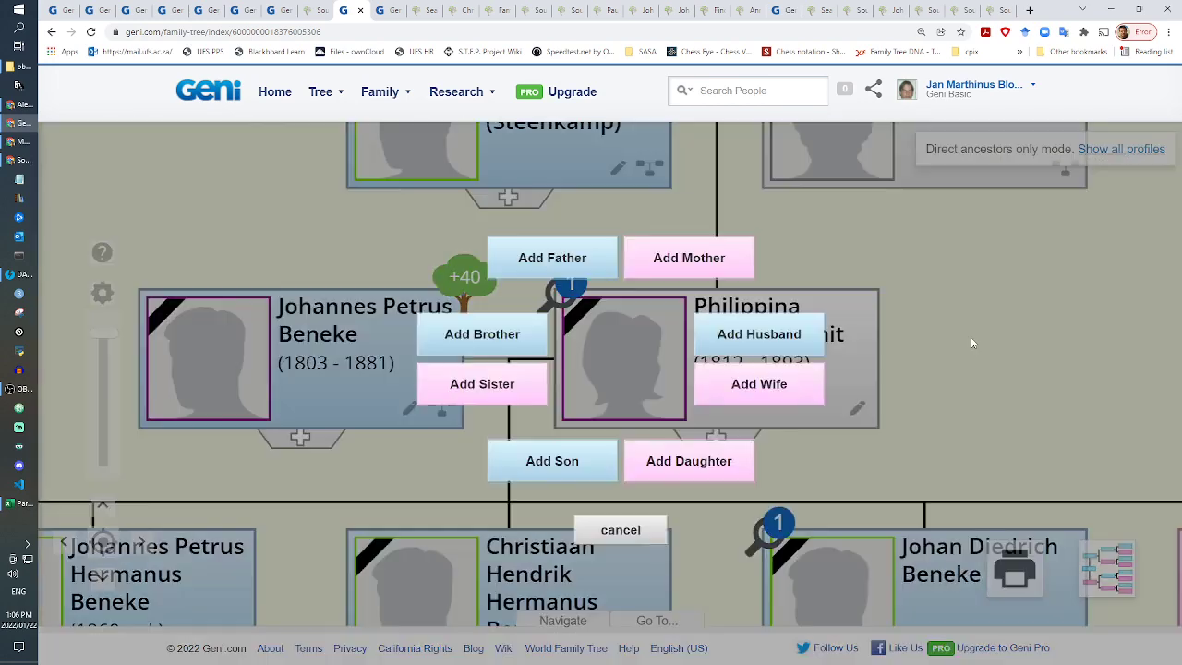
{"action": "left_click", "coordinate": [552, 259]}
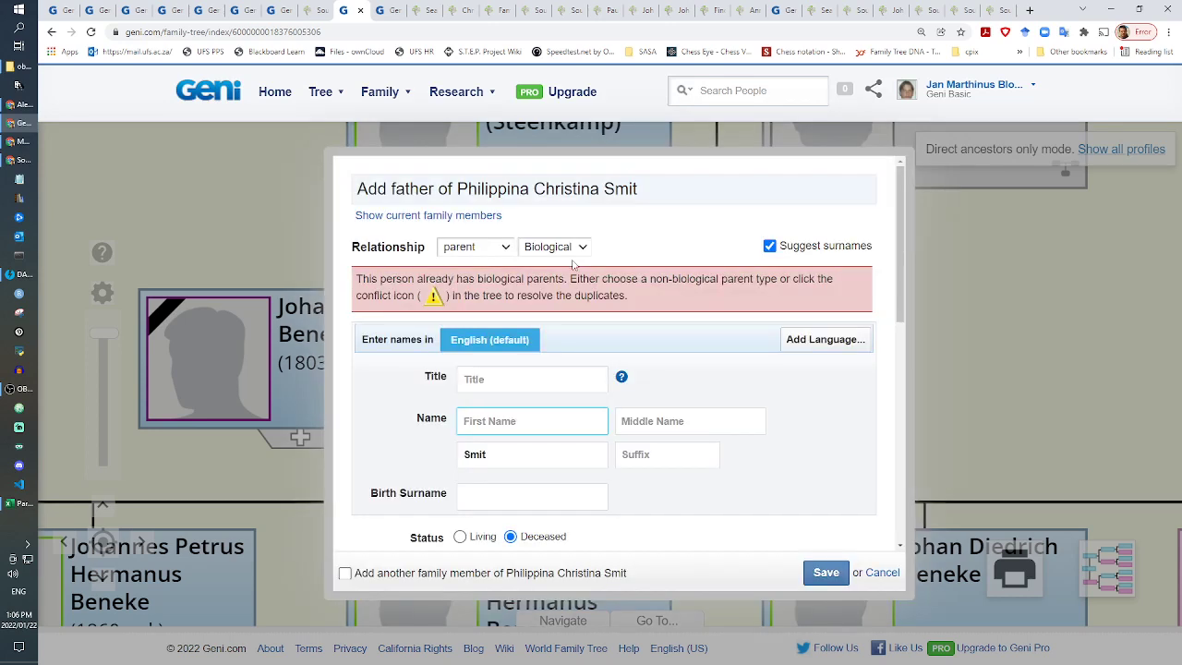
{"action": "left_click", "coordinate": [486, 416]}
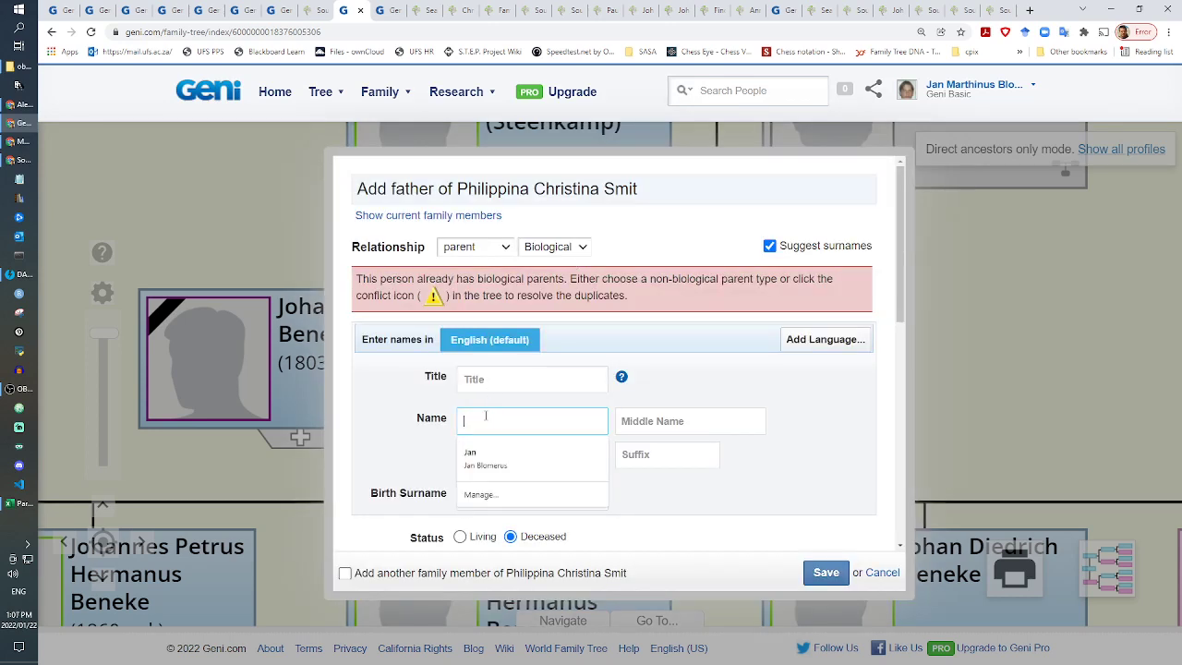
{"action": "type", "text": "Paul J"}
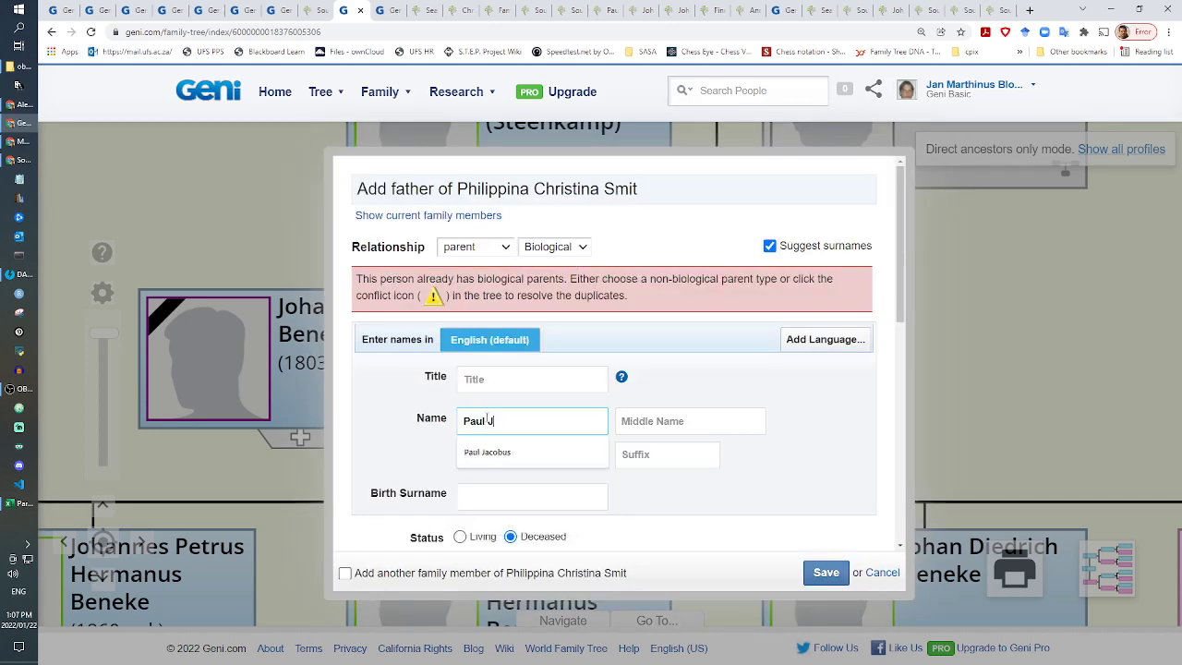
{"action": "type", "text": "acobus"}
{"action": "key", "text": "Tab"}
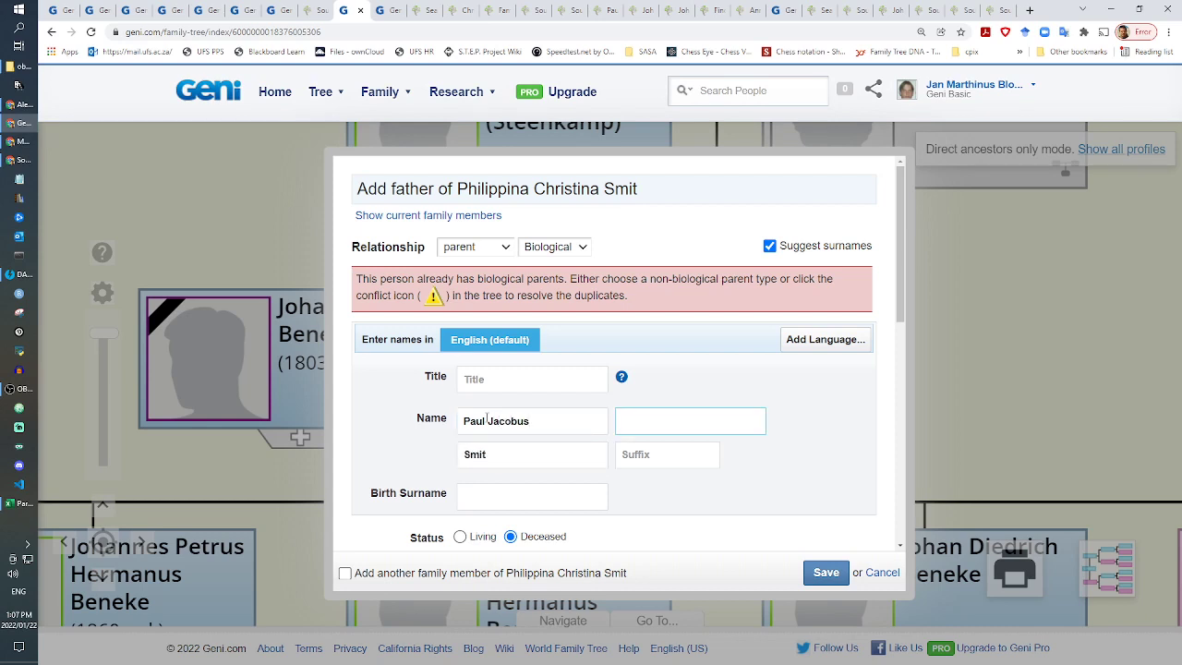
{"action": "scroll", "coordinate": [486, 417], "scroll_direction": "down", "scroll_amount": 3}
{"action": "left_click", "coordinate": [461, 298]}
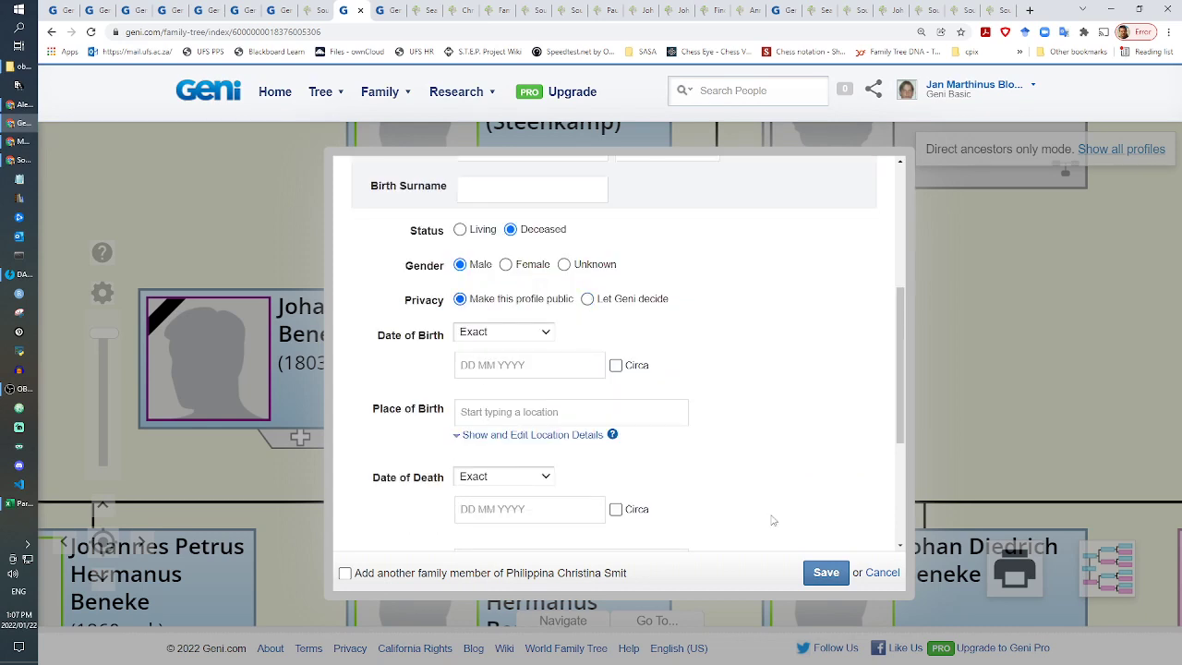
{"action": "left_click", "coordinate": [826, 573]}
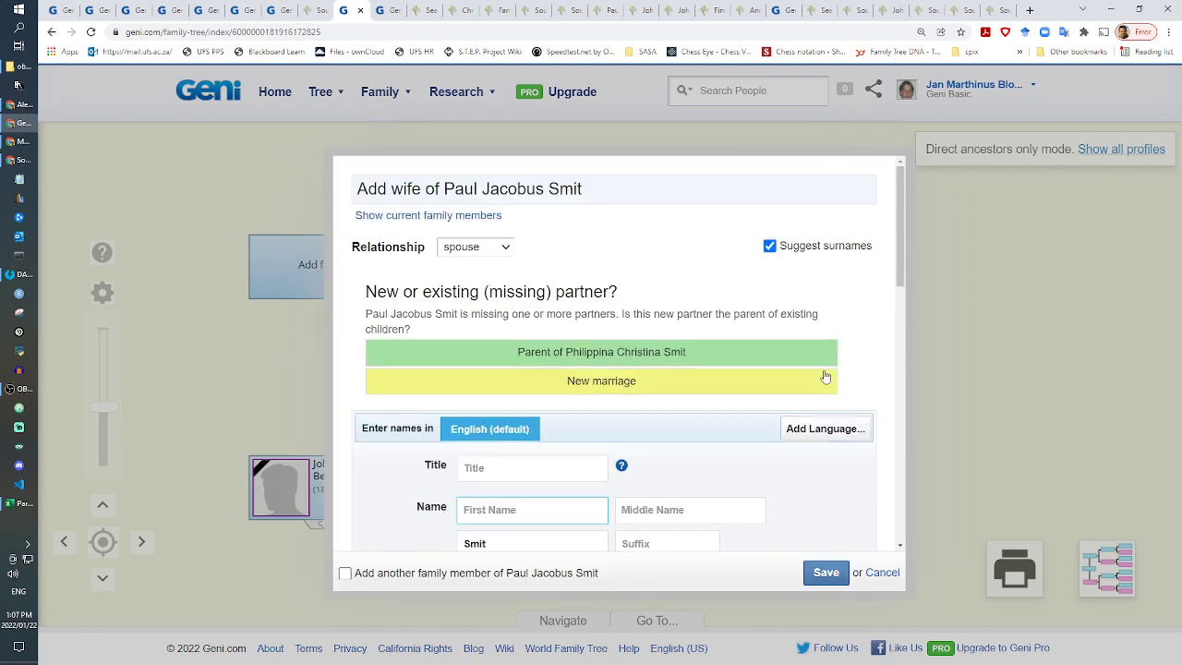
Step: Add a wife for the mother's new father, entering her given names and birth surname, and save her
{"action": "type", "text": "Helena E"}
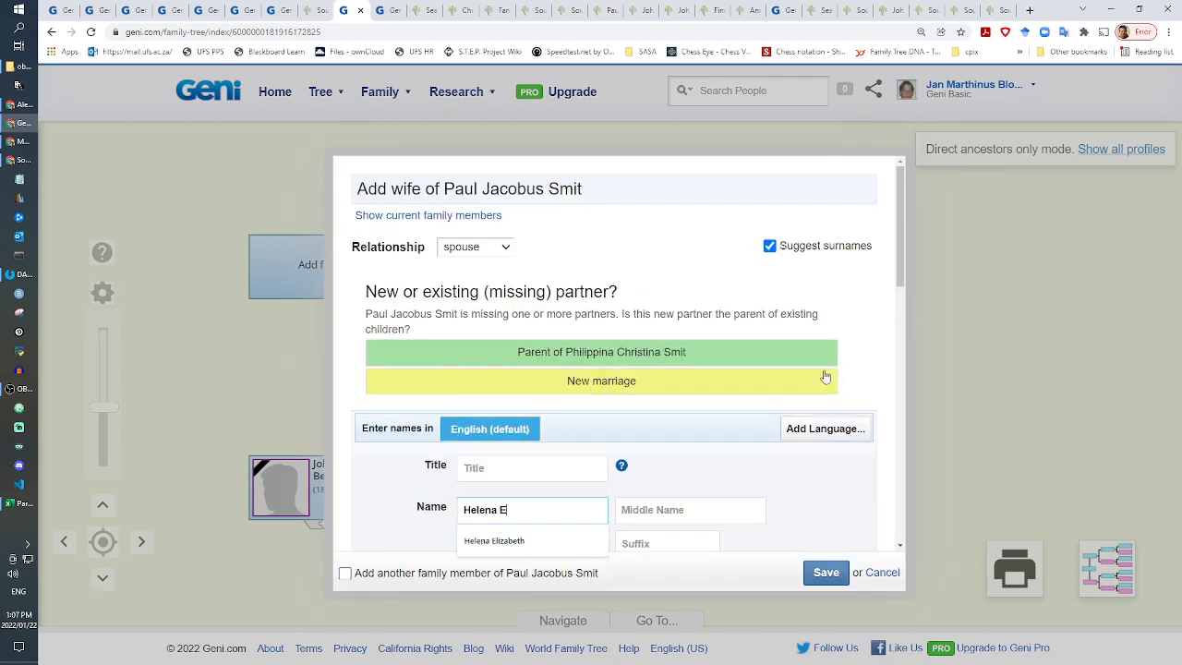
{"action": "type", "text": "lizabeth"}
{"action": "key", "text": "Tab"}
{"action": "key", "text": "Tab"}
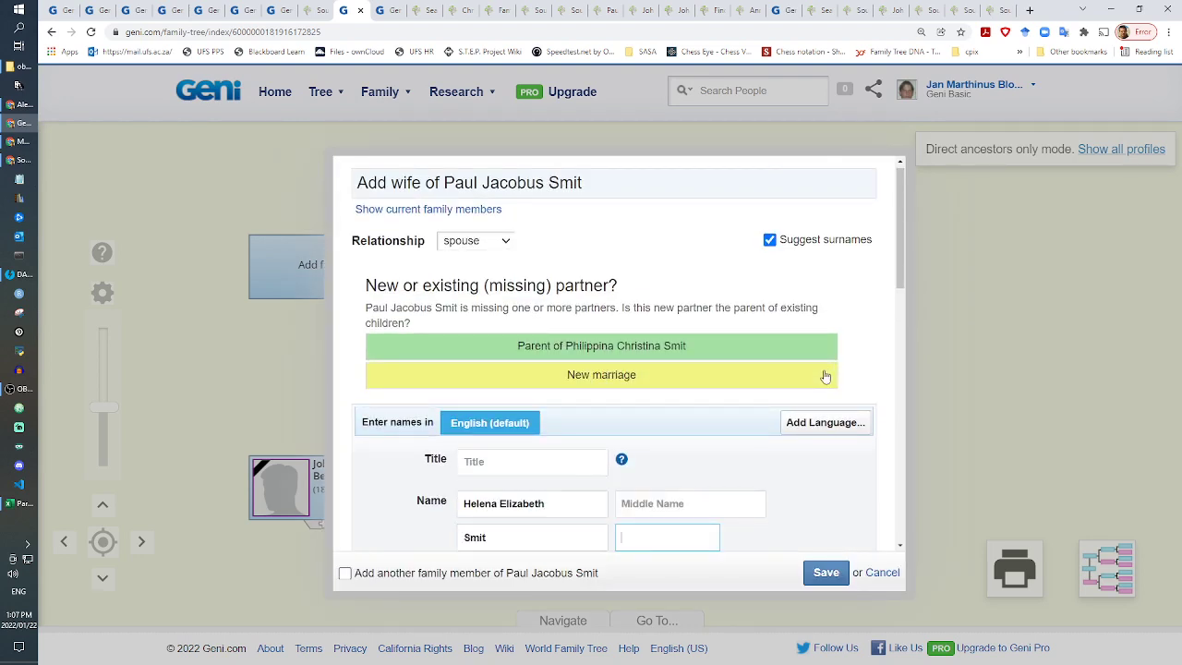
{"action": "key", "text": "Tab"}
{"action": "type", "text": "Jacobs"}
{"action": "key", "text": "Tab"}
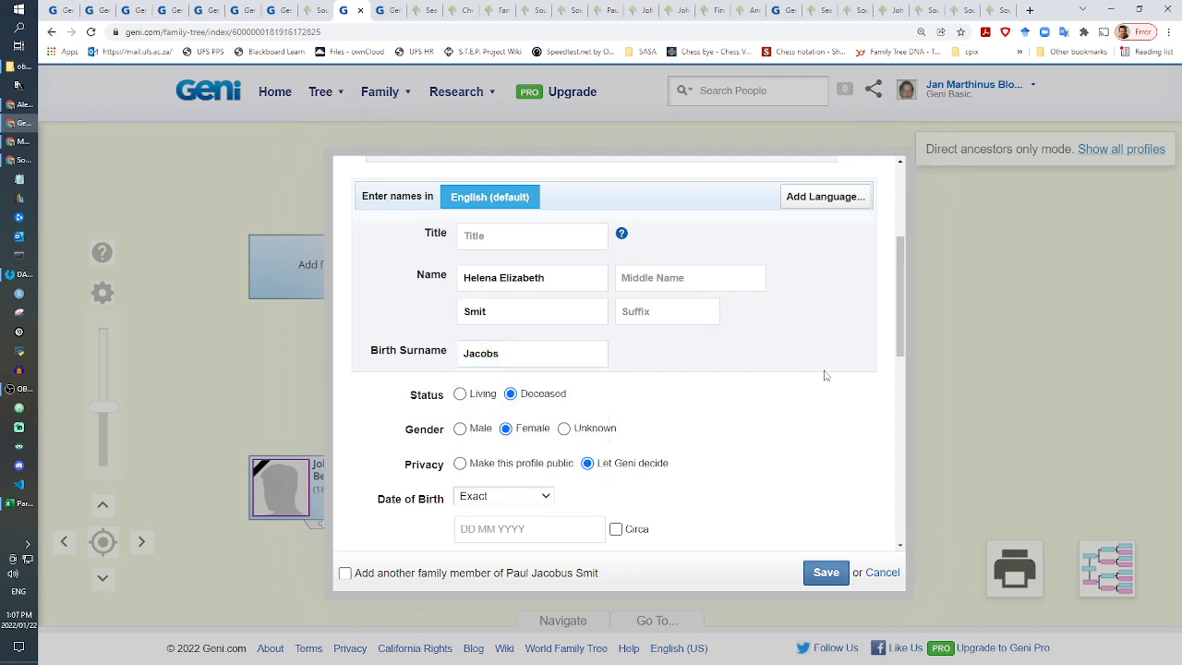
{"action": "left_click", "coordinate": [825, 573]}
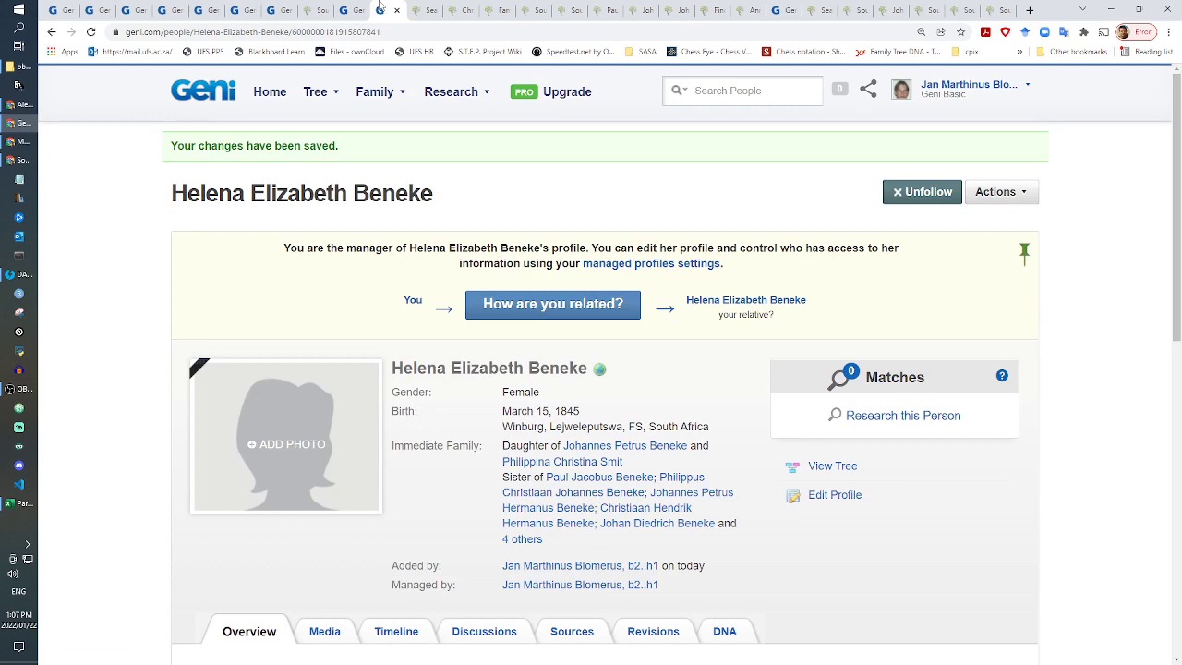
Step: Close the finished sister's FamilySearch record, highlight the birth date in the brother's entry 1532 record and return to the family tree
{"action": "left_click", "coordinate": [425, 9]}
{"action": "left_click", "coordinate": [453, 9]}
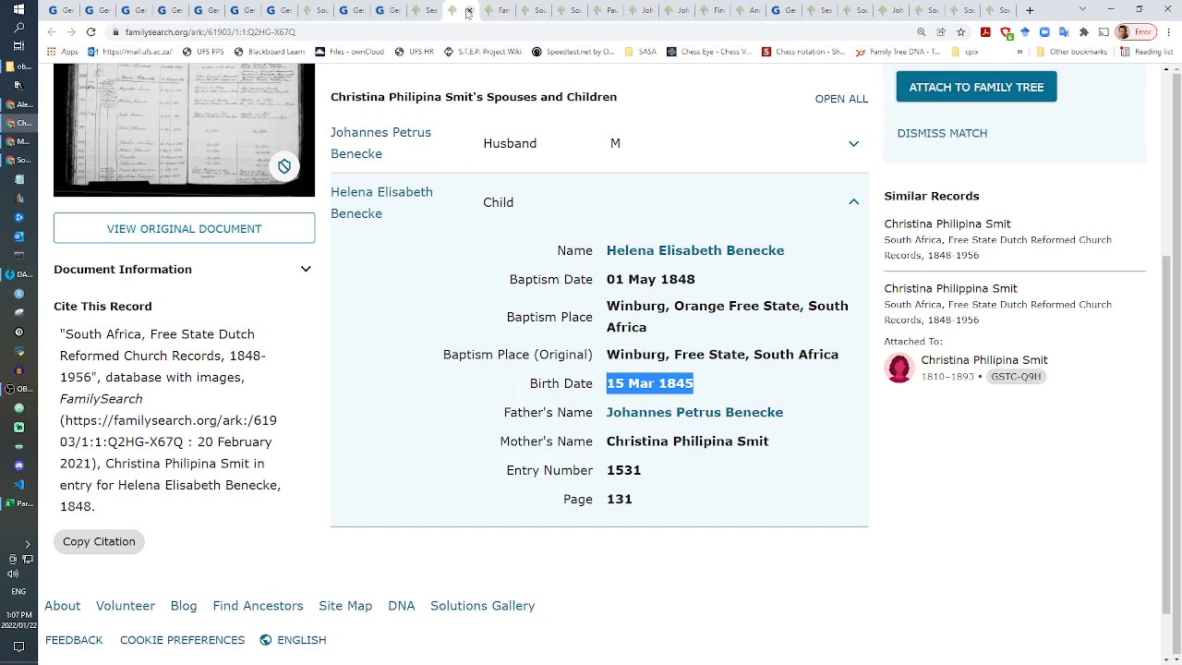
{"action": "left_click", "coordinate": [468, 11]}
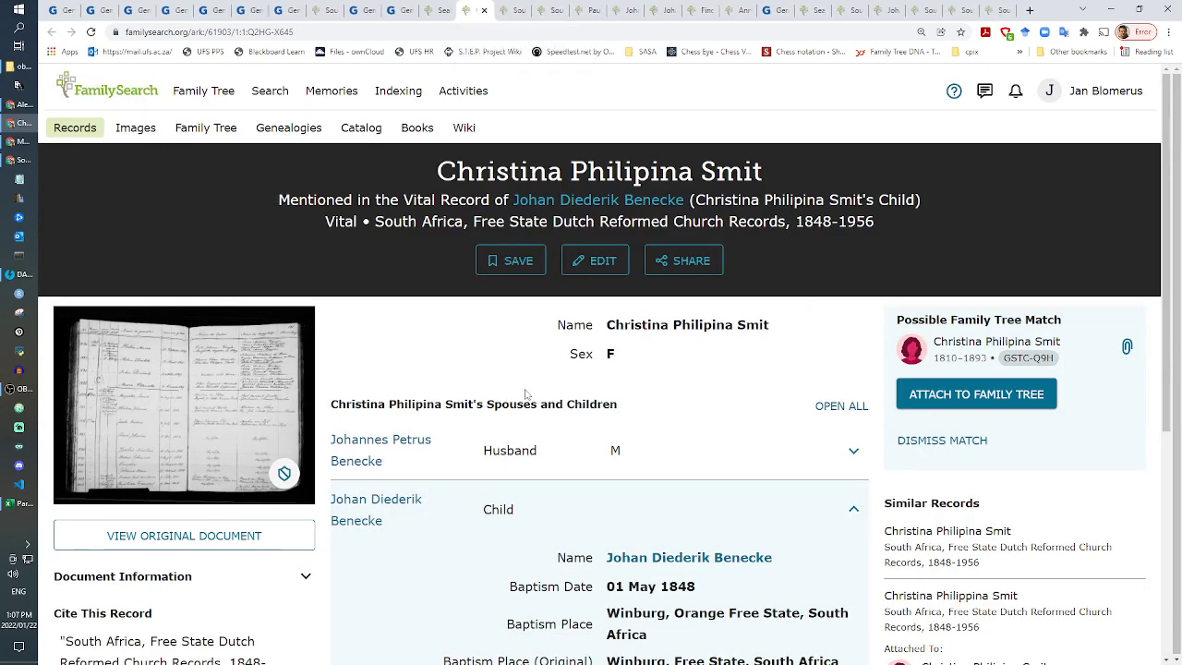
{"action": "scroll", "coordinate": [524, 395], "scroll_direction": "down", "scroll_amount": 3}
{"action": "left_click_drag", "start_coordinate": [698, 384], "coordinate": [597, 379]}
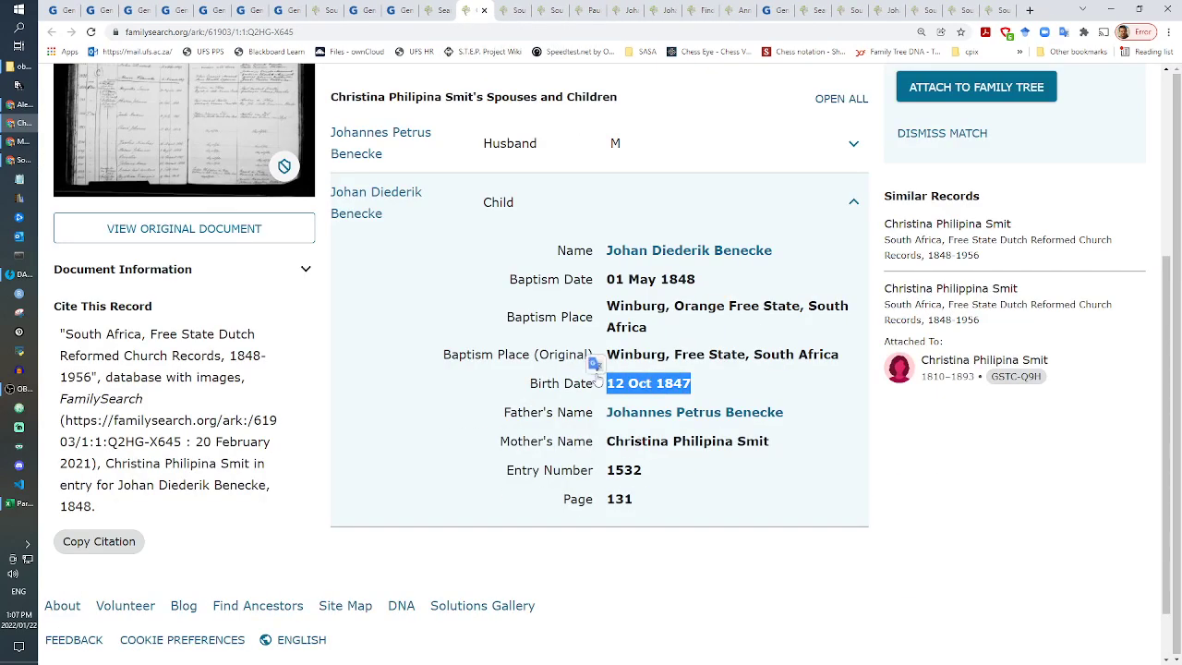
{"action": "left_click", "coordinate": [390, 9]}
{"action": "left_click", "coordinate": [362, 10]}
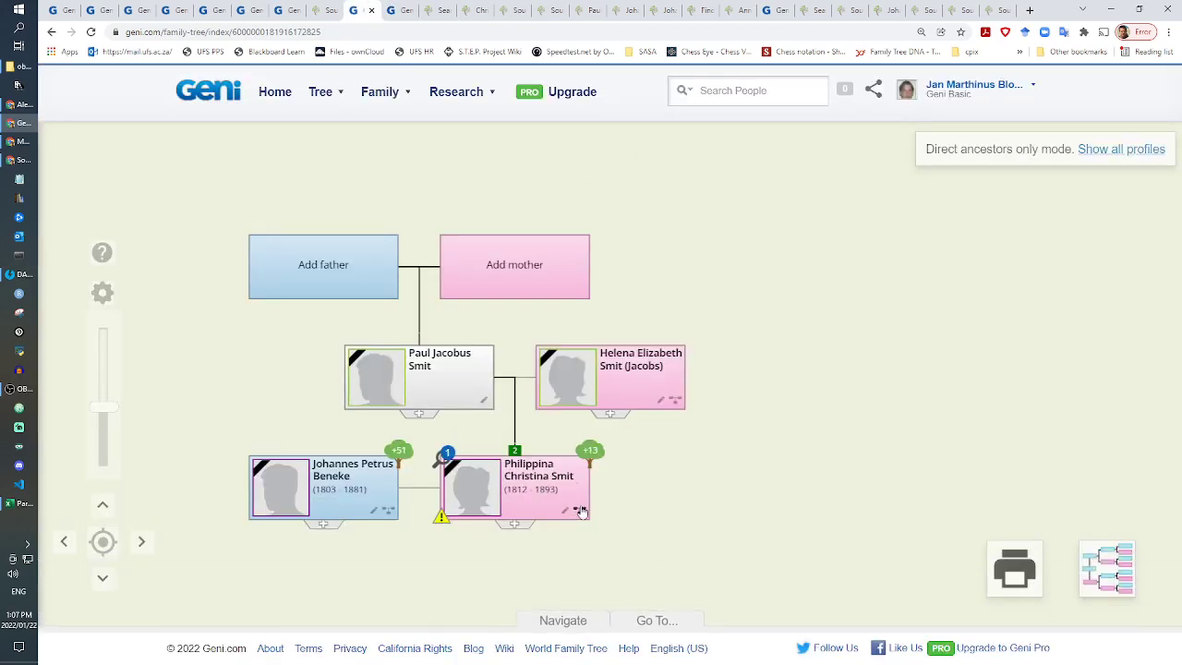
Step: Try to remove the original parent couple from the mother's relationships
{"action": "left_click", "coordinate": [568, 514]}
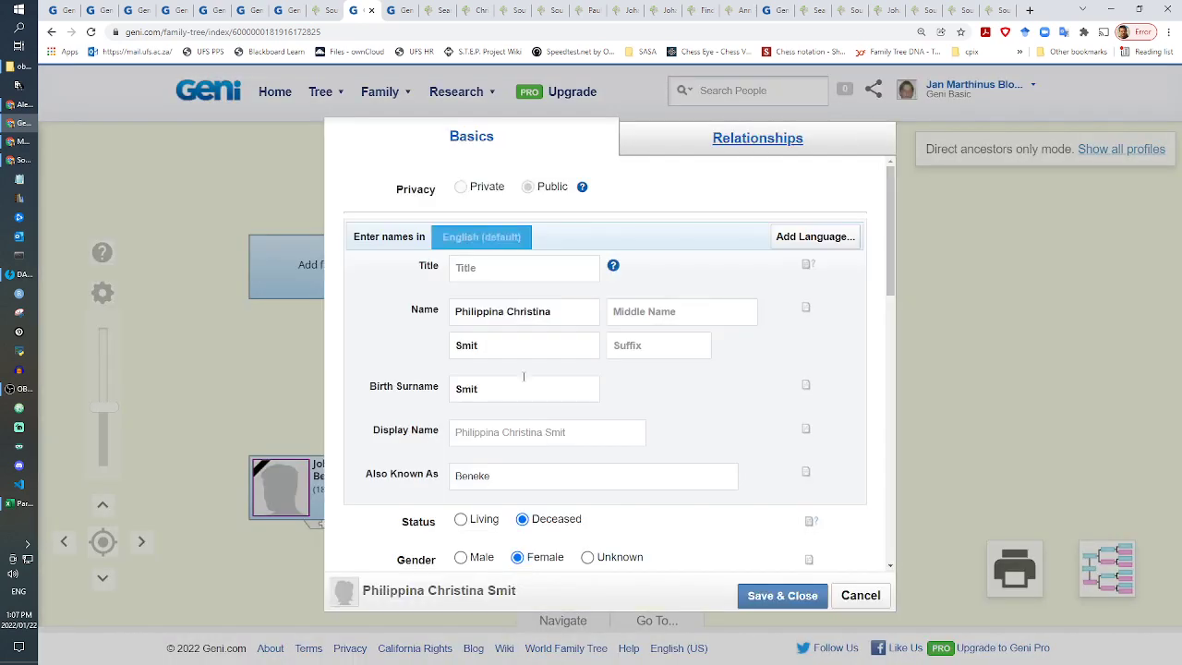
{"action": "left_click", "coordinate": [720, 153]}
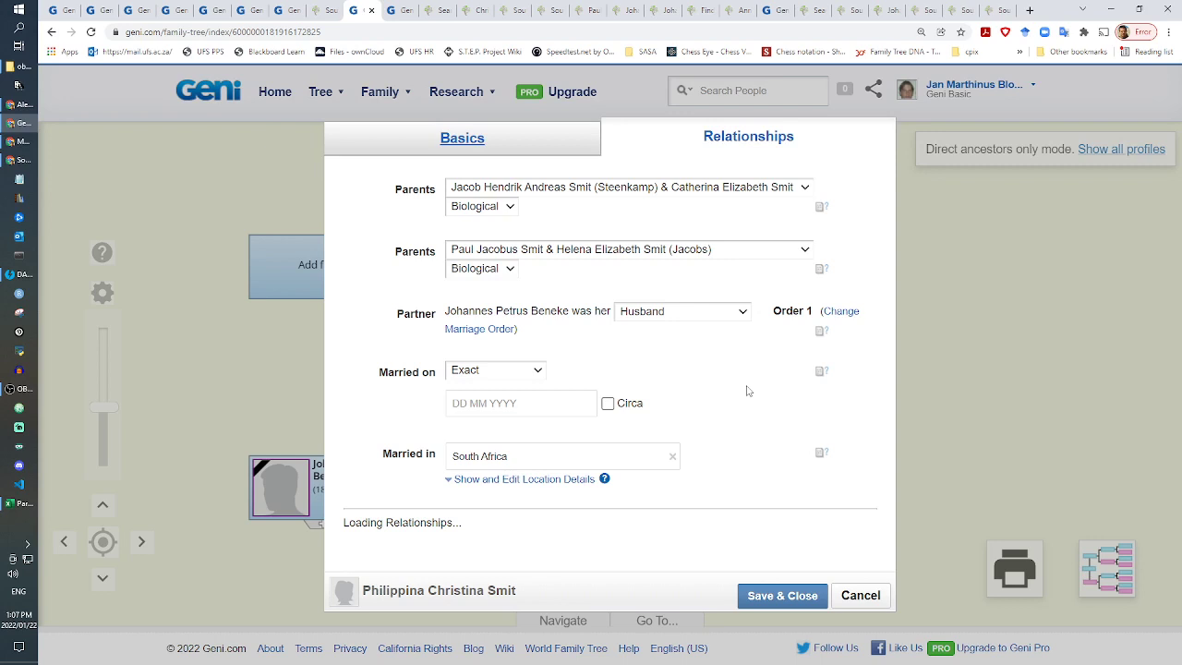
{"action": "scroll", "coordinate": [748, 391], "scroll_direction": "down", "scroll_amount": 2}
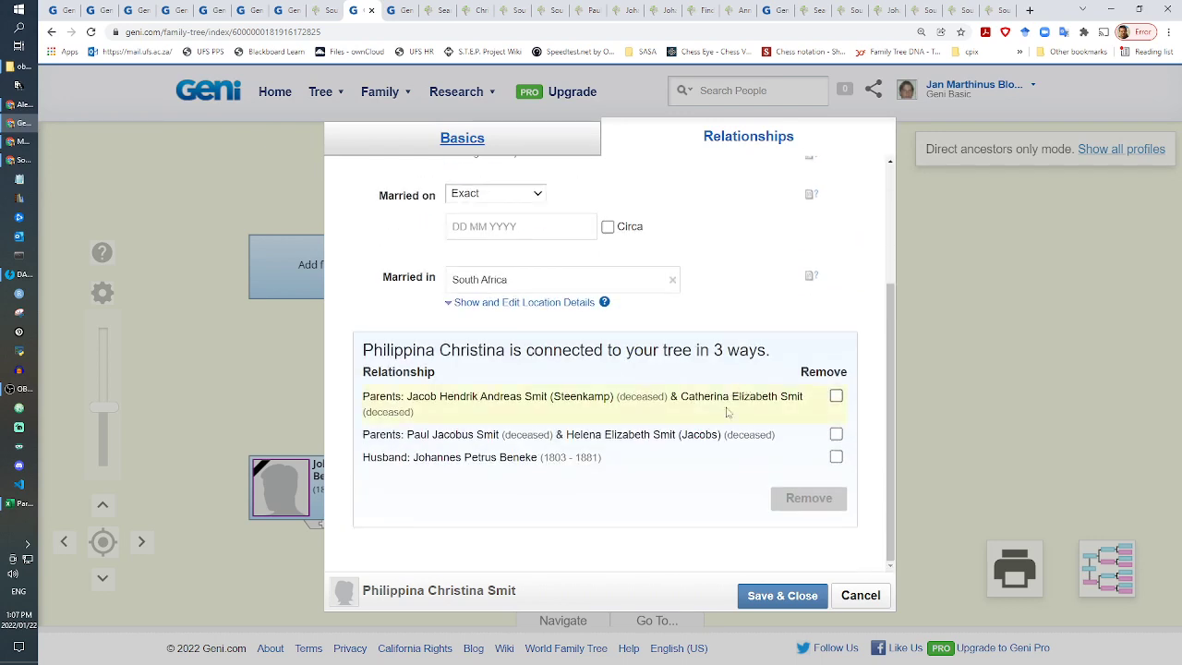
{"action": "left_click", "coordinate": [835, 396]}
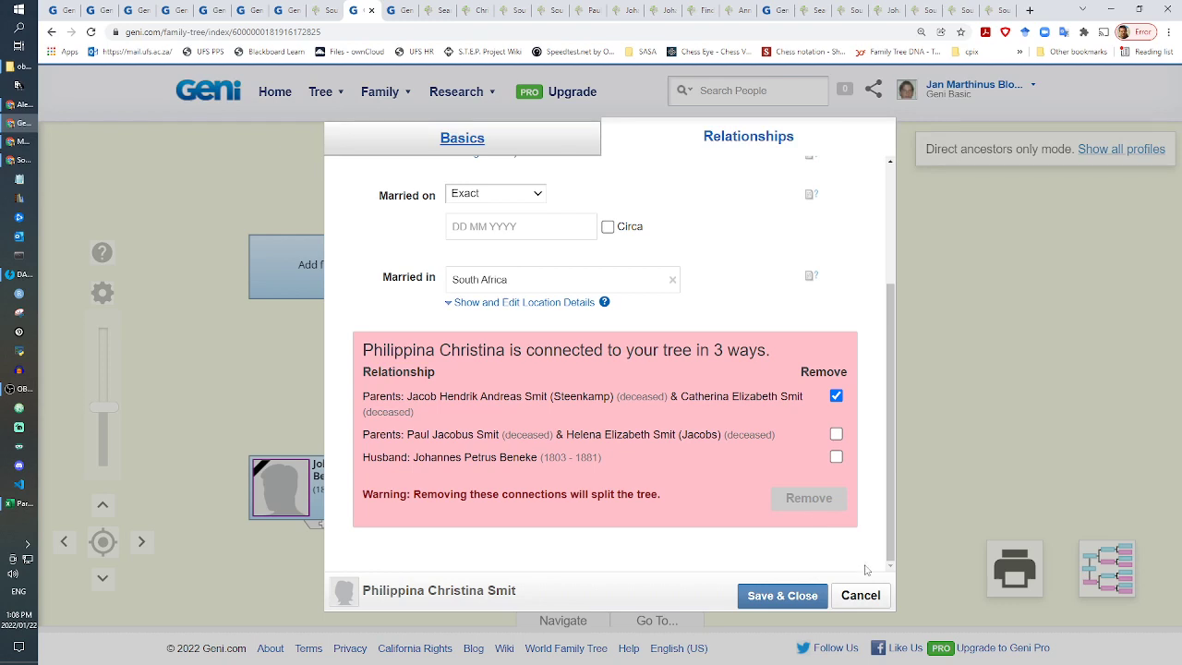
{"action": "left_click", "coordinate": [875, 596]}
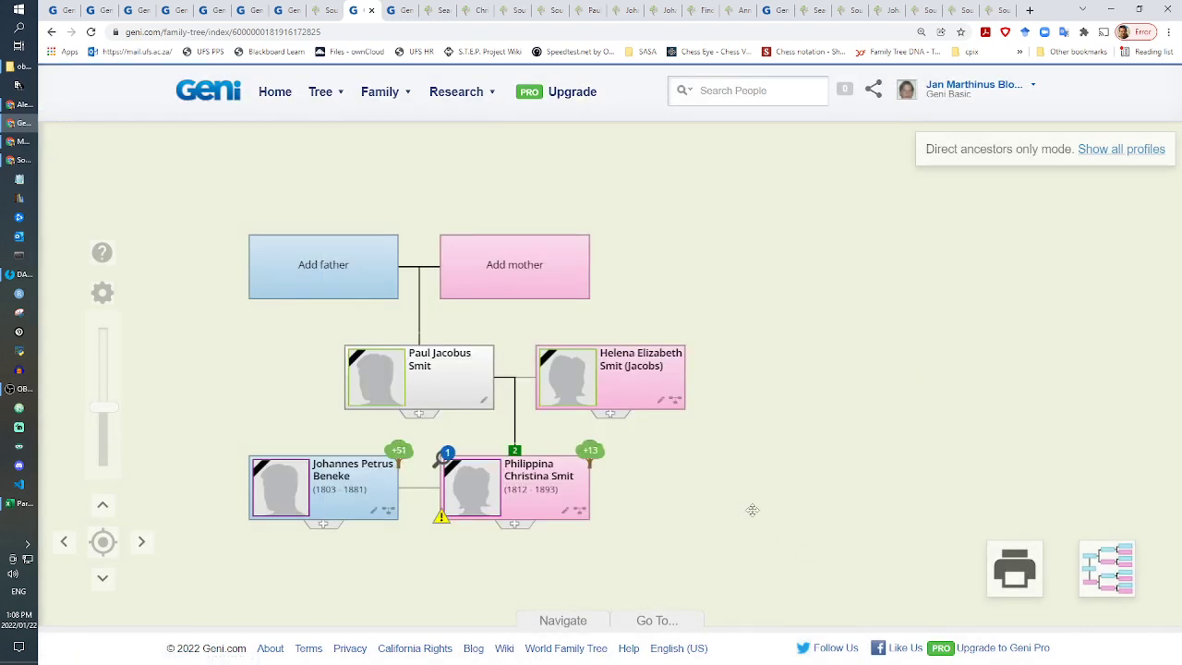
Step: Show the mother's own family branch in the tree and open the son baptised under entry 1532 for editing
{"action": "left_click_drag", "start_coordinate": [724, 508], "coordinate": [806, 437]}
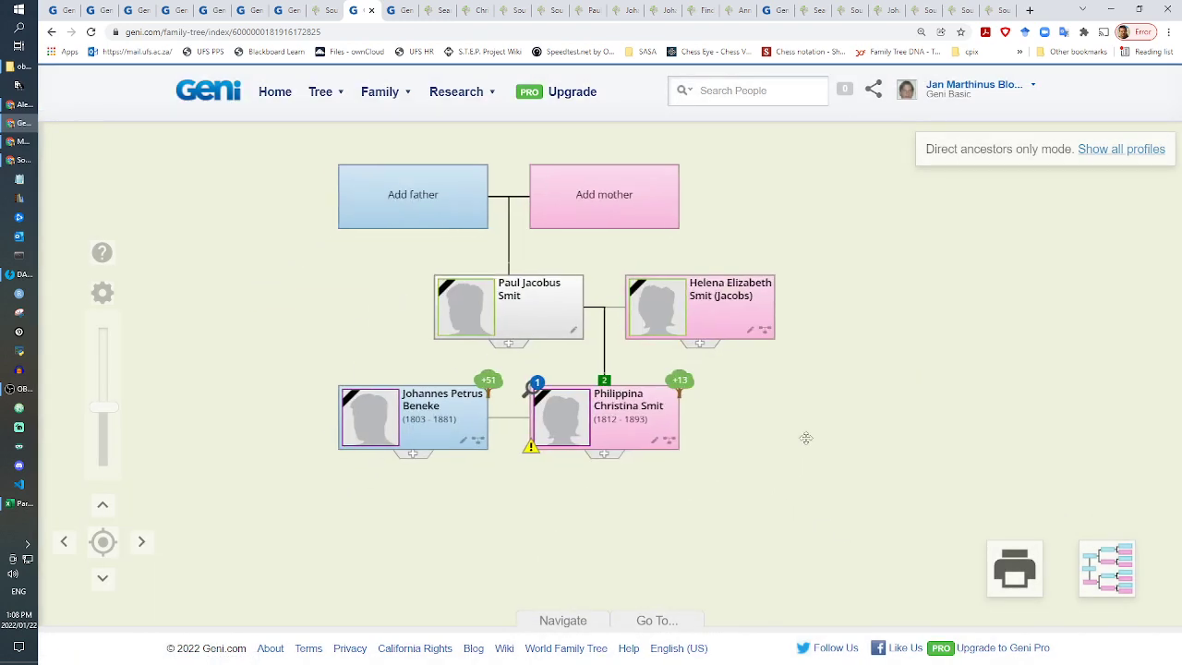
{"action": "left_click", "coordinate": [675, 447]}
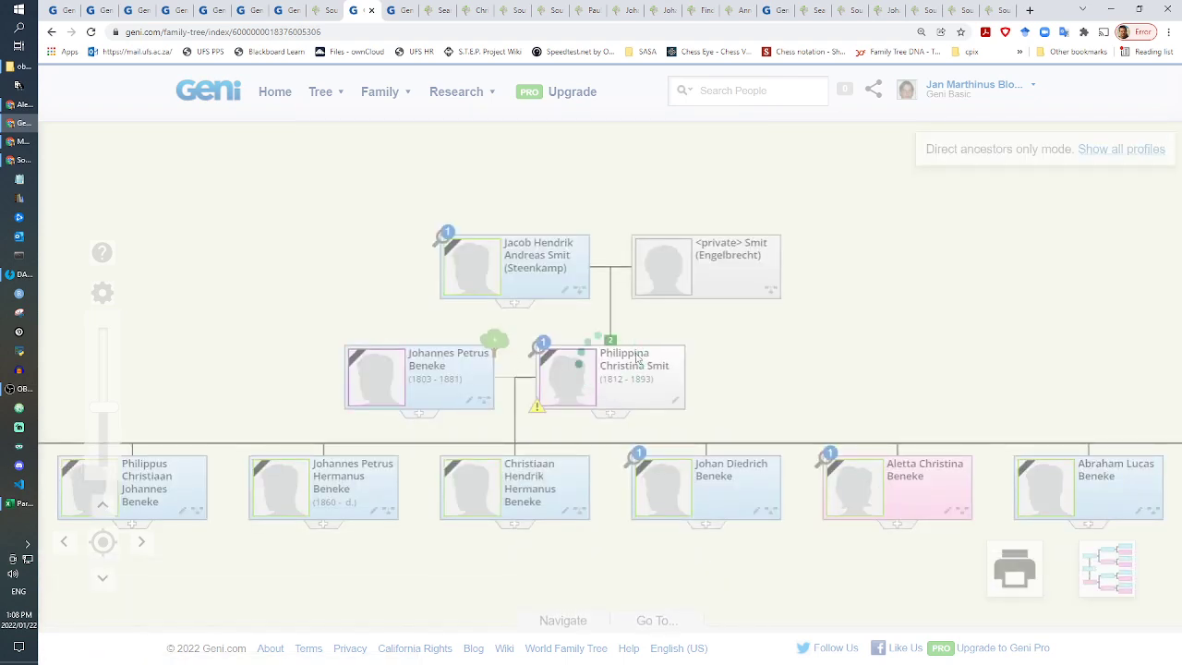
{"action": "left_click_drag", "start_coordinate": [273, 616], "coordinate": [639, 502]}
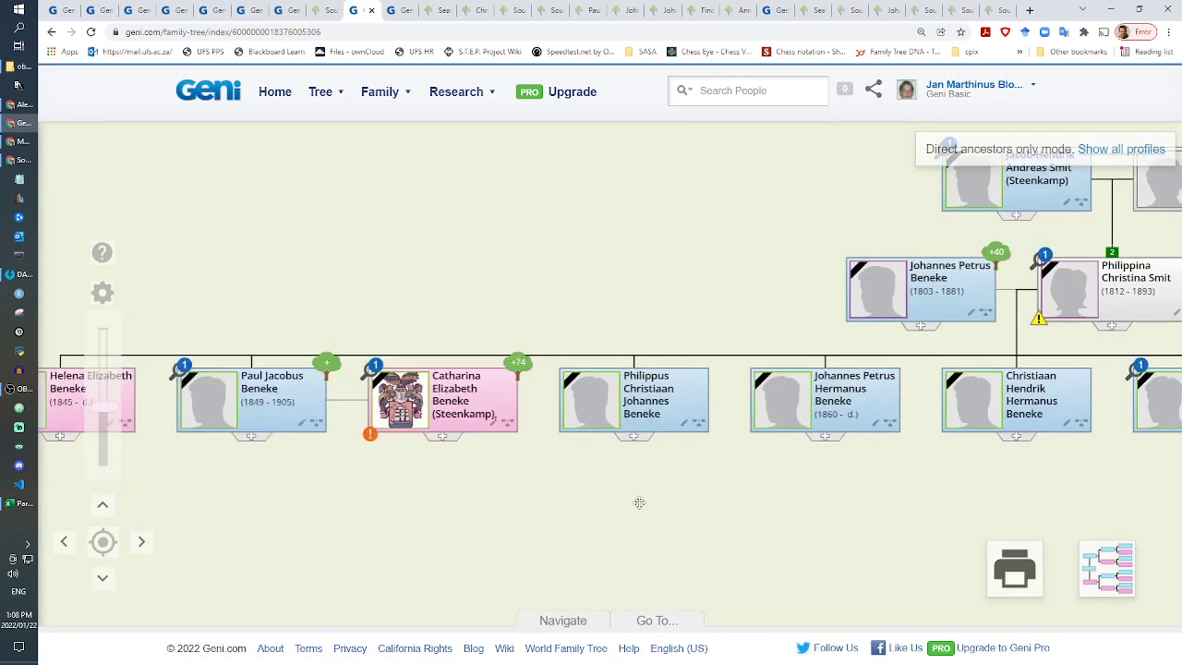
{"action": "left_click_drag", "start_coordinate": [782, 513], "coordinate": [451, 544]}
{"action": "left_click_drag", "start_coordinate": [735, 523], "coordinate": [469, 526]}
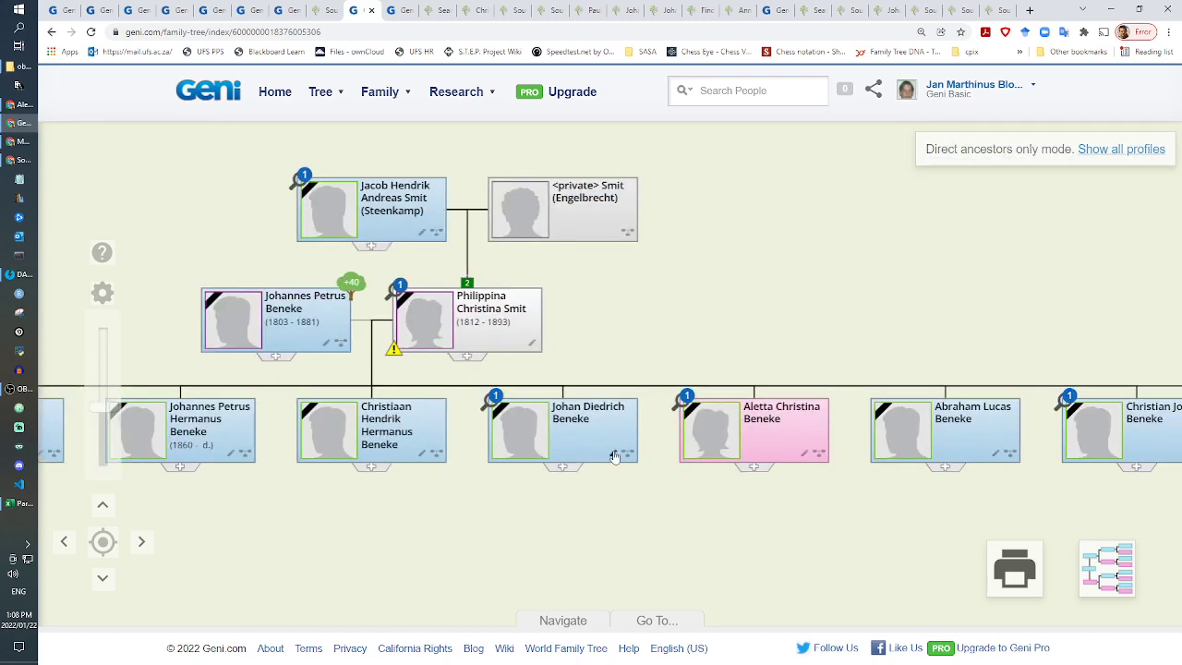
{"action": "left_click", "coordinate": [555, 471]}
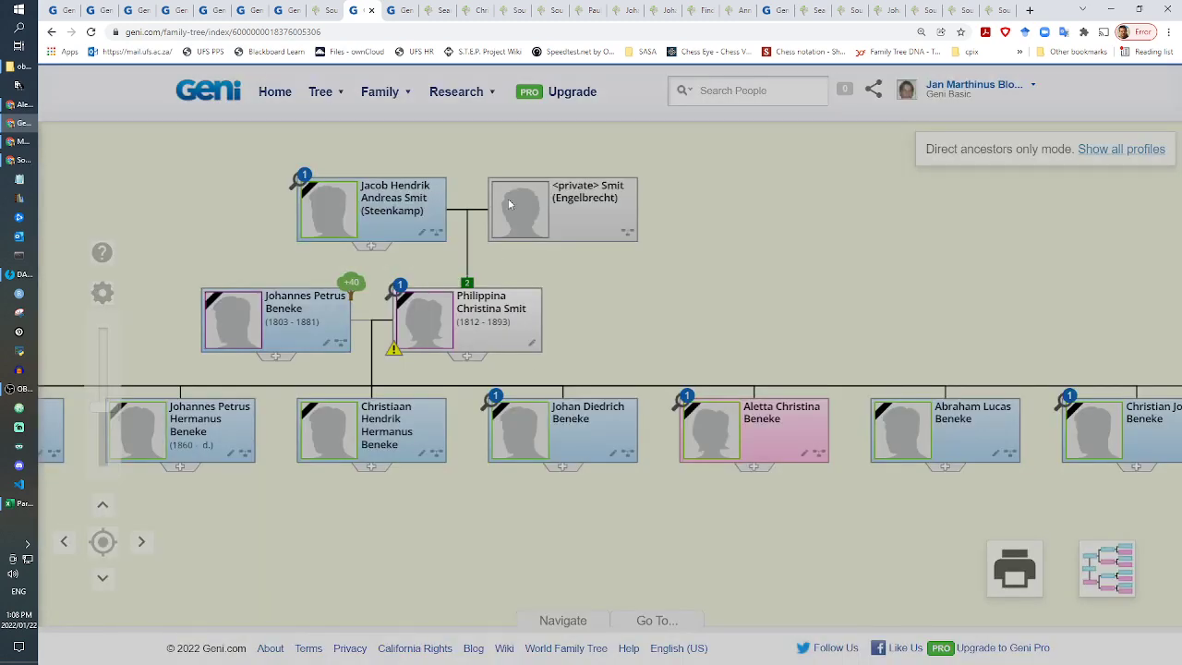
Step: Set the brother's date of birth from the entry 1532 record and his birthplace to Winburg, Lejweleputswa, FS, South Africa, and save
{"action": "left_click", "coordinate": [483, 8]}
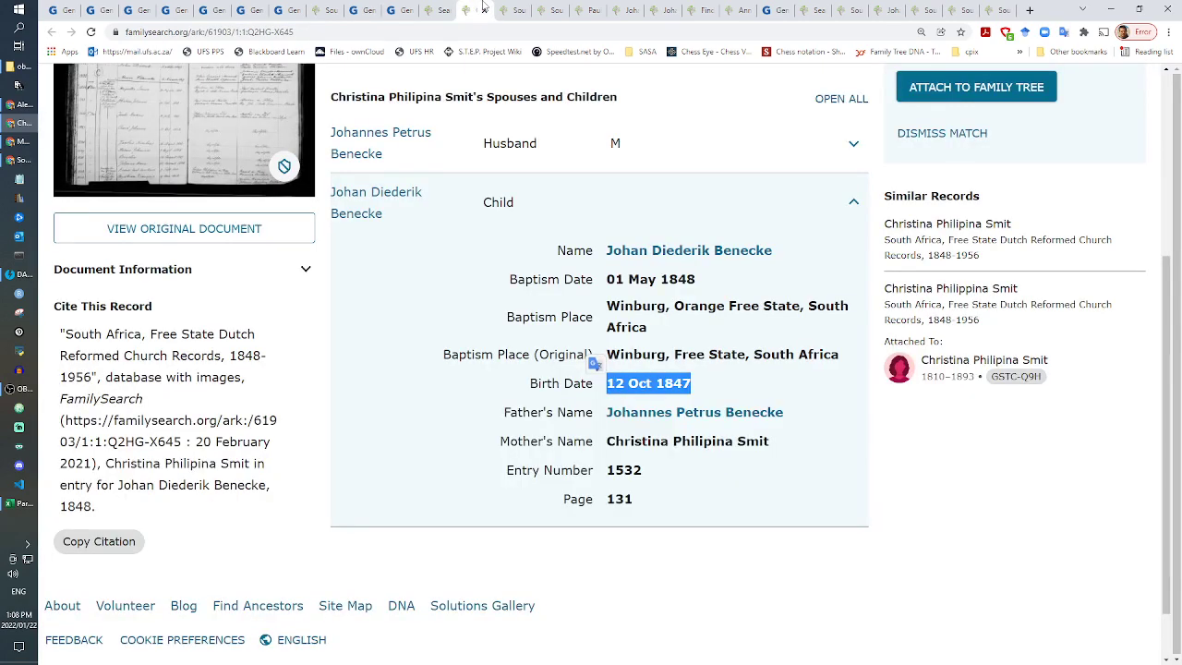
{"action": "left_click", "coordinate": [392, 8]}
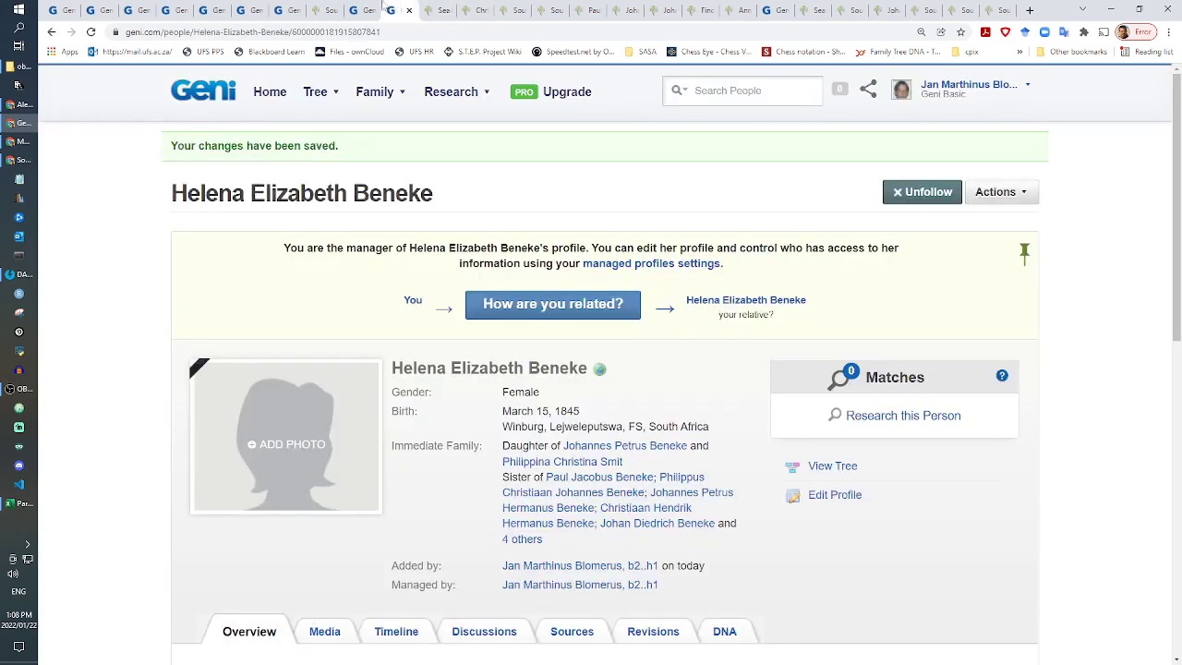
{"action": "left_click", "coordinate": [376, 8]}
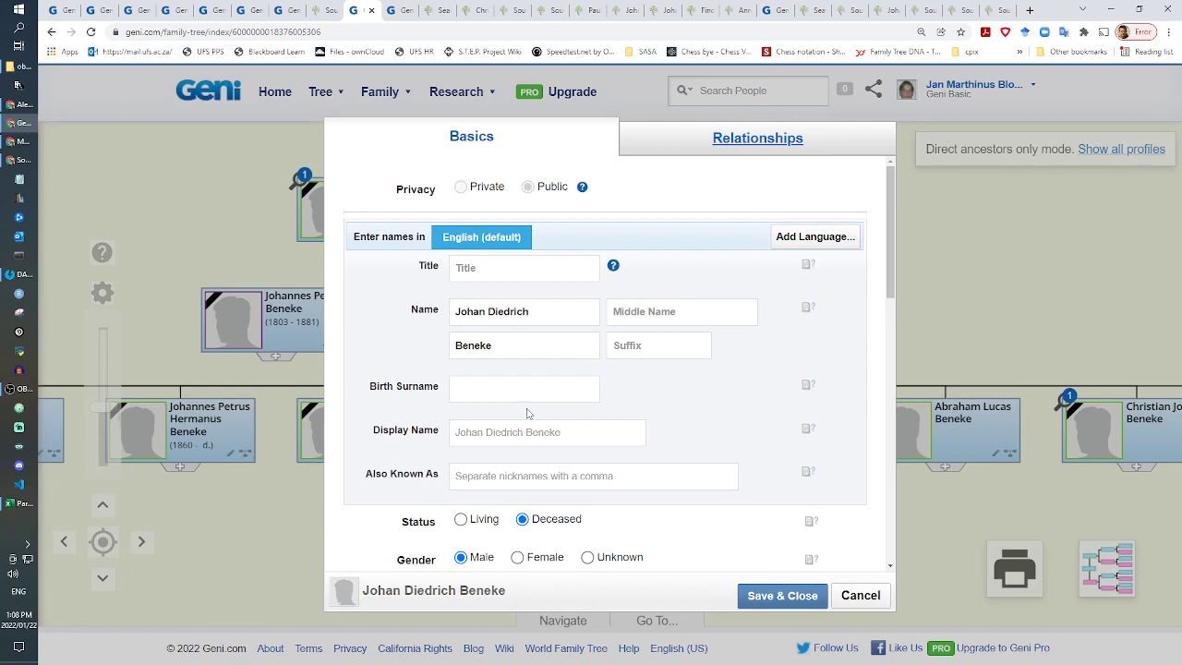
{"action": "scroll", "coordinate": [527, 413], "scroll_direction": "down", "scroll_amount": 6}
{"action": "scroll", "coordinate": [522, 307], "scroll_direction": "up", "scroll_amount": 3}
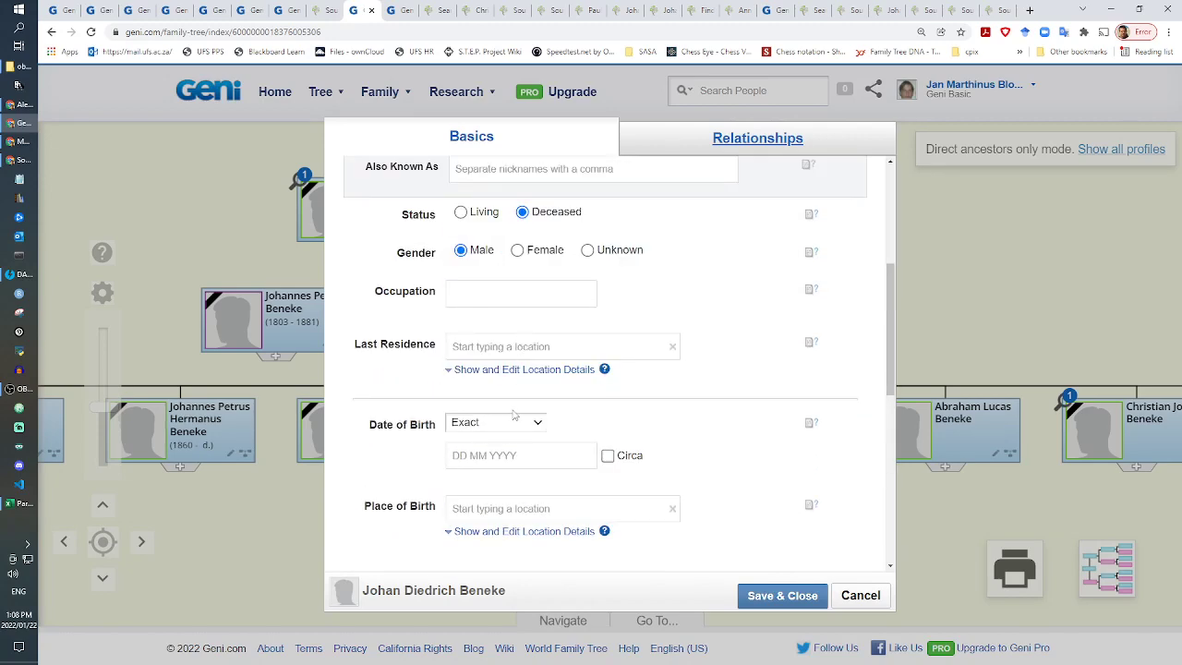
{"action": "scroll", "coordinate": [514, 414], "scroll_direction": "up", "scroll_amount": 3}
{"action": "scroll", "coordinate": [522, 444], "scroll_direction": "down", "scroll_amount": 3}
{"action": "left_click", "coordinate": [500, 457]}
{"action": "type", "text": "12 Oct 1847"}
{"action": "left_click", "coordinate": [509, 500]}
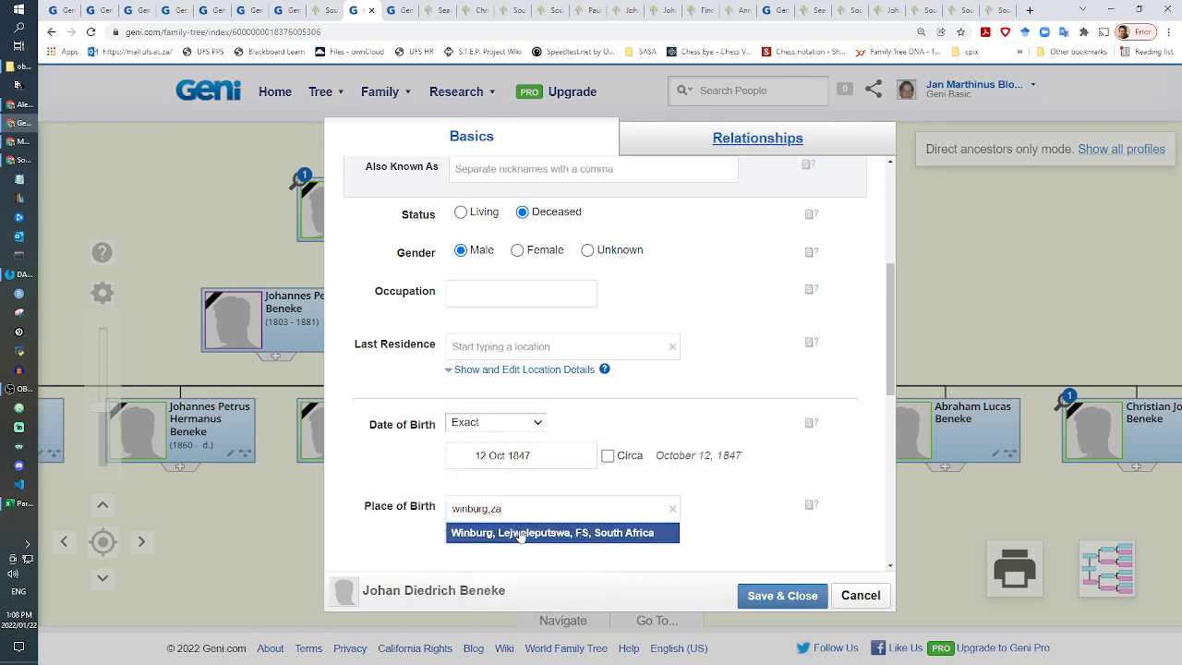
{"action": "left_click", "coordinate": [545, 534]}
{"action": "scroll", "coordinate": [744, 535], "scroll_direction": "down", "scroll_amount": 3}
{"action": "left_click", "coordinate": [782, 595]}
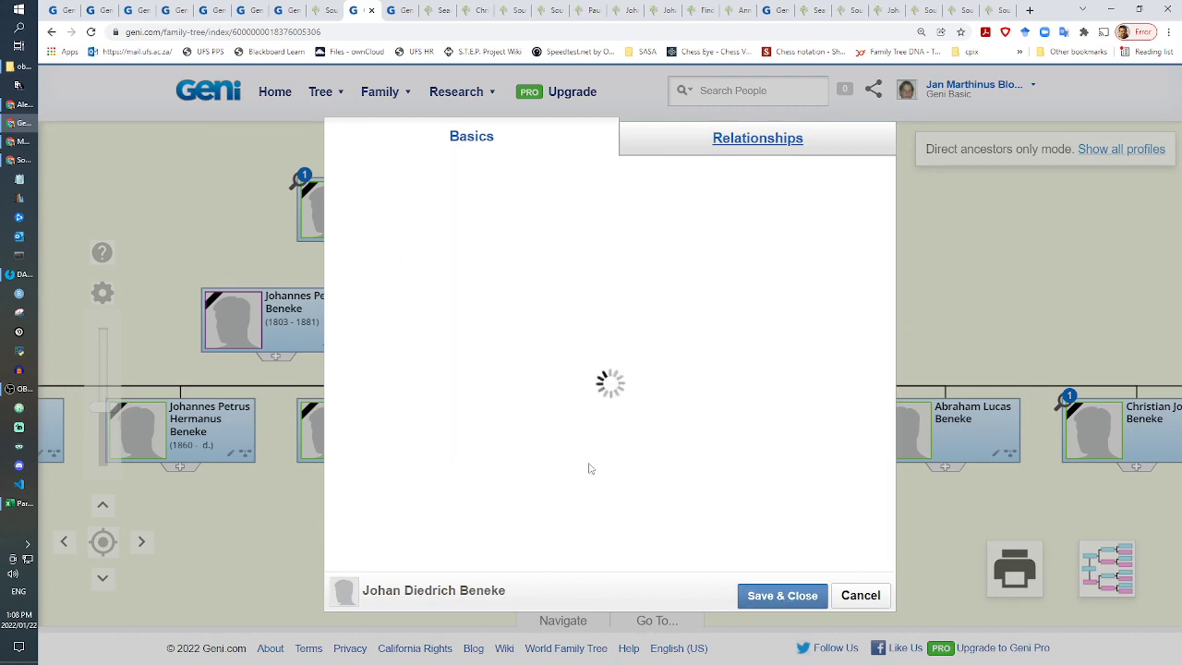
Step: Open the original baptism register image from the brother's FamilySearch record and examine entry 1532, including its birth date, parents and witnesses
{"action": "left_click", "coordinate": [478, 10]}
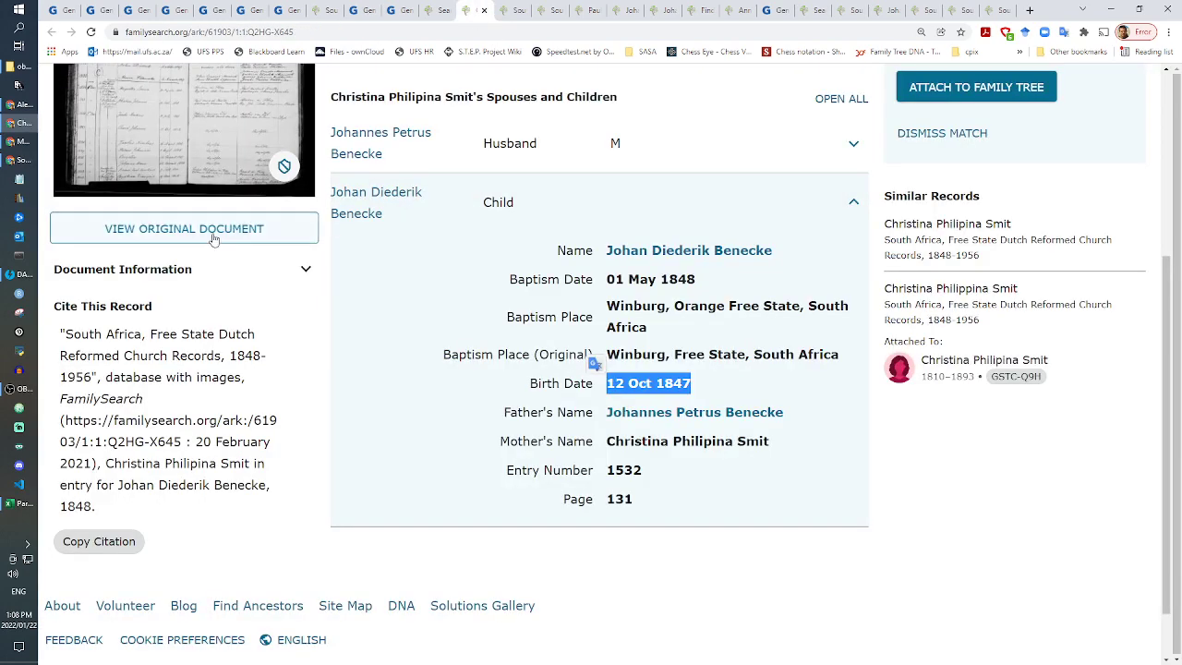
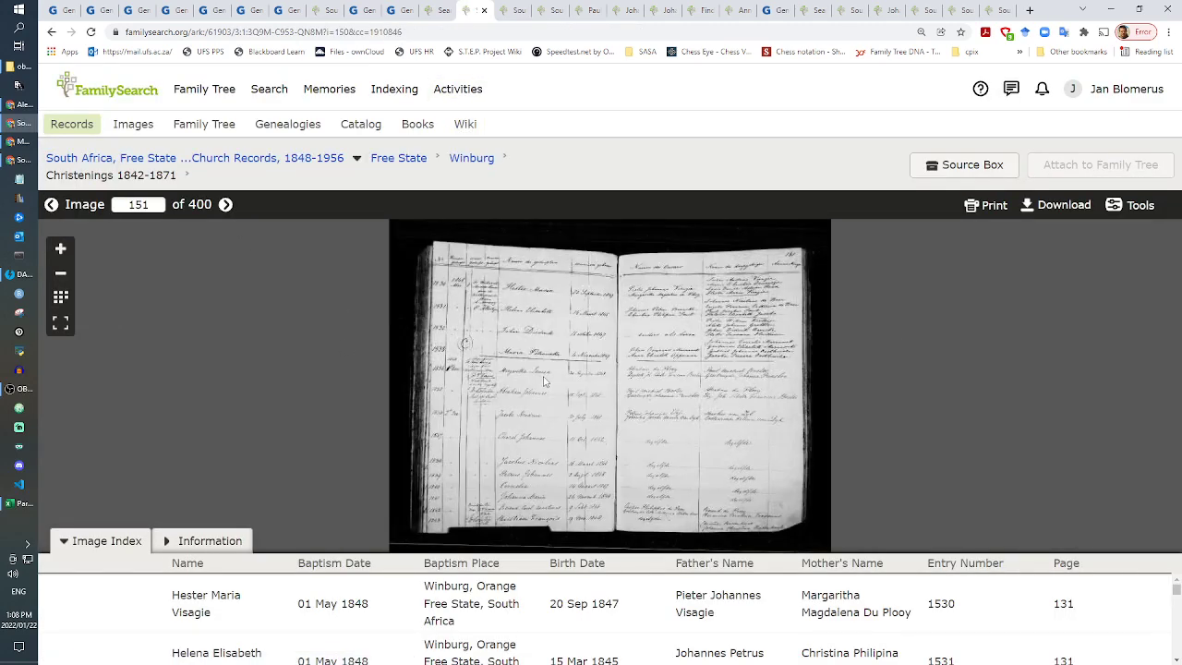
{"action": "scroll", "coordinate": [544, 382], "scroll_direction": "up", "scroll_amount": 1}
{"action": "scroll", "coordinate": [544, 381], "scroll_direction": "up", "scroll_amount": 2}
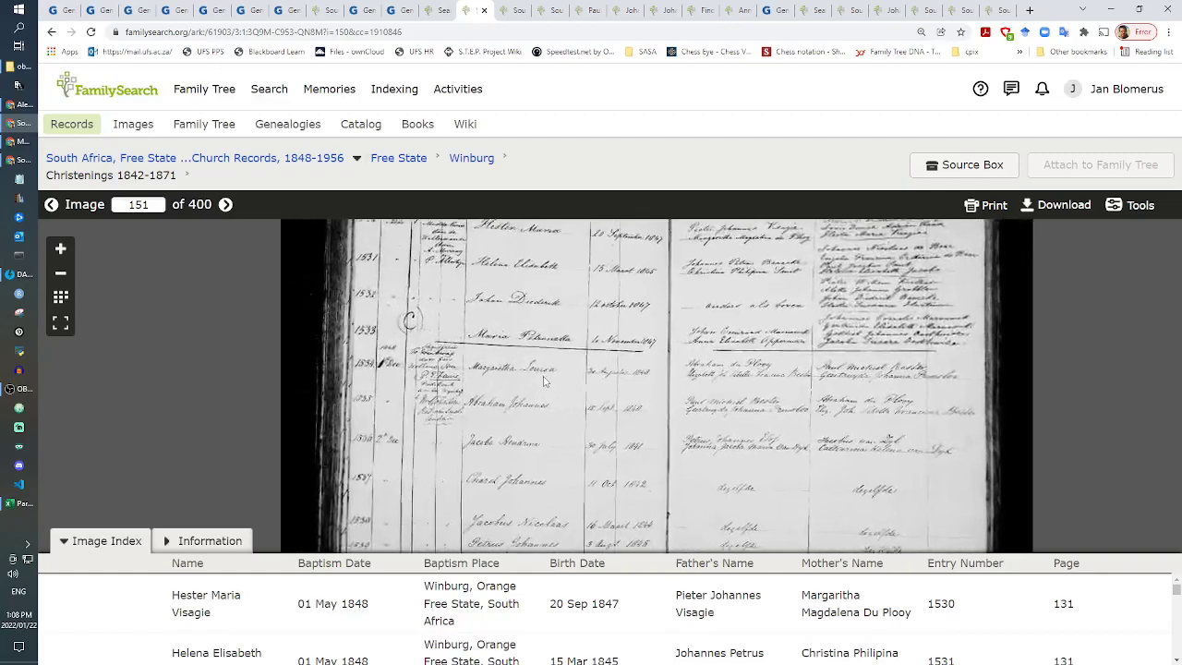
{"action": "scroll", "coordinate": [465, 372], "scroll_direction": "up", "scroll_amount": 2}
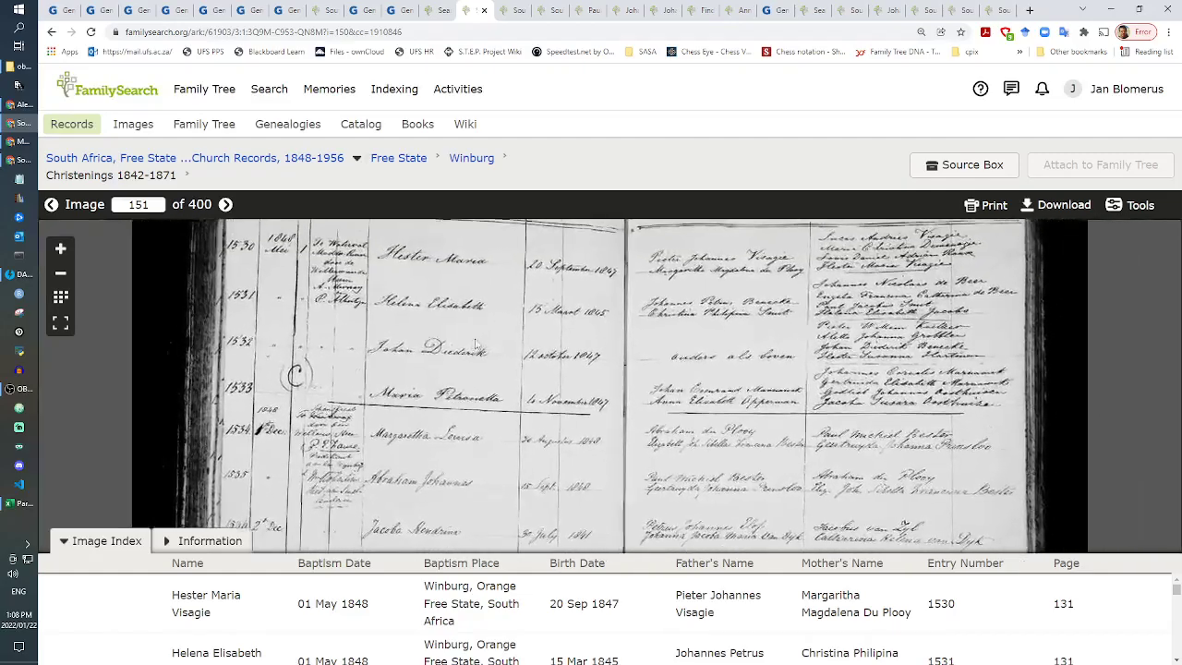
{"action": "scroll", "coordinate": [726, 369], "scroll_direction": "up", "scroll_amount": 3}
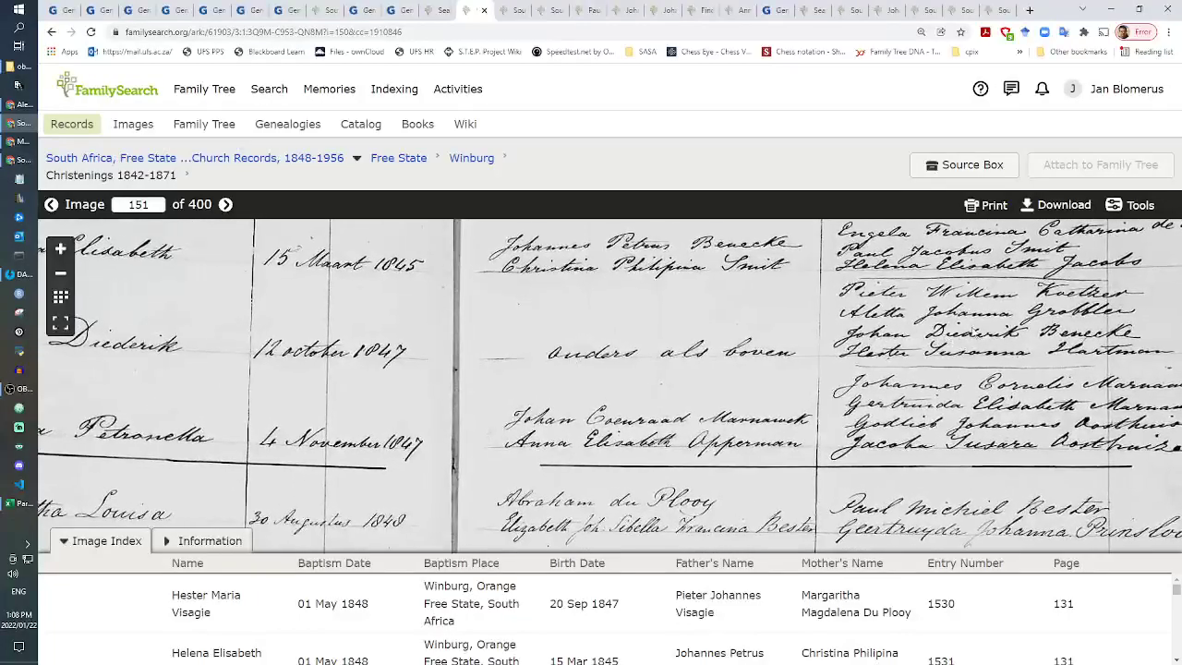
{"action": "scroll", "coordinate": [937, 378], "scroll_direction": "up", "scroll_amount": 2}
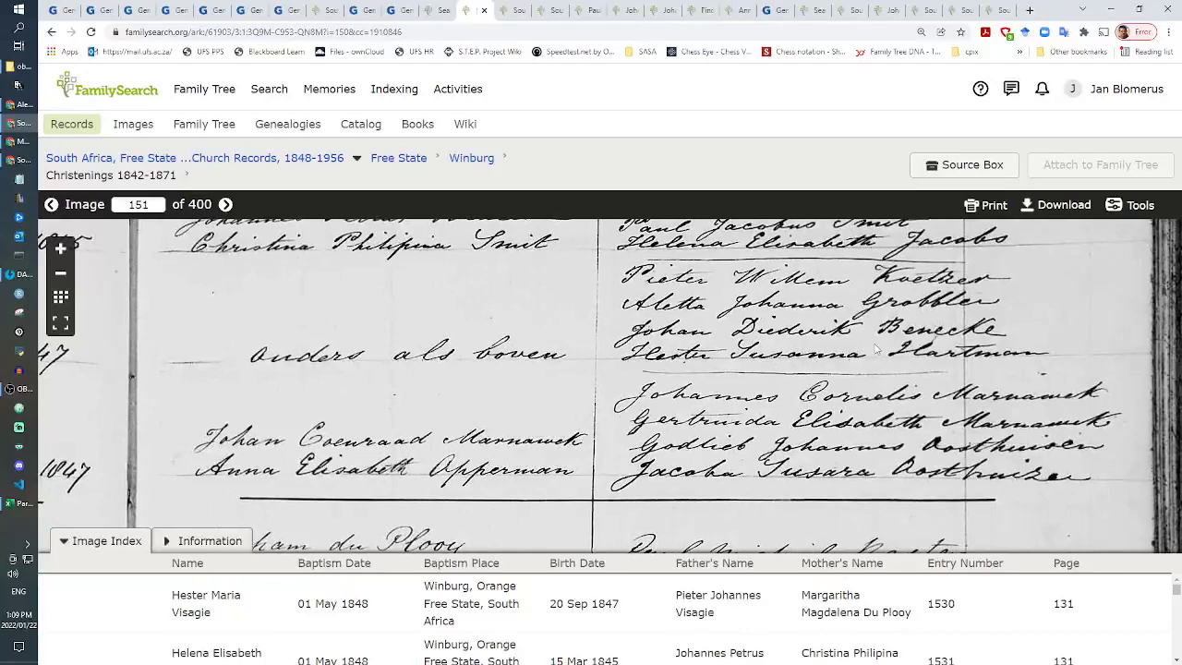
{"action": "key", "text": "Left"}
{"action": "key", "text": "Left"}
{"action": "key", "text": "Left"}
{"action": "key", "text": "Left"}
{"action": "key", "text": "Left"}
{"action": "key", "text": "Left"}
{"action": "key", "text": "Left"}
{"action": "key", "text": "Left"}
{"action": "key", "text": "Left"}
{"action": "key", "text": "Left"}
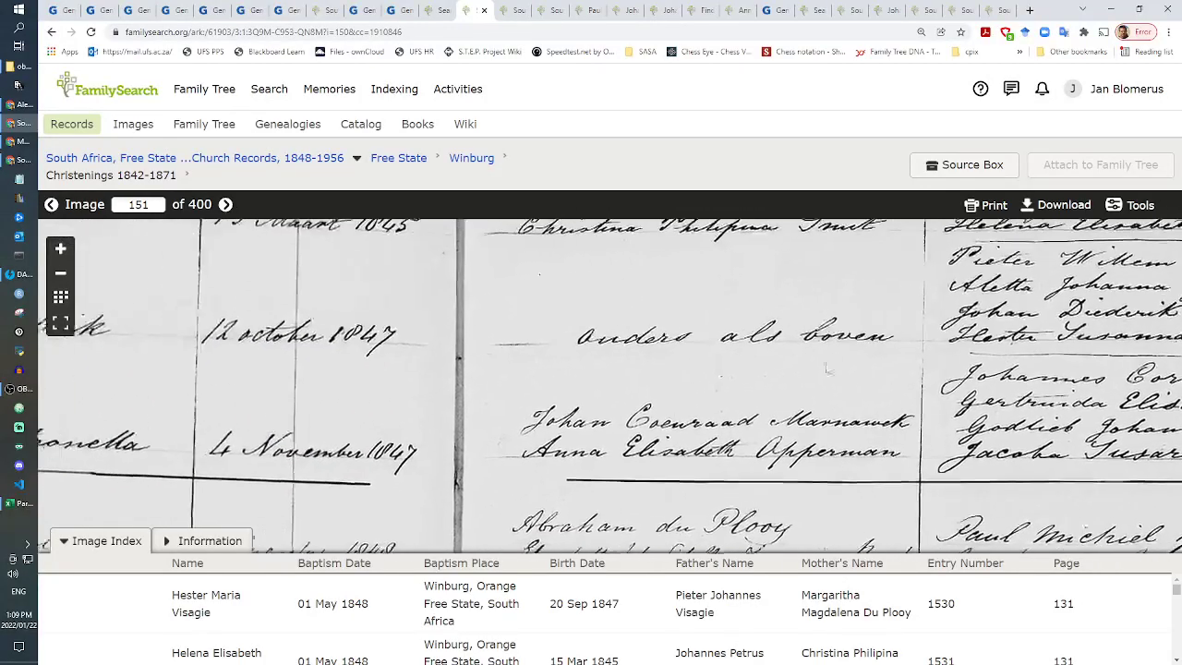
{"action": "key", "text": "Left"}
{"action": "key", "text": "Left"}
{"action": "key", "text": "Left"}
{"action": "key", "text": "Left"}
{"action": "key", "text": "Left"}
{"action": "key", "text": "Left"}
{"action": "key", "text": "Left"}
{"action": "key", "text": "Left"}
{"action": "key", "text": "Left"}
{"action": "key", "text": "Left"}
{"action": "key", "text": "Left"}
{"action": "key", "text": "Left"}
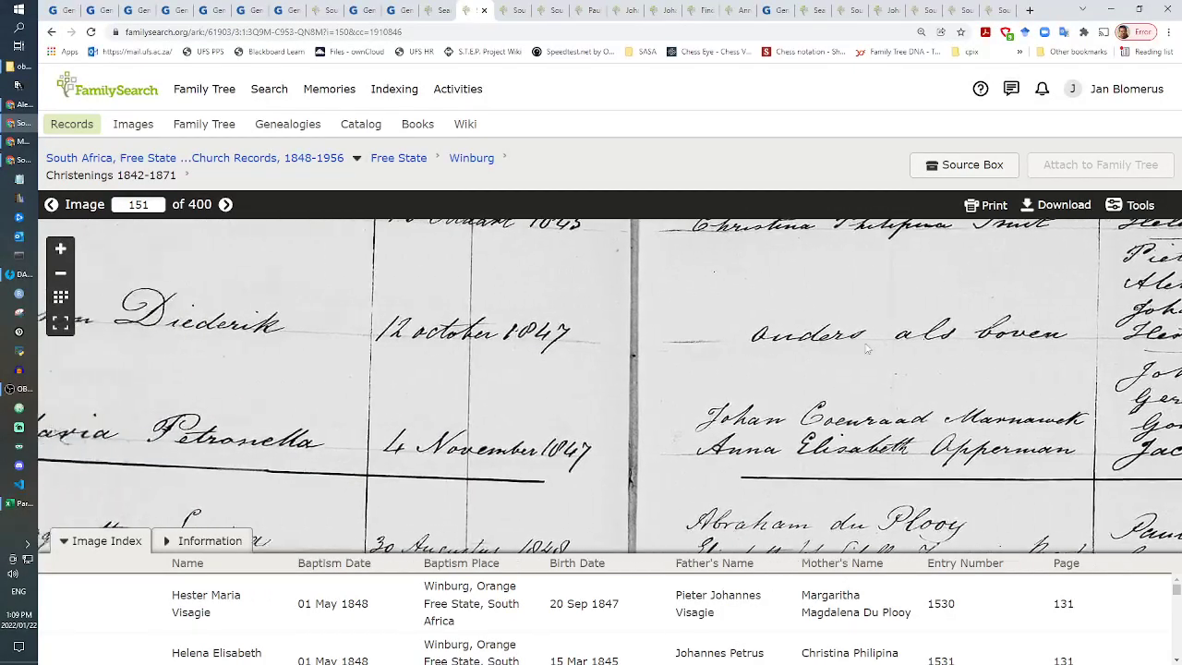
{"action": "key", "text": "Left"}
{"action": "key", "text": "Left"}
{"action": "key", "text": "Left"}
{"action": "key", "text": "Left"}
{"action": "key", "text": "Left"}
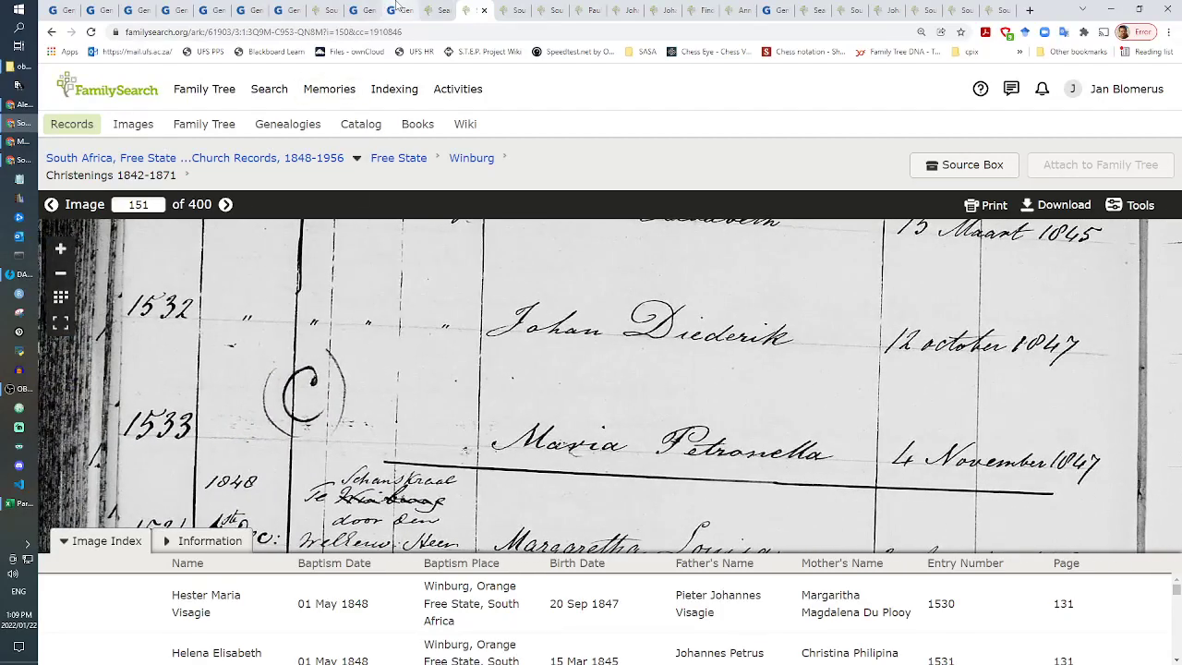
Step: Copy the web address of the register image and open the brother's Geni profile from the family tree
{"action": "right_click", "coordinate": [397, 31]}
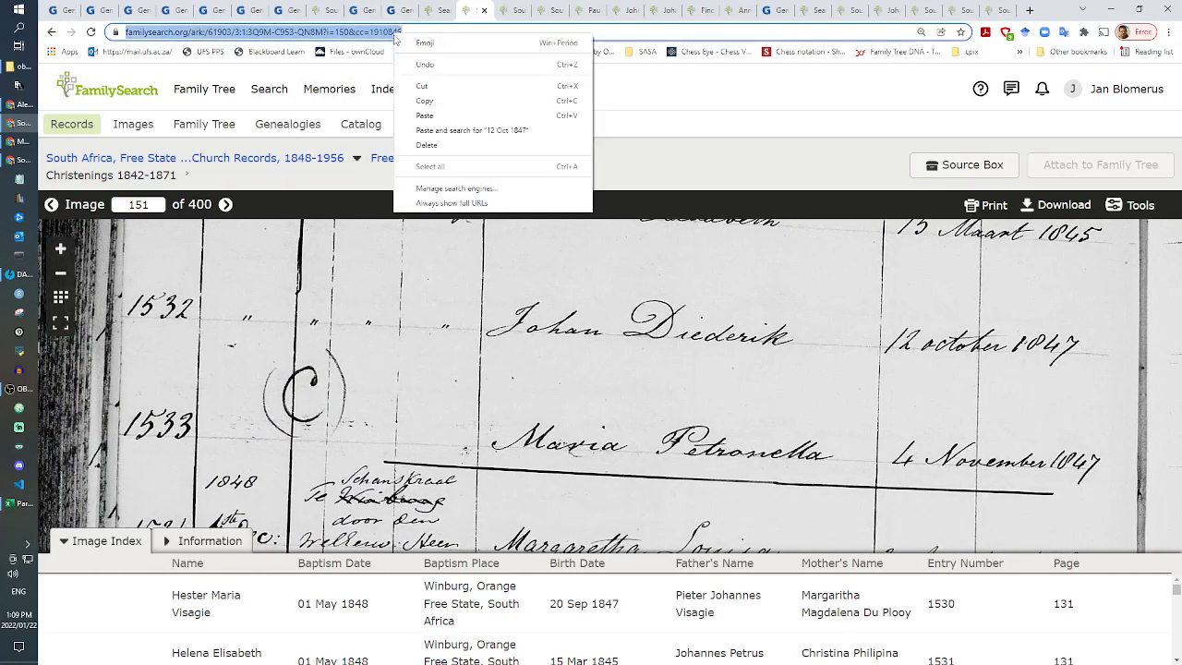
{"action": "left_click", "coordinate": [411, 96]}
{"action": "left_click", "coordinate": [396, 9]}
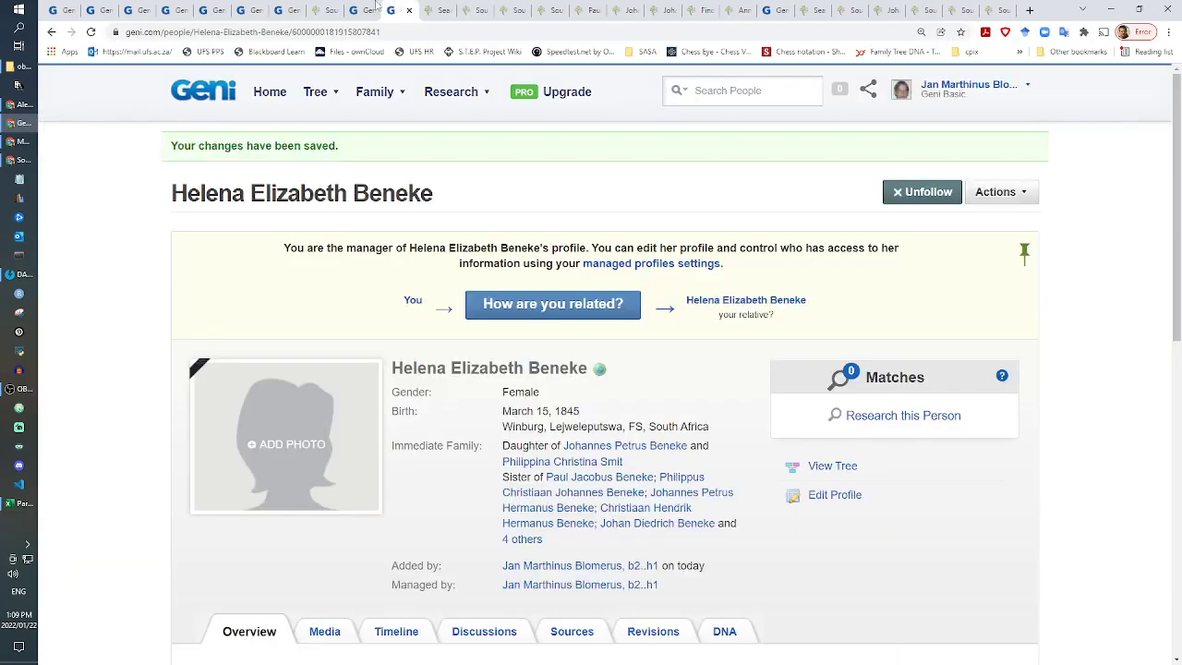
{"action": "left_click", "coordinate": [377, 4]}
{"action": "left_click", "coordinate": [623, 373]}
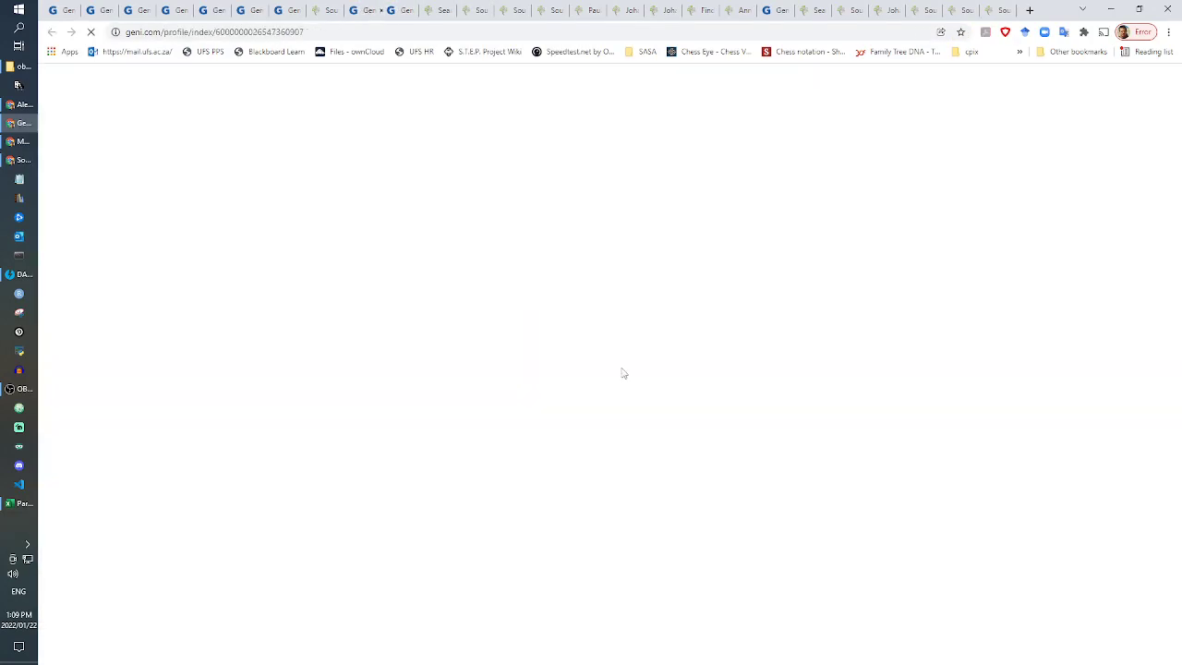
{"action": "left_click", "coordinate": [349, 10]}
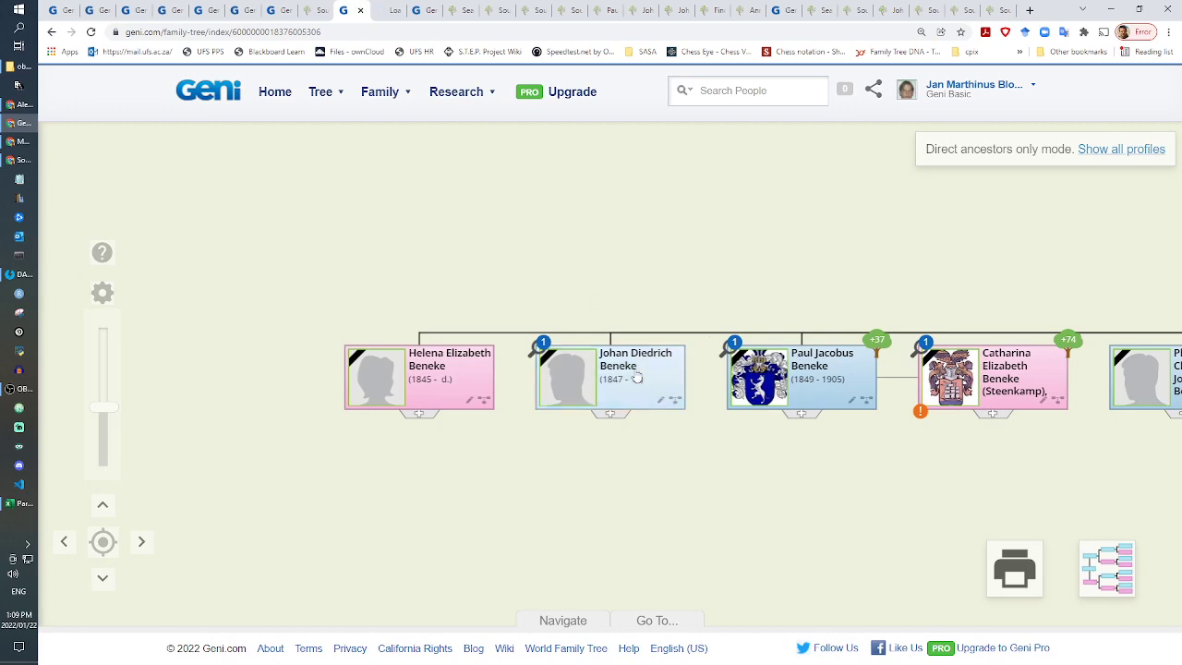
{"action": "left_click", "coordinate": [585, 362]}
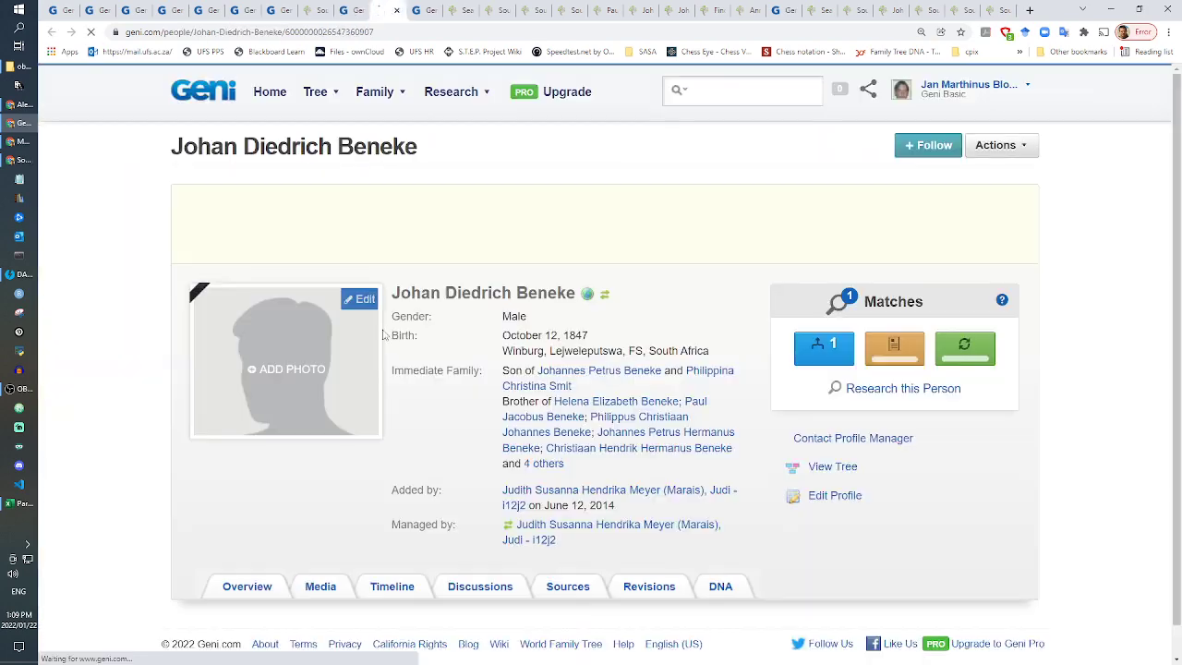
{"action": "scroll", "coordinate": [682, 436], "scroll_direction": "down", "scroll_amount": 3}
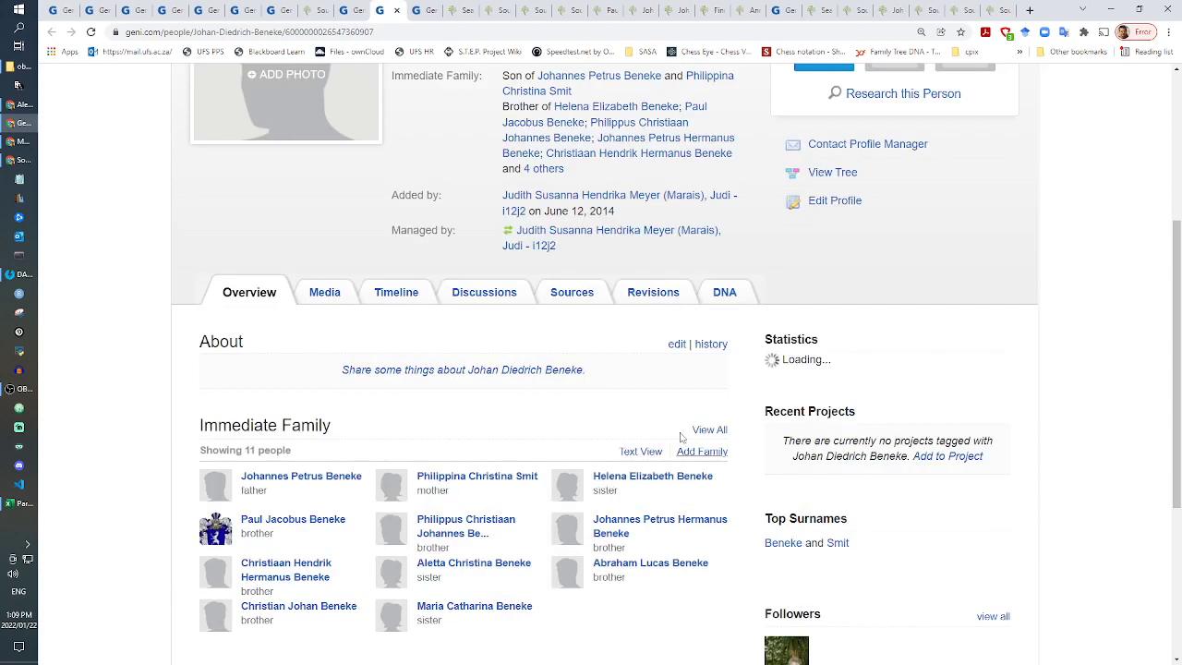
Step: Add the copied FamilySearch image link in square brackets with the label "Doop nr 1532, Winburg 1848" to the brother's About section and save
{"action": "left_click", "coordinate": [676, 345]}
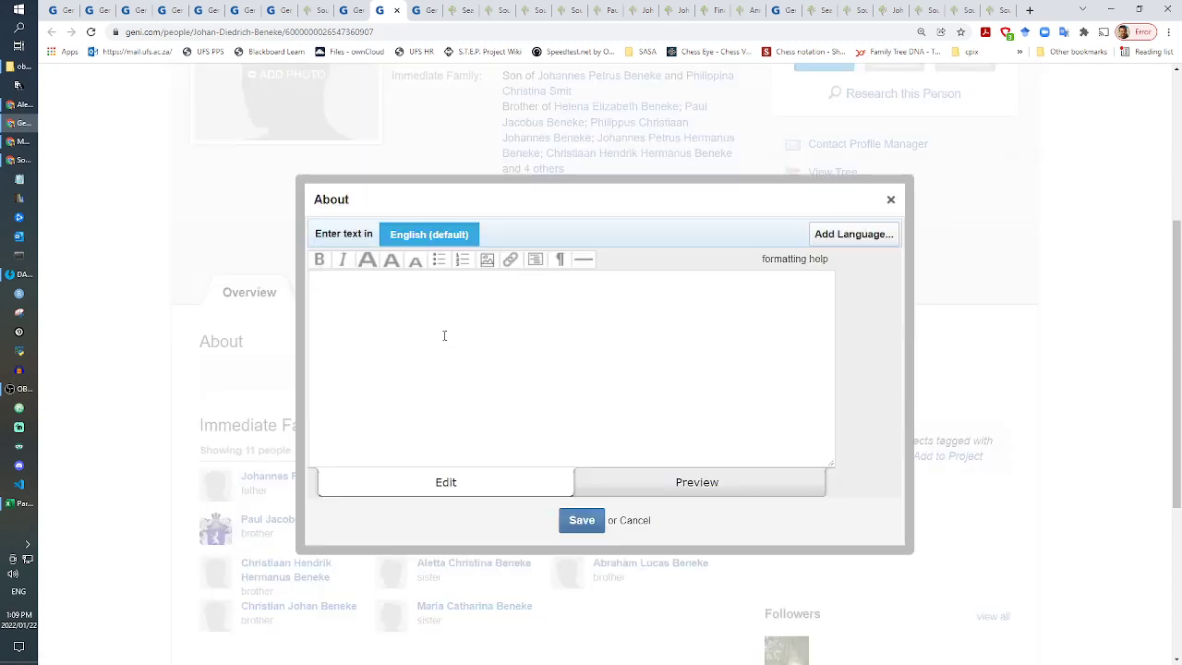
{"action": "type", "text": "["}
{"action": "key", "text": "ctrl+v"}
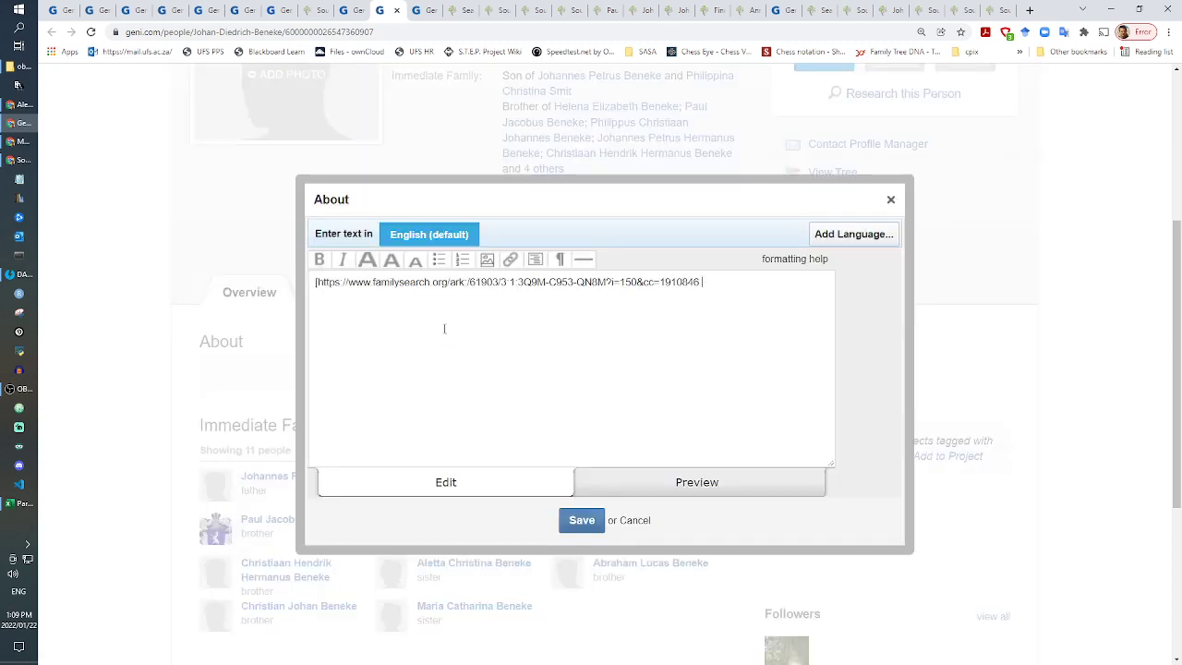
{"action": "type", "text": "Doop n"}
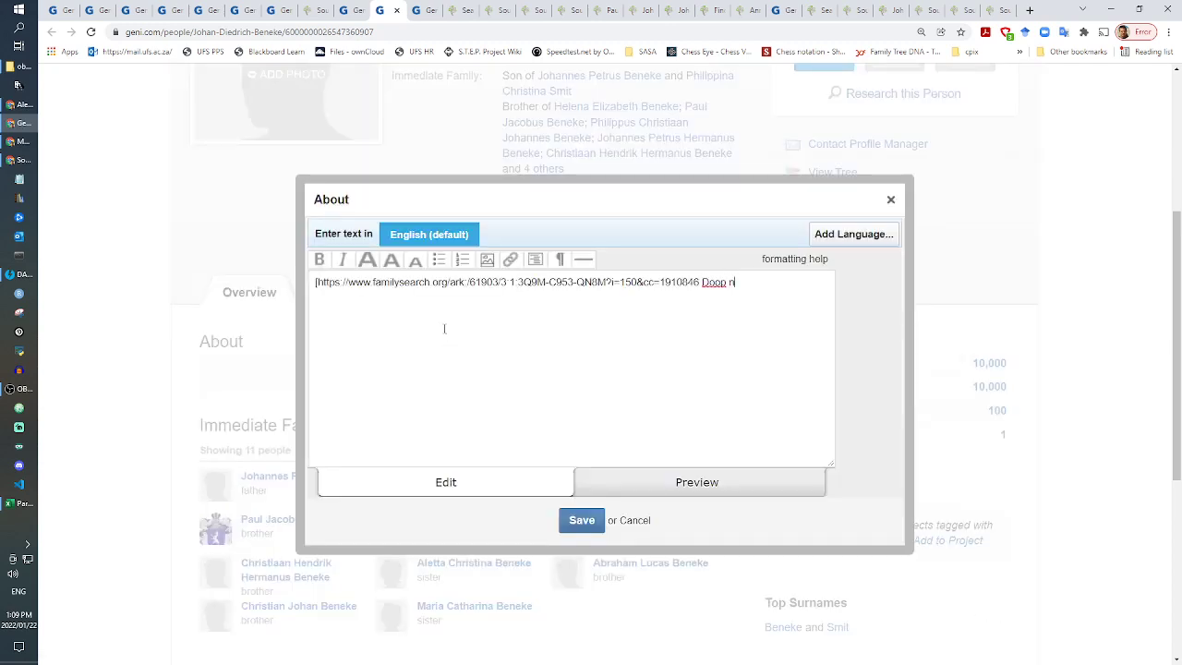
{"action": "type", "text": "r 1532, Winburg 1848"}
{"action": "left_click", "coordinate": [578, 520]}
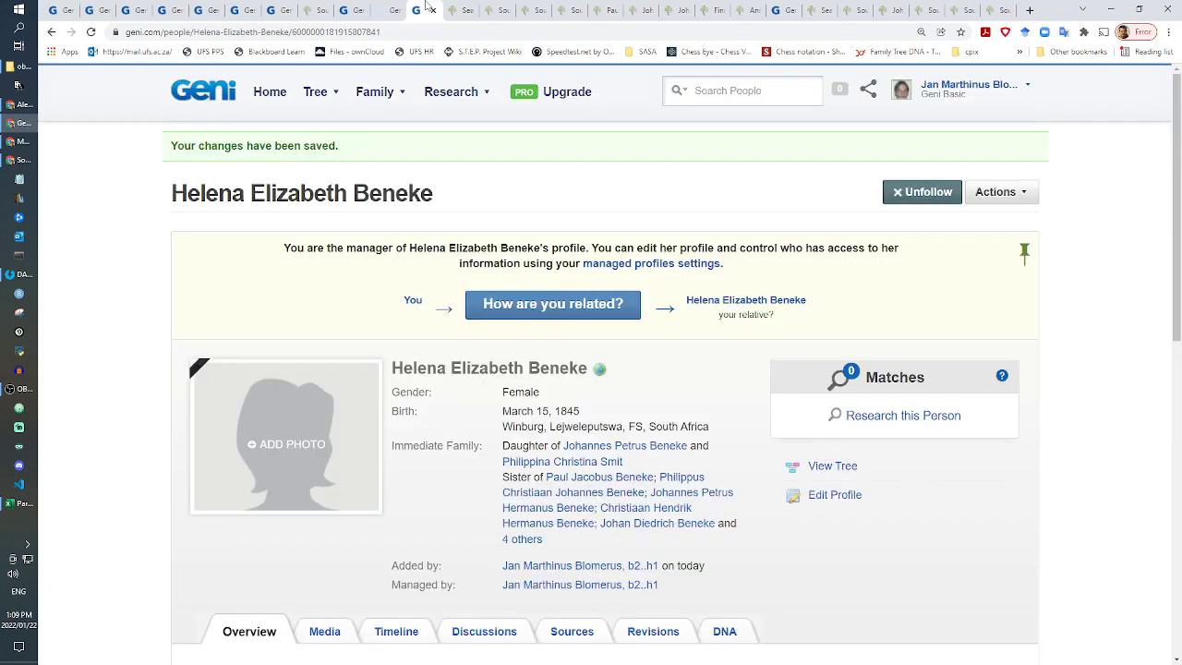
Step: Recheck the parents' names above entry 1532 in the baptism register image and close that image
{"action": "left_click", "coordinate": [508, 7]}
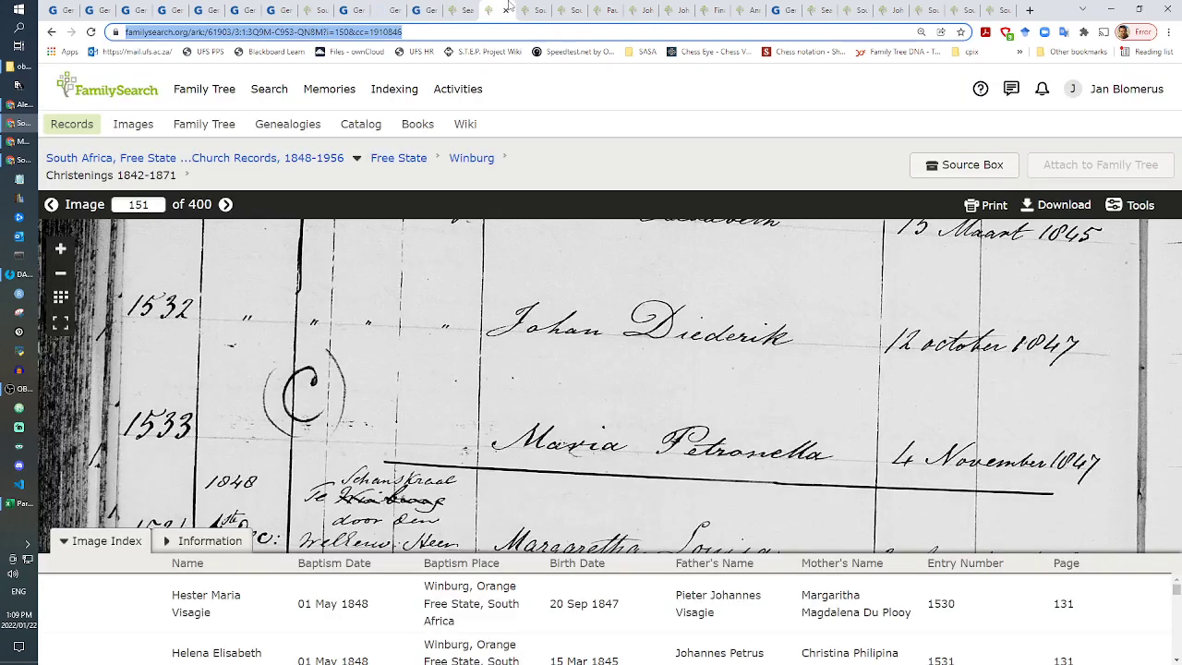
{"action": "left_click_drag", "start_coordinate": [830, 383], "coordinate": [521, 471]}
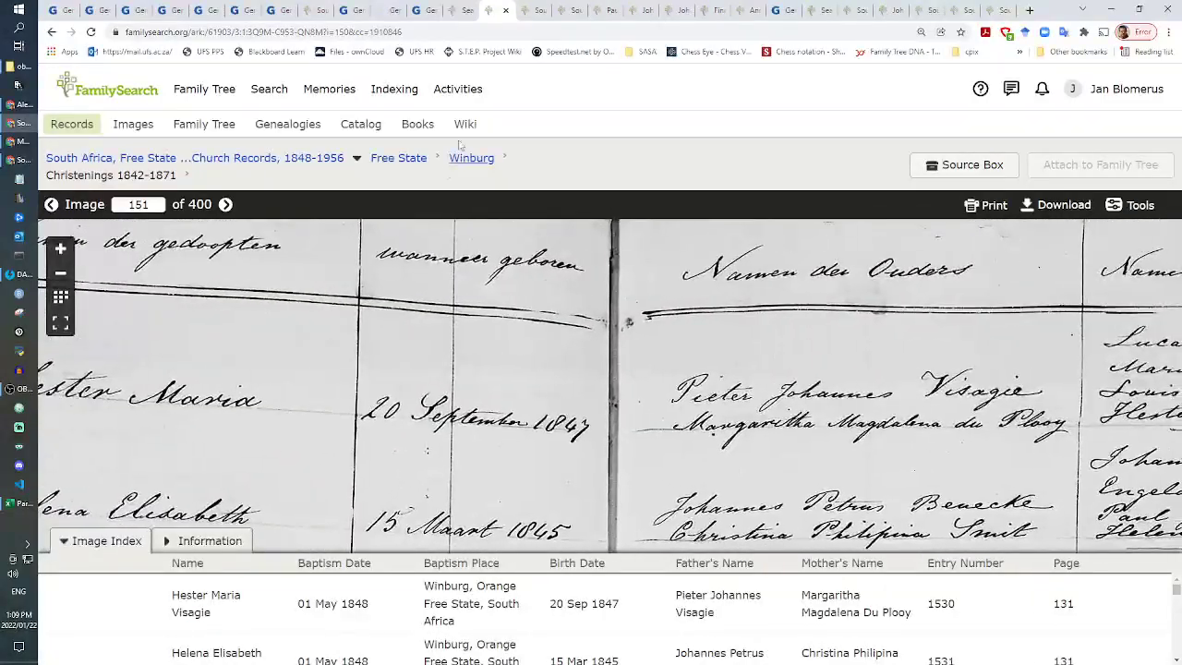
{"action": "left_click", "coordinate": [505, 10]}
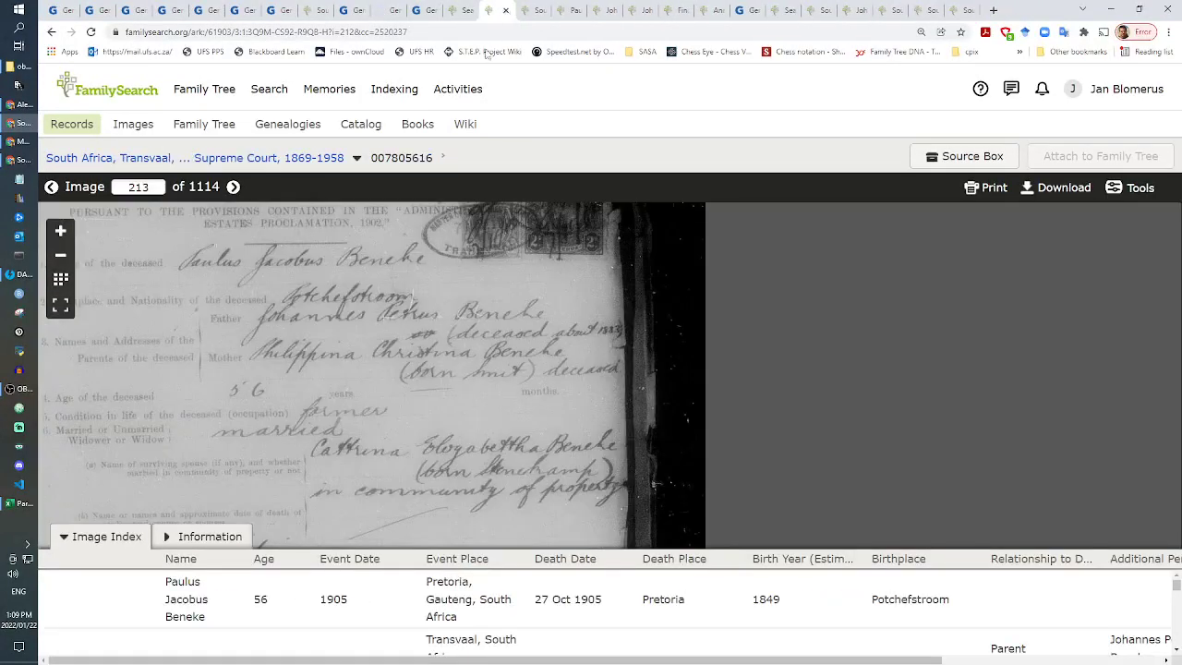
Step: Review the parents named on the other brother's 1905 death notice and return to the entry 1532 brother's Geni profile
{"action": "left_click_drag", "start_coordinate": [298, 371], "coordinate": [533, 420]}
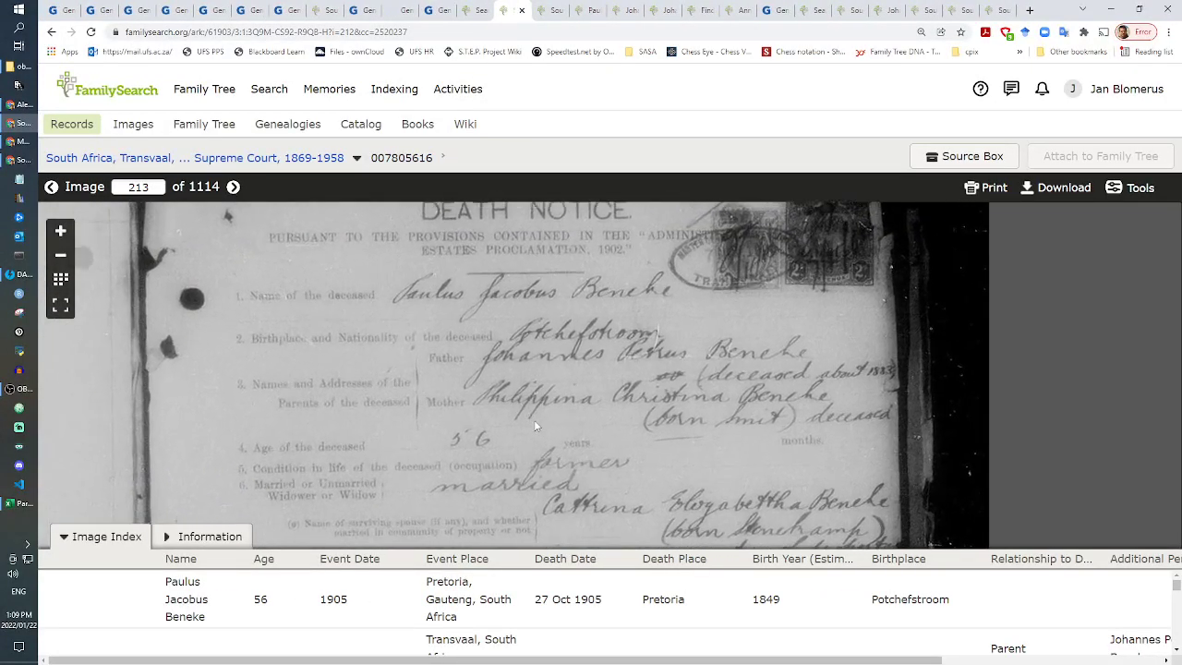
{"action": "left_click", "coordinate": [481, 10]}
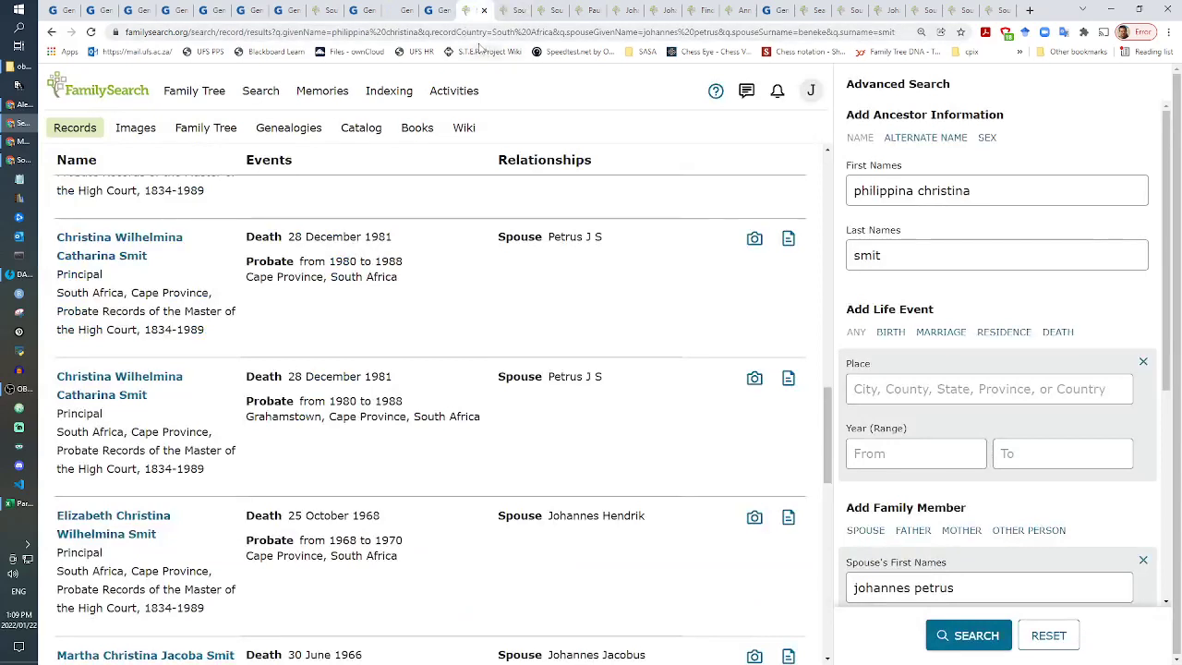
{"action": "left_click", "coordinate": [397, 7]}
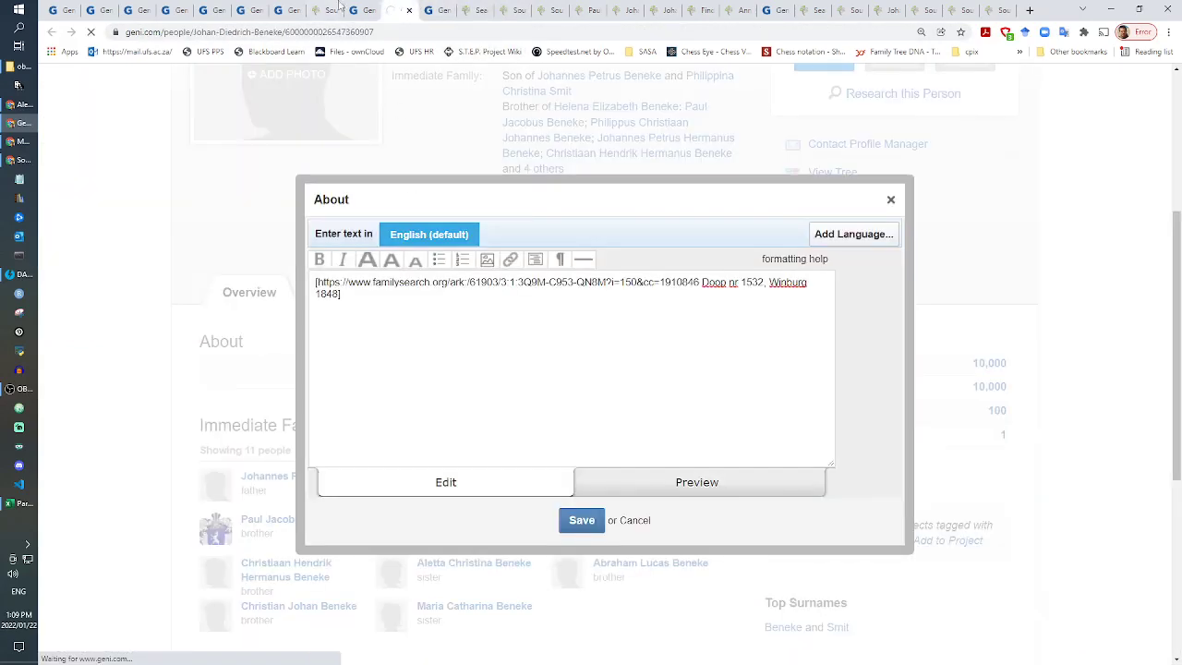
{"action": "left_click", "coordinate": [427, 7]}
{"action": "left_click", "coordinate": [397, 9]}
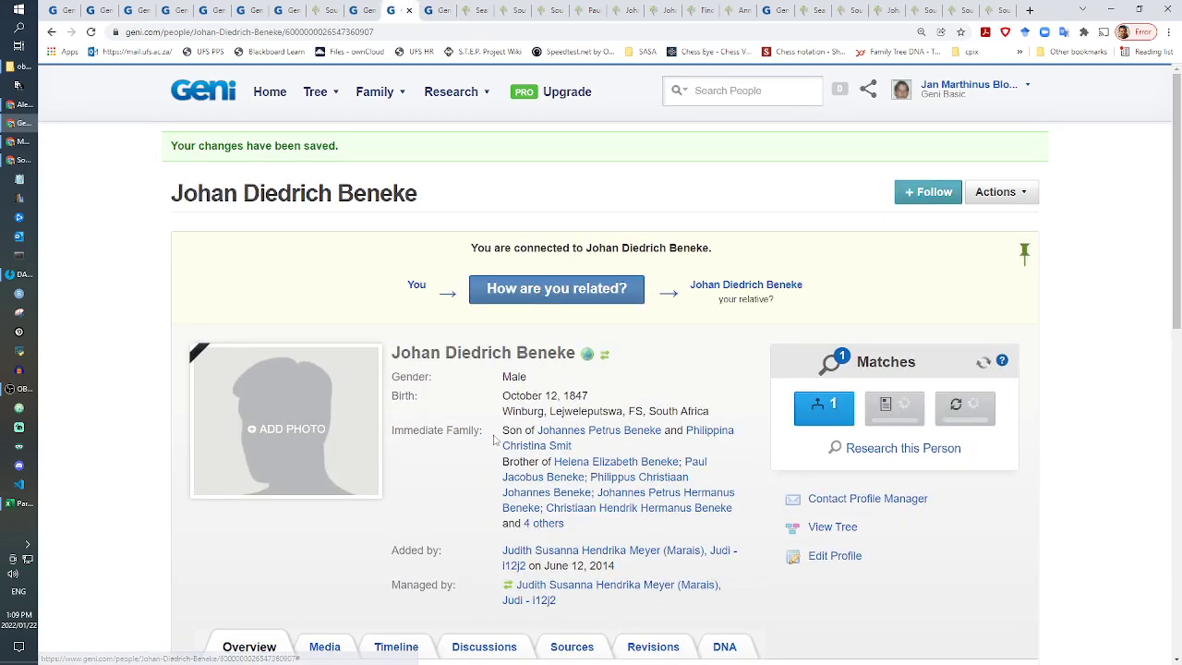
Step: Review the siblings' birth order from the entry 1532 brother's edit form in the tree, leaving both dialogs without saving
{"action": "left_click", "coordinate": [374, 7]}
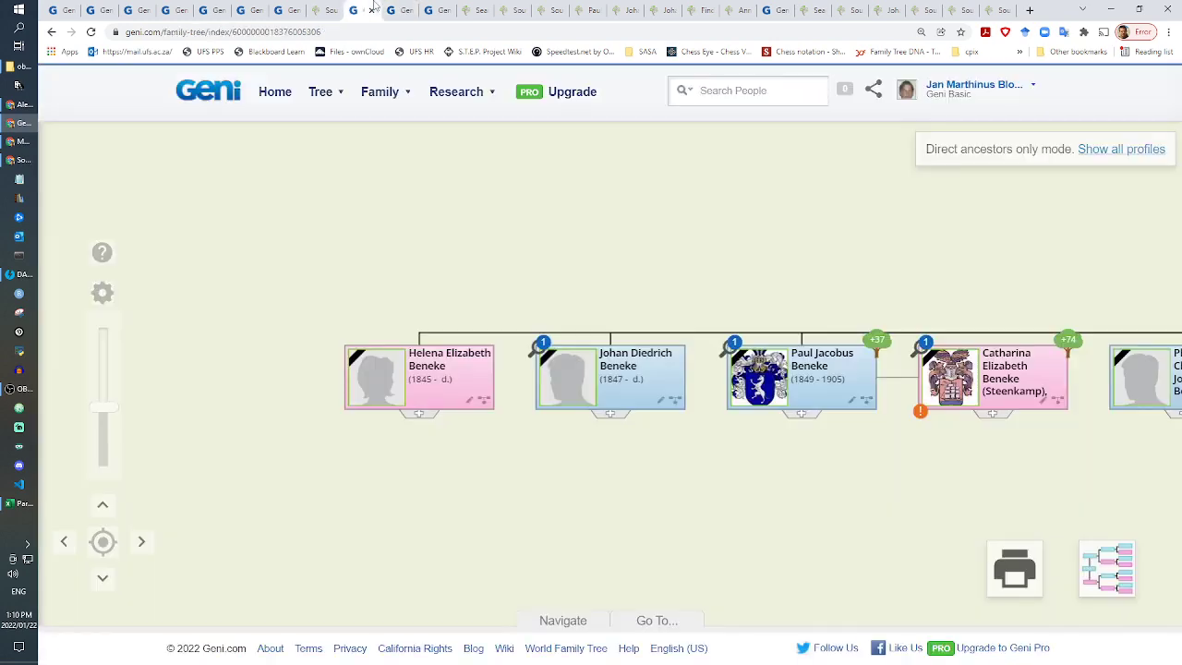
{"action": "left_click", "coordinate": [654, 405]}
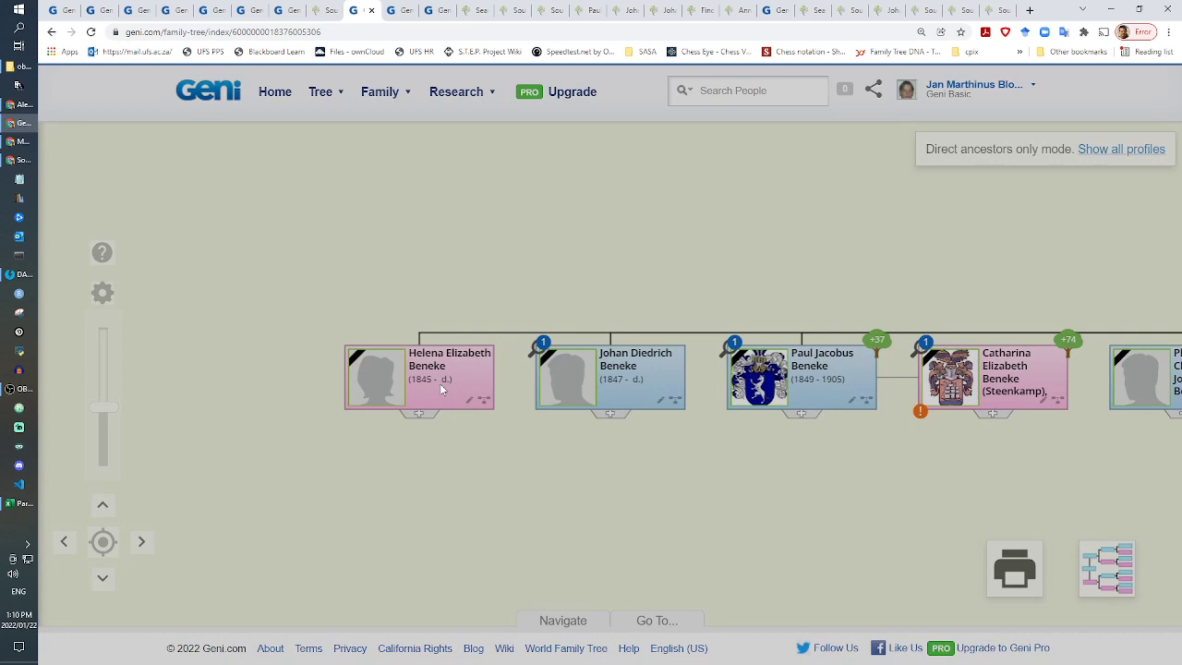
{"action": "scroll", "coordinate": [534, 335], "scroll_direction": "down", "scroll_amount": 3}
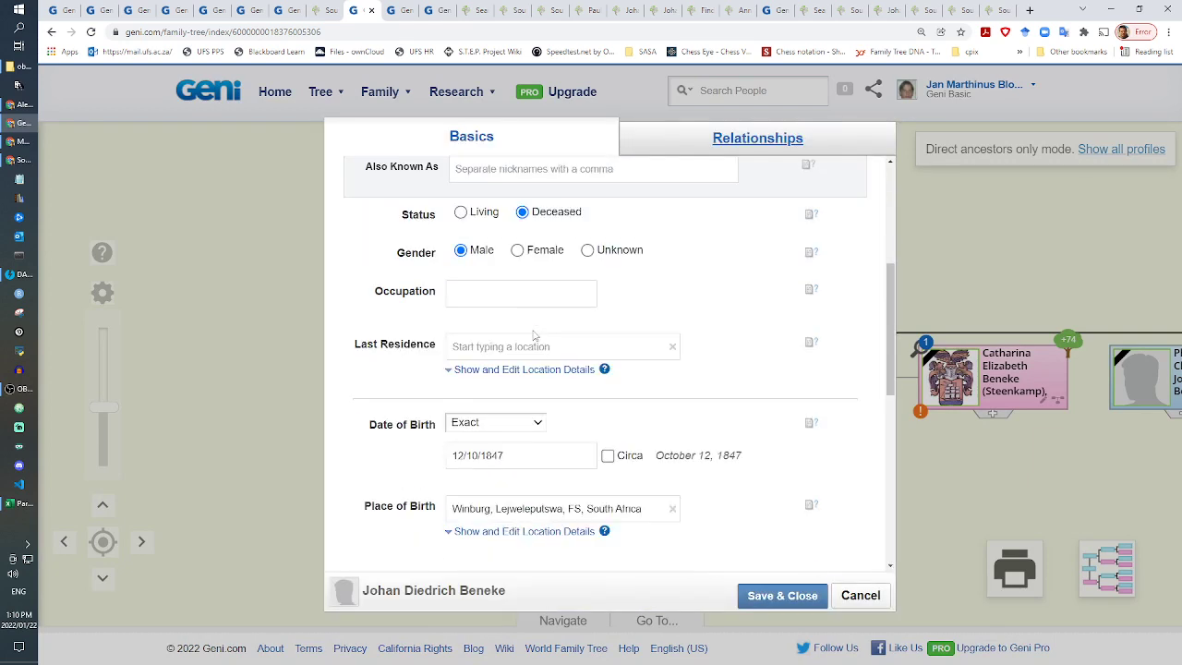
{"action": "scroll", "coordinate": [529, 535], "scroll_direction": "down", "scroll_amount": 3}
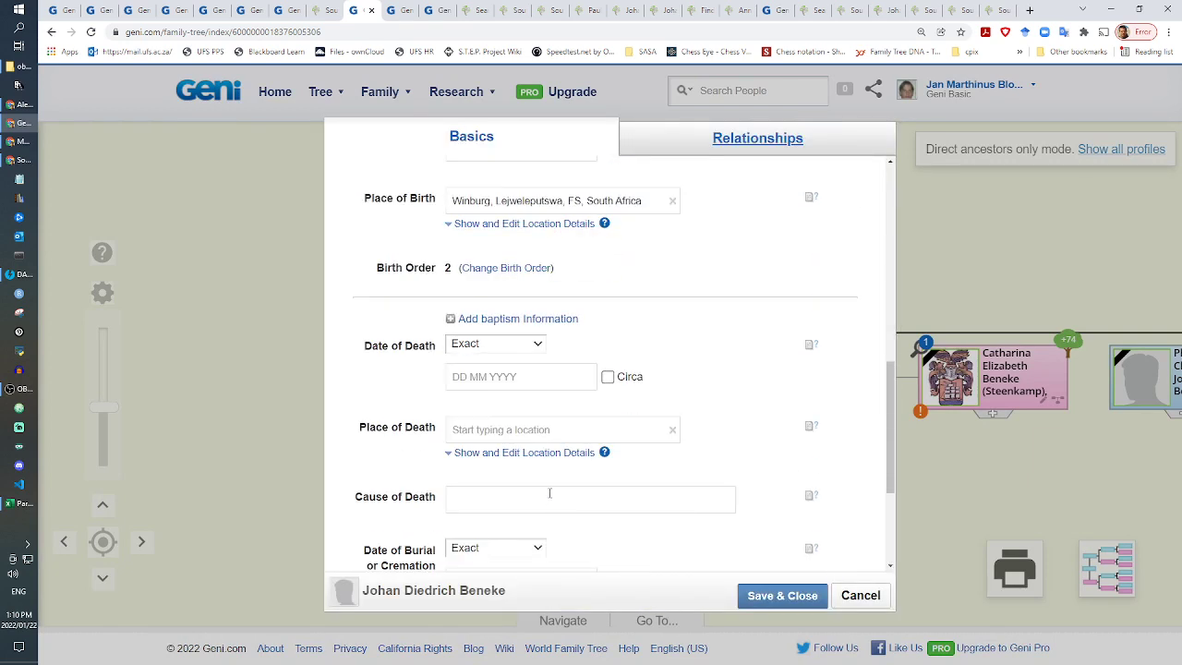
{"action": "left_click", "coordinate": [506, 268]}
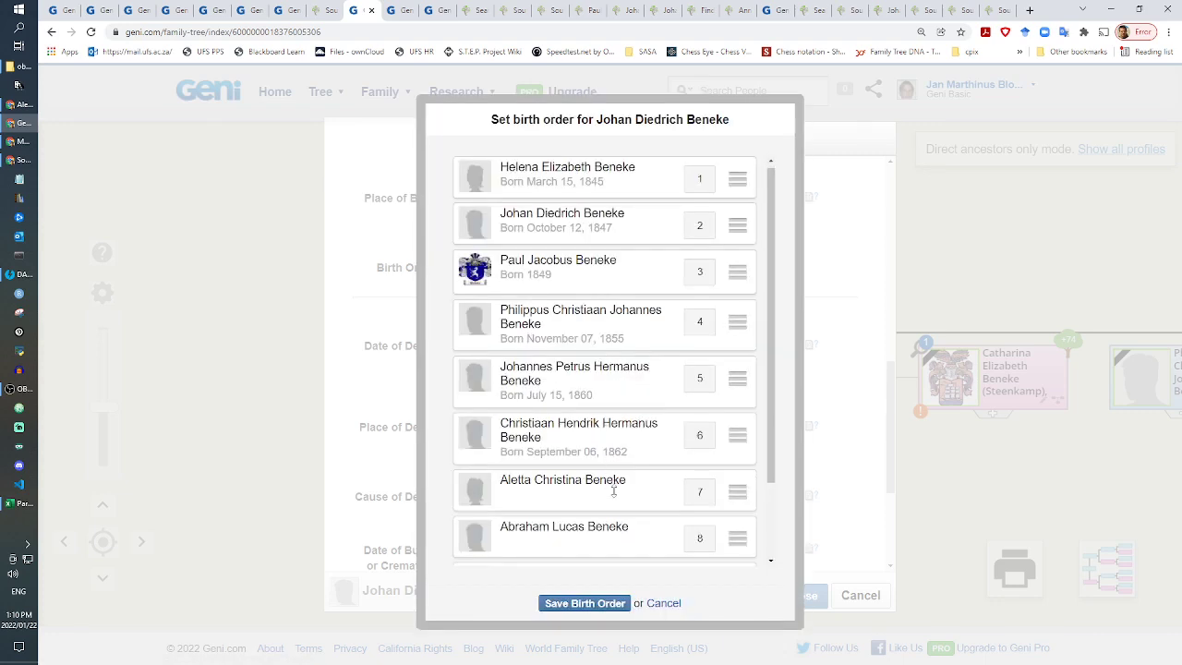
{"action": "scroll", "coordinate": [613, 492], "scroll_direction": "down", "scroll_amount": 1}
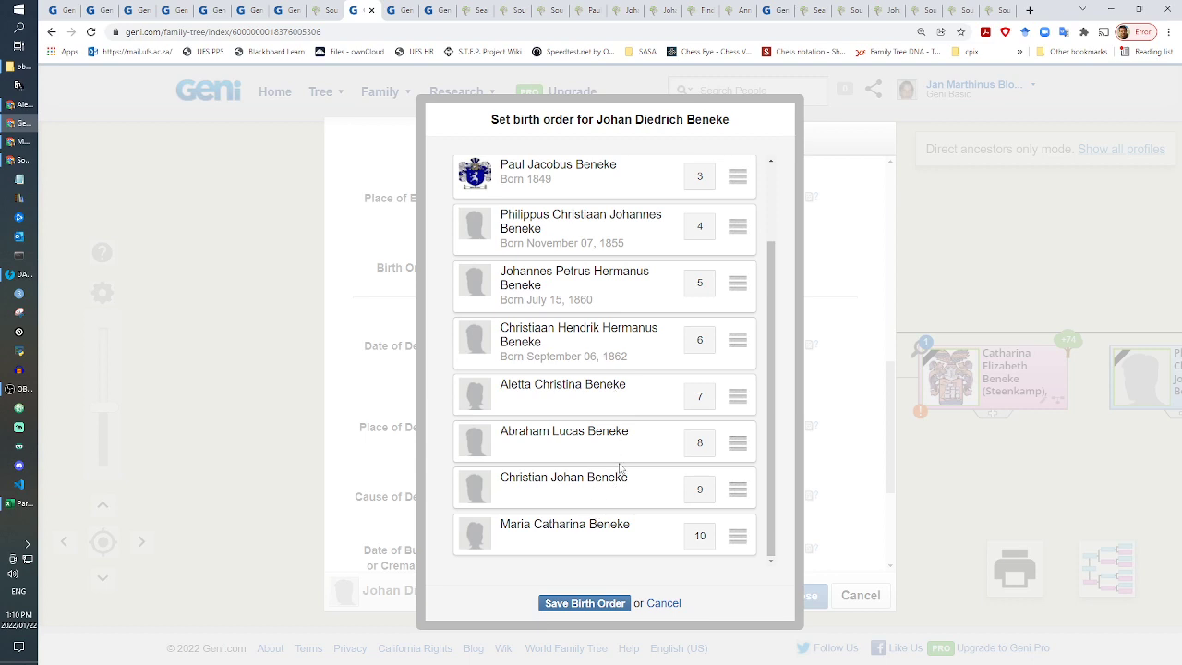
{"action": "scroll", "coordinate": [620, 468], "scroll_direction": "up", "scroll_amount": 1}
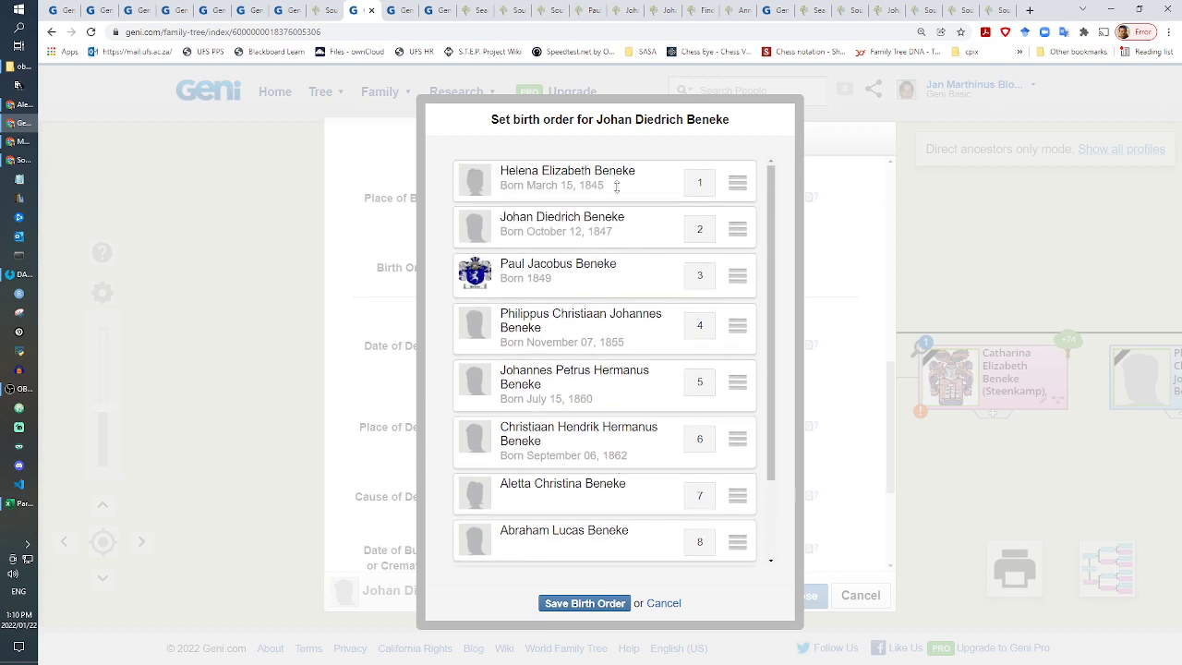
{"action": "left_click", "coordinate": [658, 605]}
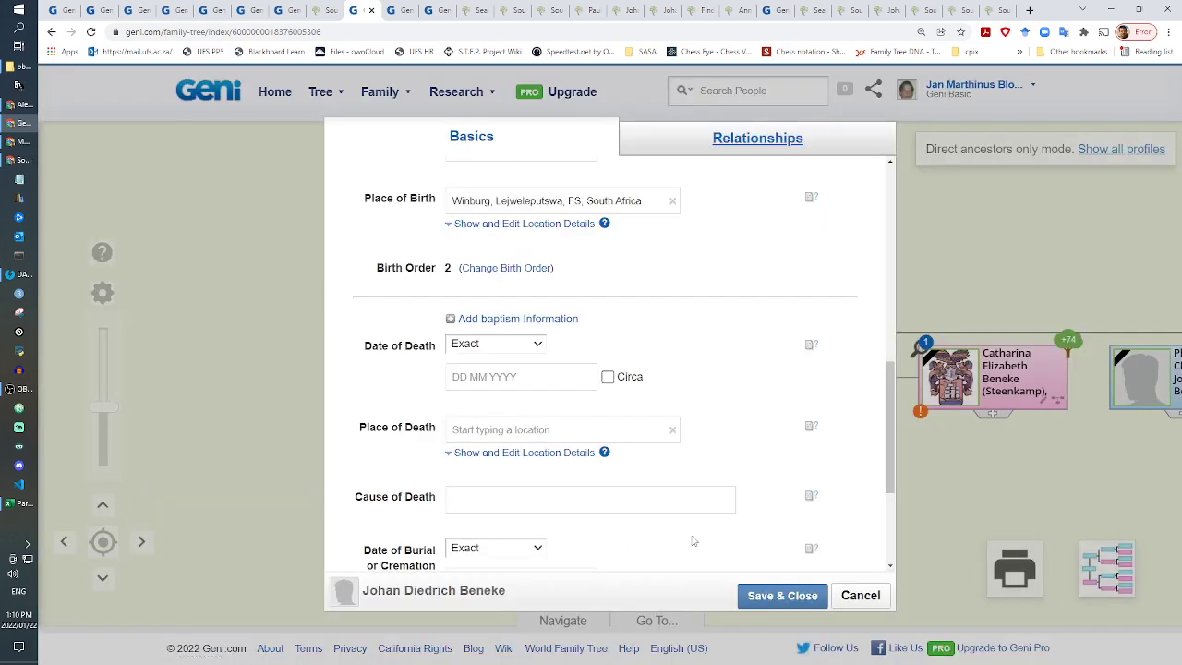
{"action": "left_click", "coordinate": [859, 595]}
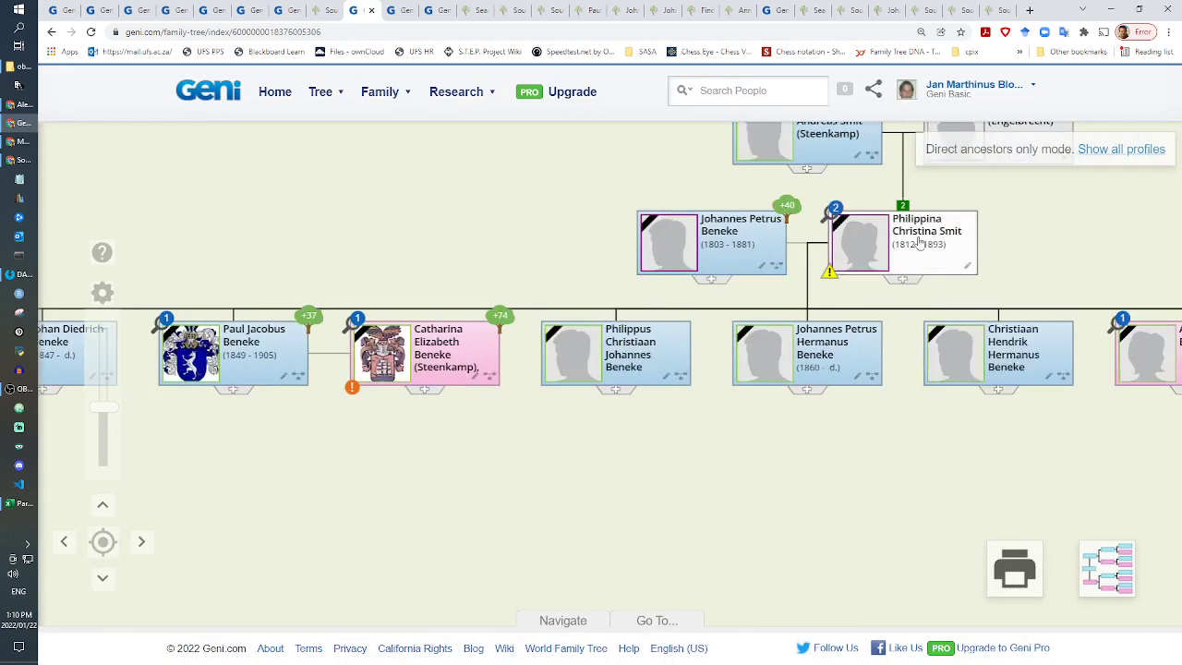
Step: Open the mother's profile from the tree and start a message to its managers, keeping only the curator as recipient
{"action": "left_click", "coordinate": [920, 242]}
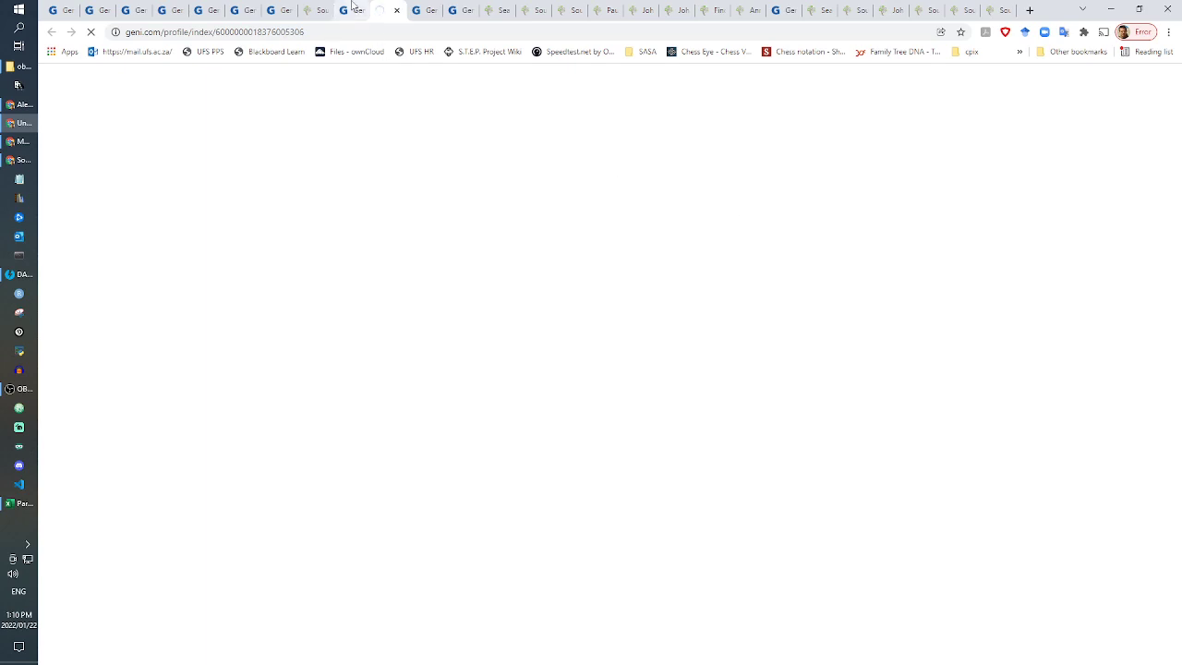
{"action": "left_click", "coordinate": [350, 10]}
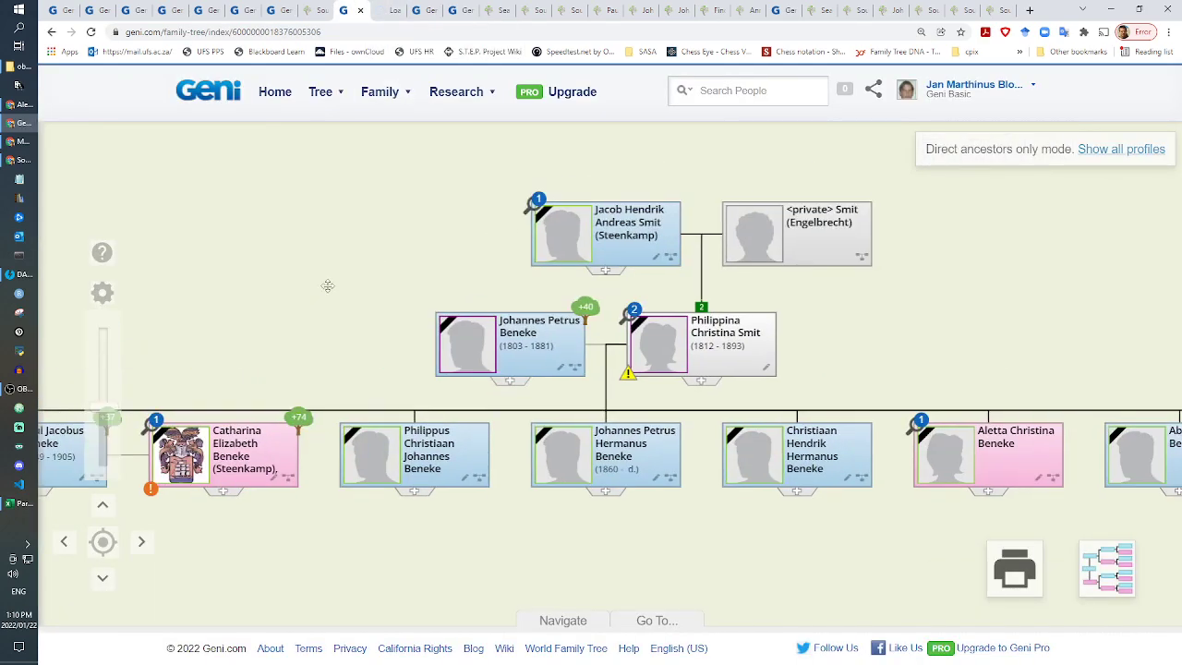
{"action": "left_click", "coordinate": [386, 10]}
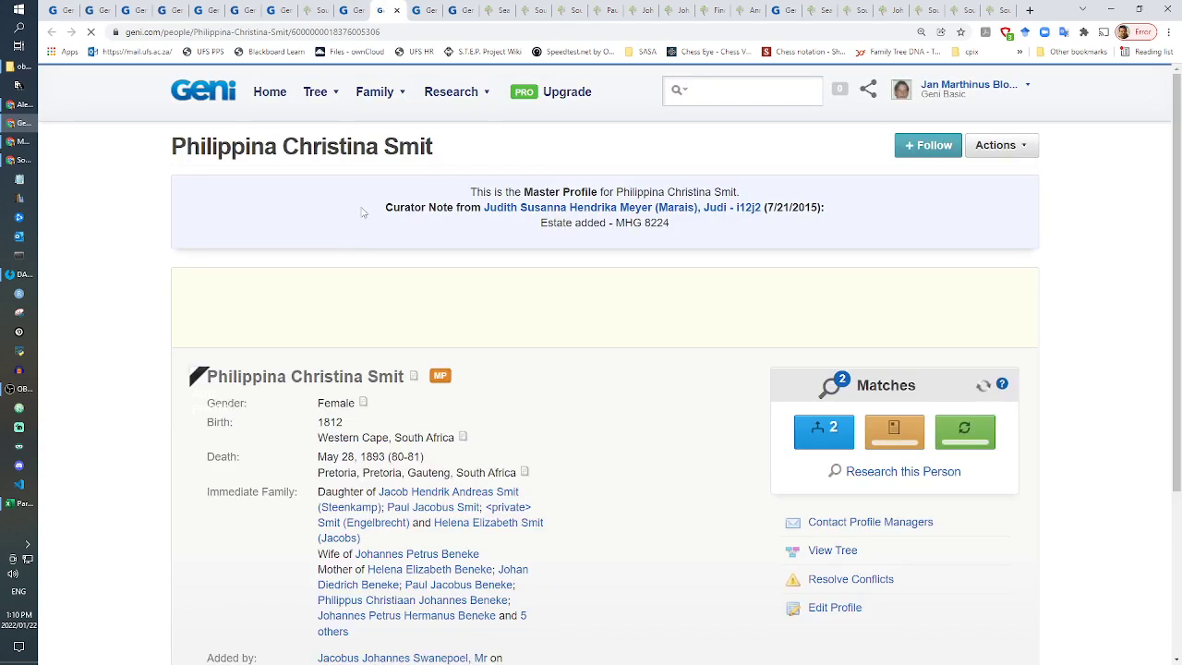
{"action": "scroll", "coordinate": [470, 308], "scroll_direction": "down", "scroll_amount": 3}
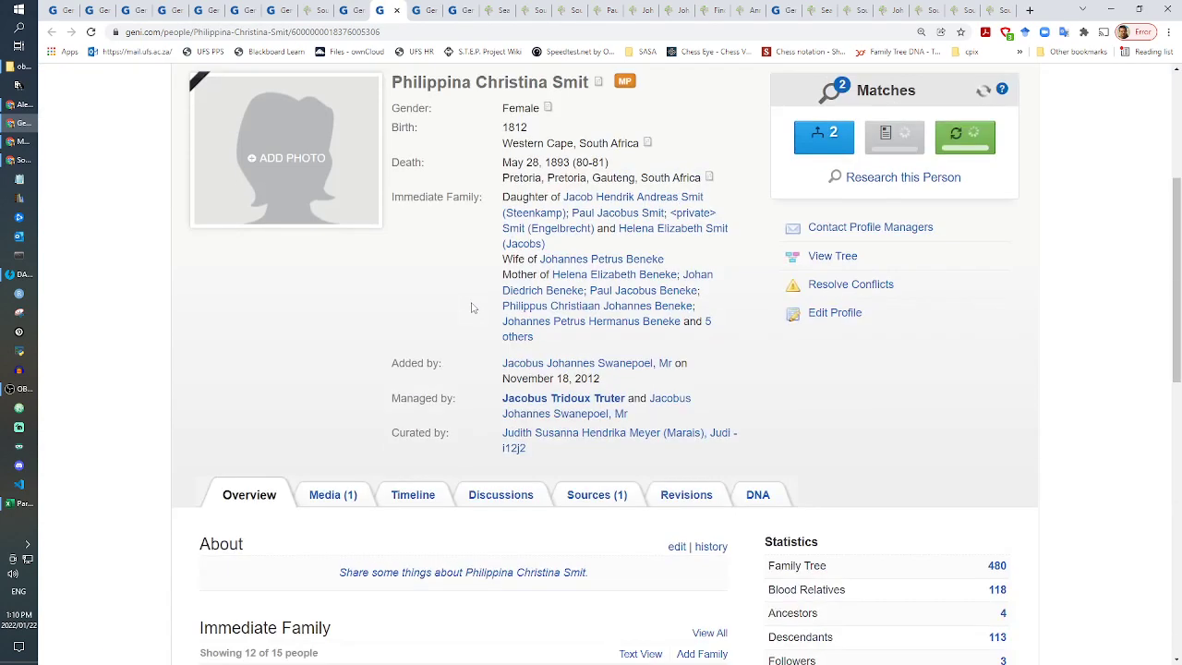
{"action": "left_click", "coordinate": [834, 227]}
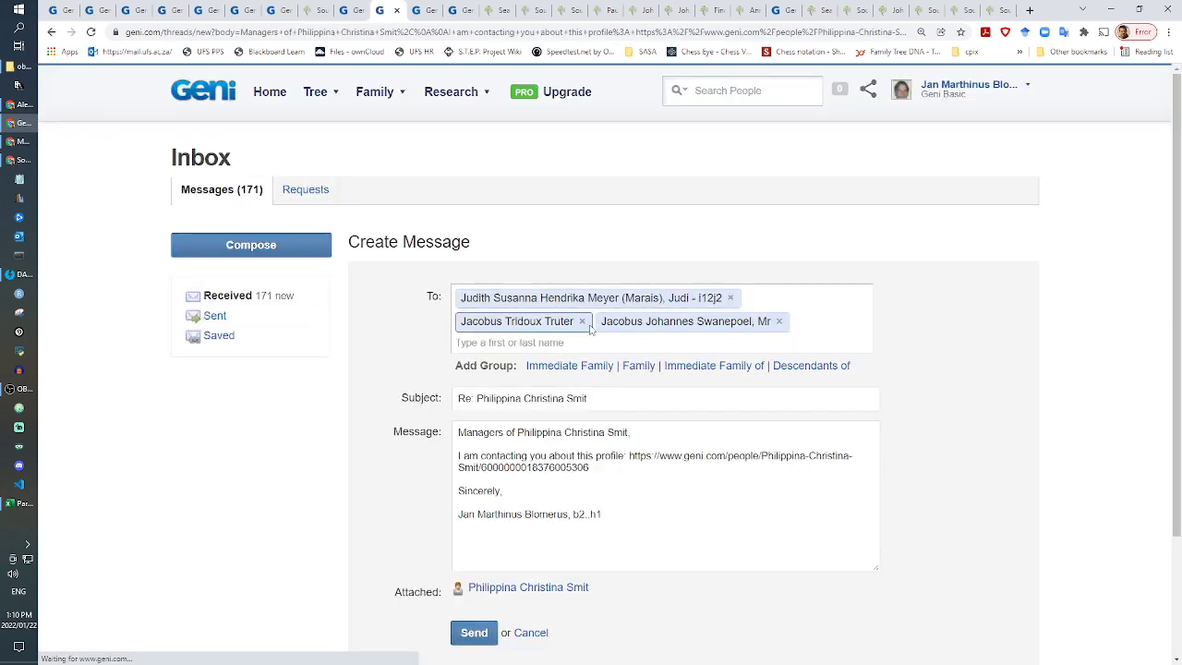
{"action": "left_click", "coordinate": [582, 322]}
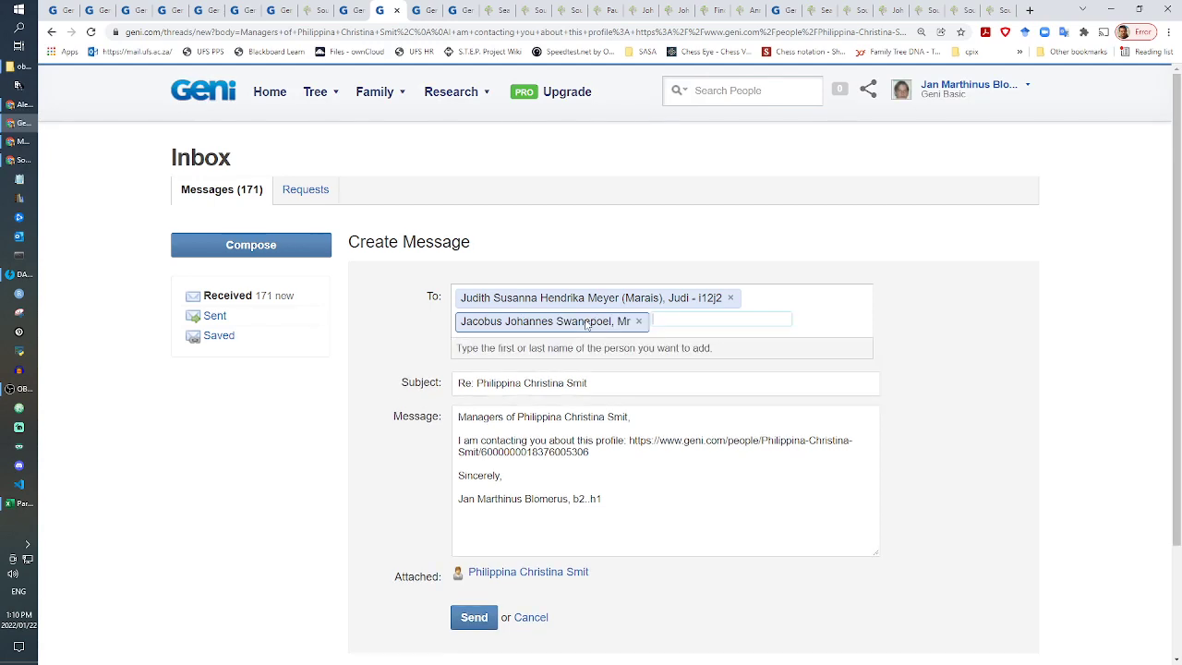
{"action": "left_click", "coordinate": [635, 324]}
Step: Below the profile link in the message, greet the curator and ask in Afrikaans for the mother's two incorrect parents to be removed
{"action": "left_click", "coordinate": [649, 432]}
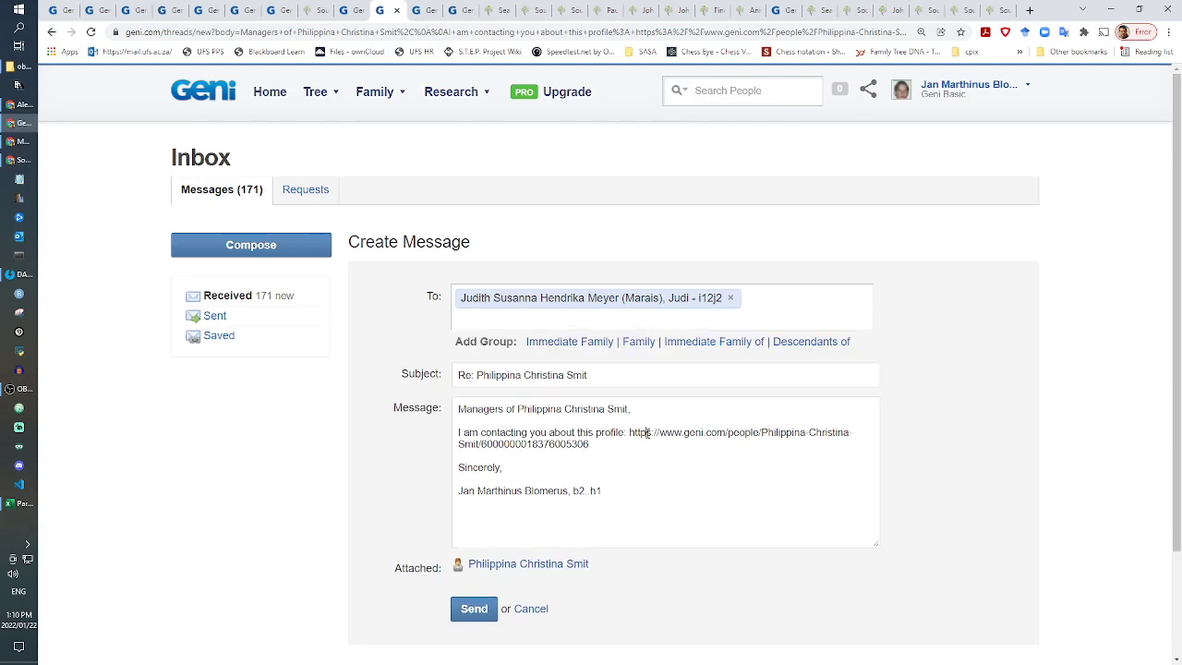
{"action": "double_click", "coordinate": [650, 432]}
{"action": "left_click", "coordinate": [625, 445]}
{"action": "key", "text": "Return"}
{"action": "key", "text": "Return"}
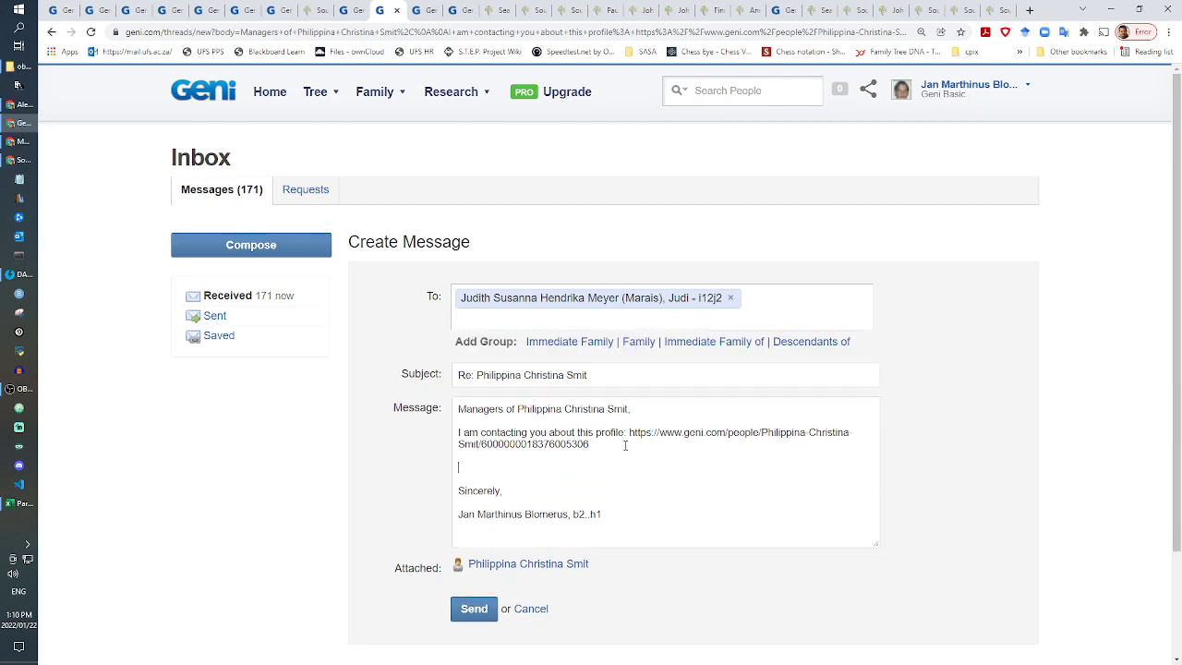
{"action": "type", "text": "Hi Judi,"}
{"action": "key", "text": "Return"}
{"action": "type", "text": "K"}
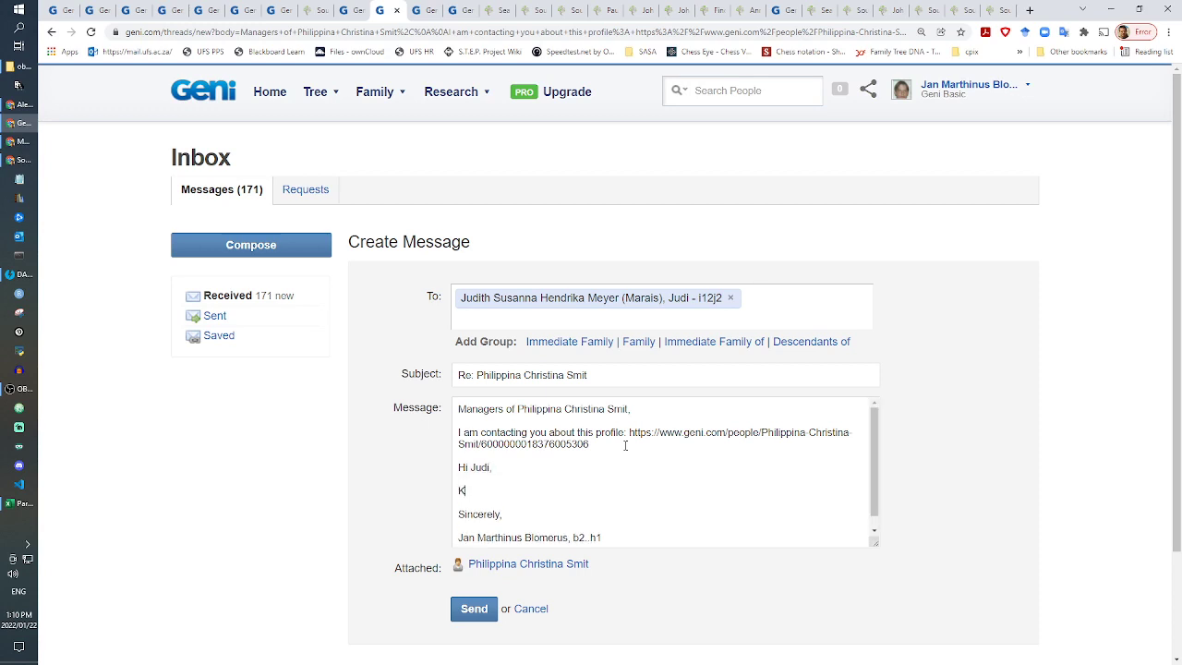
{"action": "type", "text": "an jy asb die foutiewe ST"}
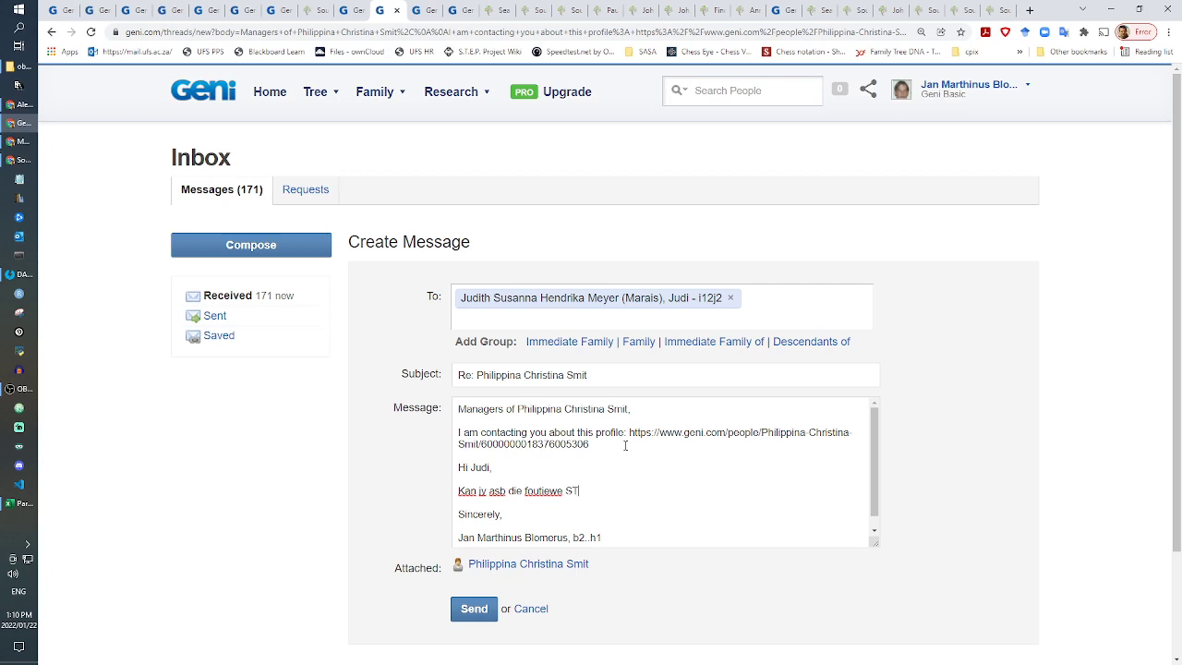
{"action": "type", "text": "EENKAMP en ENGELB"}
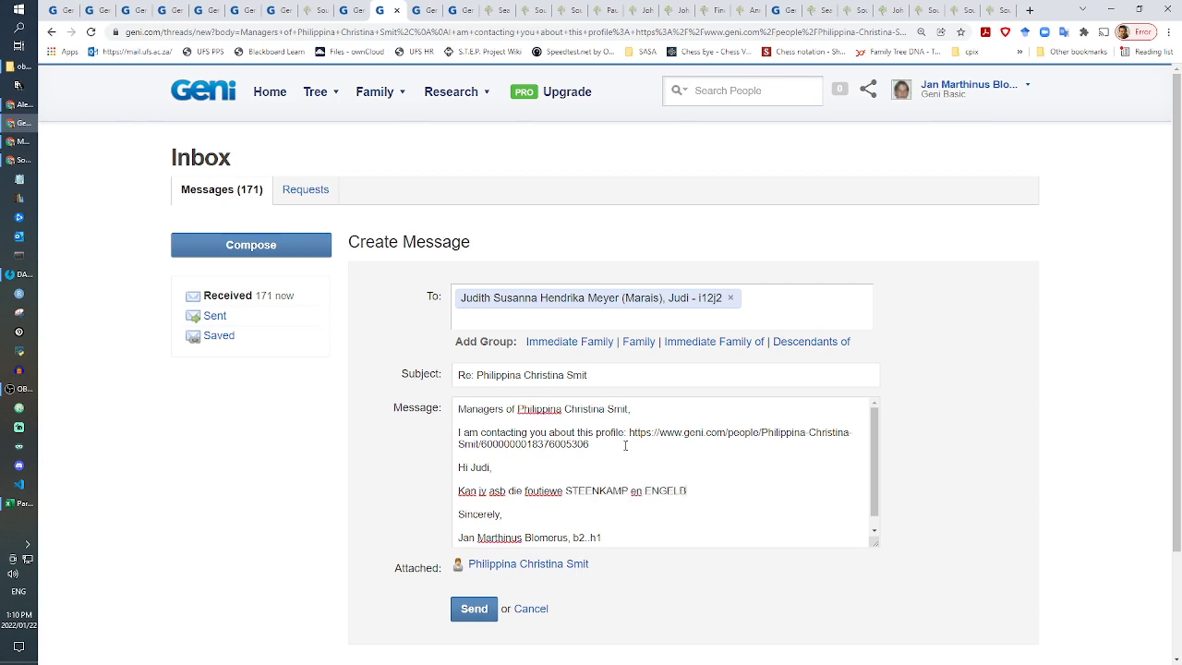
{"action": "type", "text": "RECHT ouers van hierdie dat"}
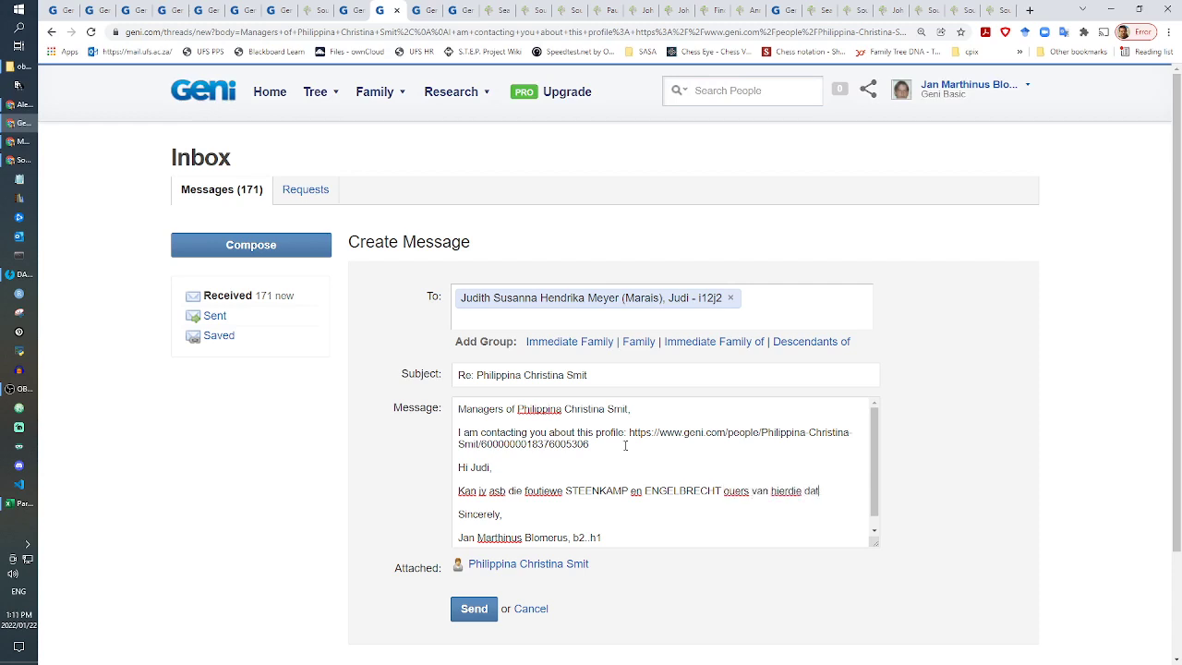
{"action": "key", "text": "BackSpace"}
{"action": "type", "text": "me verwyder, die korrekte s"}
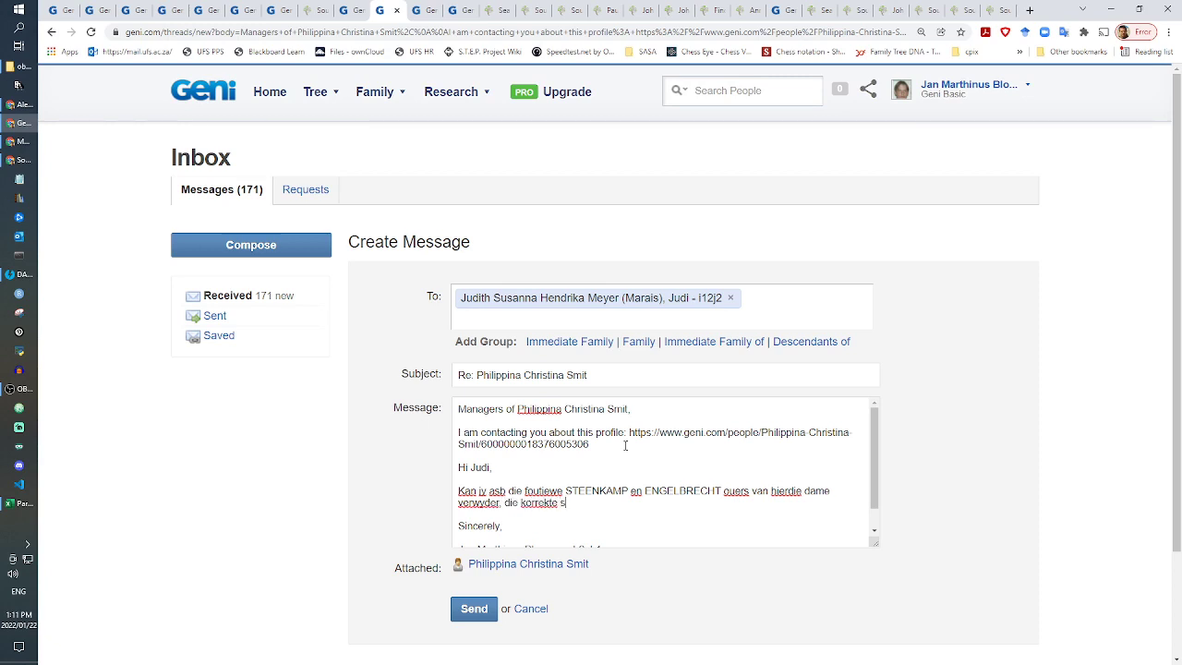
Step: Name the correct parents as "getuies by die doop van eerste dogter soos op haar profiel..." and send the message
{"action": "type", "text": "SMIT en JACOBS, getuies by die doop van"}
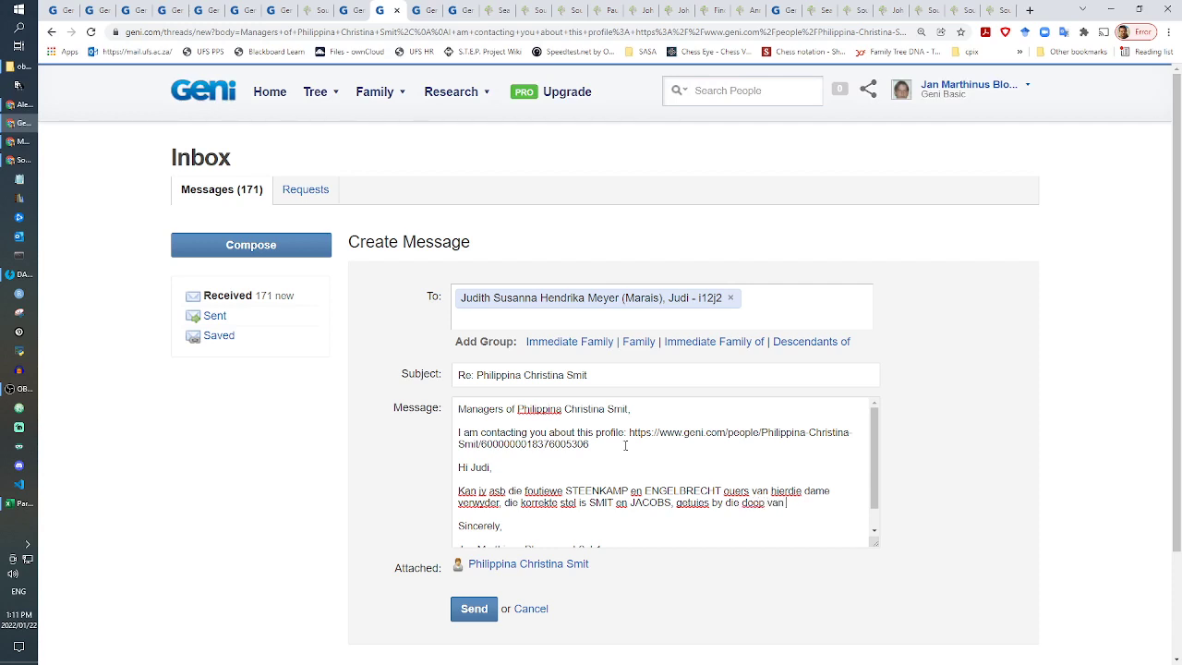
{"action": "type", "text": "e dogter soos d"}
{"action": "type", "text": "p haar p"}
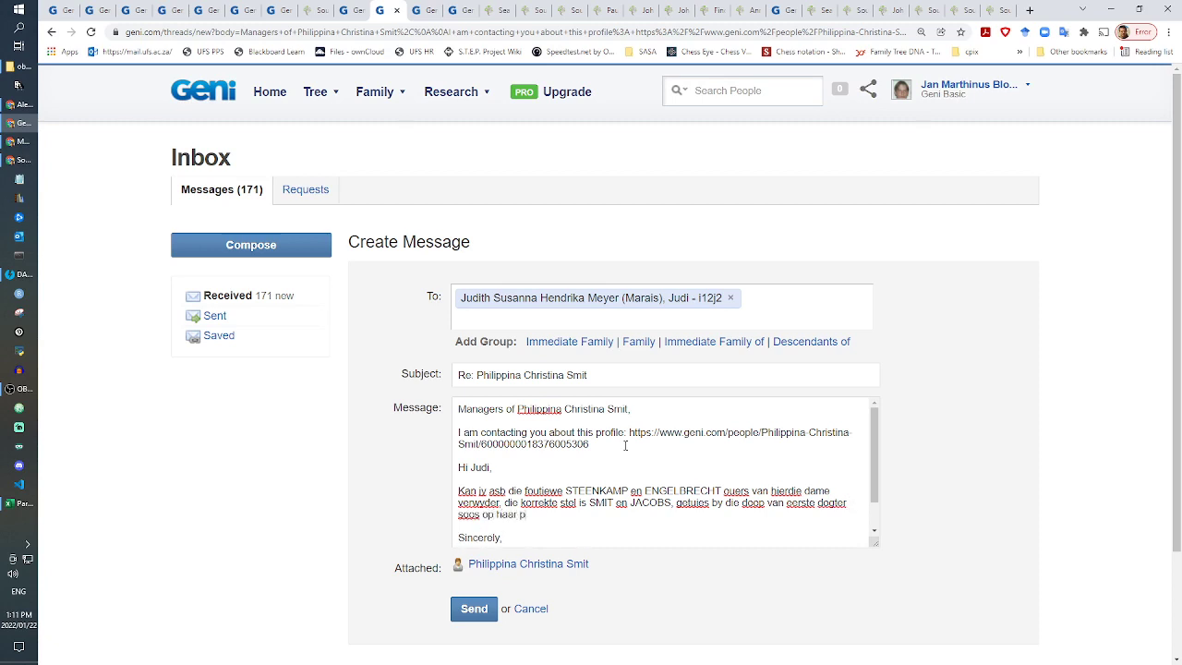
{"action": "type", "text": "rofiel..."}
{"action": "left_click", "coordinate": [471, 609]}
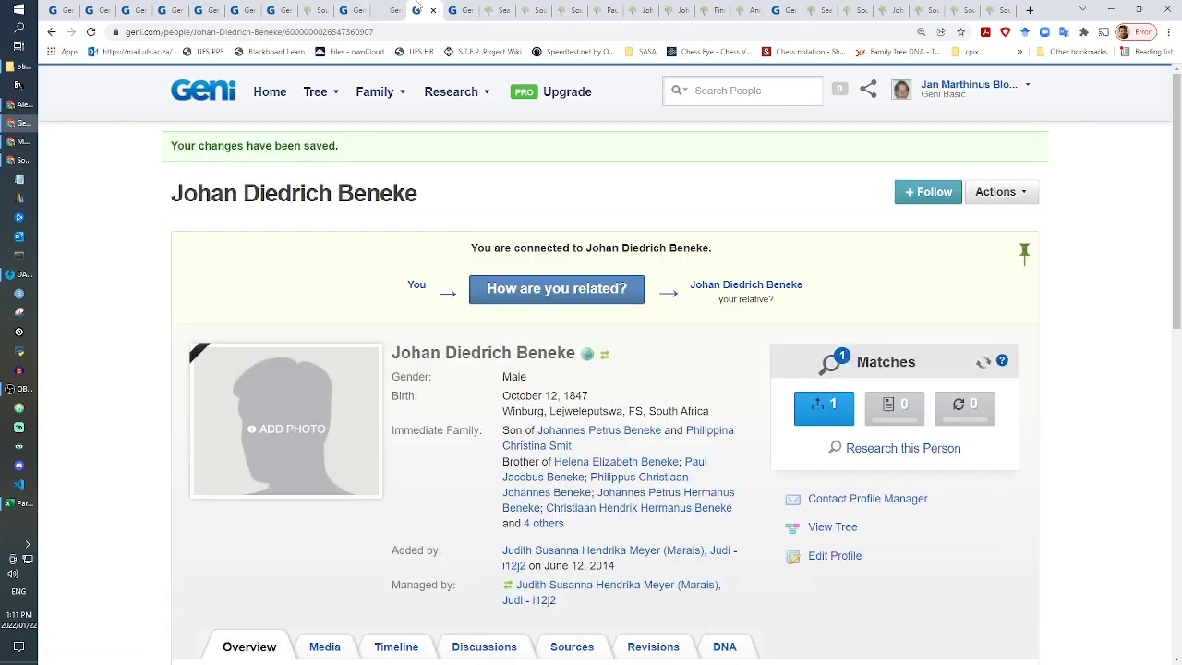
Step: Open the profile of the mother's correct father and search Geni people for his full name
{"action": "left_click", "coordinate": [433, 10]}
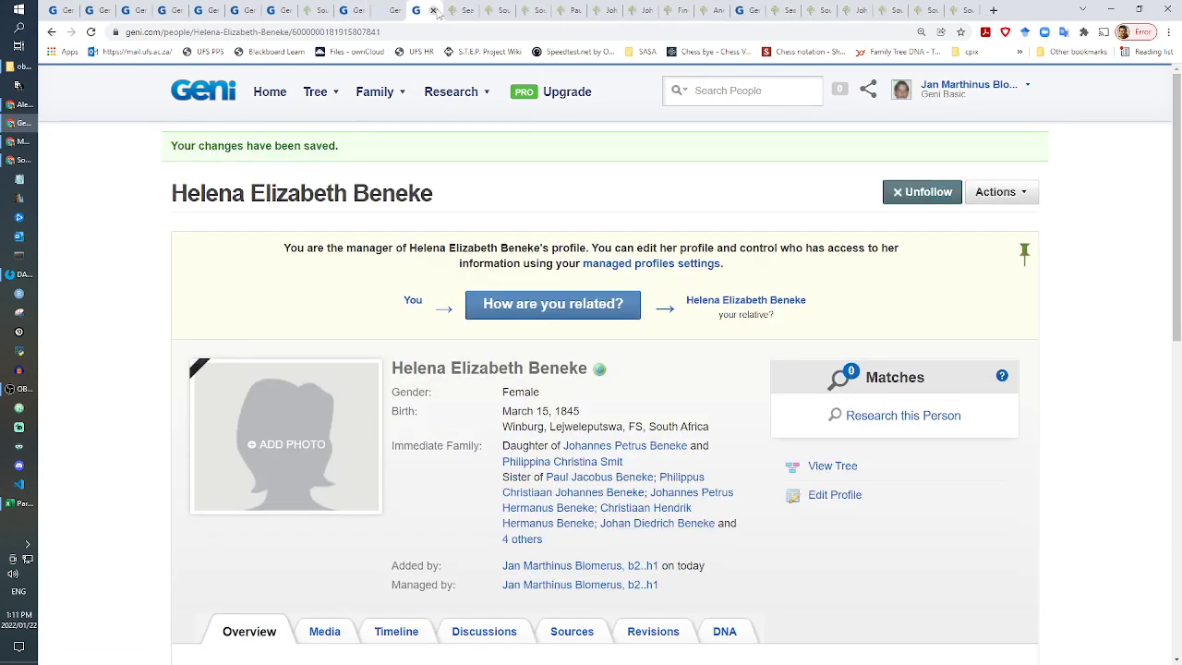
{"action": "left_click", "coordinate": [388, 10]}
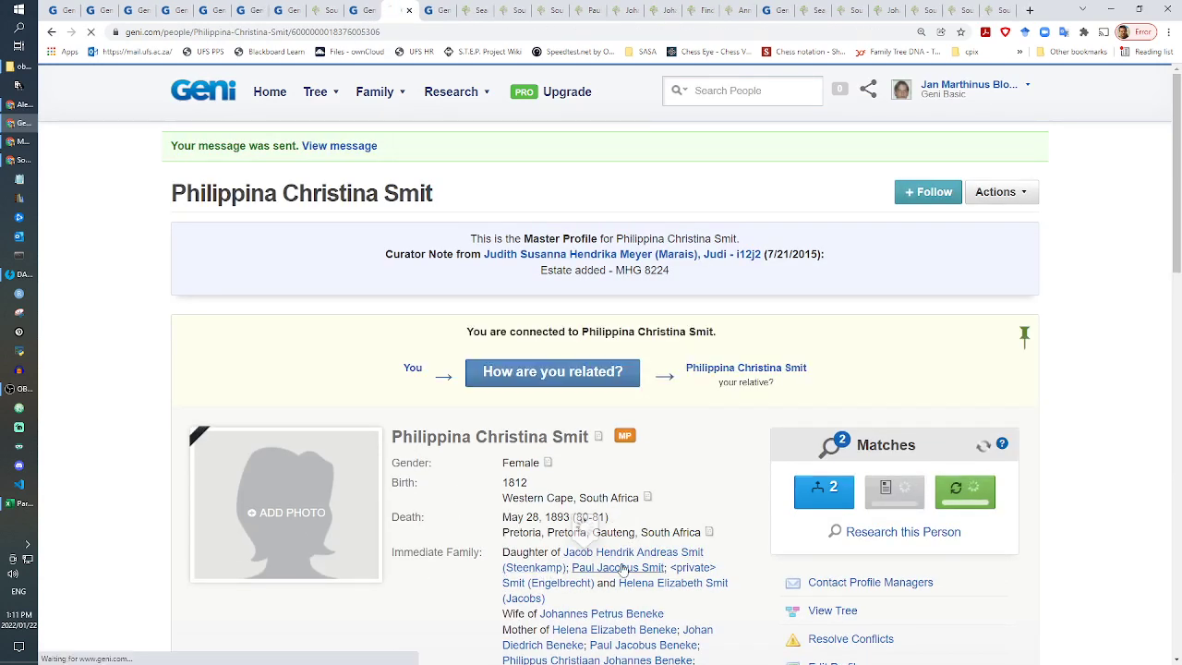
{"action": "key", "text": "ctrl+Tab"}
{"action": "left_click", "coordinate": [715, 89]}
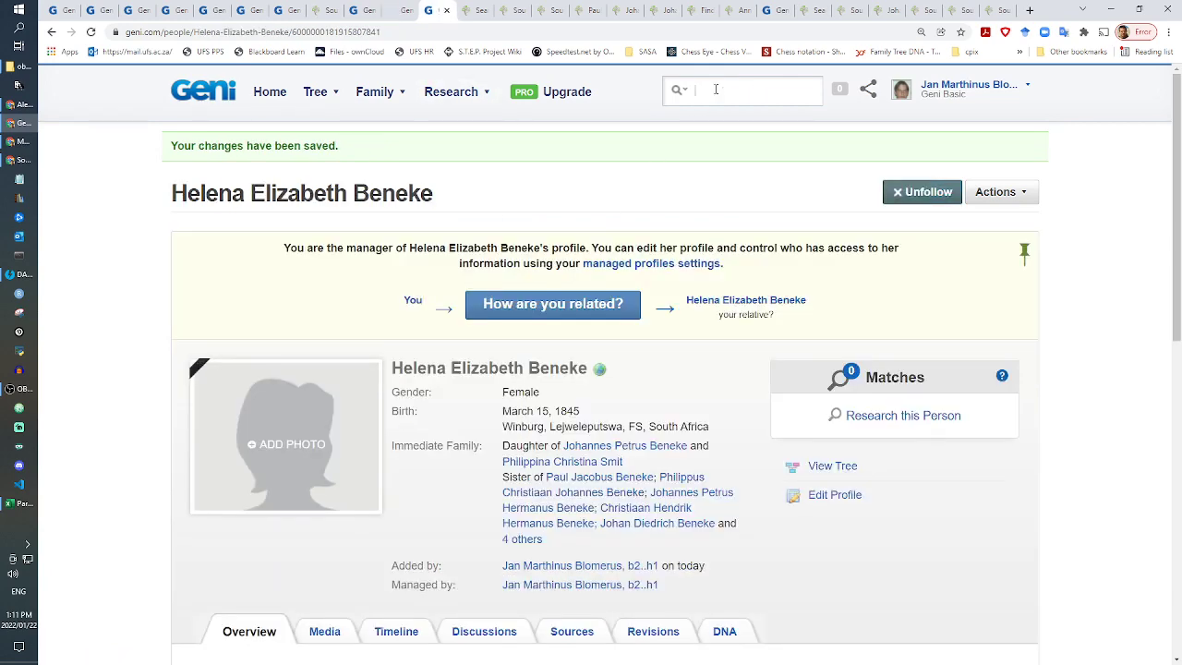
{"action": "type", "text": "paul"}
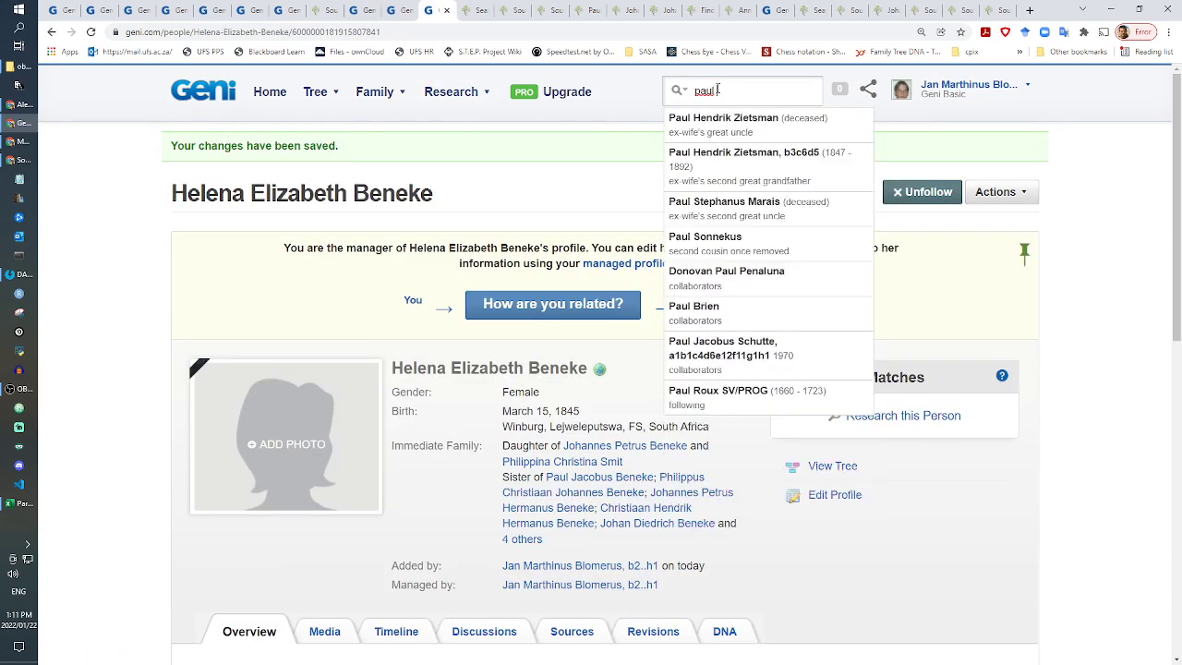
{"action": "type", "text": " jacou"}
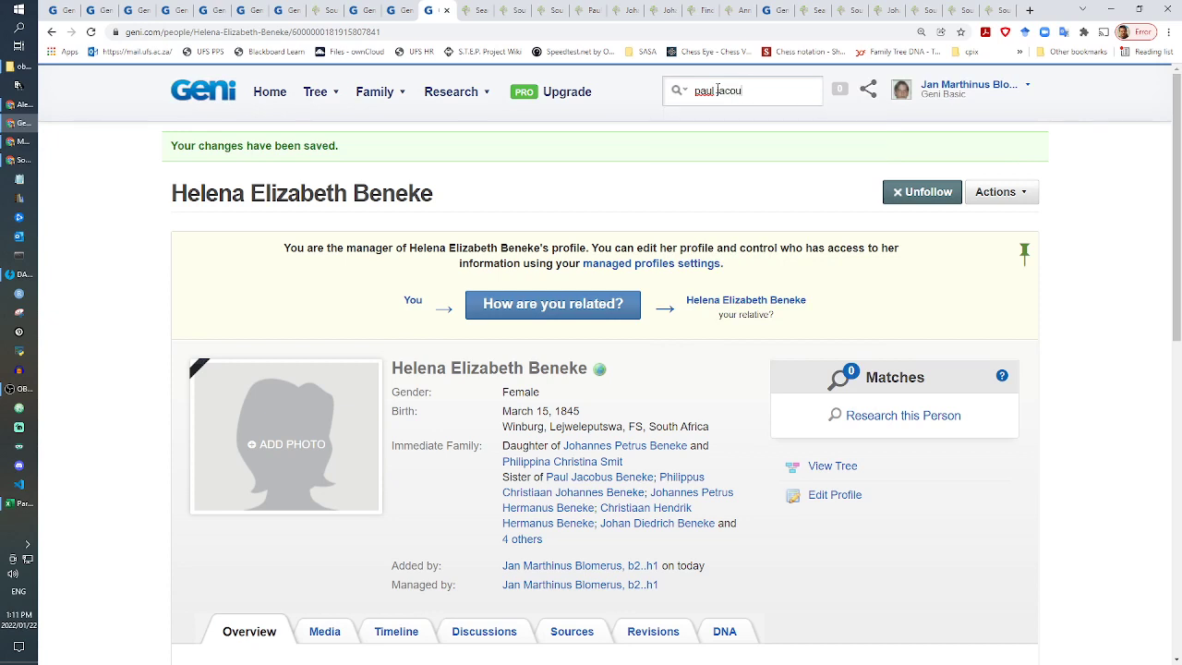
{"action": "type", "text": "bus smit"}
{"action": "key", "text": "Return"}
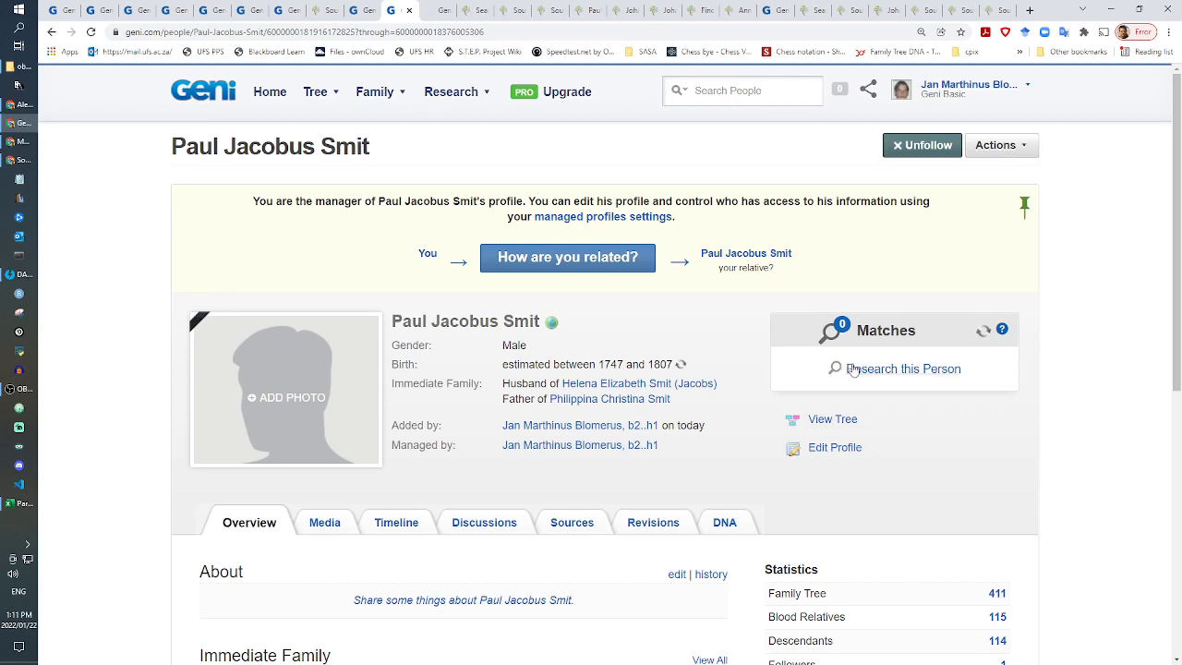
Step: Open the maternal grandfather's tree separately and narrow the people search by his wife's maiden name as partner
{"action": "right_click", "coordinate": [836, 418]}
{"action": "left_click", "coordinate": [878, 429]}
{"action": "left_click", "coordinate": [446, 7]}
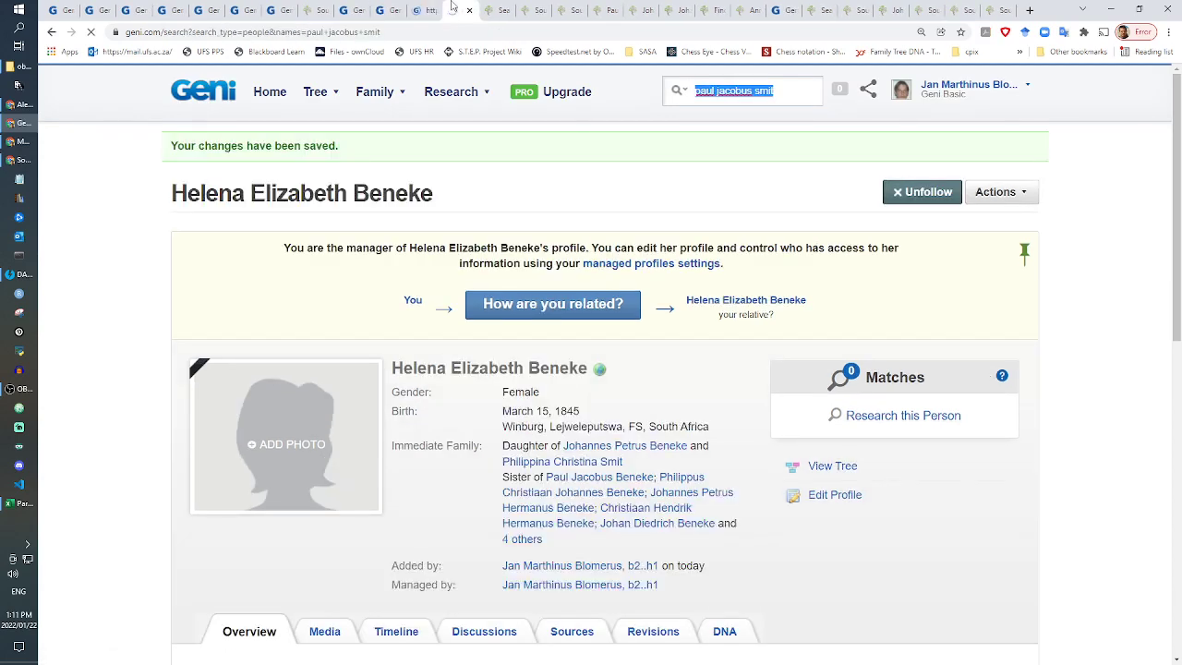
{"action": "left_click", "coordinate": [239, 443]}
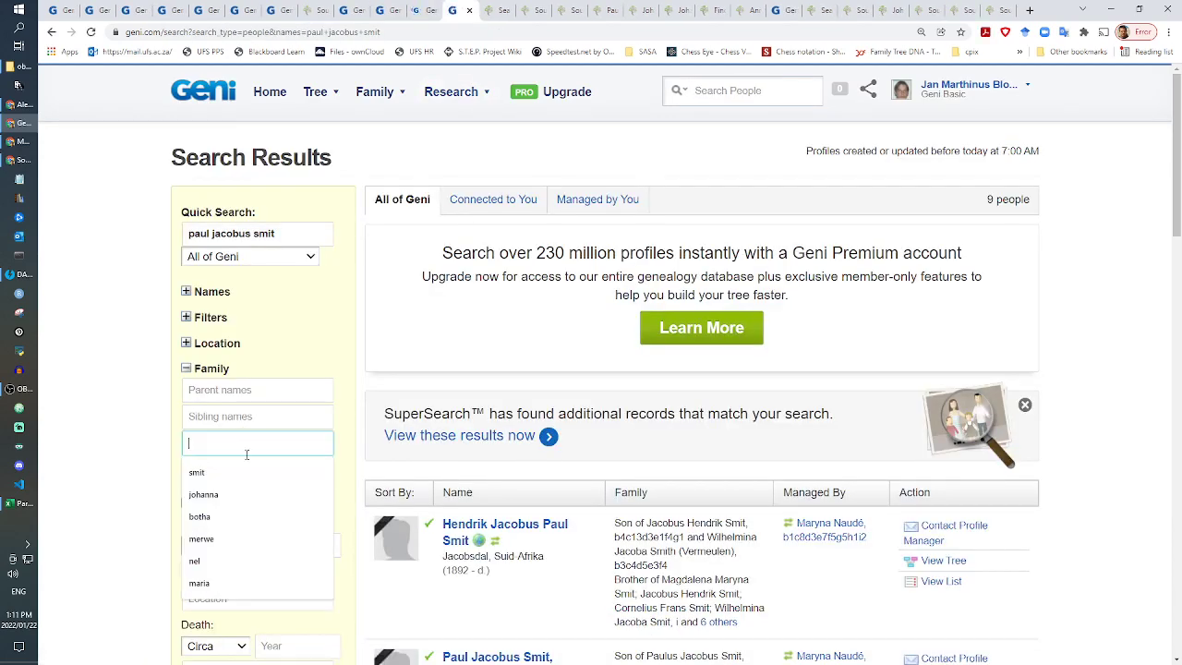
{"action": "type", "text": "jacobs"}
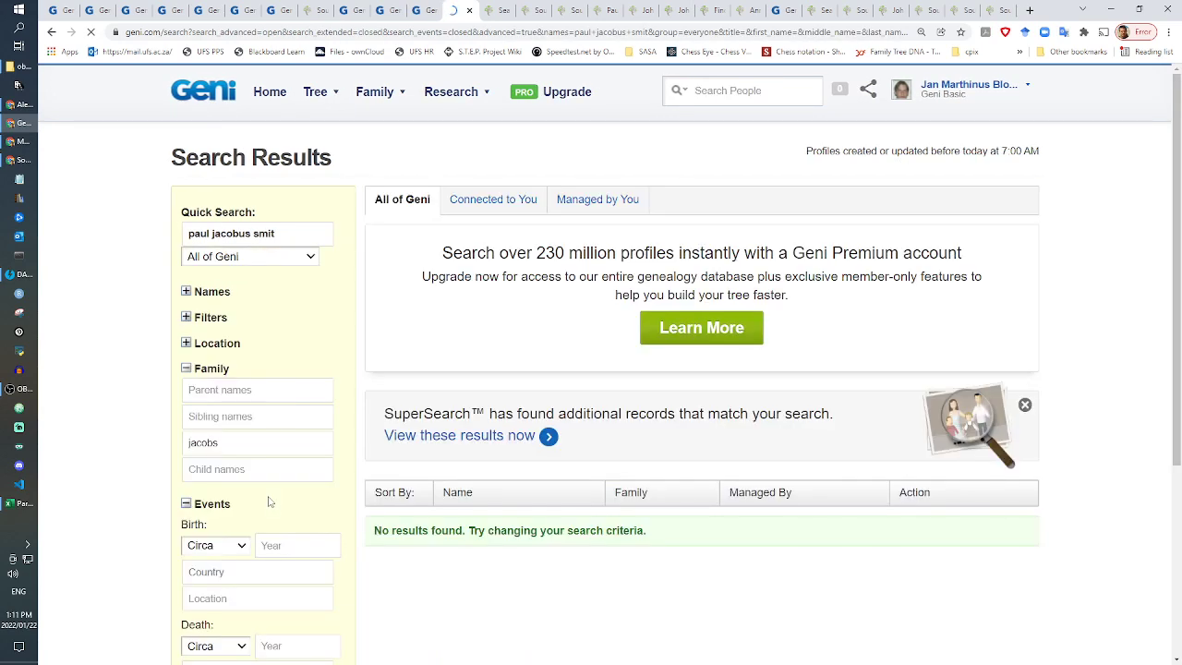
Step: Search Geni people for the maternal grandfather again with an "h" added to the end of his surname
{"action": "left_click", "coordinate": [765, 92]}
{"action": "type", "text": "paul j"}
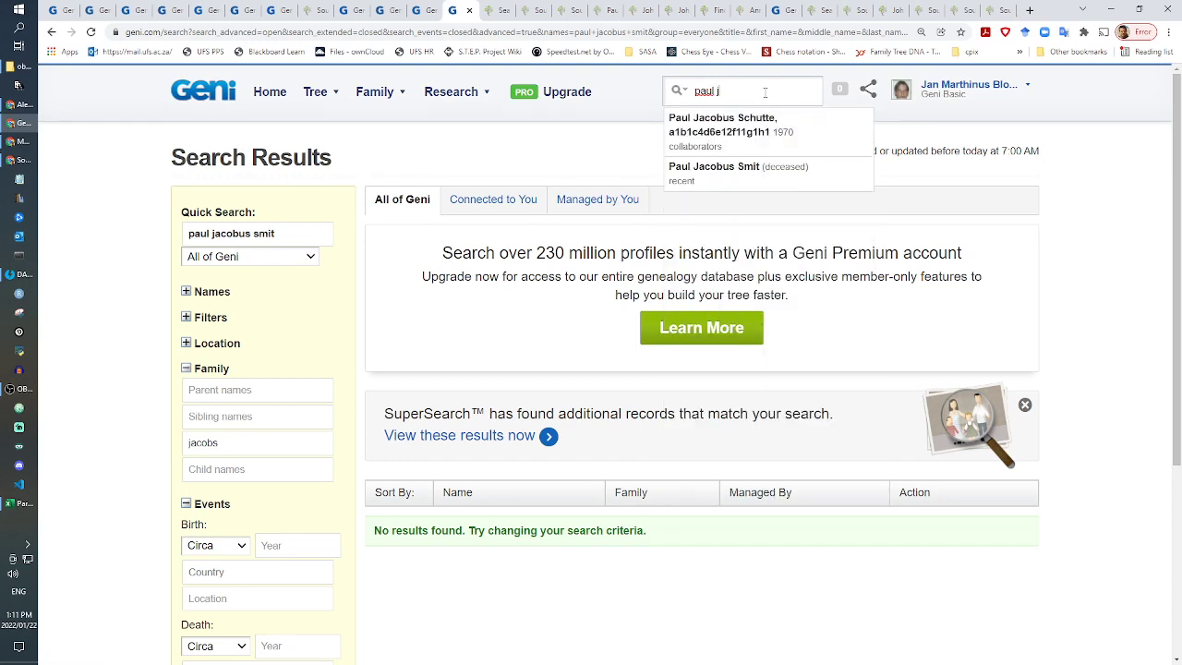
{"action": "type", "text": "acobus smith"}
{"action": "key", "text": "Return"}
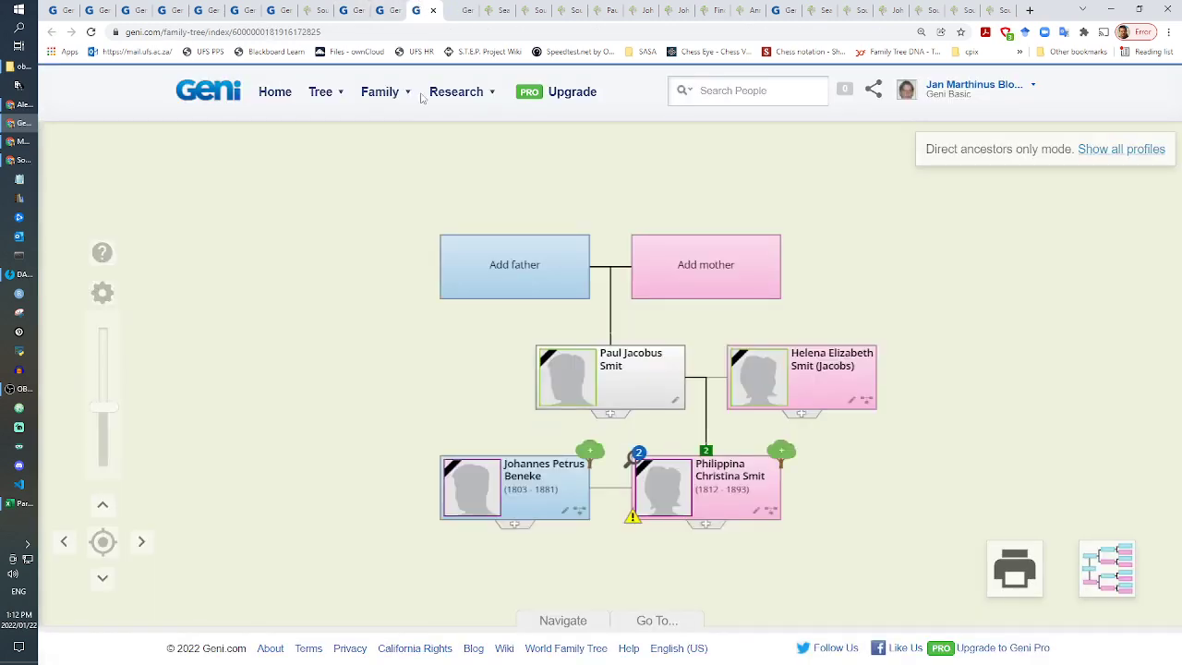
Step: Select the maternal grandfather in his tree and start Move Profile for him
{"action": "left_click", "coordinate": [635, 380]}
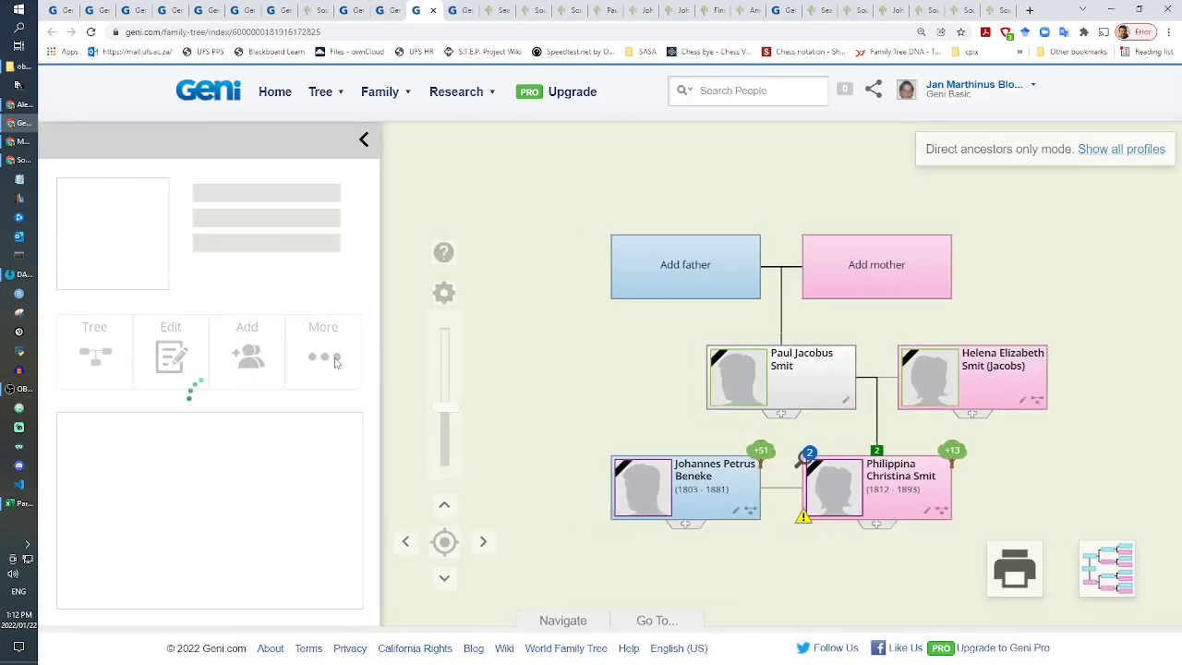
{"action": "left_click", "coordinate": [335, 363]}
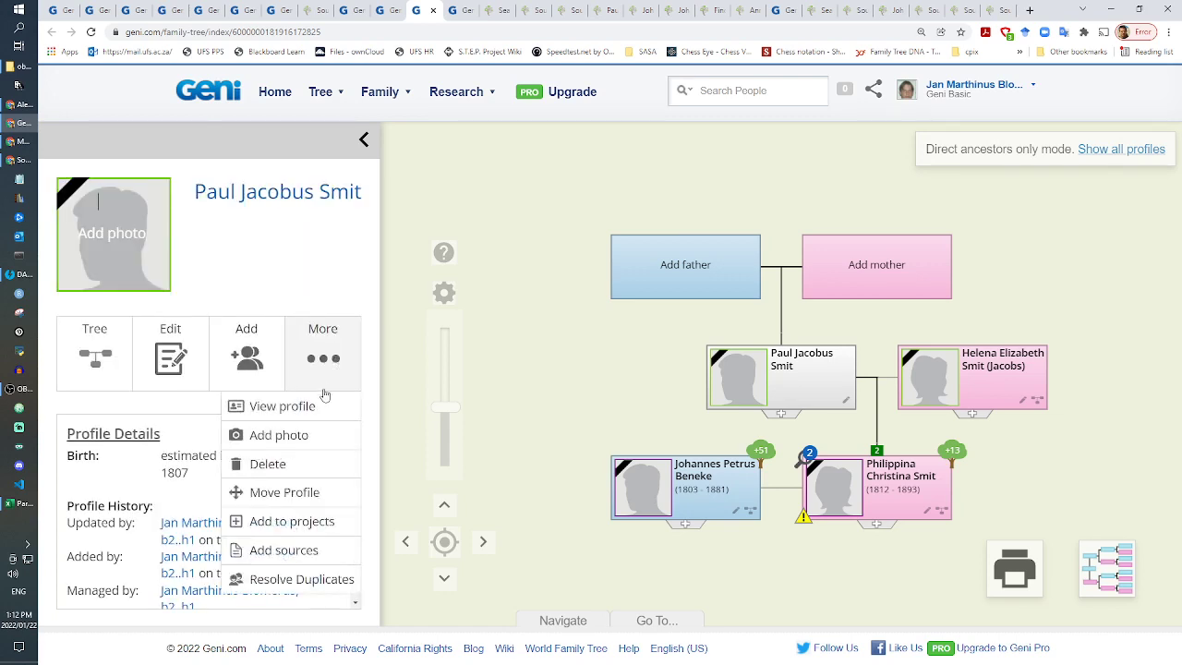
{"action": "left_click", "coordinate": [324, 490]}
Step: Narrow the results for the alternative surname spelling by the wife's maiden name as partner
{"action": "left_click", "coordinate": [456, 10]}
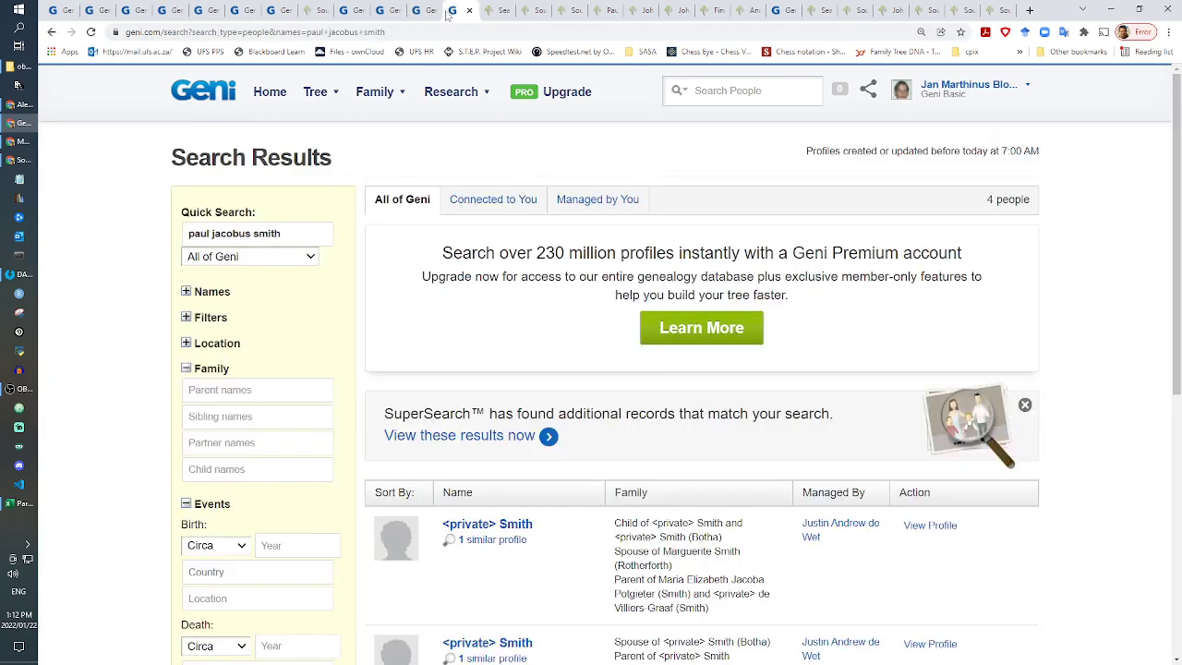
{"action": "left_click", "coordinate": [232, 443]}
{"action": "type", "text": "jacobs"}
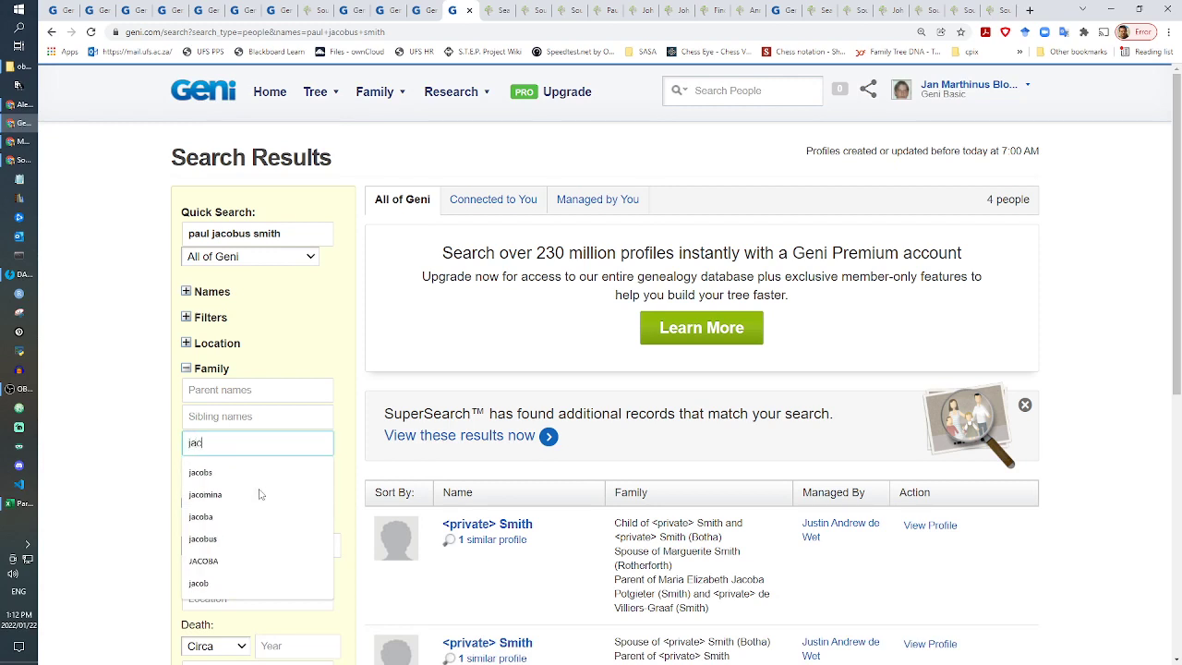
{"action": "key", "text": "Return"}
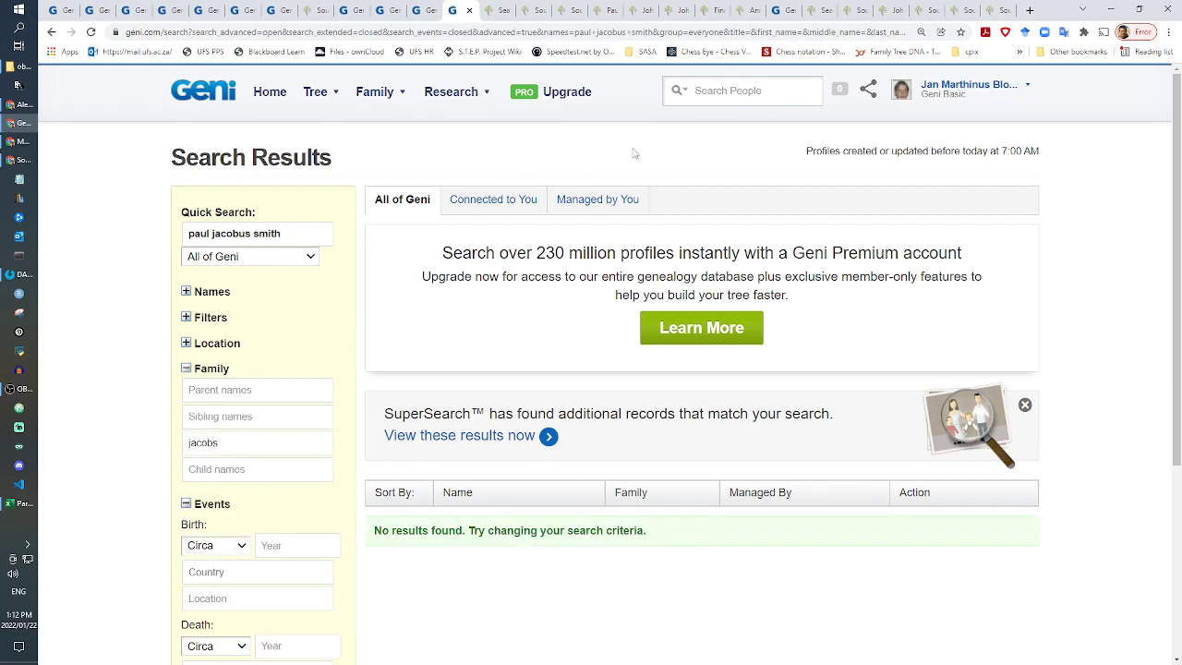
Step: Search Geni people for the maternal grandmother by her full given names and maiden name
{"action": "left_click", "coordinate": [706, 94]}
{"action": "type", "text": "helen"}
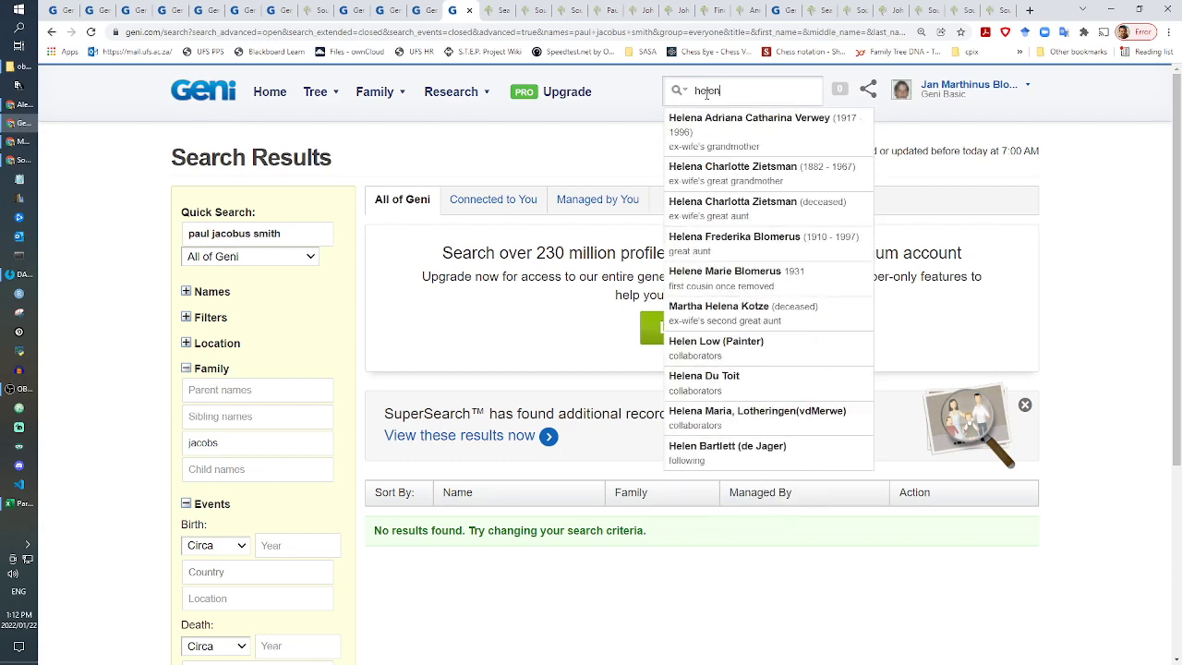
{"action": "type", "text": "a olizabeth ja"}
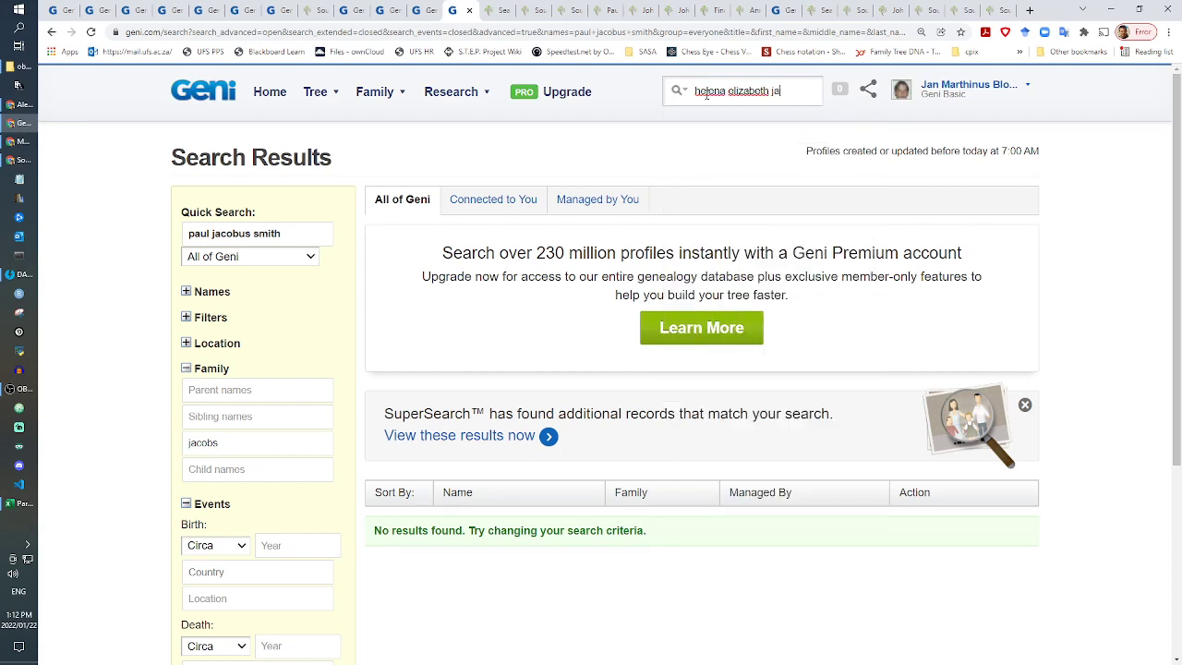
{"action": "type", "text": "cobs"}
{"action": "key", "text": "Return"}
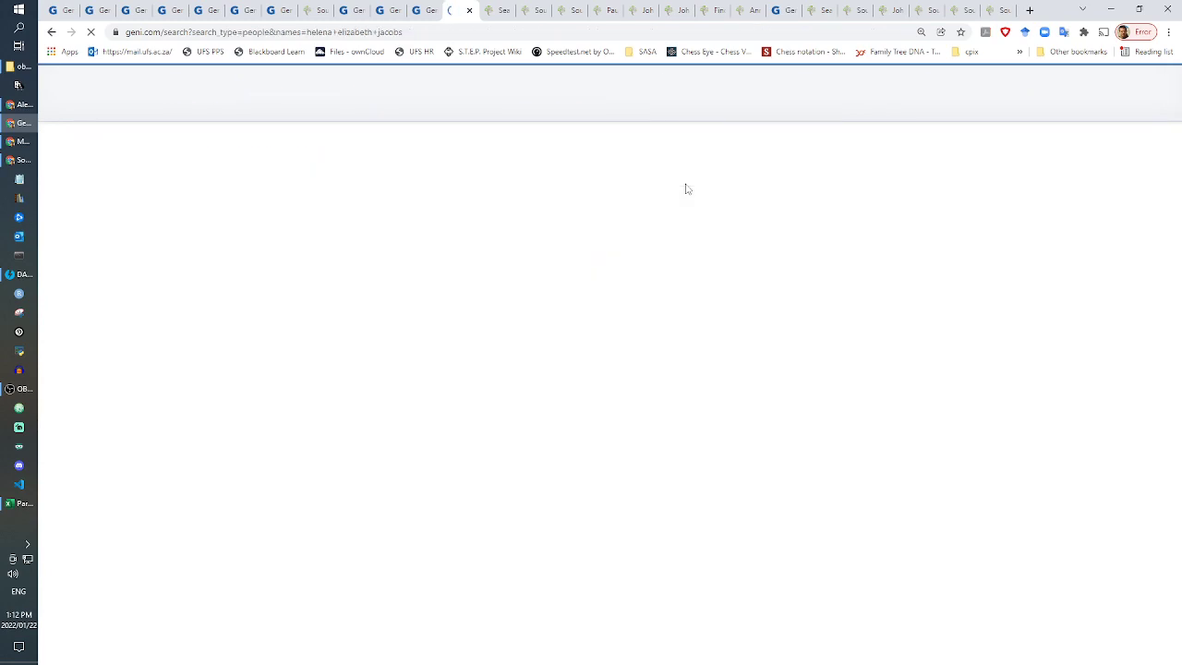
Step: Examine the first page of search results for a profile matching the maternal grandmother, checking each candidate's husband, parents and children
{"action": "scroll", "coordinate": [563, 309], "scroll_direction": "down", "scroll_amount": 3}
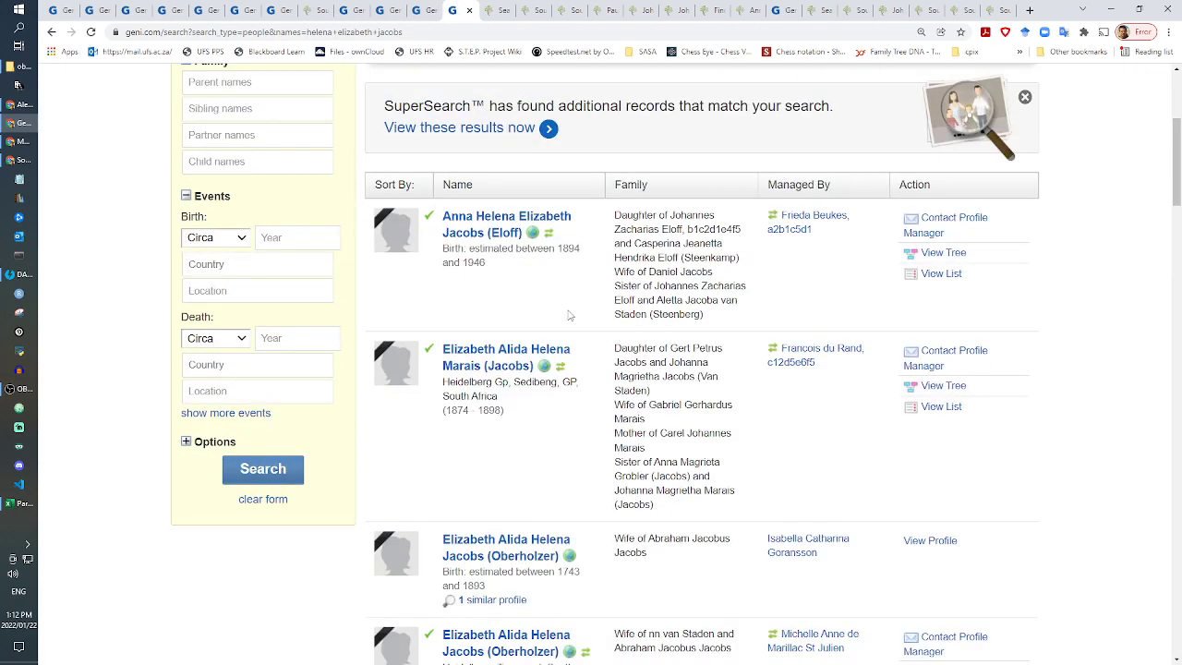
{"action": "scroll", "coordinate": [569, 315], "scroll_direction": "down", "scroll_amount": 3}
{"action": "scroll", "coordinate": [570, 315], "scroll_direction": "down", "scroll_amount": 3}
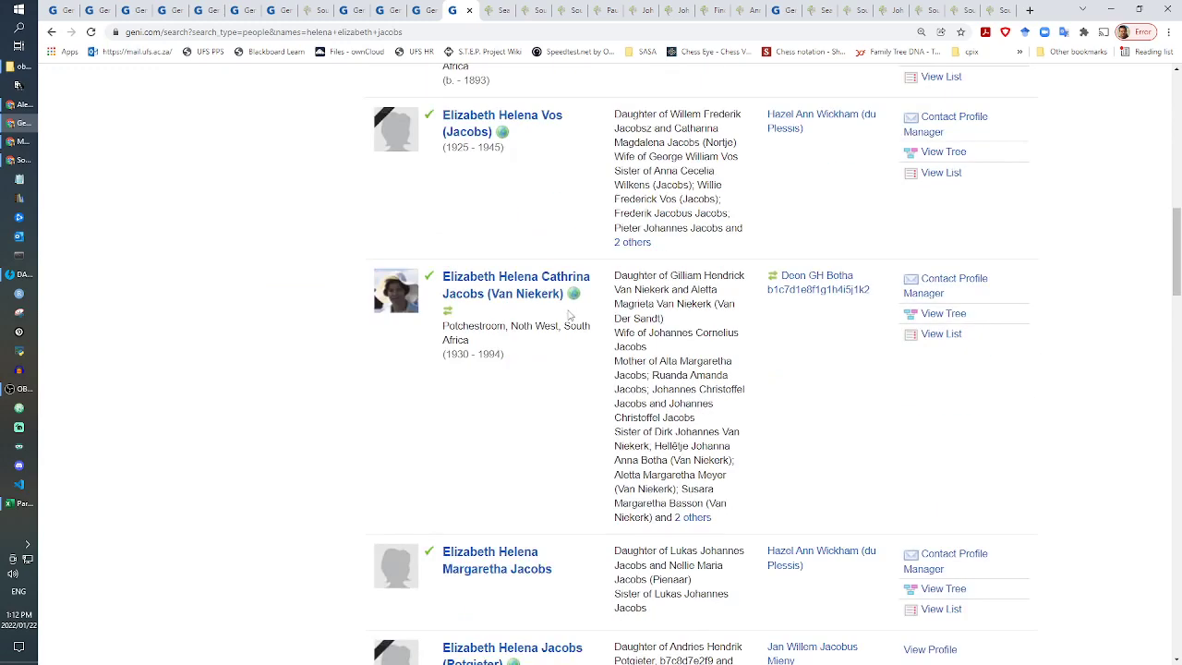
{"action": "scroll", "coordinate": [570, 315], "scroll_direction": "down", "scroll_amount": 3}
{"action": "scroll", "coordinate": [569, 315], "scroll_direction": "down", "scroll_amount": 6}
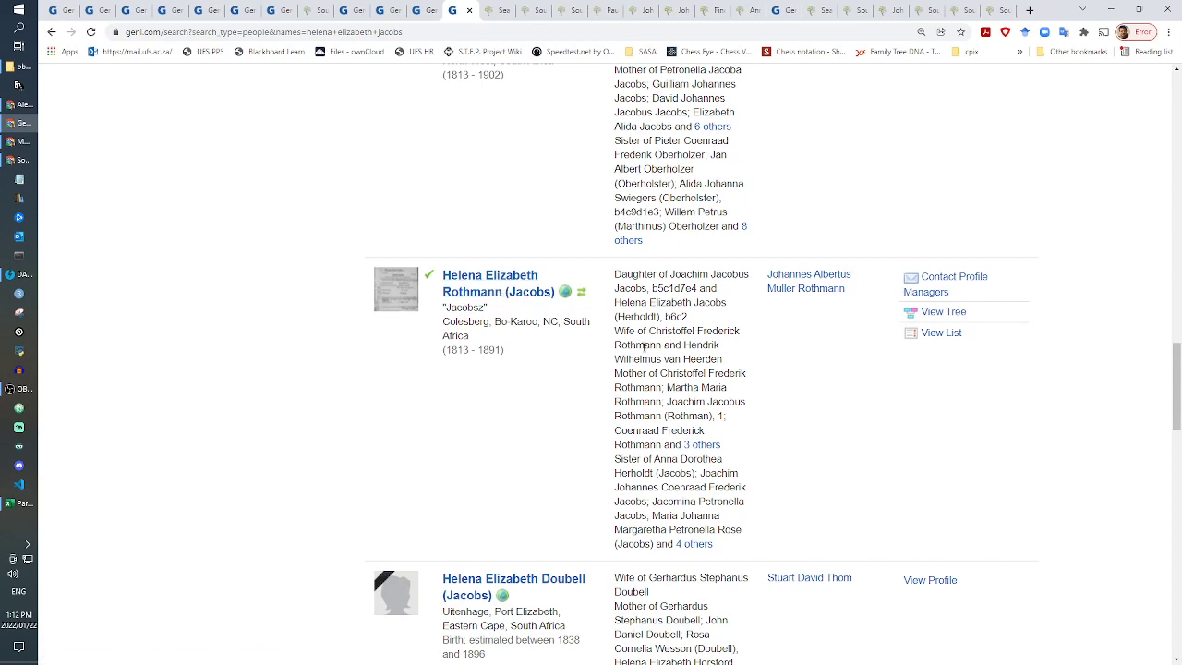
{"action": "scroll", "coordinate": [509, 391], "scroll_direction": "down", "scroll_amount": 3}
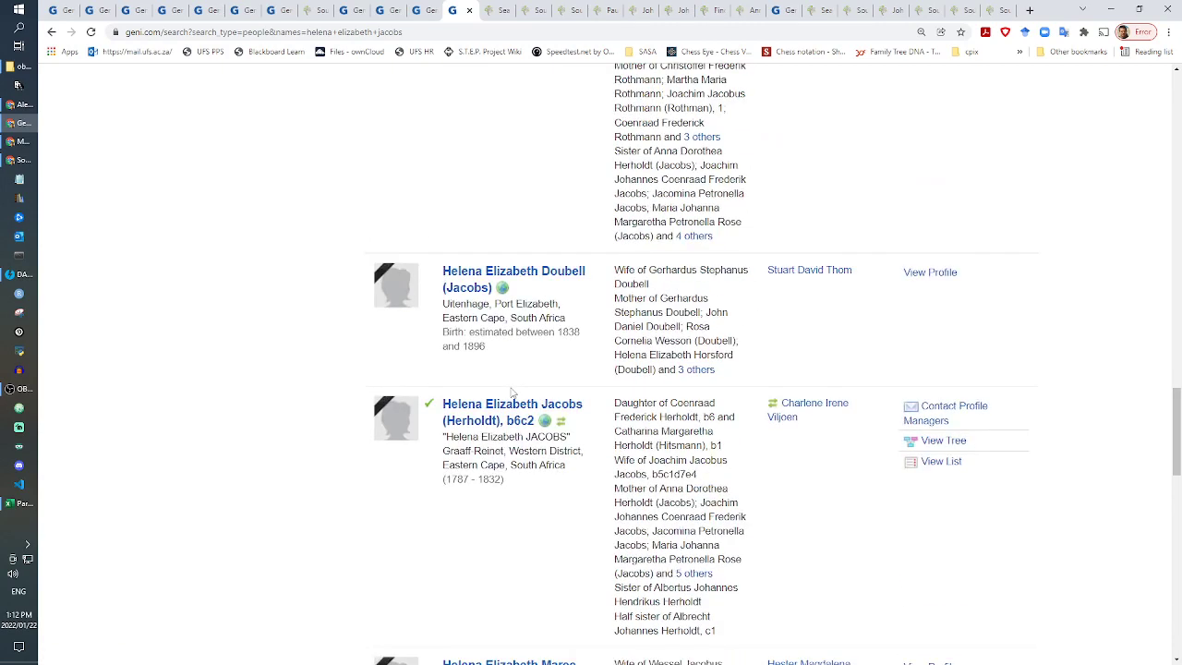
{"action": "scroll", "coordinate": [499, 446], "scroll_direction": "down", "scroll_amount": 3}
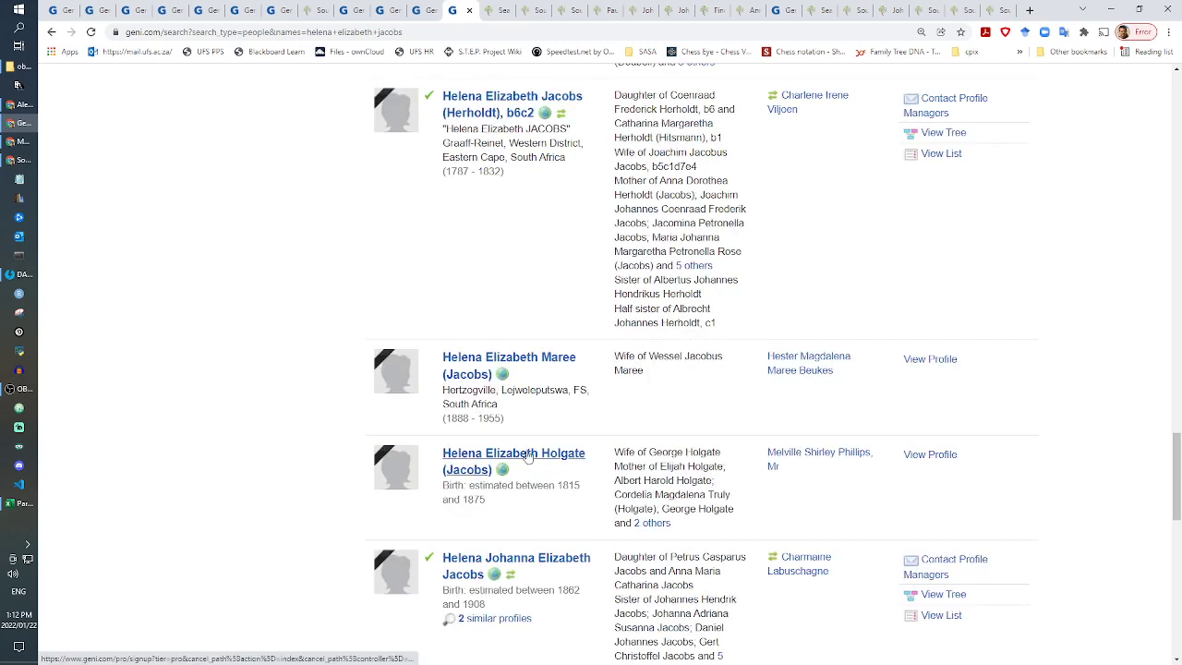
{"action": "scroll", "coordinate": [528, 456], "scroll_direction": "down", "scroll_amount": 3}
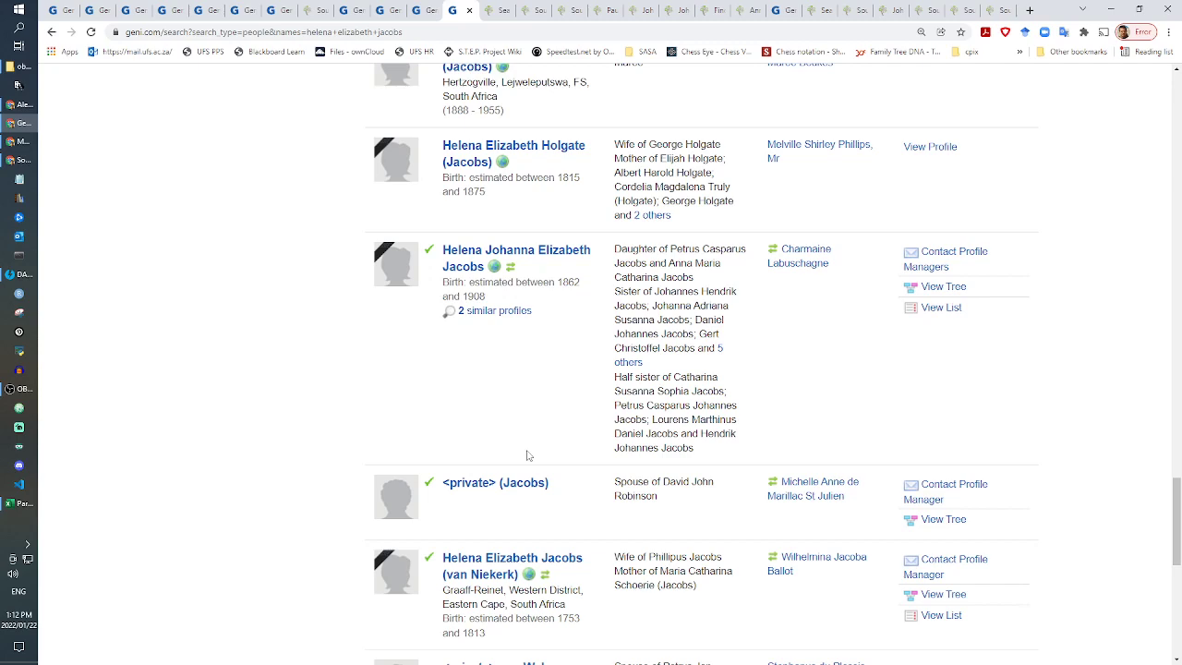
{"action": "scroll", "coordinate": [527, 456], "scroll_direction": "down", "scroll_amount": 3}
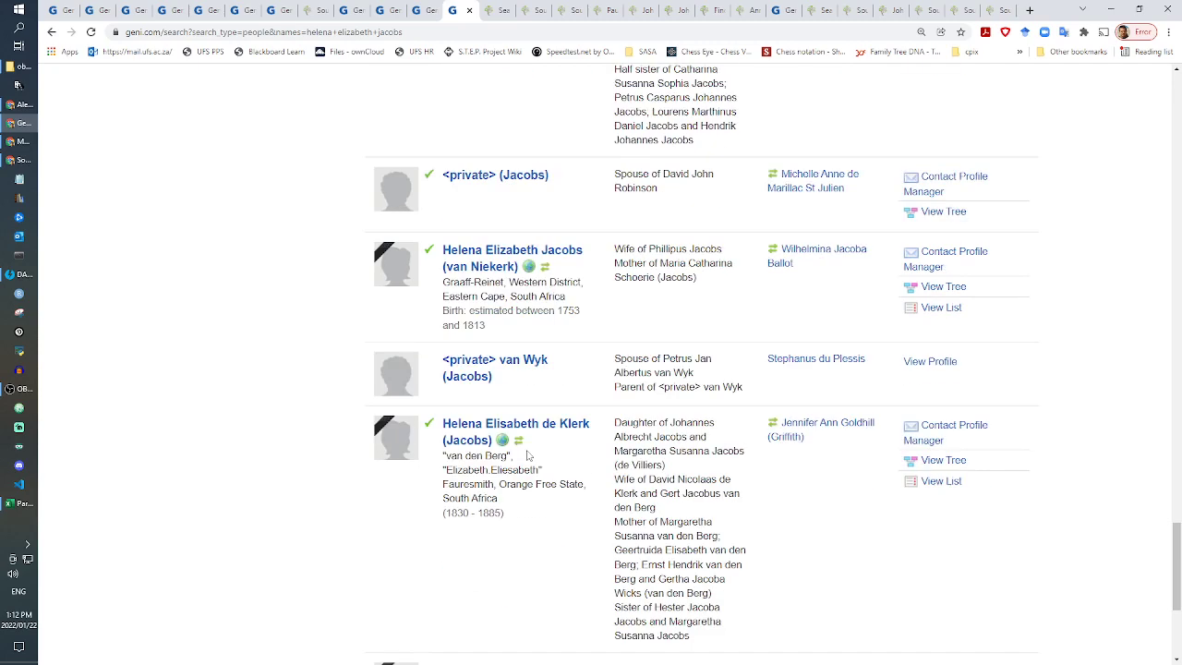
{"action": "scroll", "coordinate": [527, 456], "scroll_direction": "down", "scroll_amount": 3}
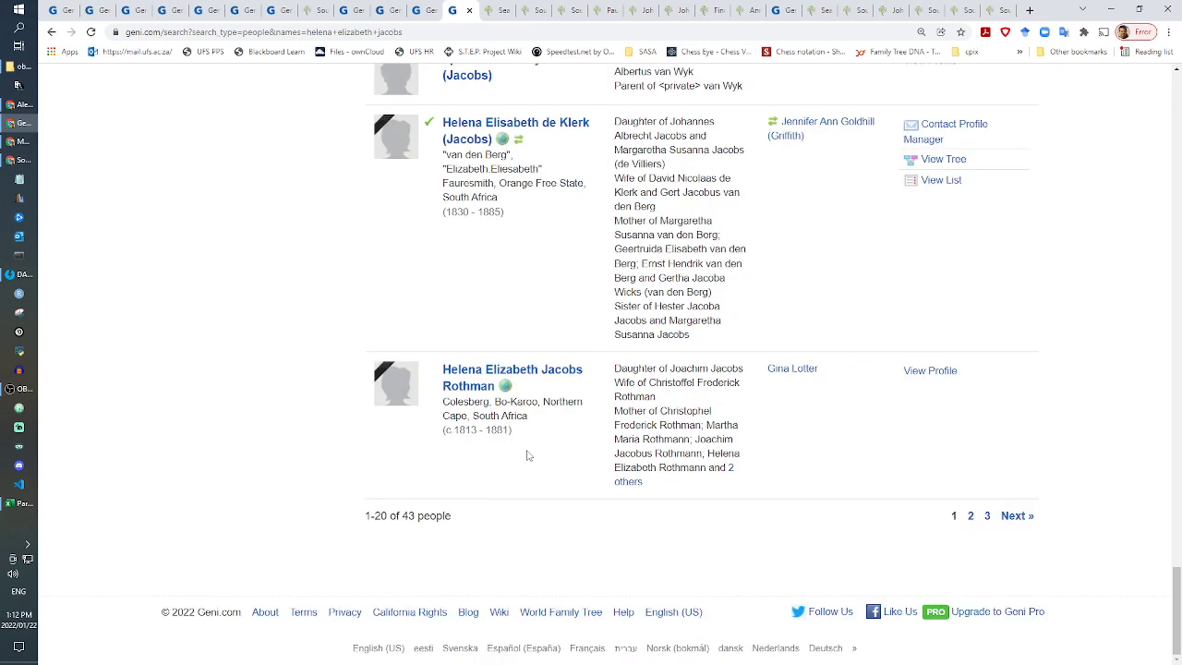
Step: Open page 2 of the results and compare its first candidates with the maternal grandparents shown in the family tree
{"action": "left_click", "coordinate": [971, 517]}
{"action": "left_click", "coordinate": [421, 11]}
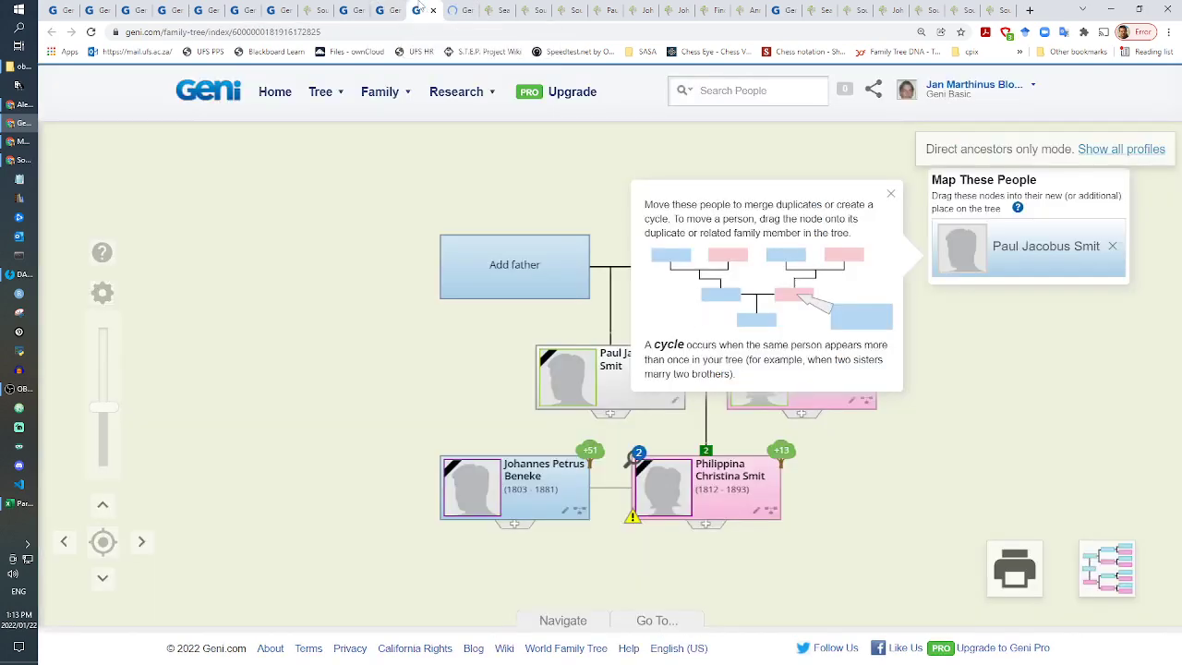
{"action": "left_click", "coordinate": [456, 10]}
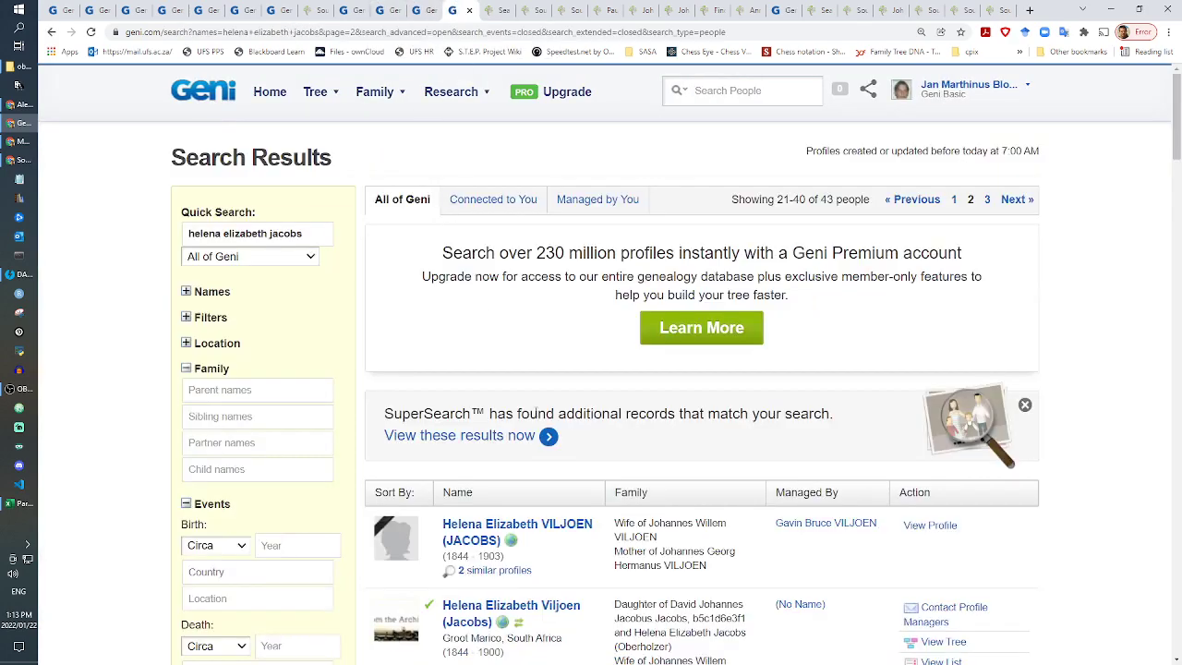
{"action": "scroll", "coordinate": [536, 413], "scroll_direction": "down", "scroll_amount": 3}
{"action": "scroll", "coordinate": [536, 413], "scroll_direction": "down", "scroll_amount": 1}
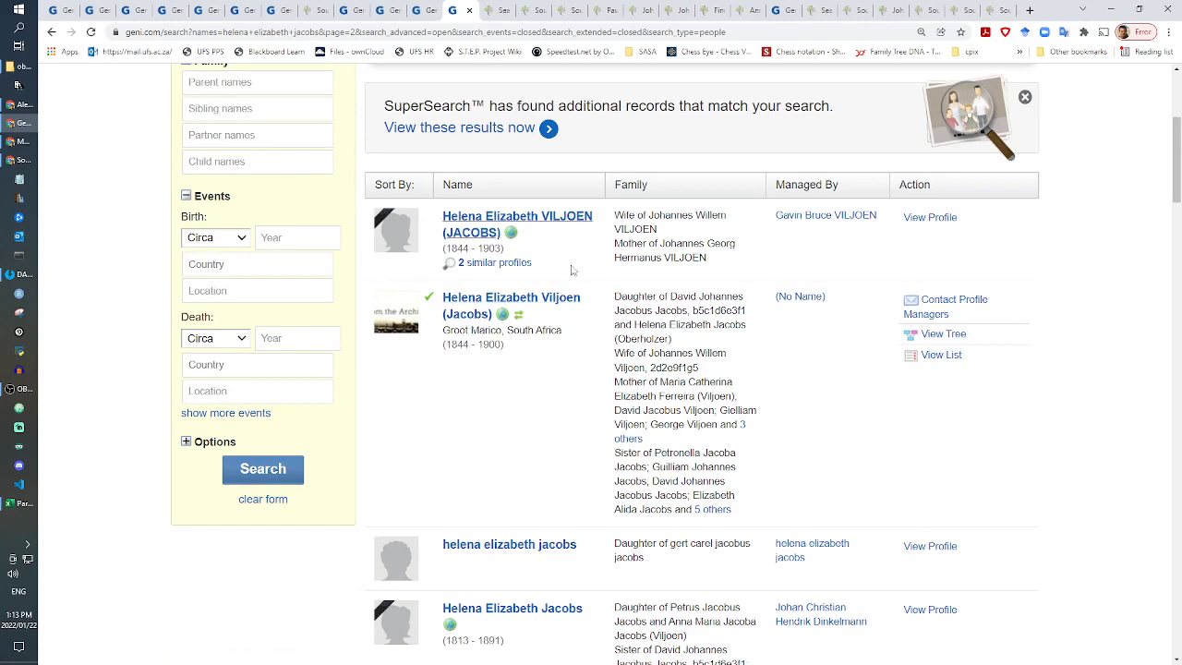
{"action": "scroll", "coordinate": [596, 473], "scroll_direction": "down", "scroll_amount": 4}
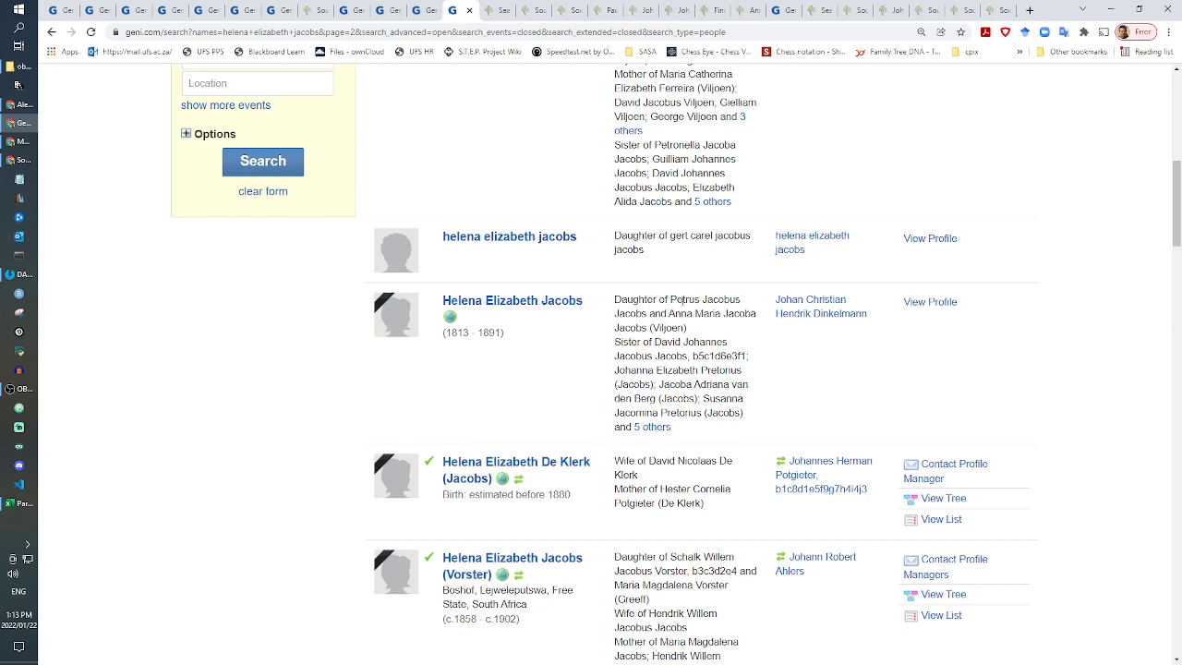
{"action": "left_click_drag", "start_coordinate": [685, 301], "coordinate": [724, 301]}
{"action": "left_click", "coordinate": [681, 316]}
{"action": "left_click", "coordinate": [427, 9]}
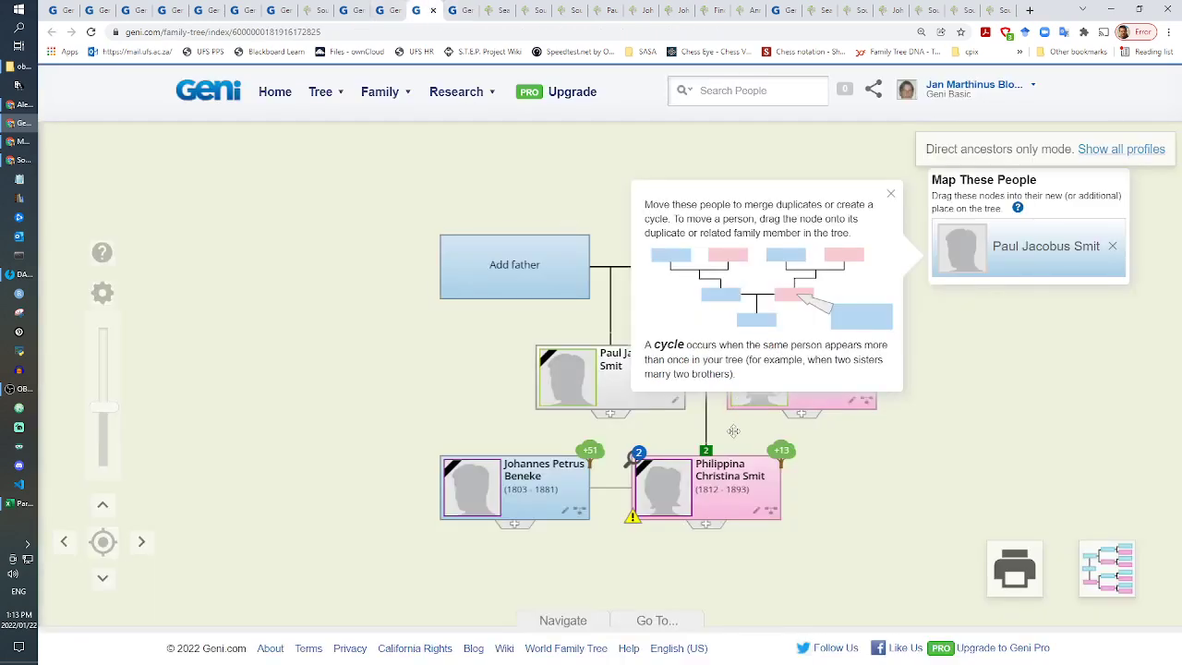
{"action": "left_click", "coordinate": [460, 9]}
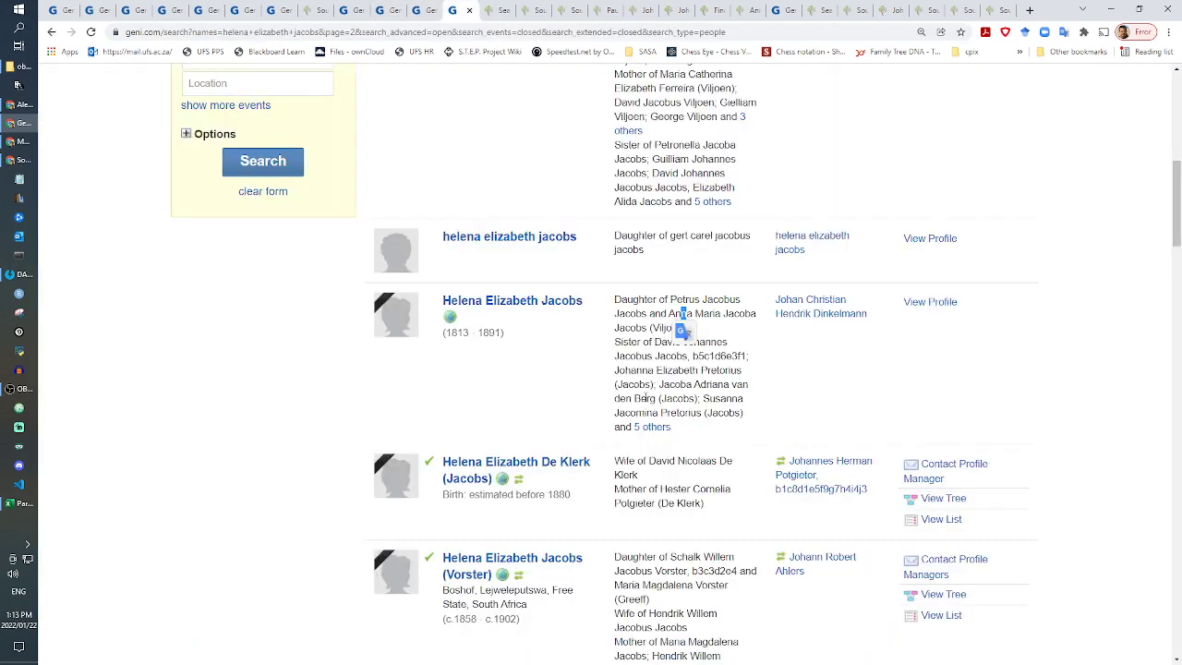
Step: Examine the remaining candidates on page 2 of the results for matching parents, spouse and dates
{"action": "scroll", "coordinate": [664, 370], "scroll_direction": "down", "scroll_amount": 3}
{"action": "scroll", "coordinate": [524, 420], "scroll_direction": "down", "scroll_amount": 3}
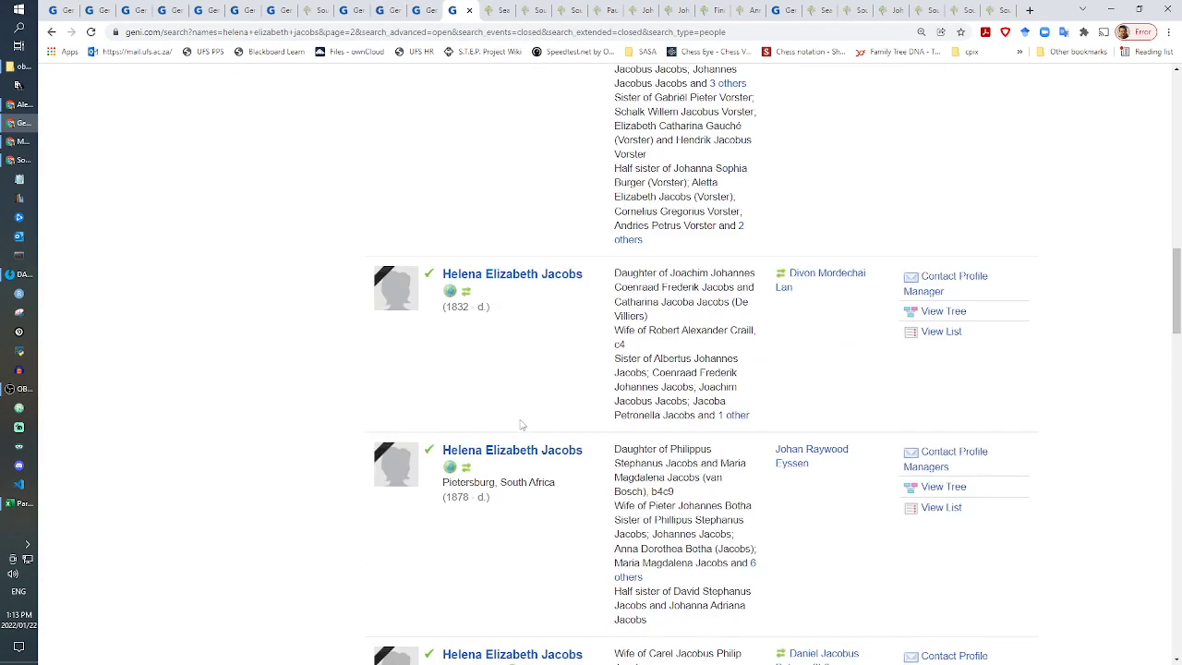
{"action": "scroll", "coordinate": [521, 425], "scroll_direction": "down", "scroll_amount": 3}
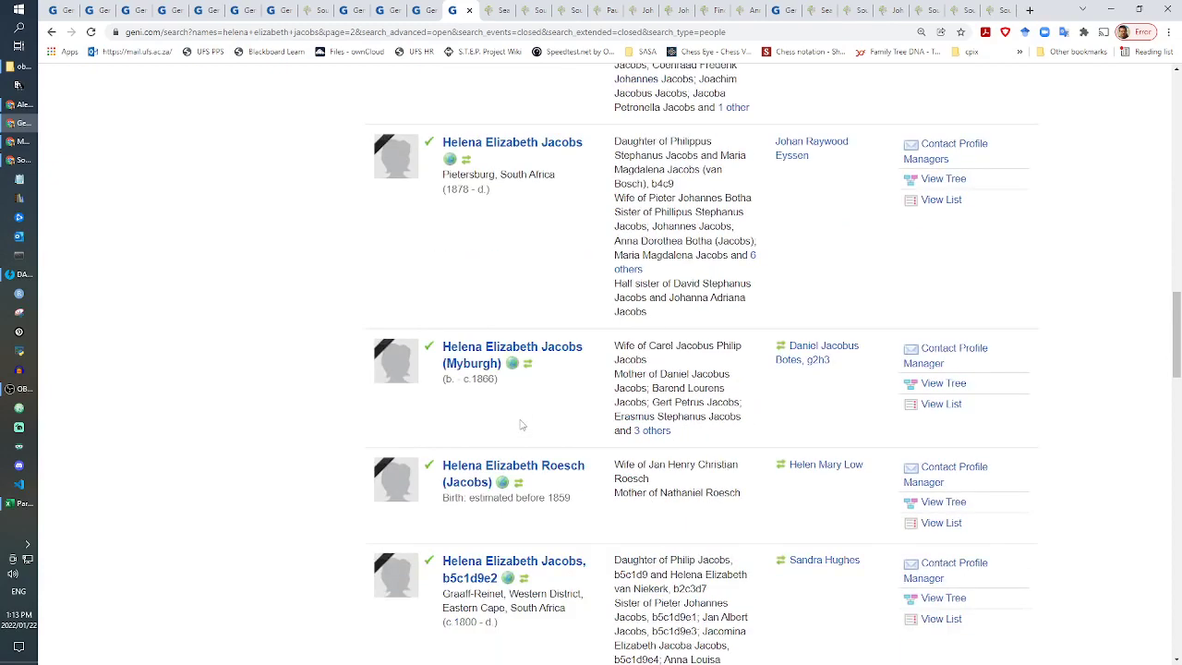
{"action": "scroll", "coordinate": [520, 425], "scroll_direction": "down", "scroll_amount": 3}
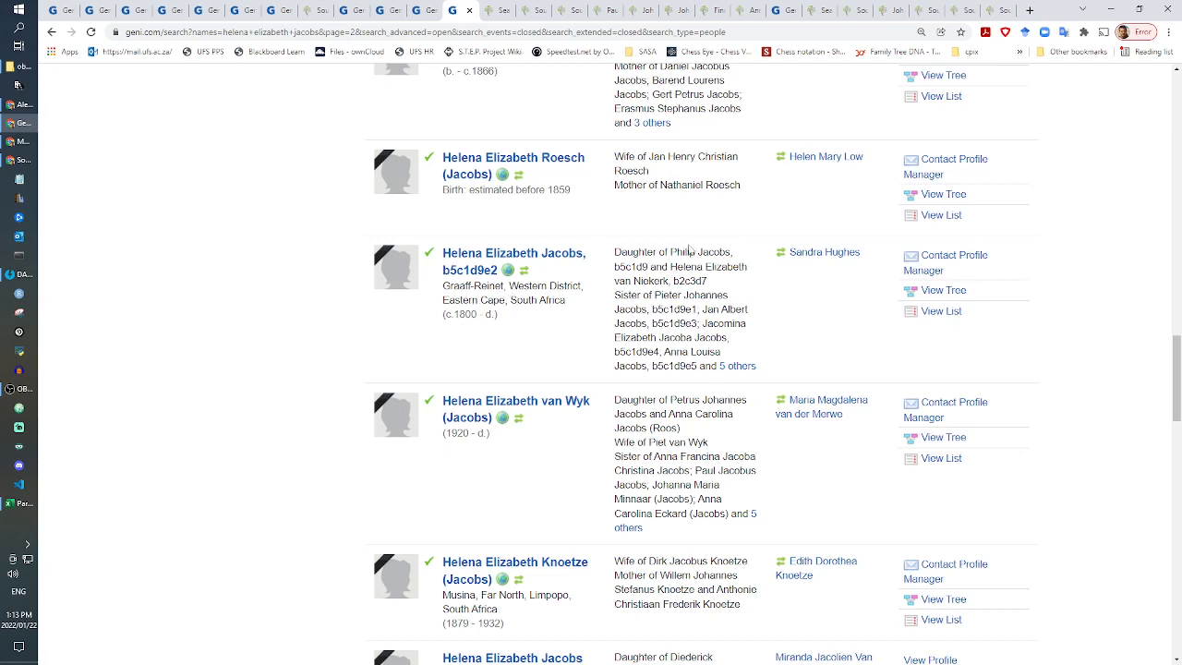
{"action": "left_click_drag", "start_coordinate": [677, 251], "coordinate": [731, 254]}
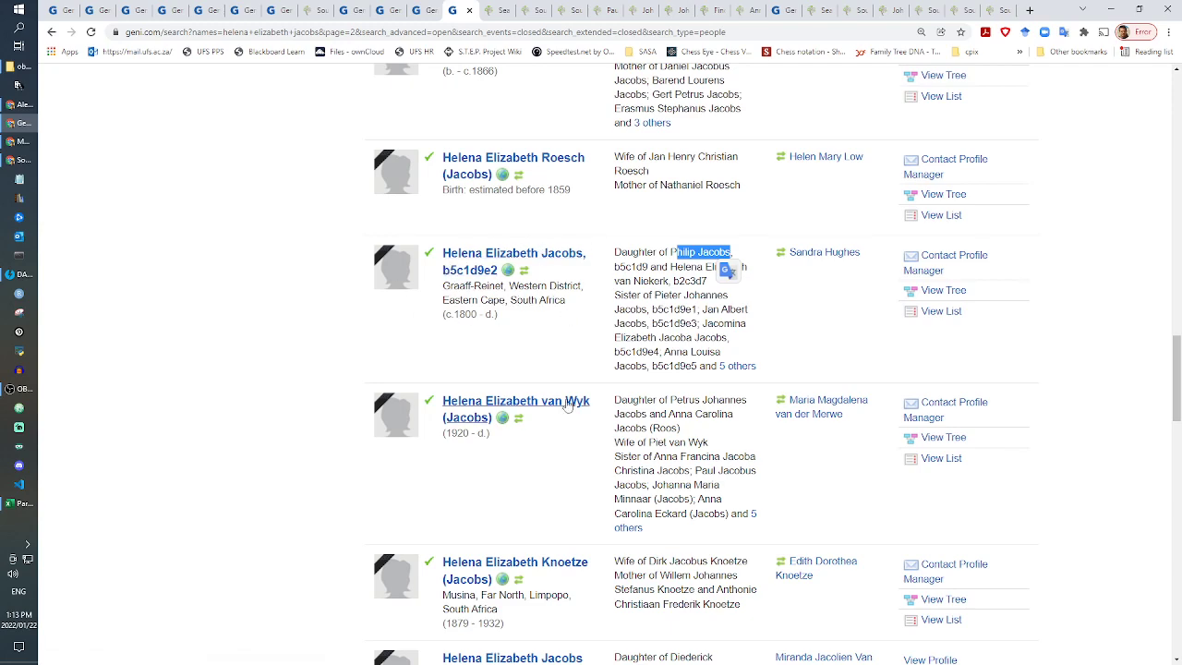
{"action": "scroll", "coordinate": [572, 411], "scroll_direction": "down", "scroll_amount": 3}
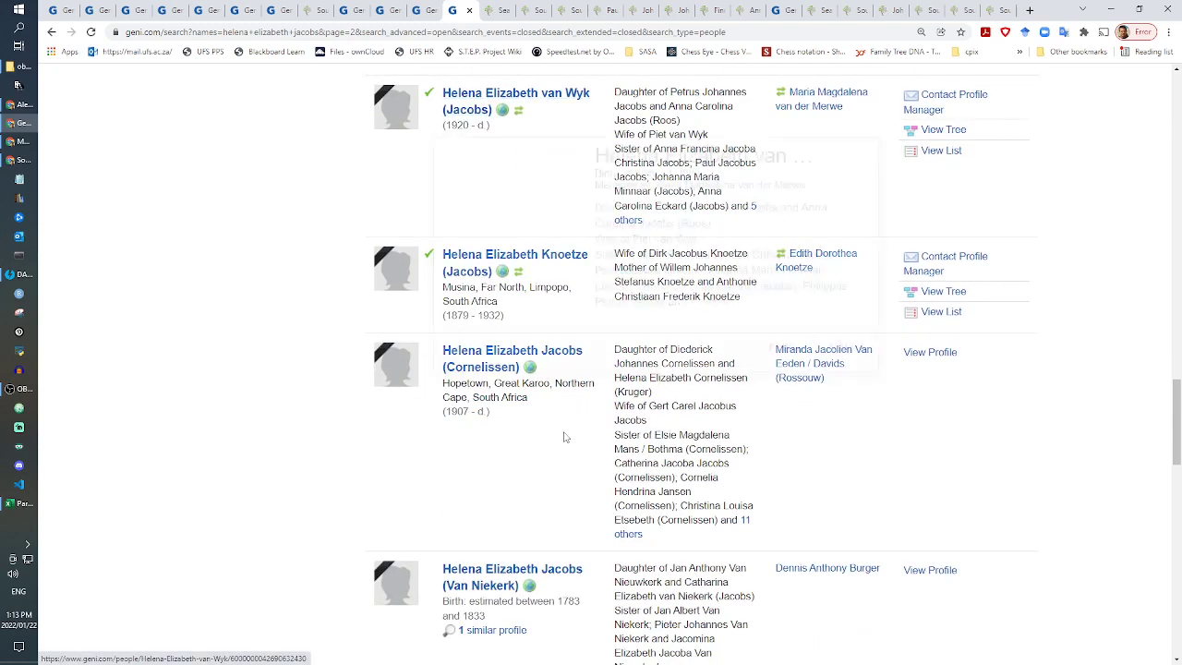
{"action": "scroll", "coordinate": [565, 437], "scroll_direction": "down", "scroll_amount": 3}
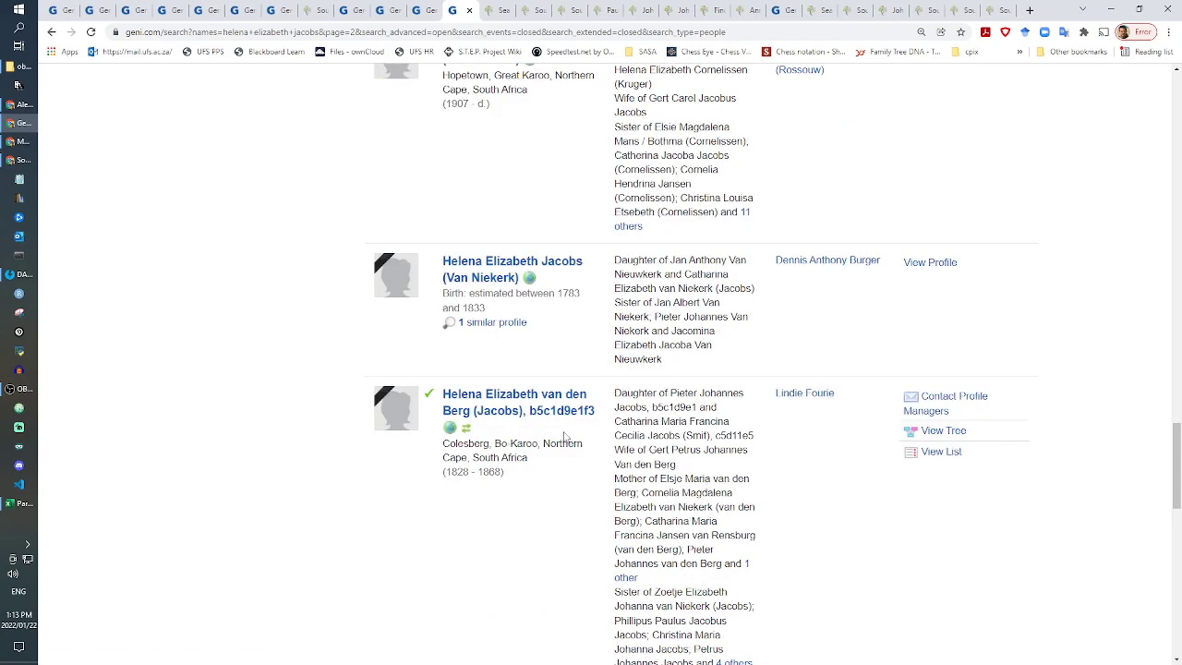
{"action": "scroll", "coordinate": [565, 438], "scroll_direction": "down", "scroll_amount": 3}
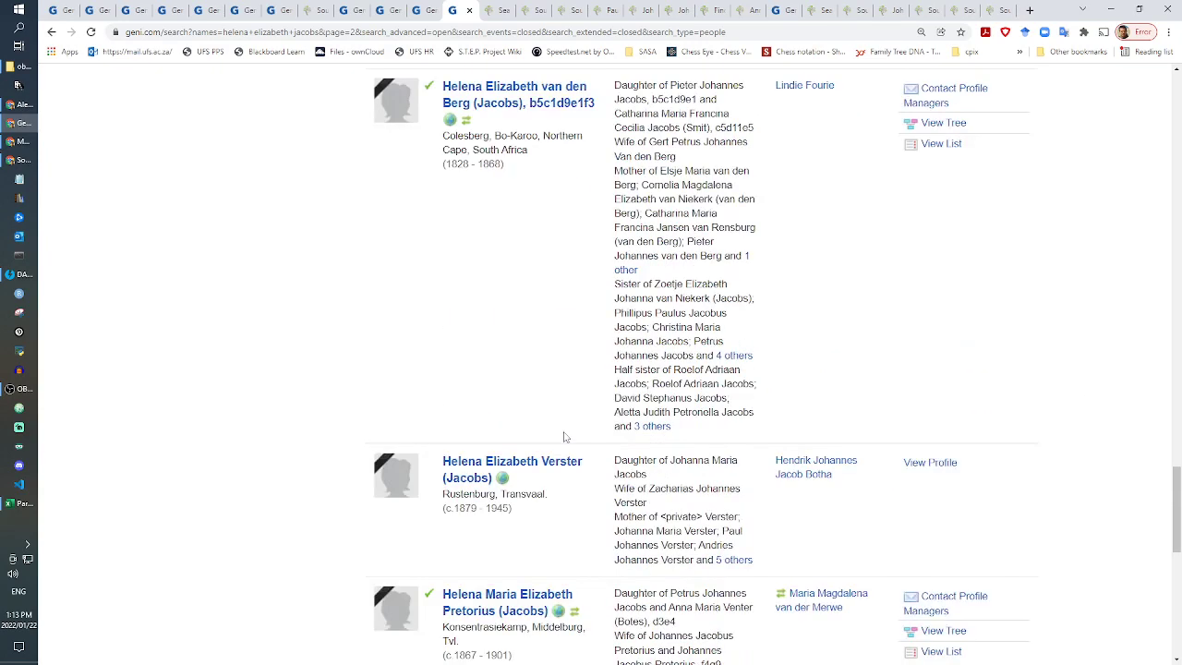
{"action": "scroll", "coordinate": [565, 438], "scroll_direction": "down", "scroll_amount": 3}
{"action": "scroll", "coordinate": [566, 438], "scroll_direction": "down", "scroll_amount": 3}
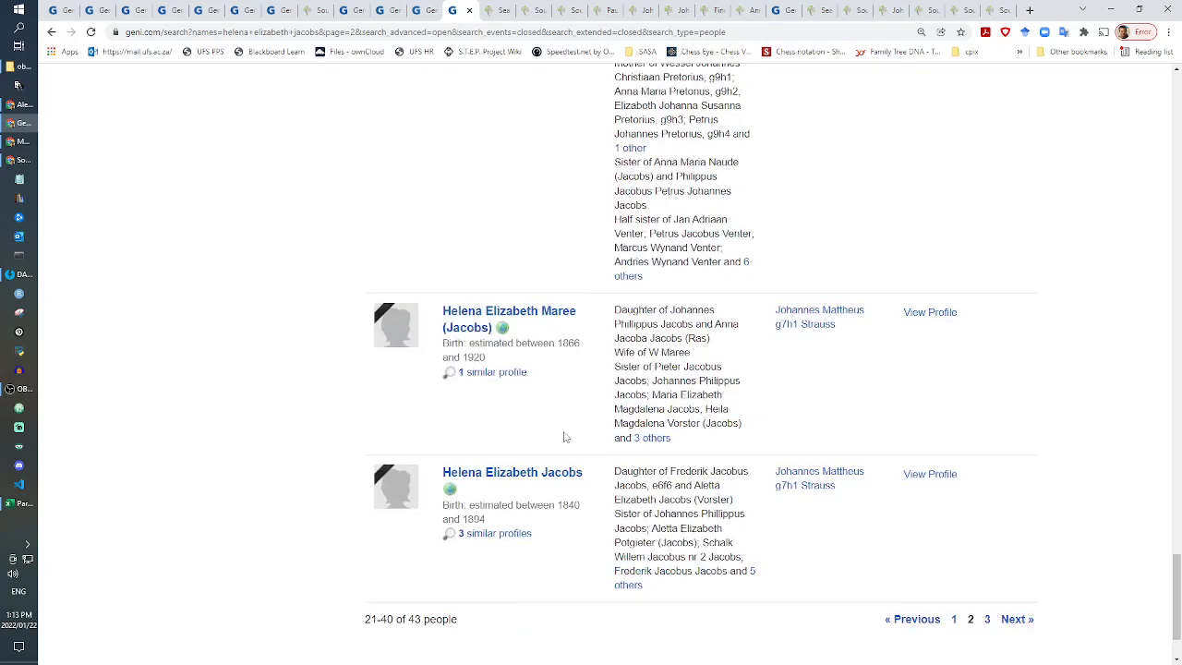
{"action": "scroll", "coordinate": [566, 438], "scroll_direction": "down", "scroll_amount": 3}
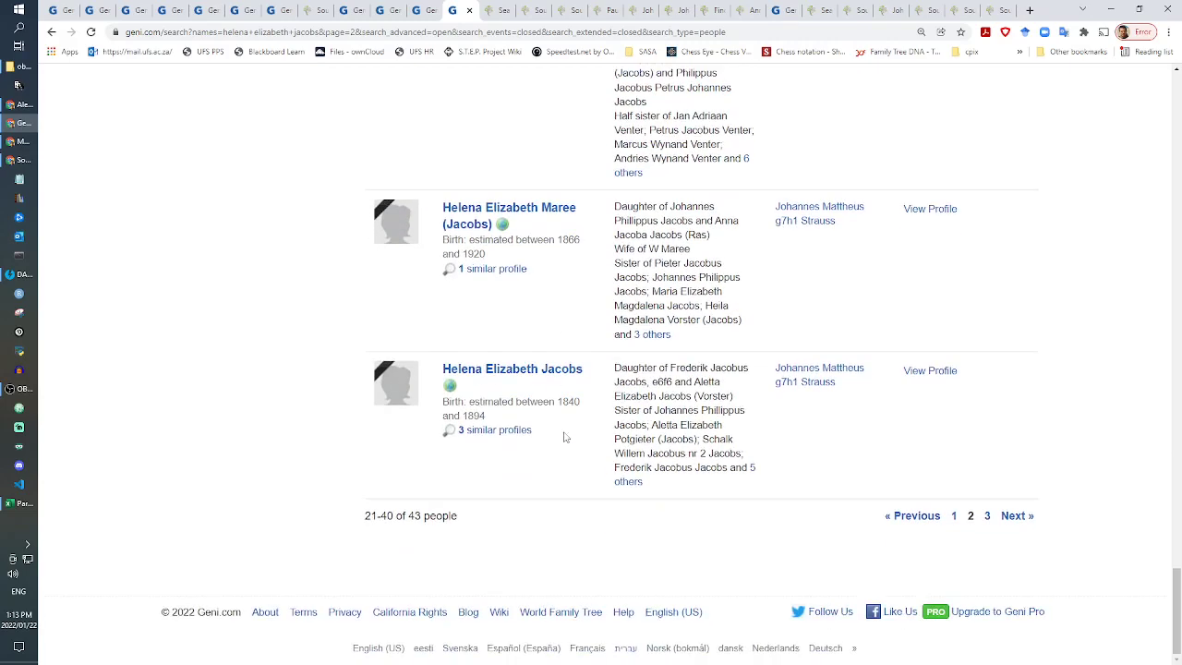
Step: Open page 3 of the results and expand the full list of children for the last candidate
{"action": "left_click", "coordinate": [987, 518]}
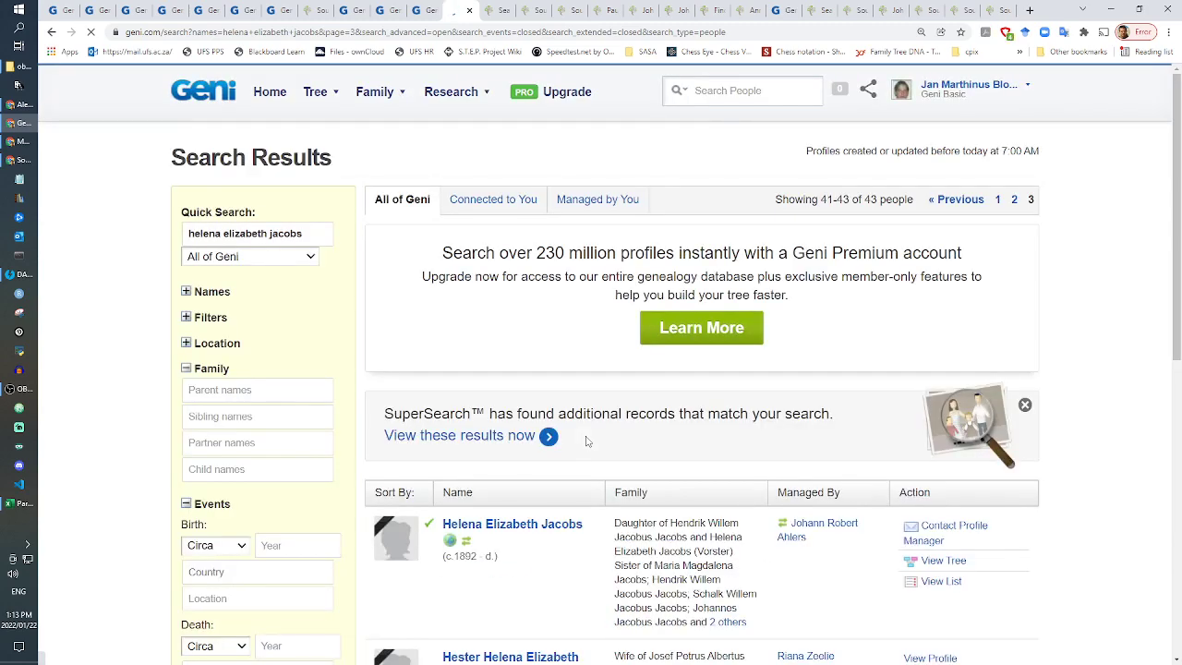
{"action": "scroll", "coordinate": [585, 441], "scroll_direction": "down", "scroll_amount": 10}
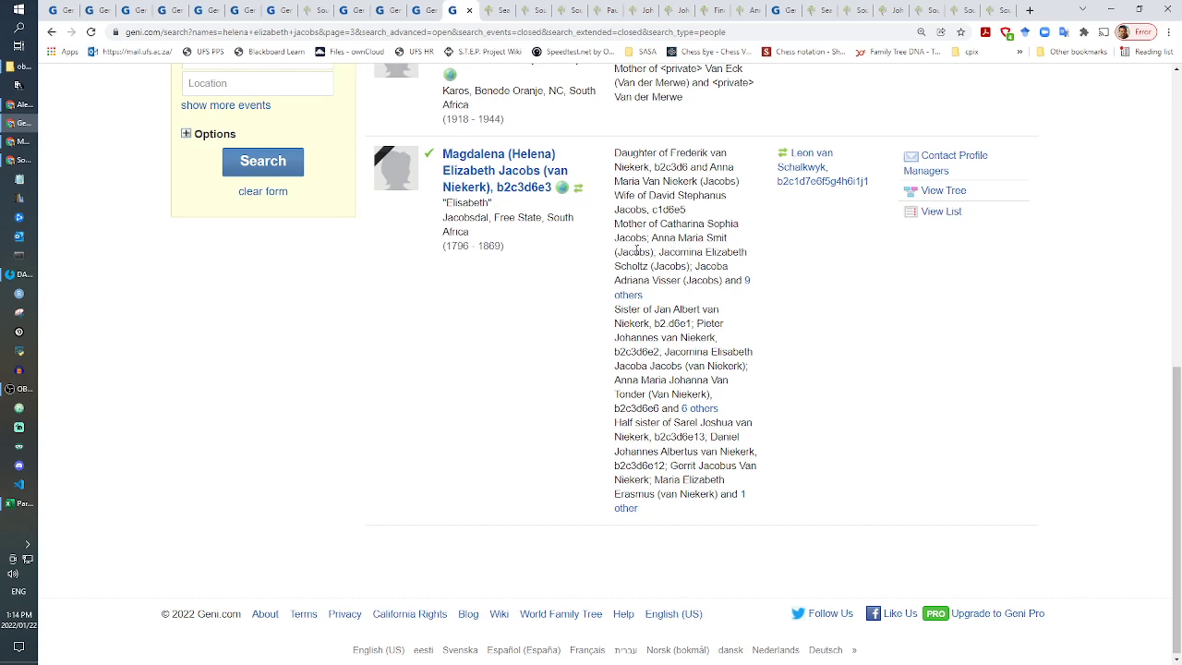
{"action": "left_click", "coordinate": [629, 295]}
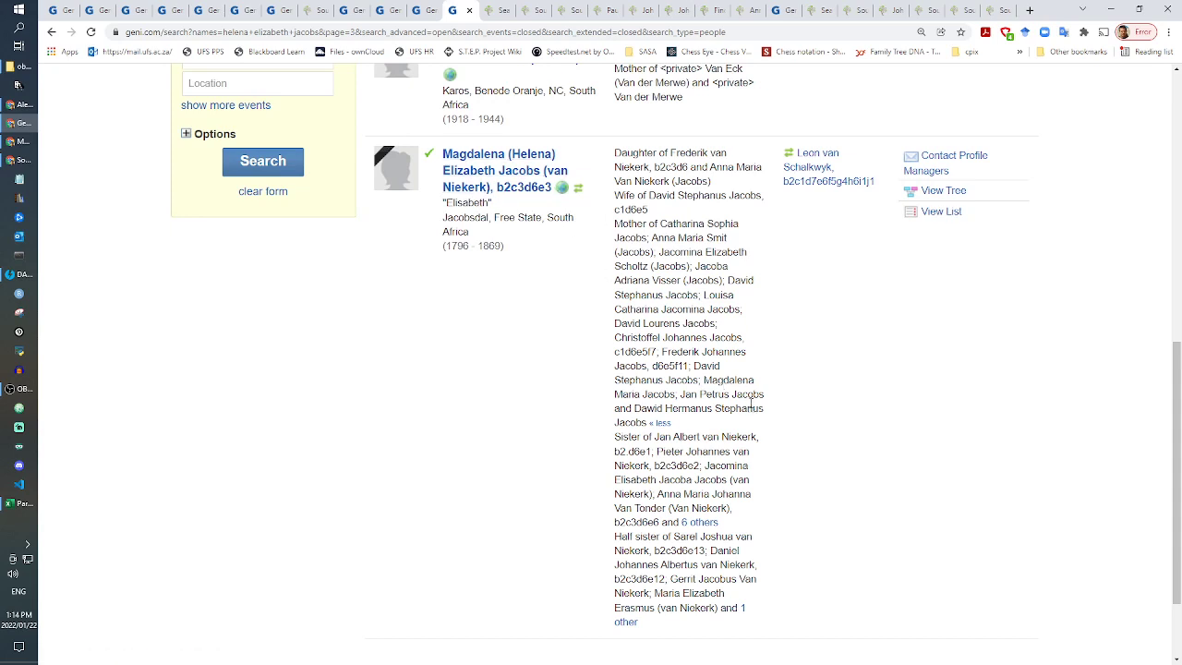
{"action": "scroll", "coordinate": [750, 403], "scroll_direction": "up", "scroll_amount": 3}
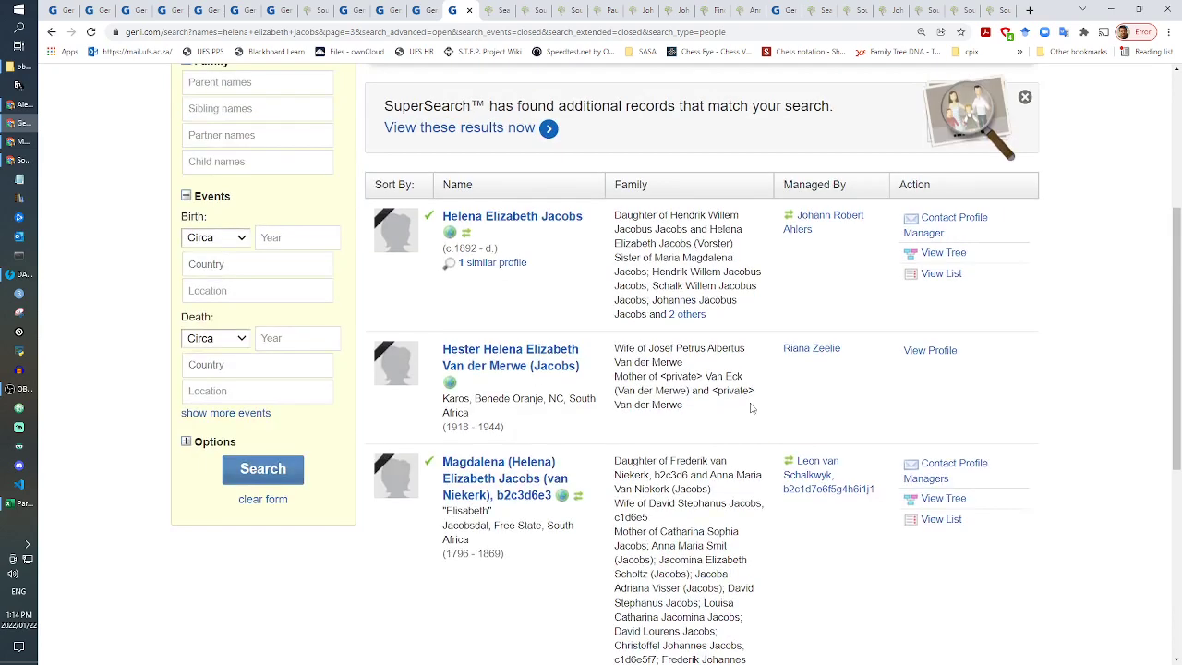
Step: Return to the family tree, centre it on the father, and look over his ancestors and the row of children
{"action": "left_click", "coordinate": [428, 8]}
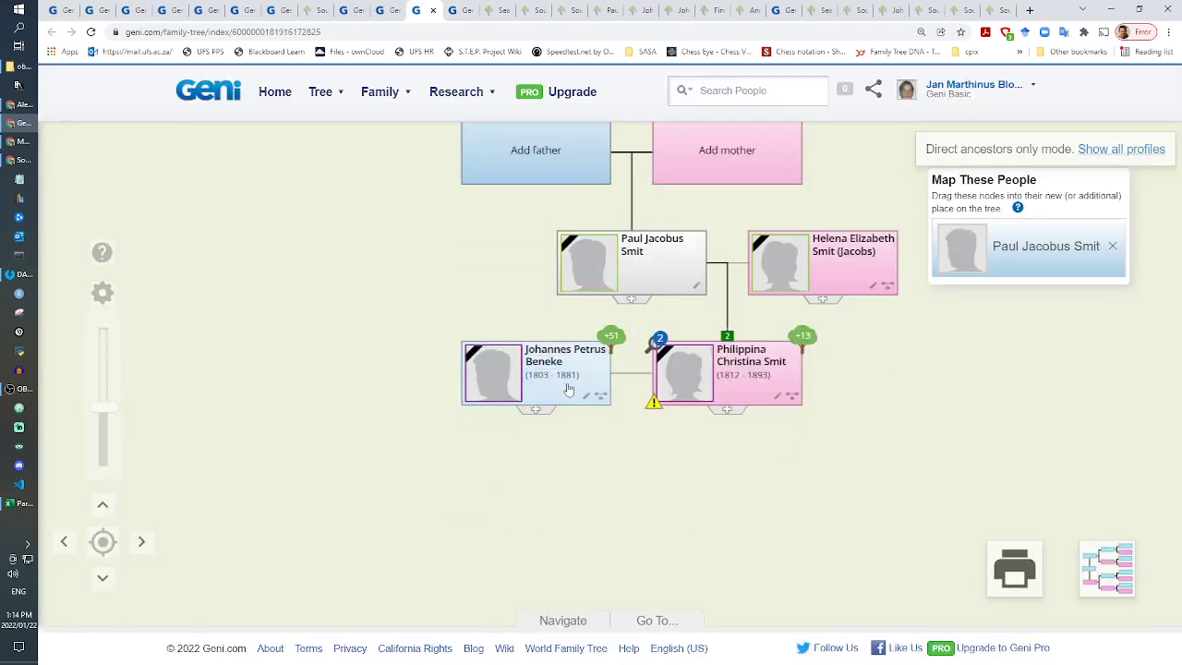
{"action": "left_click", "coordinate": [568, 391]}
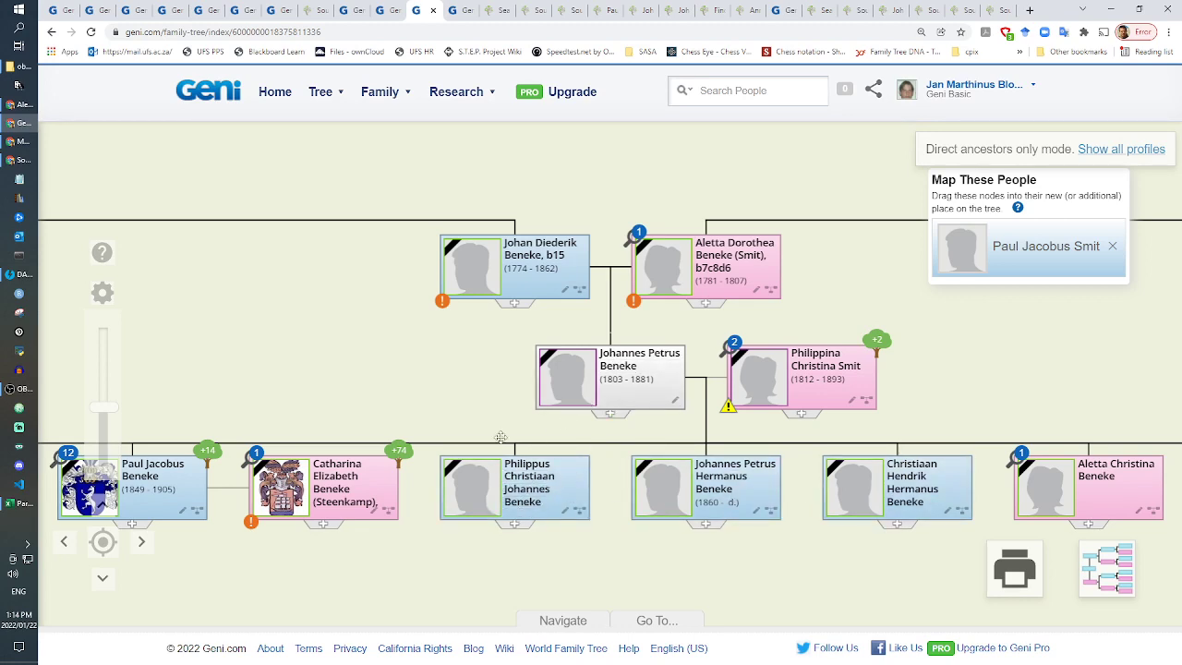
{"action": "left_click_drag", "start_coordinate": [491, 373], "coordinate": [418, 402]}
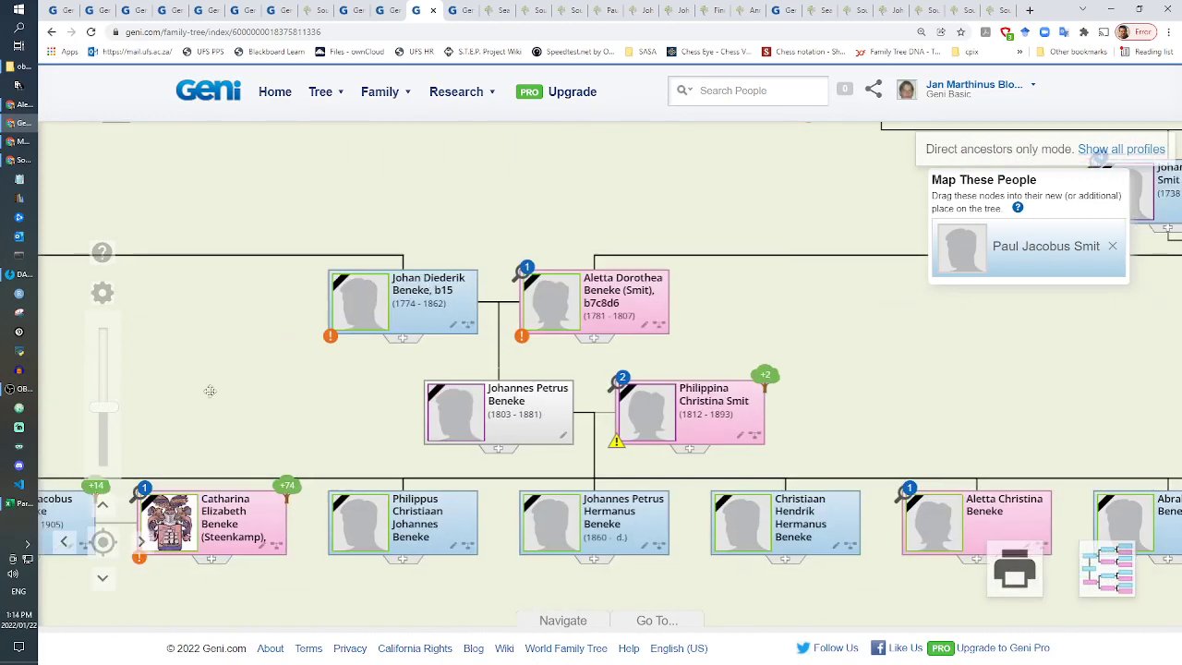
{"action": "left_click_drag", "start_coordinate": [210, 390], "coordinate": [604, 435]}
{"action": "left_click_drag", "start_coordinate": [335, 351], "coordinate": [767, 517]}
{"action": "left_click_drag", "start_coordinate": [99, 476], "coordinate": [461, 446]}
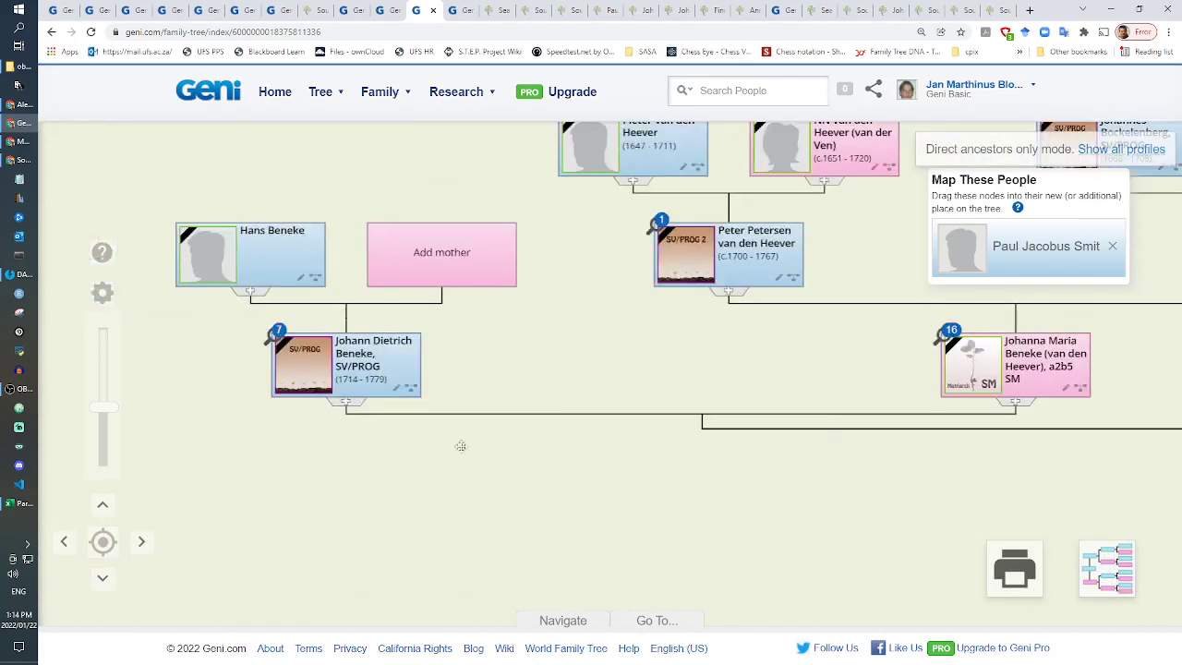
{"action": "left_click_drag", "start_coordinate": [706, 501], "coordinate": [375, 360]}
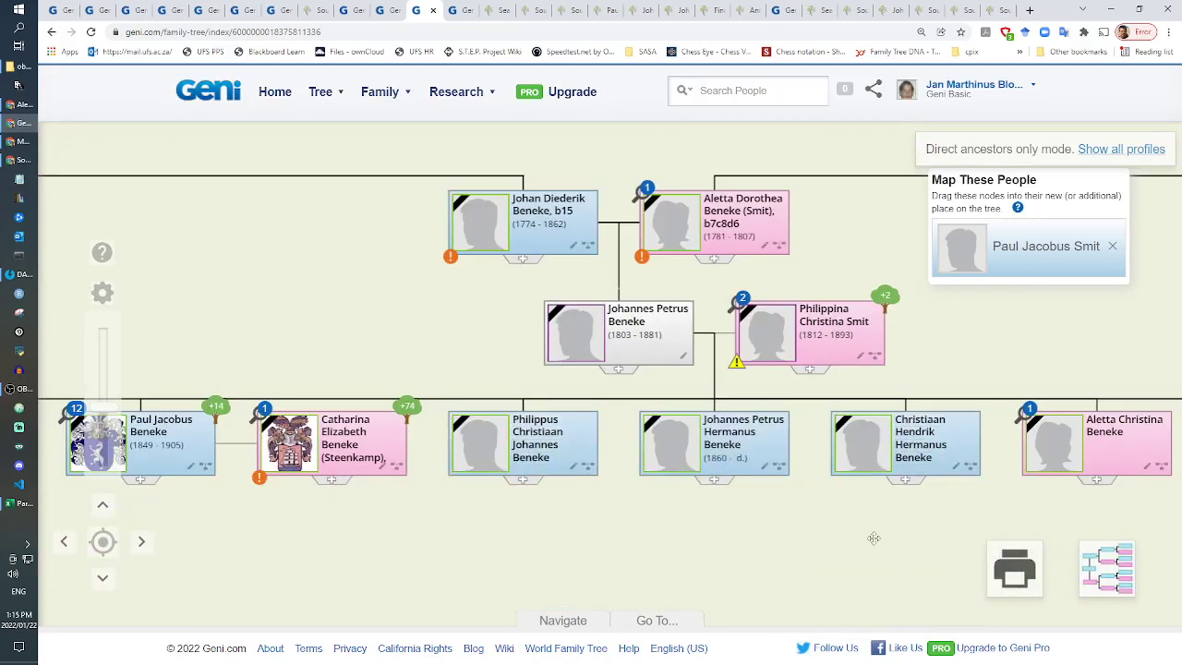
{"action": "left_click_drag", "start_coordinate": [874, 537], "coordinate": [511, 549]}
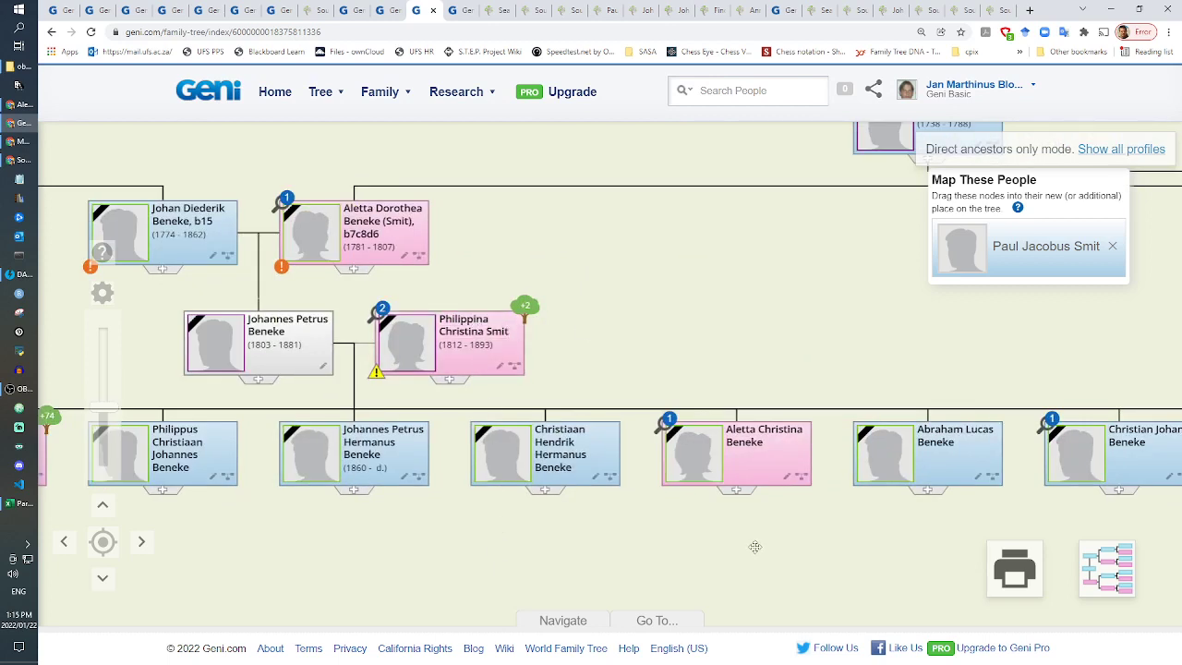
{"action": "left_click_drag", "start_coordinate": [755, 547], "coordinate": [533, 537]}
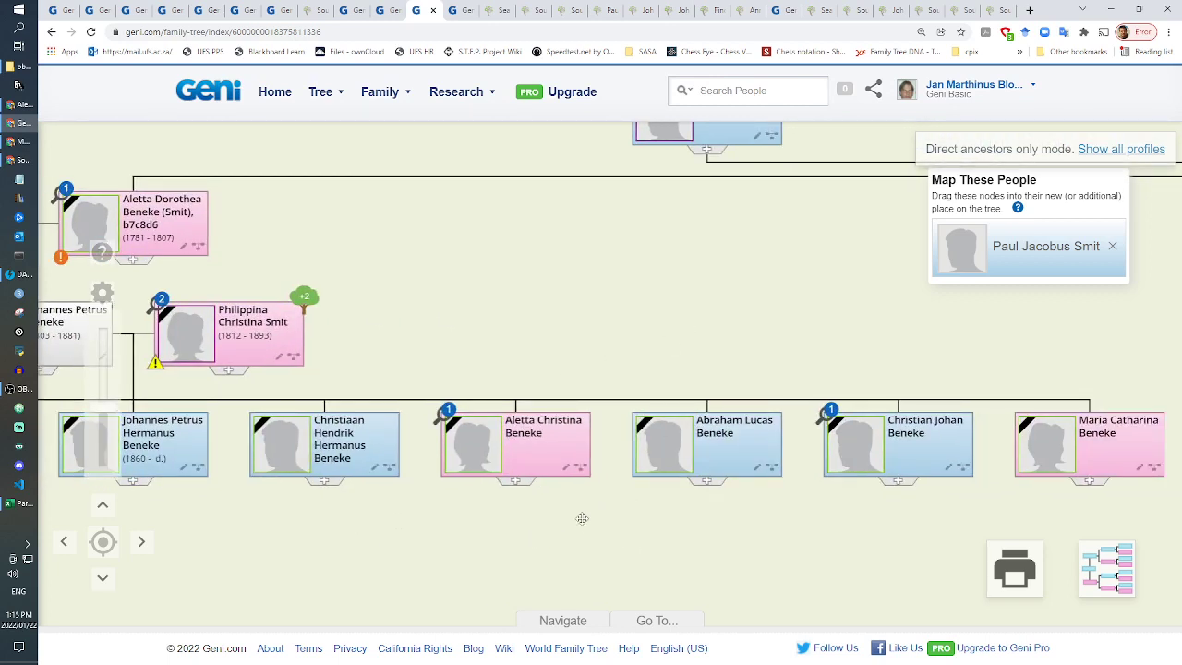
{"action": "left_click_drag", "start_coordinate": [397, 551], "coordinate": [484, 544]}
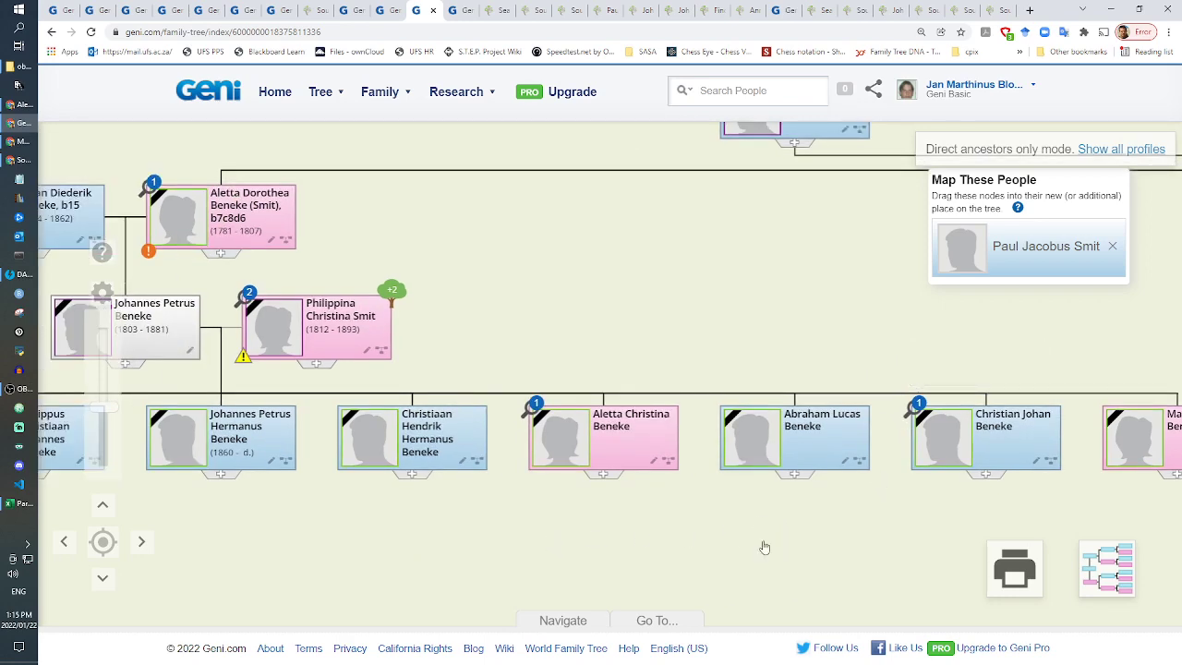
Step: Look over the row of children in the tree and close the finished Geni people search
{"action": "key", "text": "Right"}
{"action": "key", "text": "Left"}
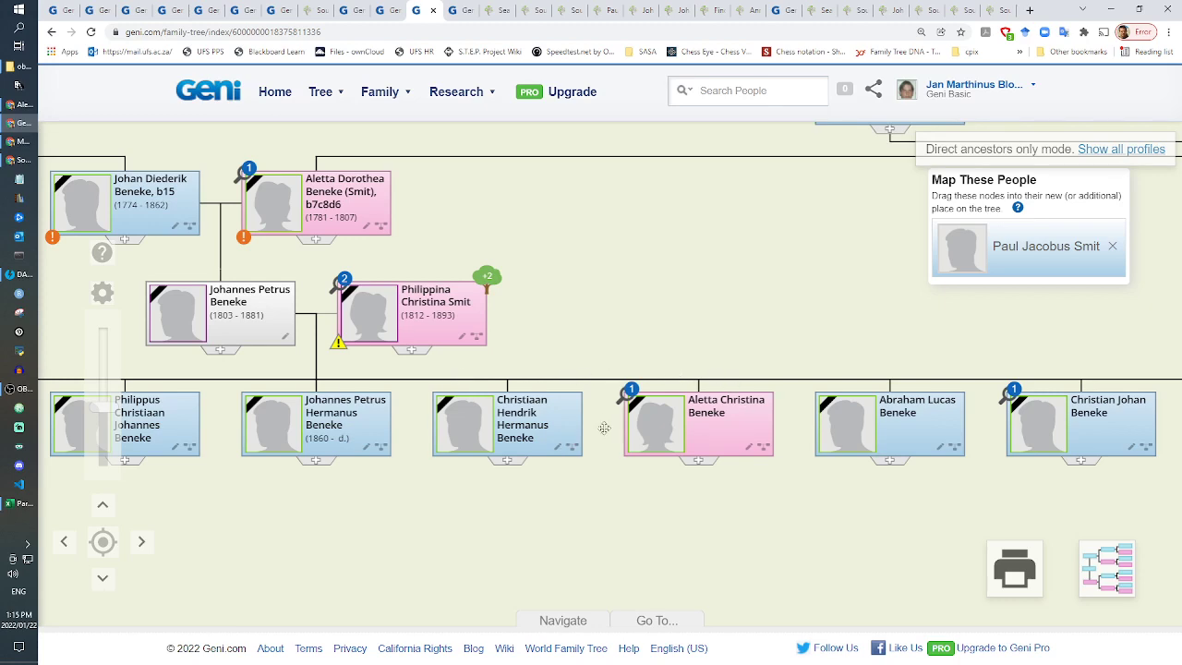
{"action": "left_click", "coordinate": [450, 10]}
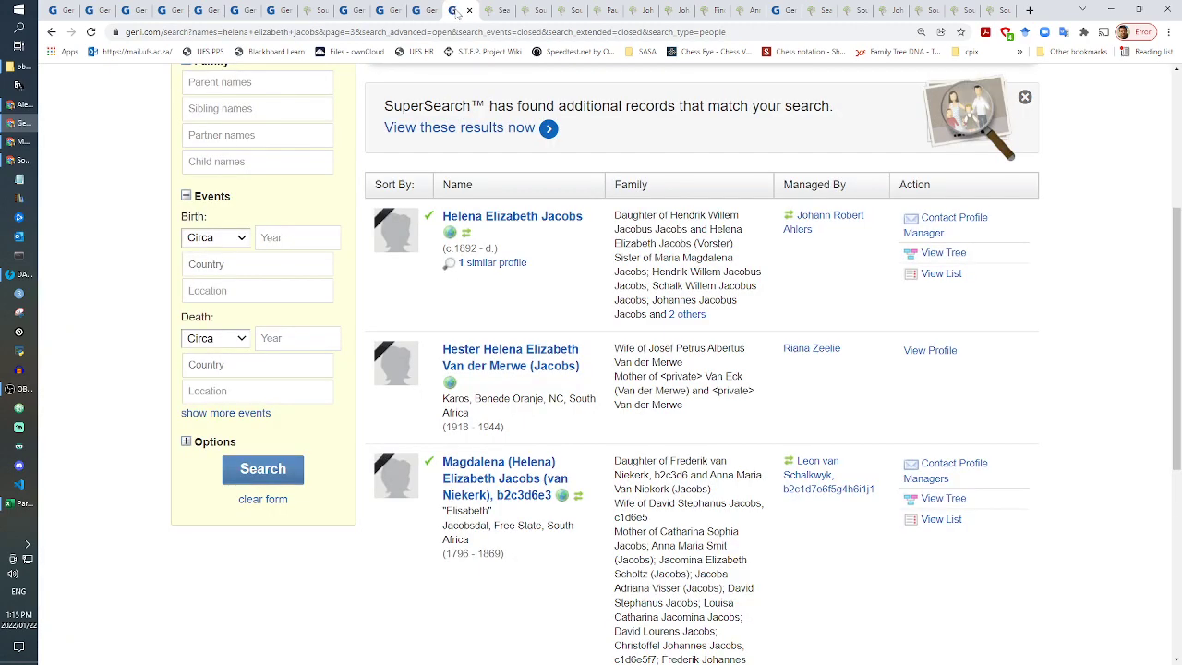
{"action": "left_click", "coordinate": [486, 11]}
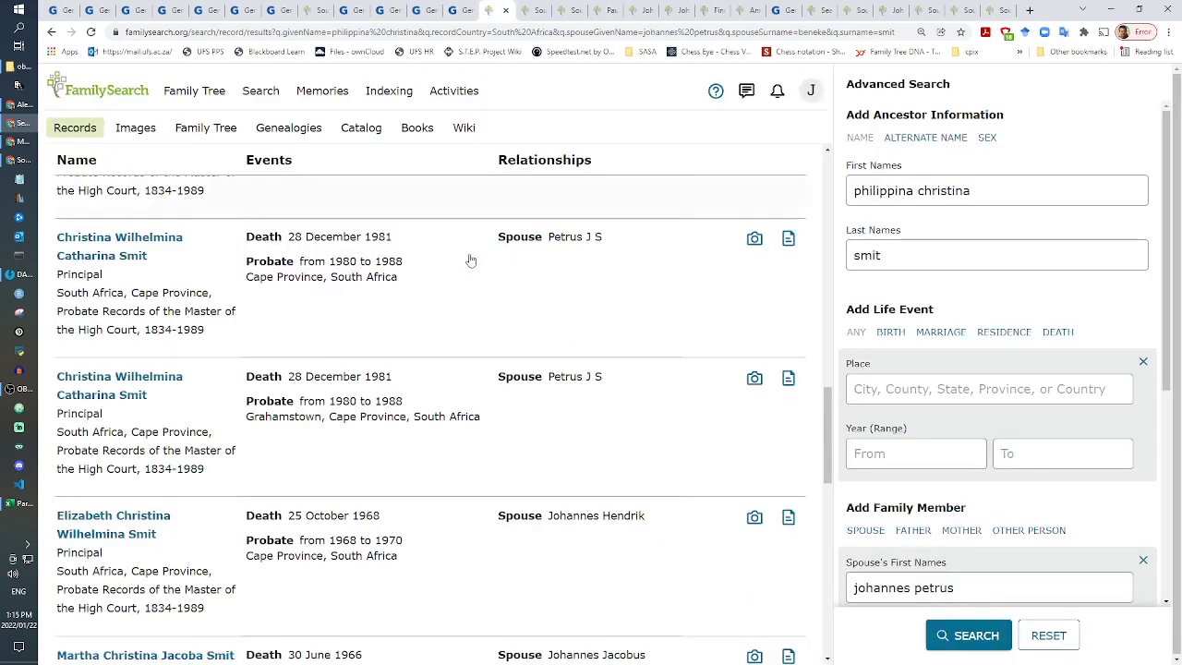
{"action": "scroll", "coordinate": [473, 260], "scroll_direction": "up", "scroll_amount": 4}
{"action": "triple_click", "coordinate": [945, 185]}
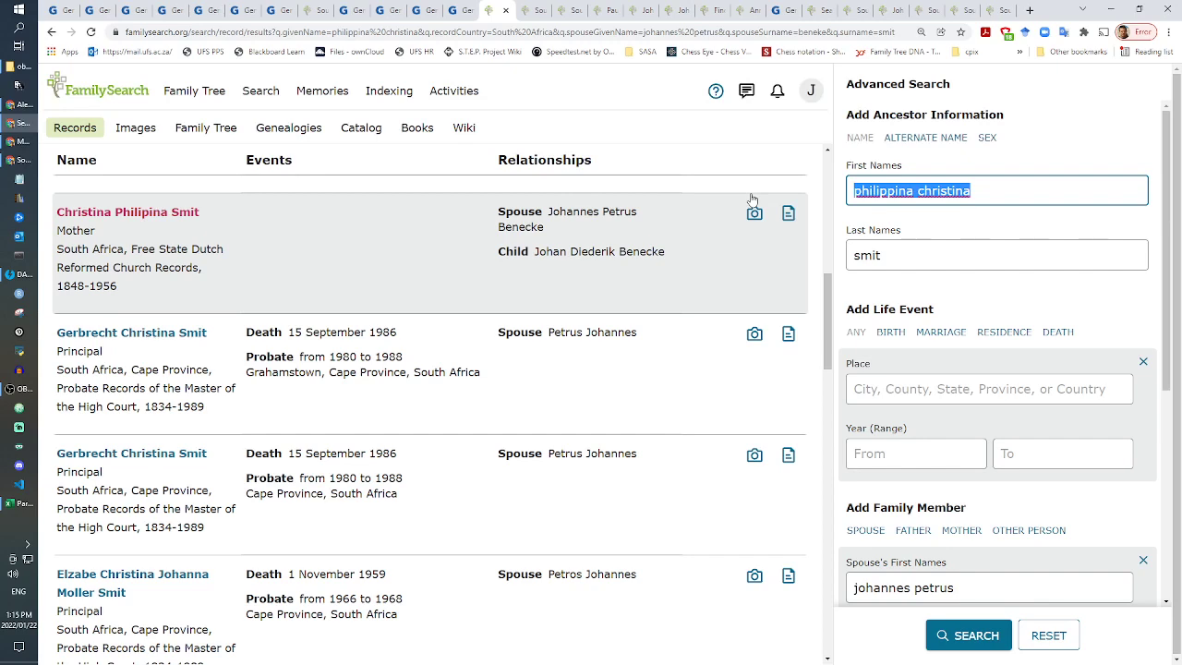
{"action": "left_click", "coordinate": [466, 10]}
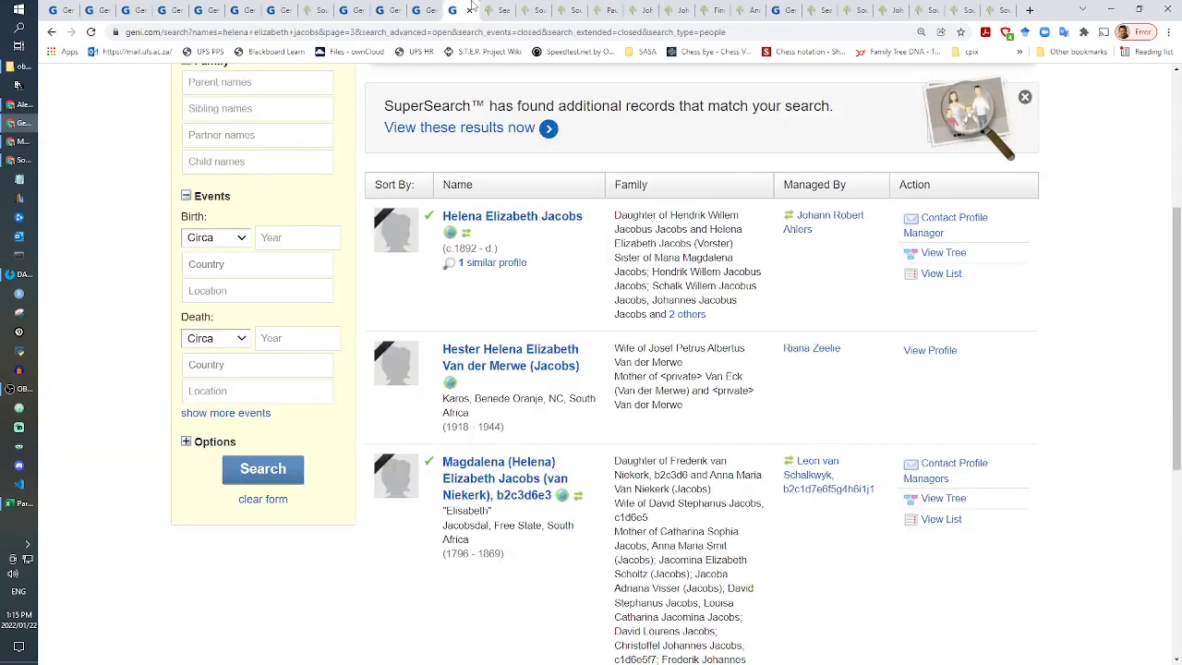
{"action": "left_click", "coordinate": [470, 10]}
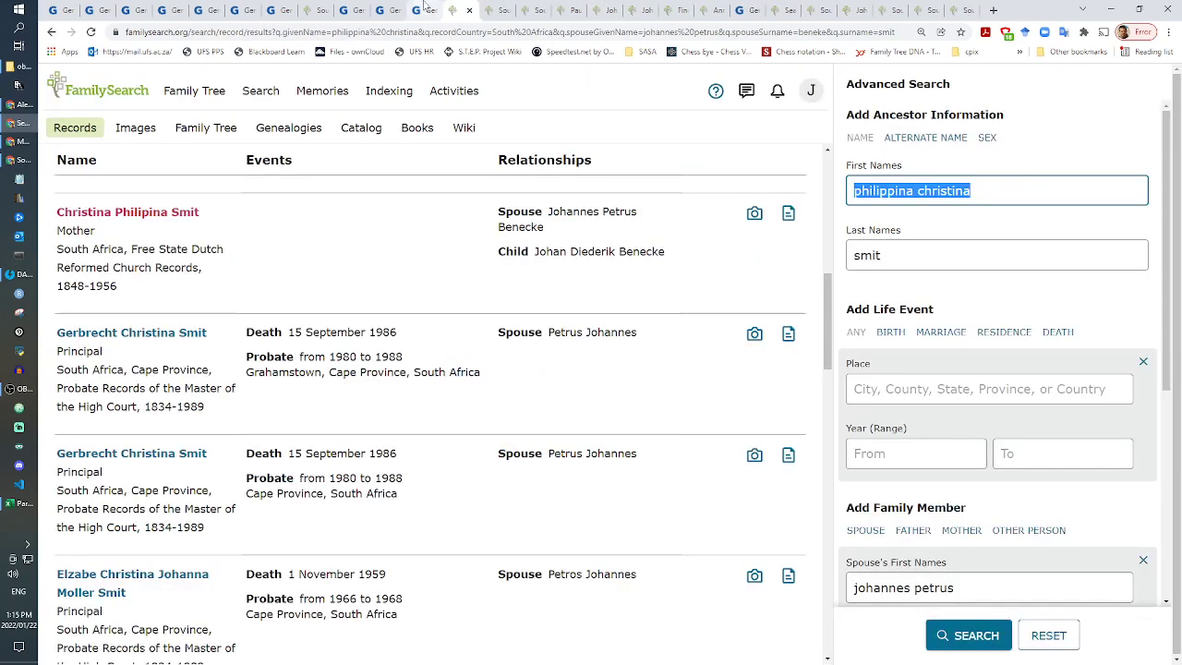
Step: Check the maternal grandfather's Geni profile, then replace the first names in the FamilySearch record search with his
{"action": "left_click", "coordinate": [424, 8]}
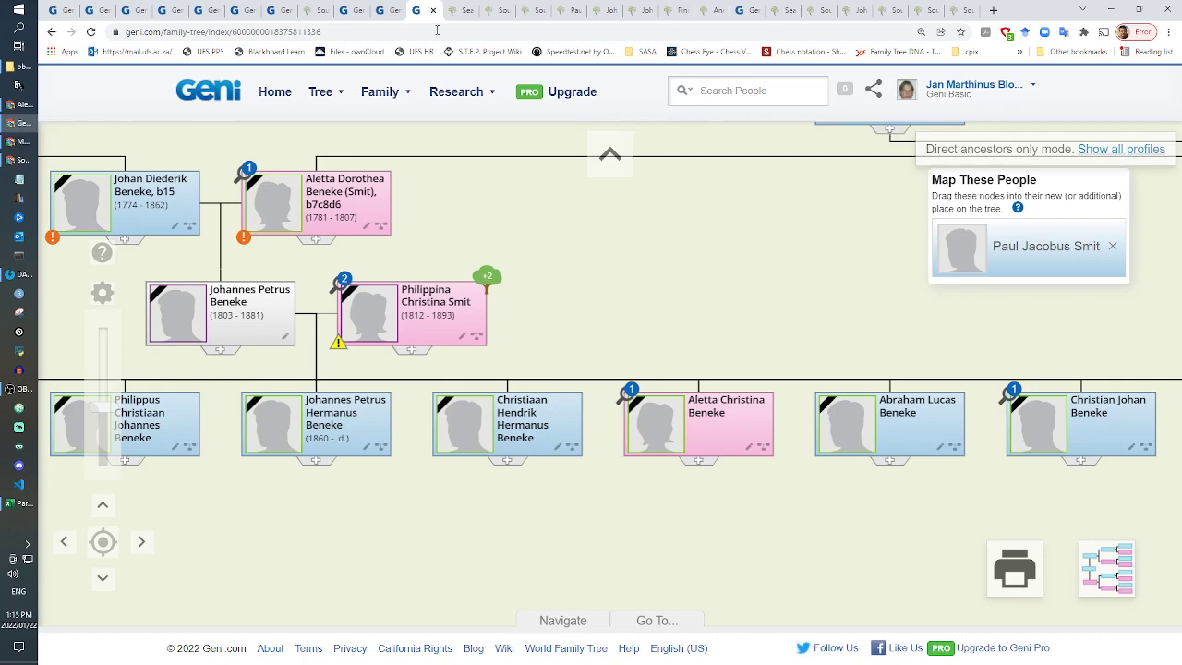
{"action": "left_click", "coordinate": [390, 9]}
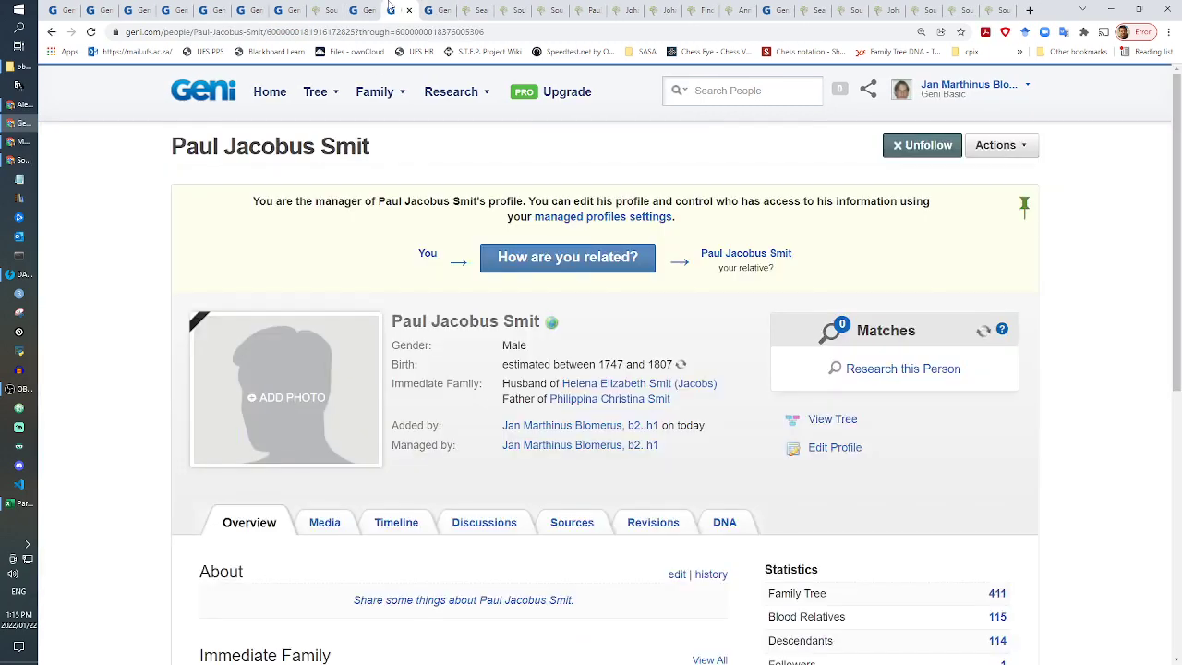
{"action": "left_click", "coordinate": [469, 10]}
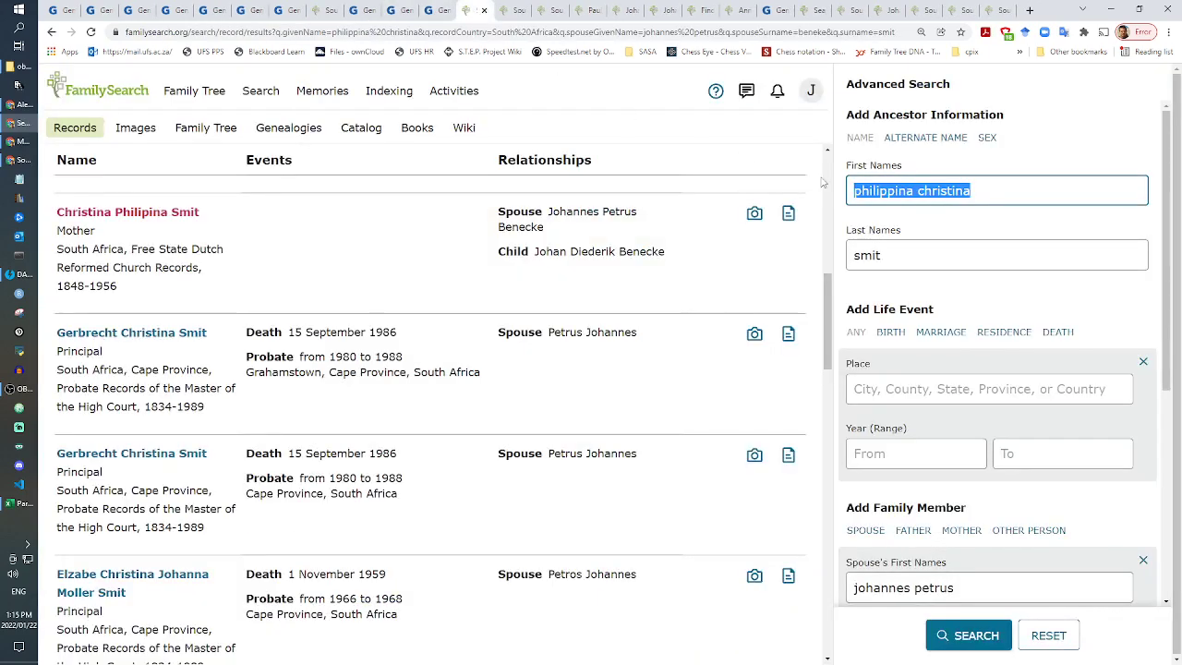
{"action": "type", "text": "paul jacobus"}
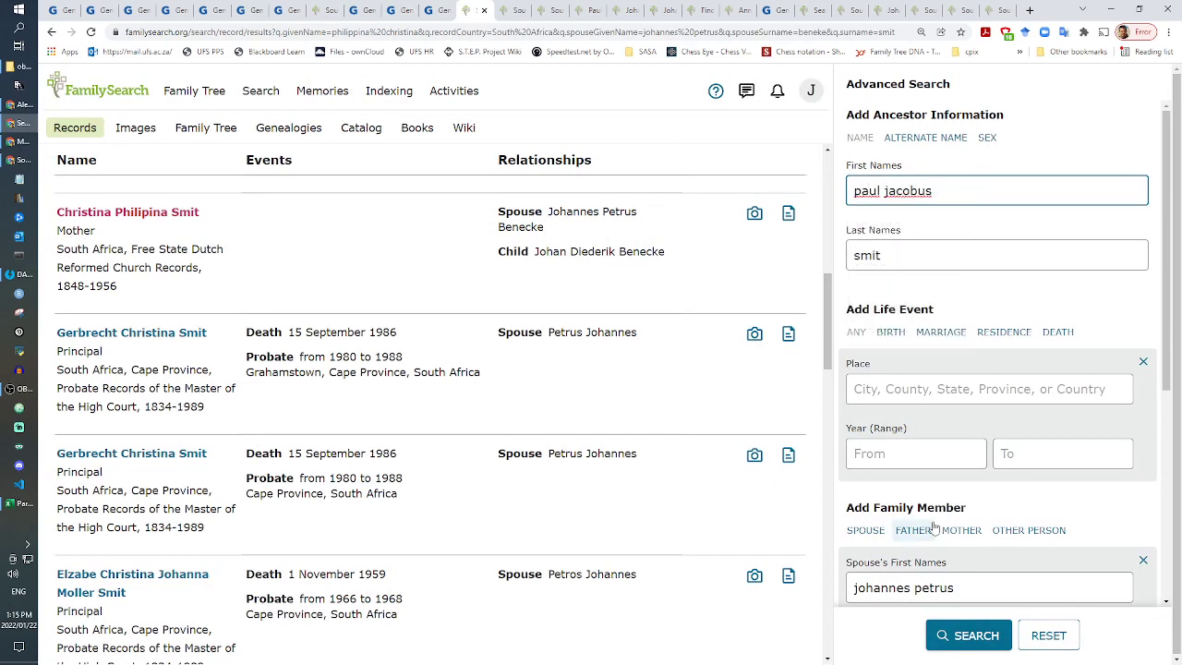
Step: Enter the maternal grandmother's first and last names as the spouse and run the South Africa record search
{"action": "scroll", "coordinate": [928, 508], "scroll_direction": "down", "scroll_amount": 3}
{"action": "left_click_drag", "start_coordinate": [1004, 280], "coordinate": [827, 294]}
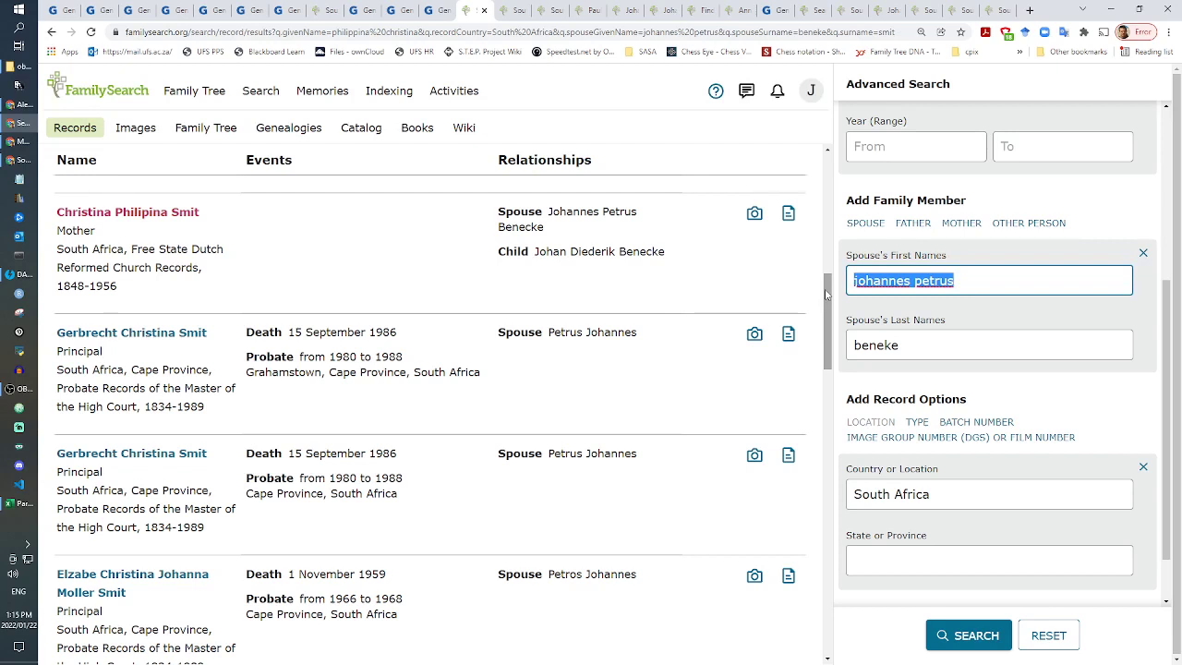
{"action": "type", "text": "helena eliza"}
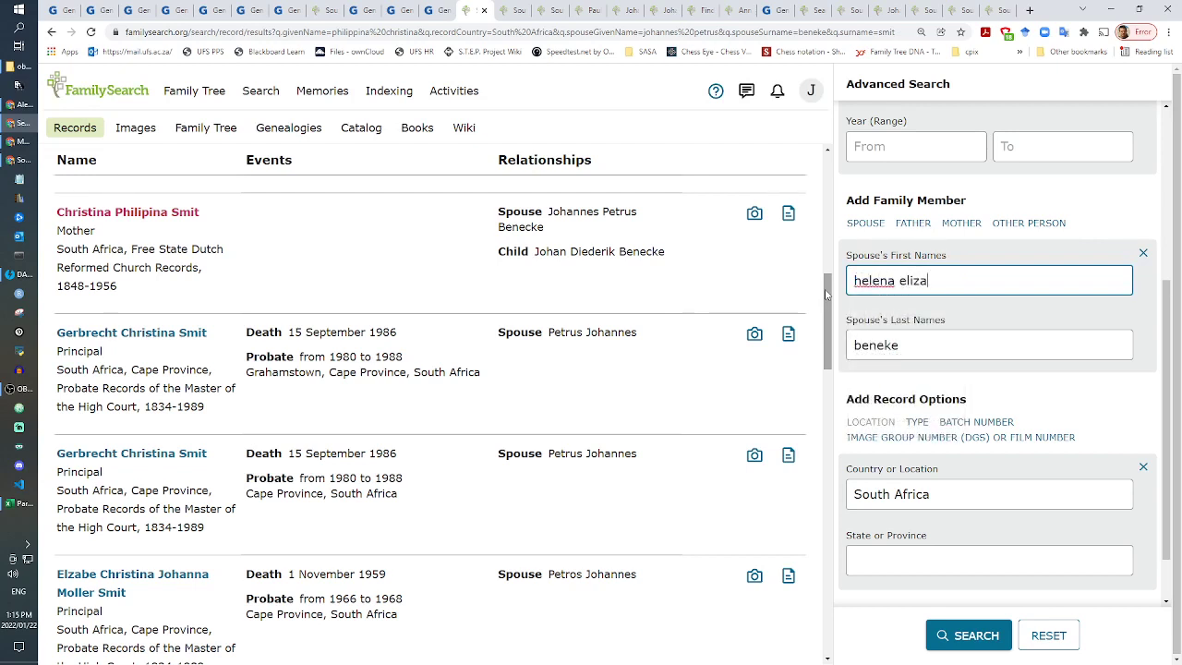
{"action": "type", "text": "beth"}
{"action": "key", "text": "Tab"}
{"action": "key", "text": "Tab"}
{"action": "key", "text": "shift+Tab"}
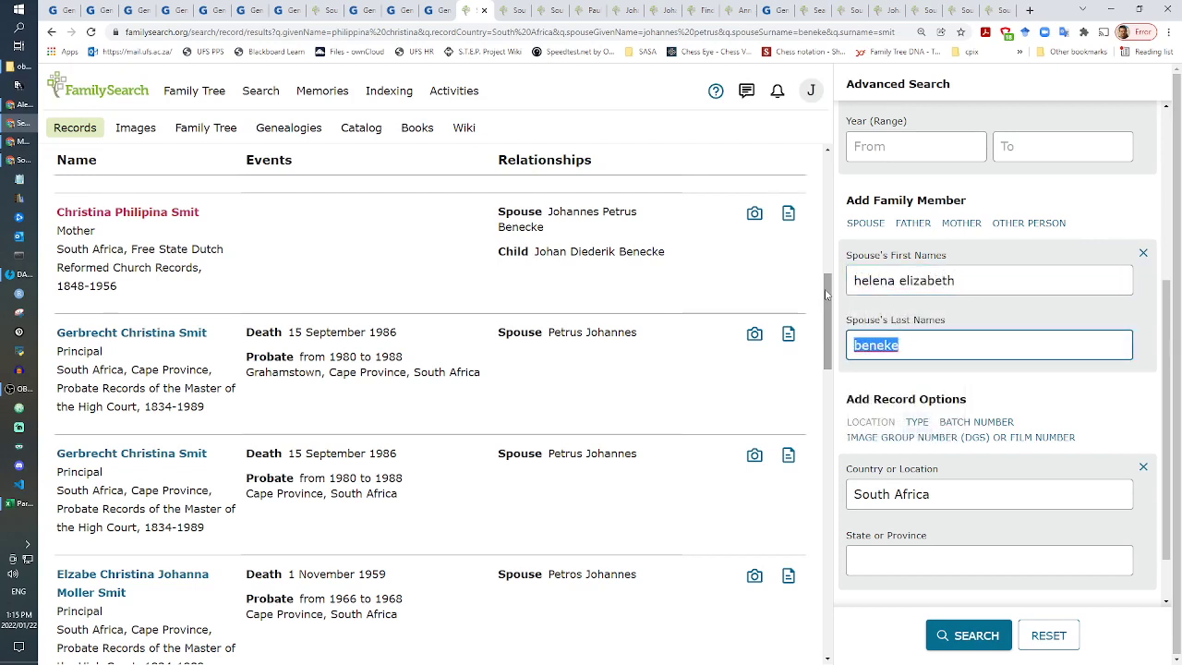
{"action": "type", "text": "jacobs"}
{"action": "key", "text": "Return"}
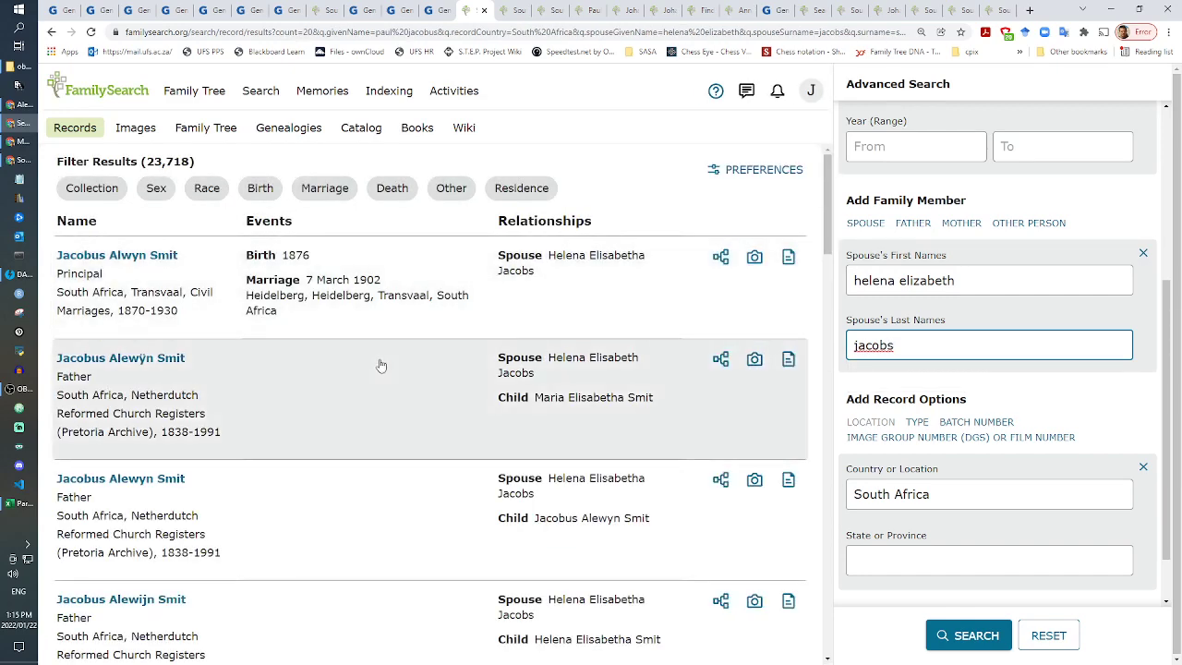
Step: Examine the first page of record results for entries matching the maternal grandparents as a couple
{"action": "scroll", "coordinate": [307, 370], "scroll_direction": "down", "scroll_amount": 8}
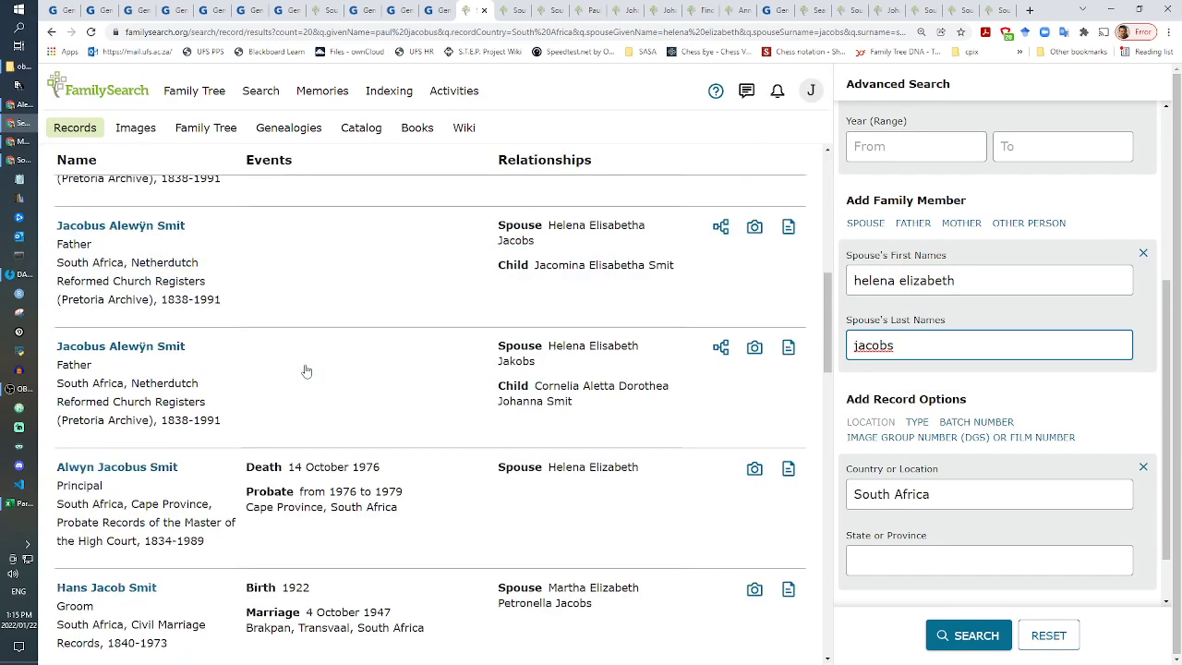
{"action": "scroll", "coordinate": [307, 371], "scroll_direction": "down", "scroll_amount": 3}
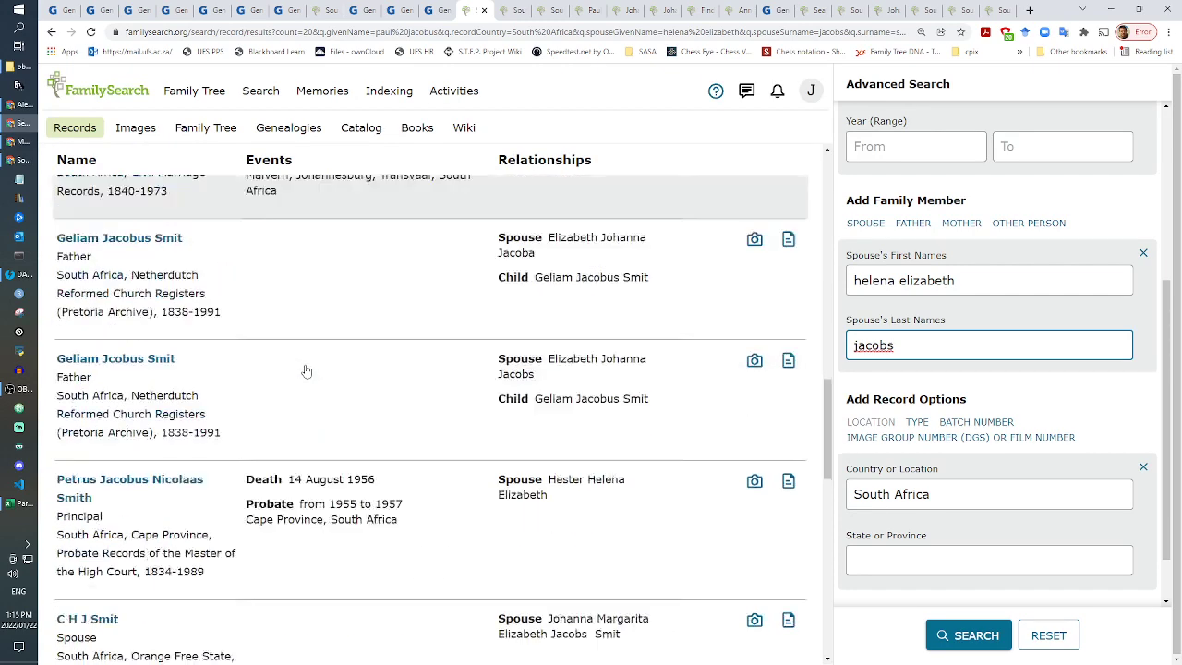
{"action": "scroll", "coordinate": [307, 370], "scroll_direction": "down", "scroll_amount": 5}
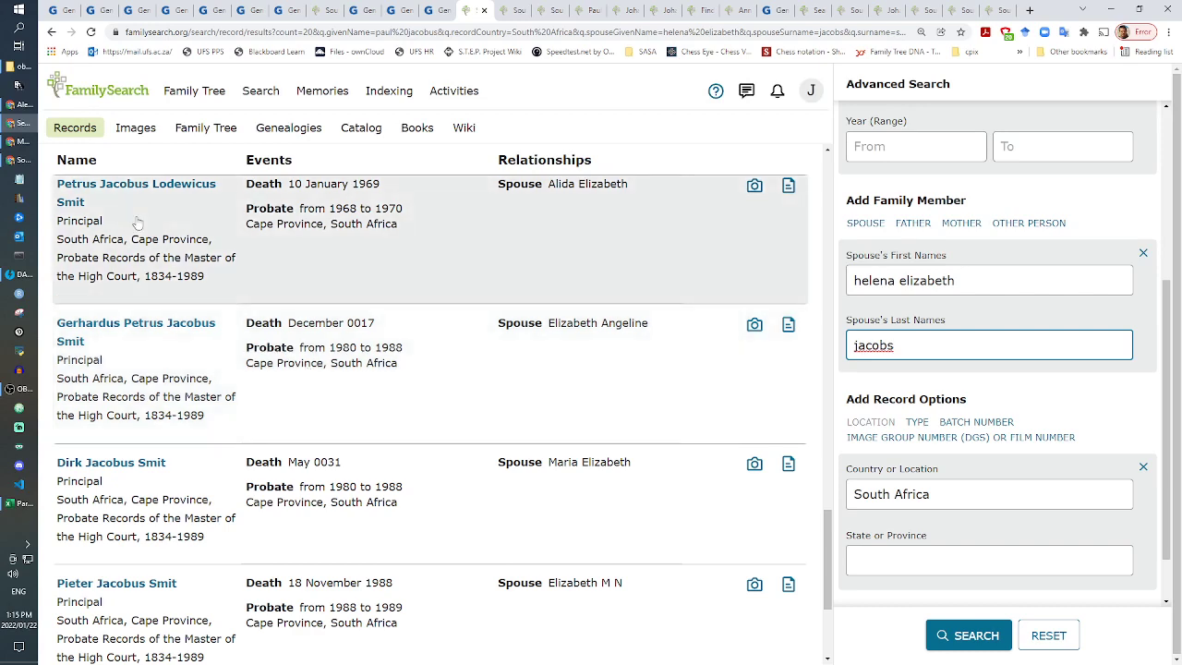
{"action": "scroll", "coordinate": [343, 464], "scroll_direction": "down", "scroll_amount": 3}
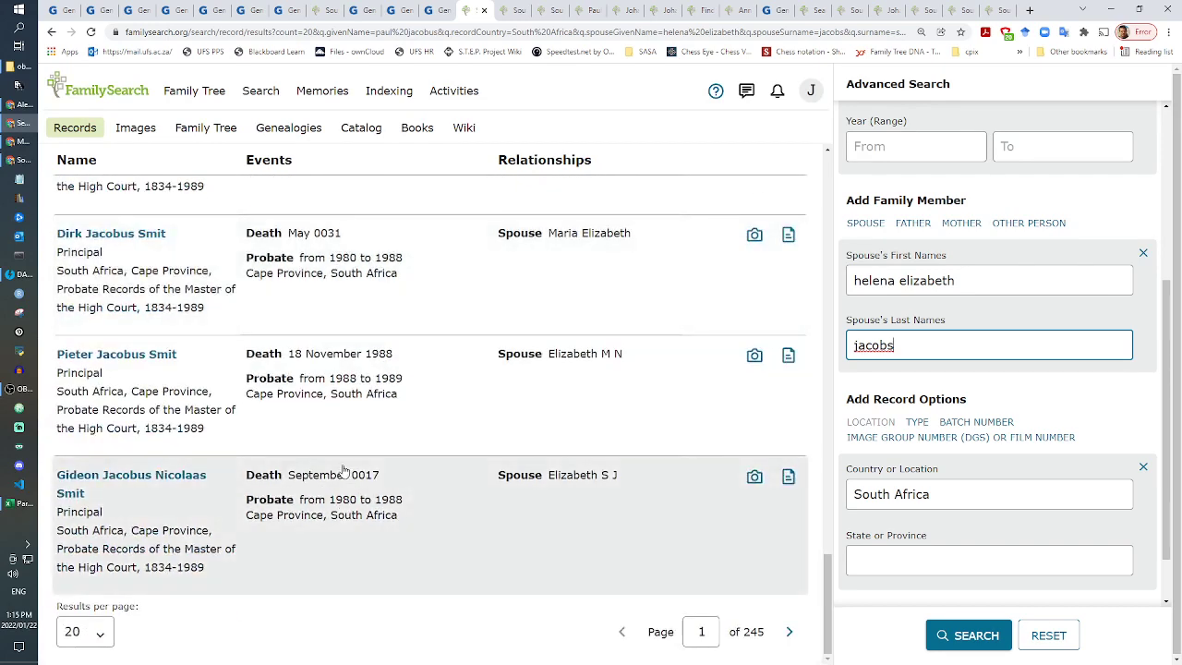
{"action": "scroll", "coordinate": [343, 471], "scroll_direction": "up", "scroll_amount": 5}
{"action": "scroll", "coordinate": [343, 471], "scroll_direction": "up", "scroll_amount": 5}
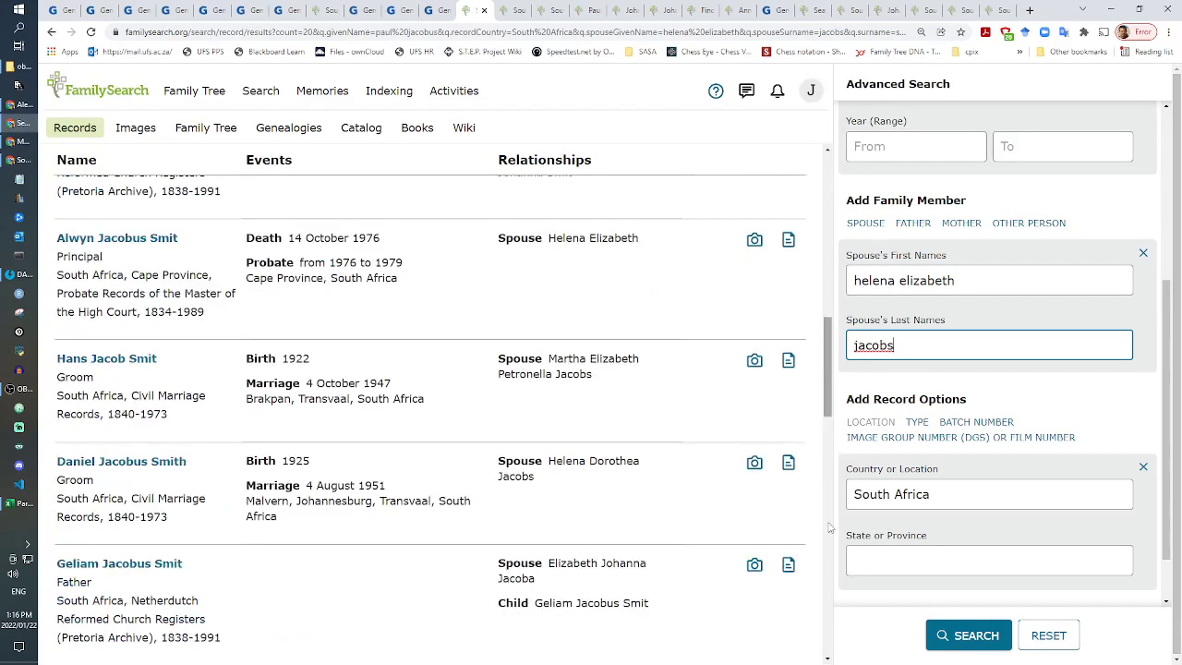
{"action": "scroll", "coordinate": [921, 444], "scroll_direction": "up", "scroll_amount": 3}
Step: Close the separate Geni tree centred on the mother and go back to the tree centred on the father
{"action": "left_click", "coordinate": [452, 9]}
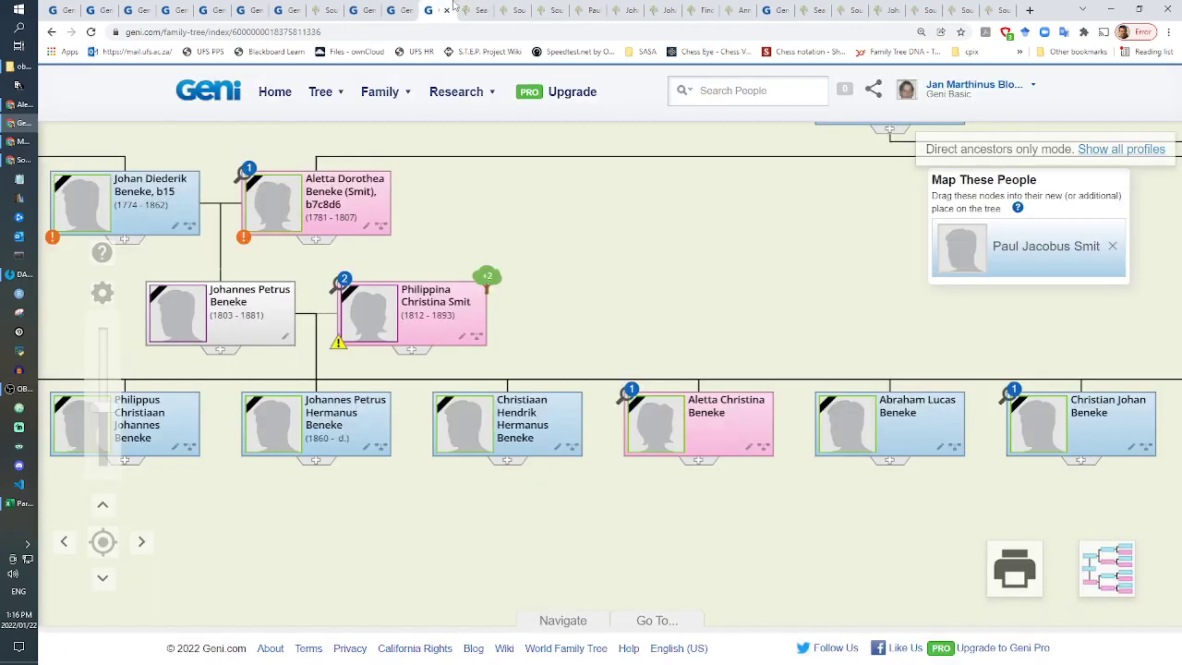
{"action": "left_click", "coordinate": [397, 9]}
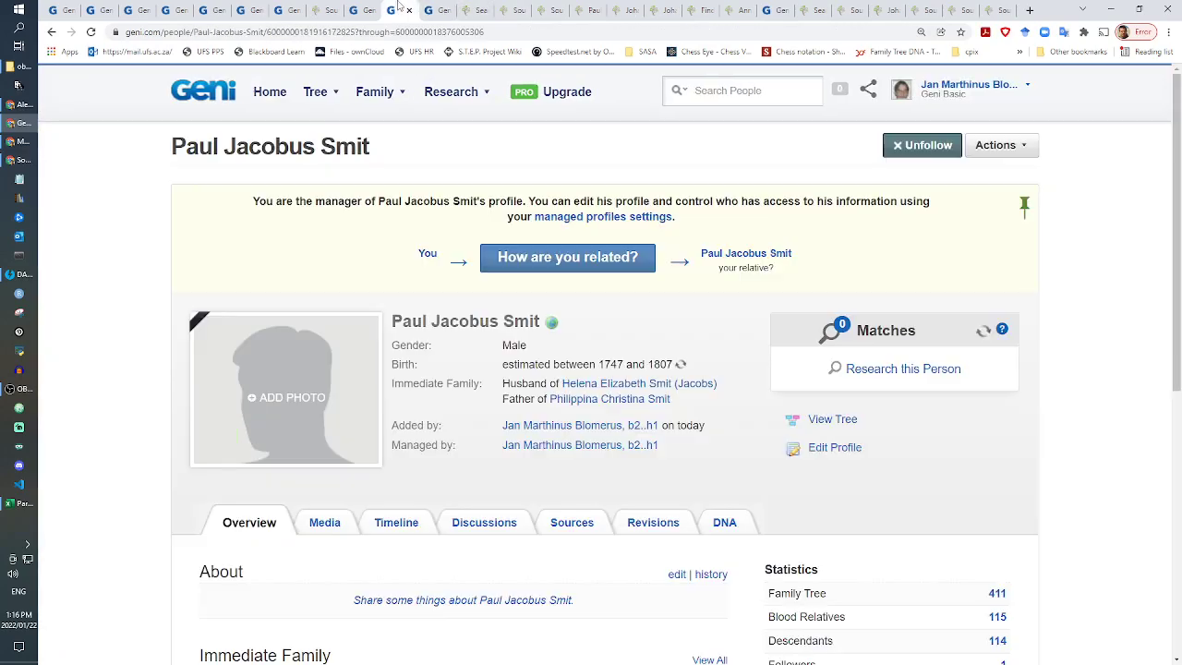
{"action": "left_click", "coordinate": [369, 9]}
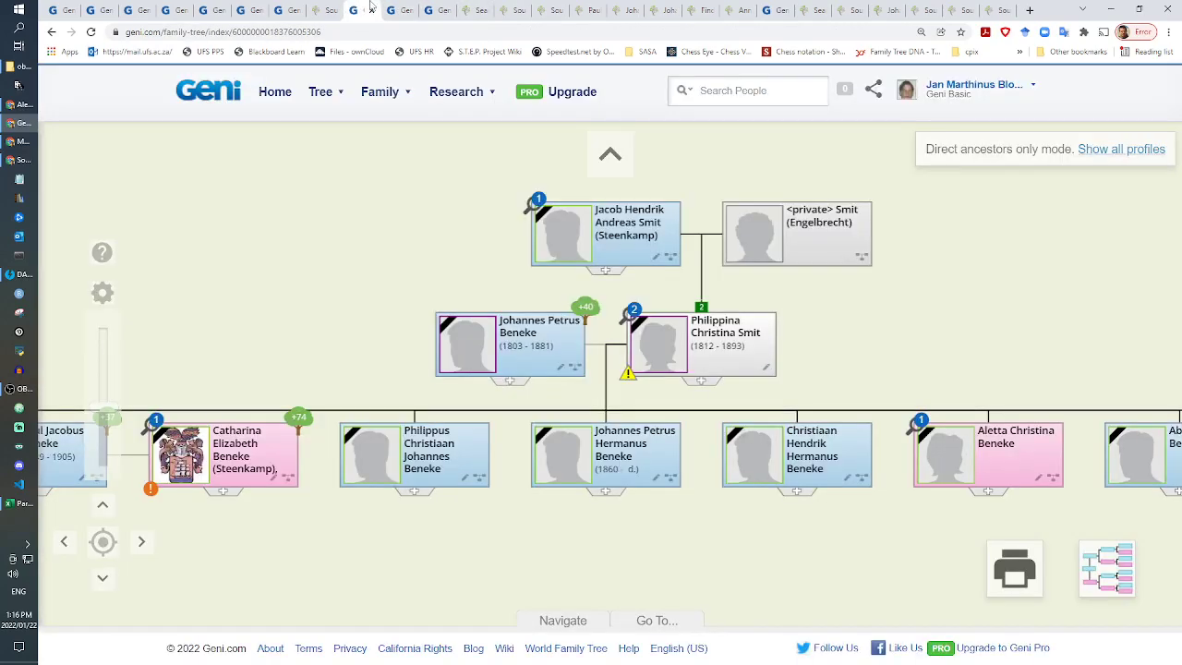
{"action": "left_click", "coordinate": [391, 10]}
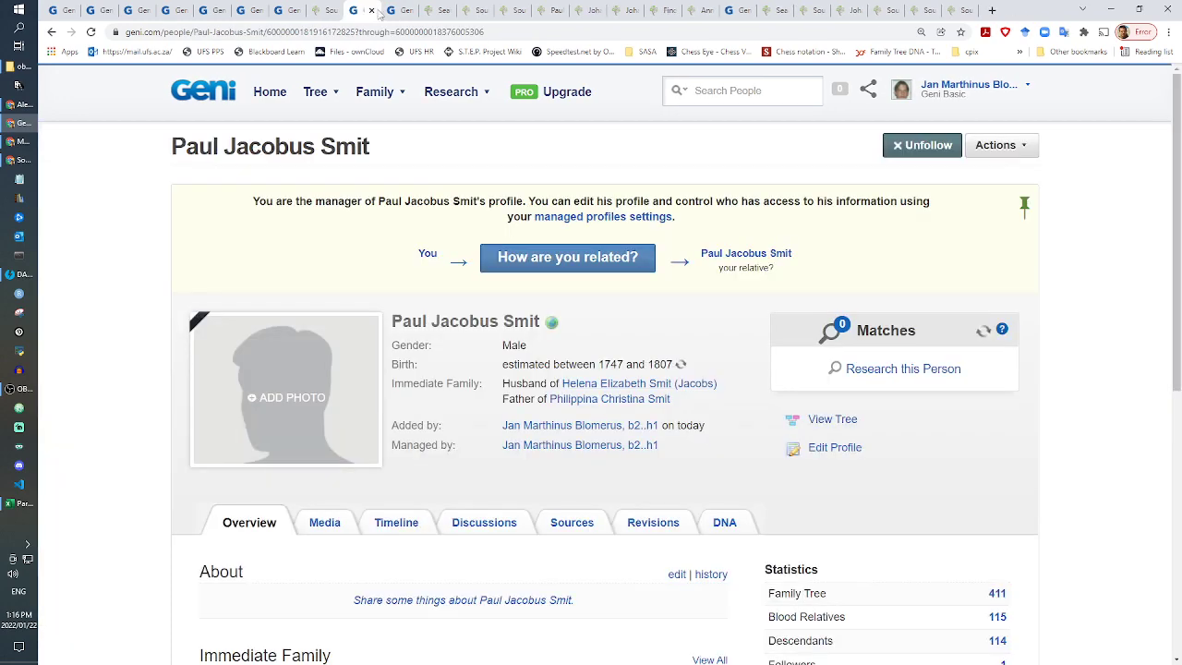
{"action": "left_click", "coordinate": [409, 9]}
{"action": "left_click", "coordinate": [407, 9]}
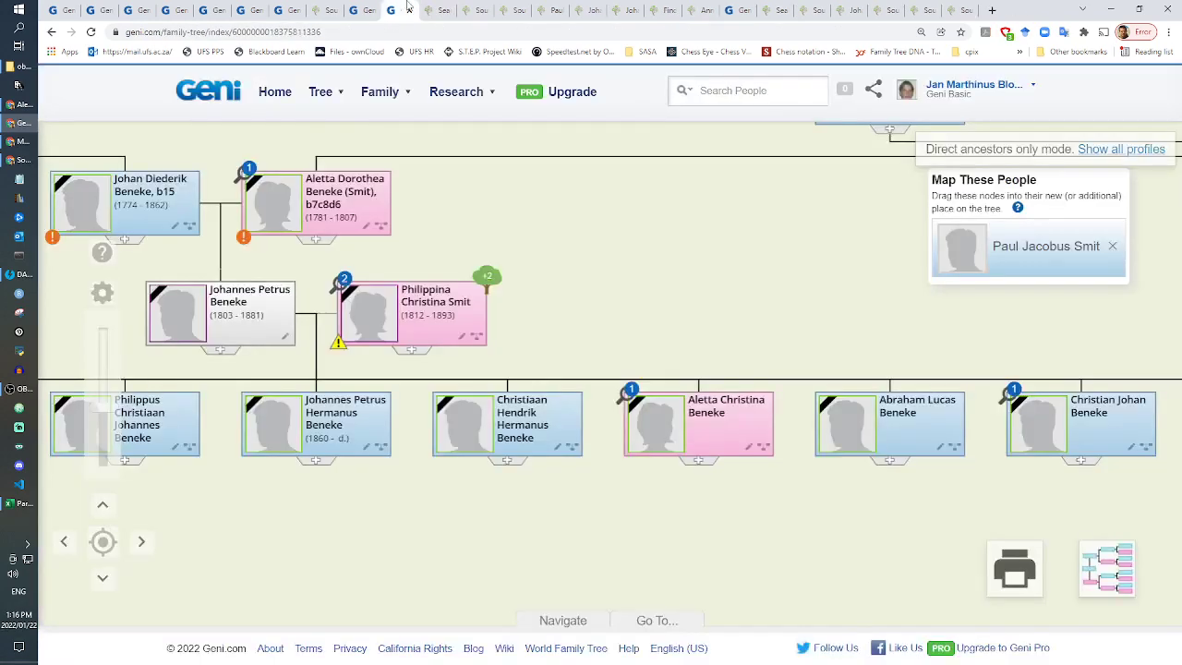
Step: Open the maternal grandfather's family tree in a new tab from his Geni profile
{"action": "left_click", "coordinate": [369, 9]}
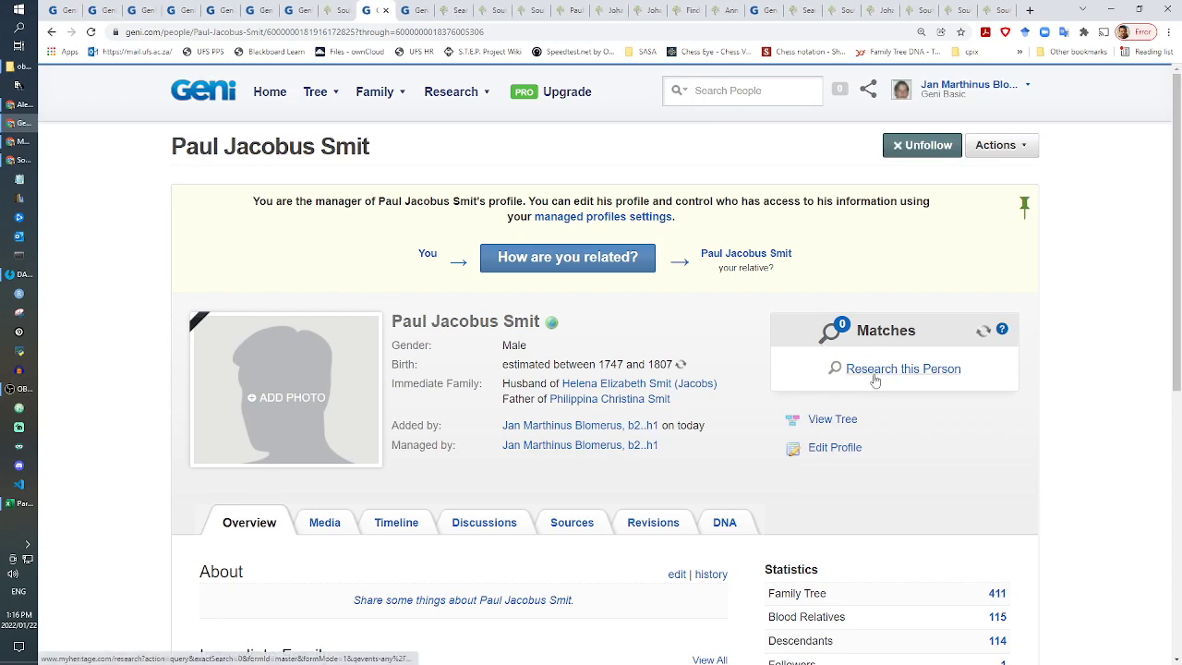
{"action": "right_click", "coordinate": [841, 425]}
{"action": "left_click", "coordinate": [845, 431]}
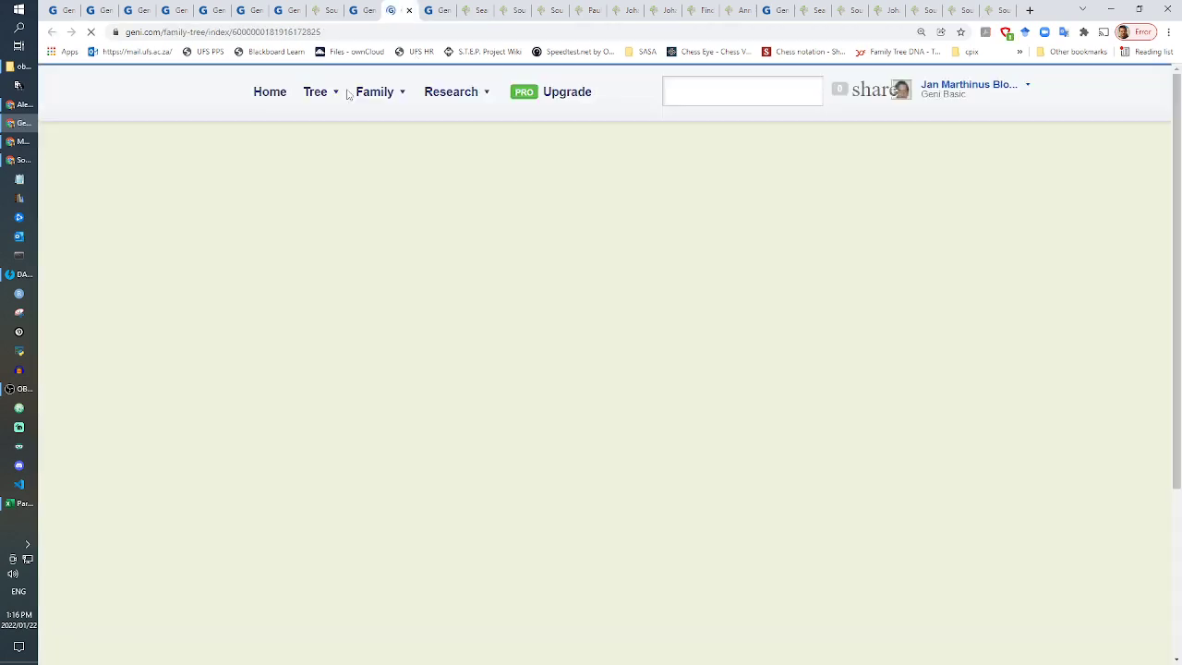
Step: Inspect the parents, witnesses and birth date of the couple's child on image 151 of the Winburg Christenings 1842-1871
{"action": "key", "text": "ctrl+Page_Up"}
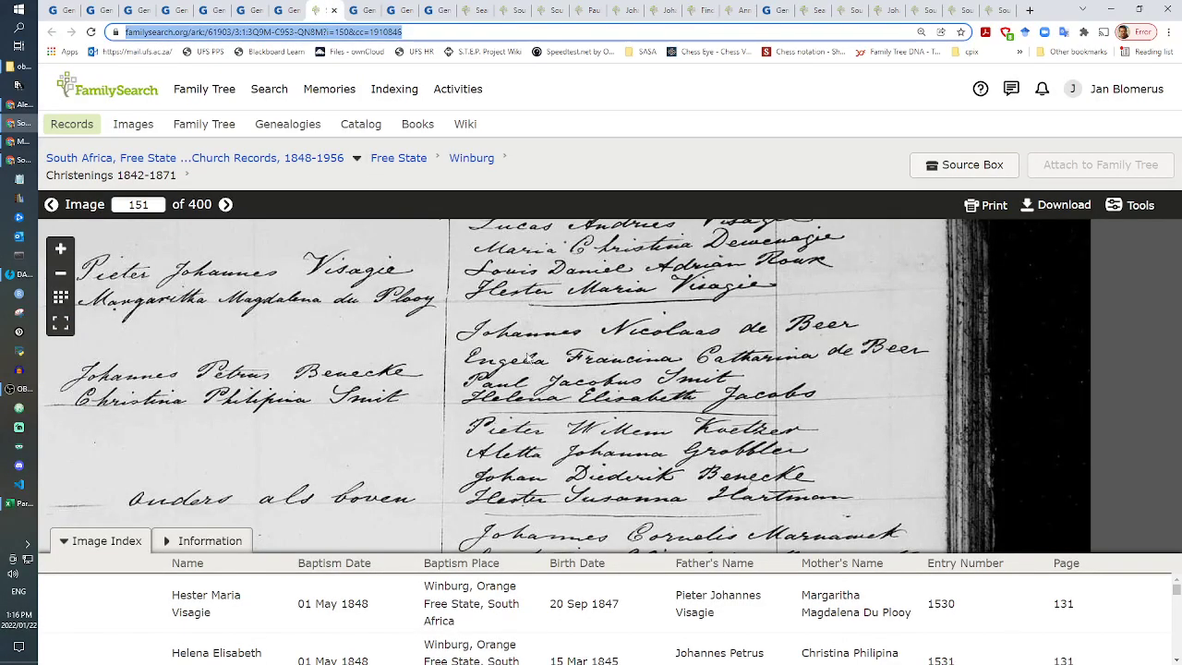
{"action": "scroll", "coordinate": [543, 398], "scroll_direction": "up", "scroll_amount": 2}
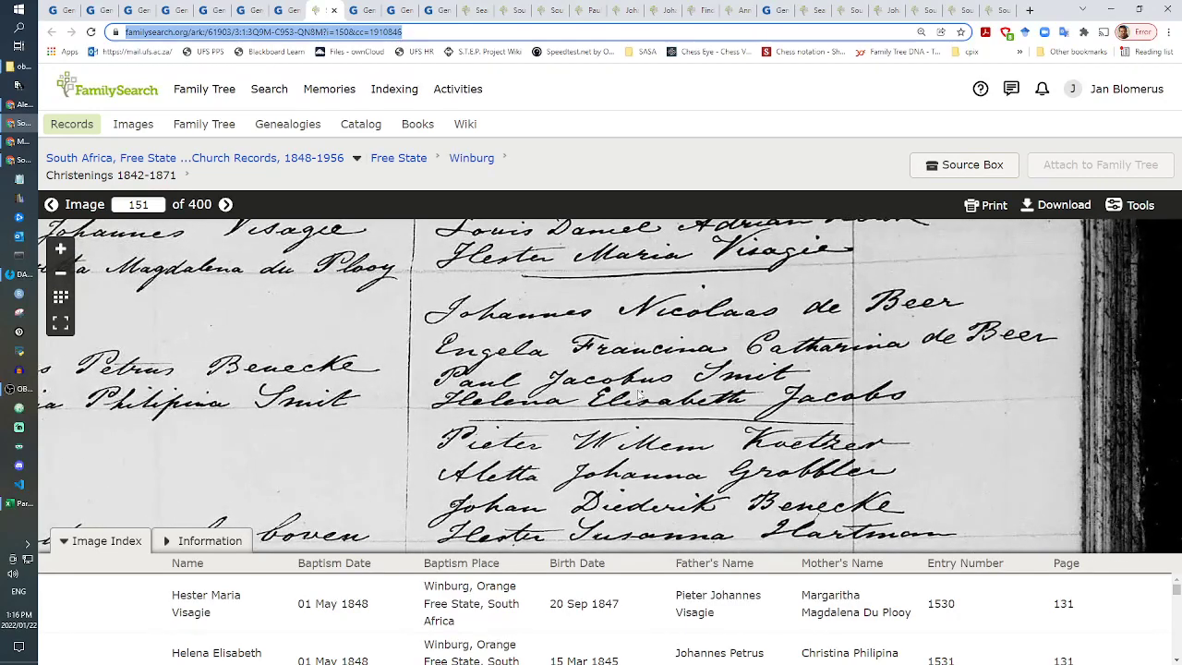
{"action": "left_click_drag", "start_coordinate": [342, 454], "coordinate": [93, 411]}
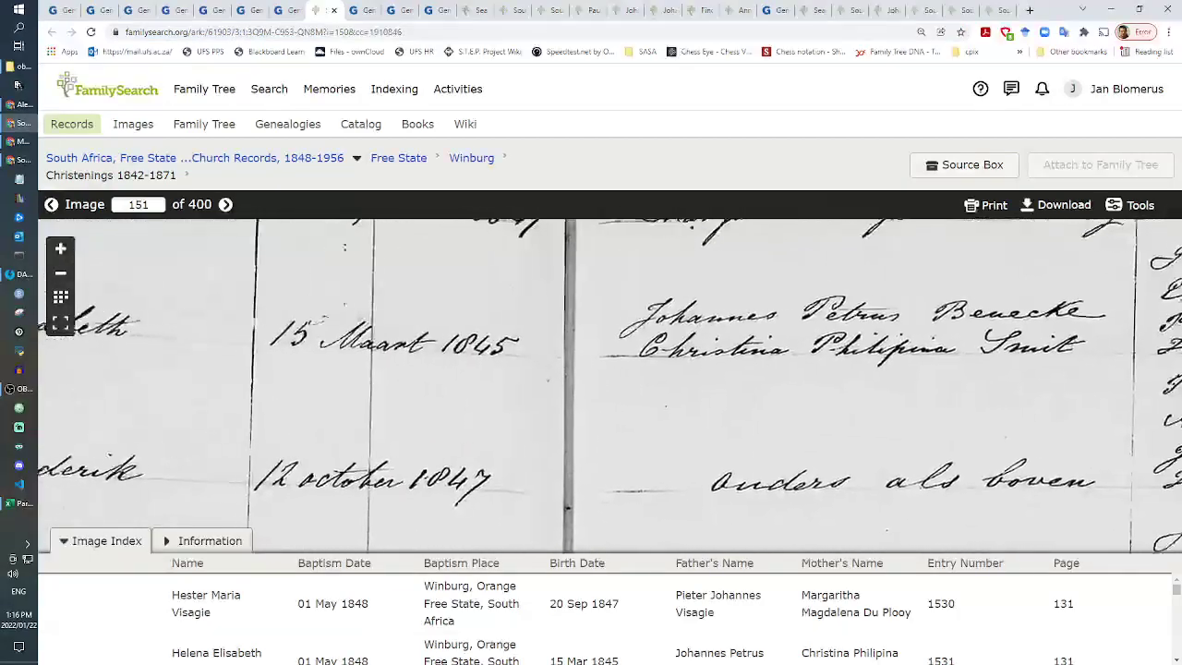
Step: Move the maternal grandfather's tree tab ahead of his profile tab and view his tree
{"action": "left_click", "coordinate": [360, 10]}
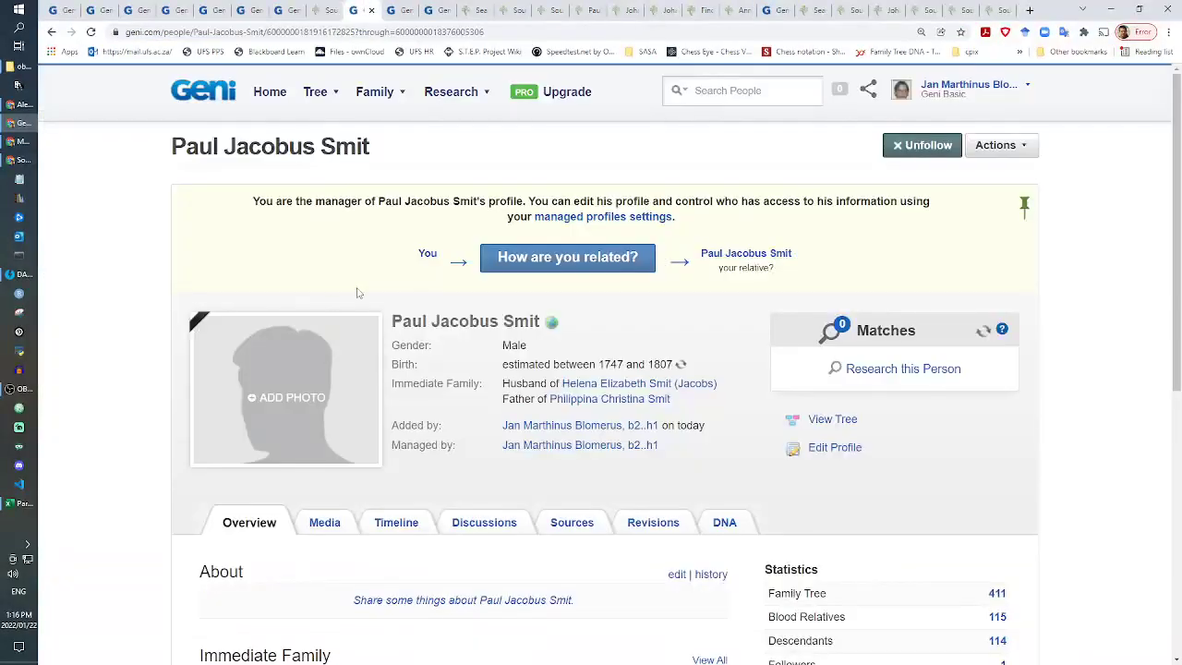
{"action": "left_click", "coordinate": [389, 9]}
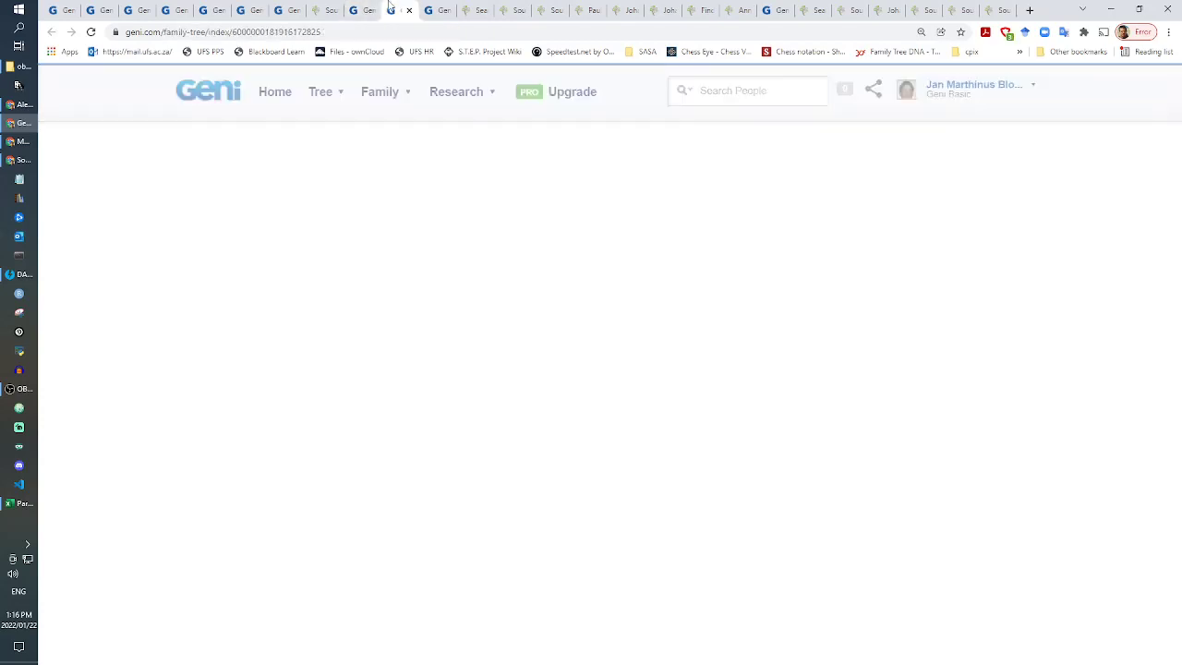
{"action": "left_click_drag", "start_coordinate": [390, 8], "coordinate": [355, 9]}
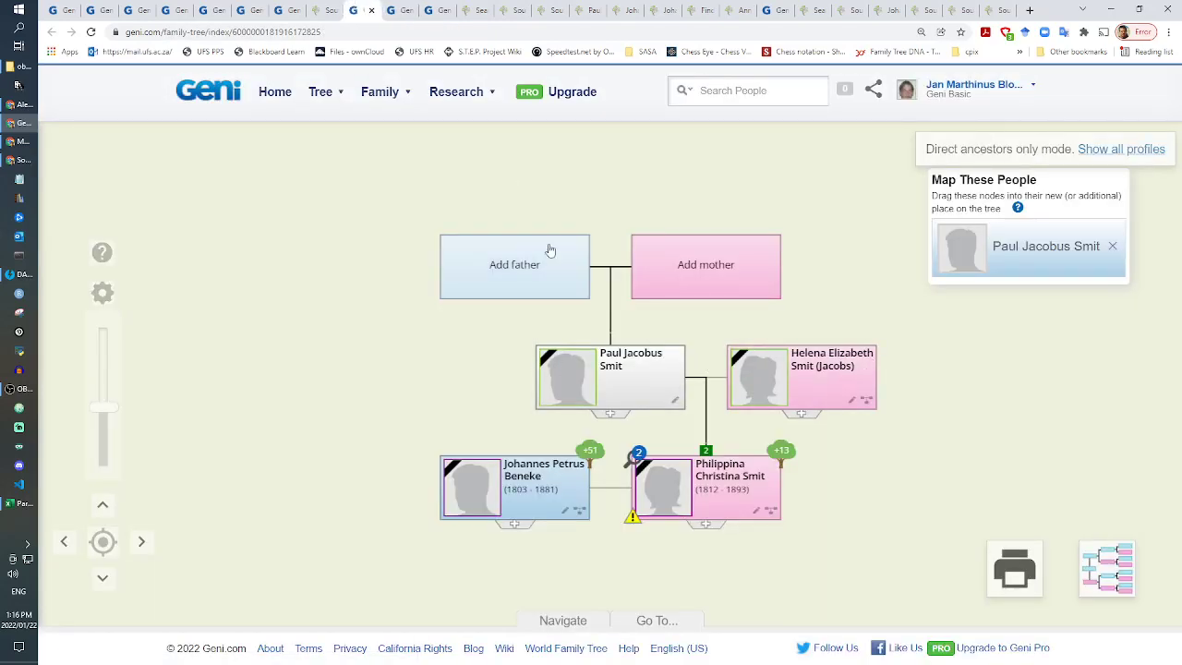
Step: Close the death notice record on image 213 and return to the FamilySearch record results for the maternal grandfather
{"action": "left_click", "coordinate": [502, 7]}
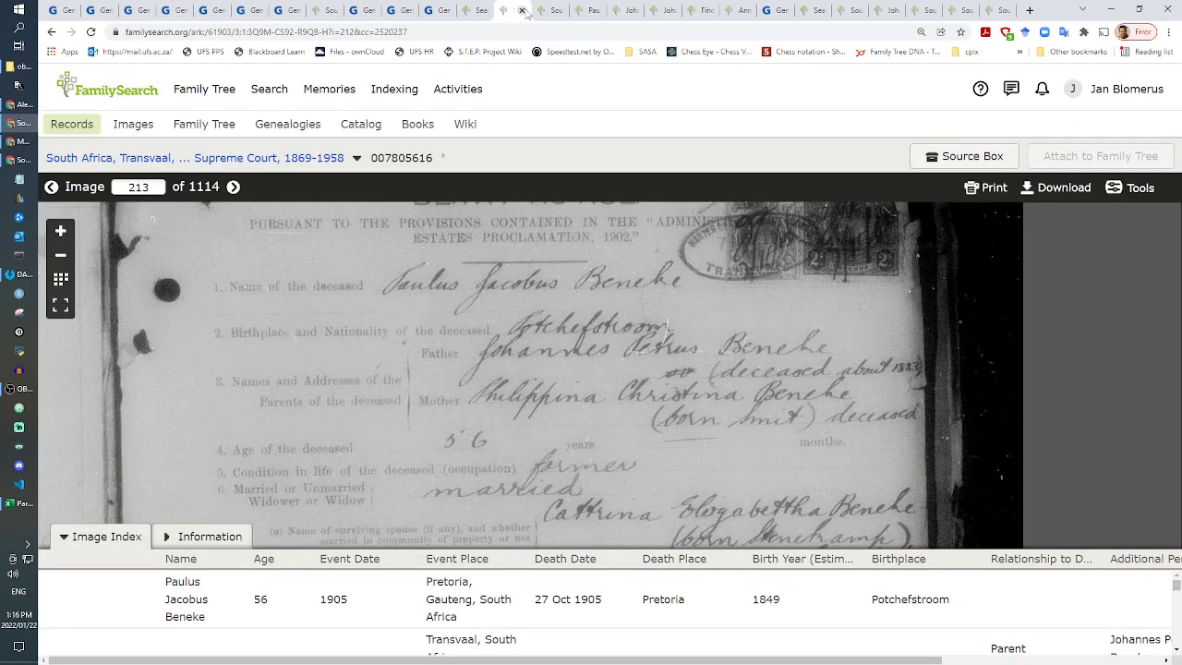
{"action": "left_click", "coordinate": [523, 10]}
{"action": "left_click", "coordinate": [465, 8]}
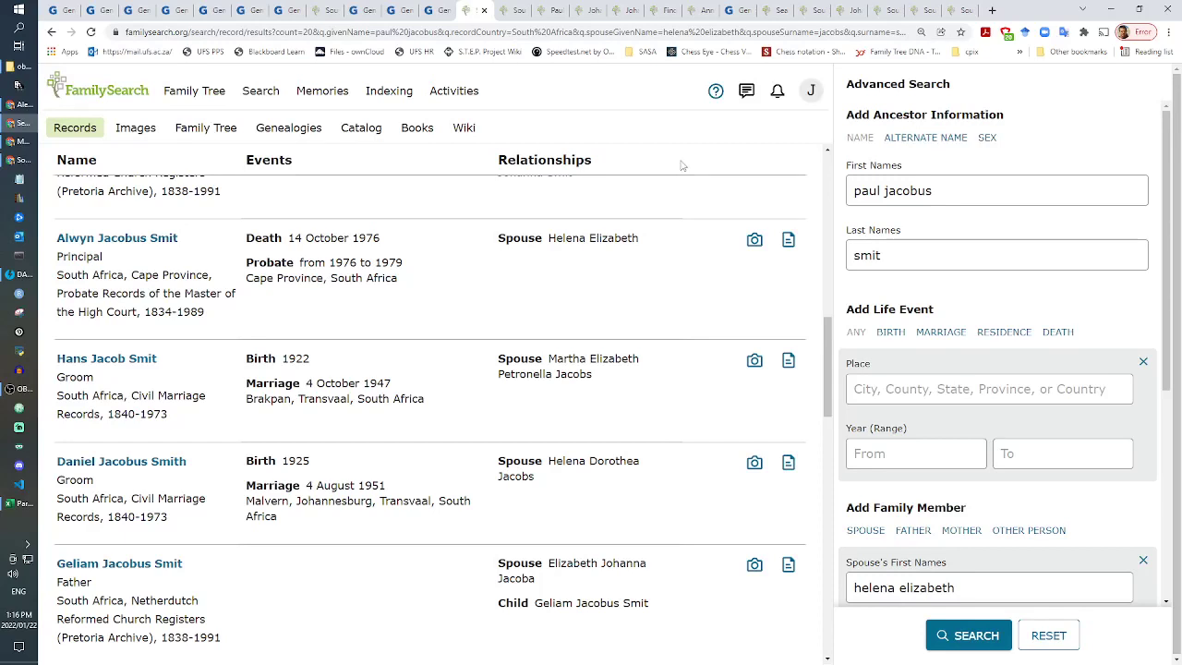
Step: Replace the searched ancestor's first and last names with the maternal grandmother's given names and maiden surname
{"action": "triple_click", "coordinate": [941, 191]}
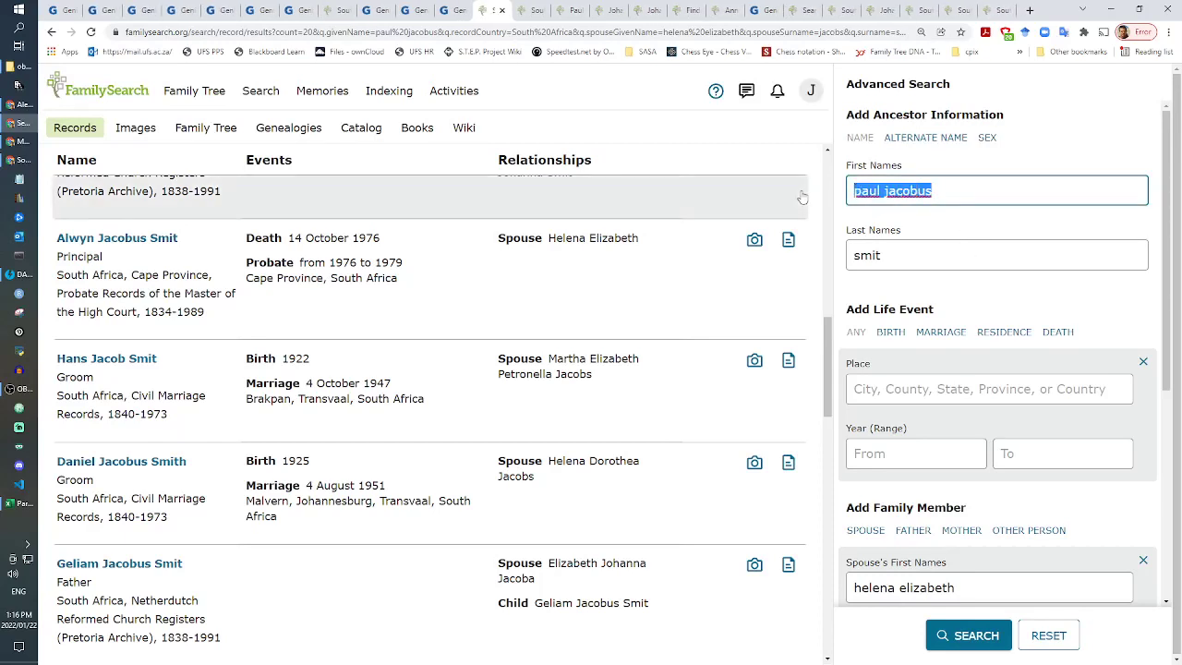
{"action": "type", "text": "helena"}
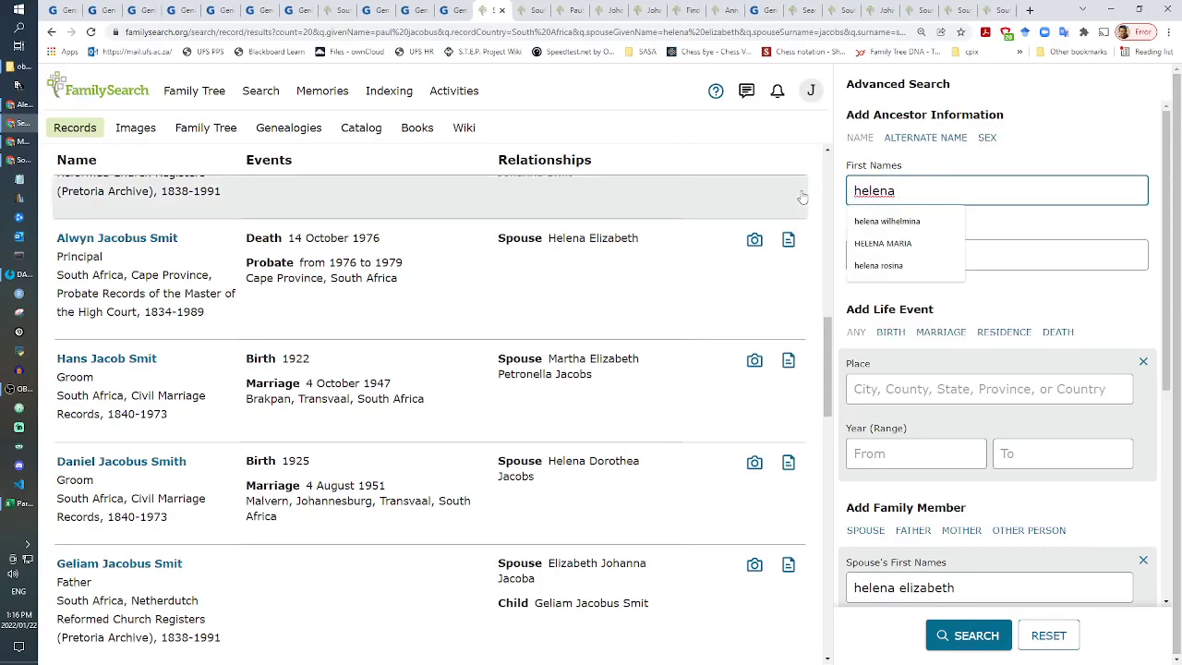
{"action": "type", "text": " elizabeth"}
{"action": "key", "text": "Tab"}
{"action": "type", "text": "jacobs"}
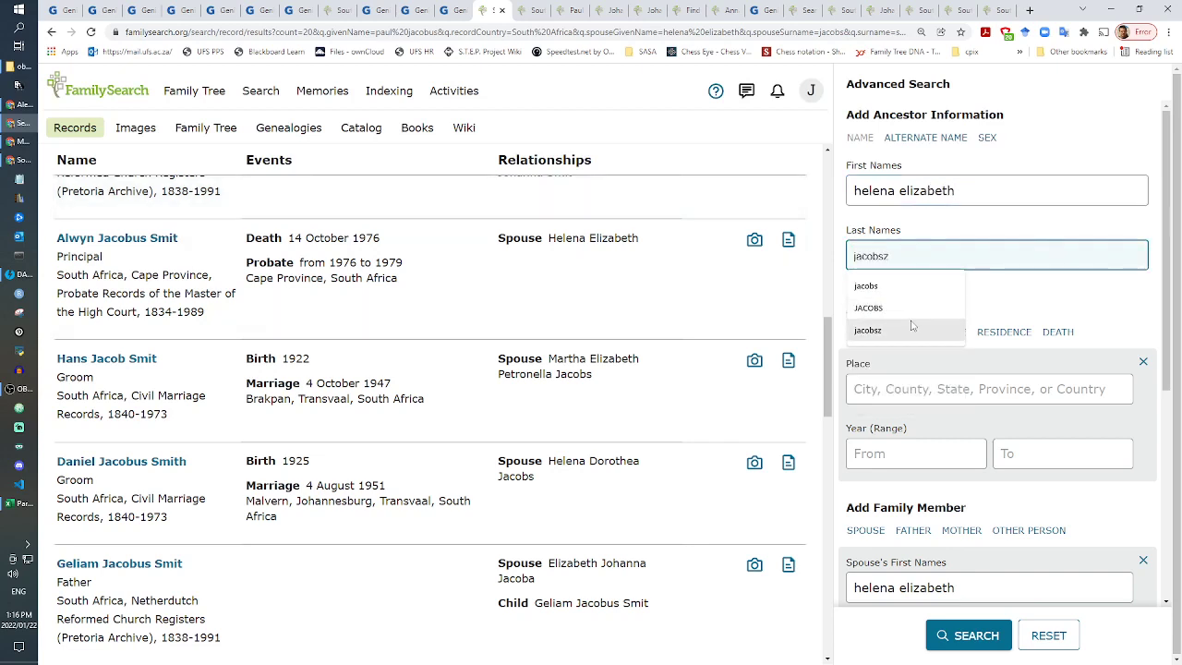
Step: Enter the maternal grandfather's first and last names as the spouse and search the South Africa records
{"action": "scroll", "coordinate": [941, 377], "scroll_direction": "down", "scroll_amount": 3}
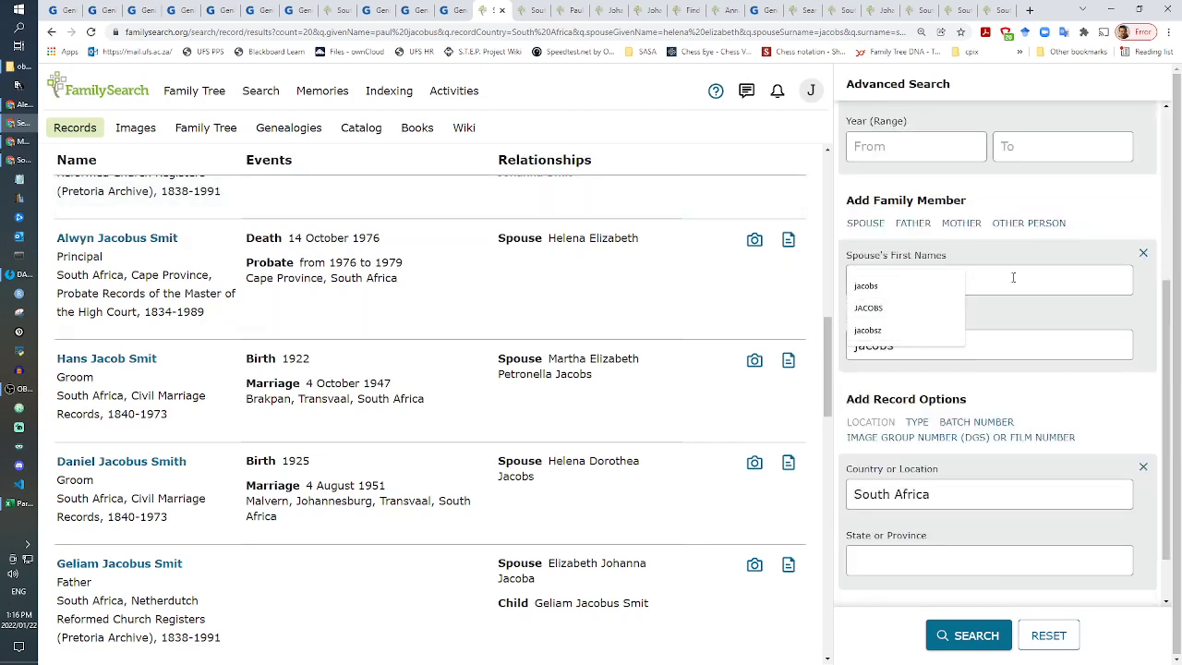
{"action": "left_click_drag", "start_coordinate": [956, 280], "coordinate": [729, 268]}
{"action": "type", "text": "pau"}
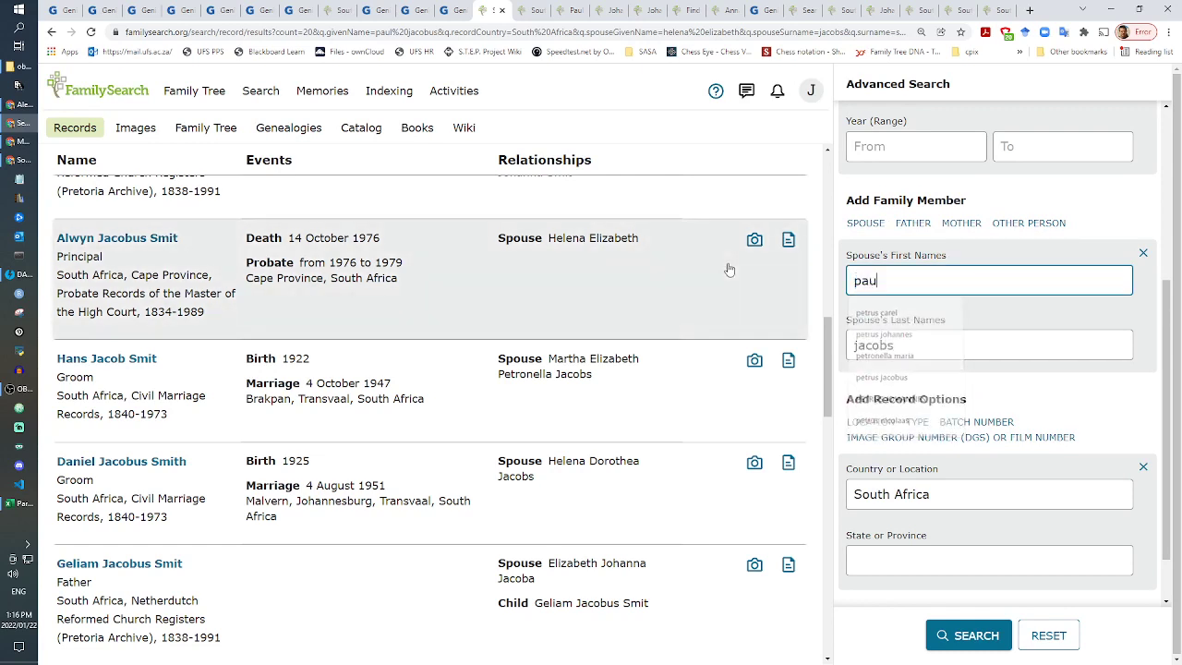
{"action": "type", "text": "l jacobus"}
{"action": "key", "text": "Tab"}
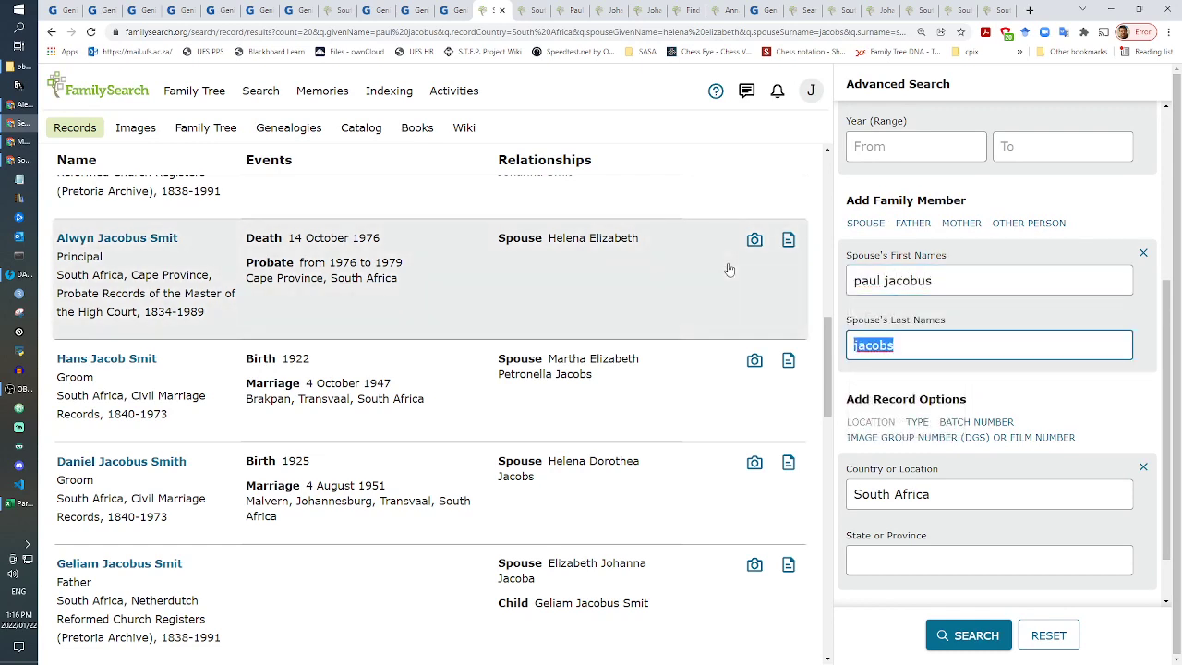
{"action": "type", "text": "smit"}
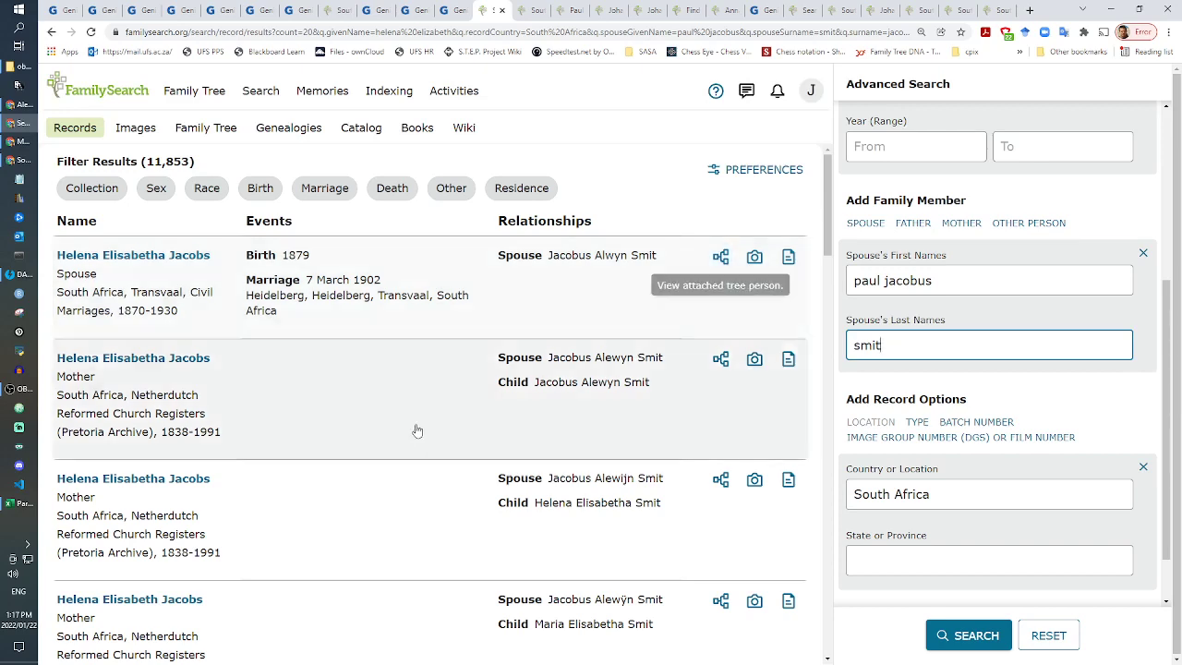
Step: Review the first page of results for records of the maternal grandmother married to the maternal grandfather
{"action": "scroll", "coordinate": [479, 491], "scroll_direction": "down", "scroll_amount": 3}
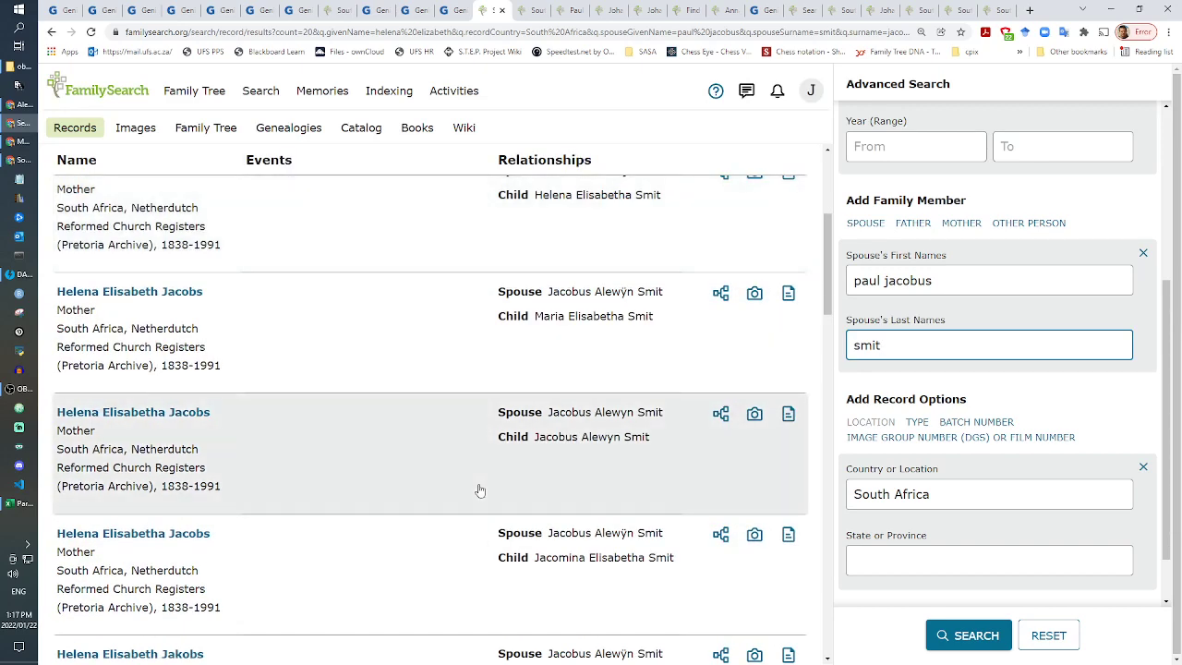
{"action": "scroll", "coordinate": [479, 490], "scroll_direction": "down", "scroll_amount": 2}
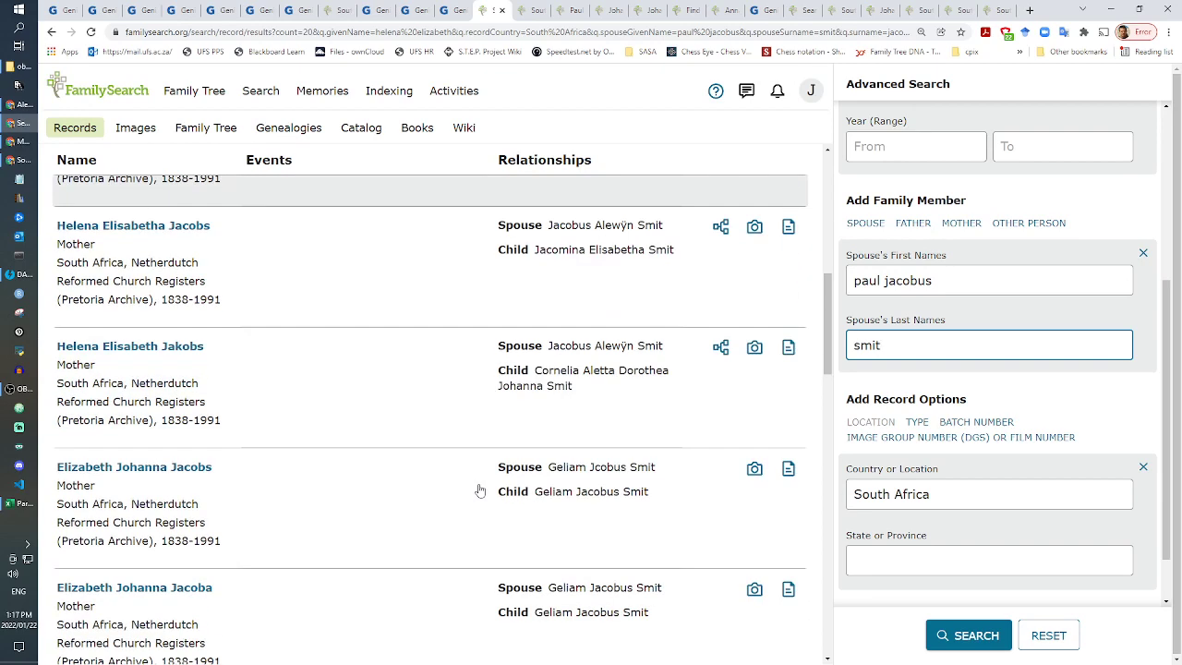
{"action": "scroll", "coordinate": [479, 490], "scroll_direction": "down", "scroll_amount": 2}
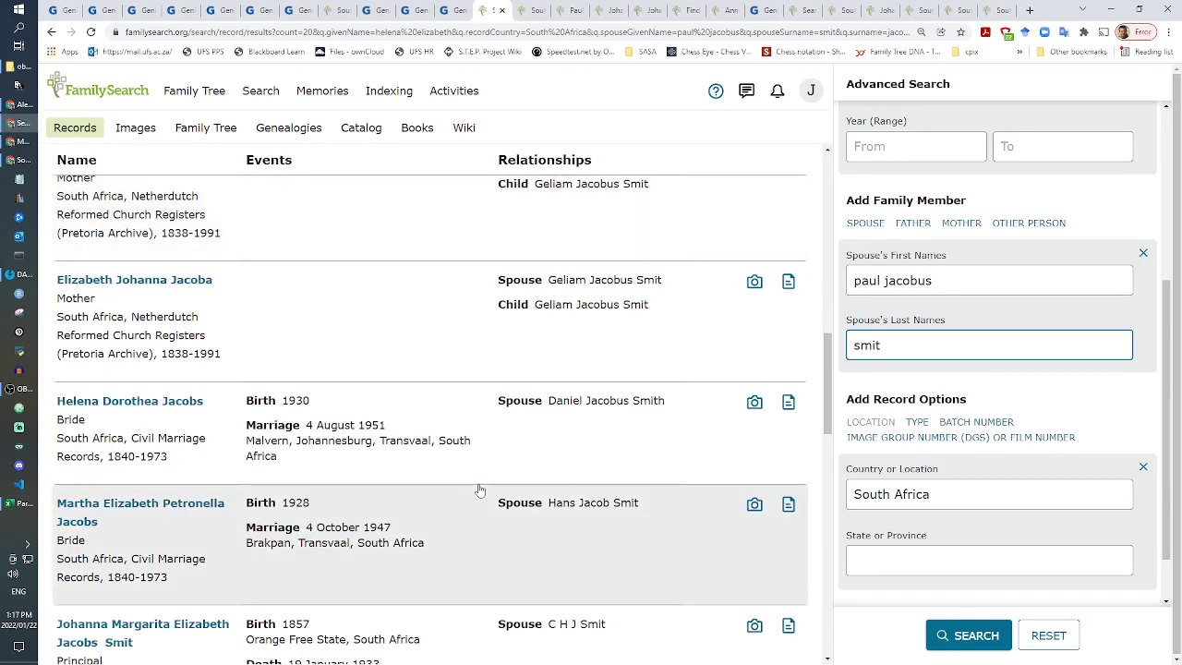
{"action": "scroll", "coordinate": [479, 491], "scroll_direction": "down", "scroll_amount": 3}
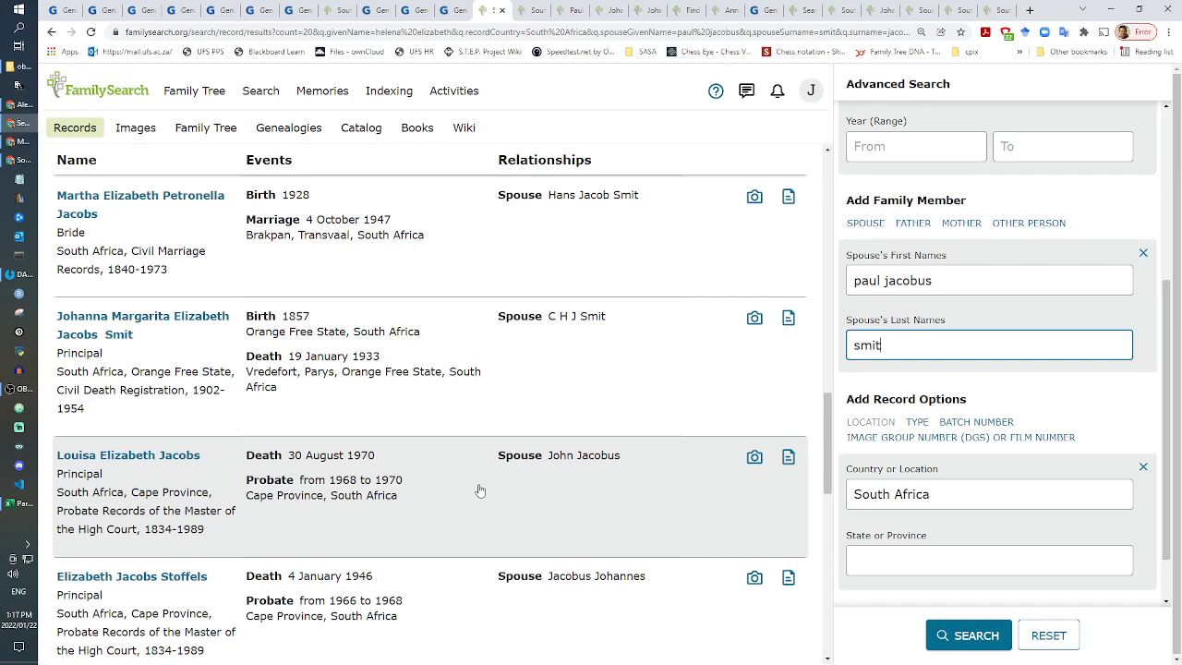
{"action": "scroll", "coordinate": [479, 490], "scroll_direction": "down", "scroll_amount": 4}
{"action": "scroll", "coordinate": [479, 490], "scroll_direction": "down", "scroll_amount": 3}
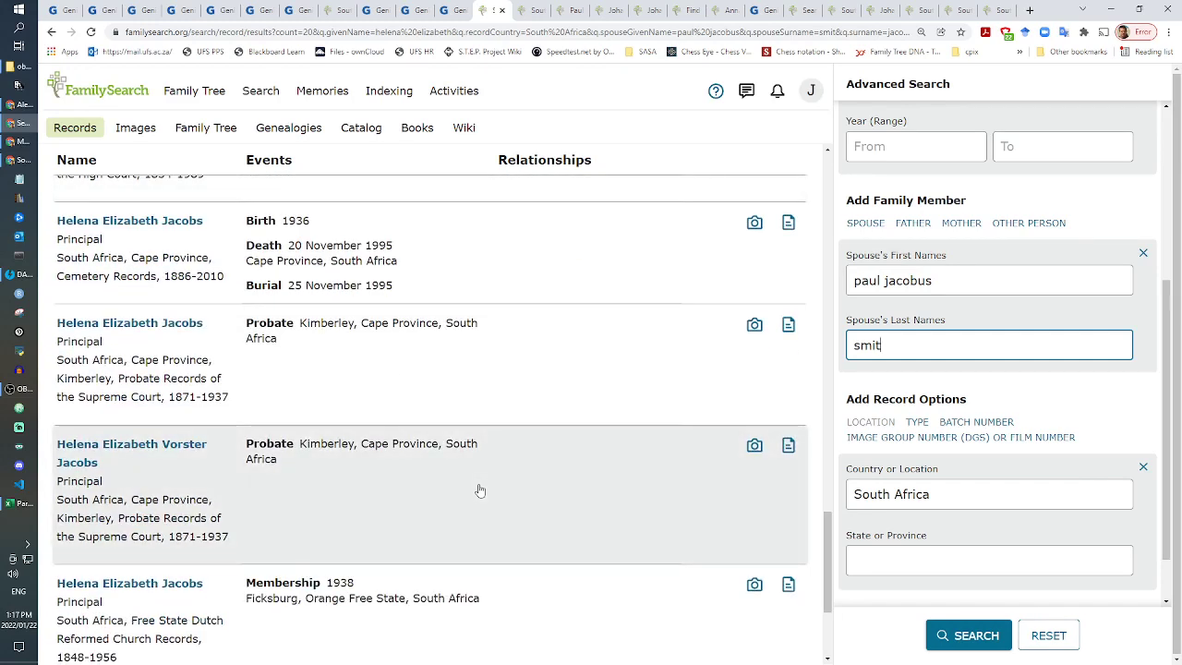
{"action": "scroll", "coordinate": [479, 490], "scroll_direction": "down", "scroll_amount": 2}
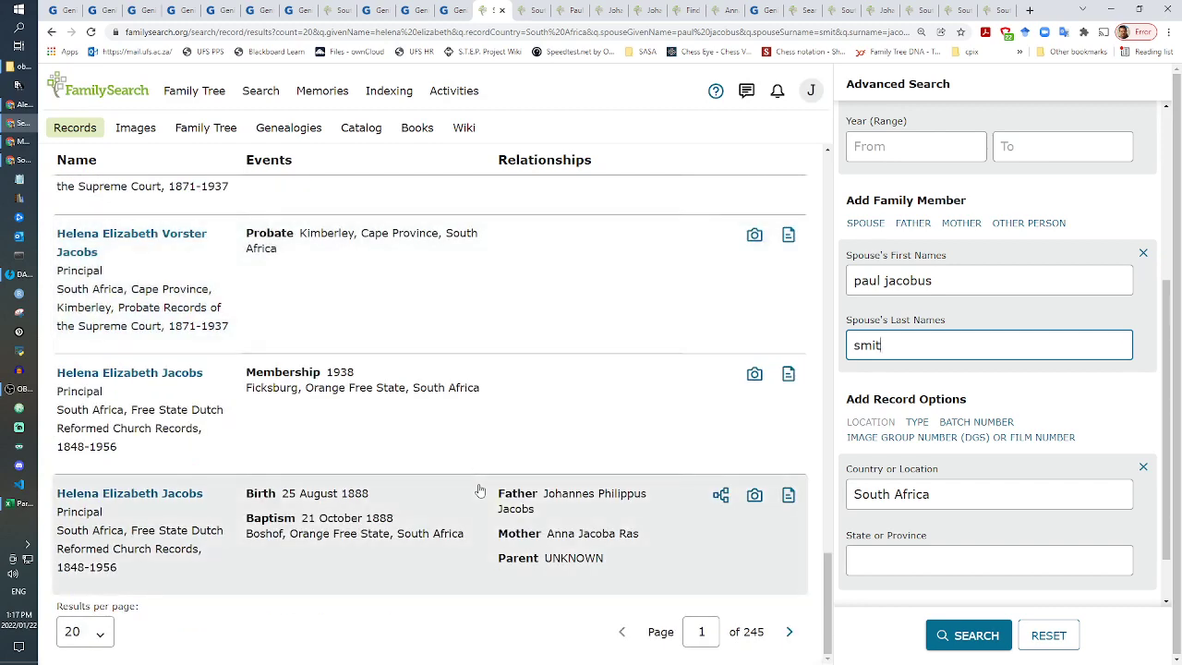
Step: Examine the second page of results for a record matching the maternal grandmother
{"action": "left_click", "coordinate": [789, 632]}
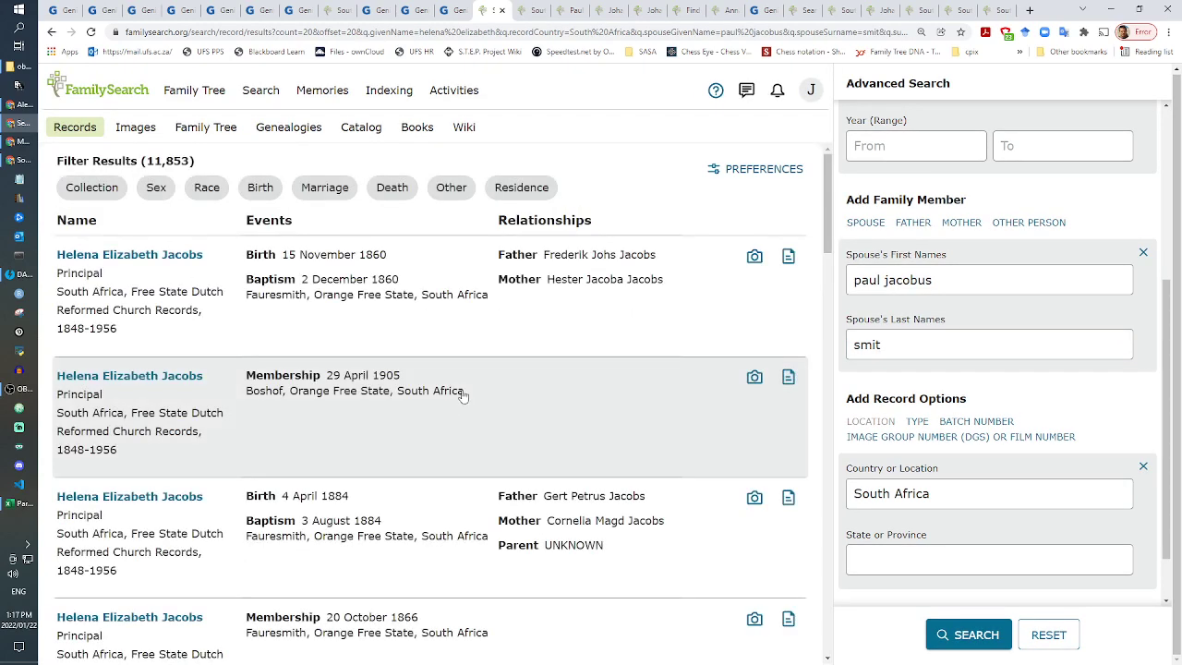
{"action": "scroll", "coordinate": [463, 396], "scroll_direction": "down", "scroll_amount": 5}
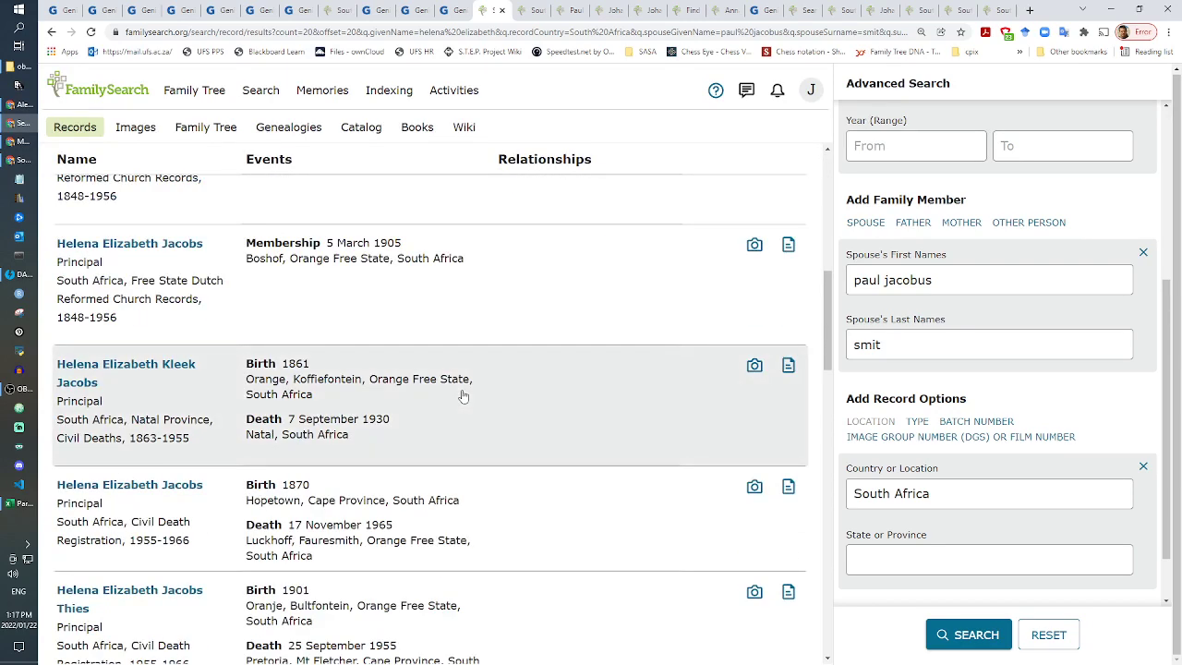
{"action": "scroll", "coordinate": [464, 396], "scroll_direction": "down", "scroll_amount": 3}
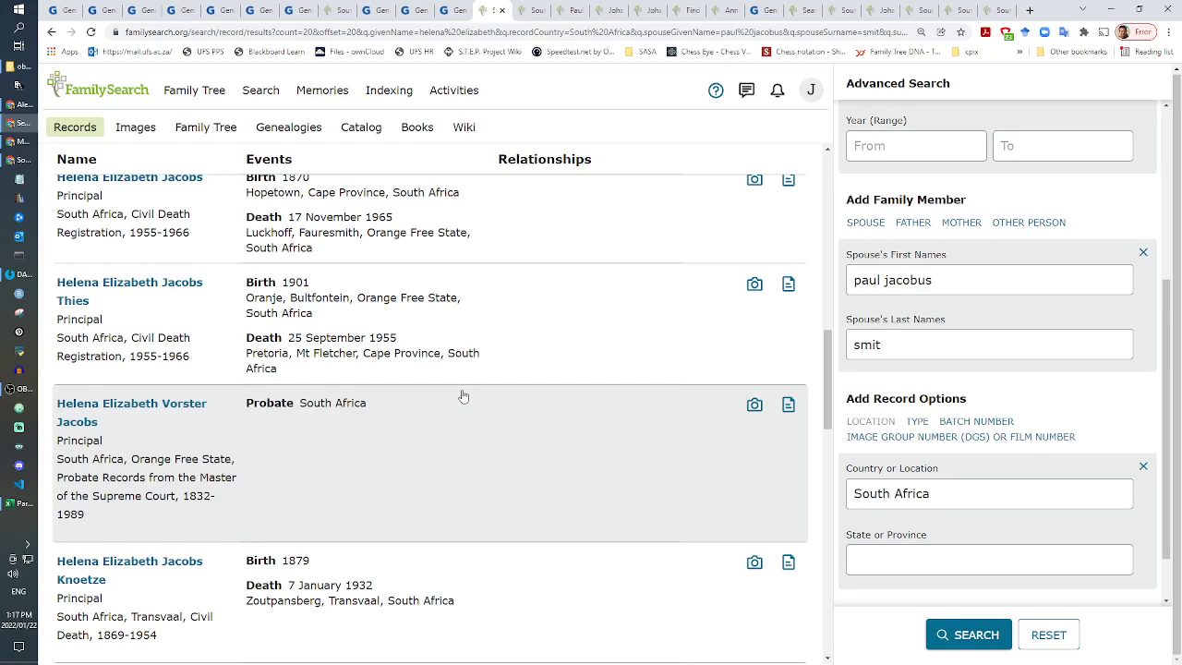
{"action": "scroll", "coordinate": [464, 395], "scroll_direction": "down", "scroll_amount": 10}
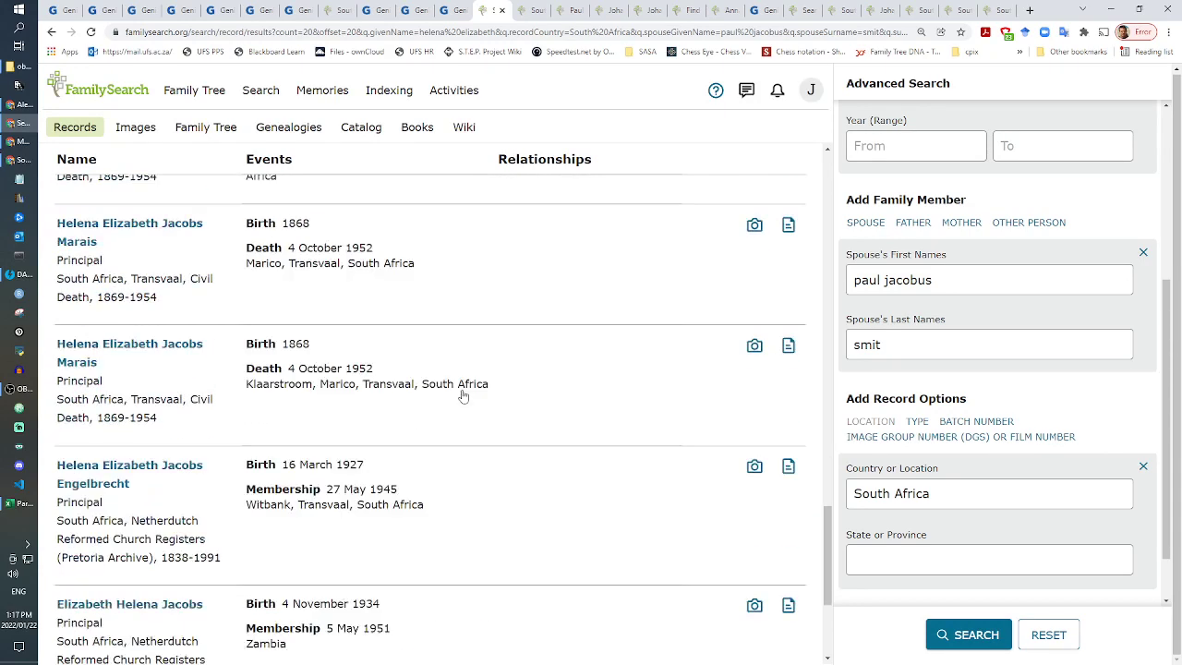
{"action": "scroll", "coordinate": [464, 396], "scroll_direction": "down", "scroll_amount": 3}
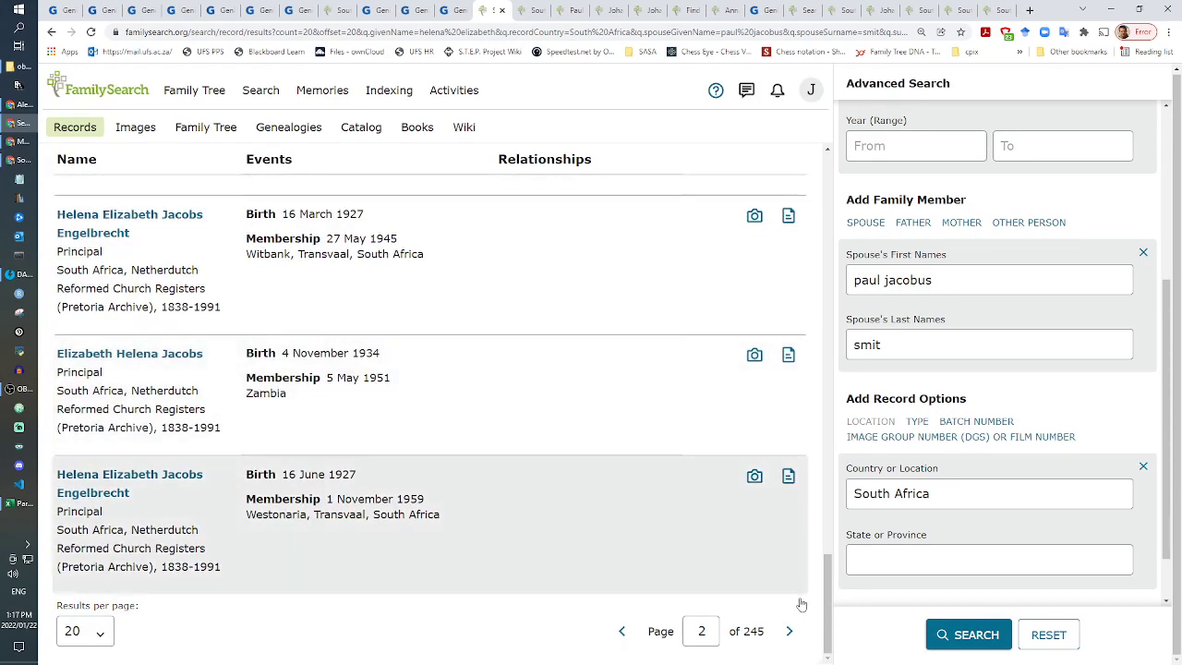
Step: Go through the third page of results, checking birth, baptism and membership dates against the maternal grandmother
{"action": "left_click", "coordinate": [788, 631]}
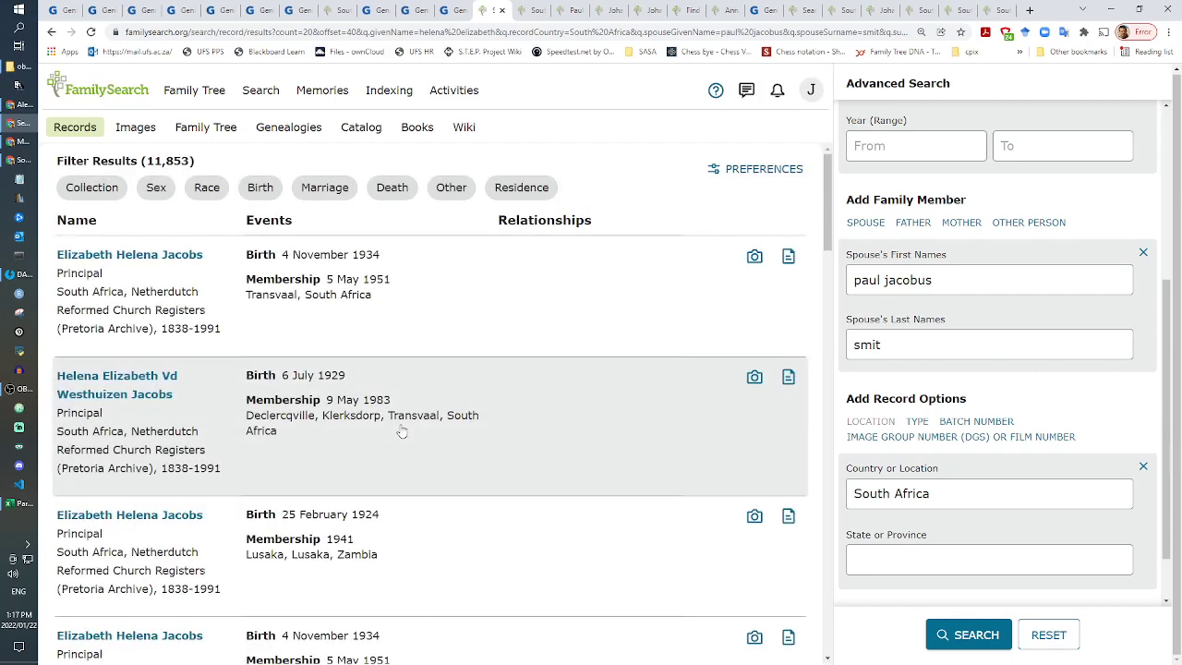
{"action": "scroll", "coordinate": [380, 489], "scroll_direction": "down", "scroll_amount": 3}
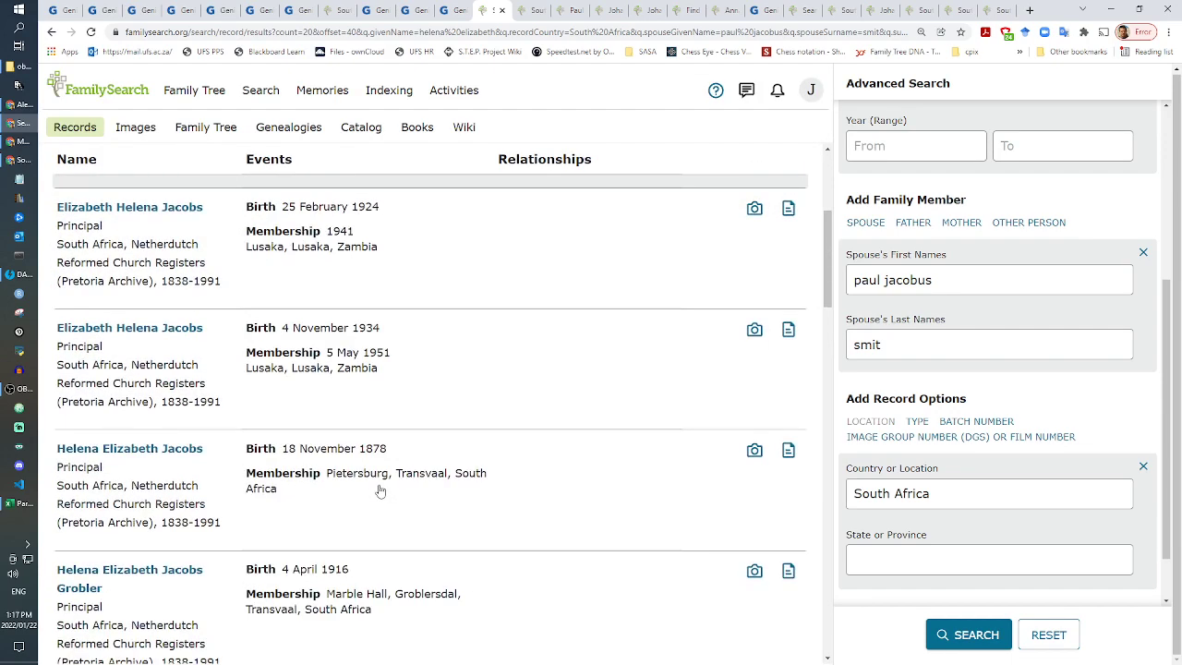
{"action": "scroll", "coordinate": [381, 489], "scroll_direction": "down", "scroll_amount": 5}
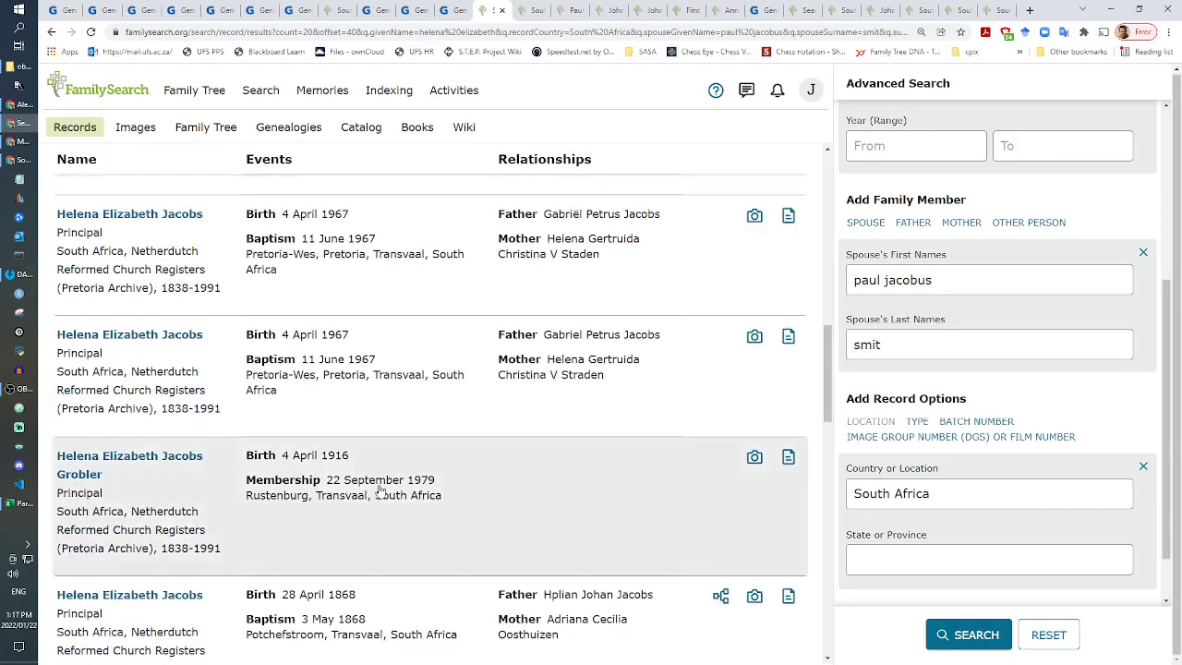
{"action": "scroll", "coordinate": [380, 489], "scroll_direction": "down", "scroll_amount": 3}
{"action": "scroll", "coordinate": [380, 490], "scroll_direction": "down", "scroll_amount": 6}
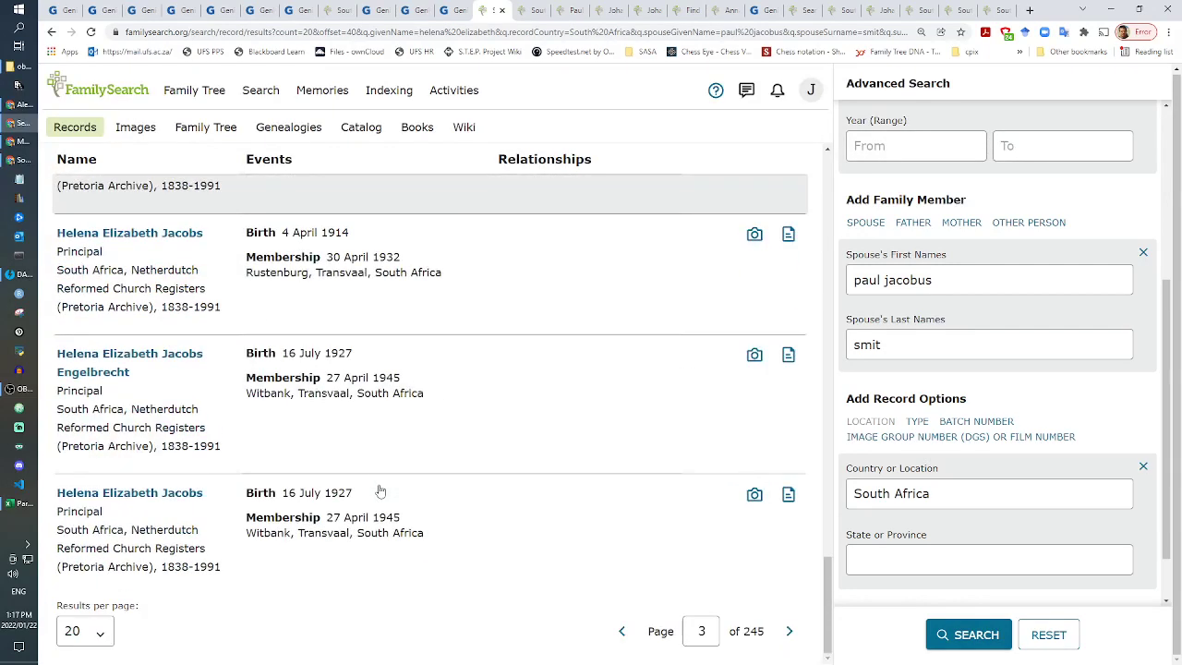
Step: Recheck the parents in the Geni tree centred on the father and review the fourth page of FamilySearch results
{"action": "left_click", "coordinate": [446, 9]}
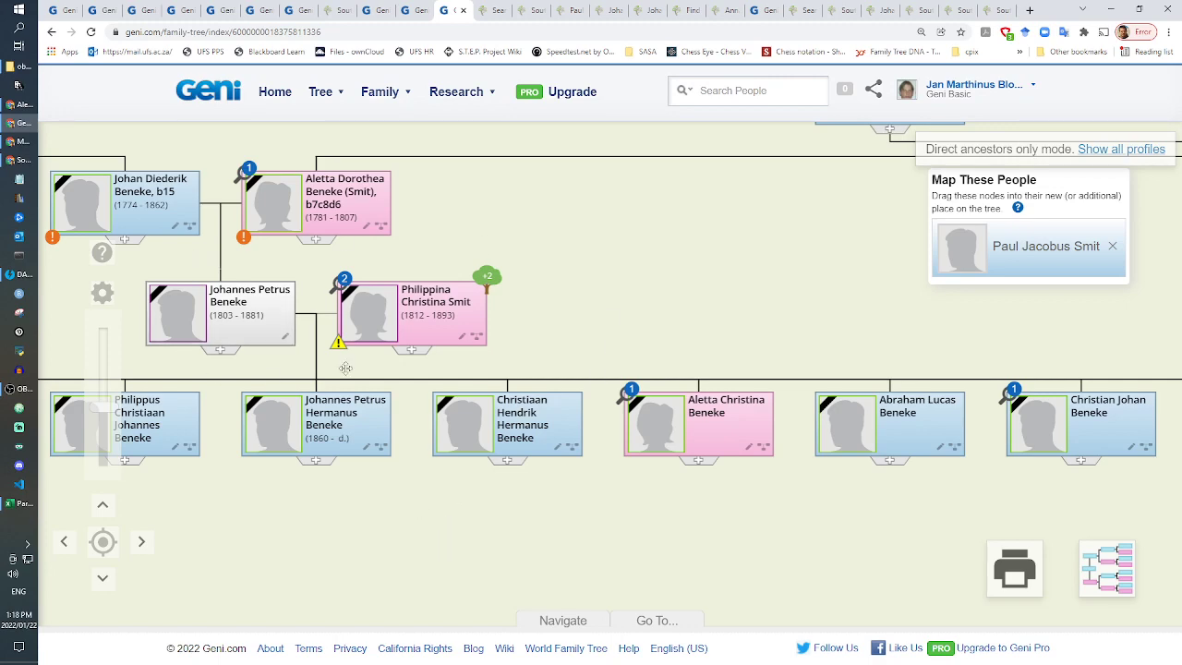
{"action": "left_click", "coordinate": [492, 9]}
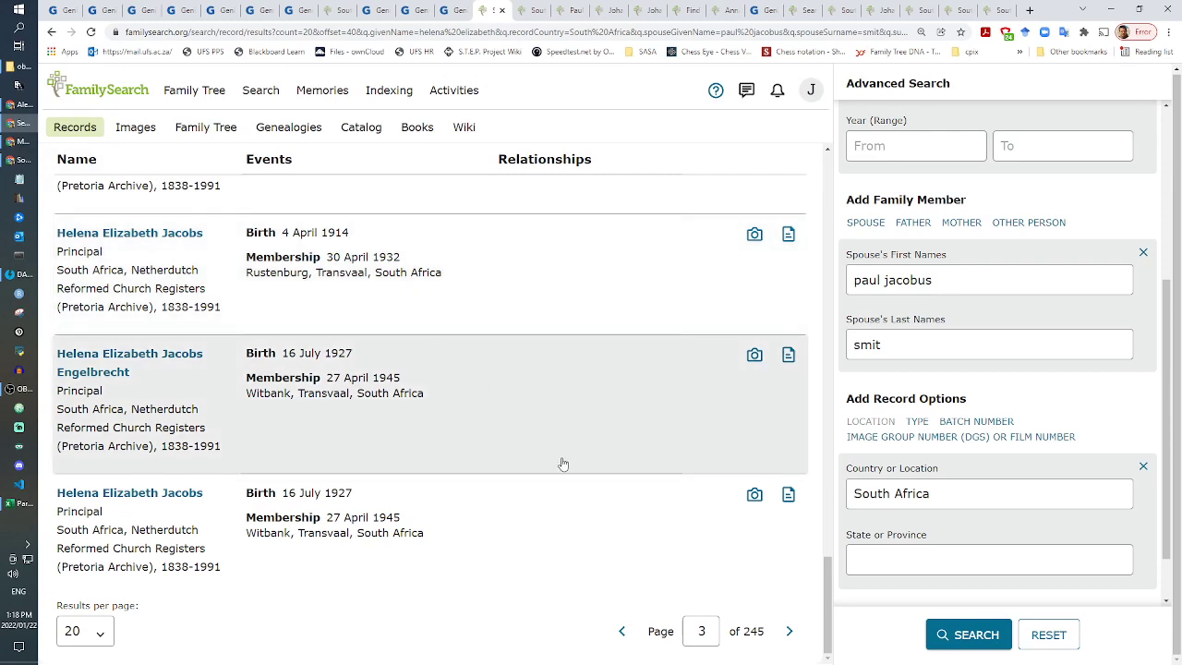
{"action": "left_click", "coordinate": [790, 631]}
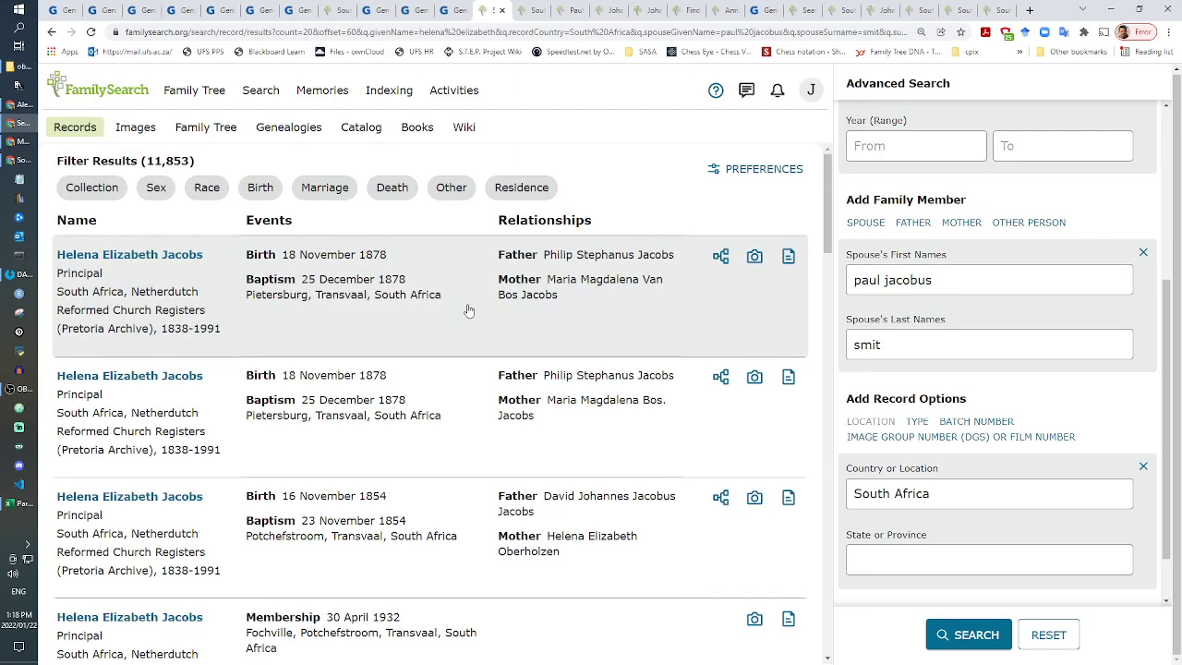
{"action": "scroll", "coordinate": [469, 310], "scroll_direction": "down", "scroll_amount": 3}
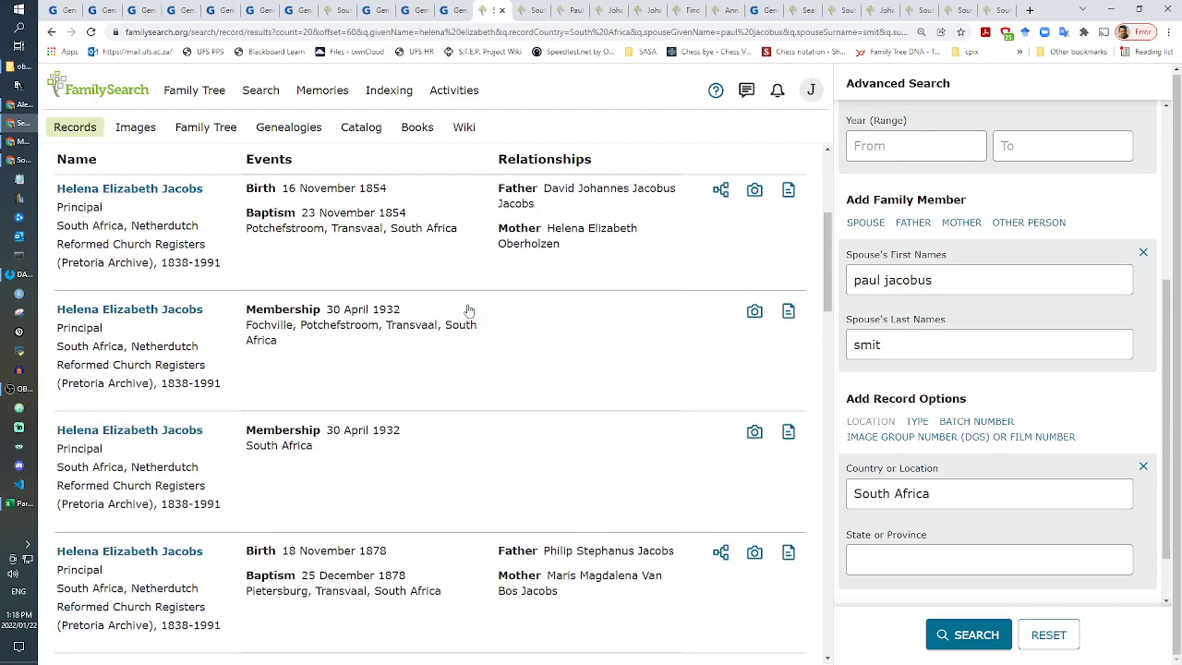
{"action": "scroll", "coordinate": [469, 310], "scroll_direction": "down", "scroll_amount": 15}
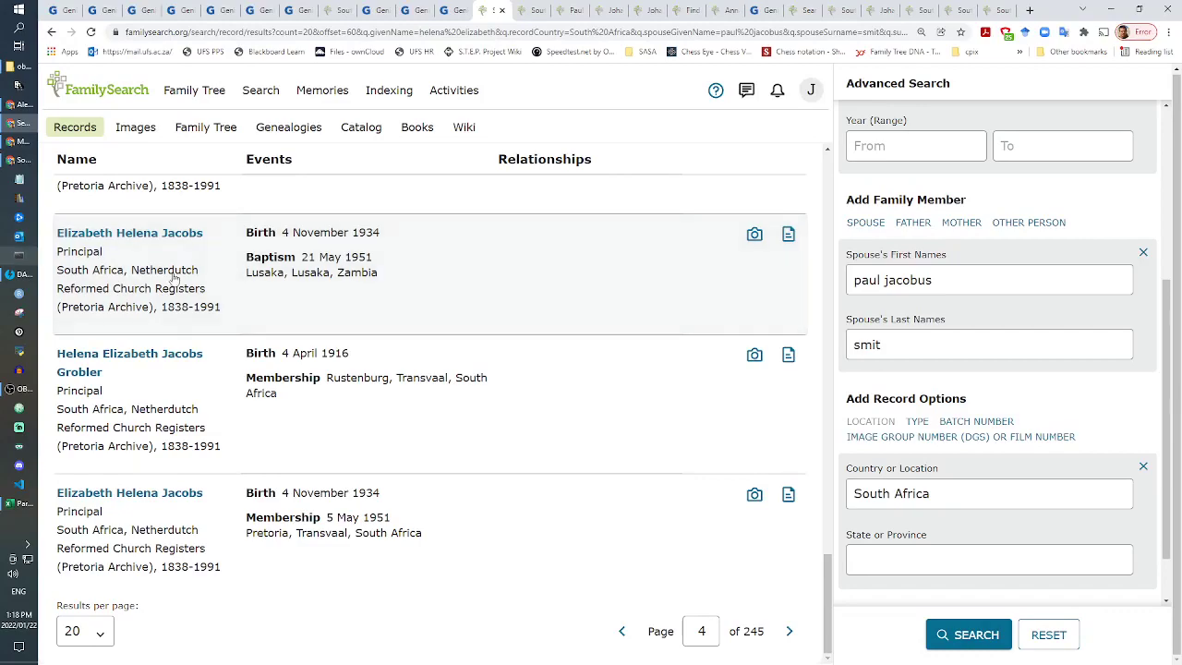
Step: Switch to the SAG vol 11 (Scho - Sny) genealogy document, maximize and enlarge it, and go to page 413
{"action": "left_click", "coordinate": [20, 274]}
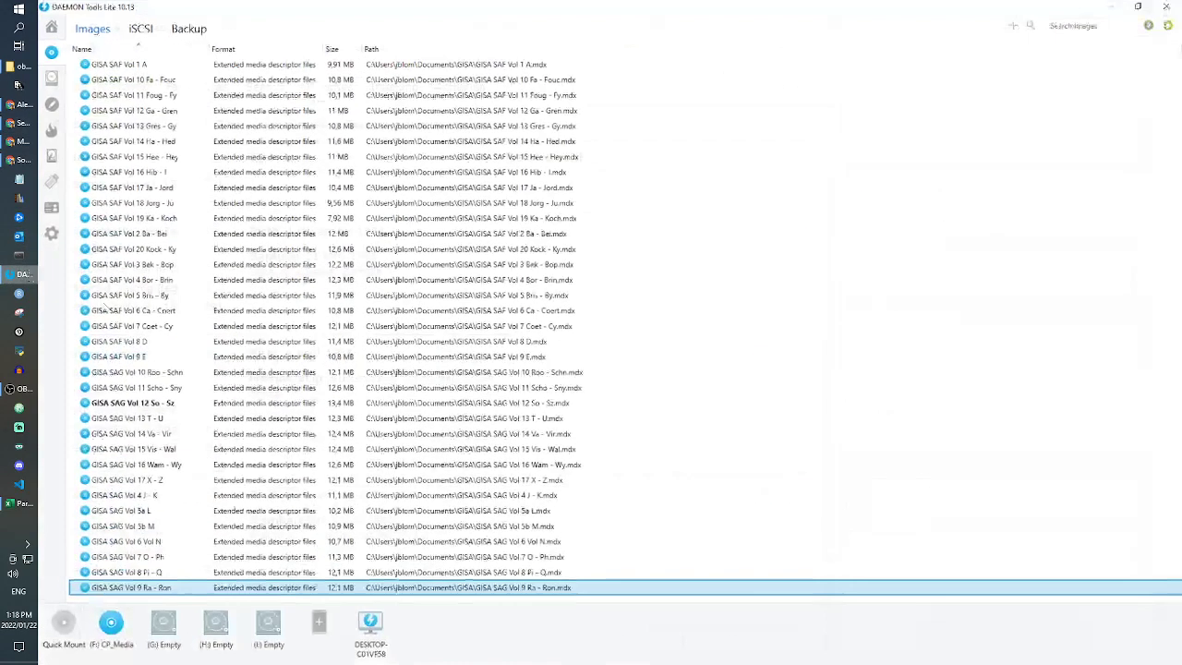
{"action": "key", "text": "alt+Tab"}
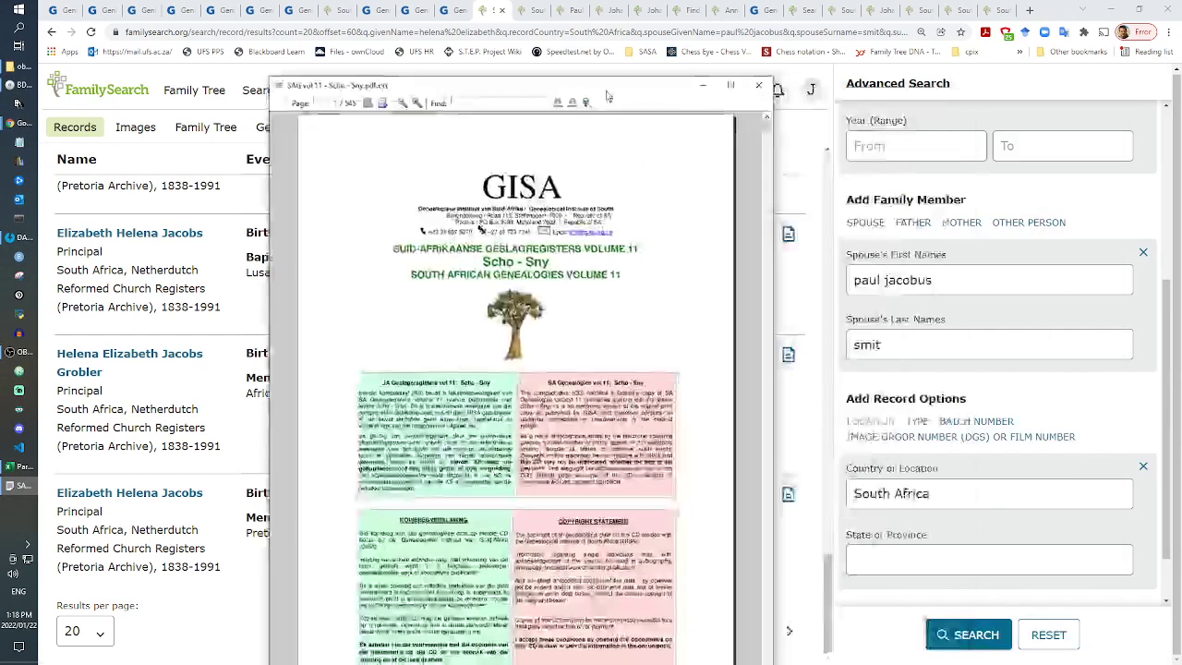
{"action": "left_click", "coordinate": [721, 81]}
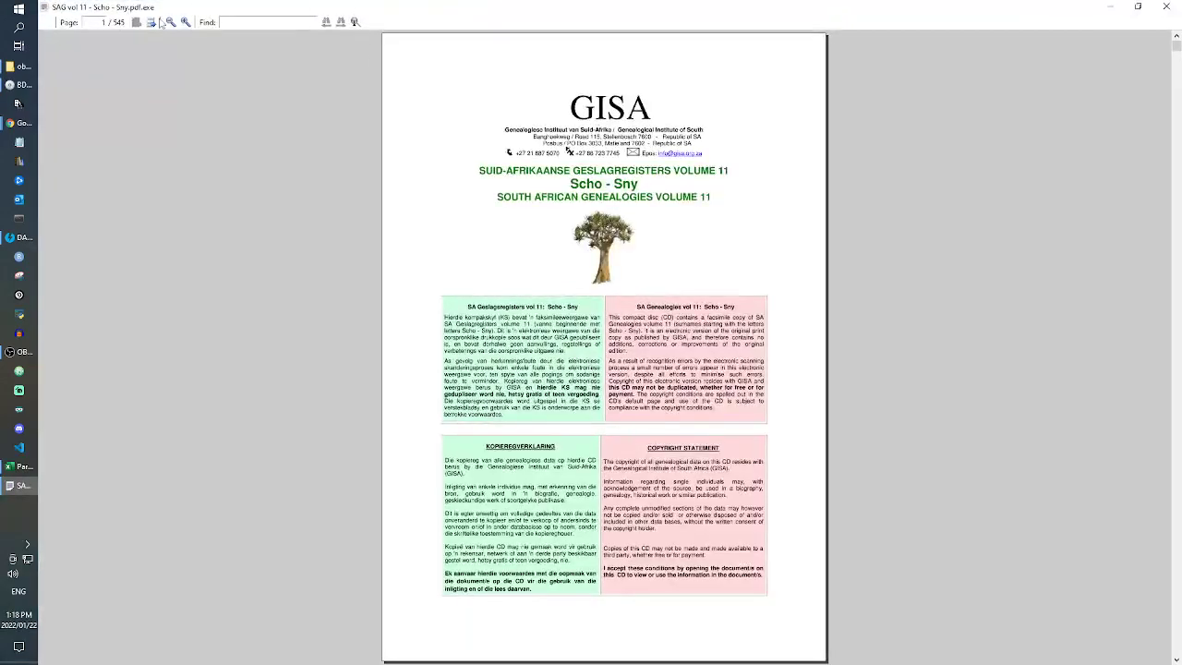
{"action": "left_click", "coordinate": [190, 23]}
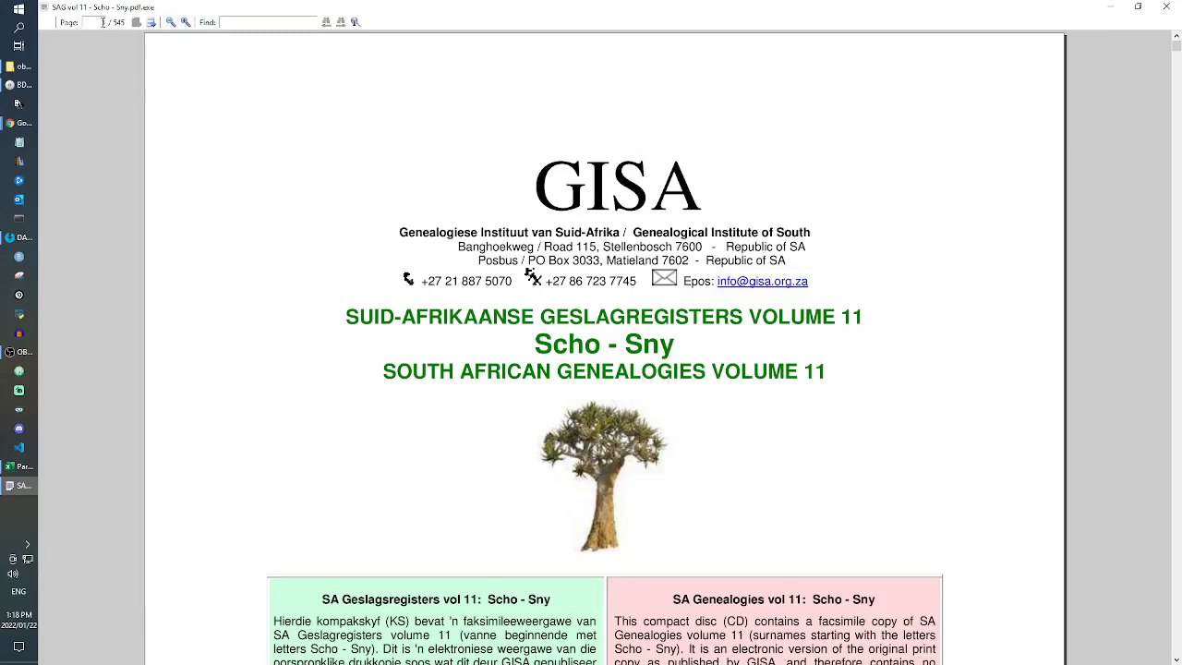
{"action": "type", "text": "413"}
{"action": "key", "text": "Return"}
Step: Search the volume from page 413 for the ancestor's given names and step through the matches
{"action": "left_click", "coordinate": [230, 23]}
{"action": "type", "text": "paul"}
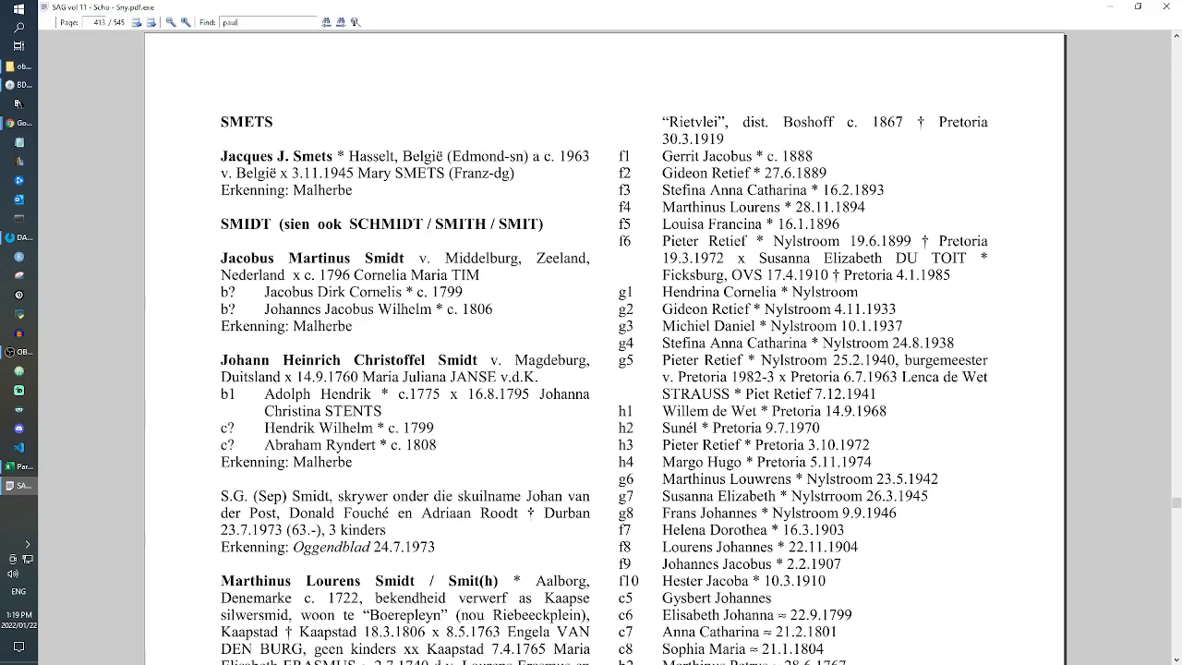
{"action": "type", "text": " jaco"}
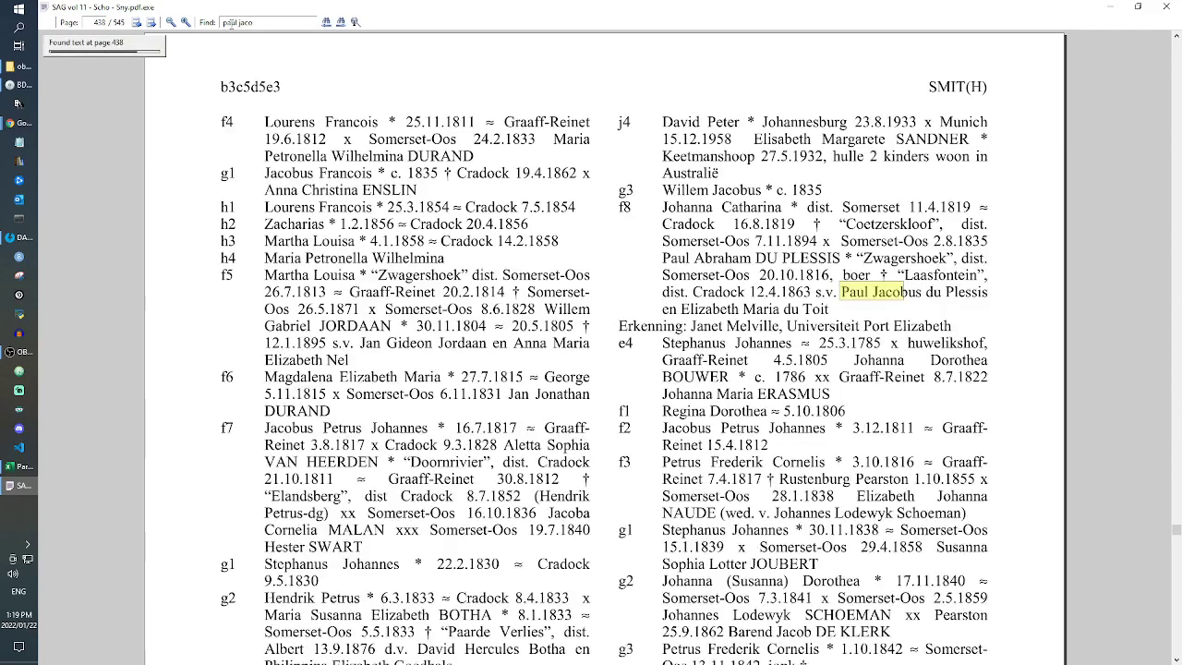
{"action": "key", "text": "Return"}
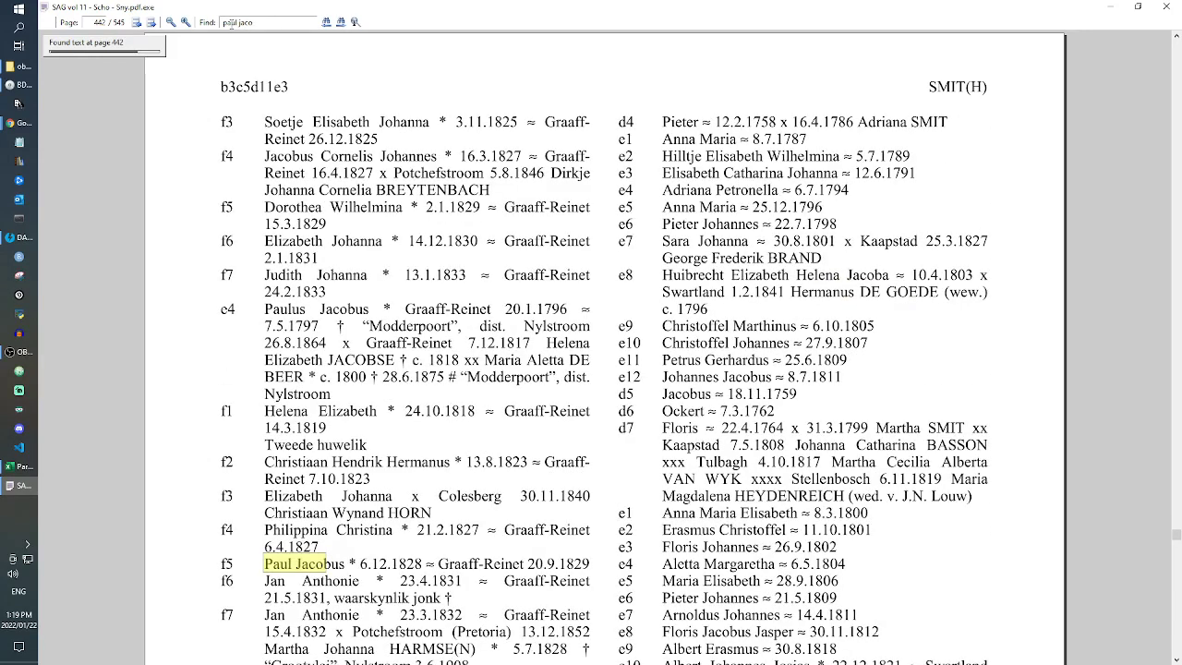
{"action": "key", "text": "Return"}
{"action": "key", "text": "Return"}
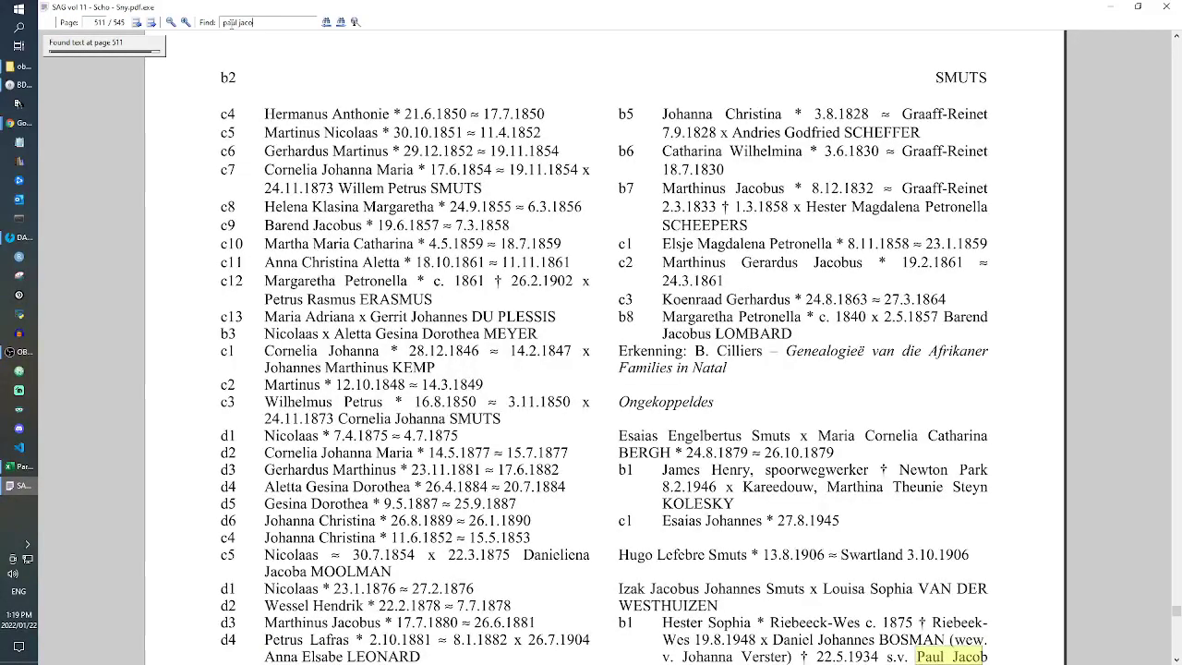
Step: Return to page 413 and search for the Latinized spelling of the ancestor's given names
{"action": "double_click", "coordinate": [103, 22]}
{"action": "type", "text": "41"}
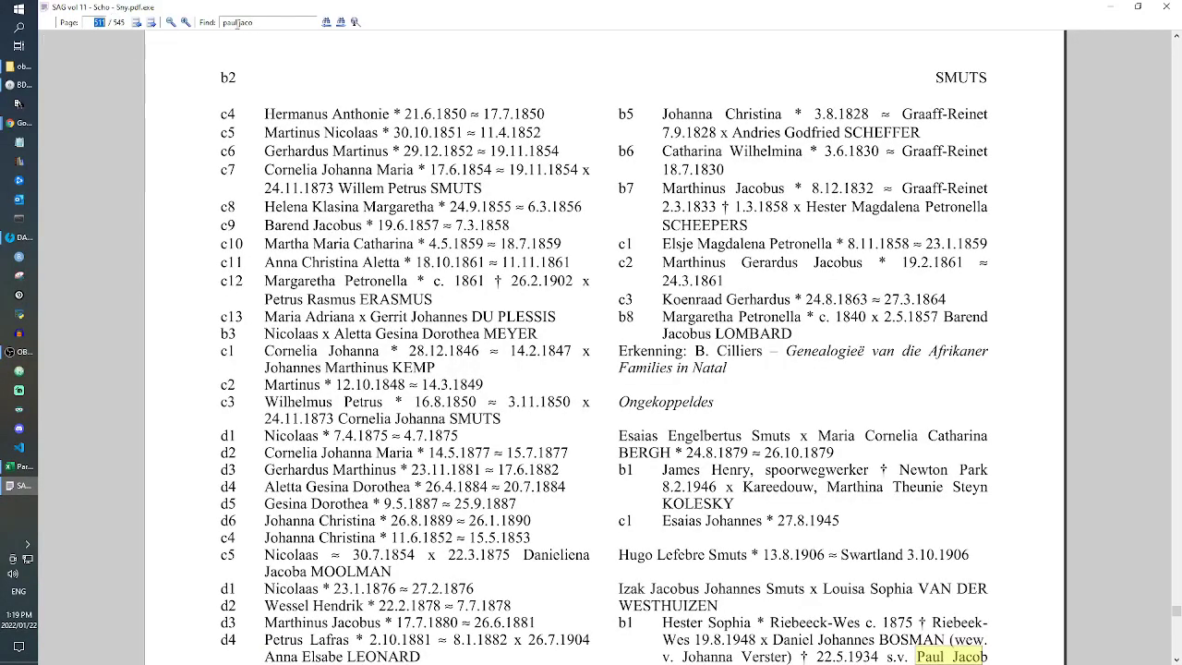
{"action": "type", "text": "3"}
{"action": "key", "text": "Return"}
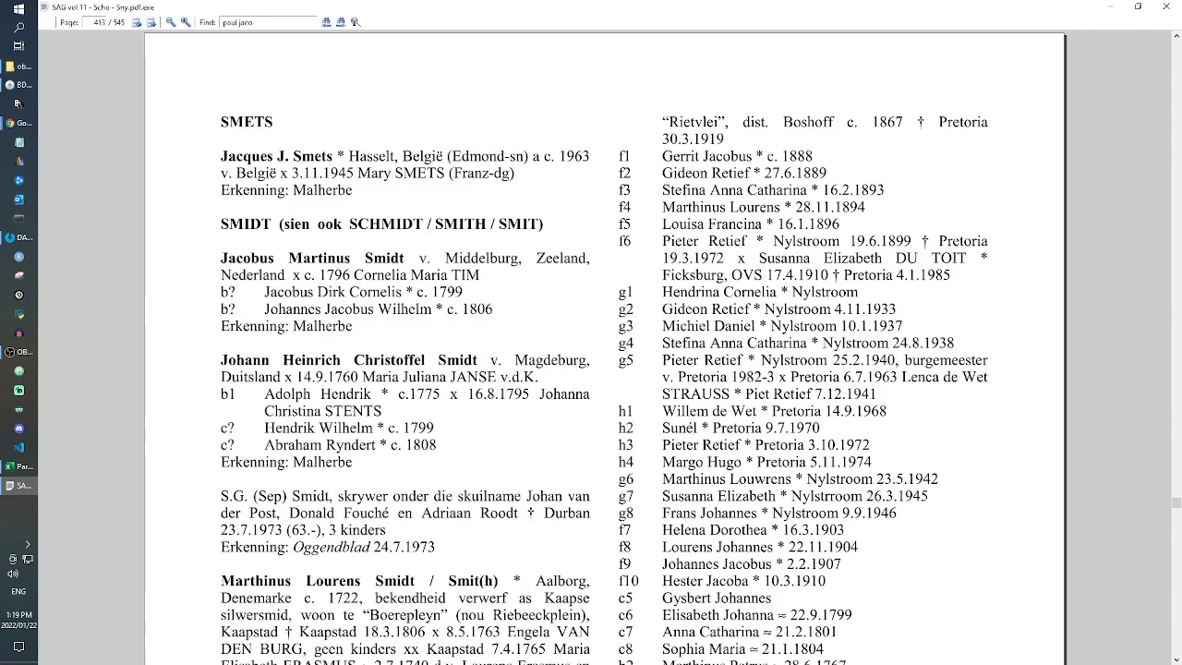
{"action": "key", "text": "ctrl+f"}
{"action": "type", "text": "paulus jac"}
{"action": "key", "text": "Return"}
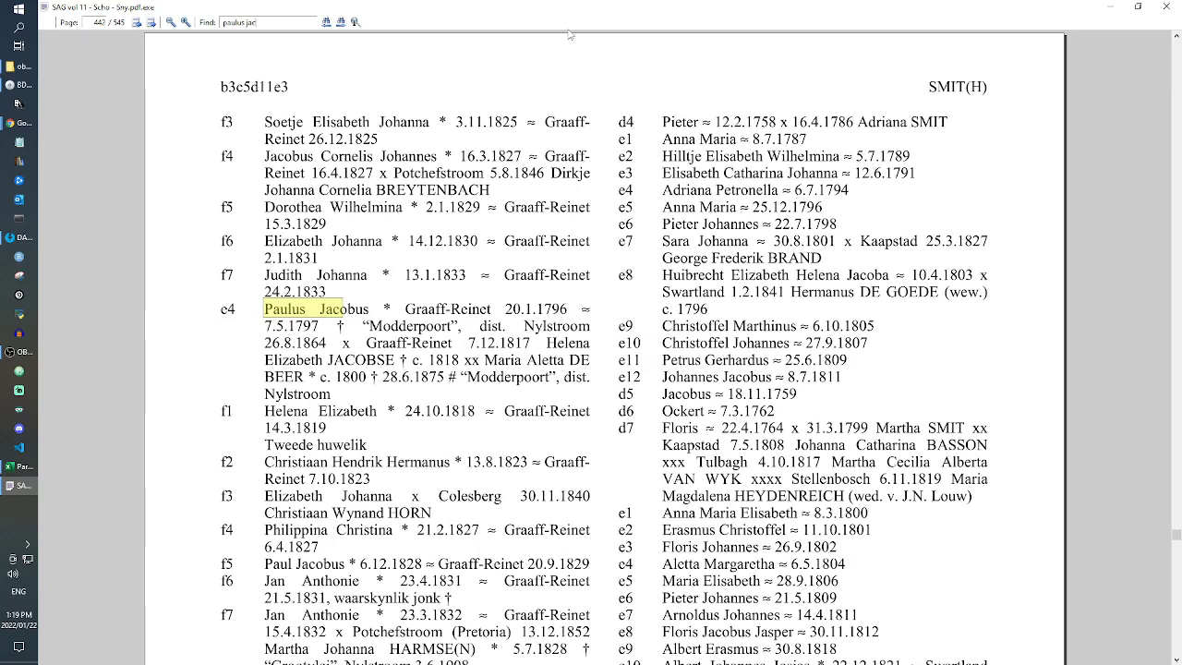
Step: Switch to Geni in the browser, search people for the ancestor's full Latinized name, and check the spouse listed for the b4c5d11e4 match
{"action": "key", "text": "alt+Tab"}
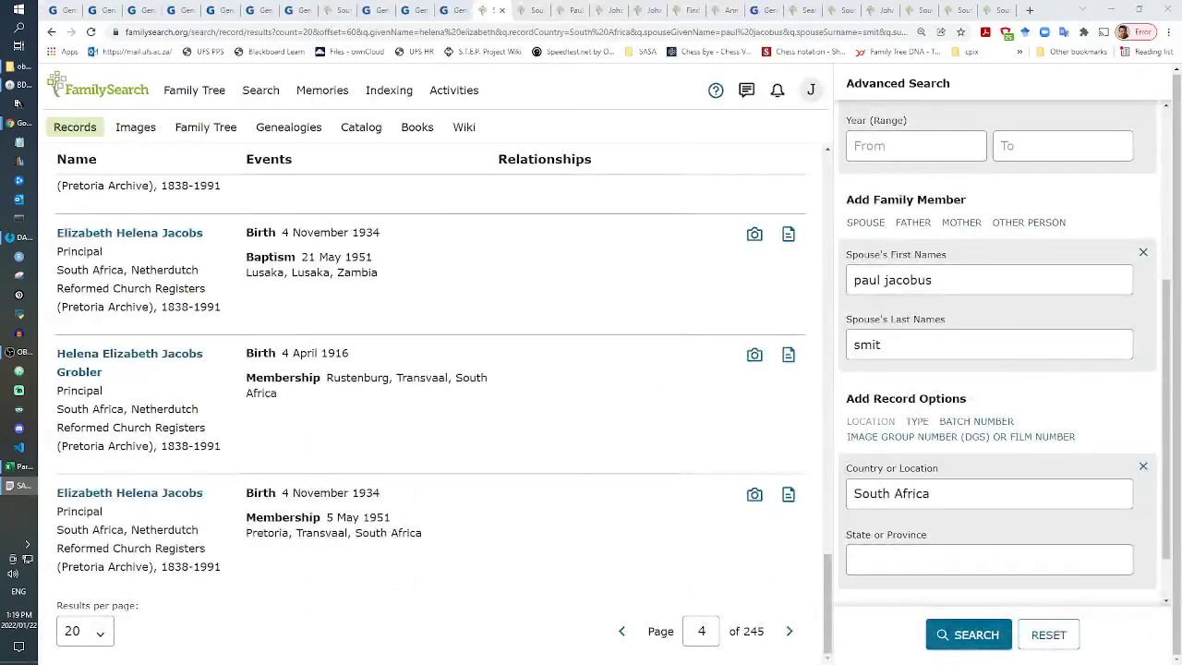
{"action": "left_click", "coordinate": [450, 11]}
{"action": "left_click", "coordinate": [410, 10]}
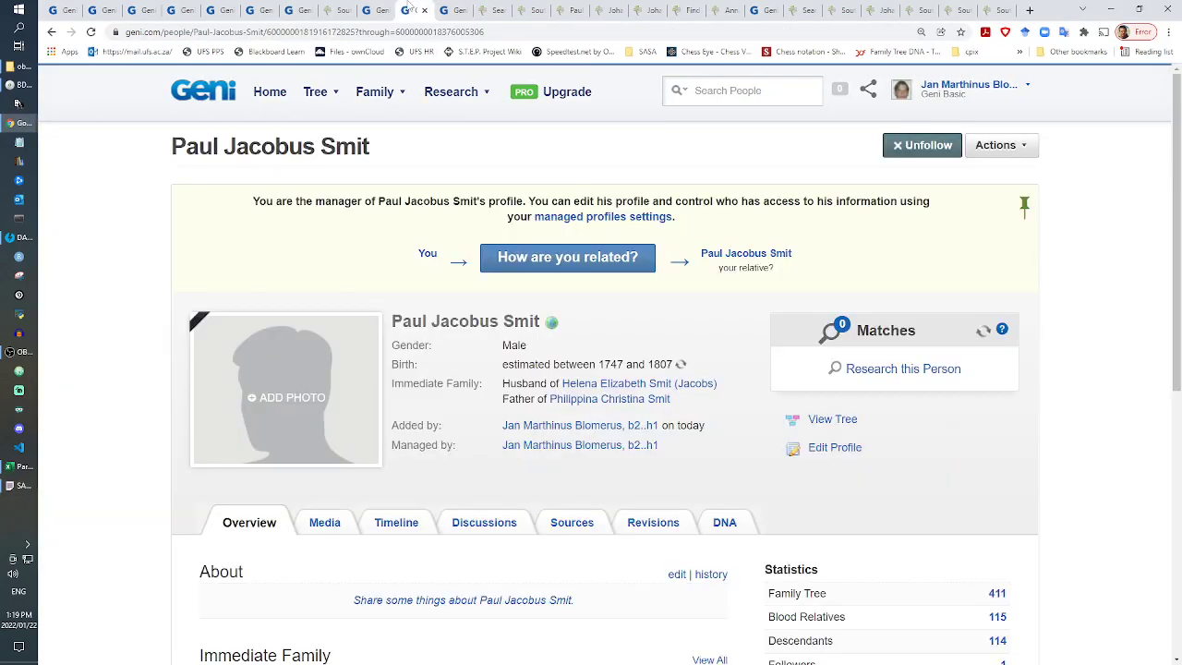
{"action": "left_click", "coordinate": [708, 96]}
{"action": "type", "text": "pa"}
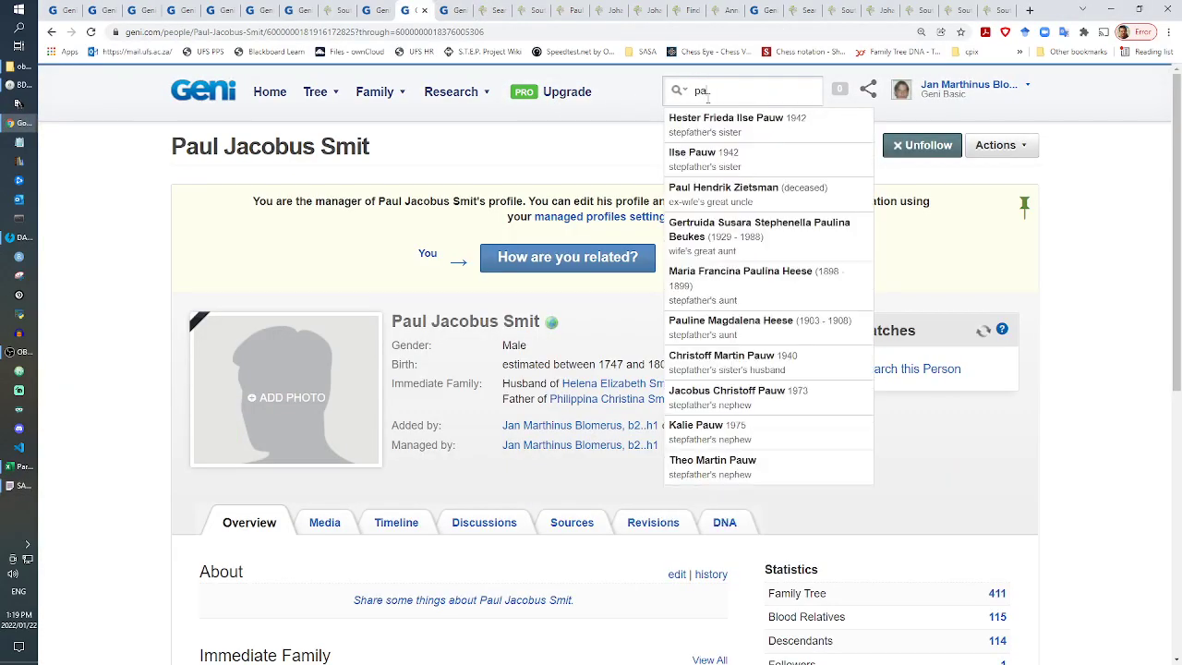
{"action": "type", "text": "ulus jacobus smit"}
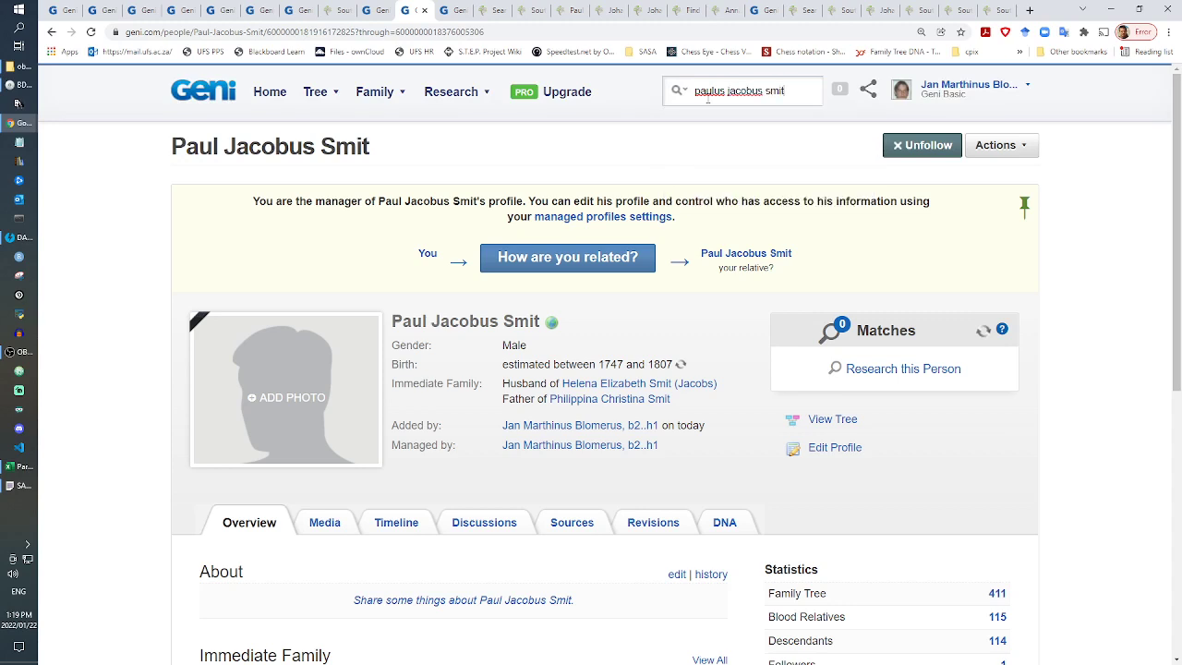
{"action": "key", "text": "Return"}
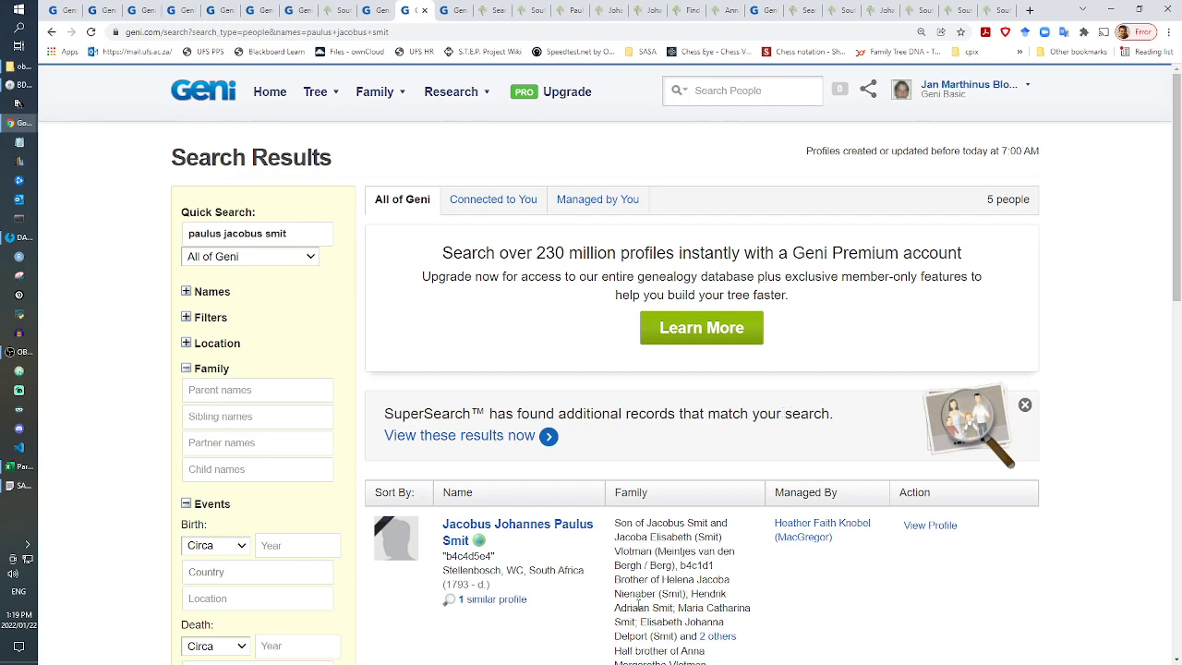
{"action": "scroll", "coordinate": [788, 399], "scroll_direction": "down", "scroll_amount": 5}
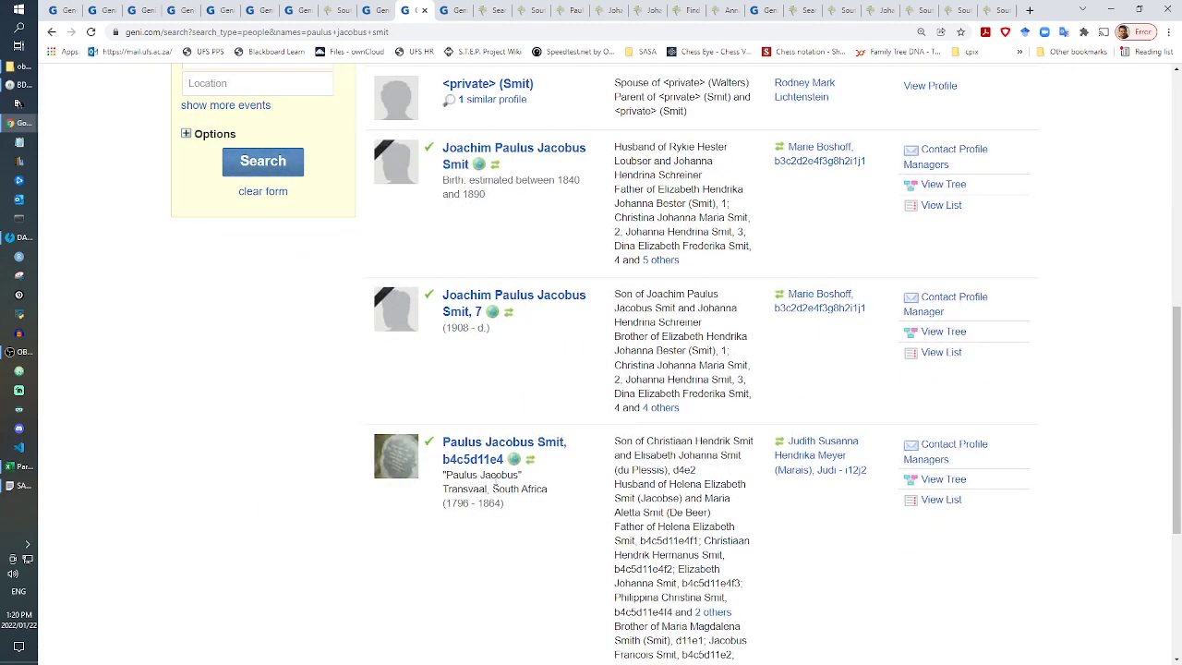
{"action": "left_click_drag", "start_coordinate": [712, 484], "coordinate": [650, 484]}
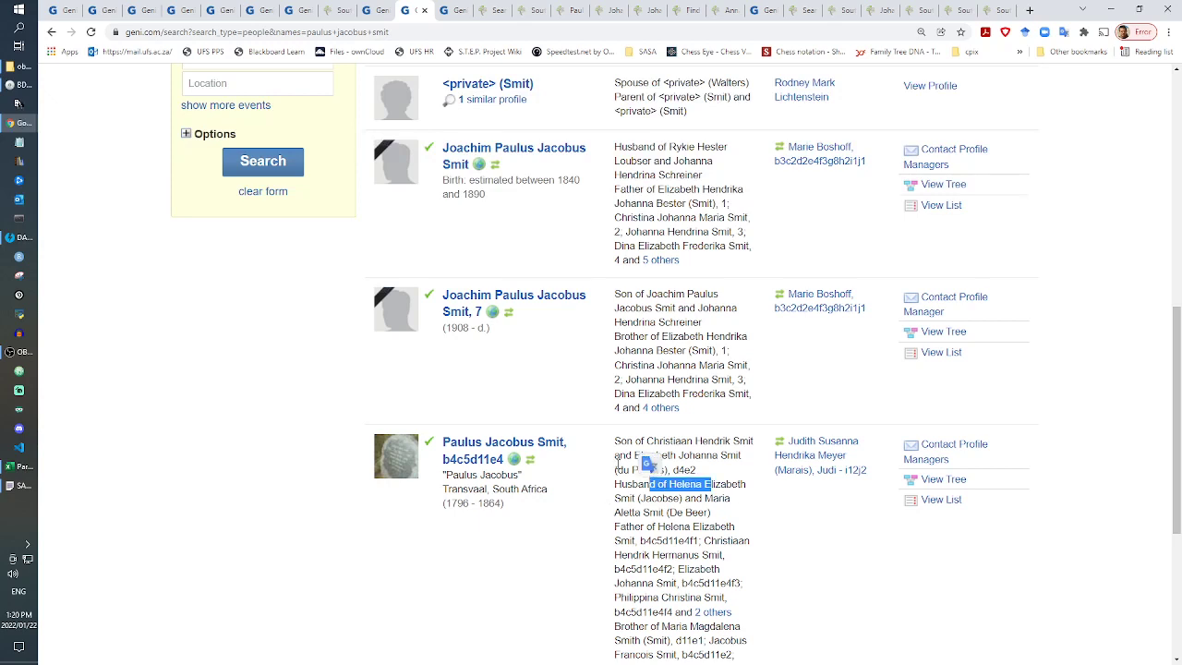
Step: In the family tree of the duplicate husband's profile, mark that profile for moving with Move Profile
{"action": "left_click", "coordinate": [449, 9]}
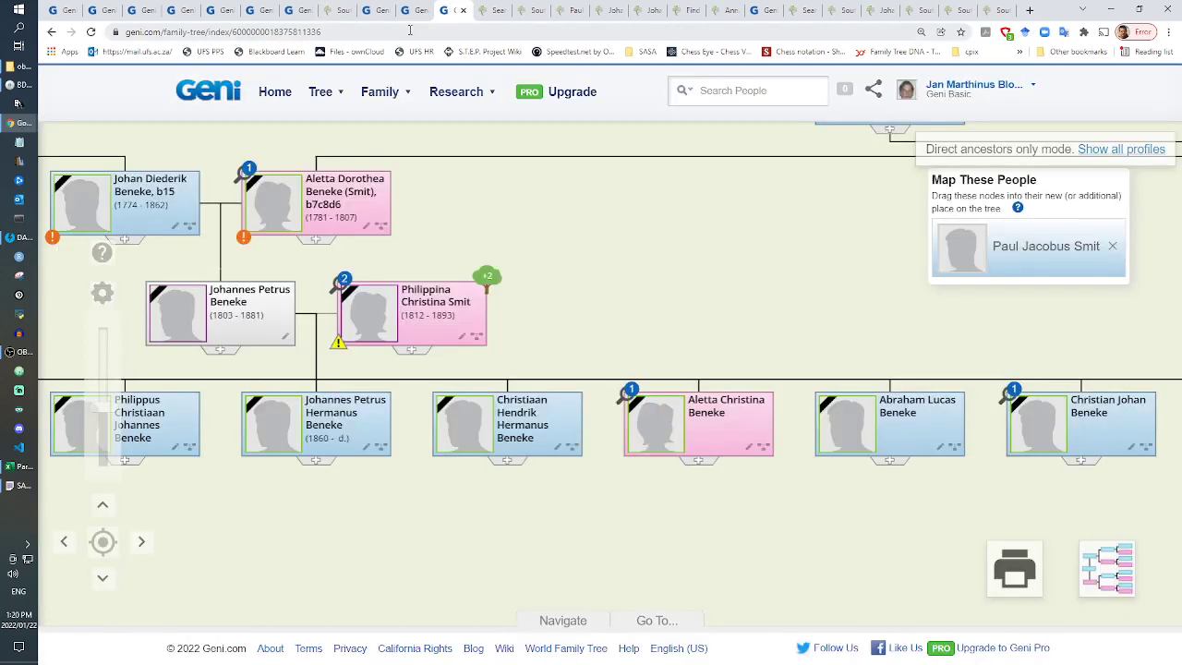
{"action": "left_click", "coordinate": [374, 10]}
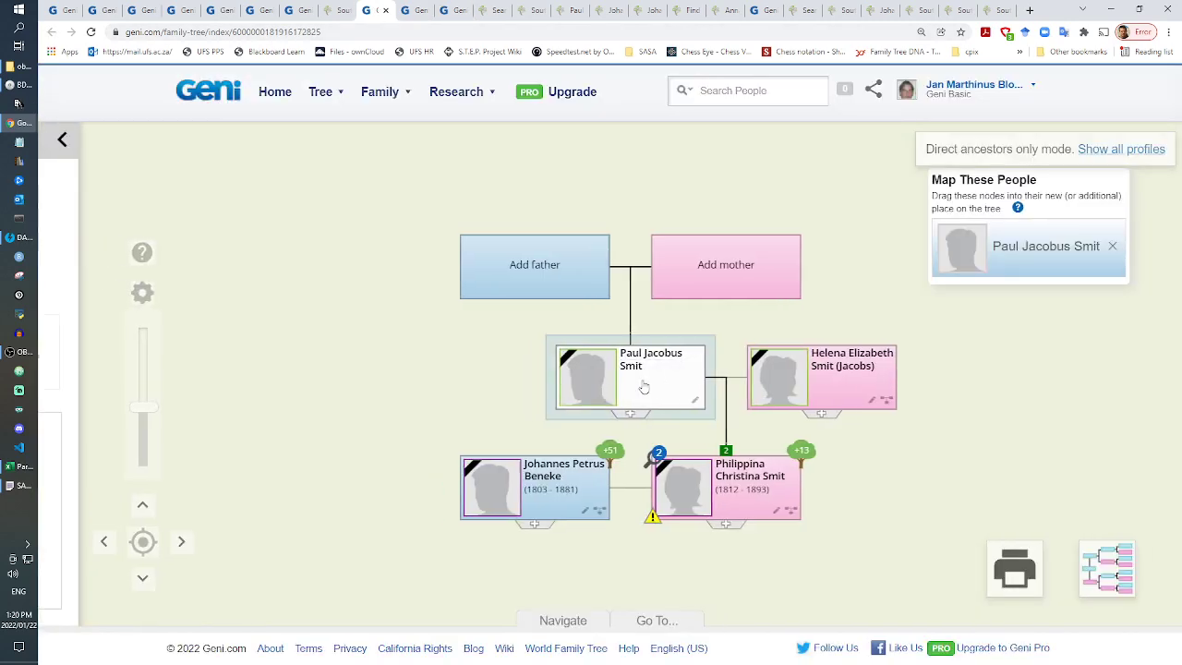
{"action": "left_click", "coordinate": [644, 388]}
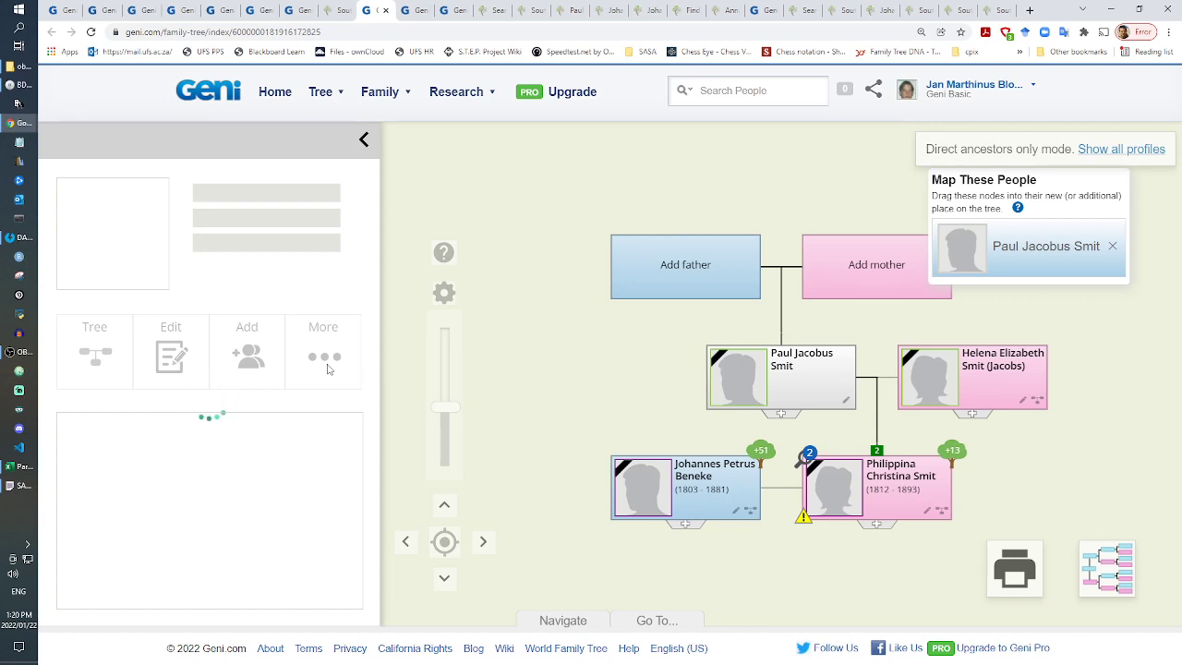
{"action": "left_click", "coordinate": [325, 362]}
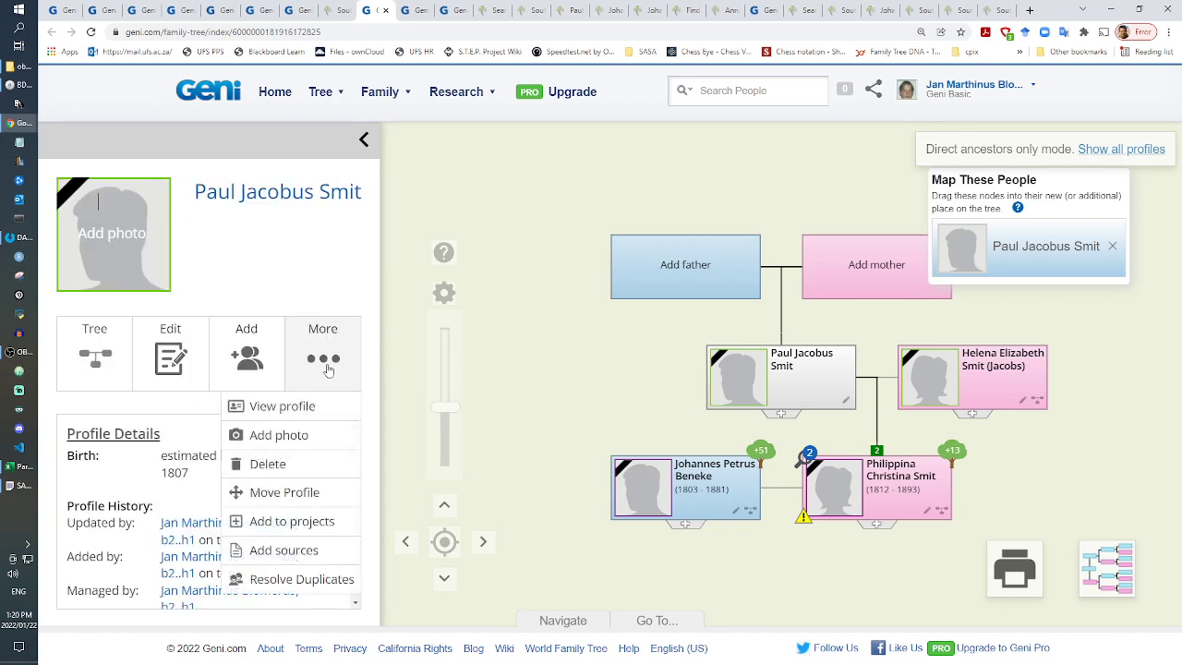
{"action": "left_click", "coordinate": [301, 491]}
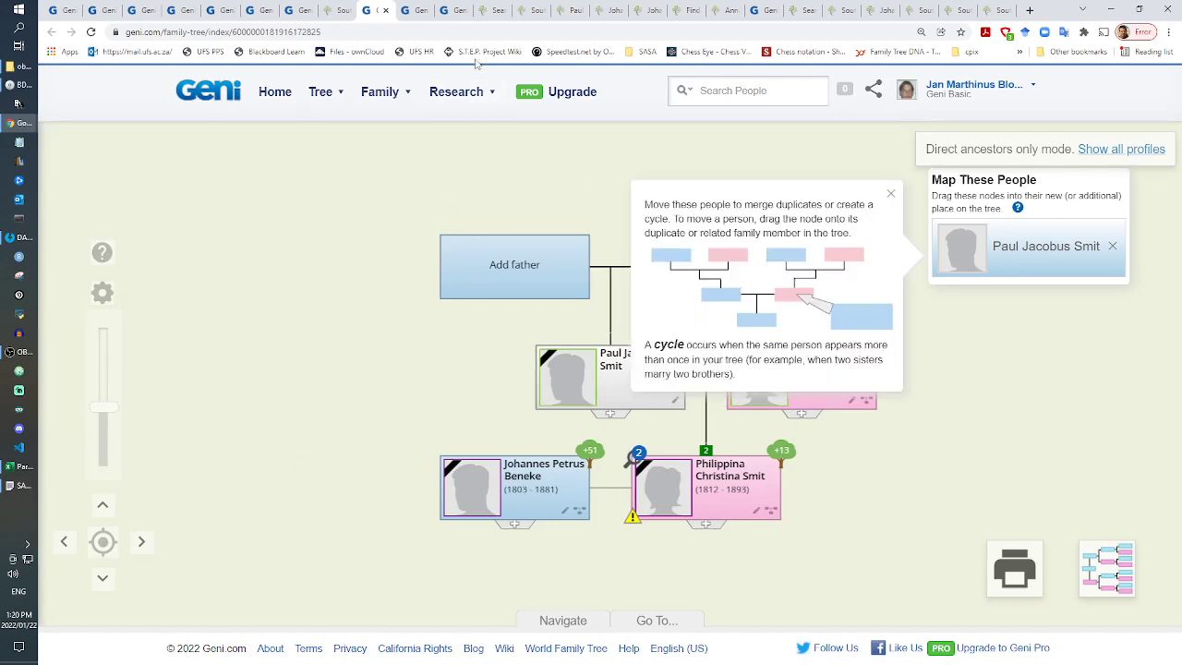
Step: Open the family tree of the b4c5d11e4 search result (1796 - 1864) in a new browser tab and show it
{"action": "left_click", "coordinate": [418, 10]}
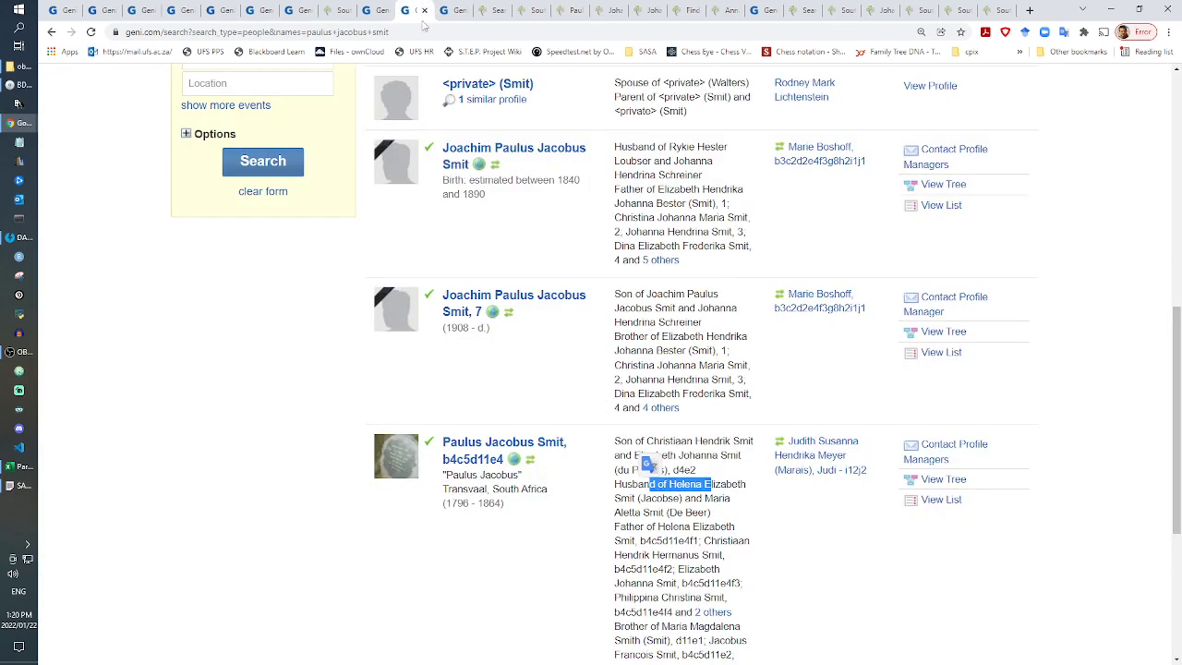
{"action": "right_click", "coordinate": [977, 480]}
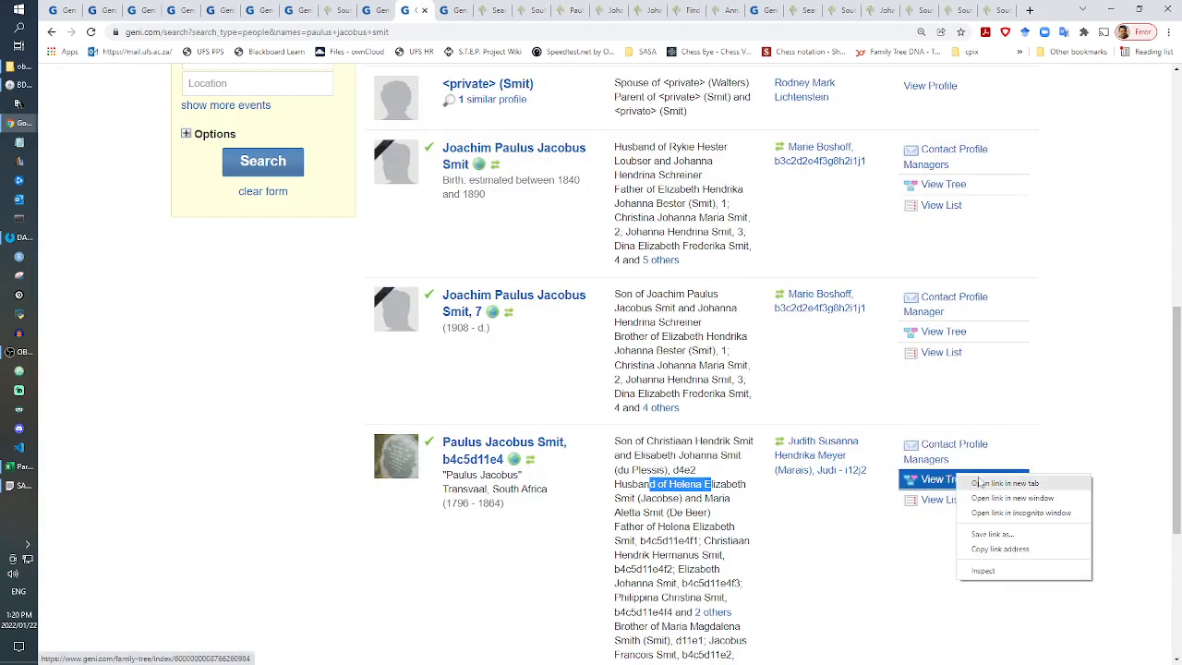
{"action": "left_click", "coordinate": [985, 486]}
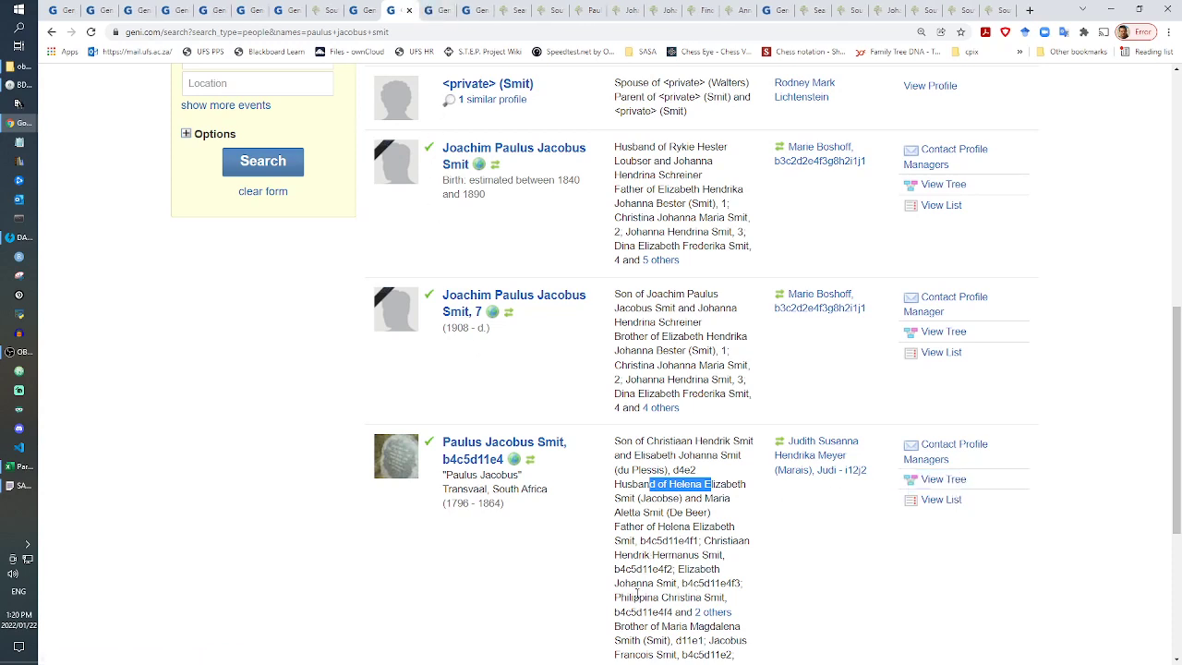
{"action": "left_click", "coordinate": [421, 14]}
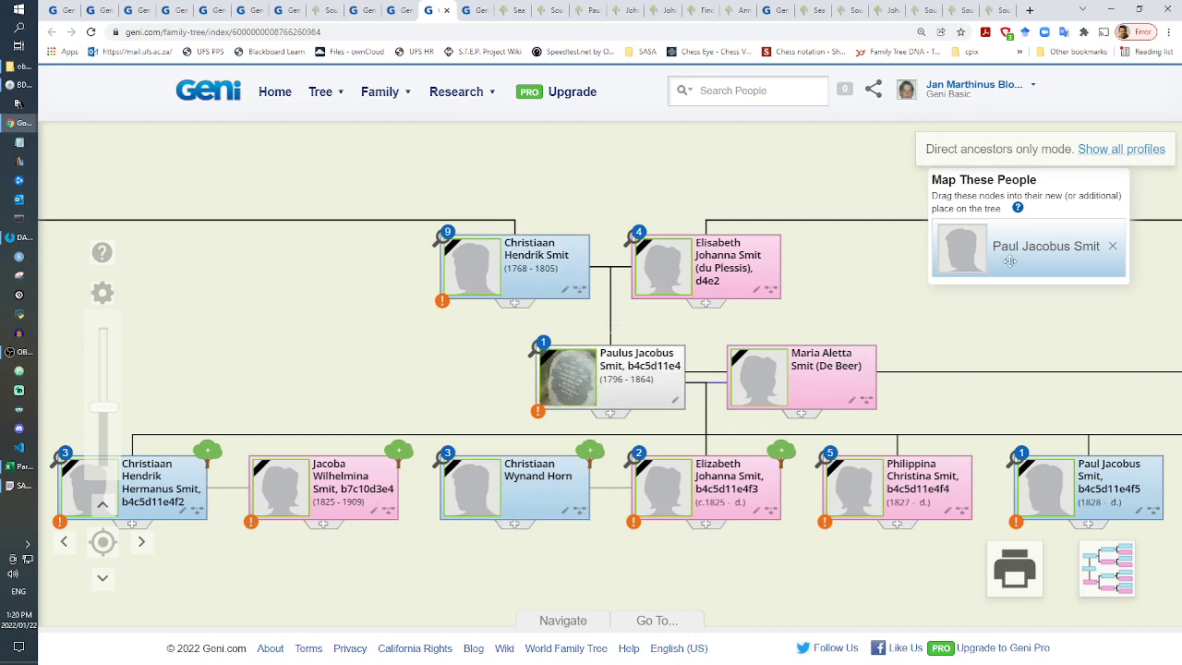
Step: Map the duplicate profile onto the b4c5d11e4 profile in the tree and merge the two as the same person
{"action": "left_click_drag", "start_coordinate": [1010, 261], "coordinate": [580, 367]}
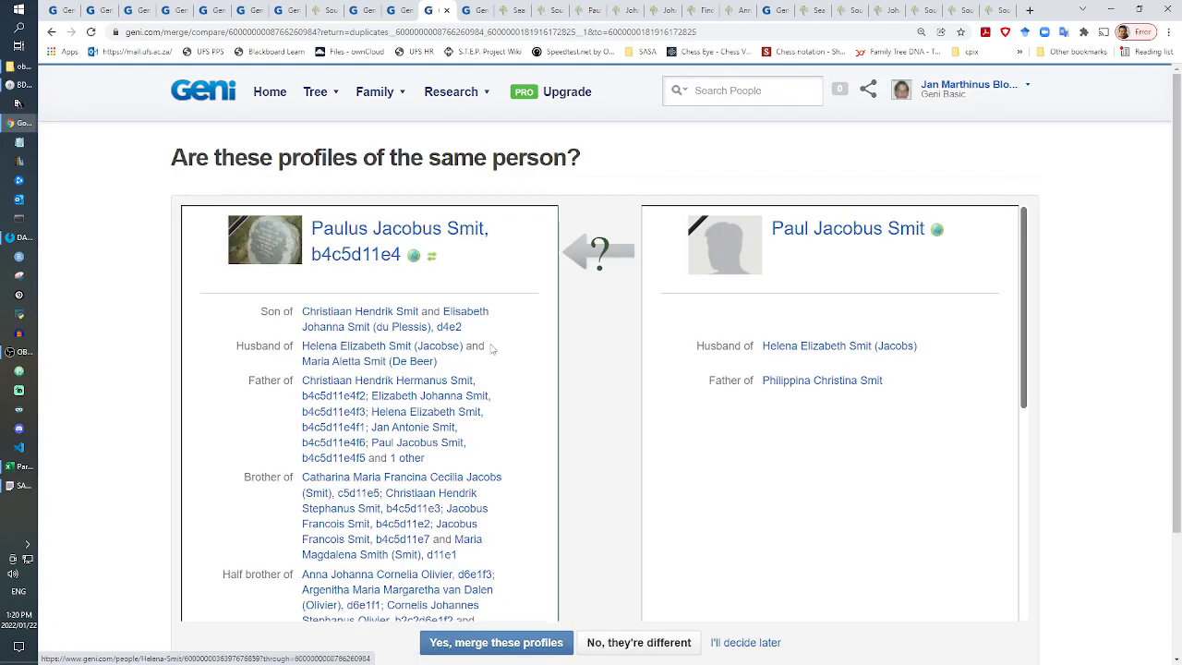
{"action": "left_click", "coordinate": [502, 640]}
{"action": "scroll", "coordinate": [598, 440], "scroll_direction": "down", "scroll_amount": 5}
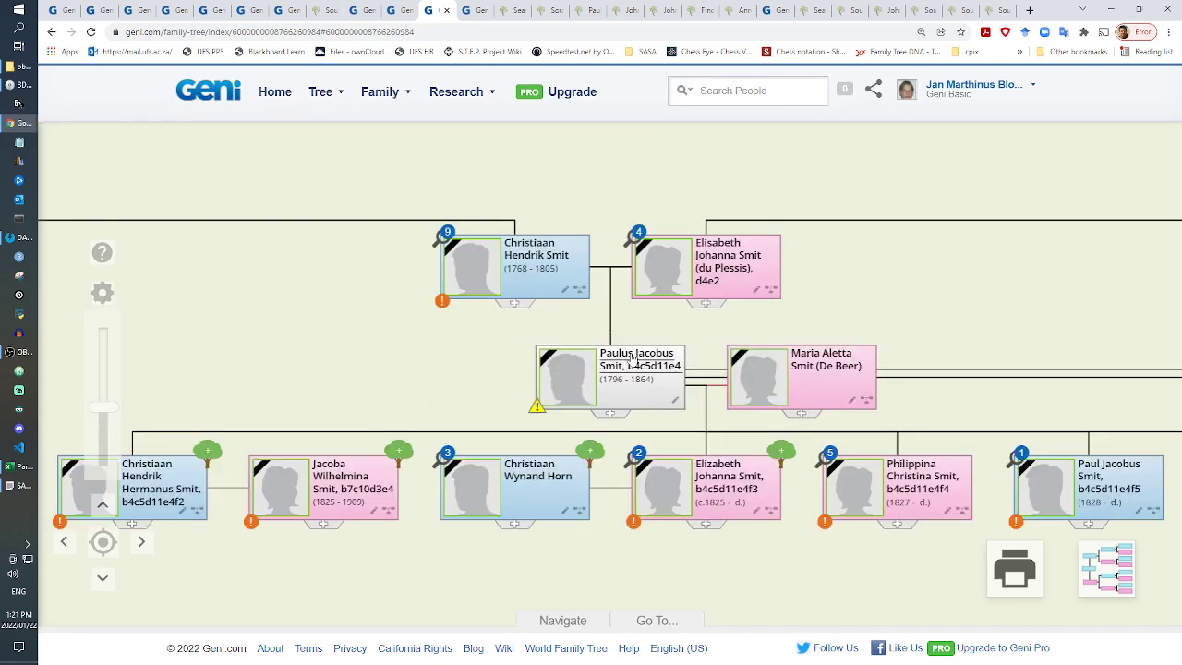
Step: Open the merged b4c5d11e4 profile in its own tab and bring up Resolve Conflicting Data for it
{"action": "left_click", "coordinate": [637, 362]}
{"action": "left_click", "coordinate": [421, 10]}
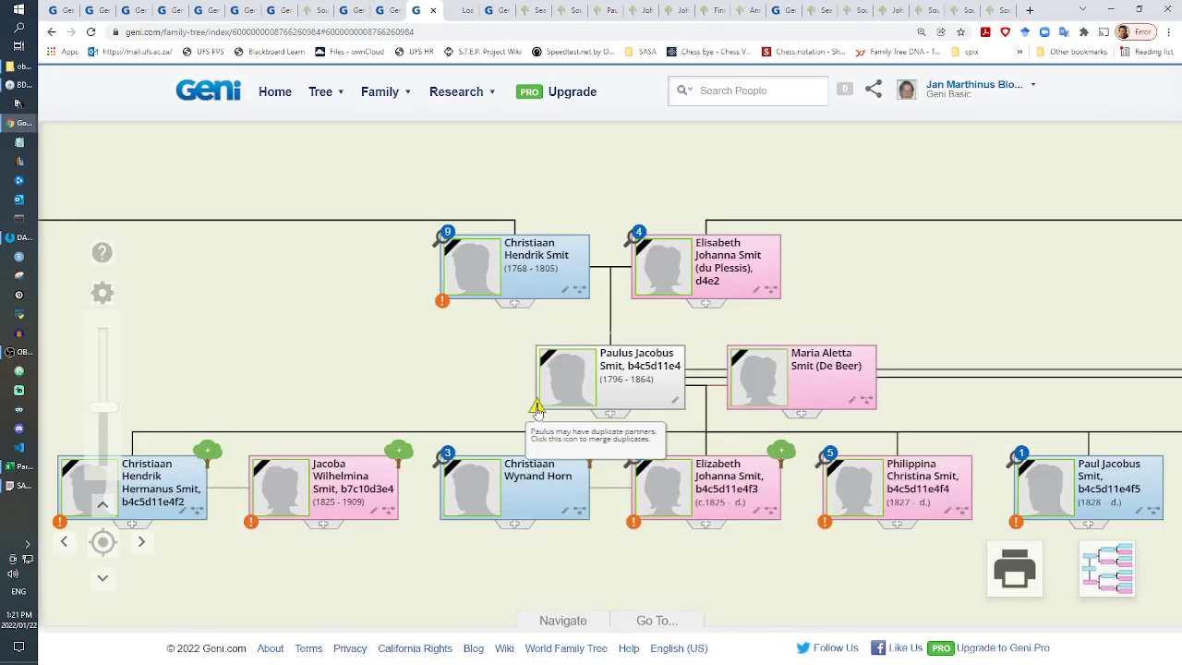
{"action": "left_click", "coordinate": [469, 9]}
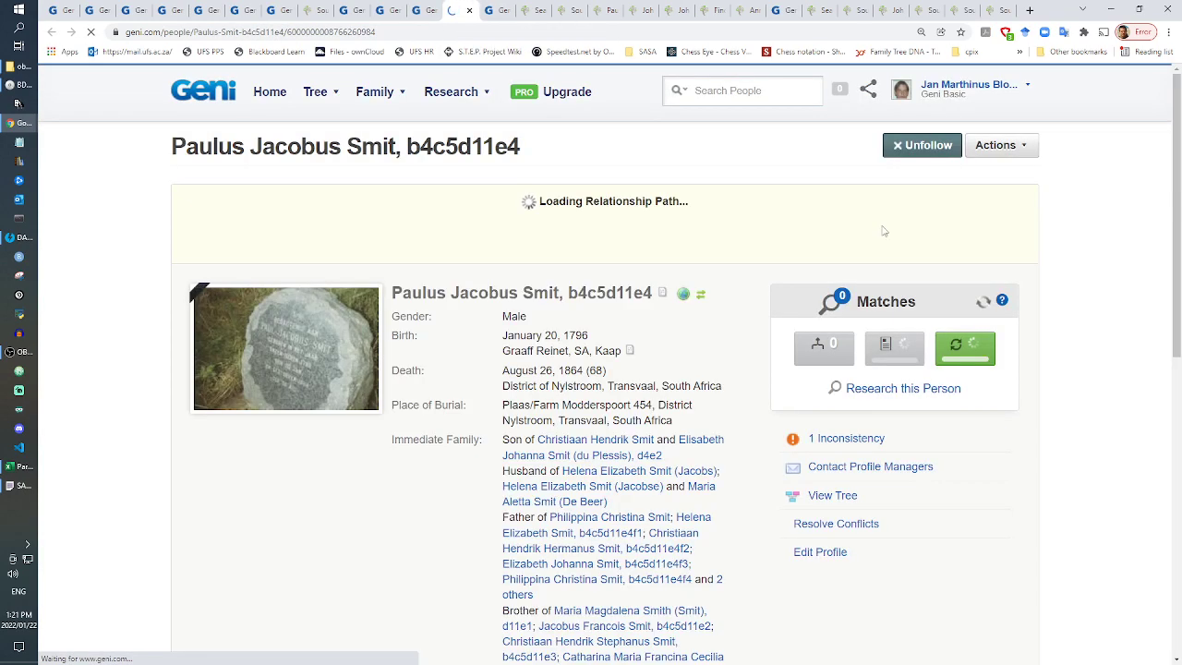
{"action": "left_click", "coordinate": [1002, 145]}
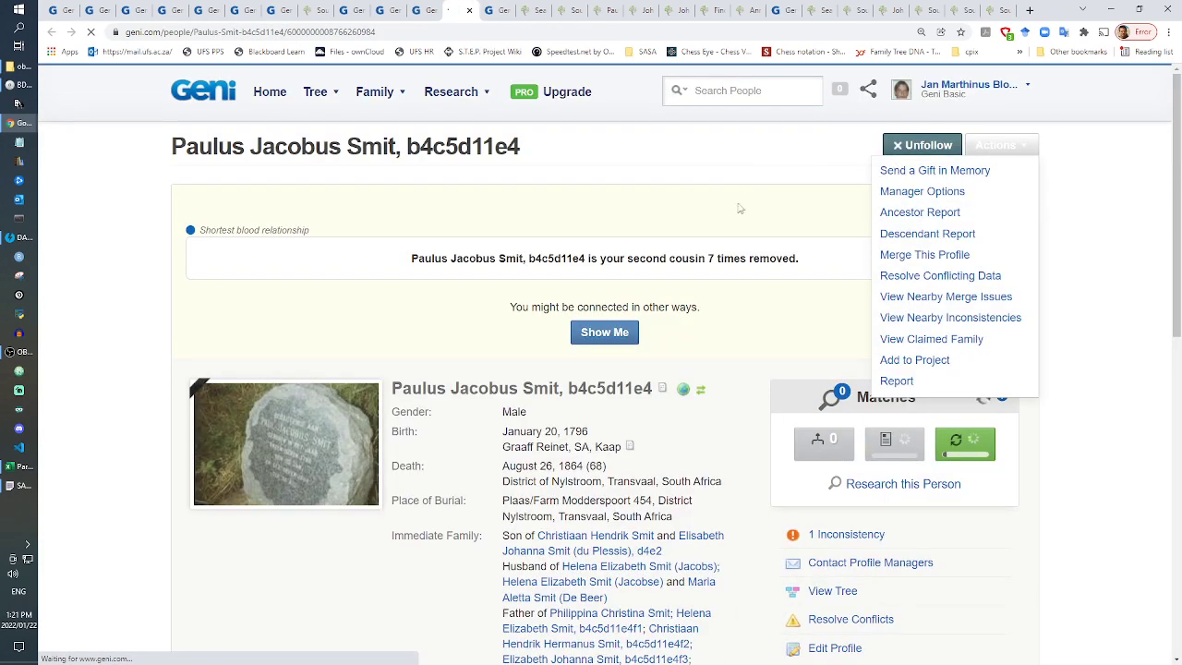
{"action": "left_click", "coordinate": [946, 276]}
Step: Keep the main profile's first name, middle name, last name and birth surname, and save the conflict resolution
{"action": "left_click", "coordinate": [611, 371]}
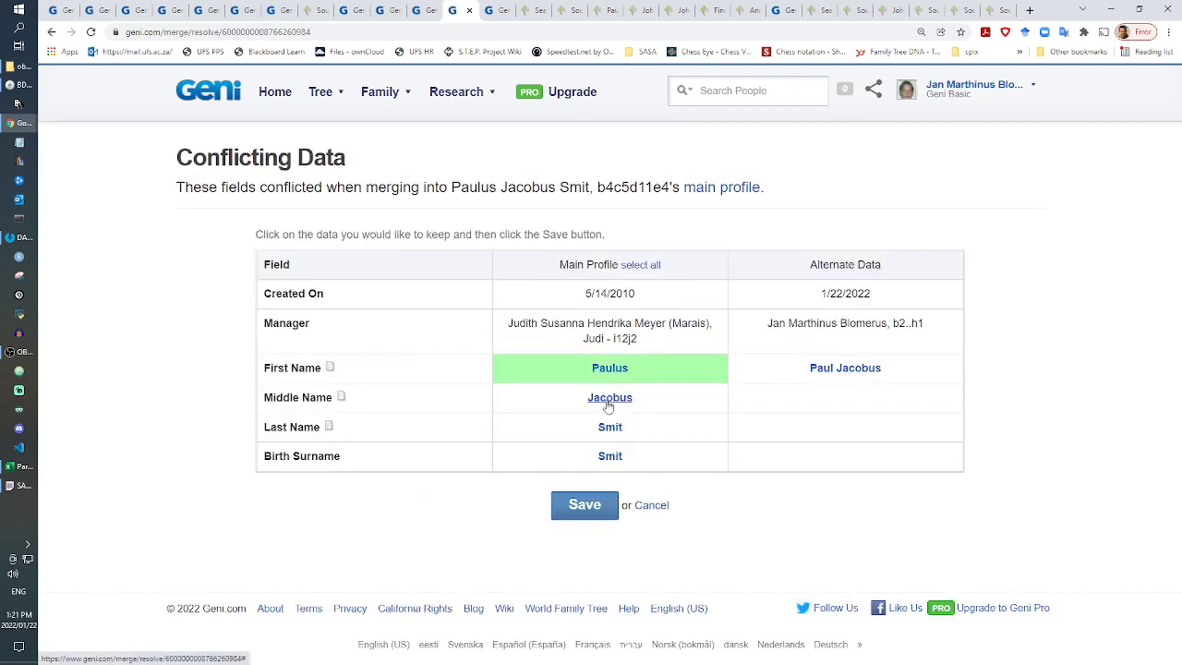
{"action": "left_click", "coordinate": [609, 405]}
{"action": "left_click", "coordinate": [606, 433]}
{"action": "left_click", "coordinate": [606, 464]}
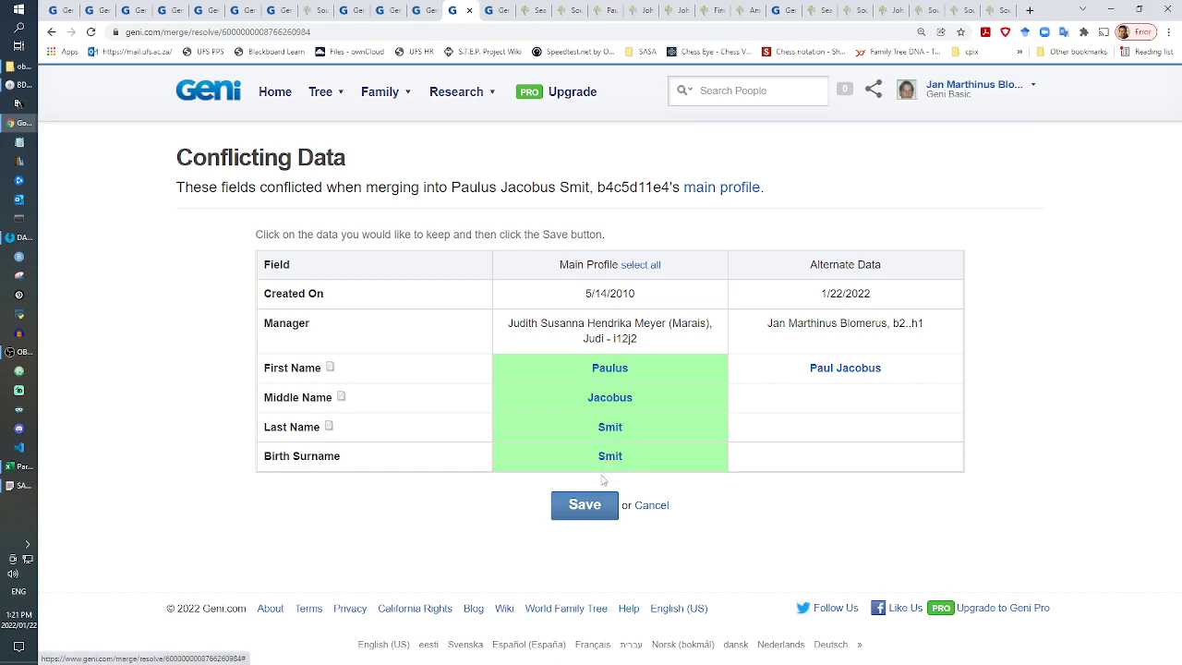
{"action": "left_click", "coordinate": [584, 504]}
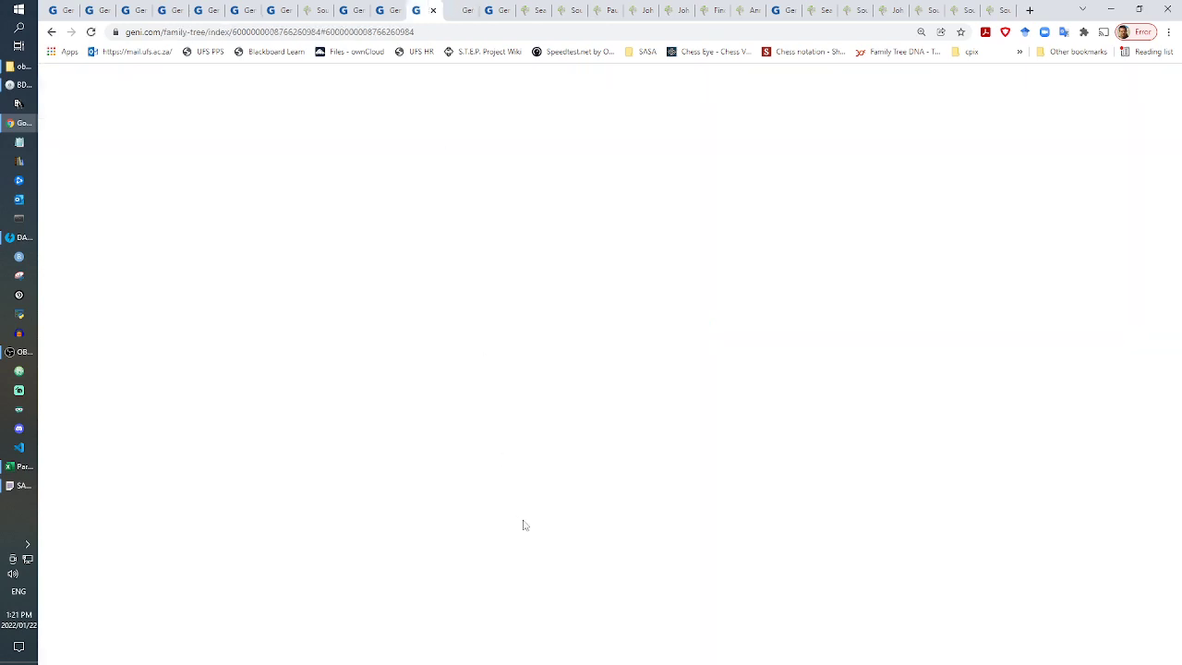
Step: Pair b4c5d11e4's two same-named wives and his same-named 1812 and 1827 daughters as duplicates, and merge the two daughter profiles
{"action": "scroll", "coordinate": [644, 414], "scroll_direction": "down", "scroll_amount": 5}
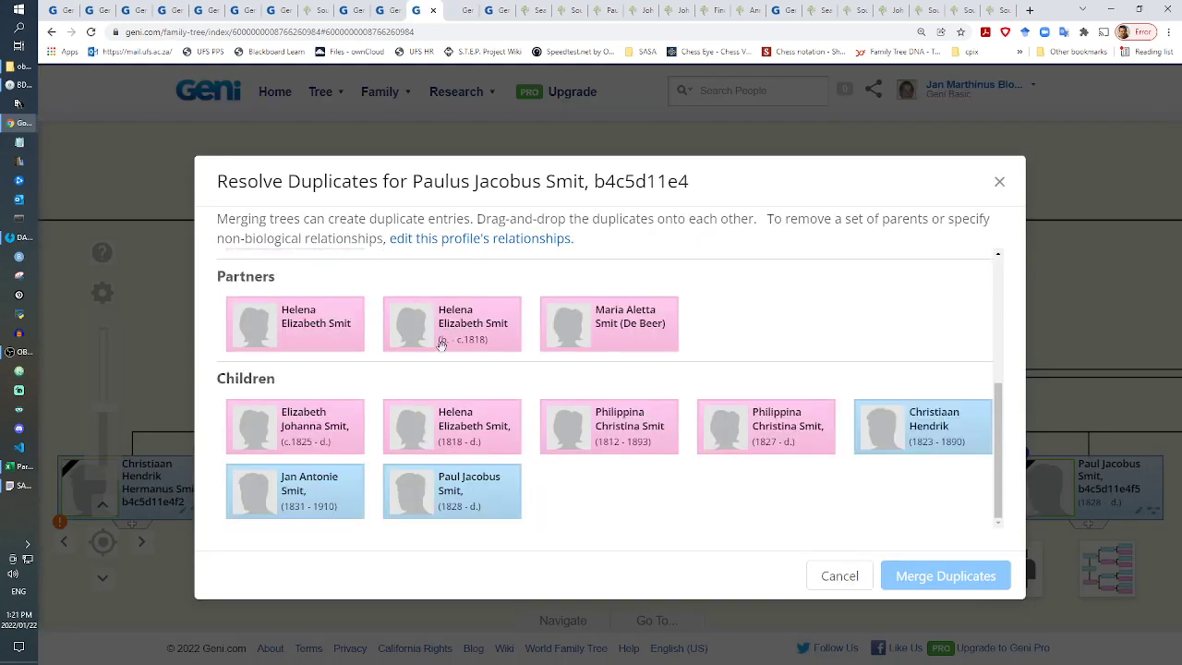
{"action": "left_click_drag", "start_coordinate": [464, 332], "coordinate": [309, 337]}
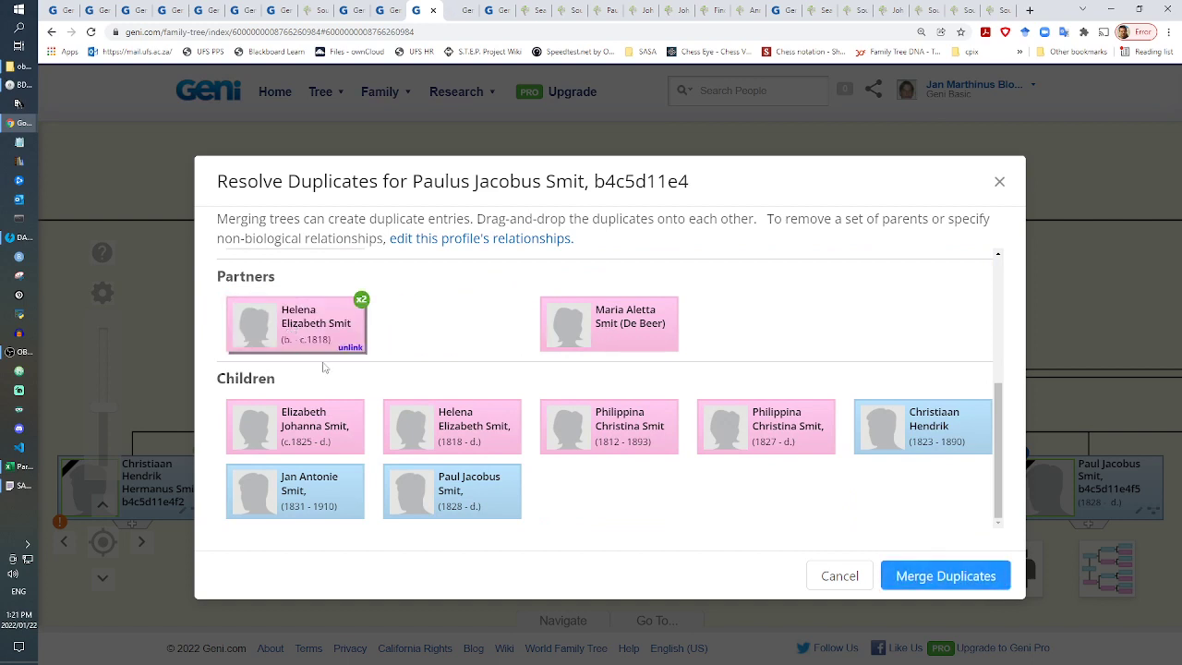
{"action": "left_click_drag", "start_coordinate": [764, 445], "coordinate": [624, 443]}
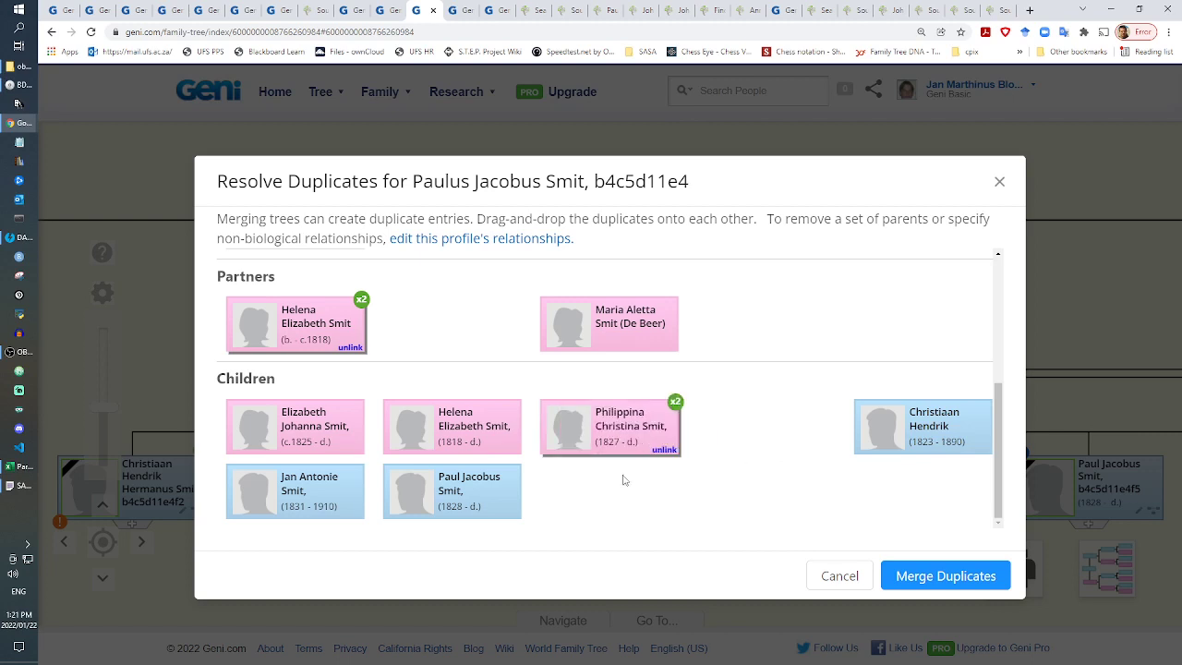
{"action": "left_click", "coordinate": [928, 587]}
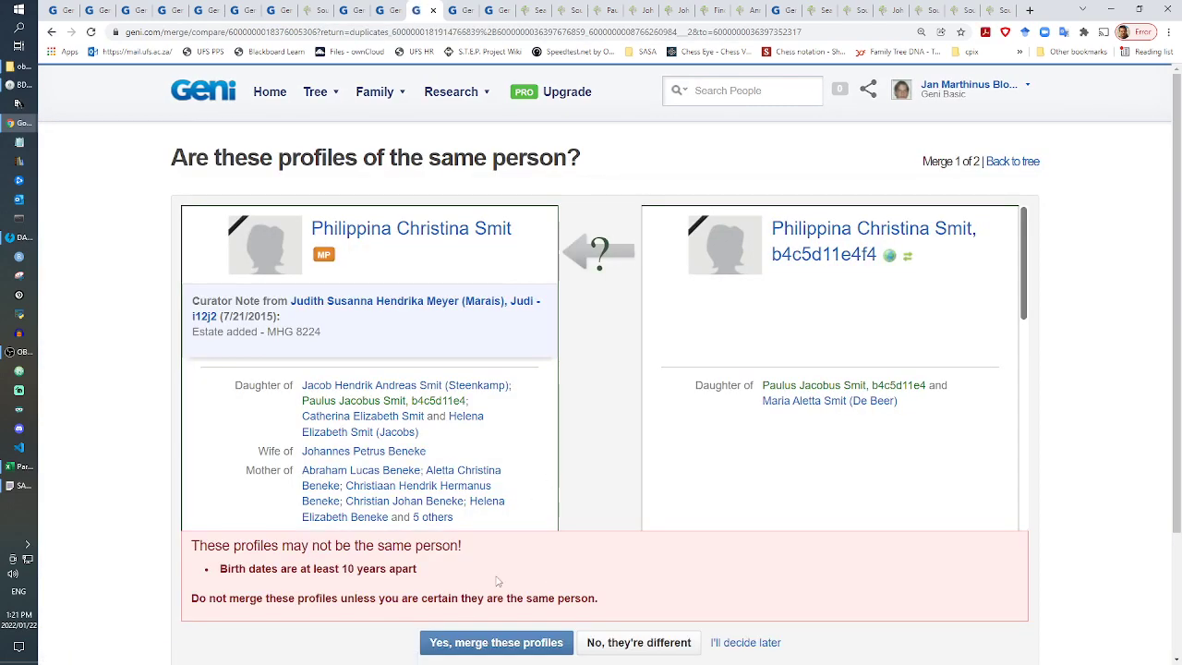
{"action": "left_click", "coordinate": [505, 643]}
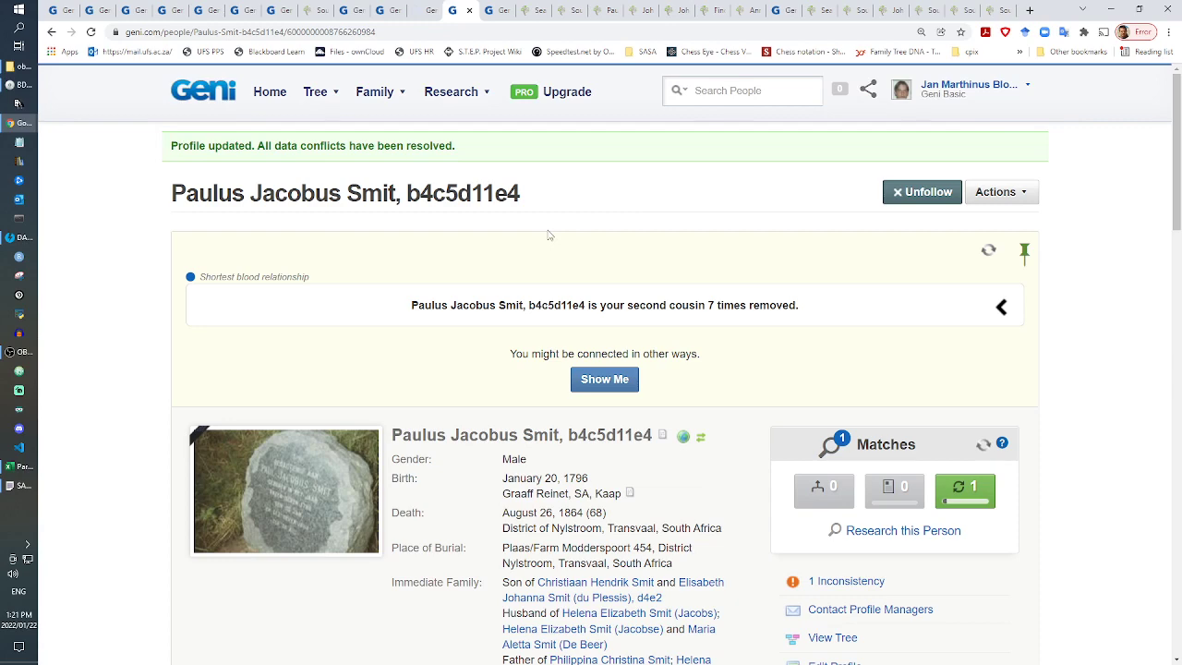
Step: Open the merged daughter's conflicting data in a separate tab and merge the two profiles of b4c5d11e4's first wife
{"action": "scroll", "coordinate": [547, 235], "scroll_direction": "down", "scroll_amount": 4}
{"action": "scroll", "coordinate": [542, 207], "scroll_direction": "up", "scroll_amount": 4}
{"action": "left_click", "coordinate": [471, 9]}
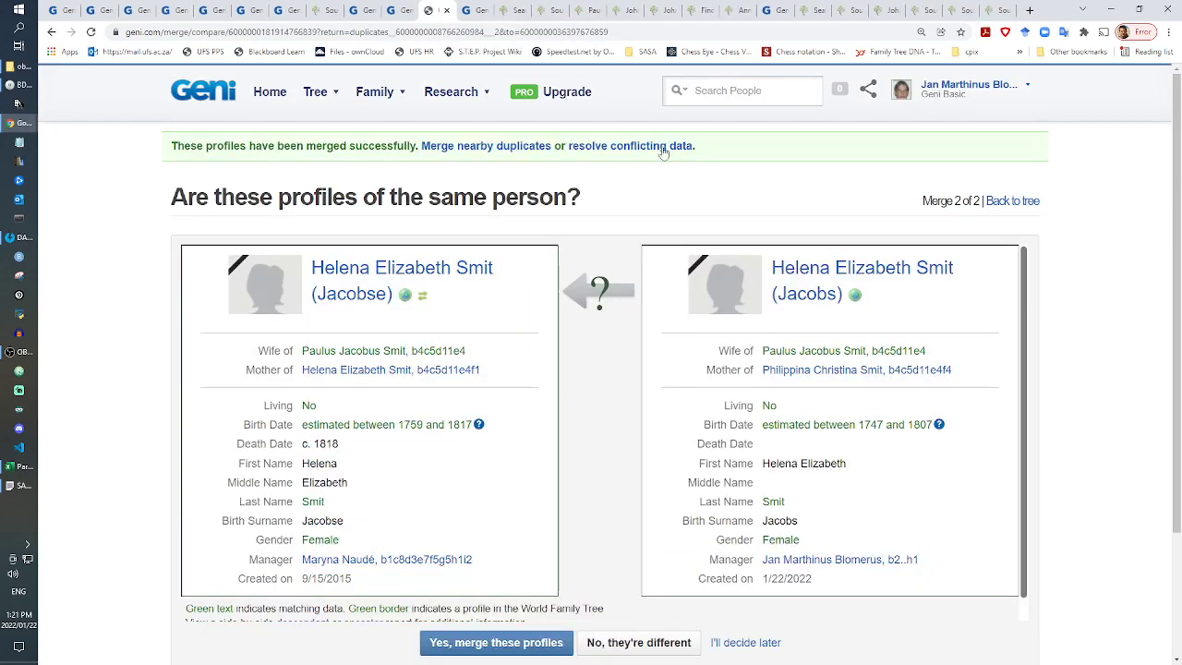
{"action": "right_click", "coordinate": [657, 146]}
{"action": "left_click", "coordinate": [688, 151]}
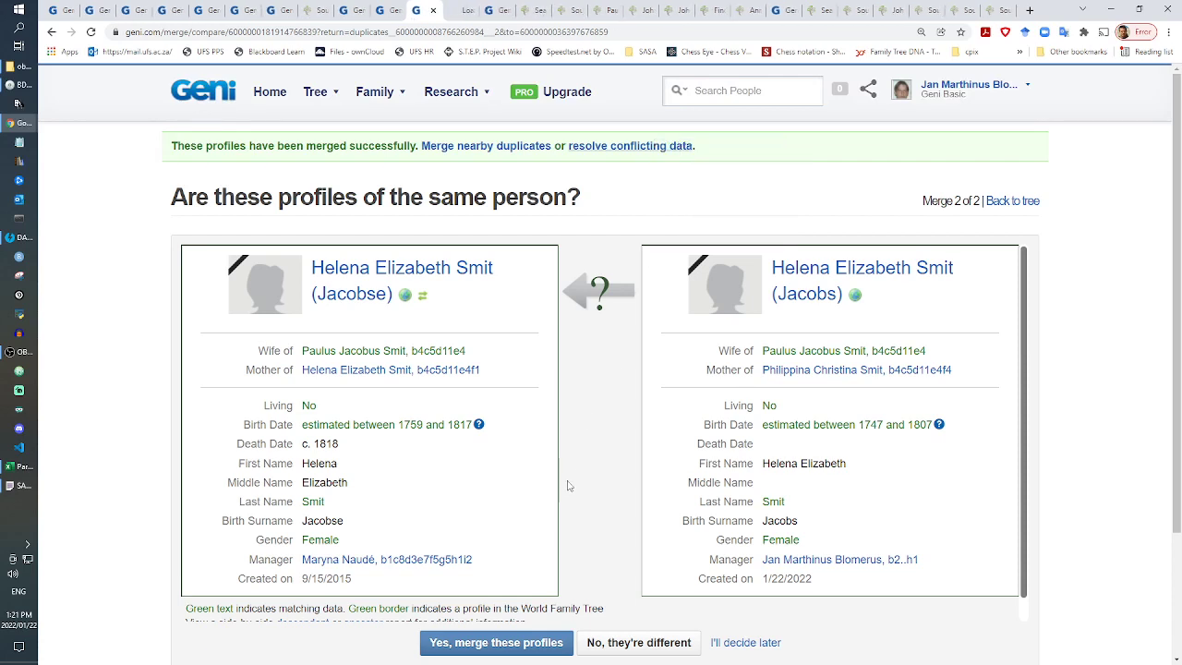
{"action": "left_click", "coordinate": [491, 642]}
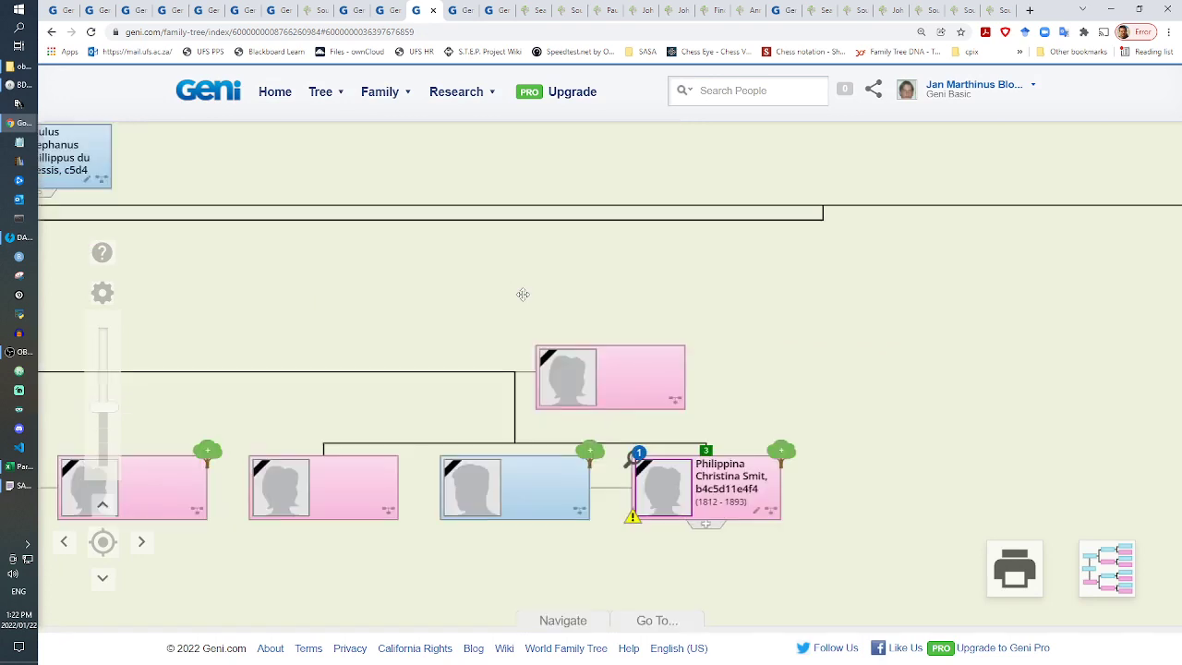
Step: Open the merged first wife's profile in its own tab and bring up Resolve Conflicting Data for it
{"action": "left_click", "coordinate": [763, 519]}
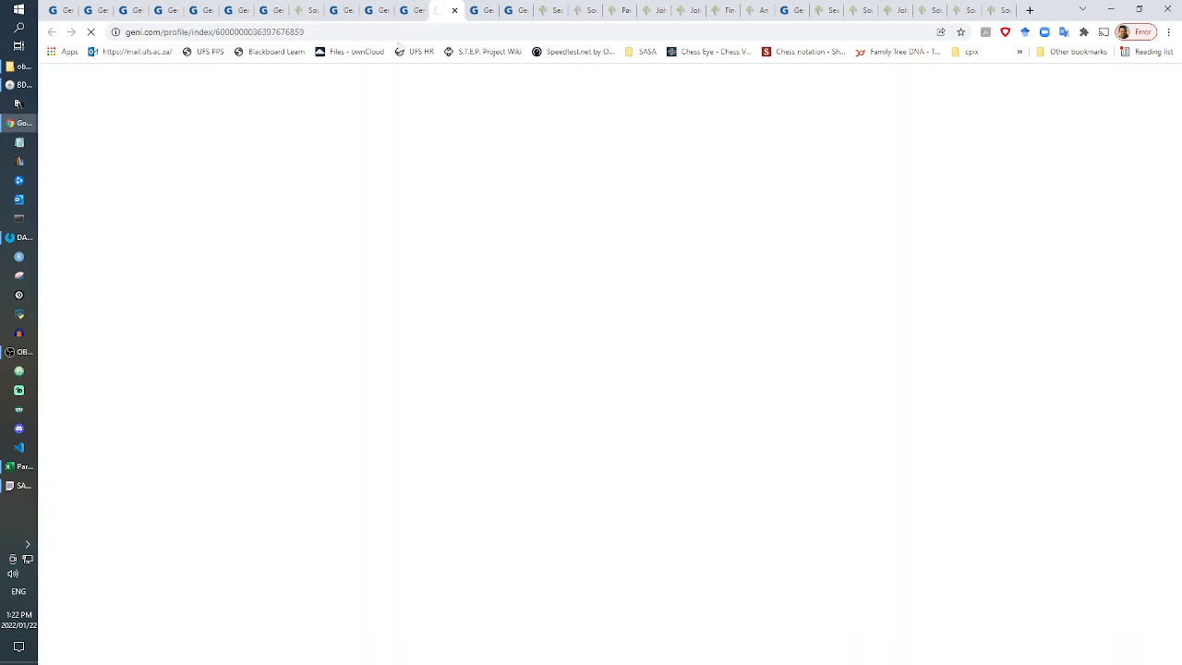
{"action": "left_click", "coordinate": [411, 9]}
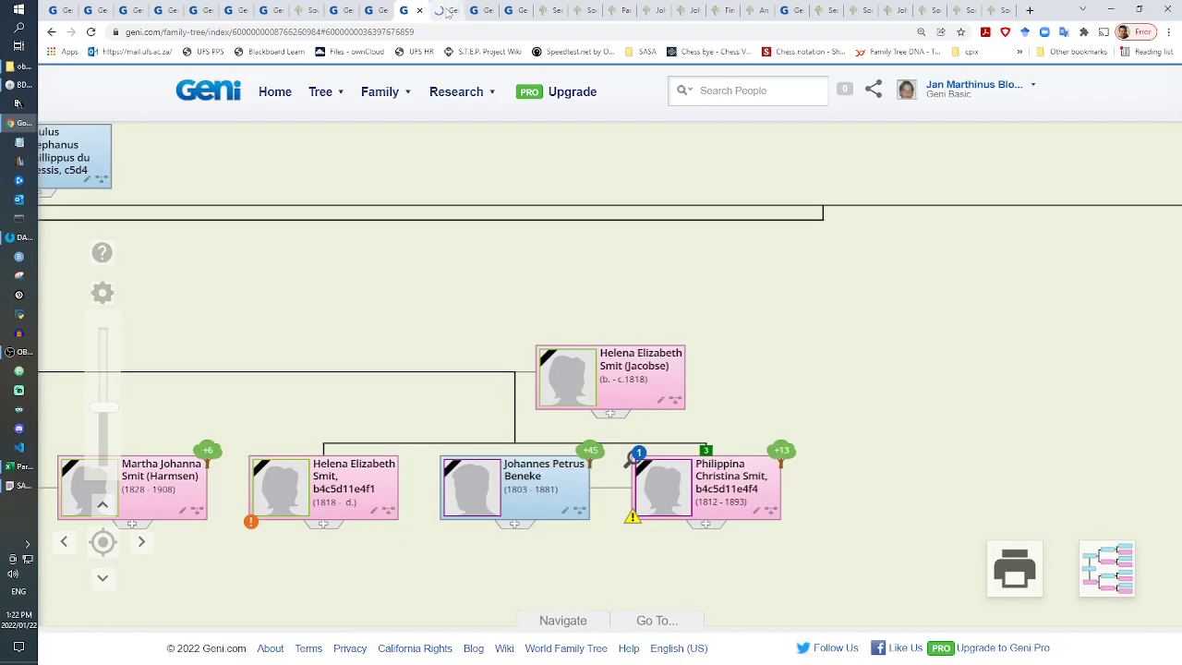
{"action": "key", "text": "ctrl+Tab"}
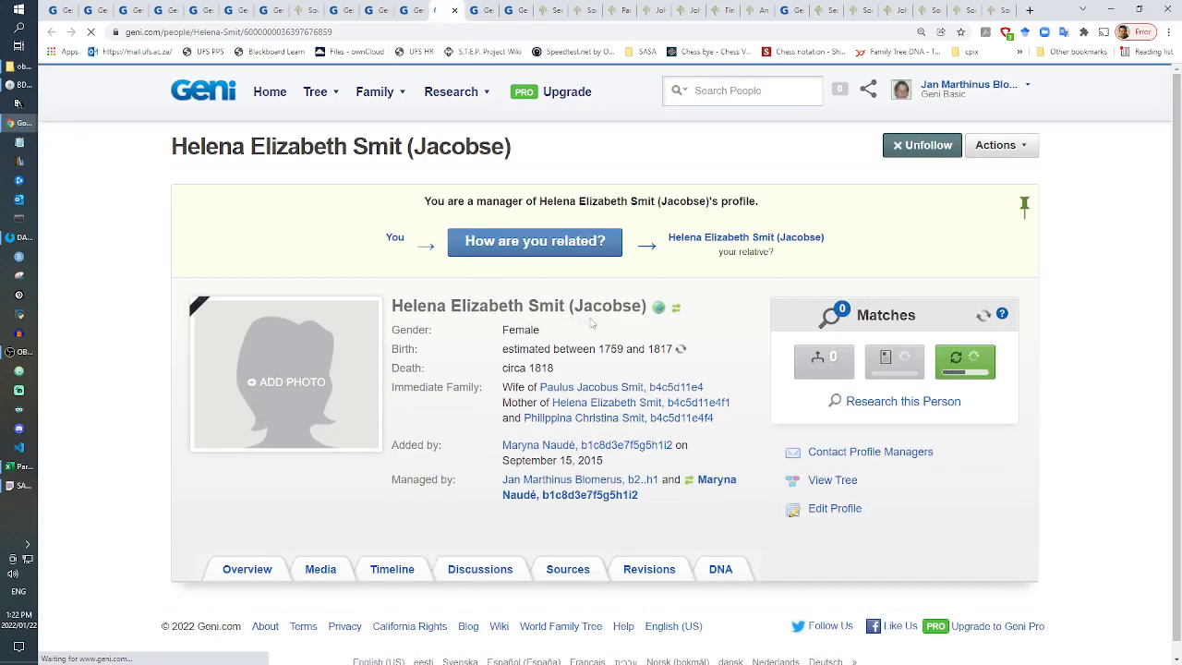
{"action": "left_click", "coordinate": [993, 145]}
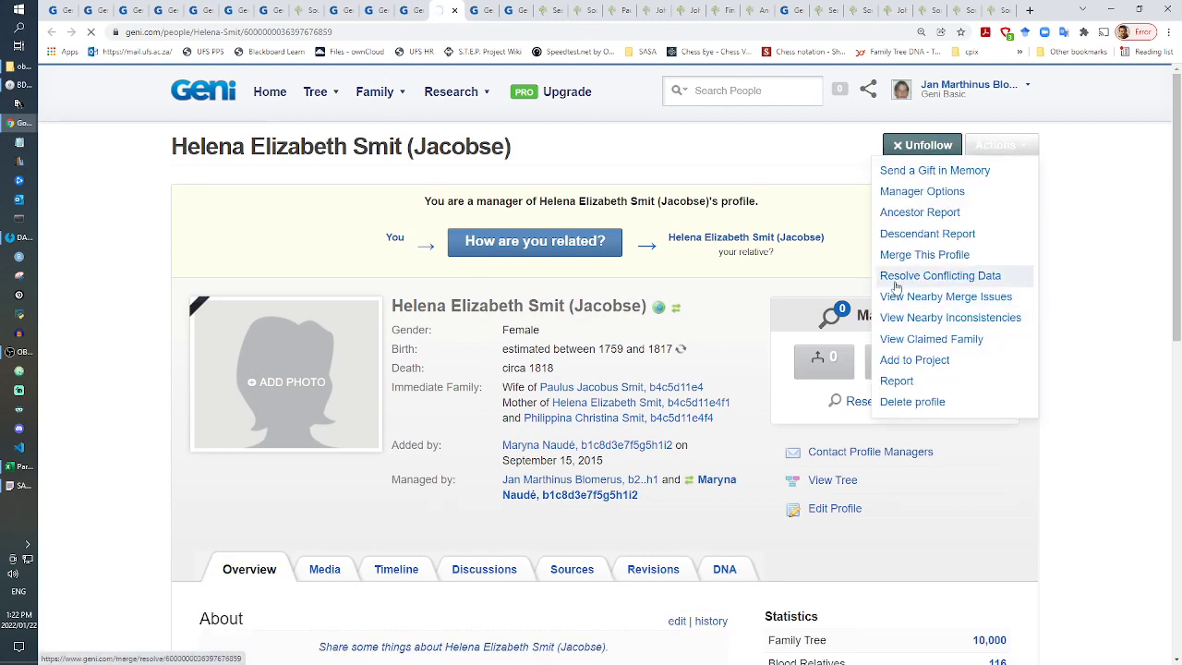
{"action": "left_click", "coordinate": [895, 278]}
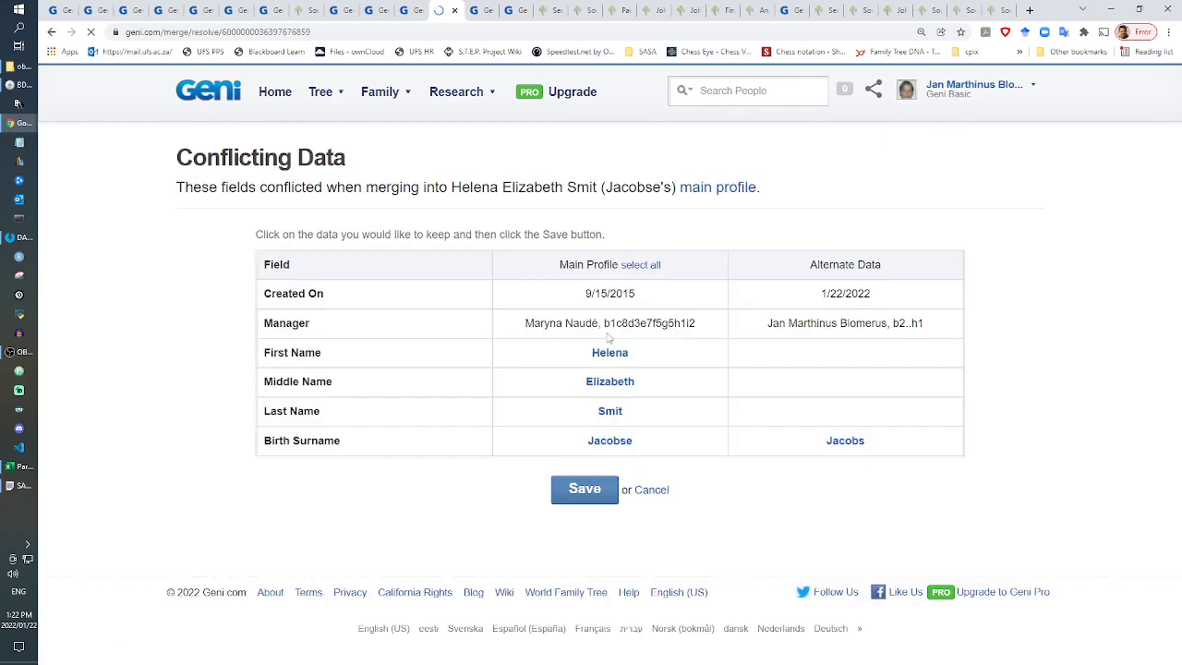
Step: Keep the main profile's first, middle and last names, choose the alternate birth surname, and save the wife's conflict resolution
{"action": "left_click", "coordinate": [610, 360]}
{"action": "left_click", "coordinate": [613, 386]}
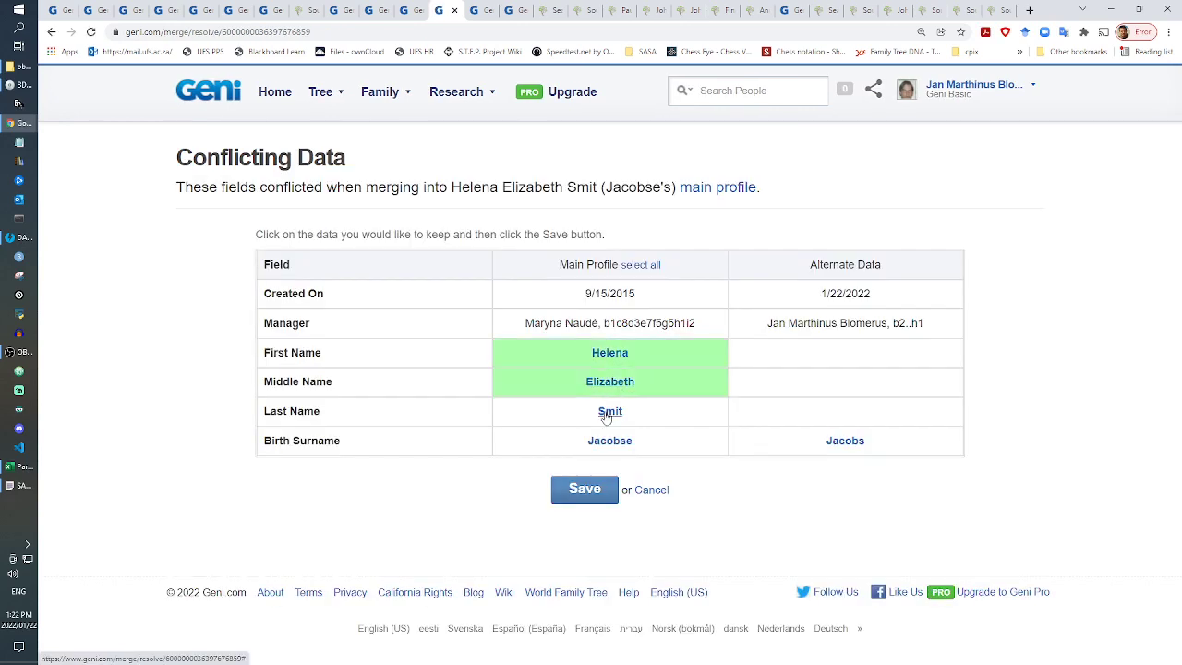
{"action": "left_click", "coordinate": [609, 416]}
{"action": "left_click", "coordinate": [851, 443]}
{"action": "left_click", "coordinate": [582, 490]}
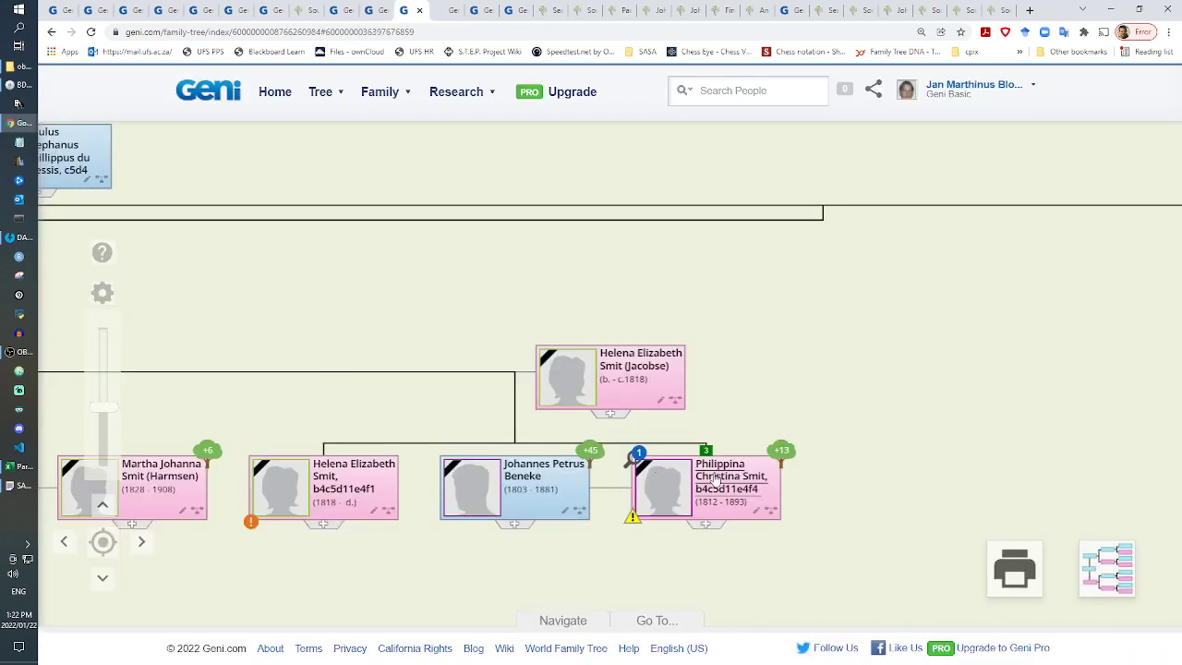
Step: Open the b4c5d11e4f4 daughter's profile in its own tab and check the b4c5d11e4f1 daughter's details from the mother's profile
{"action": "left_click", "coordinate": [714, 479]}
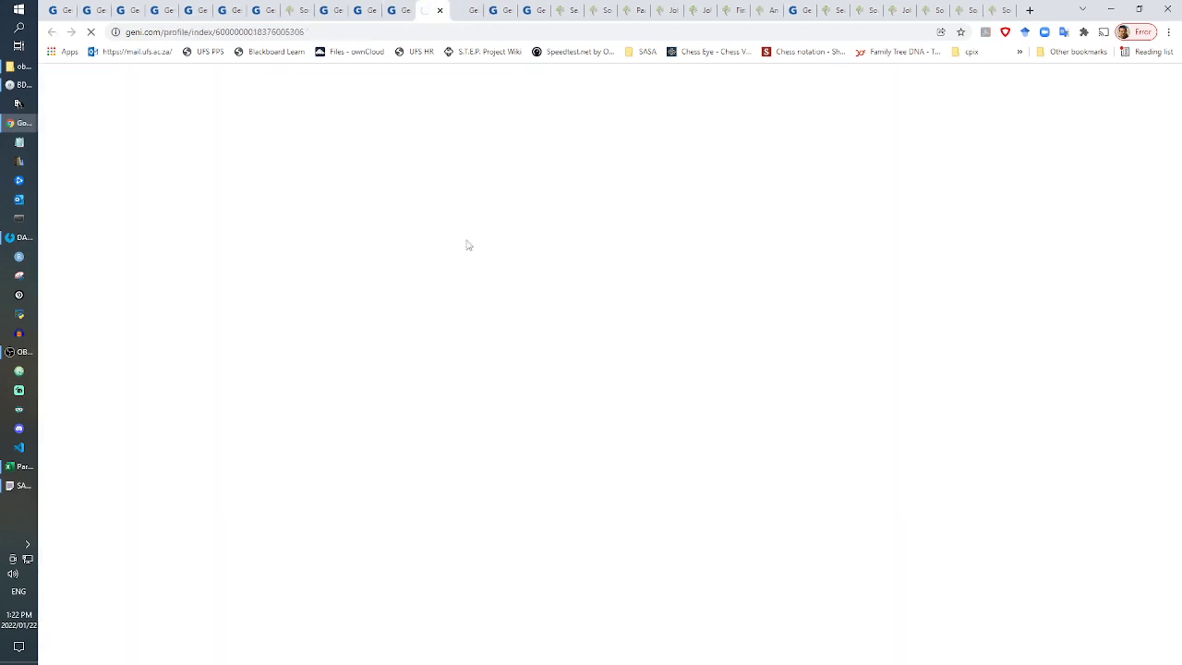
{"action": "left_click", "coordinate": [461, 10]}
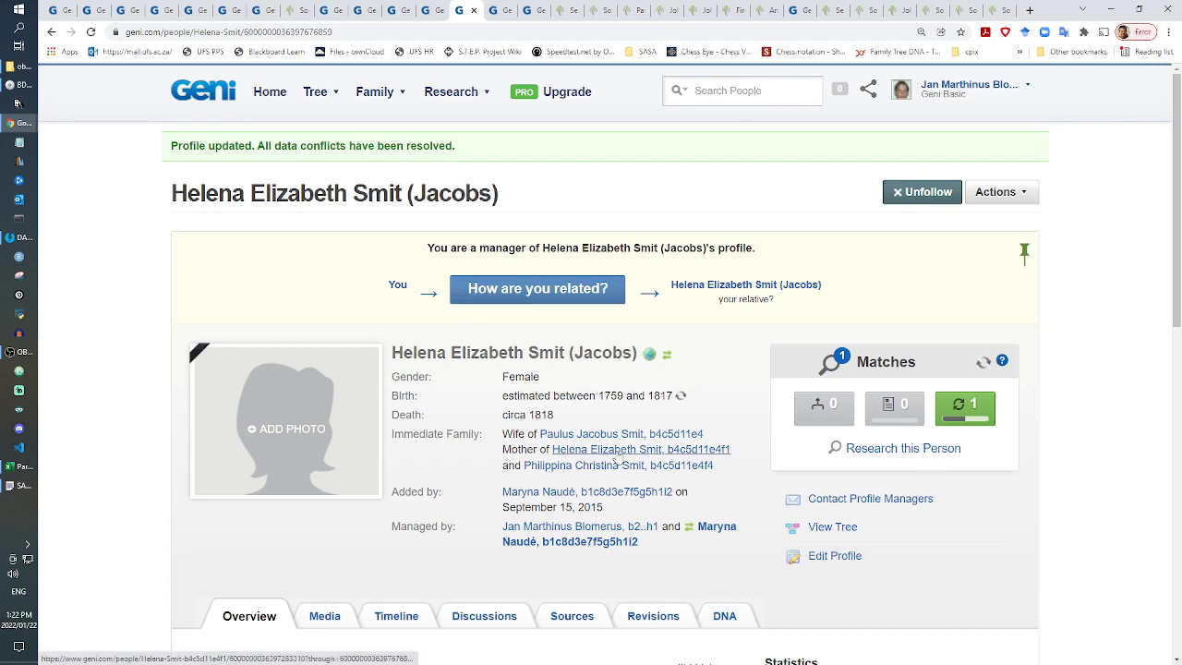
{"action": "mouse_move", "coordinate": [617, 460]}
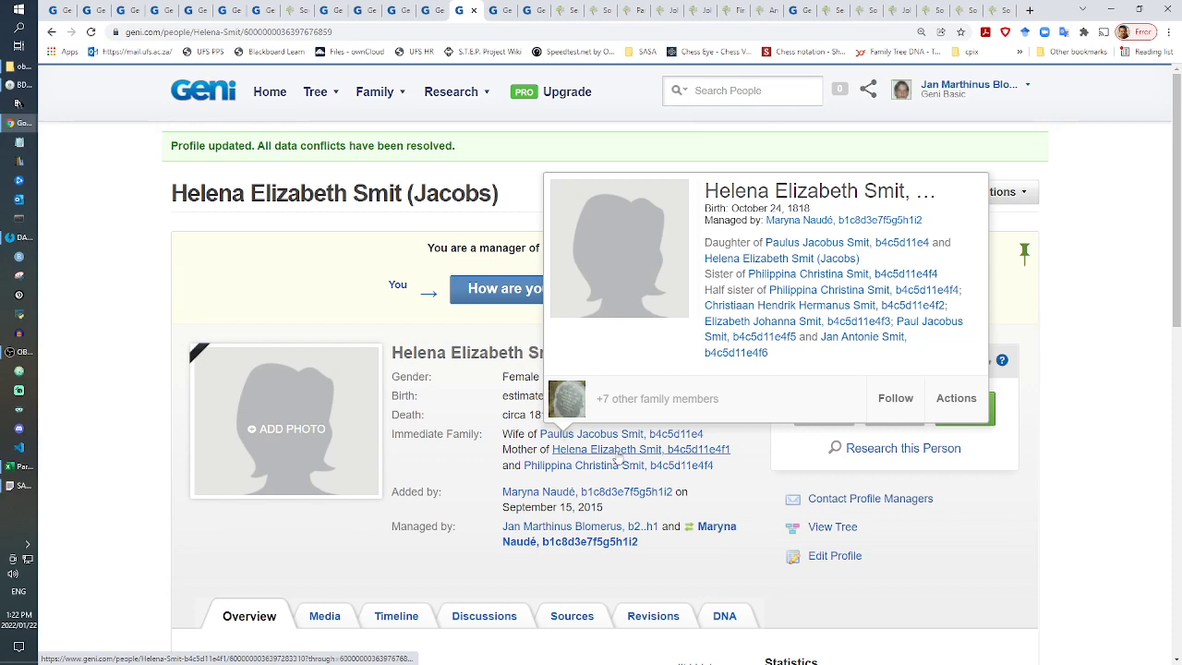
Step: Resolve the b4c5d11e4f4 conflicts with the main profile's first name, last name and birth surname plus the alternate birth date, and save
{"action": "left_click", "coordinate": [492, 9]}
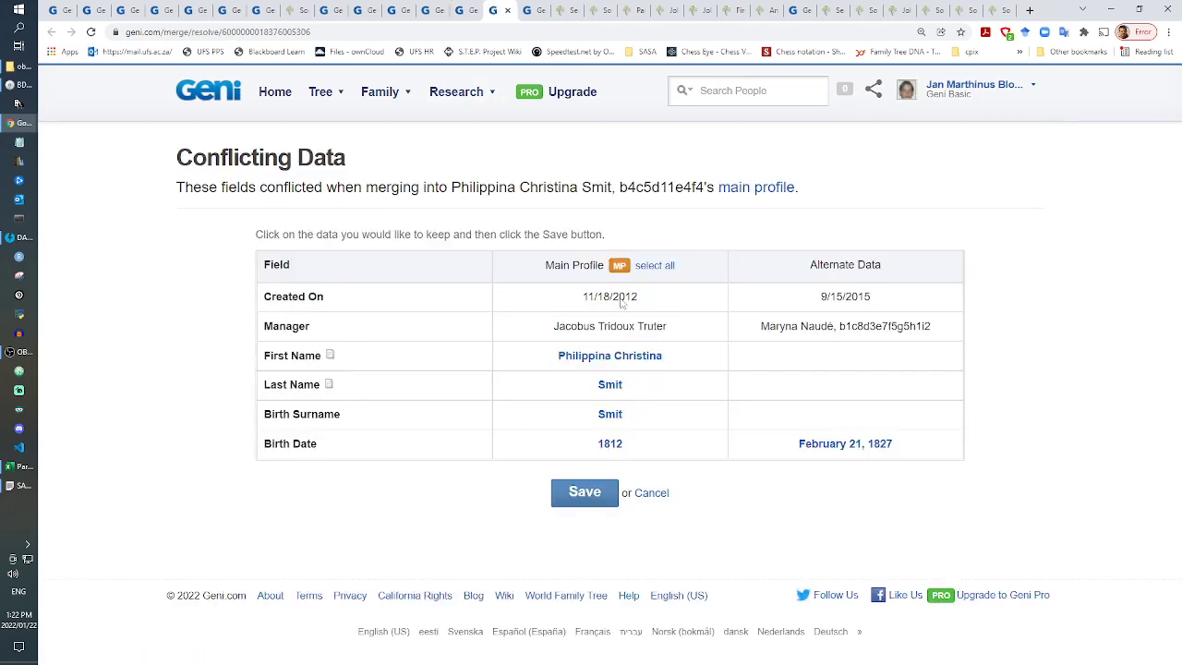
{"action": "left_click", "coordinate": [631, 360]}
{"action": "left_click", "coordinate": [610, 386]}
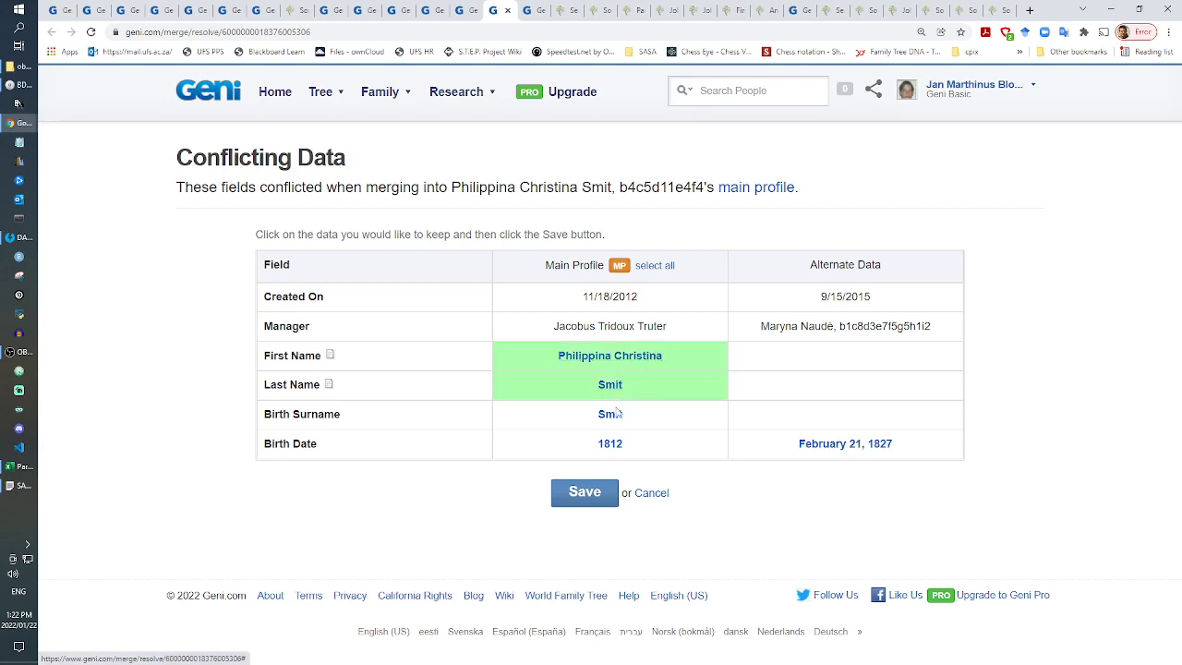
{"action": "left_click", "coordinate": [615, 417]}
{"action": "left_click", "coordinate": [840, 445]}
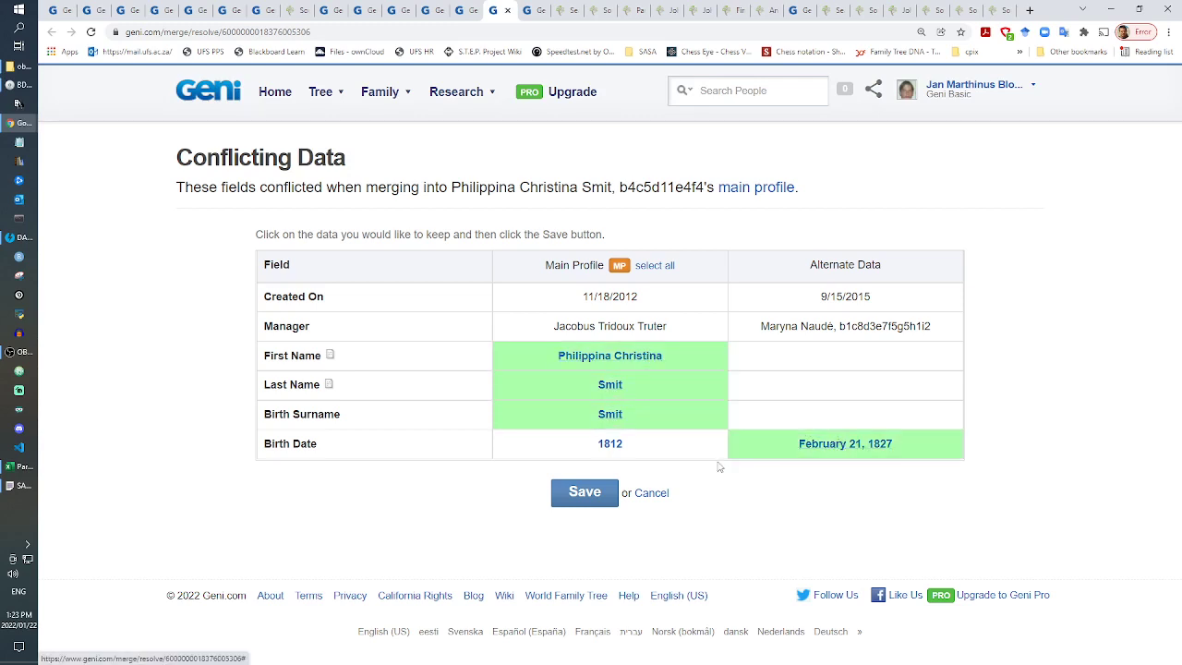
{"action": "left_click", "coordinate": [581, 503]}
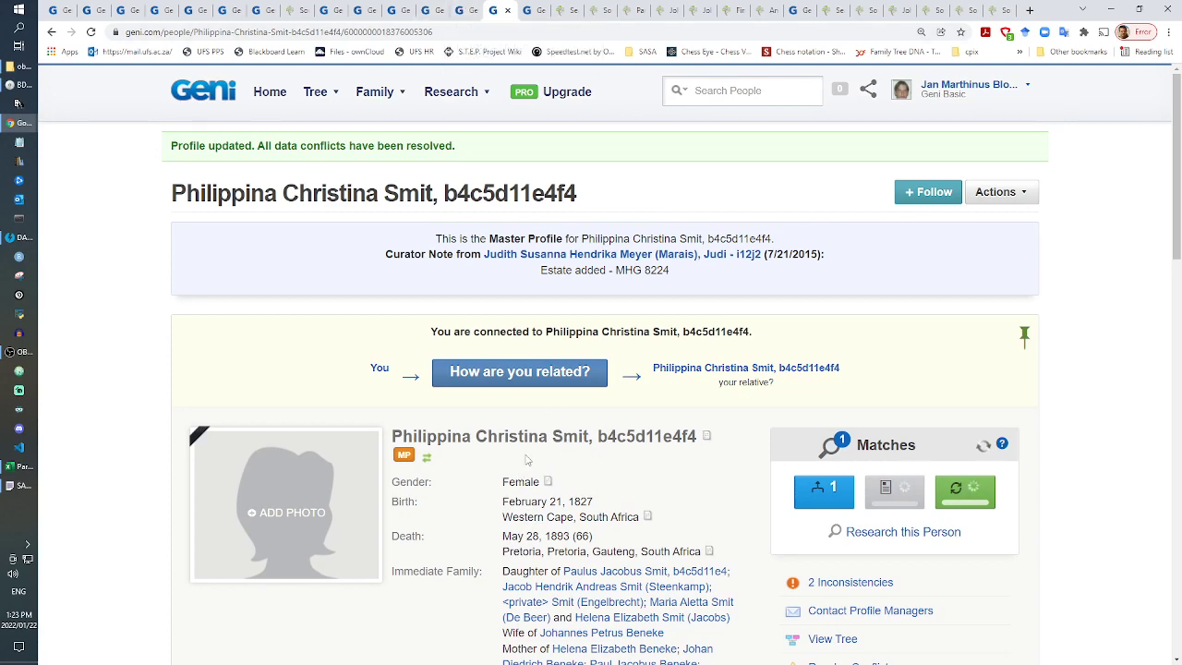
Step: Review the immediate family listed on the b4c5d11e4f4 profile and on her mother's profile
{"action": "scroll", "coordinate": [526, 459], "scroll_direction": "down", "scroll_amount": 3}
{"action": "scroll", "coordinate": [527, 459], "scroll_direction": "up", "scroll_amount": 3}
{"action": "left_click", "coordinate": [522, 10]}
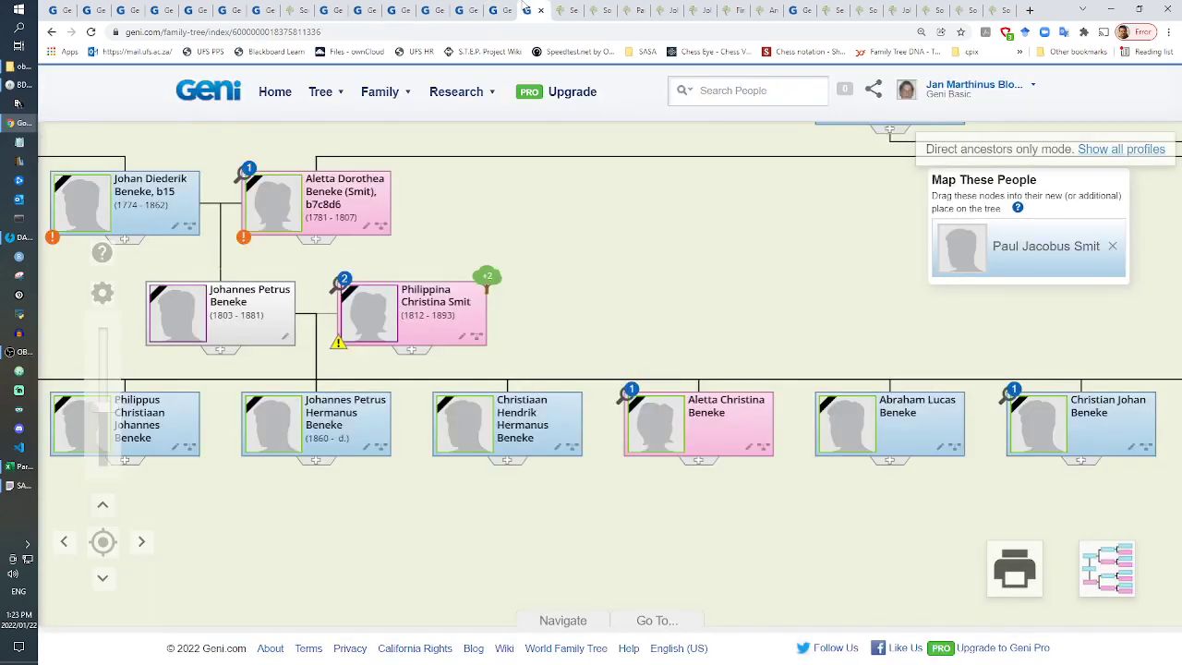
{"action": "left_click", "coordinate": [500, 10]}
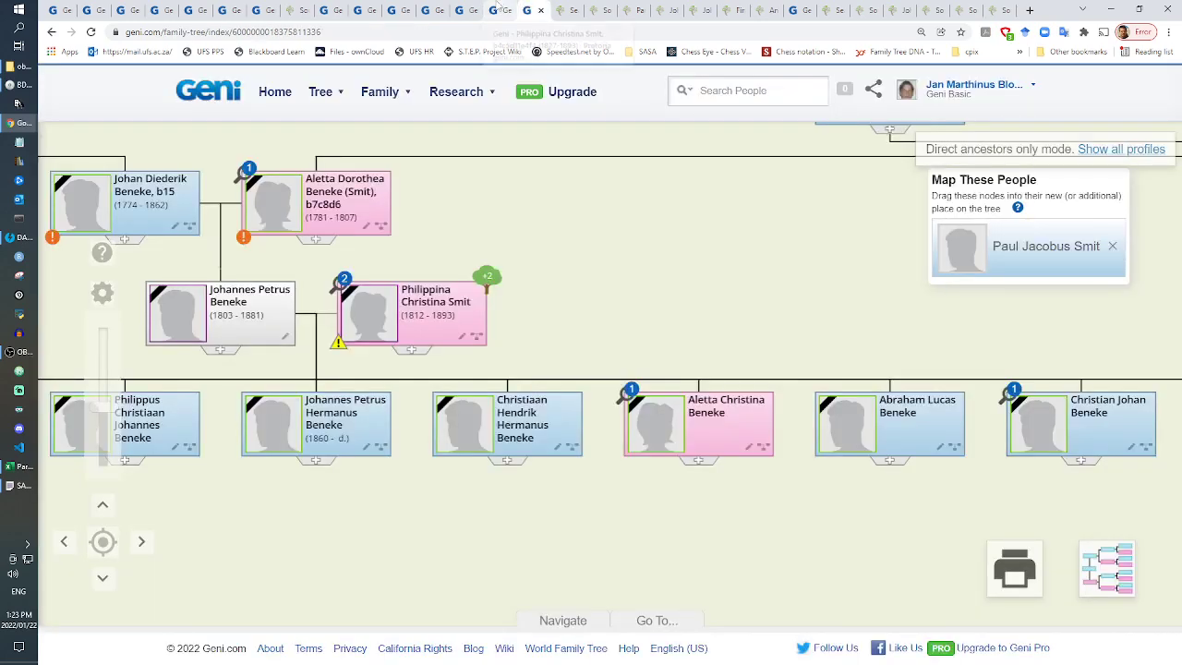
{"action": "scroll", "coordinate": [600, 413], "scroll_direction": "down", "scroll_amount": 3}
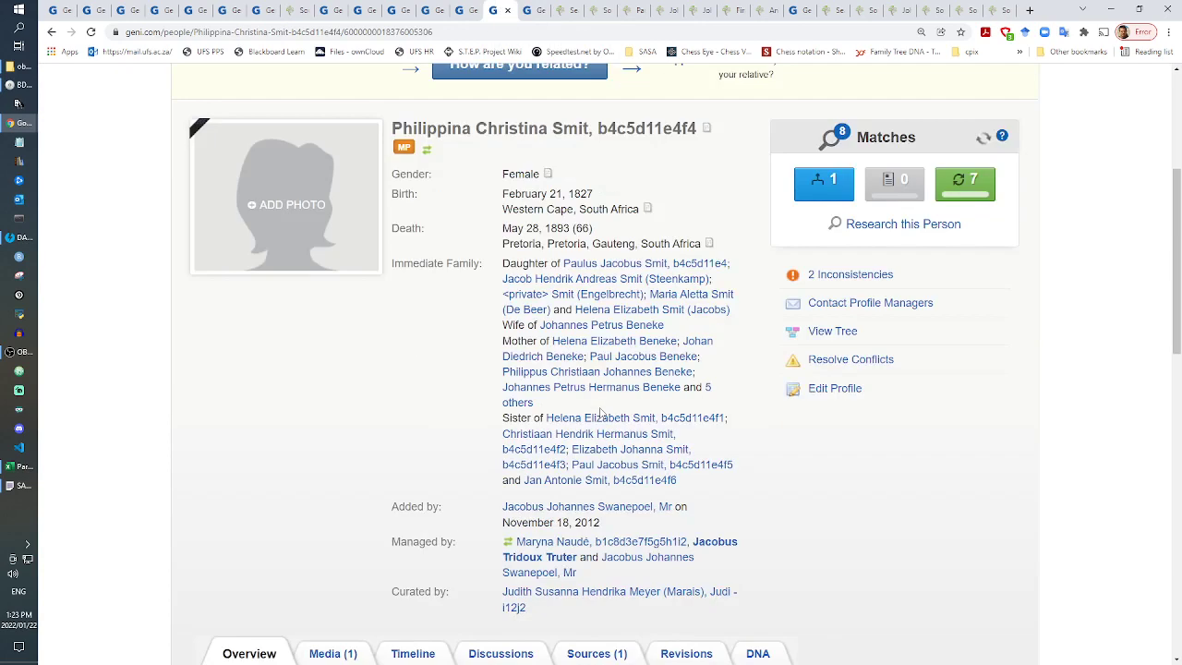
{"action": "left_click", "coordinate": [601, 310]}
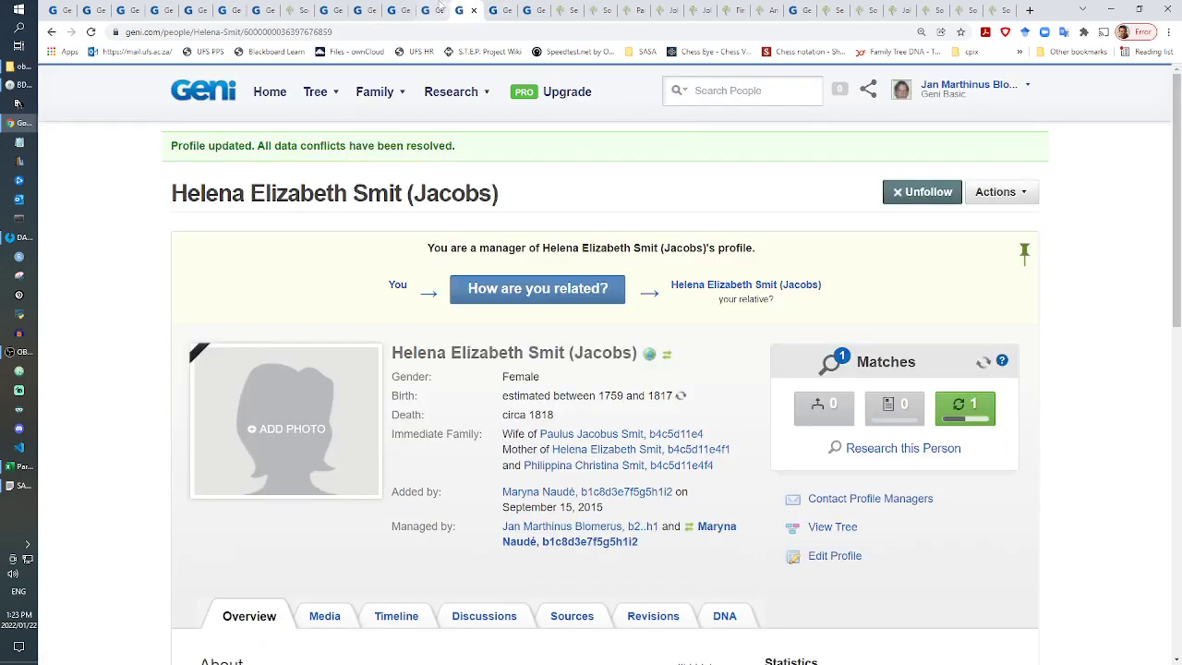
{"action": "left_click", "coordinate": [423, 9]}
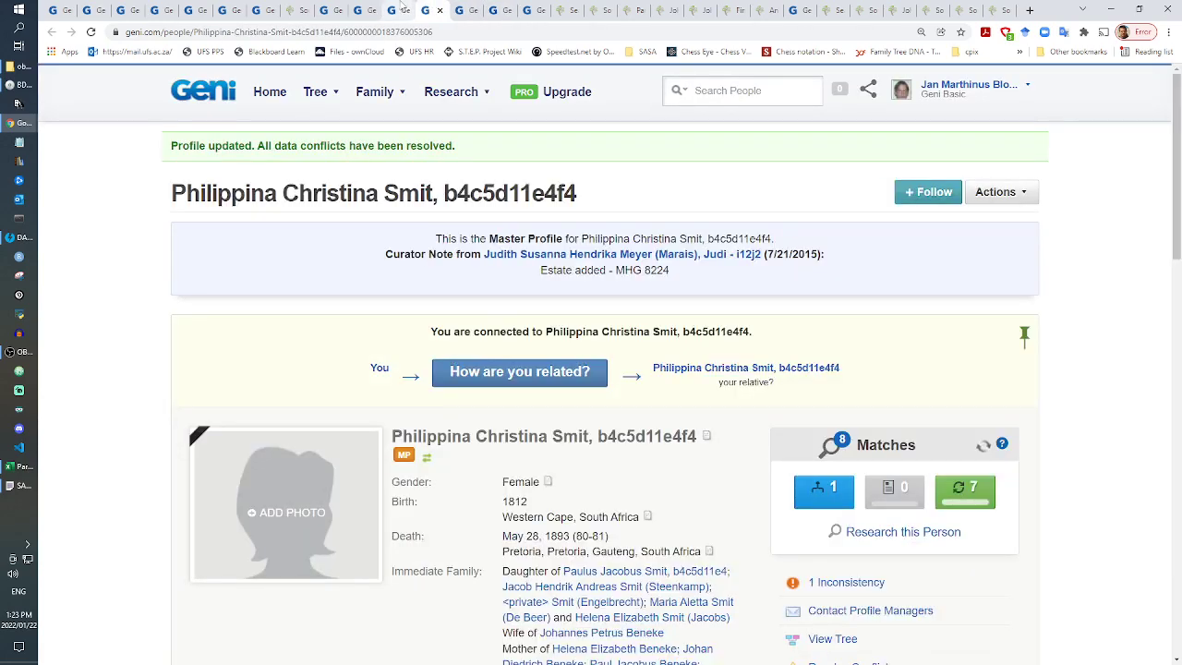
Step: Return to the b4c5d11e4 family tree and open the b4c5d11e4f4 daughter's relationships for editing
{"action": "left_click", "coordinate": [397, 9]}
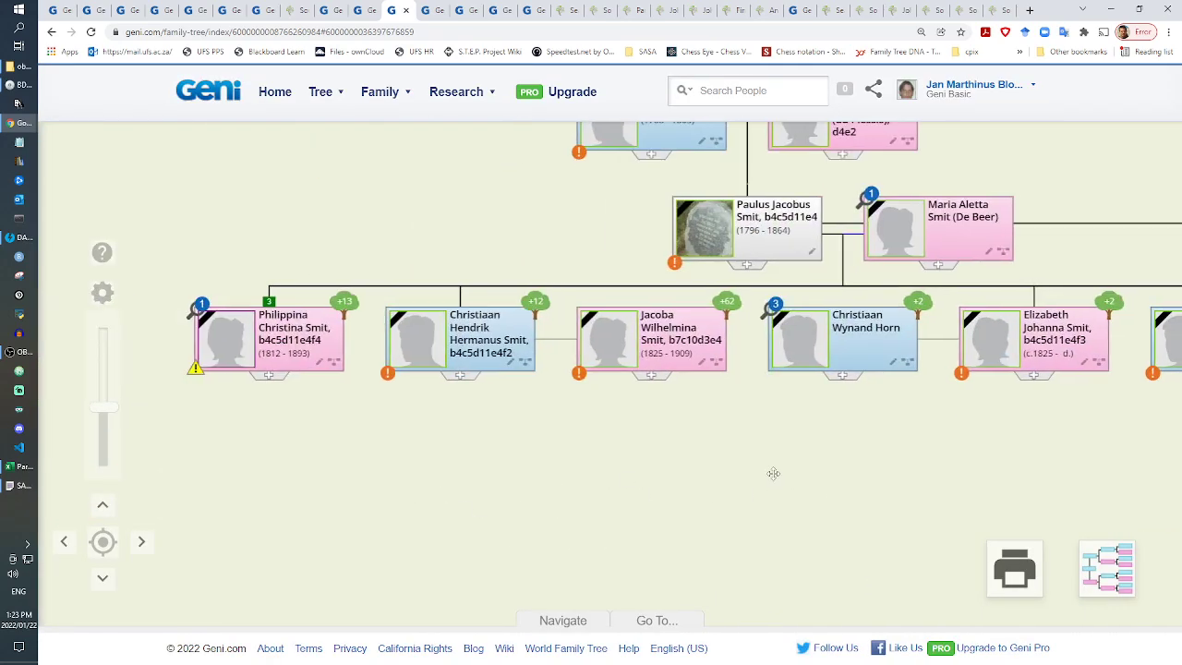
{"action": "left_click", "coordinate": [322, 366]}
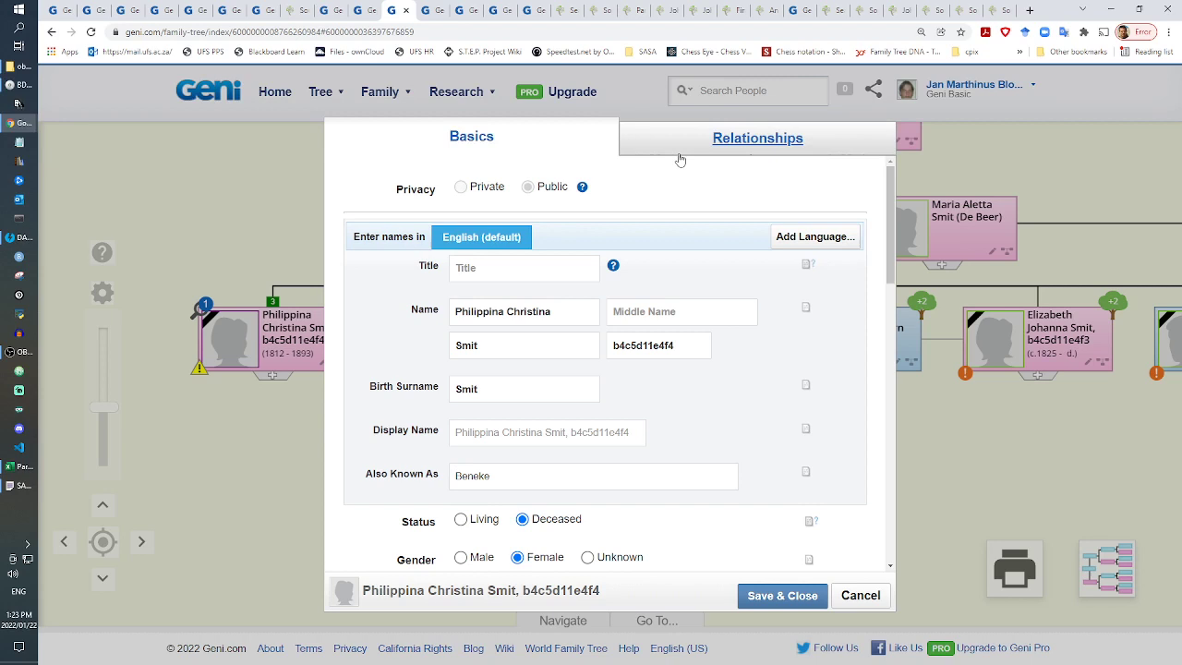
{"action": "left_click", "coordinate": [679, 159]}
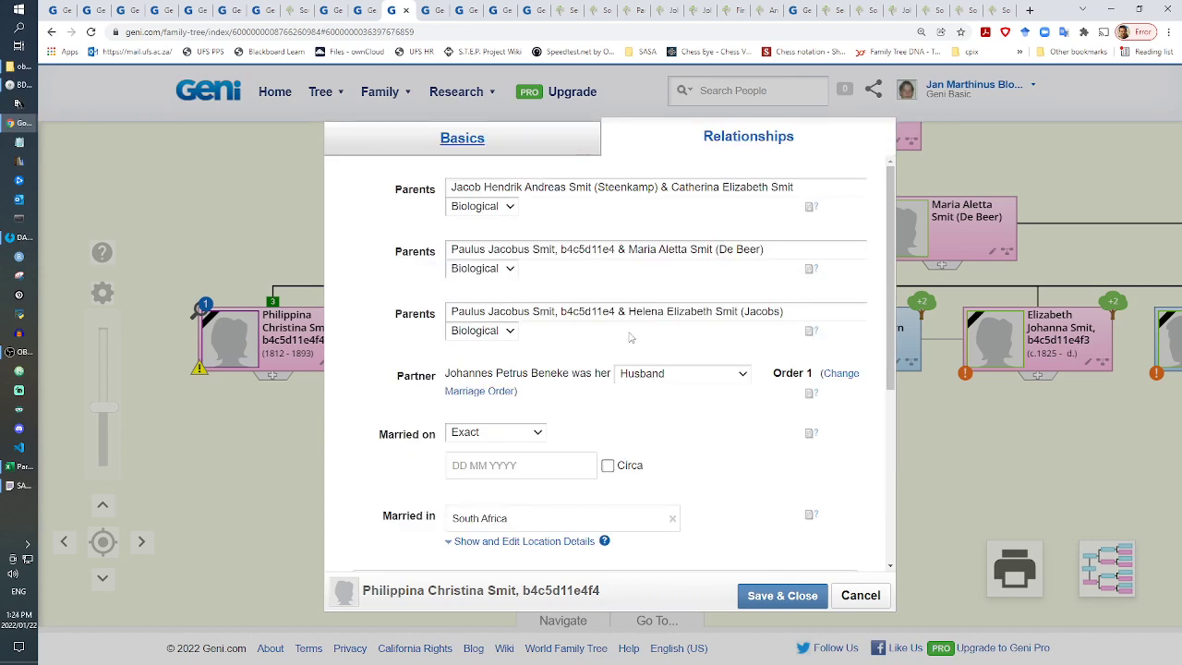
Step: Remove the parent connection to b4c5d11e4 and his second wife from the b4c5d11e4f4 profile, and save the profile
{"action": "scroll", "coordinate": [630, 338], "scroll_direction": "down", "scroll_amount": 3}
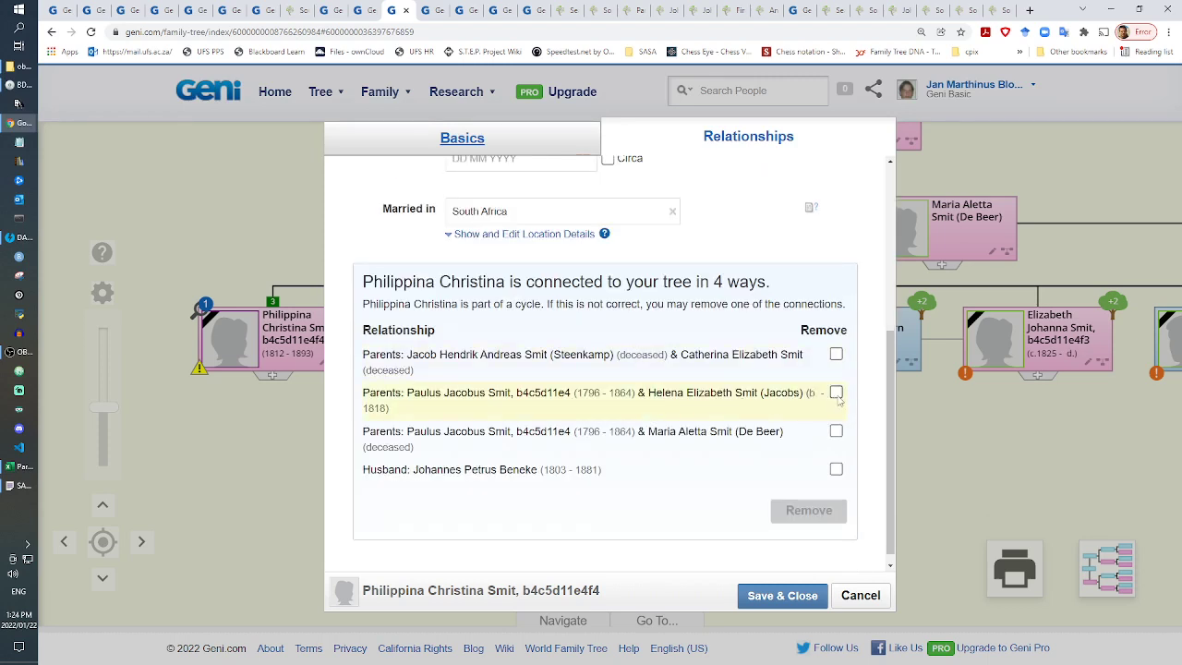
{"action": "left_click", "coordinate": [835, 431]}
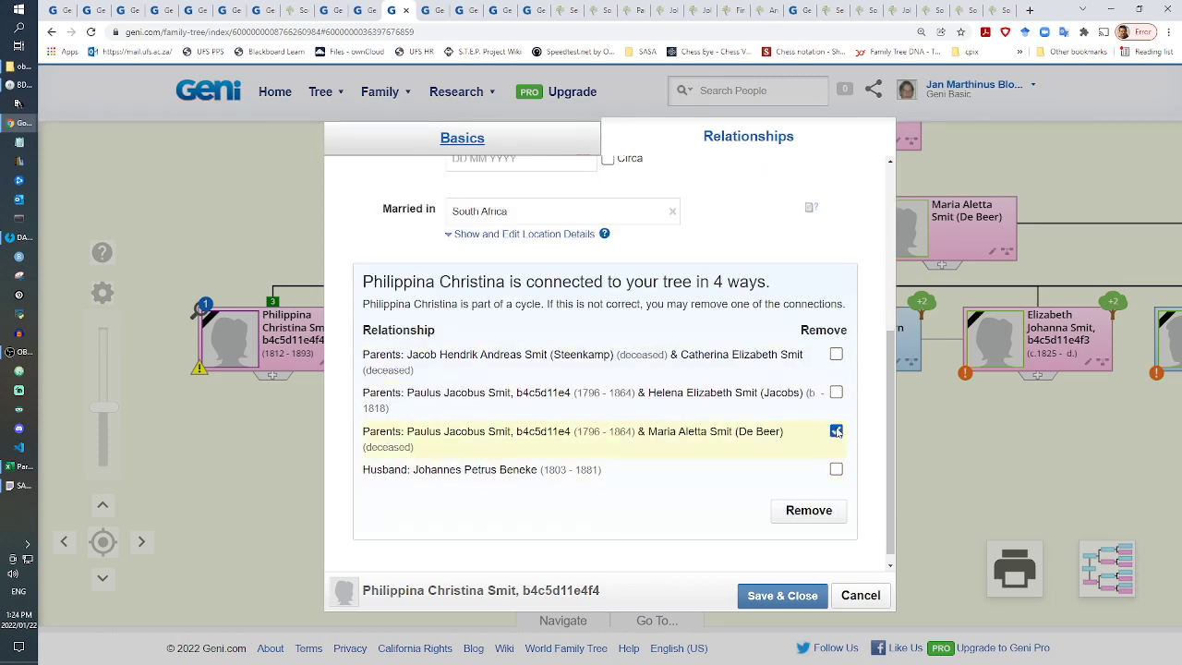
{"action": "left_click", "coordinate": [834, 357]}
{"action": "left_click", "coordinate": [836, 356]}
{"action": "left_click", "coordinate": [813, 512]}
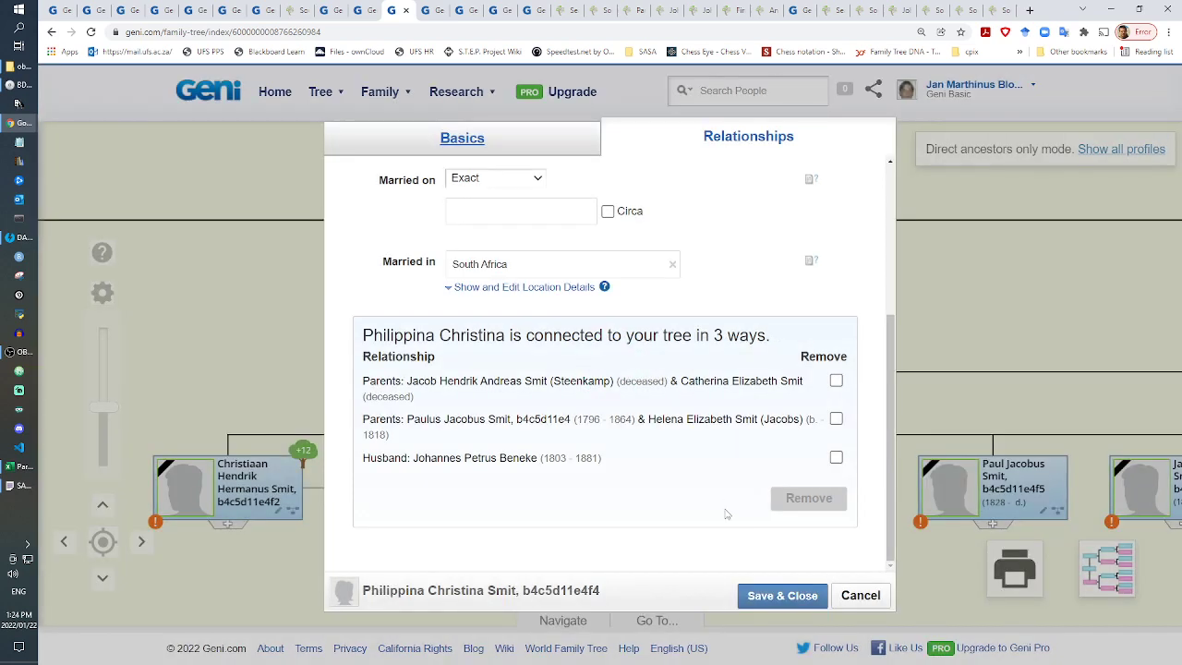
{"action": "left_click", "coordinate": [782, 595]}
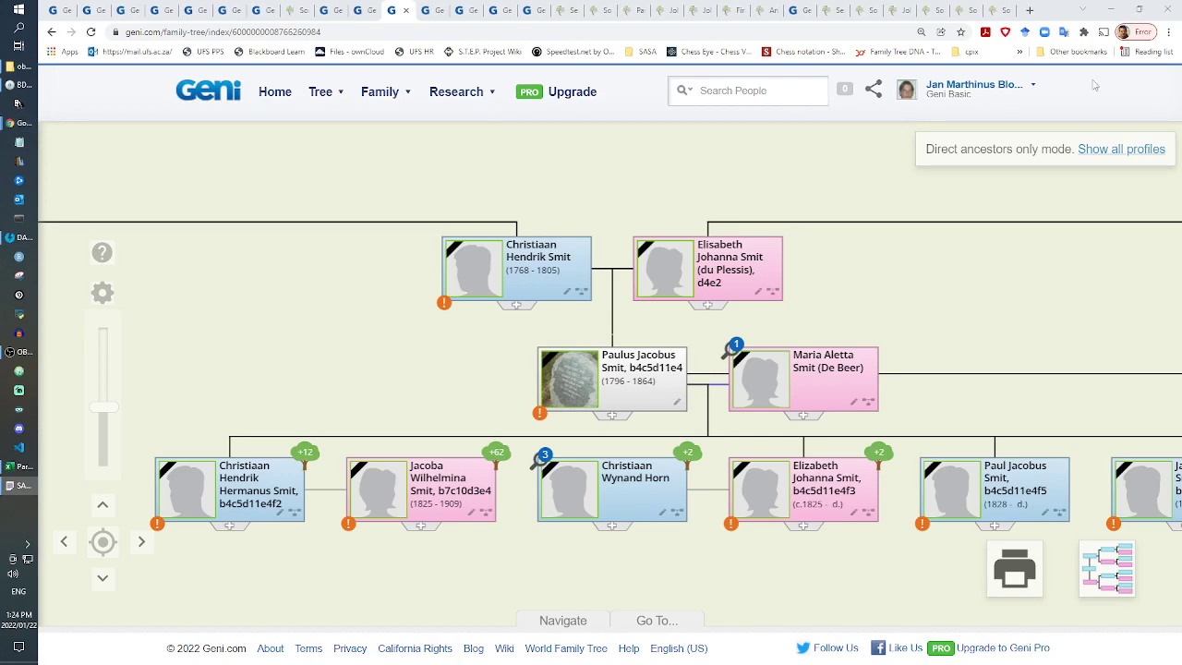
Step: Look up the b4c5d11e4 entry in the South African genealogies PDF and read his marriages and children, returning to the family tree
{"action": "key", "text": "alt+Tab"}
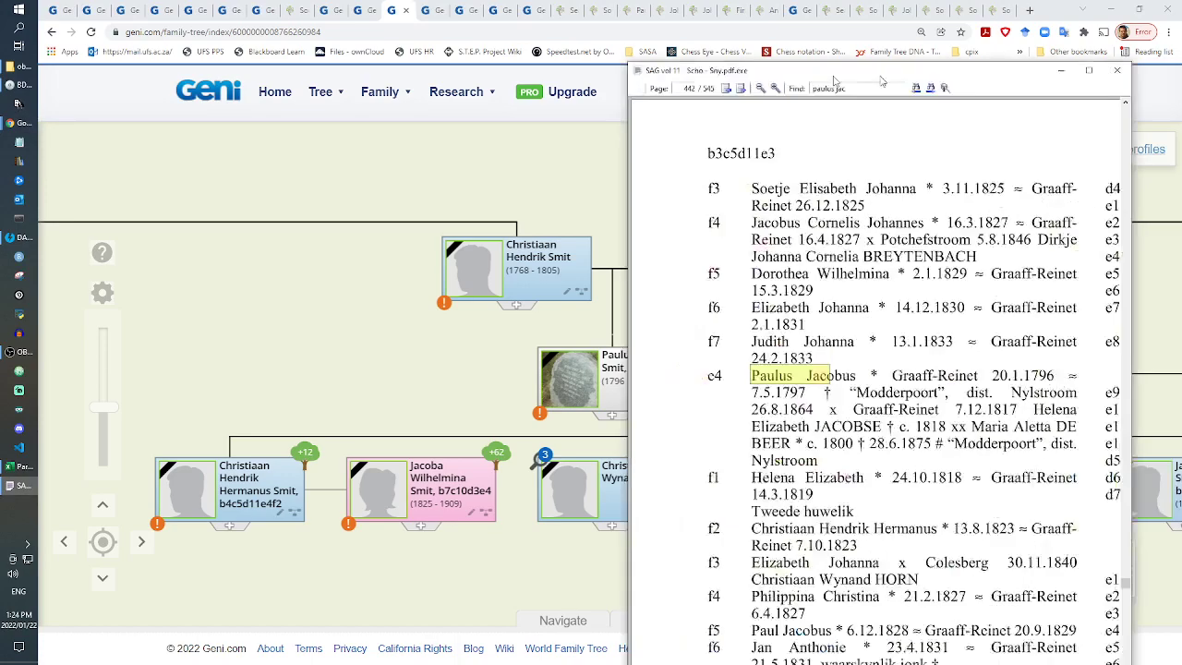
{"action": "left_click_drag", "start_coordinate": [1080, 63], "coordinate": [687, 72]}
{"action": "double_click", "coordinate": [687, 72]}
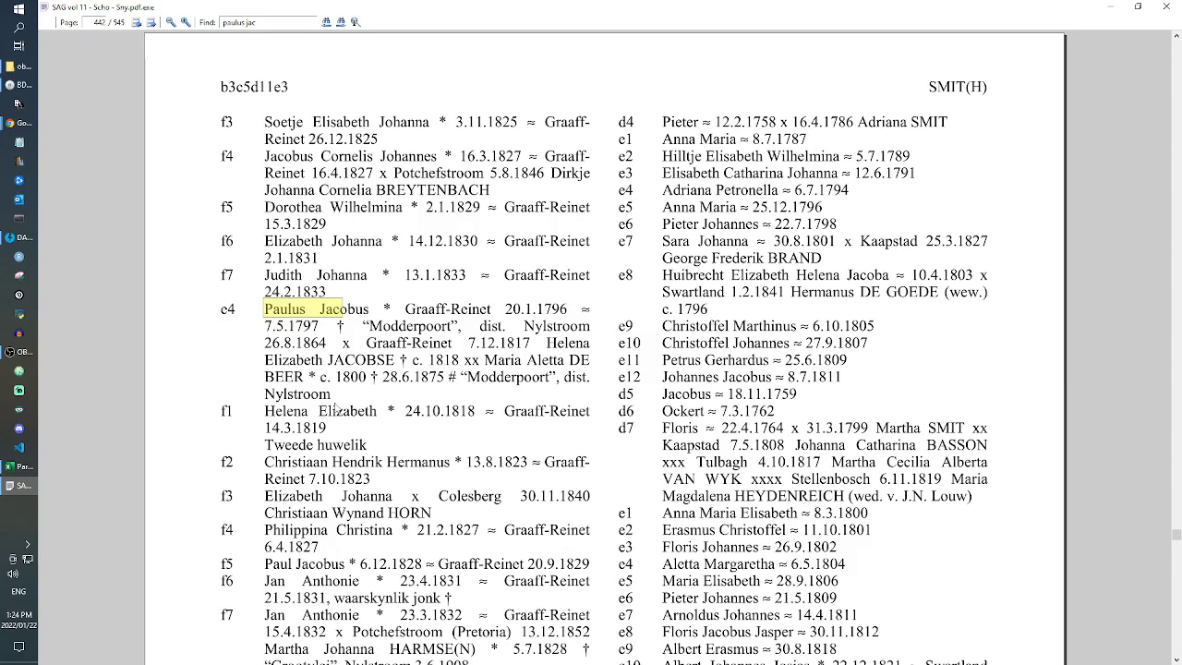
{"action": "scroll", "coordinate": [404, 528], "scroll_direction": "down", "scroll_amount": 3}
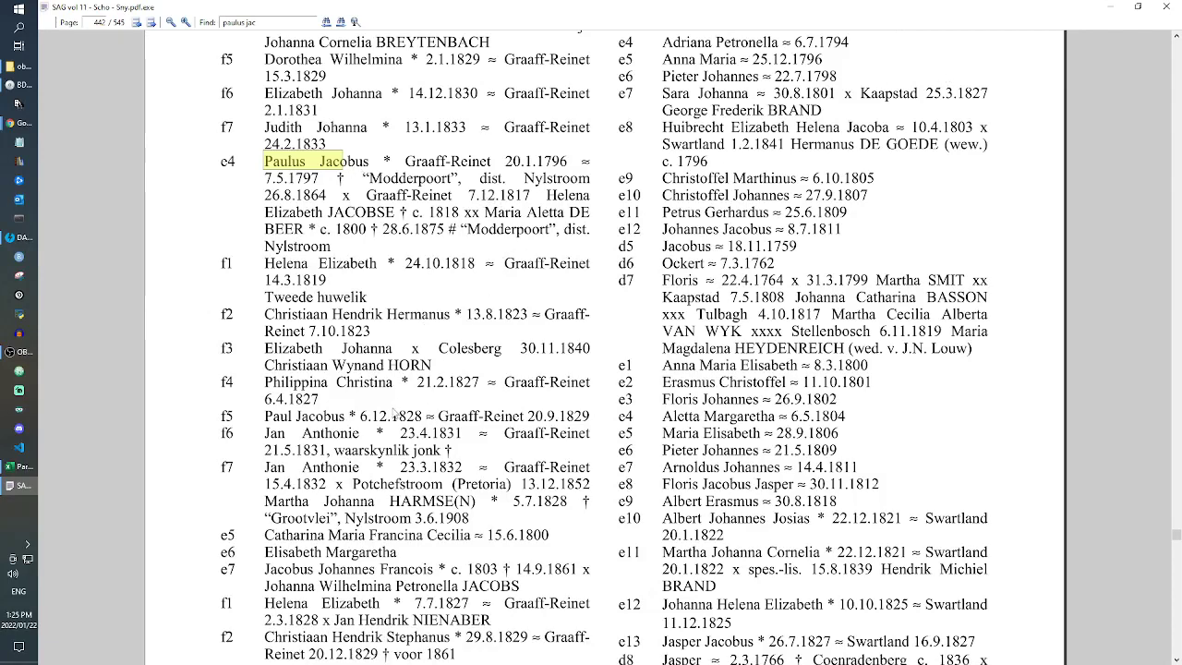
{"action": "left_click", "coordinate": [1111, 7]}
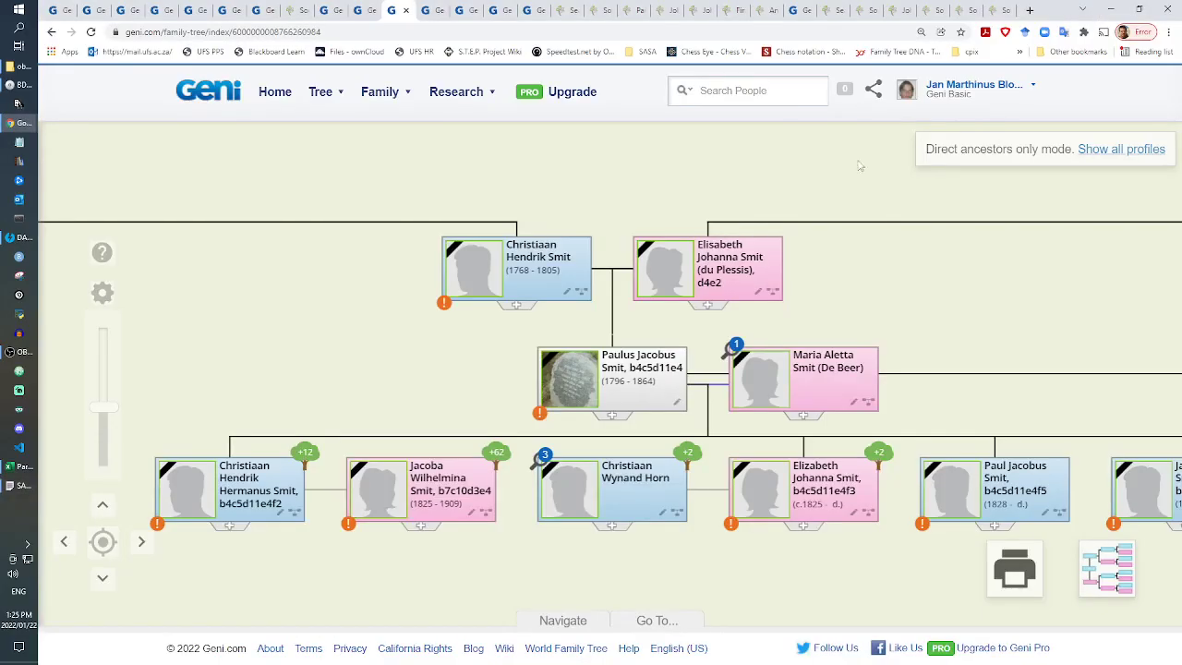
Step: Set the parents of b4c5d11e4f2 to b4c5d11e4 and his first wife, and save the profile
{"action": "left_click", "coordinate": [278, 520]}
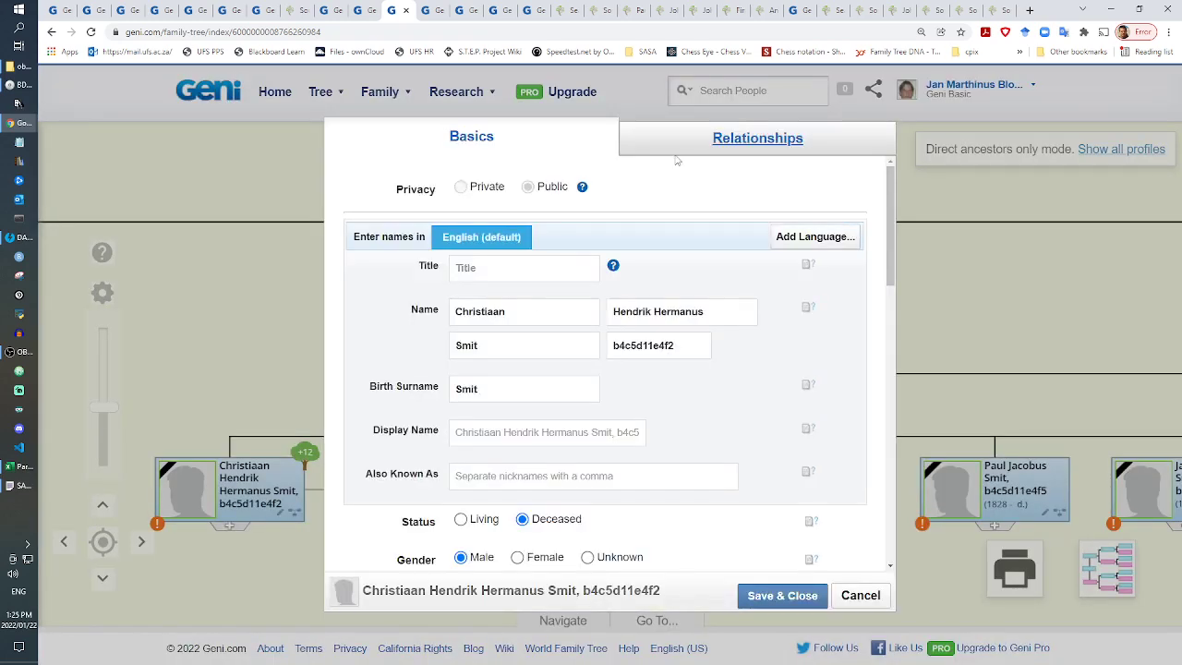
{"action": "left_click", "coordinate": [678, 159]}
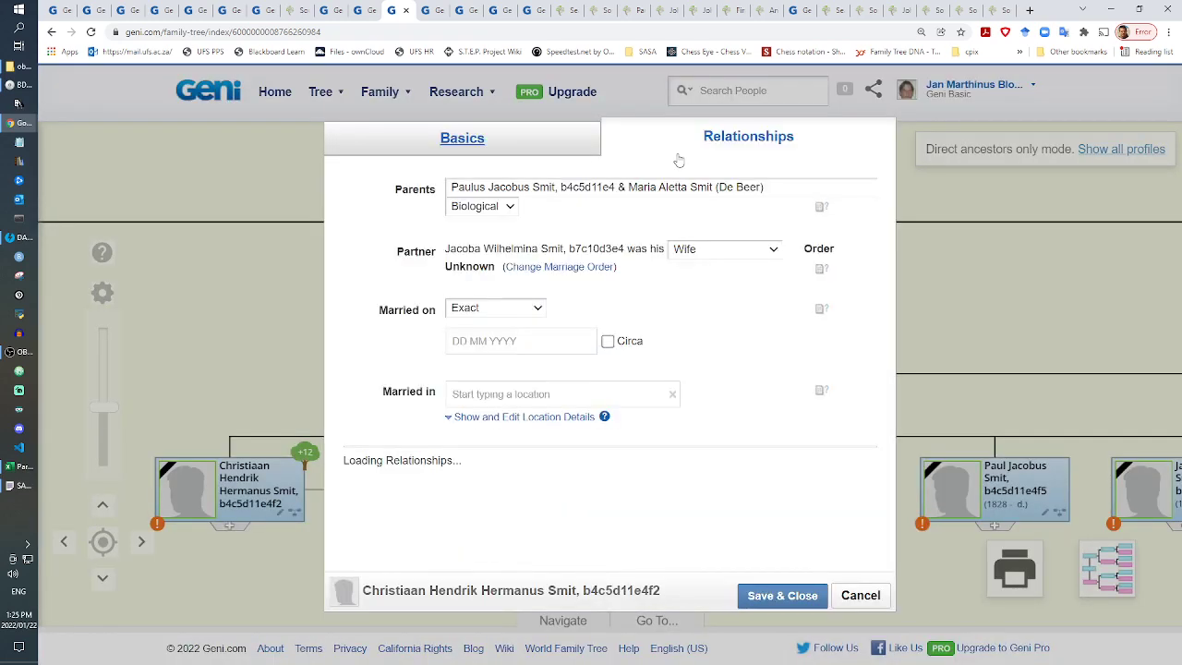
{"action": "left_click", "coordinate": [677, 194]}
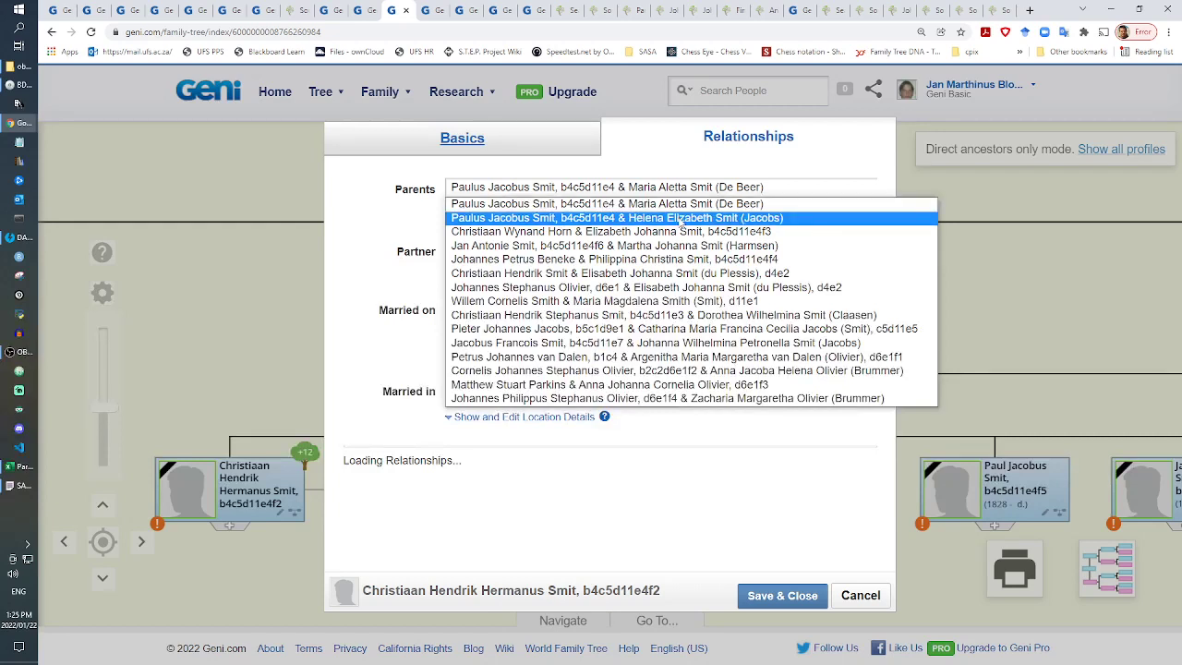
{"action": "left_click", "coordinate": [680, 218]}
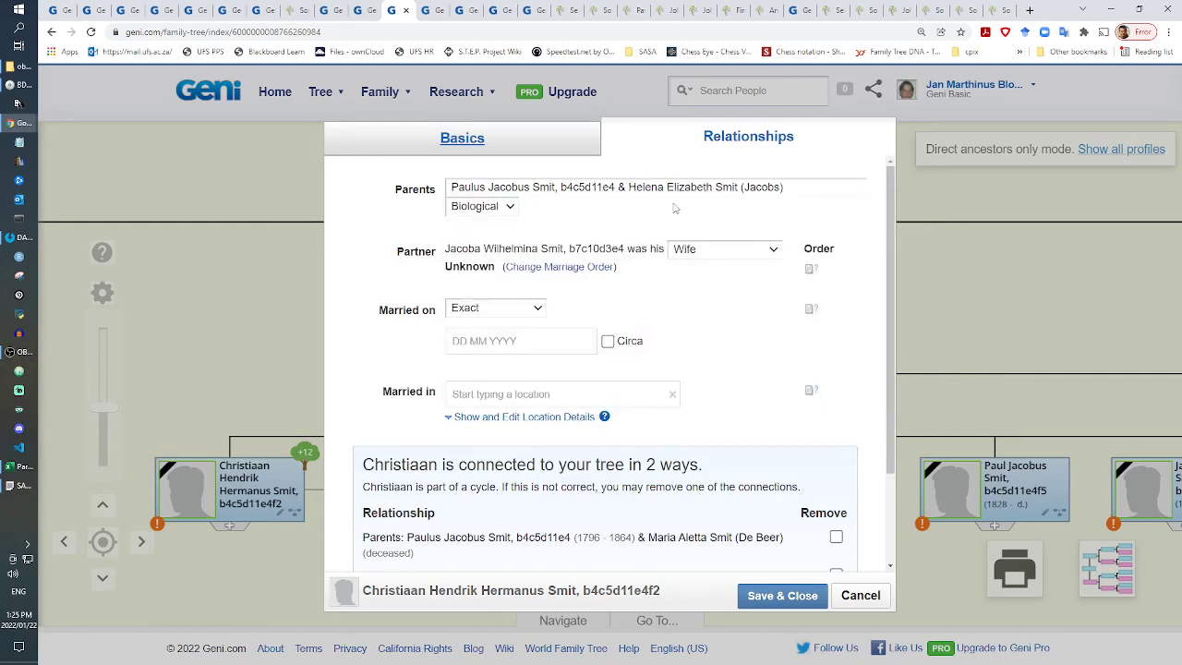
{"action": "left_click", "coordinate": [750, 596]}
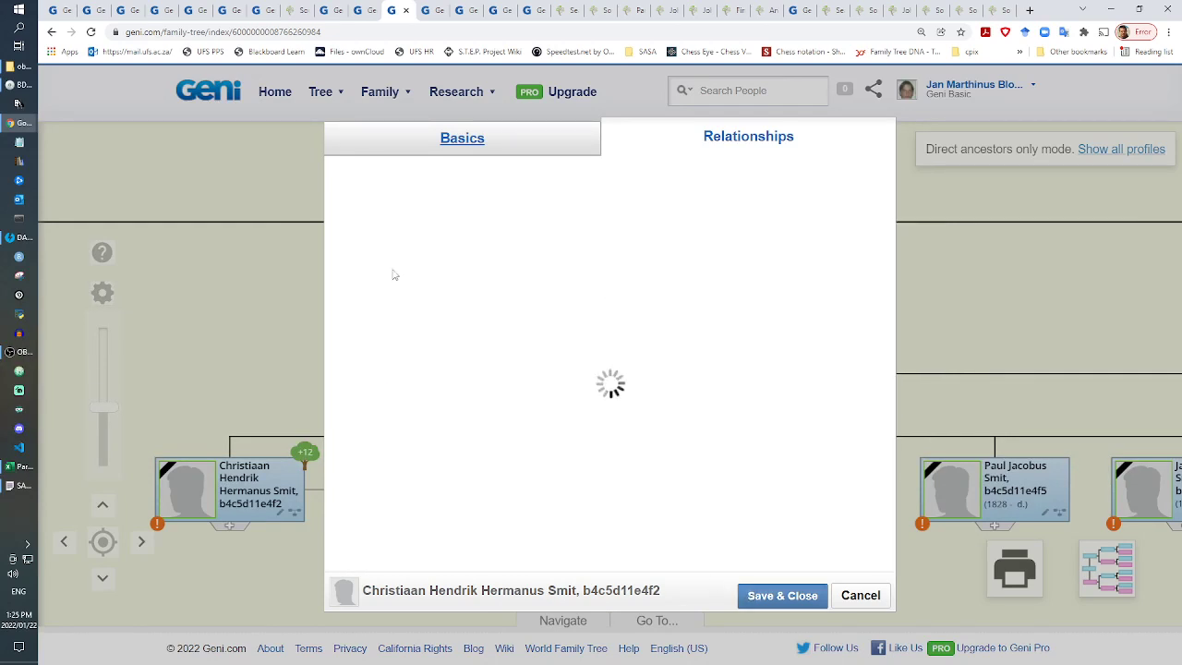
Step: Set the date of death on the first wife's profile to after 1848 without circa, check the genealogies for her marriage, and save
{"action": "left_click", "coordinate": [430, 9]}
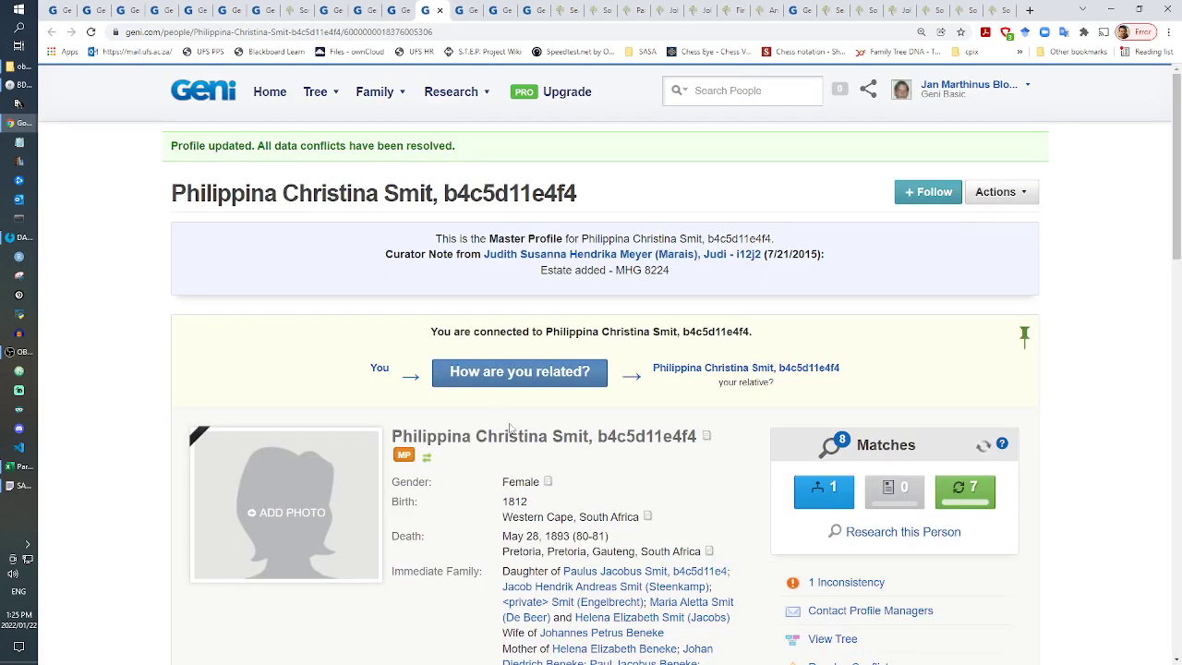
{"action": "left_click", "coordinate": [440, 10]}
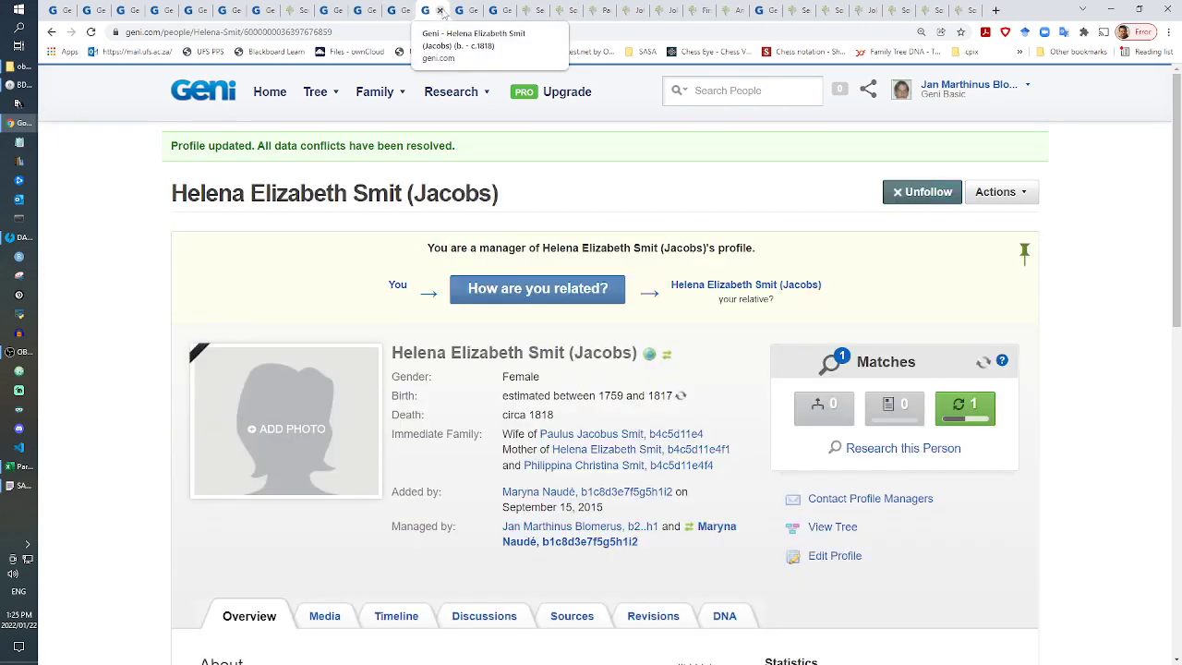
{"action": "left_click", "coordinate": [841, 556]}
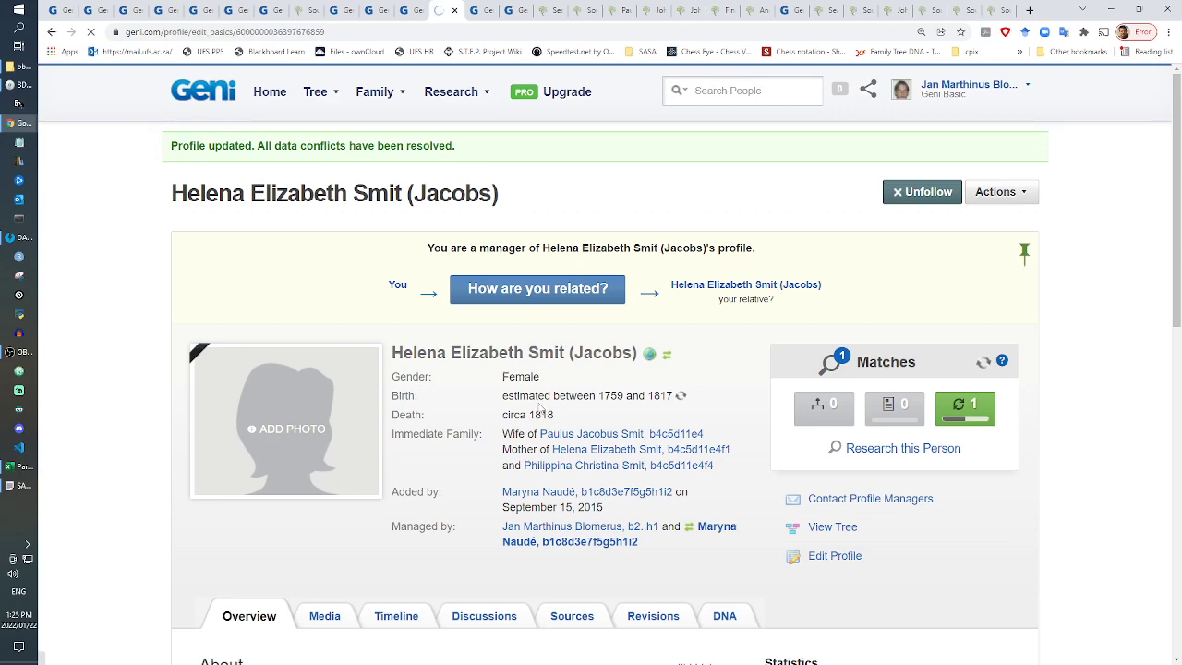
{"action": "scroll", "coordinate": [360, 388], "scroll_direction": "down", "scroll_amount": 3}
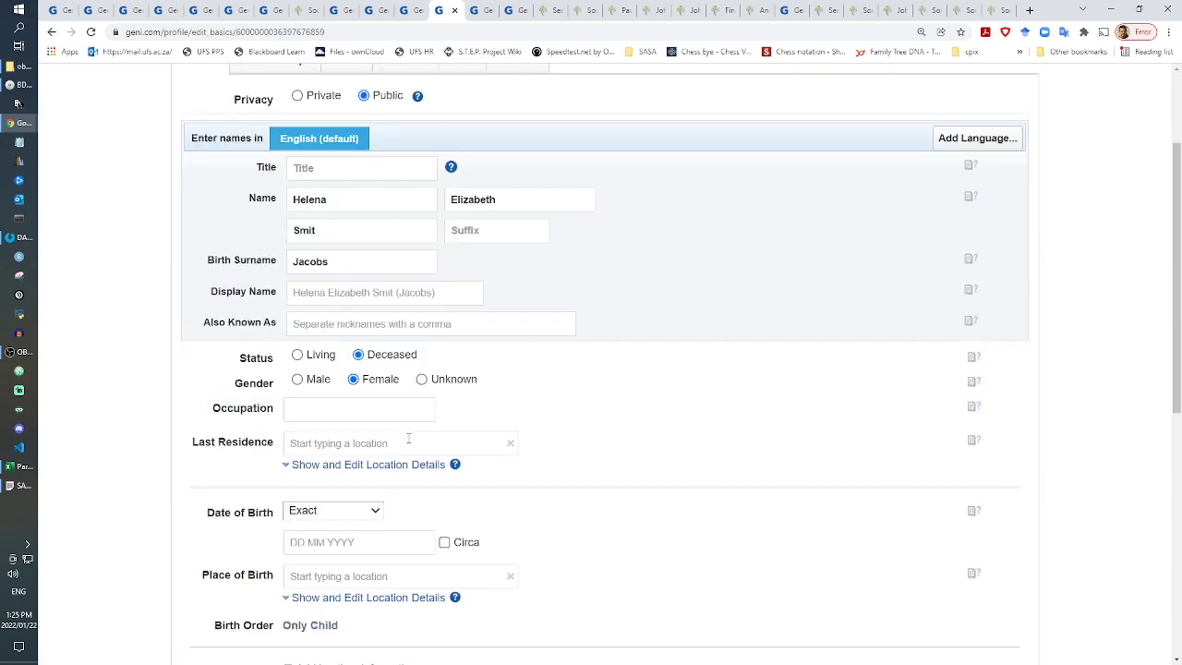
{"action": "left_click", "coordinate": [353, 545]}
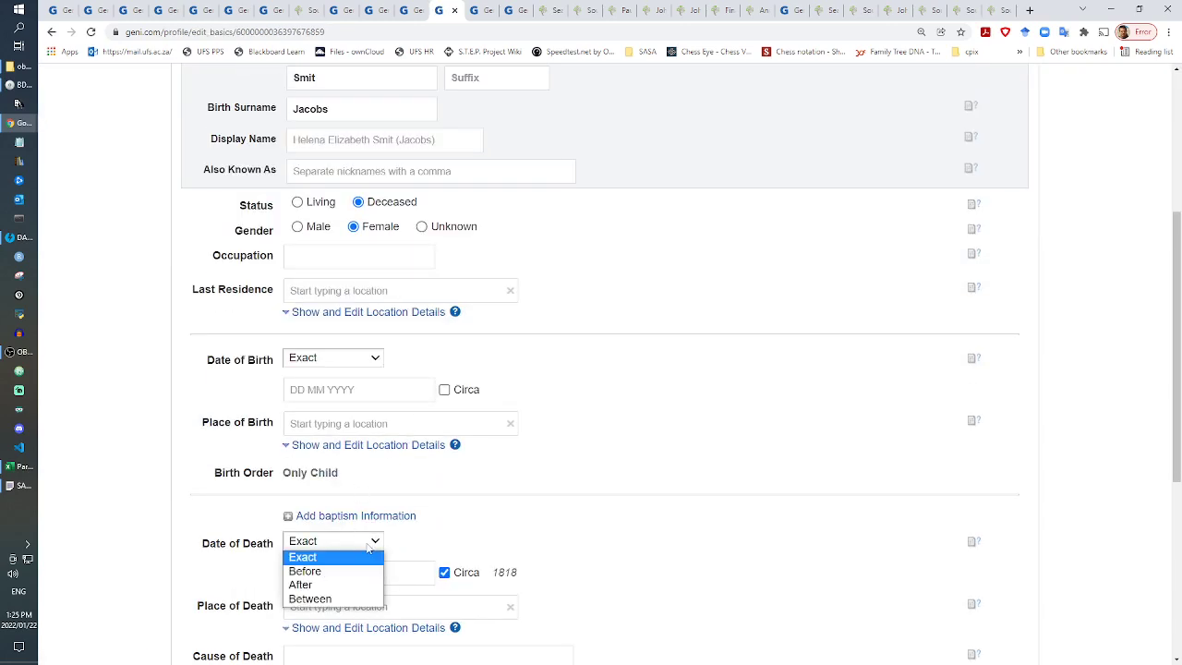
{"action": "left_click", "coordinate": [322, 580]}
{"action": "double_click", "coordinate": [321, 579]}
{"action": "type", "text": "1848"}
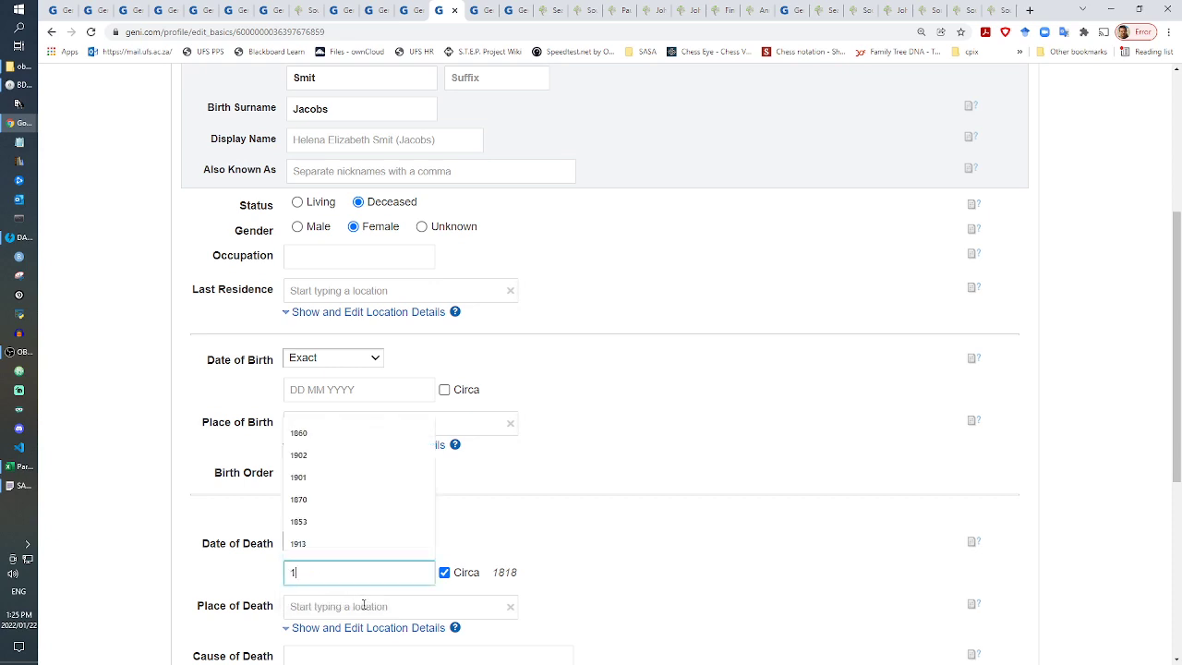
{"action": "left_click", "coordinate": [444, 573]}
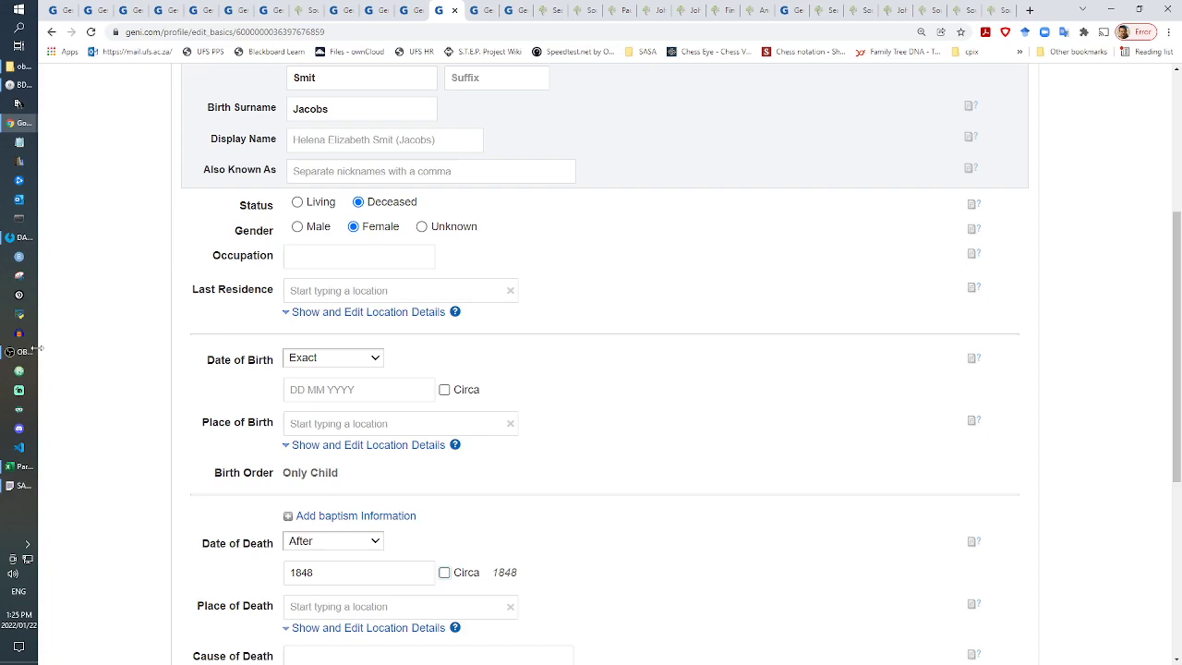
{"action": "left_click", "coordinate": [19, 484]}
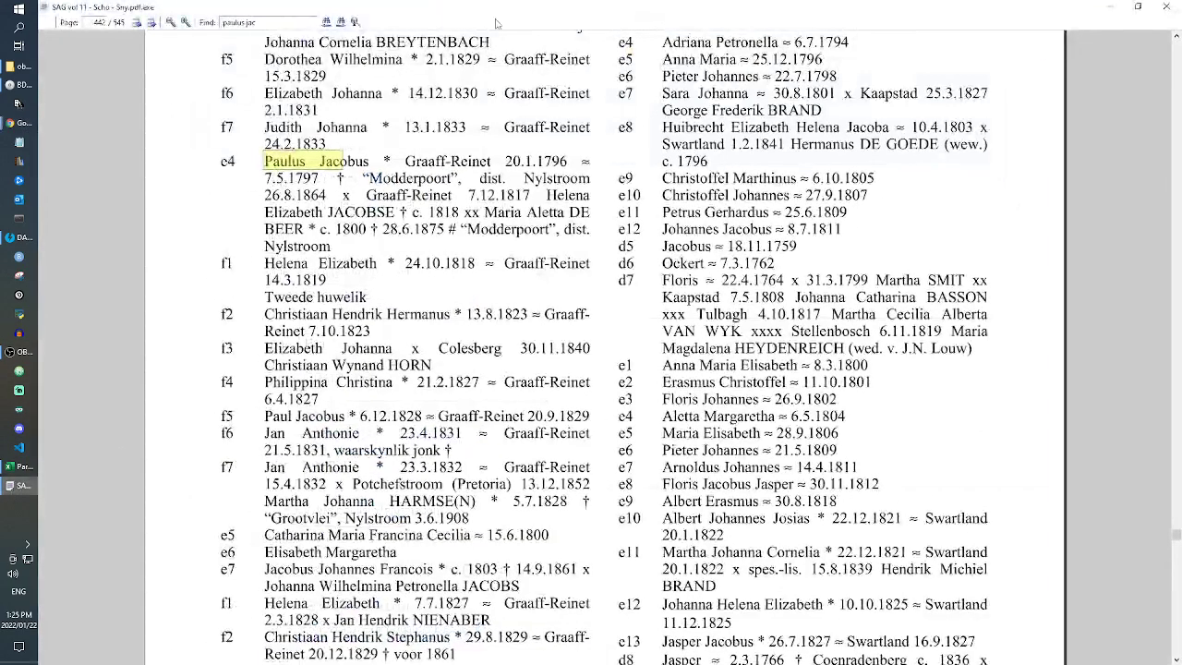
{"action": "key", "text": "alt+Tab"}
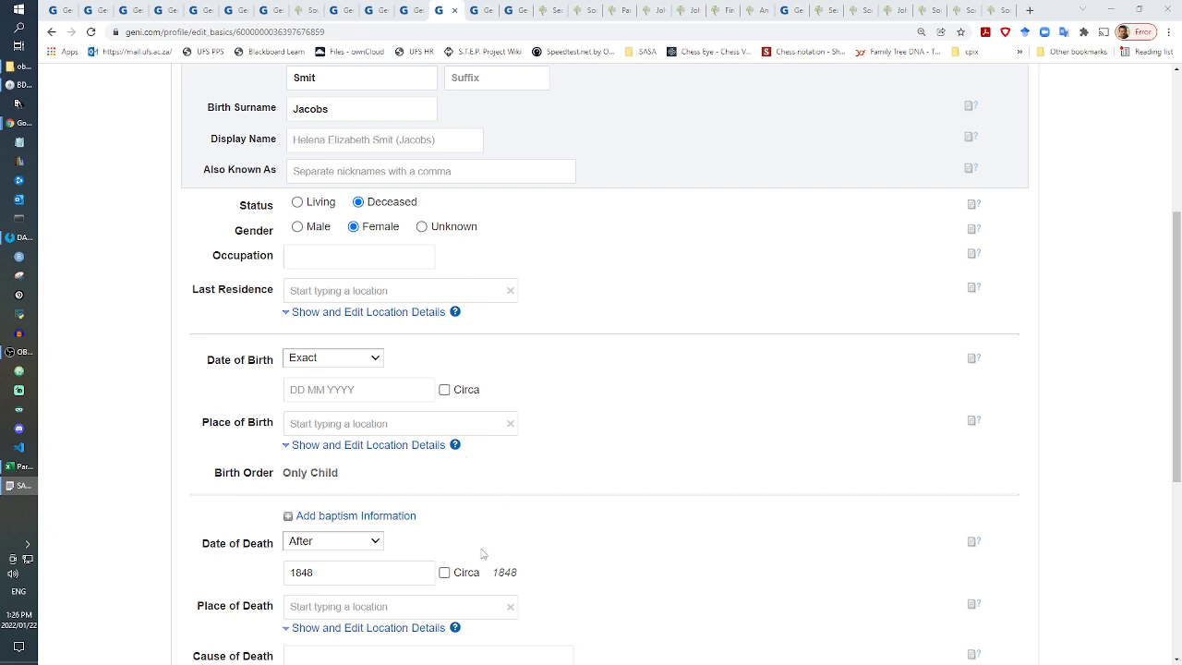
{"action": "scroll", "coordinate": [482, 553], "scroll_direction": "down", "scroll_amount": 4}
{"action": "left_click", "coordinate": [903, 491]}
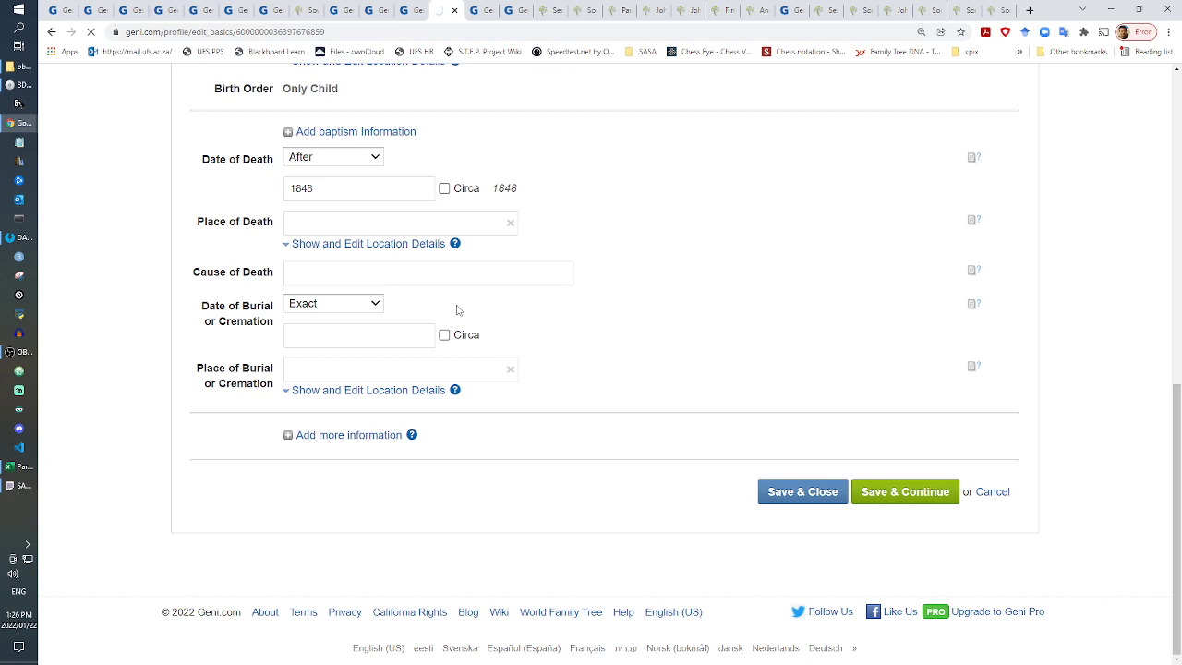
Step: Record the first wife's marriage as 7 12 1817 in Graaff Reinet, South Africa, save, and open her record matches in a separate tab
{"action": "left_click", "coordinate": [326, 371]}
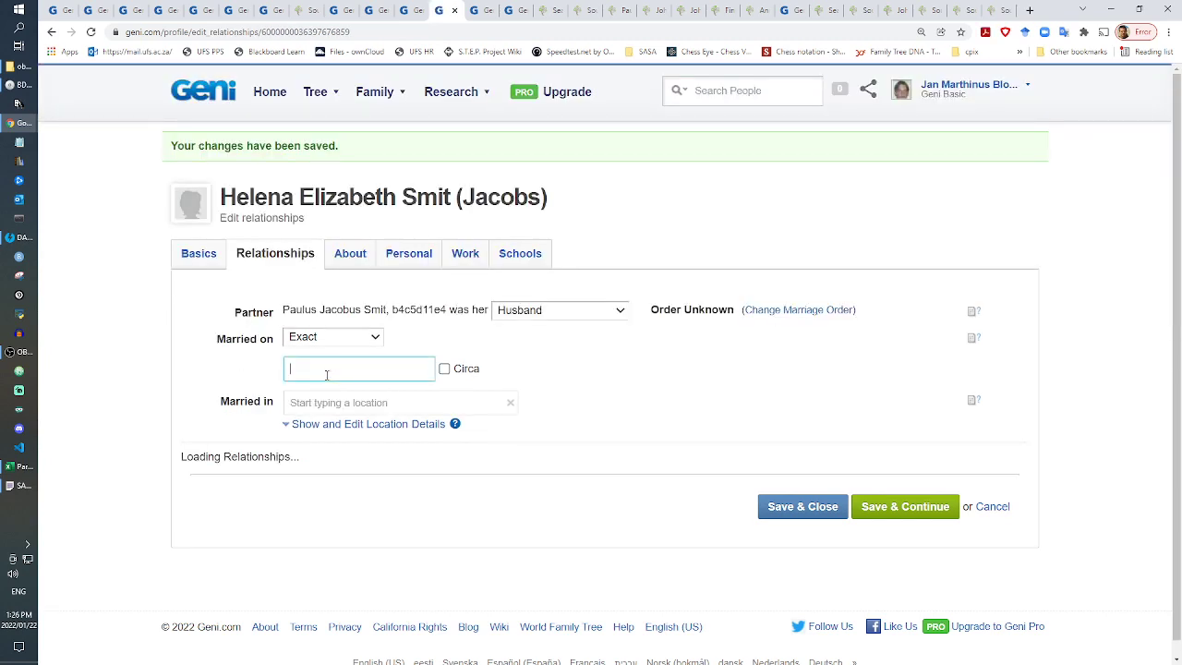
{"action": "type", "text": "7 12 1817"}
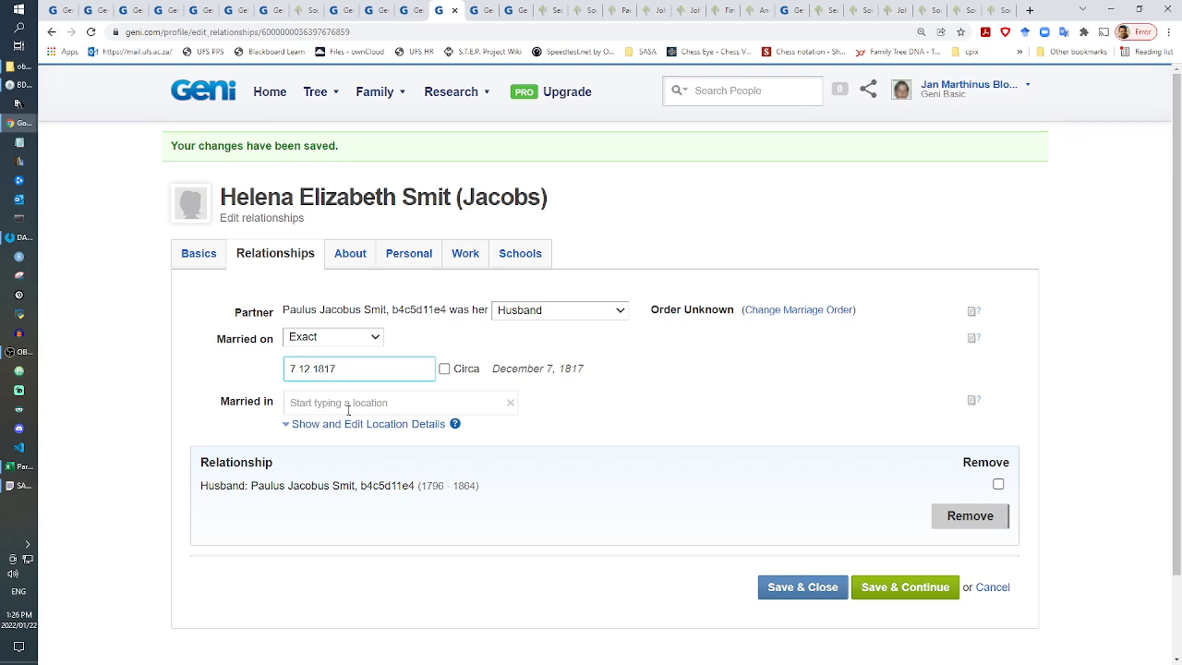
{"action": "left_click", "coordinate": [339, 400]}
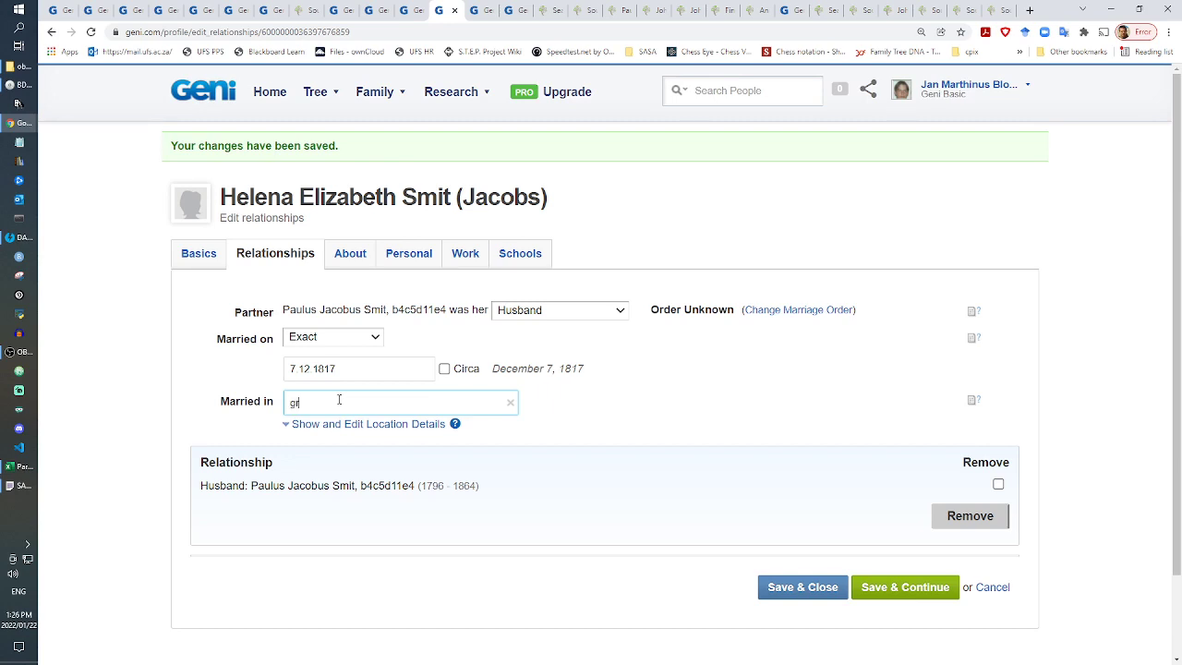
{"action": "type", "text": "graaff reinet za"}
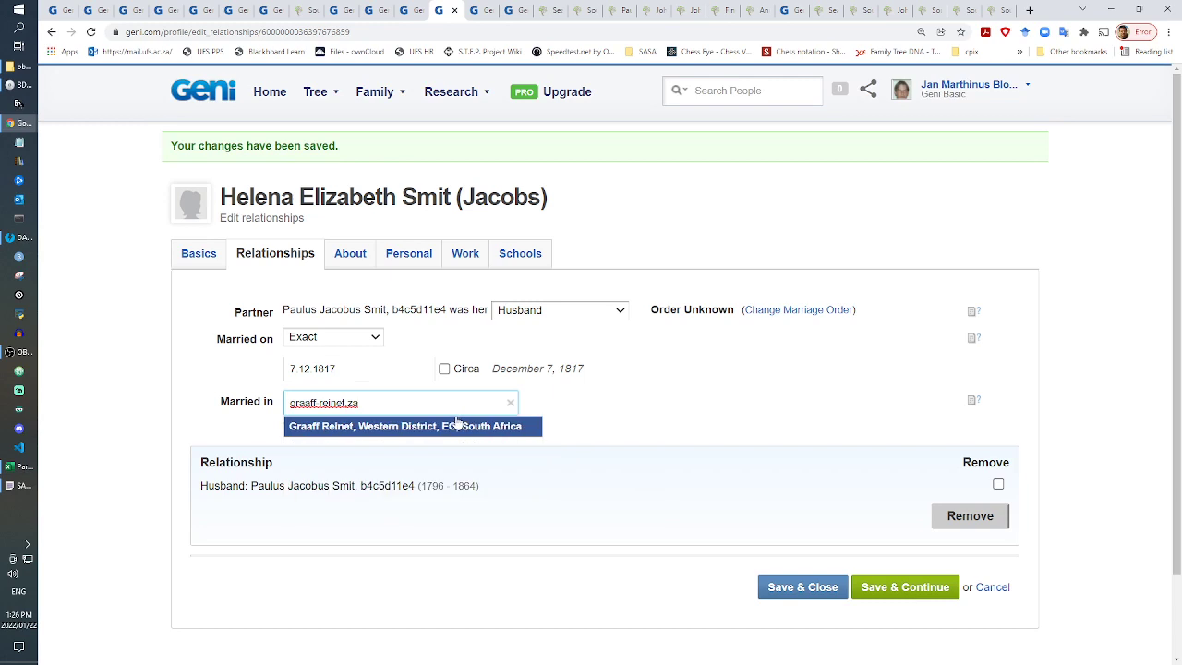
{"action": "left_click", "coordinate": [457, 423]}
{"action": "scroll", "coordinate": [765, 502], "scroll_direction": "down", "scroll_amount": 4}
{"action": "left_click", "coordinate": [768, 495]}
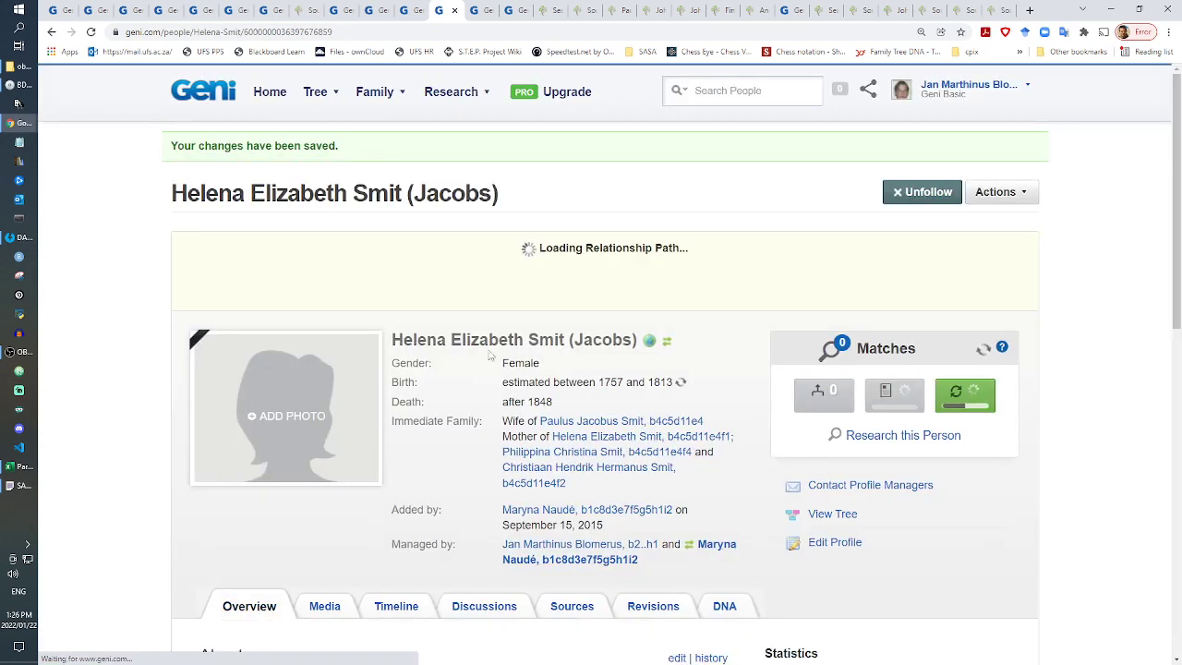
{"action": "right_click", "coordinate": [987, 395]}
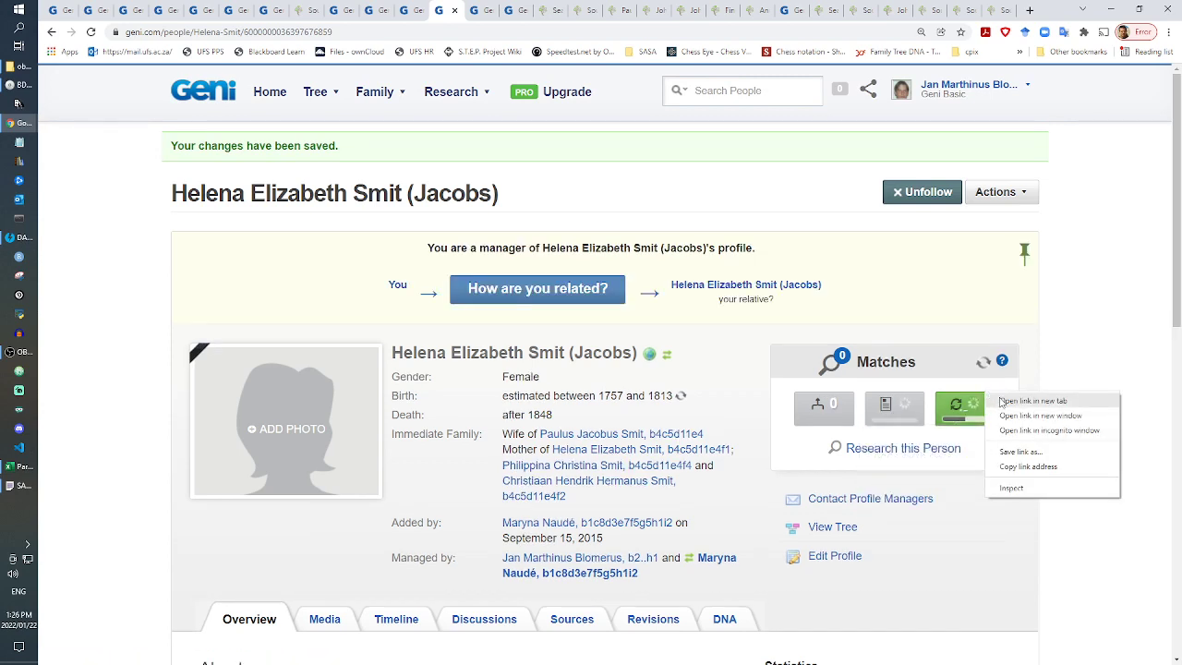
{"action": "left_click", "coordinate": [1002, 401]}
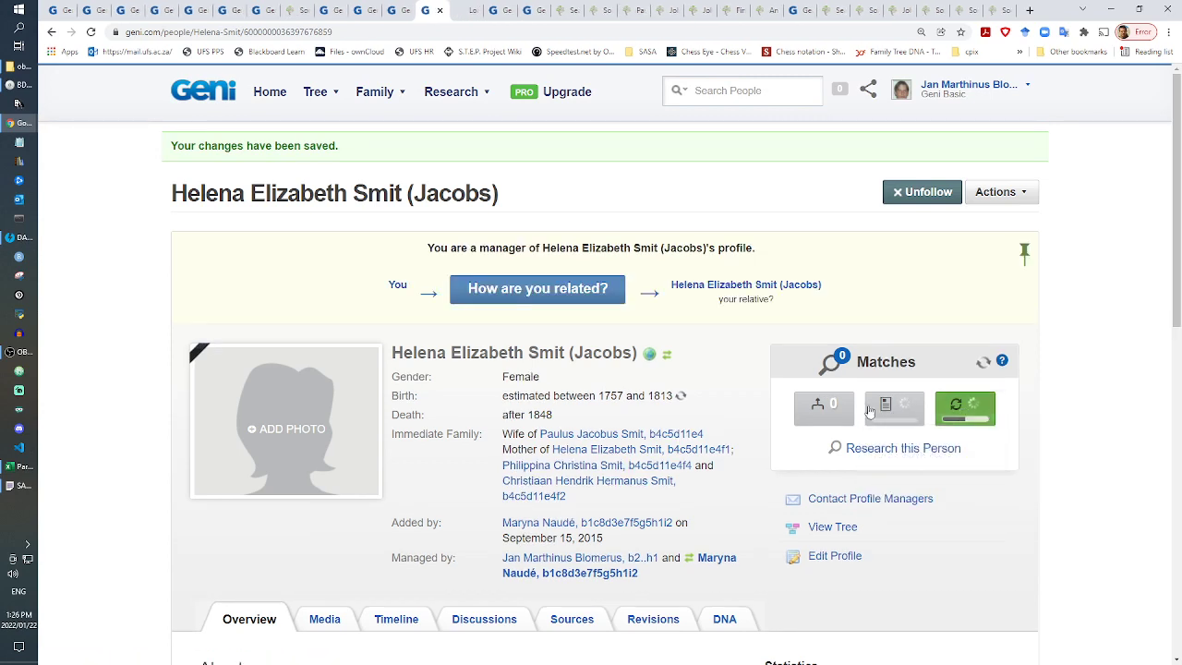
Step: Set the parents of b4c5d11e4f3 to b4c5d11e4 and his first wife in the family tree, and save the profile
{"action": "left_click", "coordinate": [394, 9]}
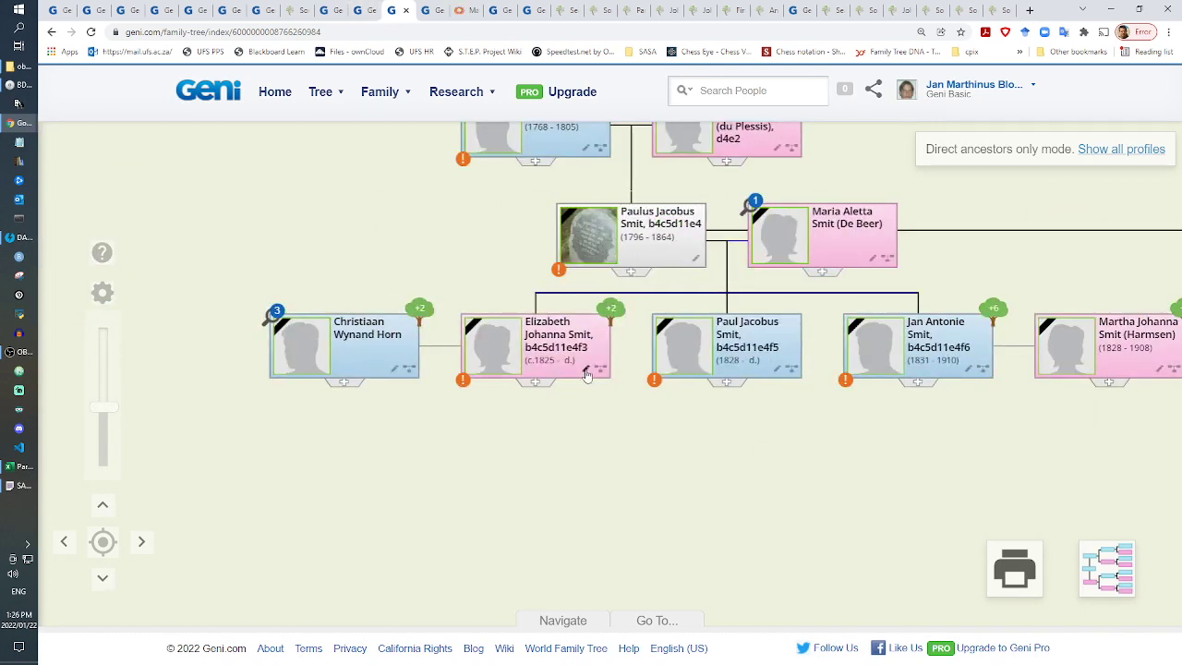
{"action": "left_click", "coordinate": [587, 371]}
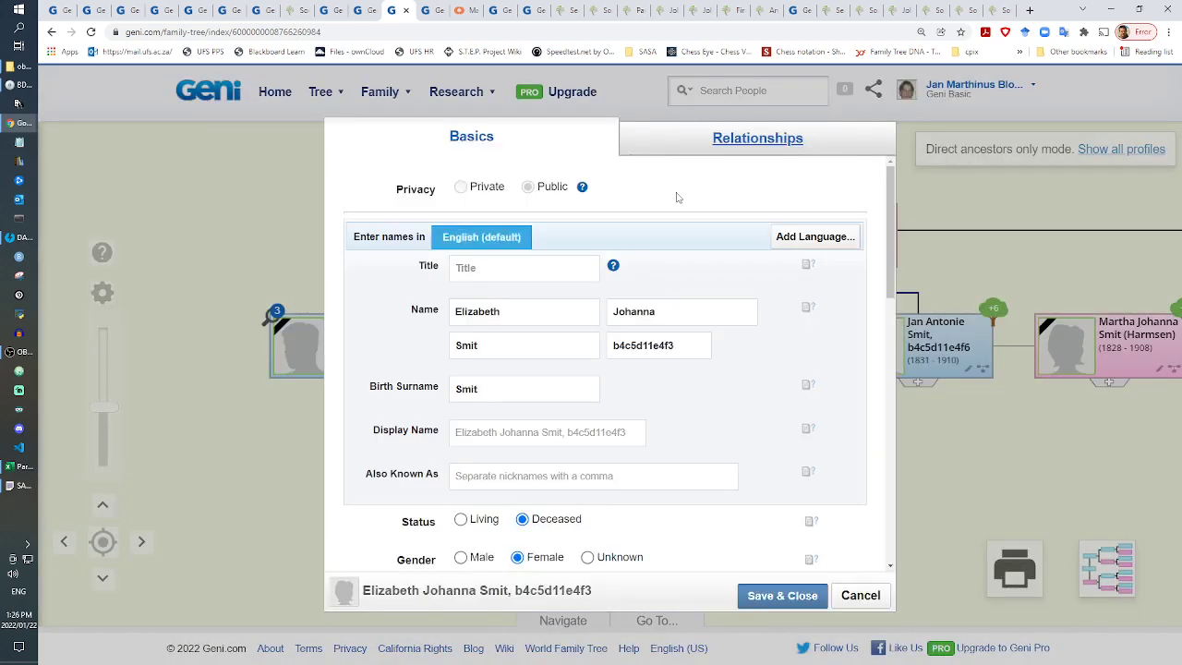
{"action": "left_click", "coordinate": [707, 153]}
{"action": "left_click", "coordinate": [688, 183]}
{"action": "left_click", "coordinate": [689, 218]}
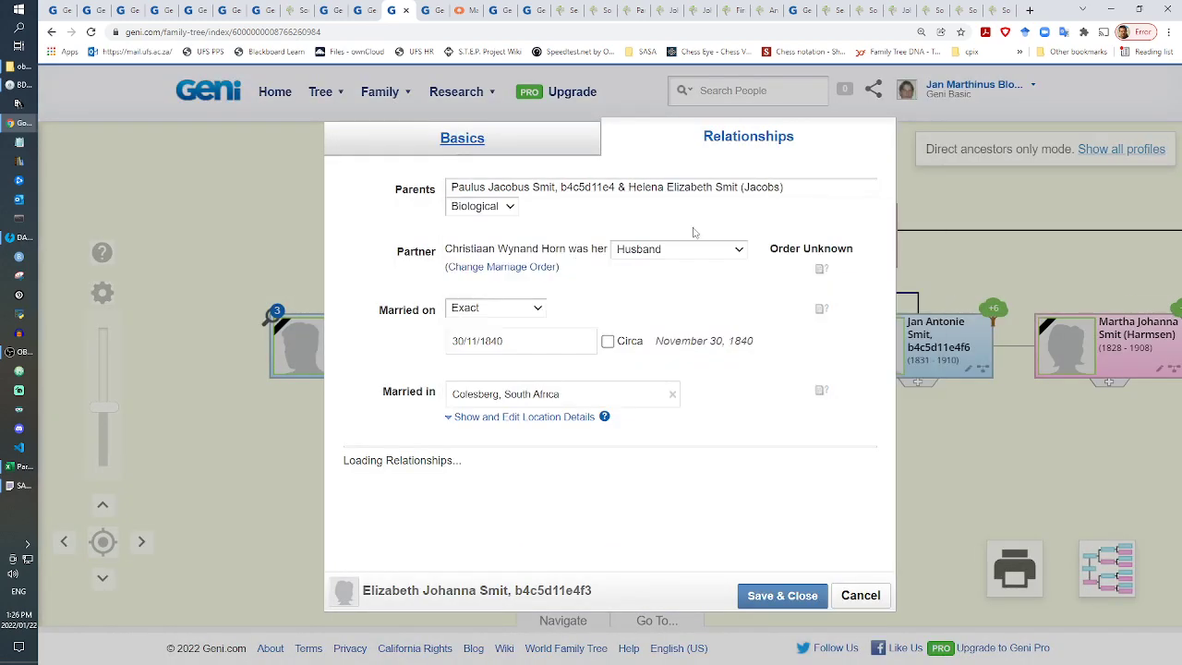
{"action": "left_click", "coordinate": [785, 596]}
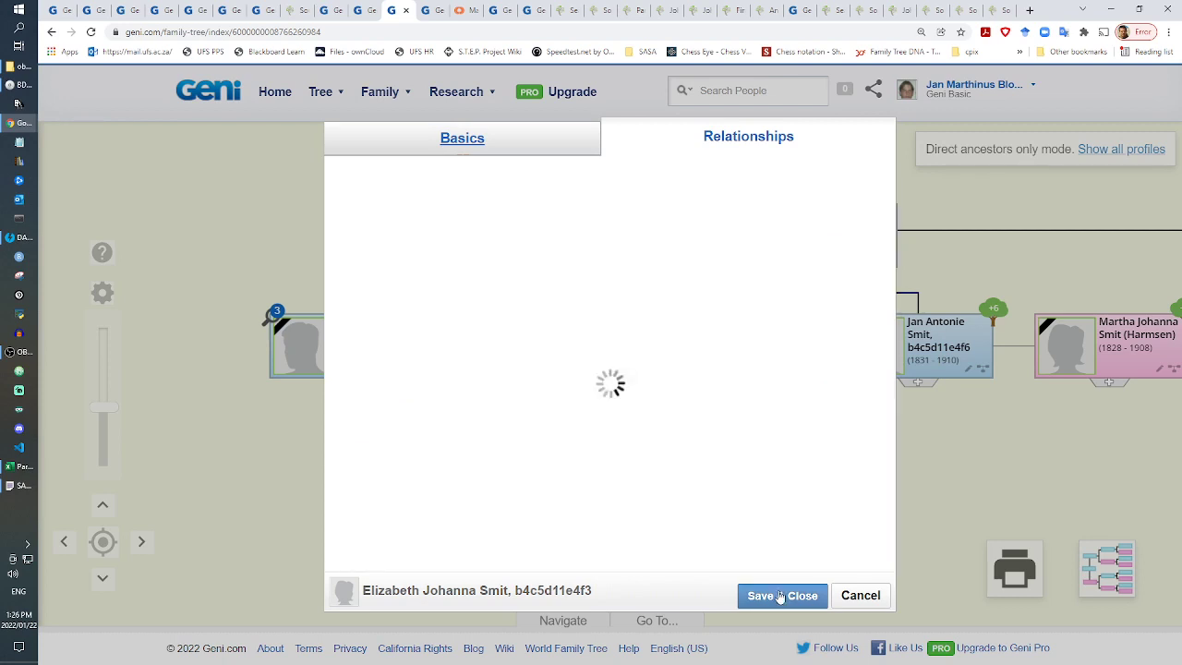
Step: Review the first wife's Smart Match on MyHeritage and compare it with her Geni profile
{"action": "left_click", "coordinate": [459, 9]}
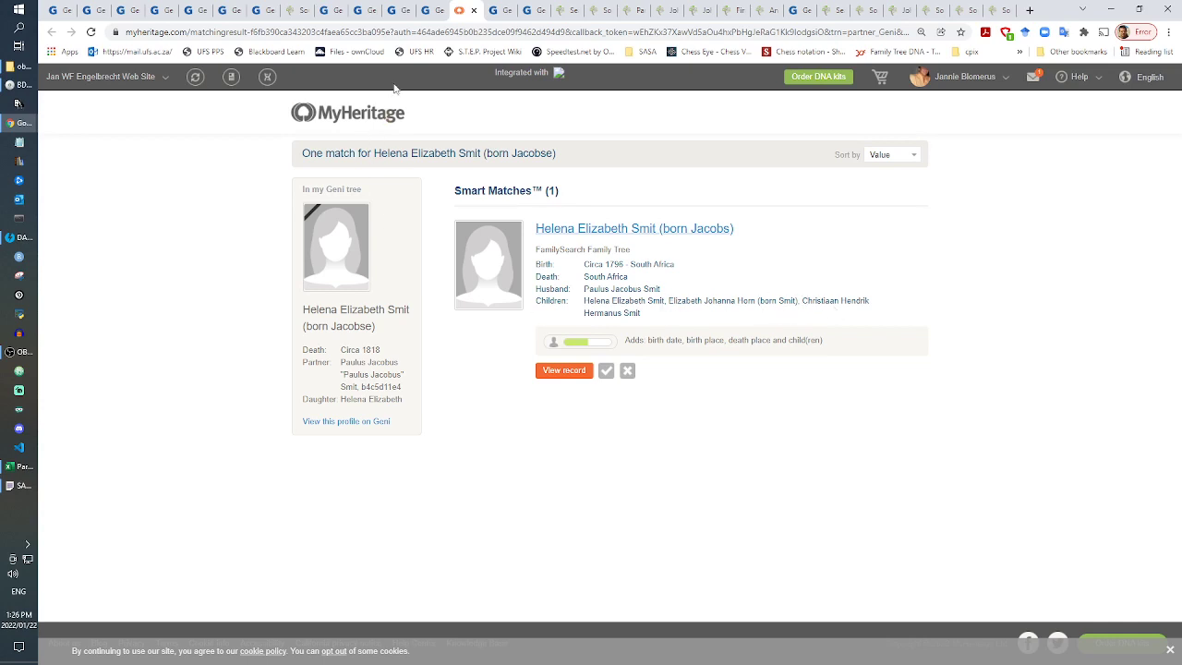
{"action": "left_click", "coordinate": [427, 10]}
{"action": "left_click", "coordinate": [459, 9]}
{"action": "left_click", "coordinate": [437, 10]}
Step: Set the parents of b4c5d11e4f5 to b4c5d11e4 and his first wife in the family tree, and save the profile
{"action": "left_click", "coordinate": [399, 10]}
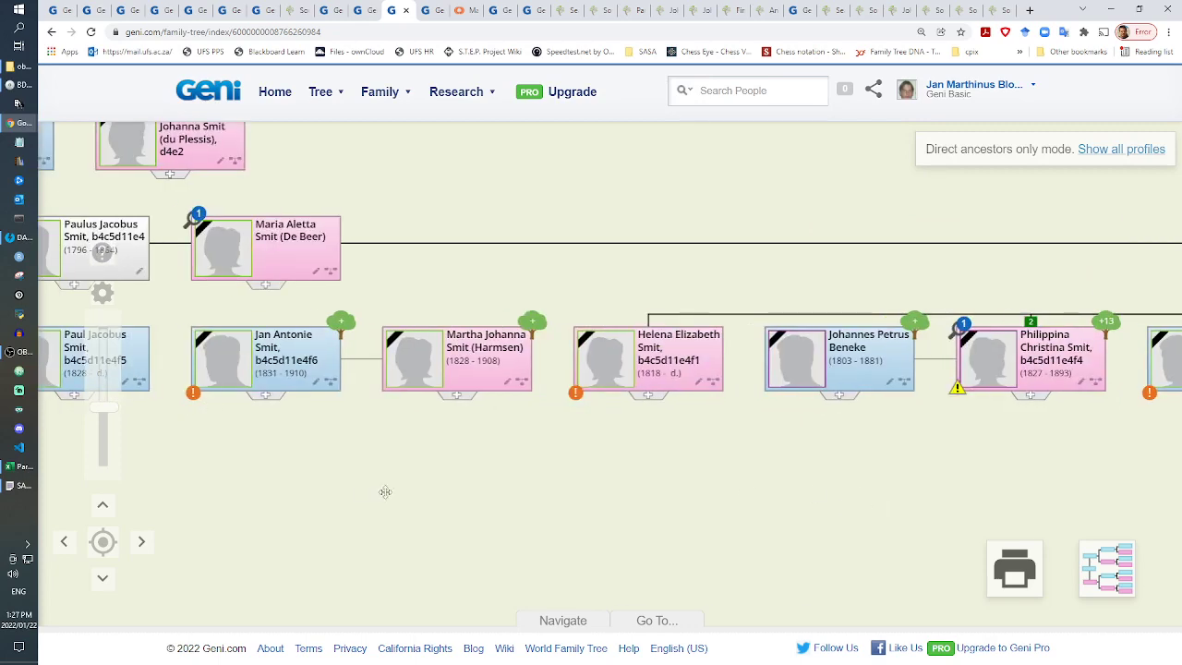
{"action": "left_click_drag", "start_coordinate": [385, 491], "coordinate": [676, 548]}
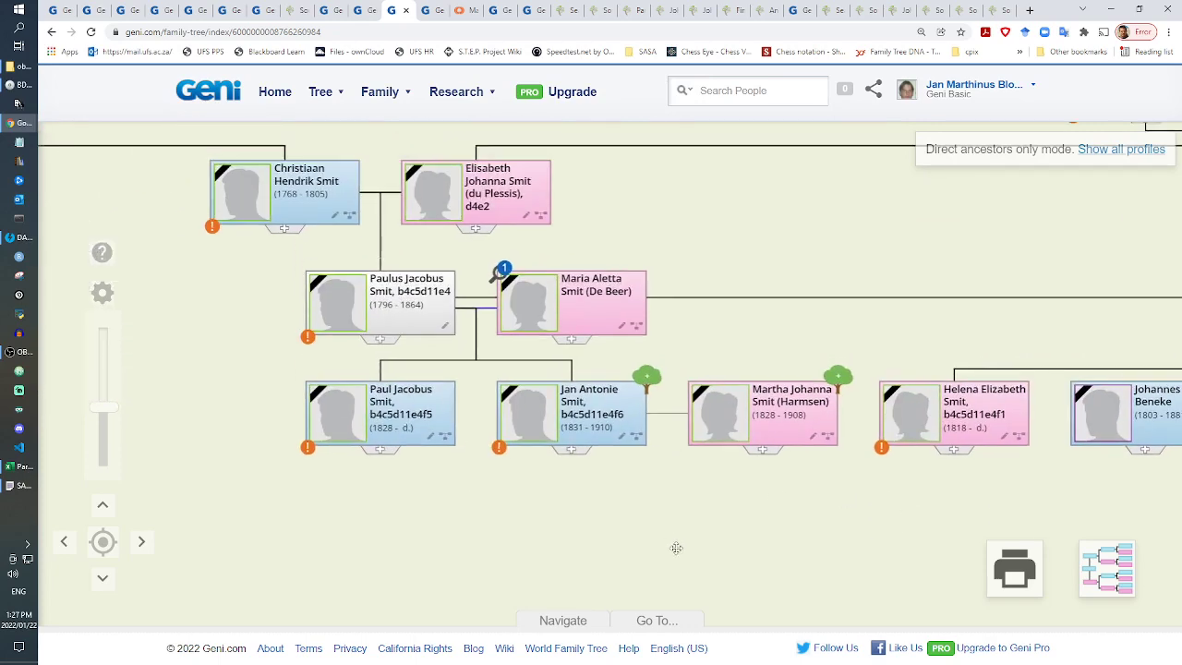
{"action": "left_click", "coordinate": [432, 441]}
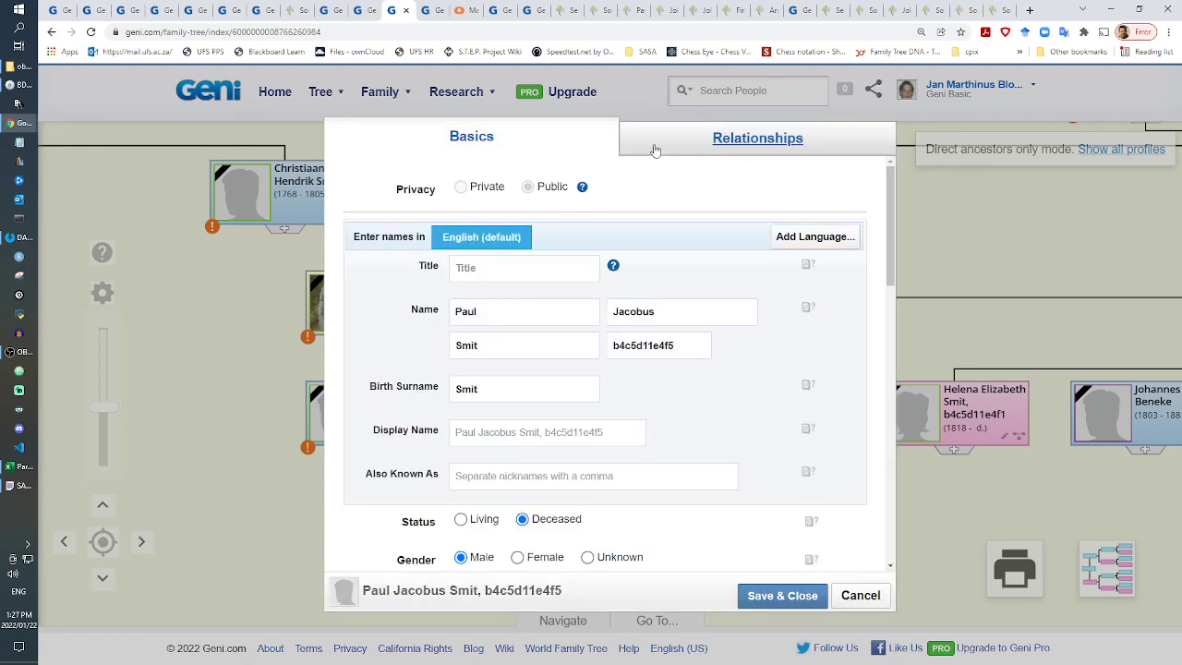
{"action": "left_click", "coordinate": [655, 148]}
{"action": "left_click", "coordinate": [663, 187]}
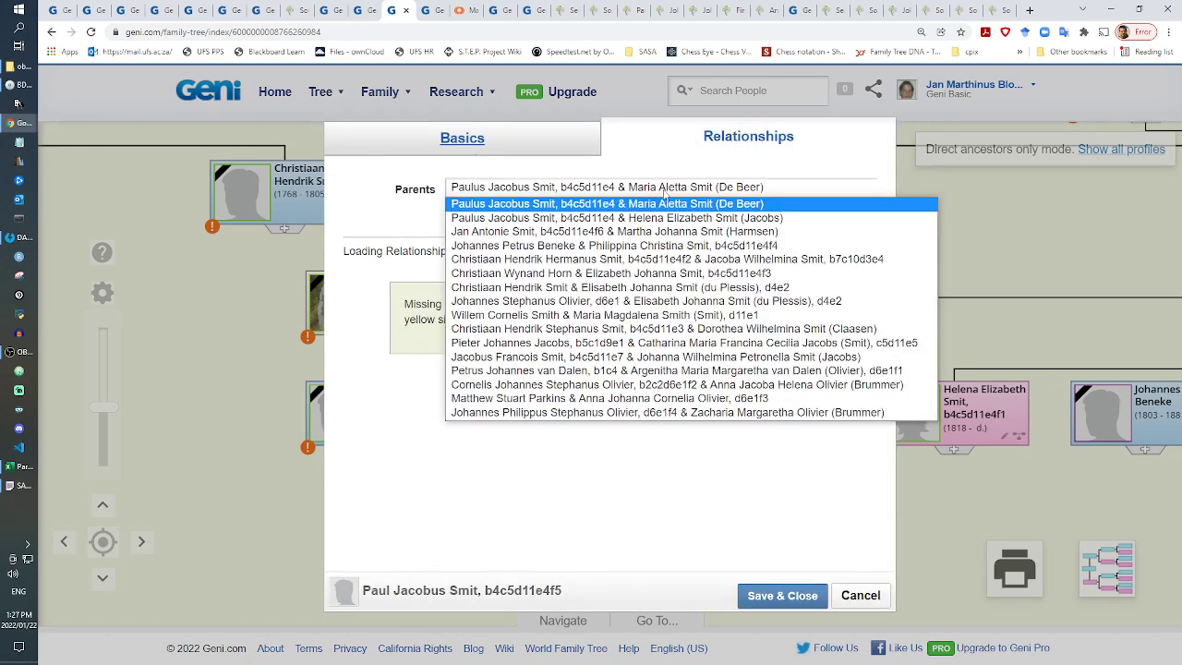
{"action": "left_click", "coordinate": [663, 219]}
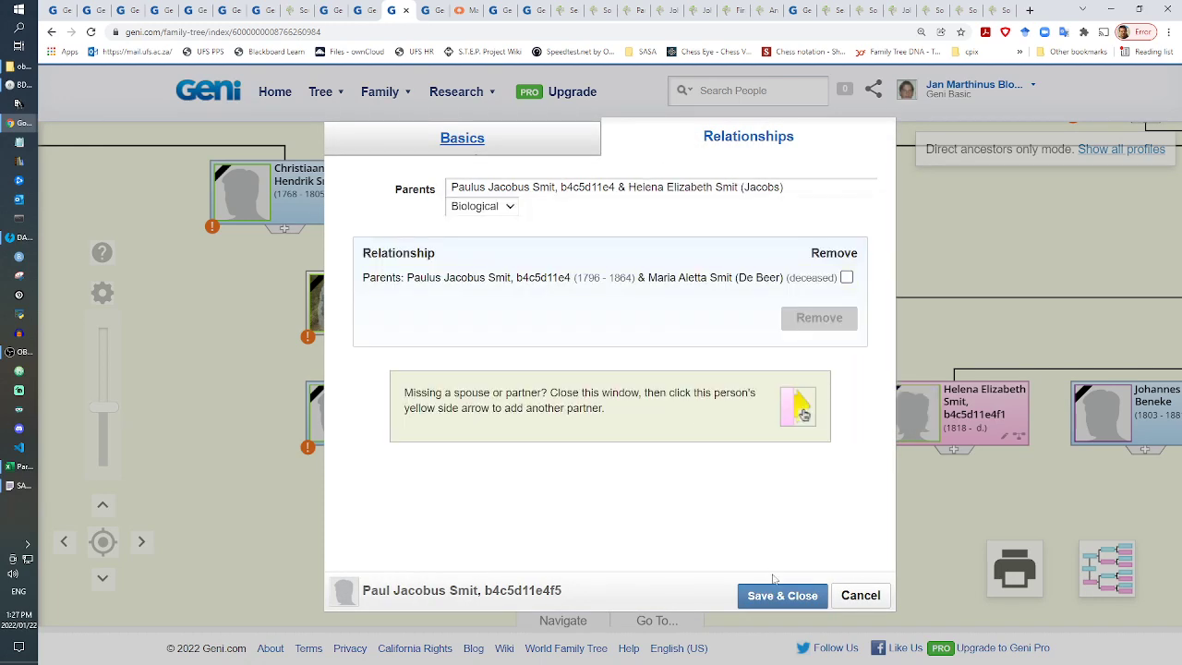
{"action": "left_click", "coordinate": [783, 596]}
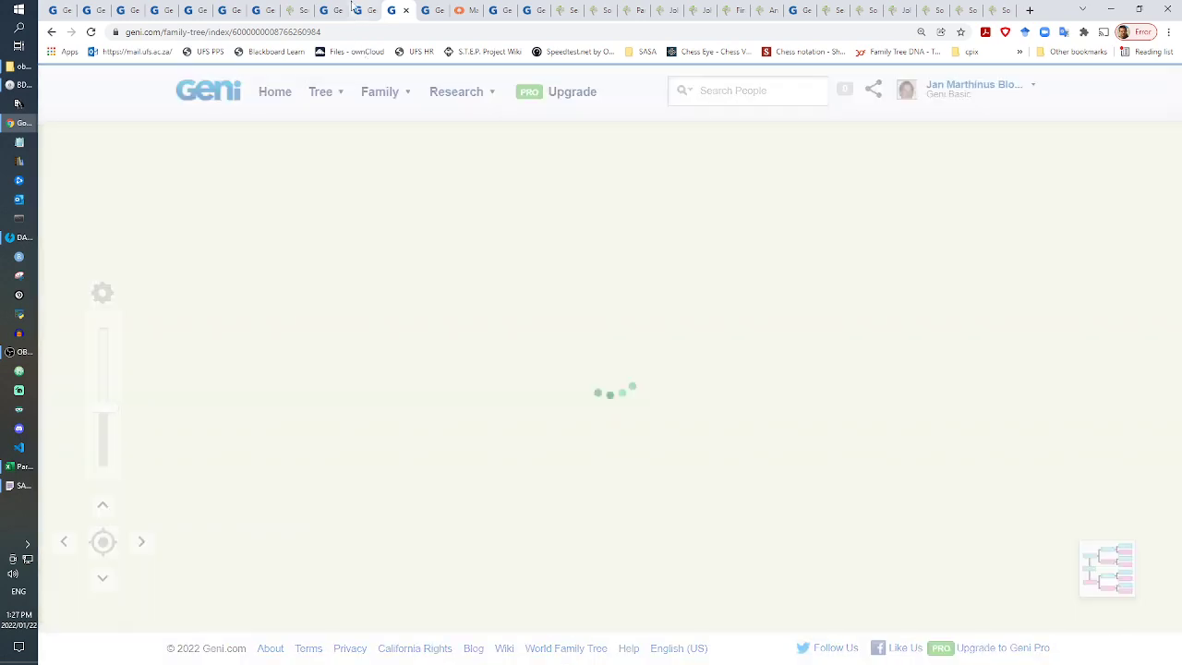
Step: Save the first wife's About note "FOUT op SAG sy is oorlede na 1848 want sy is nog saam met haar man by die doop van haar kleinkinders."
{"action": "left_click", "coordinate": [431, 10]}
{"action": "scroll", "coordinate": [647, 441], "scroll_direction": "down", "scroll_amount": 3}
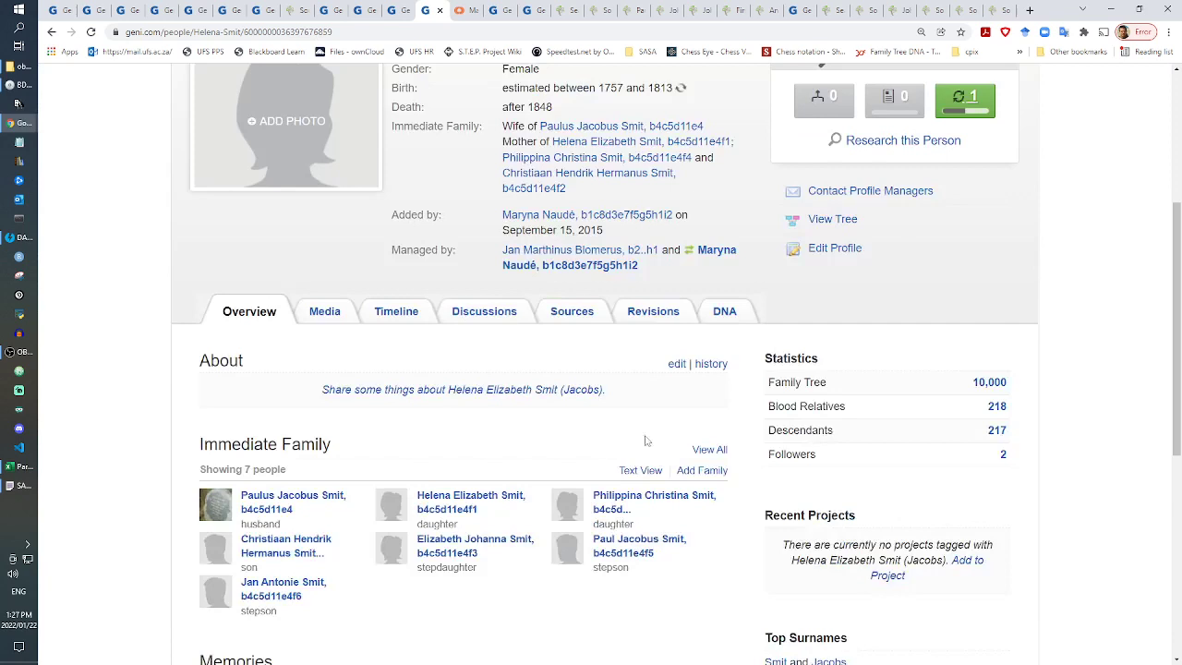
{"action": "left_click", "coordinate": [677, 364]}
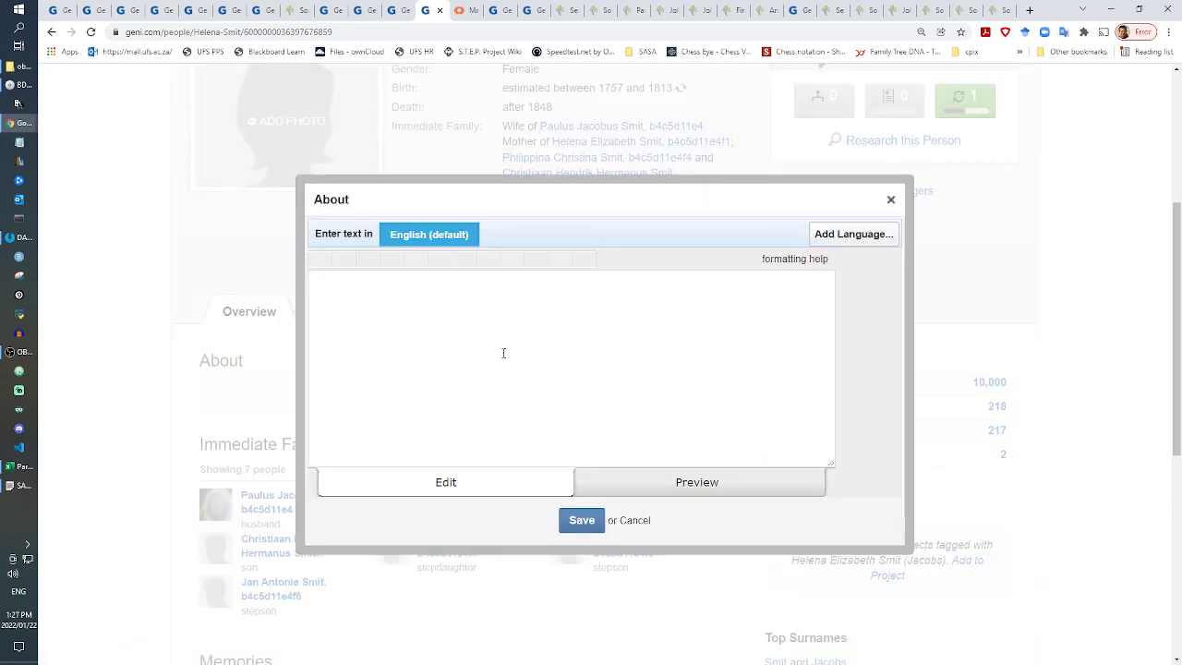
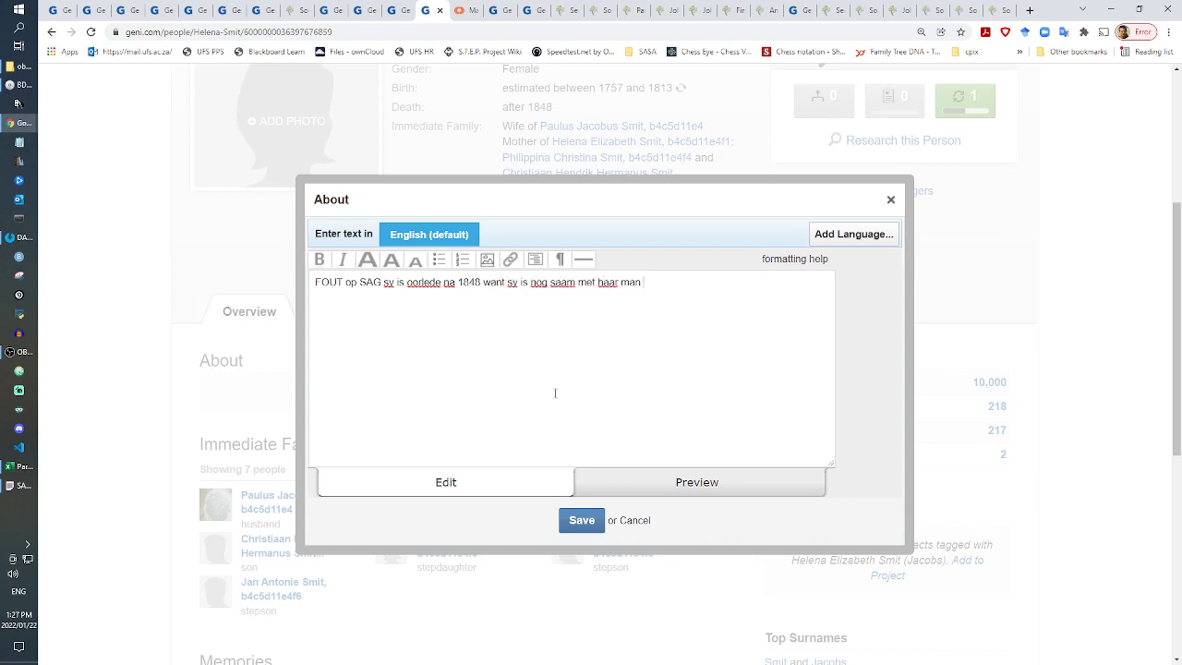
{"action": "type", "text": "by"}
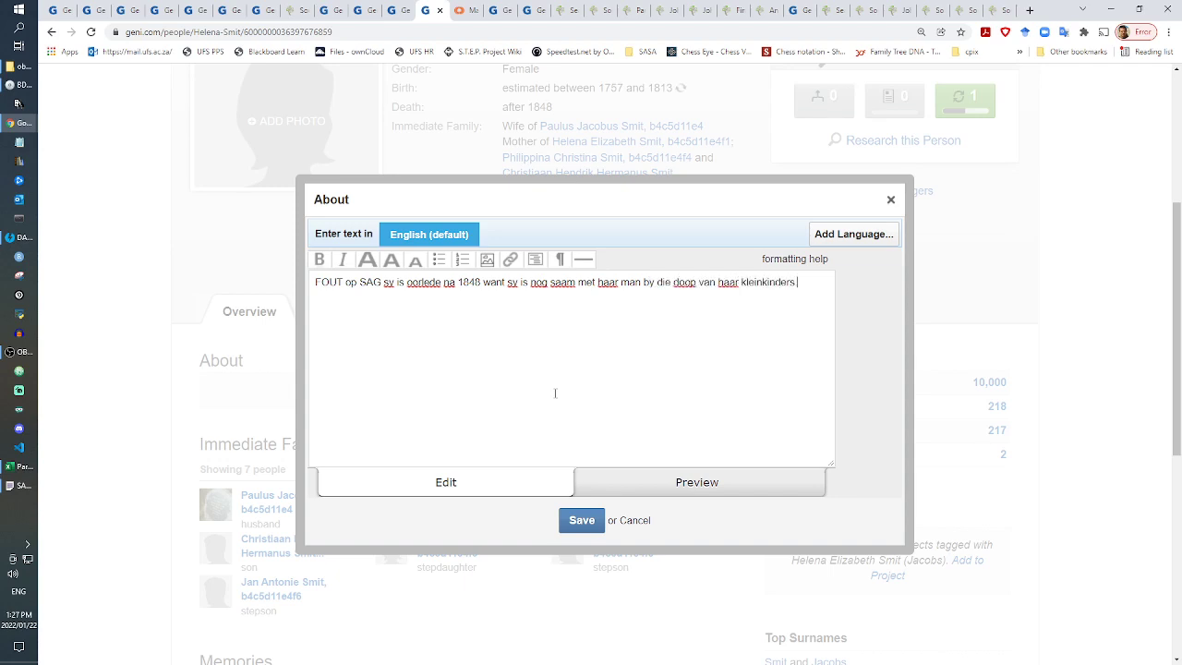
{"action": "left_click", "coordinate": [581, 520]}
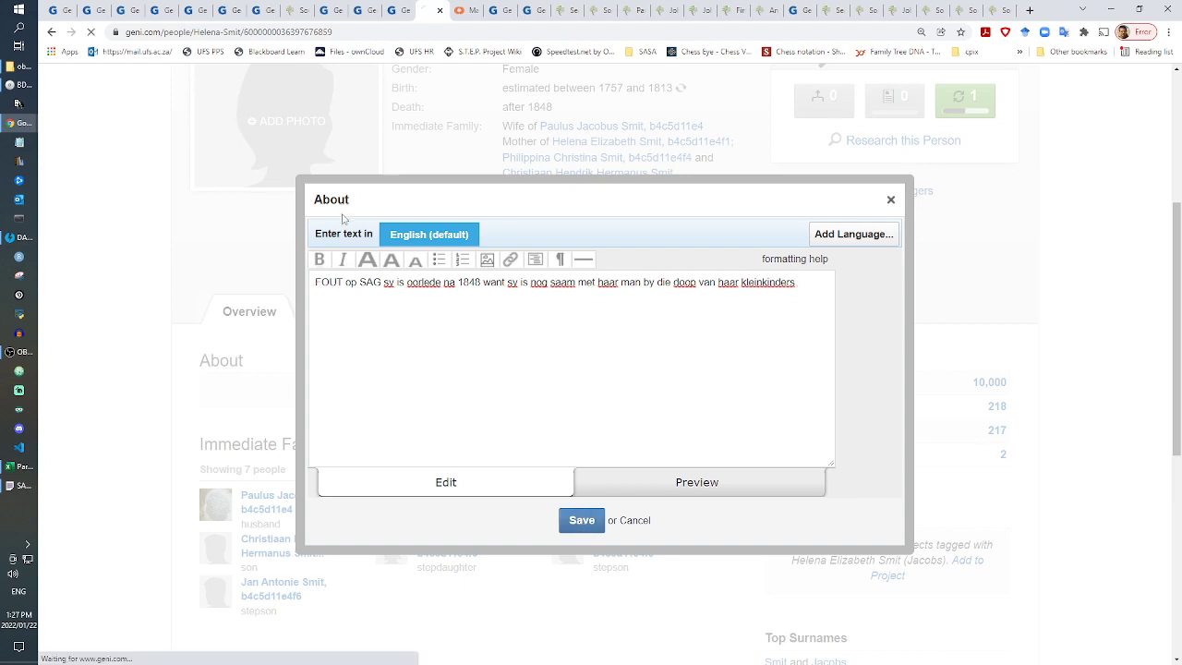
Step: Set the parents of b4c5d11e4f6 to b4c5d11e4 and his first wife in the family tree, and save the profile
{"action": "left_click", "coordinate": [401, 9]}
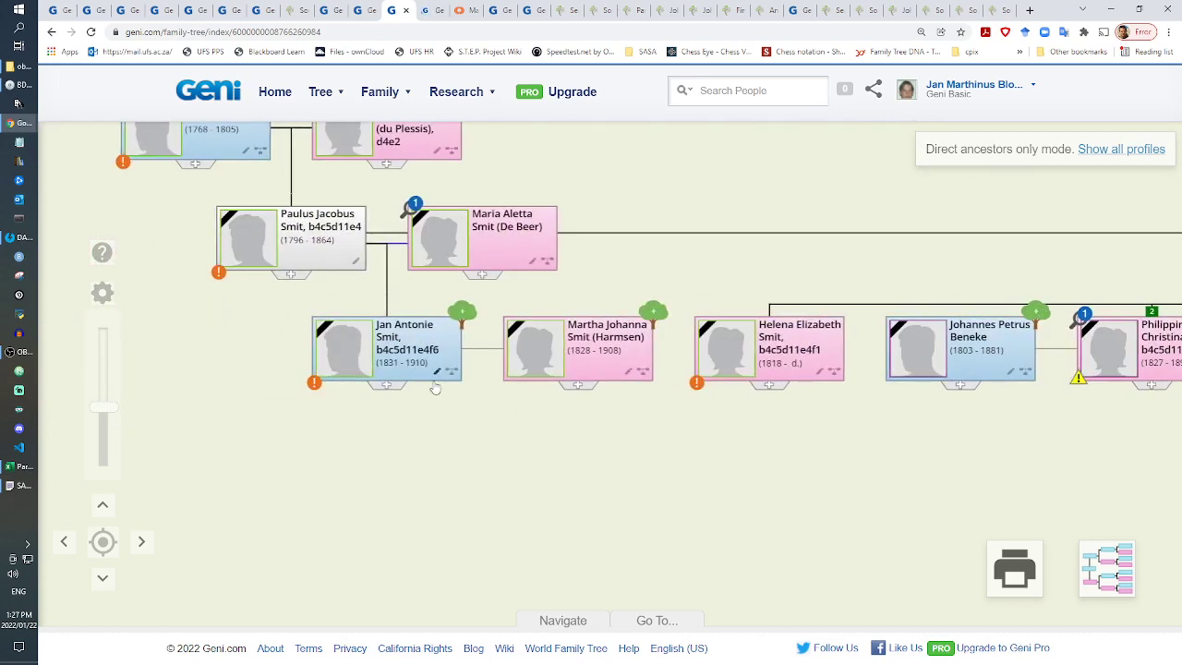
{"action": "left_click", "coordinate": [439, 372]}
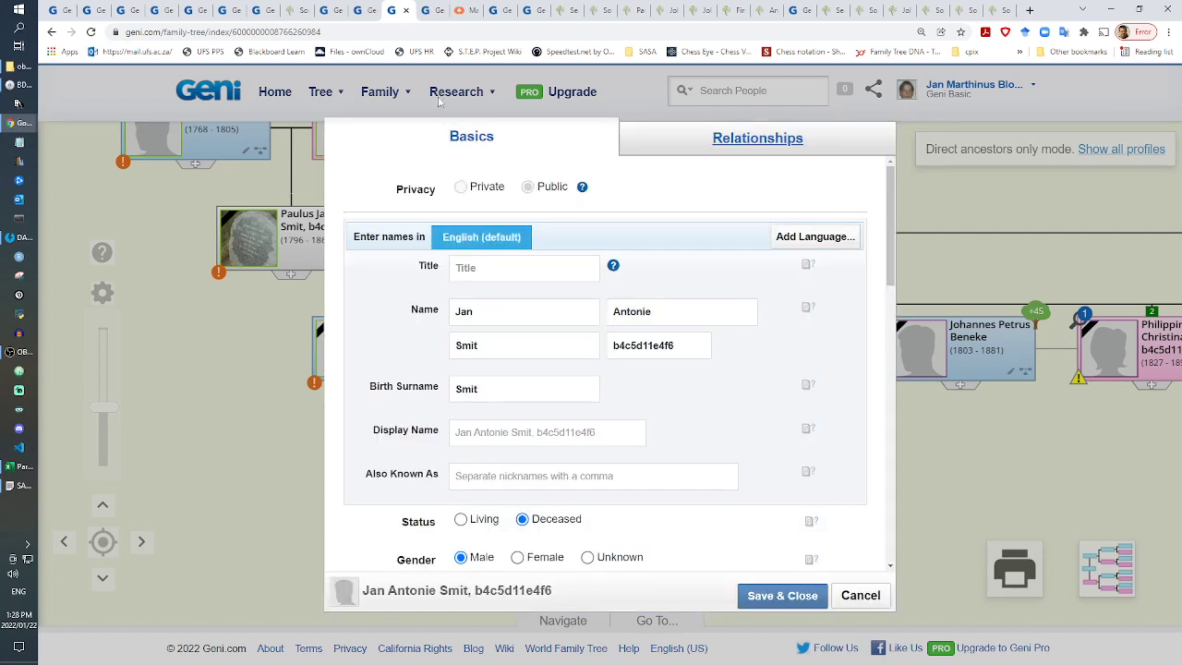
{"action": "left_click", "coordinate": [700, 150]}
{"action": "left_click", "coordinate": [646, 244]}
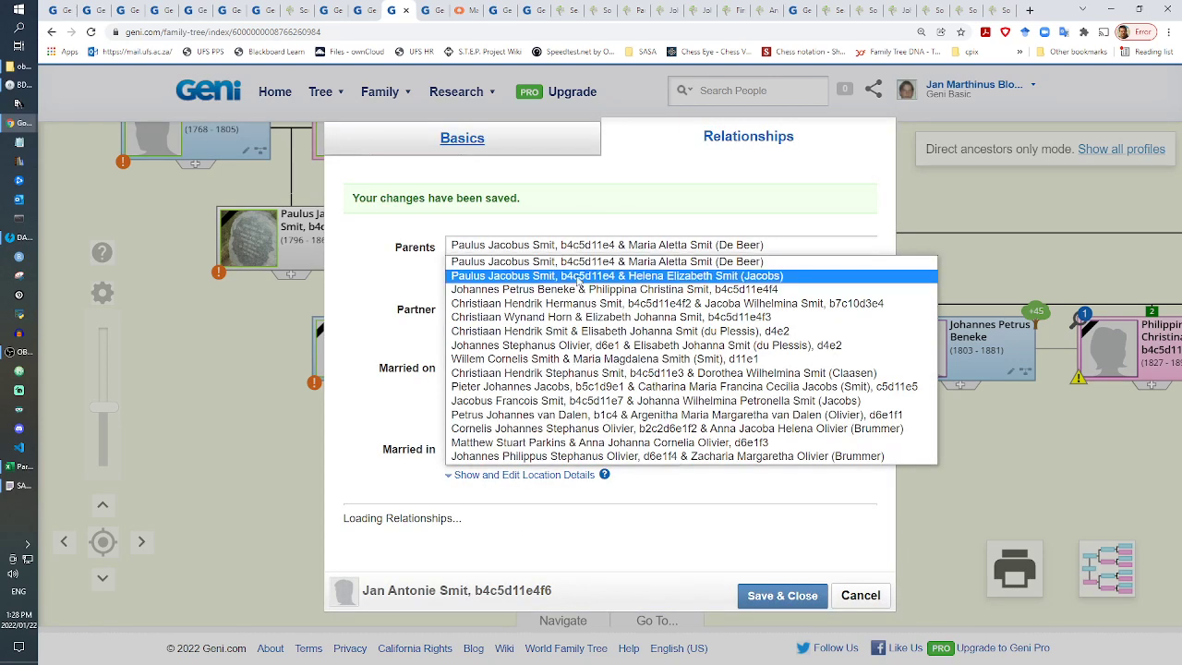
{"action": "left_click", "coordinate": [591, 271]}
{"action": "left_click", "coordinate": [783, 596]}
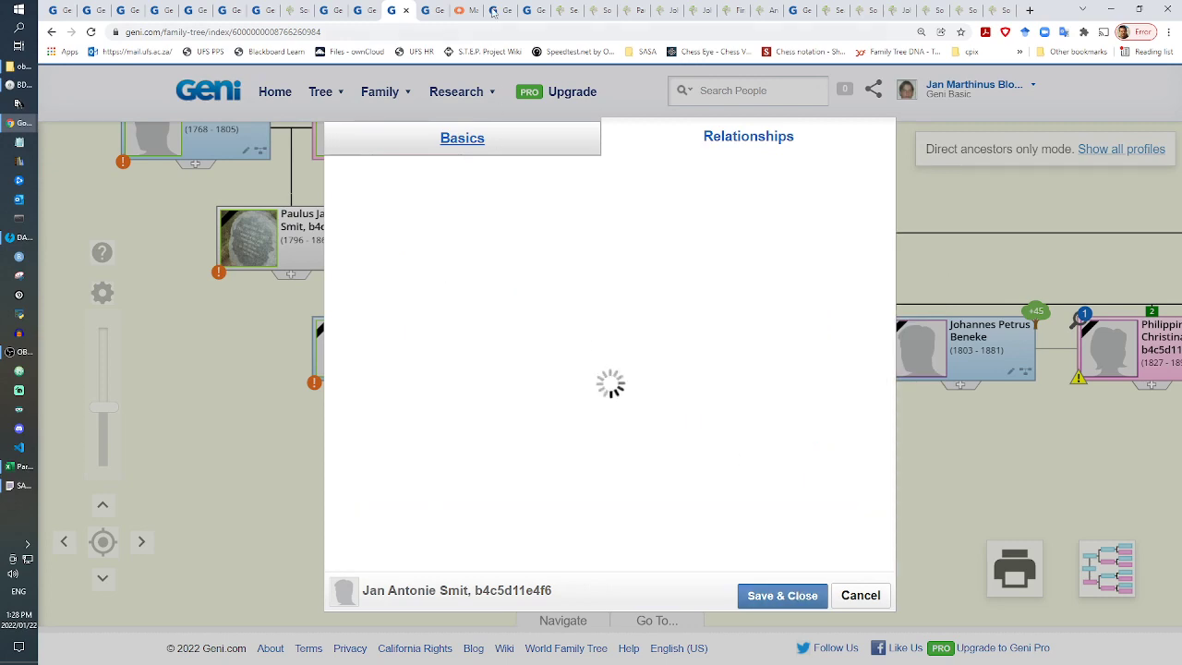
Step: Append in Afrikaans to the first wife's About note that she is consequently the mother of all the children, not the second wife, and save
{"action": "left_click", "coordinate": [434, 7]}
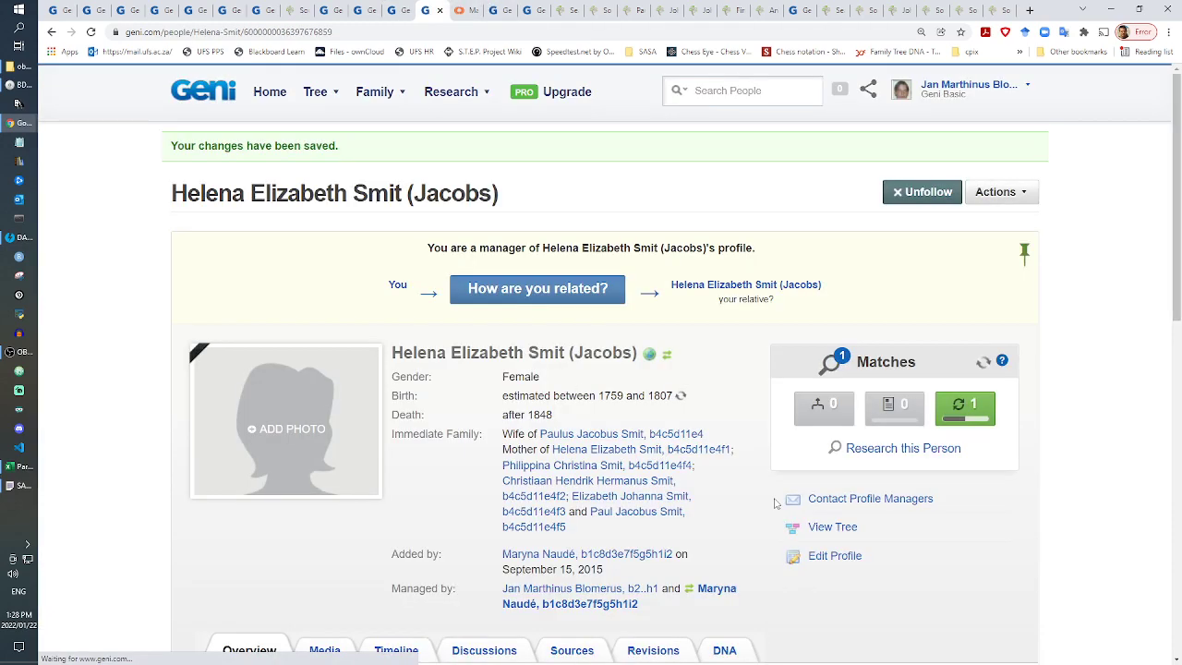
{"action": "scroll", "coordinate": [776, 503], "scroll_direction": "down", "scroll_amount": 4}
{"action": "left_click", "coordinate": [676, 395]}
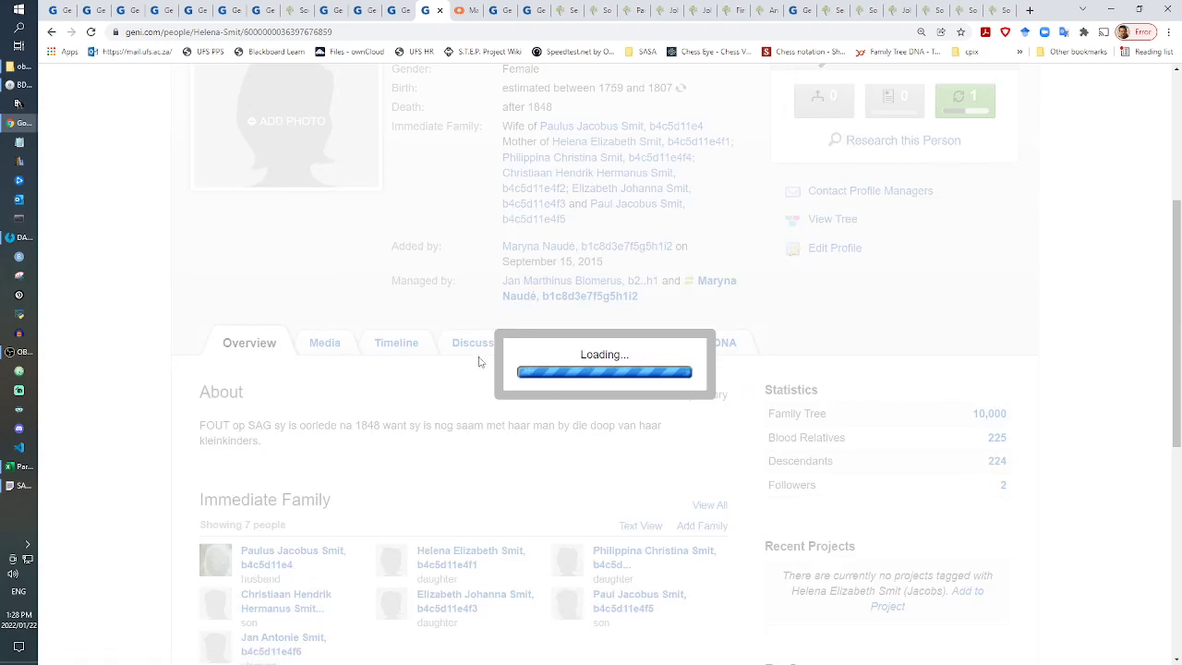
{"action": "left_click", "coordinate": [803, 288]}
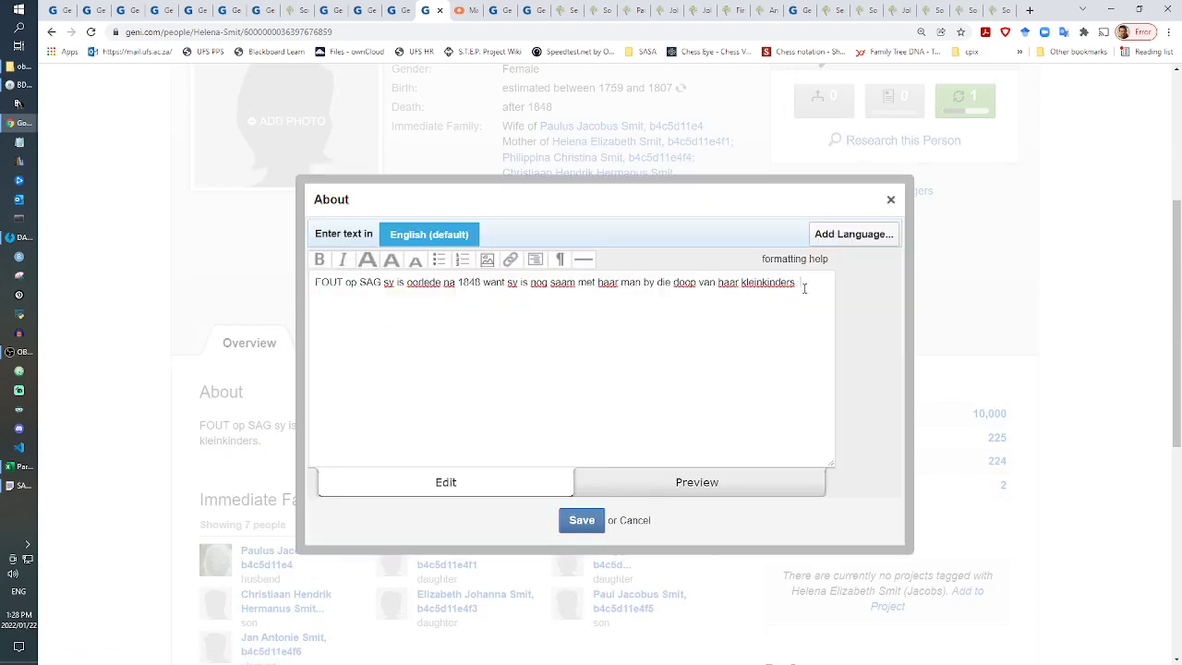
{"action": "type", "text": "Gevolglik is d"}
{"action": "key", "text": "BackSpace"}
{"action": "type", "text": "s"}
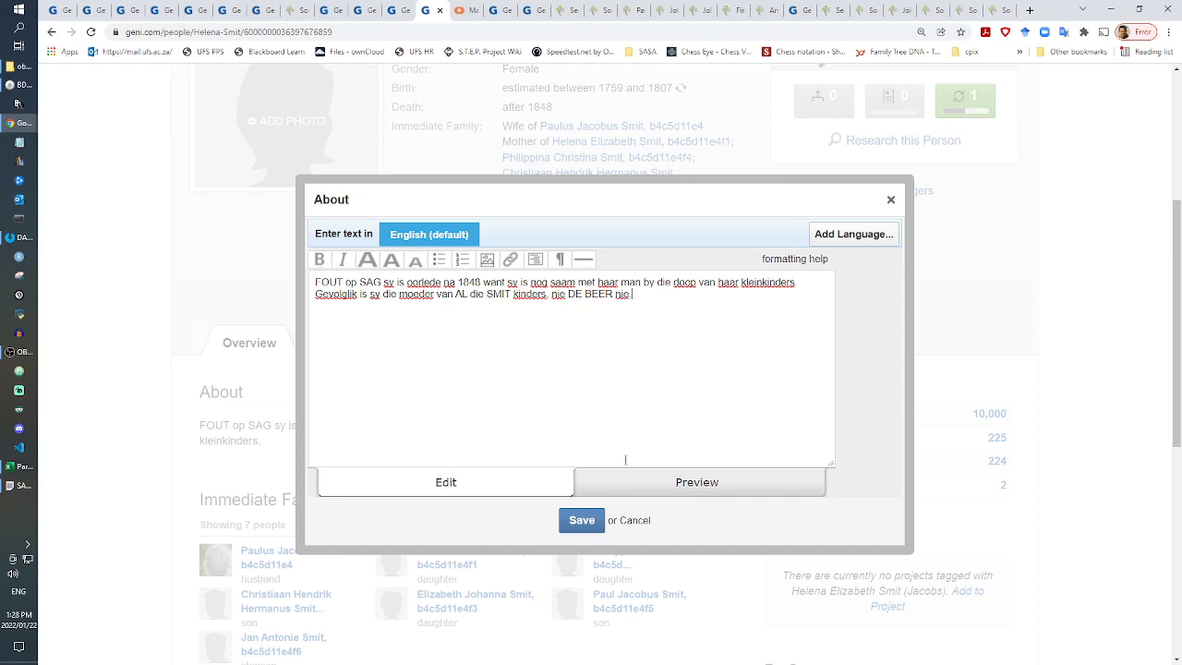
{"action": "left_click", "coordinate": [581, 519]}
Step: Correct the siblings' birth order from b4c5d11e4f2's profile by moving b4c5d11e4f4 to fourth place, after b4c5d11e4f3, and save
{"action": "left_click", "coordinate": [399, 10]}
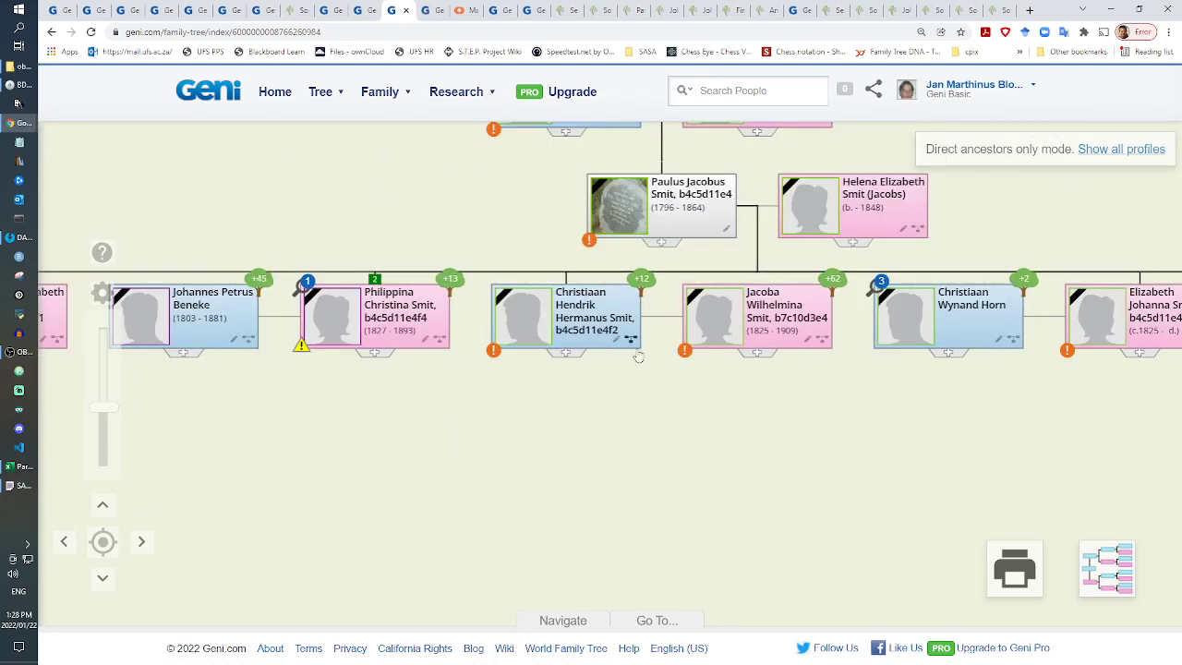
{"action": "left_click", "coordinate": [615, 342]}
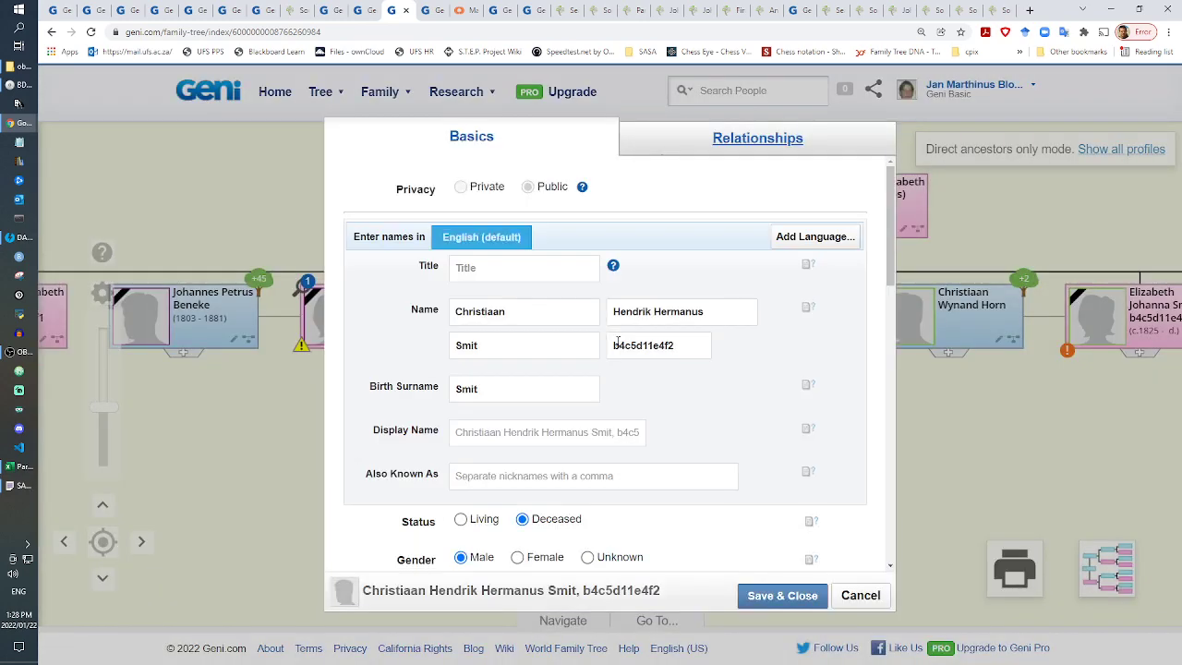
{"action": "scroll", "coordinate": [657, 277], "scroll_direction": "down", "scroll_amount": 3}
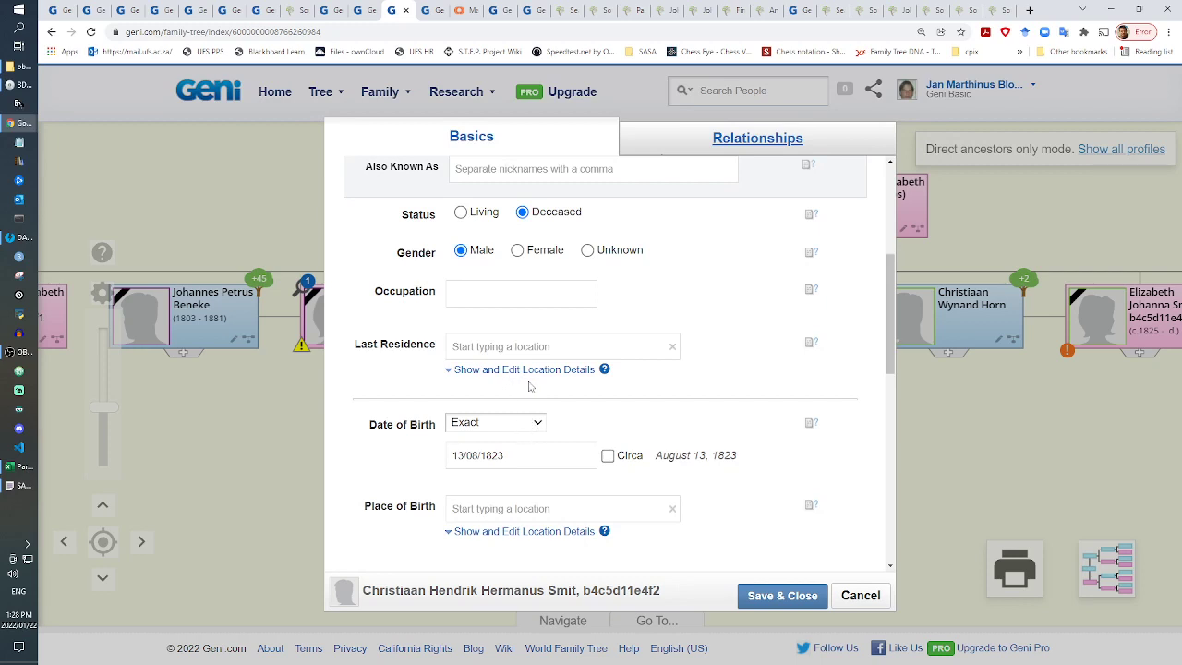
{"action": "scroll", "coordinate": [548, 431], "scroll_direction": "down", "scroll_amount": 3}
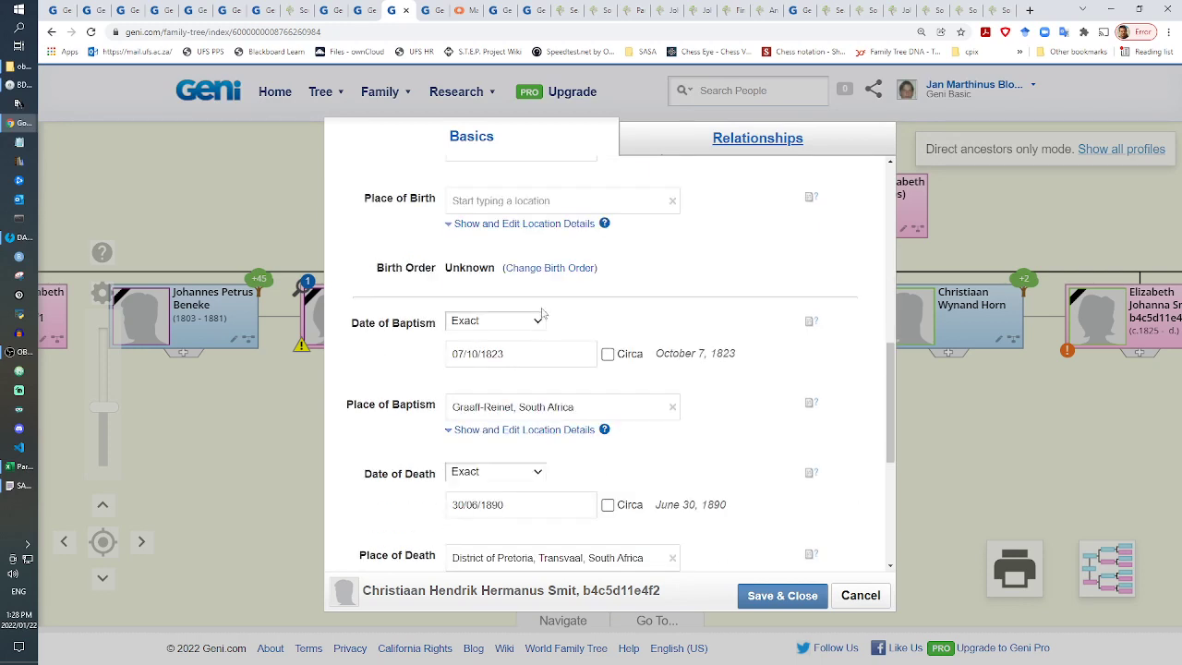
{"action": "left_click", "coordinate": [557, 269]}
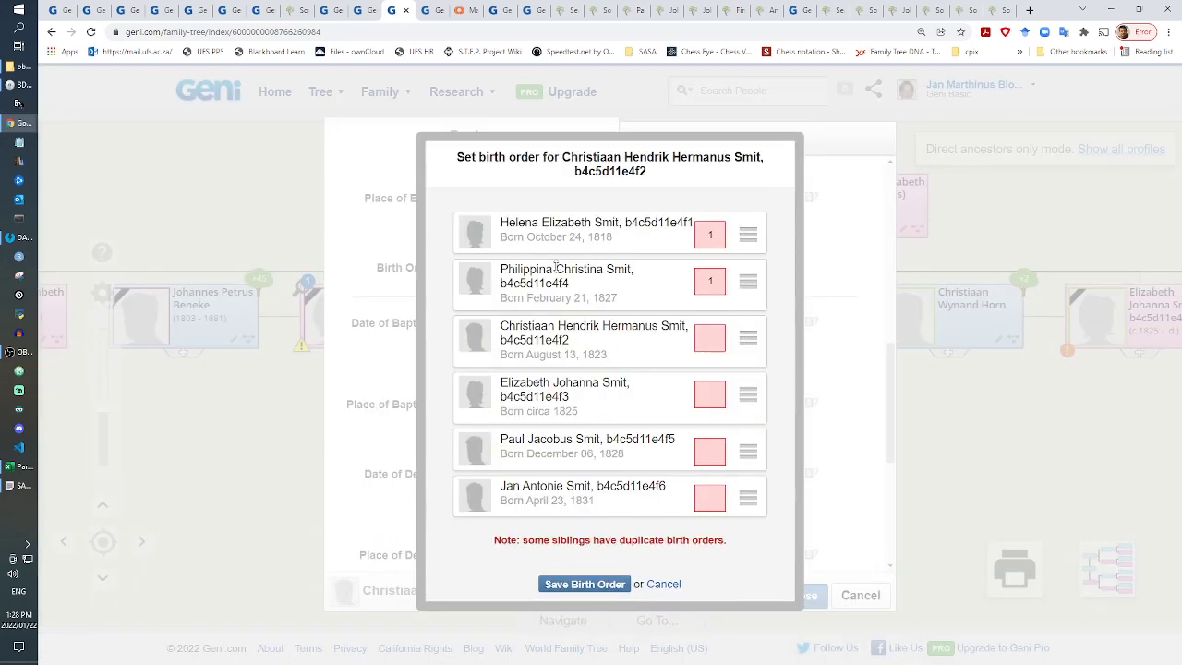
{"action": "left_click_drag", "start_coordinate": [567, 289], "coordinate": [560, 414]}
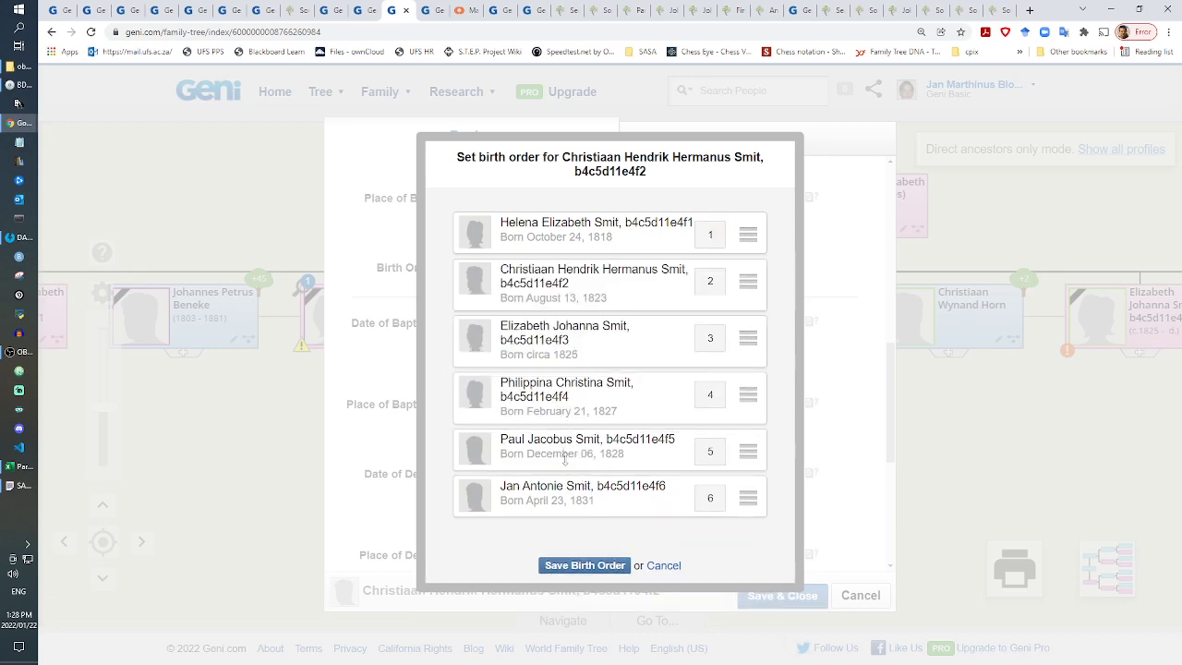
{"action": "left_click", "coordinate": [605, 565]}
{"action": "left_click", "coordinate": [770, 593]}
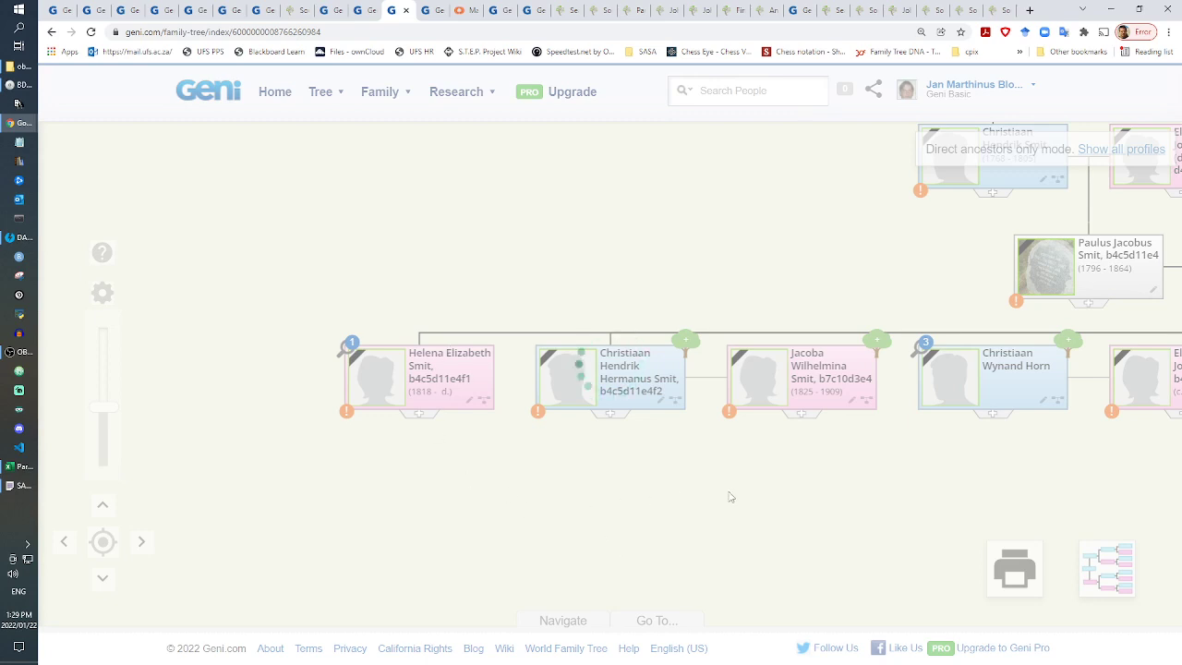
Step: Examine the family tree around b4c5d11e4 and his first wife, checking their children's parent links, order and spouses
{"action": "left_click_drag", "start_coordinate": [996, 518], "coordinate": [555, 500]}
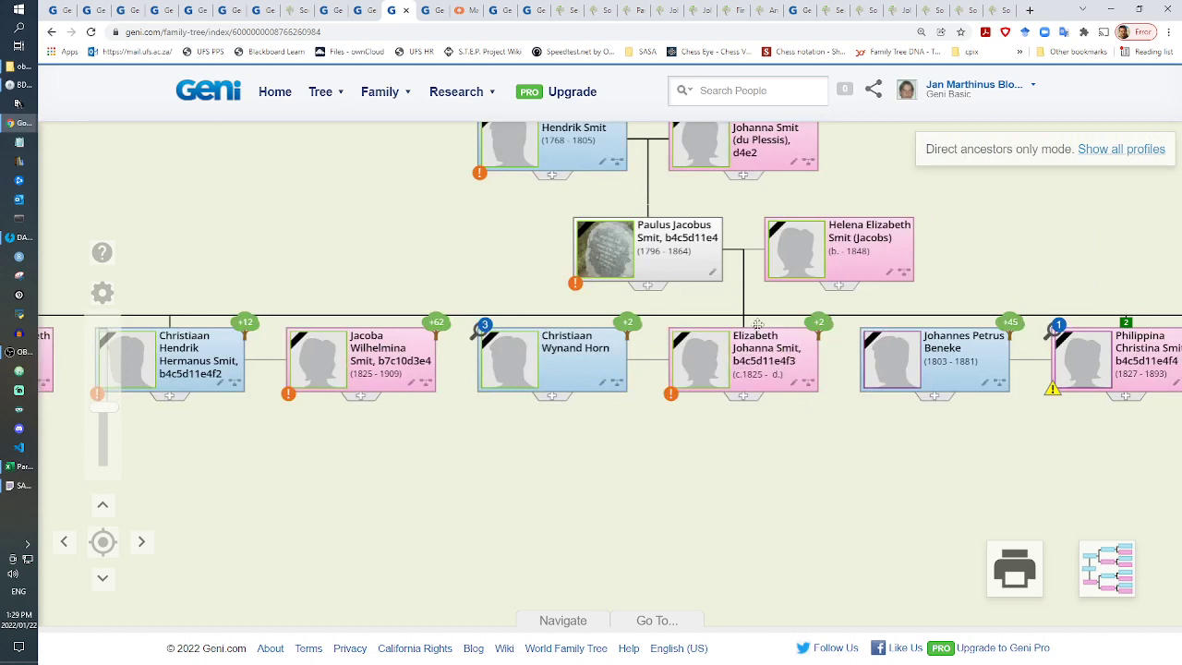
{"action": "left_click_drag", "start_coordinate": [717, 456], "coordinate": [593, 585]}
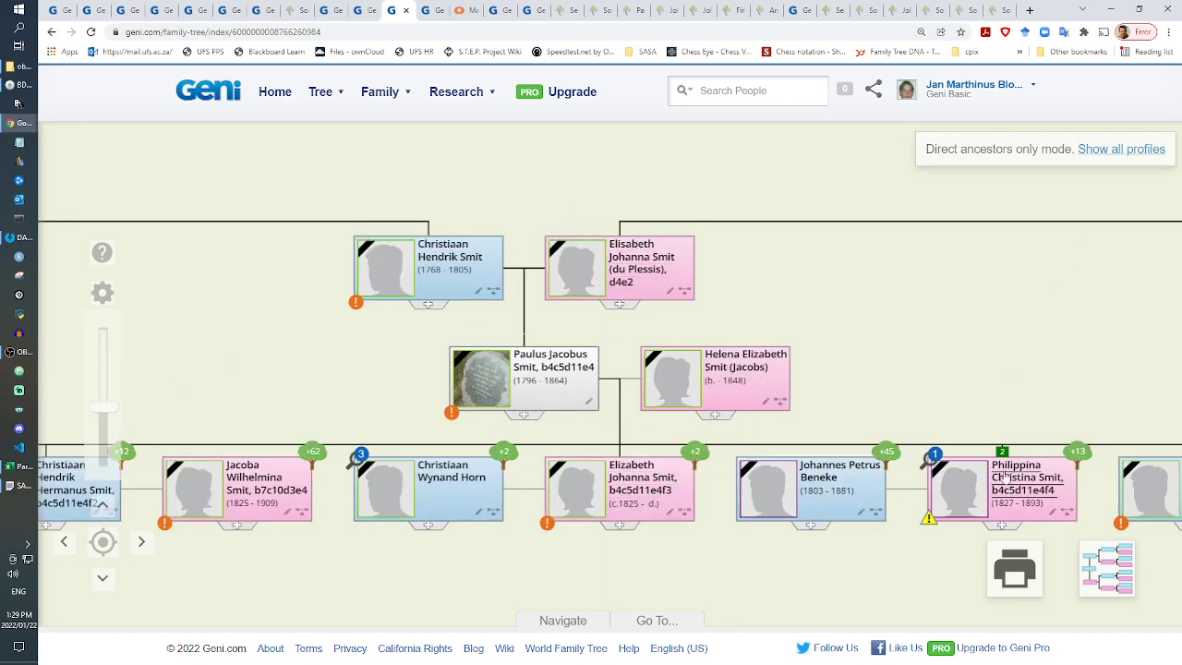
{"action": "left_click_drag", "start_coordinate": [1005, 475], "coordinate": [770, 428]}
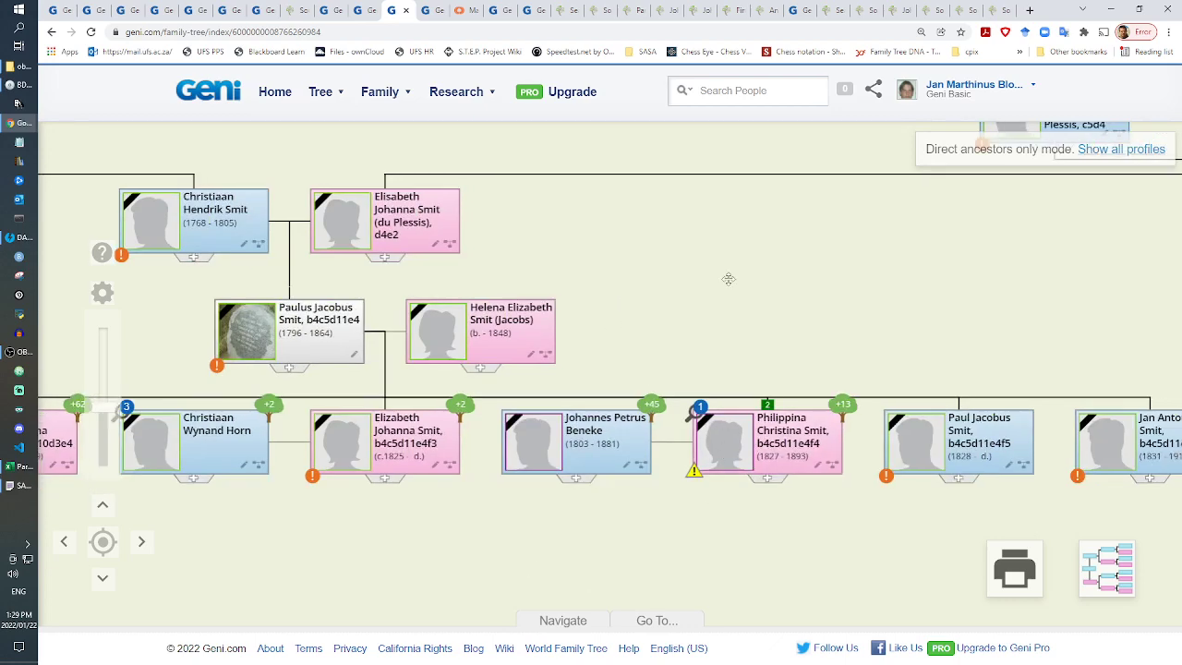
{"action": "left_click_drag", "start_coordinate": [728, 279], "coordinate": [399, 336]}
{"action": "left_click_drag", "start_coordinate": [863, 362], "coordinate": [415, 354]}
{"action": "left_click_drag", "start_coordinate": [691, 335], "coordinate": [416, 415]}
{"action": "left_click_drag", "start_coordinate": [709, 406], "coordinate": [416, 433]}
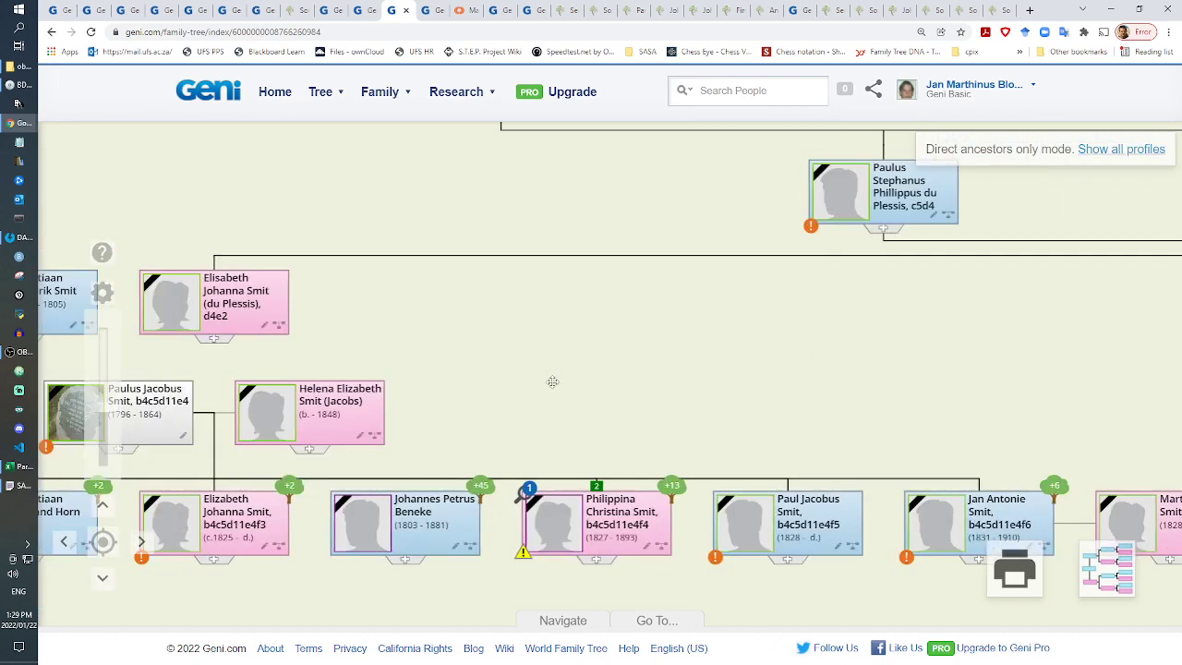
{"action": "left_click_drag", "start_coordinate": [552, 381], "coordinate": [724, 351]}
{"action": "left_click_drag", "start_coordinate": [266, 351], "coordinate": [355, 377]}
{"action": "left_click_drag", "start_coordinate": [188, 348], "coordinate": [655, 374]}
{"action": "left_click_drag", "start_coordinate": [257, 330], "coordinate": [515, 385]}
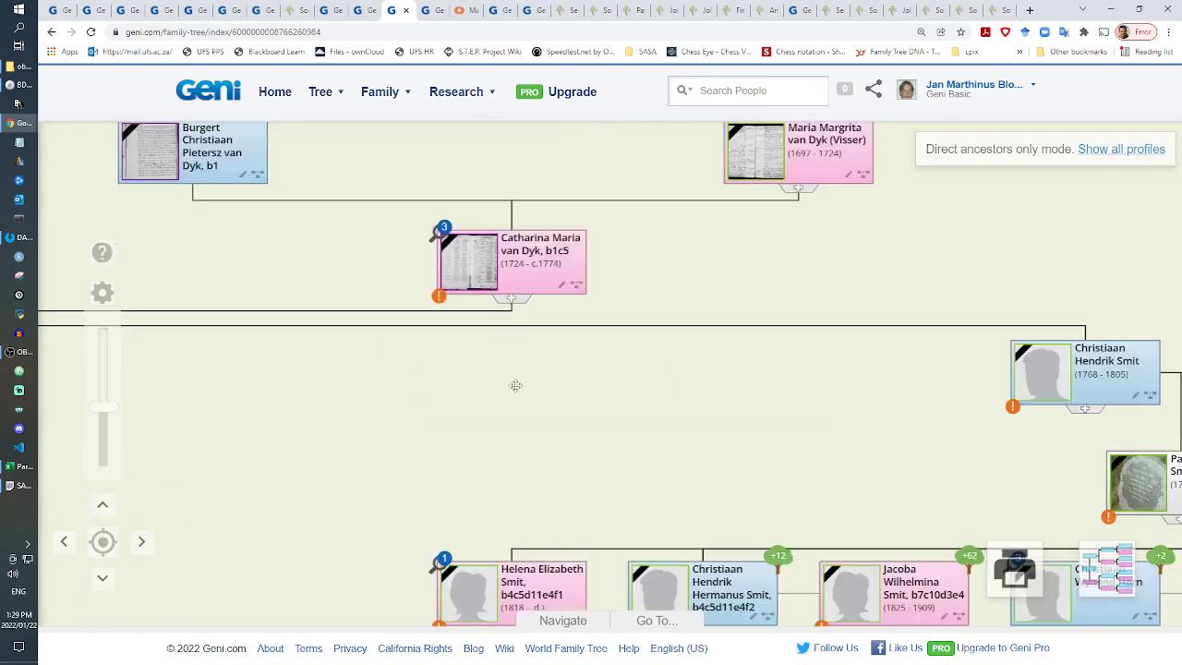
{"action": "left_click_drag", "start_coordinate": [742, 448], "coordinate": [629, 398]}
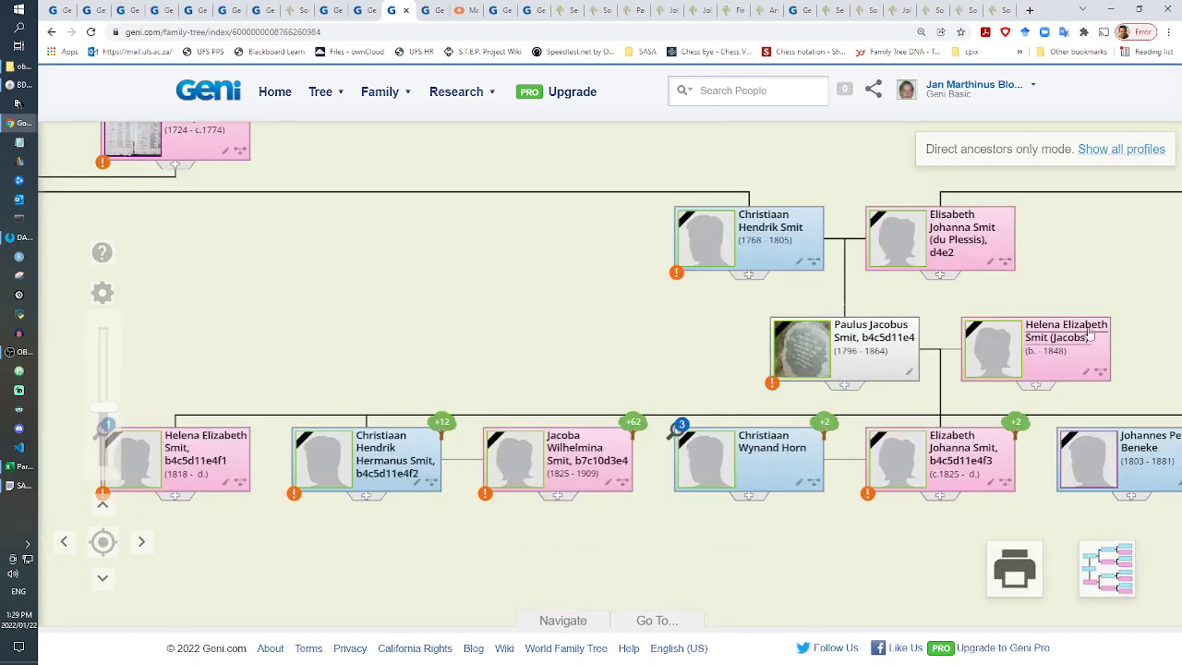
{"action": "left_click_drag", "start_coordinate": [585, 336], "coordinate": [335, 203]}
{"action": "mouse_move", "coordinate": [851, 441]}
{"action": "left_mouse_down"}
{"action": "mouse_move", "coordinate": [563, 421]}
{"action": "mouse_move", "coordinate": [840, 428]}
{"action": "mouse_move", "coordinate": [623, 434]}
{"action": "left_mouse_up"}
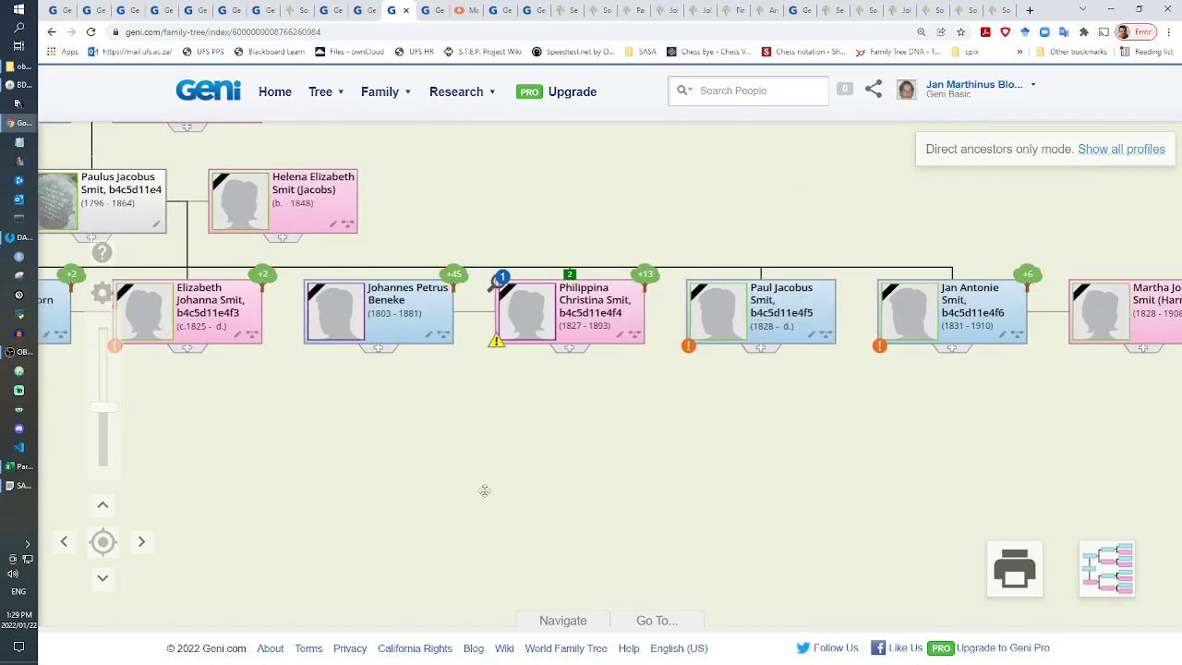
{"action": "left_click_drag", "start_coordinate": [362, 473], "coordinate": [729, 451]}
{"action": "left_click_drag", "start_coordinate": [504, 465], "coordinate": [403, 469]}
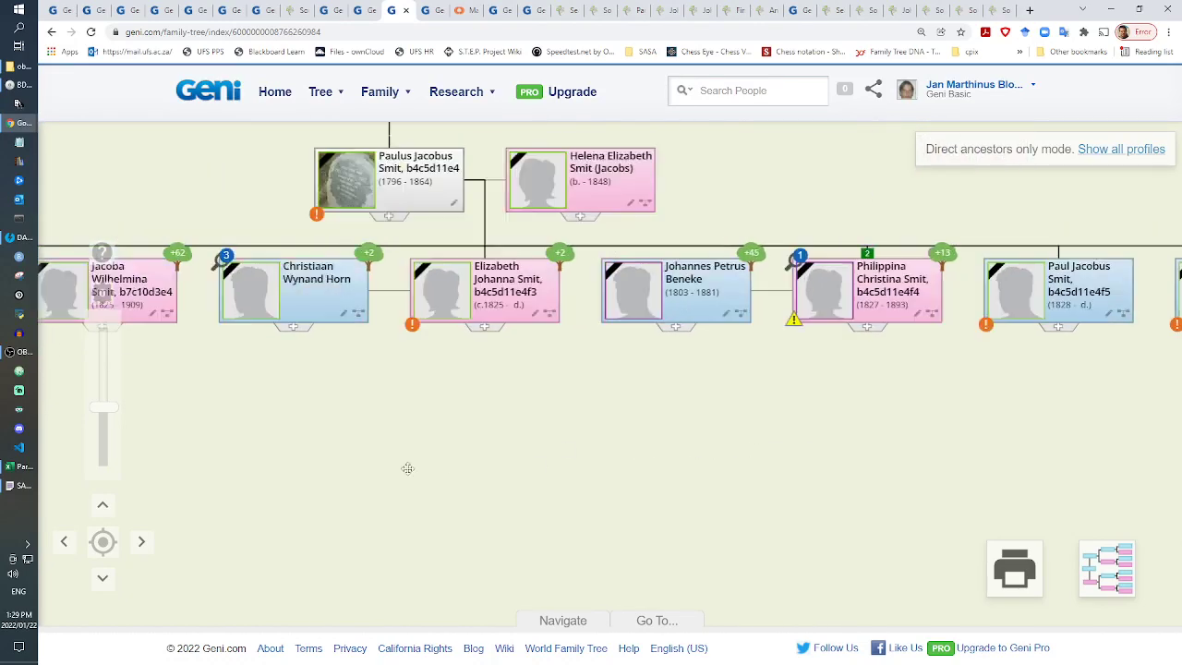
{"action": "left_click_drag", "start_coordinate": [614, 478], "coordinate": [604, 582]}
{"action": "left_click_drag", "start_coordinate": [754, 555], "coordinate": [344, 612]}
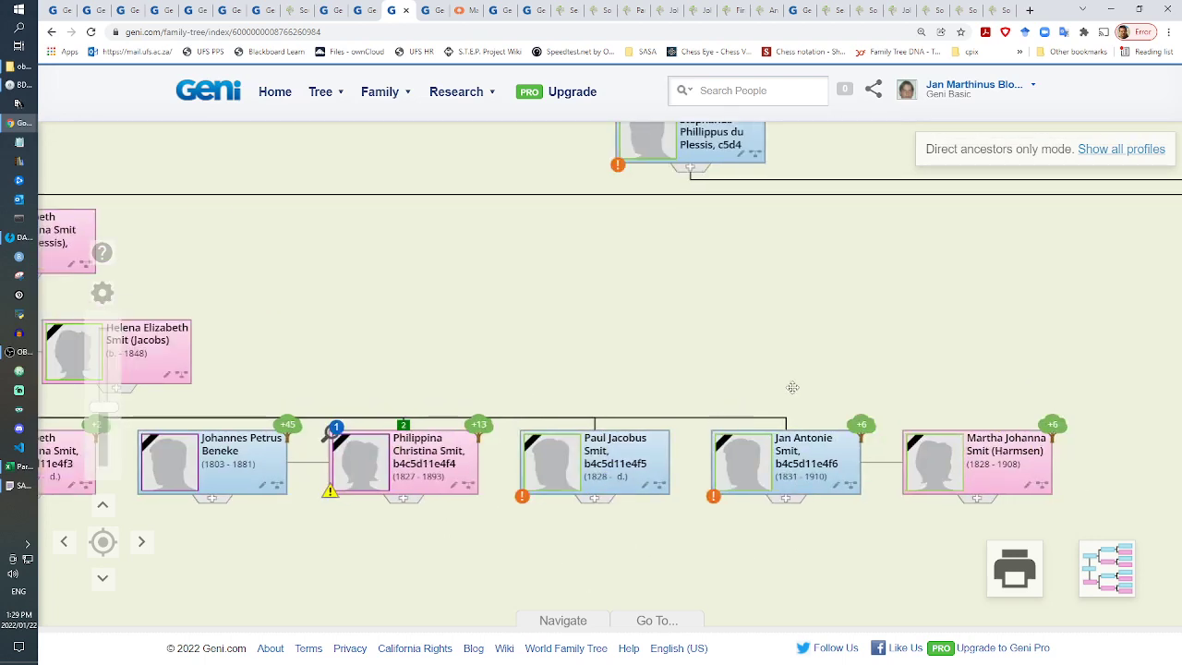
Step: Trace b4c5d11e4's paternal ancestors in the family tree up to b4c5 and his wife, checking the line back down to his parents
{"action": "left_click_drag", "start_coordinate": [881, 304], "coordinate": [960, 397]}
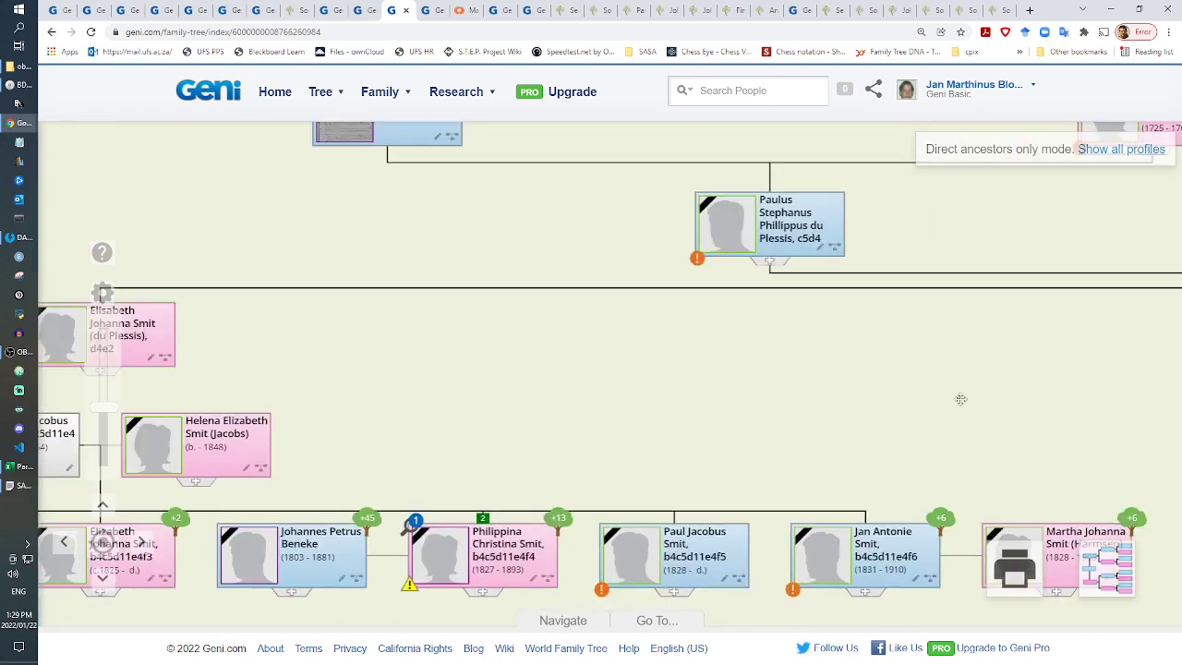
{"action": "left_click_drag", "start_coordinate": [555, 398], "coordinate": [651, 398]}
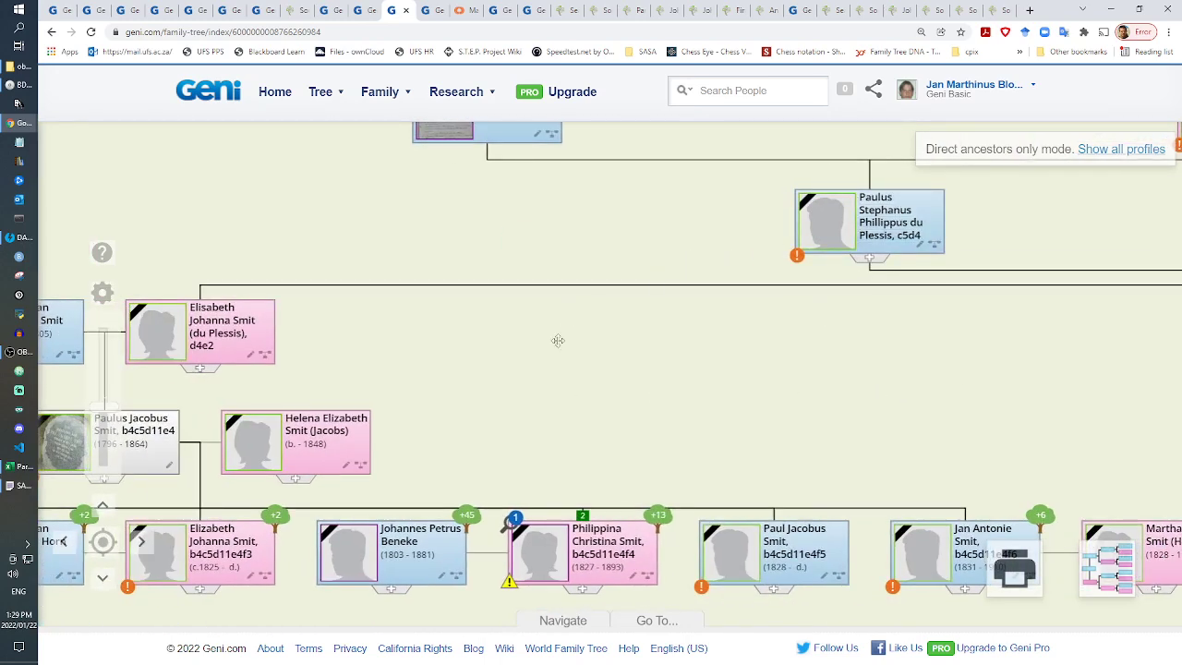
{"action": "left_click_drag", "start_coordinate": [554, 415], "coordinate": [1058, 373]}
{"action": "left_click_drag", "start_coordinate": [322, 388], "coordinate": [606, 371]}
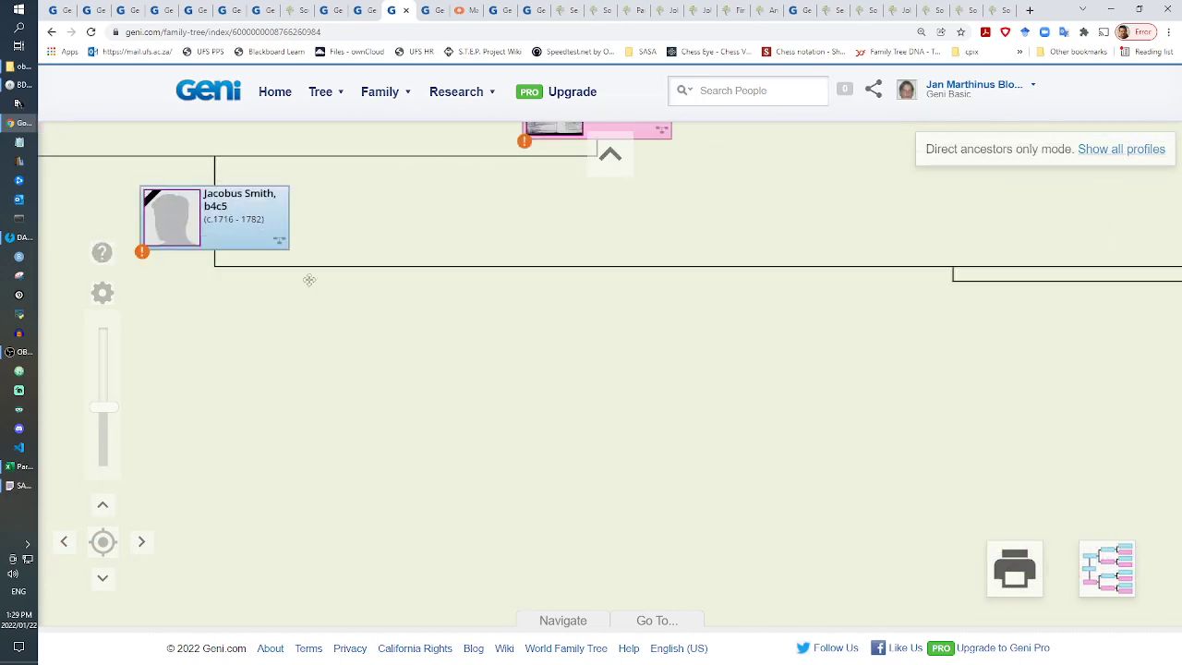
{"action": "left_click_drag", "start_coordinate": [191, 263], "coordinate": [397, 360]}
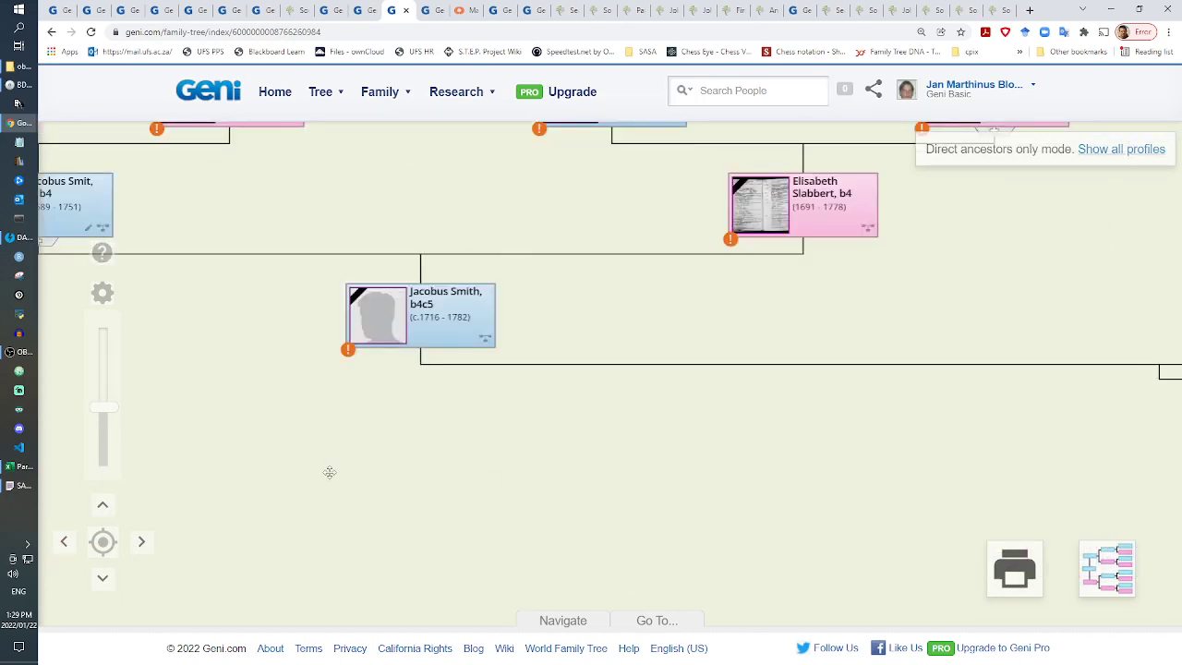
{"action": "mouse_move", "coordinate": [330, 472]}
{"action": "left_mouse_down"}
{"action": "mouse_move", "coordinate": [659, 501]}
{"action": "mouse_move", "coordinate": [318, 450]}
{"action": "left_mouse_up"}
{"action": "mouse_move", "coordinate": [613, 449]}
{"action": "left_mouse_down"}
{"action": "mouse_move", "coordinate": [308, 440]}
{"action": "mouse_move", "coordinate": [366, 461]}
{"action": "left_mouse_up"}
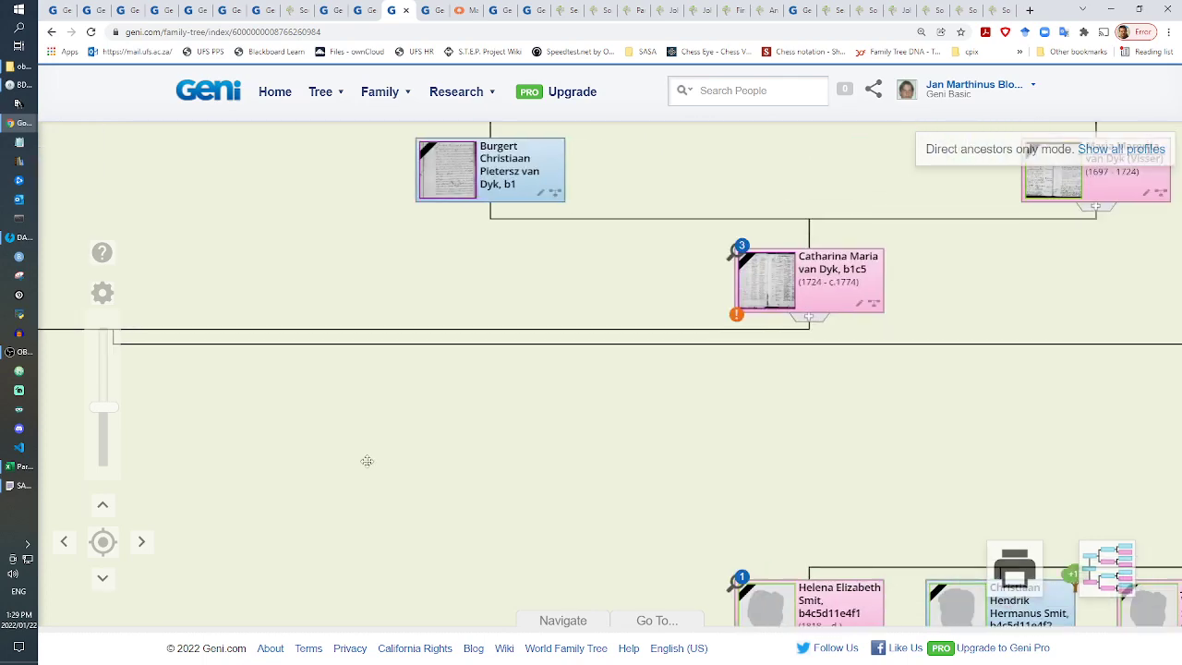
{"action": "left_click_drag", "start_coordinate": [914, 485], "coordinate": [416, 448]}
{"action": "left_click_drag", "start_coordinate": [637, 462], "coordinate": [314, 391]}
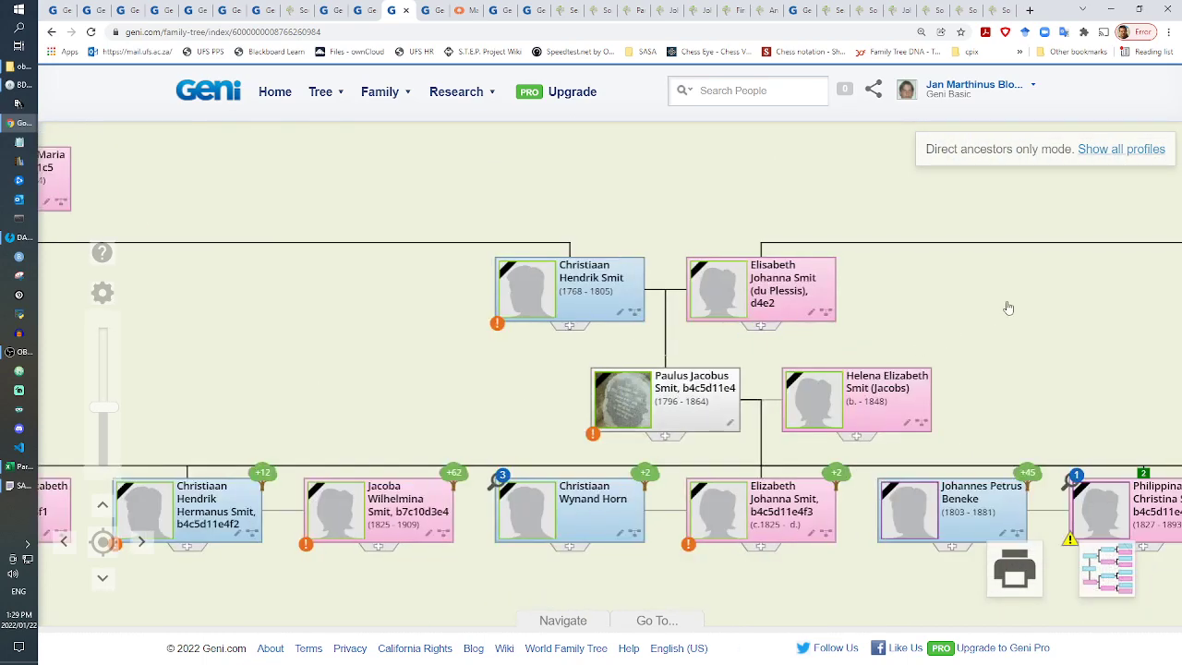
{"action": "left_click_drag", "start_coordinate": [1008, 307], "coordinate": [723, 326]}
{"action": "left_click_drag", "start_coordinate": [784, 354], "coordinate": [891, 256]}
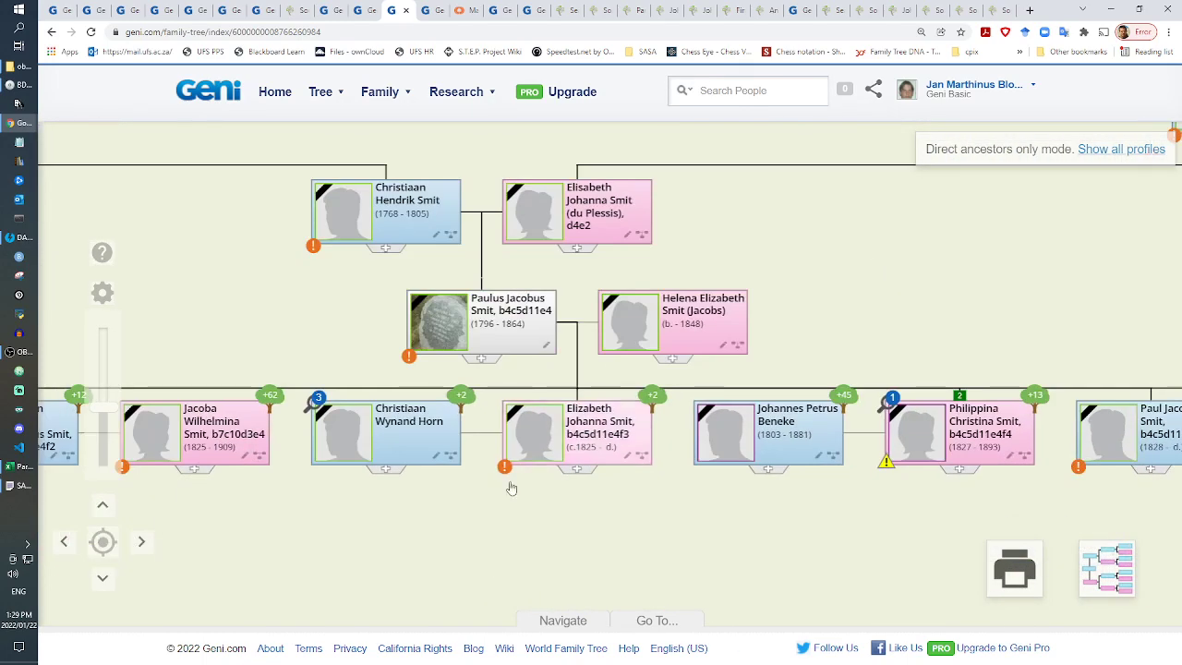
Step: Examine the children of b4c5d11e4 along the row and his maternal ancestors around c5d4, returning to the eldest child b4c5d11e4f1
{"action": "left_click_drag", "start_coordinate": [512, 488], "coordinate": [908, 466]}
{"action": "left_click_drag", "start_coordinate": [657, 560], "coordinate": [240, 555]}
{"action": "left_click_drag", "start_coordinate": [840, 499], "coordinate": [523, 507]}
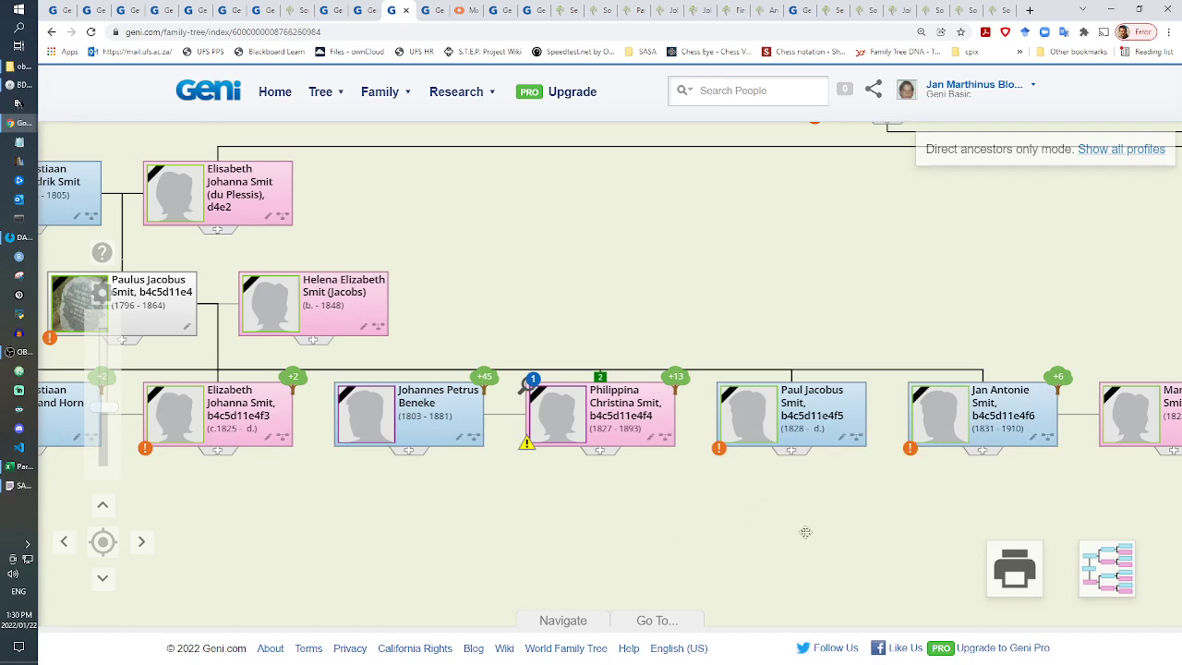
{"action": "left_click_drag", "start_coordinate": [806, 532], "coordinate": [609, 561]}
{"action": "mouse_move", "coordinate": [784, 397]}
{"action": "left_mouse_down"}
{"action": "mouse_move", "coordinate": [657, 490]}
{"action": "mouse_move", "coordinate": [262, 536]}
{"action": "mouse_move", "coordinate": [822, 513]}
{"action": "left_mouse_up"}
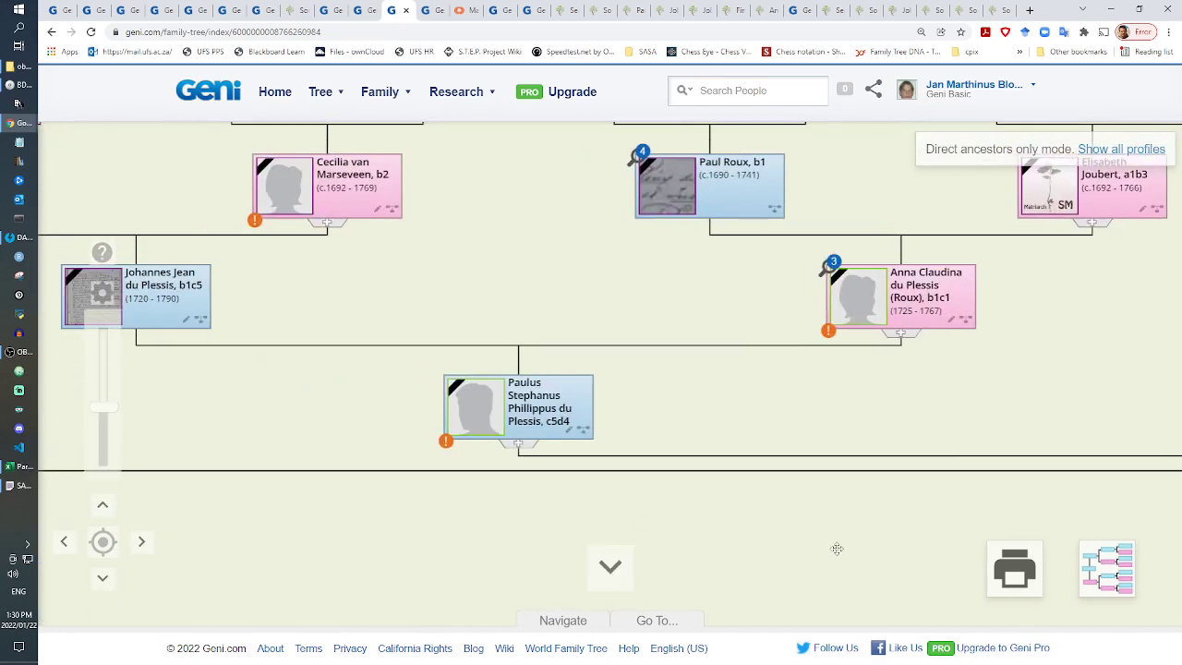
{"action": "left_click_drag", "start_coordinate": [335, 481], "coordinate": [861, 530]}
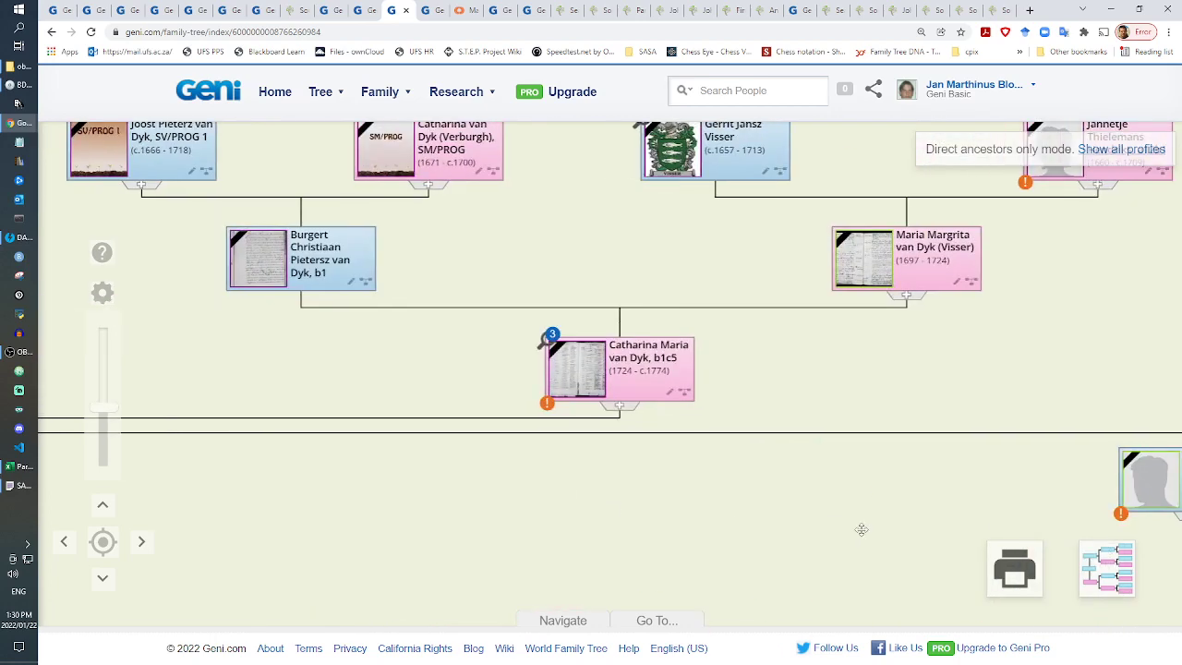
{"action": "left_click_drag", "start_coordinate": [319, 524], "coordinate": [858, 520]}
{"action": "left_click_drag", "start_coordinate": [330, 550], "coordinate": [868, 496]}
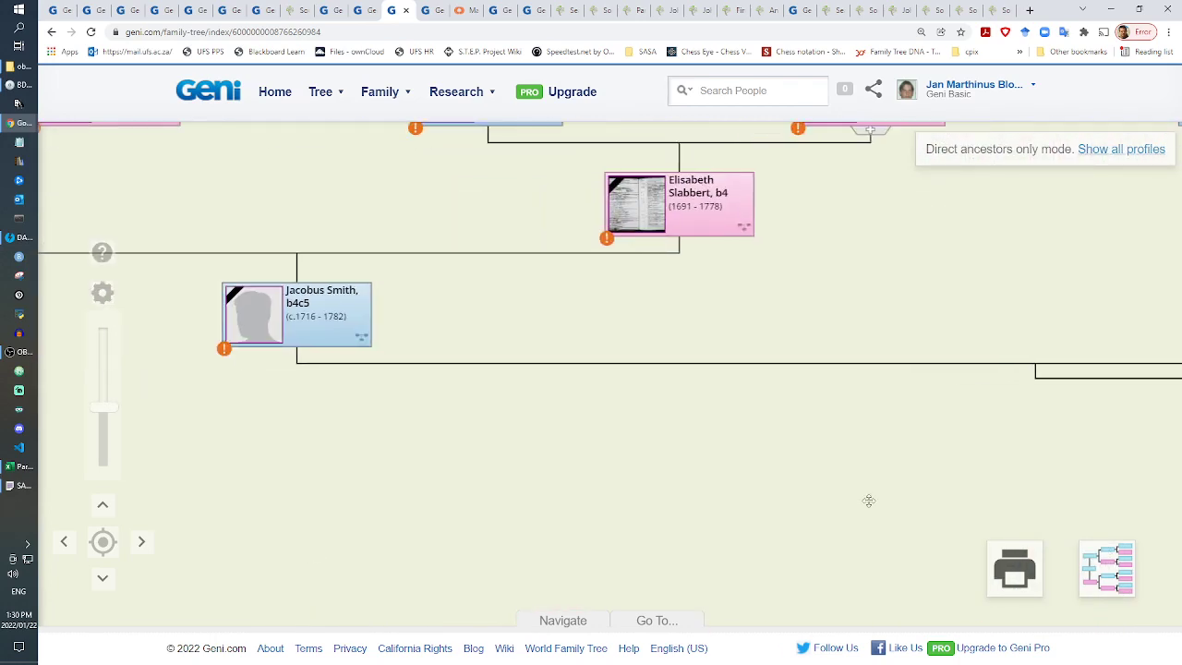
{"action": "left_click_drag", "start_coordinate": [443, 548], "coordinate": [515, 362]}
{"action": "left_click_drag", "start_coordinate": [834, 424], "coordinate": [369, 400]}
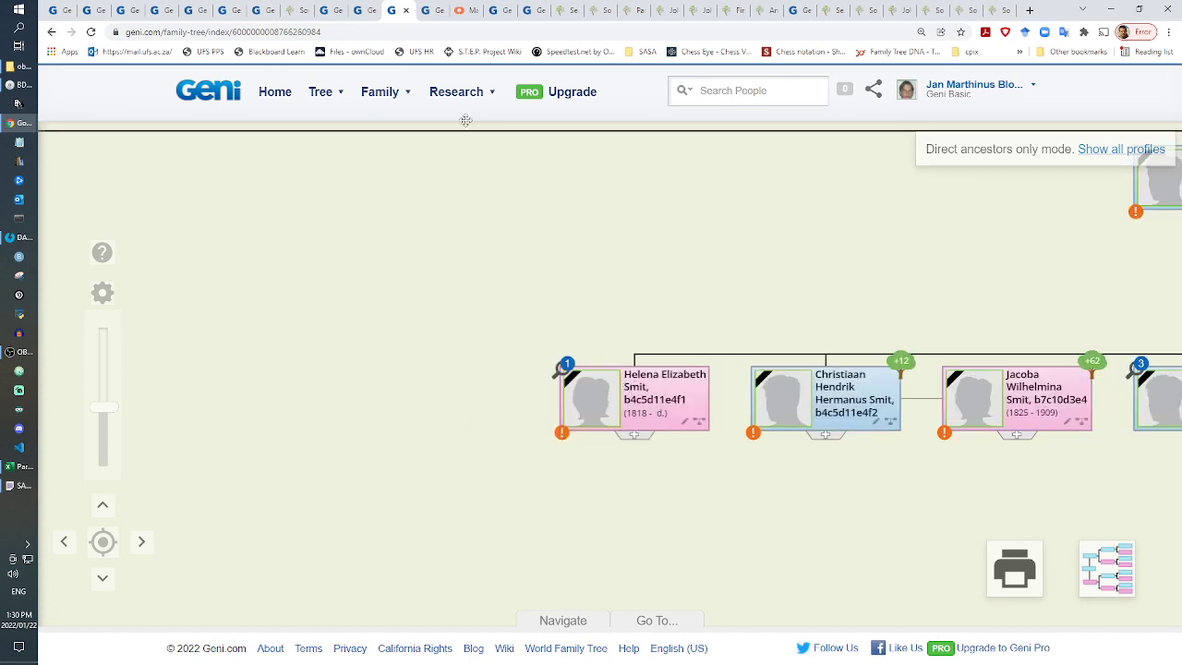
{"action": "left_click", "coordinate": [665, 386]}
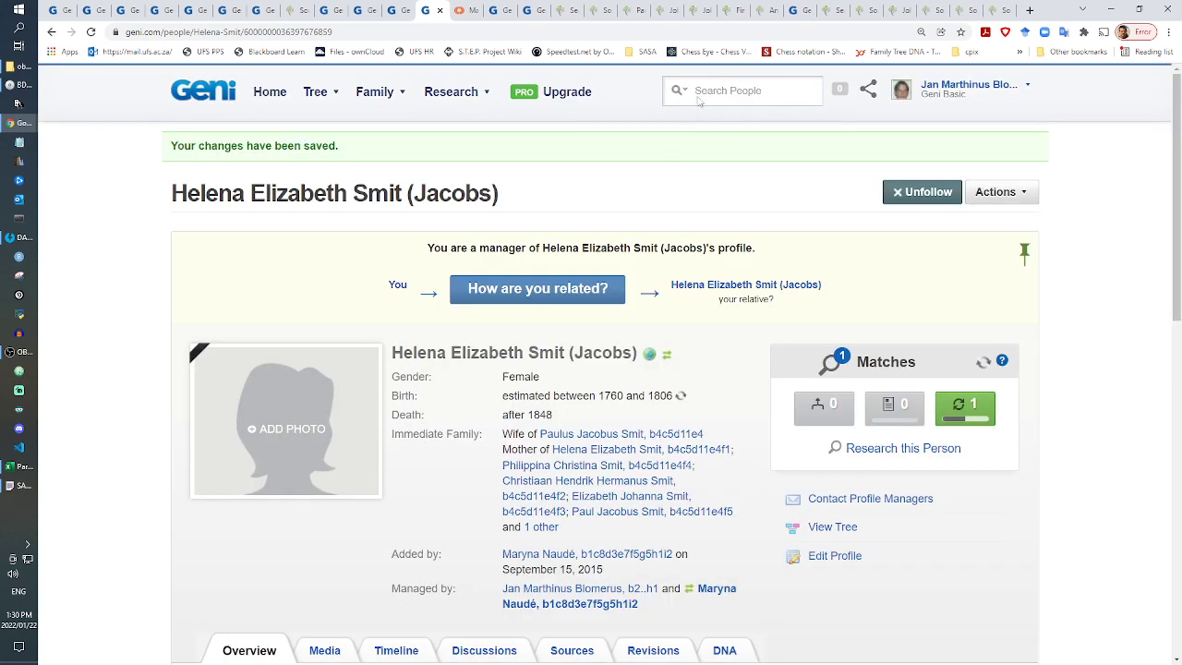
Step: Search Geni for someone with b4c5d11e4f6's given names, the second spelled with "th", and the first wife's maiden surname
{"action": "left_click", "coordinate": [705, 84]}
{"action": "type", "text": "jan"}
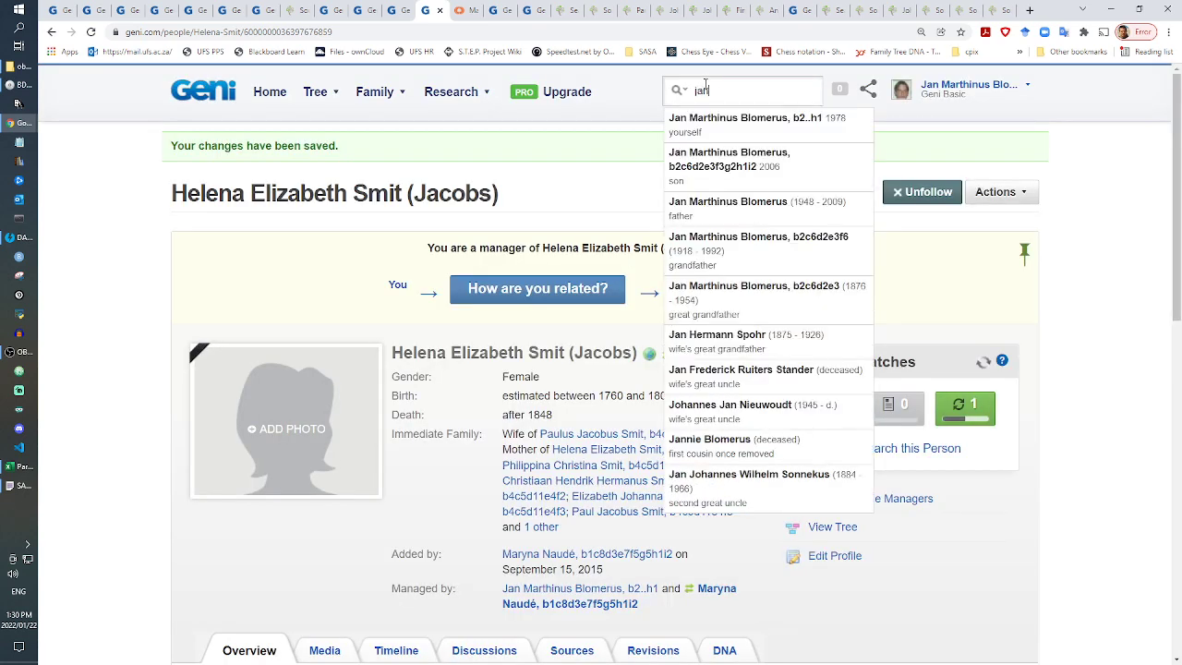
{"action": "type", "text": " anthon"}
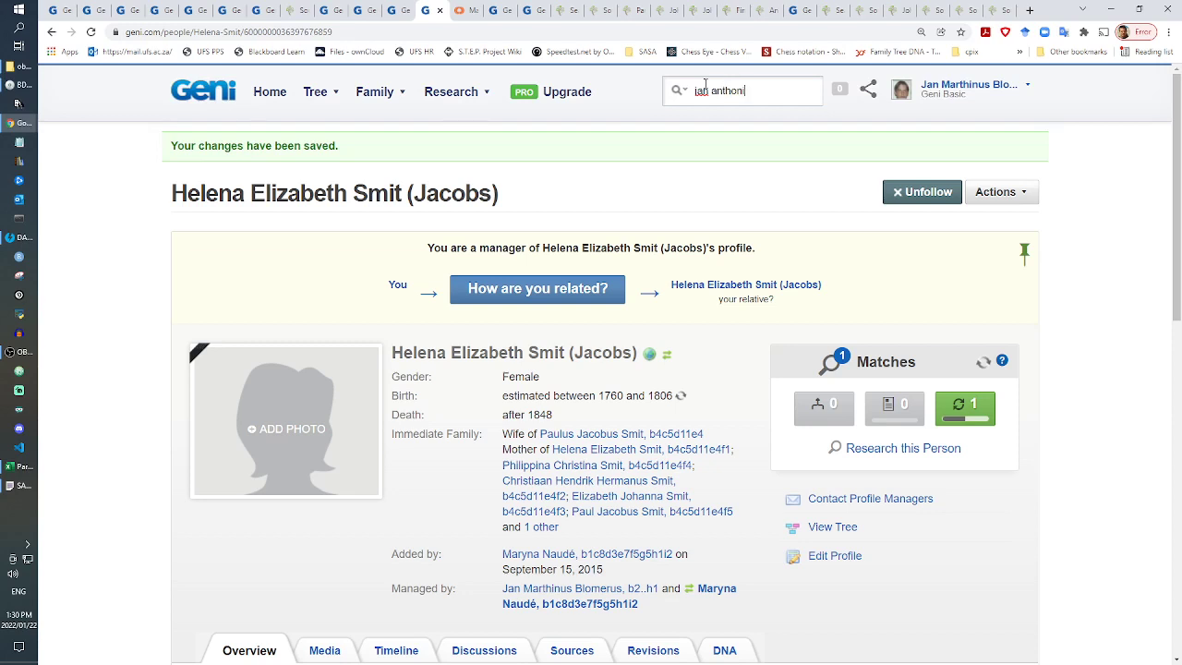
{"action": "type", "text": "ie jacobs"}
{"action": "key", "text": "Return"}
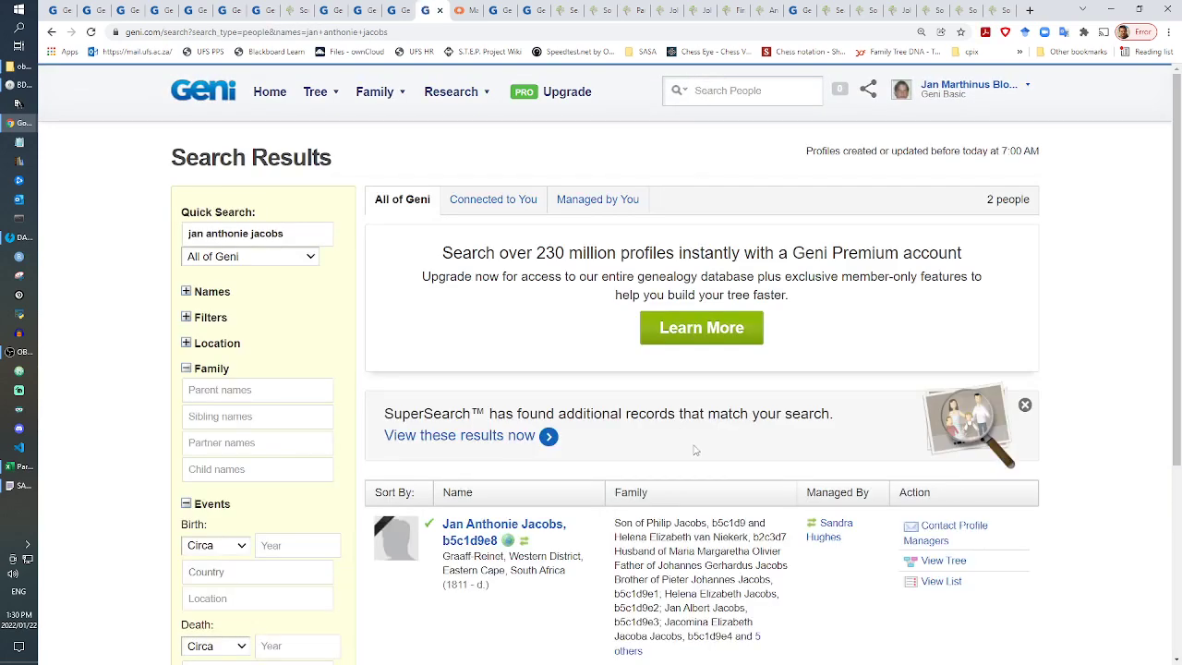
Step: Open the matching profile b5c1d9e8 from the search results in a separate tab and view his father b5c1d9's profile
{"action": "scroll", "coordinate": [695, 450], "scroll_direction": "down", "scroll_amount": 3}
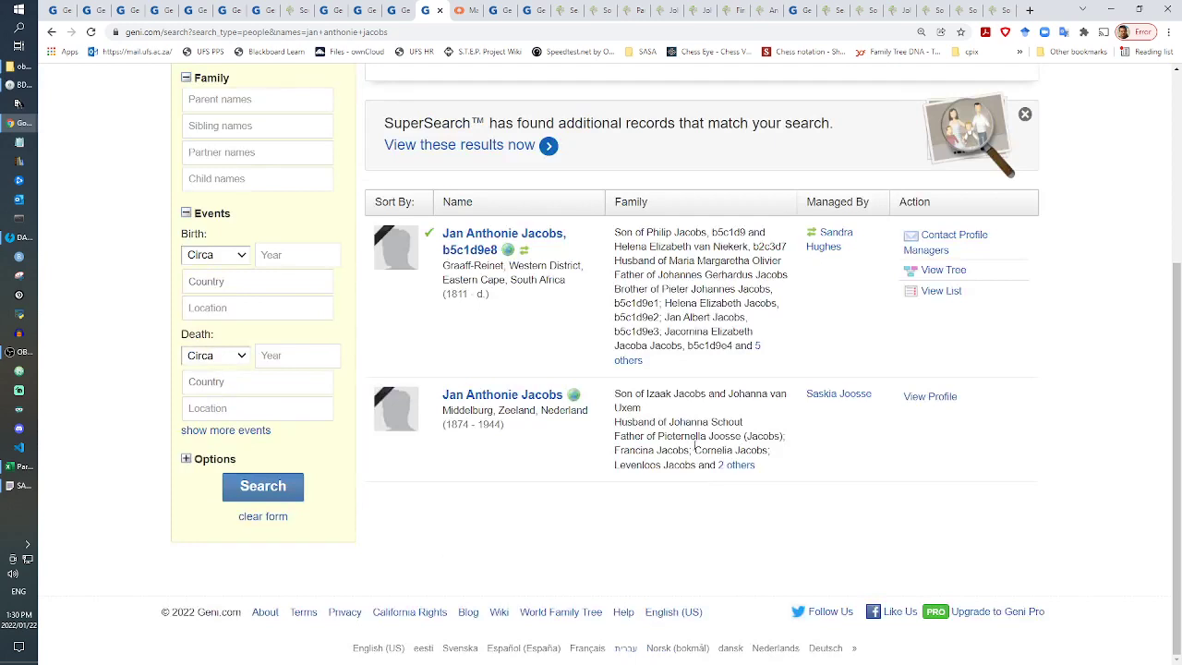
{"action": "right_click", "coordinate": [504, 229]}
{"action": "left_click", "coordinate": [532, 234]}
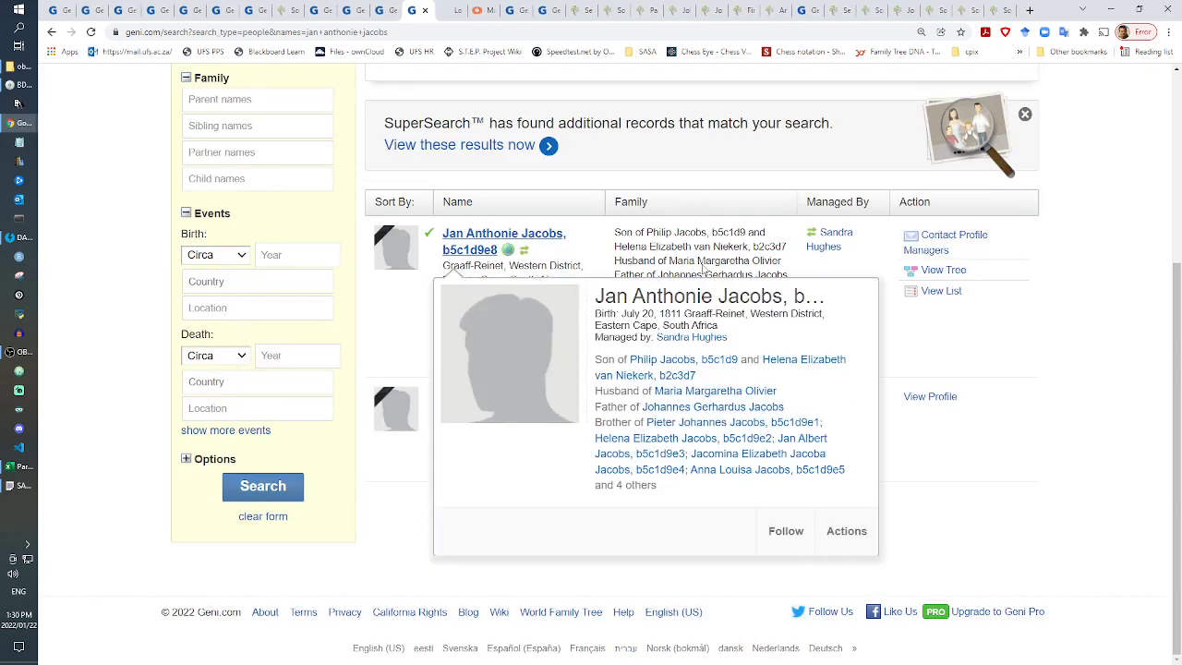
{"action": "left_click", "coordinate": [451, 11]}
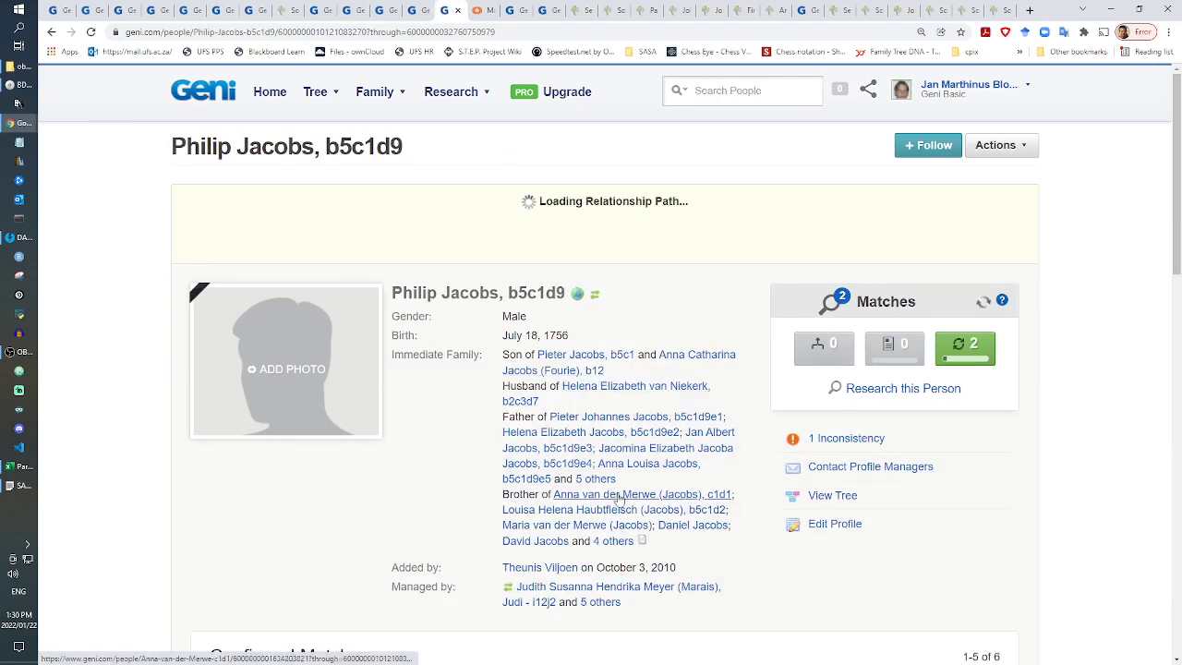
{"action": "left_click", "coordinate": [605, 550]}
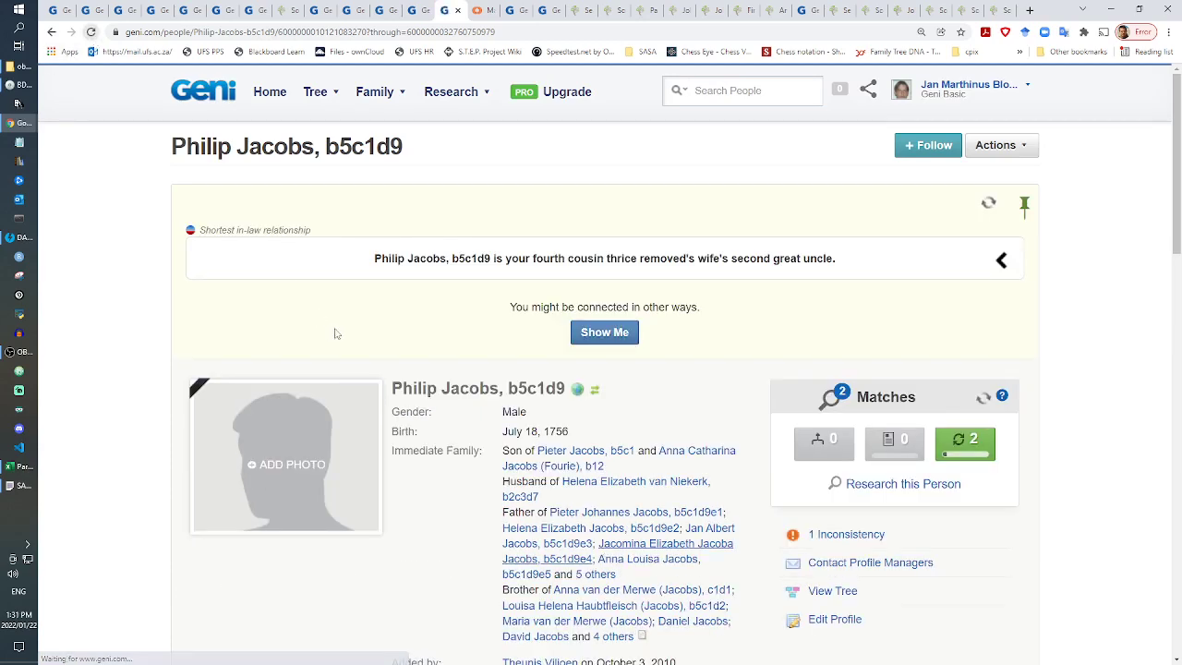
{"action": "scroll", "coordinate": [337, 334], "scroll_direction": "down", "scroll_amount": 7}
{"action": "scroll", "coordinate": [554, 388], "scroll_direction": "up", "scroll_amount": 4}
{"action": "left_click", "coordinate": [604, 391]}
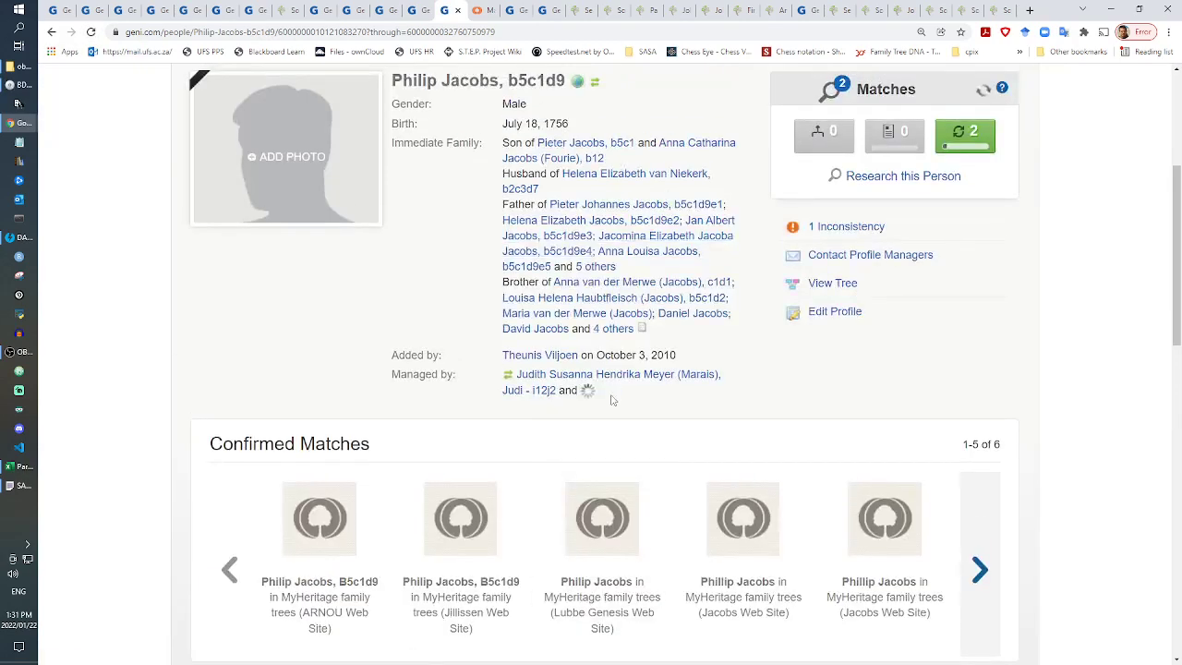
{"action": "left_click", "coordinate": [613, 329]}
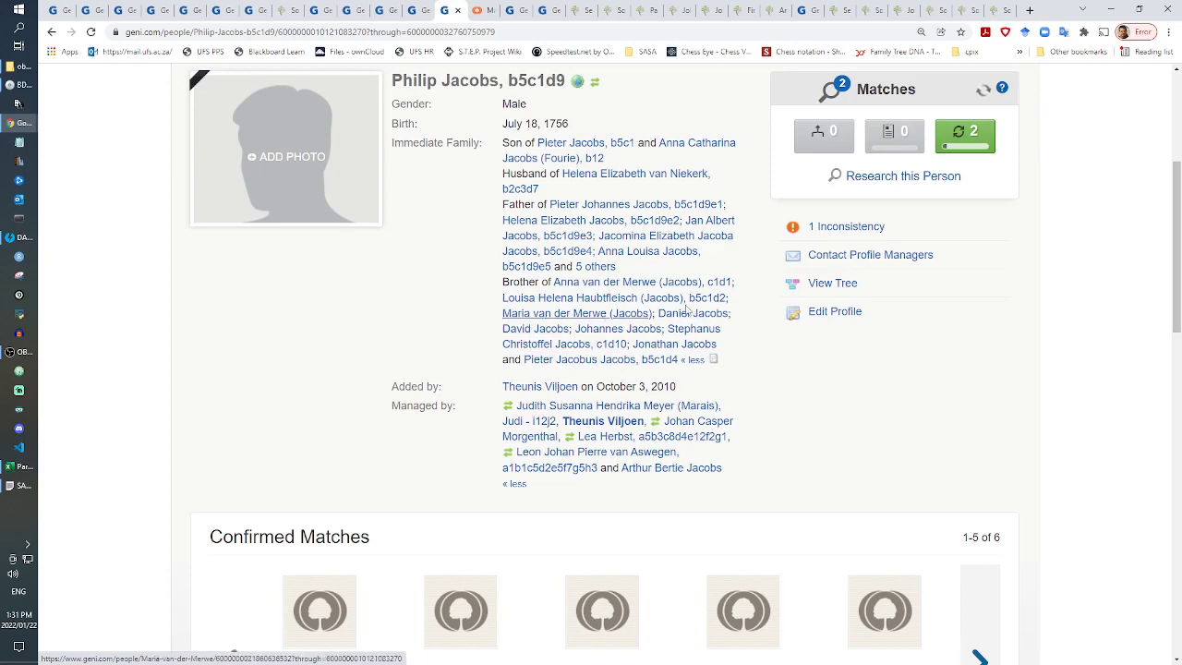
Step: Return to the family tree of b4c5d11e4 and recentre it on his daughter b4c5d11e4f4
{"action": "left_click", "coordinate": [412, 9]}
{"action": "left_click", "coordinate": [386, 9]}
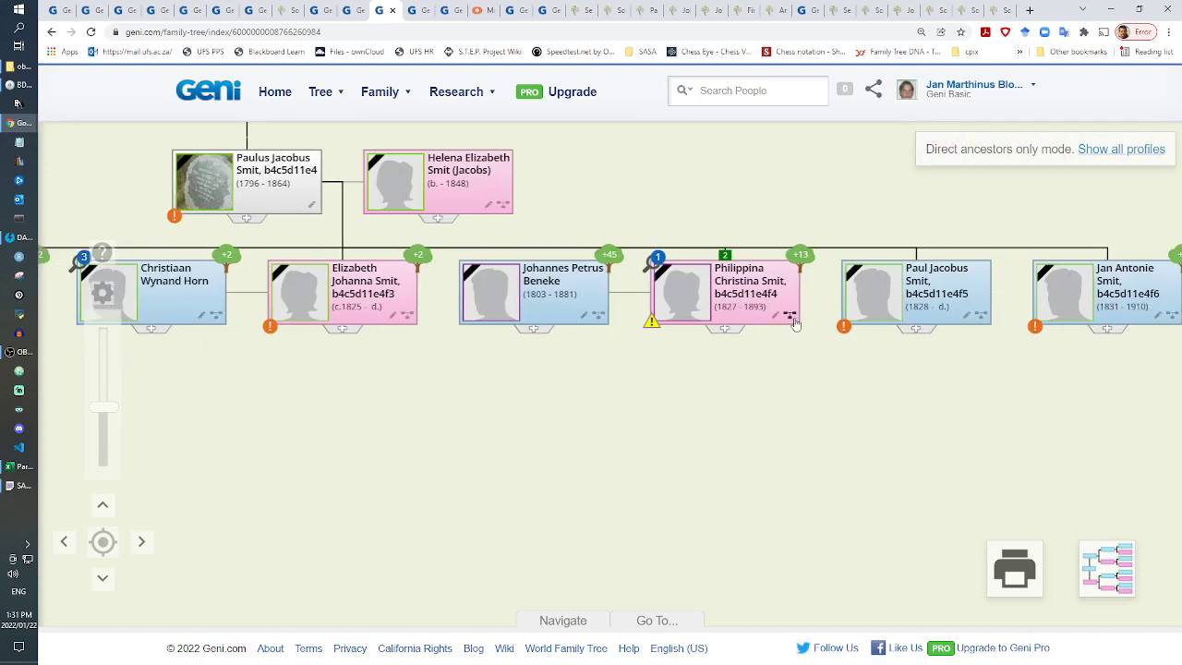
{"action": "left_click", "coordinate": [791, 316]}
Step: Repeat the people search with the second given name spelled without the "h", keeping the first wife's maiden surname
{"action": "left_click", "coordinate": [412, 9]}
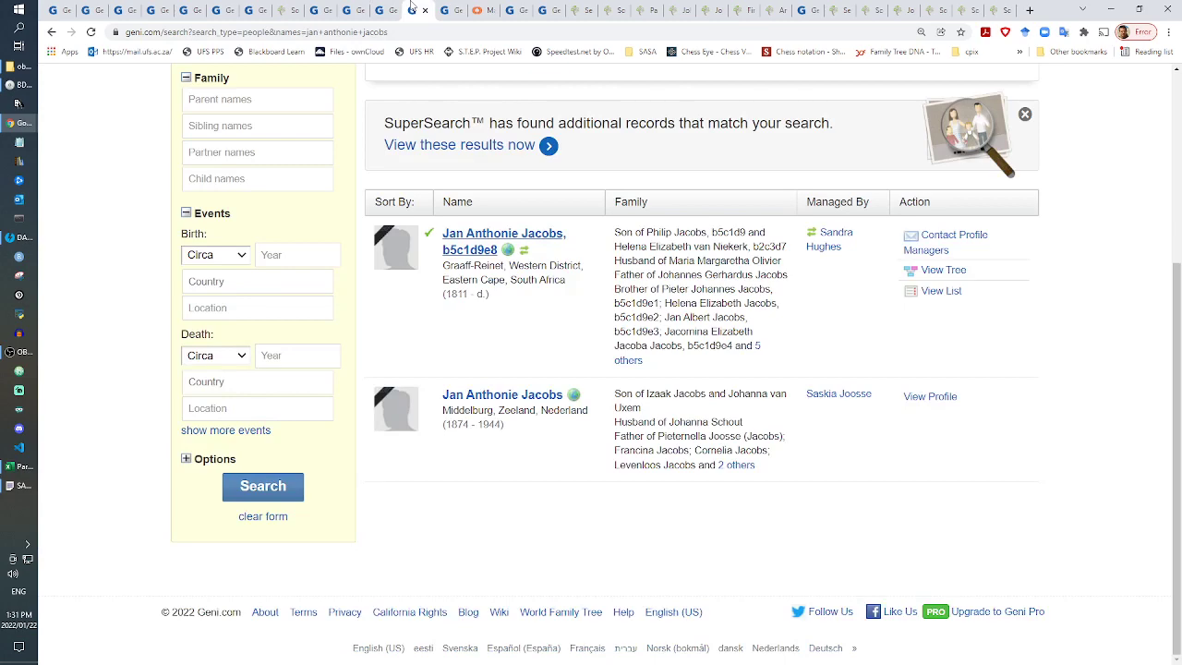
{"action": "scroll", "coordinate": [705, 242], "scroll_direction": "up", "scroll_amount": 3}
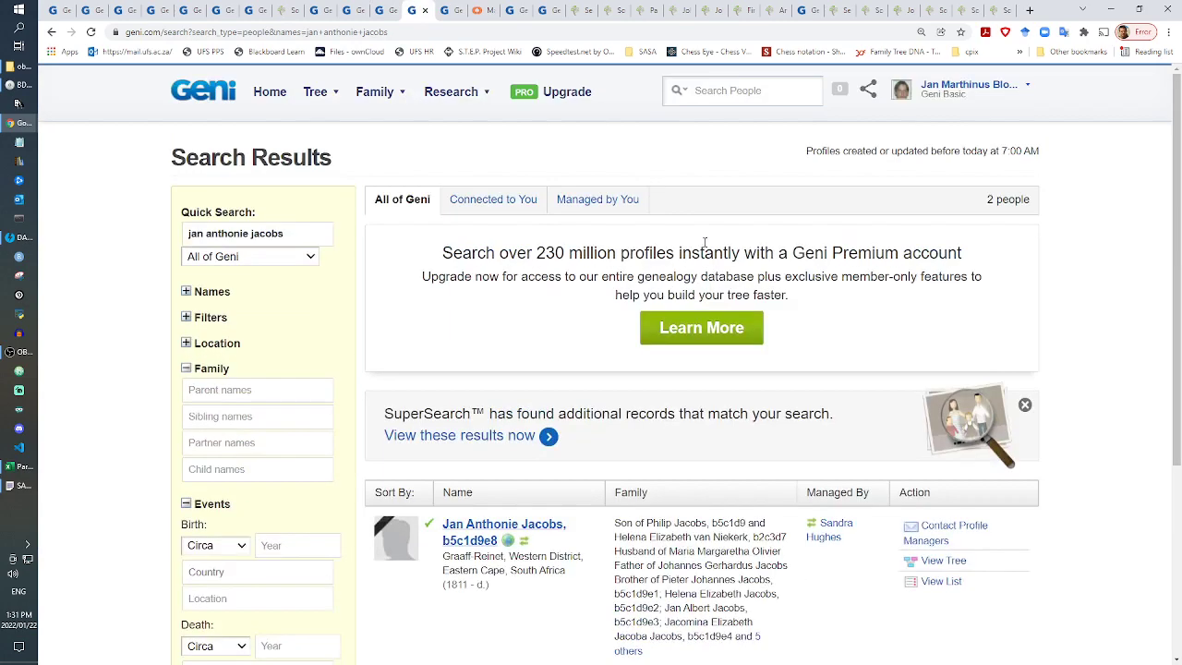
{"action": "left_click", "coordinate": [701, 91]}
{"action": "type", "text": "jan a"}
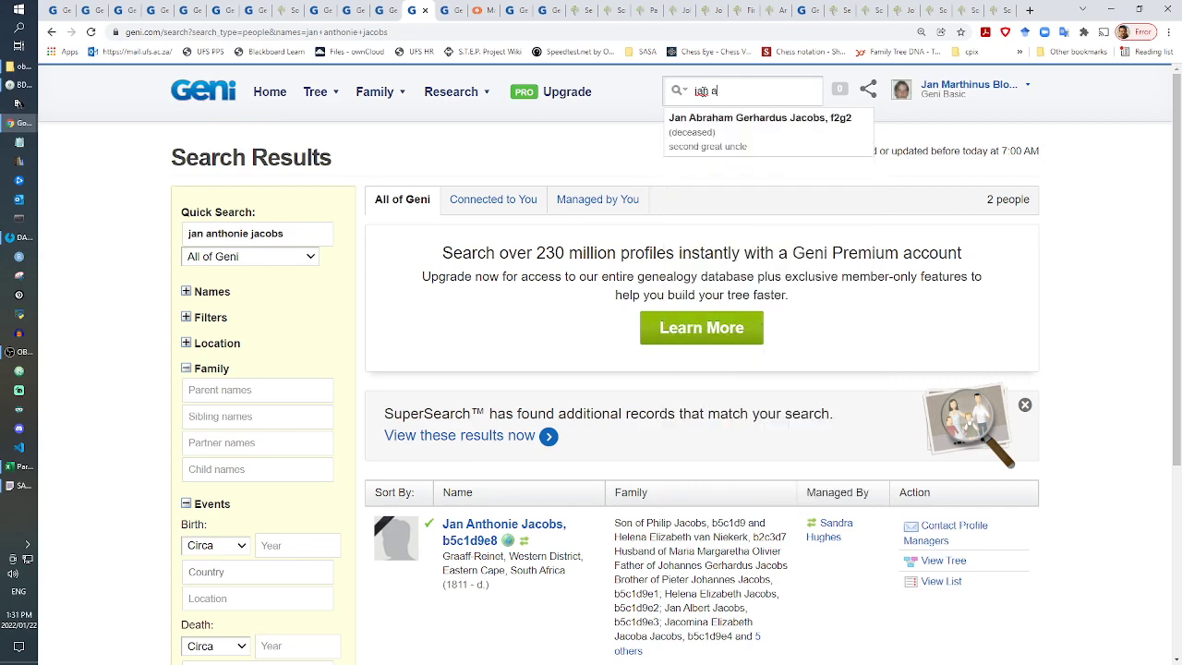
{"action": "type", "text": "ntonie jacob"}
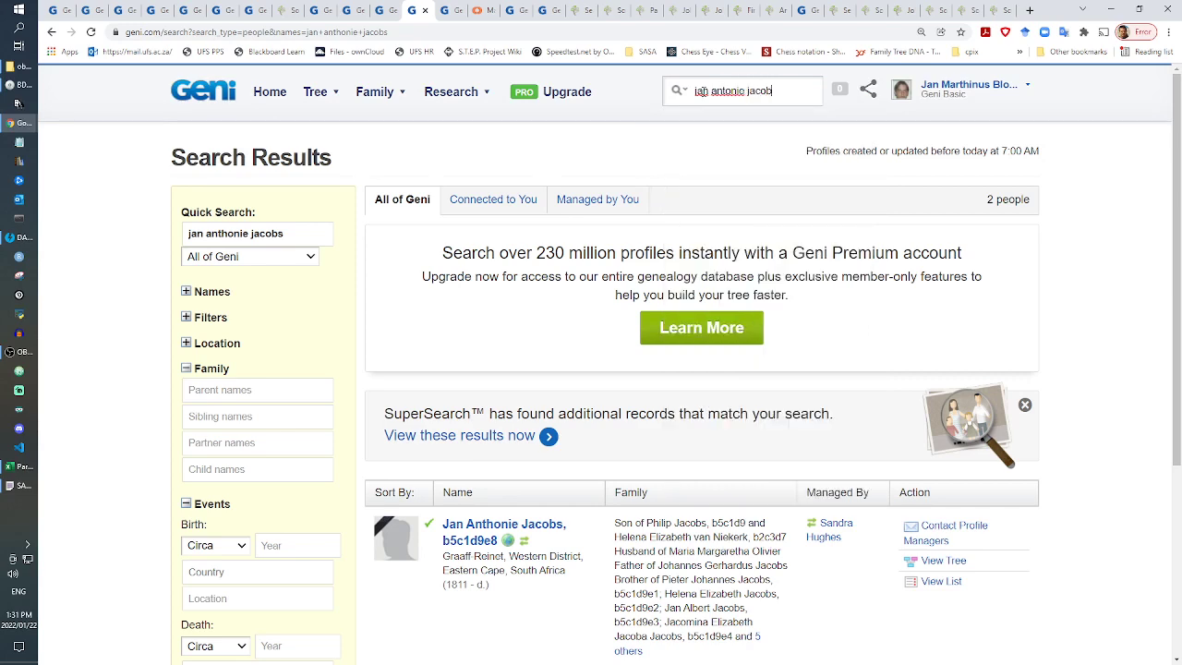
{"action": "type", "text": "s"}
{"action": "key", "text": "Return"}
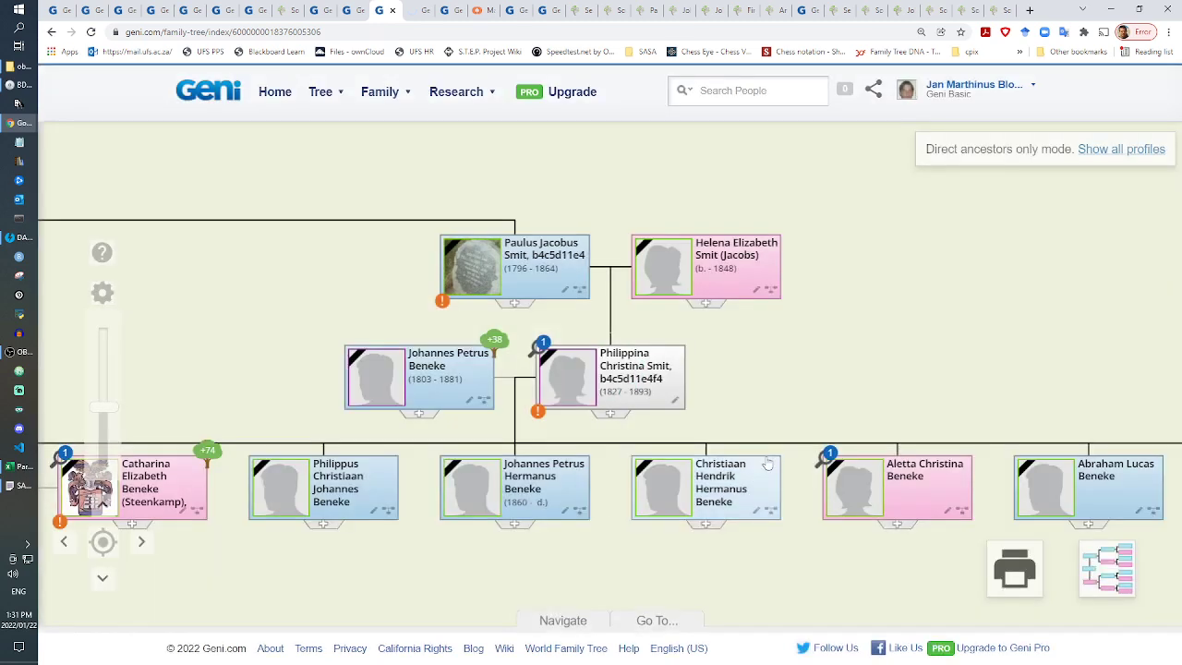
Step: Examine the family tree centred on b4c5d11e4f4, checking her children, her husband and her paternal grandmother's parents
{"action": "left_click_drag", "start_coordinate": [380, 558], "coordinate": [570, 500]}
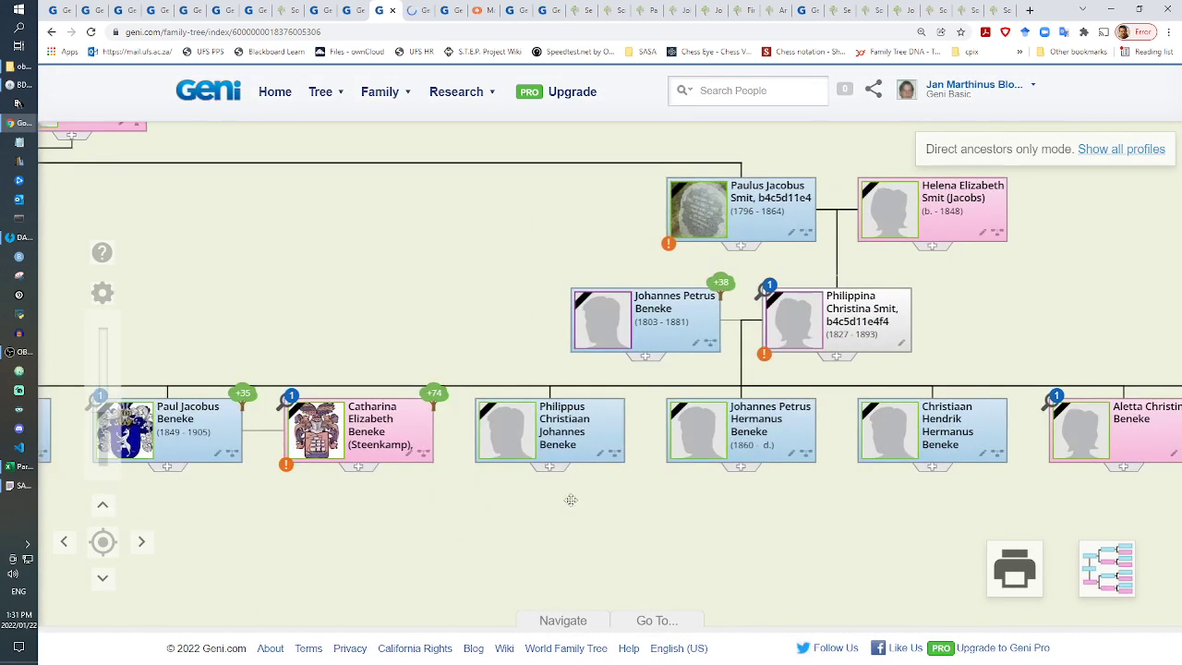
{"action": "left_click_drag", "start_coordinate": [459, 541], "coordinate": [673, 497]}
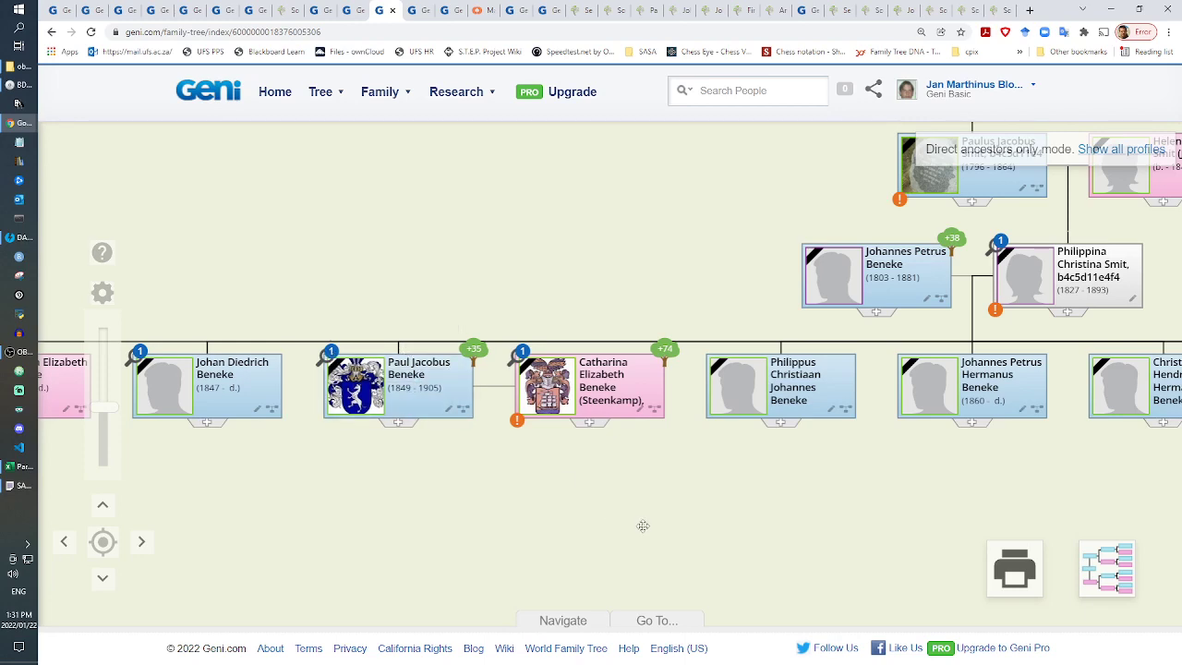
{"action": "left_click_drag", "start_coordinate": [643, 525], "coordinate": [462, 554]}
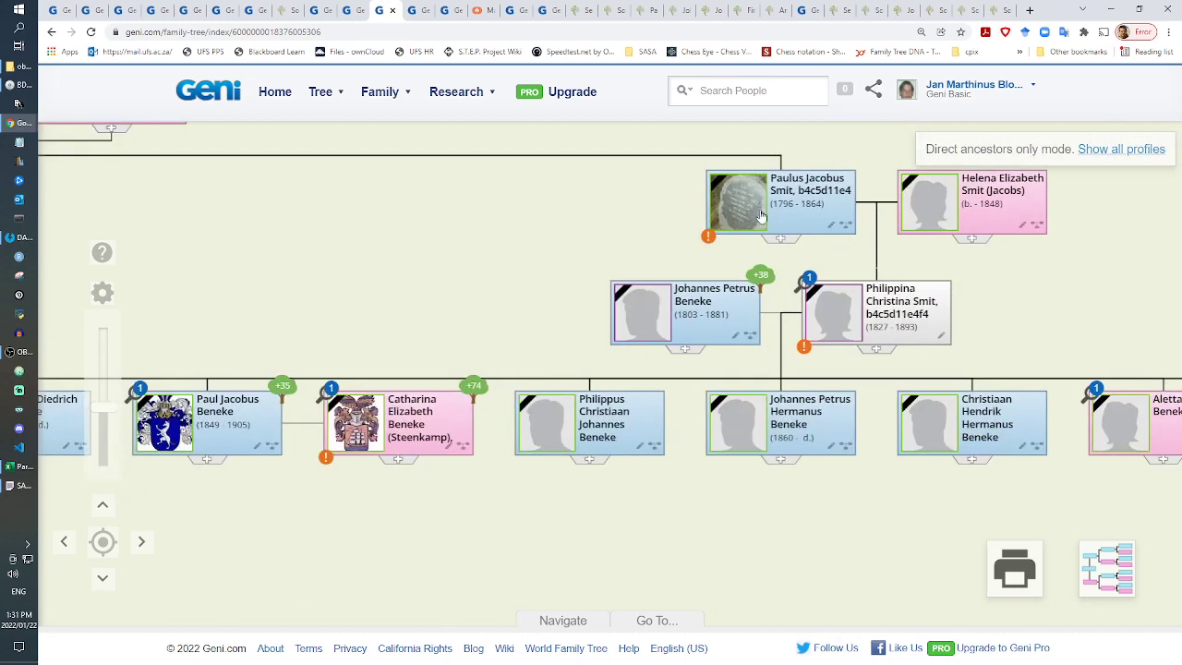
{"action": "left_click_drag", "start_coordinate": [331, 294], "coordinate": [372, 453]}
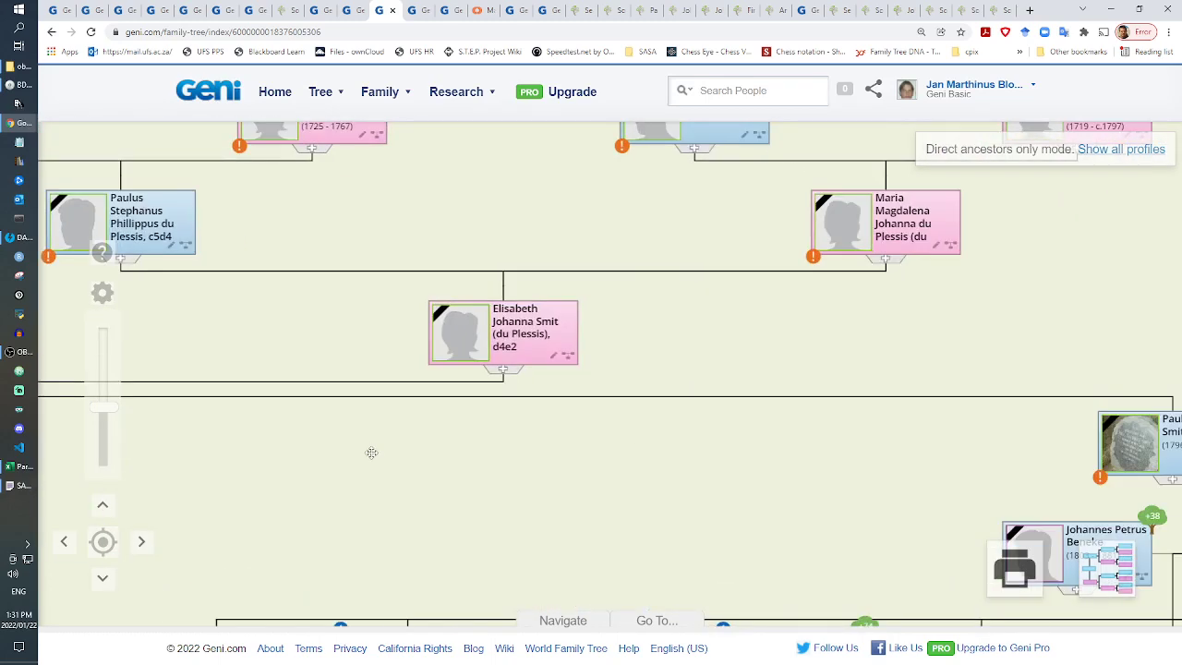
{"action": "left_click_drag", "start_coordinate": [675, 453], "coordinate": [415, 332]}
{"action": "left_click_drag", "start_coordinate": [482, 390], "coordinate": [336, 242]}
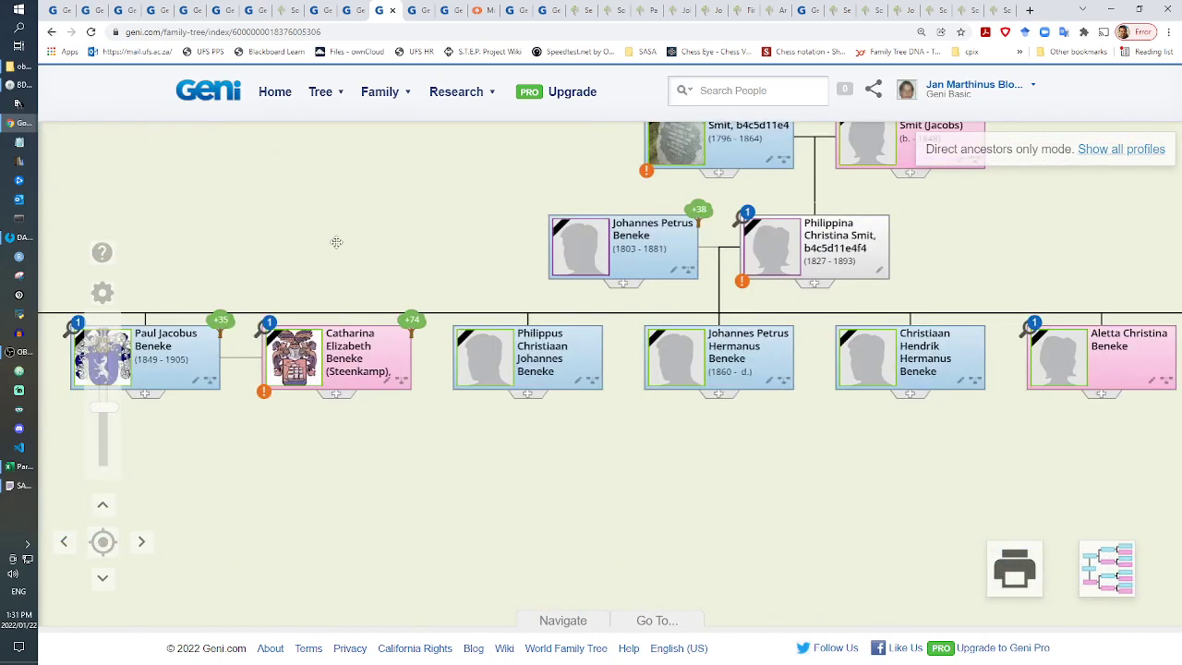
Step: Review the existing people search results for men sharing the first wife's maiden surname, checking their dates and families
{"action": "left_click", "coordinate": [415, 9]}
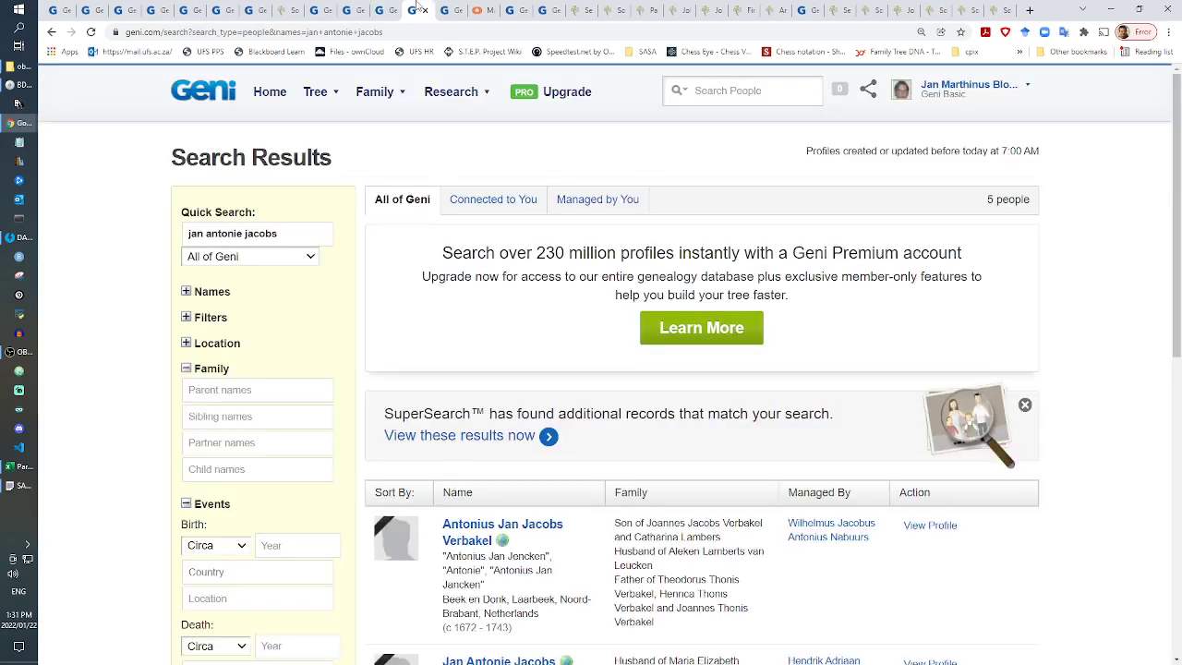
{"action": "scroll", "coordinate": [541, 367], "scroll_direction": "down", "scroll_amount": 3}
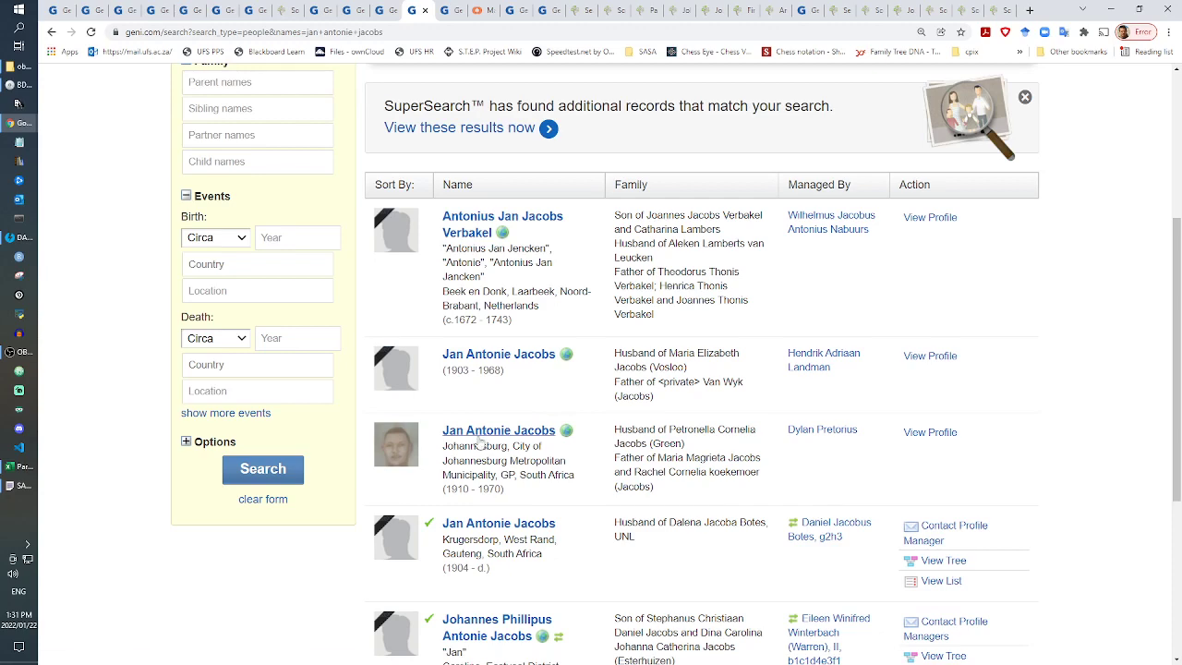
{"action": "scroll", "coordinate": [568, 446], "scroll_direction": "down", "scroll_amount": 3}
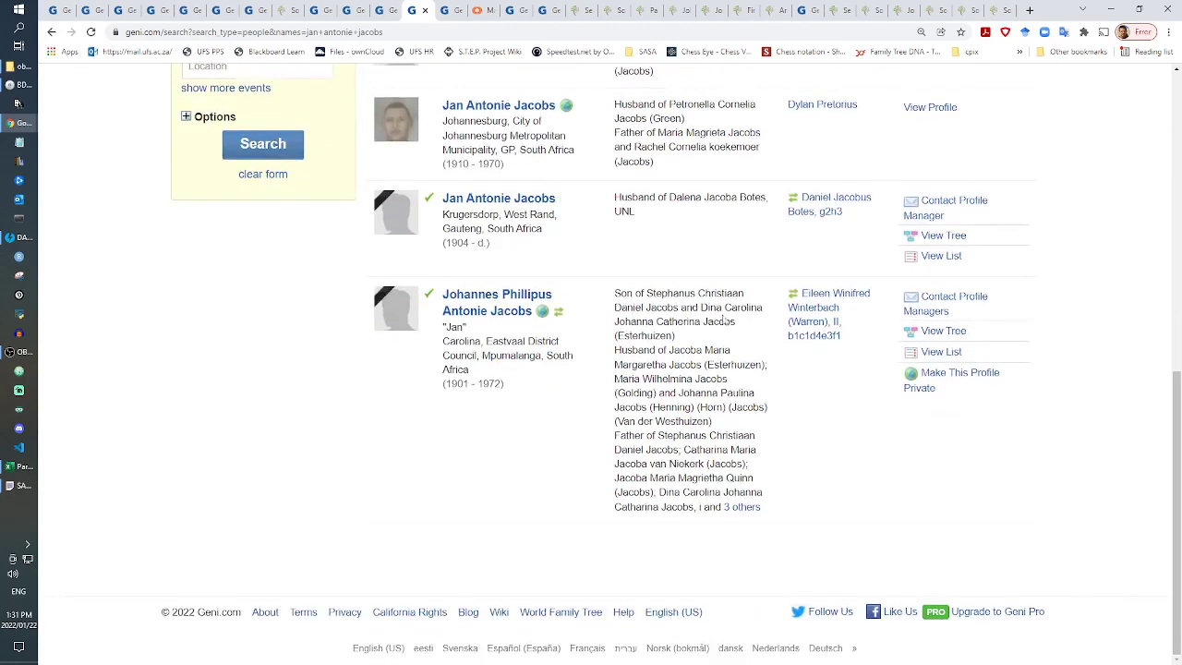
{"action": "scroll", "coordinate": [552, 446], "scroll_direction": "up", "scroll_amount": 7}
Step: Search for people by the possible father's single given name with the maiden surname spelled with a final "e"
{"action": "left_click", "coordinate": [732, 93]}
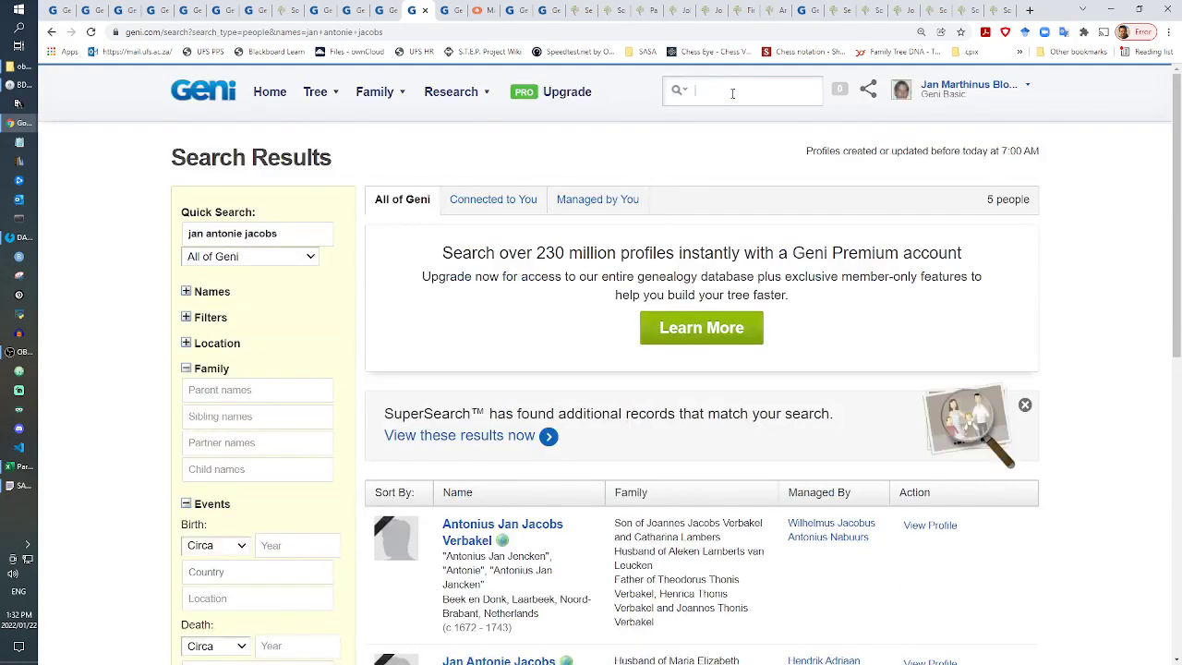
{"action": "type", "text": "jan jaco"}
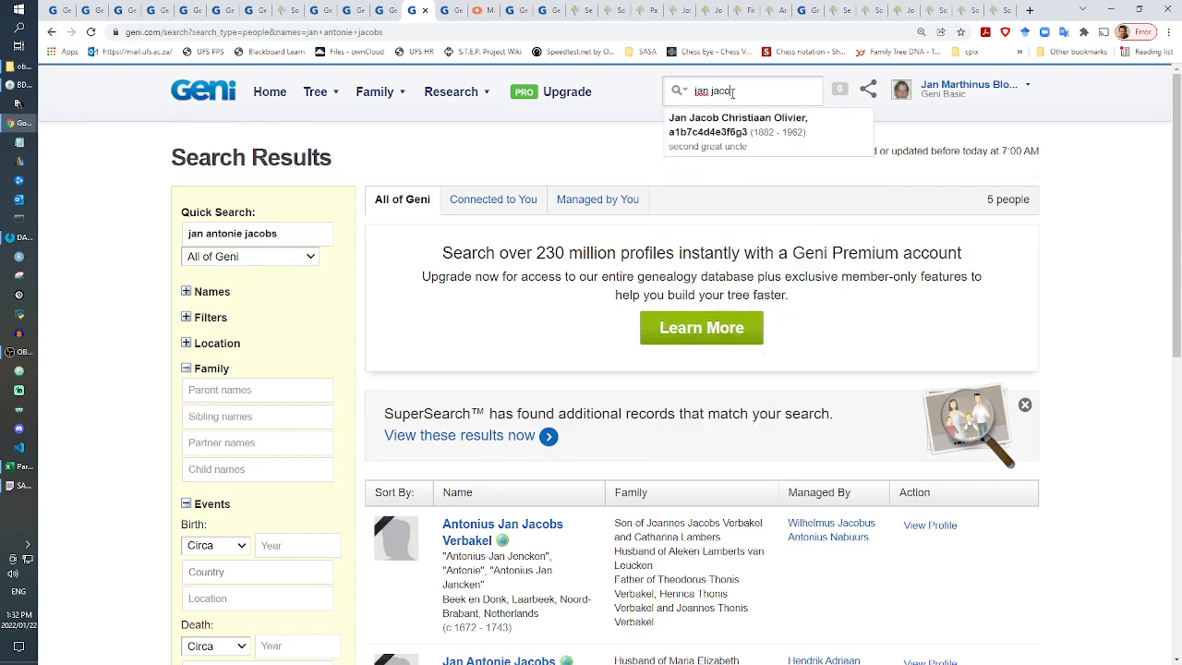
{"action": "type", "text": "bsc"}
{"action": "key", "text": "Return"}
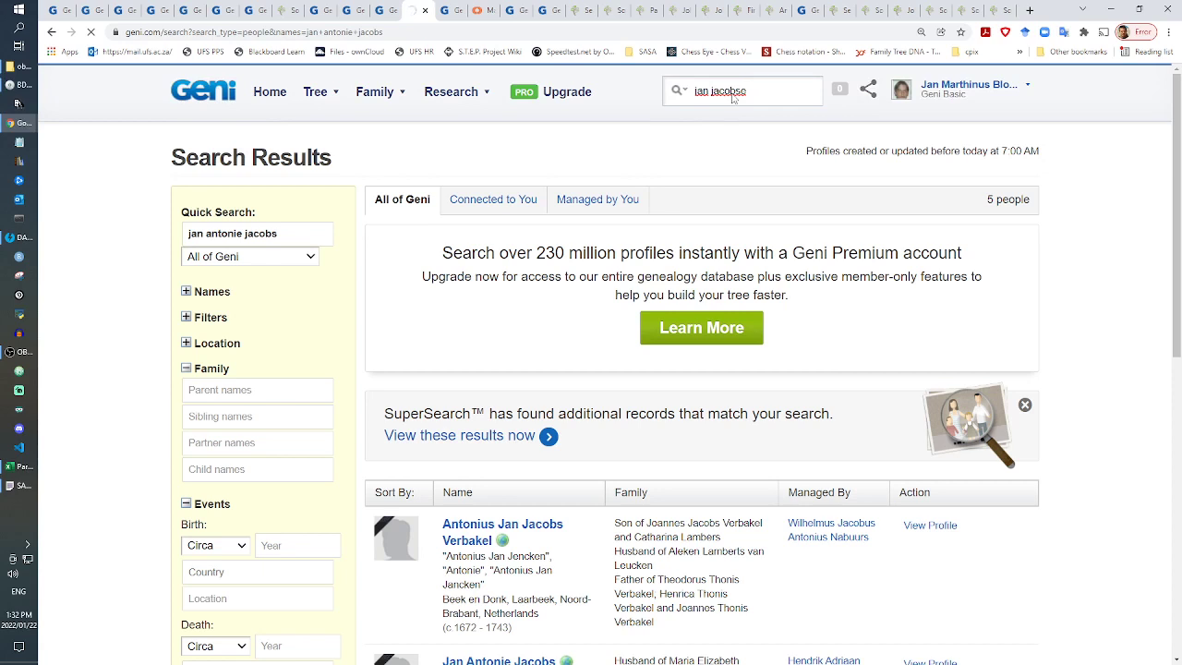
{"action": "left_click", "coordinate": [244, 438]}
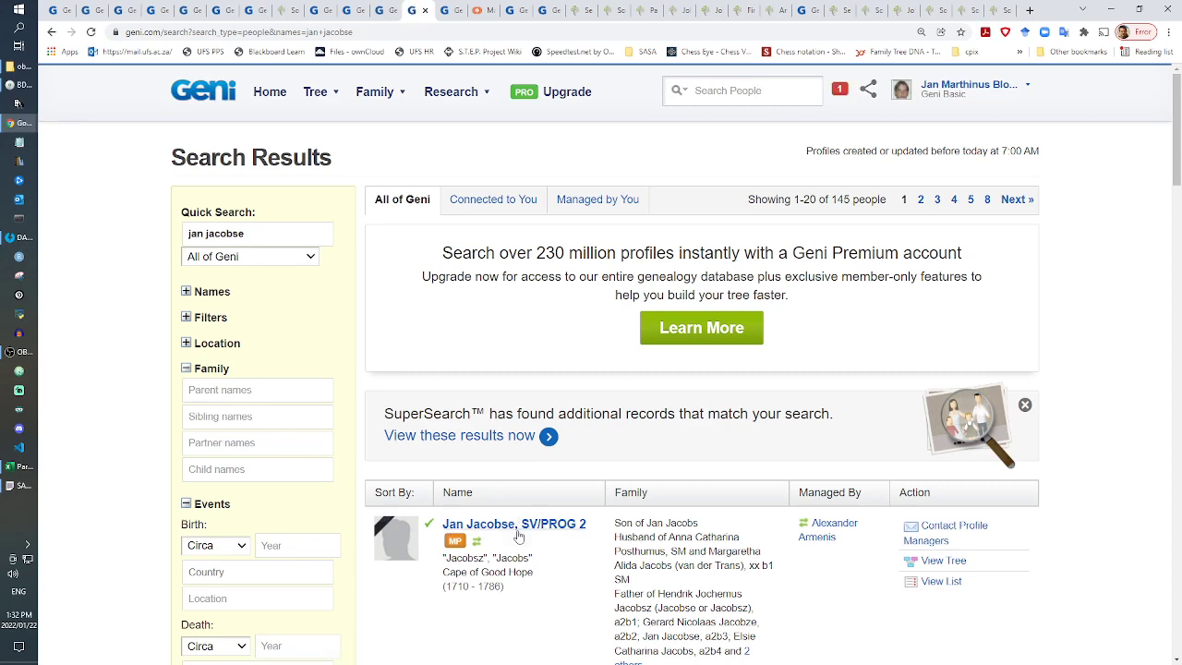
Step: Examine the first page of results for the variant surname spelling, comparing places, dates, spouses and children
{"action": "scroll", "coordinate": [536, 545], "scroll_direction": "down", "scroll_amount": 3}
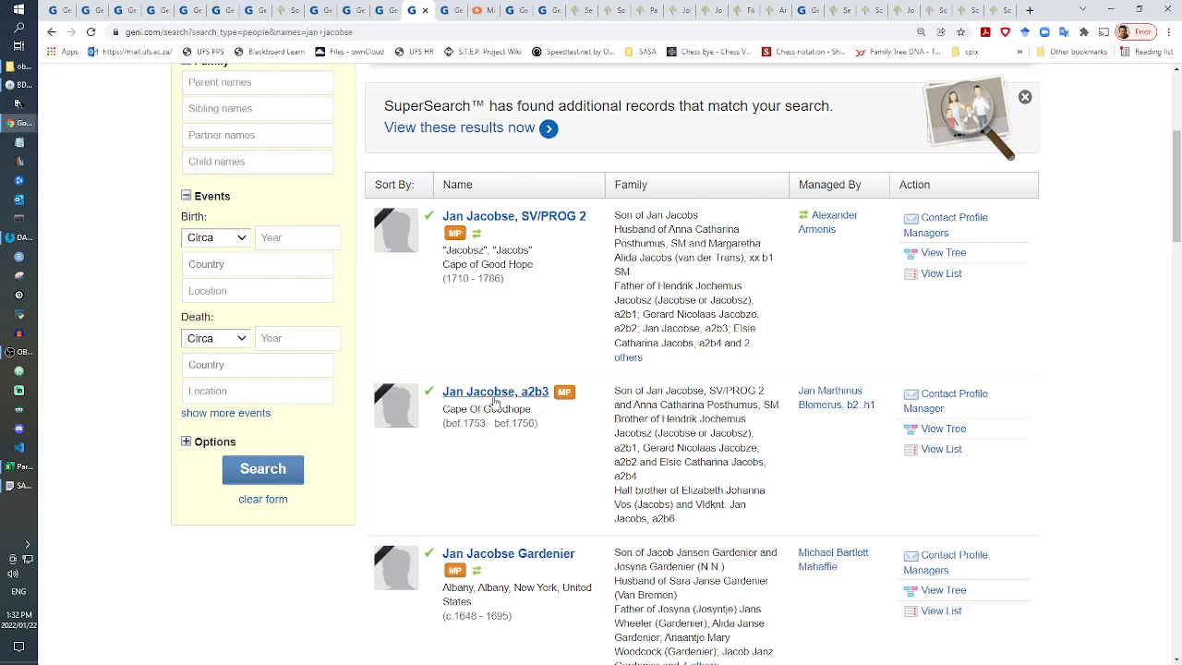
{"action": "scroll", "coordinate": [515, 440], "scroll_direction": "down", "scroll_amount": 3}
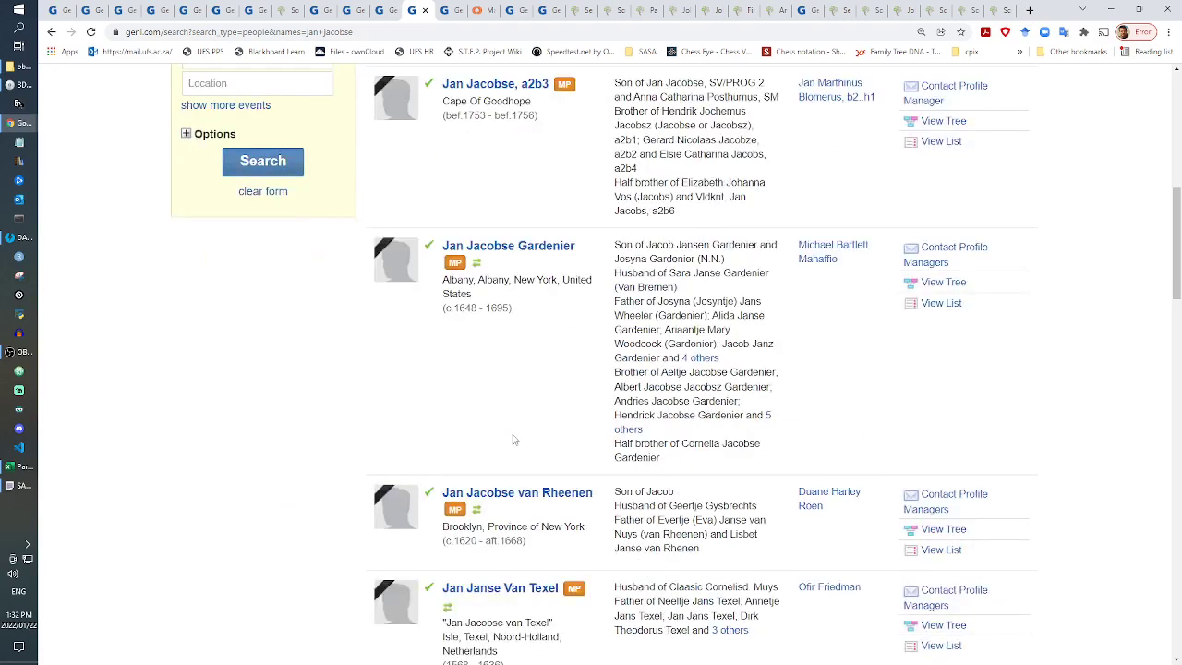
{"action": "scroll", "coordinate": [515, 440], "scroll_direction": "down", "scroll_amount": 3}
{"action": "scroll", "coordinate": [514, 441], "scroll_direction": "down", "scroll_amount": 3}
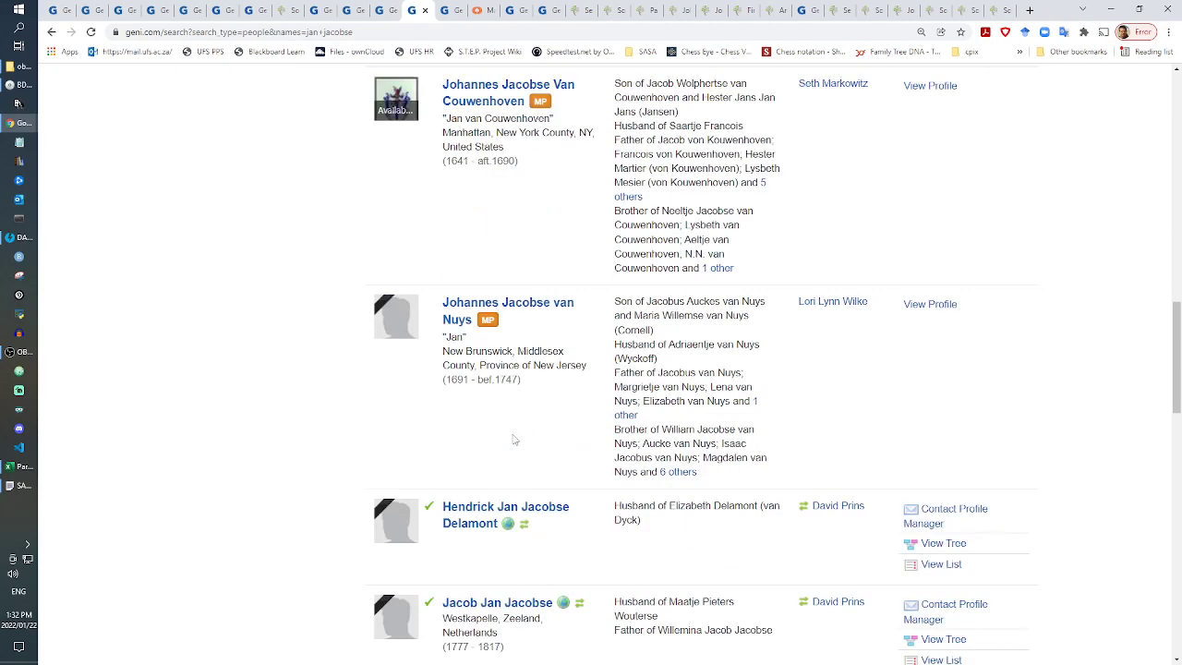
{"action": "scroll", "coordinate": [515, 441], "scroll_direction": "down", "scroll_amount": 6}
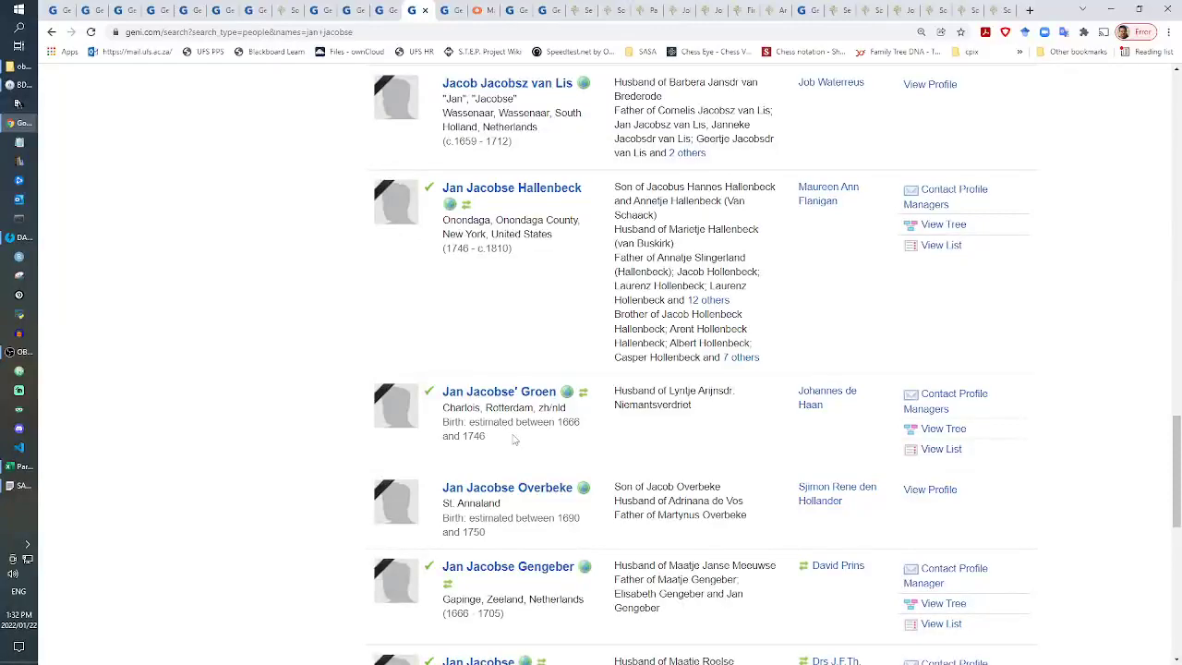
{"action": "scroll", "coordinate": [514, 441], "scroll_direction": "down", "scroll_amount": 7}
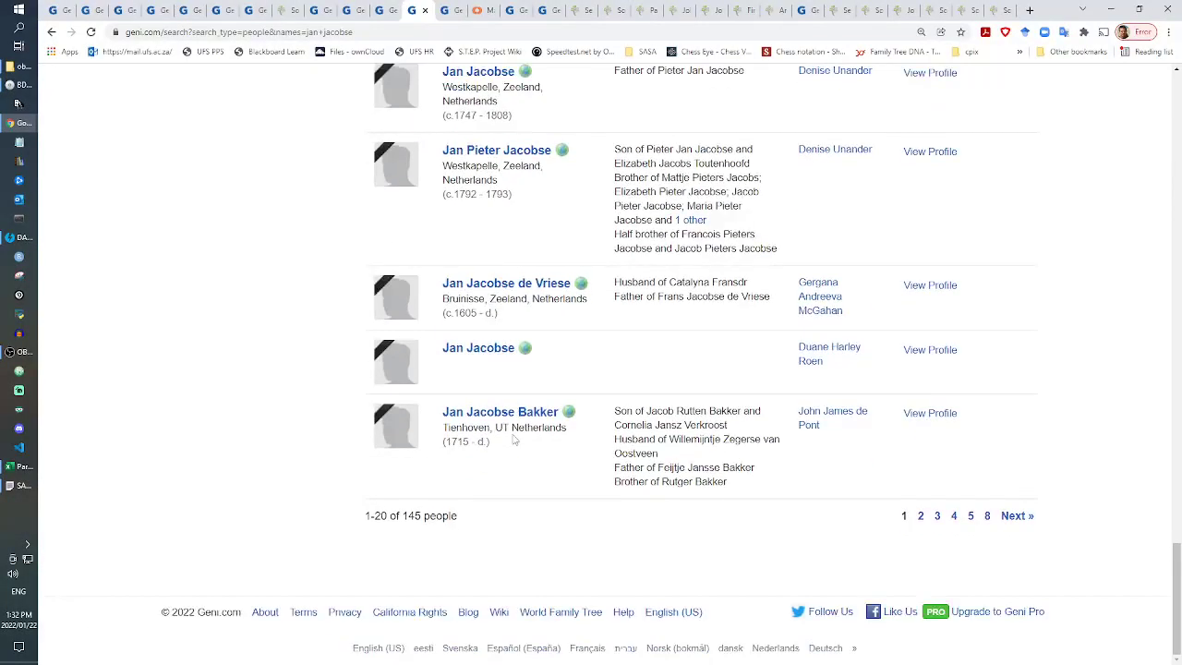
Step: Narrow the variant-surname search by adding the female given name as partner and check the results
{"action": "scroll", "coordinate": [515, 441], "scroll_direction": "up", "scroll_amount": 20}
{"action": "left_click", "coordinate": [279, 445]}
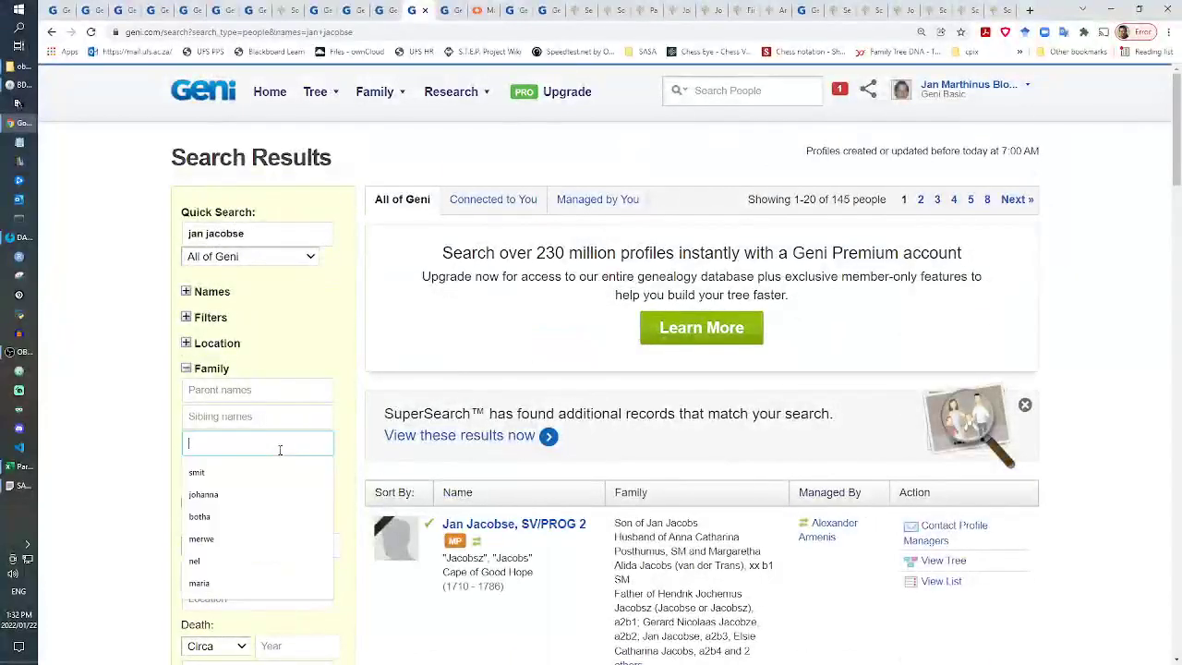
{"action": "type", "text": "helena"}
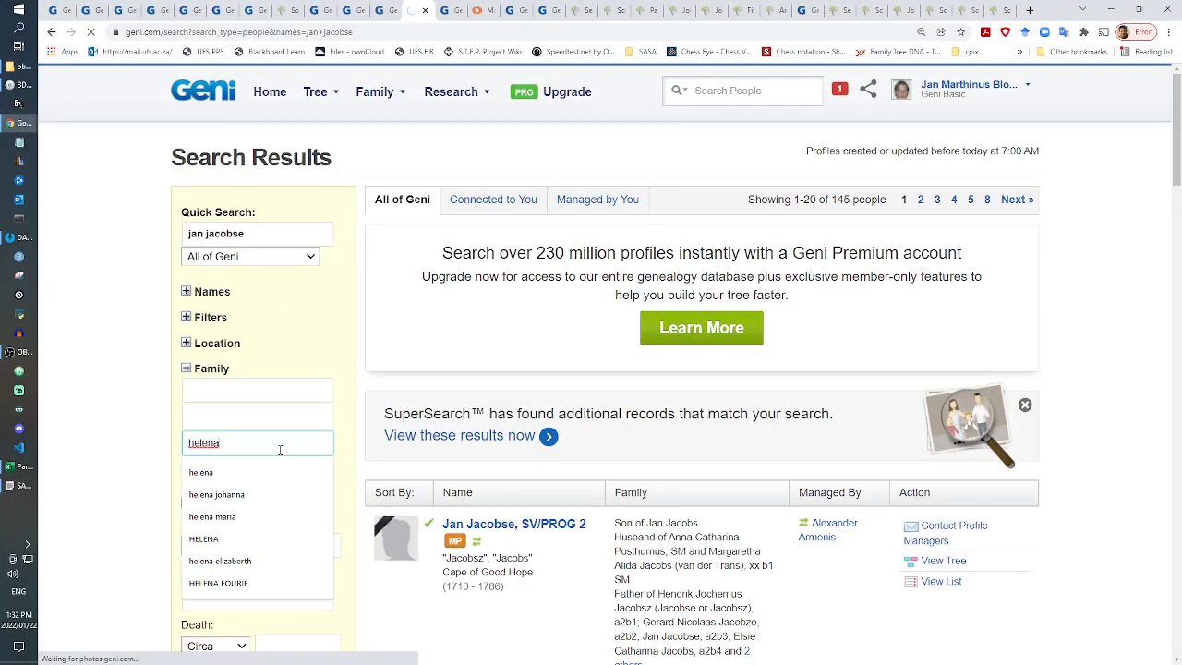
{"action": "key", "text": "Return"}
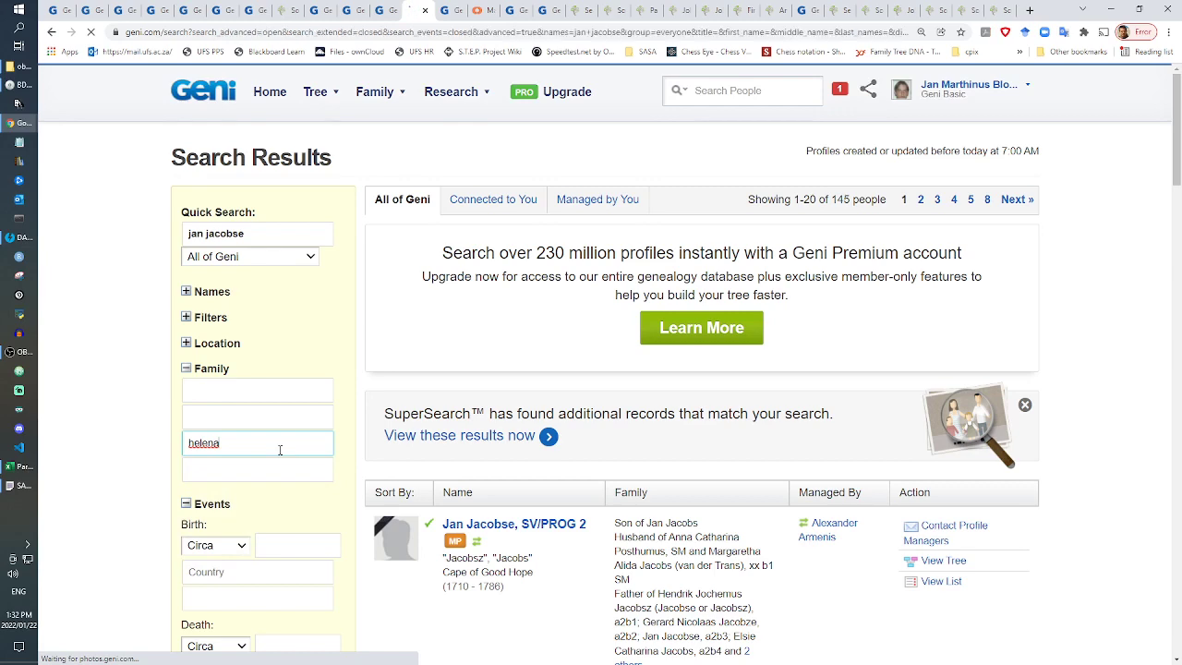
{"action": "scroll", "coordinate": [607, 573], "scroll_direction": "down", "scroll_amount": 3}
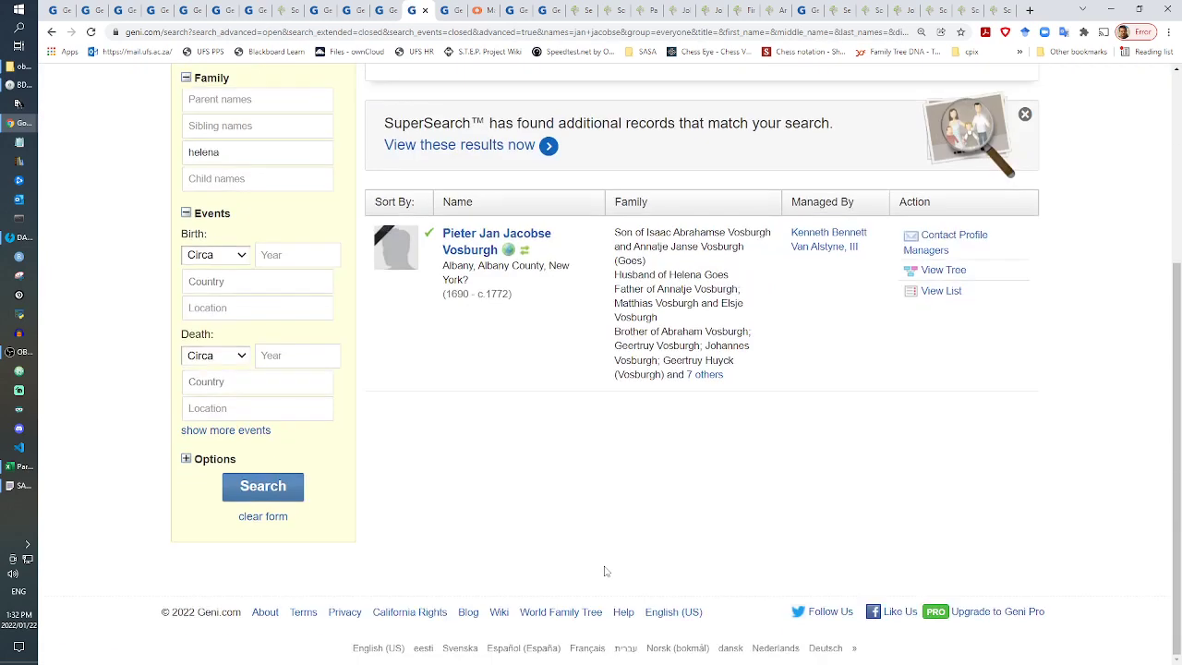
{"action": "scroll", "coordinate": [508, 435], "scroll_direction": "up", "scroll_amount": 3}
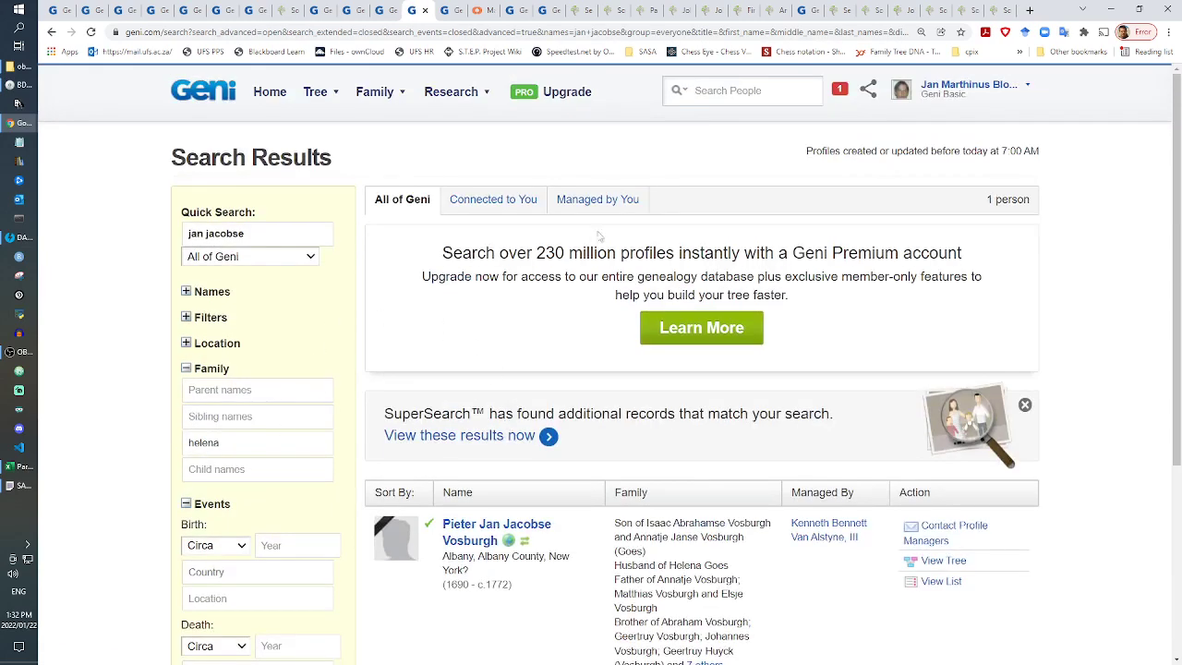
Step: Run a new people search for the first wife's two given names with the maiden surname ending in "s"
{"action": "left_click", "coordinate": [715, 89]}
{"action": "type", "text": "h"}
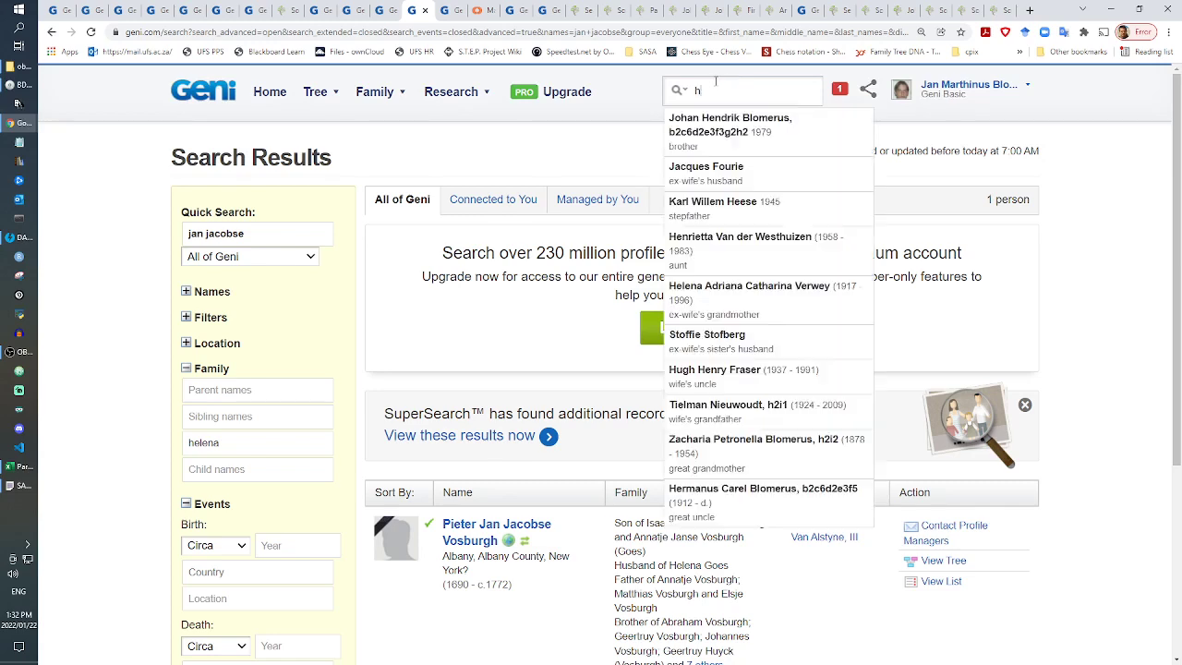
{"action": "type", "text": "elena elizab"}
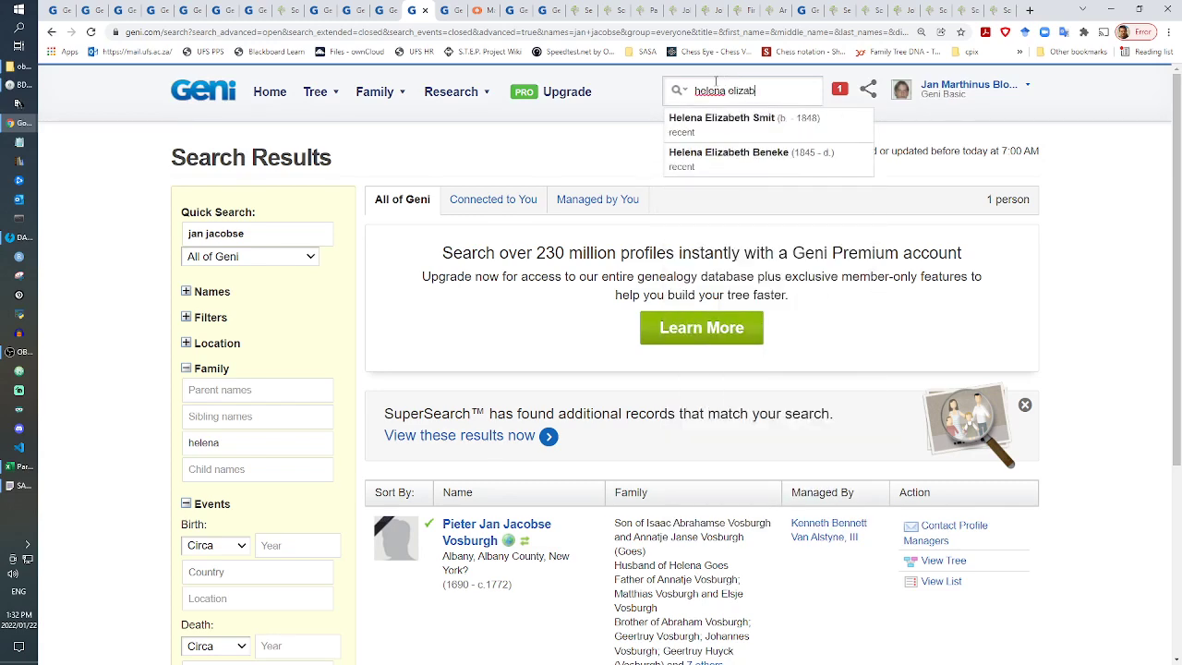
{"action": "type", "text": "eth jacobs"}
{"action": "key", "text": "Return"}
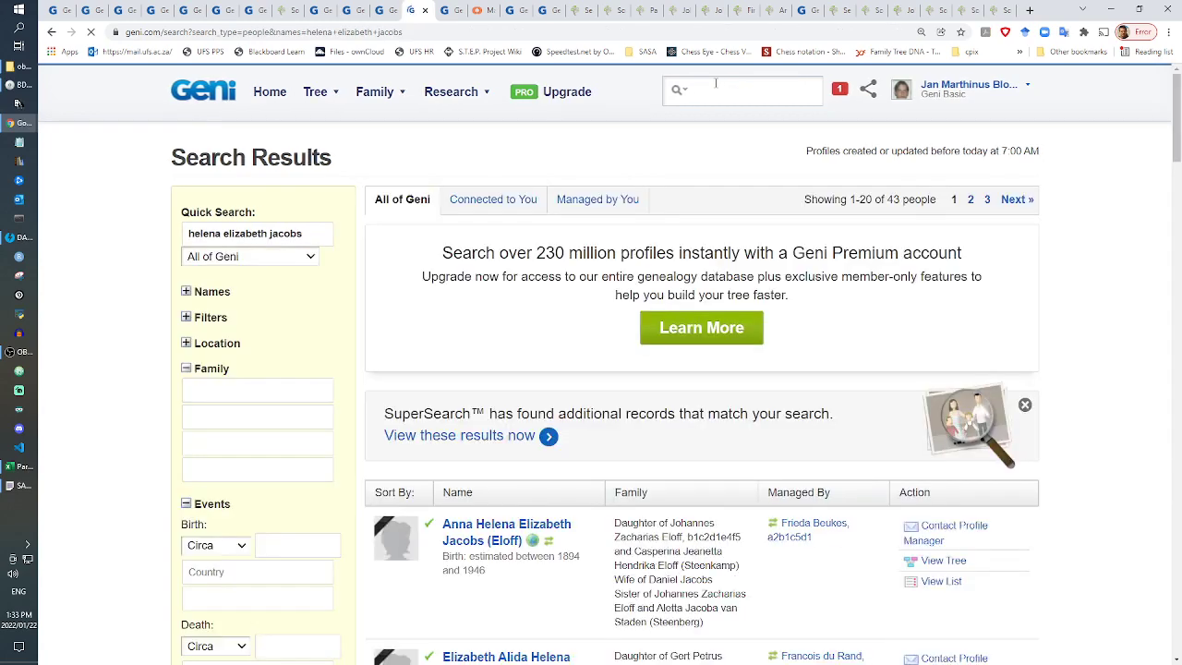
Step: Look through the results for the first wife's name, expand b6c2's full list of children and open b6c2's profile in a new tab
{"action": "scroll", "coordinate": [614, 370], "scroll_direction": "down", "scroll_amount": 3}
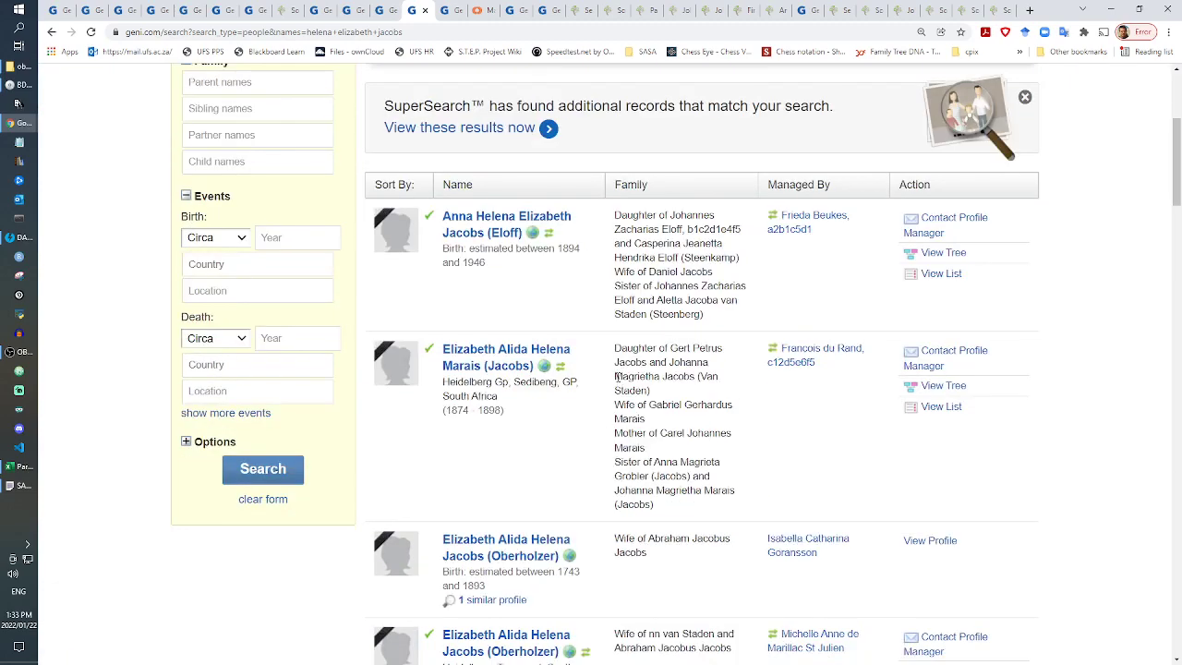
{"action": "scroll", "coordinate": [616, 378], "scroll_direction": "down", "scroll_amount": 6}
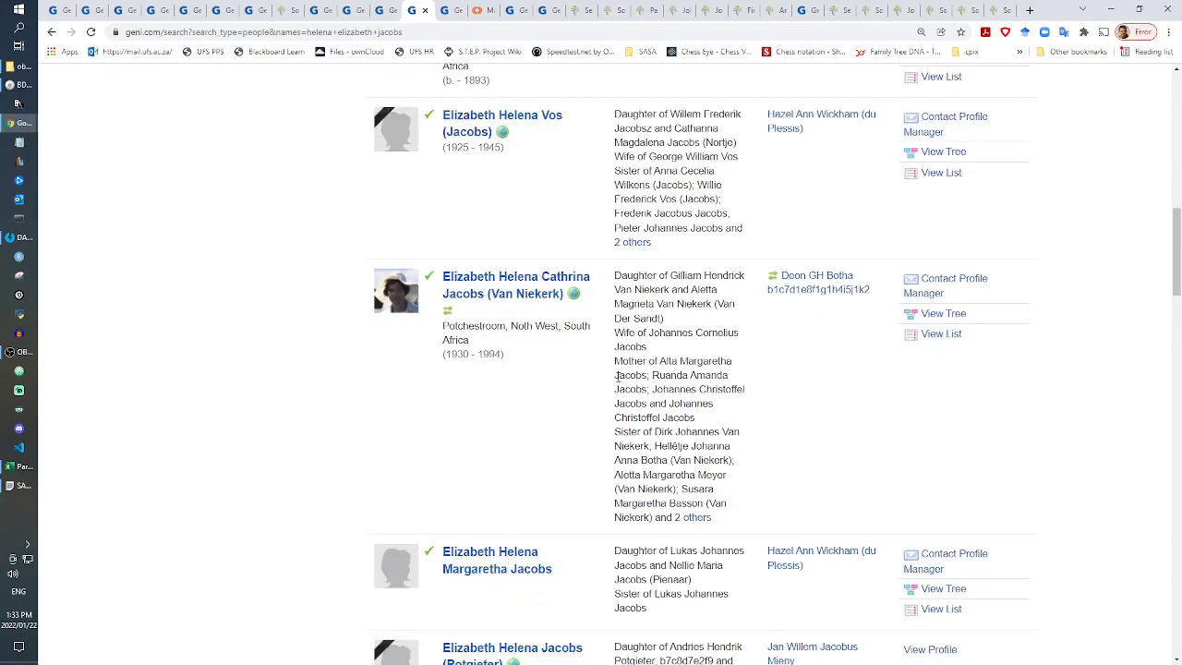
{"action": "scroll", "coordinate": [617, 377], "scroll_direction": "down", "scroll_amount": 8}
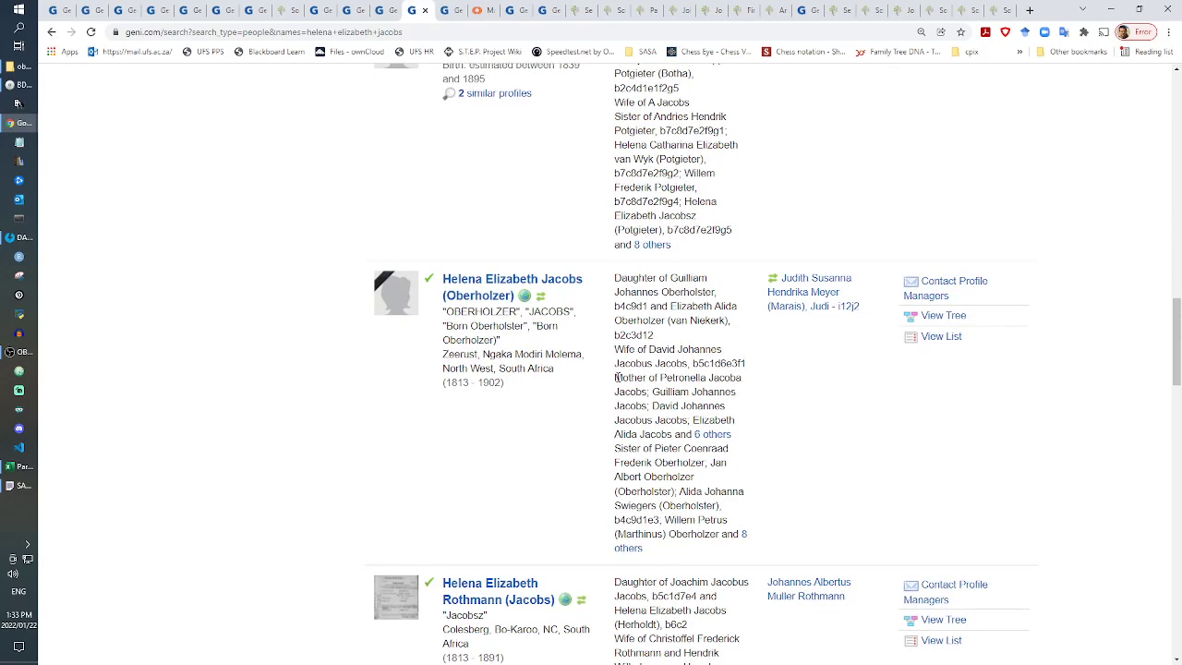
{"action": "scroll", "coordinate": [616, 376], "scroll_direction": "down", "scroll_amount": 6}
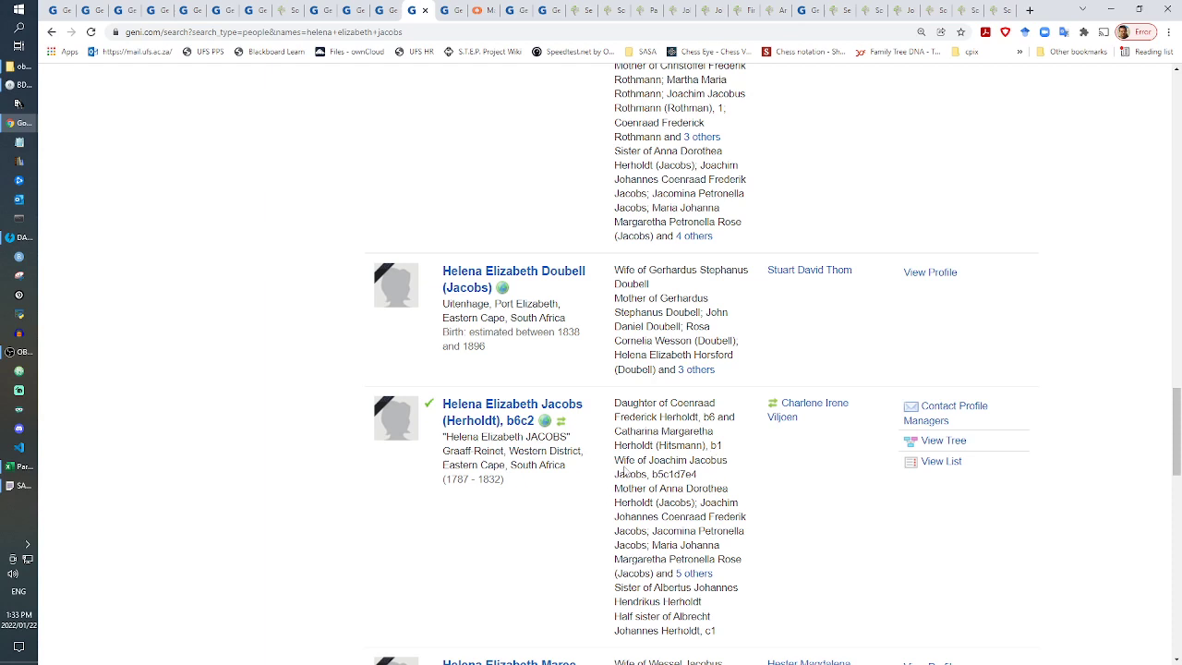
{"action": "left_click", "coordinate": [694, 573]}
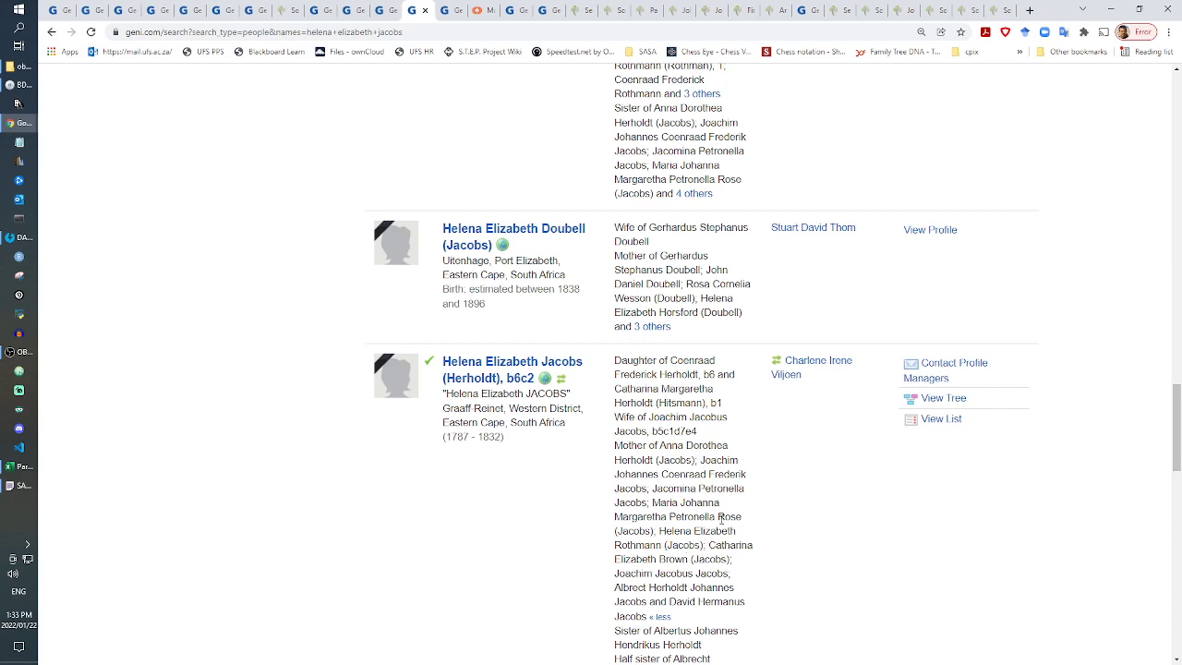
{"action": "left_click_drag", "start_coordinate": [677, 533], "coordinate": [716, 553]}
{"action": "left_click_drag", "start_coordinate": [616, 547], "coordinate": [650, 552]}
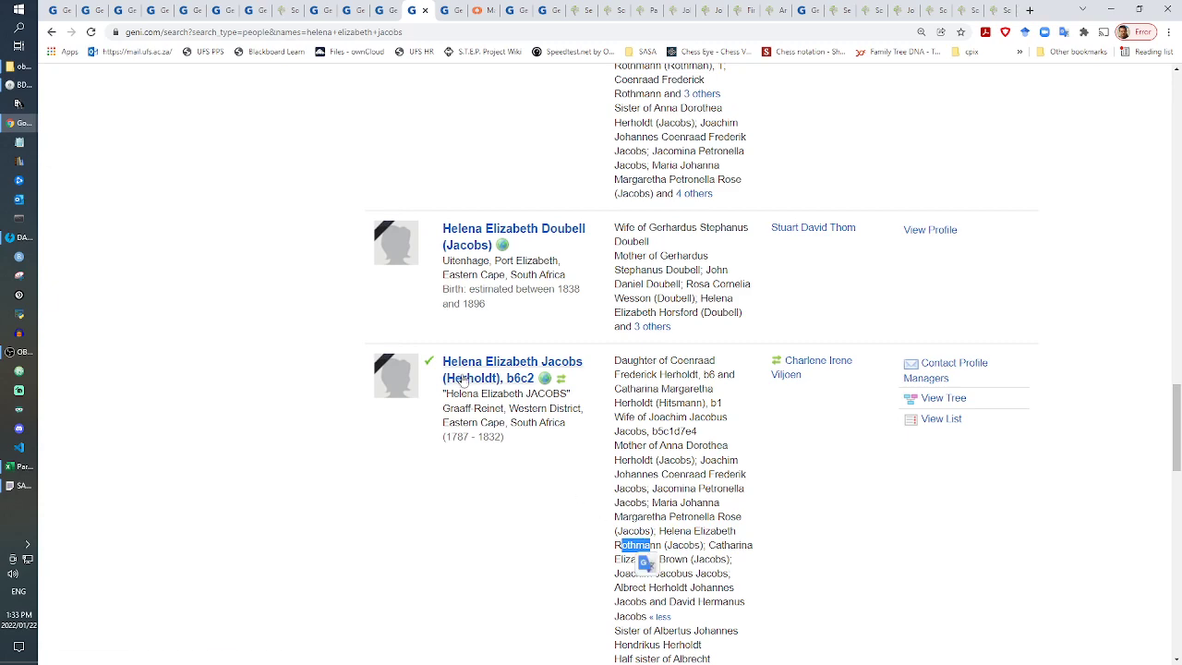
{"action": "right_click", "coordinate": [460, 371]}
{"action": "left_click", "coordinate": [495, 382]}
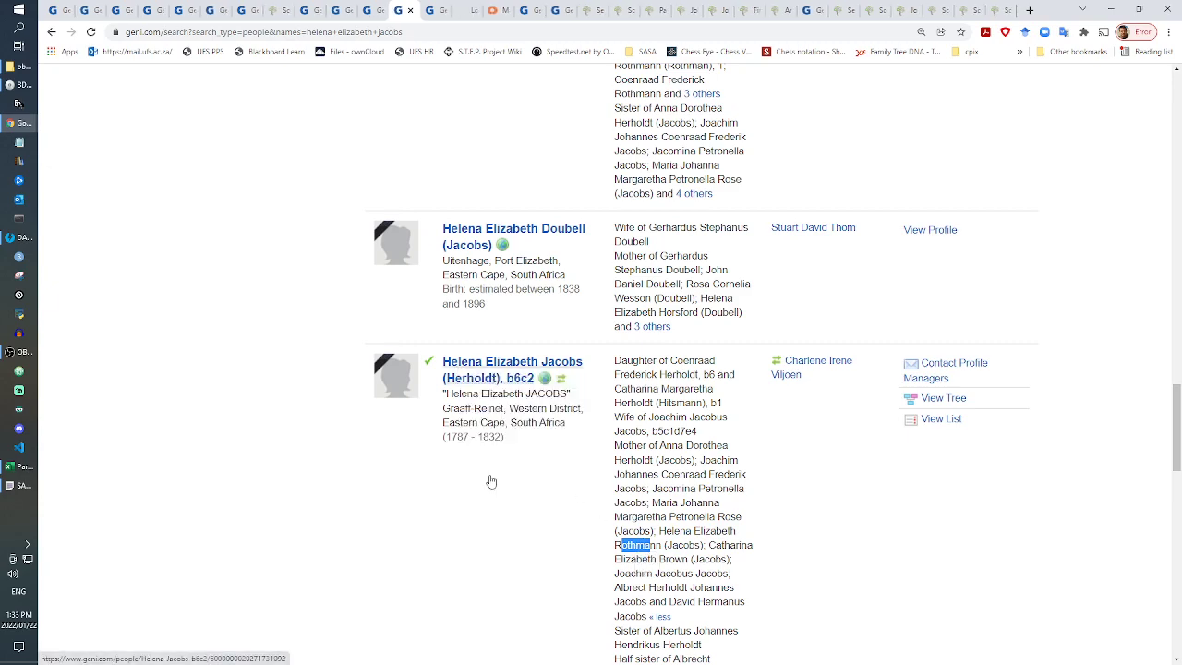
Step: Find the Graaff-Reinet namesake with birth estimated between 1753 and 1813, check her husband's name and open her profile in a new tab
{"action": "scroll", "coordinate": [489, 480], "scroll_direction": "down", "scroll_amount": 7}
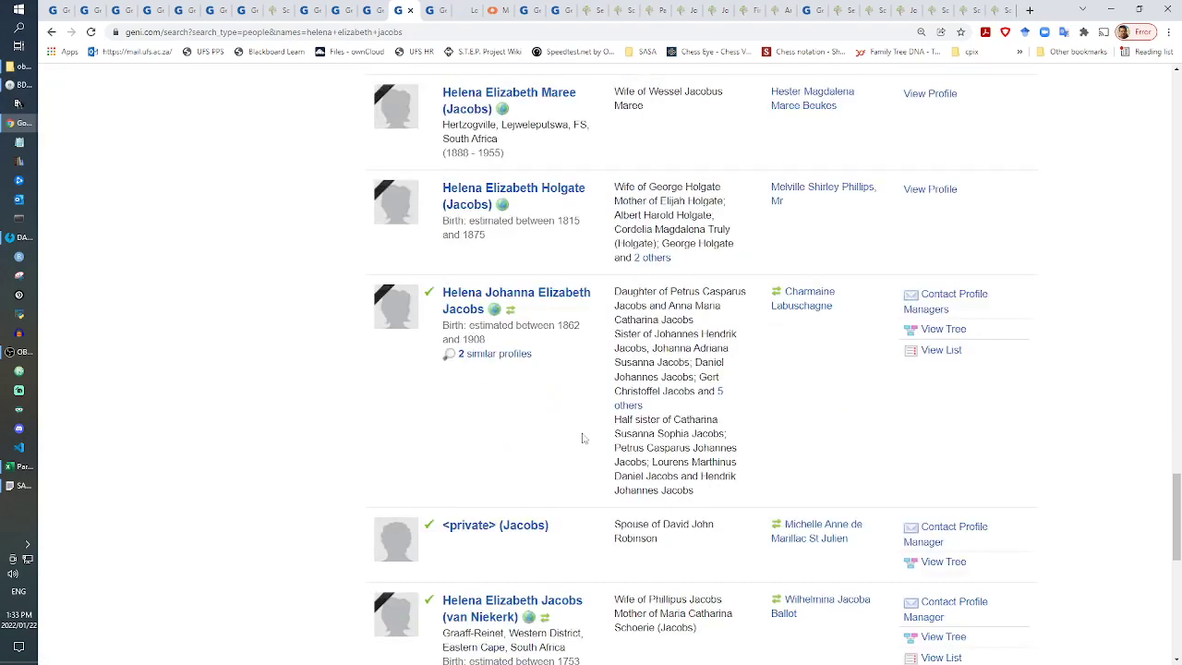
{"action": "scroll", "coordinate": [582, 438], "scroll_direction": "down", "scroll_amount": 3}
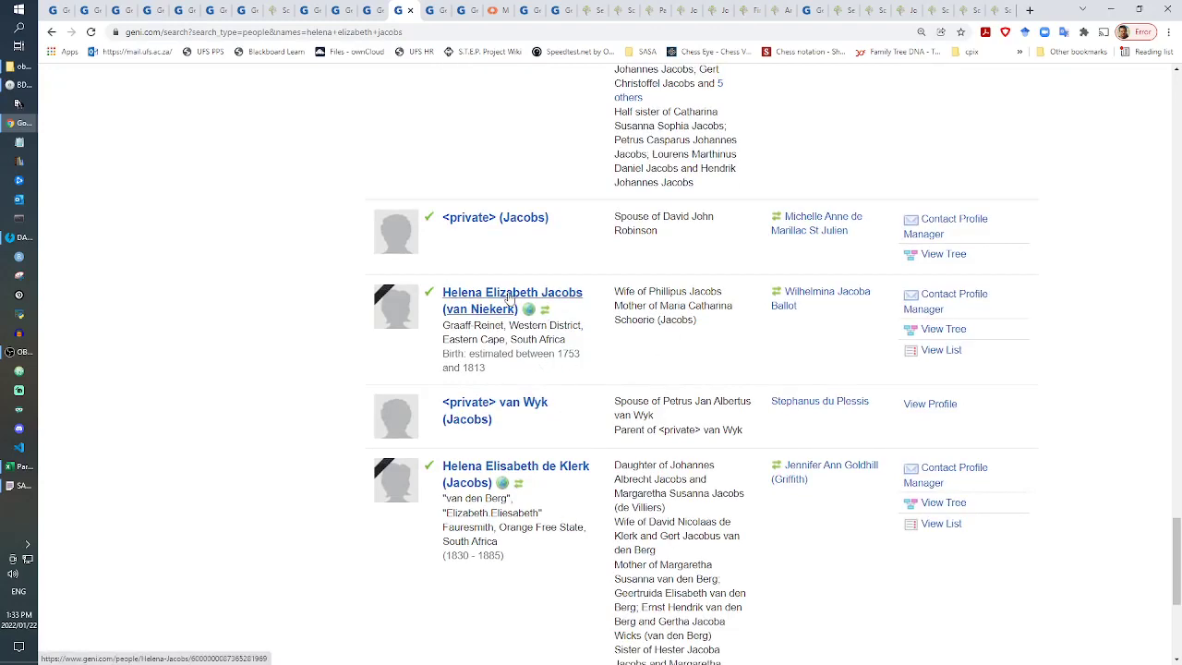
{"action": "left_click_drag", "start_coordinate": [665, 291], "coordinate": [738, 294]}
{"action": "left_click_drag", "start_coordinate": [652, 294], "coordinate": [691, 293]}
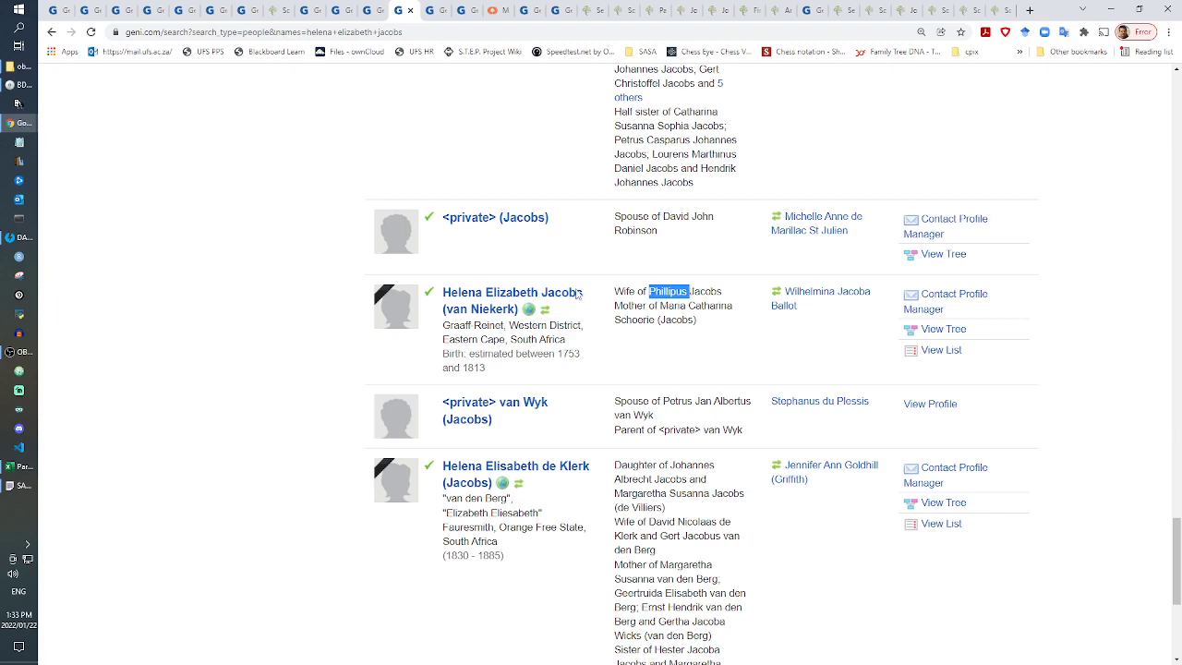
{"action": "right_click", "coordinate": [539, 292]}
{"action": "left_click", "coordinate": [559, 297]}
{"action": "mouse_move", "coordinate": [559, 298]}
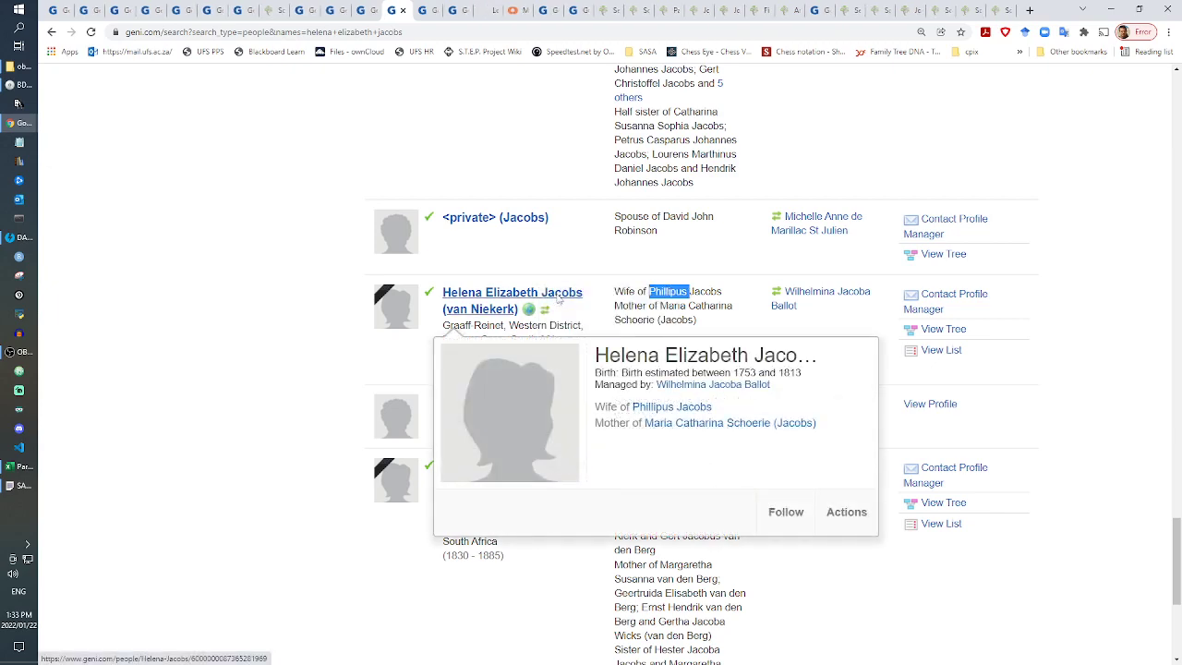
{"action": "scroll", "coordinate": [271, 467], "scroll_direction": "down", "scroll_amount": 3}
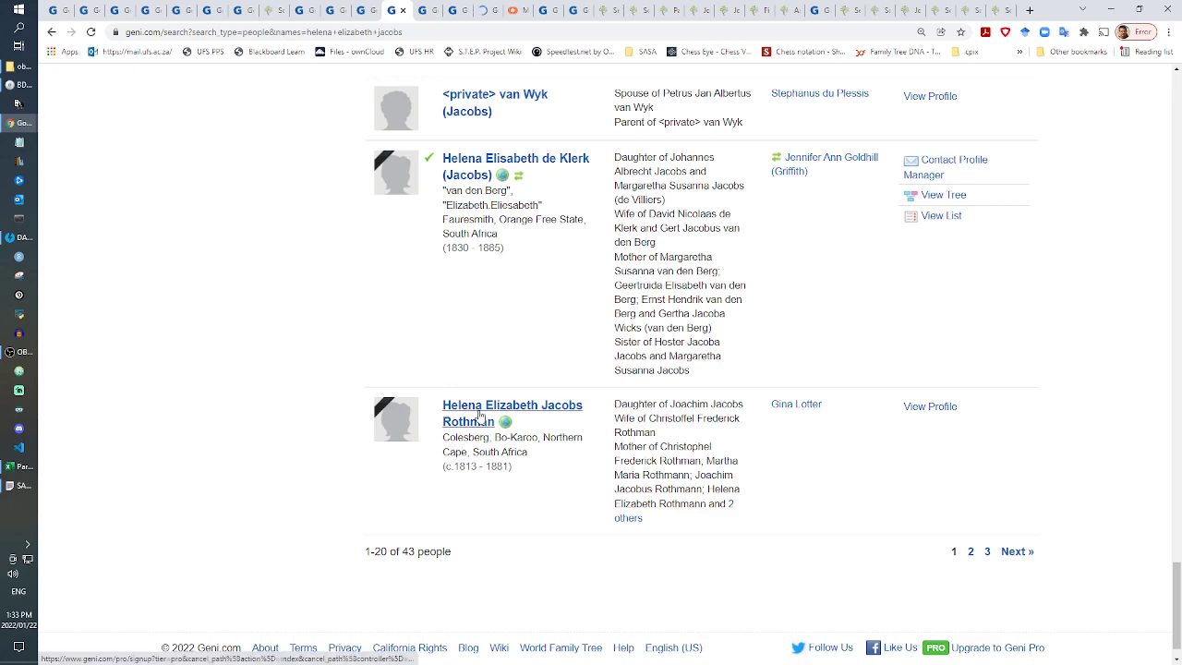
{"action": "scroll", "coordinate": [651, 476], "scroll_direction": "down", "scroll_amount": 1}
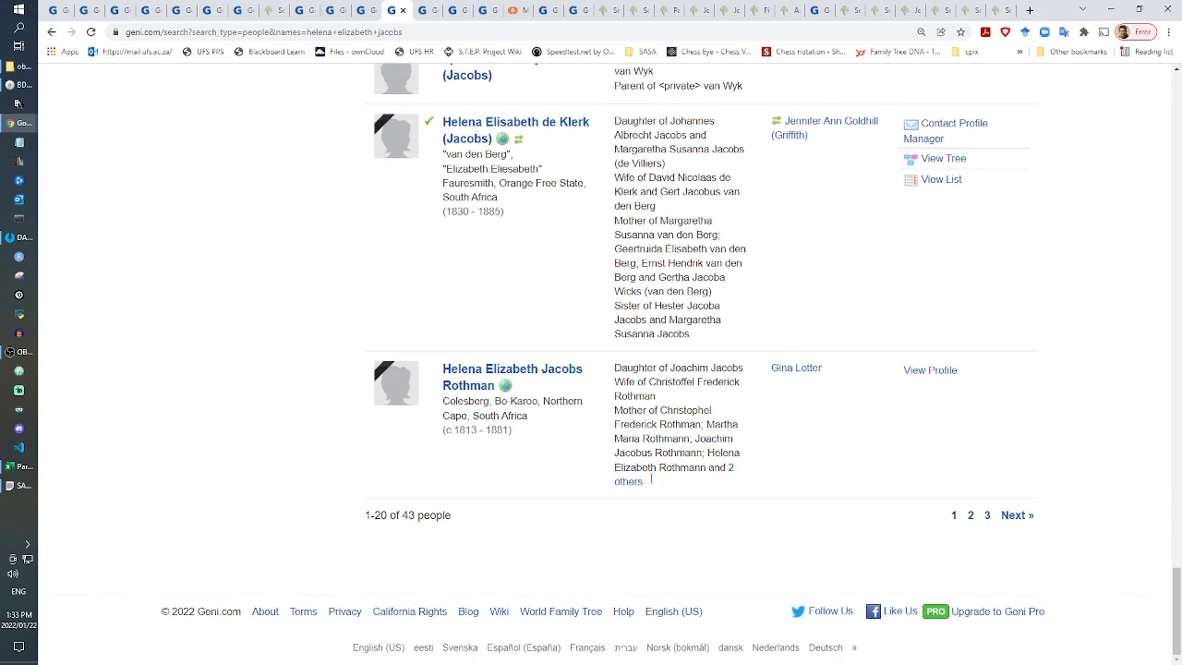
{"action": "scroll", "coordinate": [651, 476], "scroll_direction": "up", "scroll_amount": 5}
{"action": "scroll", "coordinate": [651, 476], "scroll_direction": "down", "scroll_amount": 5}
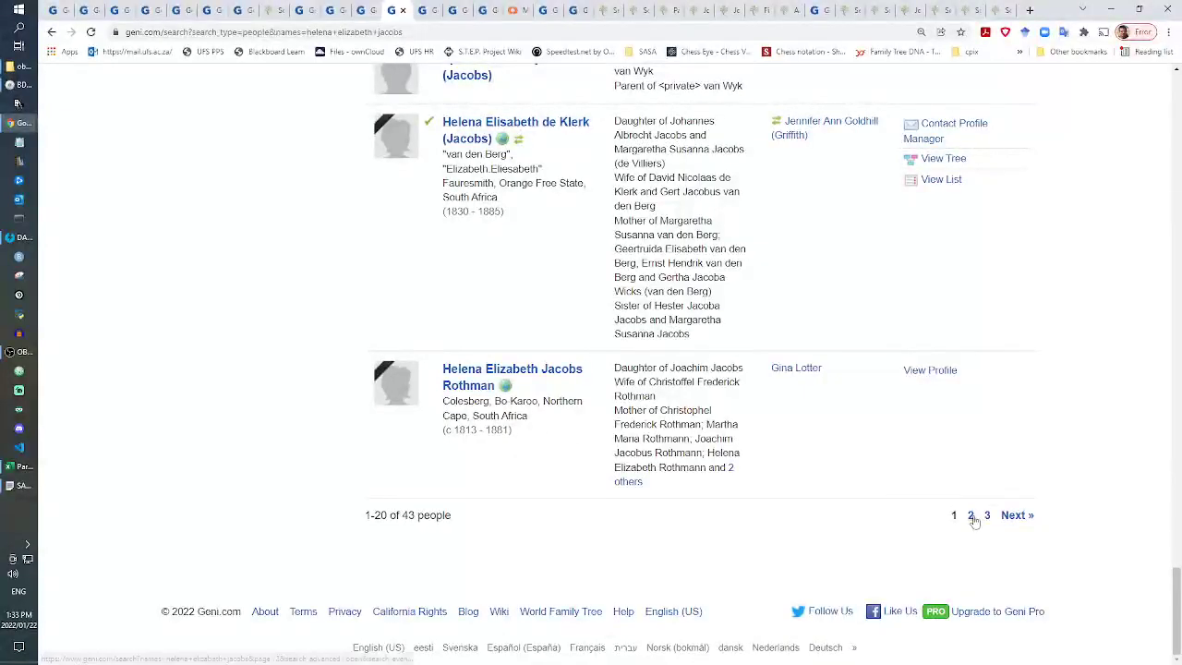
{"action": "left_click", "coordinate": [427, 9]}
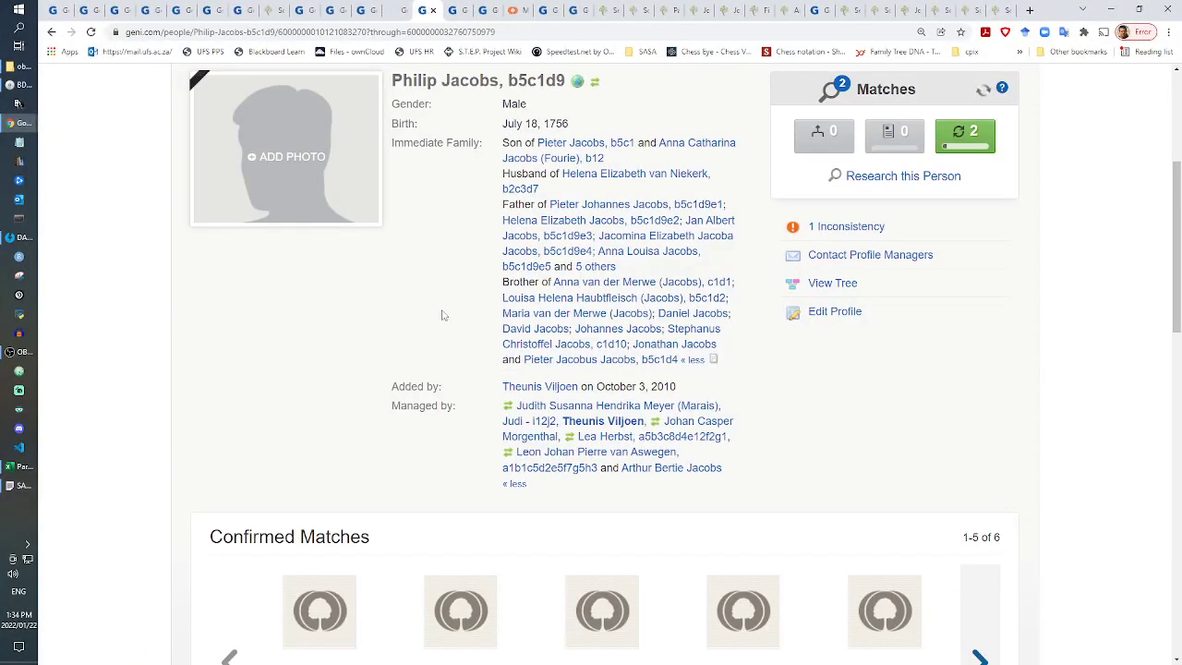
Step: Expand b5c1d9's full list of children, and open his daughter b5c1d9e2's profile in a new tab
{"action": "scroll", "coordinate": [467, 356], "scroll_direction": "up", "scroll_amount": 3}
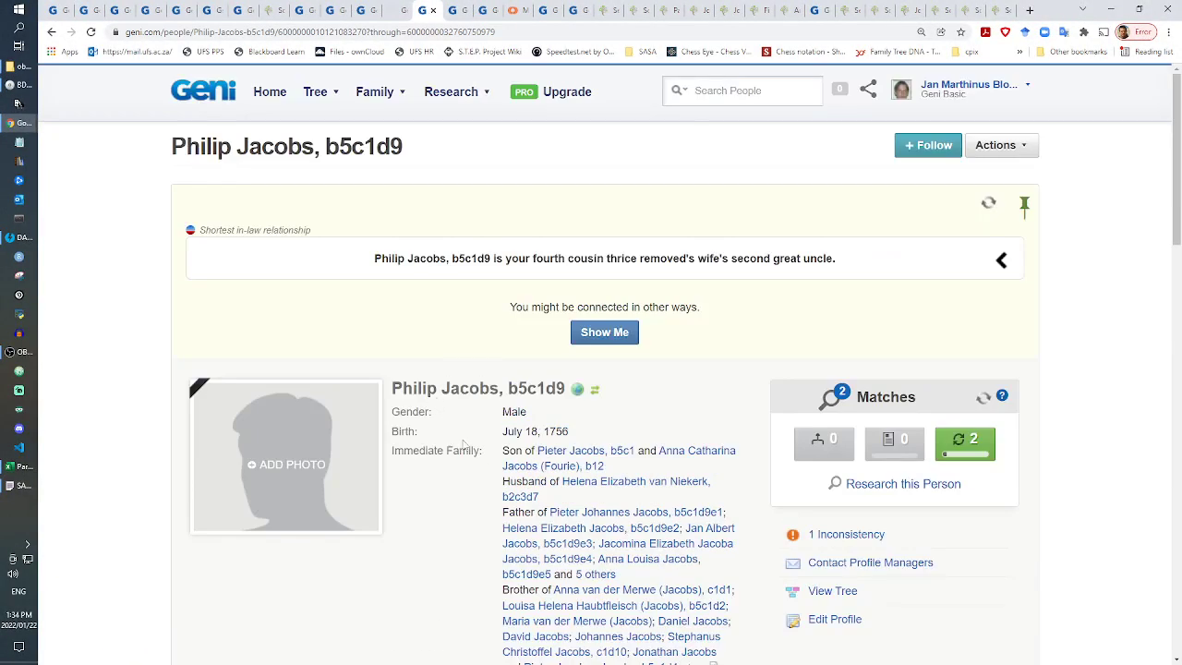
{"action": "scroll", "coordinate": [464, 443], "scroll_direction": "down", "scroll_amount": 3}
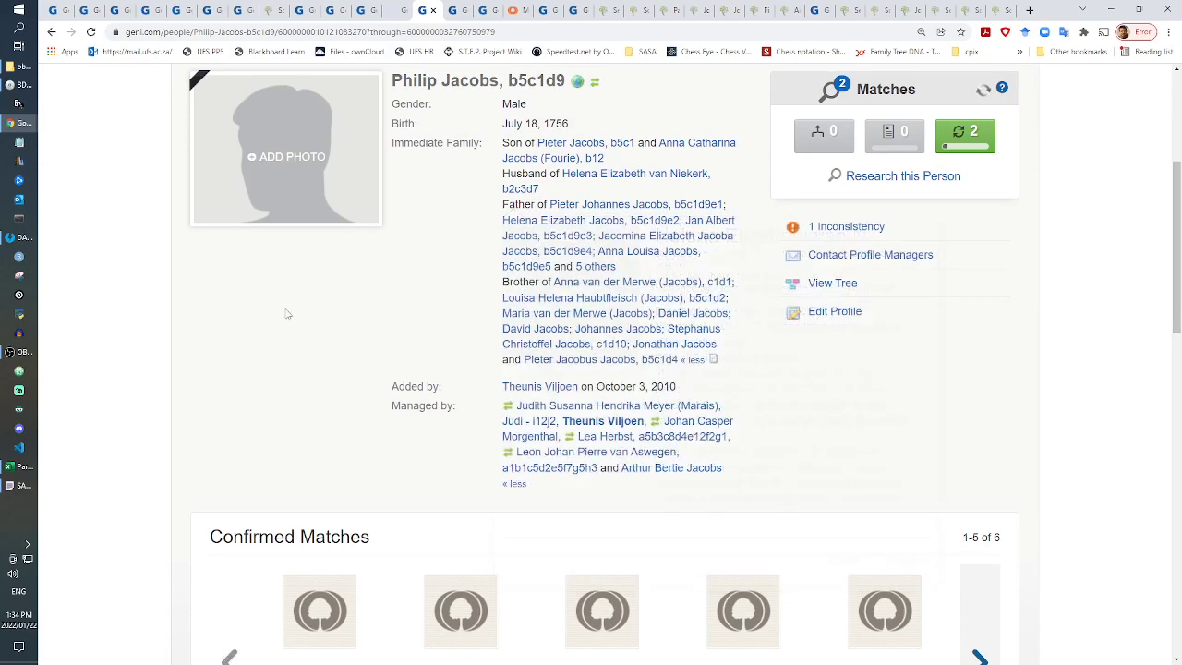
{"action": "left_click", "coordinate": [582, 268]}
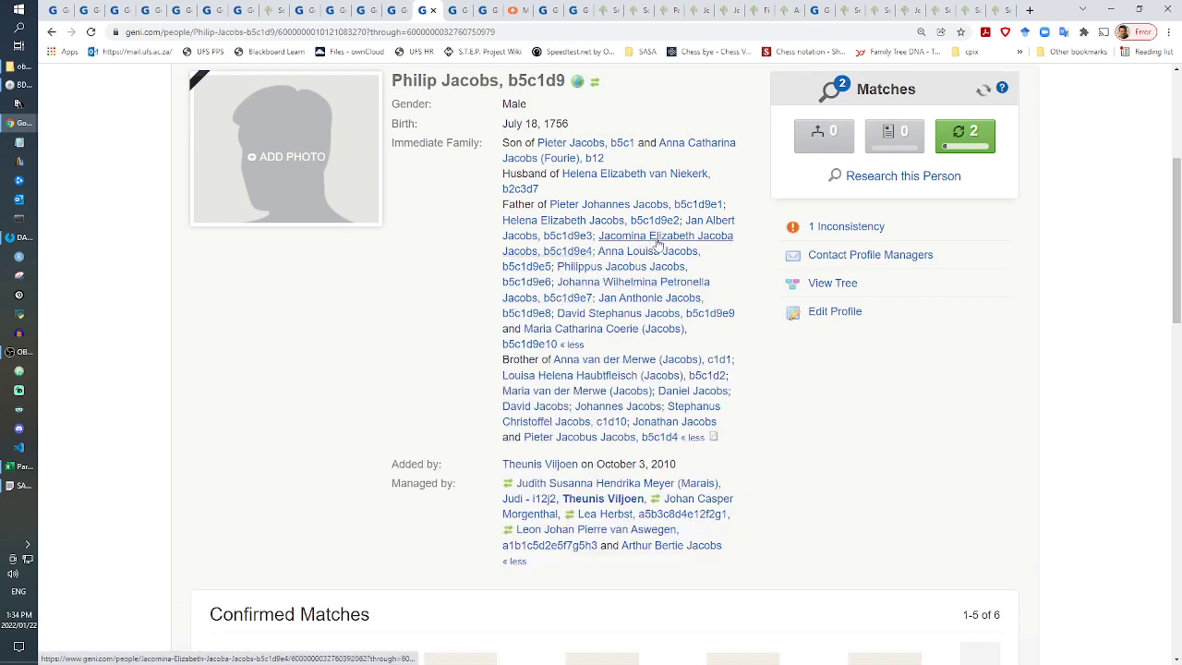
{"action": "right_click", "coordinate": [617, 214]}
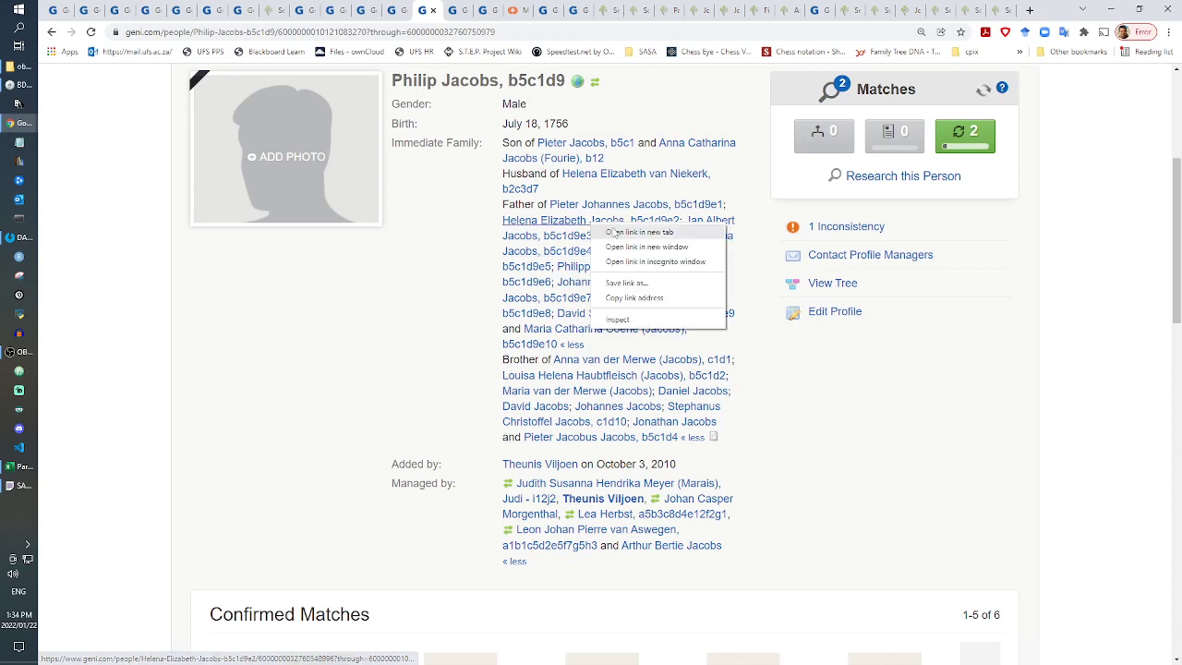
{"action": "left_click", "coordinate": [621, 232]}
{"action": "left_click", "coordinate": [440, 10]}
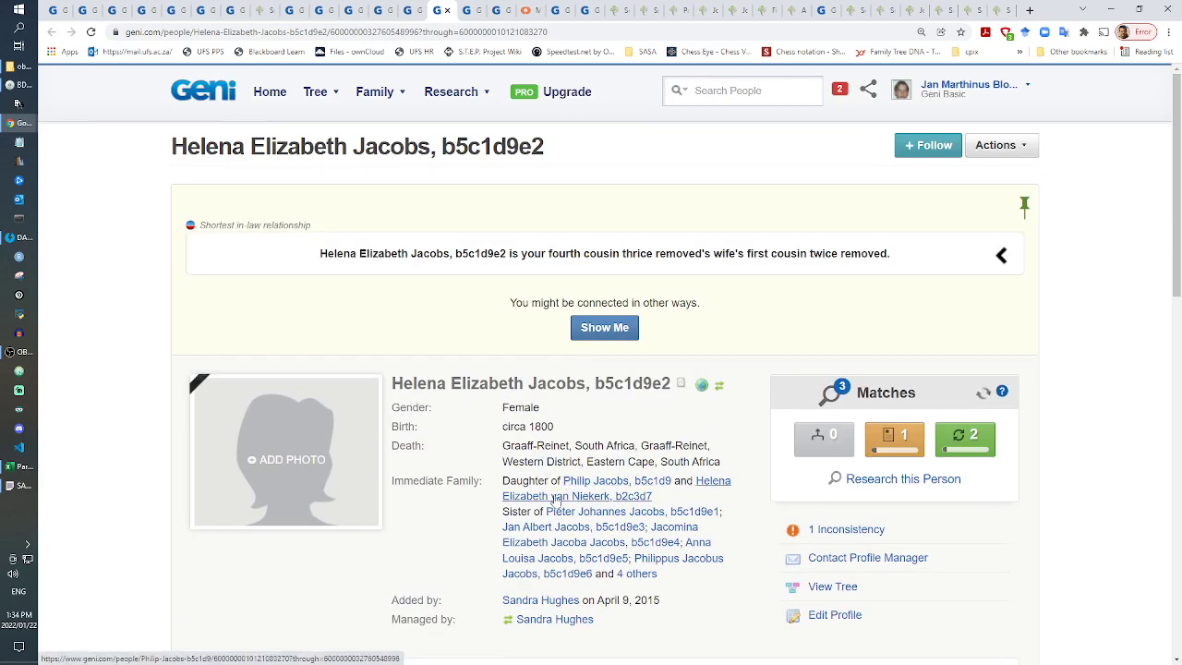
Step: Examine the place, date and source recorded in the About text of b5c1d9e2's profile
{"action": "scroll", "coordinate": [479, 494], "scroll_direction": "down", "scroll_amount": 7}
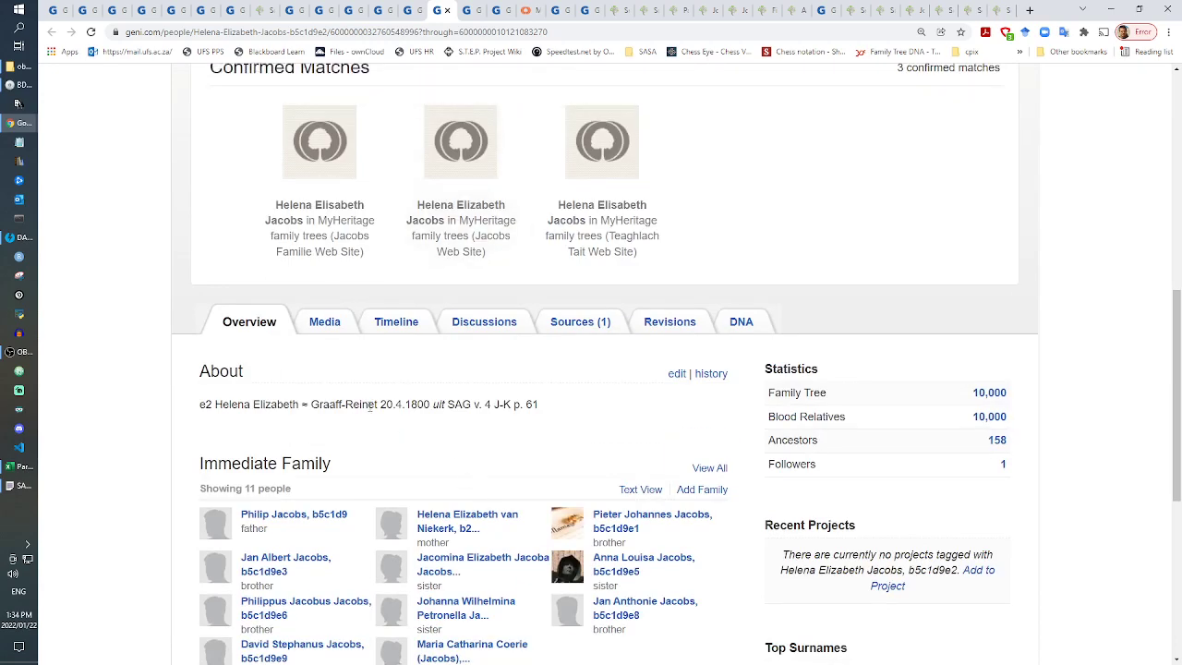
{"action": "left_click_drag", "start_coordinate": [370, 407], "coordinate": [489, 407]}
{"action": "left_click", "coordinate": [348, 403]}
{"action": "left_click_drag", "start_coordinate": [310, 404], "coordinate": [444, 407]}
{"action": "left_click", "coordinate": [368, 411]}
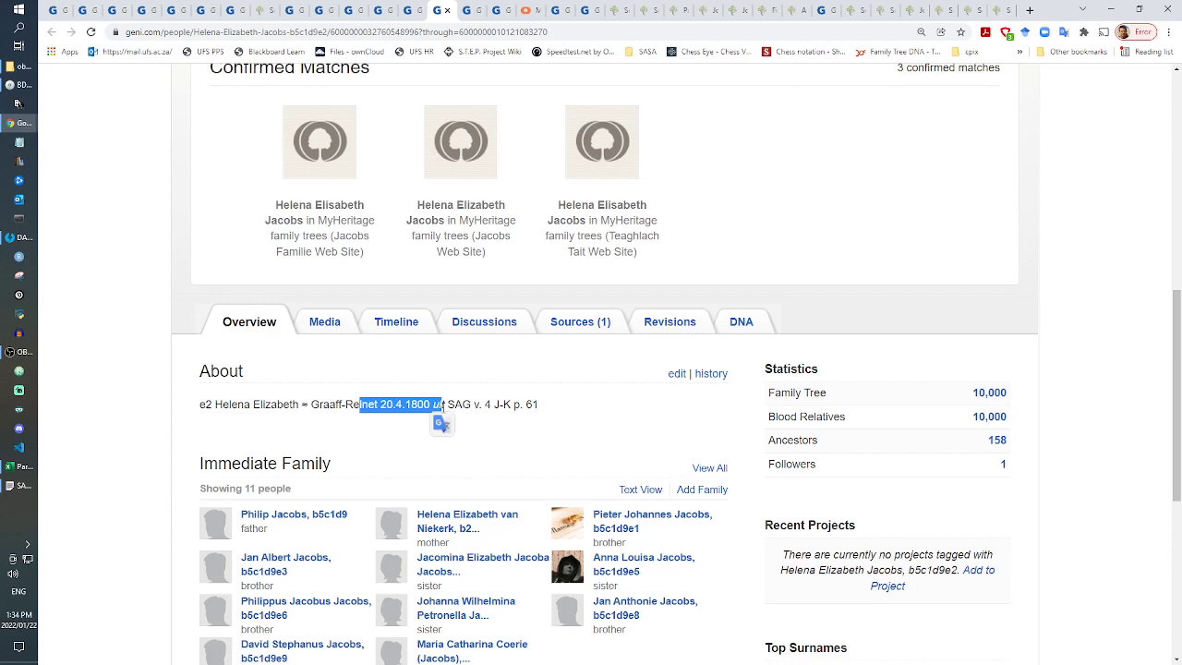
{"action": "left_click", "coordinate": [355, 443]}
{"action": "left_click_drag", "start_coordinate": [347, 404], "coordinate": [445, 406]}
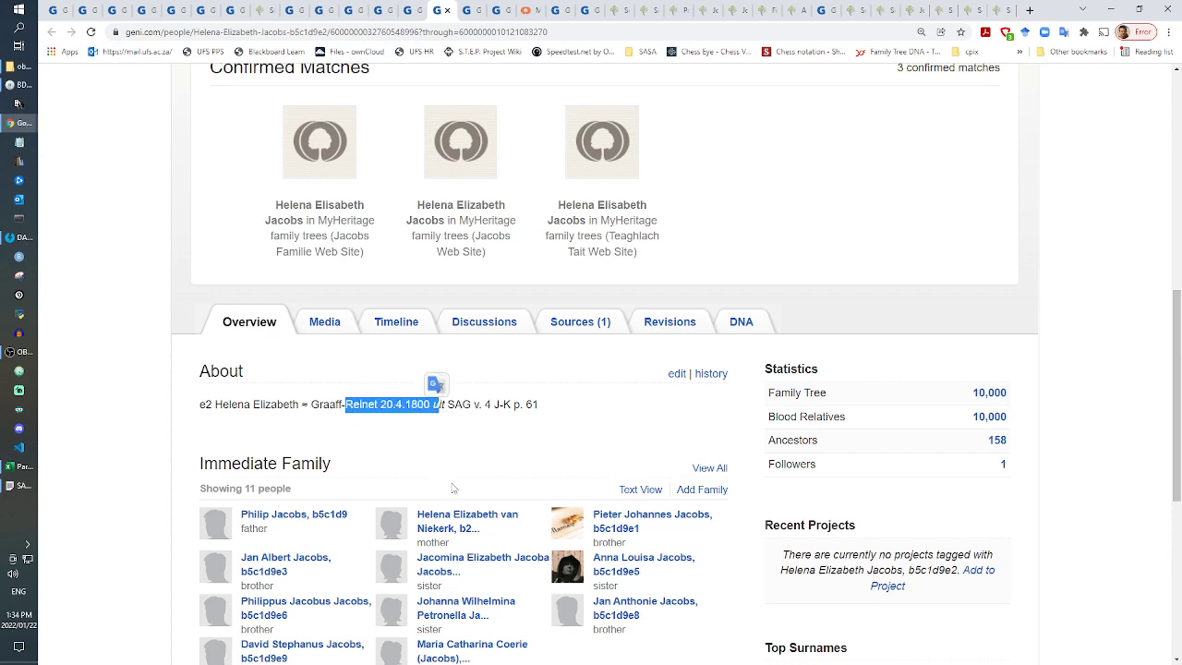
Step: From b6c2's profile, open her like-named married daughter's profile and check her birth date
{"action": "left_click", "coordinate": [467, 10]}
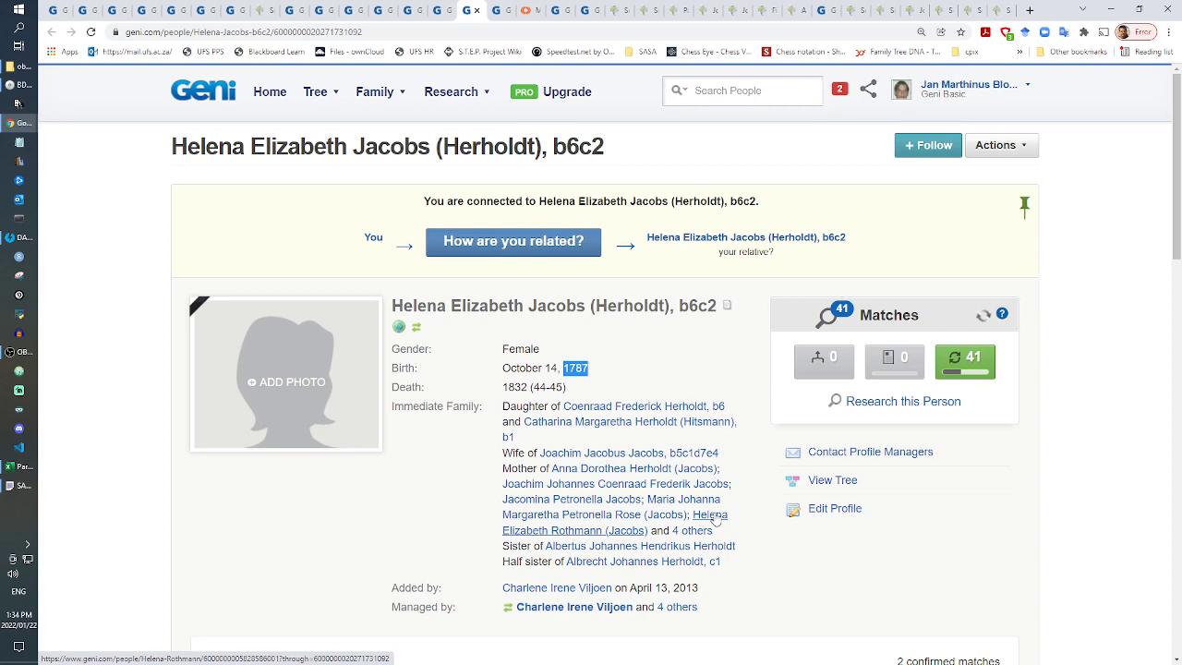
{"action": "mouse_move", "coordinate": [716, 522]}
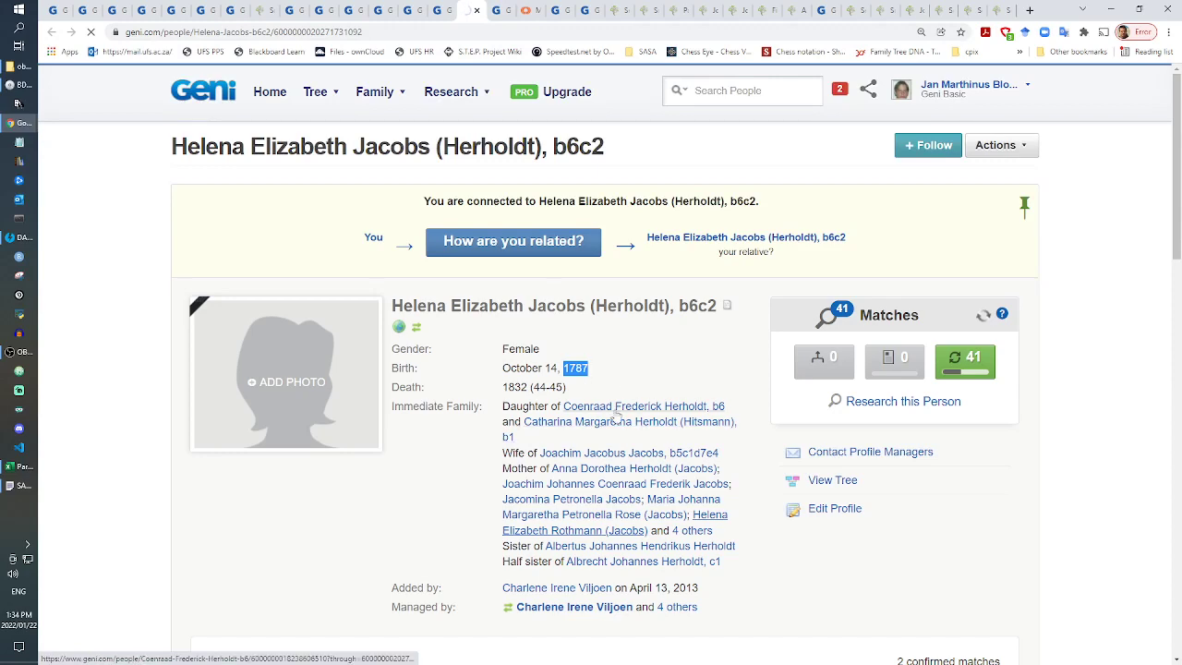
{"action": "left_click", "coordinate": [711, 516]}
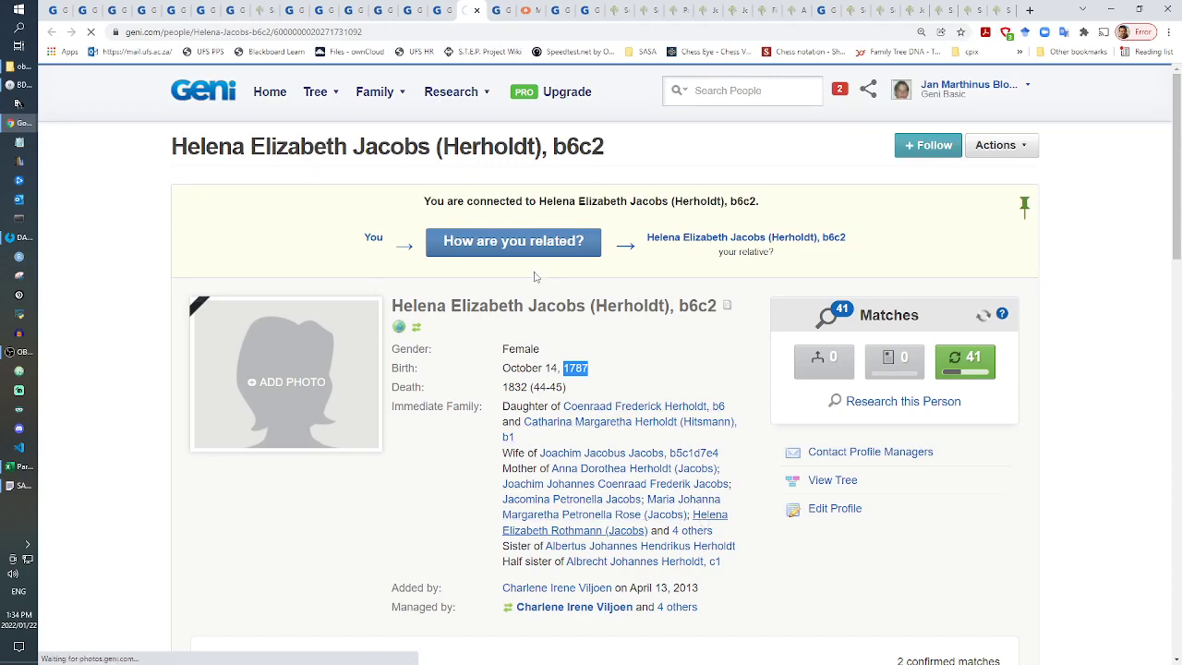
{"action": "left_click_drag", "start_coordinate": [289, 335], "coordinate": [407, 336]}
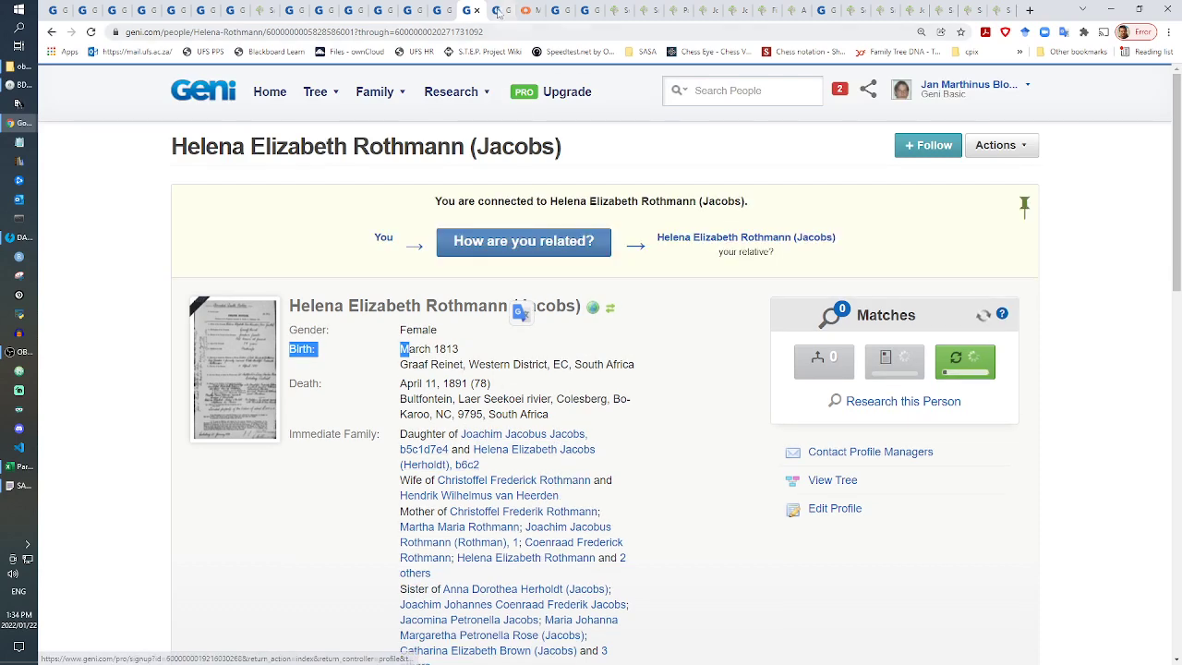
Step: Check the name on the profile with birth estimated between 1753 and 1813, and return to b5c1d9e2's profile
{"action": "left_click", "coordinate": [475, 11]}
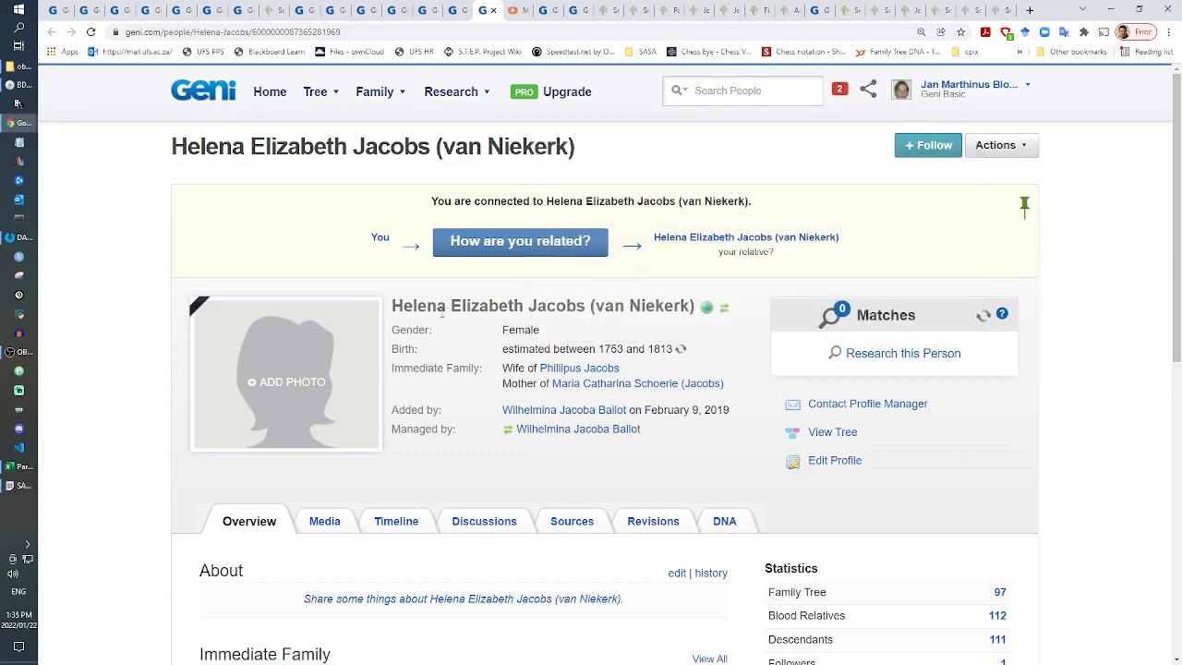
{"action": "left_click_drag", "start_coordinate": [437, 306], "coordinate": [582, 311]}
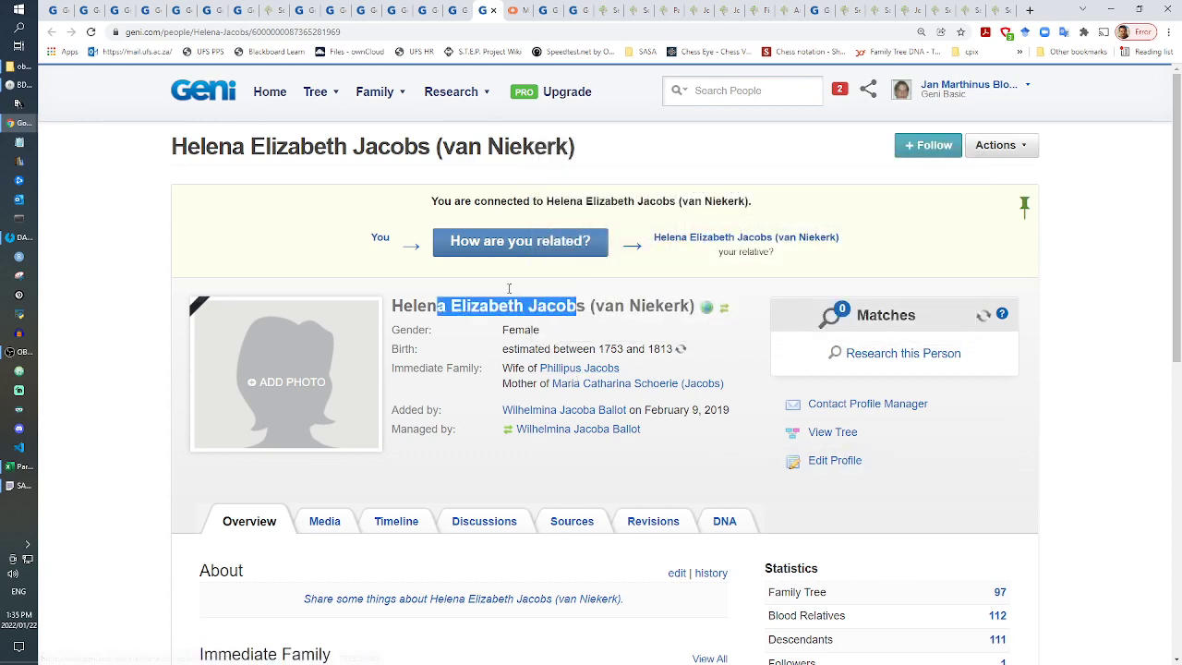
{"action": "left_click", "coordinate": [459, 10]}
{"action": "scroll", "coordinate": [453, 397], "scroll_direction": "up", "scroll_amount": 8}
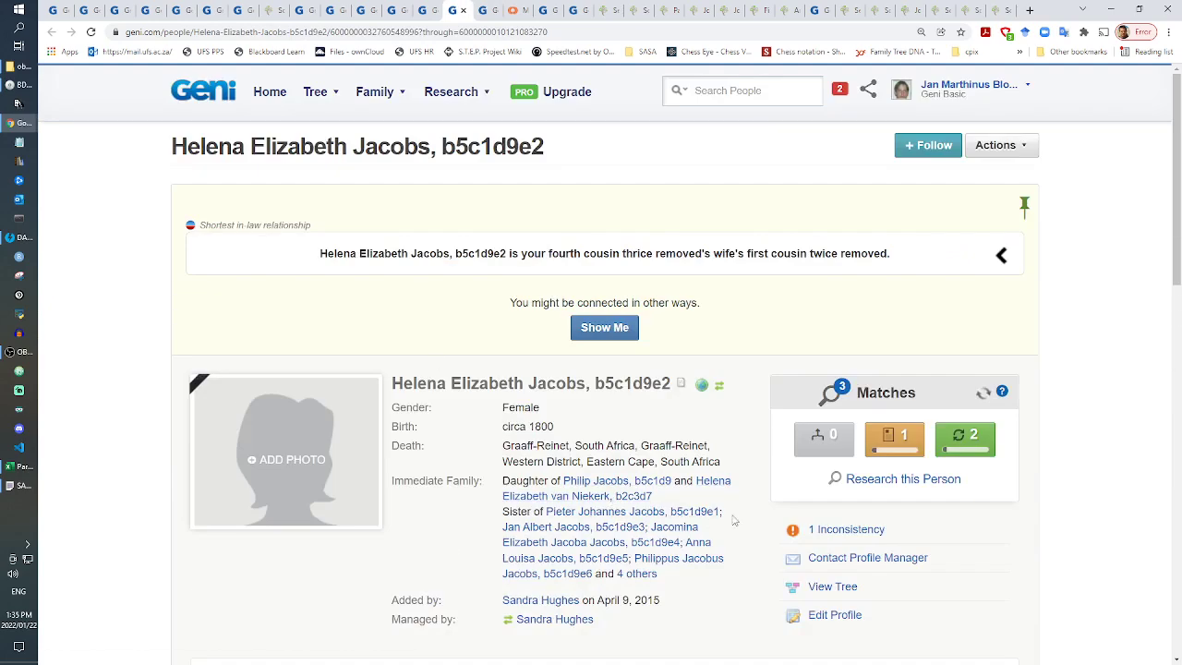
Step: Mark b4c5d11e4's first wife for moving with Move Profile in the family tree of b4c5d11e4f4
{"action": "left_click", "coordinate": [426, 9]}
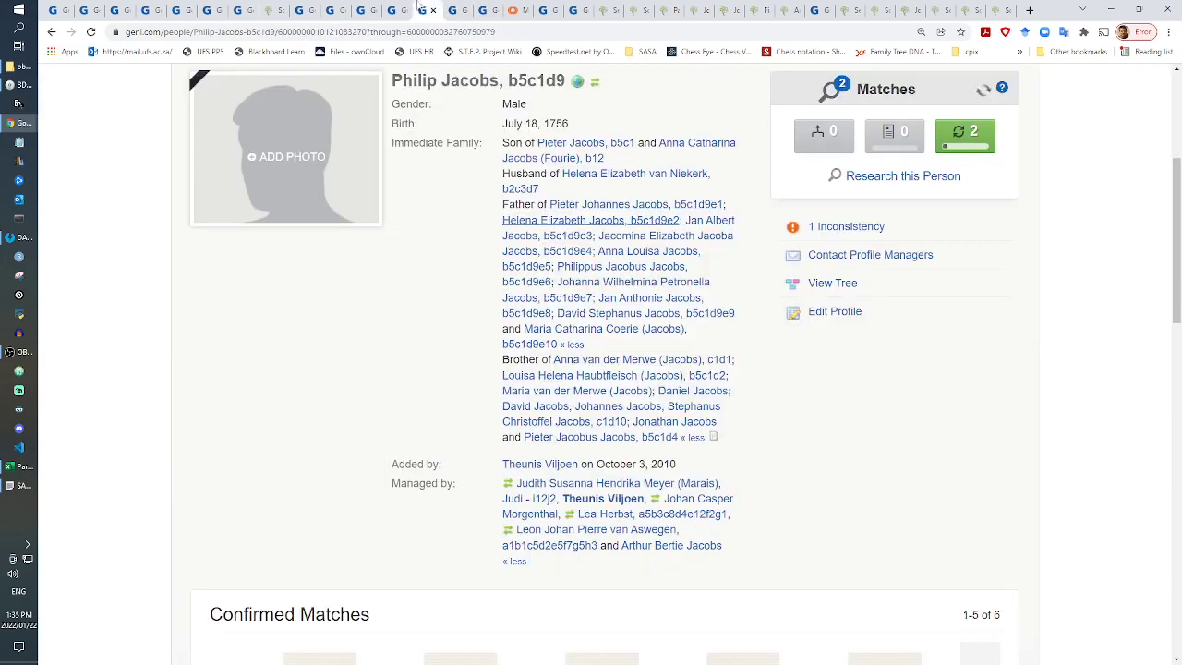
{"action": "left_click", "coordinate": [397, 9]}
{"action": "left_click", "coordinate": [349, 9]}
{"action": "left_click", "coordinate": [365, 9]}
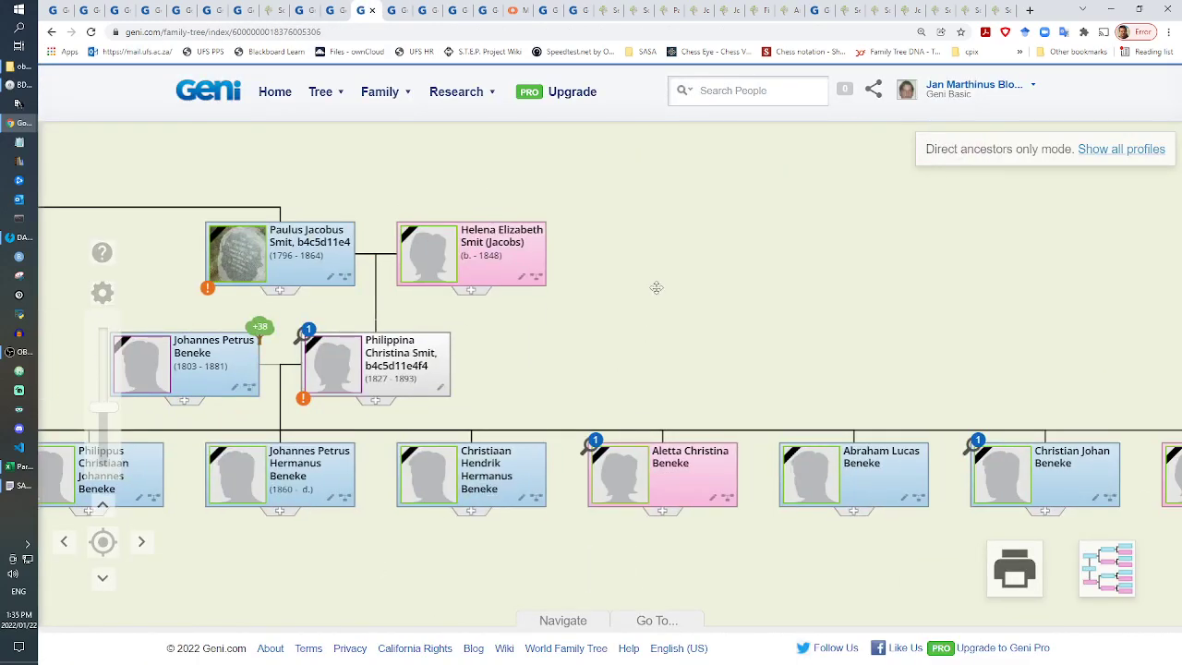
{"action": "left_click", "coordinate": [445, 335]}
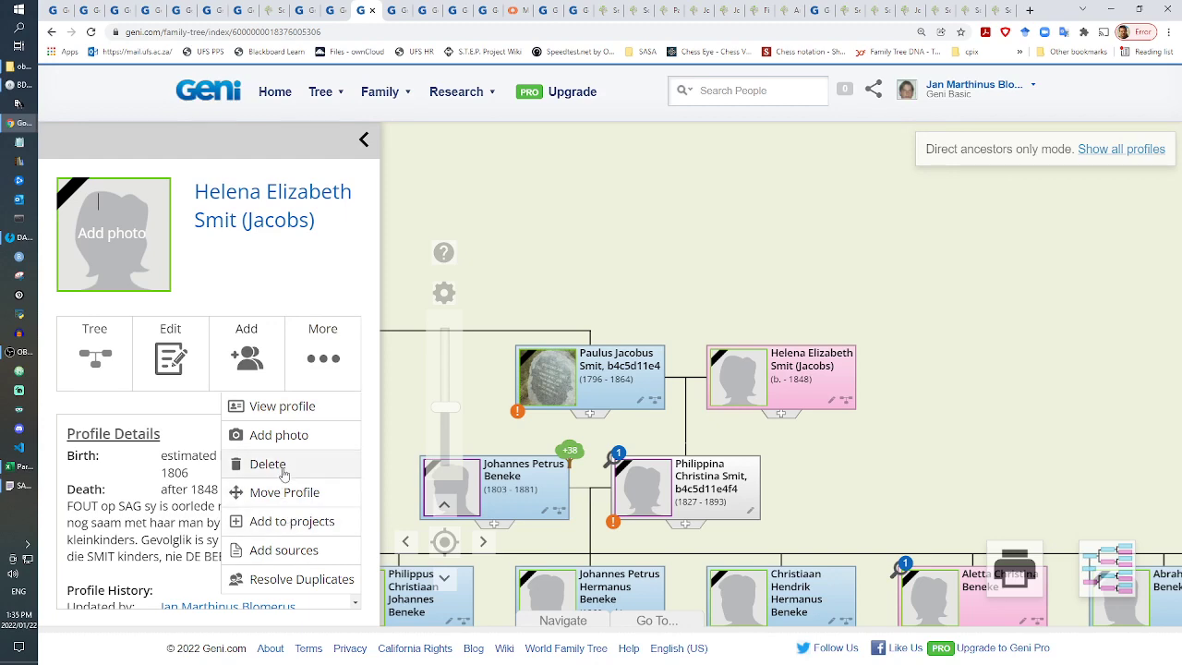
{"action": "left_click", "coordinate": [263, 492]}
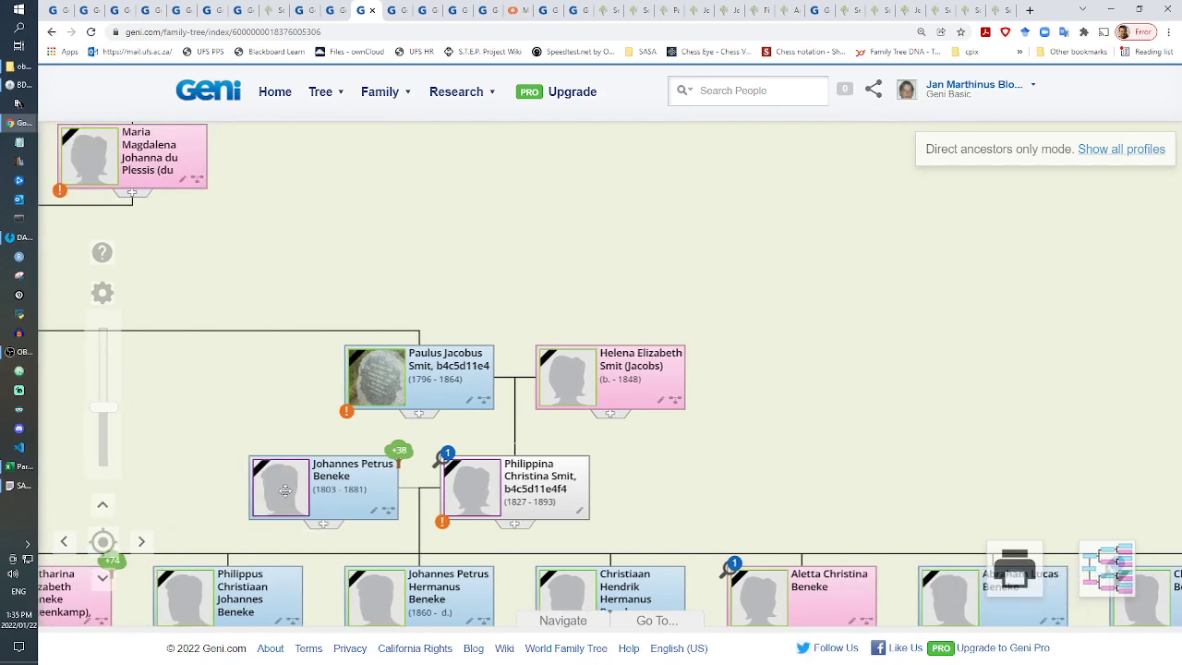
{"action": "left_click", "coordinate": [397, 10]}
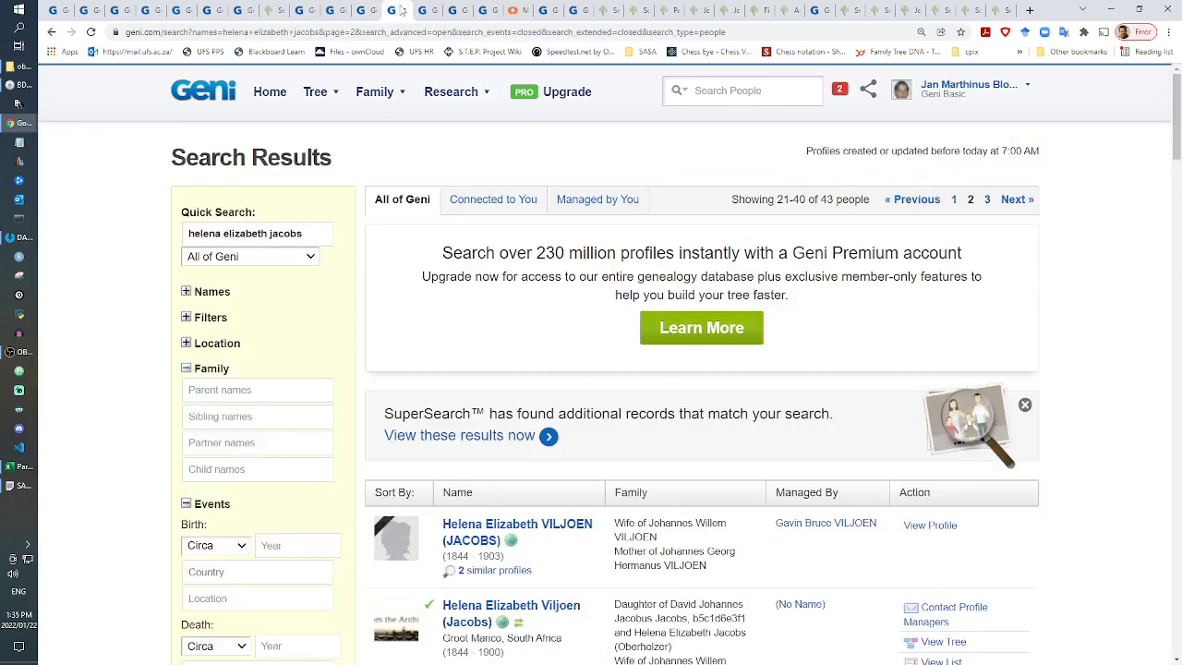
{"action": "left_click", "coordinate": [428, 10]}
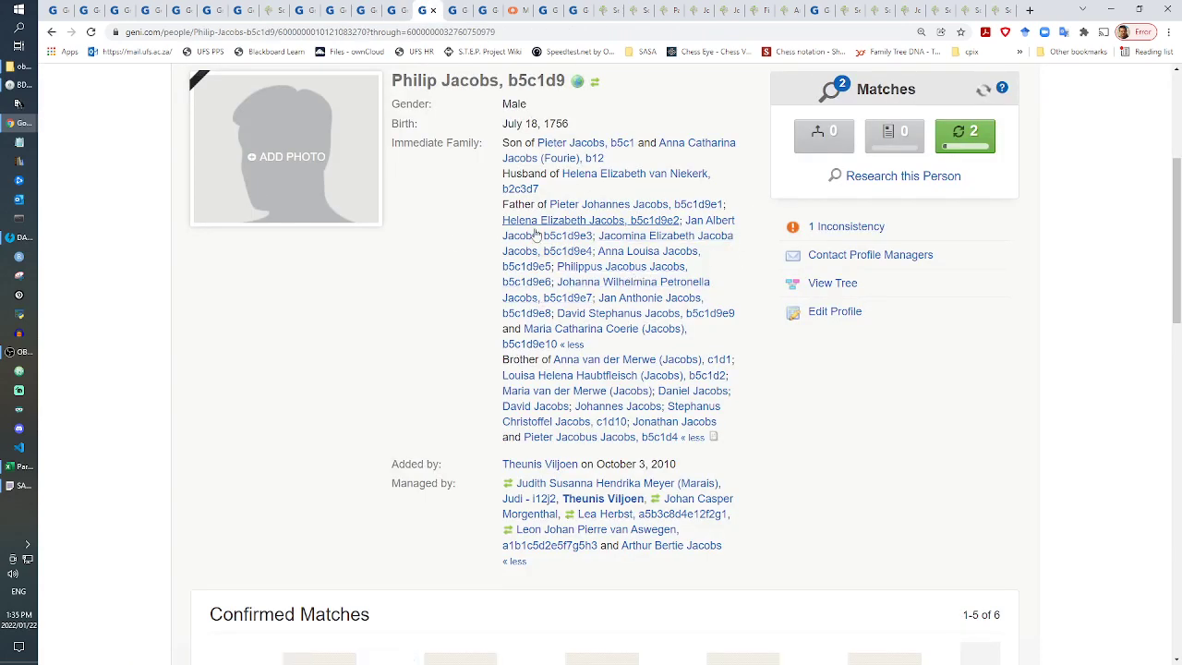
{"action": "right_click", "coordinate": [835, 285]}
{"action": "left_click", "coordinate": [863, 292]}
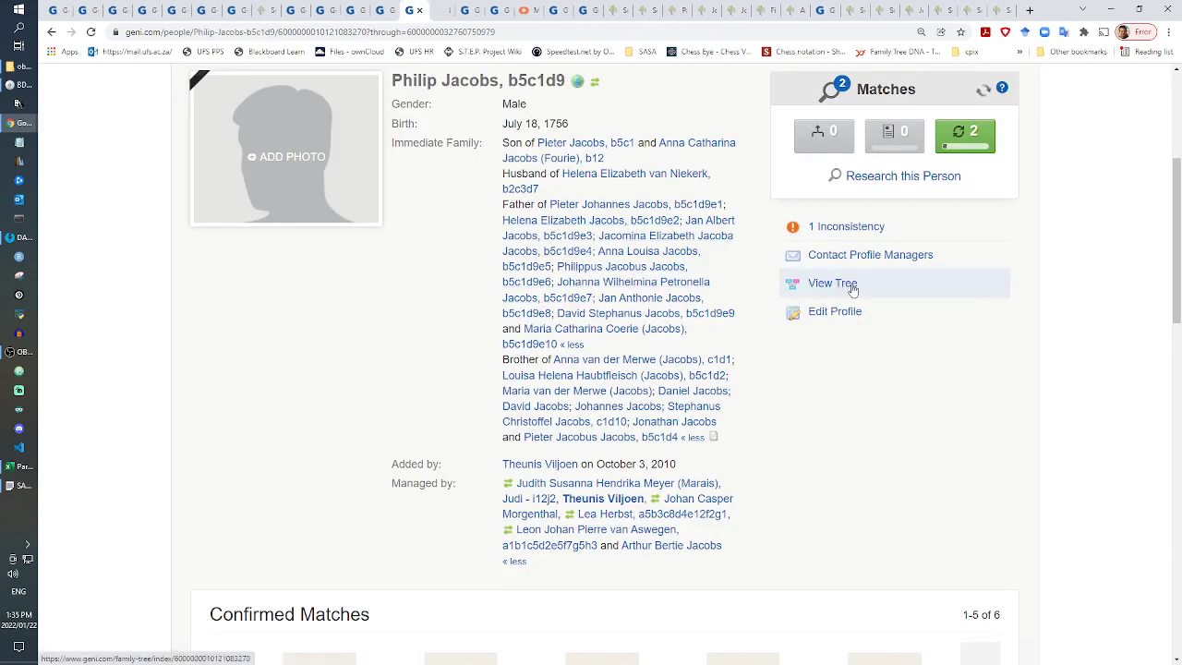
{"action": "left_click", "coordinate": [444, 9]}
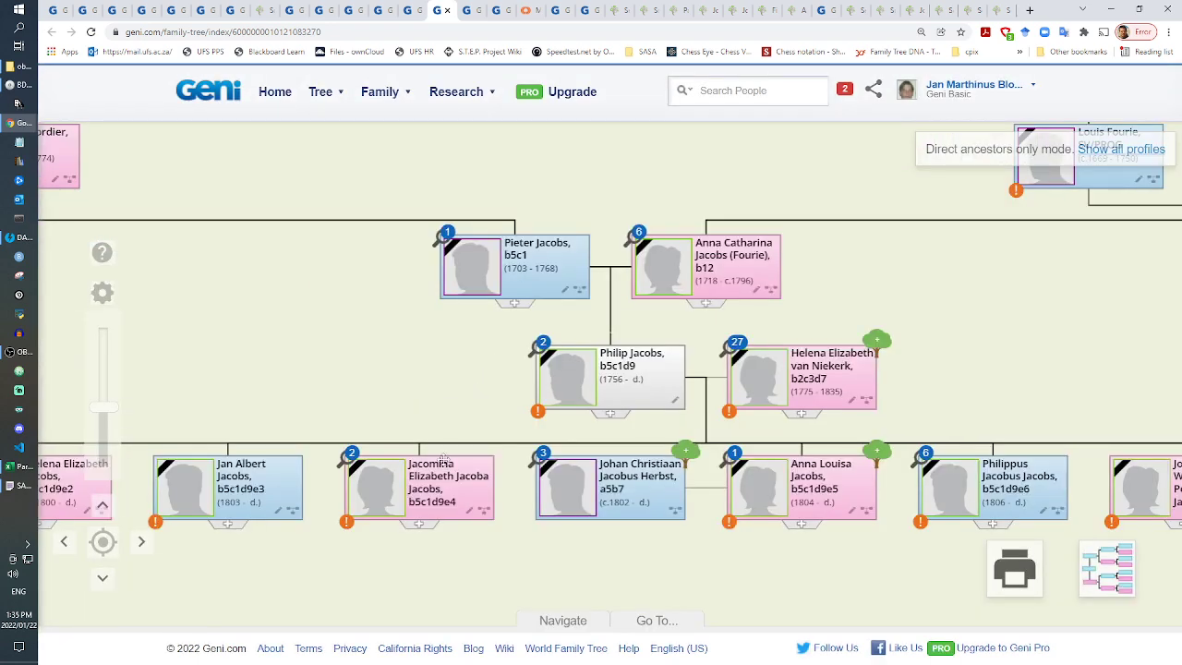
Step: Map the first wife onto b5c1d9e2 as the same person, merge the two profiles, and open the merged profile in a new tab
{"action": "left_click_drag", "start_coordinate": [269, 583], "coordinate": [625, 486]}
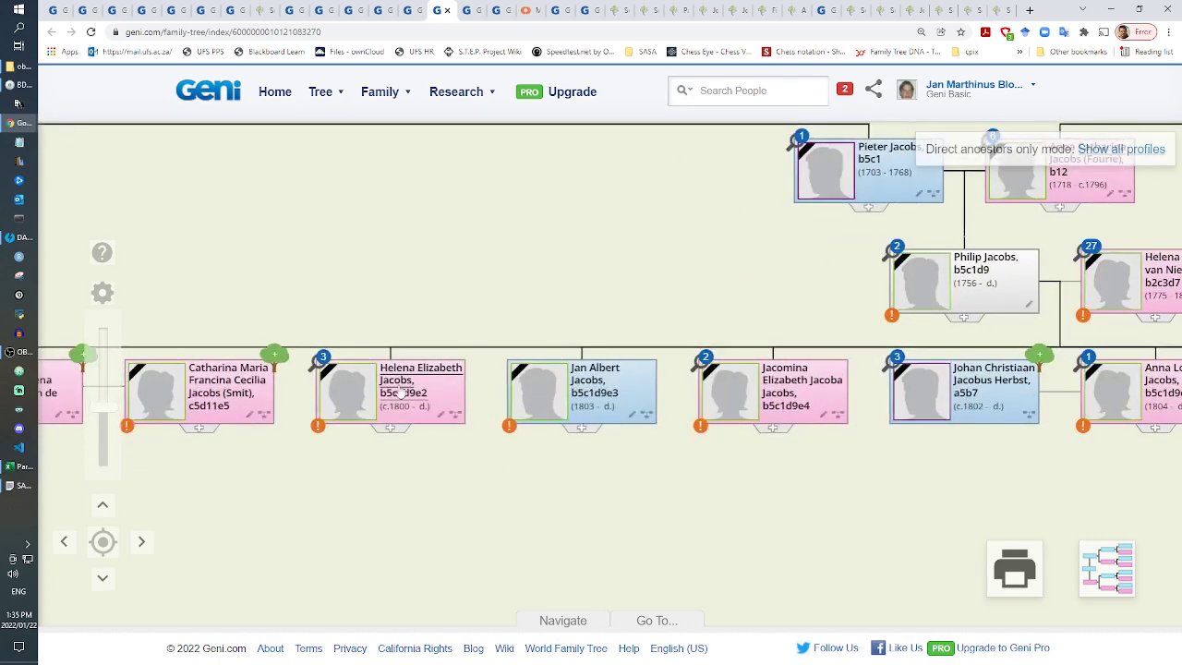
{"action": "mouse_move", "coordinate": [402, 393]}
{"action": "left_mouse_down"}
{"action": "mouse_move", "coordinate": [970, 237]}
{"action": "mouse_move", "coordinate": [478, 347]}
{"action": "mouse_move", "coordinate": [388, 389]}
{"action": "left_mouse_up"}
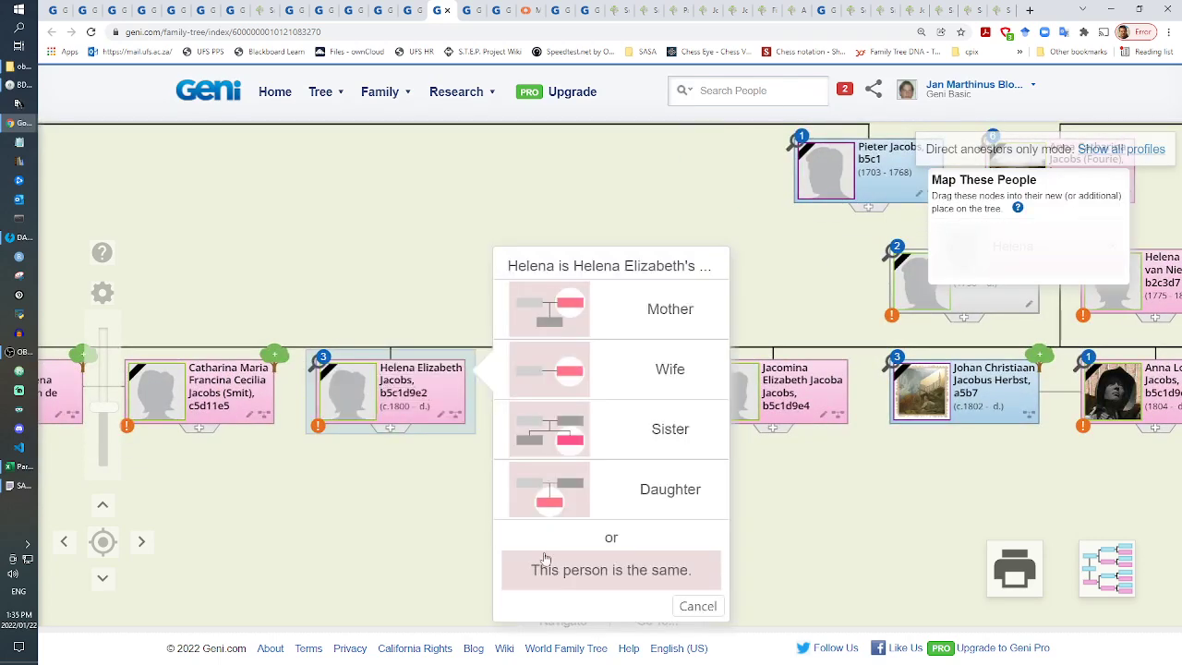
{"action": "left_click", "coordinate": [468, 577]}
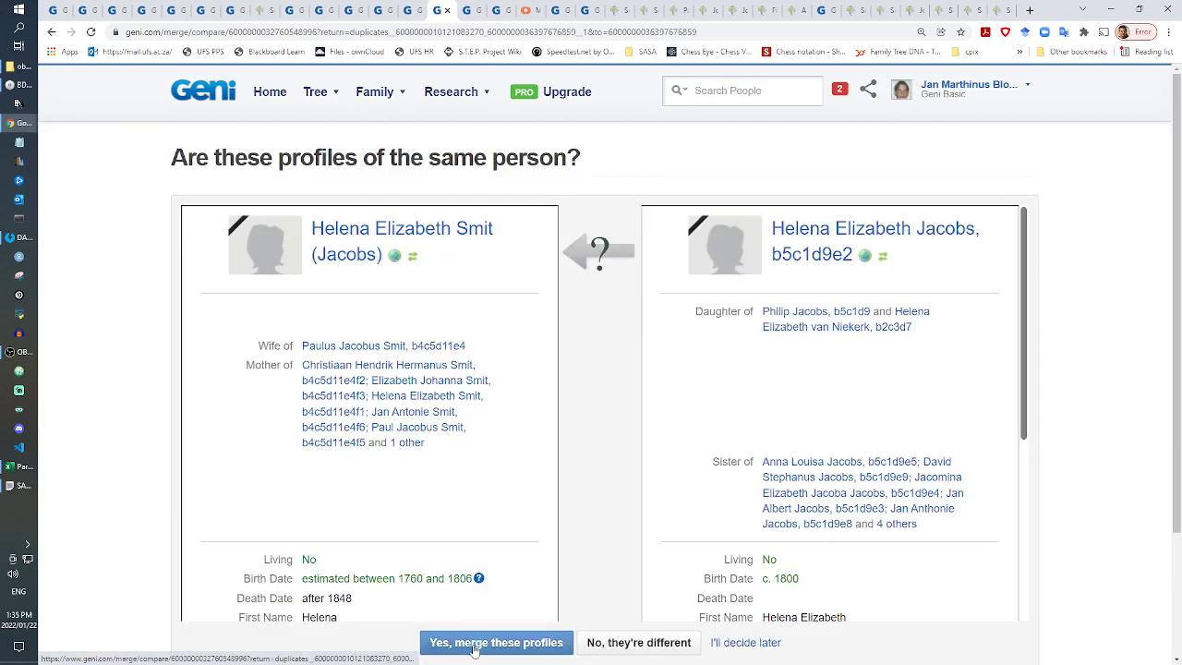
{"action": "left_click", "coordinate": [473, 643]}
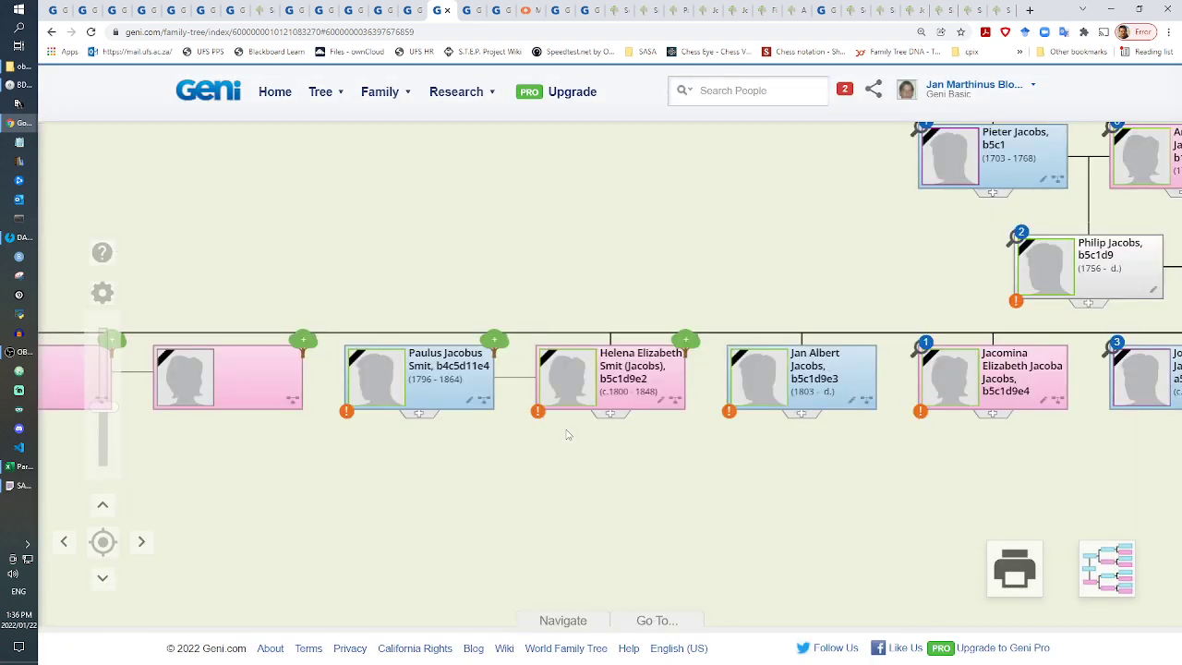
{"action": "left_click", "coordinate": [634, 368]}
{"action": "left_click", "coordinate": [431, 9]}
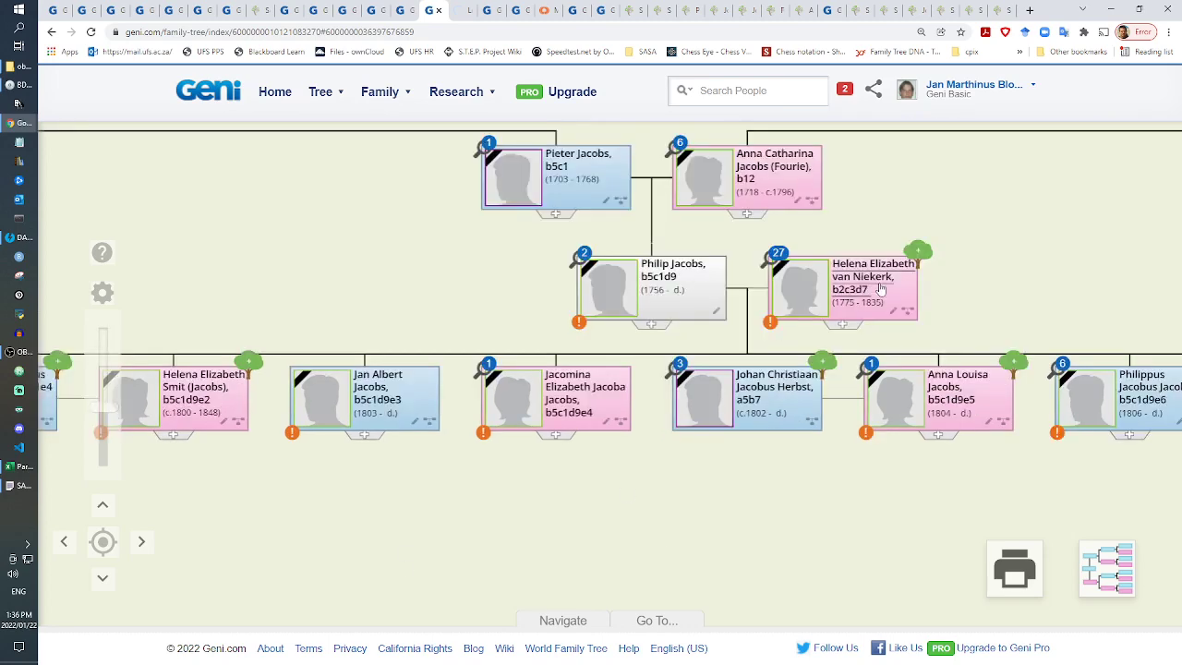
Step: Mark b5c1d9's wife b2c3d7 for moving, and open the family tree of her namesake with birth estimated between 1753 and 1813
{"action": "left_click", "coordinate": [900, 294]}
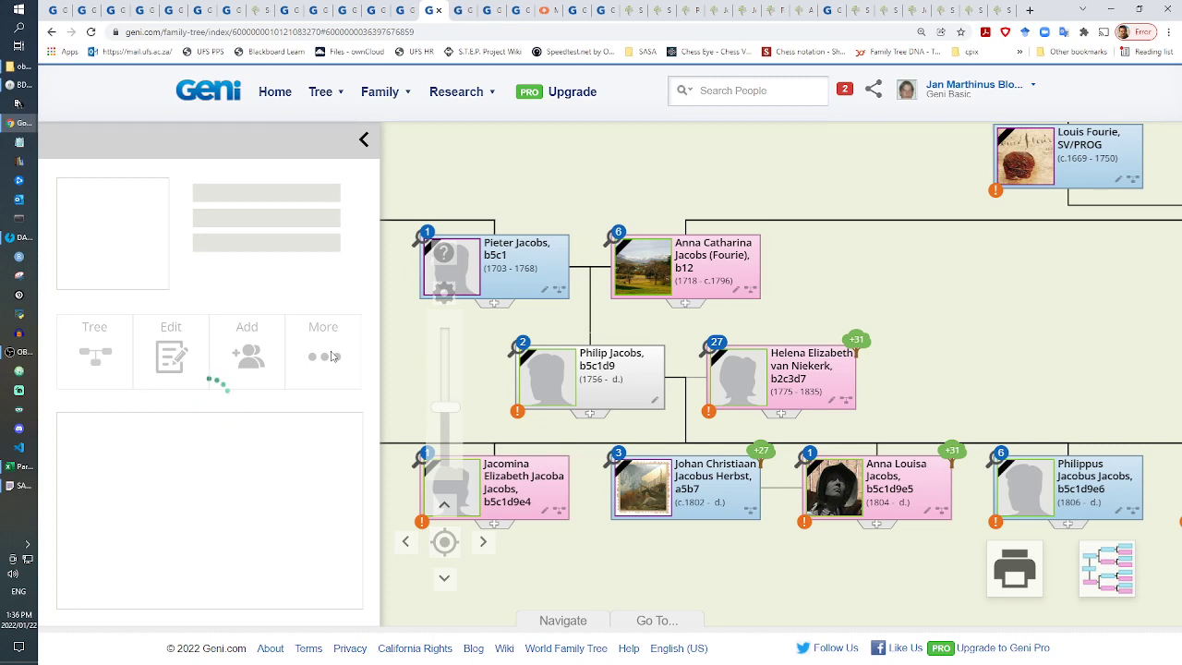
{"action": "left_click", "coordinate": [333, 356]}
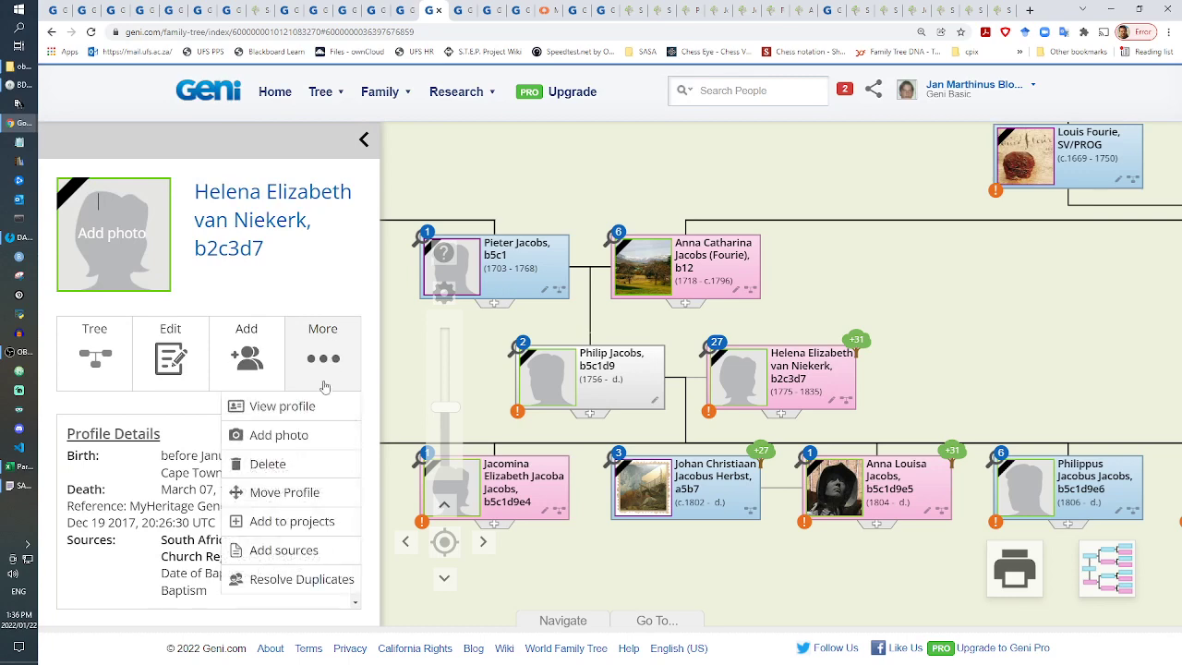
{"action": "left_click", "coordinate": [305, 493]}
{"action": "left_click", "coordinate": [513, 9]}
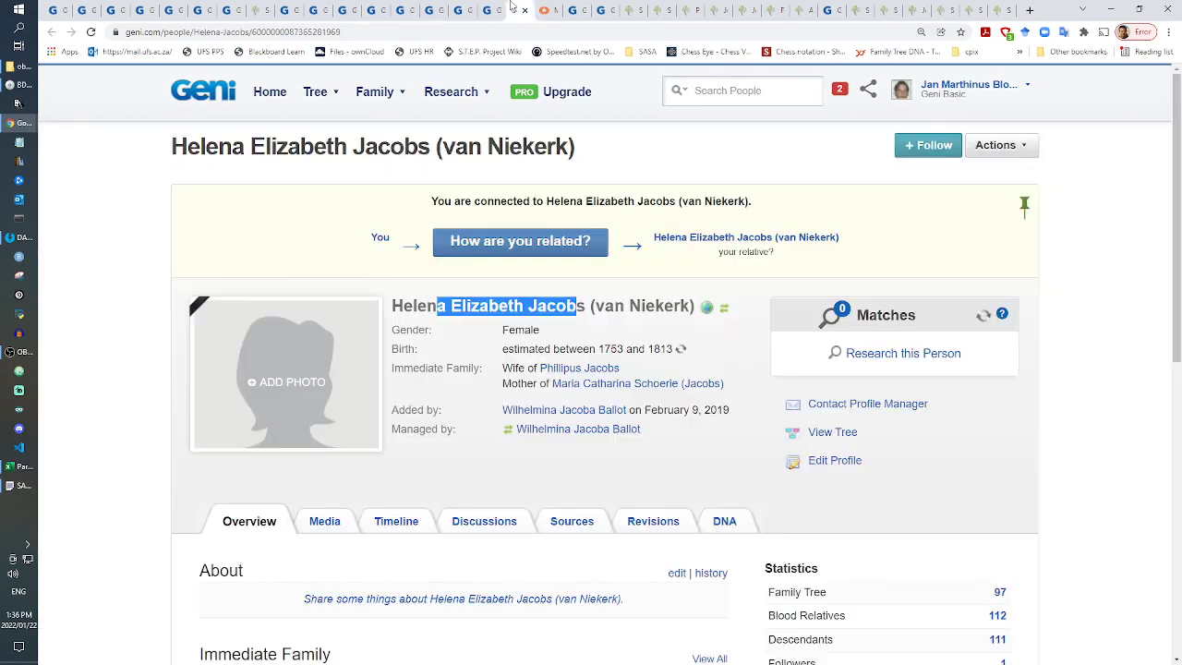
{"action": "left_click", "coordinate": [836, 438]}
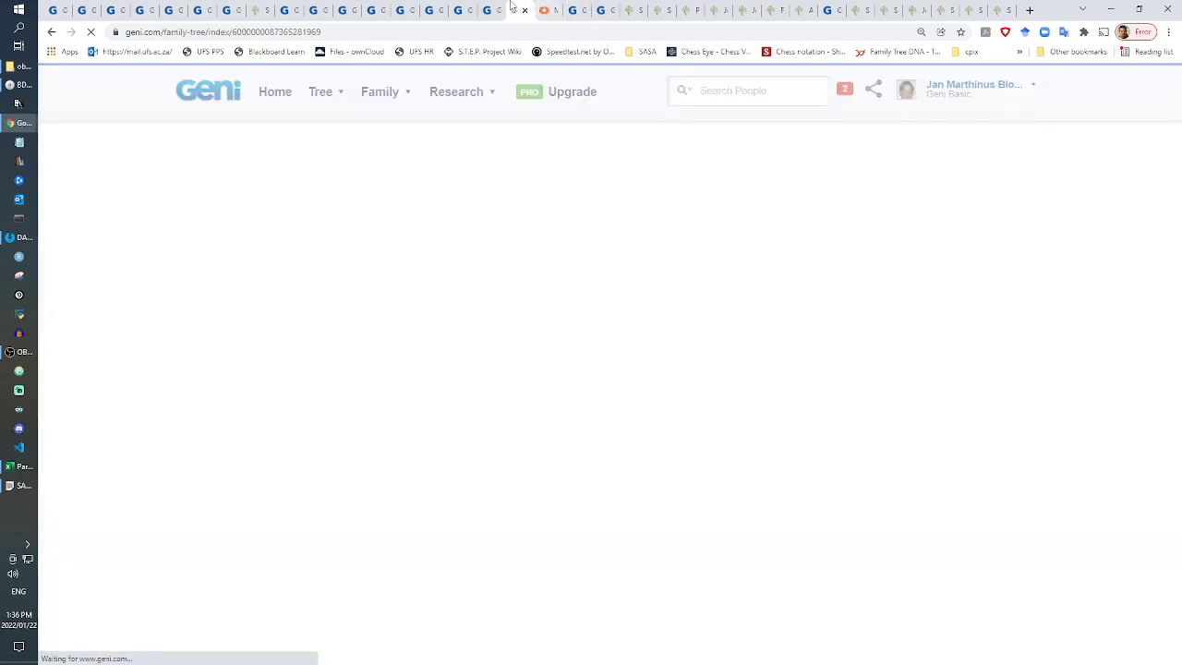
{"action": "left_click", "coordinate": [486, 7]}
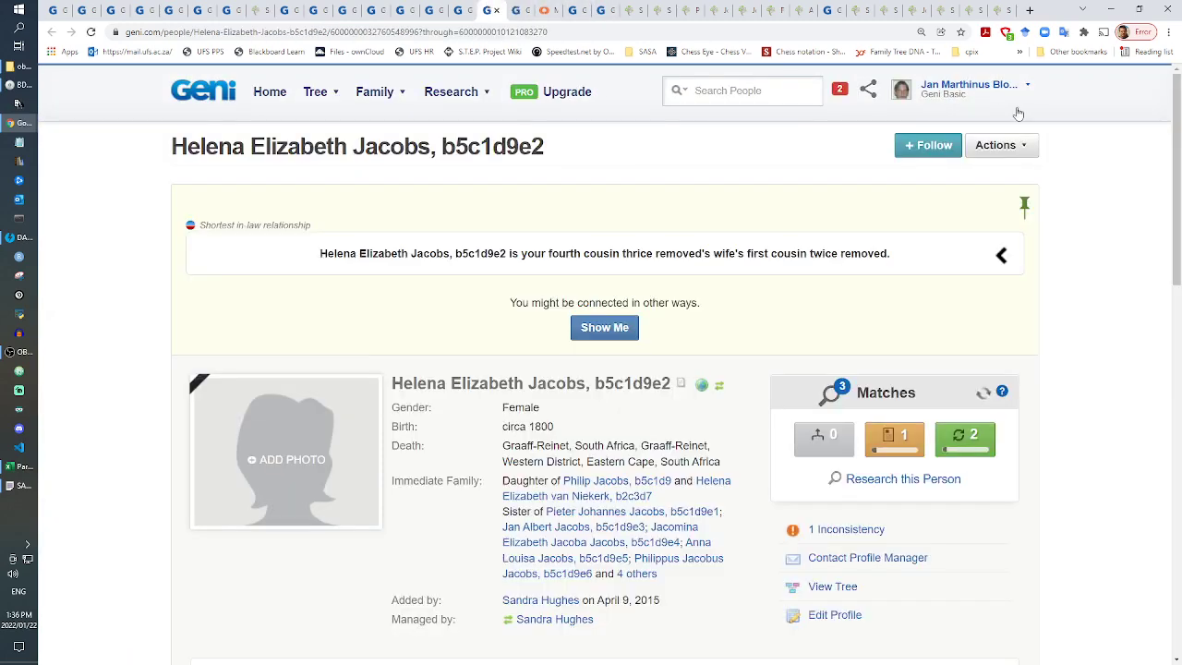
{"action": "left_click", "coordinate": [991, 148]}
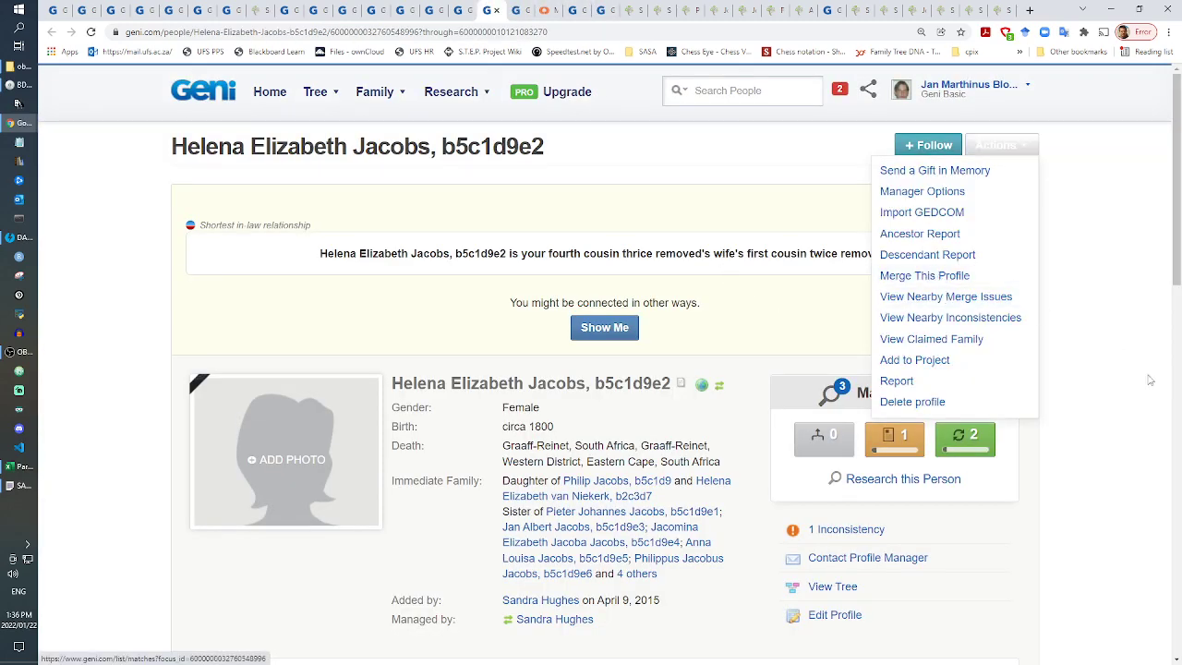
{"action": "left_click", "coordinate": [1143, 458]}
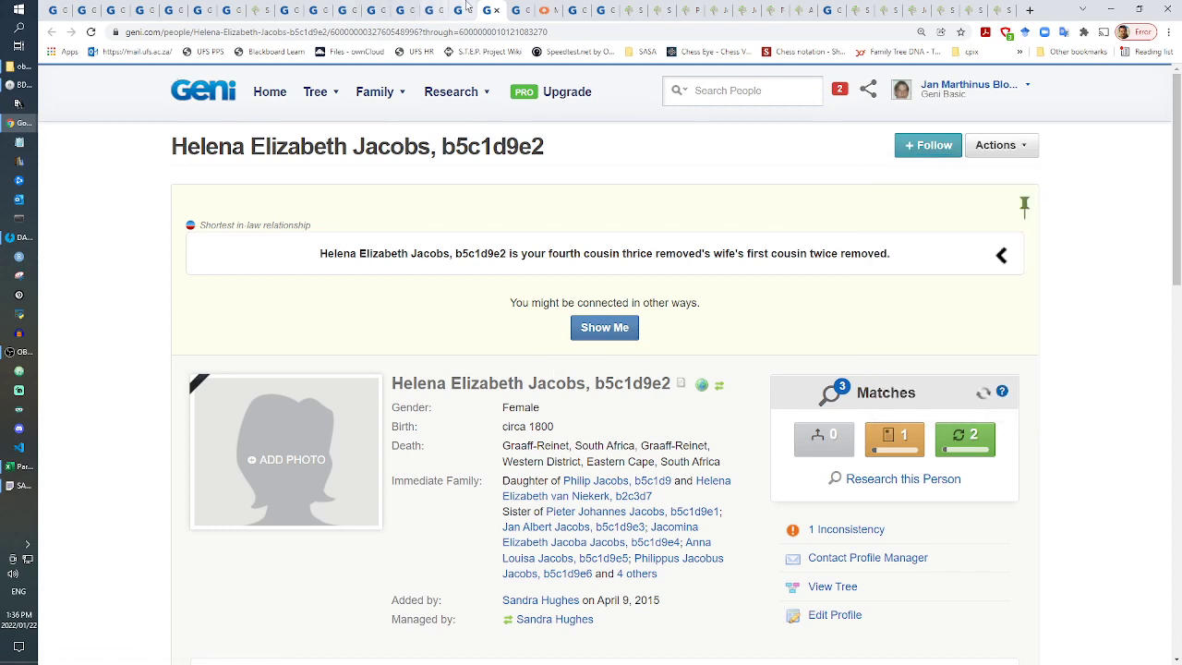
Step: Close the two profile tabs of b5c1d9e2 and return to the family tree of the mother's duplicate
{"action": "left_click", "coordinate": [467, 7]}
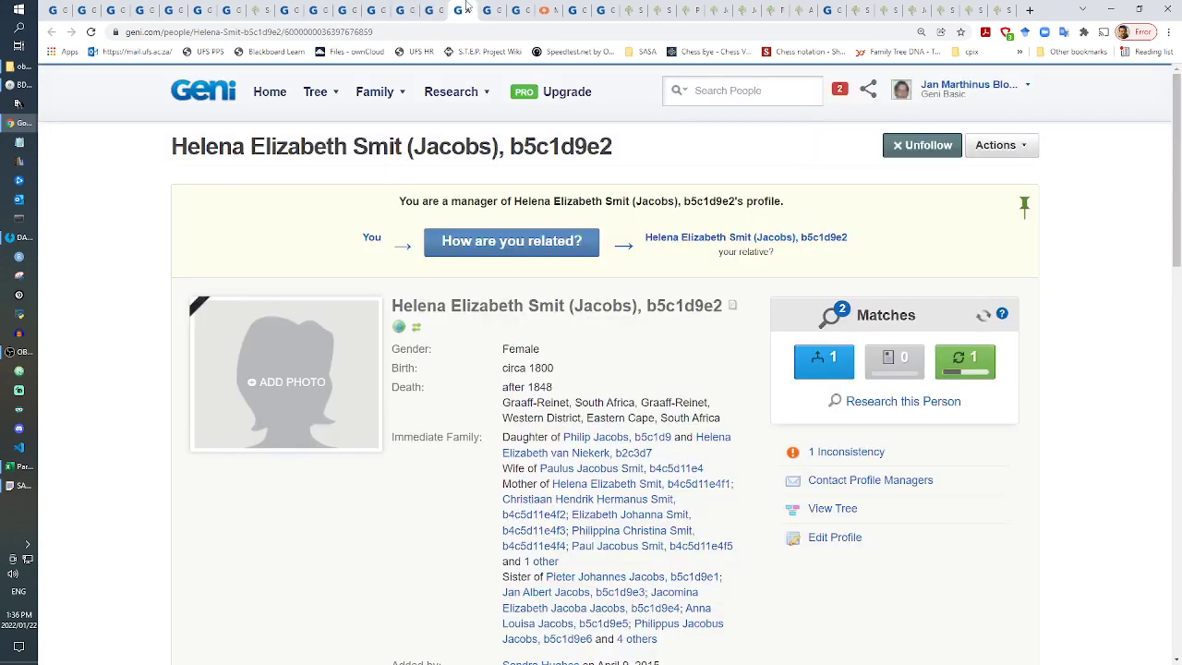
{"action": "left_click", "coordinate": [1017, 140]}
{"action": "left_click", "coordinate": [467, 10]}
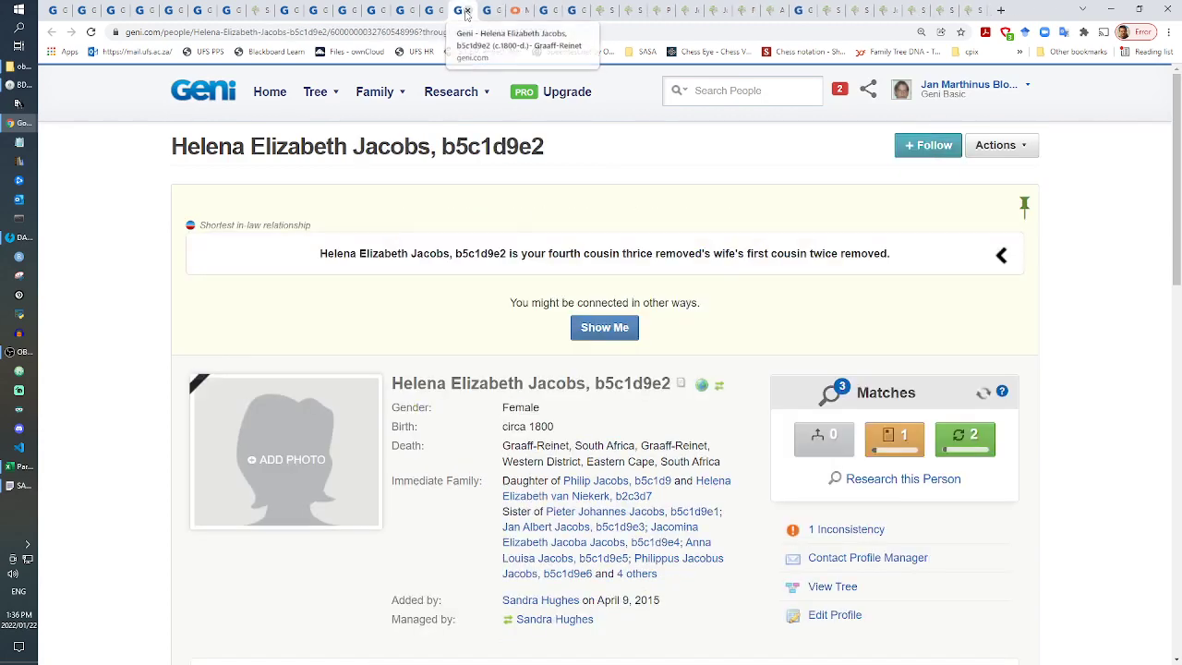
{"action": "left_click", "coordinate": [468, 10]}
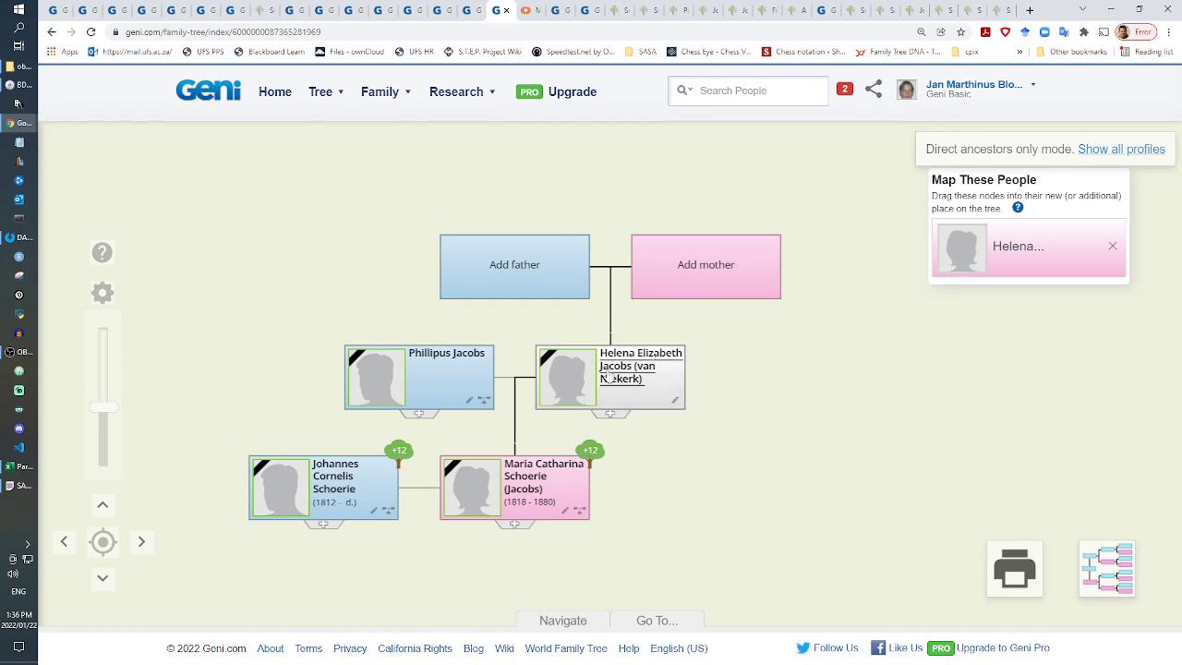
Step: Map b2c3d7 onto her duplicate as the same person, expand her full list of children, and merge the two profiles
{"action": "left_click_drag", "start_coordinate": [1058, 236], "coordinate": [685, 362]}
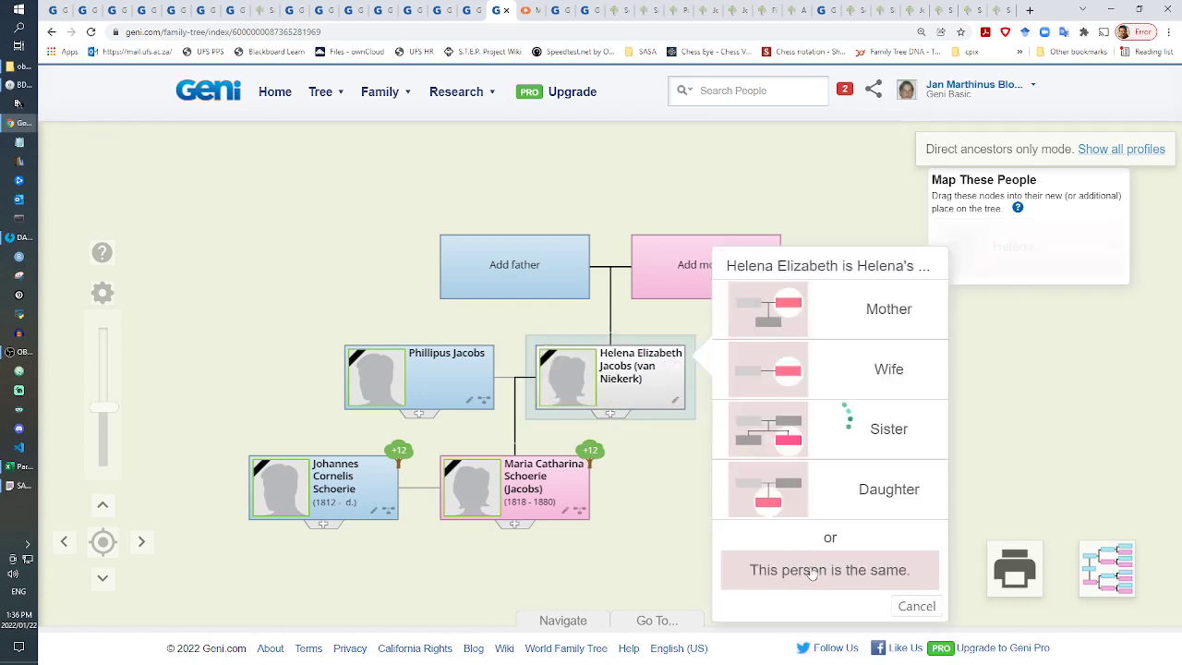
{"action": "left_click", "coordinate": [801, 570]}
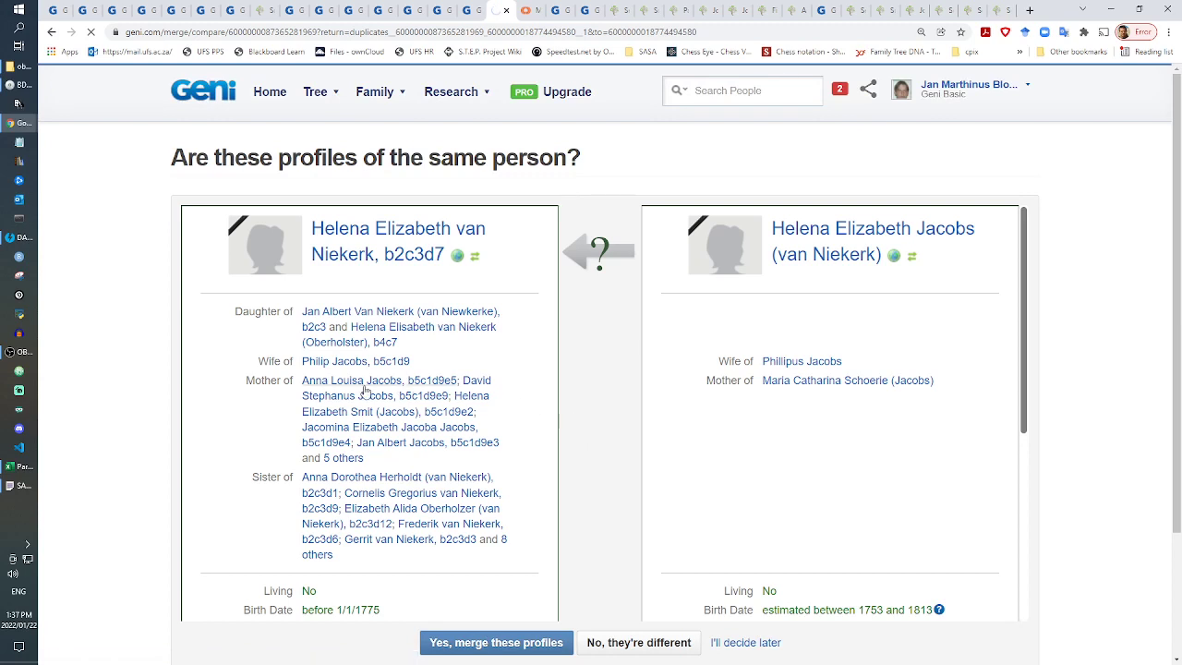
{"action": "left_click", "coordinate": [340, 459]}
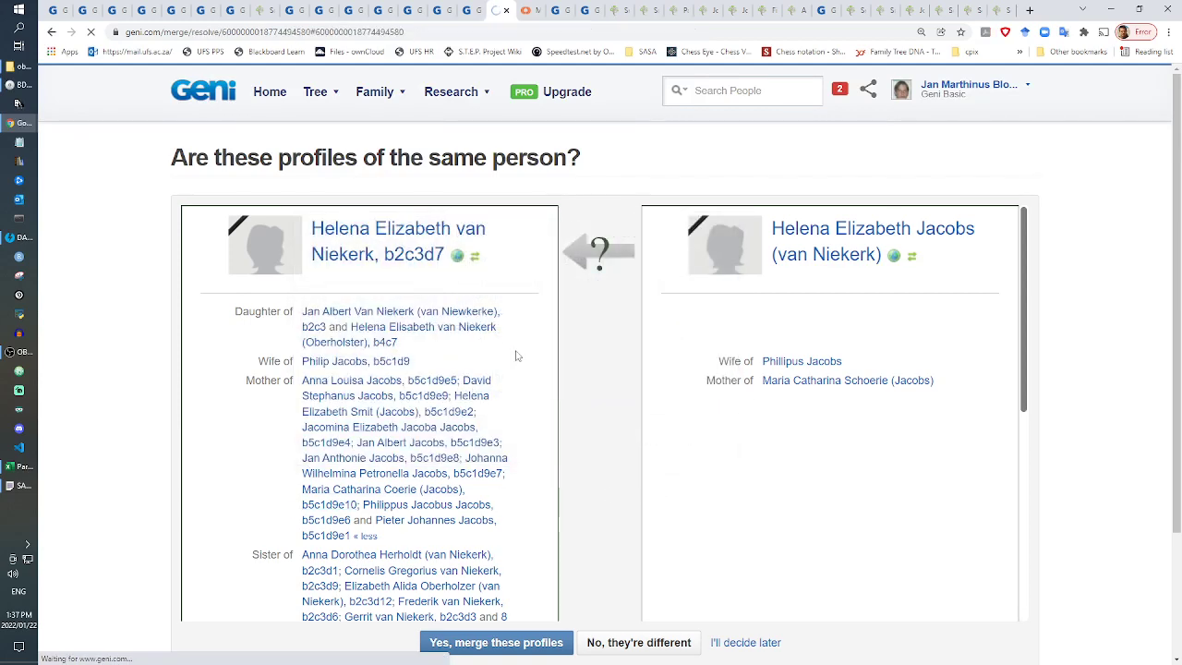
Step: Resolve b2c3d7's conflicting data with the main first name and birth surname and the alternate last name, and save
{"action": "left_click", "coordinate": [610, 392]}
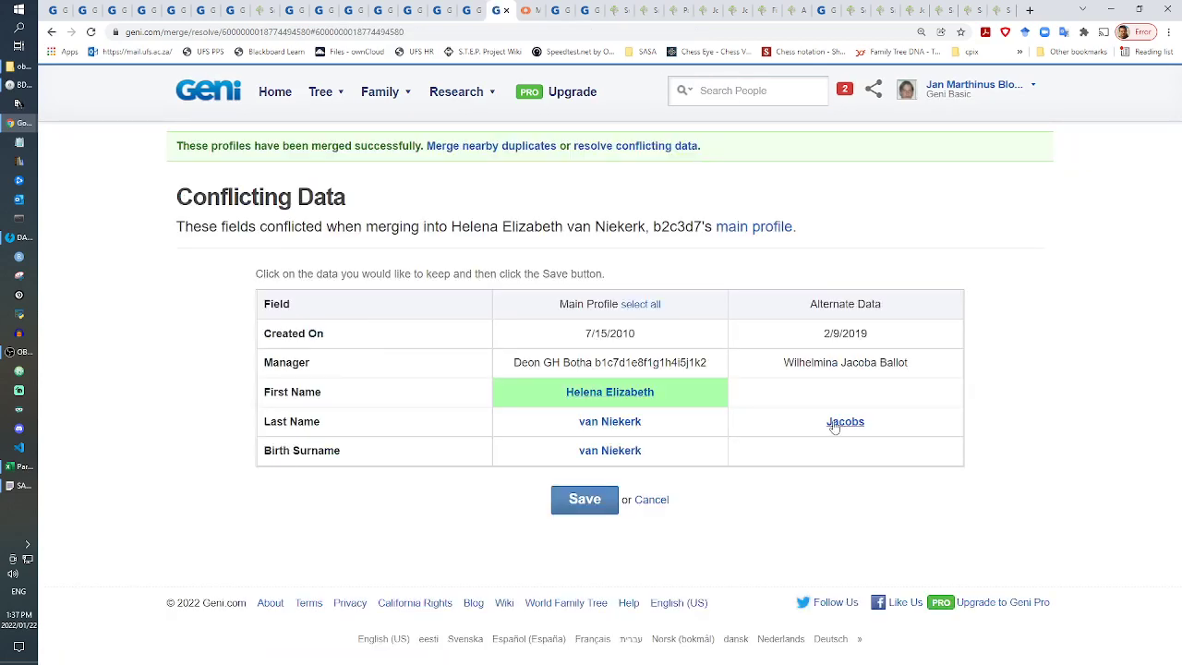
{"action": "left_click", "coordinate": [833, 423]}
{"action": "left_click", "coordinate": [595, 456]}
{"action": "left_click", "coordinate": [573, 502]}
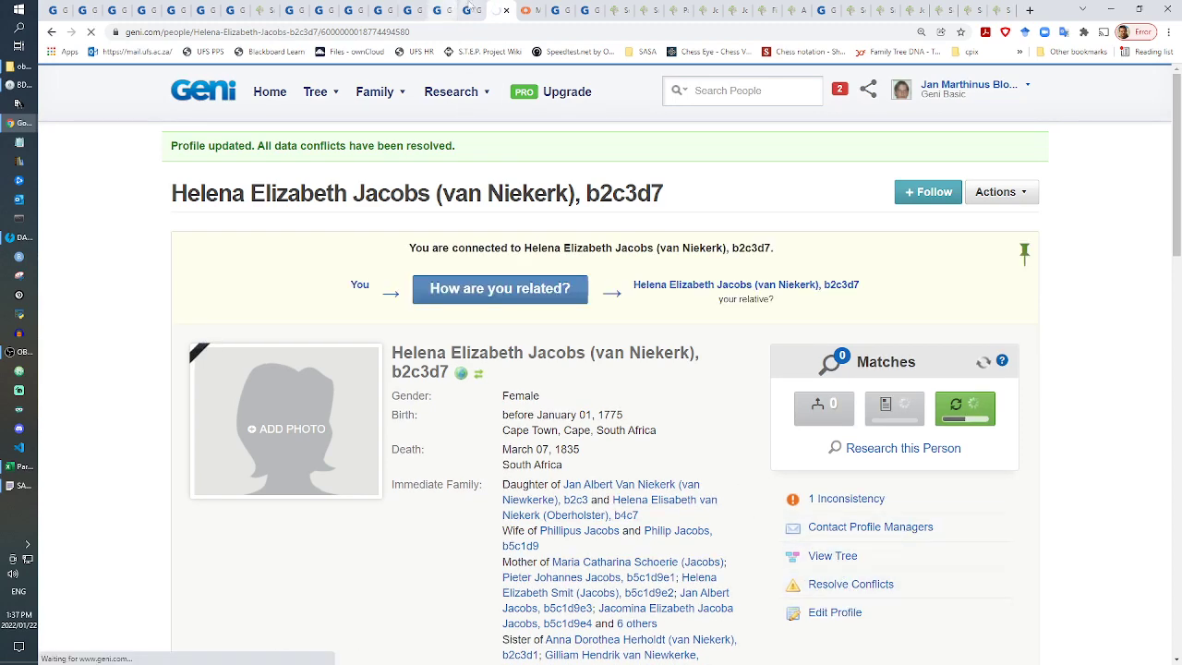
Step: Close the leftover people search results tab and return to b2c3d7's family tree to resolve her duplicates
{"action": "left_click", "coordinate": [384, 11]}
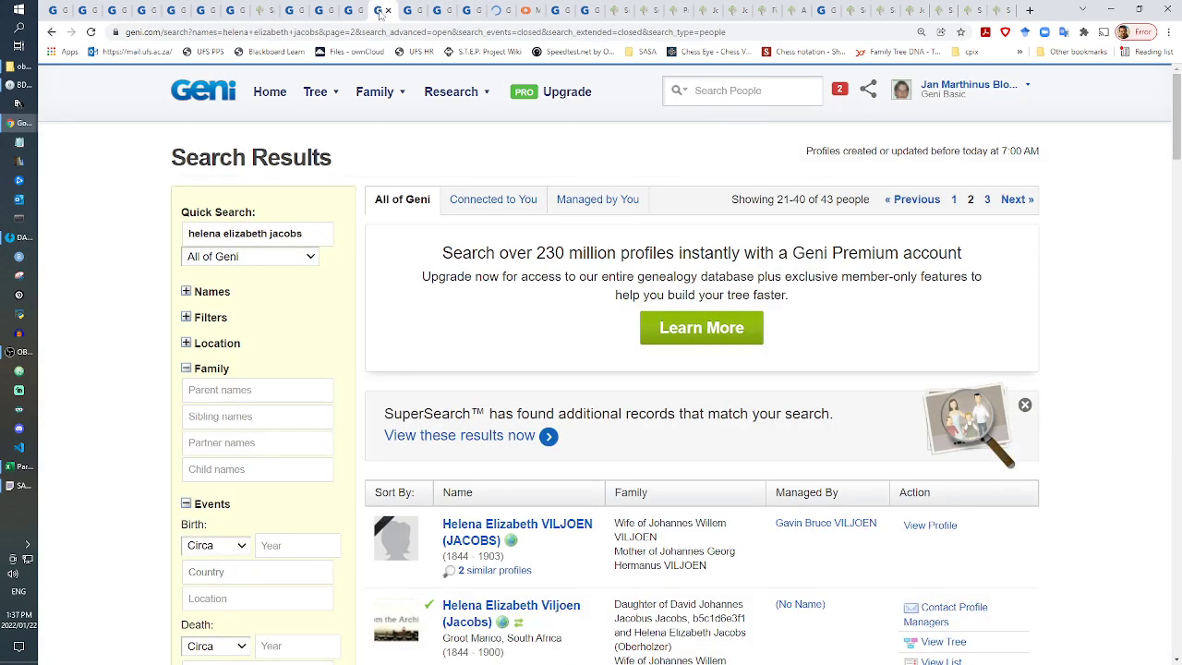
{"action": "left_click", "coordinate": [387, 11]}
{"action": "left_click", "coordinate": [387, 12]}
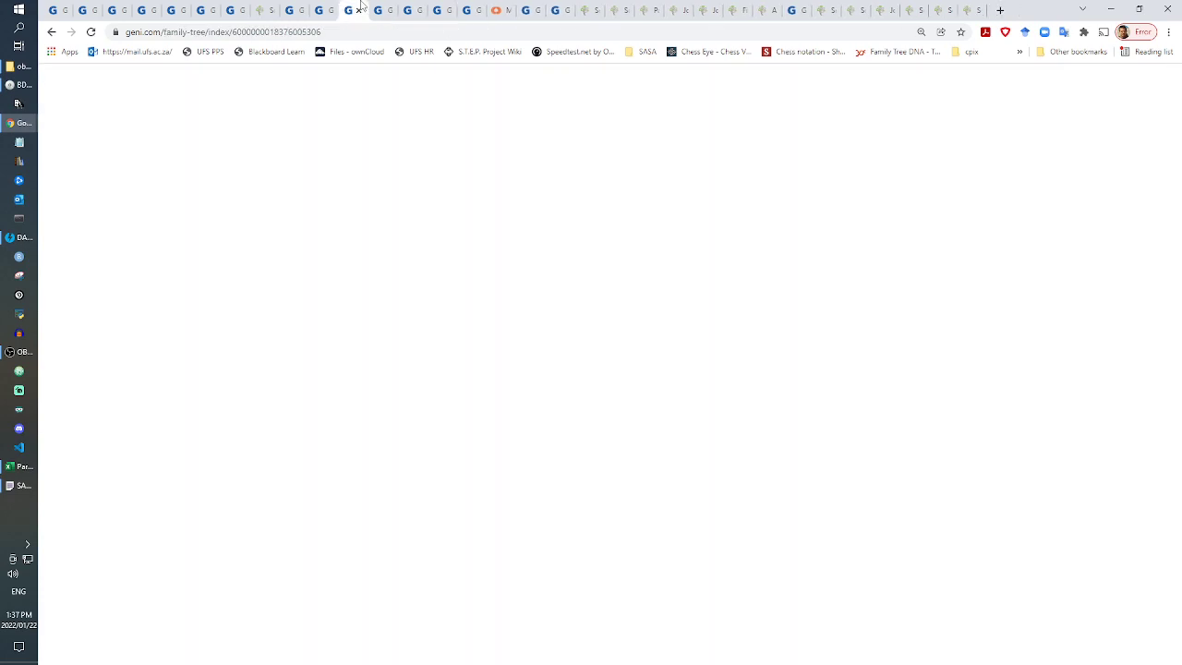
{"action": "left_click", "coordinate": [468, 10]}
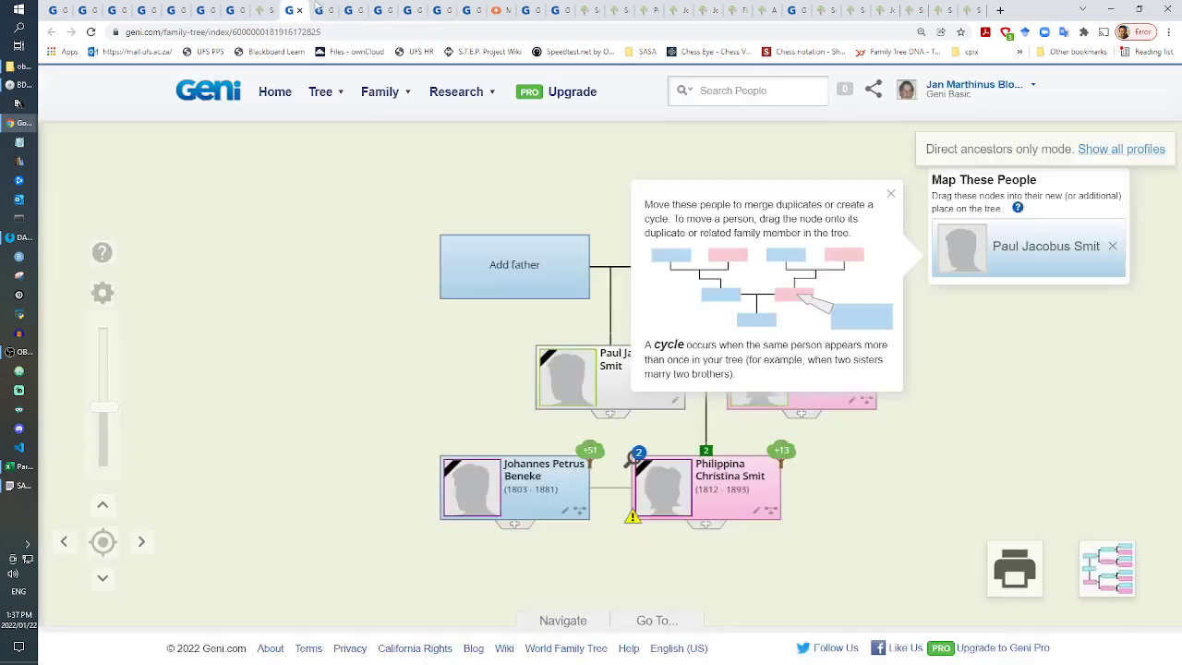
{"action": "left_click", "coordinate": [325, 10]}
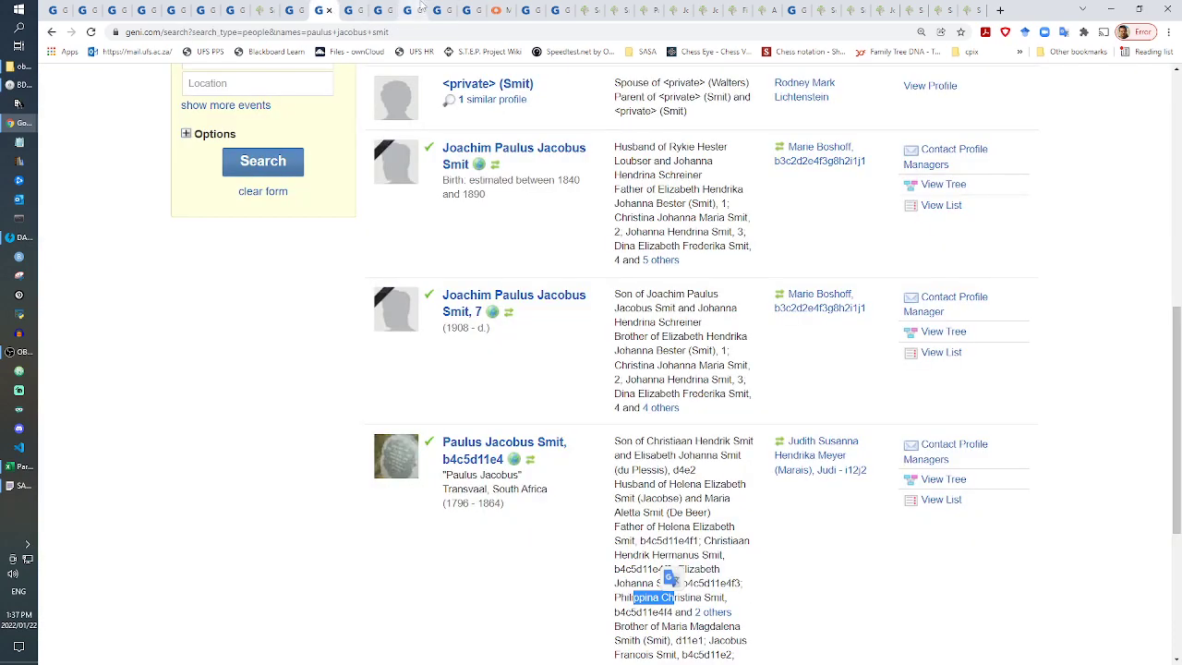
{"action": "left_click", "coordinate": [468, 9]}
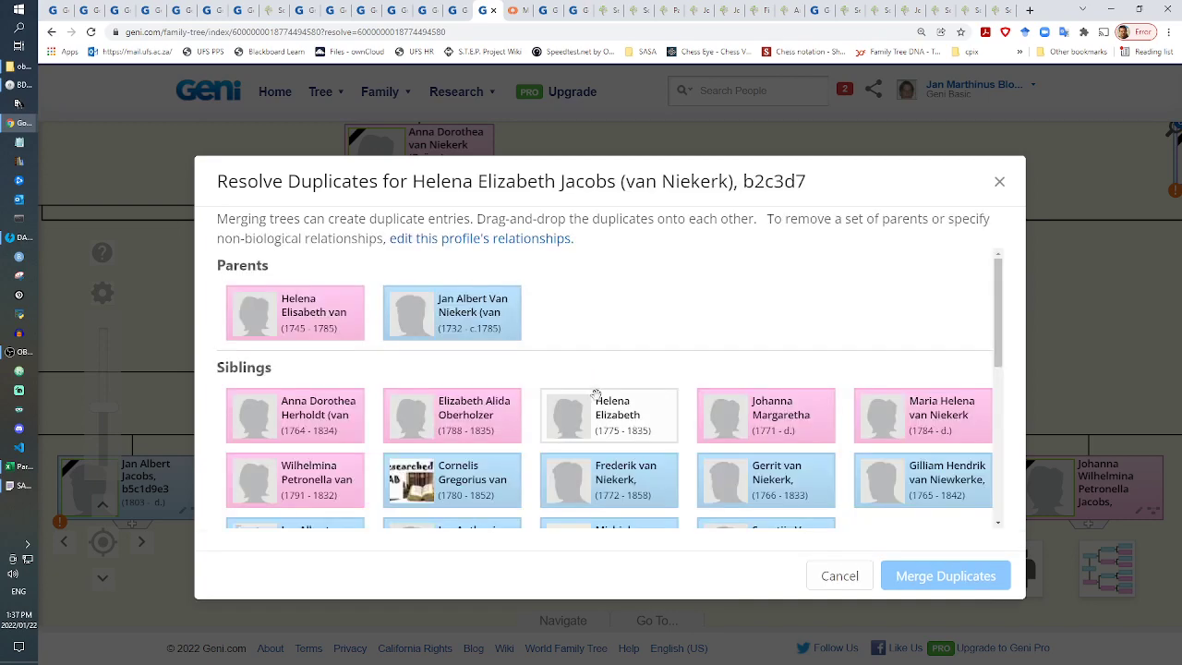
Step: Pair b2c3d7's duplicate husbands and her two daughters with the same first names, and start merging the duplicates
{"action": "scroll", "coordinate": [461, 401], "scroll_direction": "down", "scroll_amount": 5}
{"action": "scroll", "coordinate": [429, 431], "scroll_direction": "up", "scroll_amount": 3}
{"action": "scroll", "coordinate": [497, 435], "scroll_direction": "down", "scroll_amount": 3}
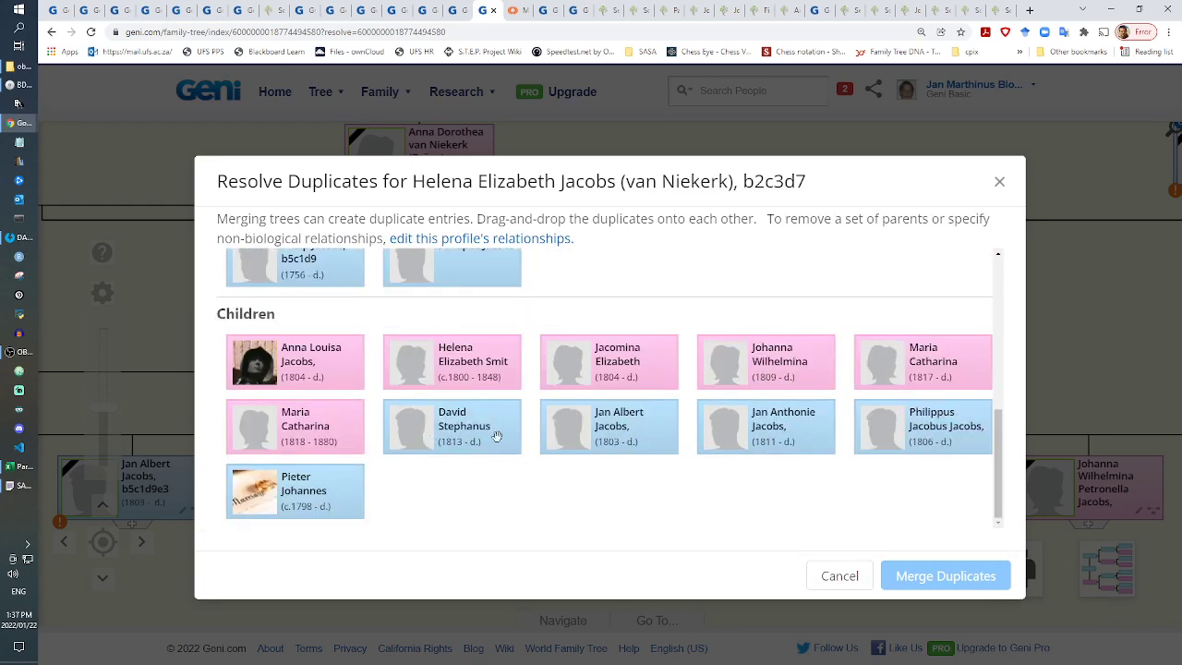
{"action": "scroll", "coordinate": [992, 477], "scroll_direction": "up", "scroll_amount": 1}
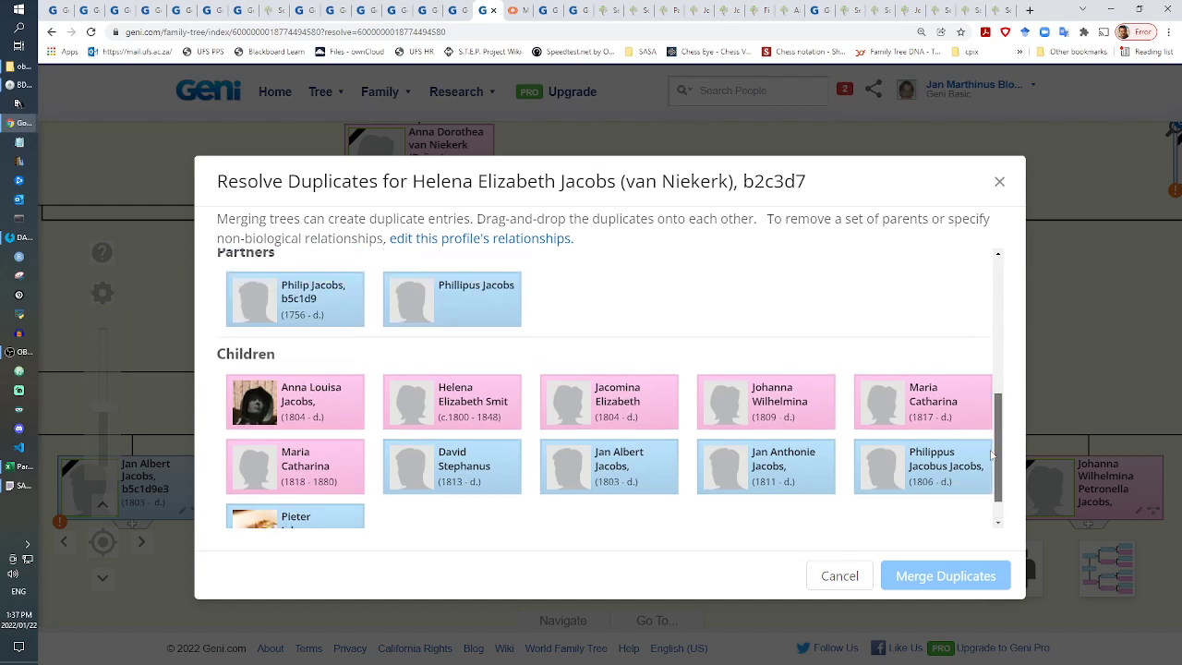
{"action": "left_click_drag", "start_coordinate": [325, 323], "coordinate": [457, 332]}
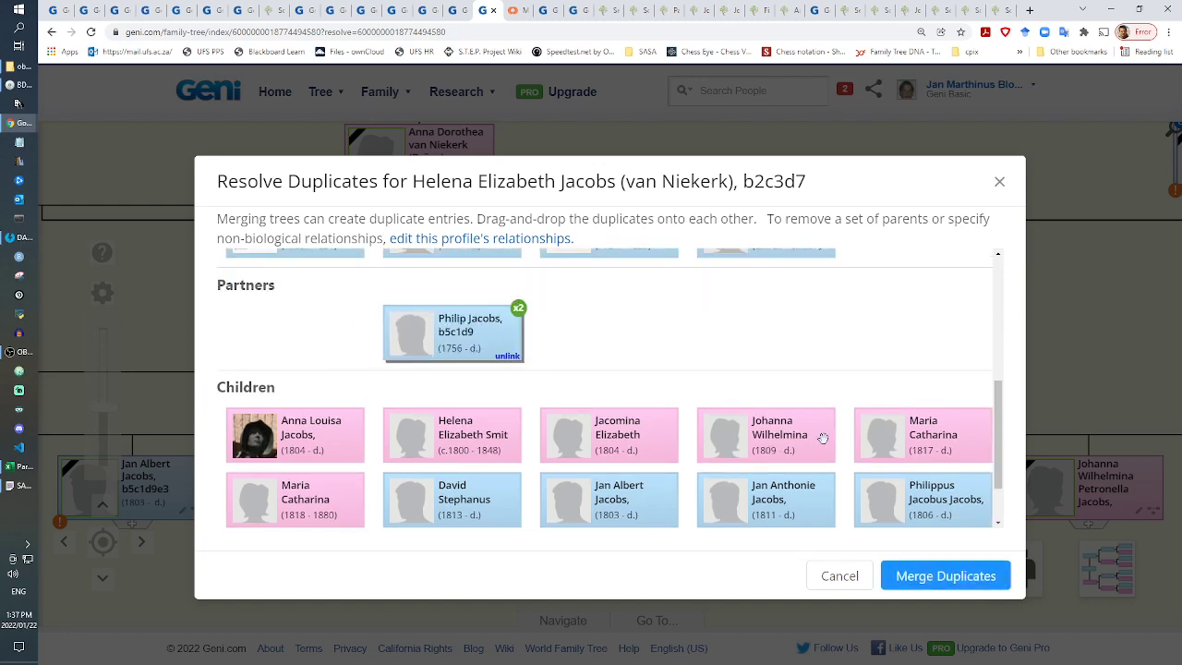
{"action": "left_click_drag", "start_coordinate": [315, 438], "coordinate": [934, 368]}
{"action": "left_click", "coordinate": [946, 576]}
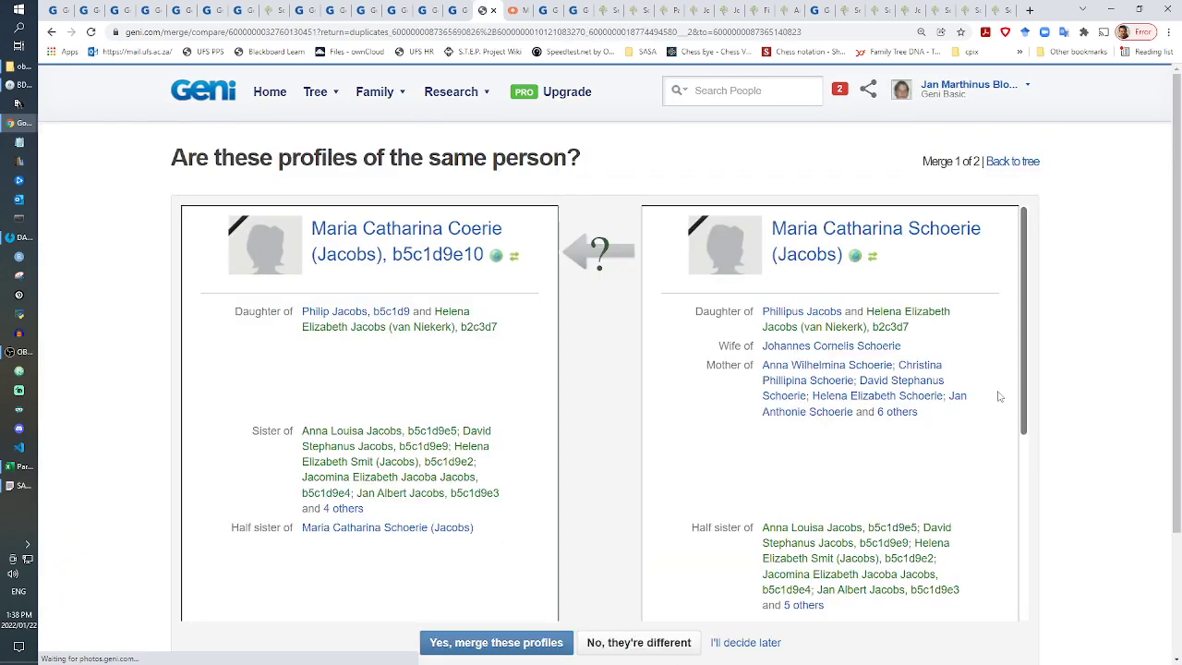
Step: Merge the duplicate daughter into b5c1d9e10 and open her conflicting data in a new tab
{"action": "left_click", "coordinate": [482, 642]}
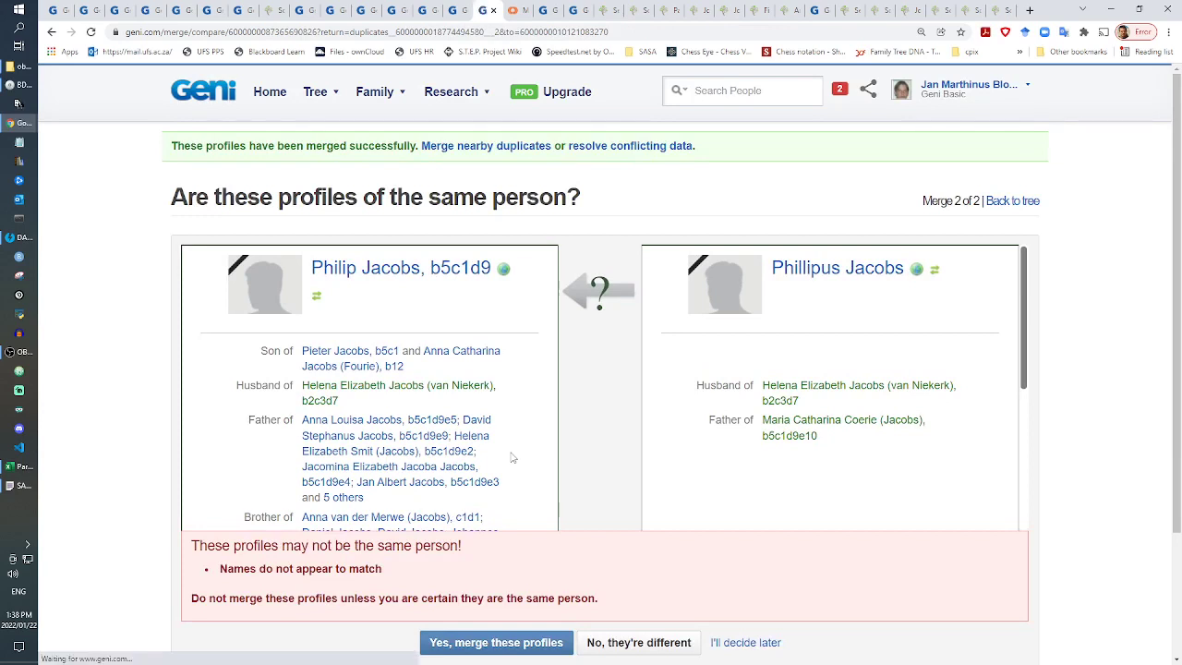
{"action": "right_click", "coordinate": [608, 152]}
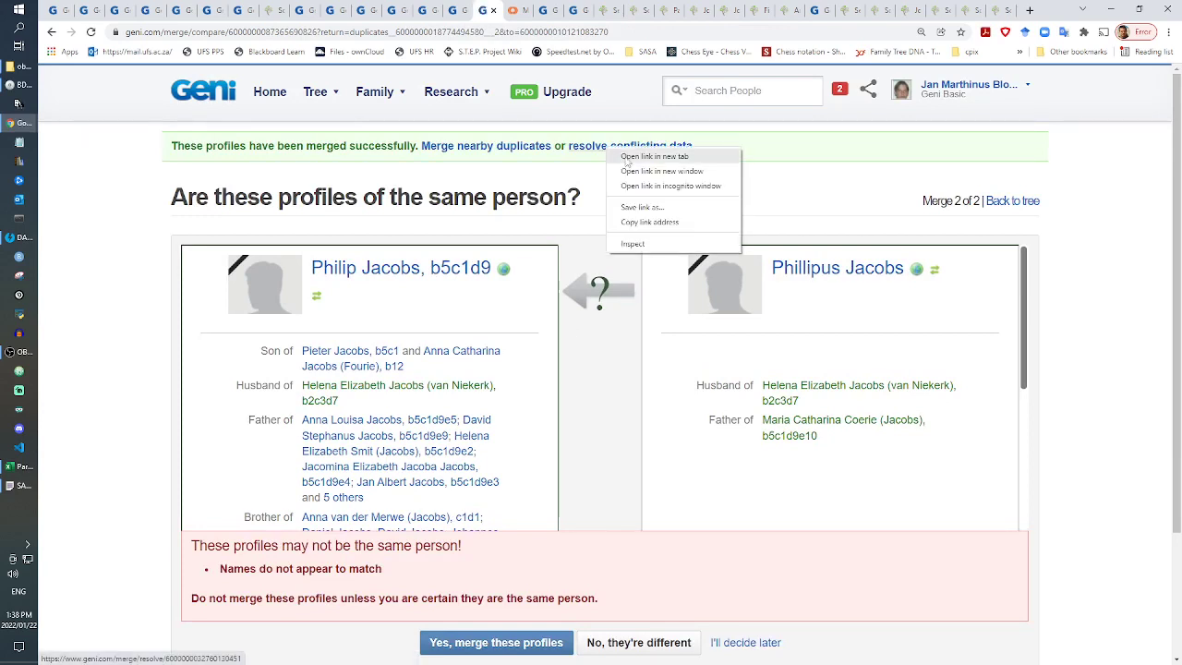
{"action": "left_click", "coordinate": [633, 162]}
Step: Merge the duplicate husband into b5c1d9, check the compared details, and open b5c1d9's profile in a new tab
{"action": "left_click", "coordinate": [462, 643]}
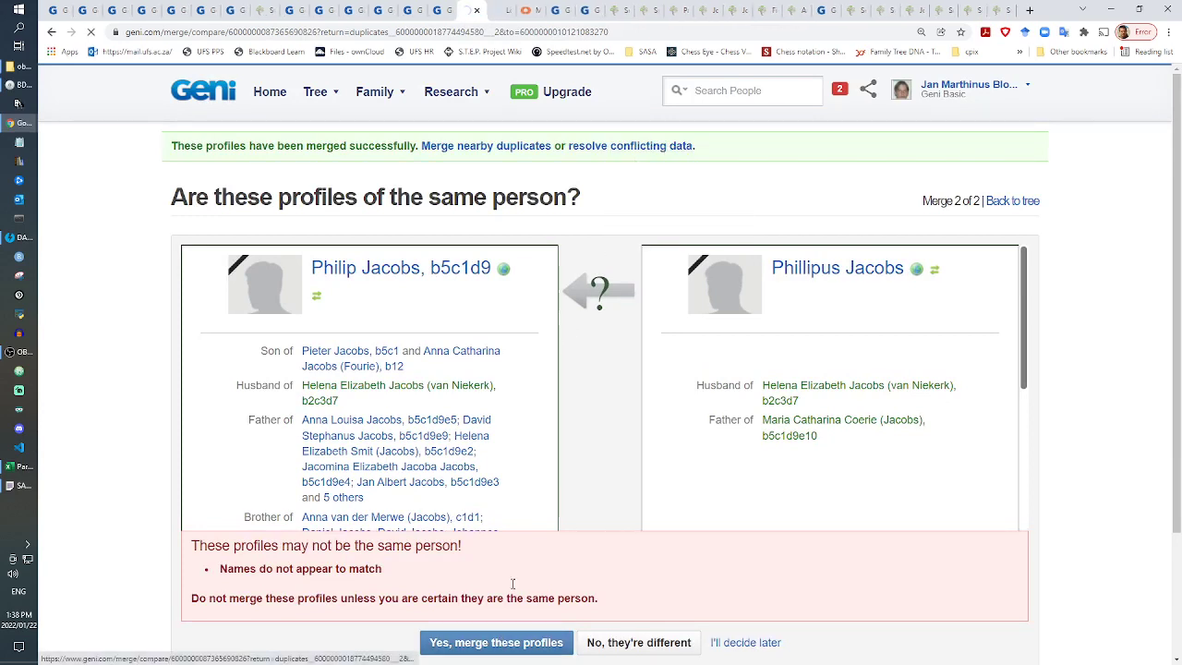
{"action": "scroll", "coordinate": [566, 441], "scroll_direction": "down", "scroll_amount": 3}
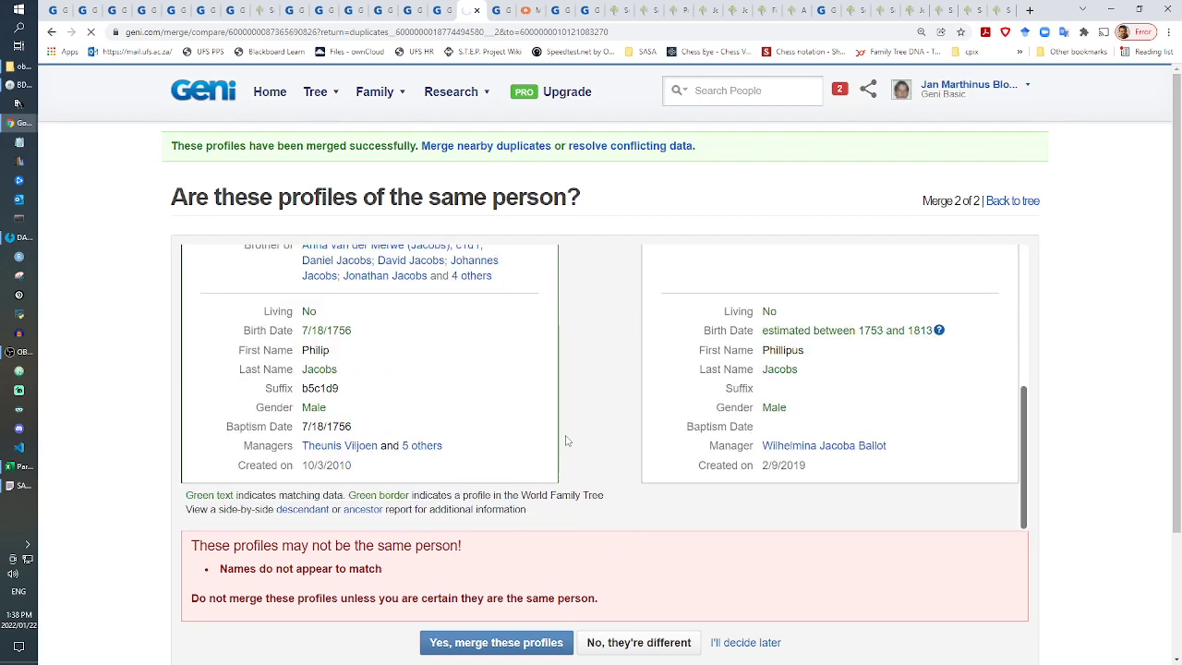
{"action": "scroll", "coordinate": [566, 442], "scroll_direction": "up", "scroll_amount": 3}
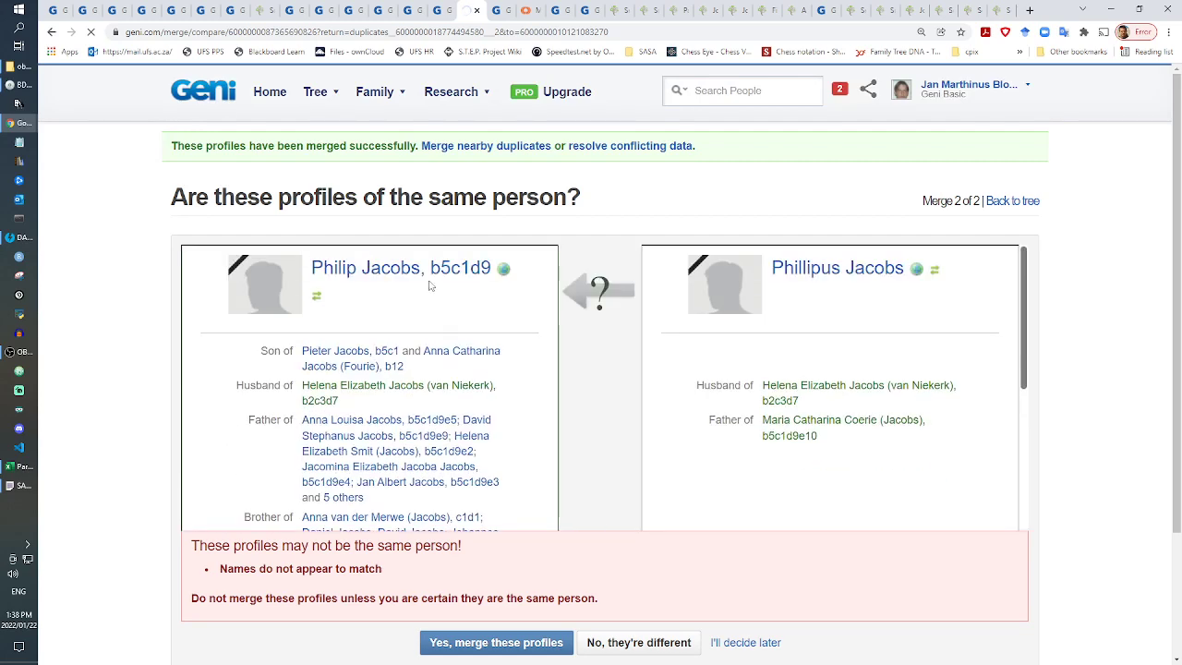
{"action": "right_click", "coordinate": [423, 267]}
{"action": "left_click", "coordinate": [462, 260]}
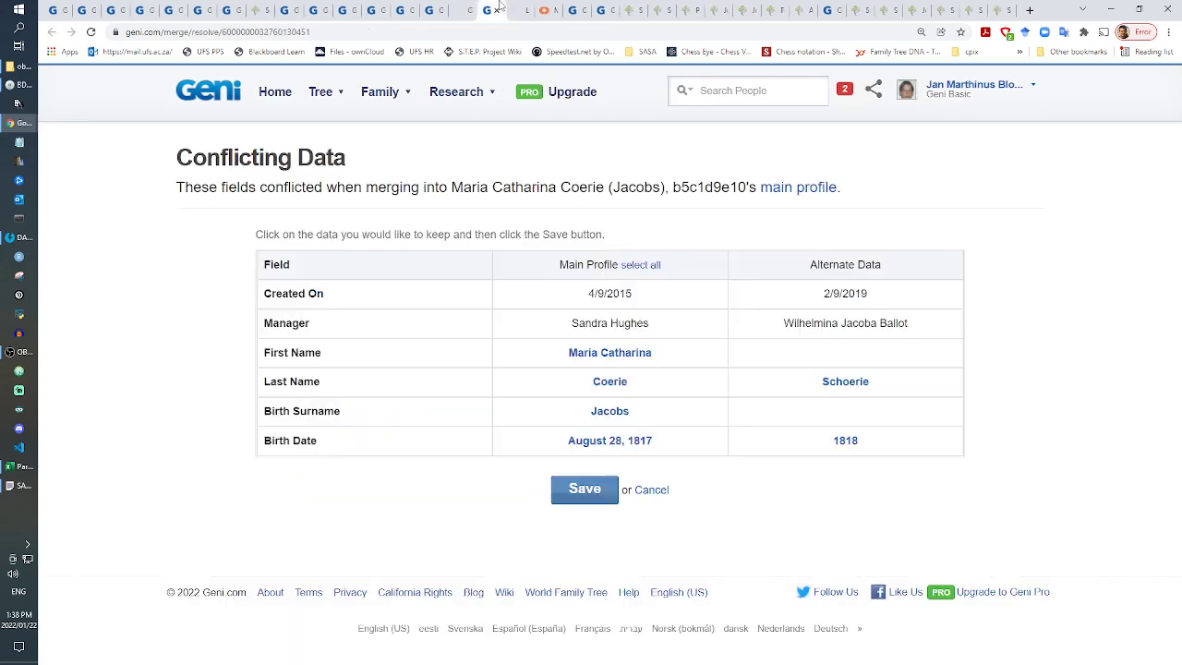
Step: Resolve b5c1d9e10's conflicting data by keeping the main profile's first name, last name, birth surname and birth date, and save
{"action": "left_click", "coordinate": [608, 358]}
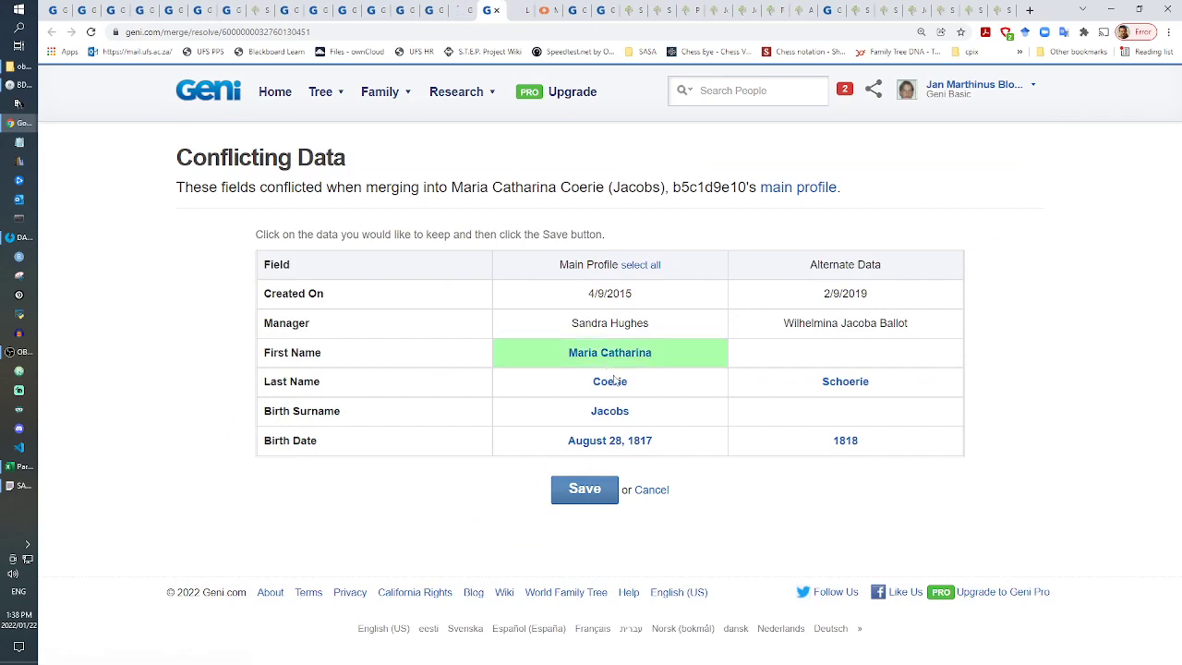
{"action": "left_click", "coordinate": [608, 392]}
{"action": "left_click", "coordinate": [608, 415]}
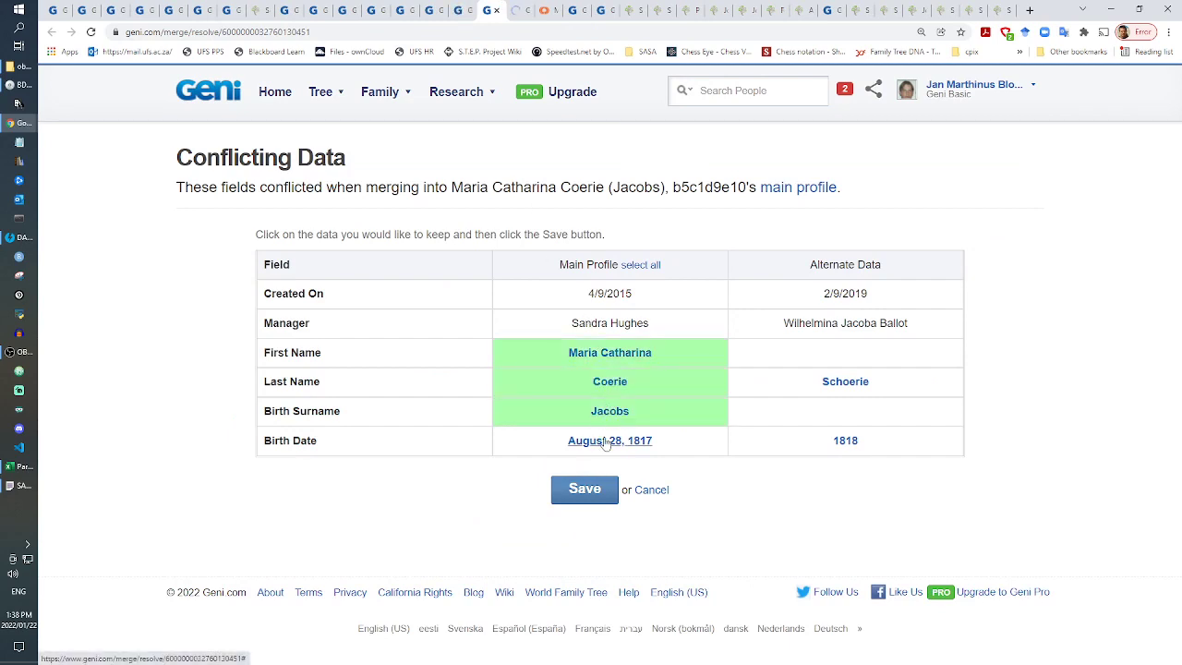
{"action": "left_click", "coordinate": [605, 442]}
{"action": "left_click", "coordinate": [583, 490]}
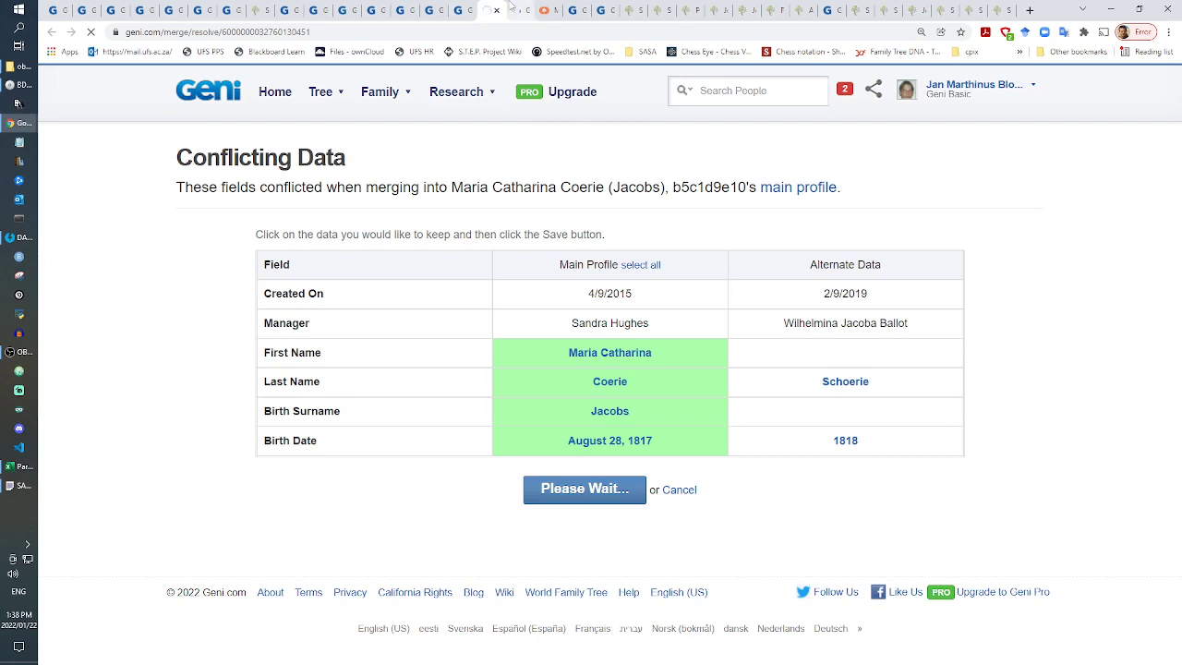
Step: Resolve b5c1d9's conflicting data by keeping the main profile's first name, last name and birth surname, and save
{"action": "left_click", "coordinate": [1025, 195]}
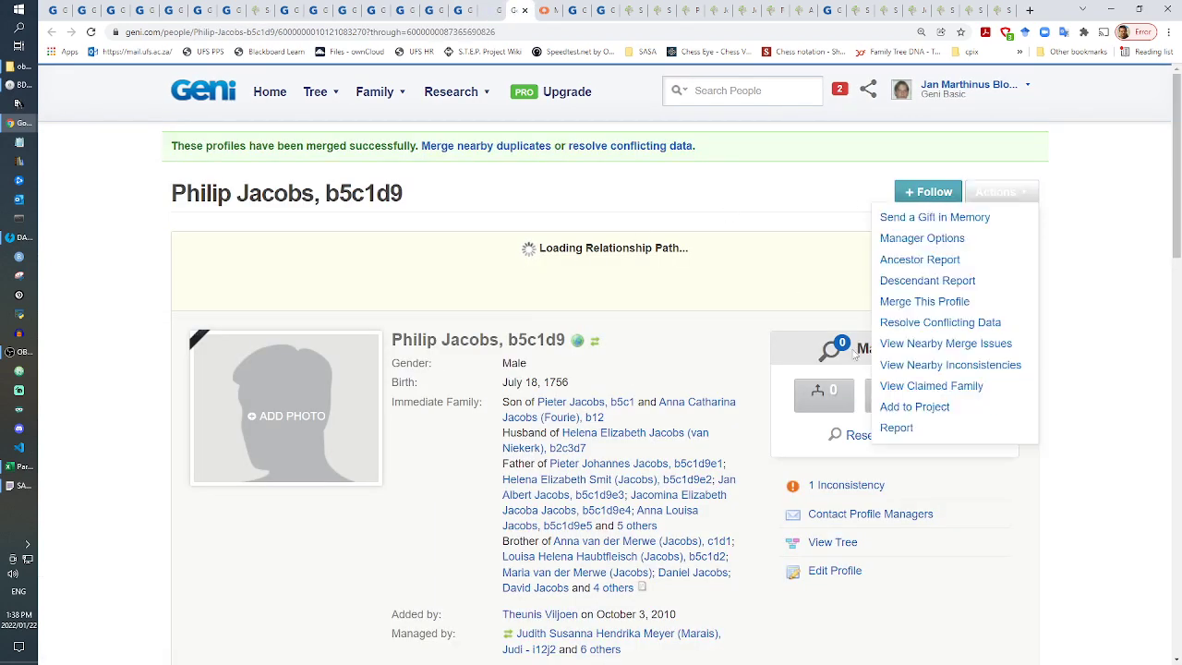
{"action": "left_click", "coordinate": [938, 327]}
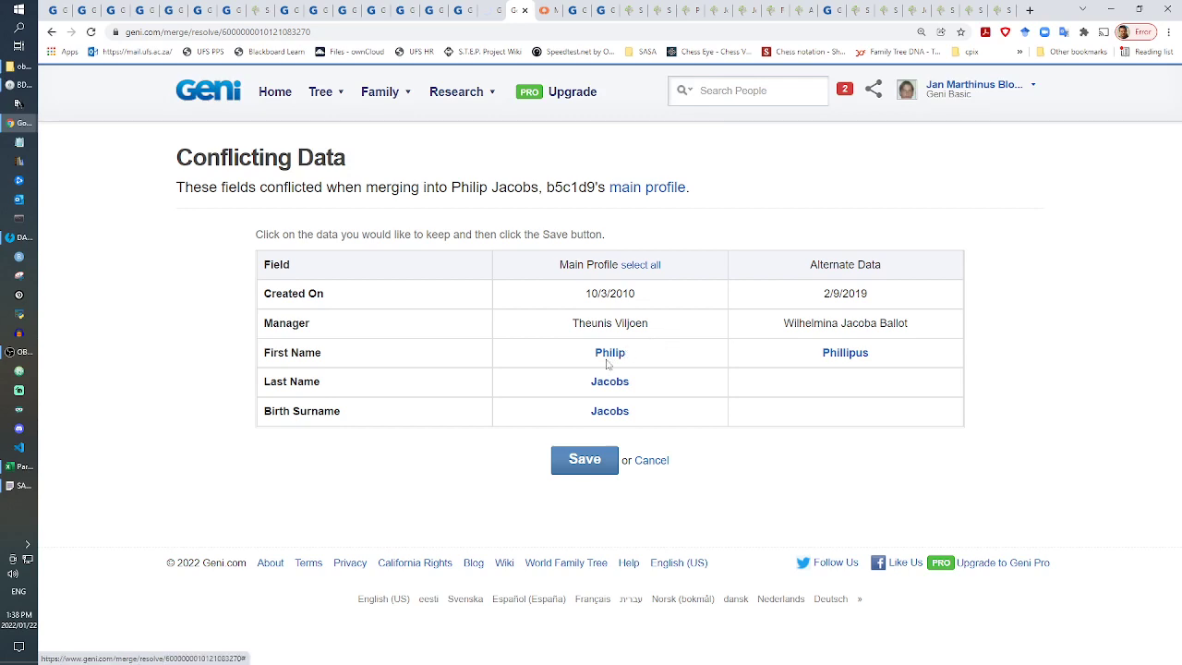
{"action": "left_click", "coordinate": [609, 353]}
{"action": "left_click", "coordinate": [610, 381]}
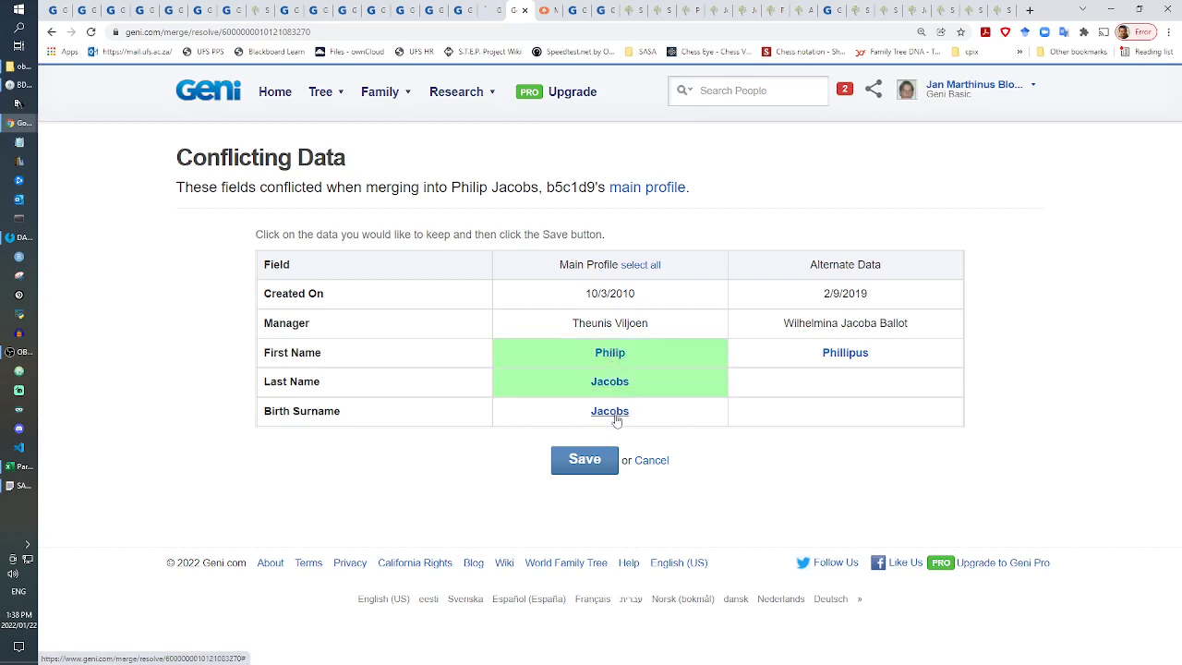
{"action": "left_click", "coordinate": [609, 410]}
{"action": "left_click_drag", "start_coordinate": [872, 353], "coordinate": [788, 359]}
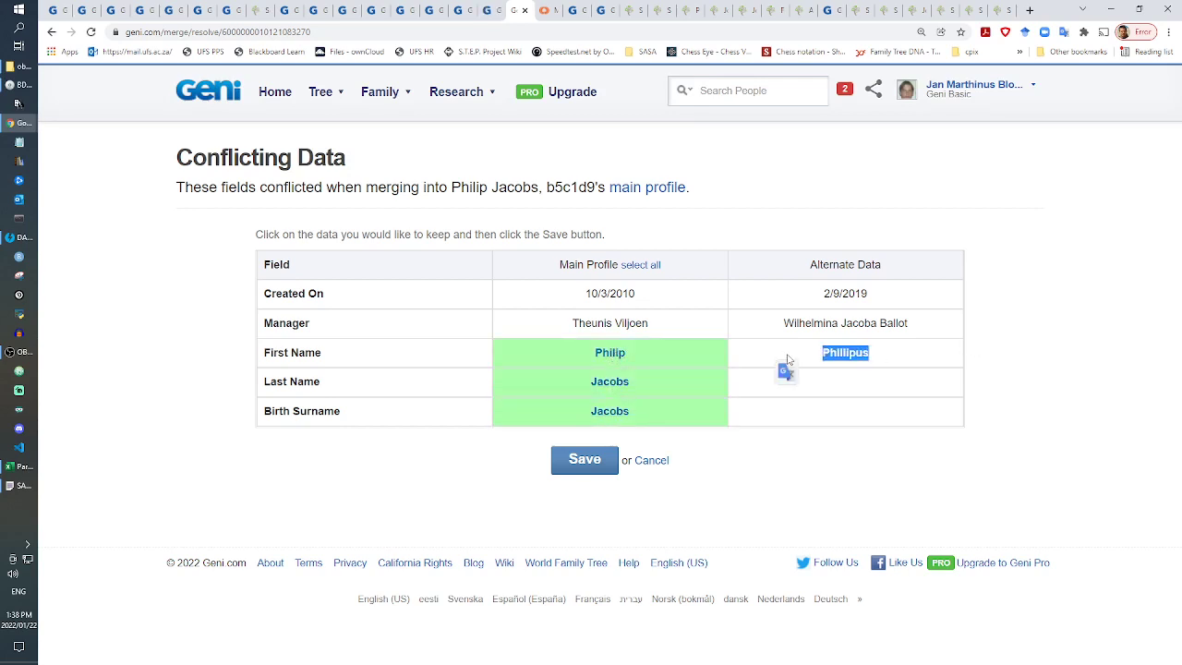
{"action": "left_click", "coordinate": [585, 460]}
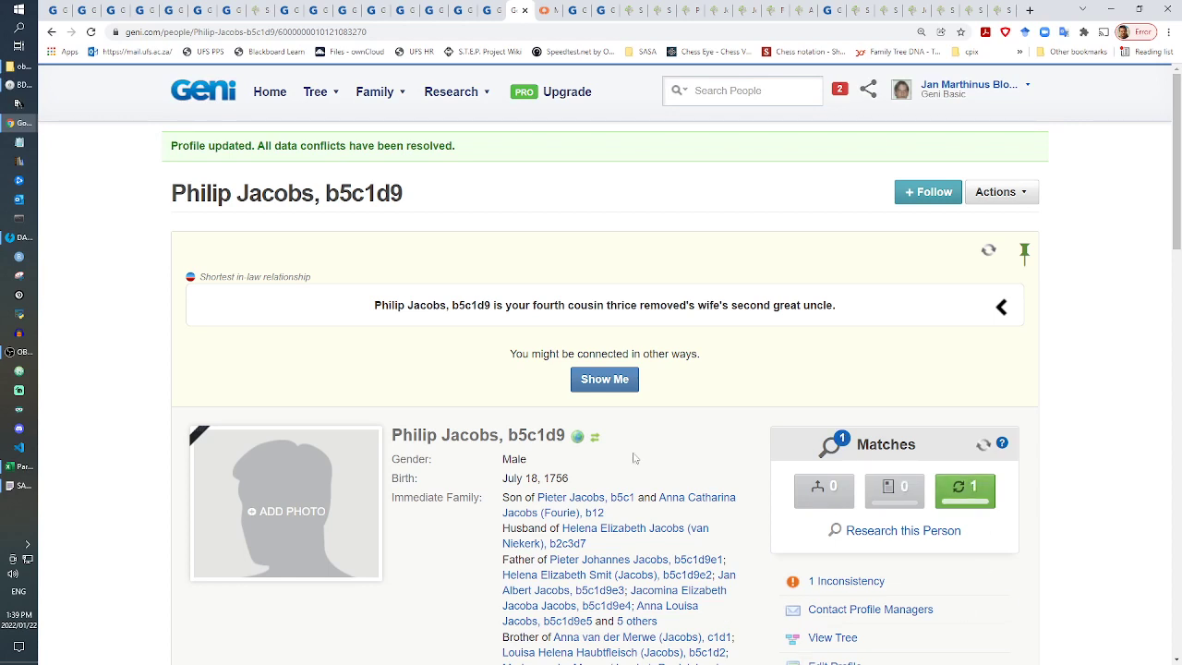
Step: Edit b5c1d9's profile, enter the longer form of his first name as Also Known As, and save it
{"action": "scroll", "coordinate": [635, 457], "scroll_direction": "down", "scroll_amount": 3}
{"action": "left_click", "coordinate": [816, 366]}
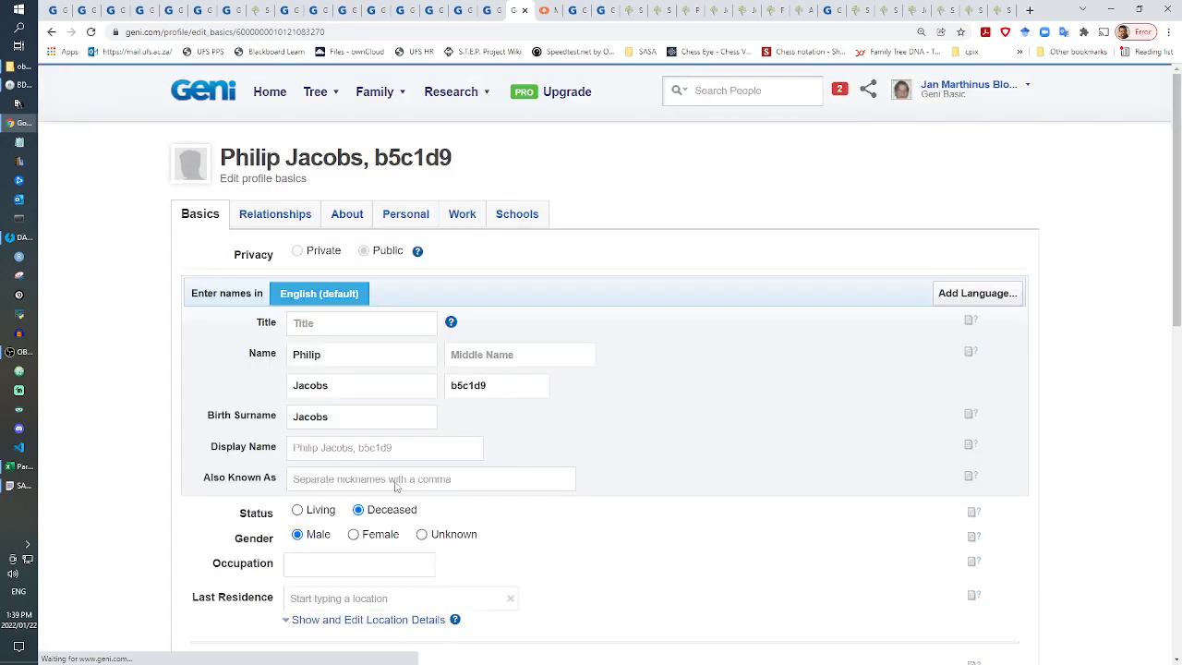
{"action": "left_click", "coordinate": [391, 477]}
{"action": "key", "text": "Escape"}
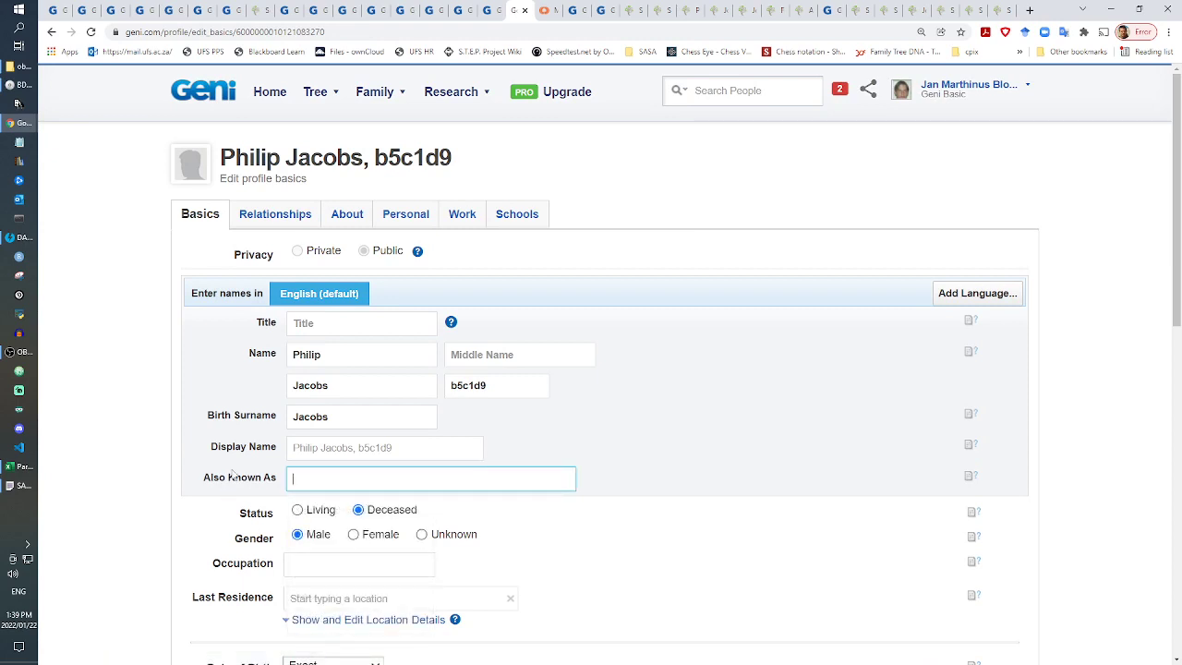
{"action": "type", "text": "Phi"}
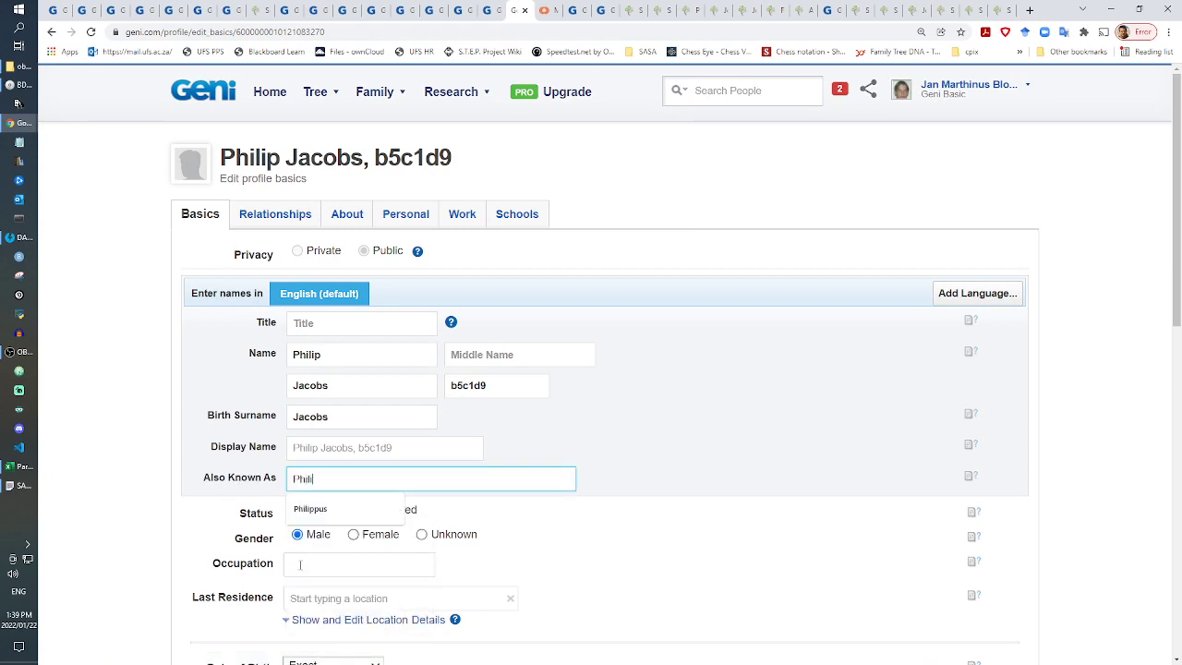
{"action": "type", "text": "lippus"}
{"action": "key", "text": "Return"}
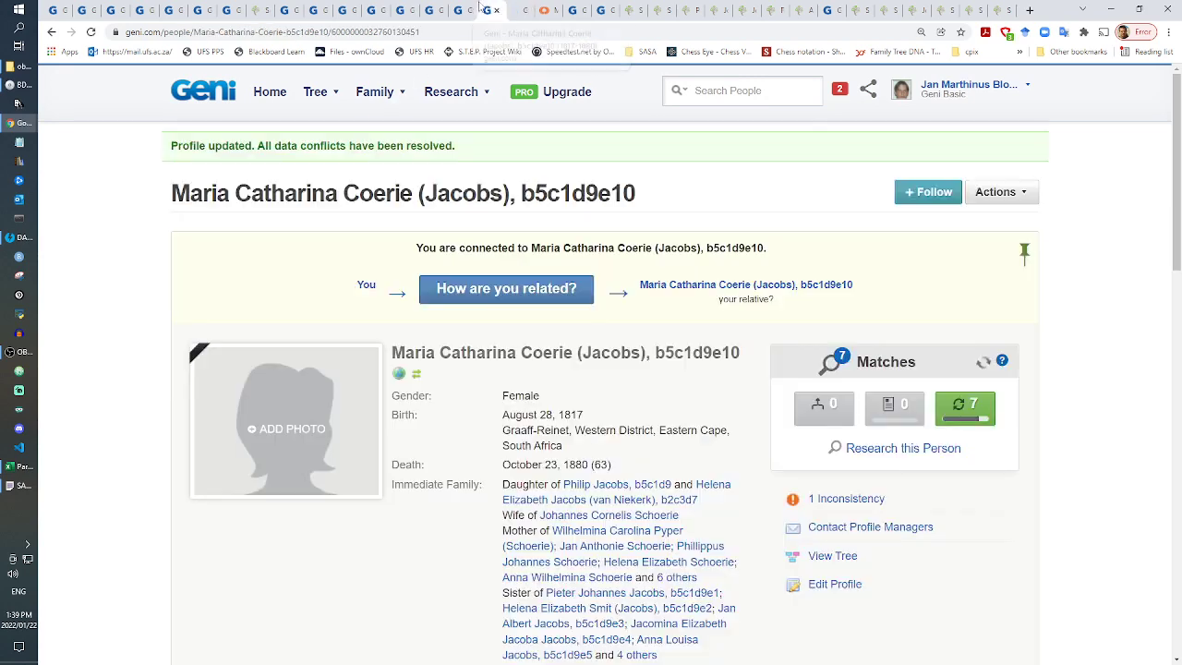
Step: Review b5c1d9's saved profile, including its matches and About text, and return to b5c1d9e10's profile
{"action": "left_click", "coordinate": [522, 10]}
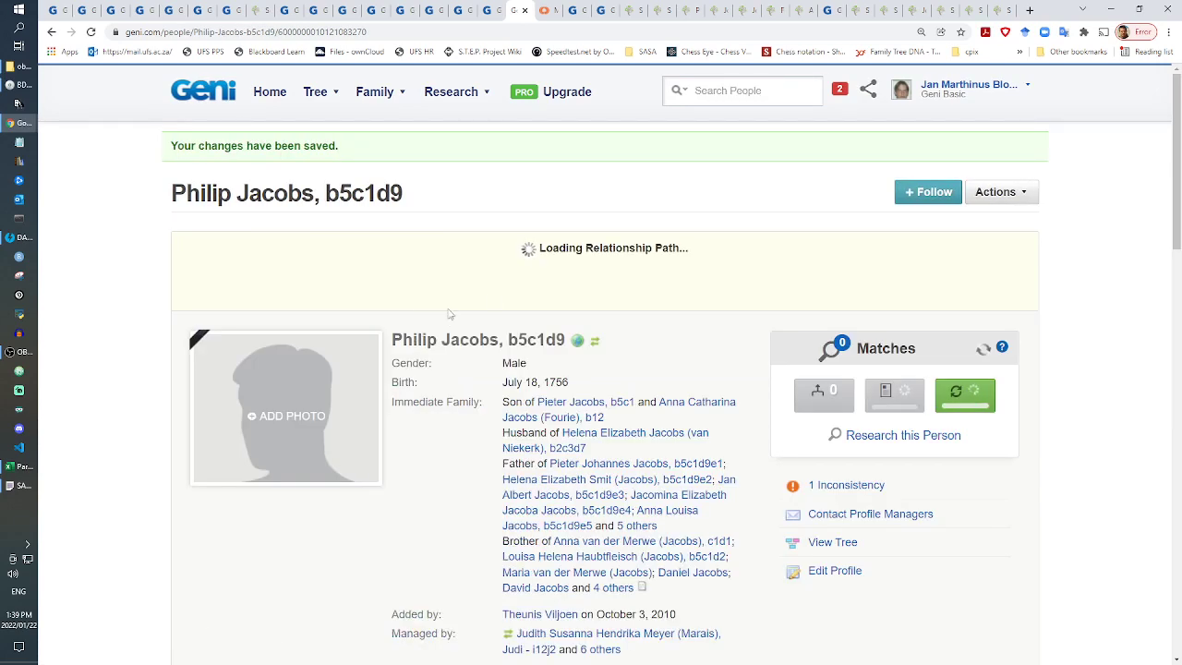
{"action": "scroll", "coordinate": [490, 403], "scroll_direction": "down", "scroll_amount": 8}
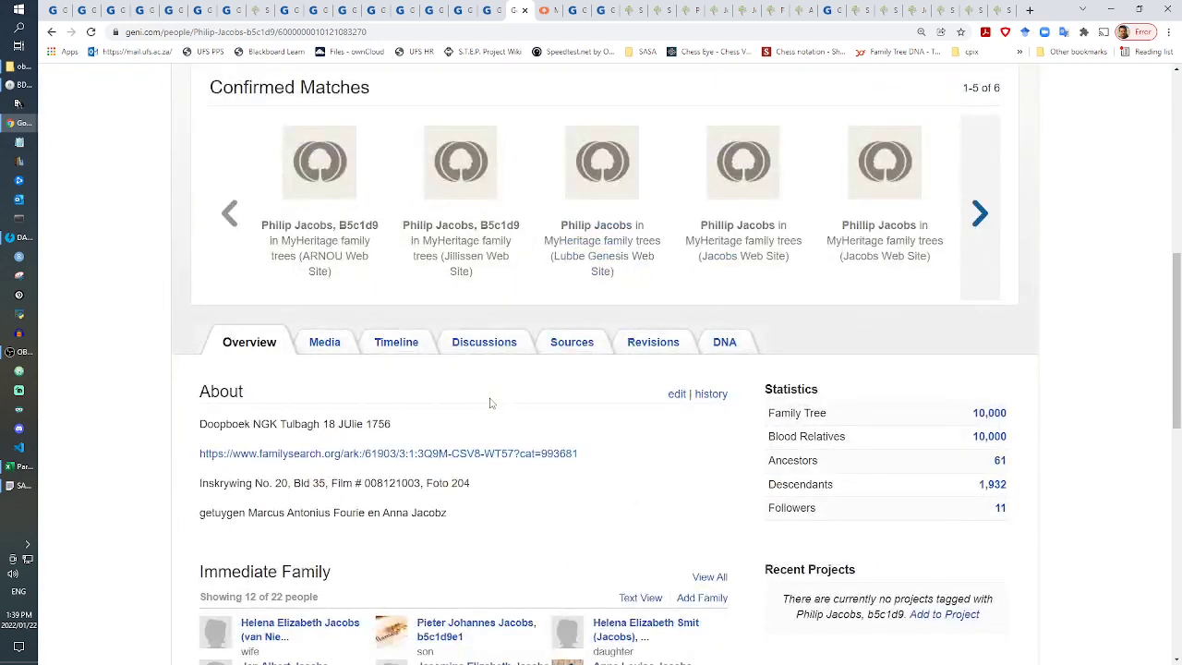
{"action": "left_click", "coordinate": [492, 10]}
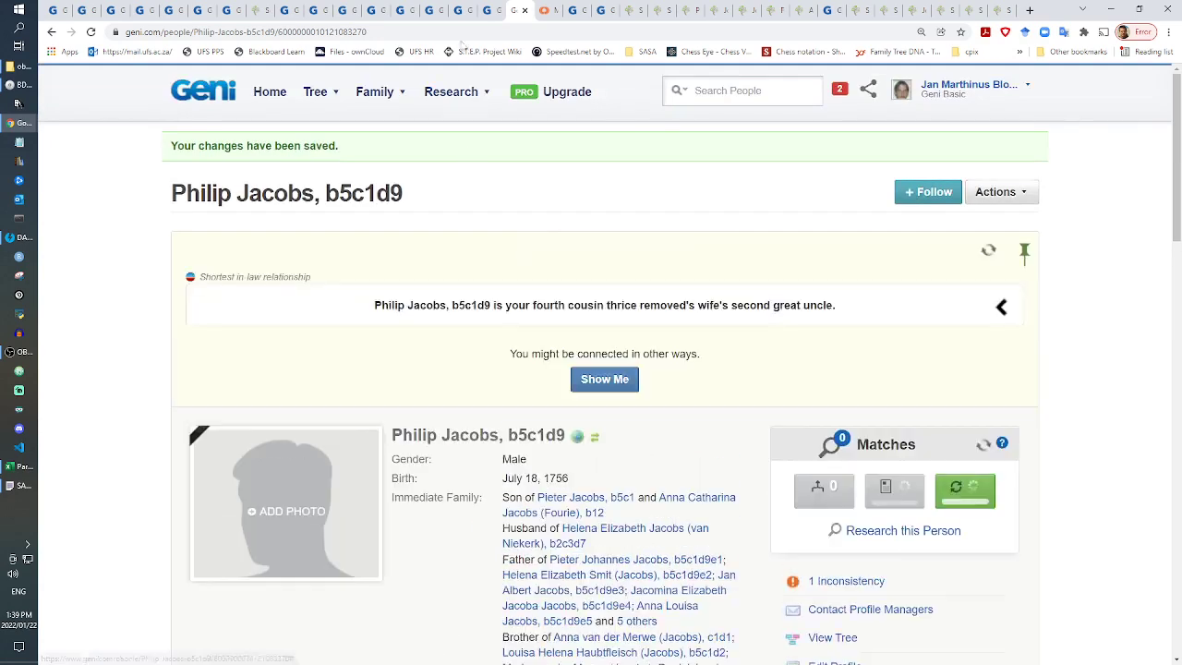
{"action": "left_click", "coordinate": [466, 9]}
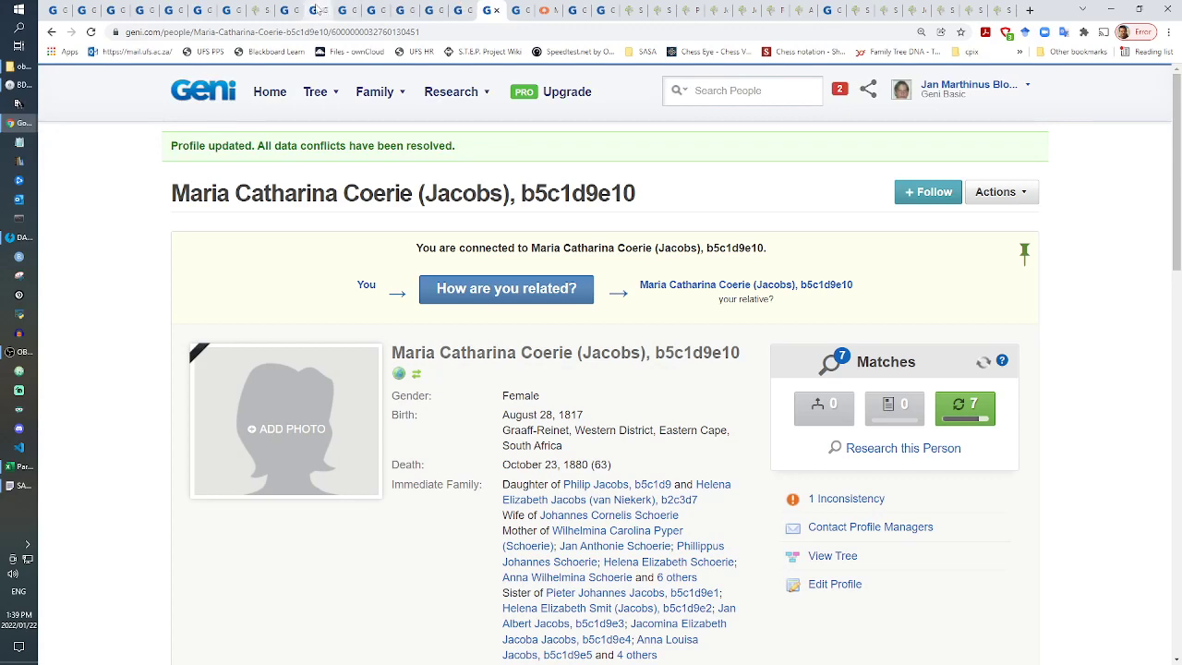
Step: Close the tab with the leftover tree for mapping b4c5d11e4's duplicate, and reload the Beneke couple's tree
{"action": "left_click", "coordinate": [318, 10]}
{"action": "left_click", "coordinate": [290, 10]}
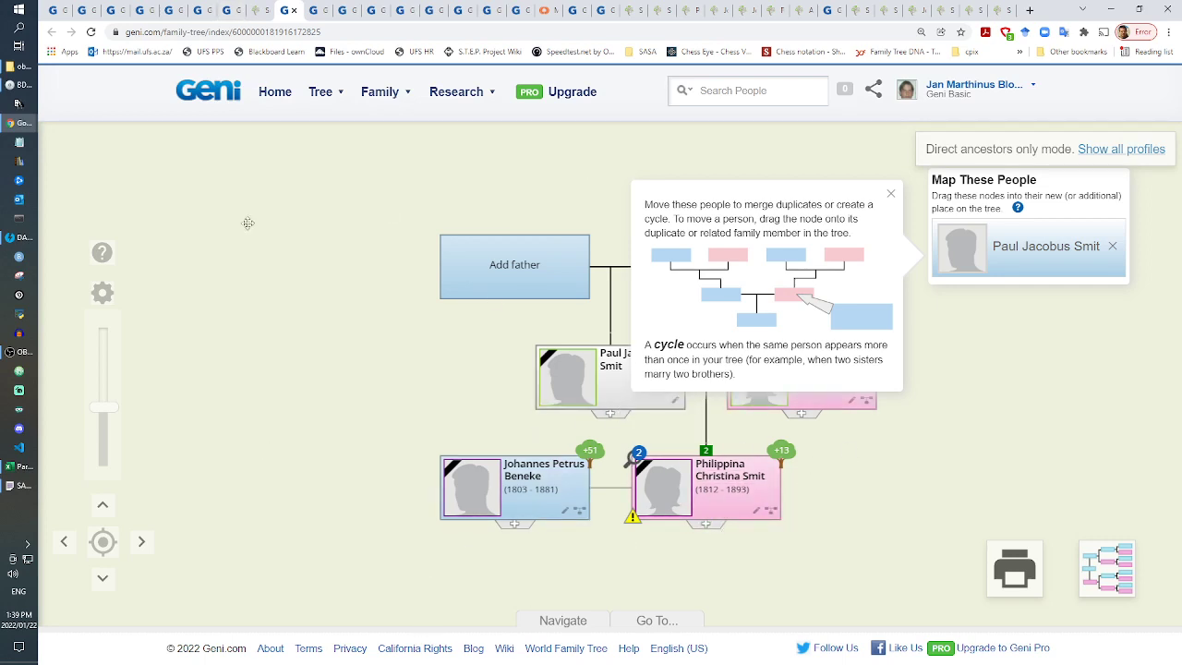
{"action": "left_click", "coordinate": [270, 11]}
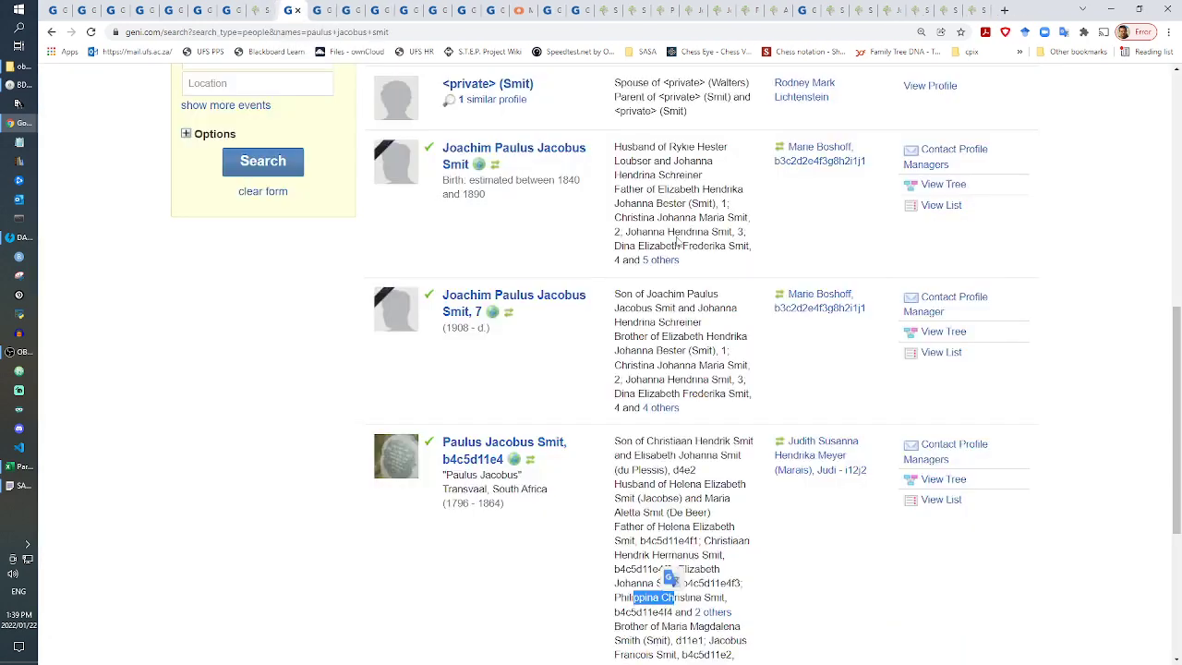
{"action": "left_click", "coordinate": [231, 10]}
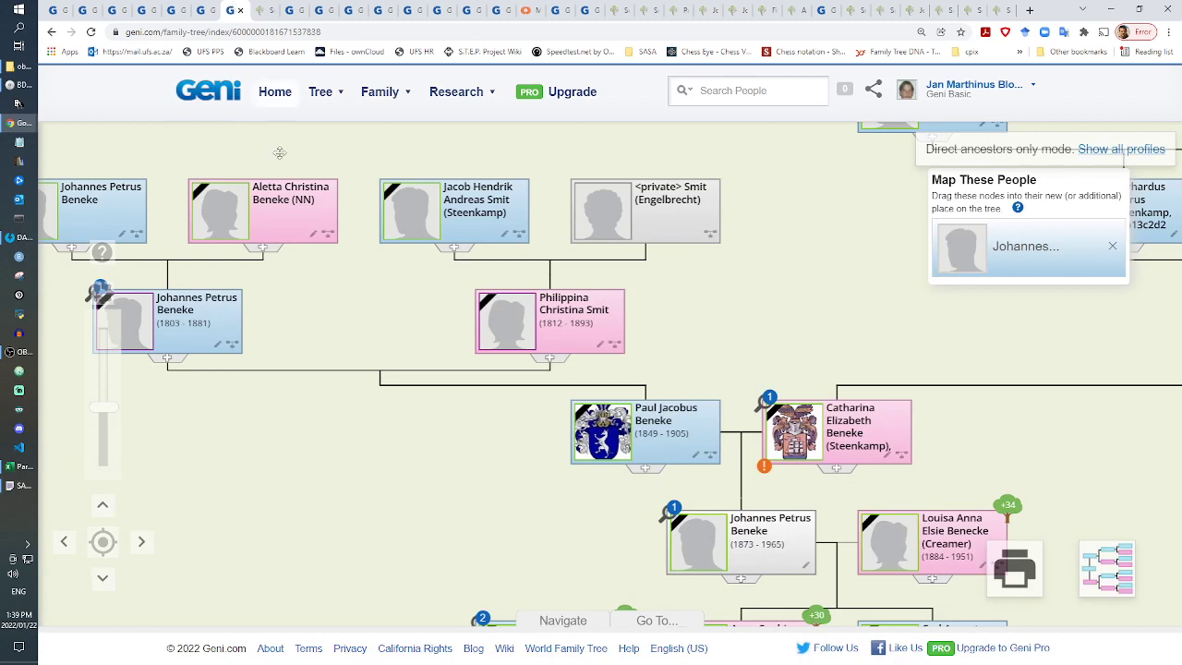
{"action": "mouse_move", "coordinate": [332, 503]}
{"action": "left_mouse_down"}
{"action": "mouse_move", "coordinate": [342, 463]}
{"action": "mouse_move", "coordinate": [327, 509]}
{"action": "left_mouse_up"}
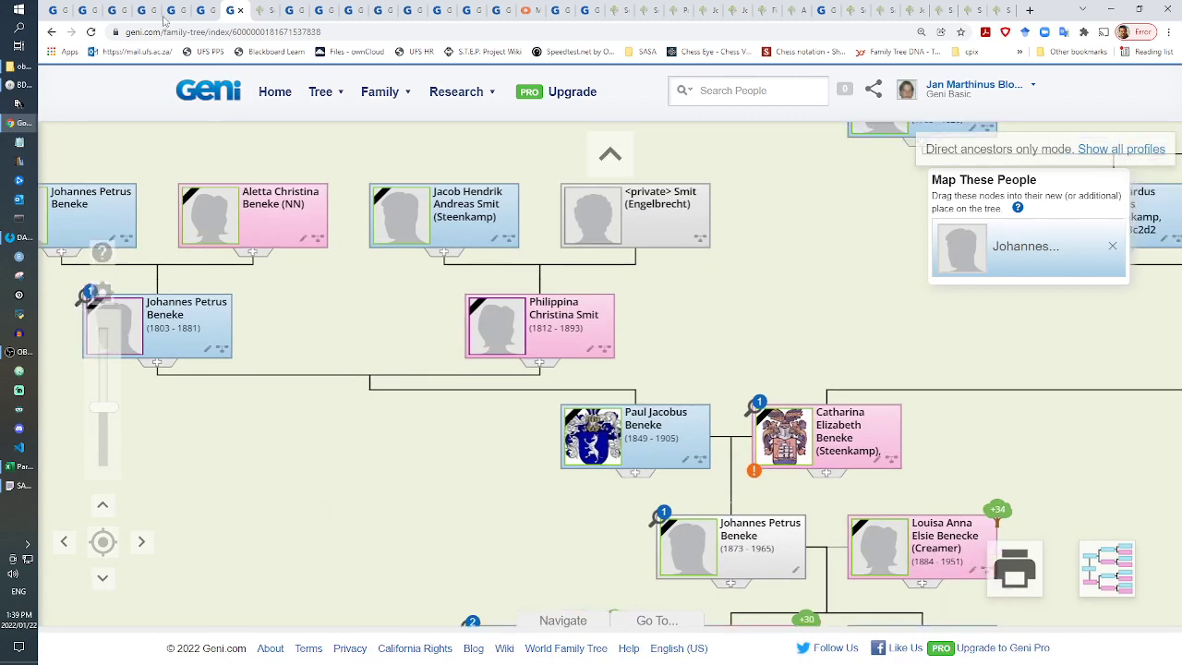
{"action": "left_click", "coordinate": [92, 32]}
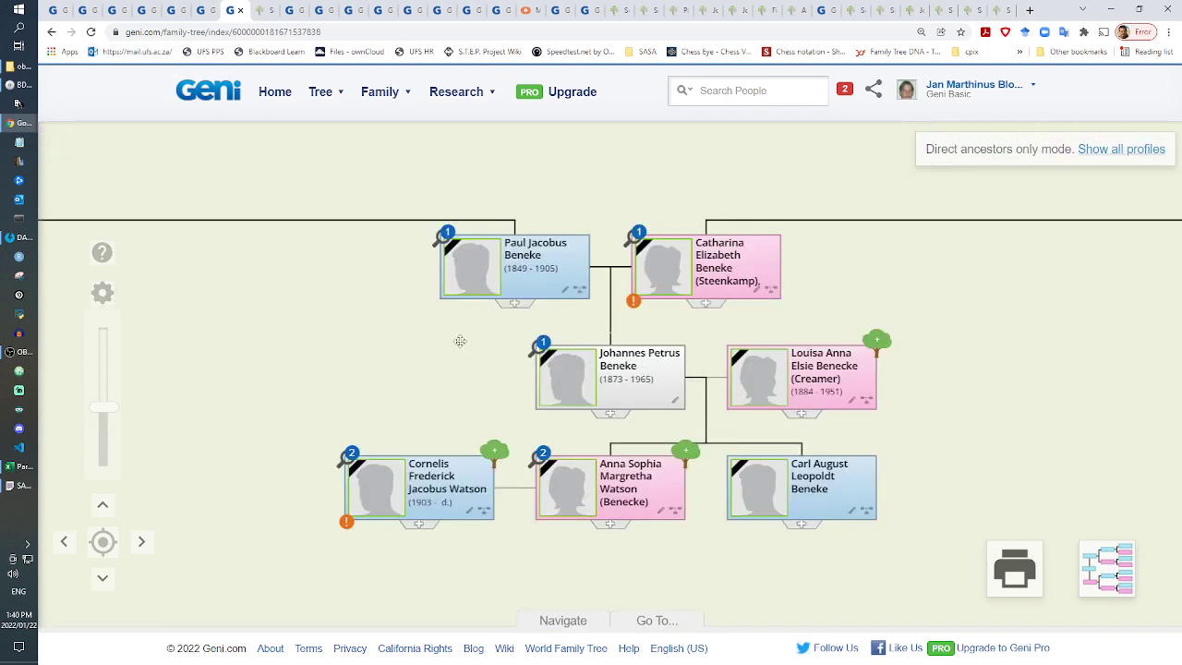
Step: Examine the merged ancestor tree, covering the parents of b4c5d11e4f4, her husband's line, and the b5c1d9e2 and a1b13c2d2 branches
{"action": "left_click_drag", "start_coordinate": [382, 369], "coordinate": [649, 529]}
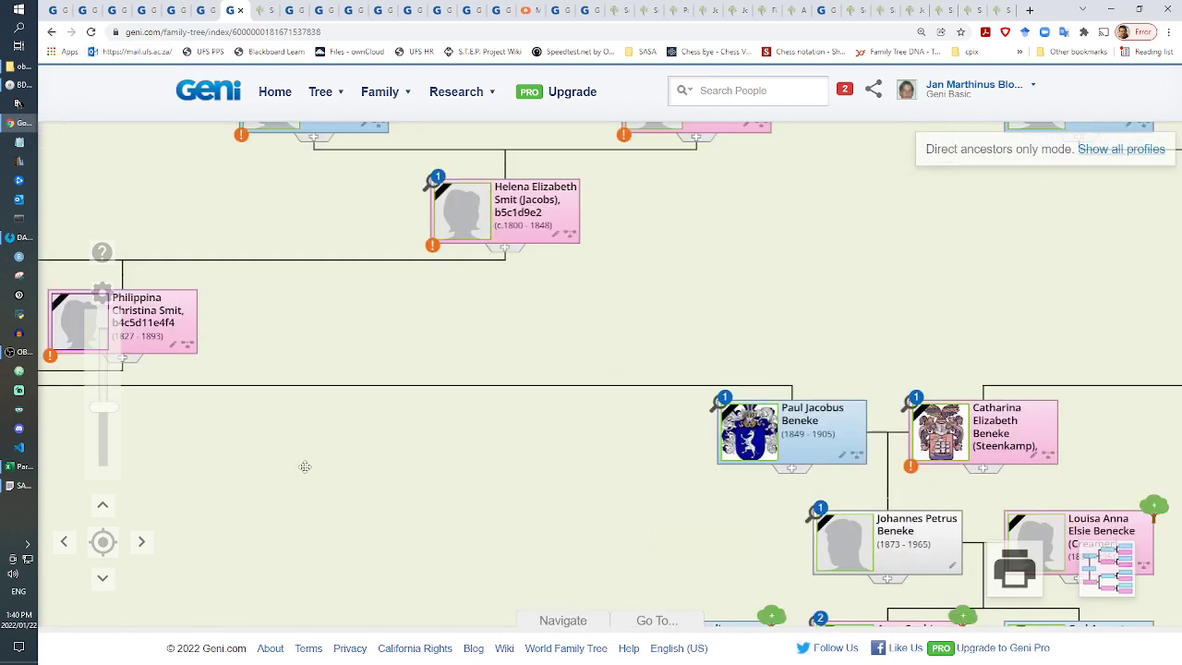
{"action": "left_click_drag", "start_coordinate": [271, 483], "coordinate": [615, 524]}
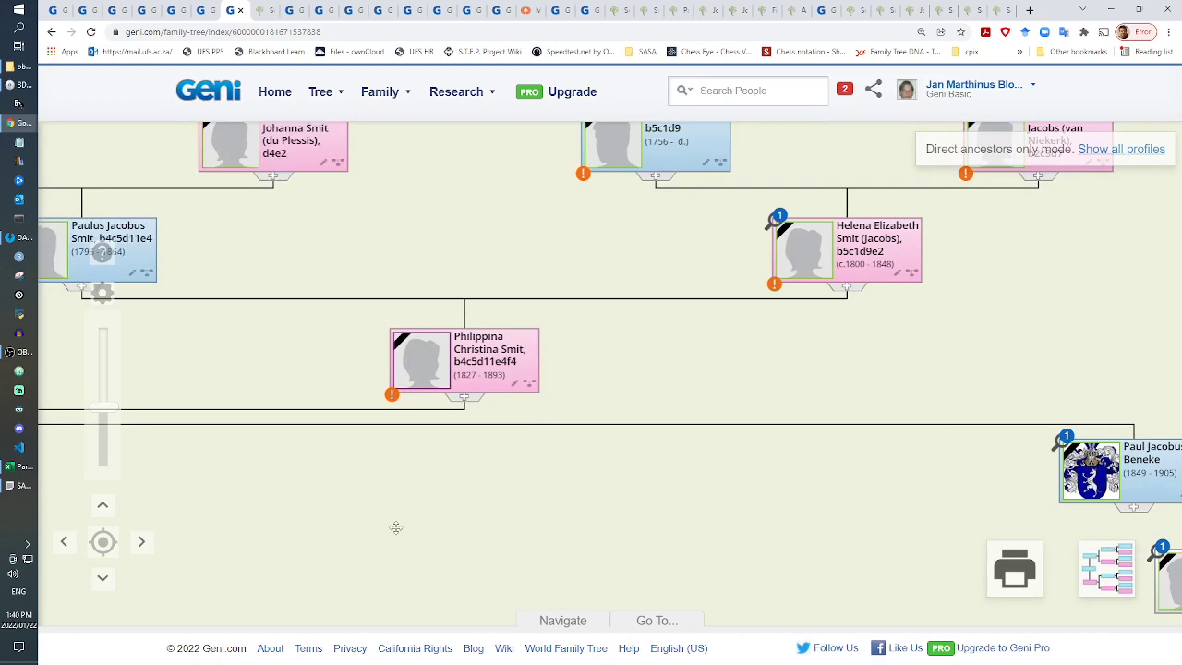
{"action": "left_click_drag", "start_coordinate": [397, 527], "coordinate": [557, 537]}
{"action": "left_click_drag", "start_coordinate": [433, 493], "coordinate": [575, 556]}
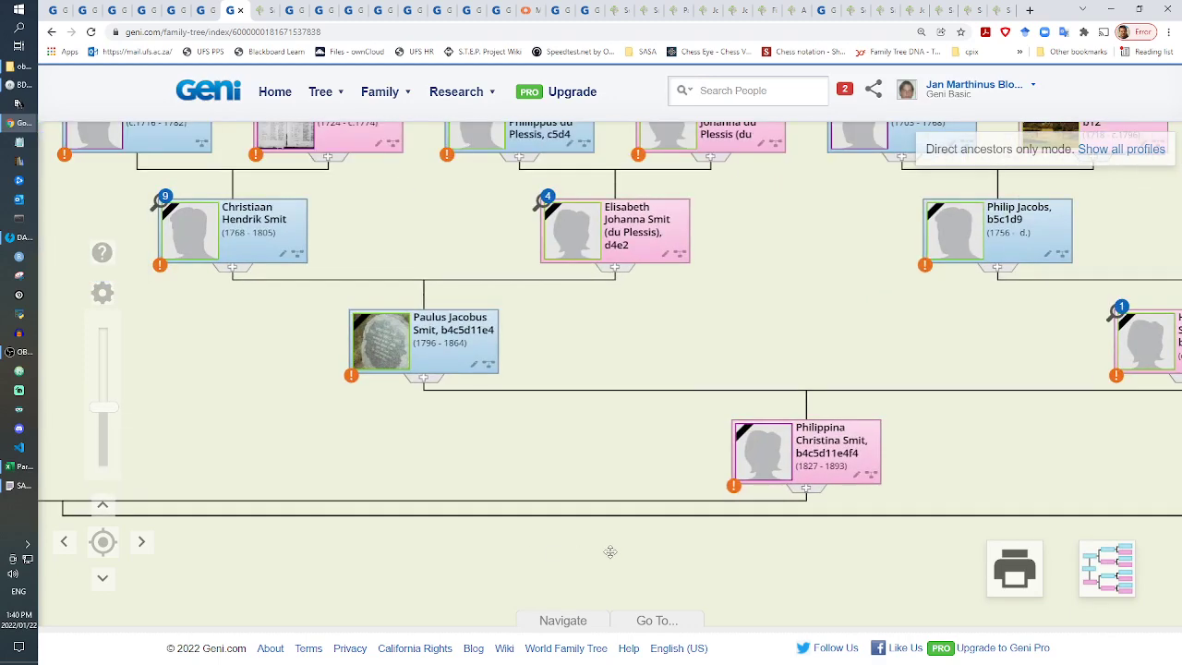
{"action": "left_click_drag", "start_coordinate": [1039, 459], "coordinate": [872, 524]}
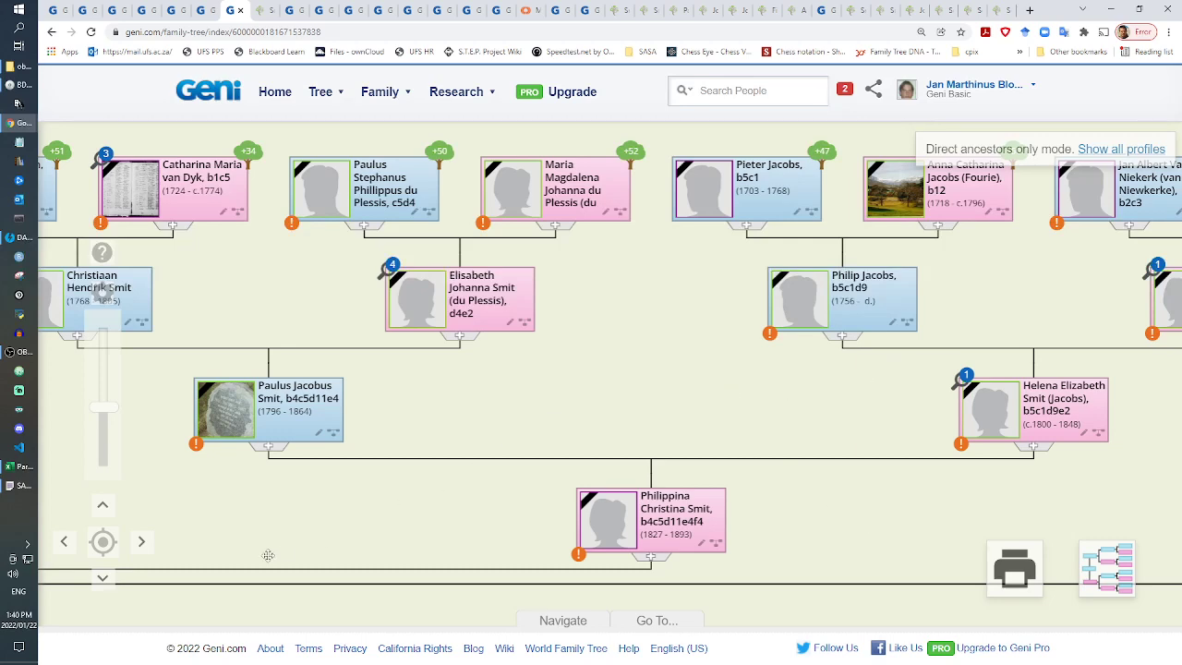
{"action": "left_click_drag", "start_coordinate": [268, 556], "coordinate": [733, 502]}
{"action": "left_click_drag", "start_coordinate": [462, 476], "coordinate": [722, 472]}
{"action": "left_click_drag", "start_coordinate": [467, 495], "coordinate": [926, 458]}
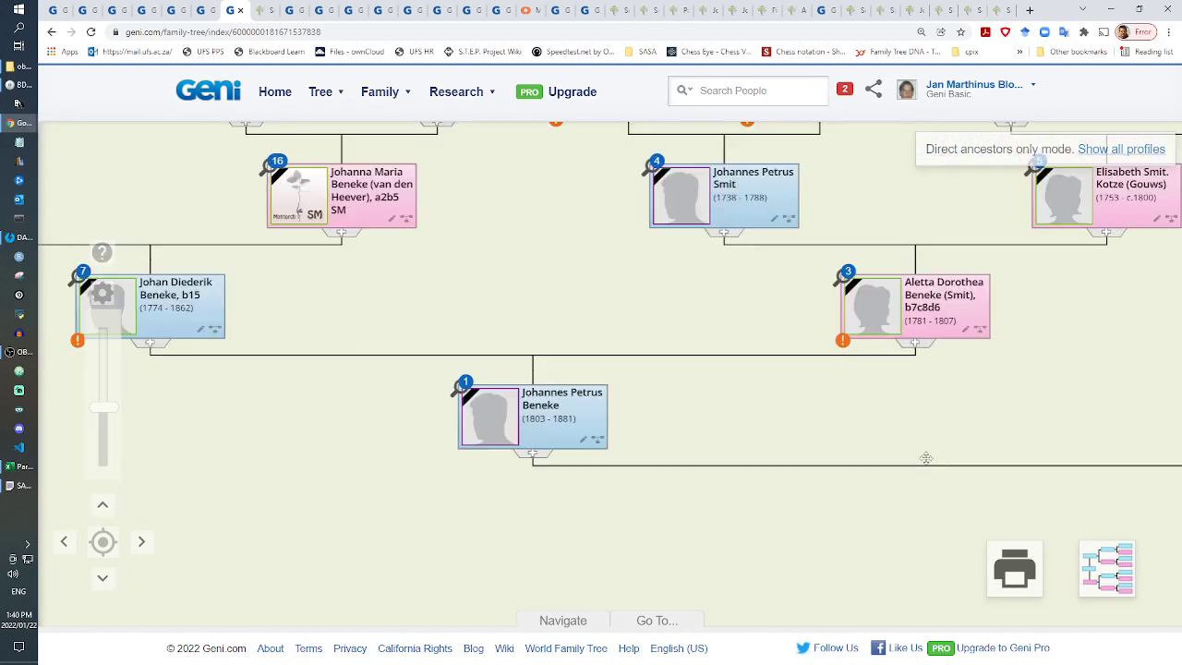
{"action": "mouse_move", "coordinate": [256, 493]}
{"action": "left_mouse_down"}
{"action": "mouse_move", "coordinate": [466, 581]}
{"action": "mouse_move", "coordinate": [239, 504]}
{"action": "left_mouse_up"}
{"action": "left_click_drag", "start_coordinate": [733, 257], "coordinate": [519, 391]}
{"action": "left_click_drag", "start_coordinate": [935, 427], "coordinate": [410, 436]}
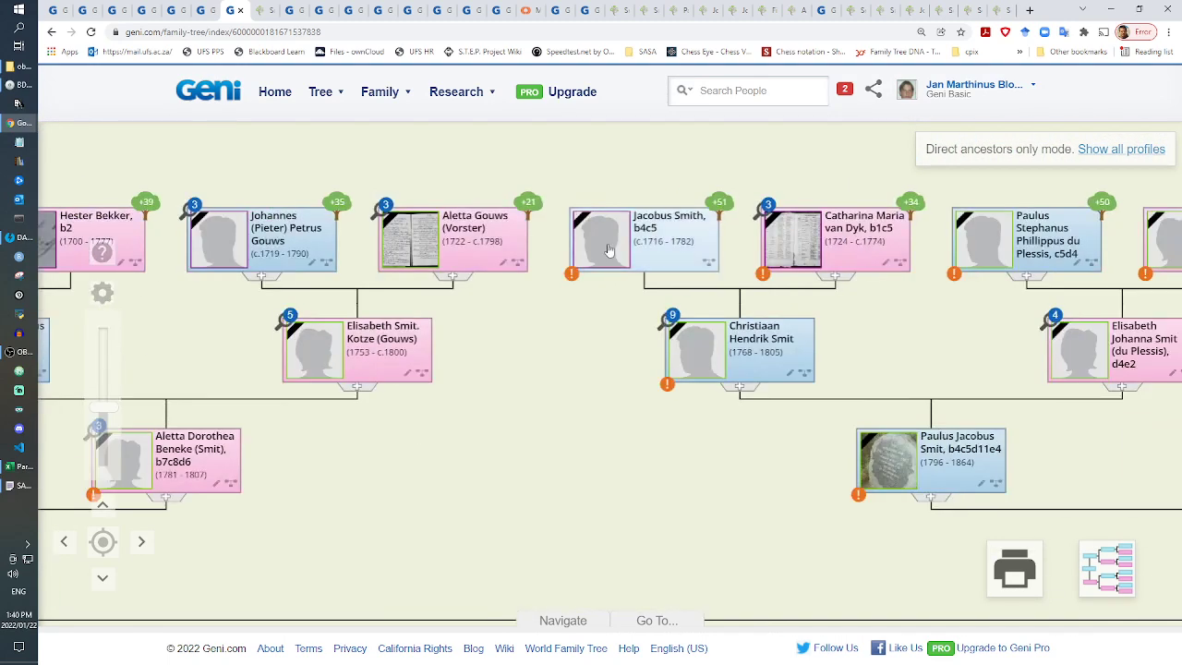
{"action": "left_click_drag", "start_coordinate": [554, 475], "coordinate": [807, 453]}
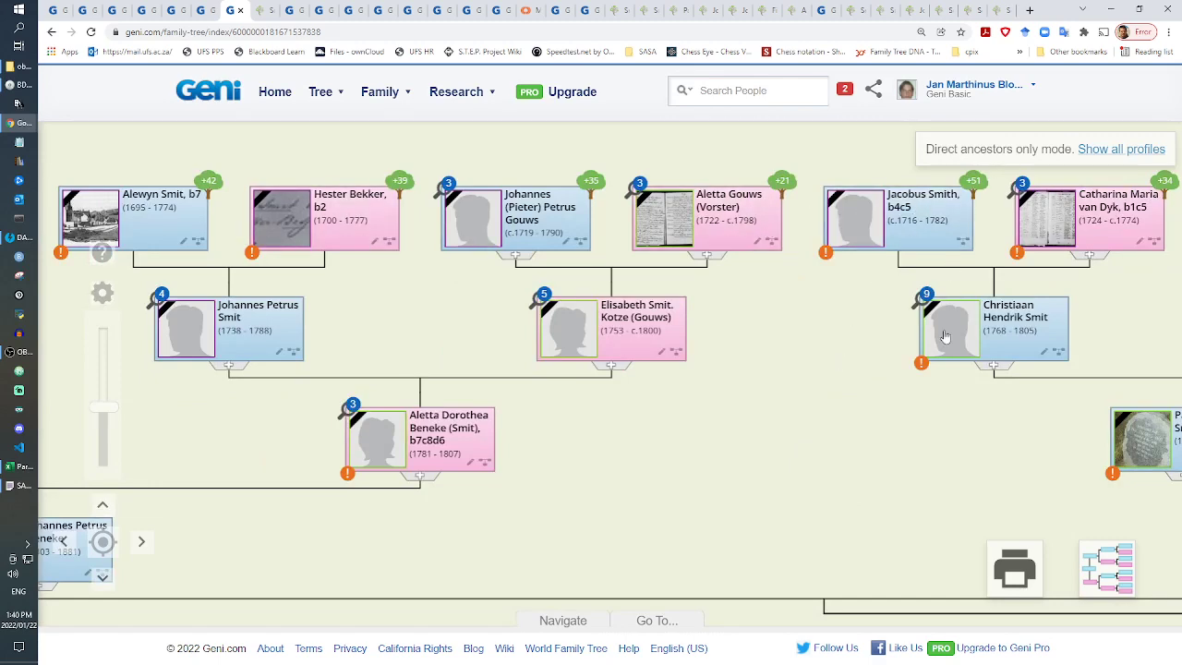
{"action": "left_click_drag", "start_coordinate": [837, 501], "coordinate": [649, 427]}
{"action": "left_click_drag", "start_coordinate": [649, 474], "coordinate": [309, 547]}
{"action": "left_click_drag", "start_coordinate": [778, 563], "coordinate": [431, 554]}
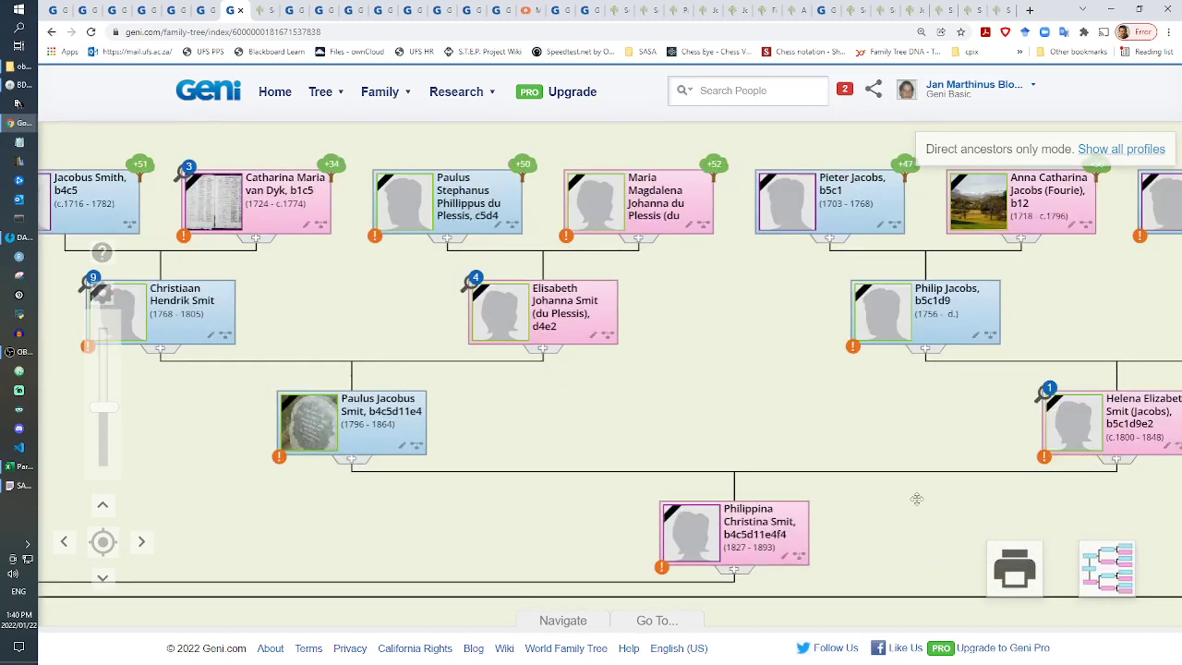
{"action": "left_click_drag", "start_coordinate": [917, 499], "coordinate": [459, 442]}
{"action": "left_click_drag", "start_coordinate": [955, 478], "coordinate": [567, 477]}
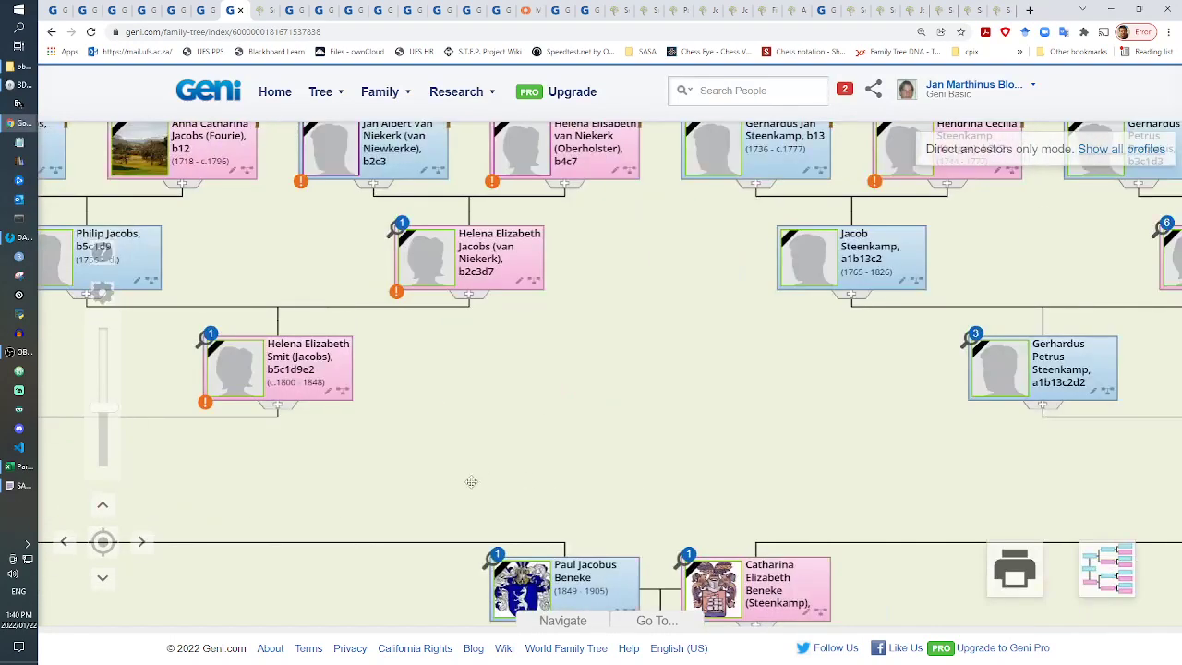
{"action": "left_click_drag", "start_coordinate": [471, 481], "coordinate": [844, 377]}
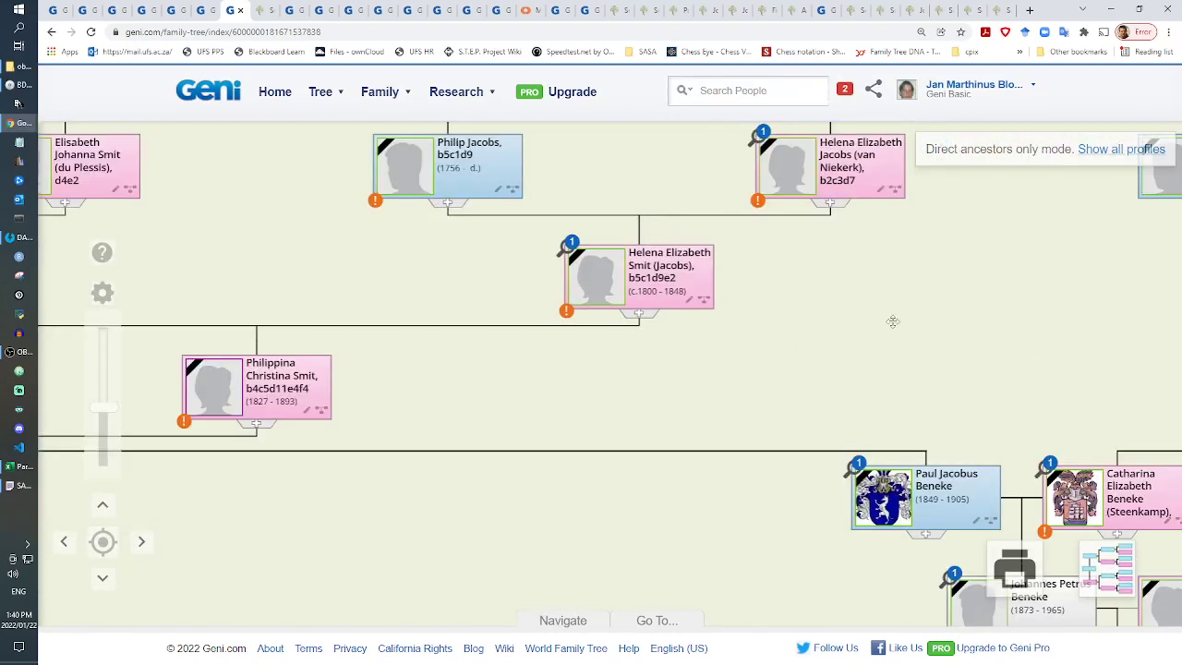
{"action": "left_click_drag", "start_coordinate": [893, 322], "coordinate": [538, 470]}
{"action": "mouse_move", "coordinate": [750, 475]}
{"action": "left_mouse_down"}
{"action": "mouse_move", "coordinate": [418, 421]}
{"action": "mouse_move", "coordinate": [162, 513]}
{"action": "left_mouse_up"}
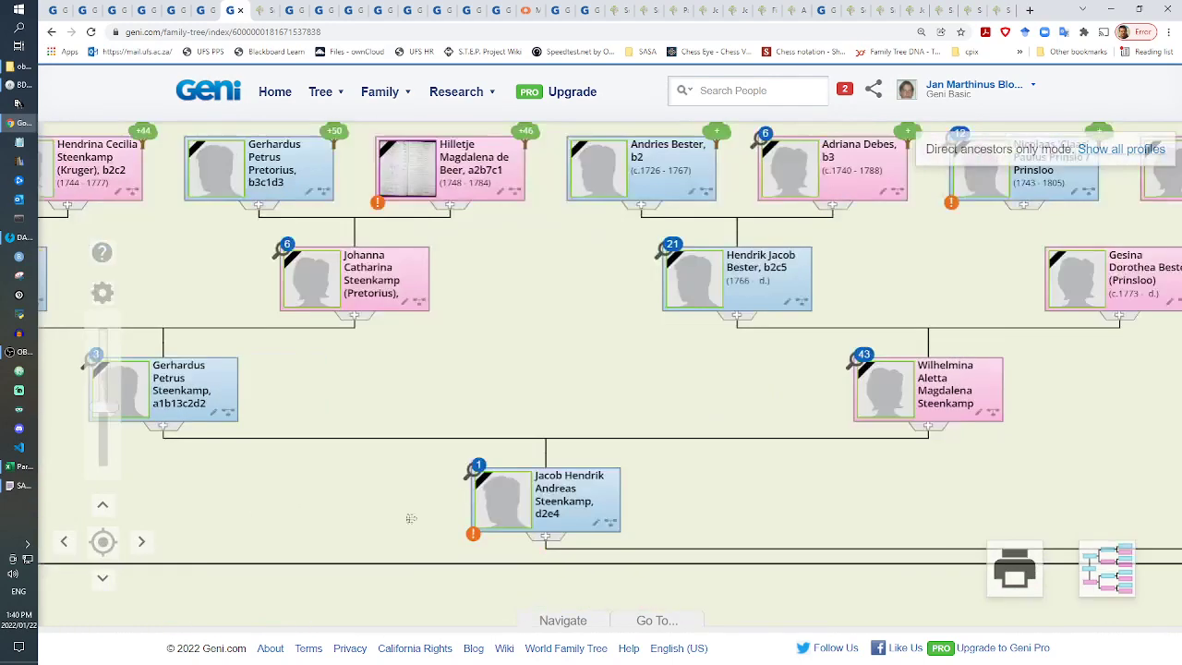
{"action": "left_click_drag", "start_coordinate": [950, 502], "coordinate": [536, 487]}
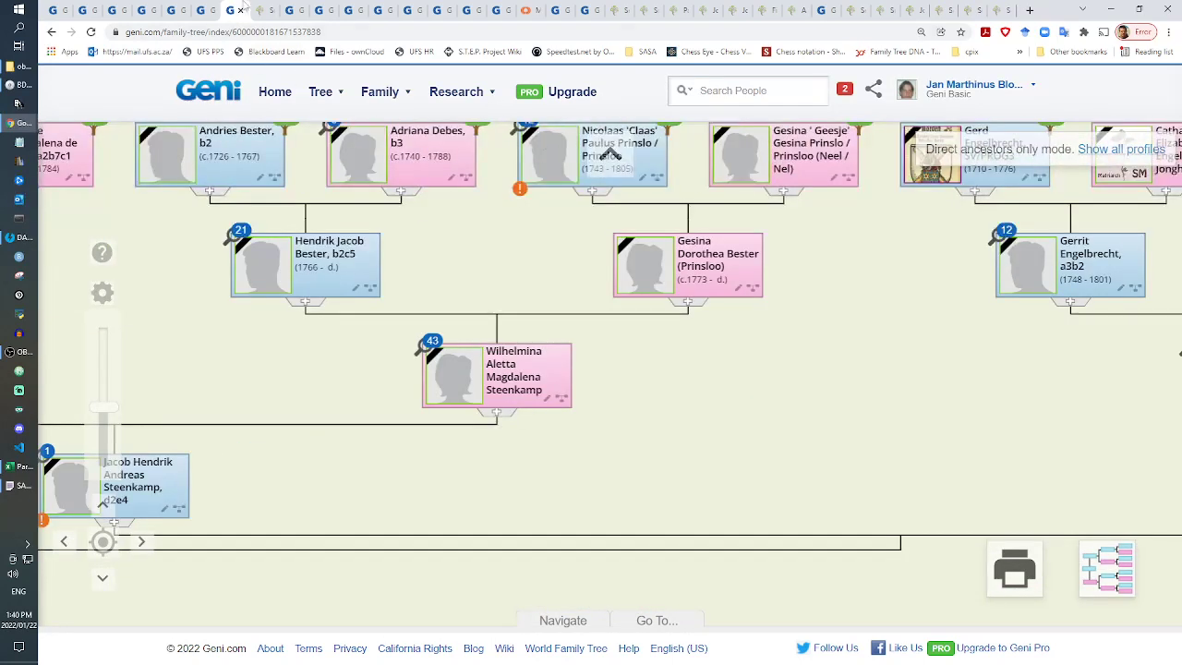
Step: Close the tab of the checked ancestor tree and return to the earlier tree of the Craemer daughter
{"action": "left_click", "coordinate": [240, 11]}
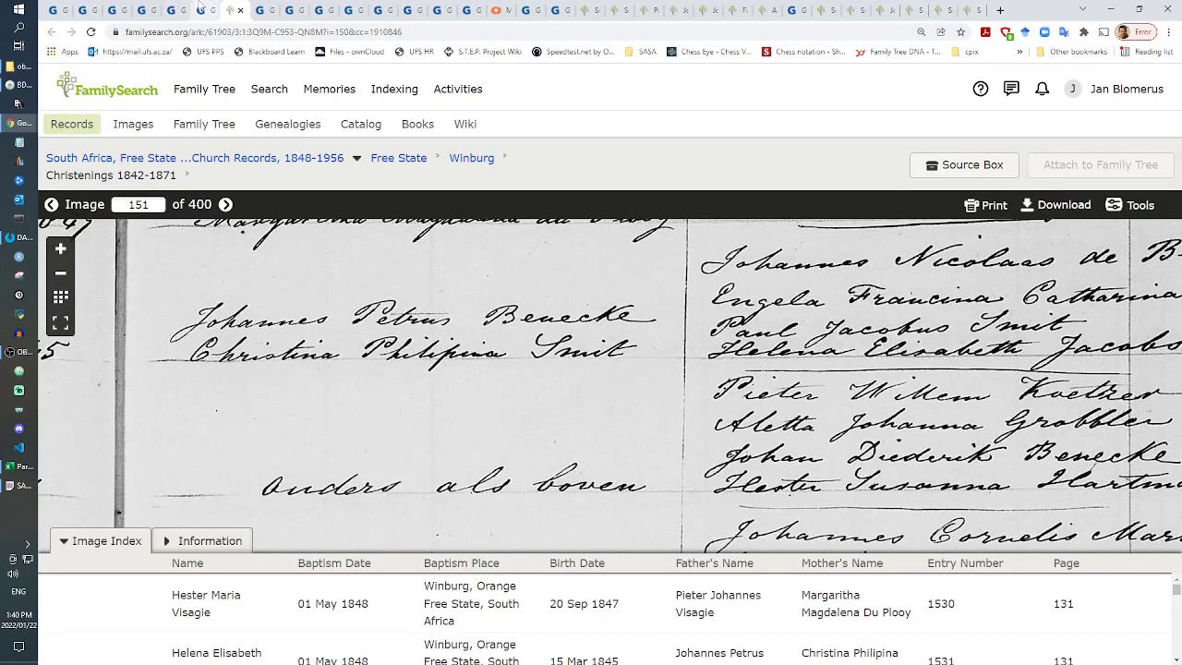
{"action": "left_click", "coordinate": [201, 9]}
{"action": "left_click", "coordinate": [172, 9]}
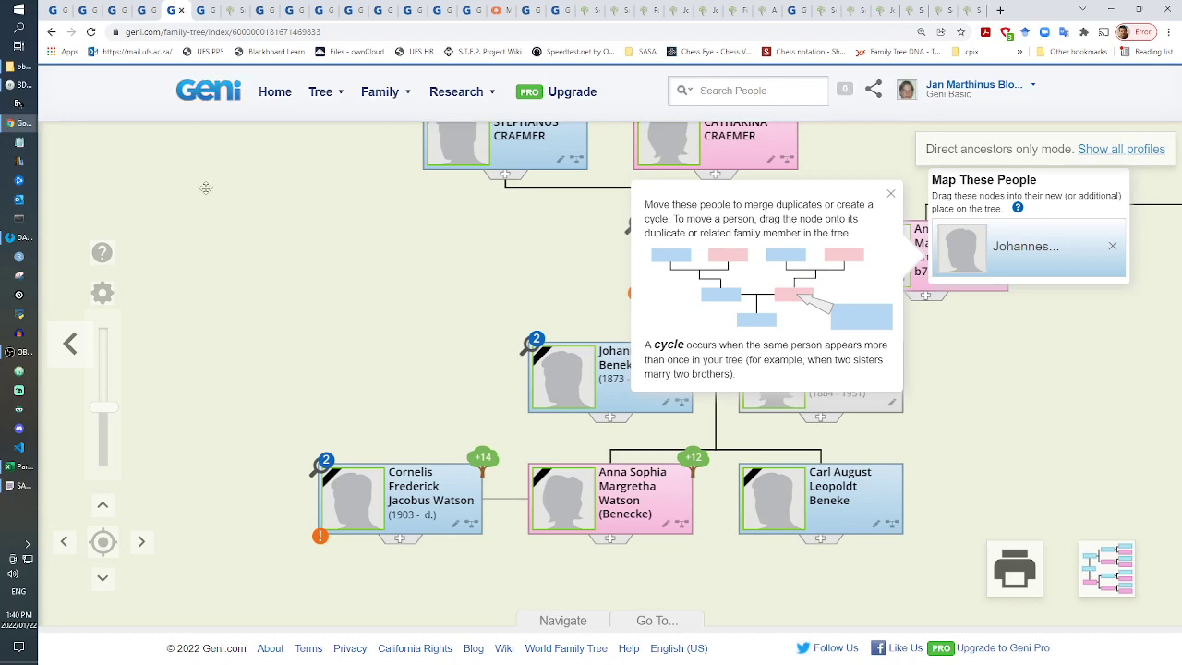
Step: Re-centre the tree on the Watson son-in-law and close all browser tabs after this one
{"action": "left_click_drag", "start_coordinate": [301, 325], "coordinate": [256, 277]}
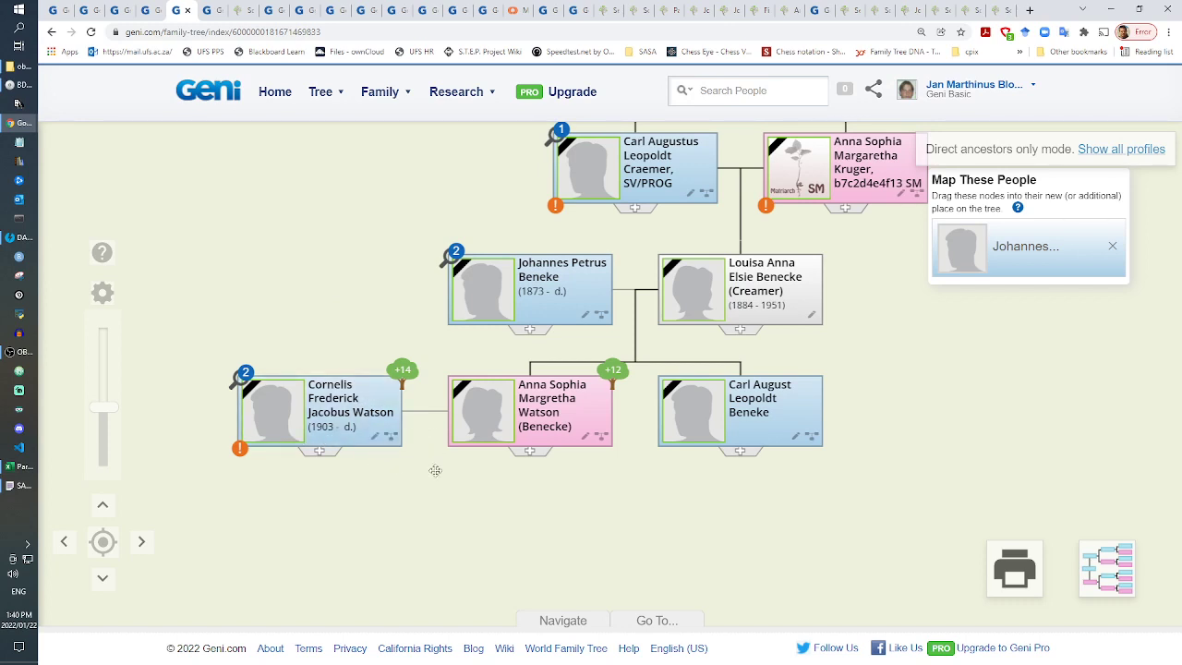
{"action": "left_click", "coordinate": [389, 439]}
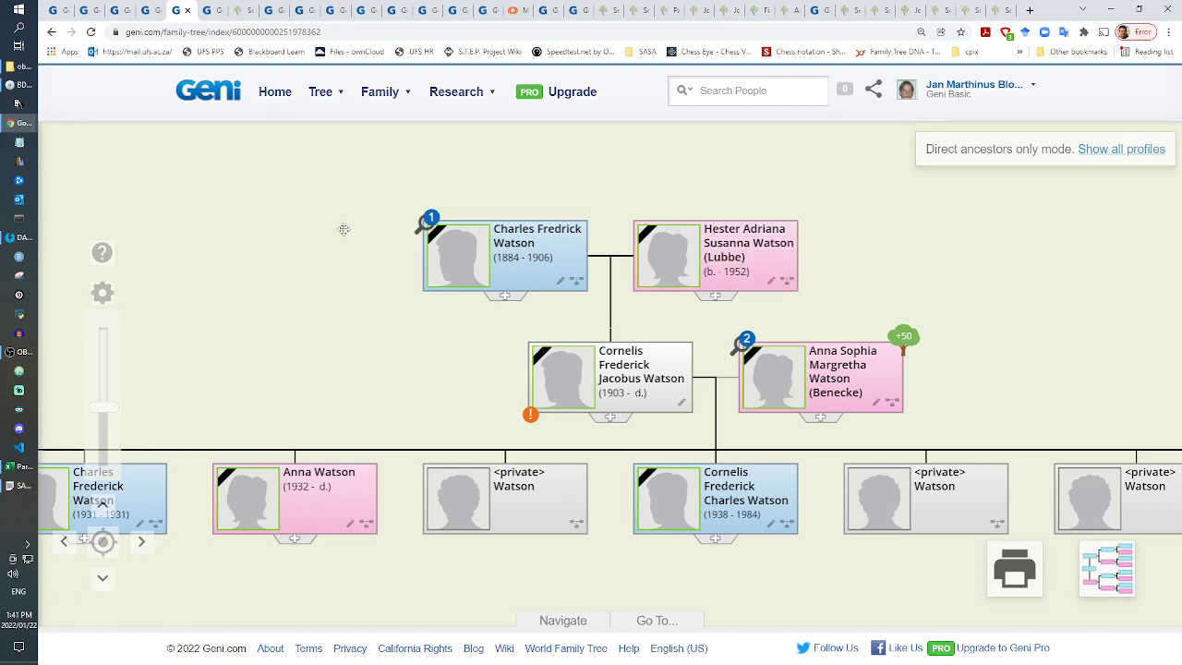
{"action": "right_click", "coordinate": [175, 11]}
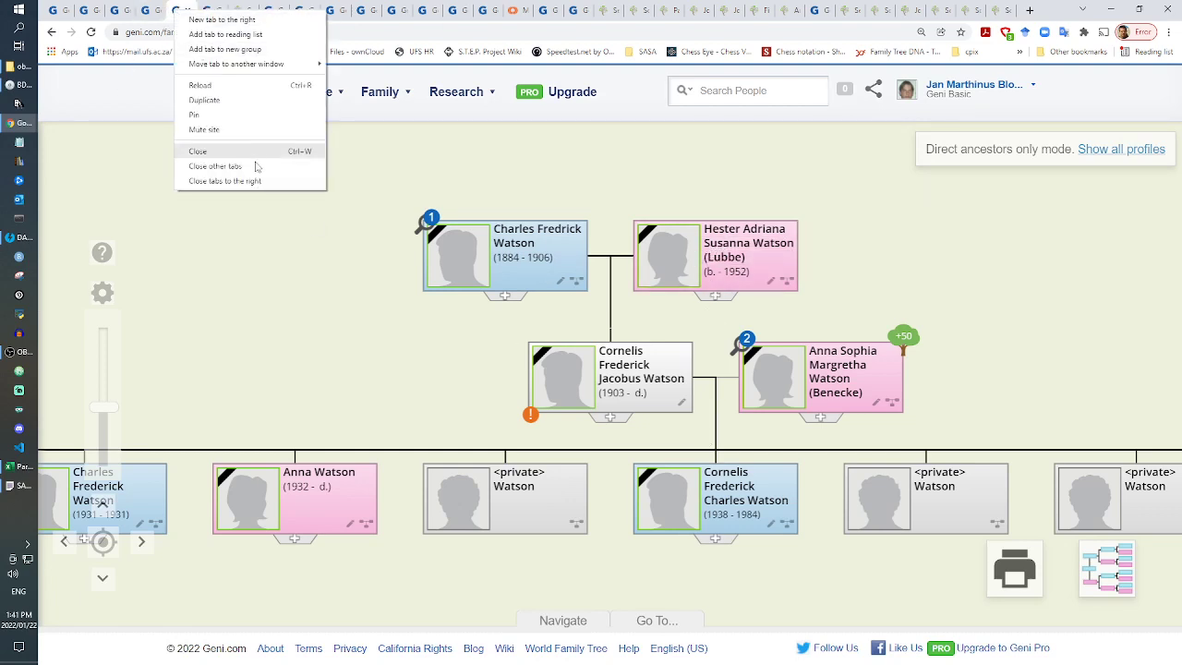
{"action": "left_click", "coordinate": [260, 182]}
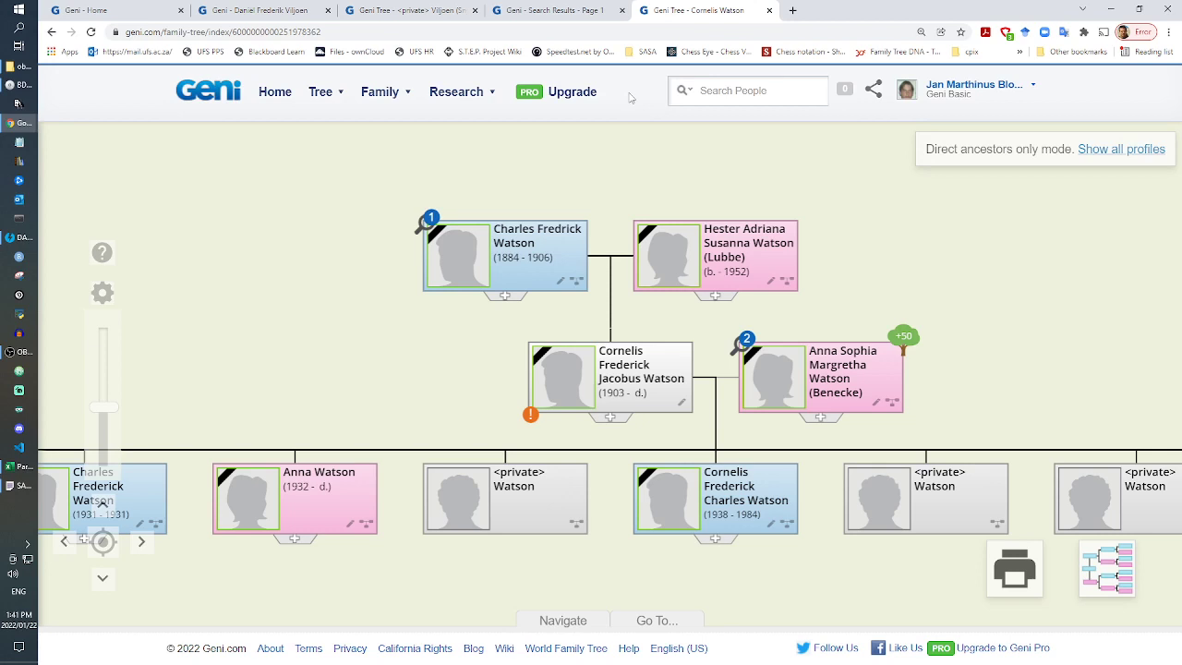
Step: Check the matches of the Watson husband's father and open his mother's (born Lubbe) profile in a new tab
{"action": "left_click_drag", "start_coordinate": [865, 220], "coordinate": [905, 324]}
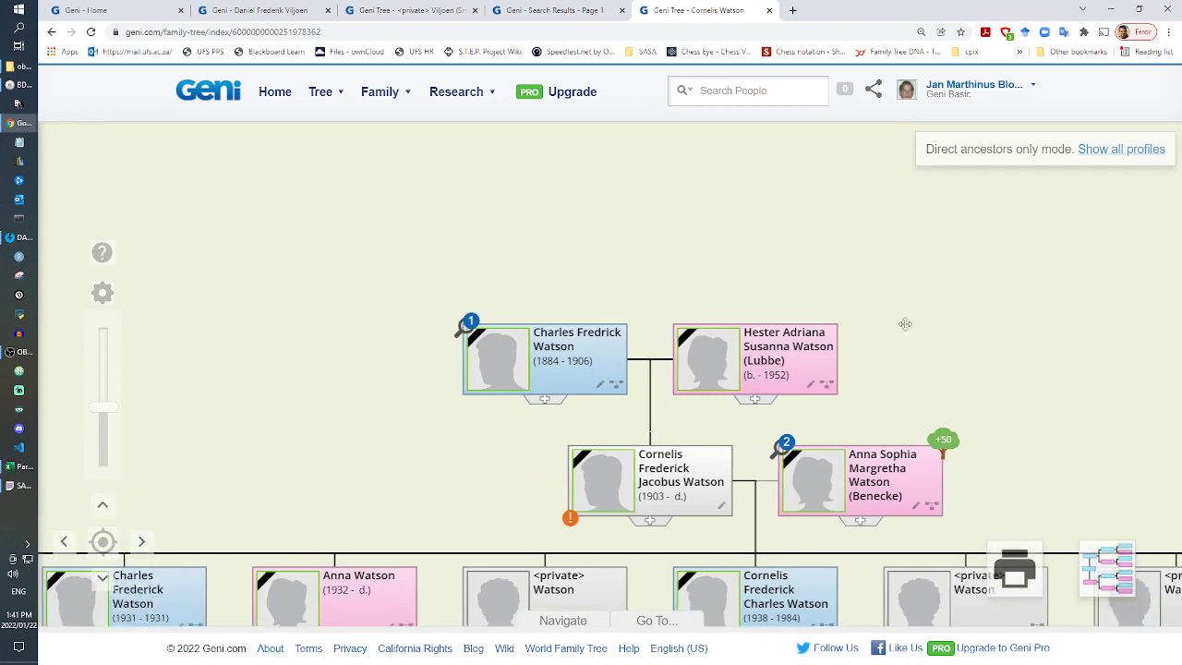
{"action": "mouse_move", "coordinate": [471, 328]}
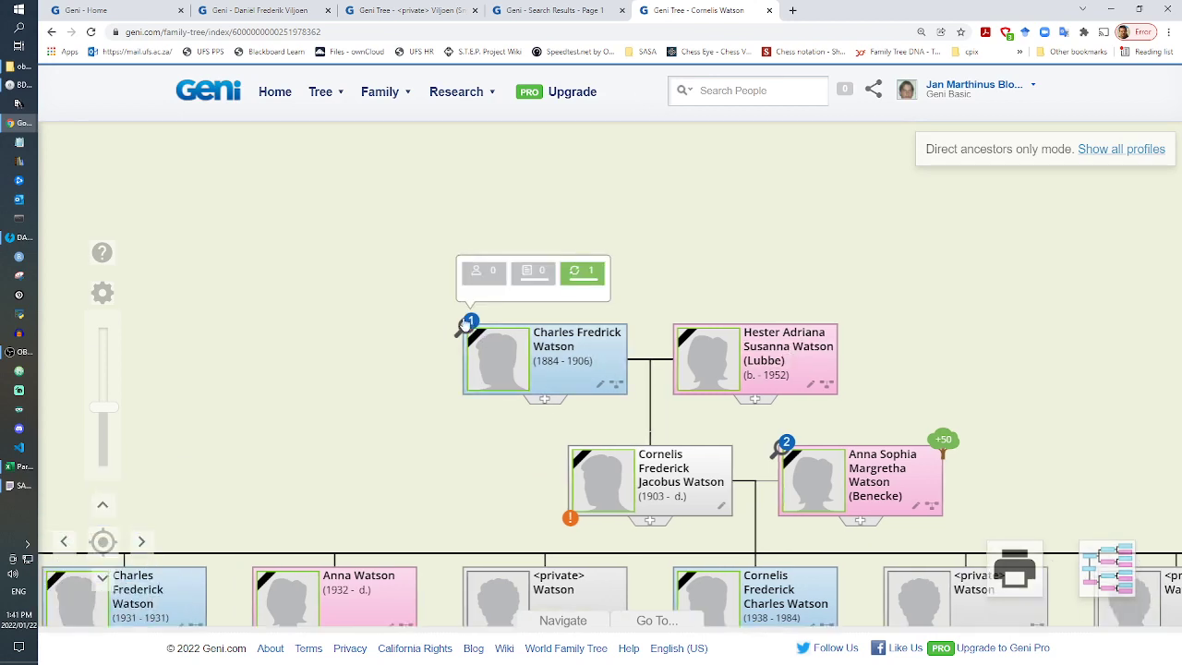
{"action": "left_click", "coordinate": [763, 338]}
{"action": "left_click", "coordinate": [702, 10]}
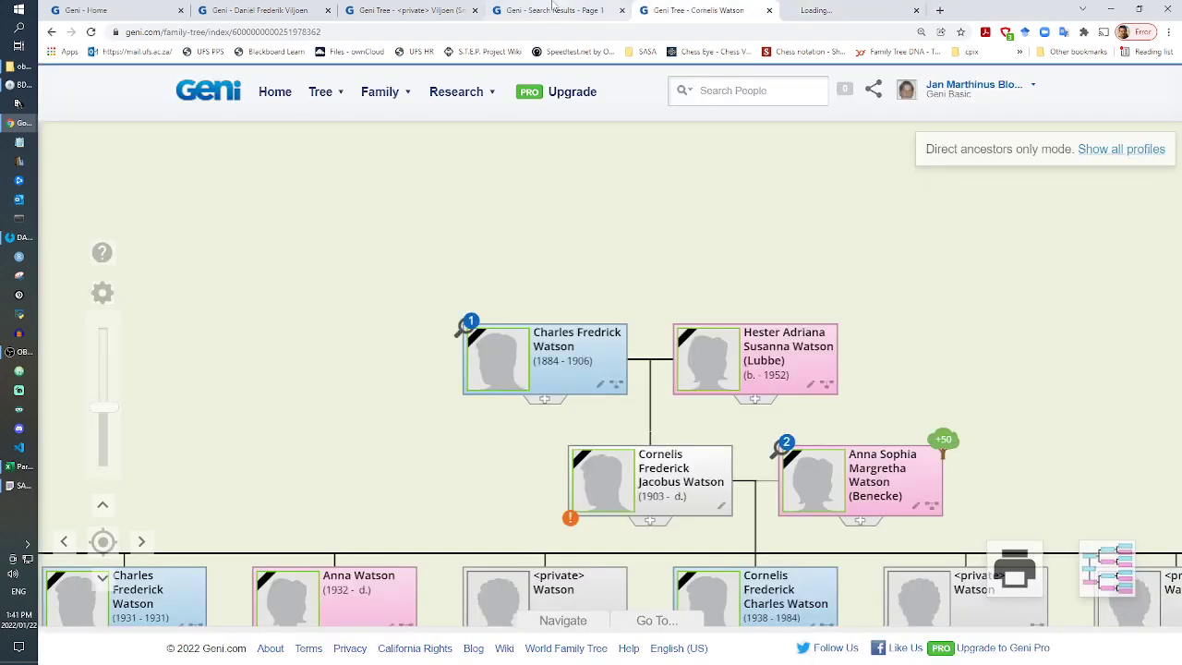
{"action": "left_click", "coordinate": [554, 10]}
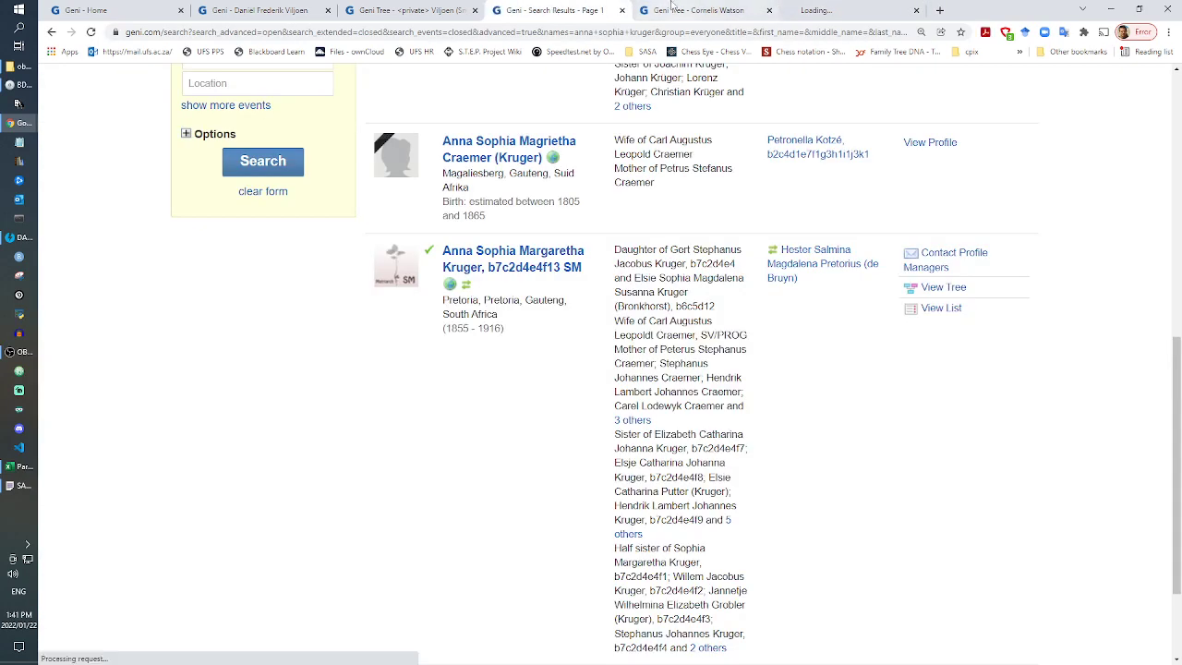
{"action": "left_click", "coordinate": [674, 9]}
{"action": "left_click", "coordinate": [796, 7]}
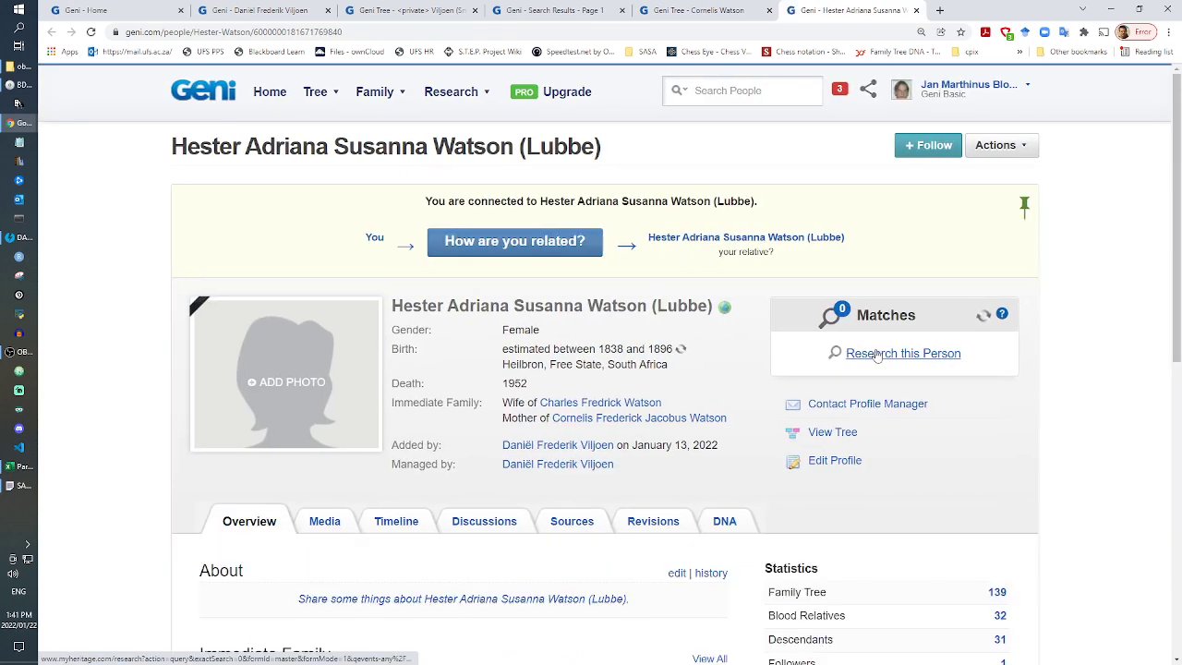
Step: Research the mother on MyHeritage from her Geni profile, checking the death year recorded there, and view the search results
{"action": "left_click", "coordinate": [877, 354]}
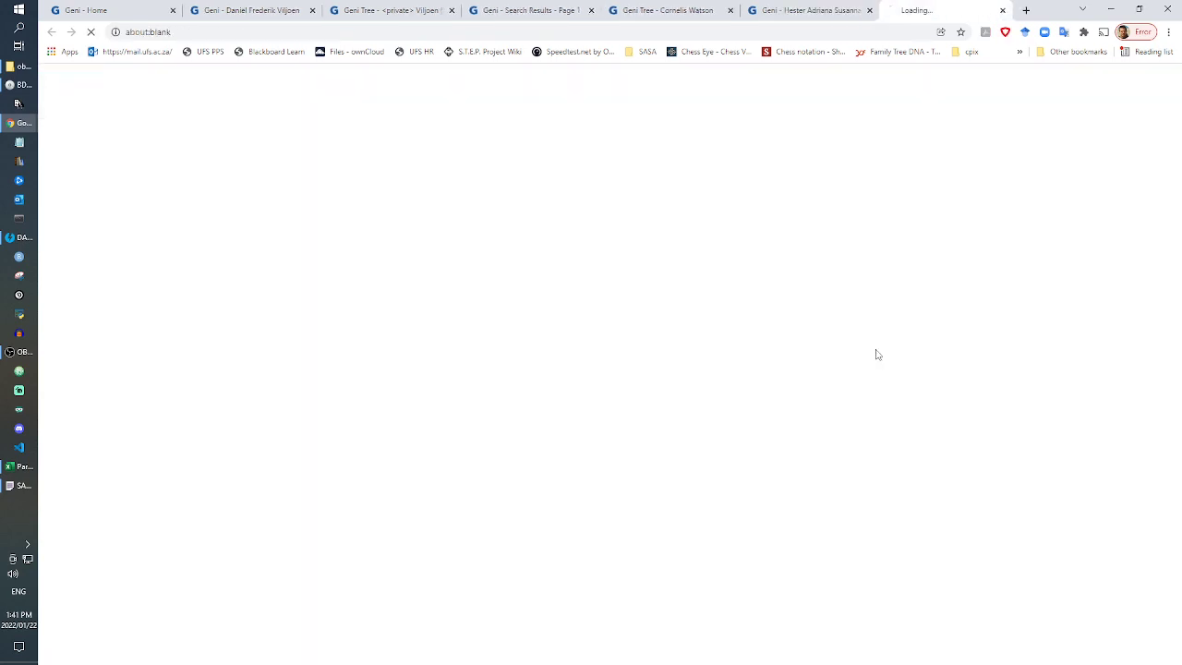
{"action": "left_click", "coordinate": [787, 9]}
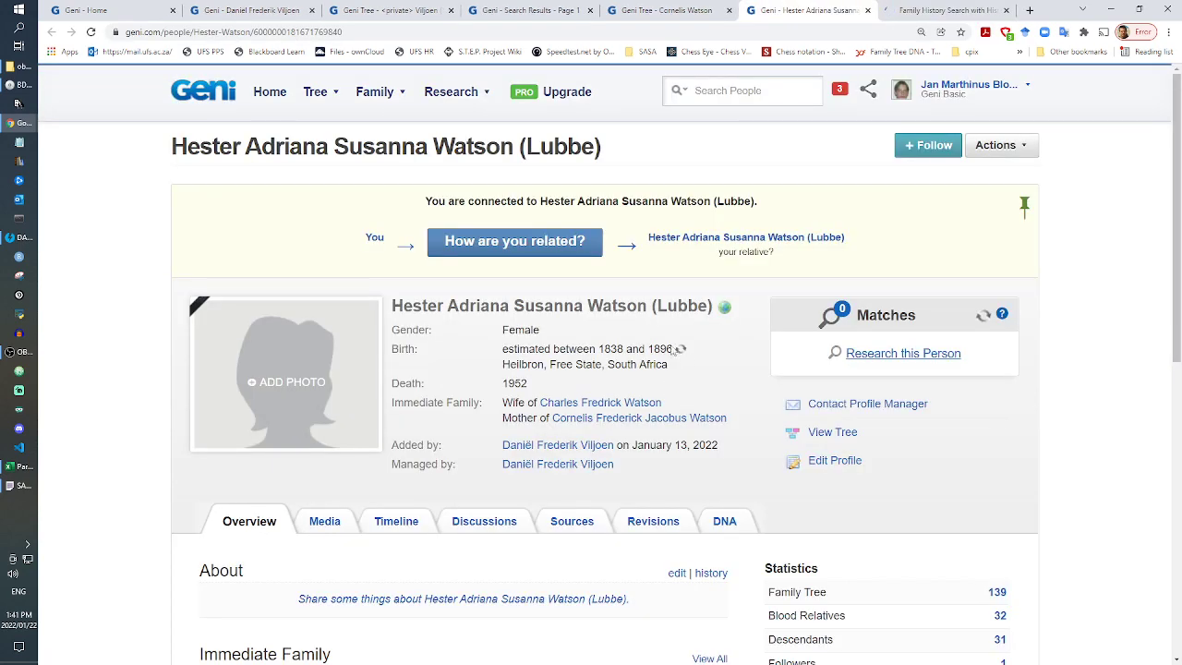
{"action": "left_click_drag", "start_coordinate": [533, 384], "coordinate": [501, 384]}
{"action": "left_click", "coordinate": [933, 10]}
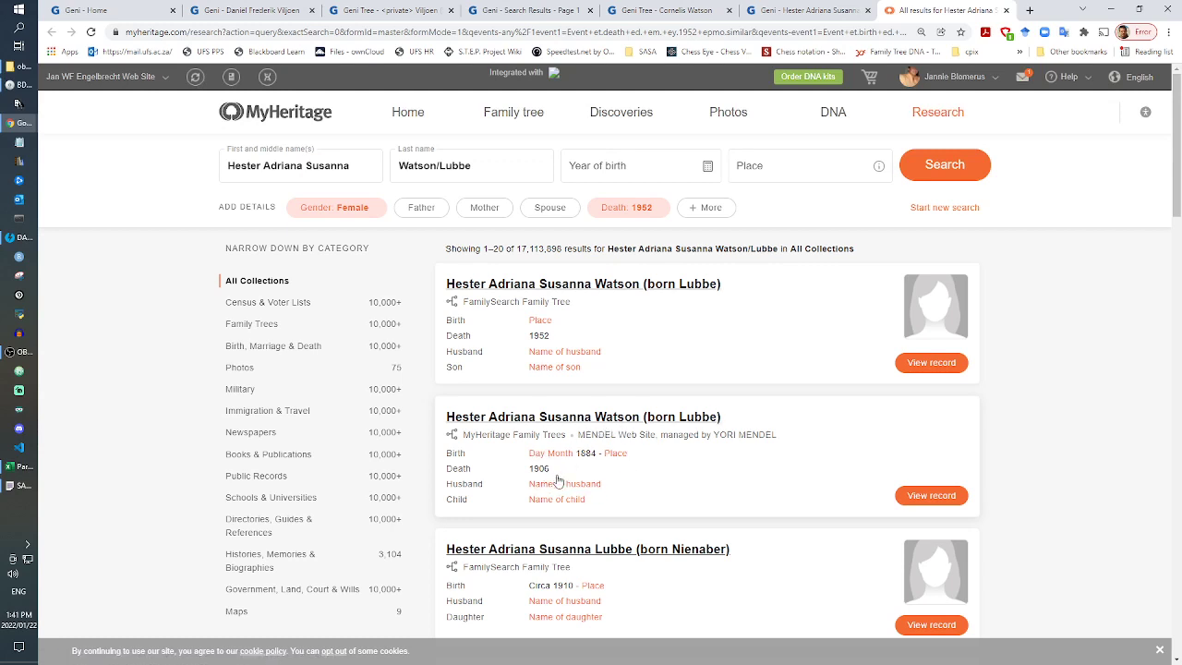
Step: Compare the death year in the second MyHeritage result with the mother's Geni profile and the Watson family tree
{"action": "left_click_drag", "start_coordinate": [557, 475], "coordinate": [539, 477]}
{"action": "left_click", "coordinate": [783, 7]}
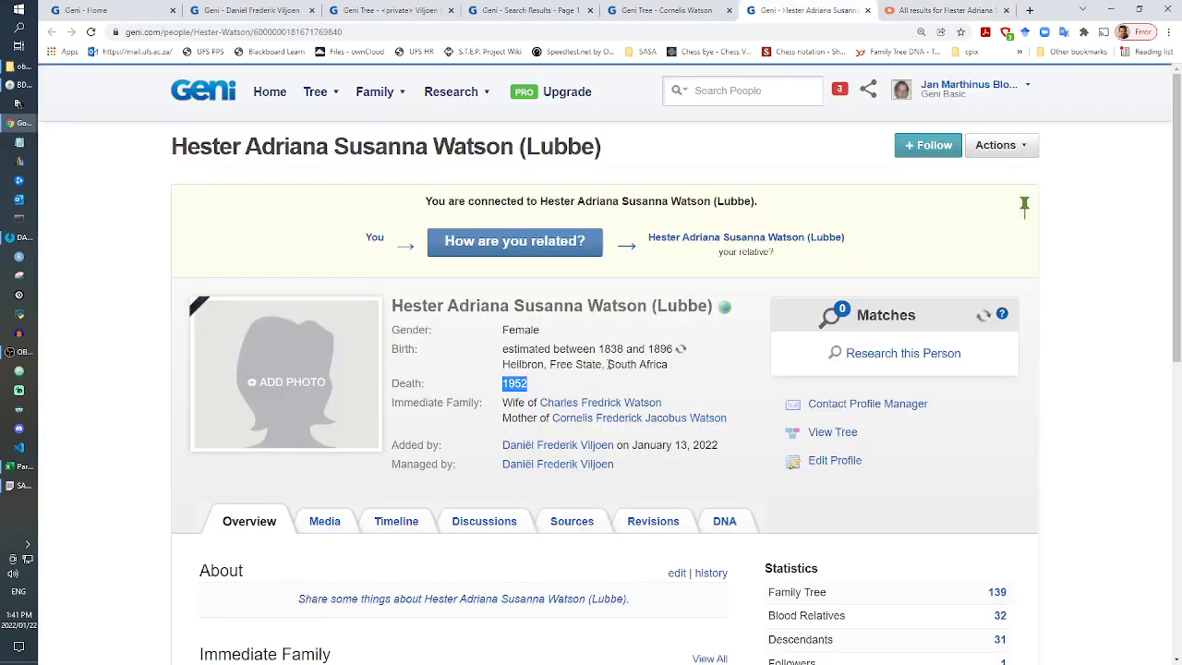
{"action": "left_click", "coordinate": [667, 7]}
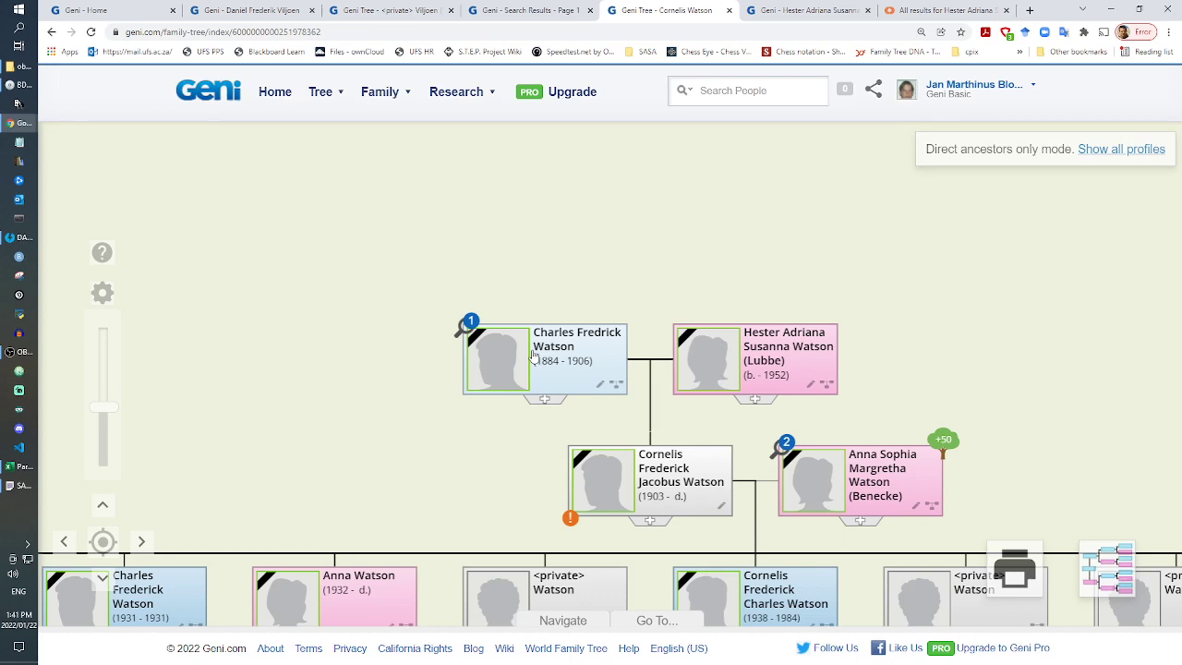
{"action": "left_click", "coordinate": [903, 5]}
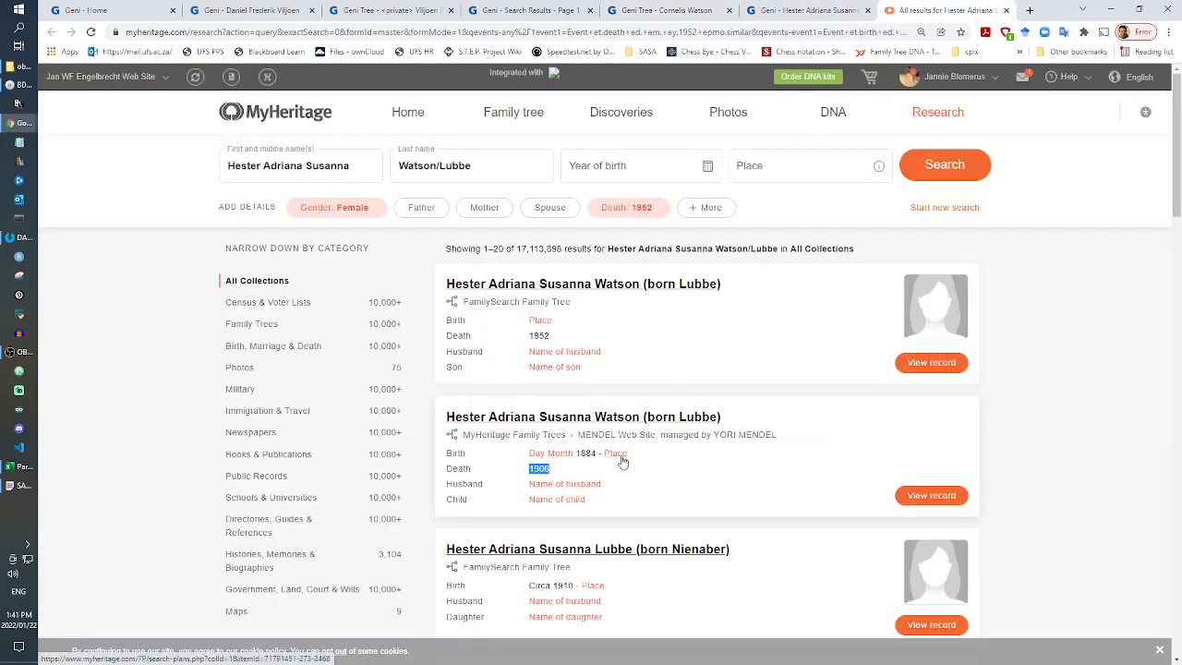
Step: Open the second search result's record in a new tab and check the birth date and place it gives
{"action": "right_click", "coordinate": [606, 424]}
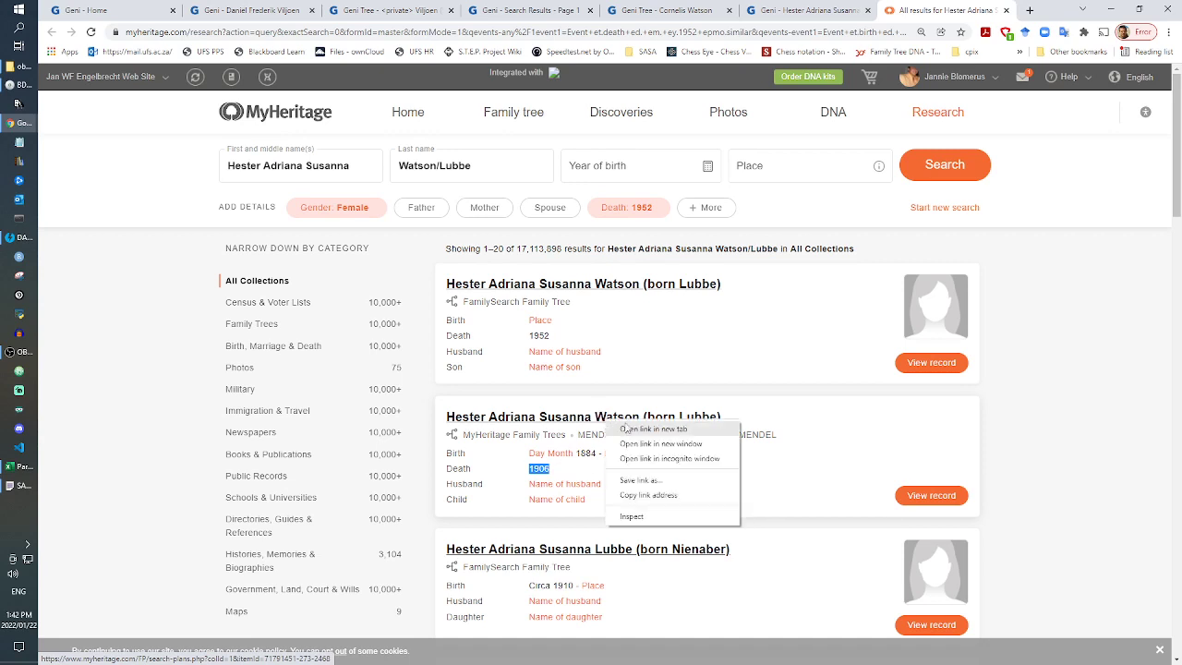
{"action": "left_click", "coordinate": [626, 431]}
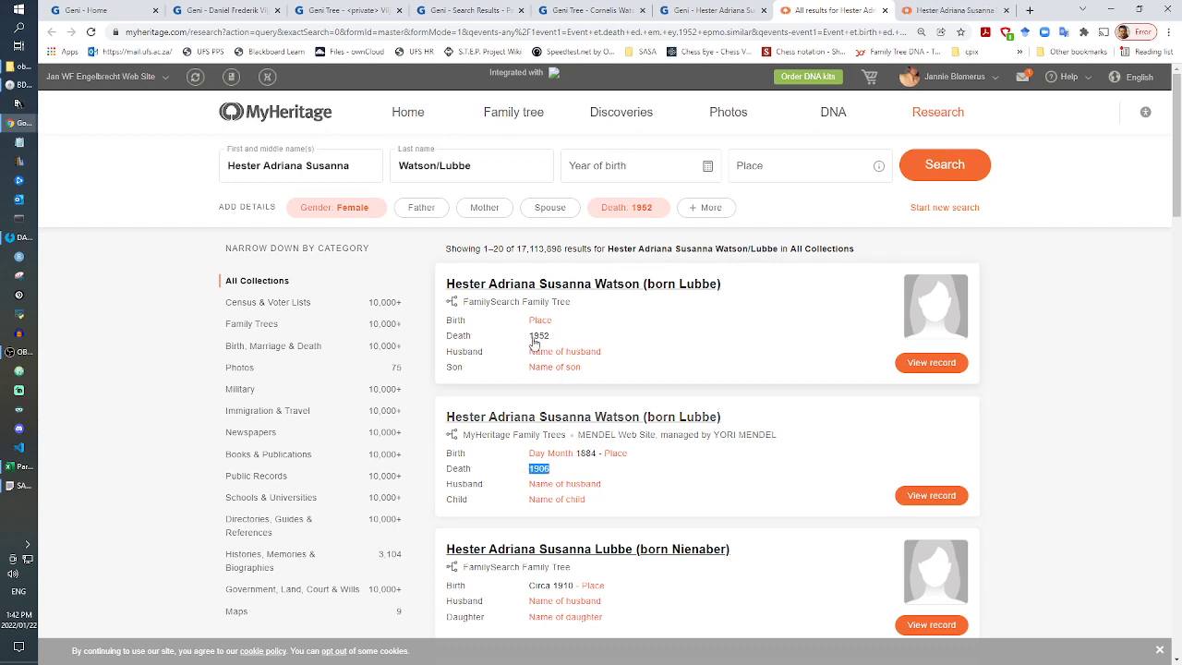
{"action": "left_click", "coordinate": [956, 9]}
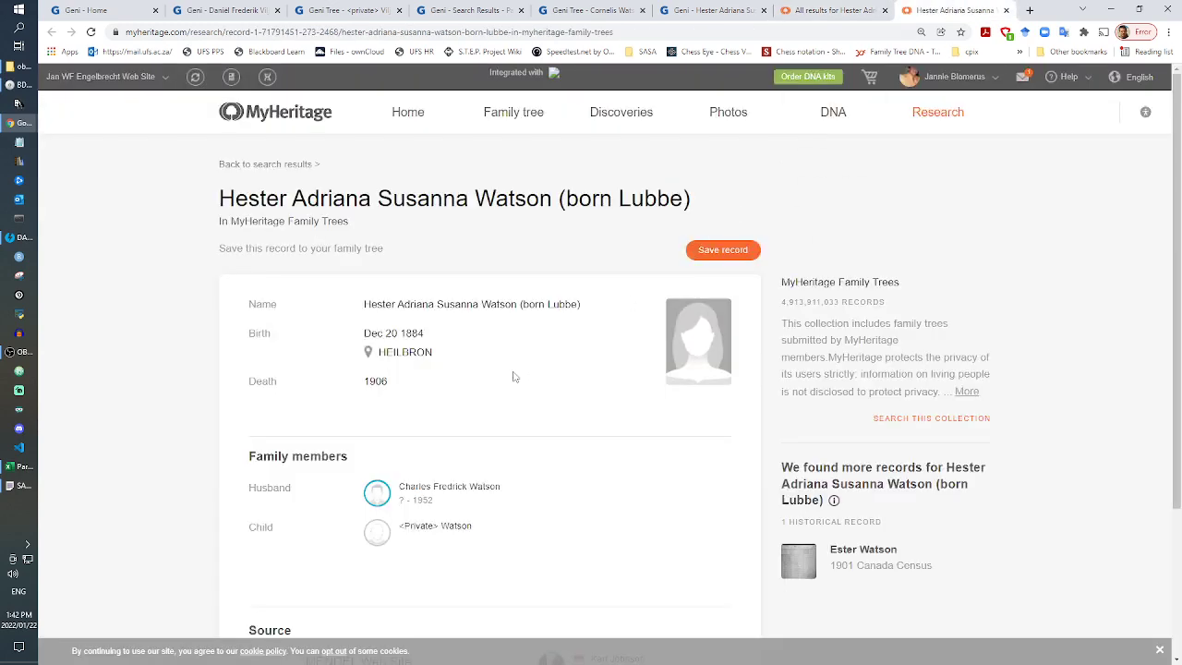
{"action": "left_click_drag", "start_coordinate": [444, 362], "coordinate": [352, 360]}
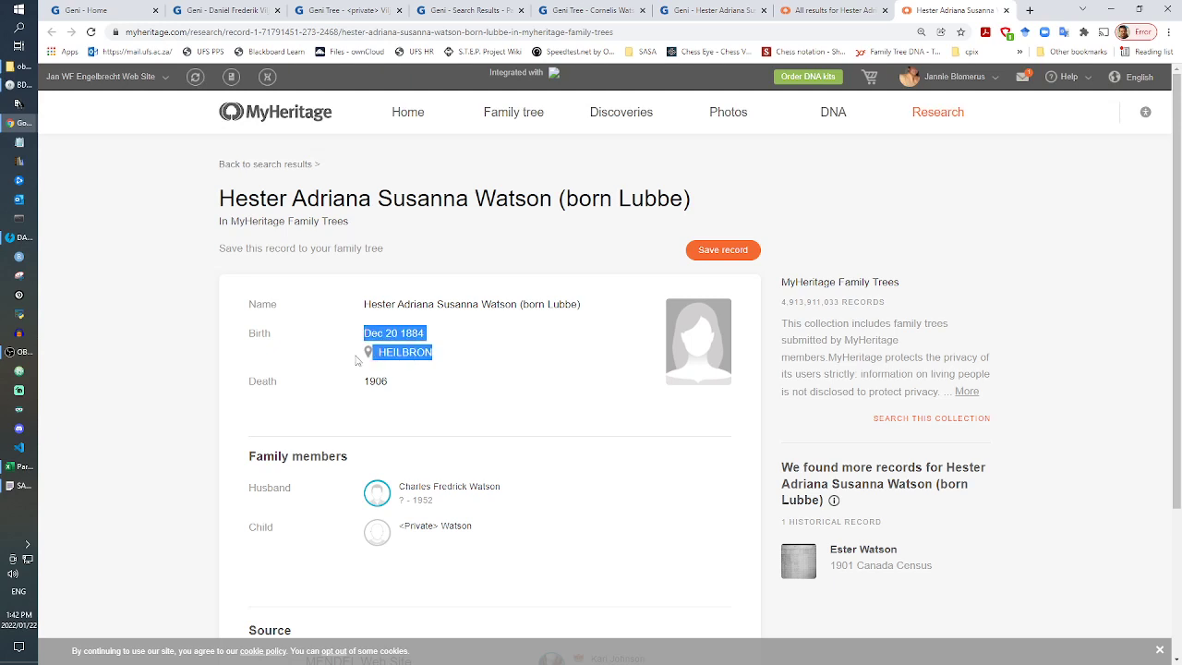
{"action": "left_click", "coordinate": [497, 362]}
{"action": "left_click_drag", "start_coordinate": [427, 336], "coordinate": [338, 333]}
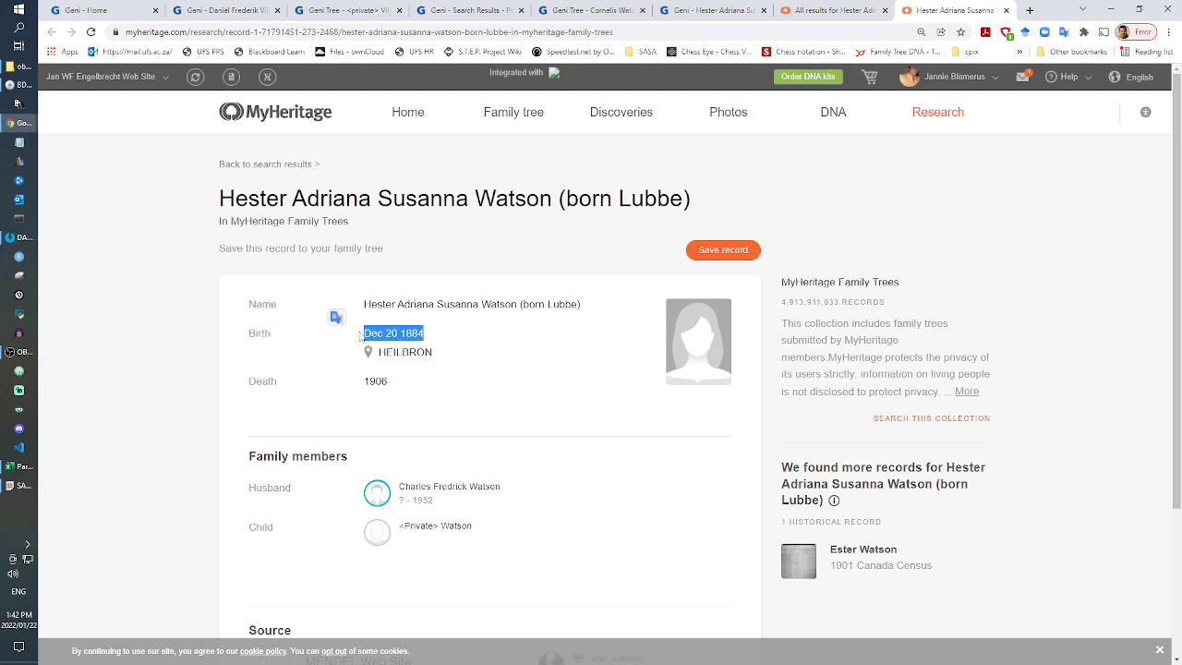
{"action": "right_click", "coordinate": [407, 337]}
{"action": "left_click", "coordinate": [408, 337]}
Step: Open the mother's Geni profile for editing and load eggsa.org in a new tab beside it
{"action": "key", "text": "ctrl+Page_Up"}
{"action": "key", "text": "ctrl+Page_Up"}
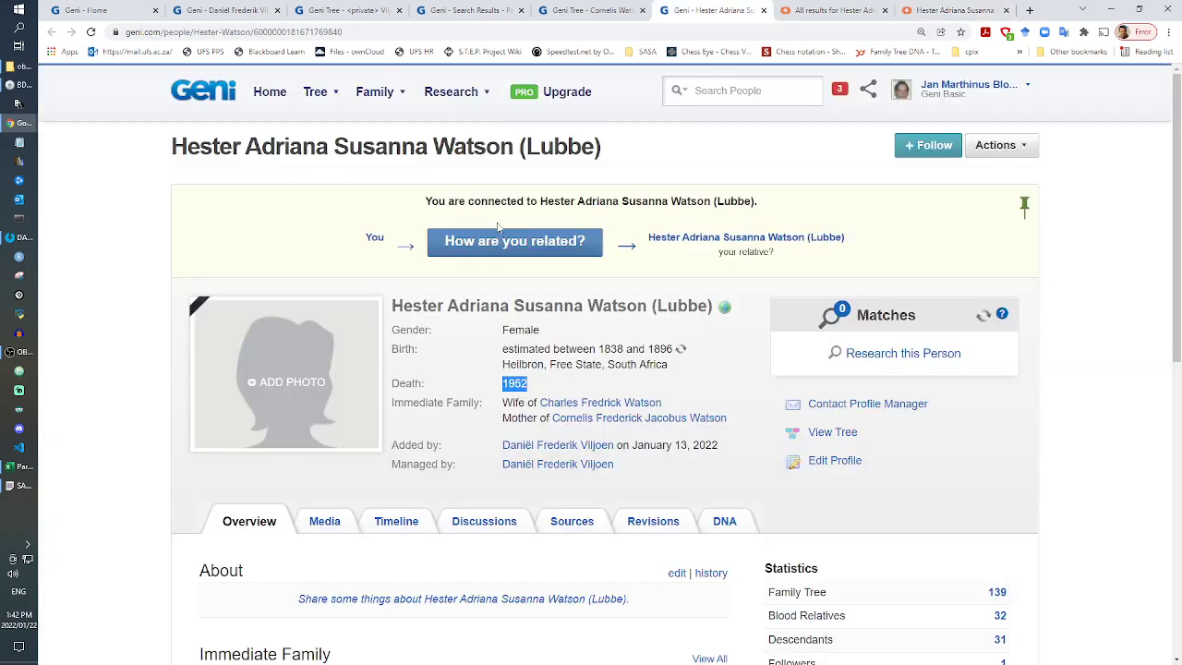
{"action": "left_click", "coordinate": [839, 467]}
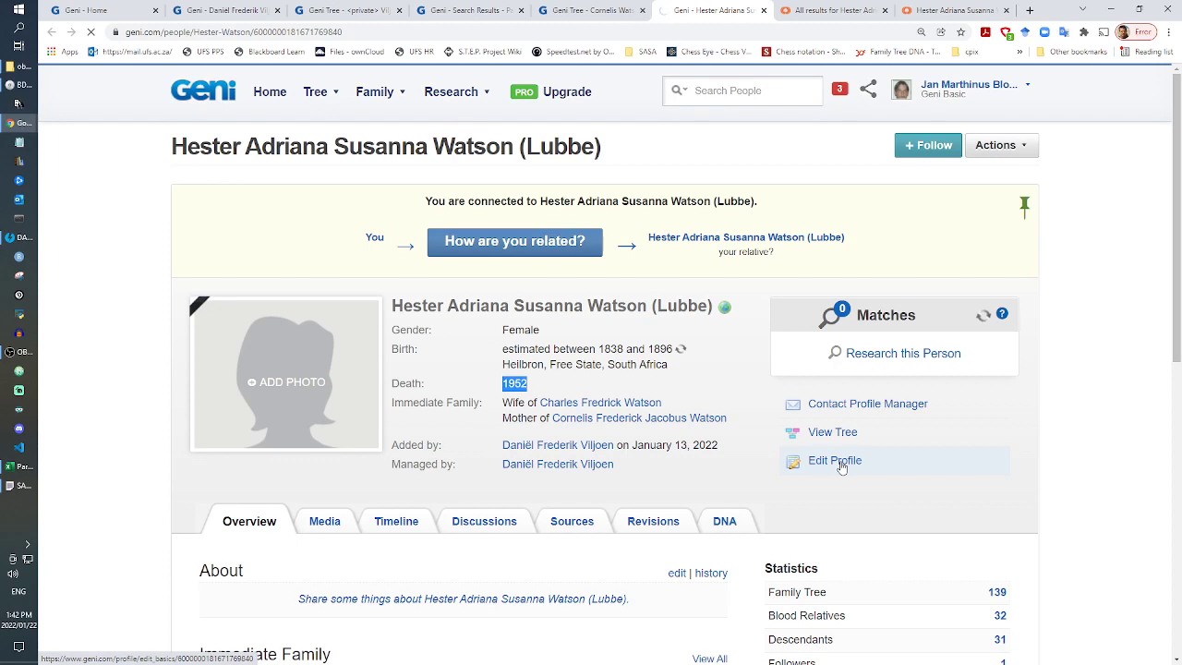
{"action": "right_click", "coordinate": [739, 7]}
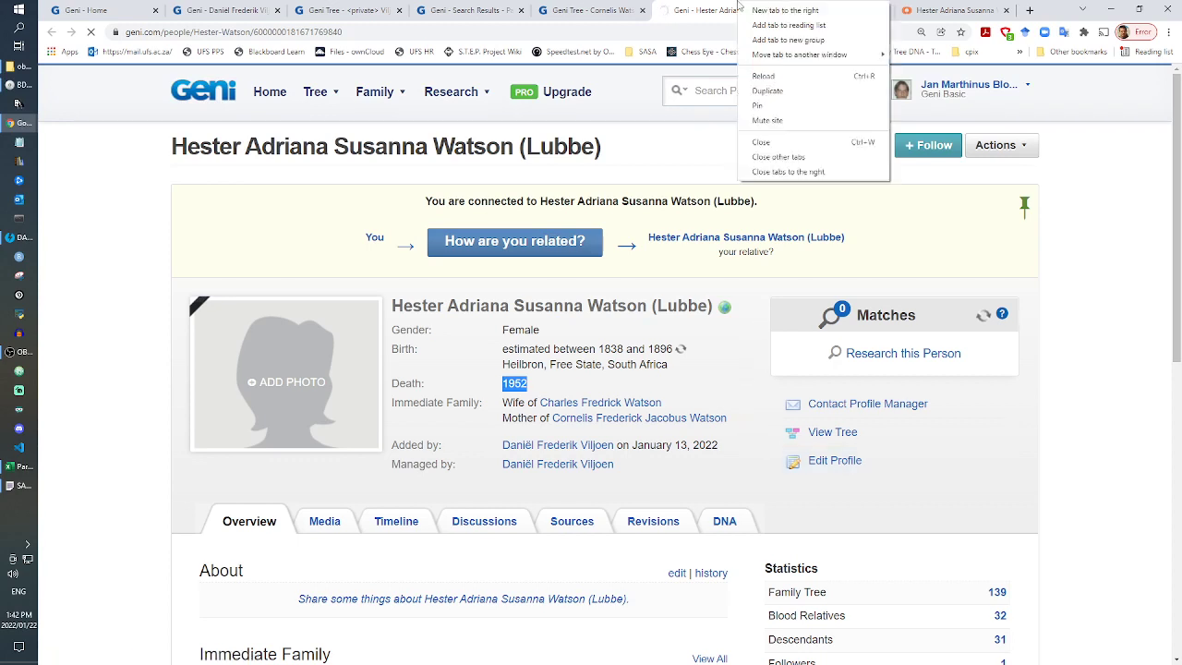
{"action": "left_click", "coordinate": [751, 9]}
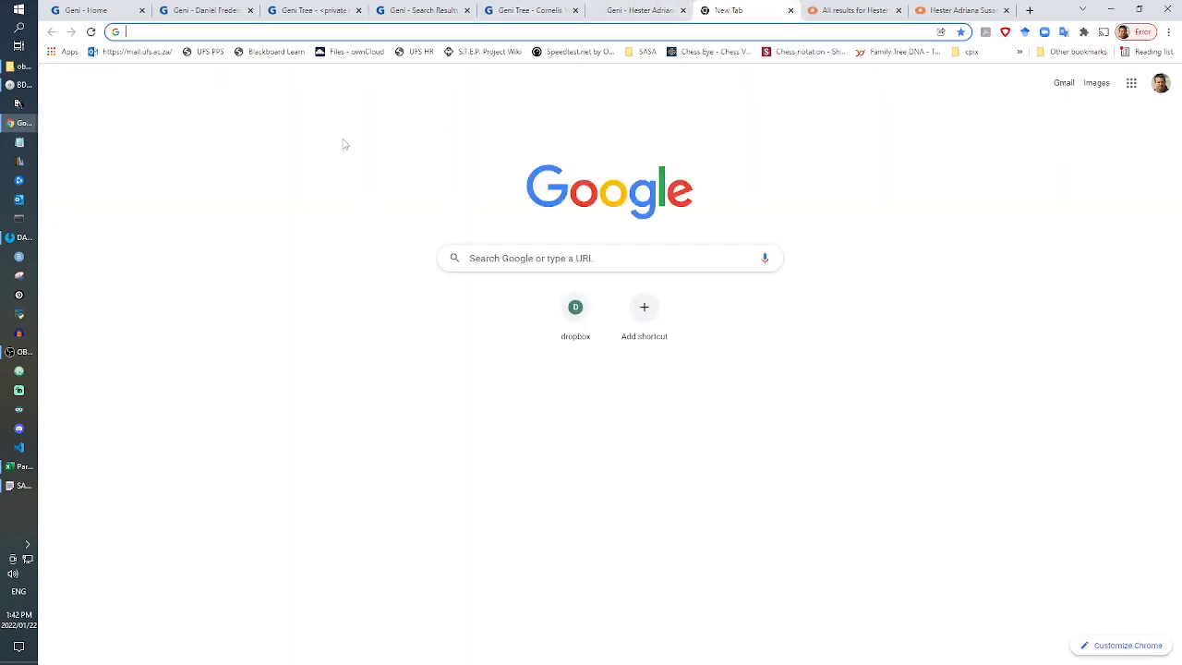
{"action": "type", "text": "egg"}
{"action": "key", "text": "Return"}
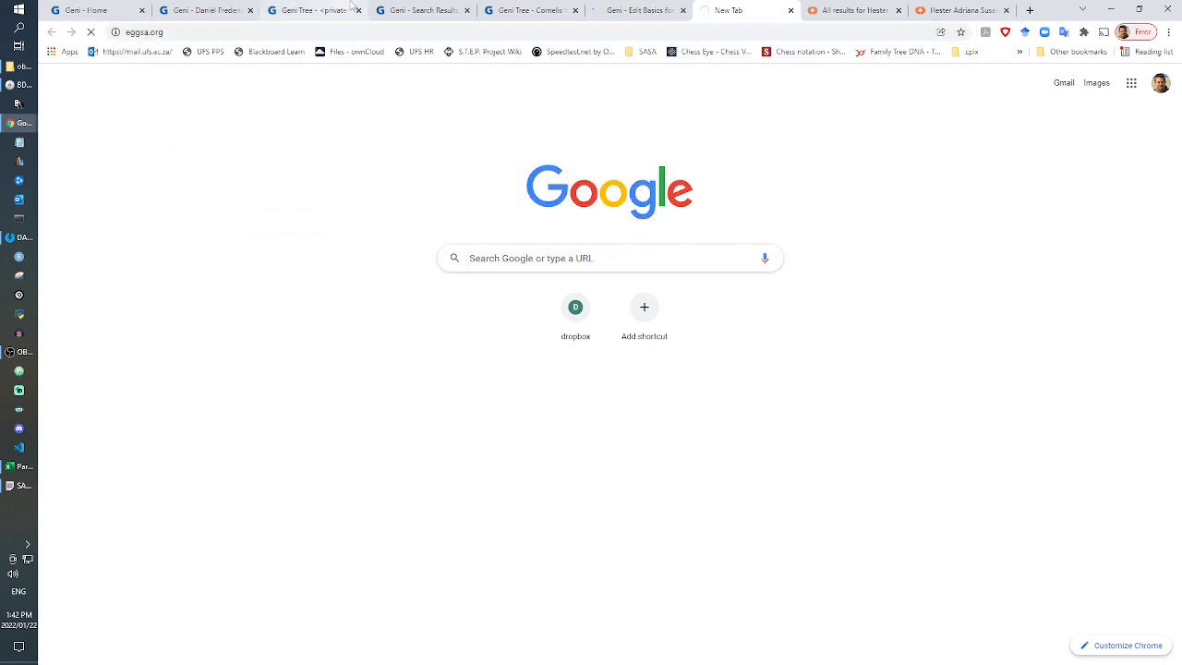
Step: Enter the mother's exact birth date from the MyHeritage record in her Geni profile, then save and close the edit
{"action": "left_click", "coordinate": [638, 11]}
{"action": "scroll", "coordinate": [413, 412], "scroll_direction": "down", "scroll_amount": 3}
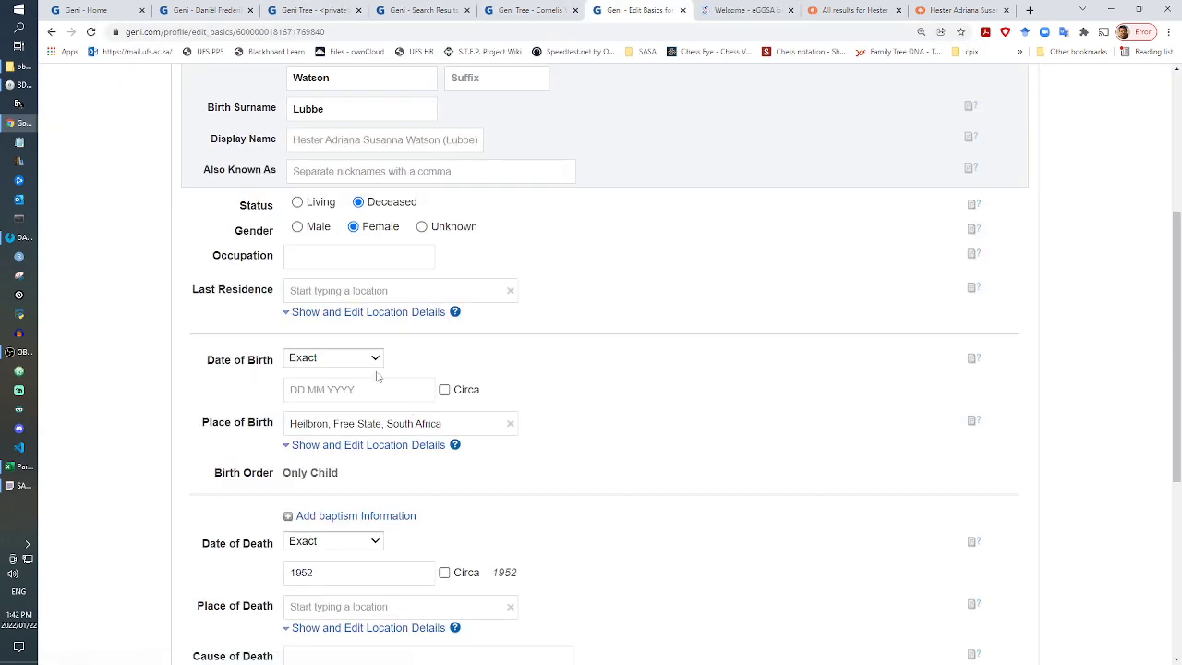
{"action": "left_click", "coordinate": [320, 389]}
{"action": "left_click", "coordinate": [324, 390]}
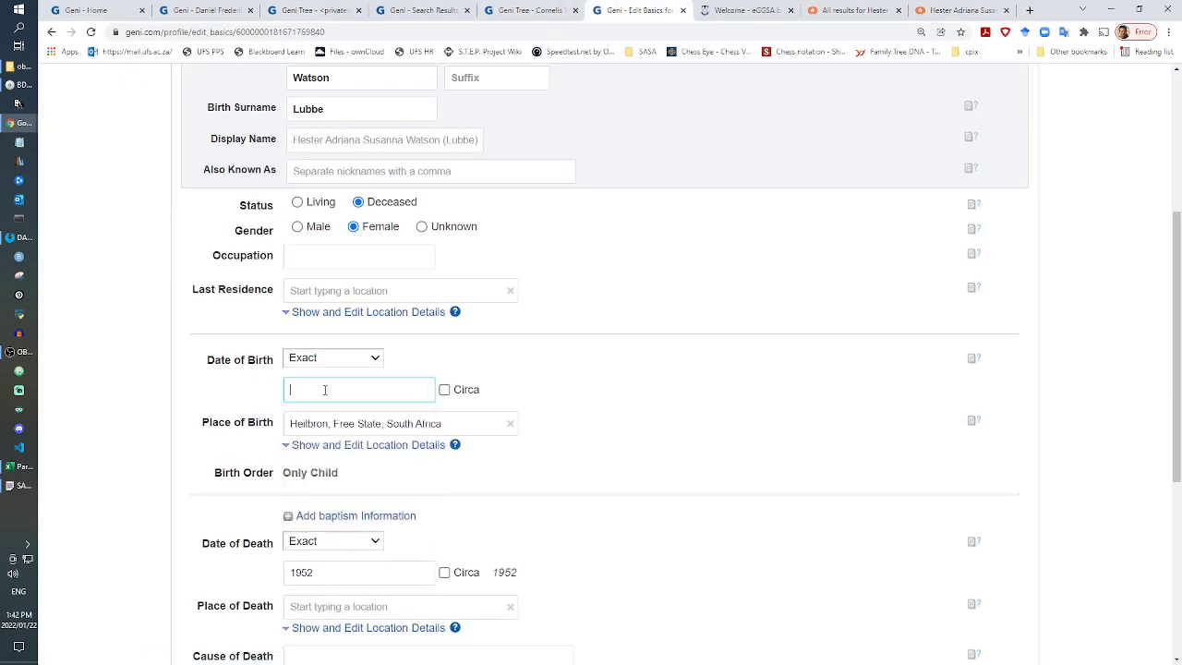
{"action": "left_click", "coordinate": [958, 10]}
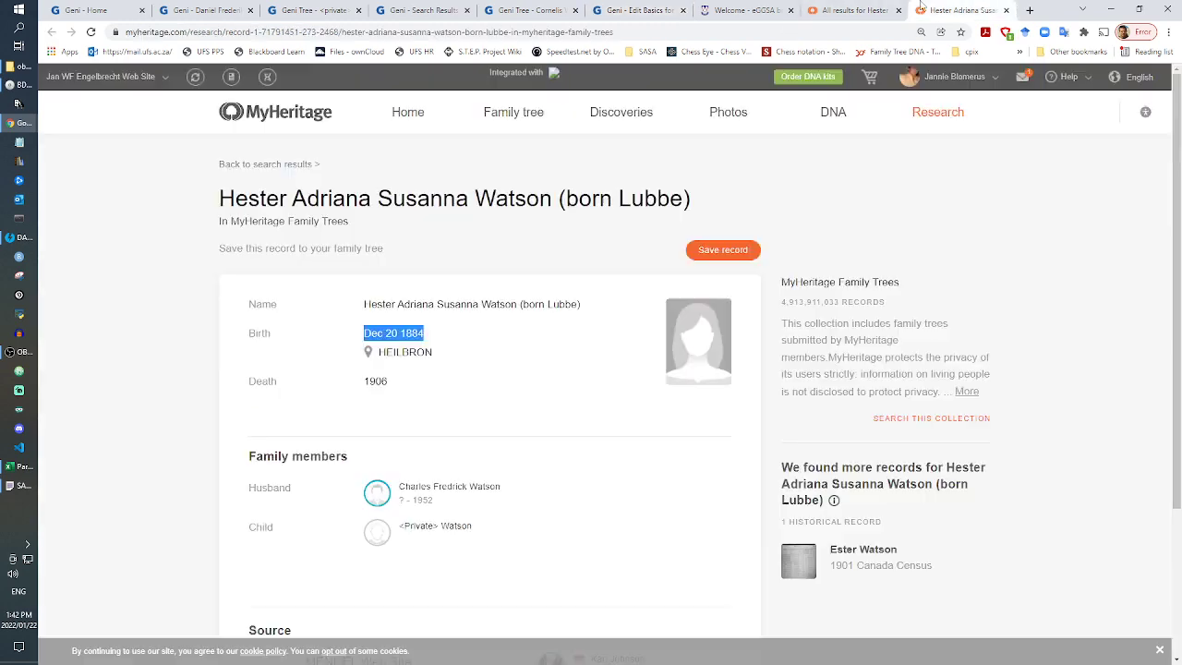
{"action": "left_click", "coordinate": [665, 10]}
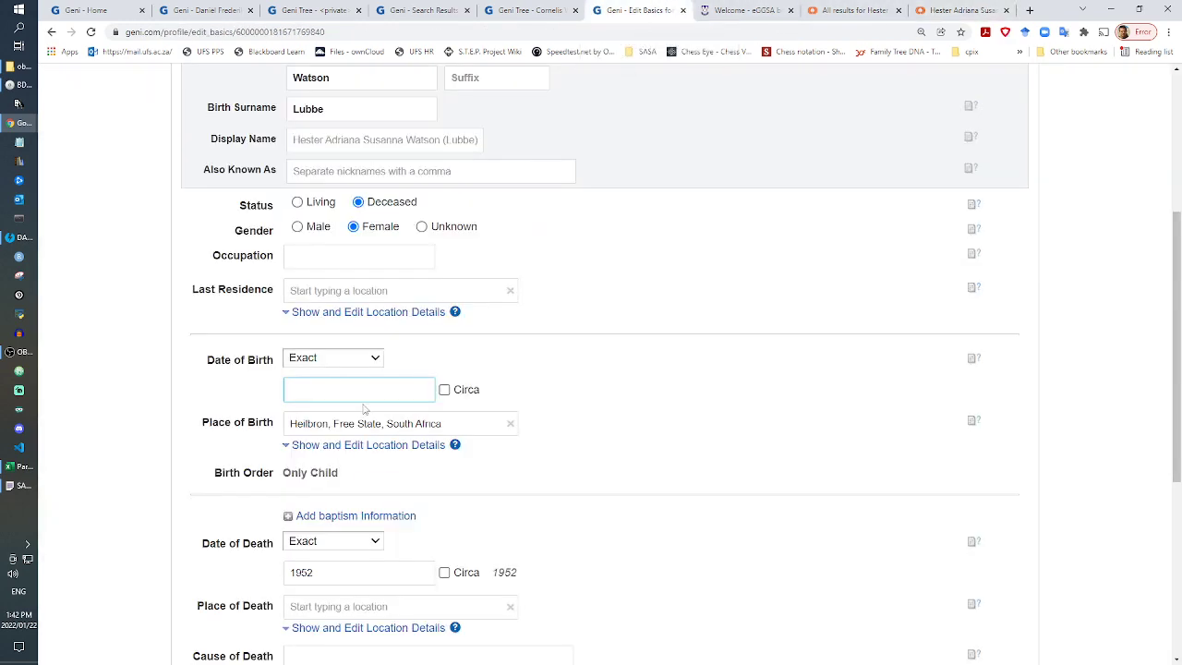
{"action": "type", "text": "20.12.1884"}
{"action": "left_click", "coordinate": [389, 602]}
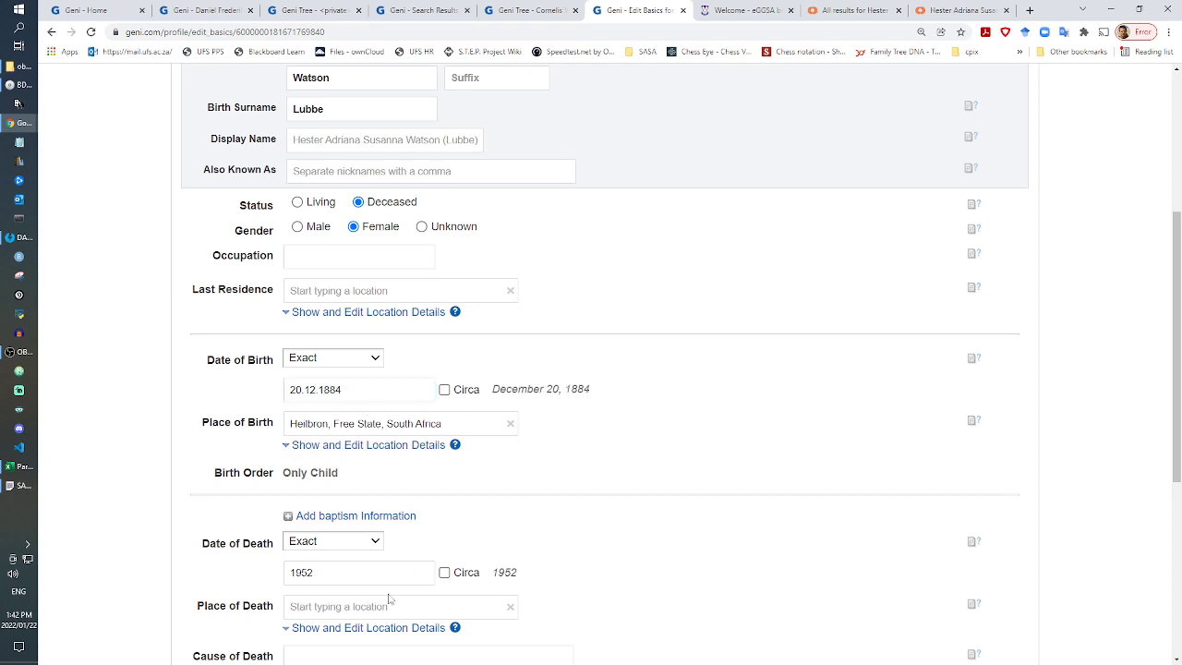
{"action": "scroll", "coordinate": [646, 504], "scroll_direction": "down", "scroll_amount": 3}
{"action": "left_click", "coordinate": [799, 569]}
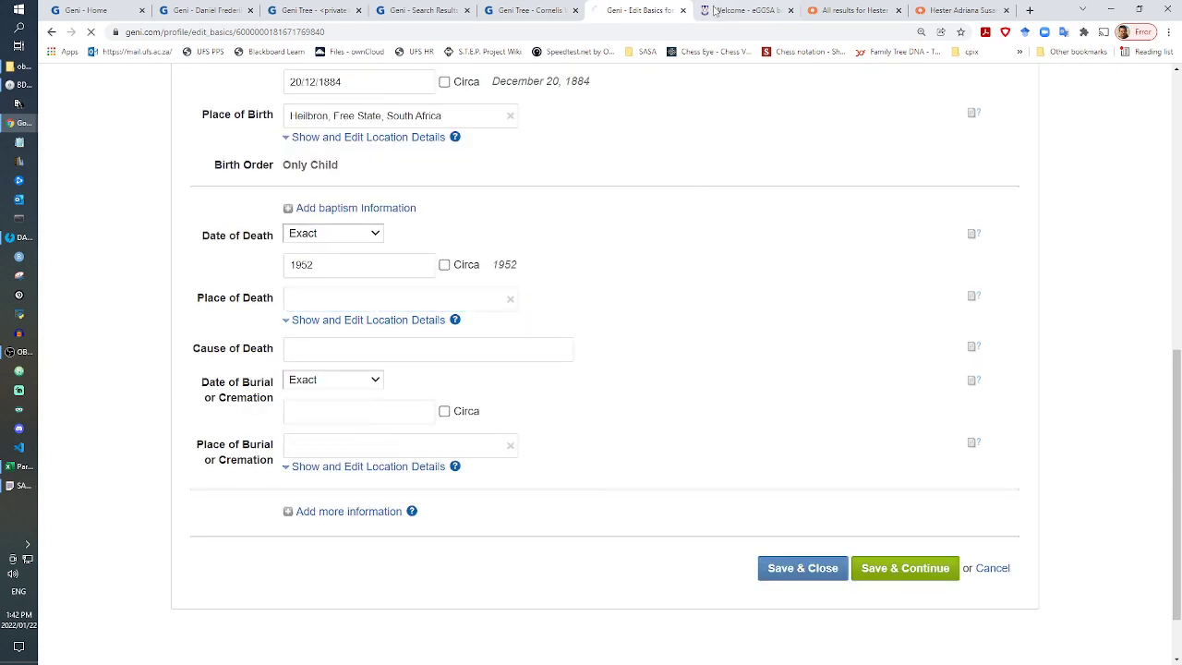
Step: Review the birth, death and immediate family details on the woman's saved Geni profile
{"action": "left_click", "coordinate": [717, 8]}
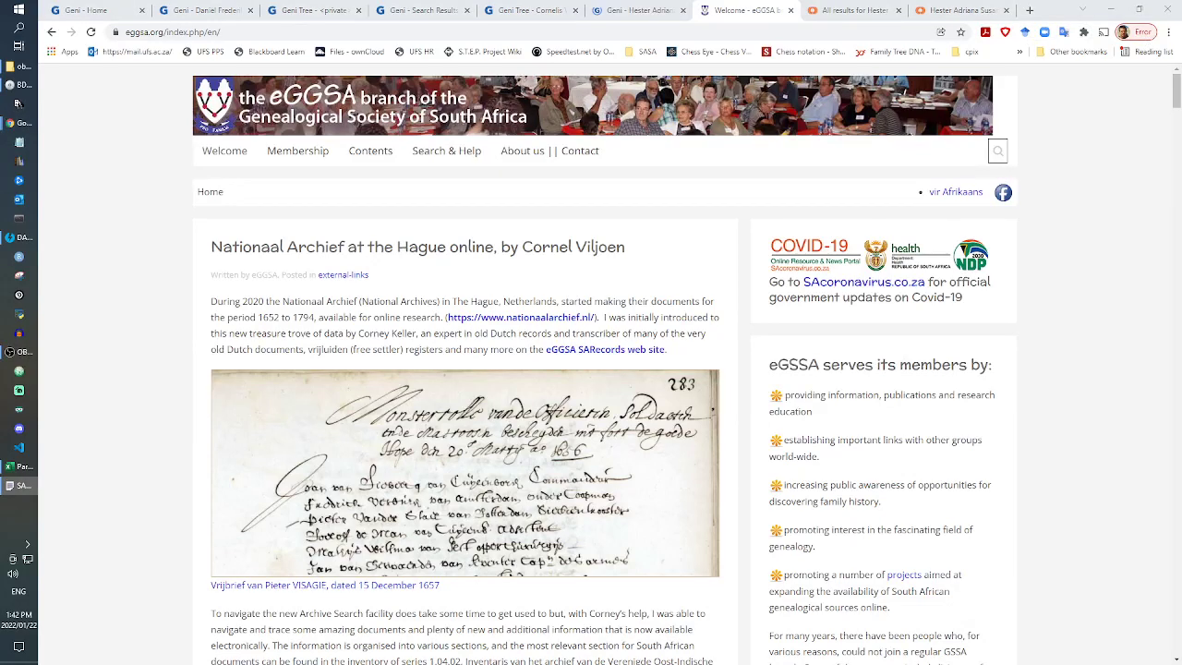
{"action": "left_click", "coordinate": [651, 11]}
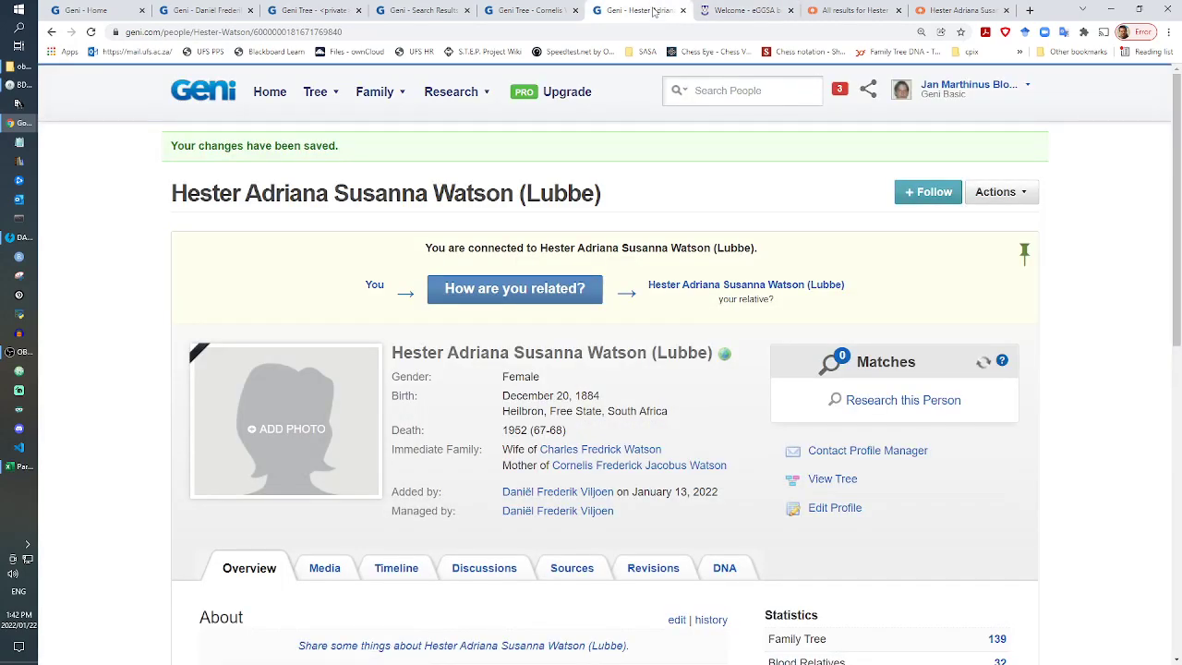
{"action": "scroll", "coordinate": [606, 296], "scroll_direction": "down", "scroll_amount": 3}
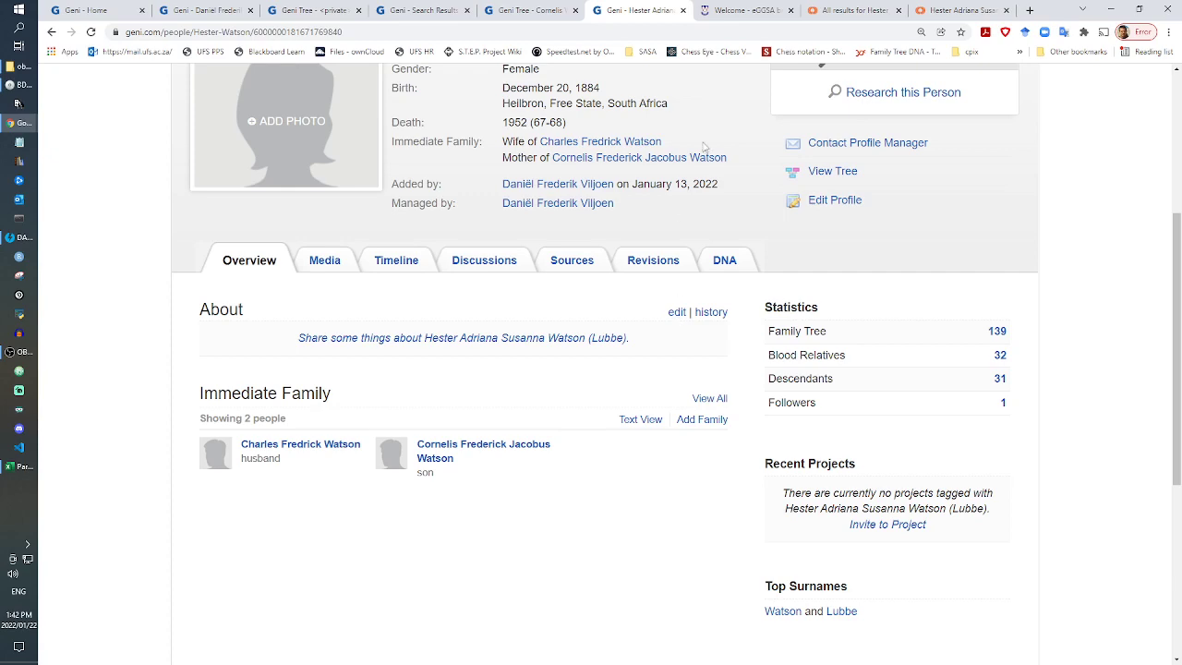
Step: Switch to the eGGSA site and open the library search page through its South African gravestone photographs collection
{"action": "left_click", "coordinate": [746, 10]}
{"action": "scroll", "coordinate": [711, 316], "scroll_direction": "down", "scroll_amount": 10}
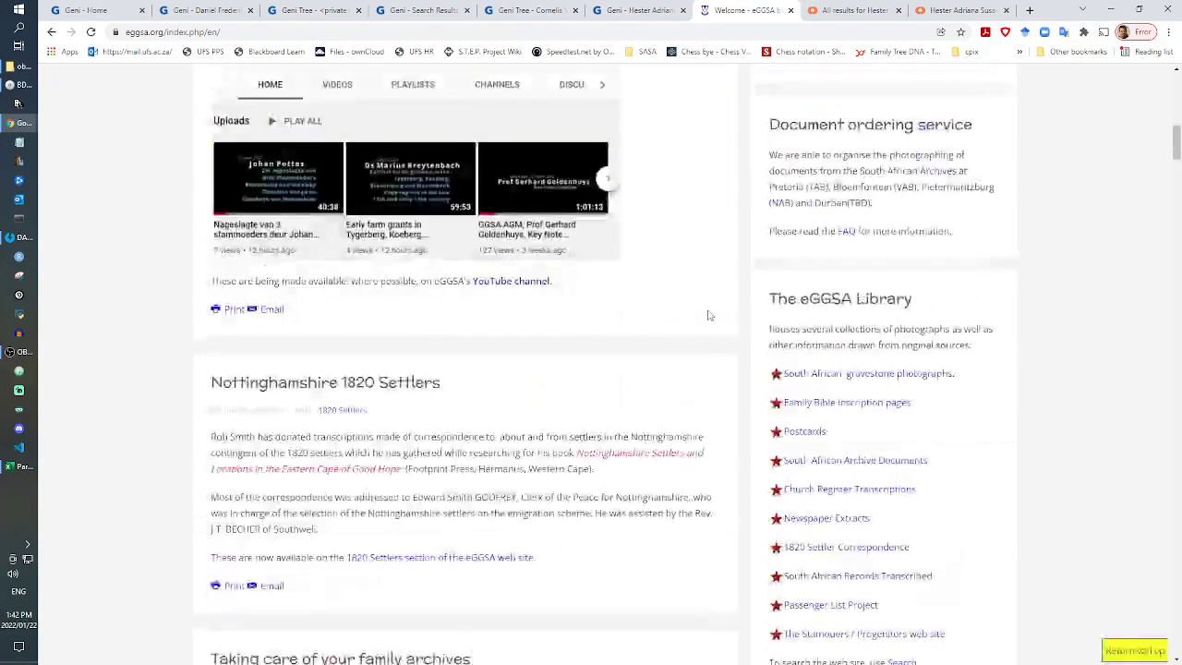
{"action": "left_click", "coordinate": [866, 373]}
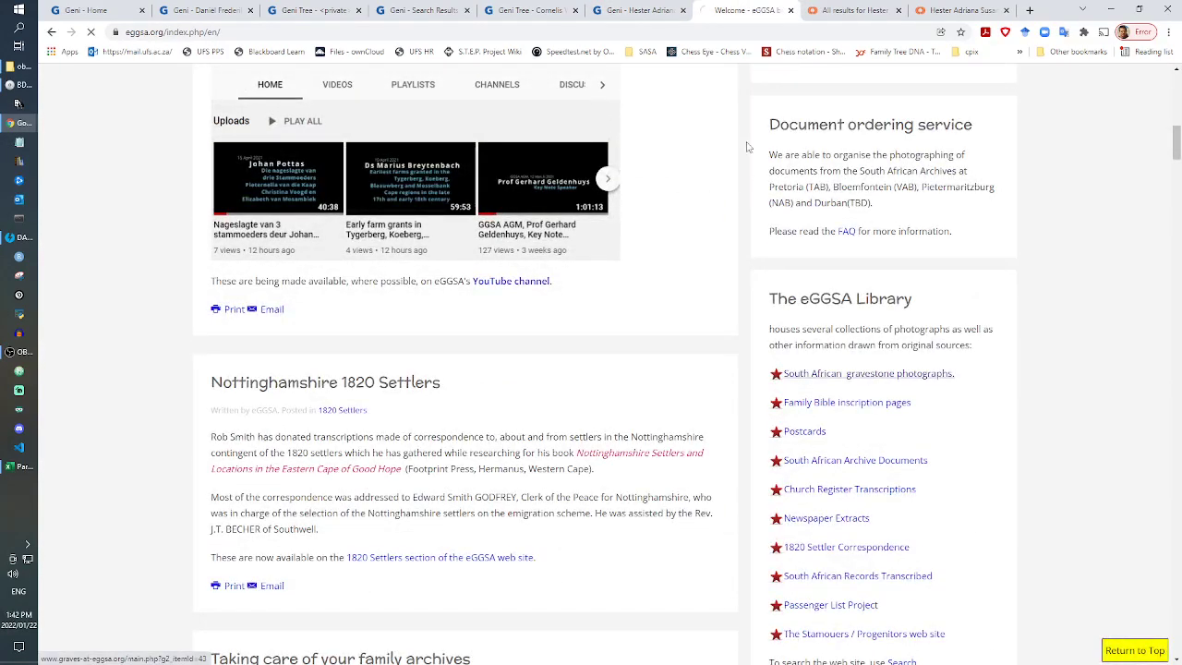
{"action": "left_click", "coordinate": [637, 10]}
{"action": "left_click", "coordinate": [757, 11]}
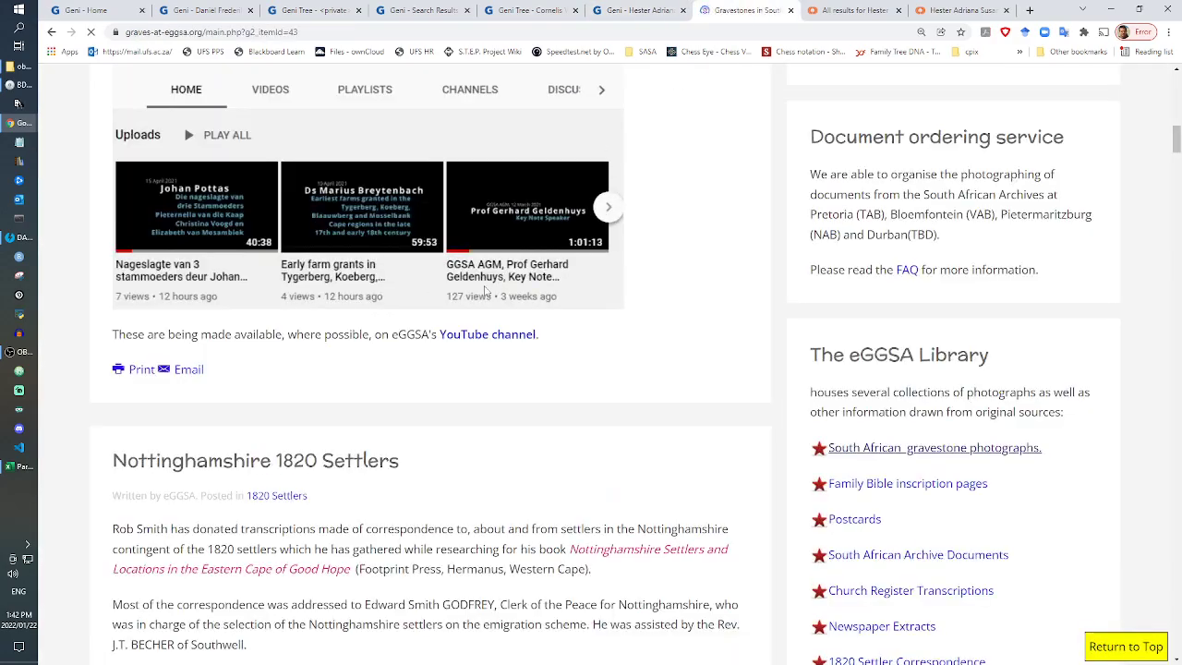
{"action": "scroll", "coordinate": [492, 219], "scroll_direction": "up", "scroll_amount": 4}
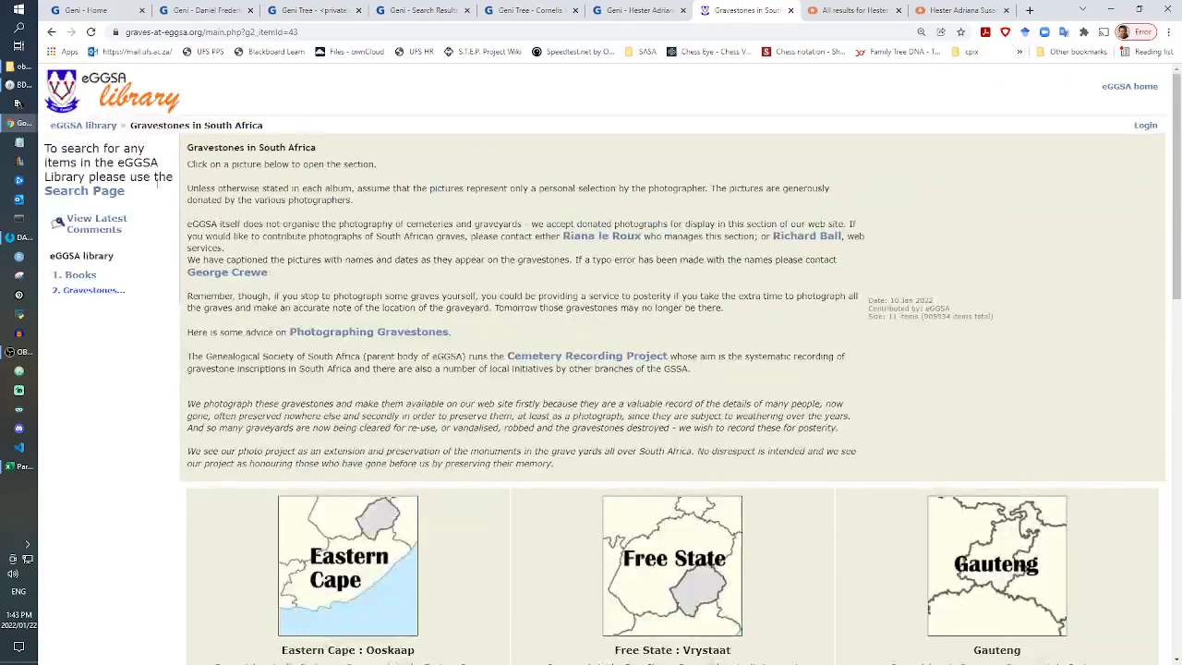
{"action": "left_click", "coordinate": [85, 192]}
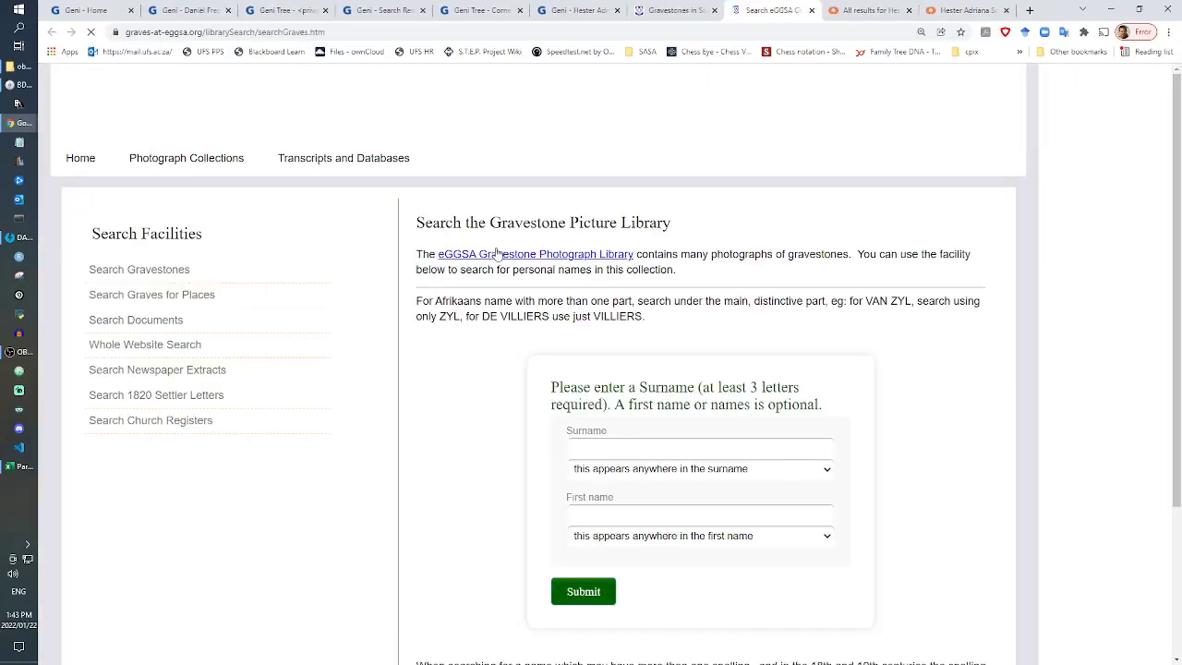
Step: Search the gravestone library for the woman's maiden surname with her first name and middle initial
{"action": "left_click", "coordinate": [635, 449]}
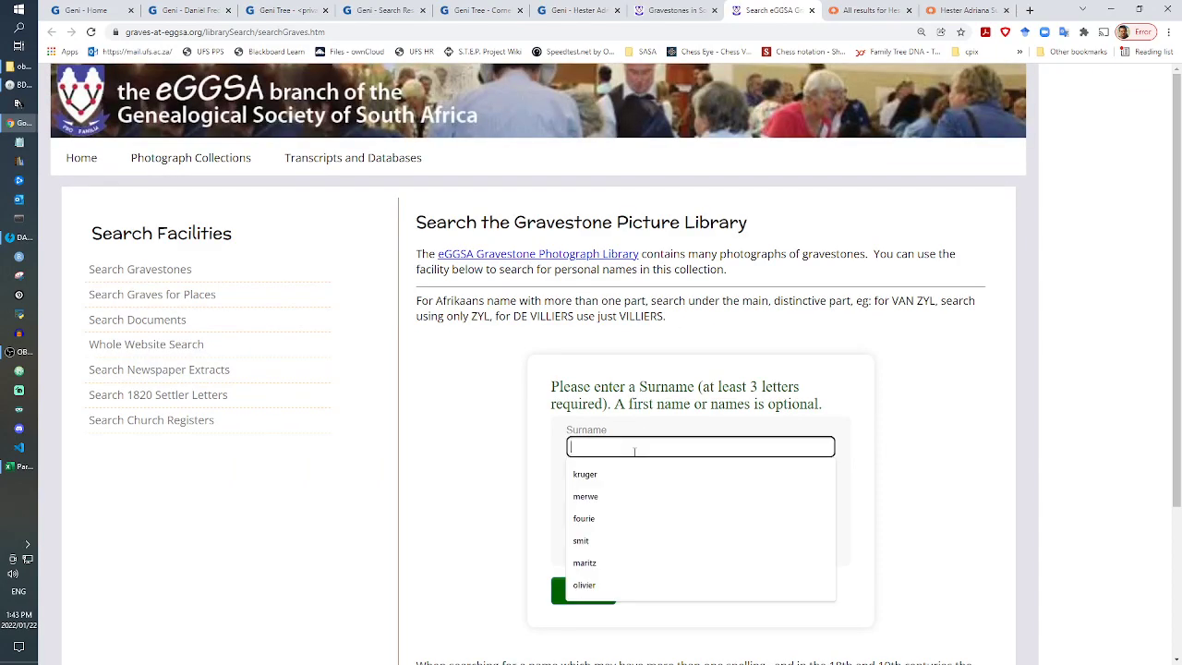
{"action": "type", "text": "lubbe"}
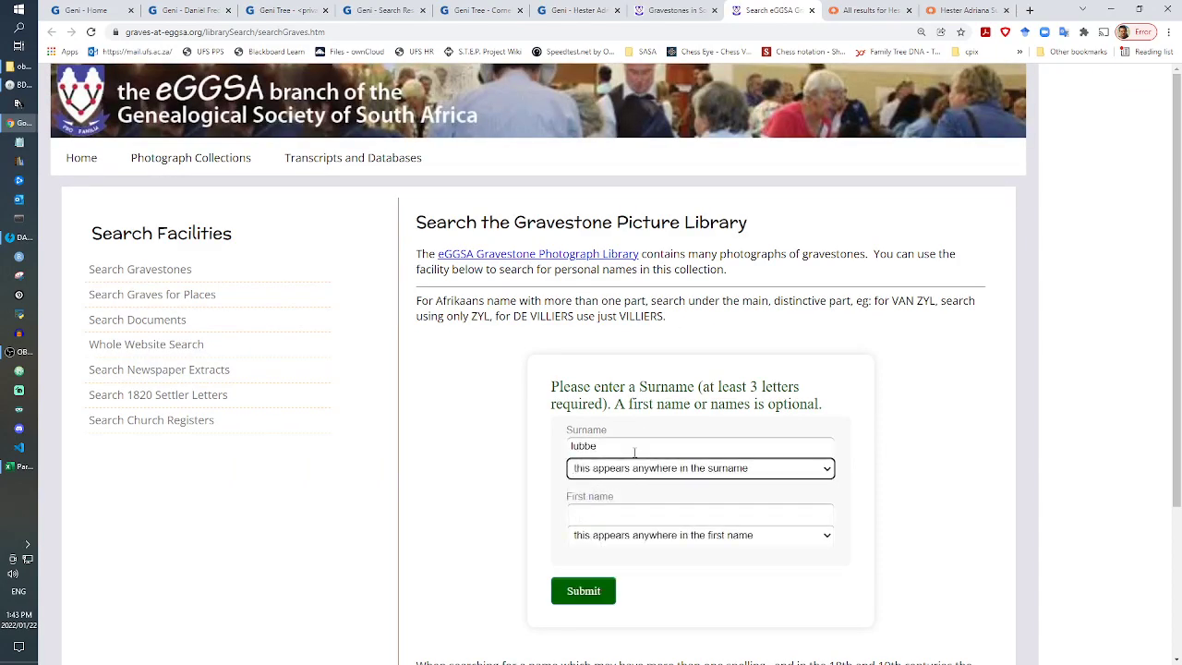
{"action": "key", "text": "Tab"}
{"action": "type", "text": "hester a"}
{"action": "key", "text": "Return"}
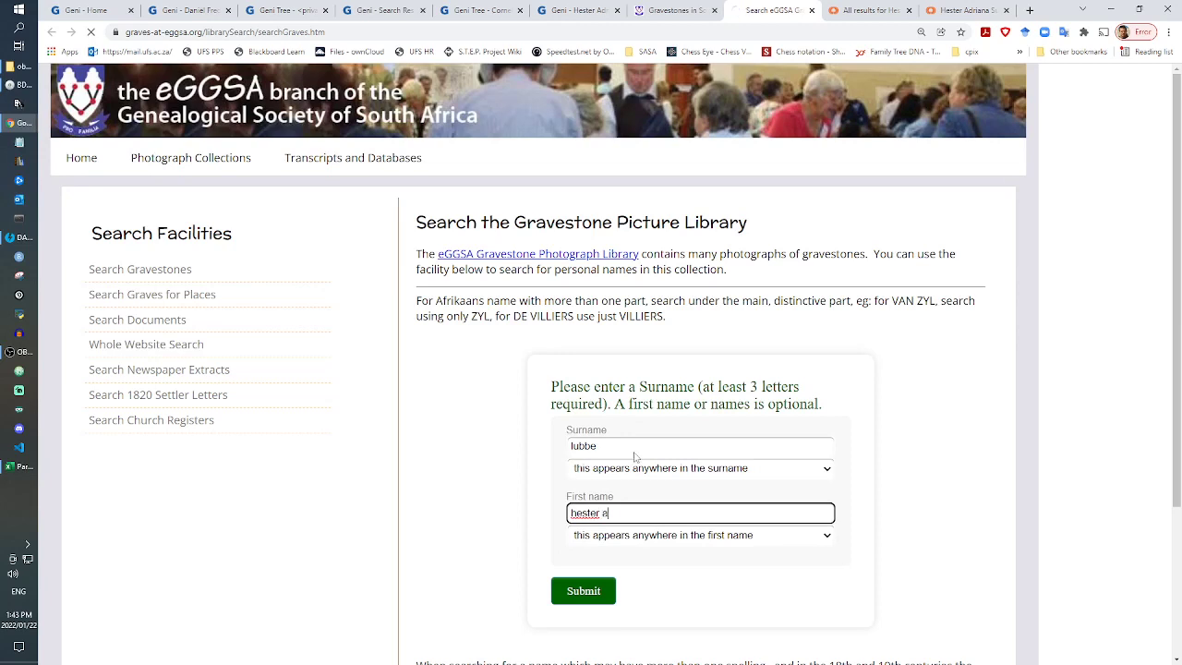
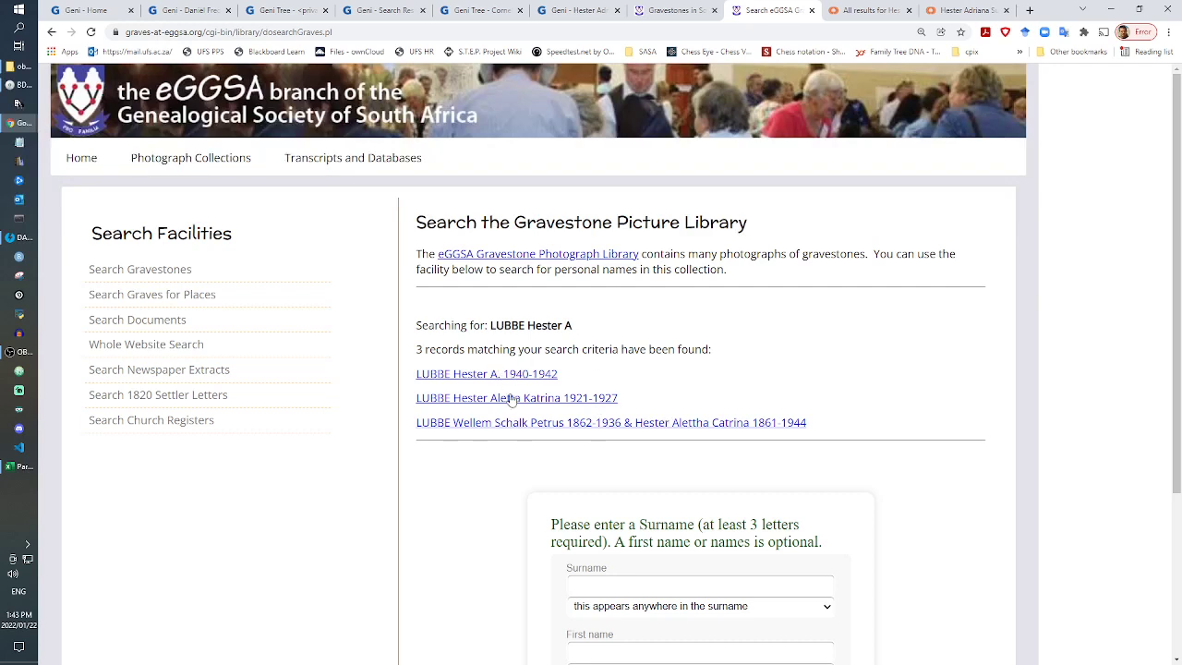
Step: Repeat the gravestone search with the maiden surname and only the first name
{"action": "left_click", "coordinate": [631, 584]}
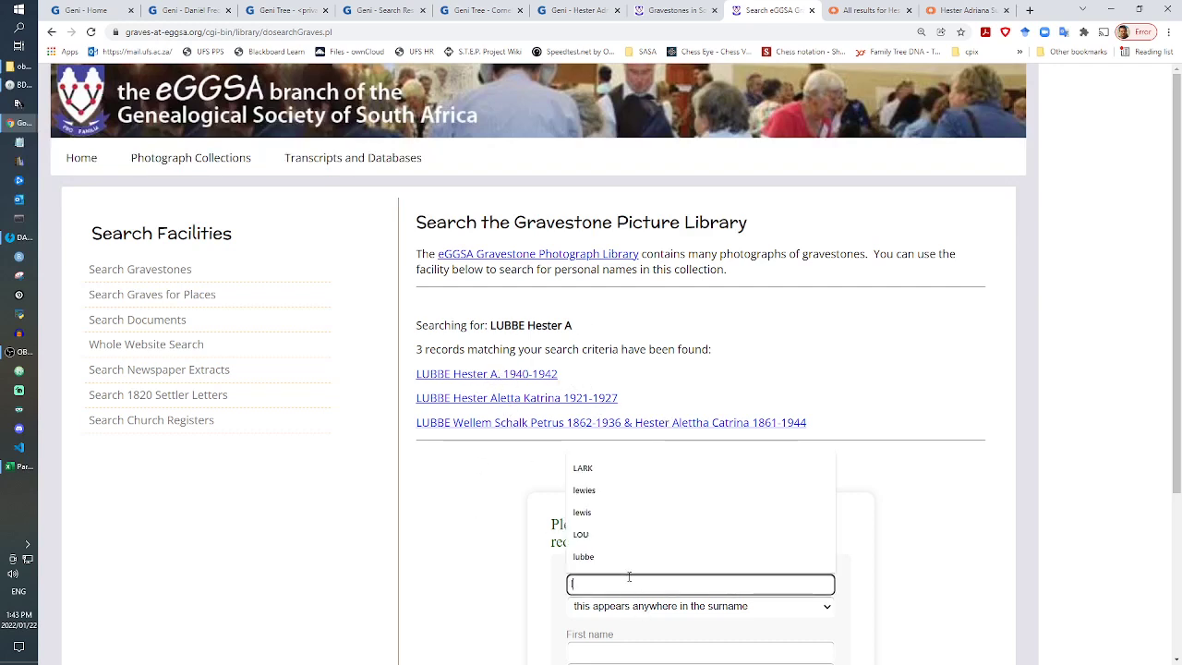
{"action": "type", "text": "lubbe"}
{"action": "key", "text": "Tab"}
{"action": "key", "text": "Tab"}
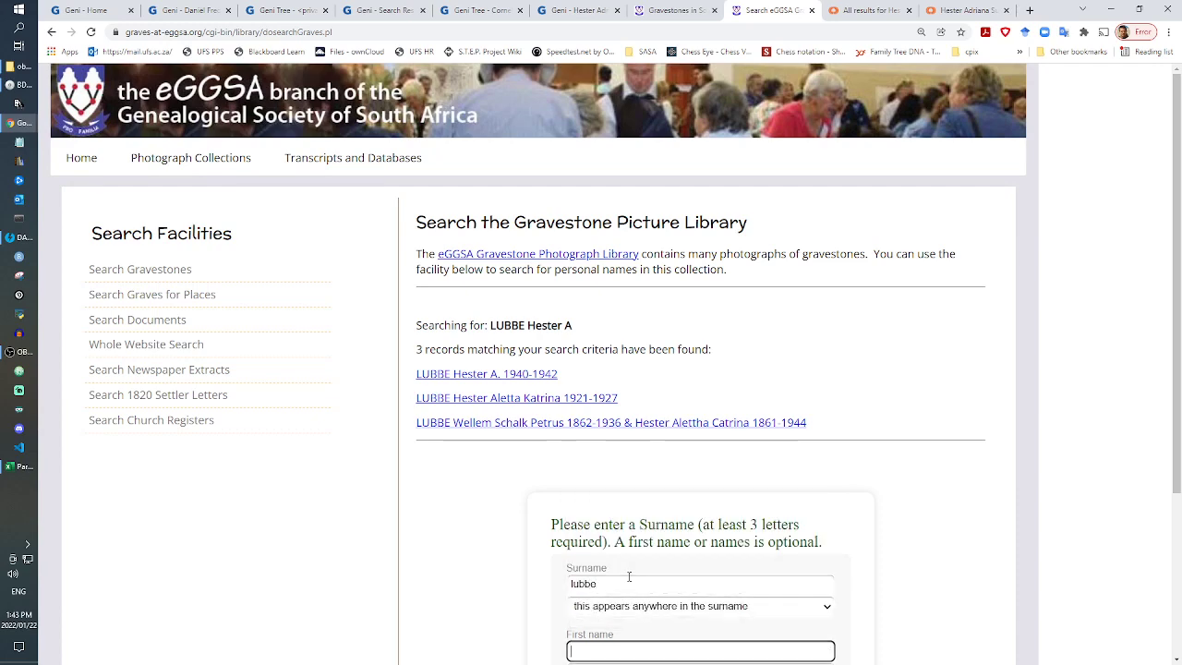
{"action": "type", "text": "hester"}
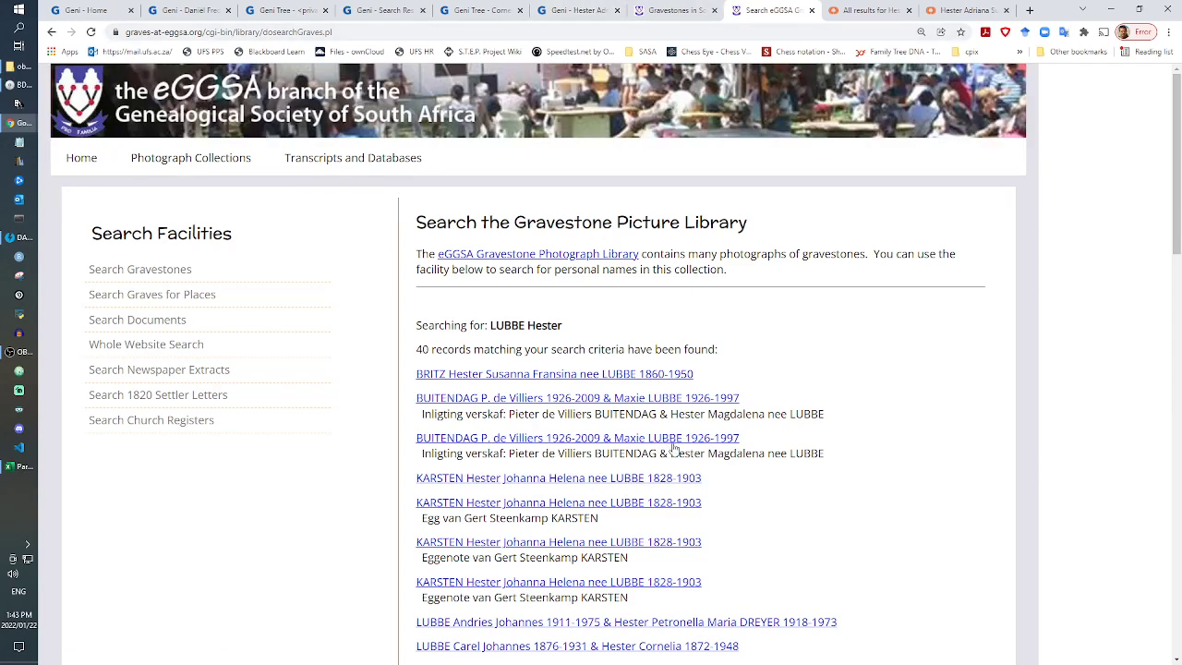
Step: Look through the gravestone results and find the years 1884 and 1952 on the page
{"action": "scroll", "coordinate": [673, 447], "scroll_direction": "down", "scroll_amount": 10}
{"action": "scroll", "coordinate": [674, 447], "scroll_direction": "up", "scroll_amount": 2}
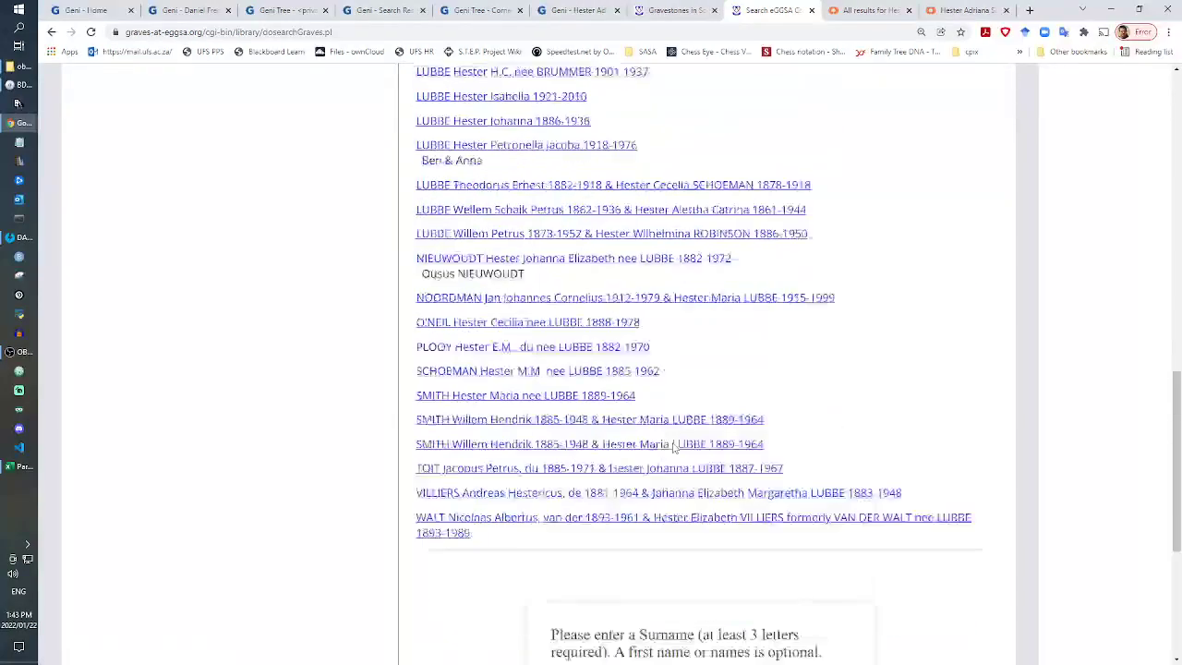
{"action": "scroll", "coordinate": [675, 445], "scroll_direction": "up", "scroll_amount": 1}
{"action": "scroll", "coordinate": [683, 371], "scroll_direction": "up", "scroll_amount": 7}
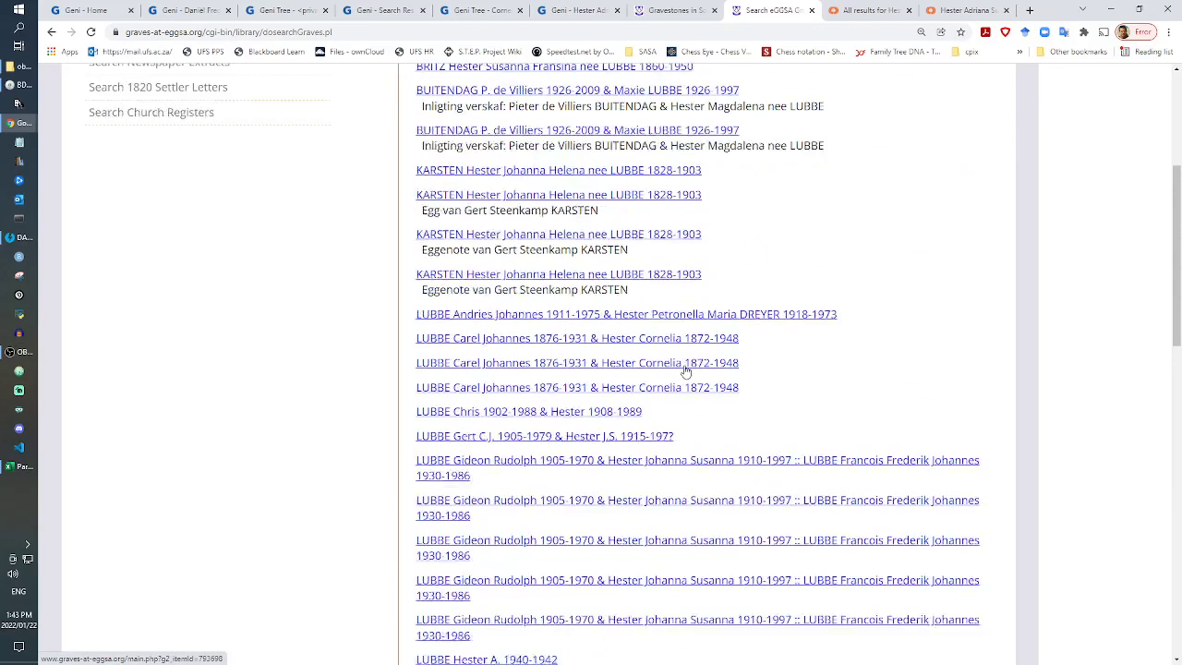
{"action": "key", "text": "ctrl+f"}
{"action": "type", "text": "1884"}
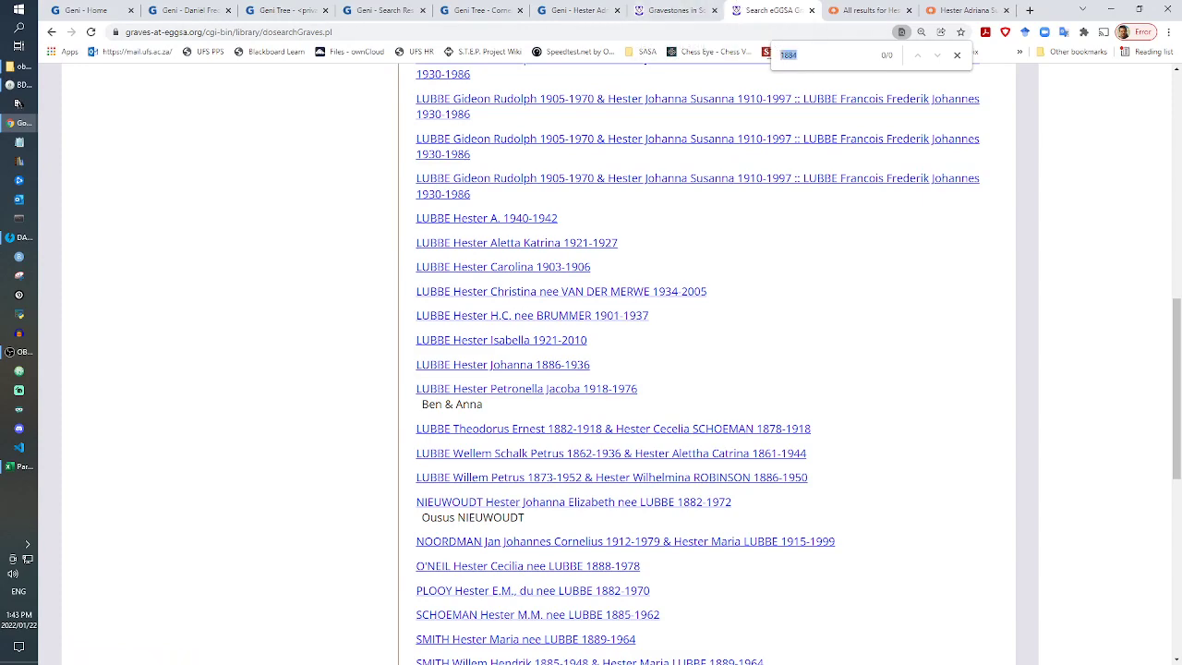
{"action": "type", "text": "1952"}
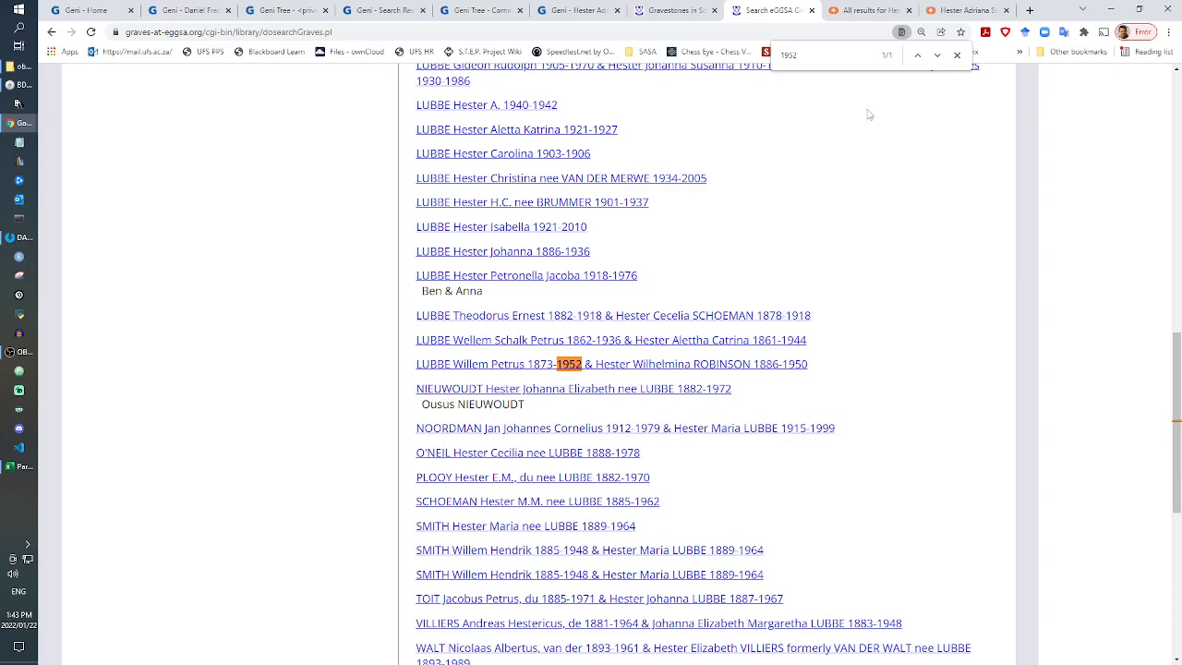
Step: Close the two eGGSA pages and return to the woman's profile on Geni
{"action": "left_click", "coordinate": [547, 10]}
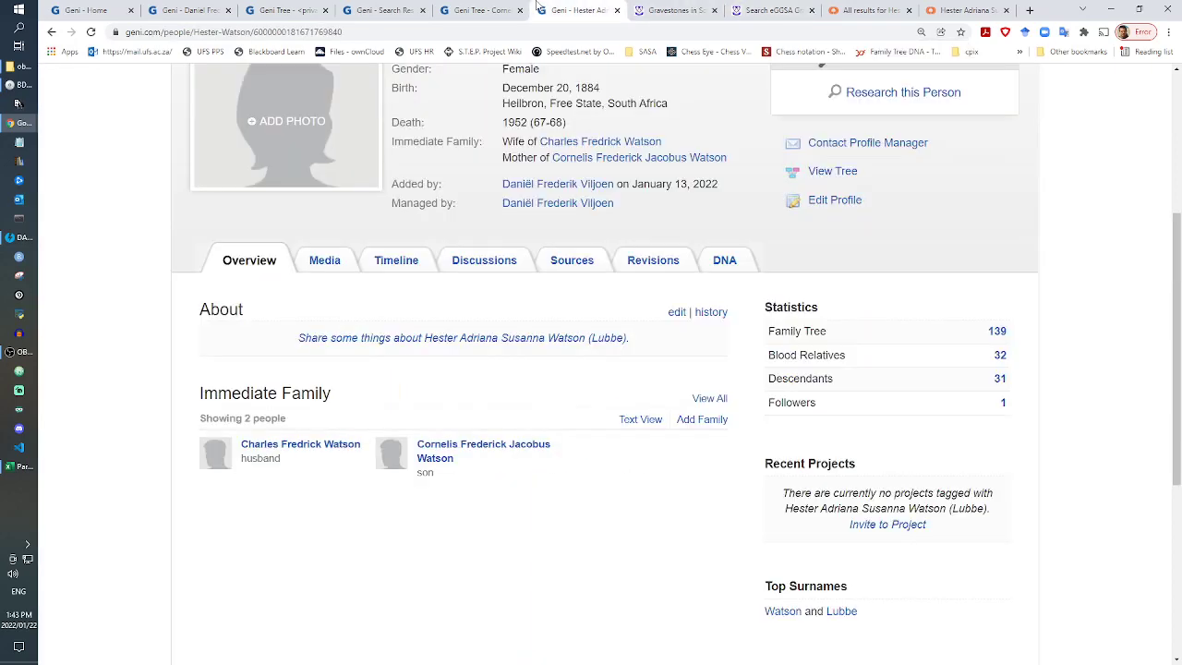
{"action": "left_click", "coordinate": [665, 10]}
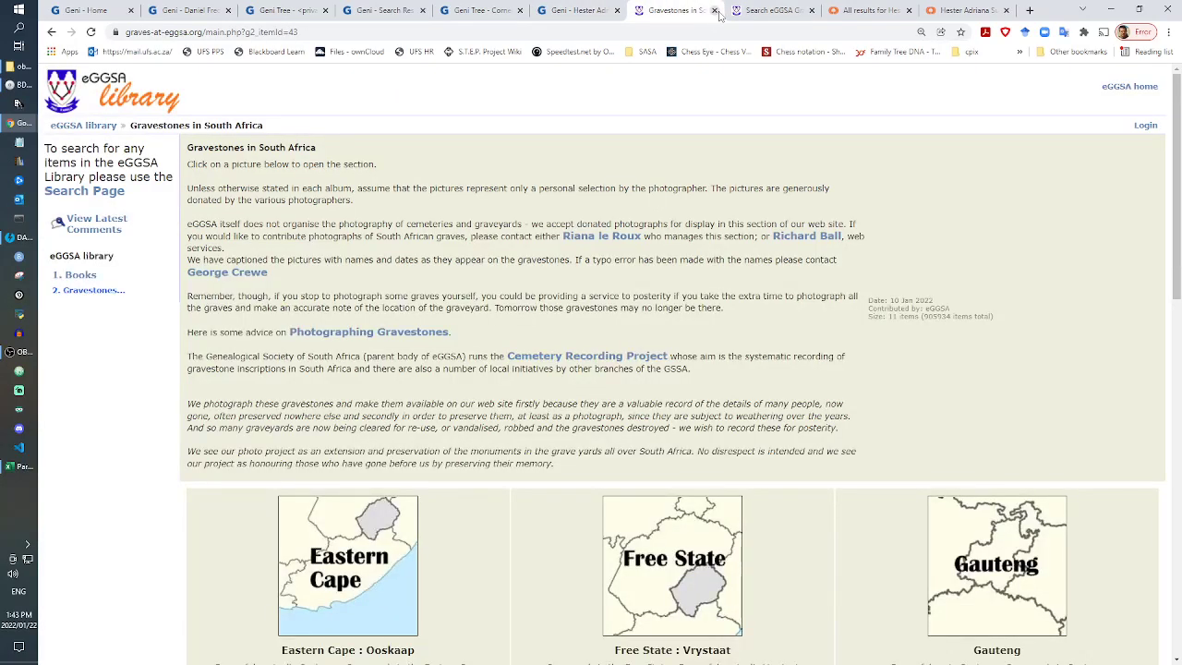
{"action": "left_click", "coordinate": [713, 10]}
{"action": "left_click", "coordinate": [714, 10]}
{"action": "left_click", "coordinate": [596, 9]}
{"action": "scroll", "coordinate": [509, 365], "scroll_direction": "up", "scroll_amount": 4}
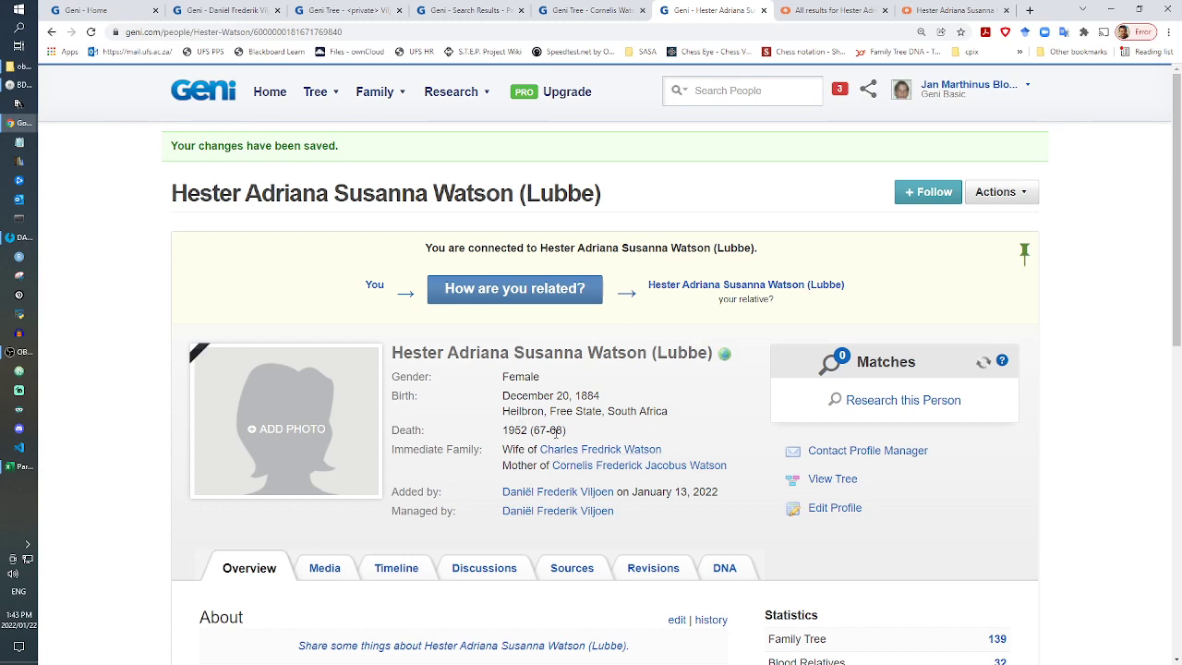
Step: Open the husband's profile from the Geni family tree and examine his birth, death and family details
{"action": "left_click", "coordinate": [585, 19]}
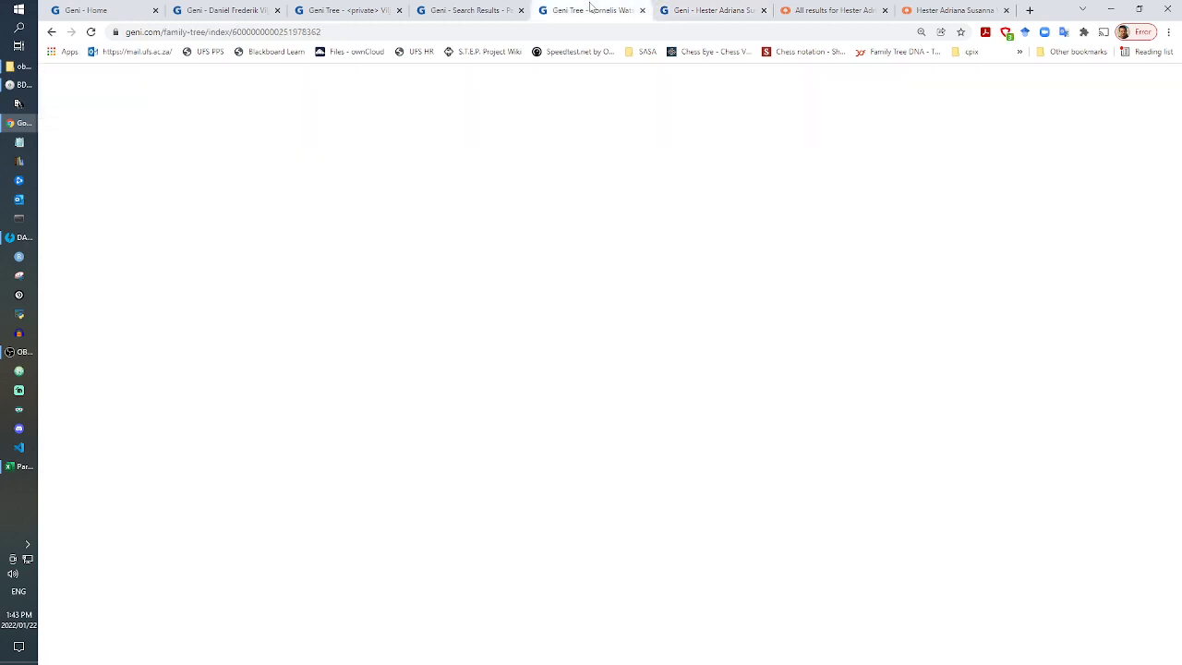
{"action": "left_click", "coordinate": [552, 342]}
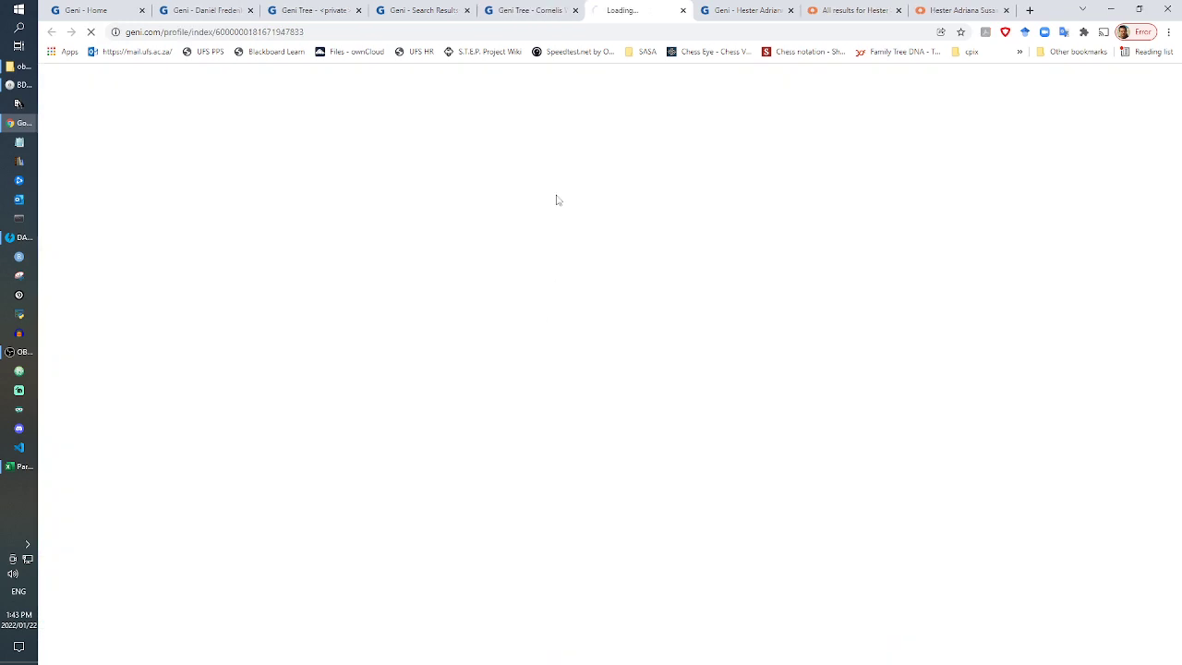
{"action": "left_click", "coordinate": [556, 10]}
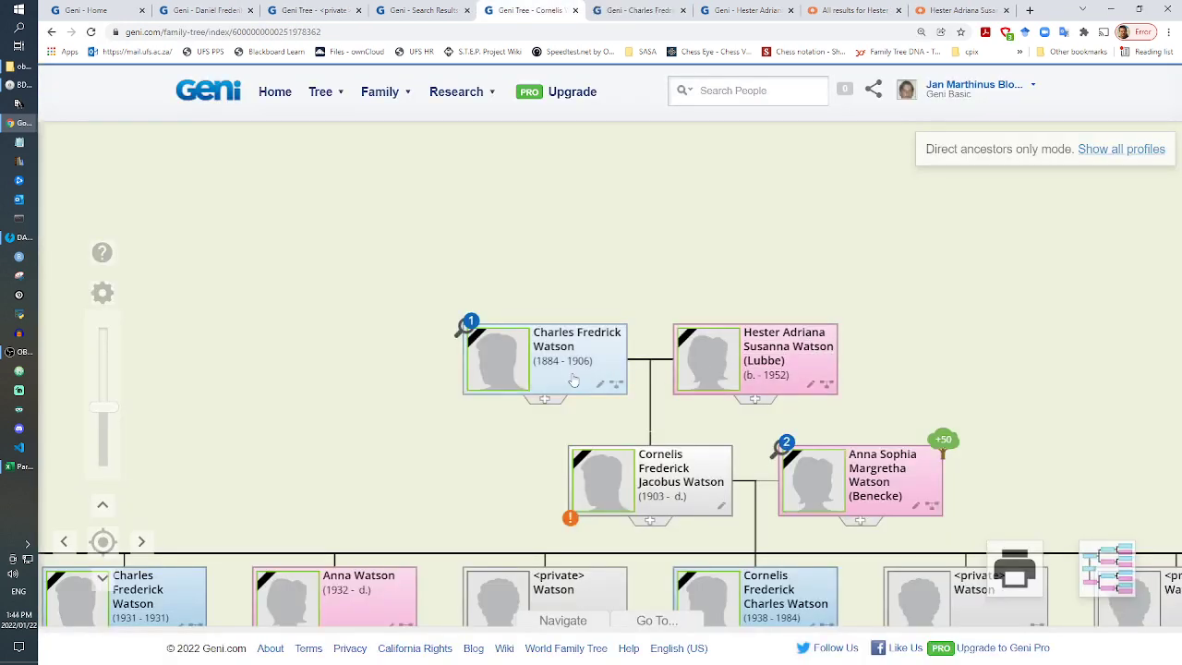
{"action": "left_click", "coordinate": [635, 10]}
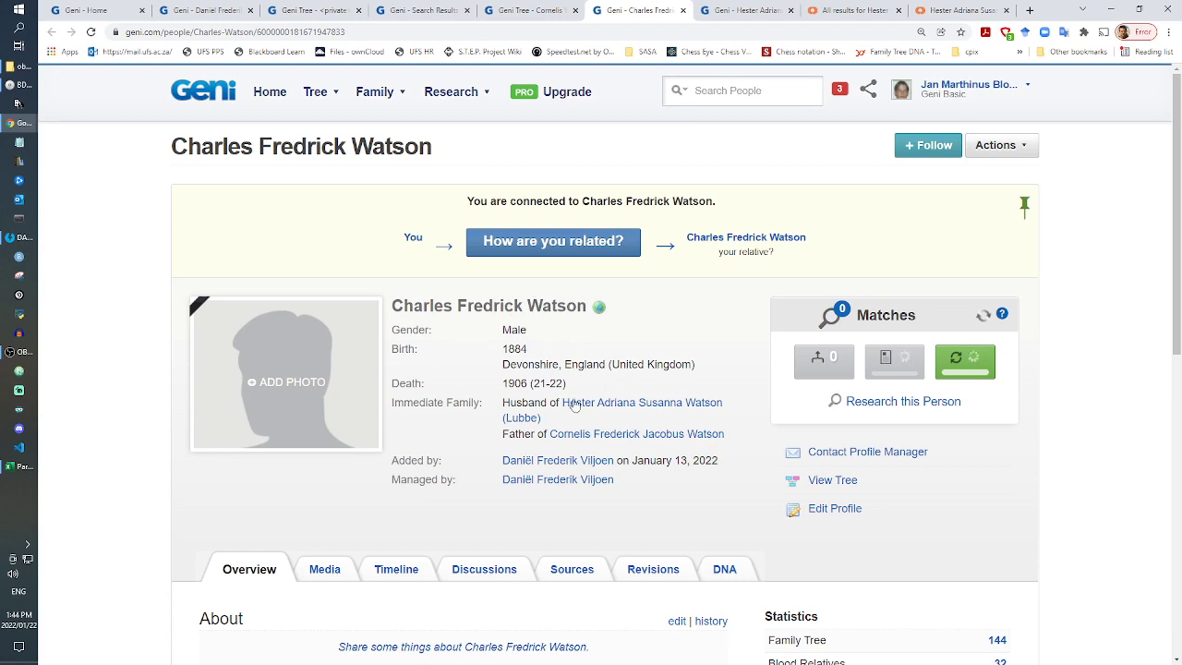
{"action": "scroll", "coordinate": [490, 478], "scroll_direction": "down", "scroll_amount": 10}
{"action": "scroll", "coordinate": [492, 476], "scroll_direction": "up", "scroll_amount": 10}
{"action": "left_click", "coordinate": [529, 9]}
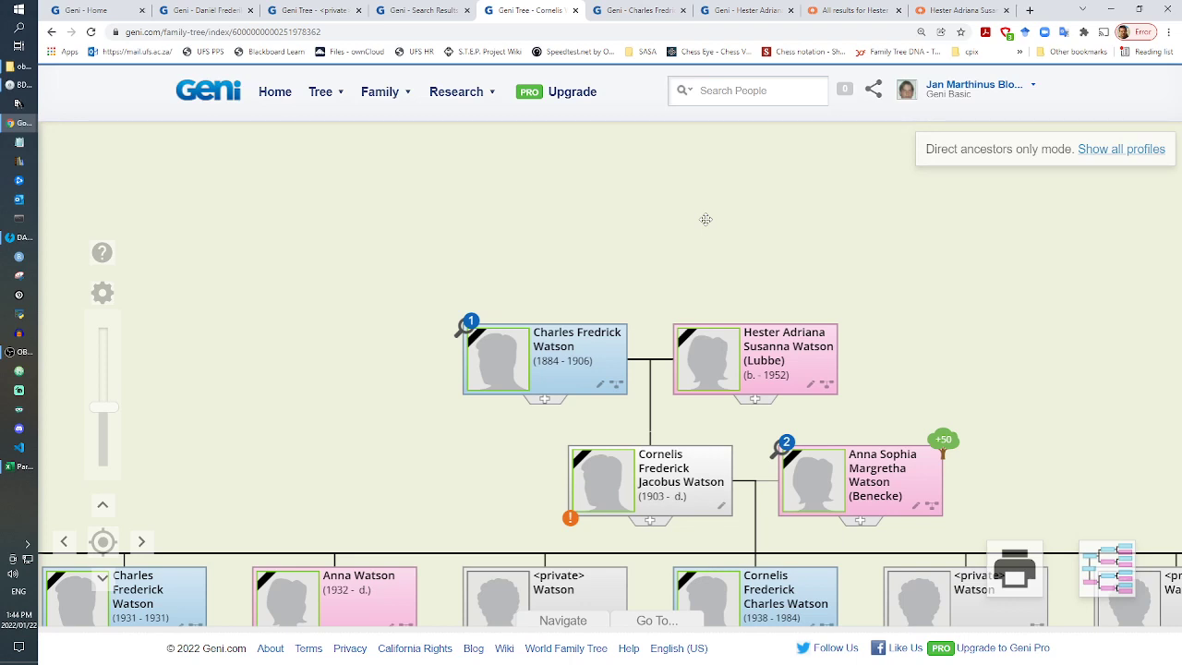
{"action": "left_click", "coordinate": [652, 13]}
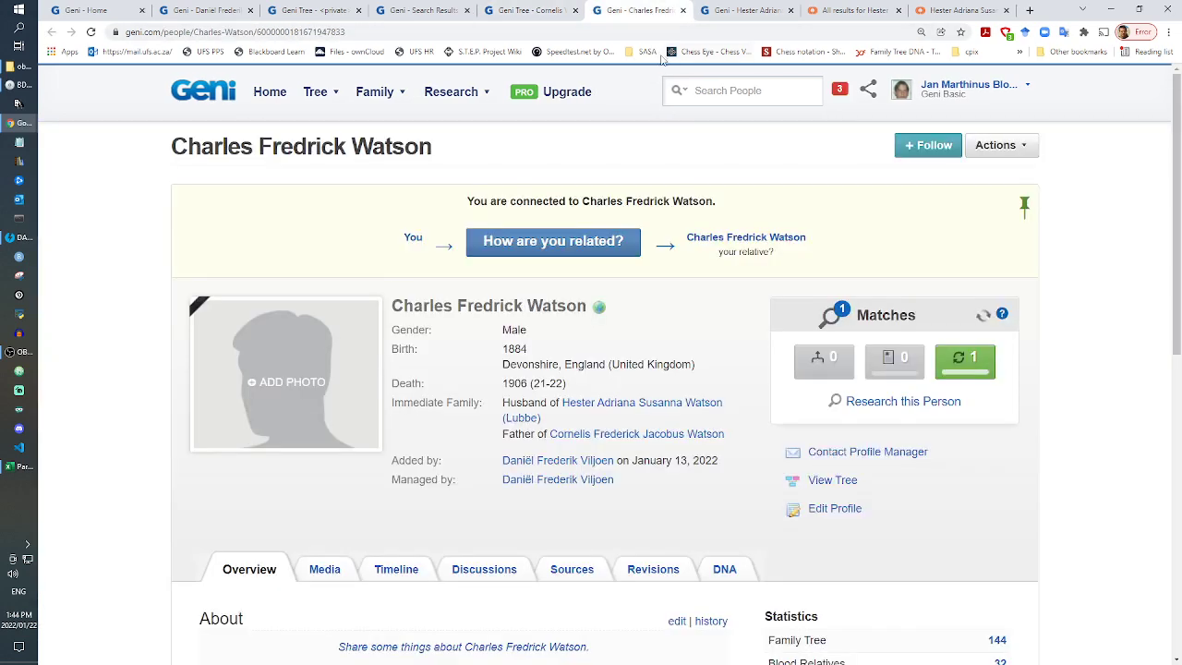
Step: Load the FamilySearch historical records search page in place of the husband's profile
{"action": "left_click", "coordinate": [347, 33]}
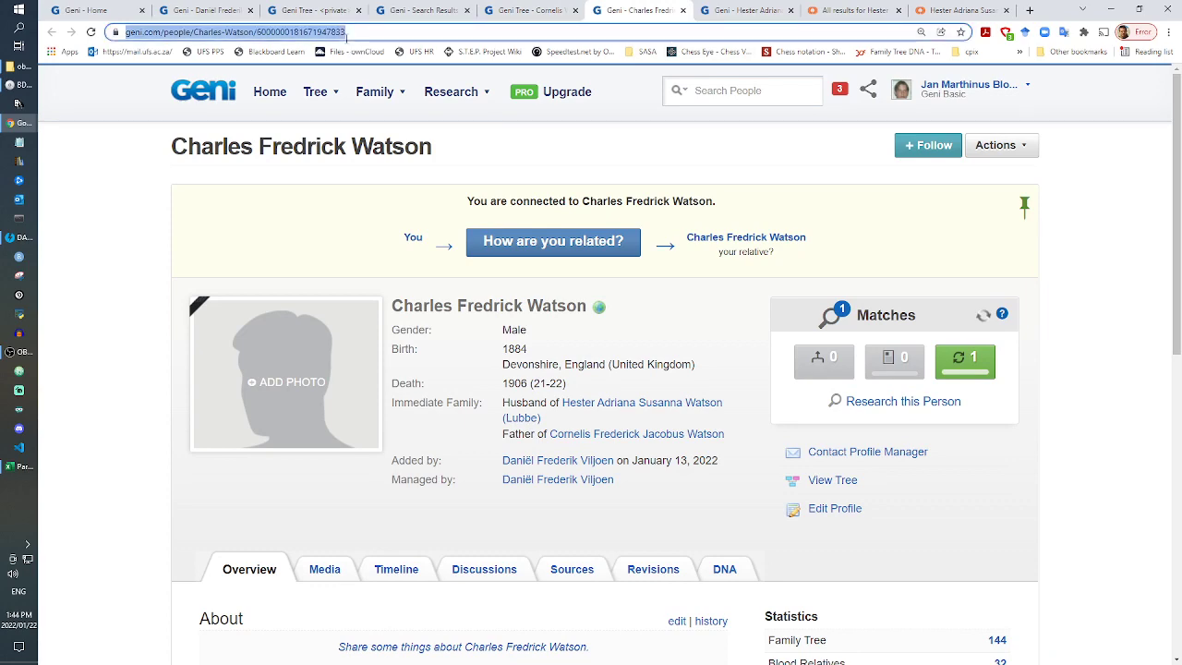
{"action": "type", "text": "fam"}
{"action": "key", "text": "Return"}
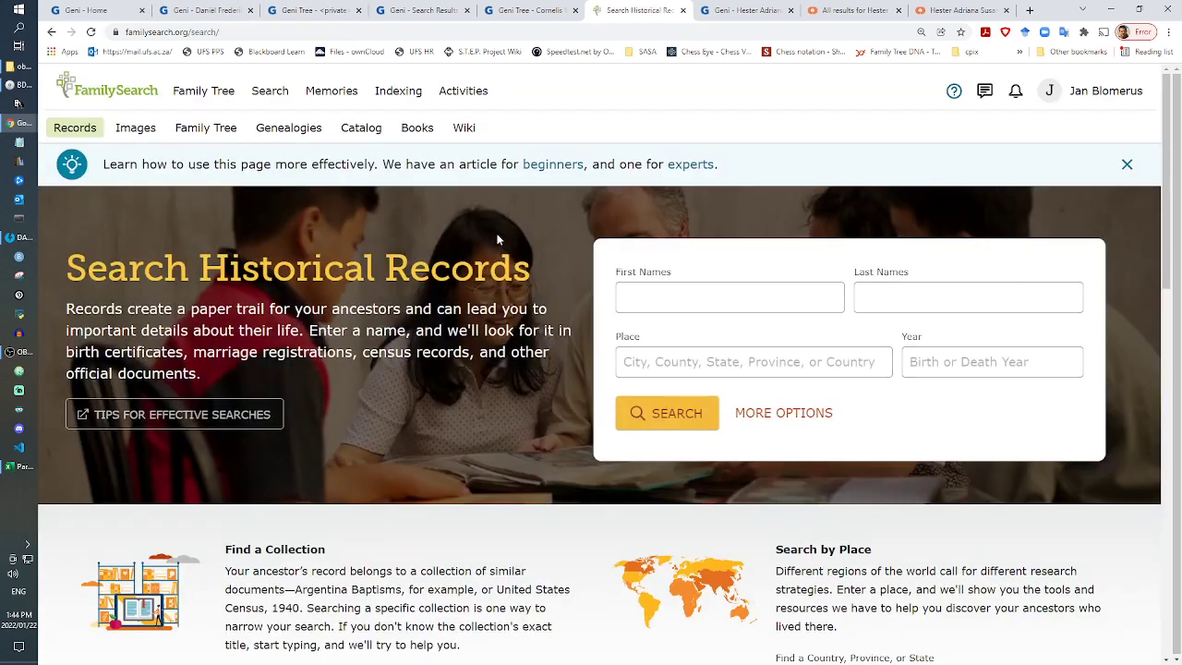
Step: Fill in the woman's full first names and her maiden surname in the historical records search
{"action": "left_click", "coordinate": [680, 304]}
{"action": "type", "text": "hest"}
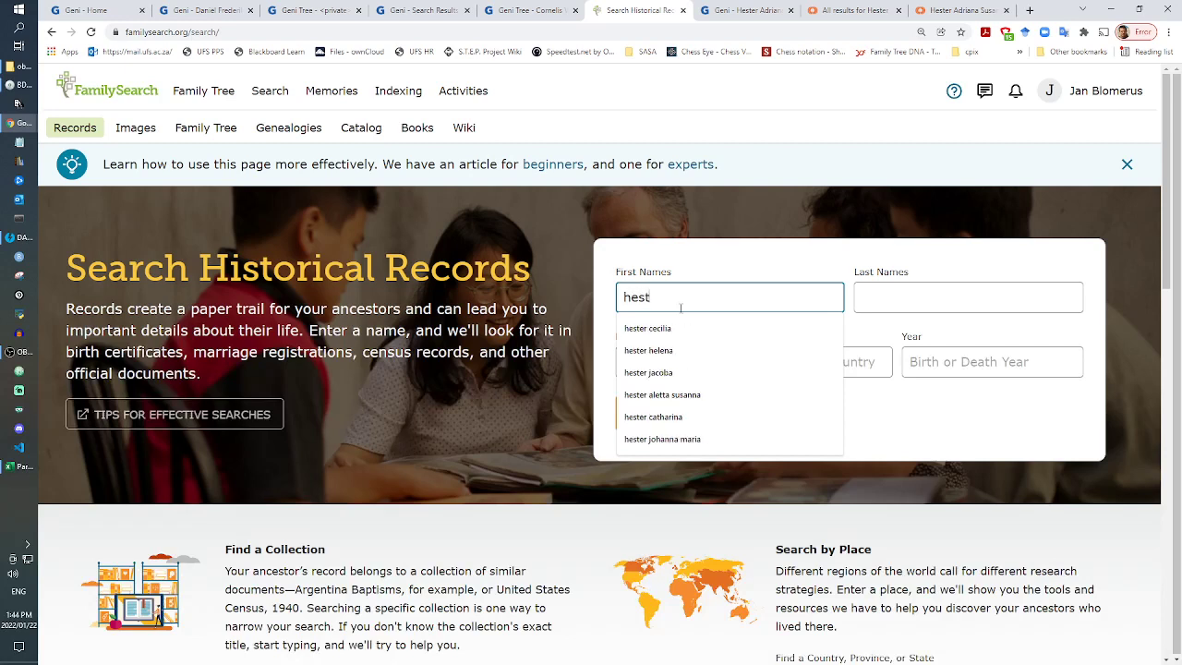
{"action": "type", "text": "er adriana susan"}
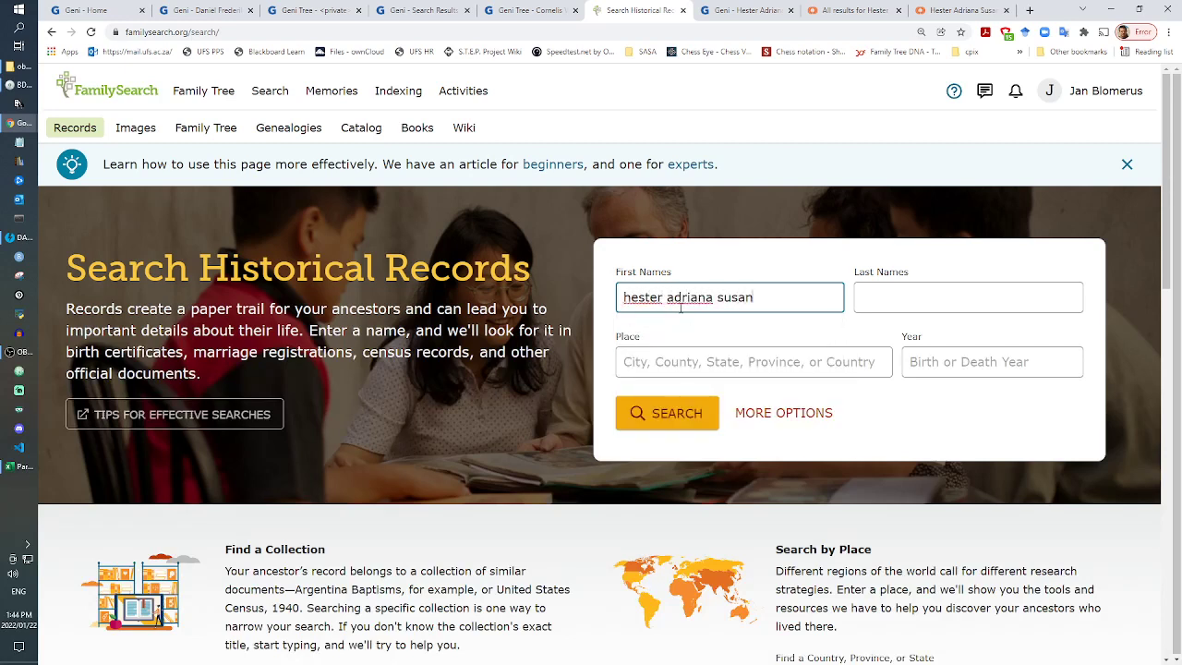
{"action": "type", "text": "na"}
{"action": "key", "text": "Tab"}
{"action": "type", "text": "lubbe"}
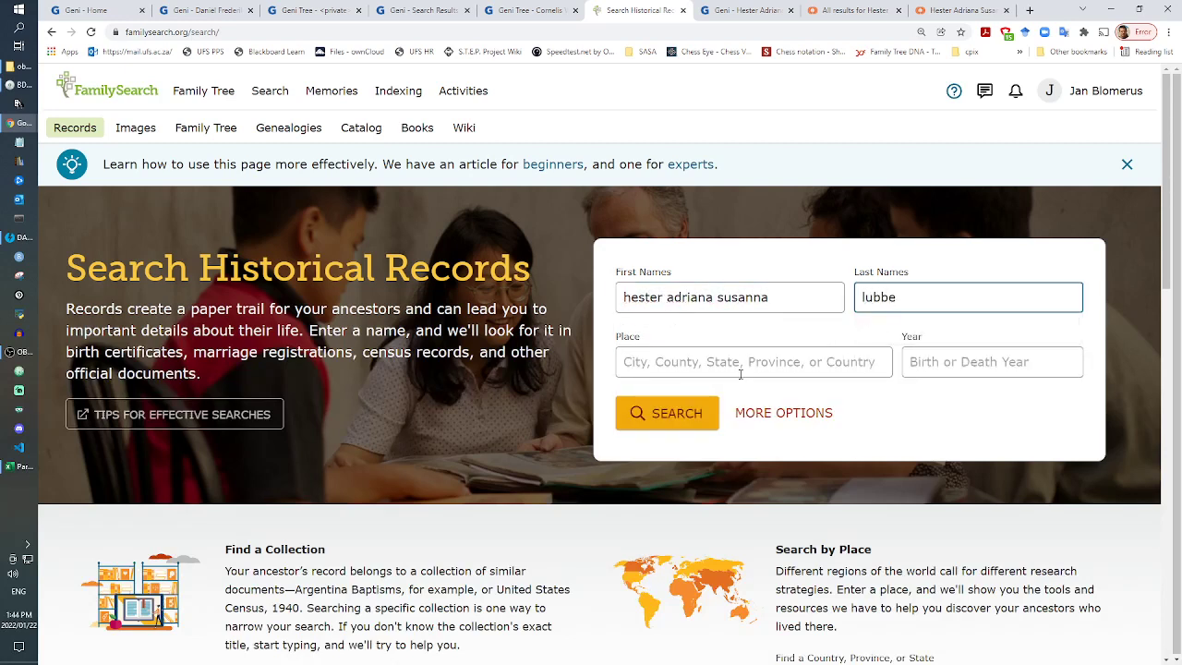
Step: Restrict the historical records search to South Africa as the record location and run it
{"action": "left_click", "coordinate": [784, 412]}
{"action": "scroll", "coordinate": [676, 372], "scroll_direction": "down", "scroll_amount": 3}
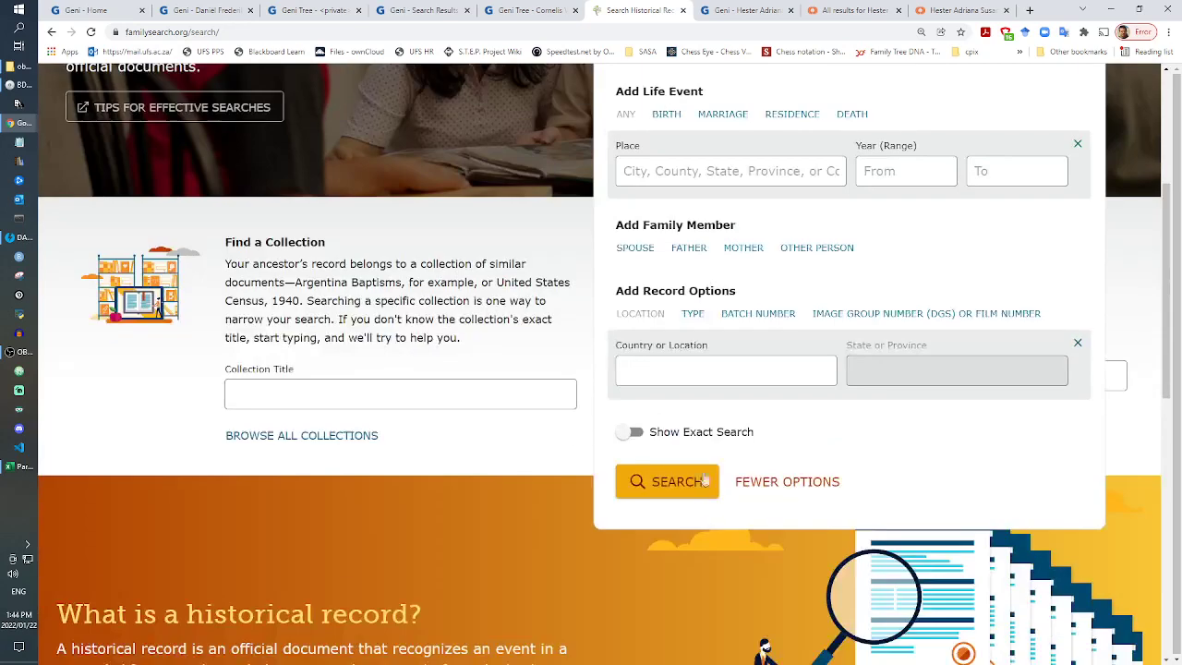
{"action": "left_click", "coordinate": [677, 372]}
{"action": "type", "text": "sou"}
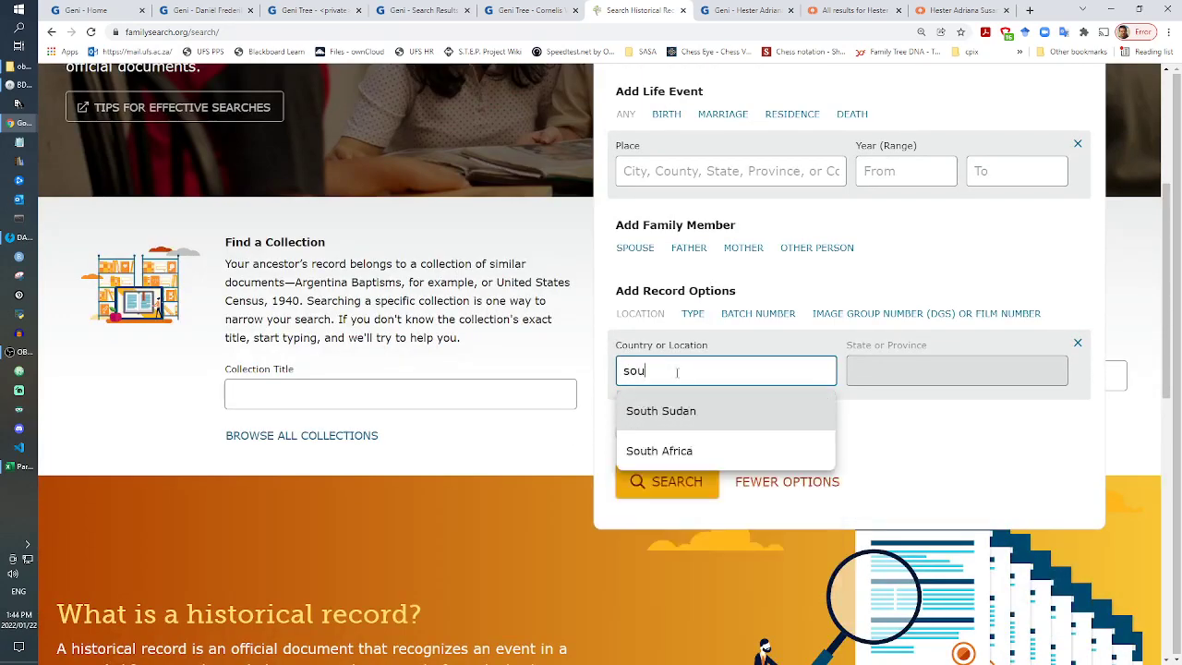
{"action": "left_click", "coordinate": [665, 451]}
{"action": "left_click", "coordinate": [661, 482]}
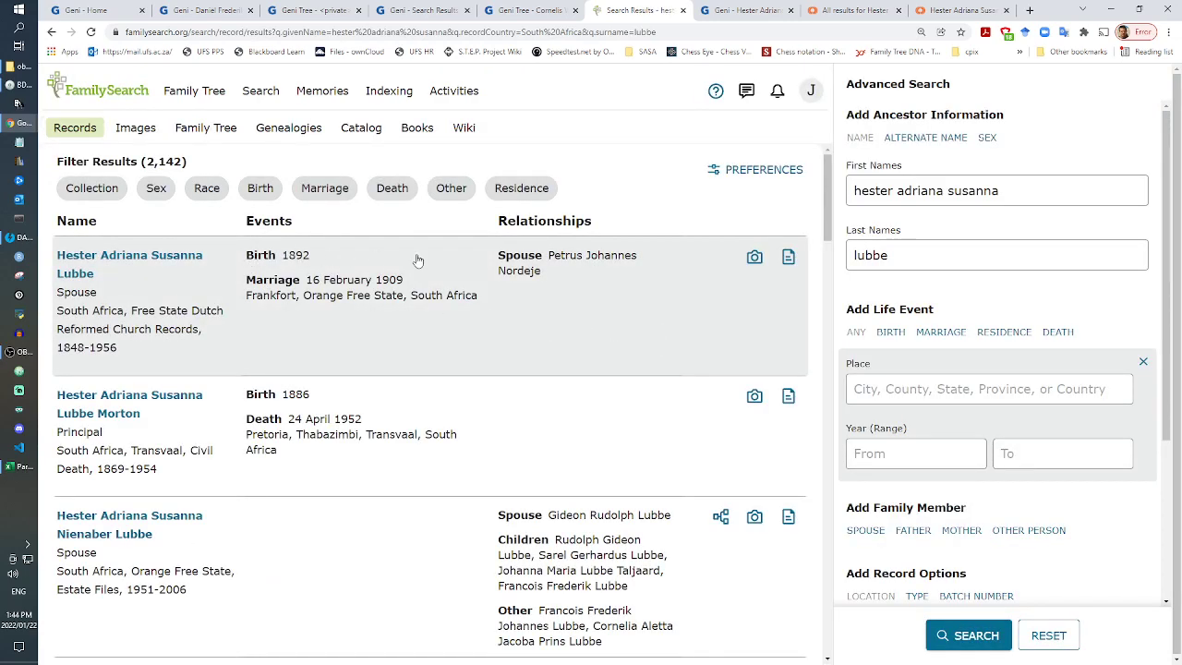
Step: Open the 1909 Frankfort marriage, 1952 Pretoria death and 1903 Heilbron membership results in separate browser tabs
{"action": "right_click", "coordinate": [170, 259]}
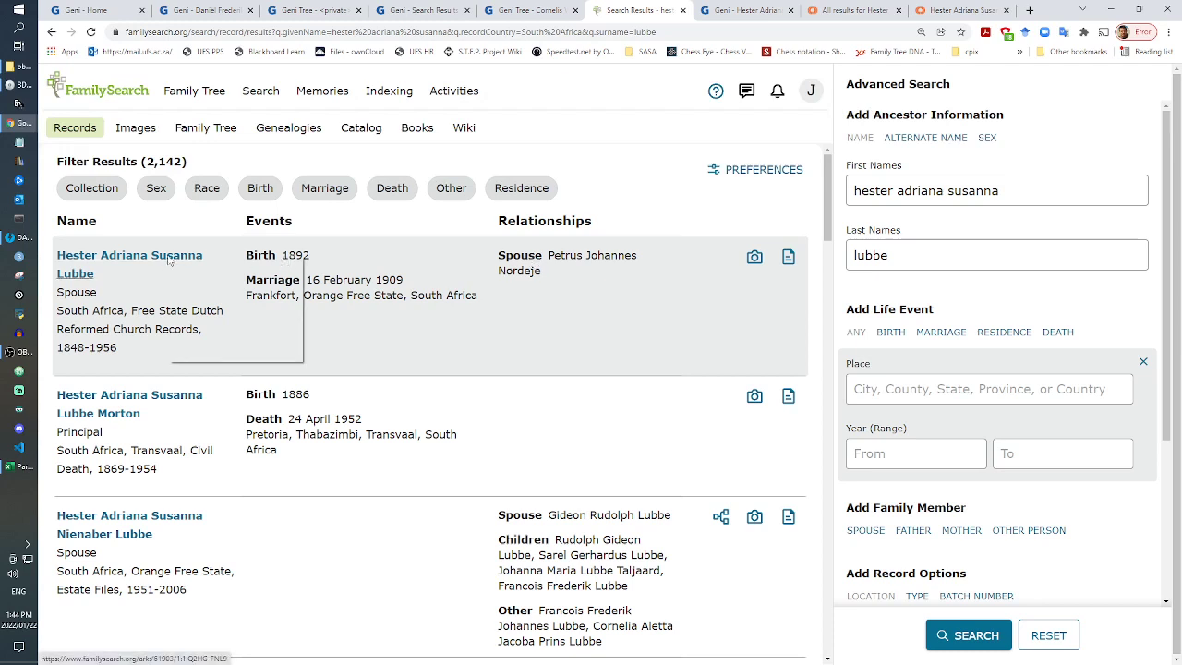
{"action": "left_click", "coordinate": [192, 266]}
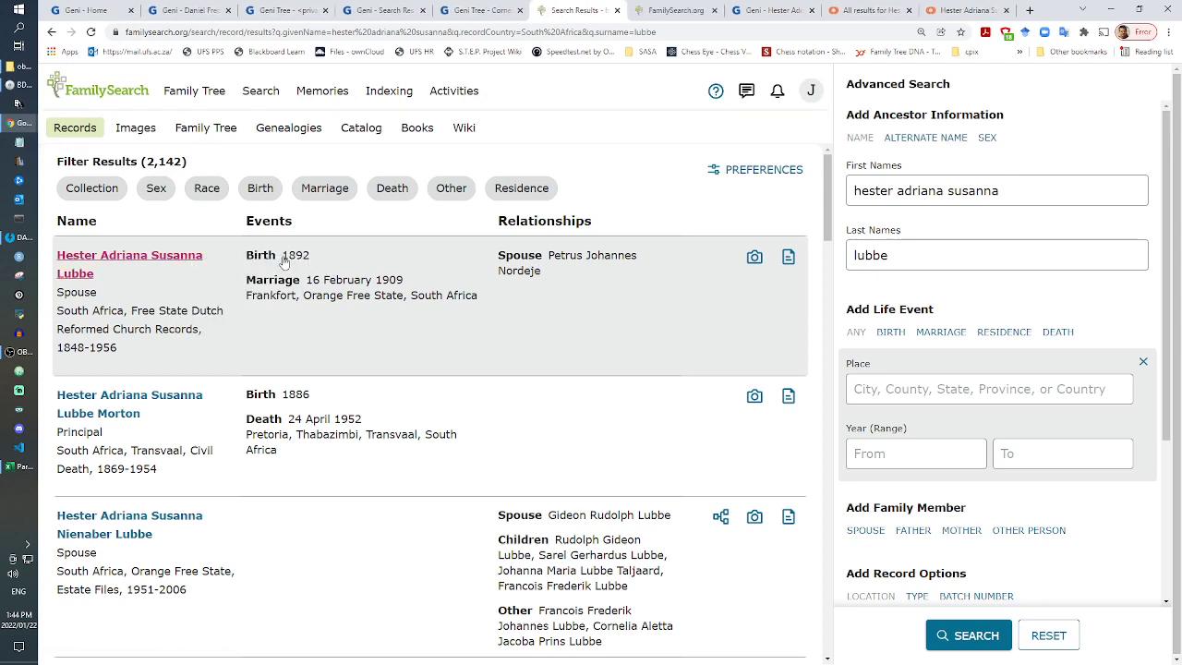
{"action": "right_click", "coordinate": [161, 404]}
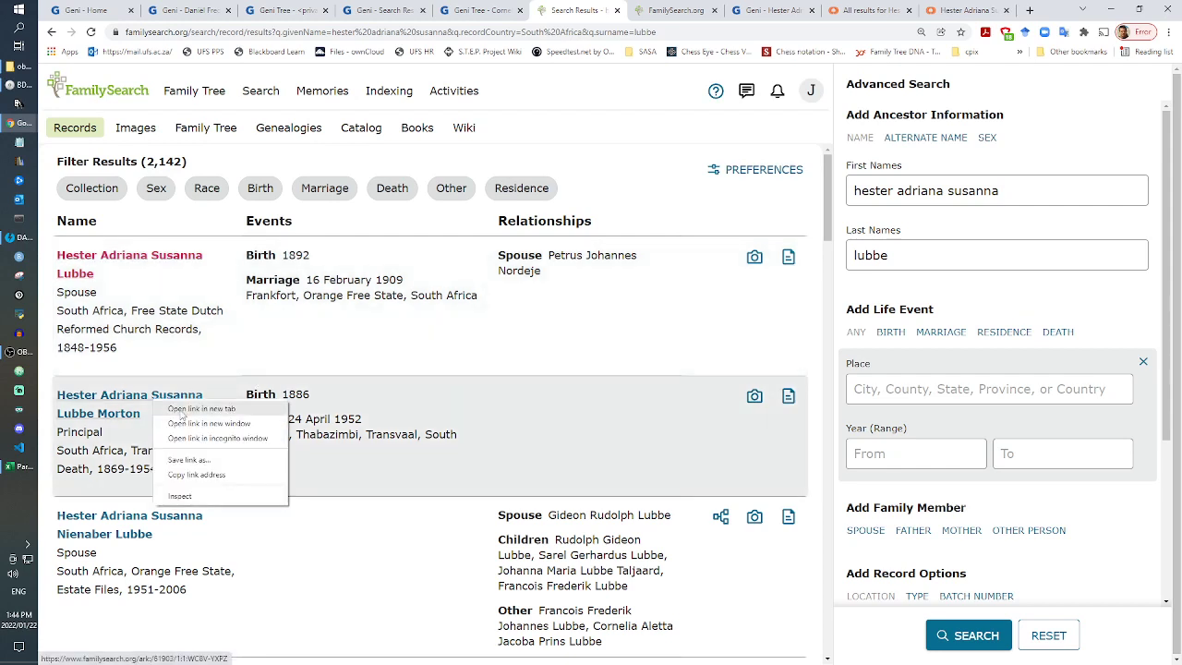
{"action": "left_click", "coordinate": [194, 409]}
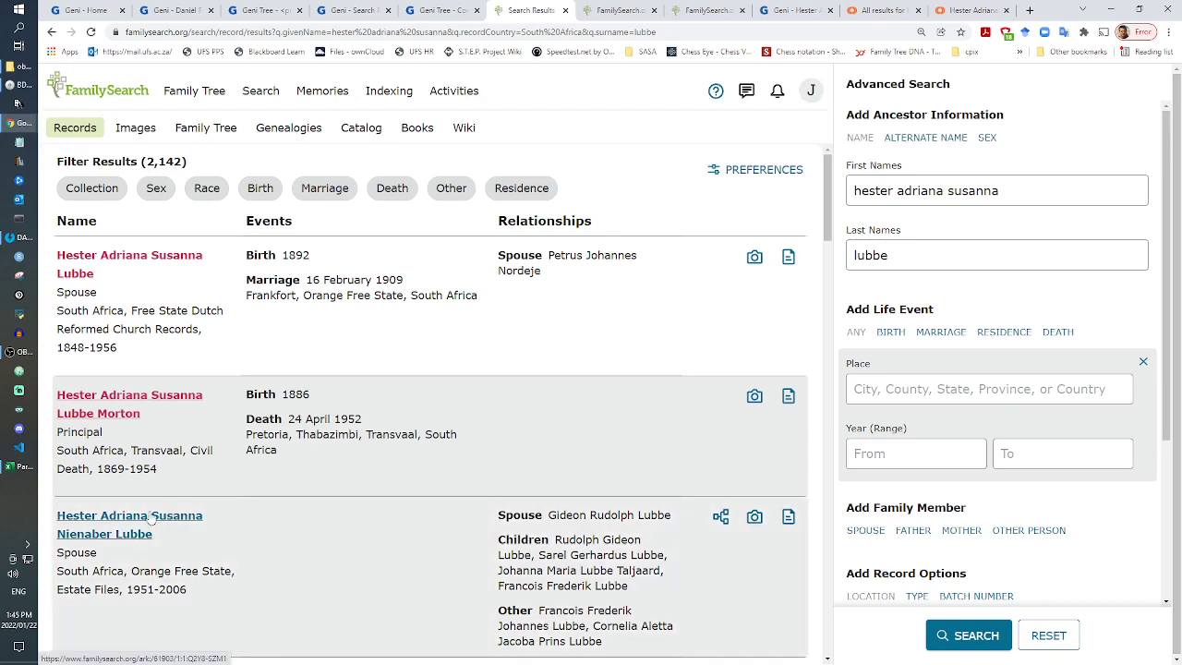
{"action": "scroll", "coordinate": [155, 528], "scroll_direction": "down", "scroll_amount": 3}
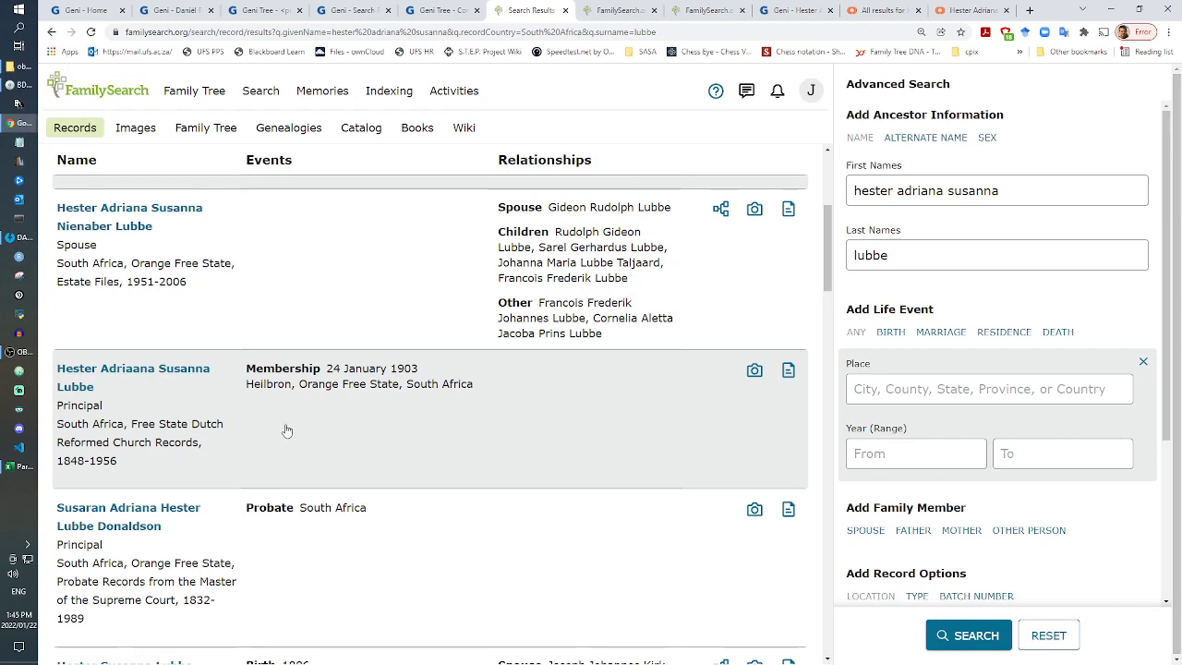
{"action": "right_click", "coordinate": [166, 369]}
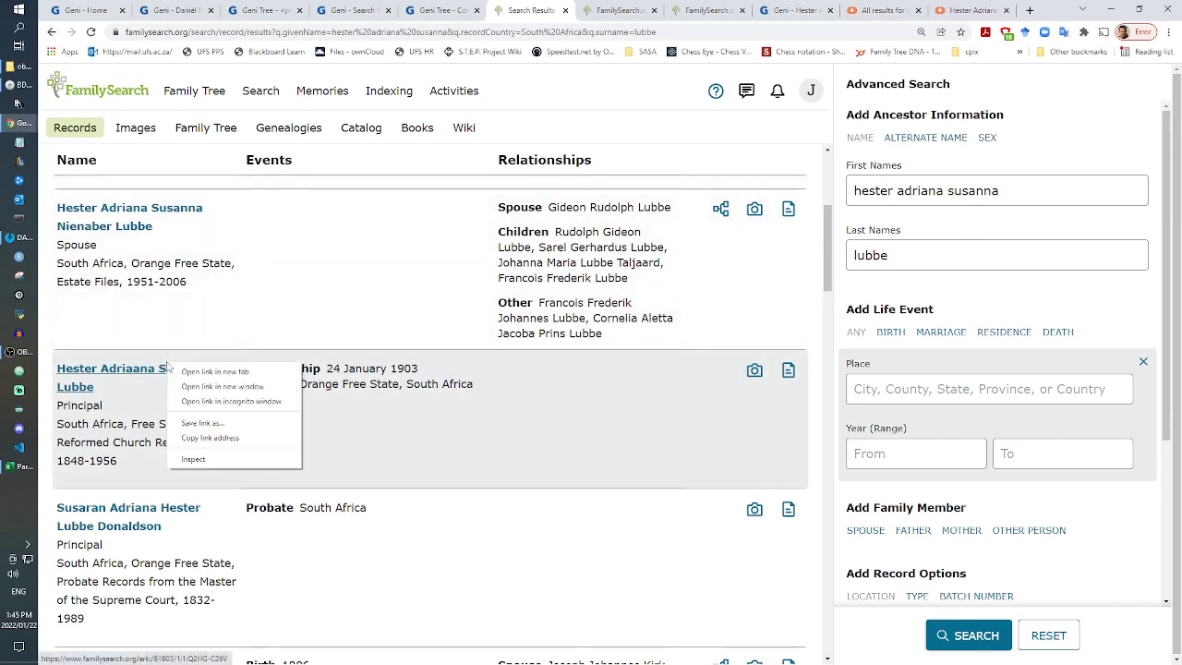
{"action": "left_click", "coordinate": [203, 376]}
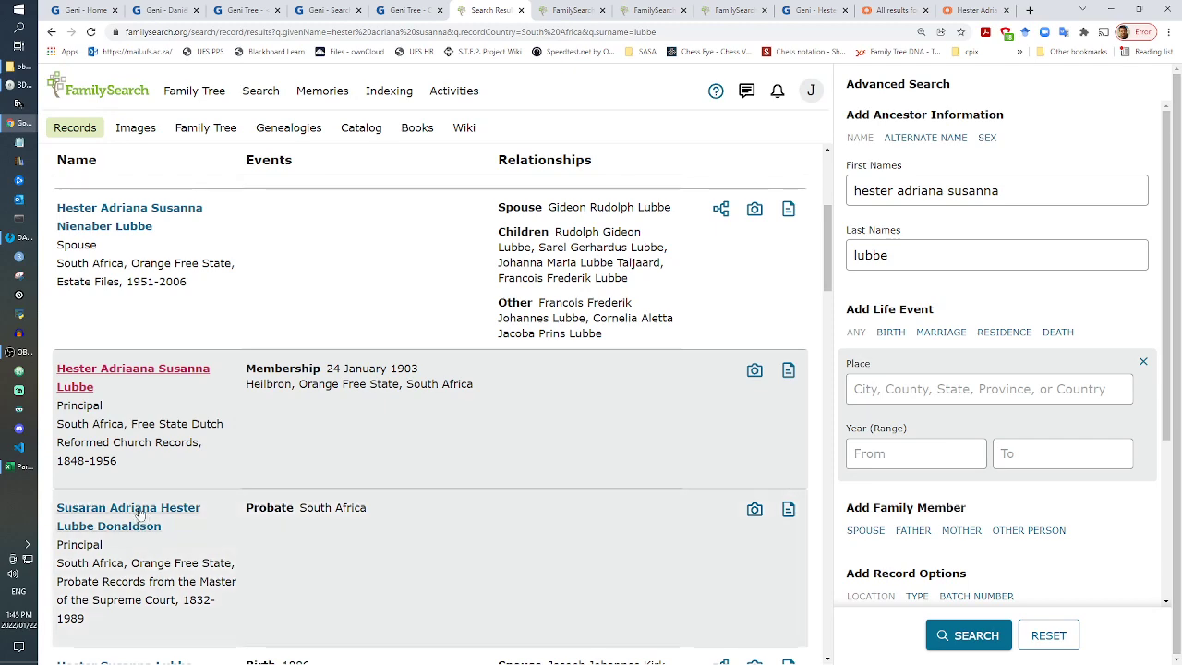
Step: Examine the rest of the first results page for records matching the woman's names, dates, places and relatives
{"action": "scroll", "coordinate": [139, 515], "scroll_direction": "down", "scroll_amount": 3}
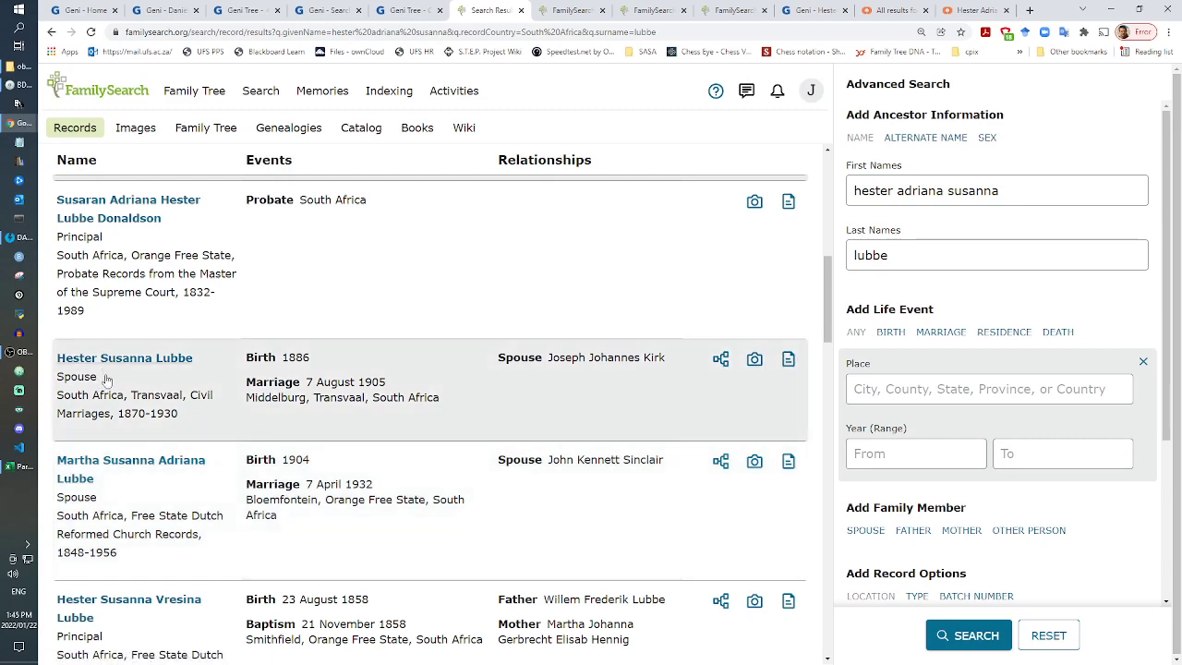
{"action": "scroll", "coordinate": [247, 483], "scroll_direction": "down", "scroll_amount": 3}
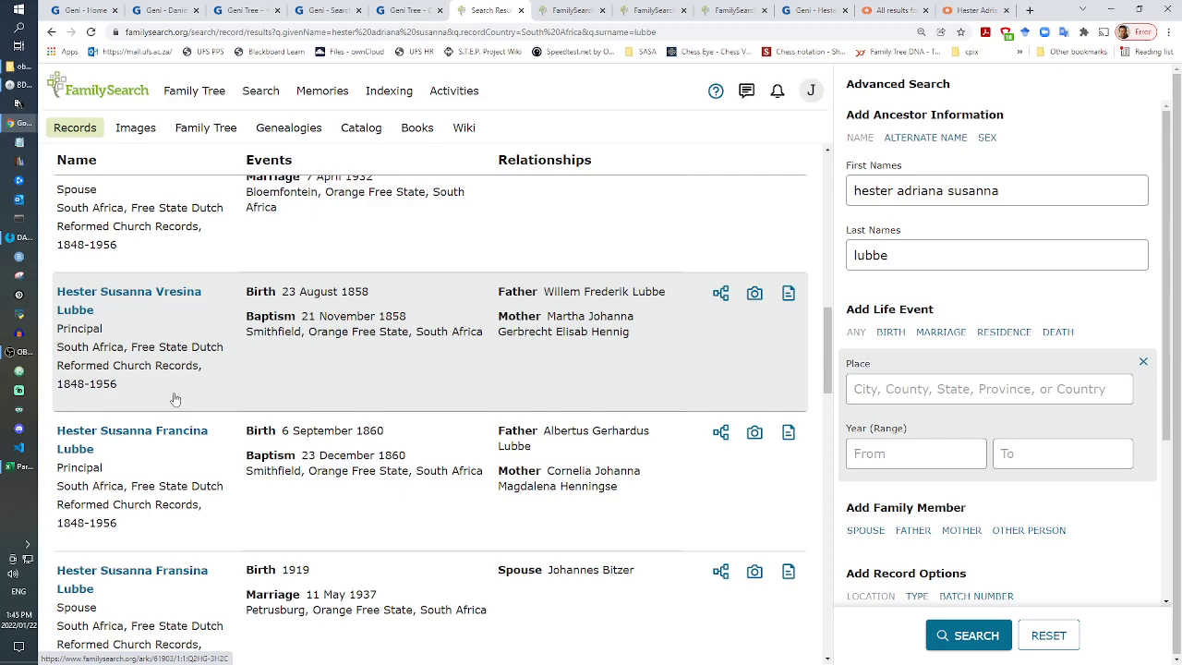
{"action": "scroll", "coordinate": [175, 399], "scroll_direction": "down", "scroll_amount": 3}
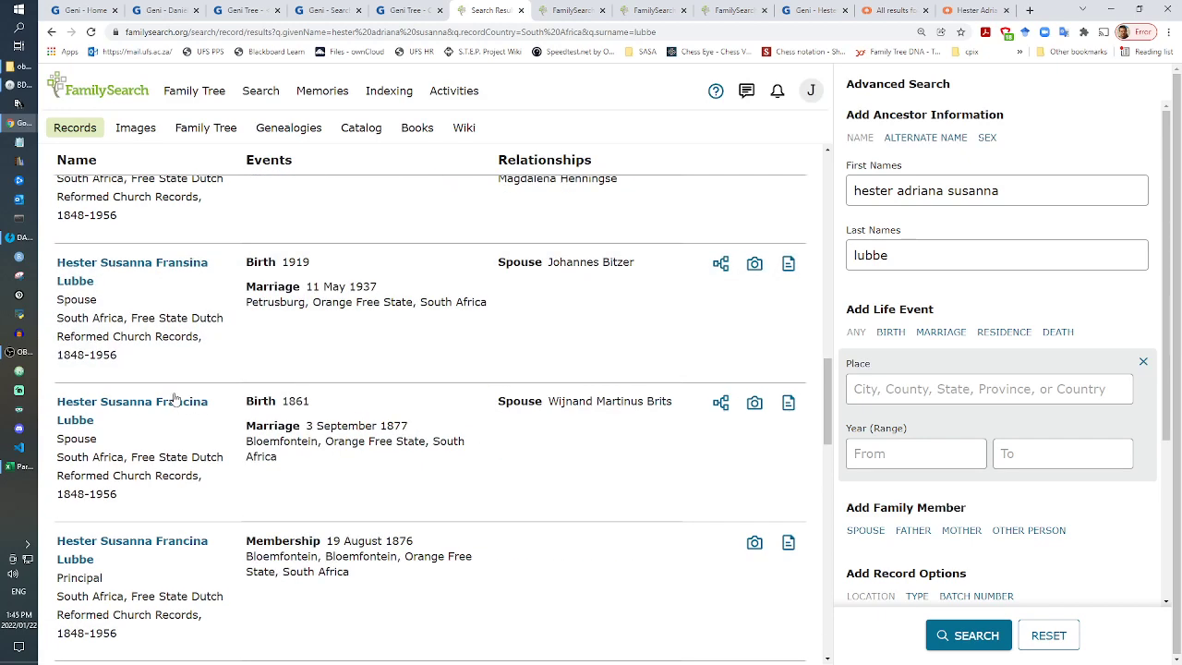
{"action": "scroll", "coordinate": [173, 400], "scroll_direction": "up", "scroll_amount": 3}
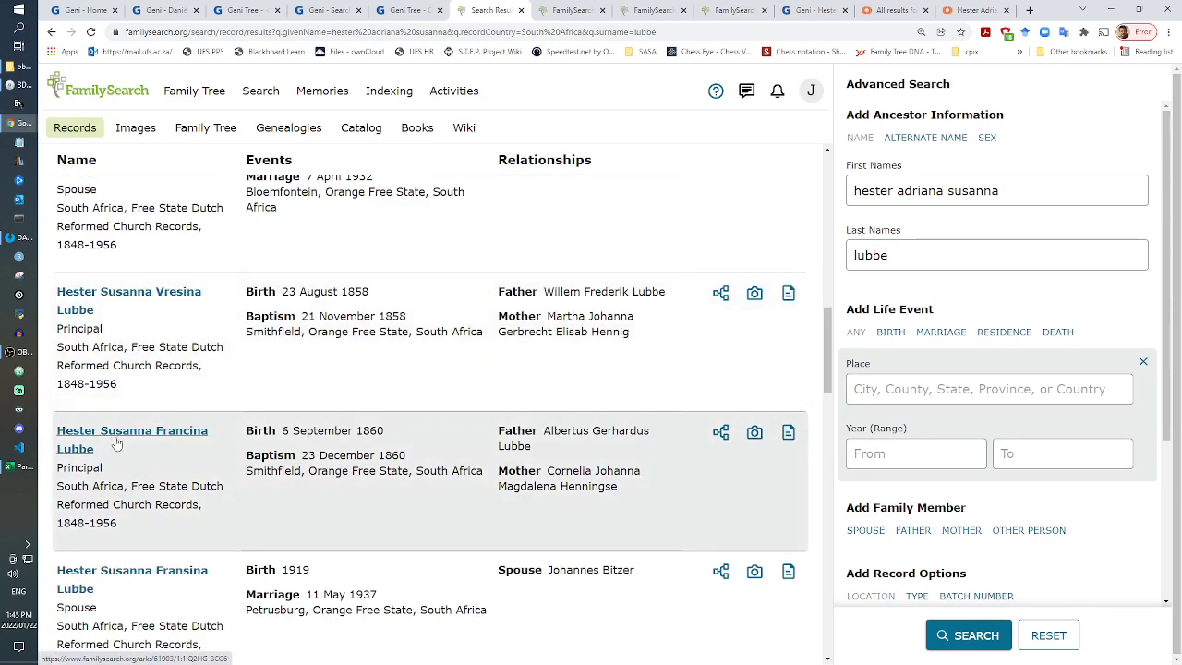
{"action": "left_click", "coordinate": [175, 441]}
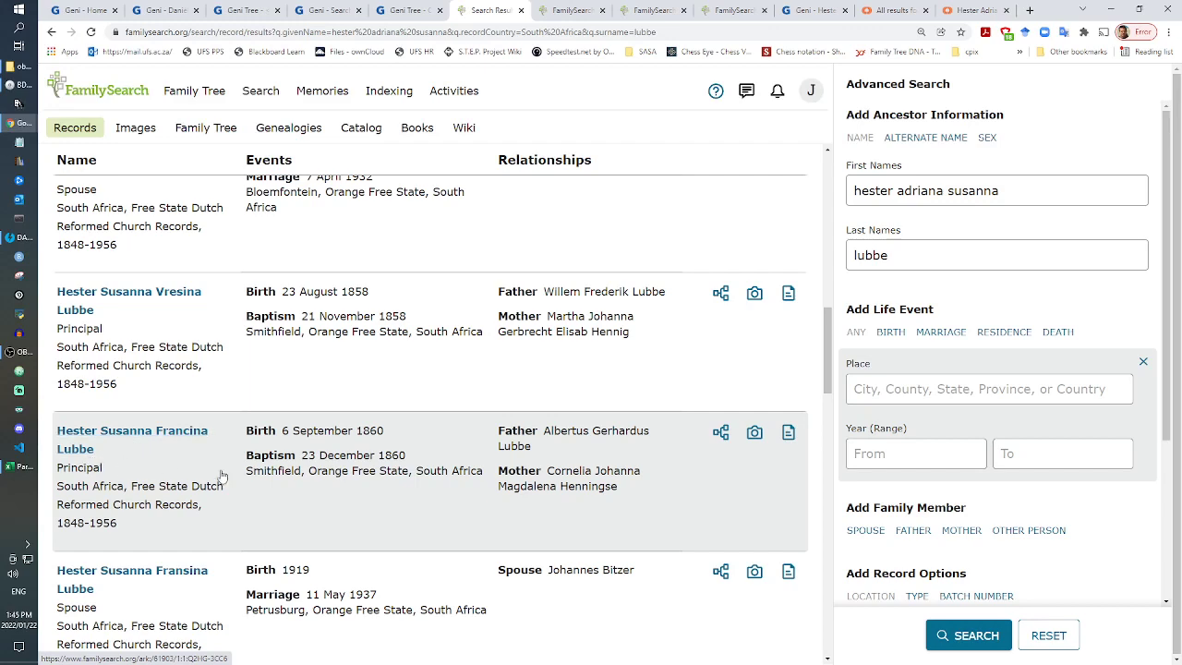
{"action": "scroll", "coordinate": [311, 496], "scroll_direction": "down", "scroll_amount": 3}
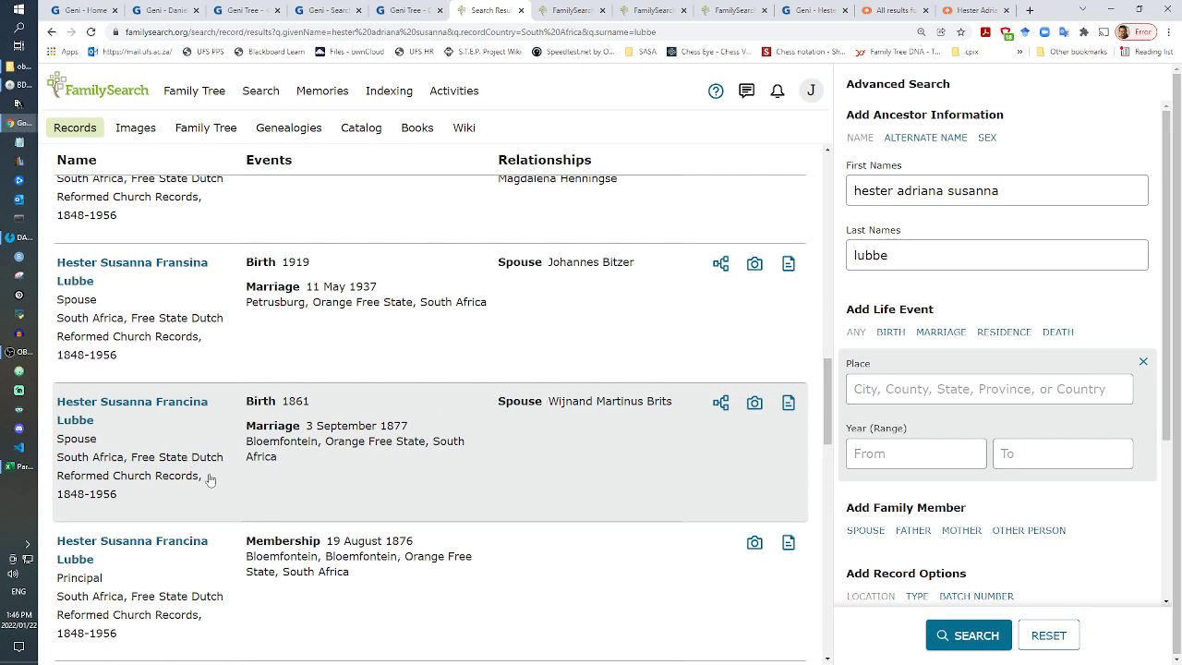
{"action": "scroll", "coordinate": [210, 478], "scroll_direction": "down", "scroll_amount": 3}
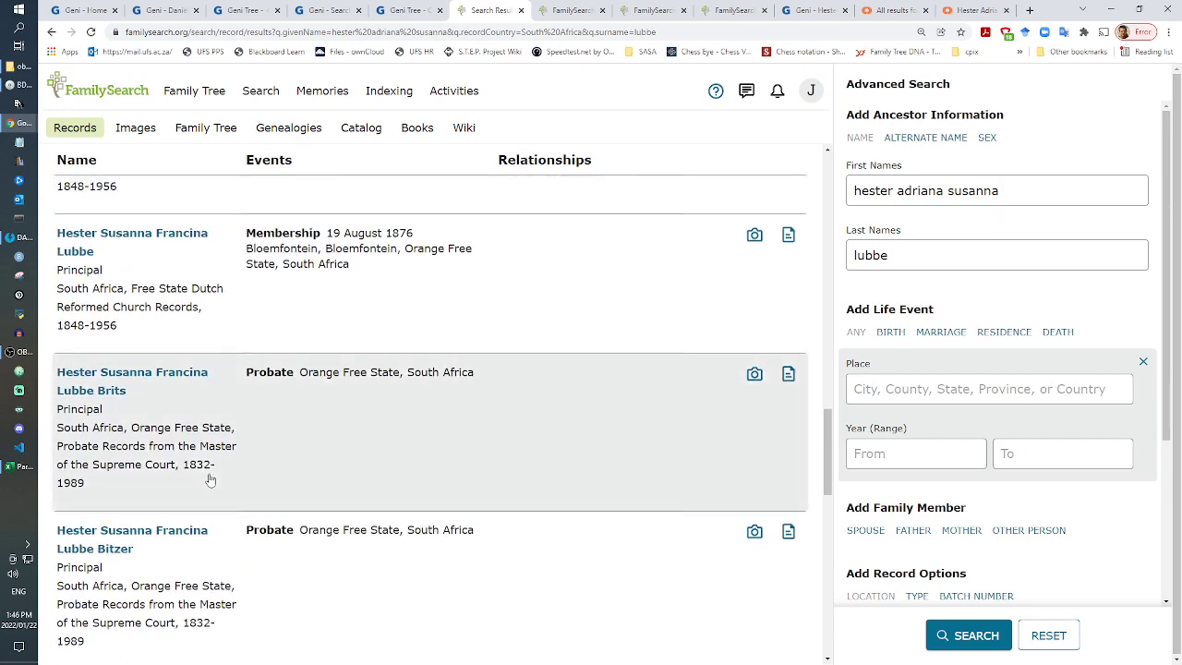
{"action": "scroll", "coordinate": [210, 478], "scroll_direction": "down", "scroll_amount": 3}
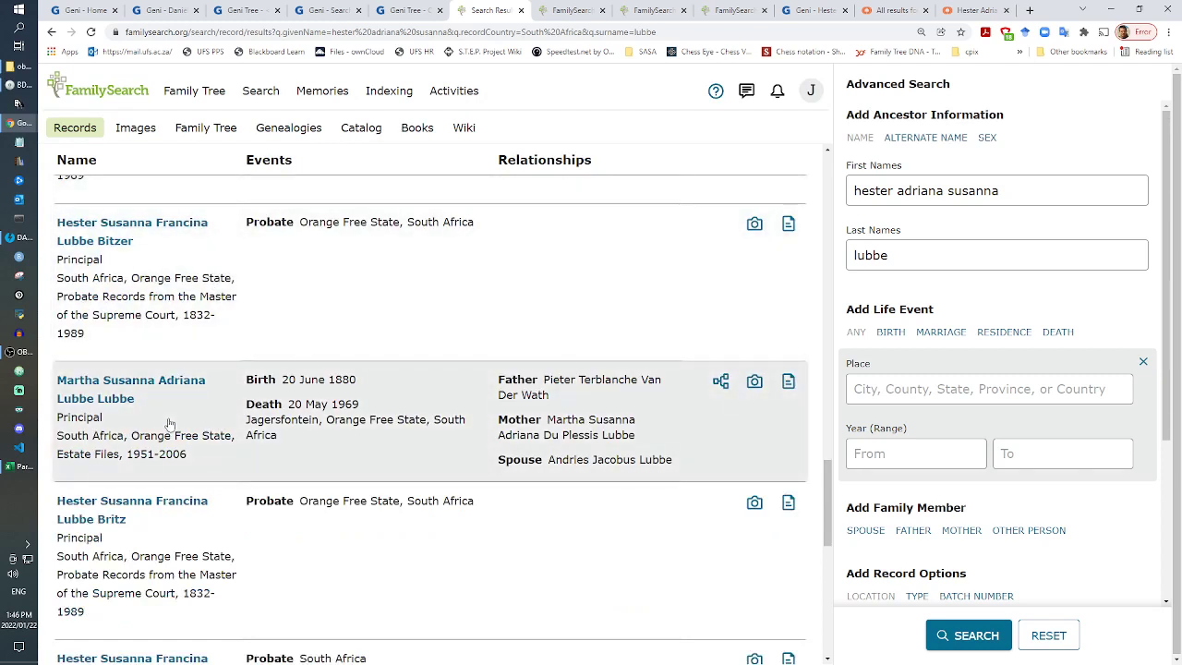
{"action": "scroll", "coordinate": [169, 423], "scroll_direction": "down", "scroll_amount": 3}
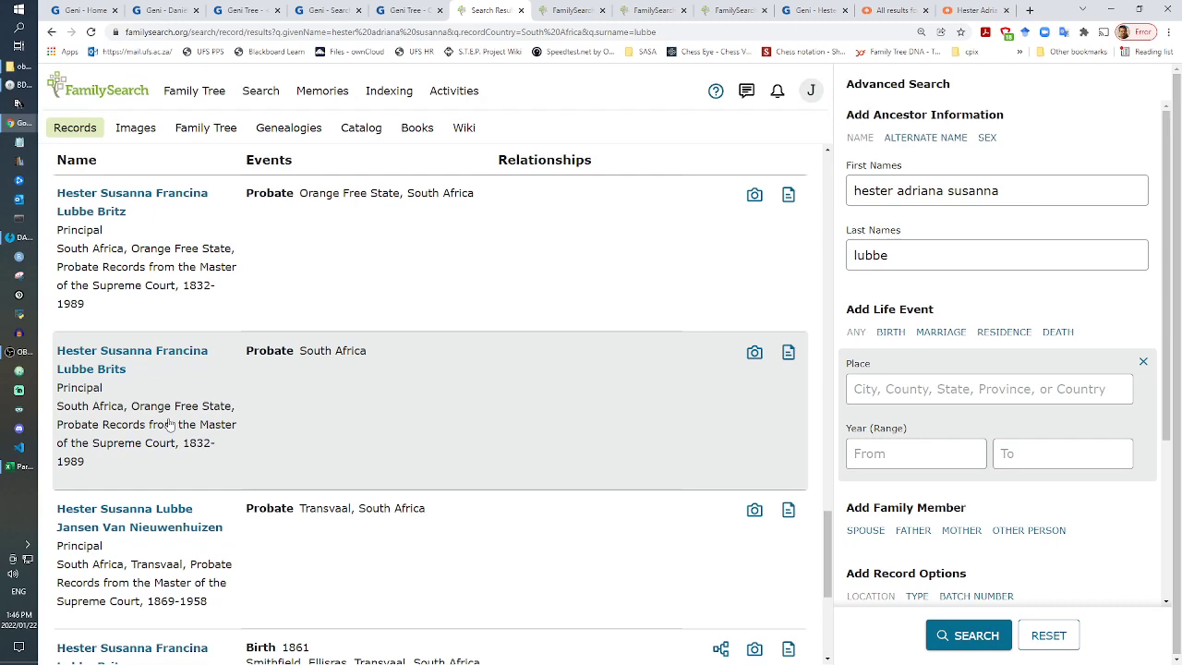
{"action": "scroll", "coordinate": [169, 423], "scroll_direction": "down", "scroll_amount": 3}
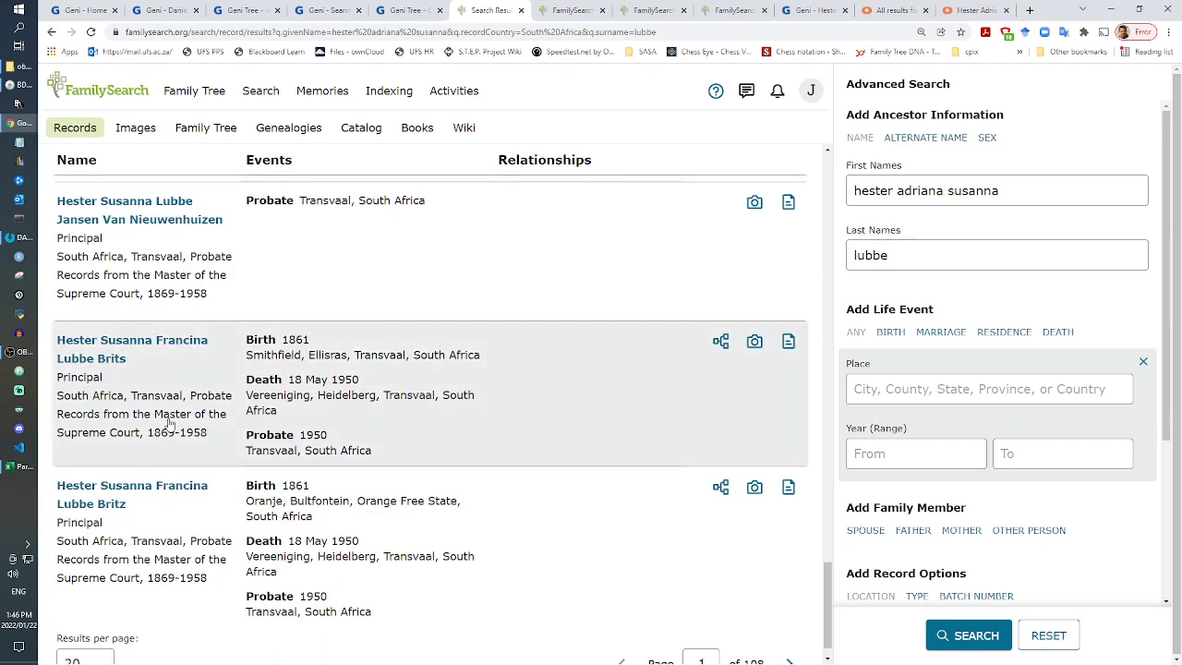
{"action": "scroll", "coordinate": [169, 423], "scroll_direction": "down", "scroll_amount": 1}
{"action": "scroll", "coordinate": [169, 423], "scroll_direction": "up", "scroll_amount": 20}
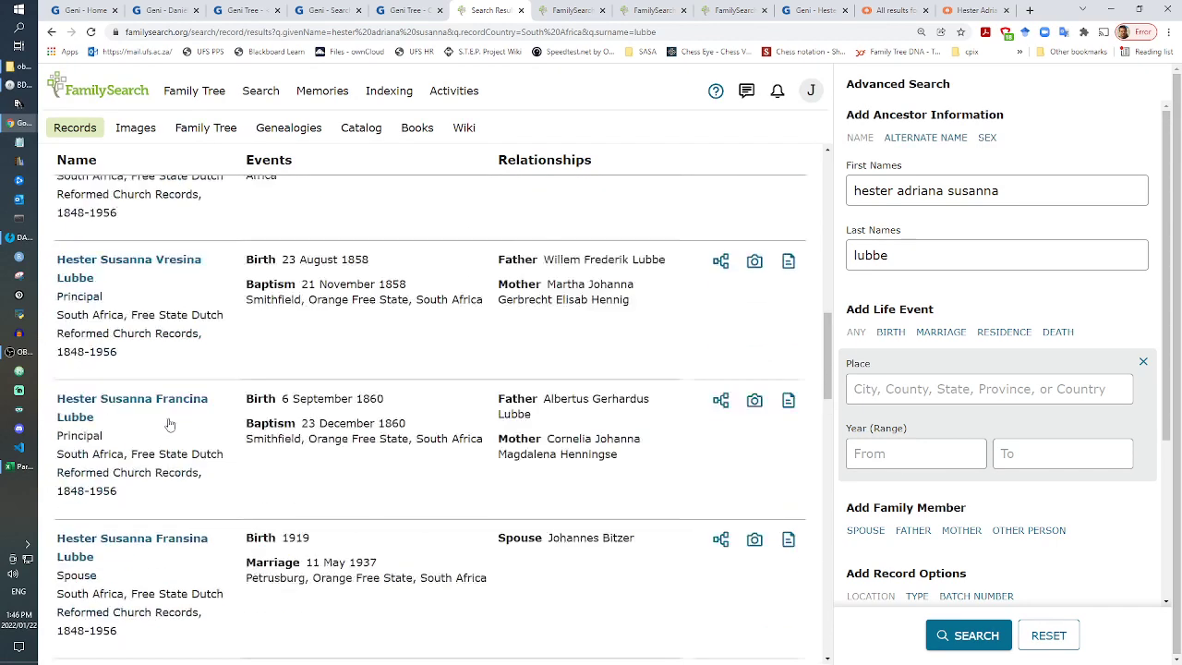
Step: Bring up the Frankfort marriage record and open its original document in a separate browser tab
{"action": "left_click", "coordinate": [587, 8]}
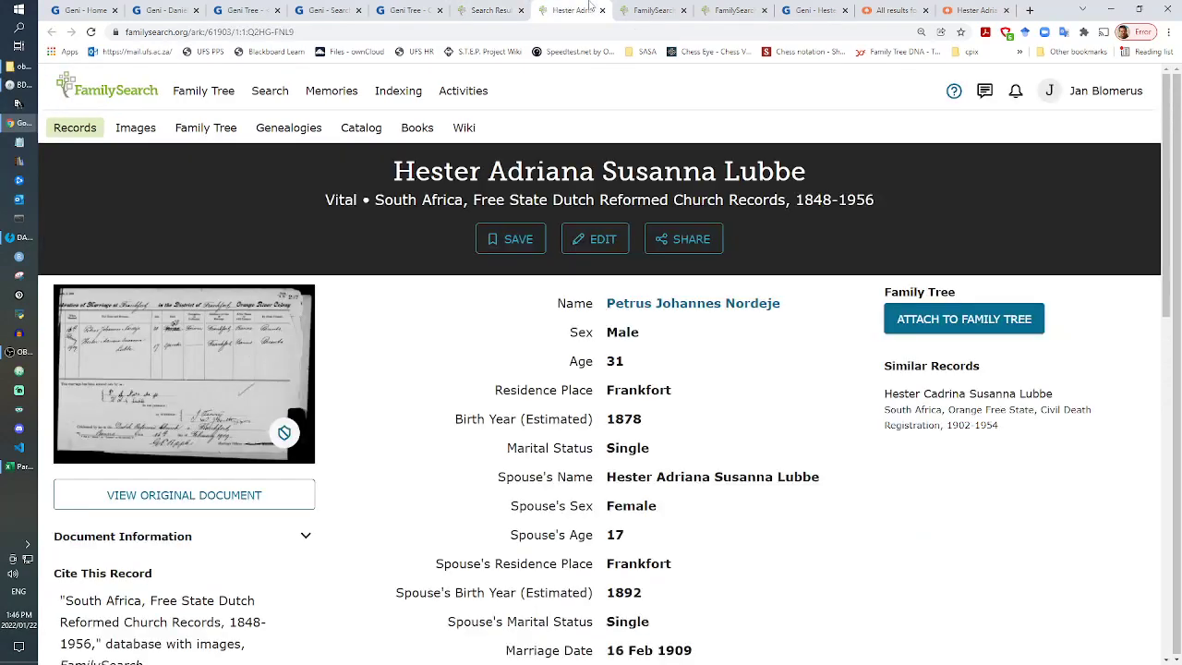
{"action": "right_click", "coordinate": [237, 514]}
{"action": "left_click", "coordinate": [265, 521]}
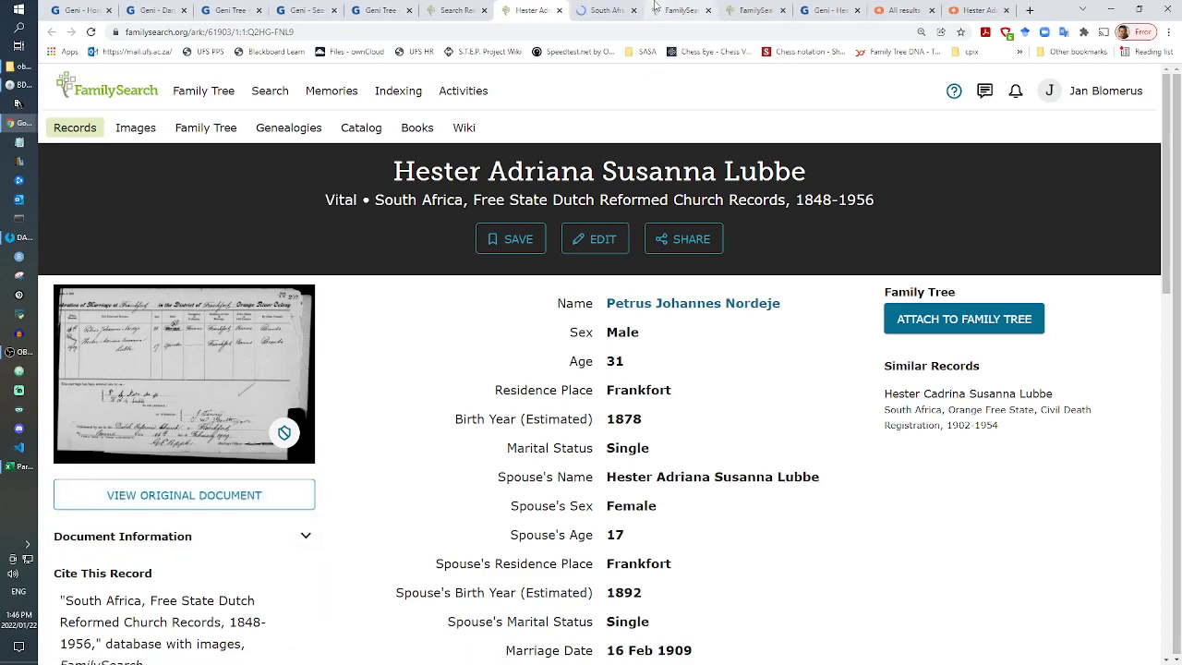
Step: Check the death date in the Pretoria death record against the death details on the woman's Geni profile
{"action": "left_click", "coordinate": [653, 9]}
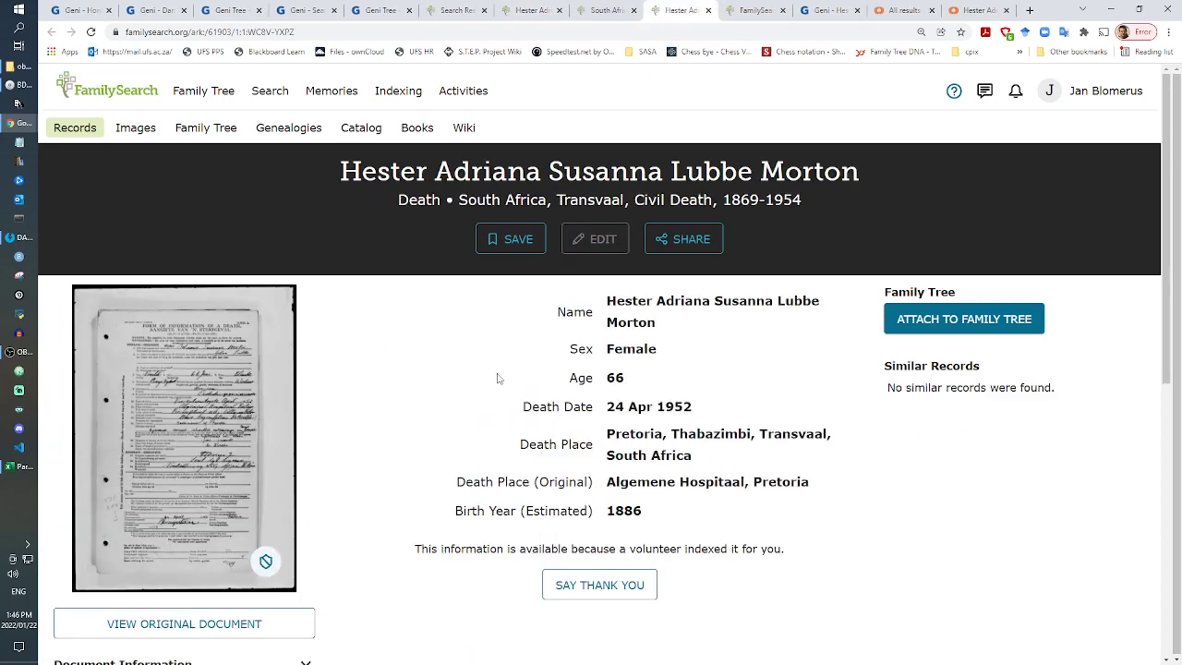
{"action": "left_click_drag", "start_coordinate": [701, 414], "coordinate": [613, 407]}
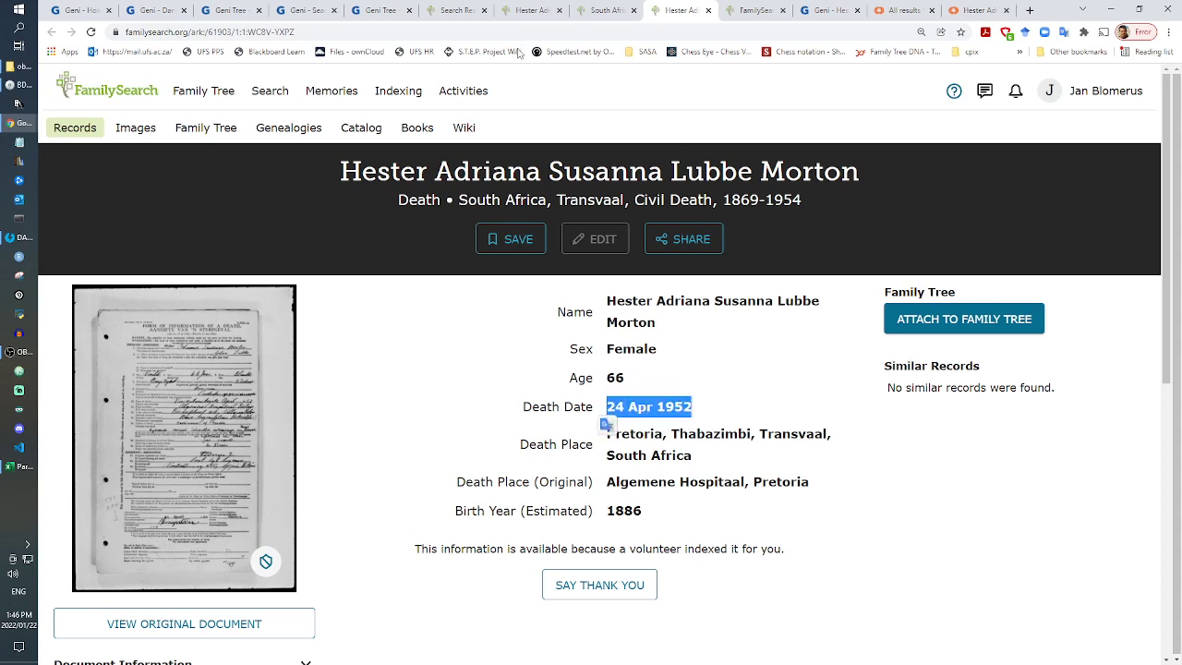
{"action": "left_click", "coordinate": [379, 10]}
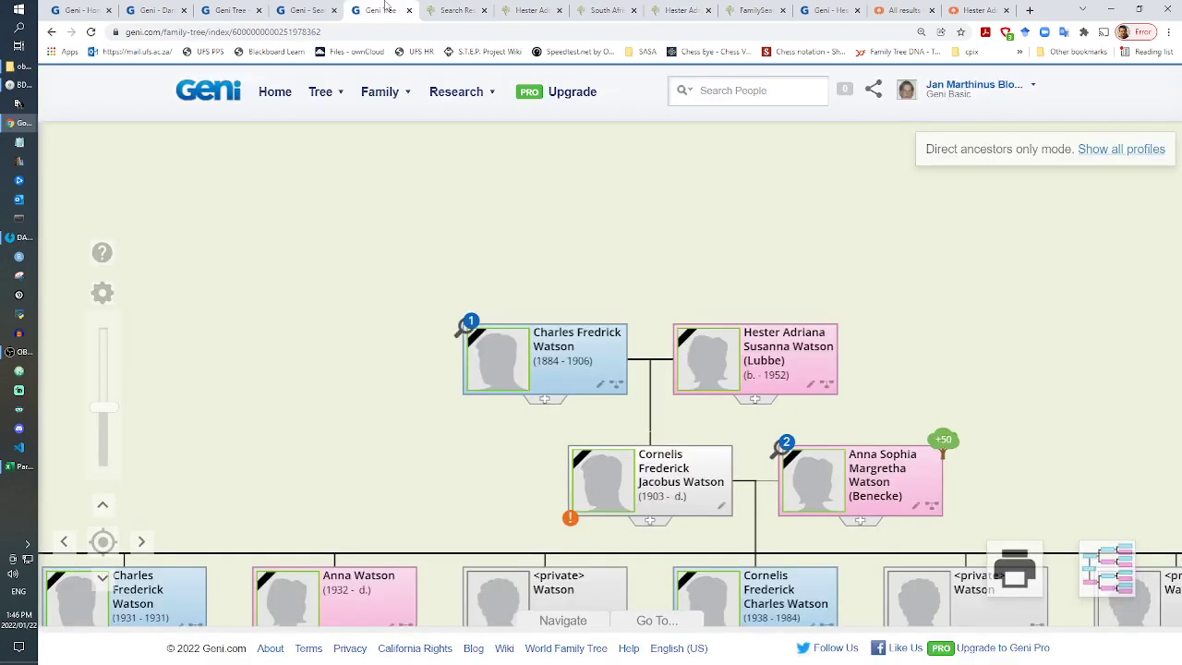
{"action": "left_click", "coordinate": [757, 342]}
{"action": "left_click", "coordinate": [717, 7]}
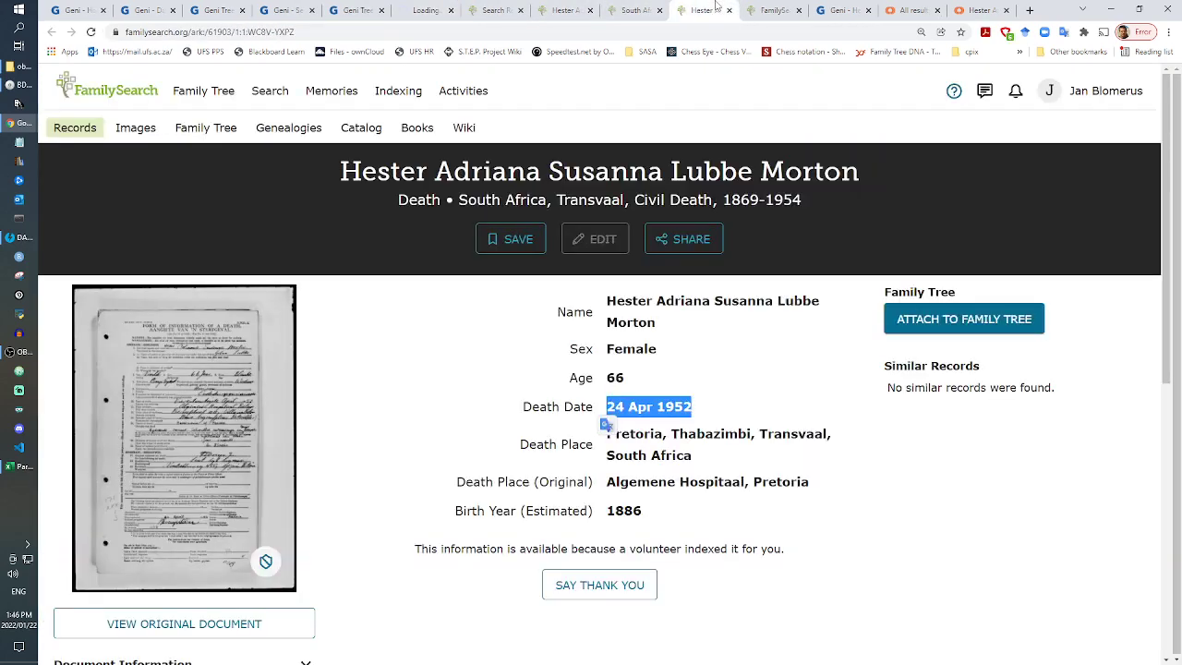
{"action": "left_click", "coordinate": [441, 8]}
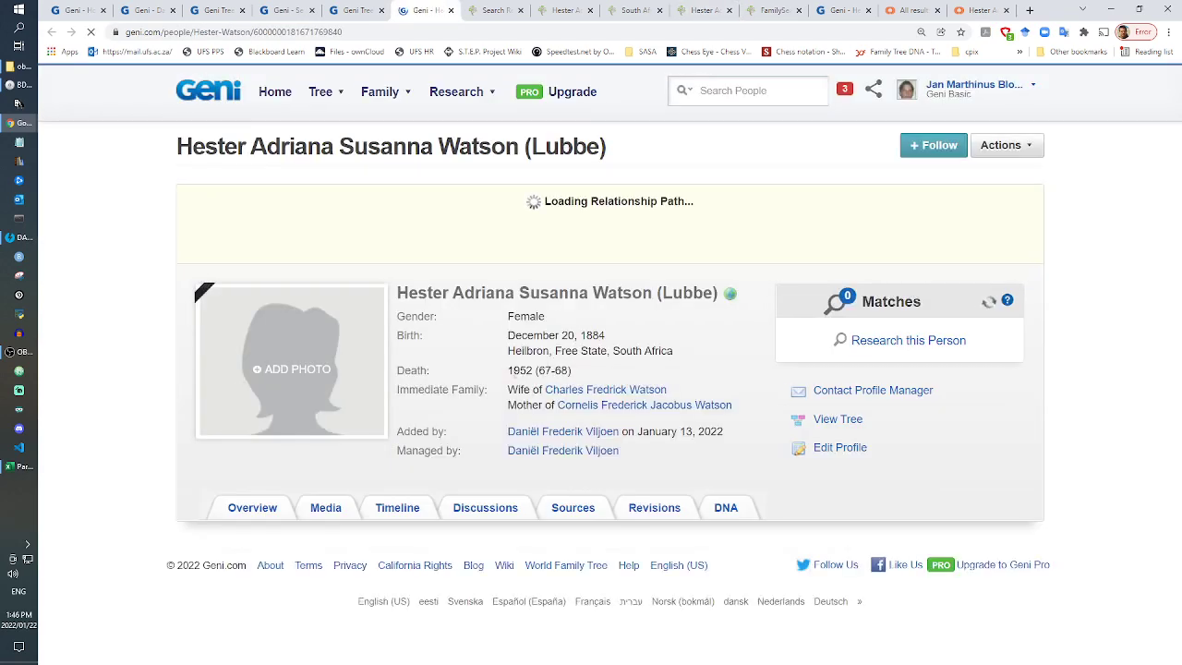
Step: Open the original document of the Heilbron membership record on FamilySearch and examine register entry 80 close up
{"action": "left_click", "coordinate": [776, 11]}
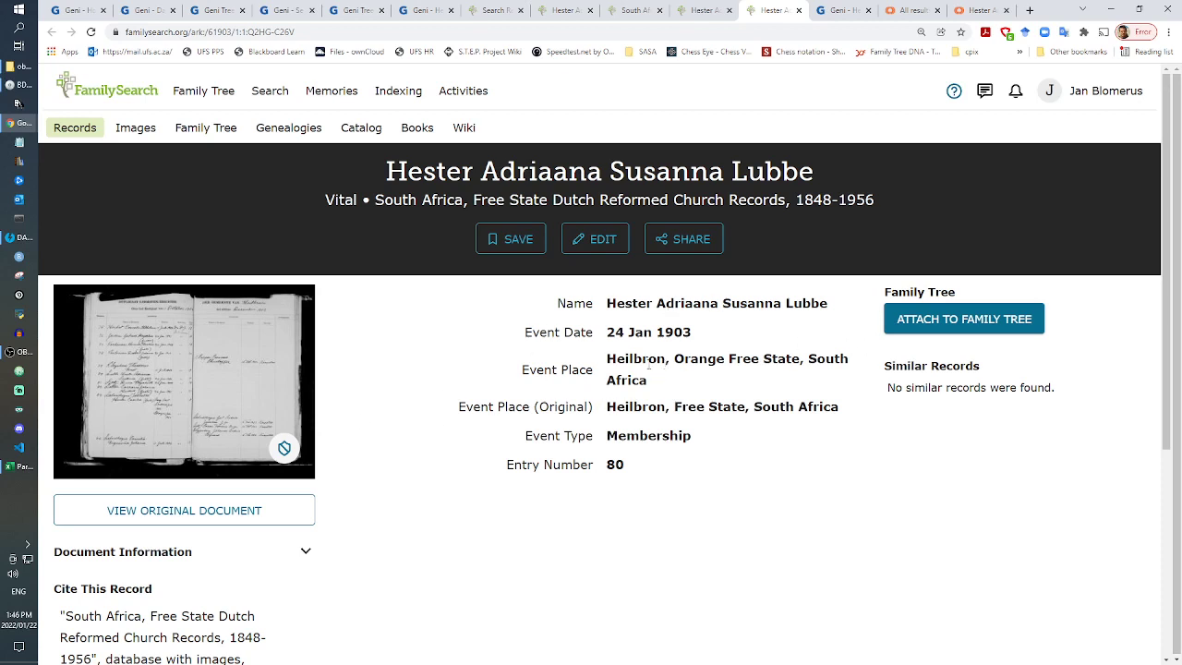
{"action": "left_click", "coordinate": [246, 515]}
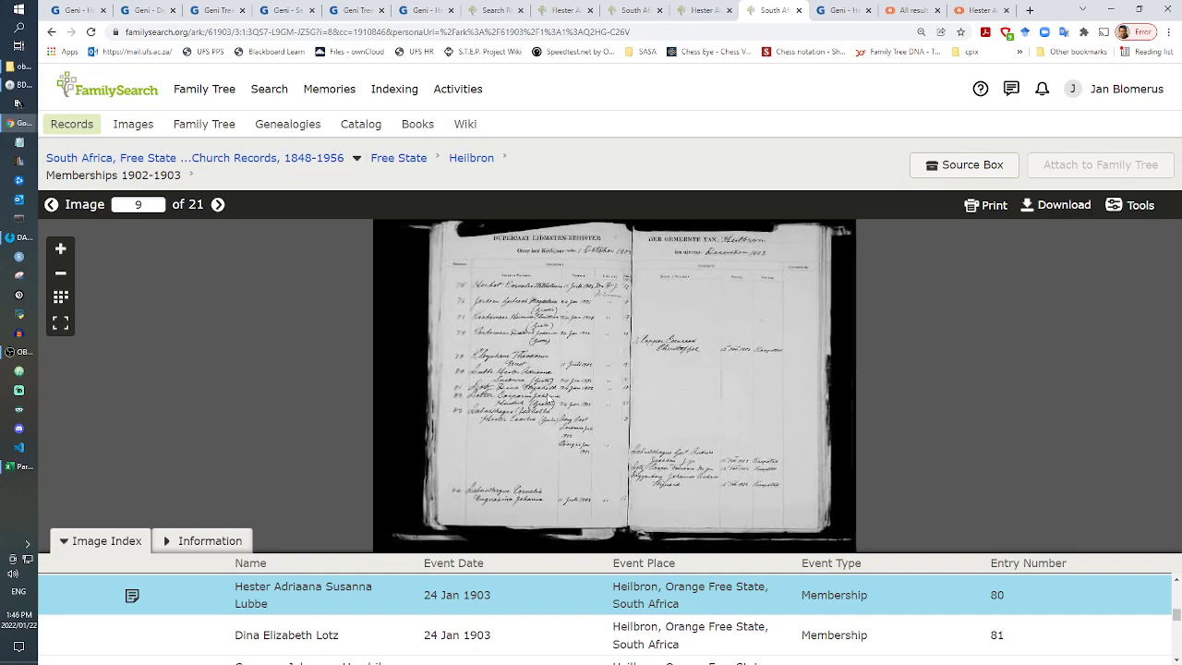
{"action": "scroll", "coordinate": [548, 399], "scroll_direction": "up", "scroll_amount": 4}
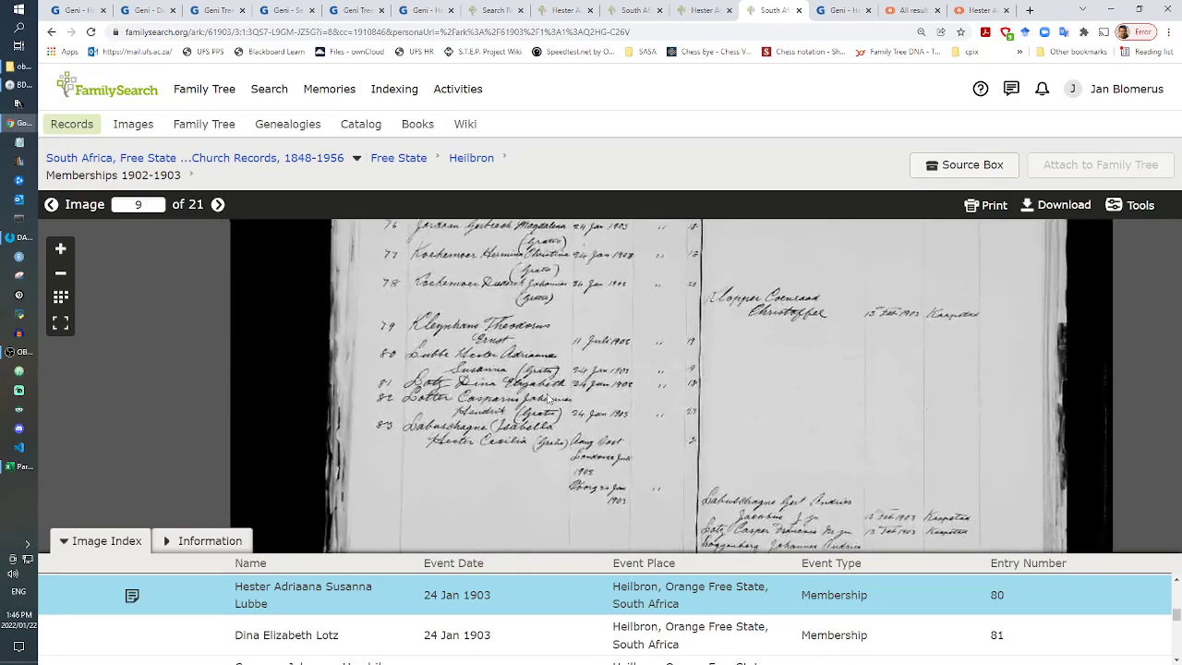
{"action": "scroll", "coordinate": [549, 399], "scroll_direction": "up", "scroll_amount": 3}
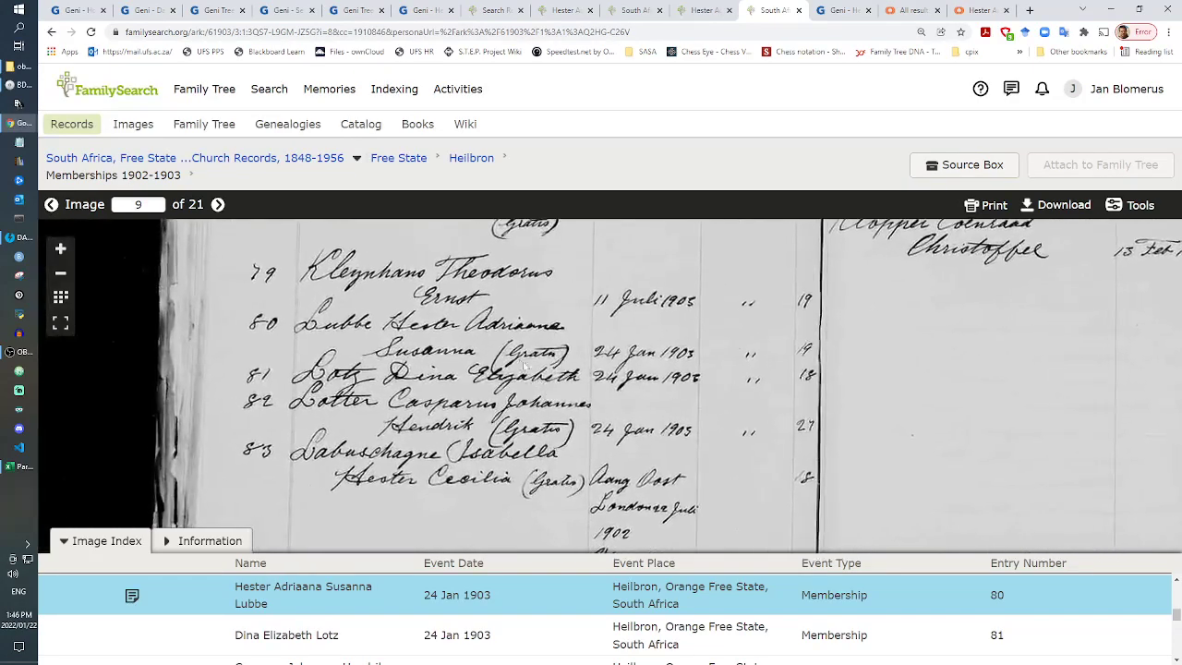
{"action": "scroll", "coordinate": [548, 399], "scroll_direction": "up", "scroll_amount": 3}
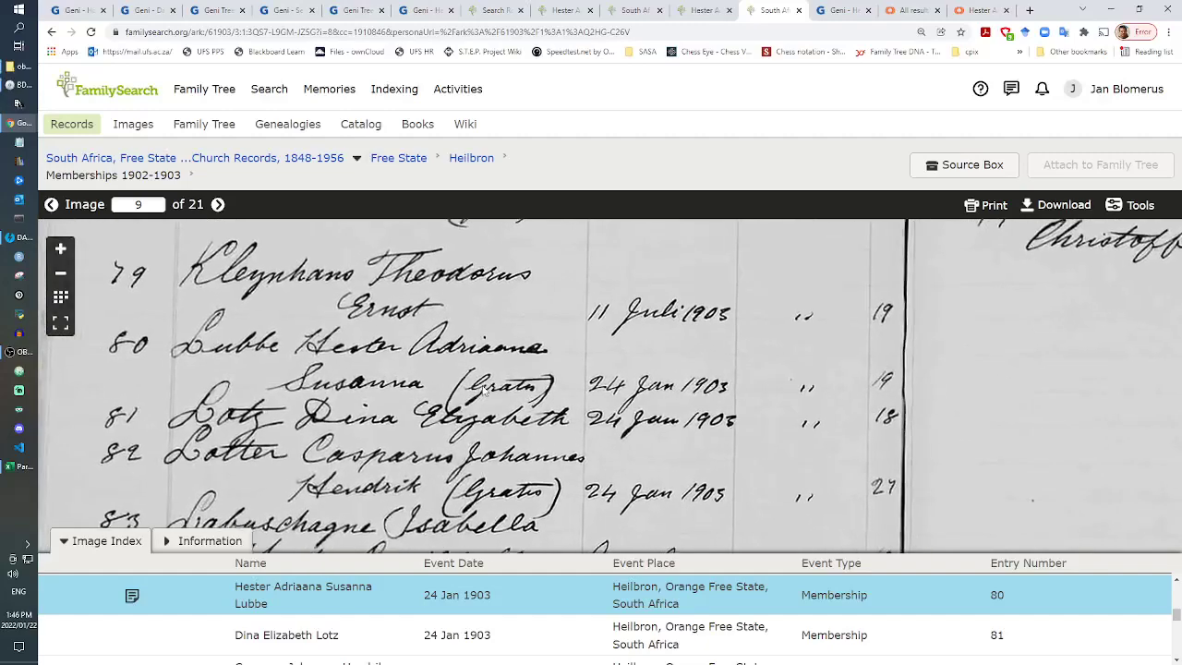
Step: Examine the church year and column headings of the Heilbron membership register page to interpret the entries
{"action": "left_click_drag", "start_coordinate": [599, 386], "coordinate": [442, 410]}
{"action": "scroll", "coordinate": [694, 520], "scroll_direction": "up", "scroll_amount": 5}
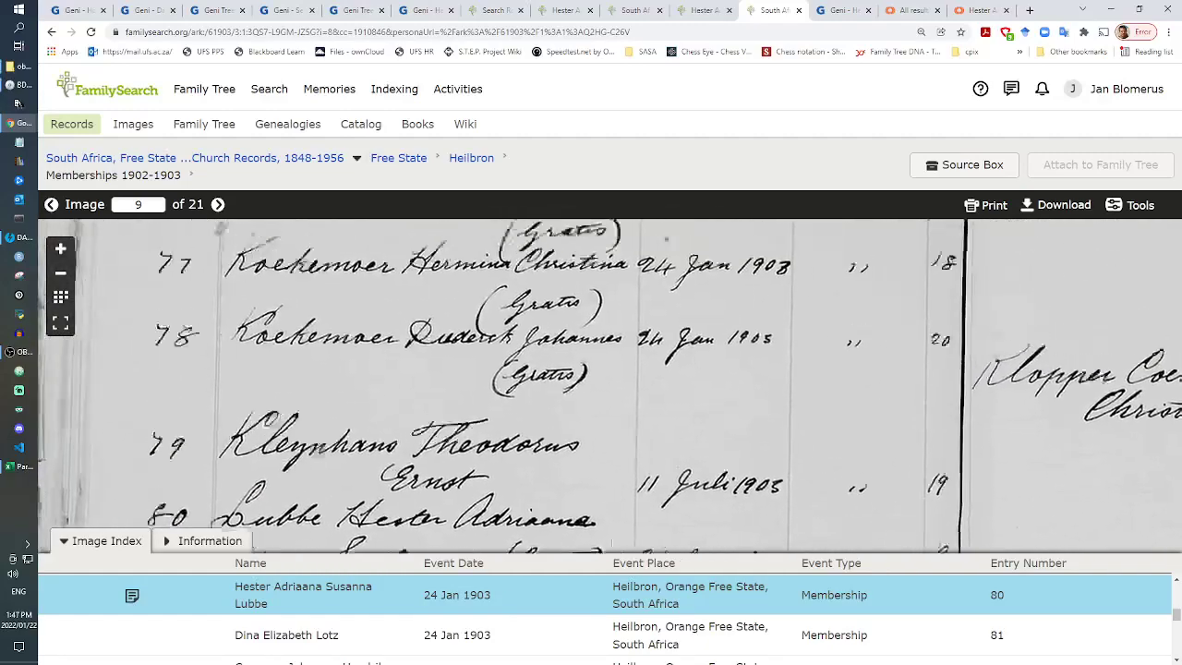
{"action": "left_click_drag", "start_coordinate": [543, 260], "coordinate": [788, 335]}
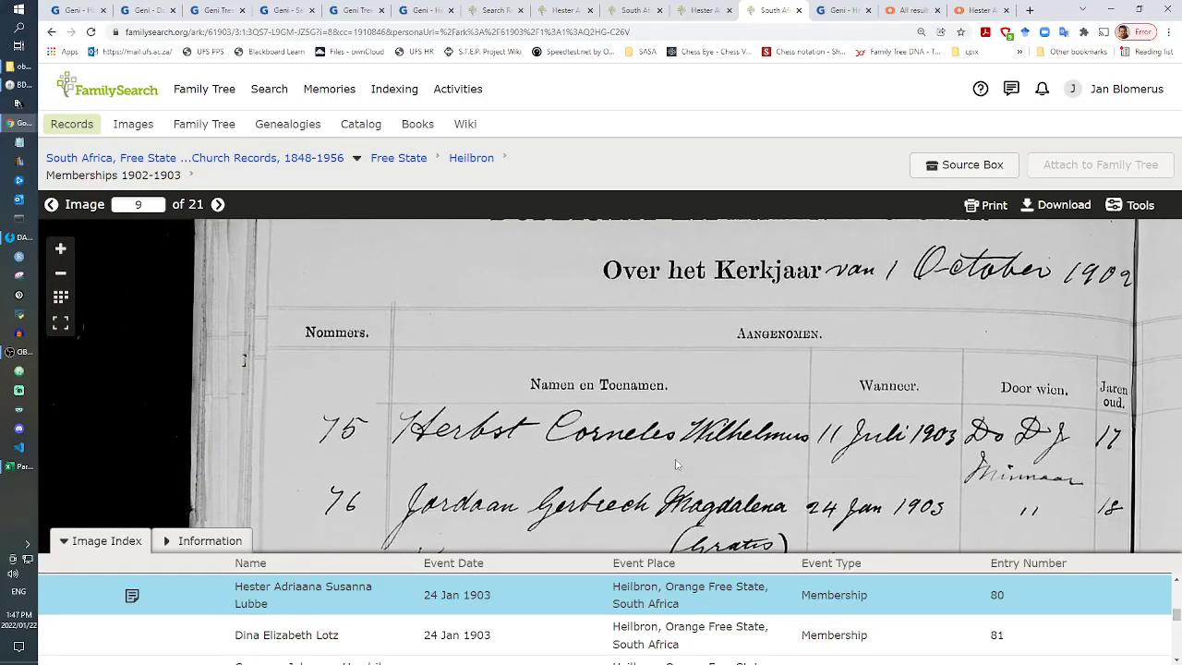
Step: Return to register entry 80 on the Heilbron membership page and copy the page's web address
{"action": "scroll", "coordinate": [628, 388], "scroll_direction": "down", "scroll_amount": 5}
{"action": "scroll", "coordinate": [649, 389], "scroll_direction": "down", "scroll_amount": 3}
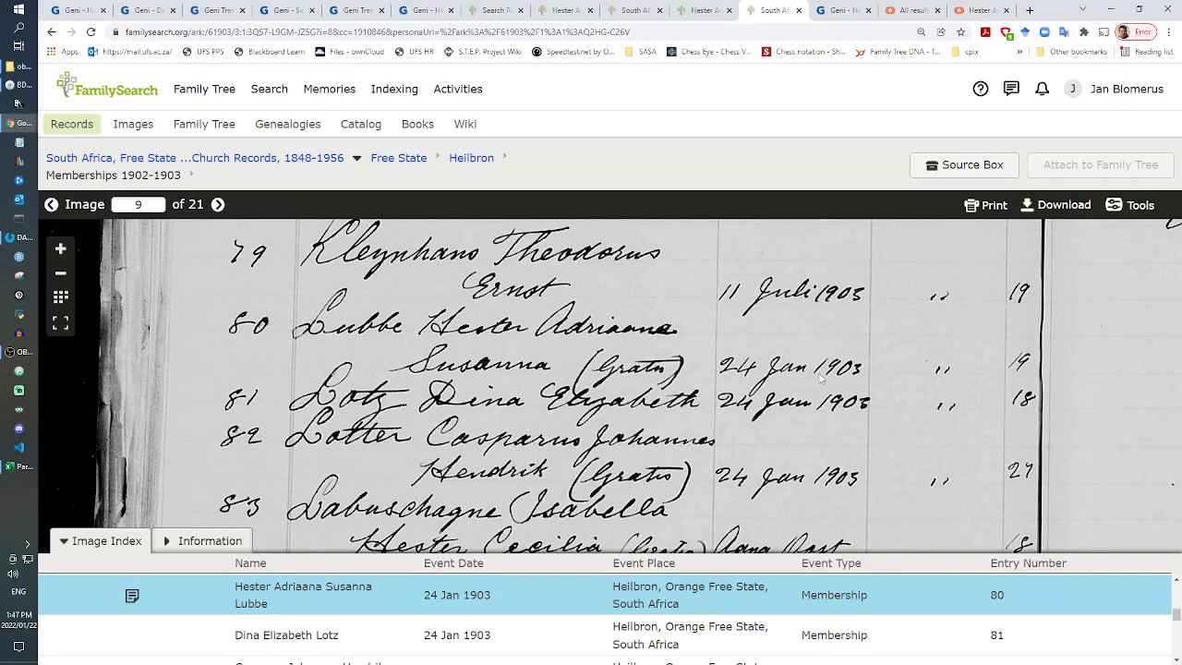
{"action": "left_click", "coordinate": [425, 33]}
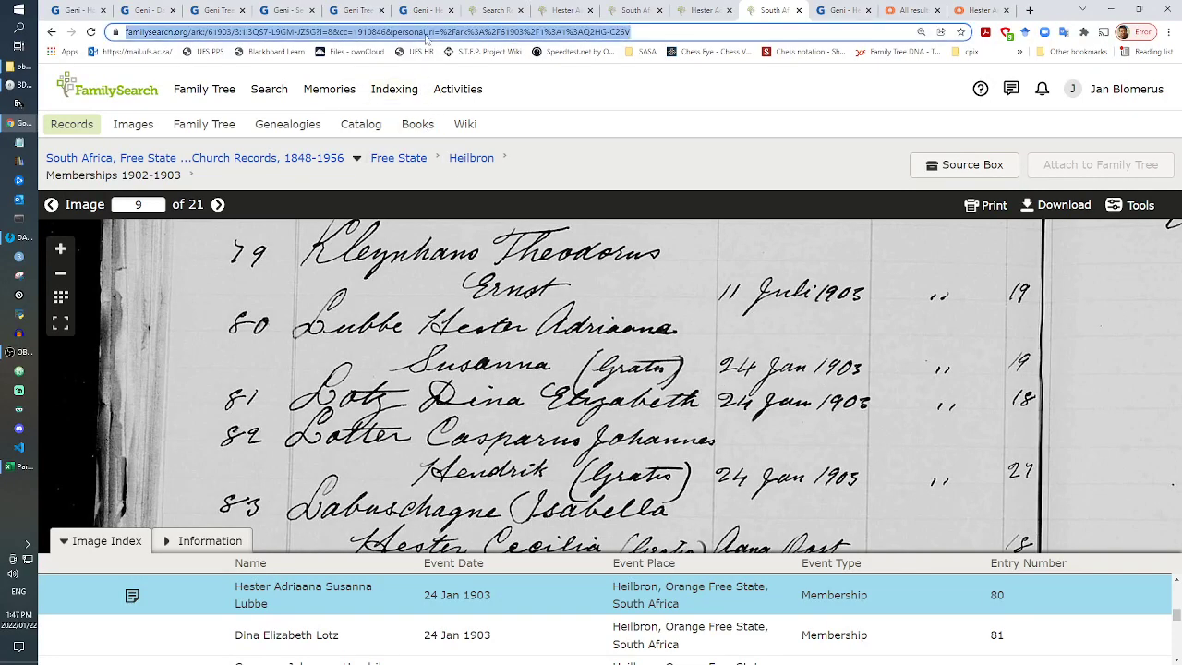
{"action": "right_click", "coordinate": [426, 33]}
{"action": "left_click", "coordinate": [446, 97]}
Step: Add the copied FamilySearch link, labelled "Aanneming Heilbron 1903", to the About section of the woman's Geni profile and save it
{"action": "left_click", "coordinate": [440, 8]}
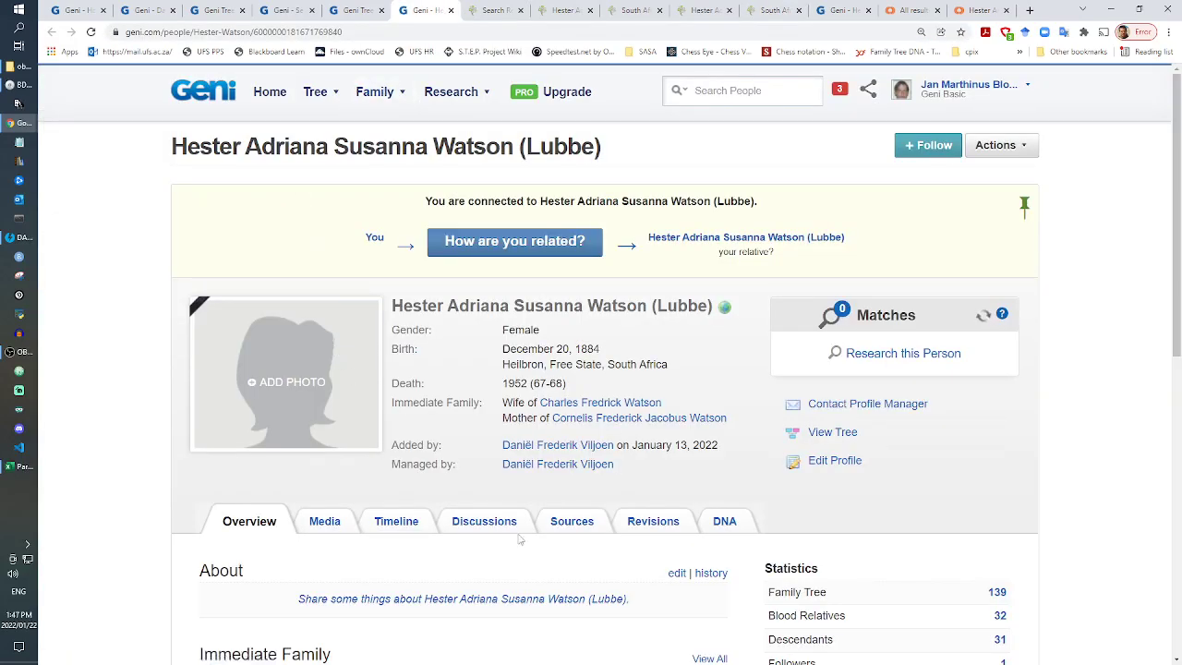
{"action": "left_click", "coordinate": [675, 573]}
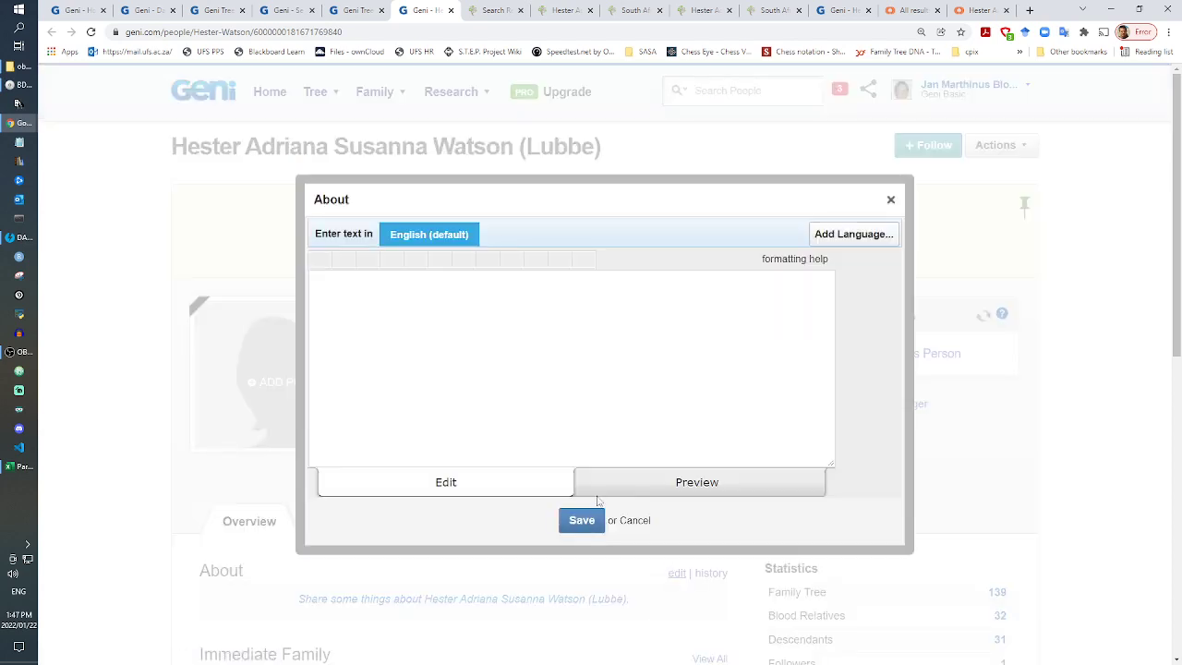
{"action": "key", "text": "ctrl+v"}
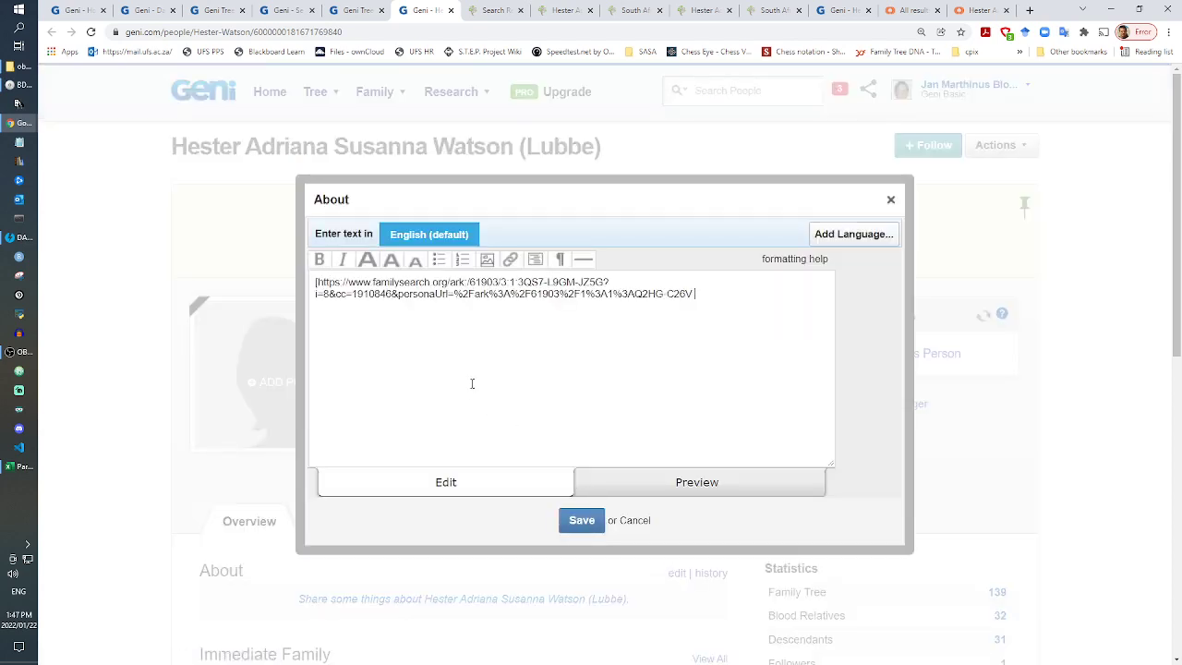
{"action": "type", "text": "Aanneming Heilbron 1903]"}
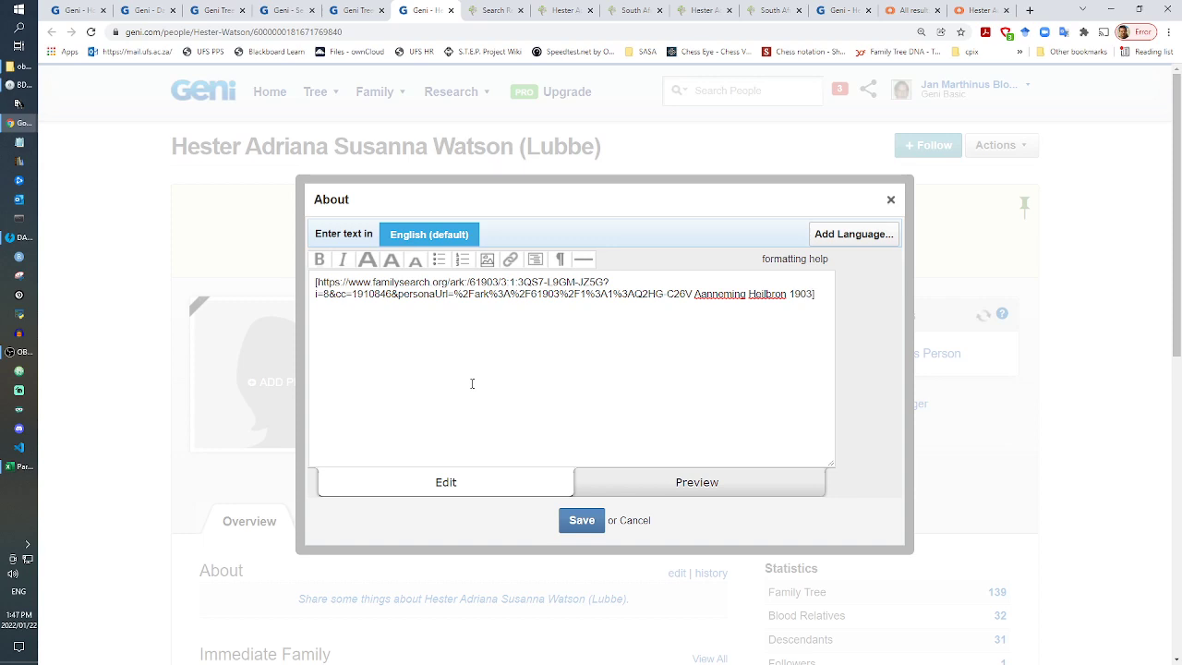
{"action": "left_click", "coordinate": [565, 520]}
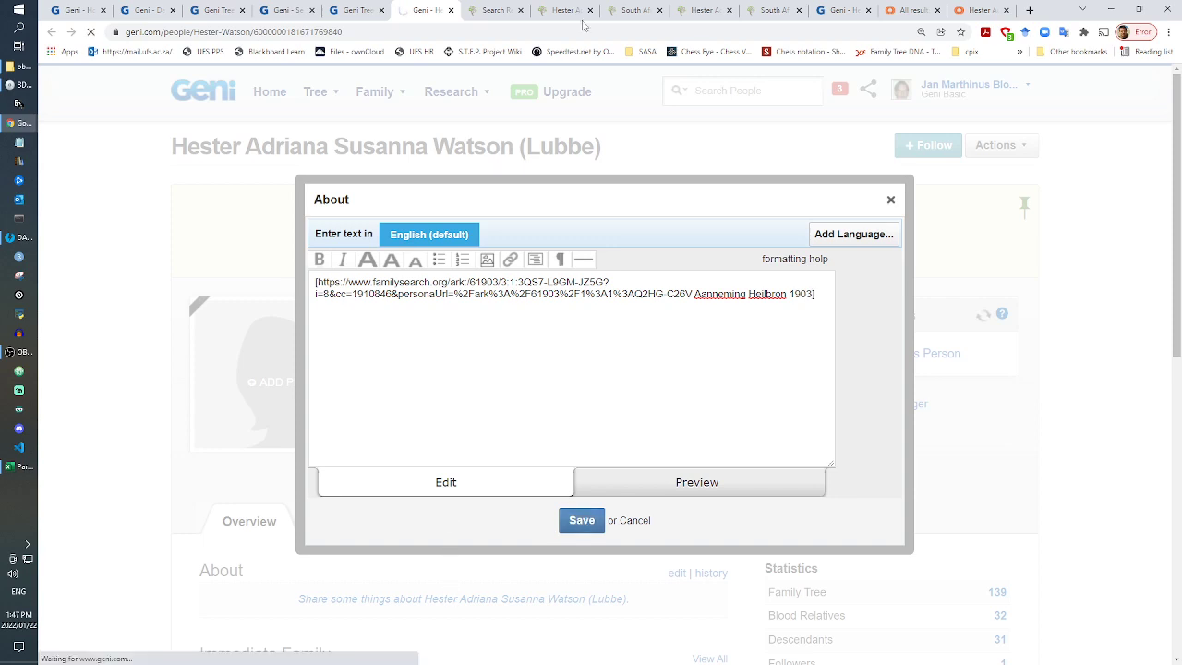
Step: Examine the bride's and groom's ages, marital states and marriage date in the original Frankfort marriage document and its indexed record
{"action": "left_click", "coordinate": [635, 9]}
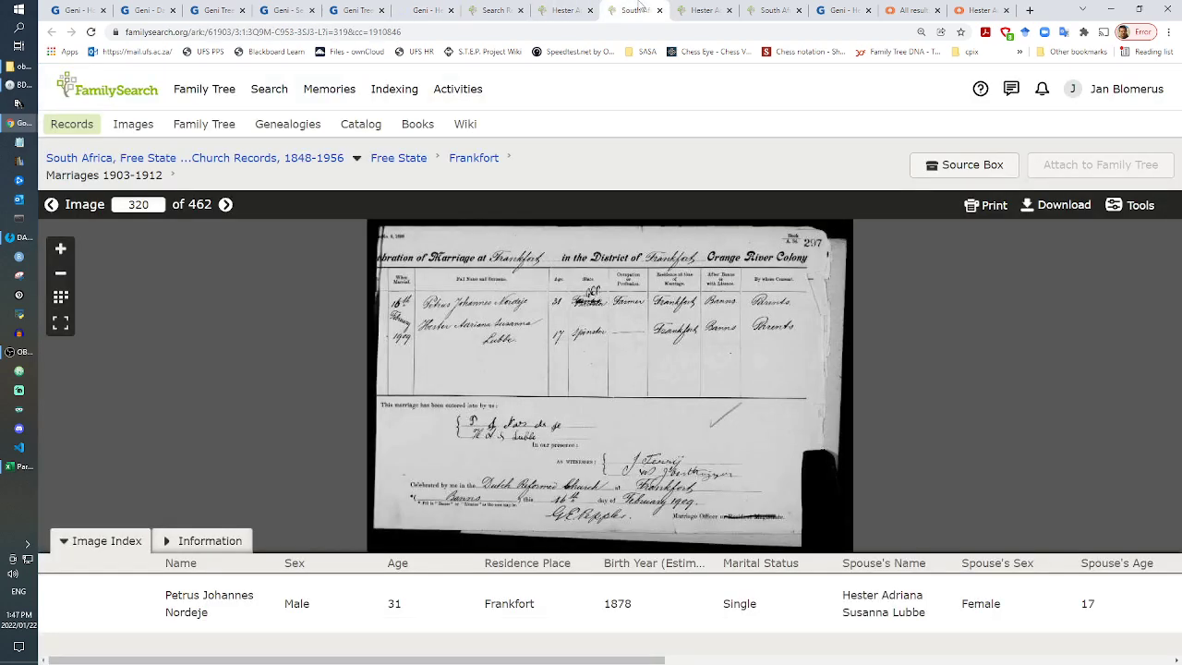
{"action": "scroll", "coordinate": [568, 351], "scroll_direction": "up", "scroll_amount": 5}
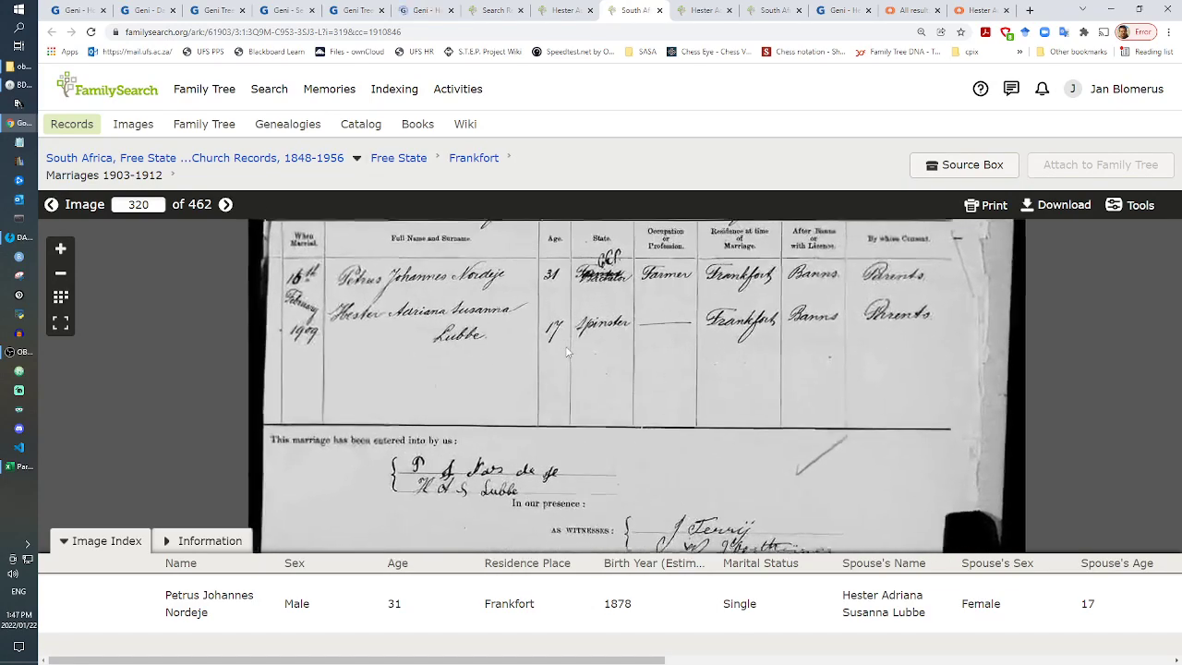
{"action": "scroll", "coordinate": [567, 352], "scroll_direction": "up", "scroll_amount": 4}
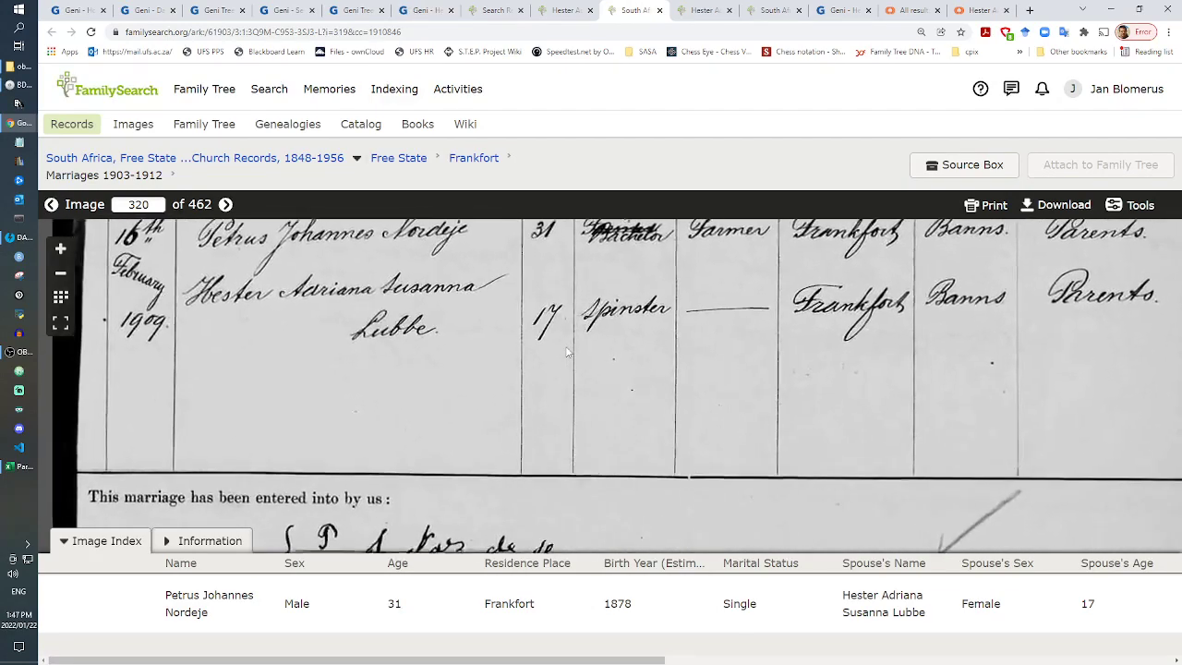
{"action": "left_click_drag", "start_coordinate": [568, 352], "coordinate": [491, 403]}
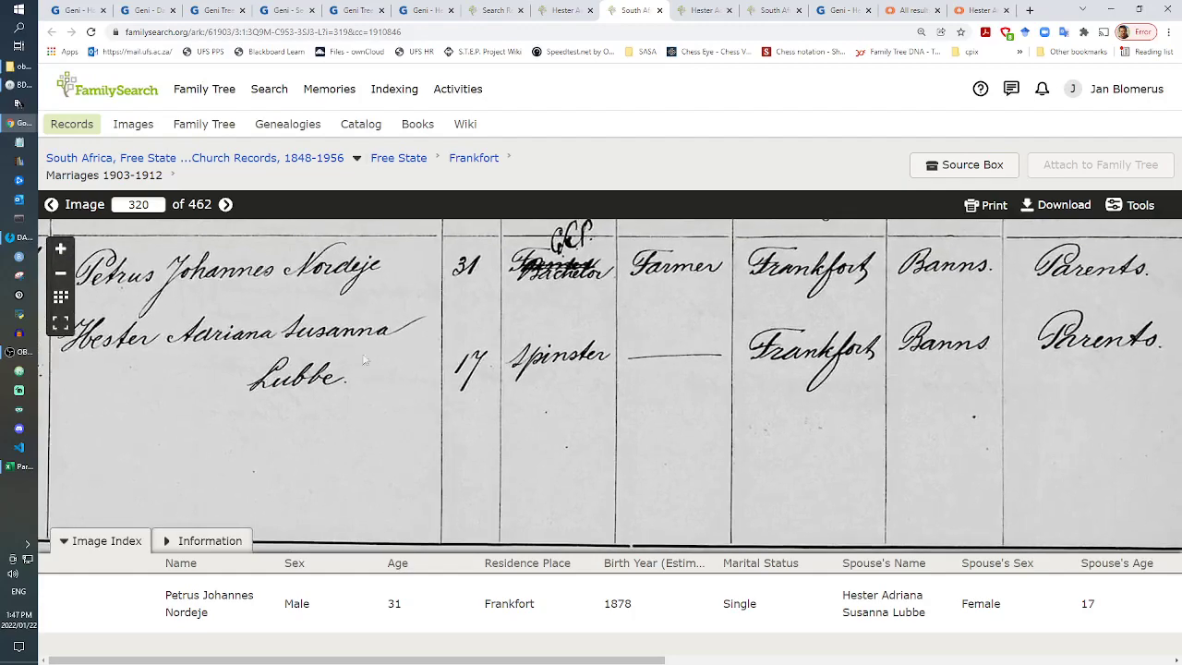
{"action": "left_click_drag", "start_coordinate": [341, 371], "coordinate": [483, 450]}
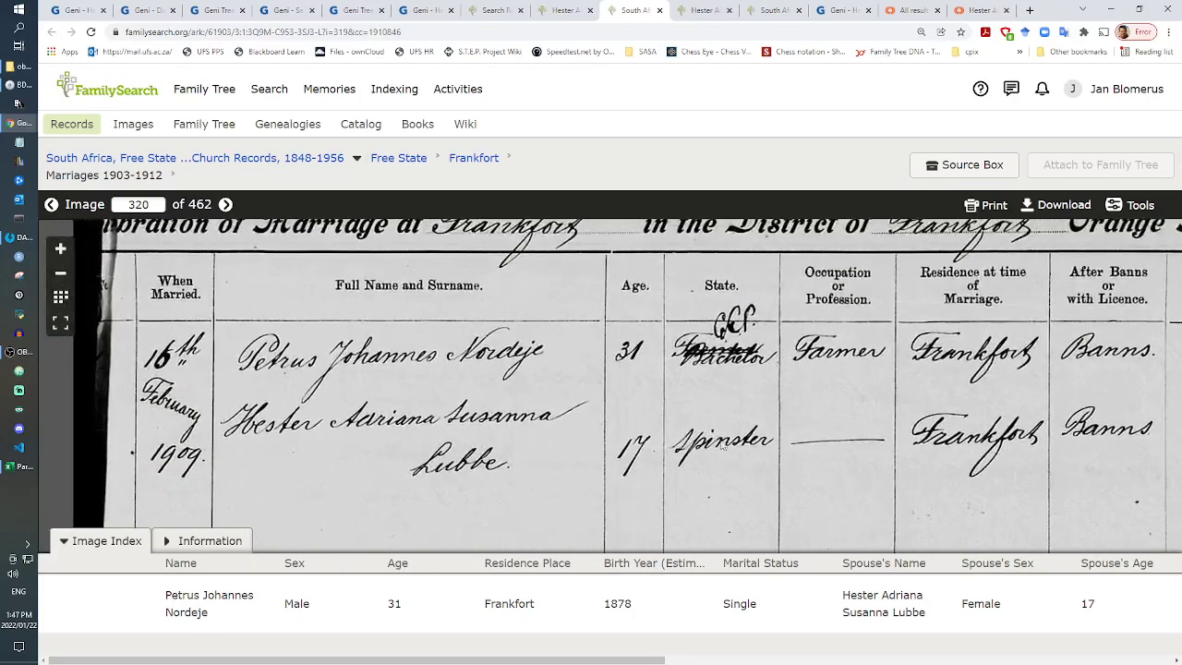
{"action": "left_click_drag", "start_coordinate": [565, 466], "coordinate": [370, 454]}
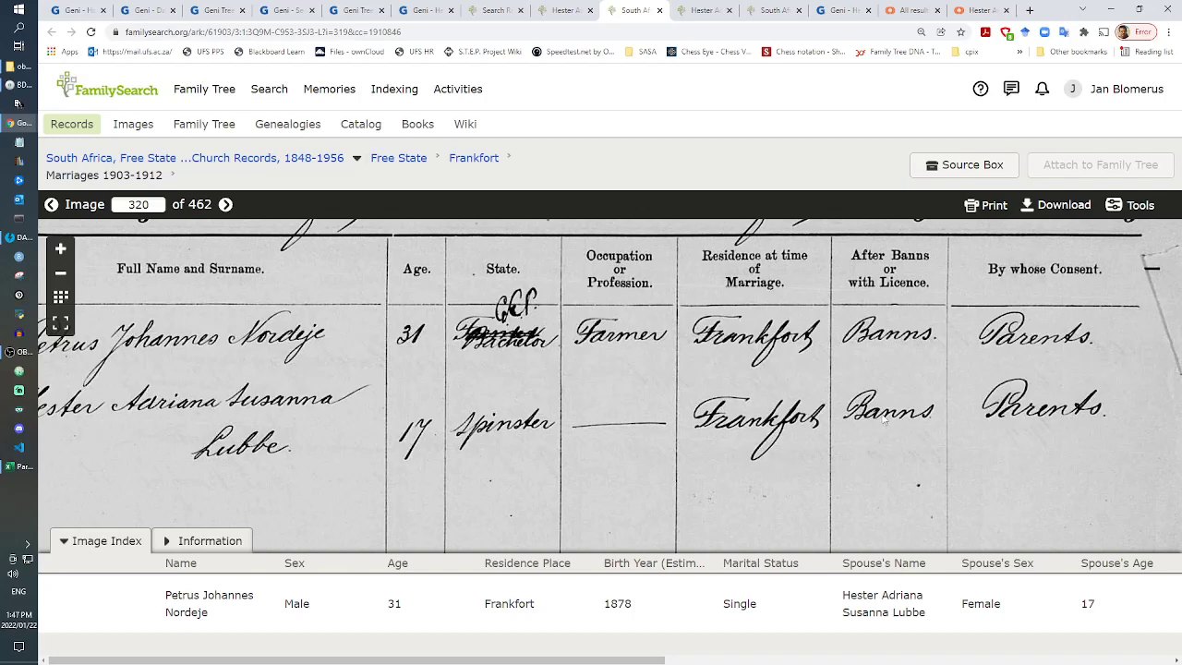
{"action": "left_click_drag", "start_coordinate": [724, 452], "coordinate": [841, 458]}
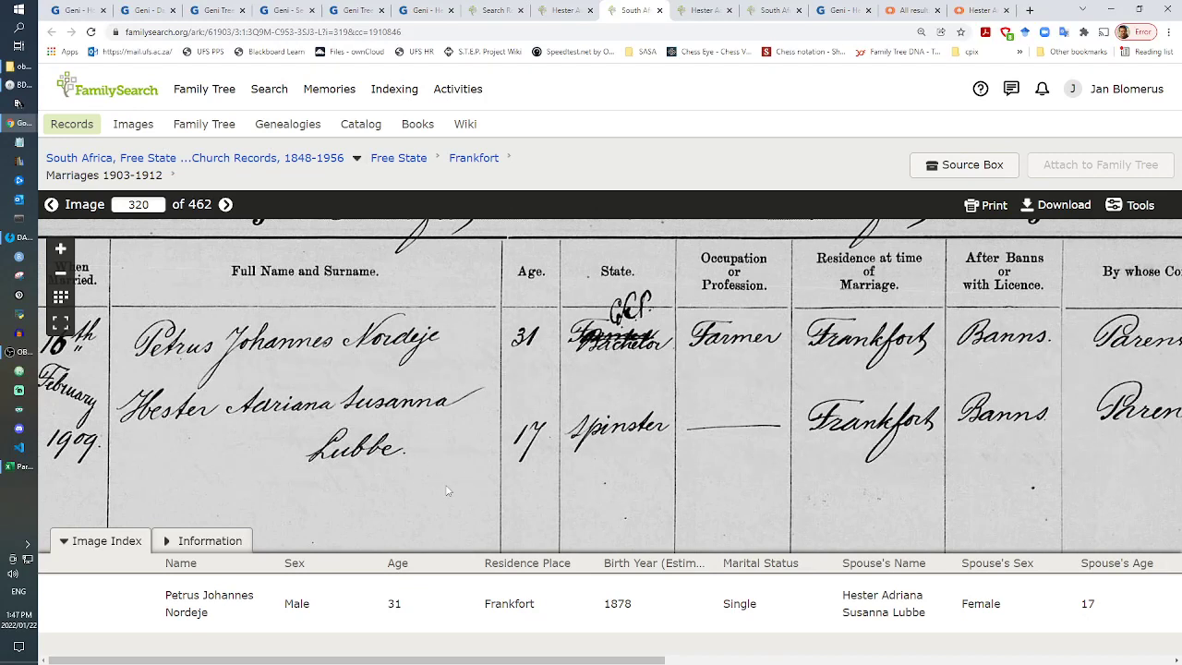
{"action": "left_click", "coordinate": [567, 10]}
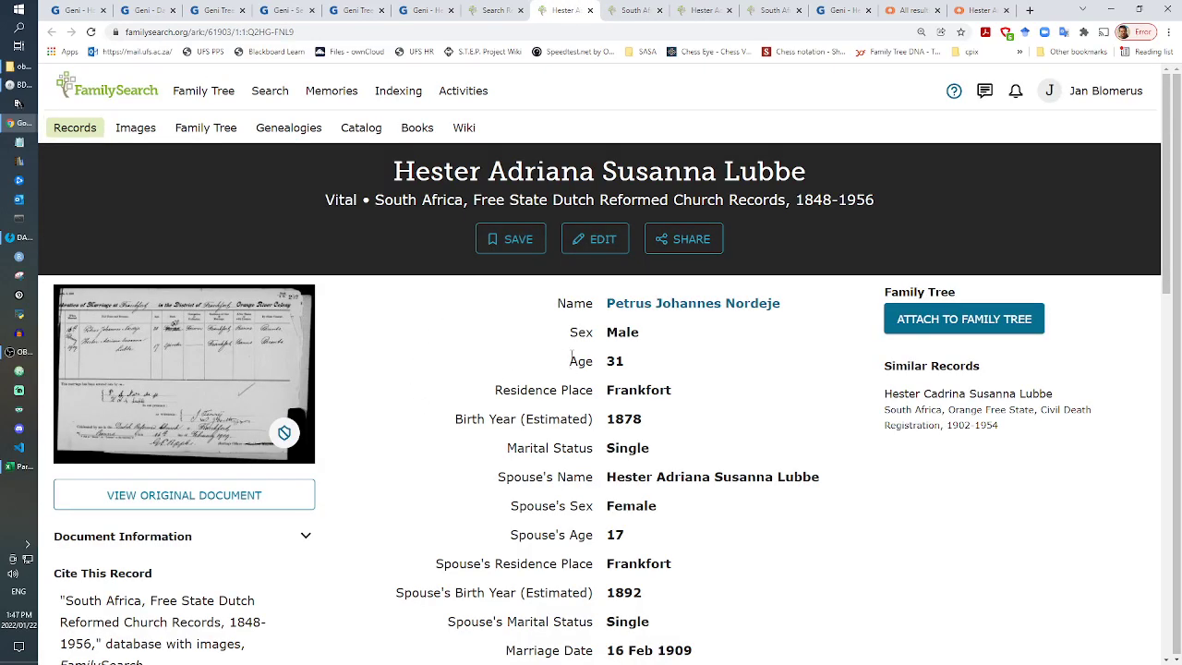
{"action": "key", "text": "ctrl+Tab"}
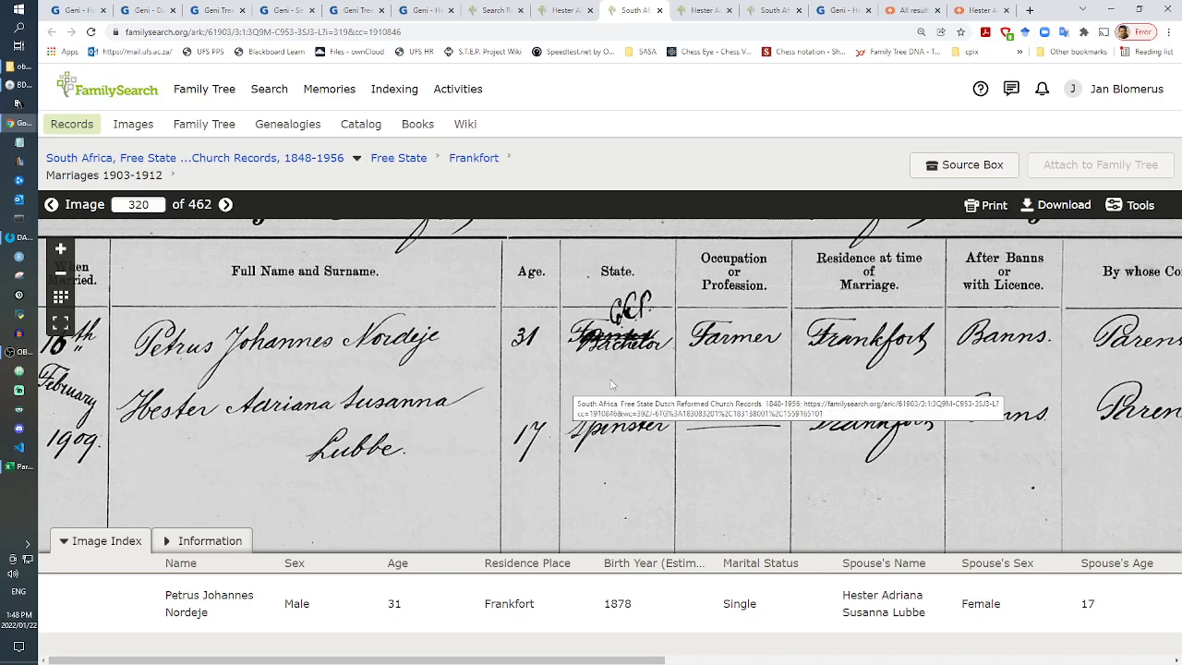
{"action": "left_click_drag", "start_coordinate": [531, 401], "coordinate": [720, 407]}
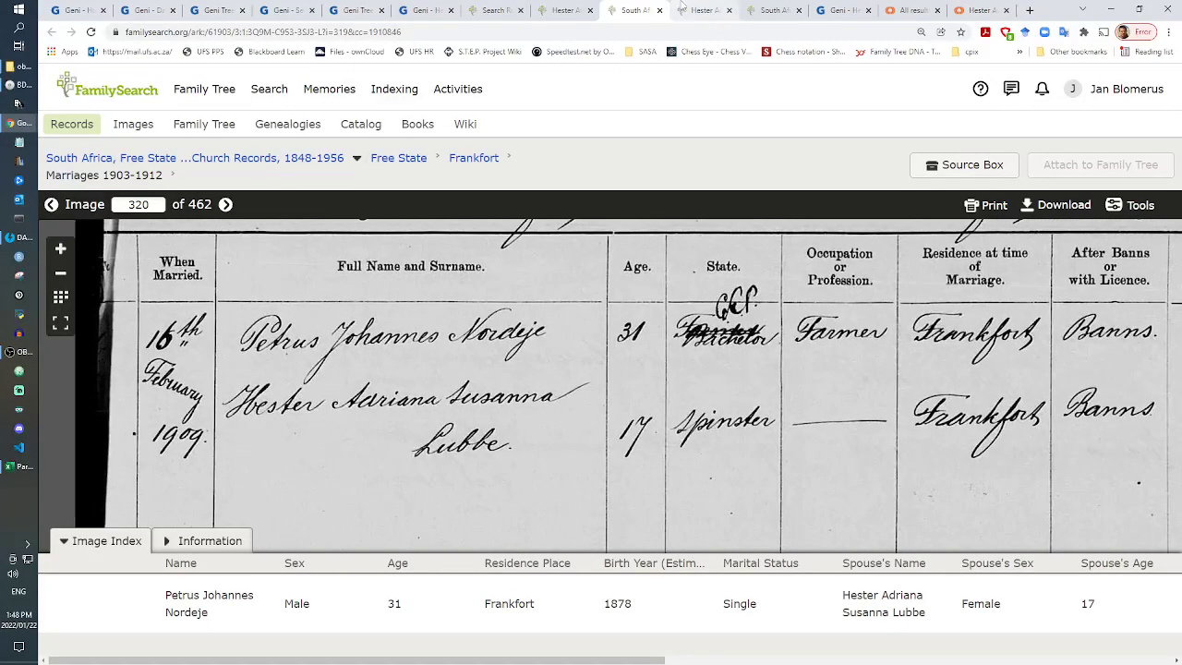
Step: Compare the Pretoria death record and Heilbron membership entry with the birth date and the son's birth details on the woman's Geni profile
{"action": "left_click", "coordinate": [706, 9]}
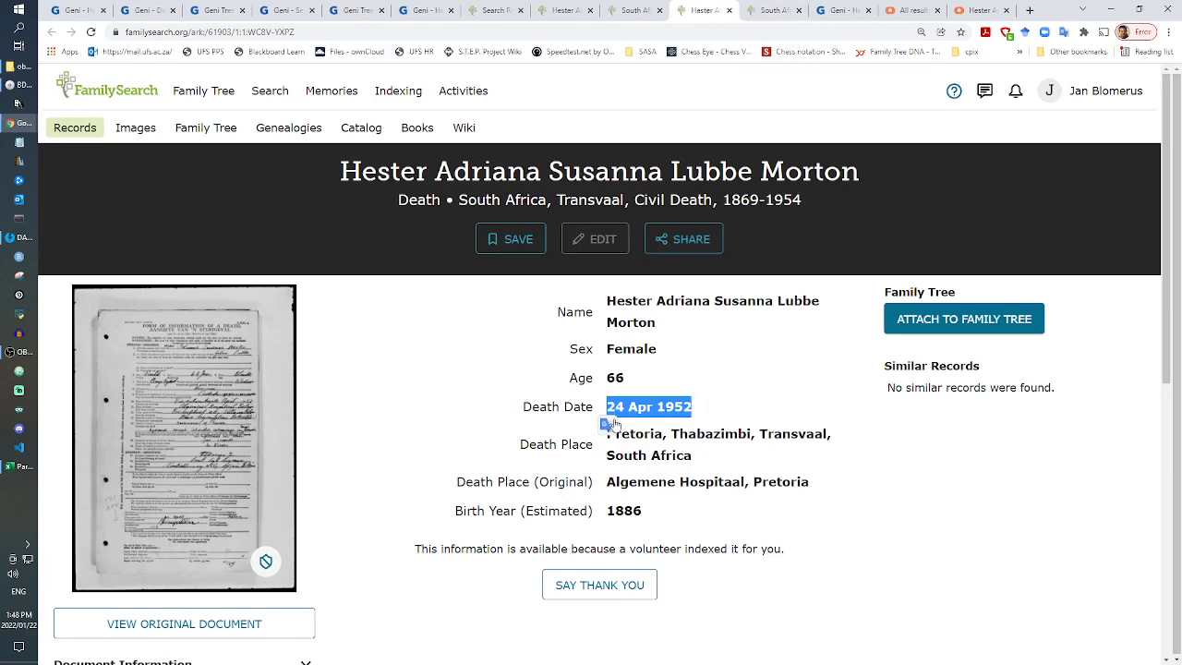
{"action": "left_click", "coordinate": [786, 8]}
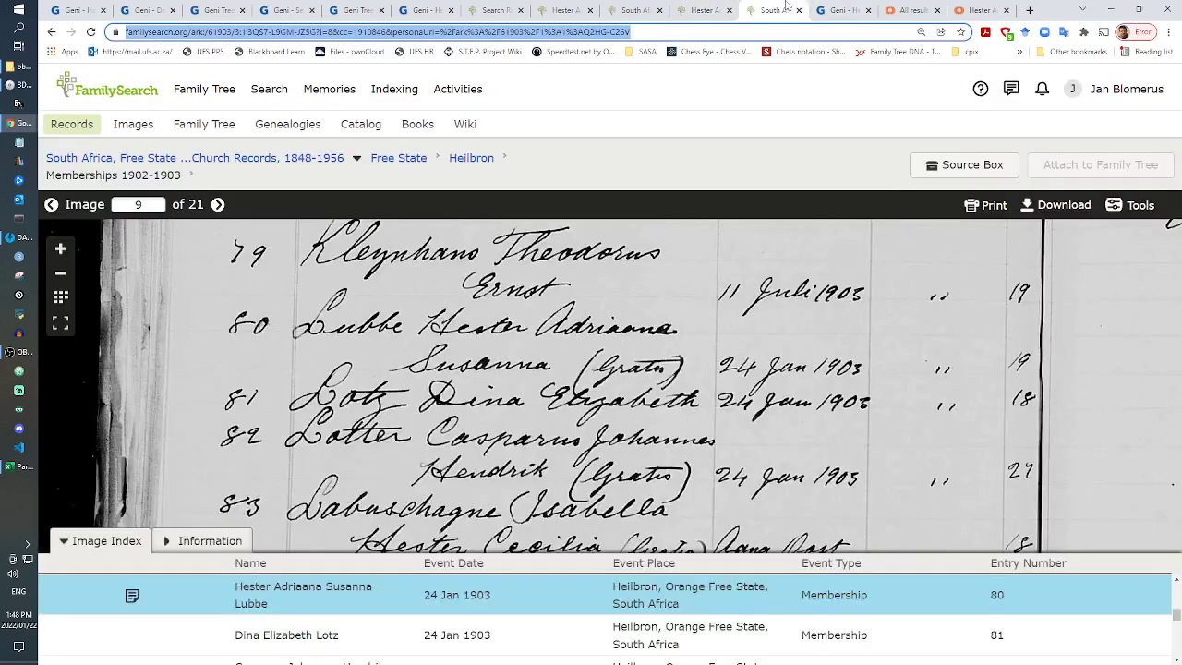
{"action": "left_click", "coordinate": [707, 10]}
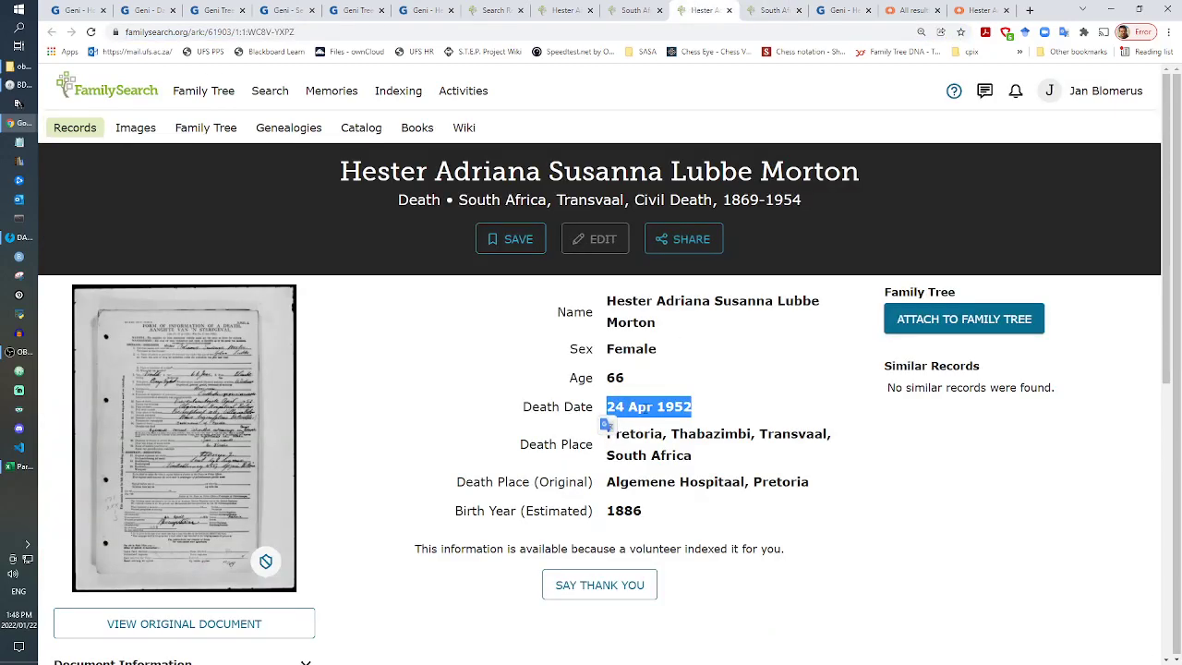
{"action": "left_click", "coordinate": [434, 11]}
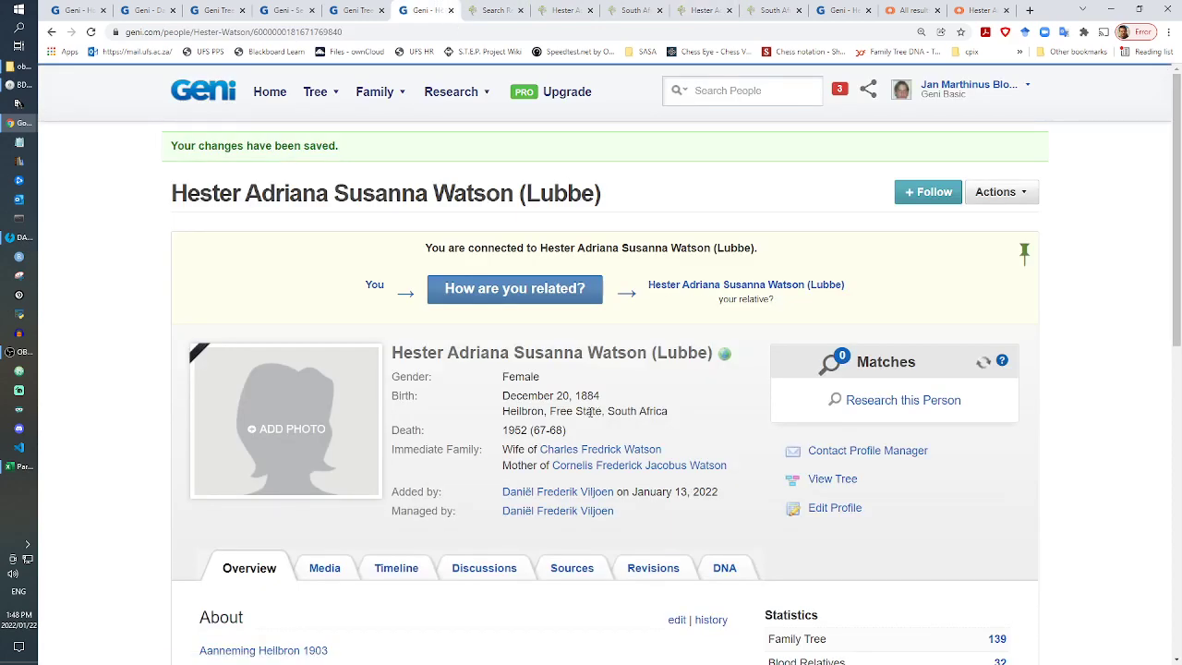
{"action": "left_click_drag", "start_coordinate": [537, 397], "coordinate": [605, 406]}
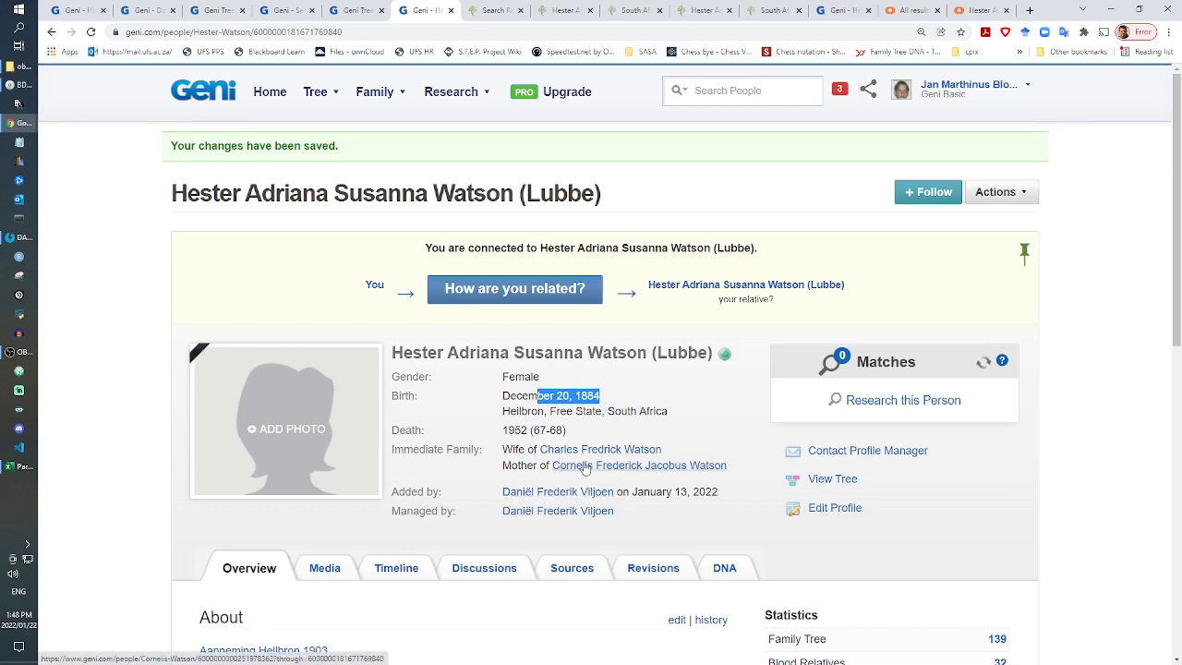
{"action": "mouse_move", "coordinate": [616, 471]}
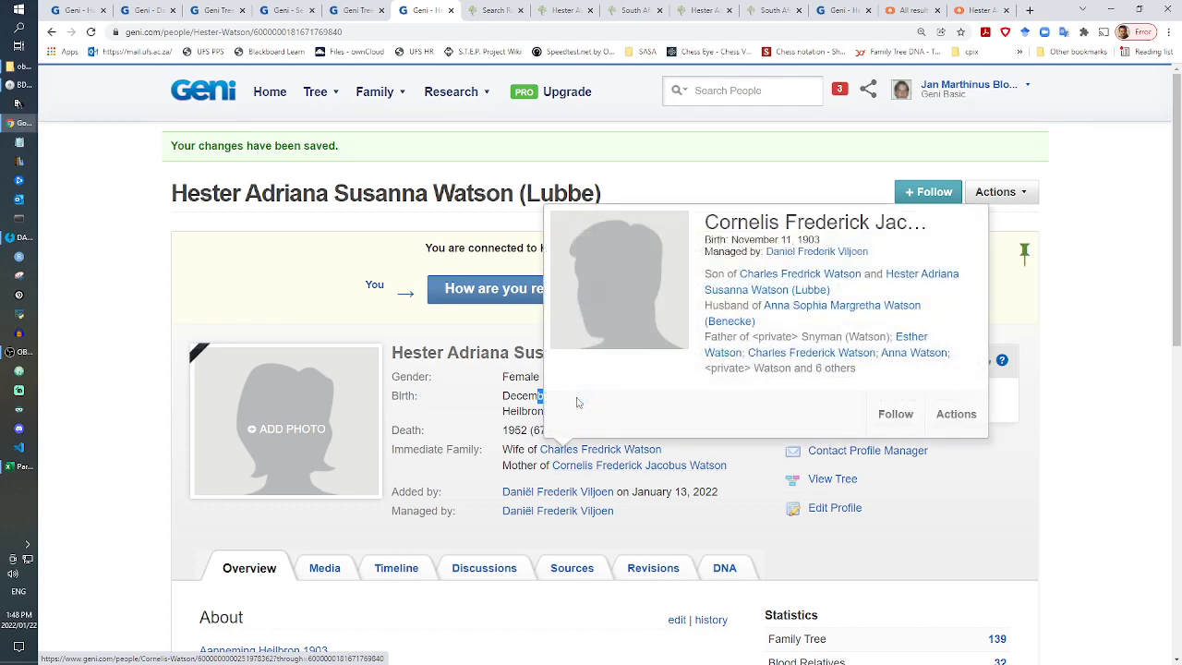
Step: Check the death record and the age in Heilbron register entry 80 against the birth date on the Geni profile
{"action": "left_click", "coordinate": [688, 7]}
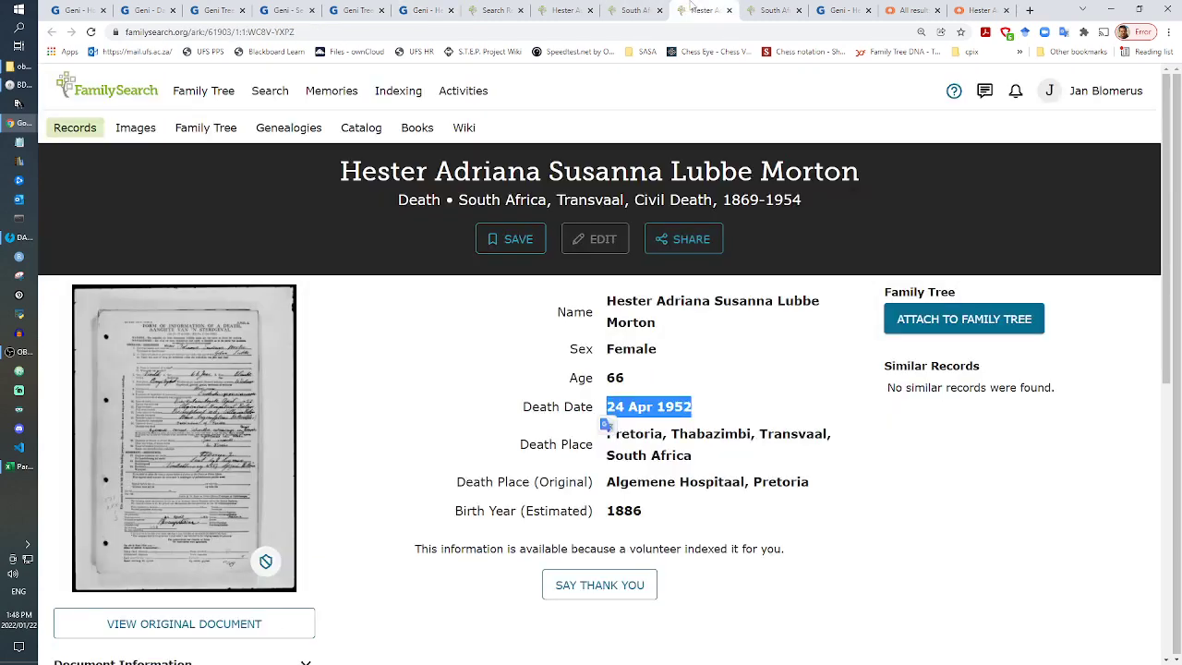
{"action": "left_click", "coordinate": [774, 9]}
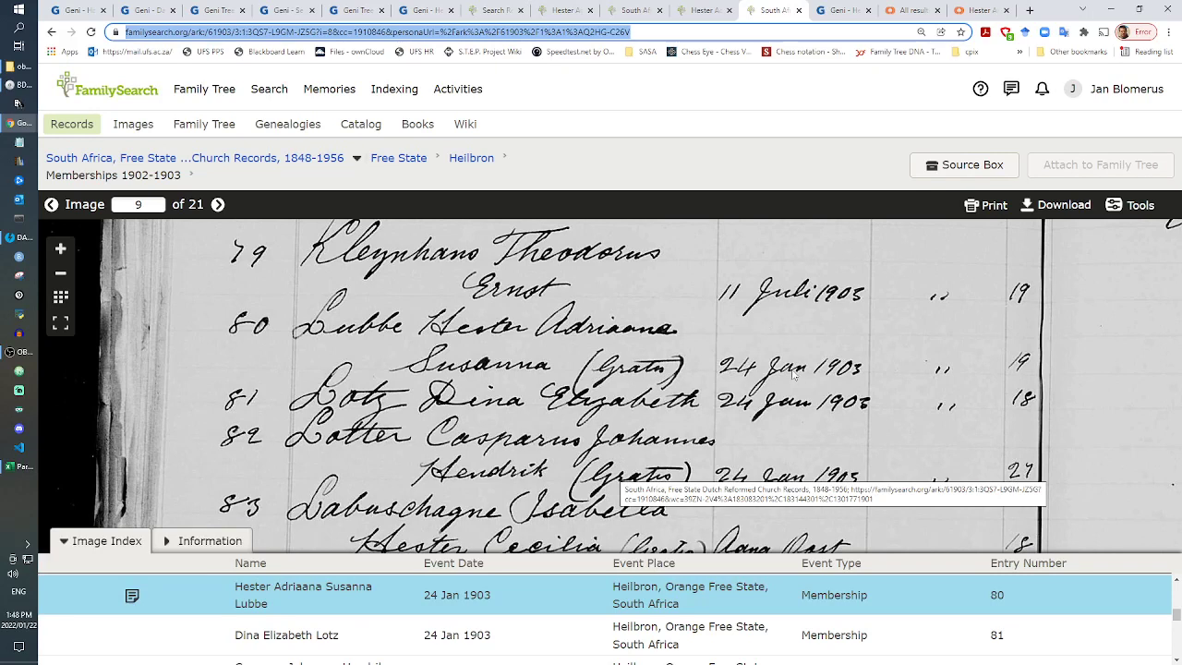
{"action": "left_click_drag", "start_coordinate": [761, 368], "coordinate": [766, 405]}
{"action": "scroll", "coordinate": [692, 411], "scroll_direction": "up", "scroll_amount": 3}
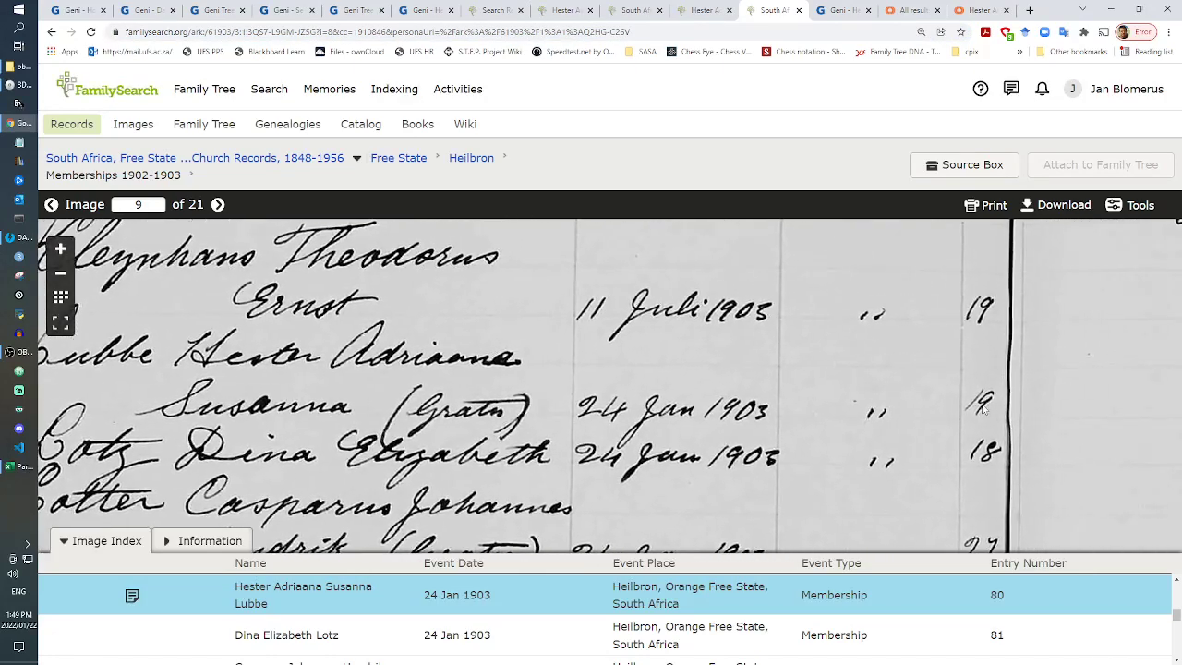
{"action": "left_click_drag", "start_coordinate": [555, 397], "coordinate": [746, 392]}
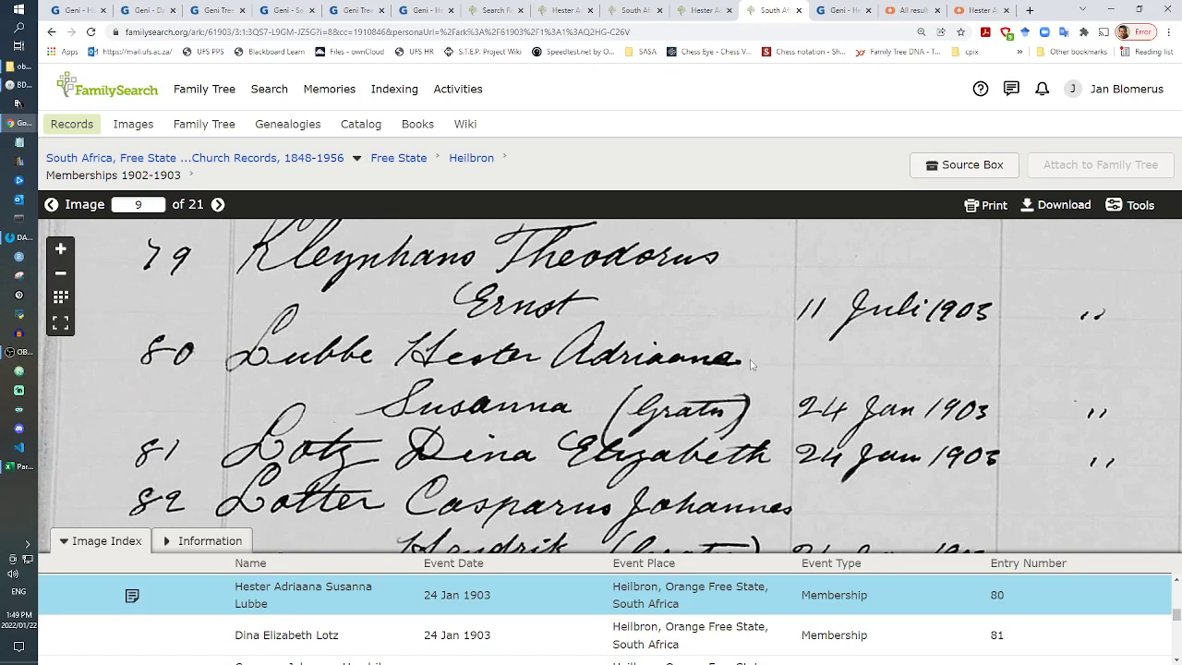
{"action": "left_click", "coordinate": [403, 6]}
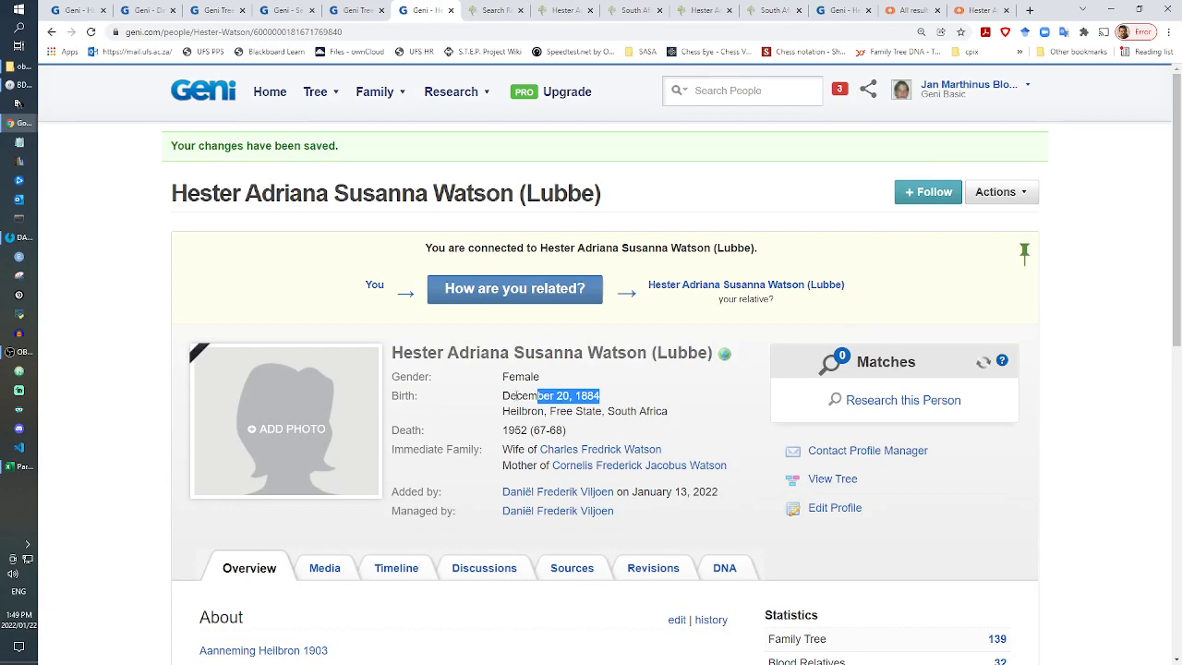
{"action": "left_click_drag", "start_coordinate": [516, 395], "coordinate": [617, 400]}
Step: Search the FamilySearch Catalog by place for "South Africa, Orange Free State, Heilbron"
{"action": "left_click", "coordinate": [636, 6]}
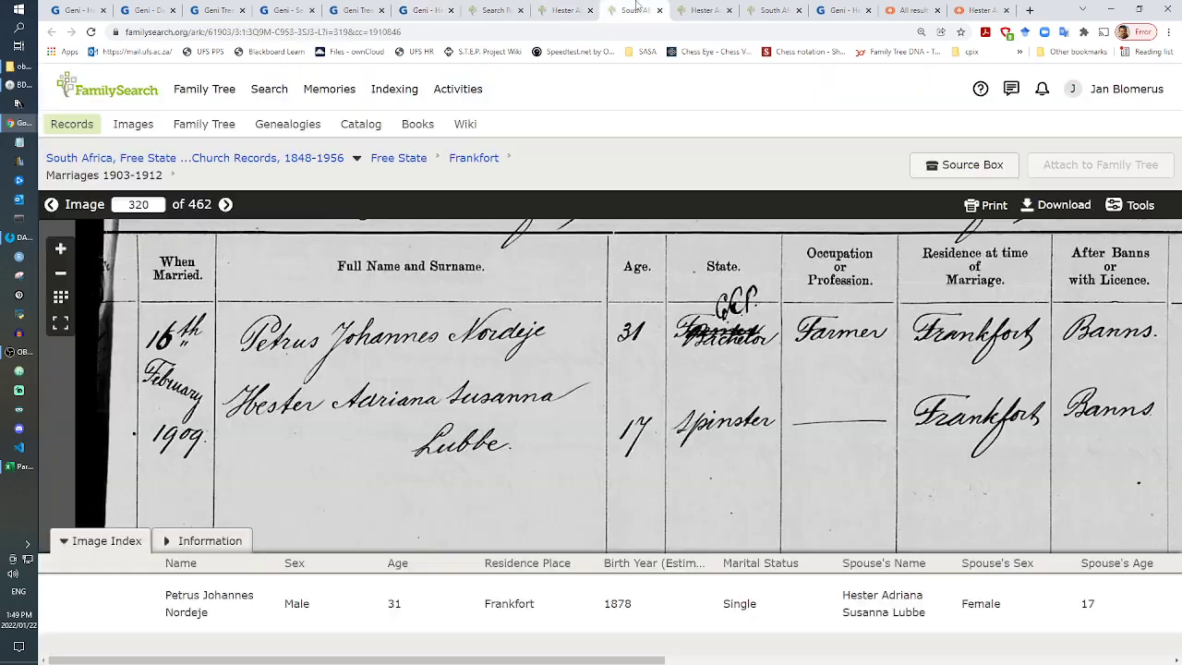
{"action": "mouse_move", "coordinate": [253, 94]}
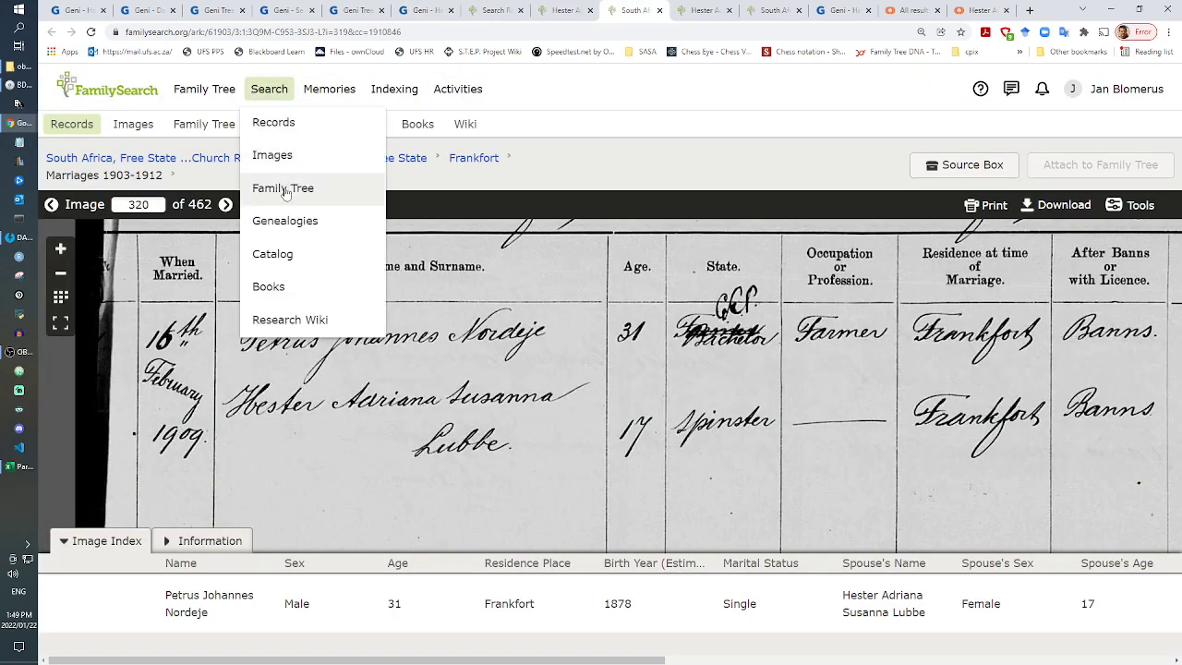
{"action": "left_click", "coordinate": [280, 257]}
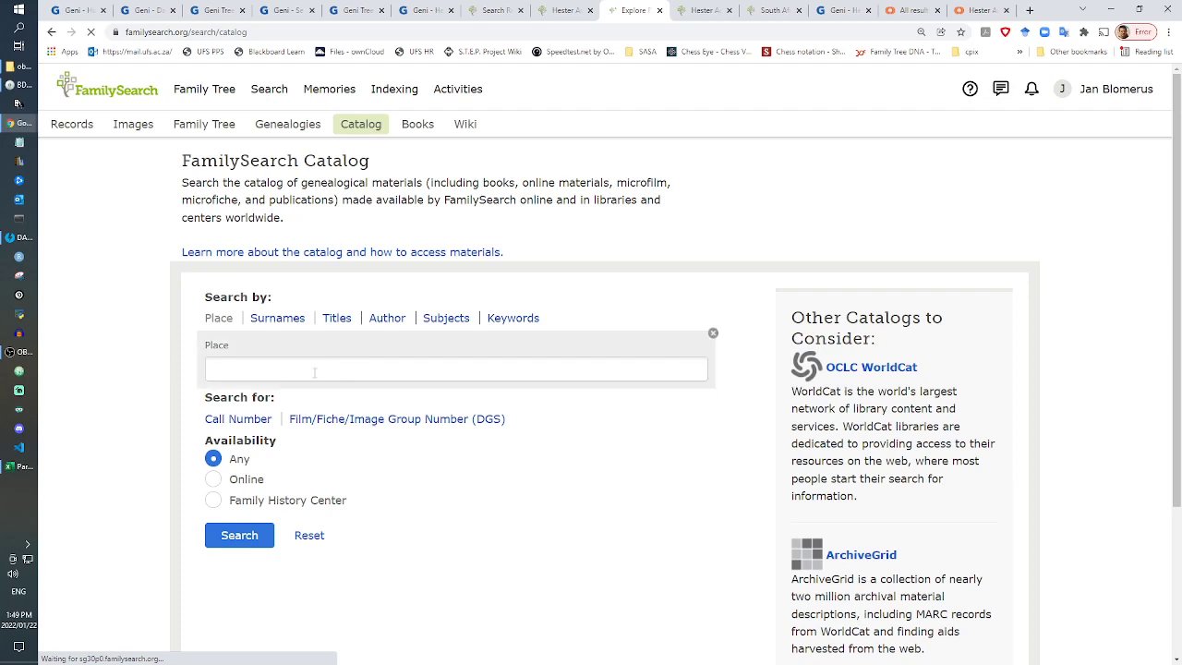
{"action": "left_click", "coordinate": [295, 371]}
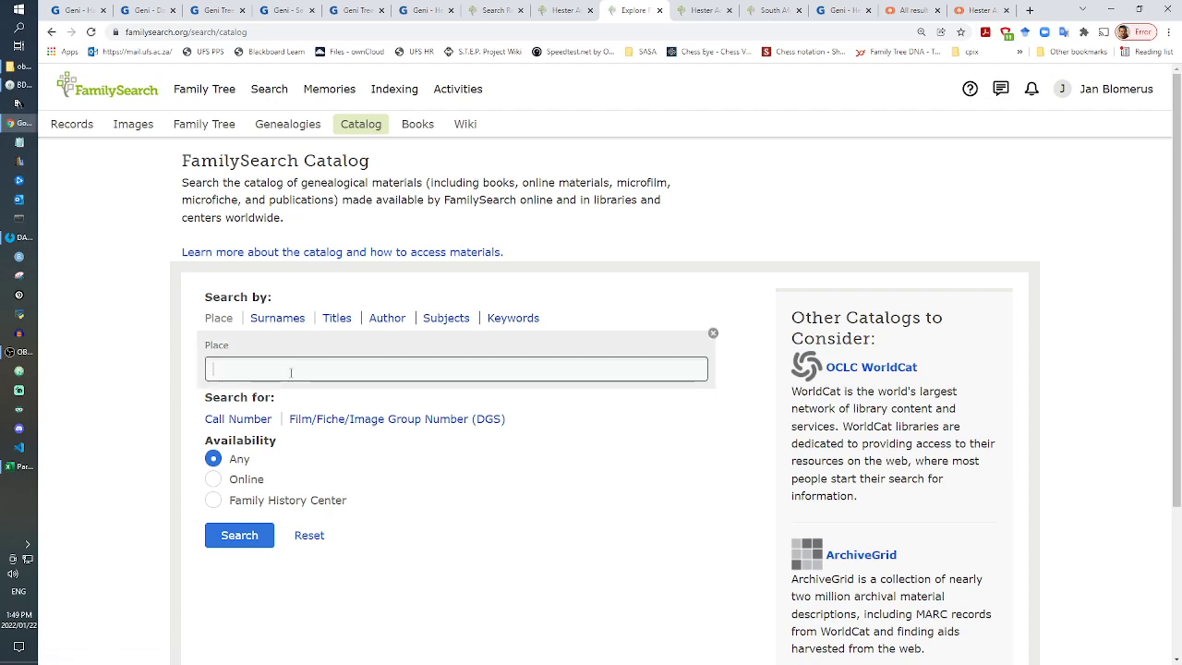
{"action": "type", "text": "hellbron"}
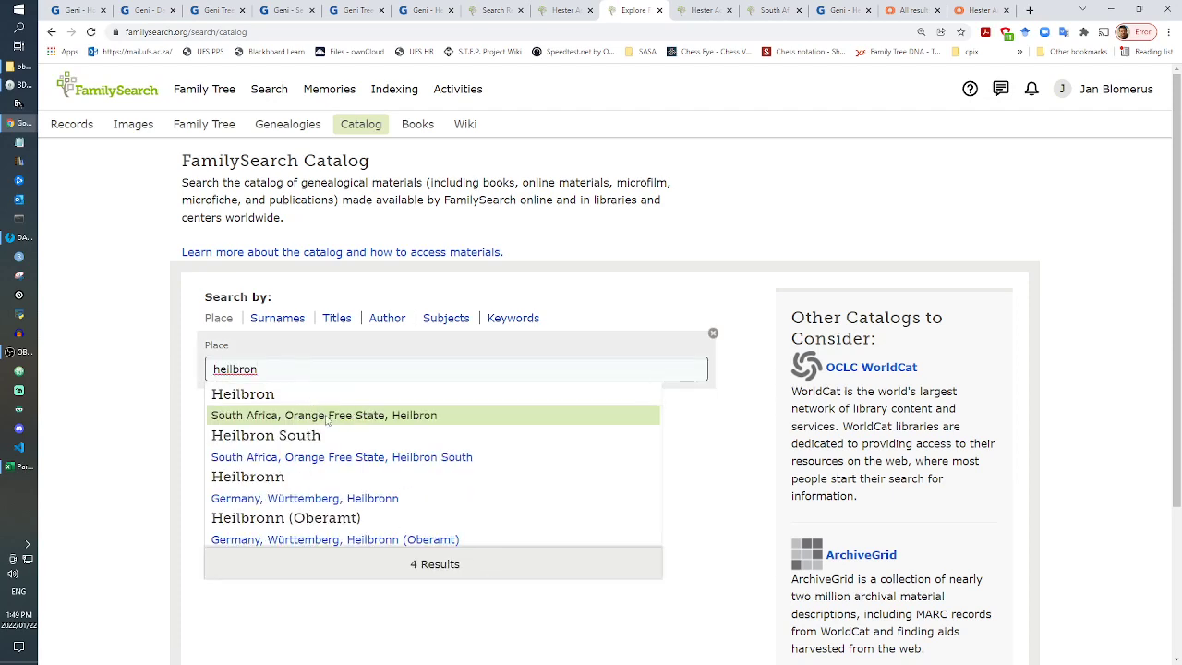
{"action": "left_click", "coordinate": [325, 415]}
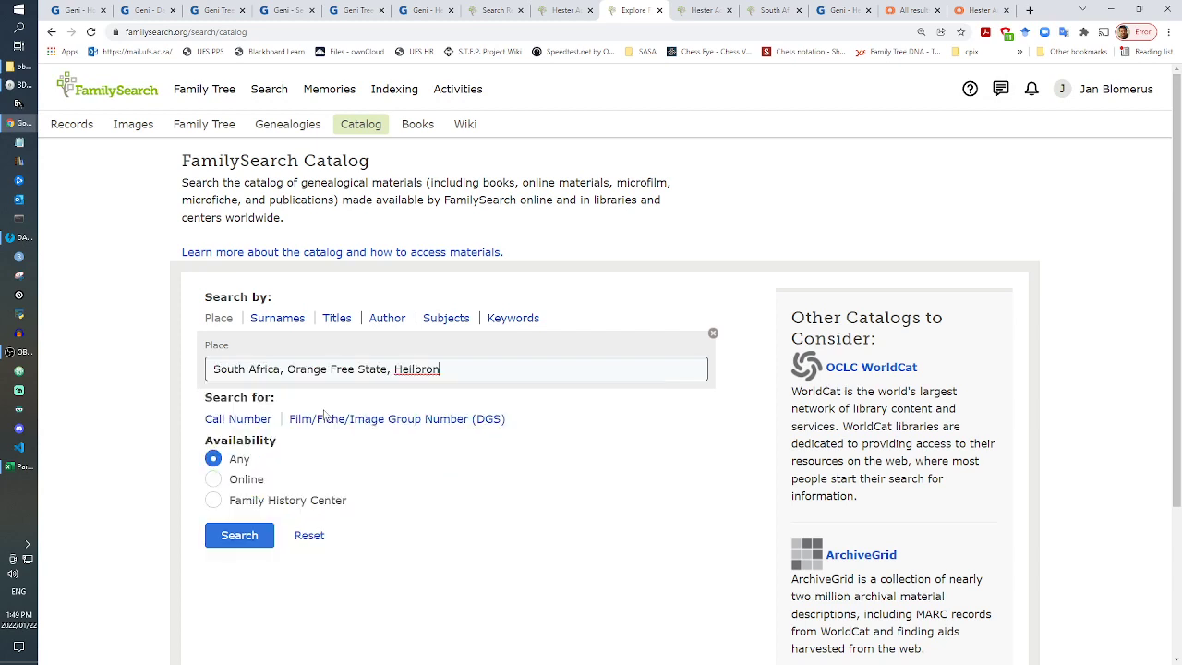
{"action": "left_click", "coordinate": [240, 545]}
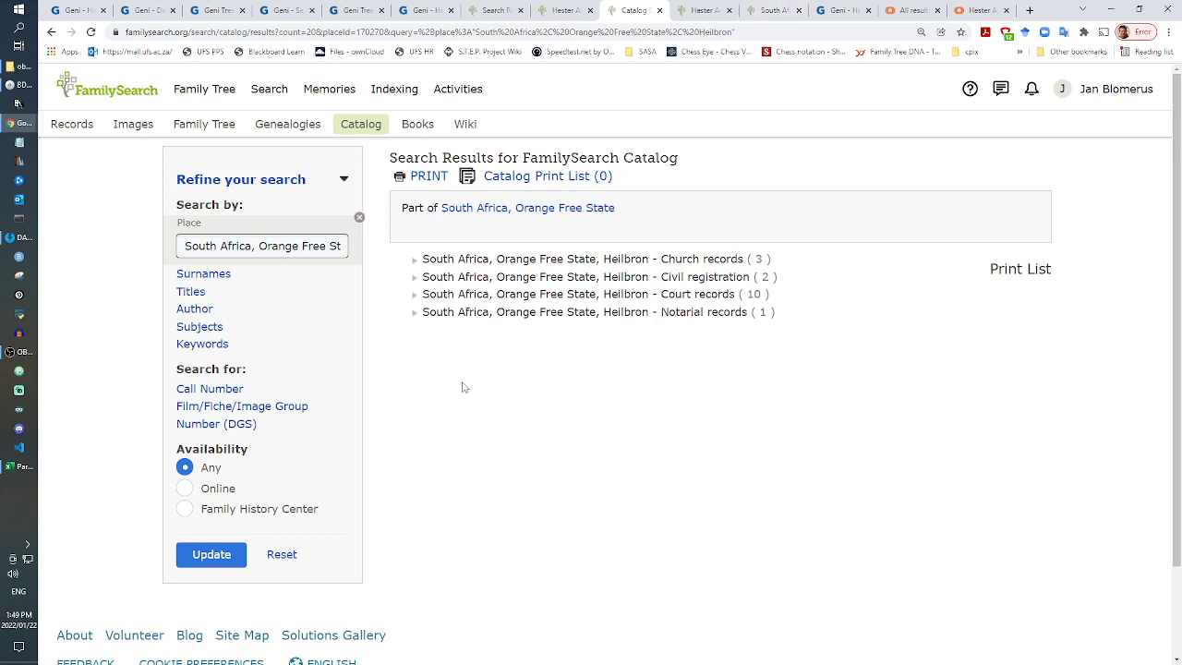
Step: Open the catalog entry for Heilbron's Nederduitse Gereformeerde Kerk parish registers, 1873-1950, in a separate tab beside the Geni profile
{"action": "left_click", "coordinate": [551, 261]}
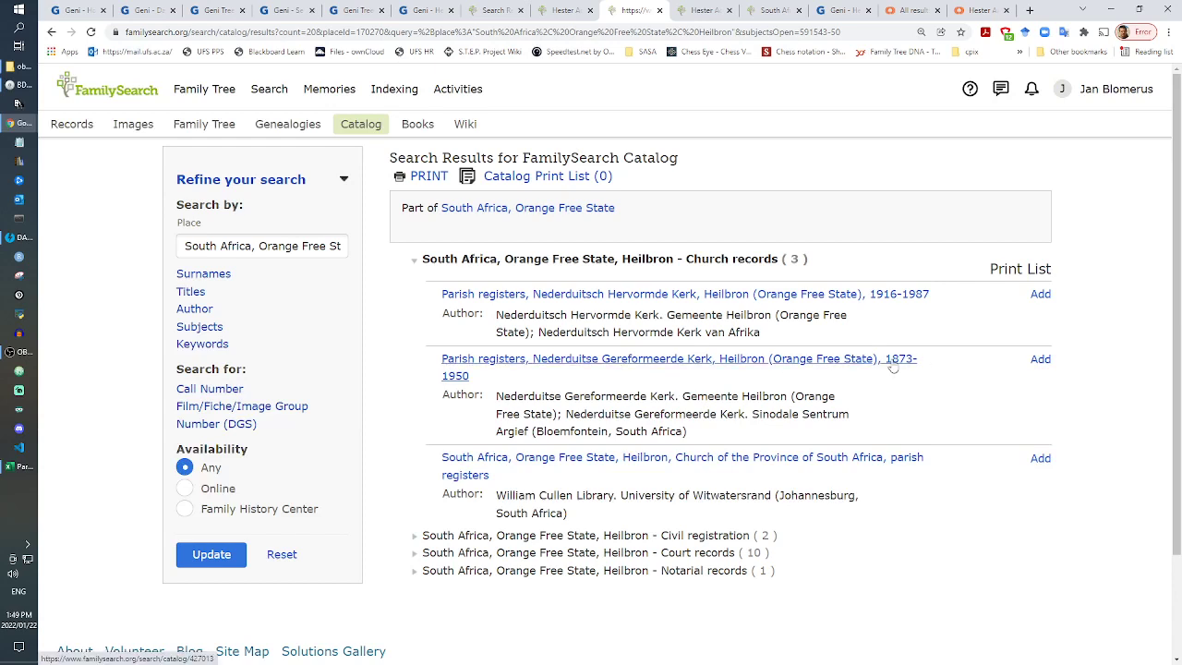
{"action": "right_click", "coordinate": [709, 367]}
{"action": "left_click", "coordinate": [737, 371]}
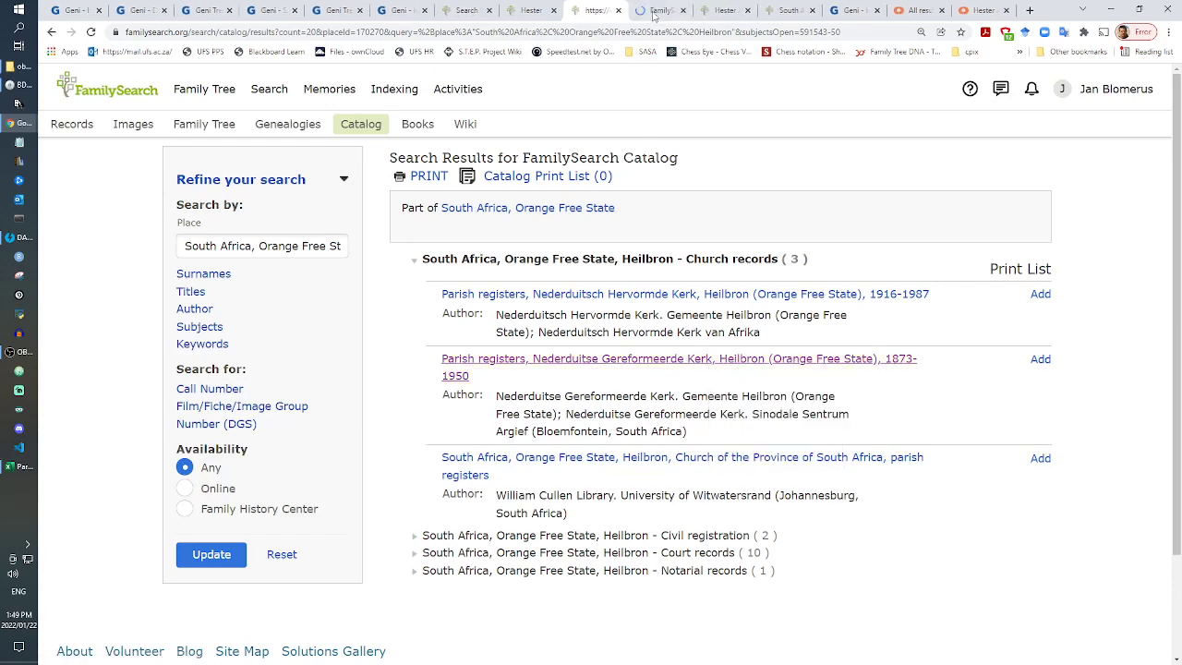
{"action": "left_click_drag", "start_coordinate": [653, 16], "coordinate": [466, 13]}
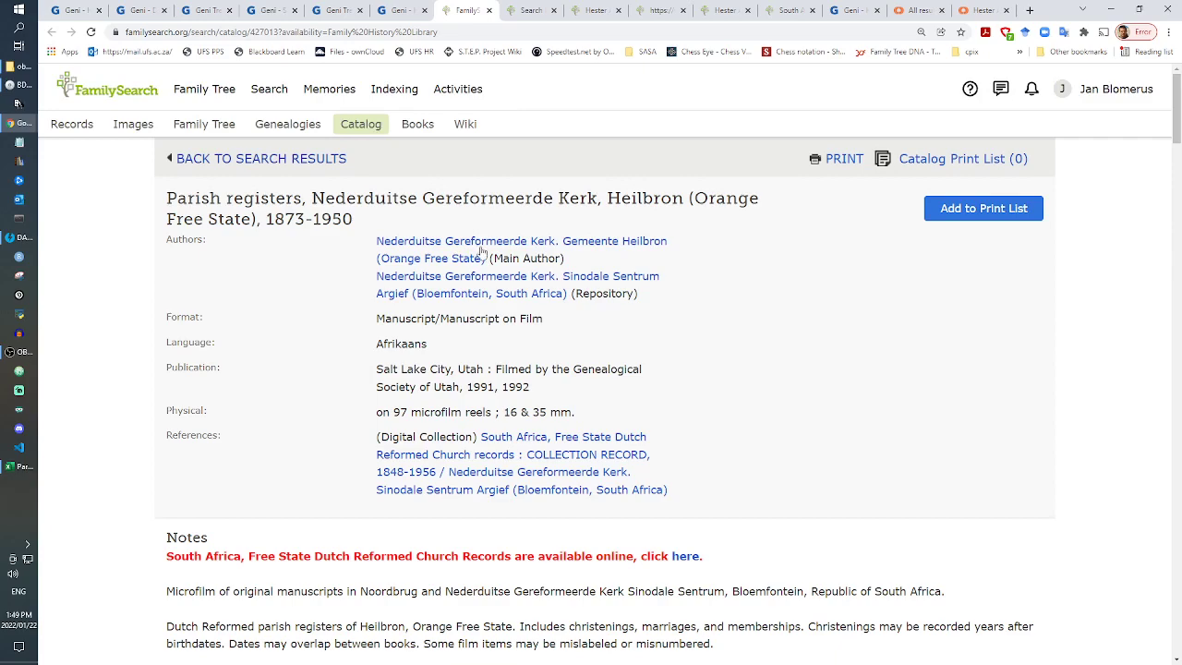
Step: Find Christenings 1884-1885 in the film list and open the indexed records of image group 7650883 in a new tab
{"action": "scroll", "coordinate": [480, 364], "scroll_direction": "down", "scroll_amount": 10}
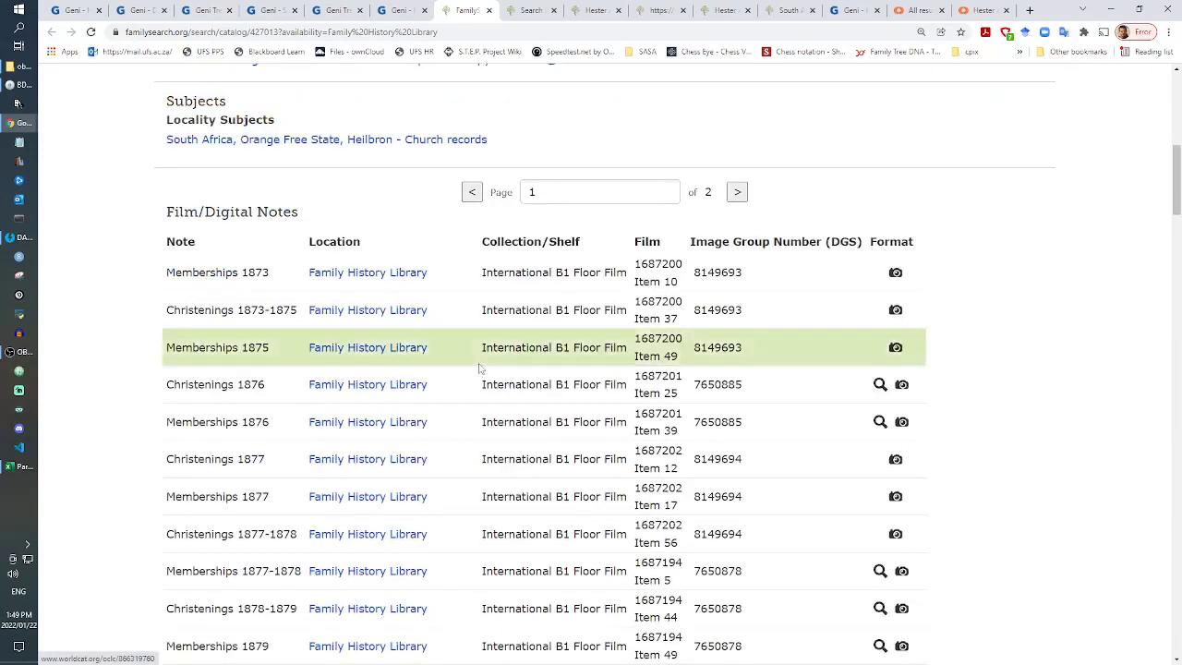
{"action": "scroll", "coordinate": [480, 367], "scroll_direction": "down", "scroll_amount": 15}
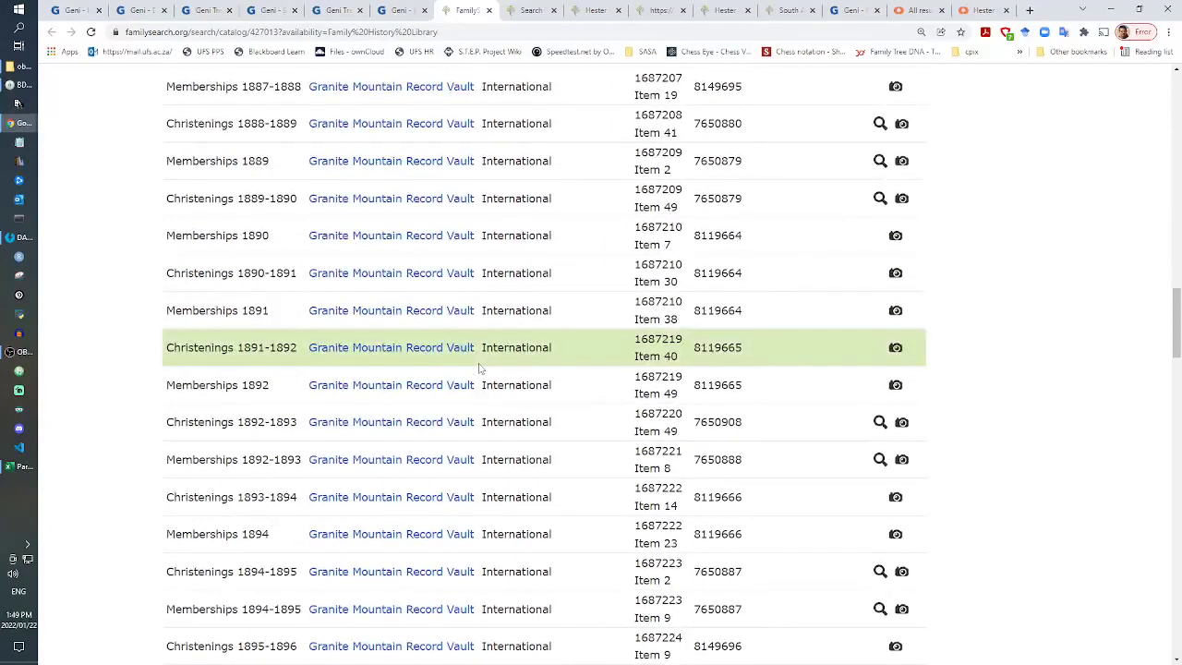
{"action": "scroll", "coordinate": [480, 367], "scroll_direction": "up", "scroll_amount": 6}
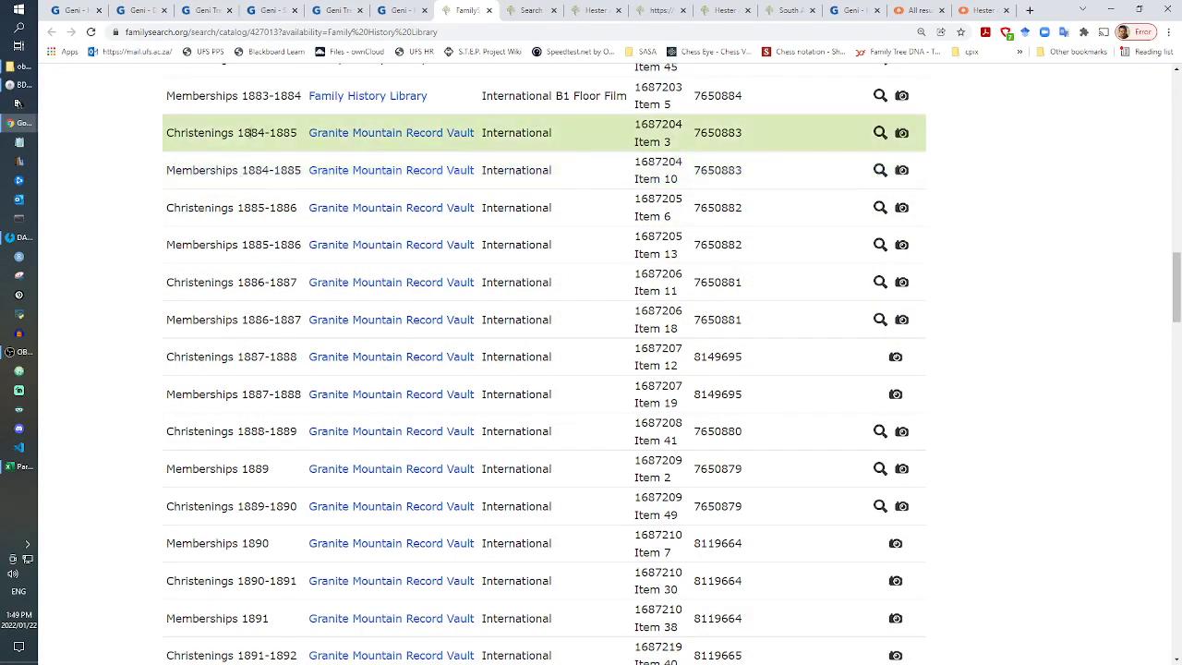
{"action": "left_click_drag", "start_coordinate": [249, 132], "coordinate": [292, 132]}
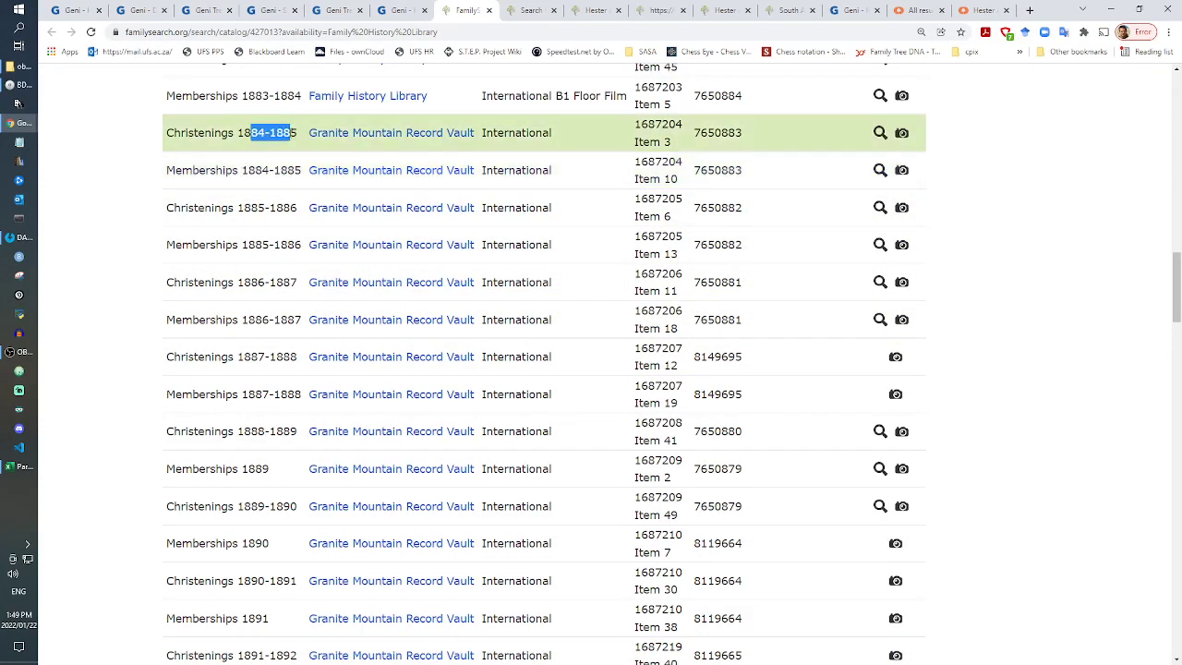
{"action": "right_click", "coordinate": [897, 137]}
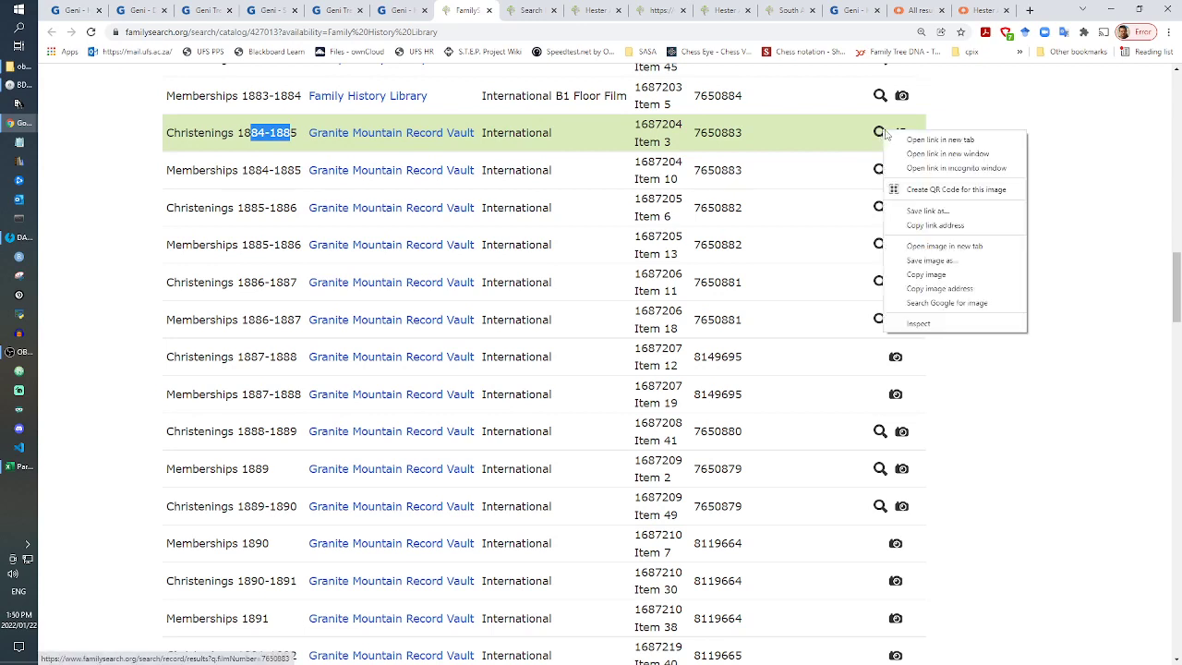
{"action": "left_click", "coordinate": [903, 140]}
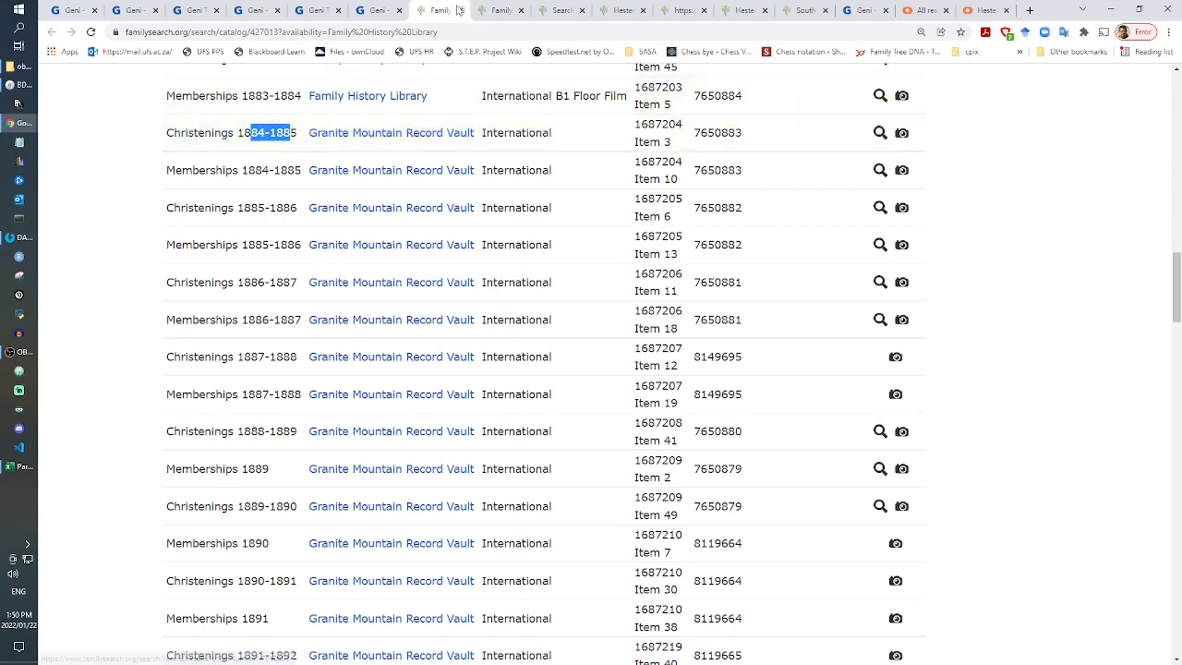
Step: Check the birth date on the Geni profile and search image group 7650883 for the woman's first two given names
{"action": "left_click", "coordinate": [403, 6]}
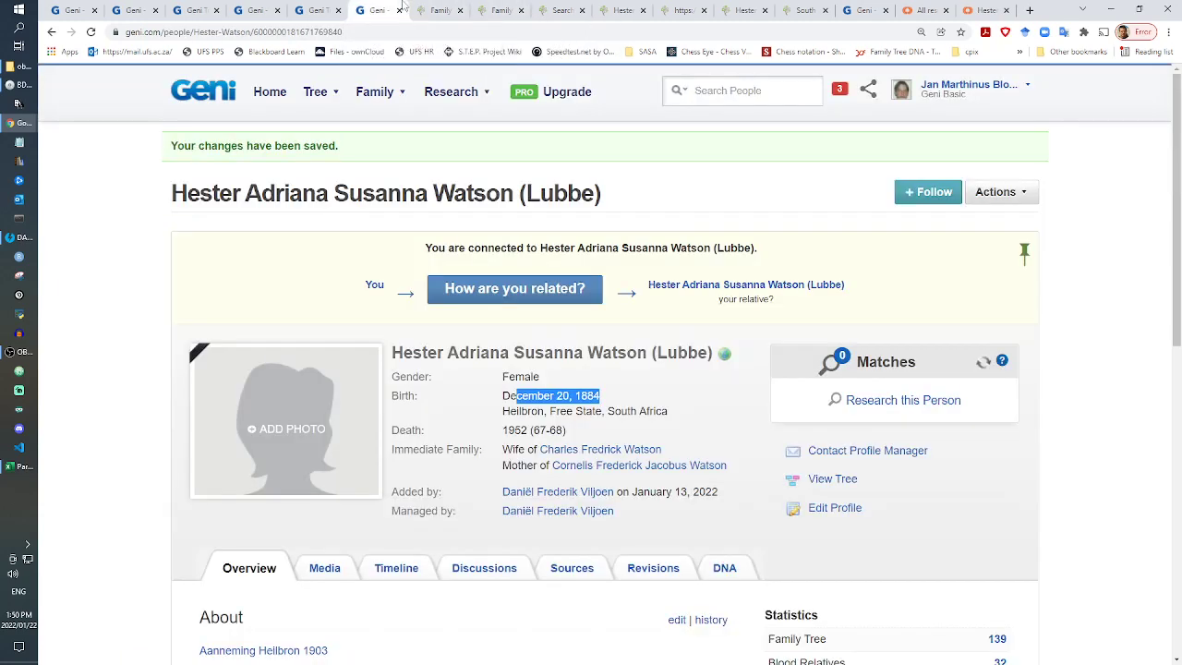
{"action": "left_click", "coordinate": [499, 10]}
{"action": "left_click", "coordinate": [910, 192]}
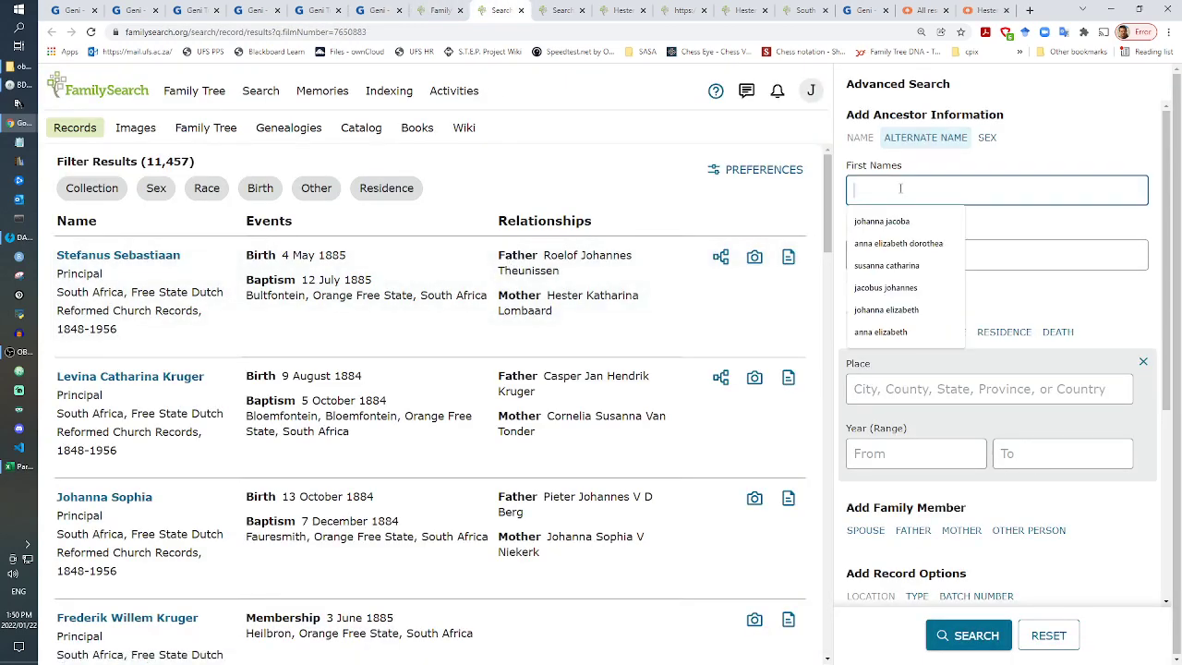
{"action": "type", "text": "hester ad"}
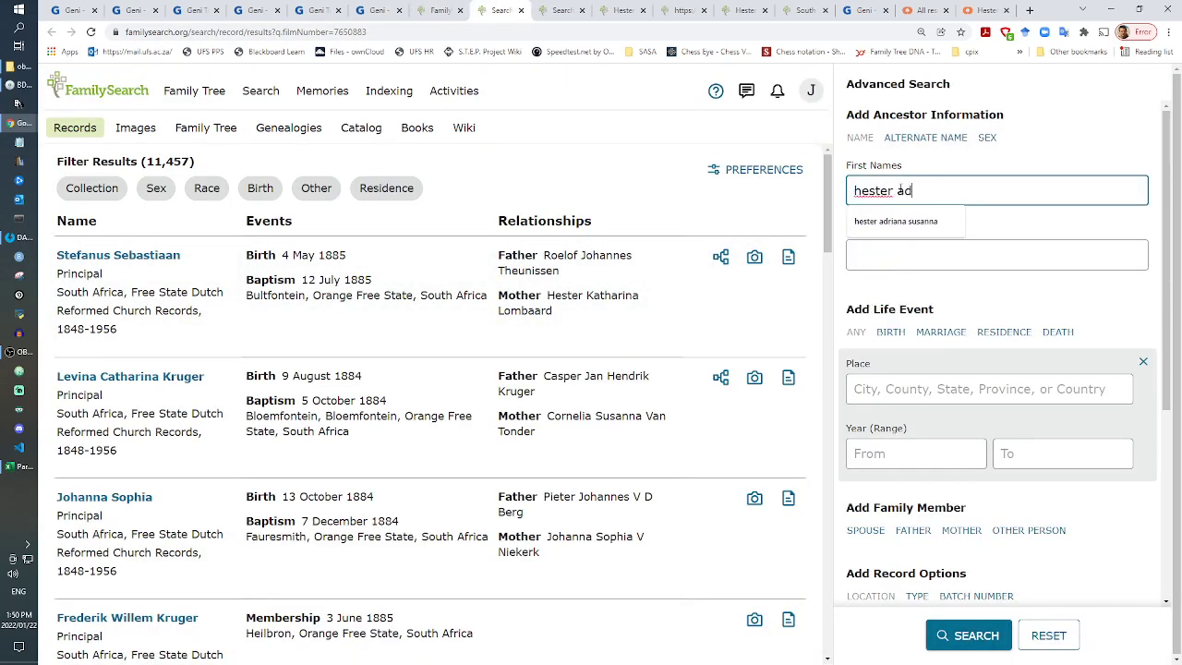
{"action": "type", "text": "riana"}
{"action": "key", "text": "Return"}
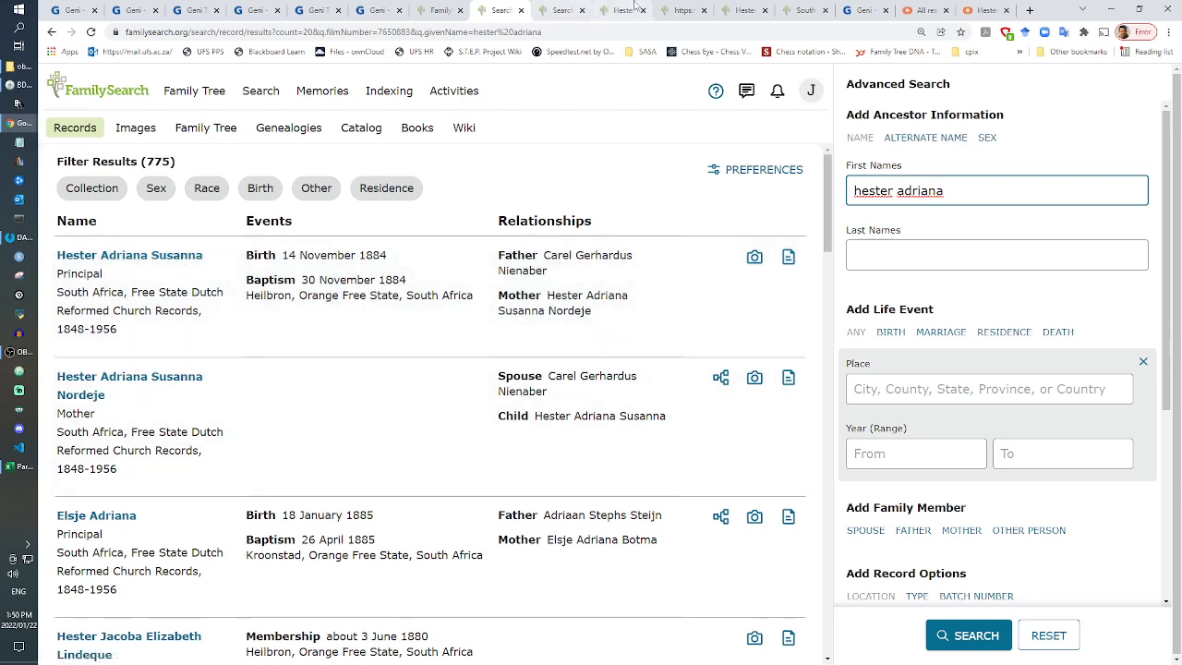
Step: Look through the search results for a Heilbron baptism matching the woman's name and birth date
{"action": "scroll", "coordinate": [297, 319], "scroll_direction": "down", "scroll_amount": 3}
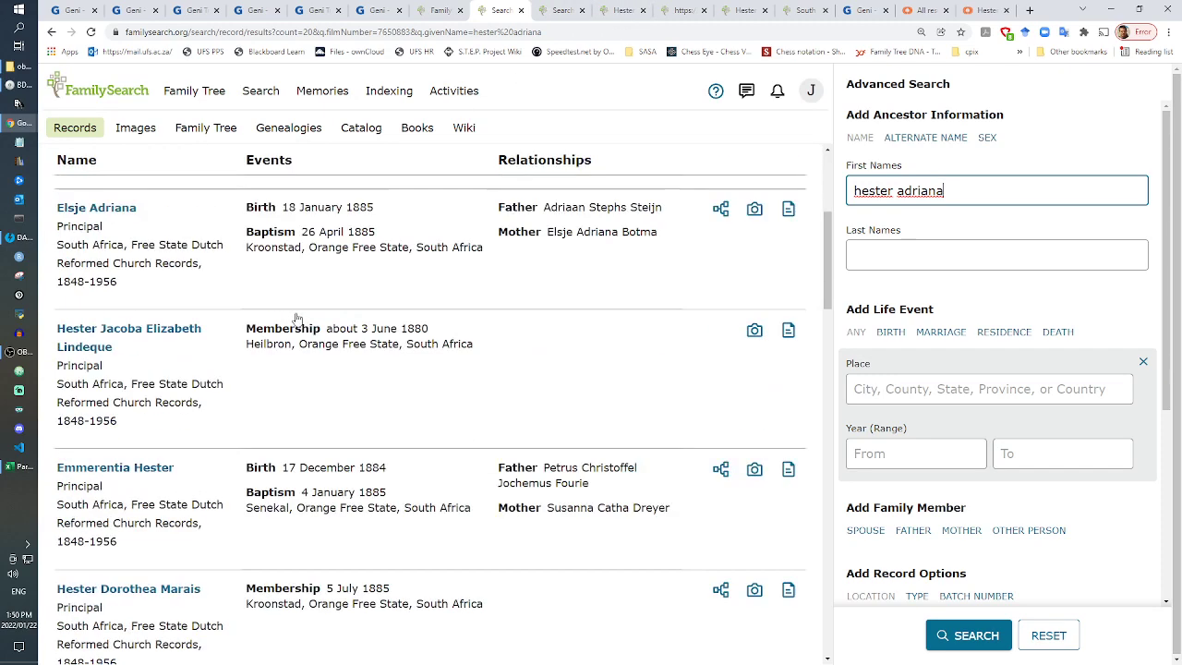
{"action": "scroll", "coordinate": [262, 469], "scroll_direction": "down", "scroll_amount": 3}
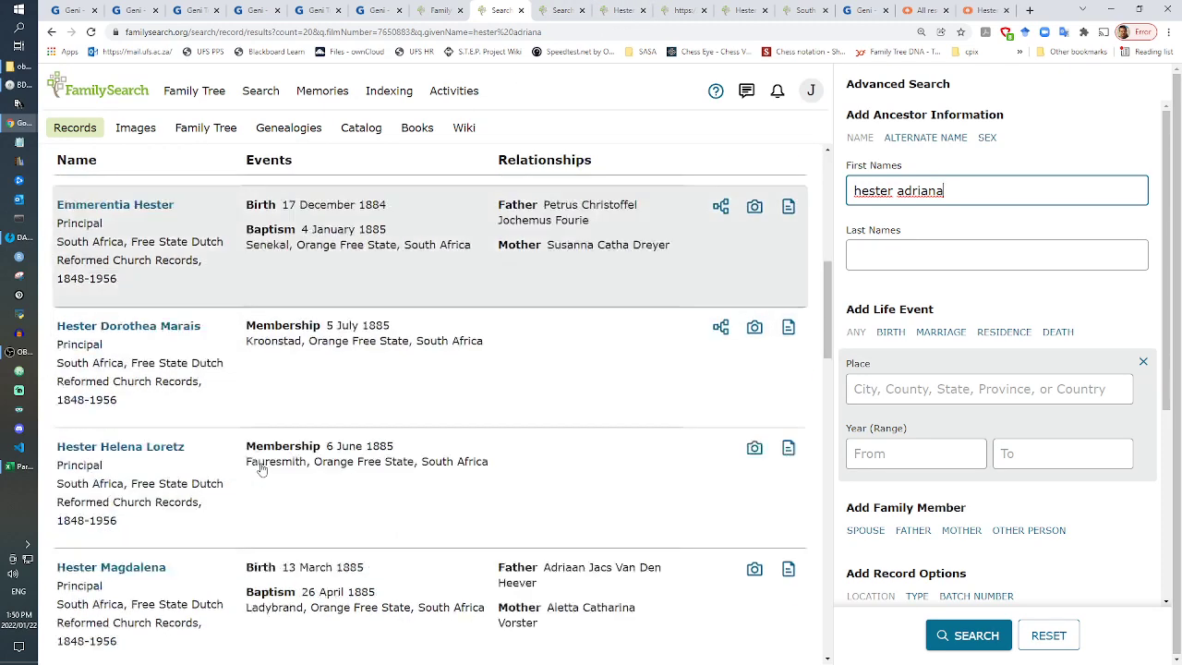
{"action": "scroll", "coordinate": [258, 434], "scroll_direction": "down", "scroll_amount": 3}
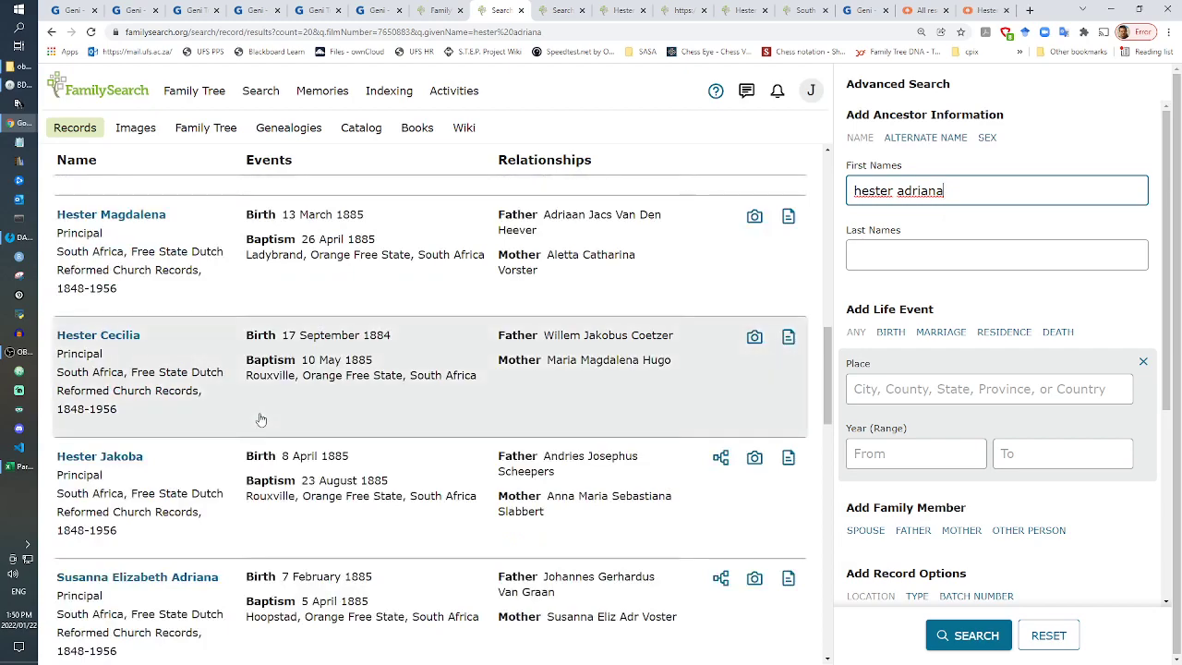
{"action": "scroll", "coordinate": [261, 420], "scroll_direction": "down", "scroll_amount": 5}
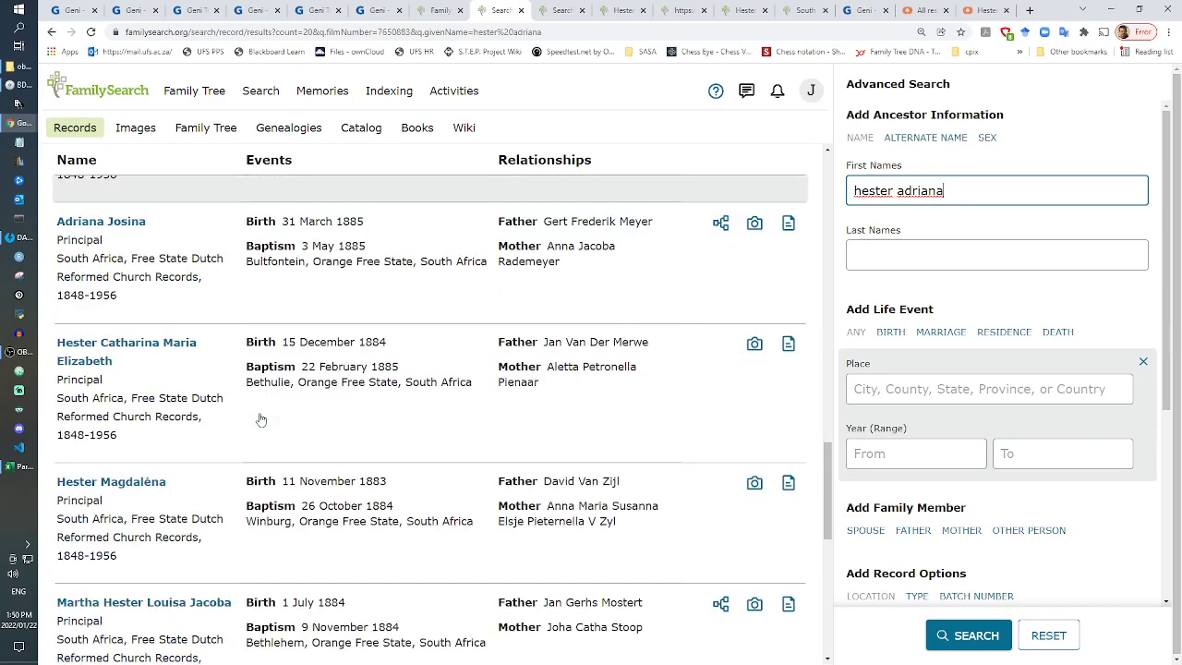
{"action": "scroll", "coordinate": [261, 420], "scroll_direction": "down", "scroll_amount": 5}
{"action": "scroll", "coordinate": [261, 420], "scroll_direction": "up", "scroll_amount": 4}
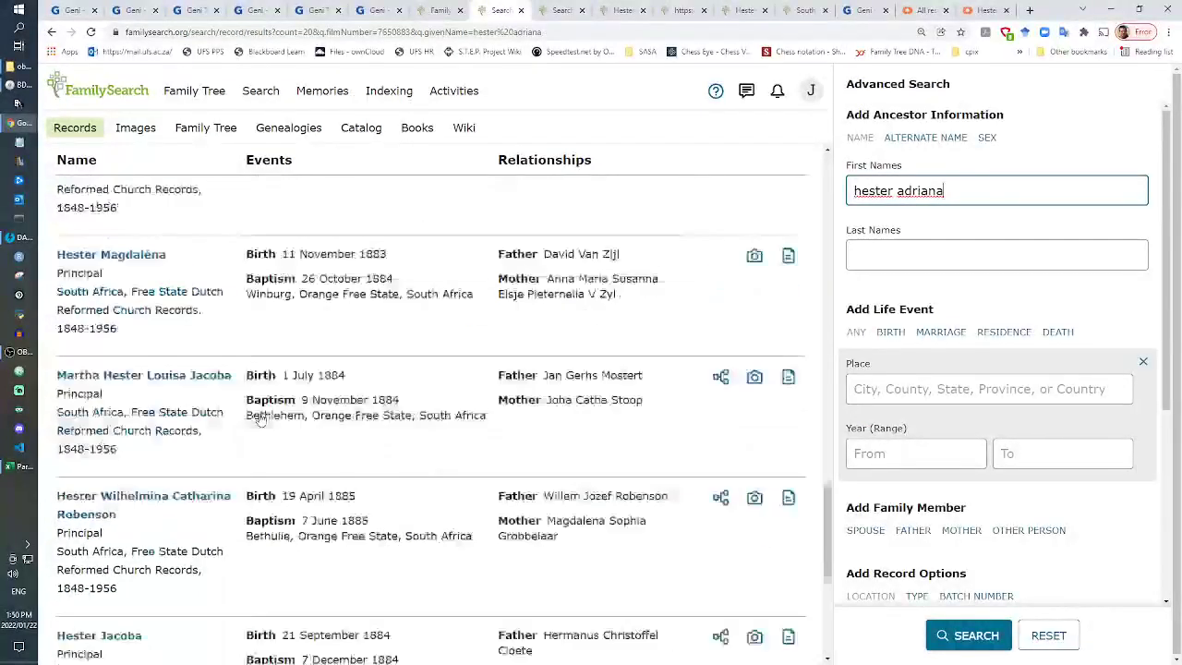
{"action": "scroll", "coordinate": [261, 420], "scroll_direction": "down", "scroll_amount": 3}
Step: Open the indexed records of the Christenings 1885-1886 film, image group 7650882, from the Heilbron catalog entry
{"action": "left_click", "coordinate": [440, 10]}
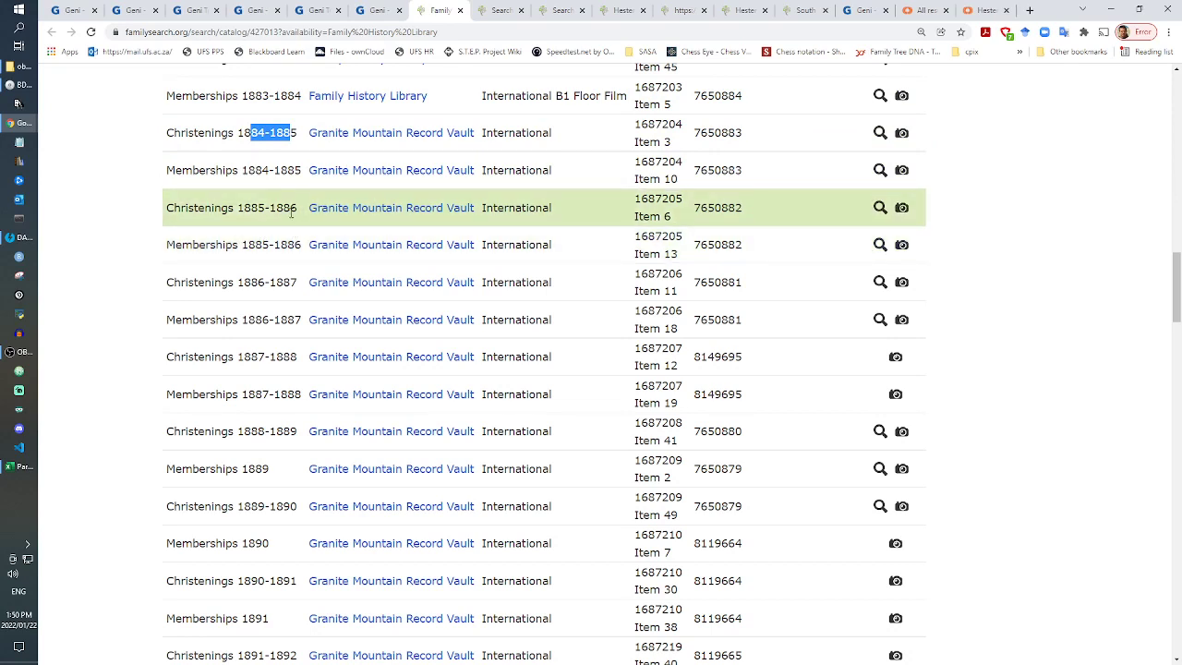
{"action": "right_click", "coordinate": [892, 213]}
{"action": "left_click", "coordinate": [928, 213]}
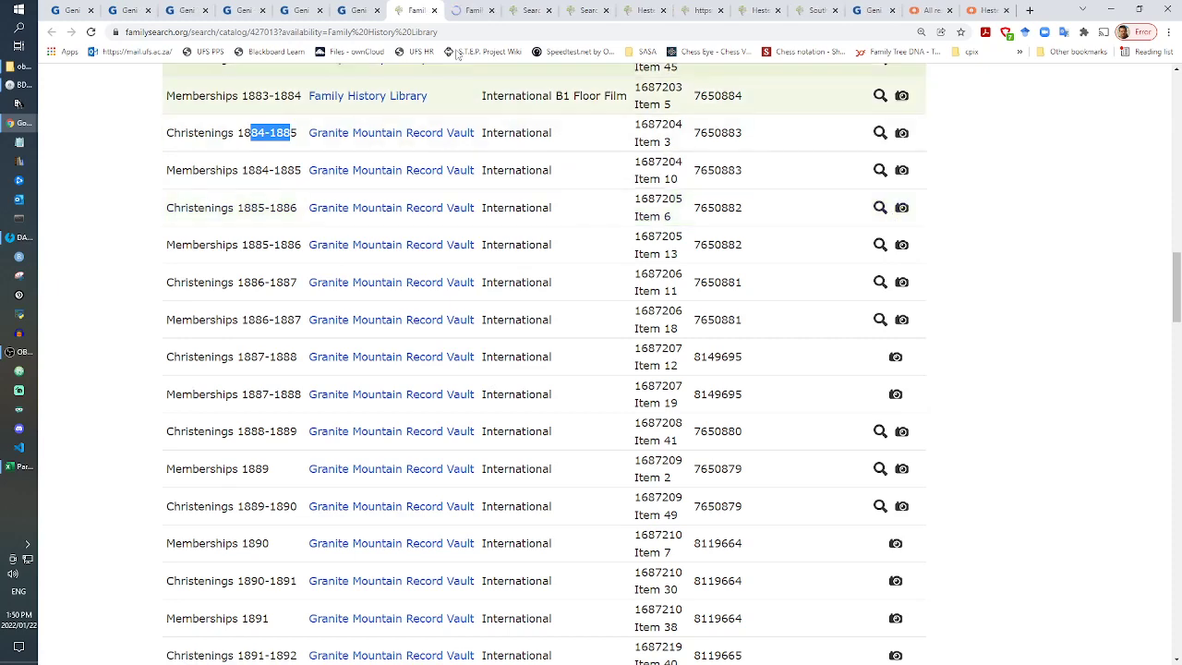
{"action": "left_click", "coordinate": [467, 10]}
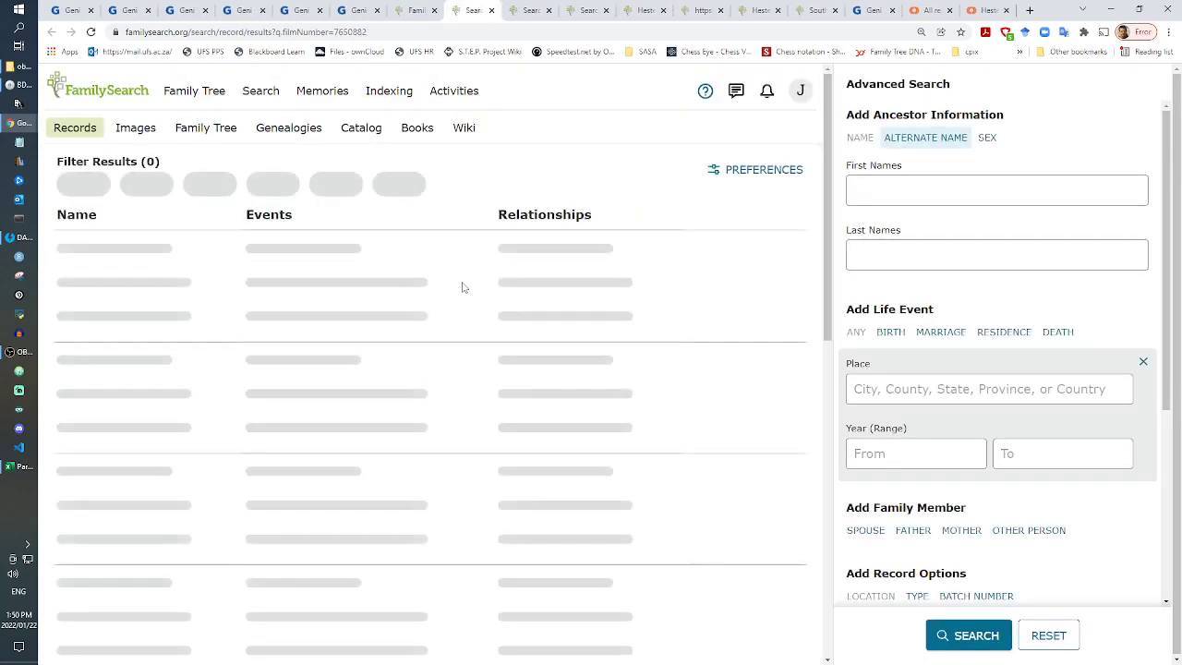
{"action": "left_click", "coordinate": [372, 9]}
{"action": "left_click", "coordinate": [466, 10]}
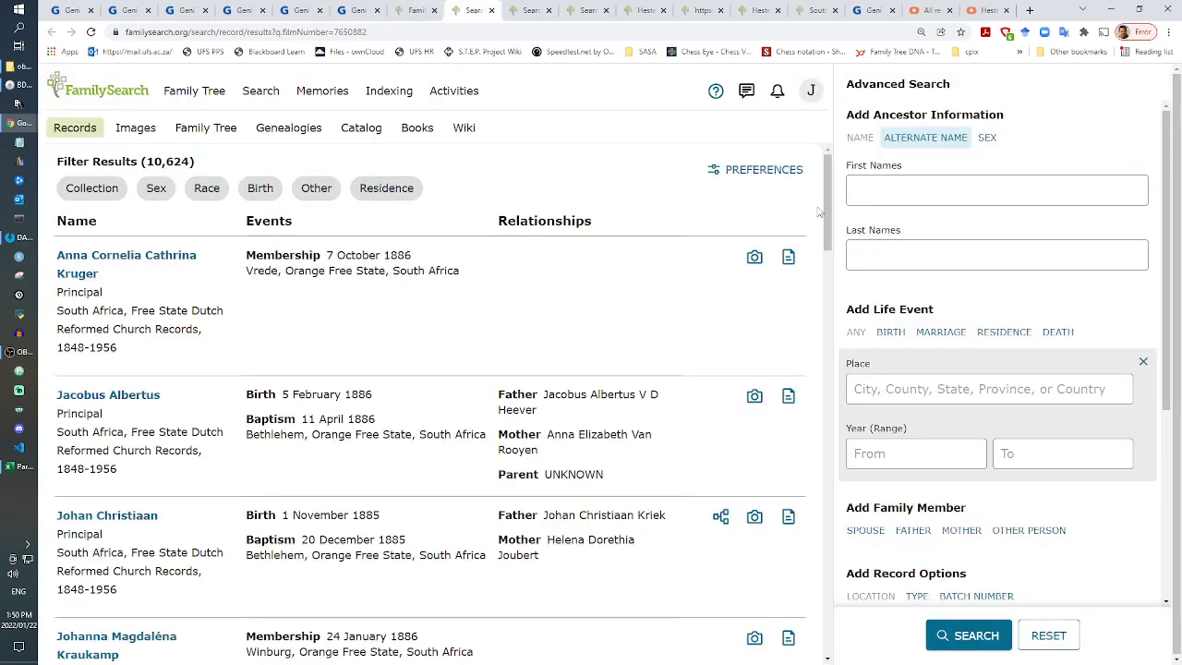
Step: Search the records of image group 7650882 for the woman's first two given names
{"action": "left_click", "coordinate": [951, 200]}
{"action": "type", "text": "hest"}
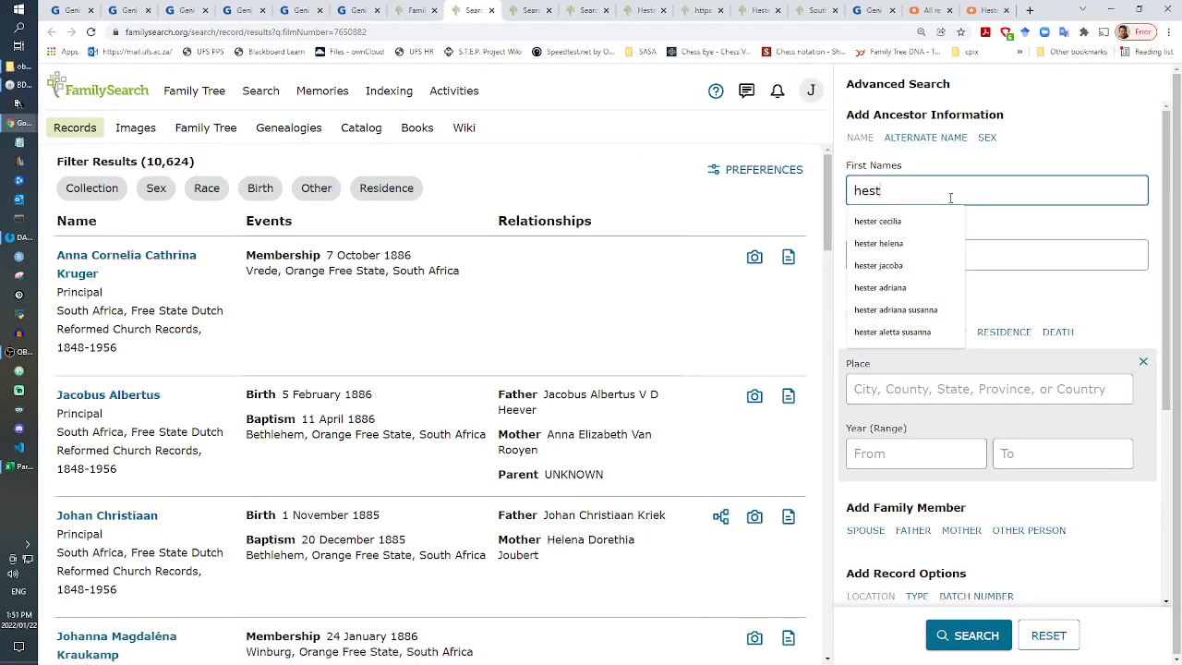
{"action": "type", "text": "er adriana"}
{"action": "key", "text": "Return"}
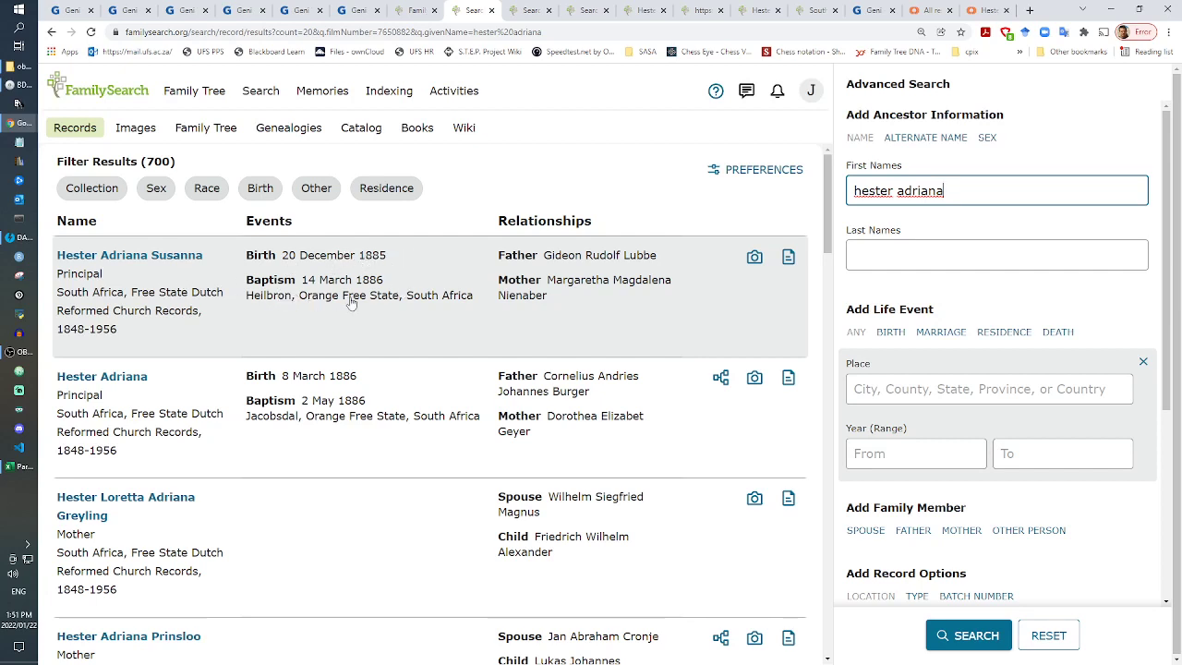
Step: Open the Heilbron baptism record dated 14 March 1886 in its own tab, check its birth date, and view the original document
{"action": "right_click", "coordinate": [152, 260]}
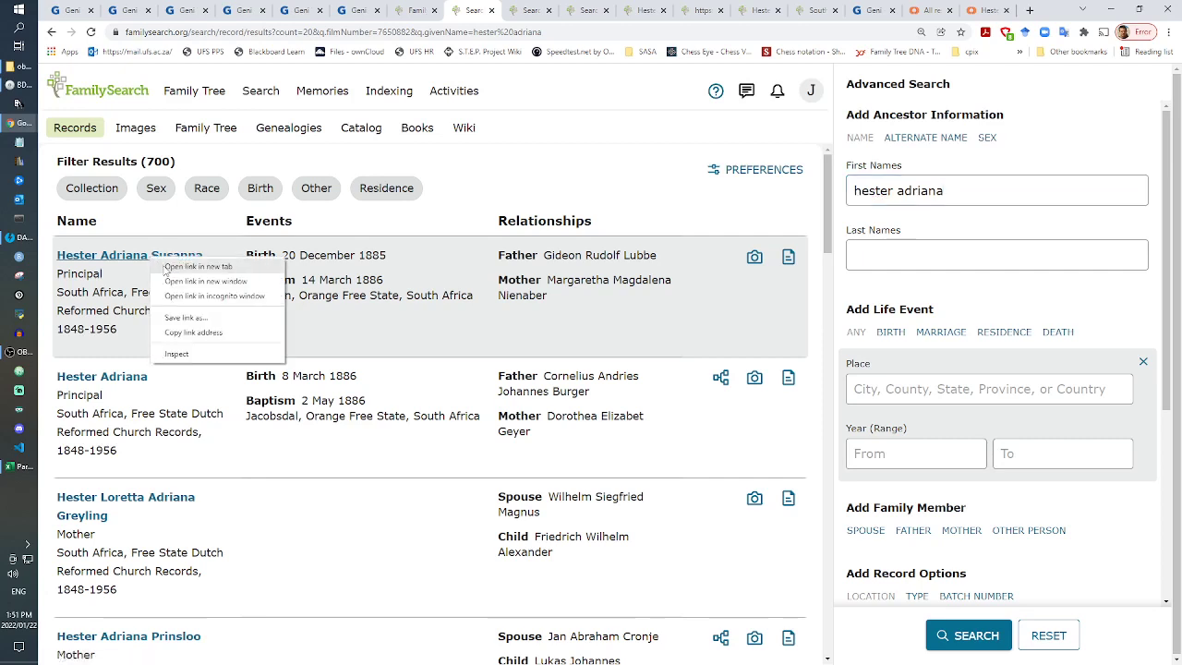
{"action": "left_click", "coordinate": [196, 267]}
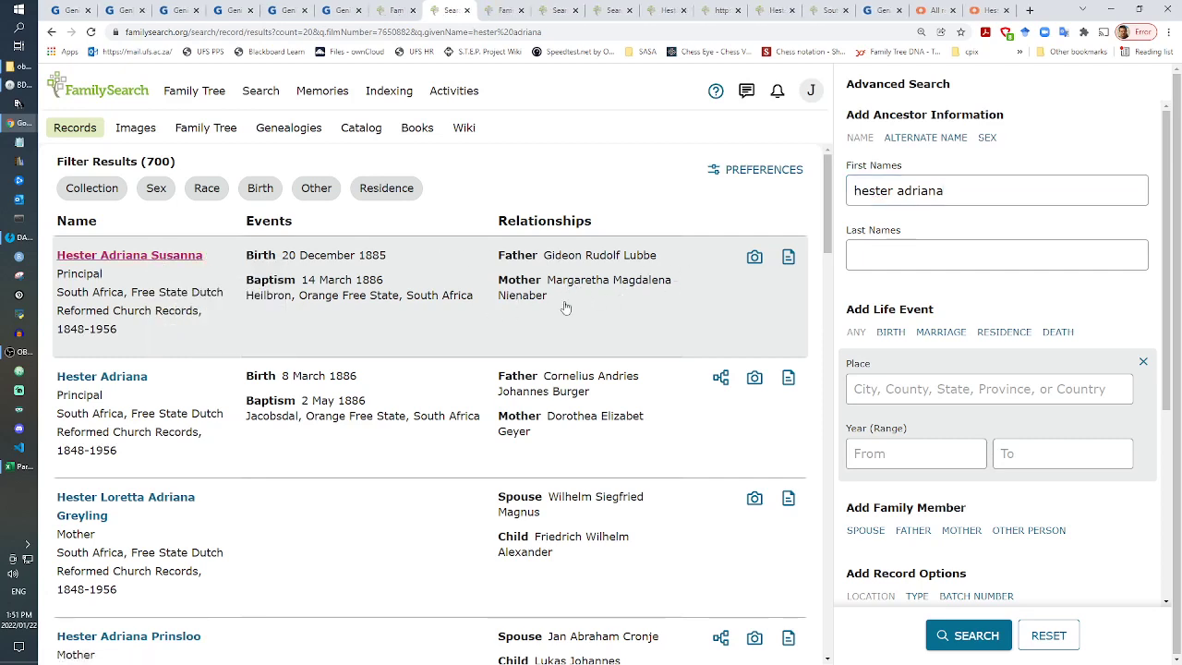
{"action": "left_click", "coordinate": [506, 9]}
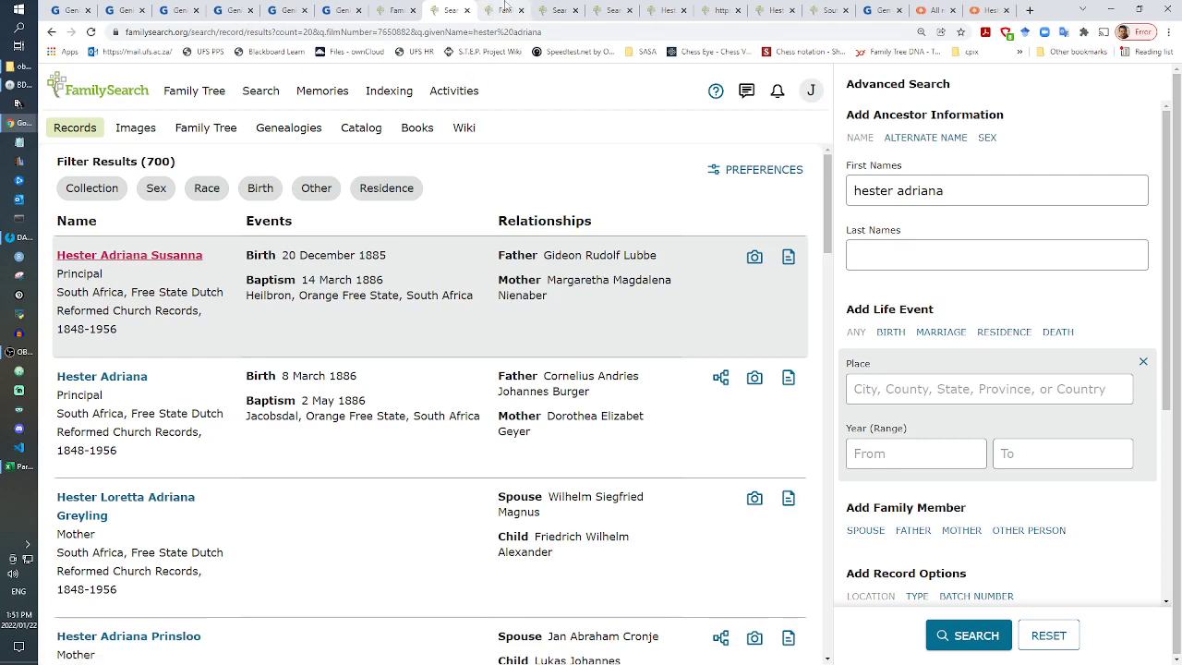
{"action": "left_click_drag", "start_coordinate": [507, 9], "coordinate": [397, 11]}
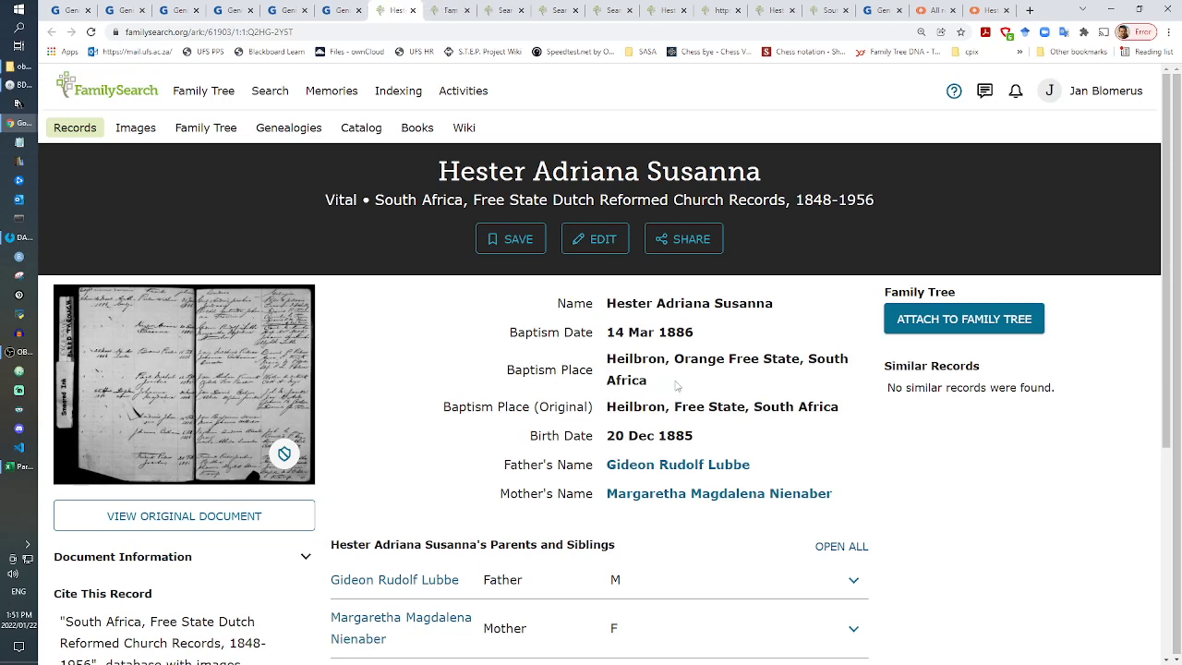
{"action": "left_click_drag", "start_coordinate": [709, 436], "coordinate": [628, 435]}
{"action": "left_click", "coordinate": [708, 443]}
{"action": "left_click", "coordinate": [269, 514]}
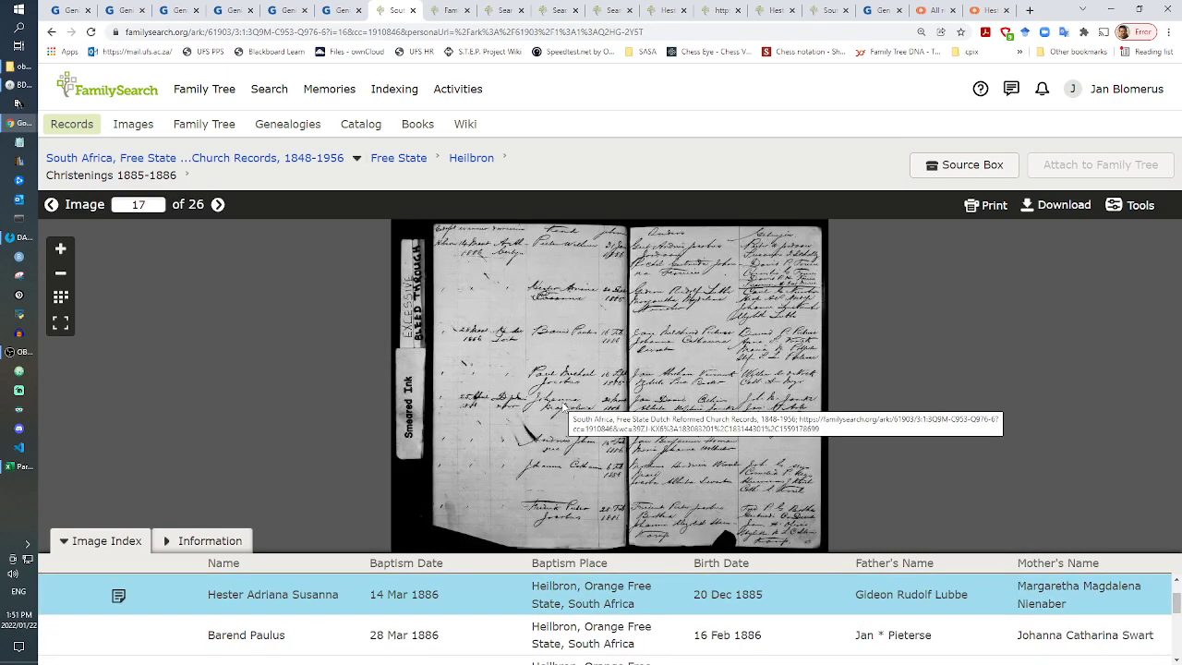
Step: Examine the child's name, birth date, parents and witnesses in the handwritten baptism entry on image 17 of Heilbron Christenings 1885-1886
{"action": "scroll", "coordinate": [561, 402], "scroll_direction": "up", "scroll_amount": 3}
{"action": "scroll", "coordinate": [563, 407], "scroll_direction": "up", "scroll_amount": 3}
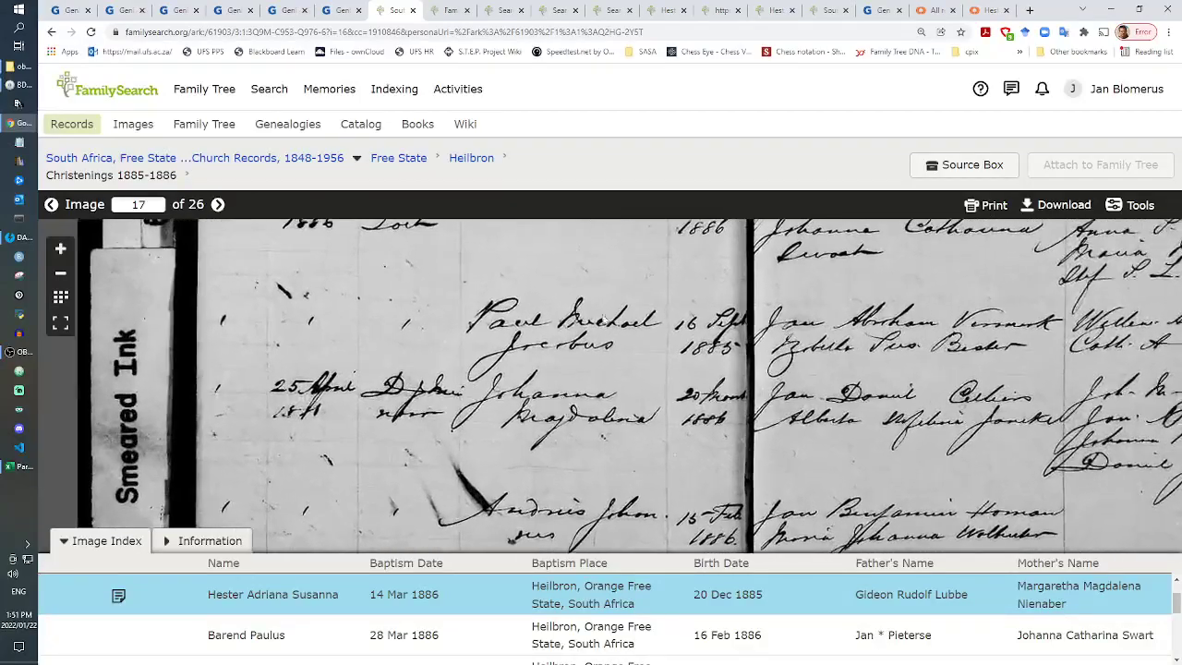
{"action": "left_click_drag", "start_coordinate": [526, 369], "coordinate": [445, 505]}
{"action": "scroll", "coordinate": [434, 446], "scroll_direction": "up", "scroll_amount": 2}
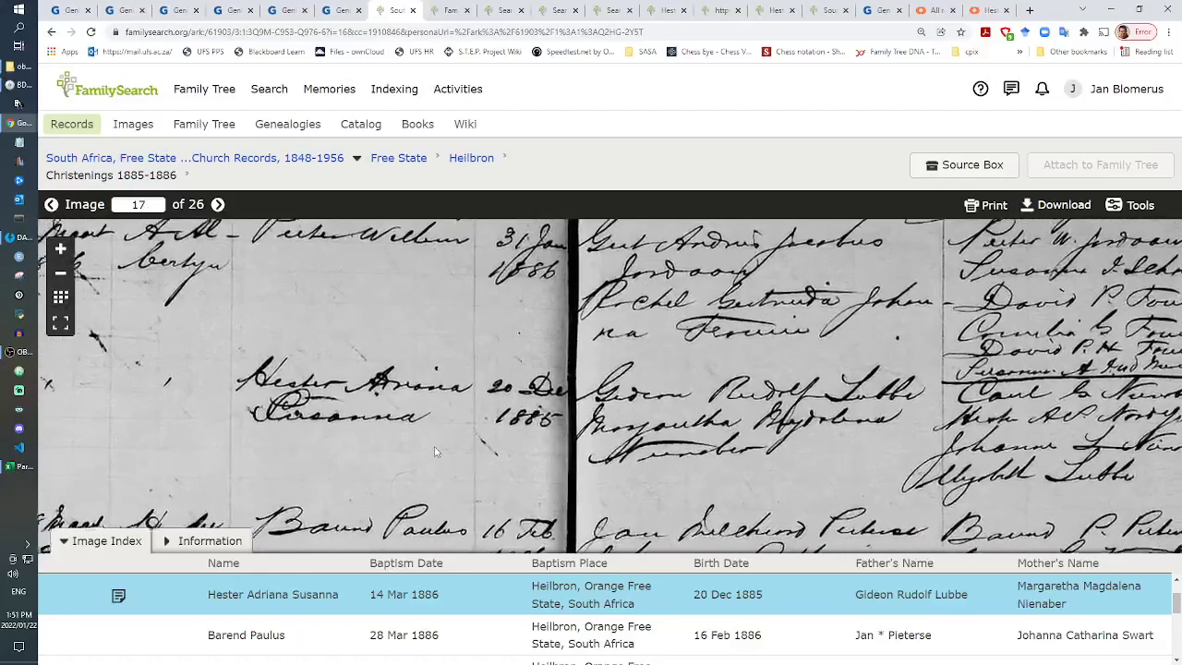
{"action": "scroll", "coordinate": [358, 417], "scroll_direction": "up", "scroll_amount": 1}
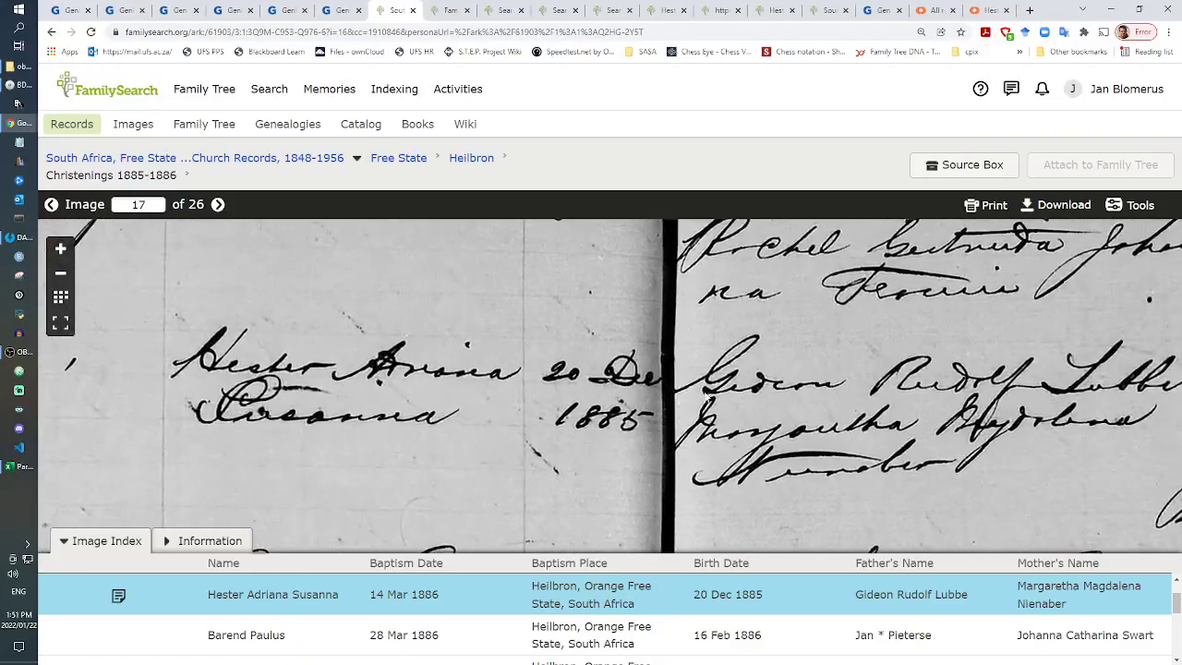
{"action": "left_click_drag", "start_coordinate": [358, 418], "coordinate": [678, 413]}
{"action": "scroll", "coordinate": [679, 413], "scroll_direction": "down", "scroll_amount": 1}
{"action": "scroll", "coordinate": [864, 415], "scroll_direction": "up", "scroll_amount": 1}
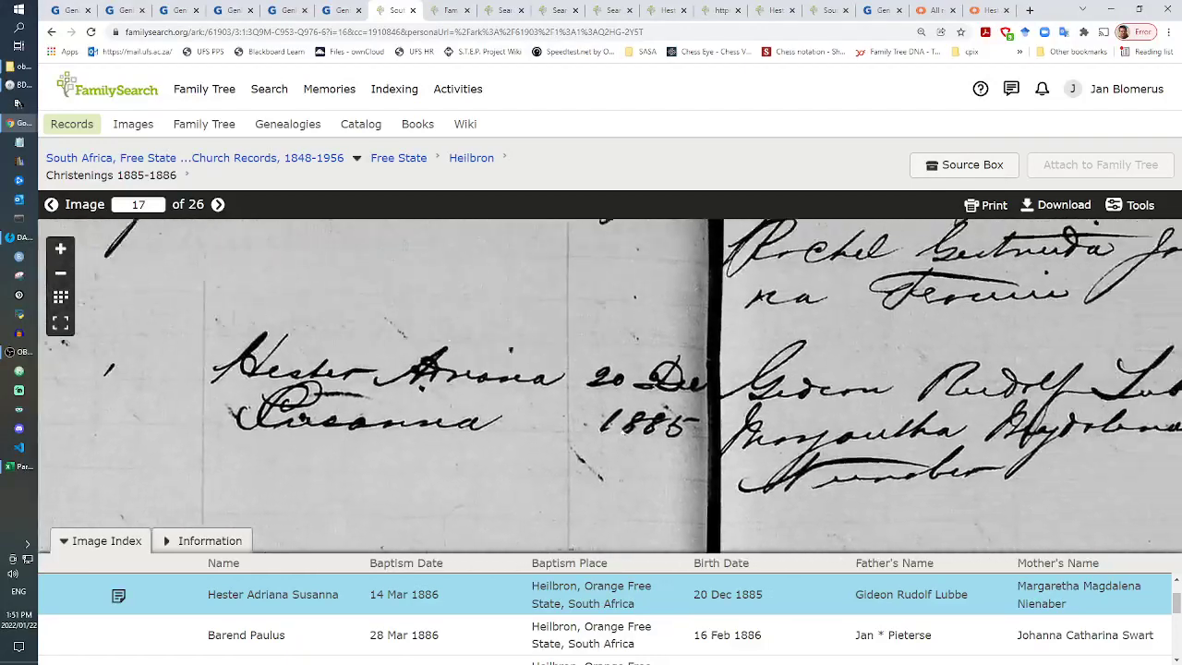
{"action": "left_click_drag", "start_coordinate": [864, 416], "coordinate": [686, 436]}
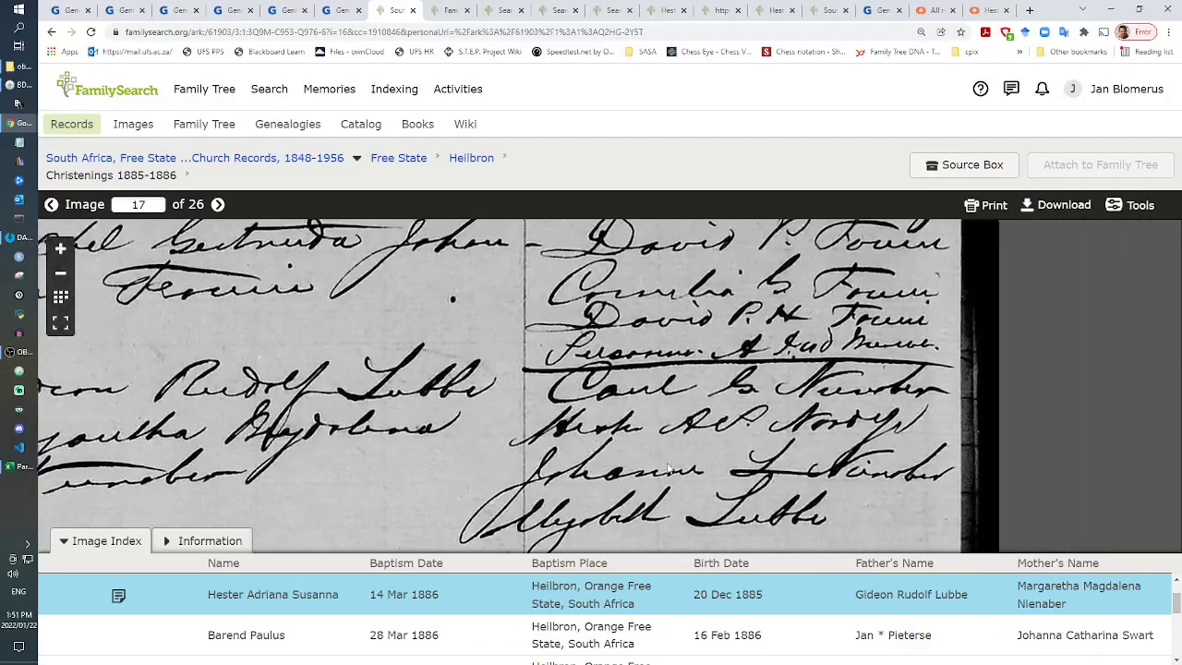
{"action": "scroll", "coordinate": [851, 430], "scroll_direction": "up", "scroll_amount": 2}
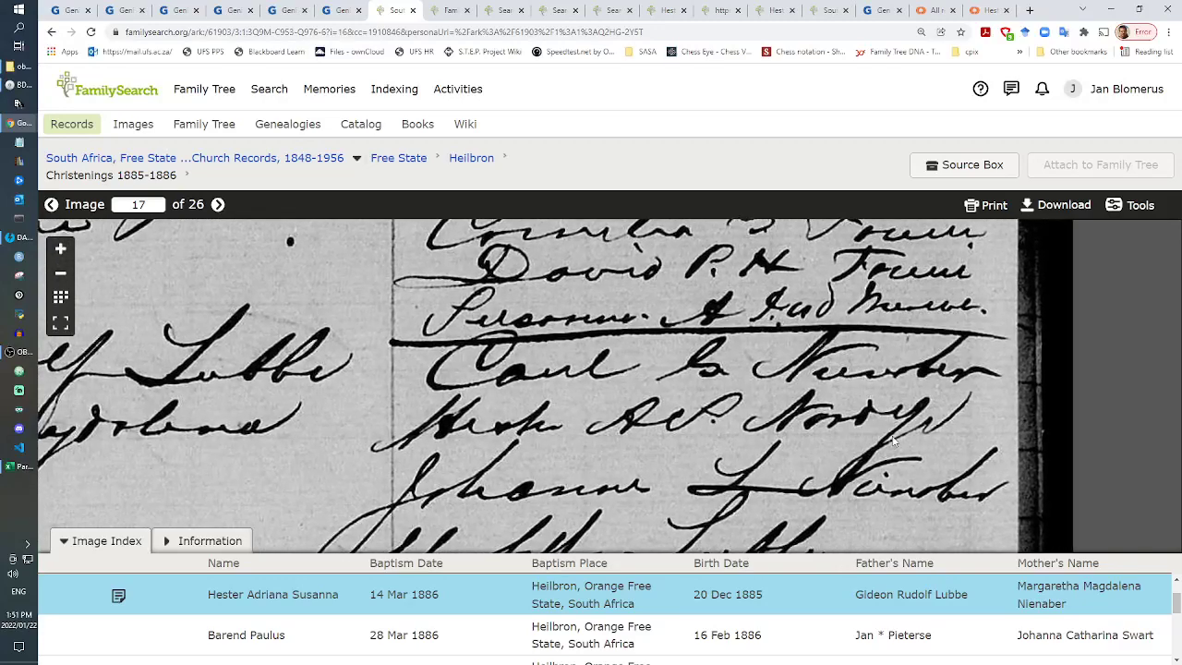
Step: Examine the witnesses' names and compare them with the parents' names in the handwritten baptism entry on image 17
{"action": "key", "text": "Down"}
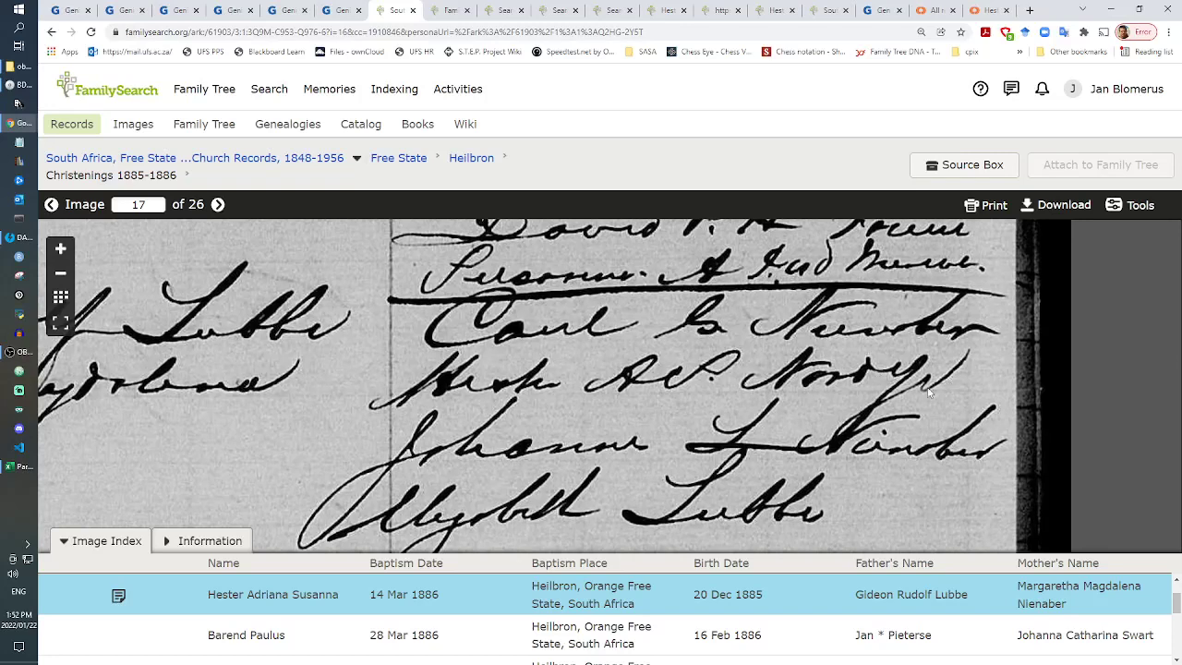
{"action": "key", "text": "Left"}
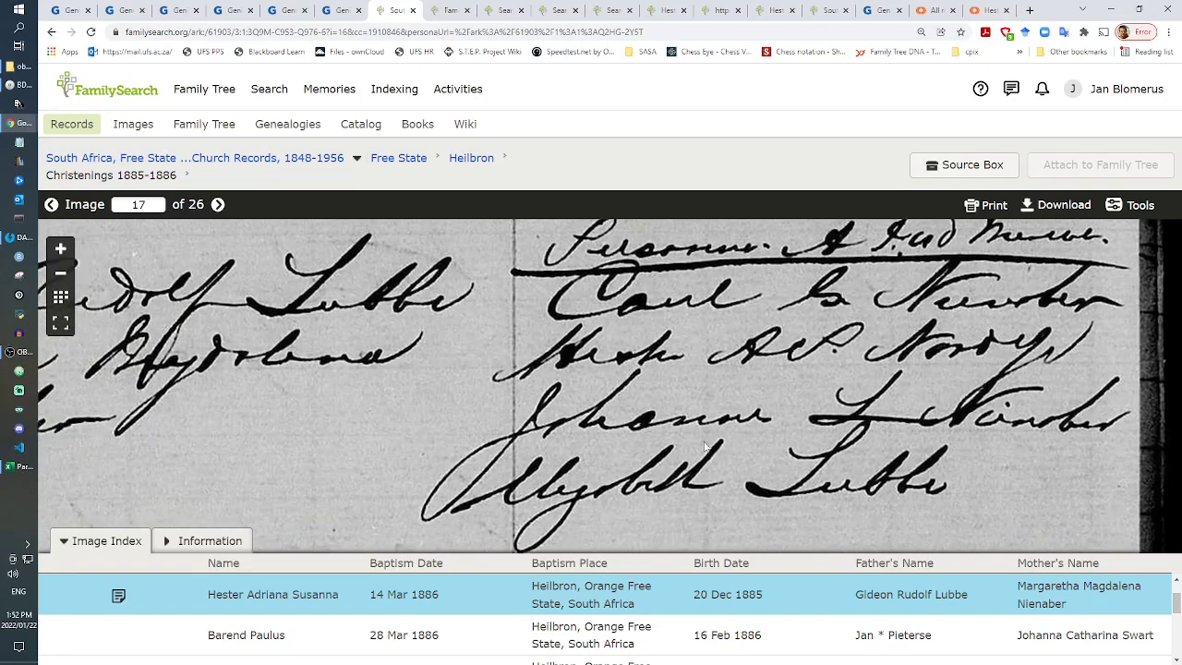
{"action": "key", "text": "Up"}
{"action": "key", "text": "Right"}
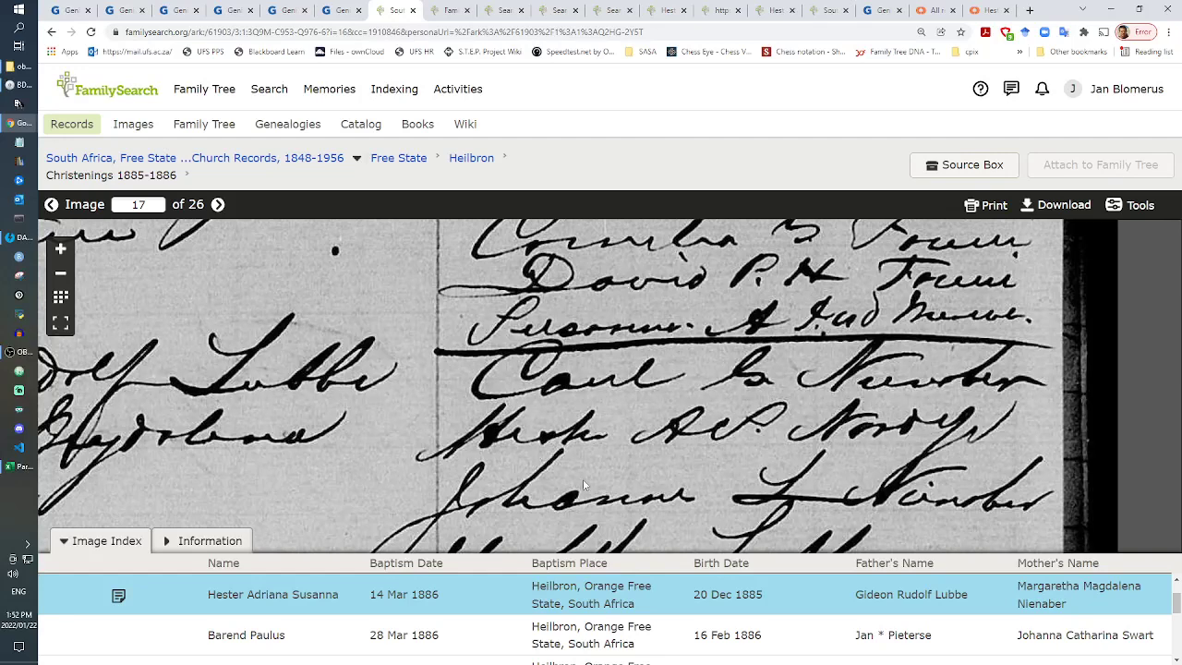
{"action": "key", "text": "Left"}
{"action": "key", "text": "Left"}
{"action": "key", "text": "Left"}
{"action": "key", "text": "Left"}
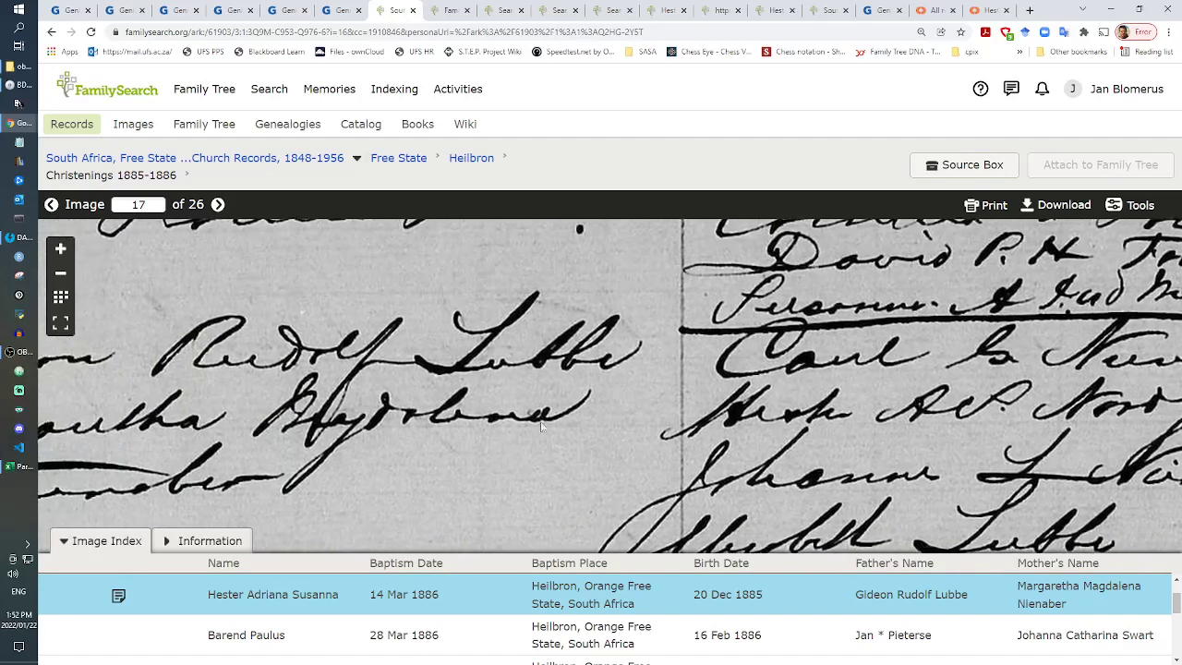
{"action": "key", "text": "Left"}
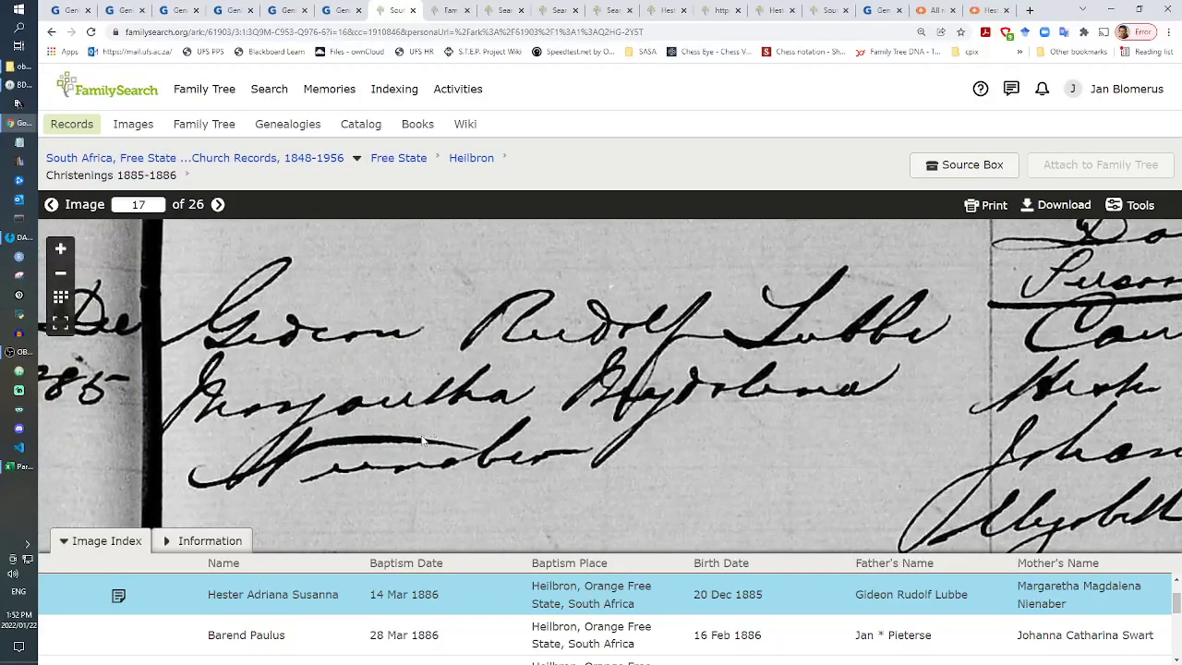
{"action": "key", "text": "Left"}
{"action": "key", "text": "Left"}
{"action": "key", "text": "Left"}
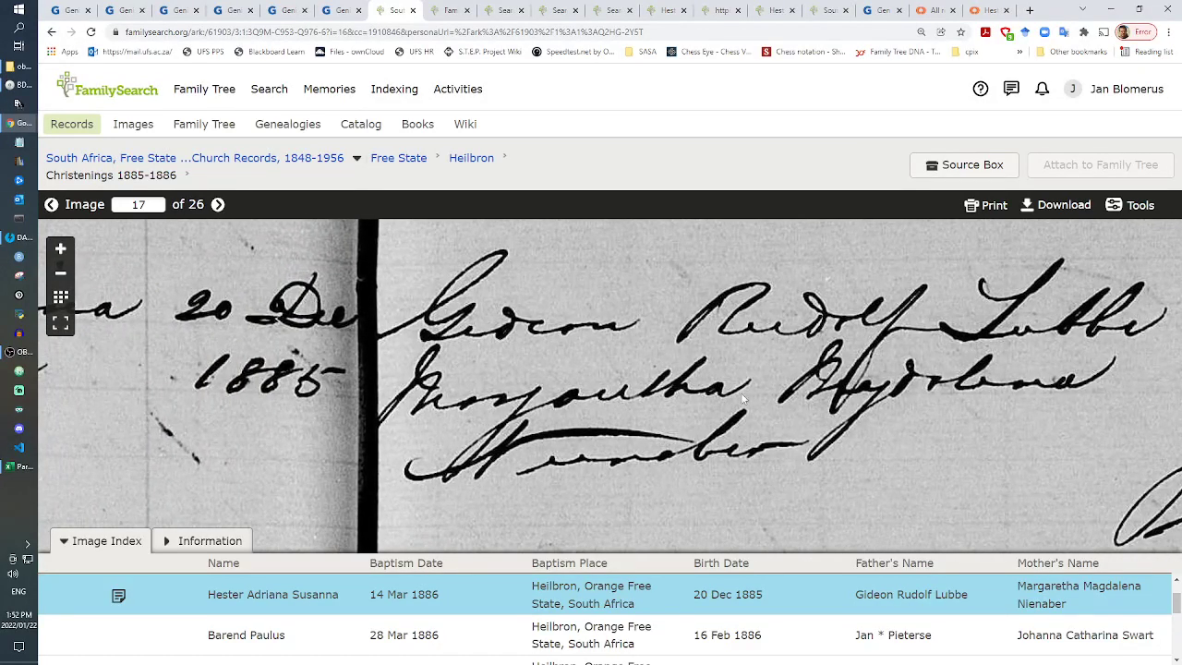
{"action": "left_click_drag", "start_coordinate": [911, 408], "coordinate": [688, 446]}
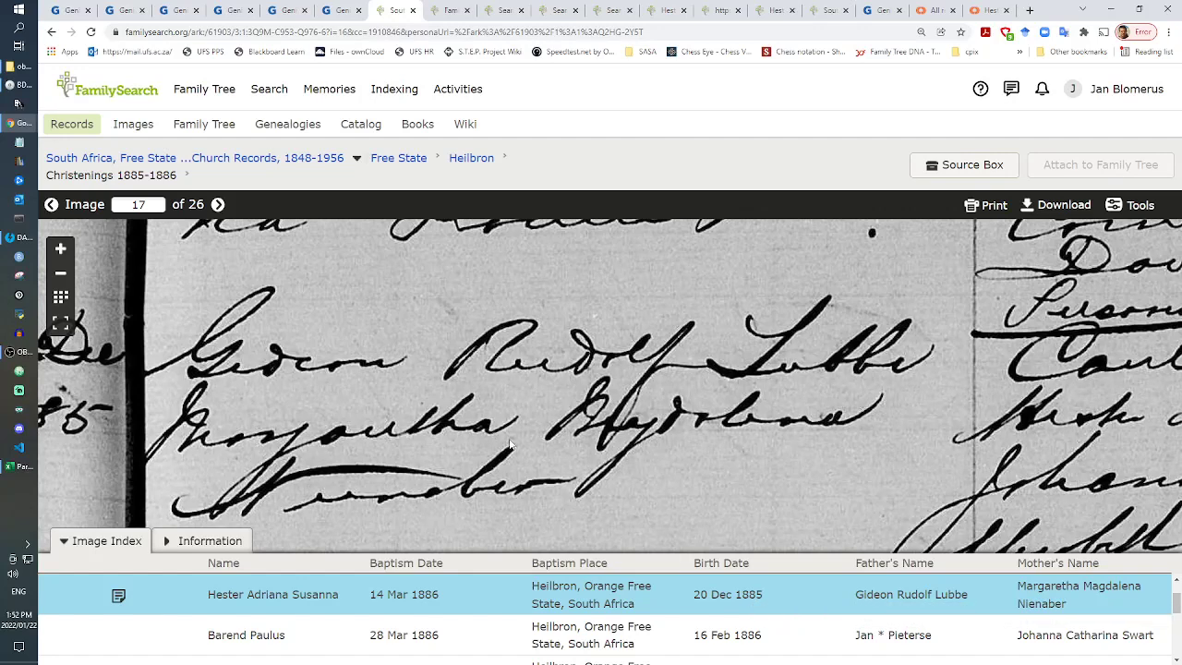
{"action": "left_click_drag", "start_coordinate": [509, 444], "coordinate": [489, 379]}
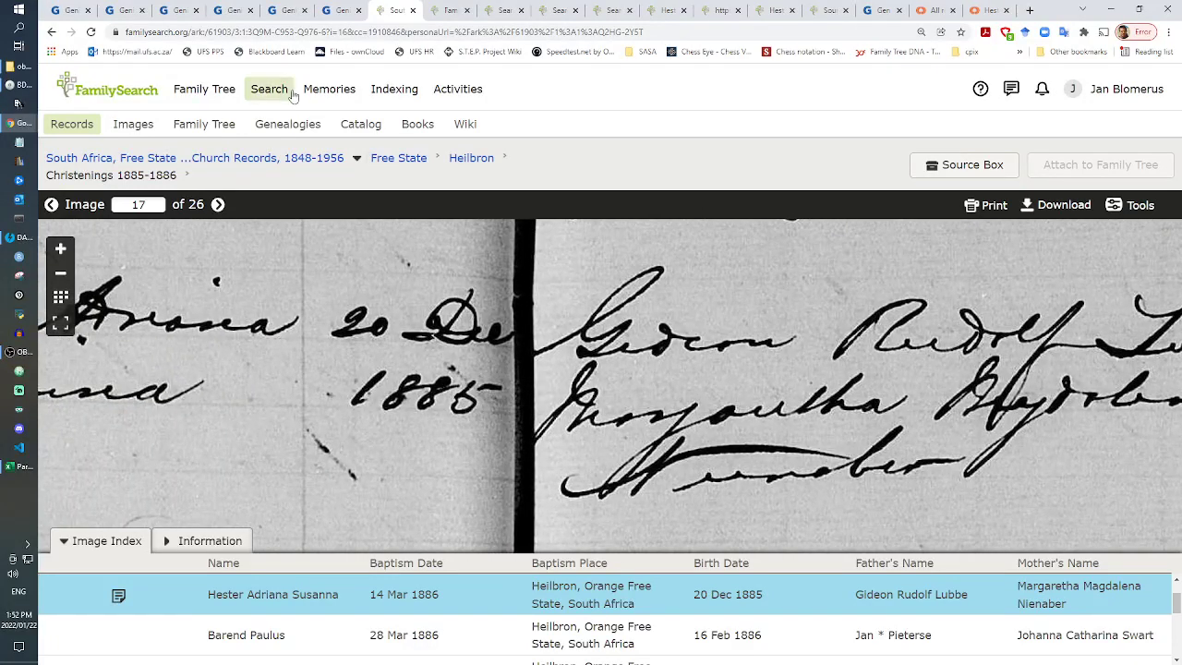
Step: Check the child's name and birth date in the baptism entry and copy the web address of the image
{"action": "left_click", "coordinate": [297, 33]}
{"action": "right_click", "coordinate": [298, 33]}
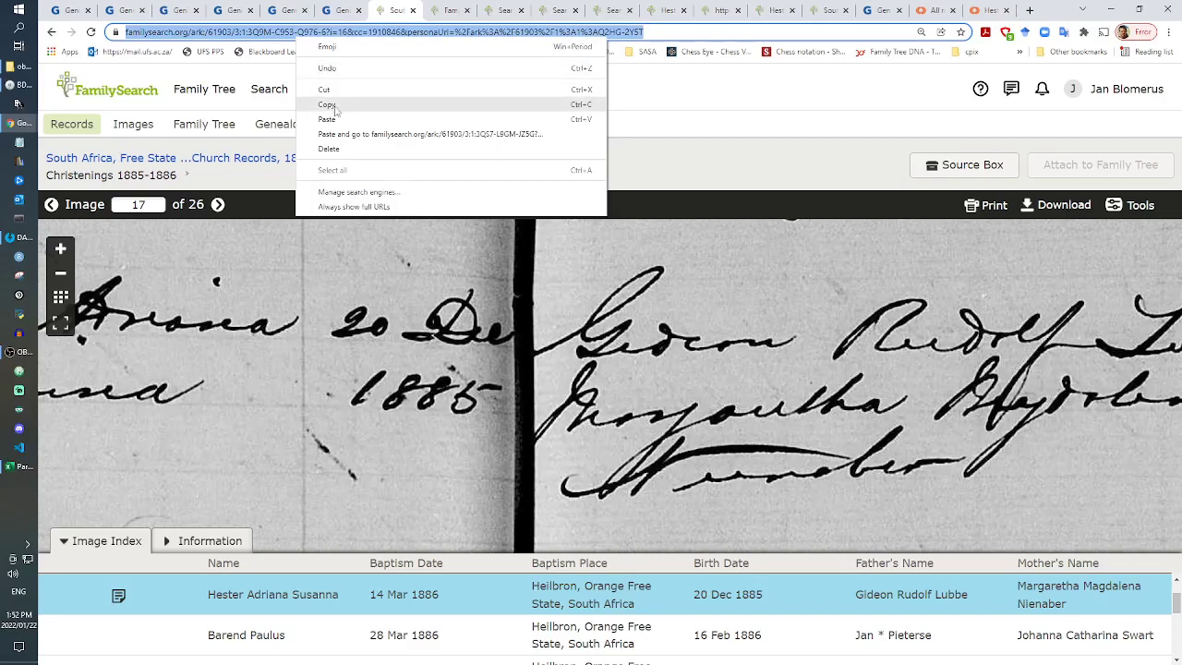
{"action": "left_click", "coordinate": [337, 104]}
{"action": "left_click_drag", "start_coordinate": [353, 379], "coordinate": [442, 388]}
{"action": "scroll", "coordinate": [441, 388], "scroll_direction": "down", "scroll_amount": 5}
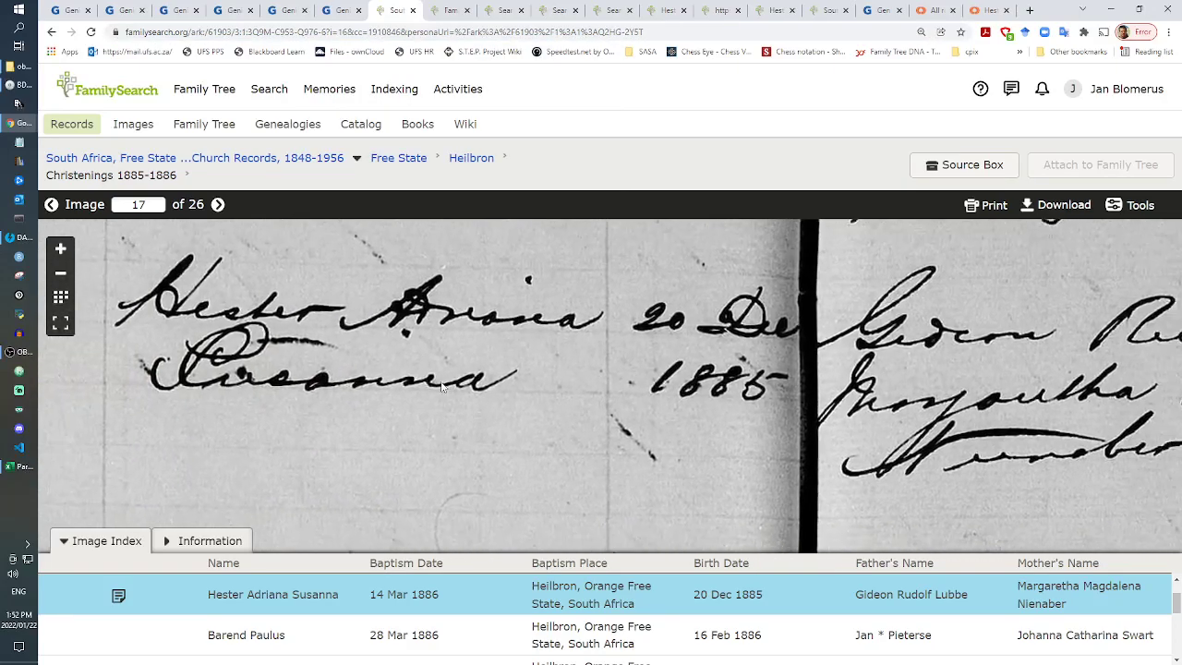
{"action": "scroll", "coordinate": [434, 374], "scroll_direction": "down", "scroll_amount": 5}
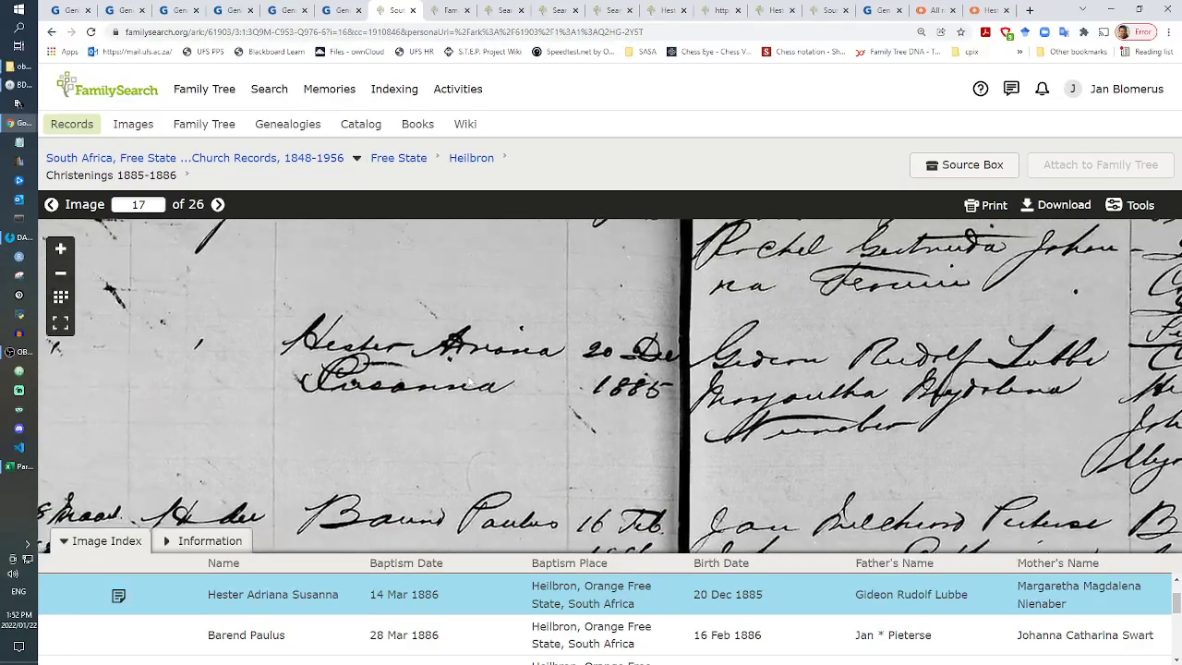
{"action": "scroll", "coordinate": [470, 382], "scroll_direction": "up", "scroll_amount": 4}
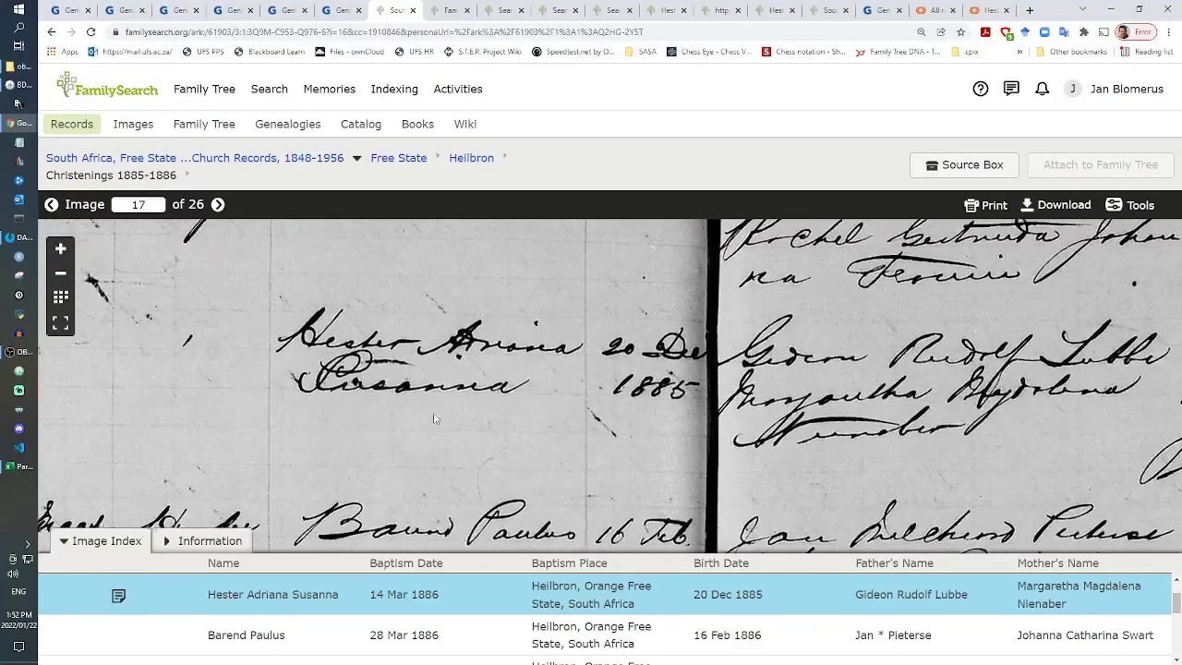
{"action": "left_click_drag", "start_coordinate": [240, 421], "coordinate": [678, 383]}
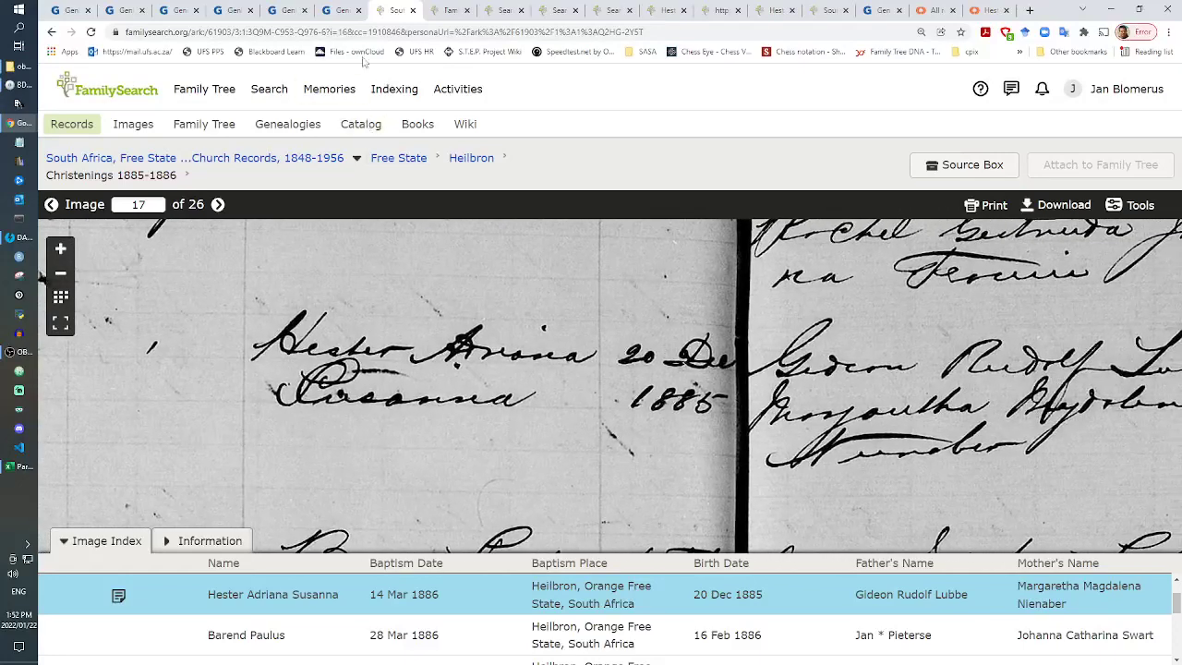
{"action": "left_click", "coordinate": [369, 31]}
{"action": "right_click", "coordinate": [370, 31]}
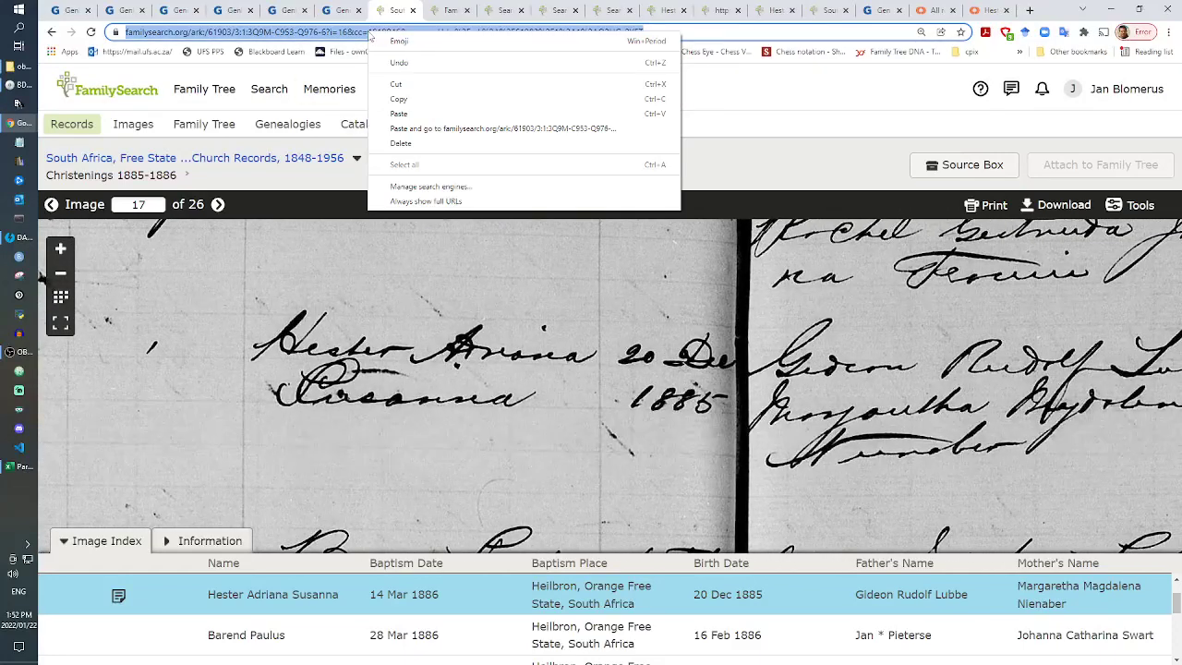
{"action": "left_click", "coordinate": [397, 99]}
Step: Switch to the woman's Geni profile, set her date of birth to the one in the baptism entry, and save the profile
{"action": "left_click", "coordinate": [340, 10]}
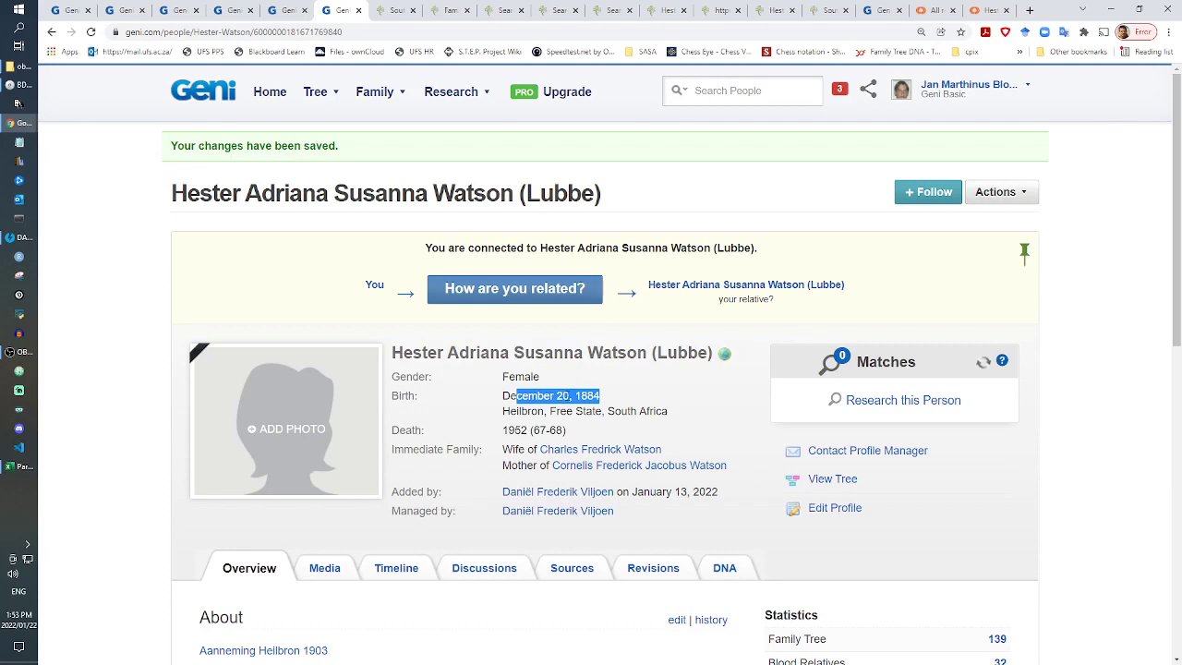
{"action": "left_click", "coordinate": [850, 510]}
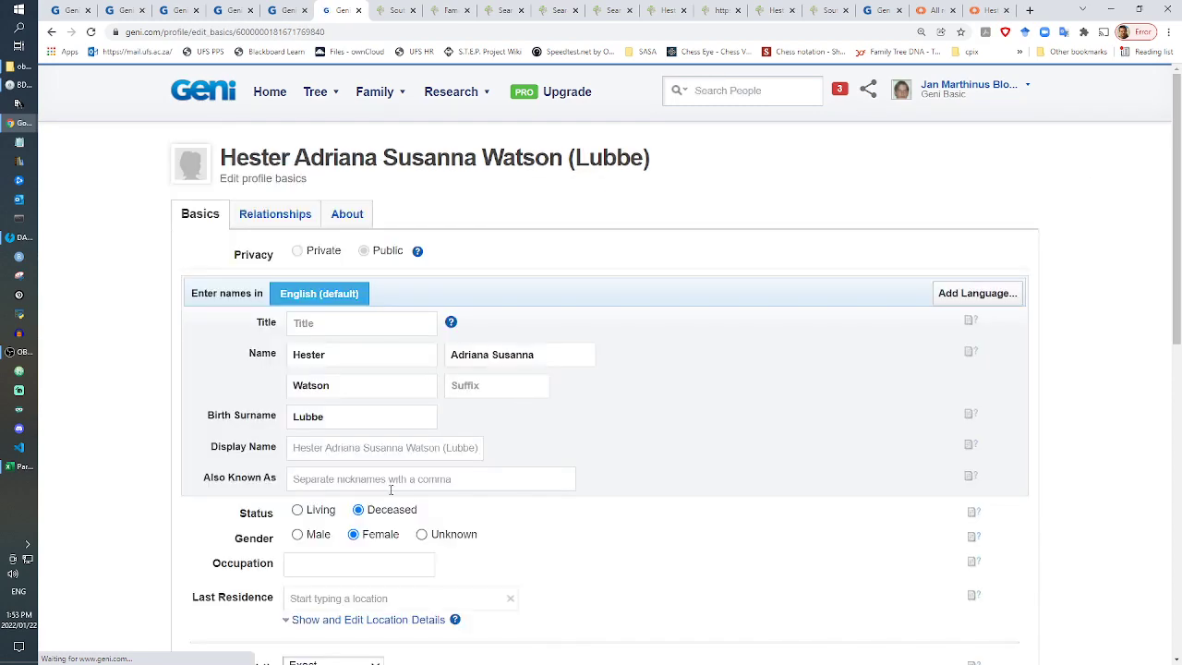
{"action": "scroll", "coordinate": [390, 489], "scroll_direction": "down", "scroll_amount": 7}
{"action": "scroll", "coordinate": [366, 273], "scroll_direction": "up", "scroll_amount": 3}
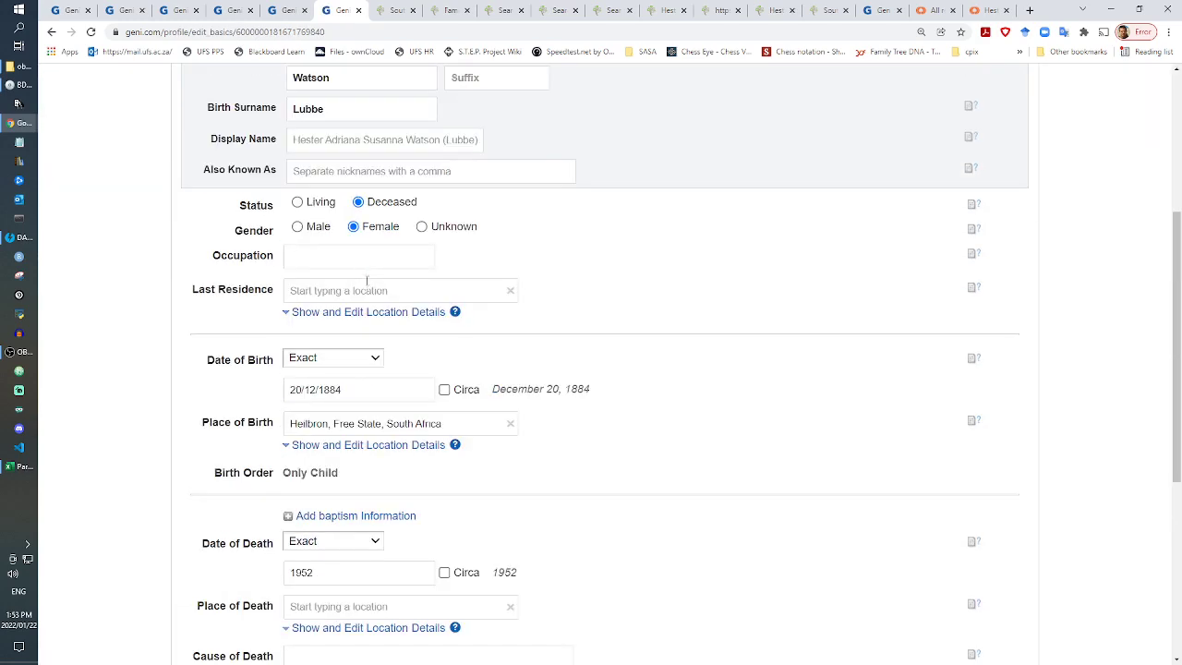
{"action": "left_click", "coordinate": [388, 389]}
{"action": "left_click", "coordinate": [391, 390]}
{"action": "scroll", "coordinate": [391, 390], "scroll_direction": "down", "scroll_amount": 3}
{"action": "left_click", "coordinate": [364, 351]}
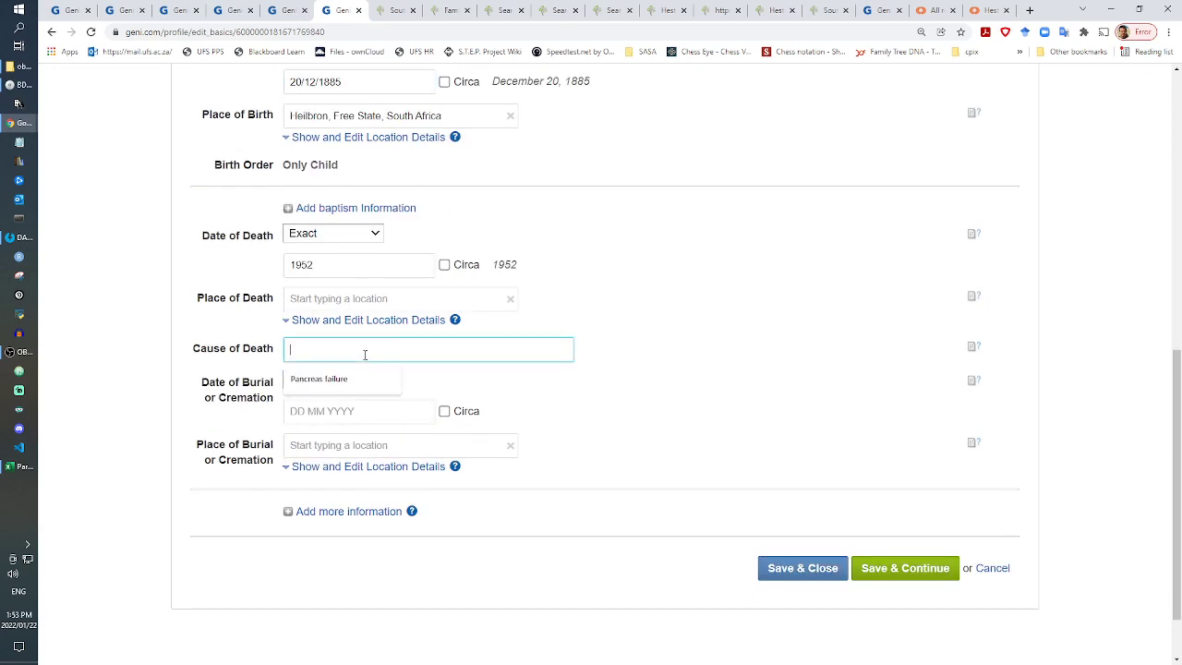
{"action": "left_click", "coordinate": [673, 511]}
Step: Return to the FamilySearch image and check the columns before the child's name in the baptism entry
{"action": "left_click", "coordinate": [383, 6]}
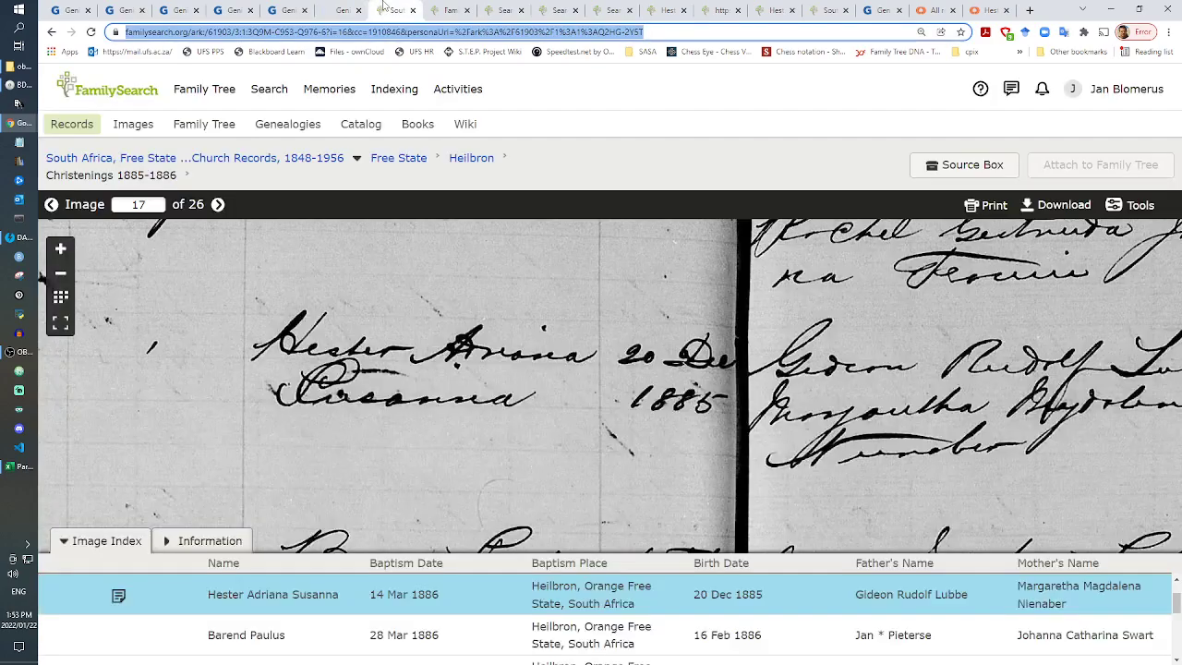
{"action": "left_click_drag", "start_coordinate": [42, 275], "coordinate": [494, 316]}
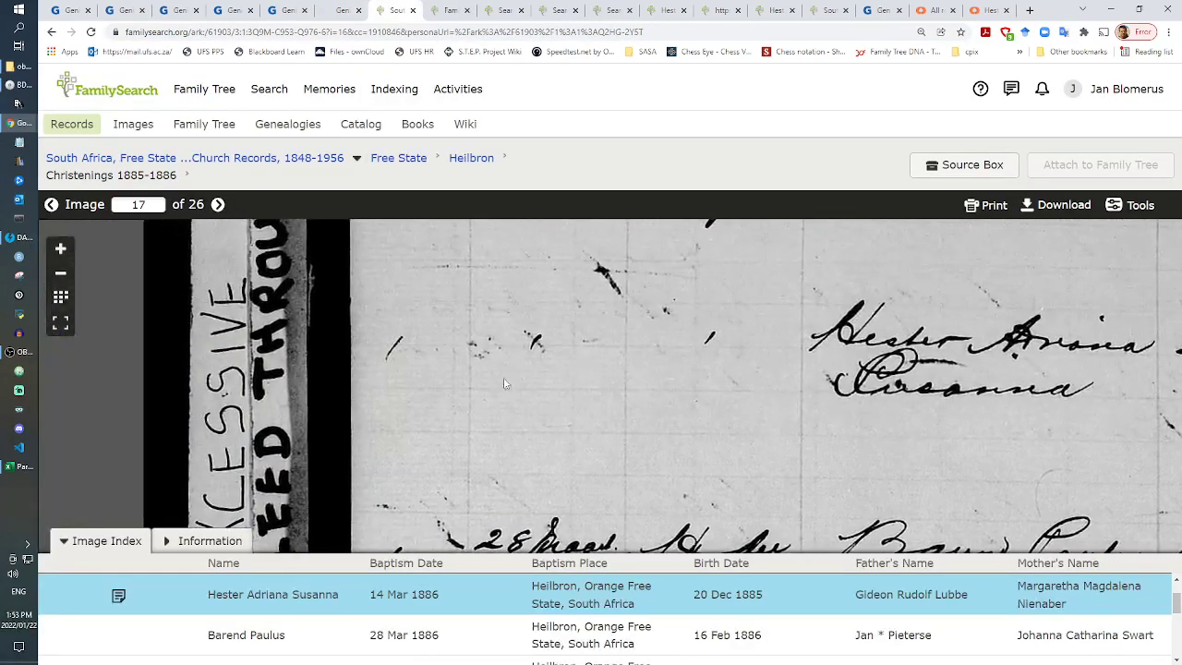
{"action": "left_click", "coordinate": [466, 34]}
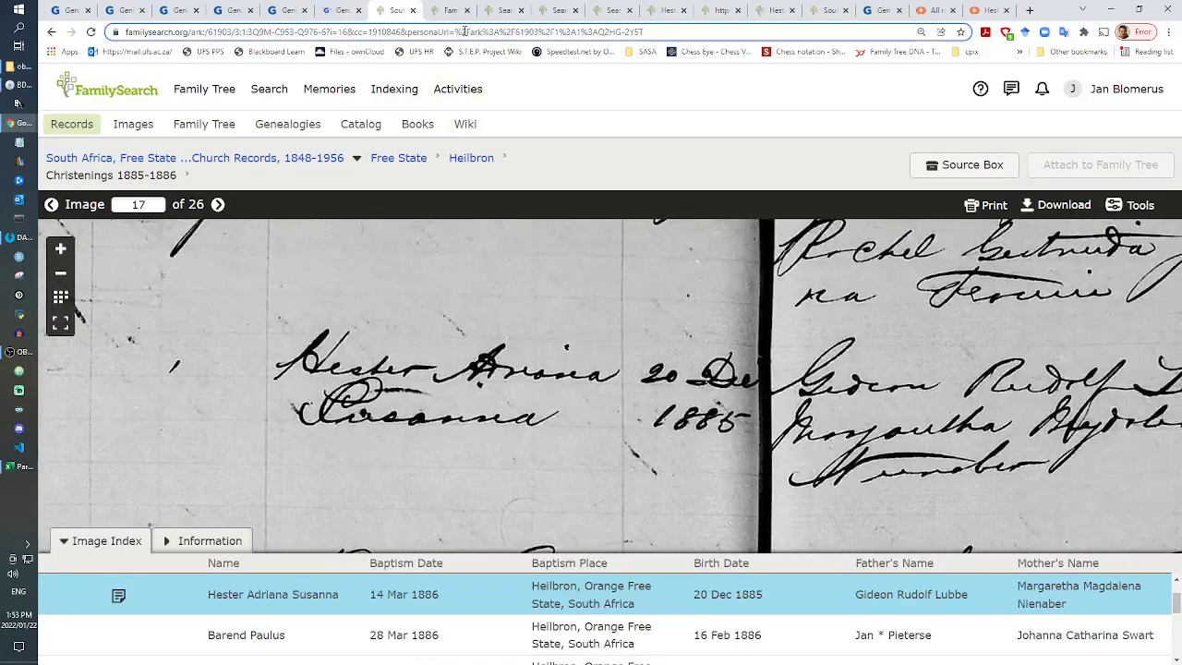
Step: Add the baptism image link labelled "Doop Heilbron 1886" above the existing link in the Geni profile's About text and save it
{"action": "left_click", "coordinate": [338, 10]}
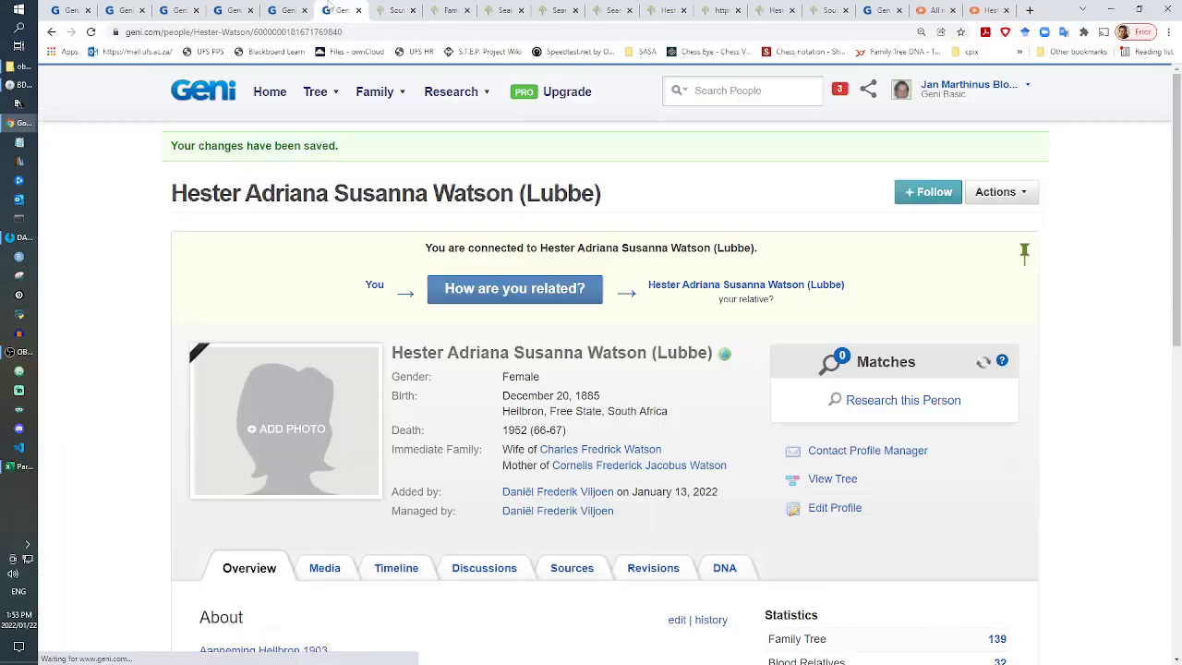
{"action": "scroll", "coordinate": [600, 323], "scroll_direction": "down", "scroll_amount": 5}
{"action": "left_click", "coordinate": [677, 313]}
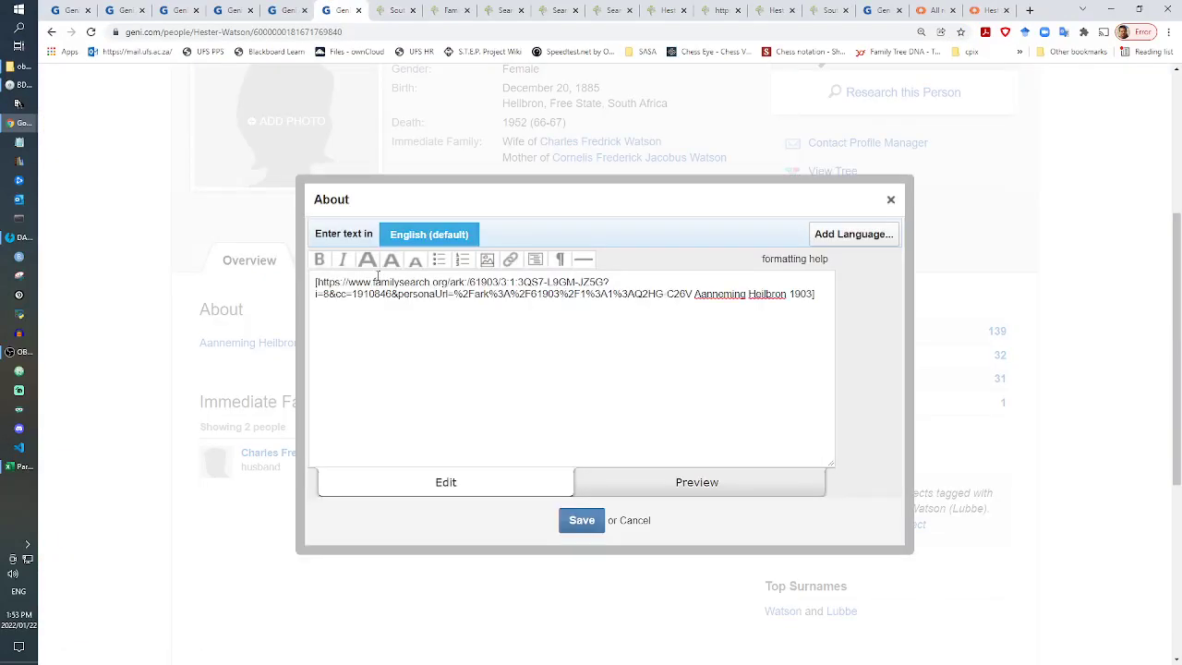
{"action": "key", "text": "Return"}
{"action": "key", "text": "Return"}
{"action": "key", "text": "Up"}
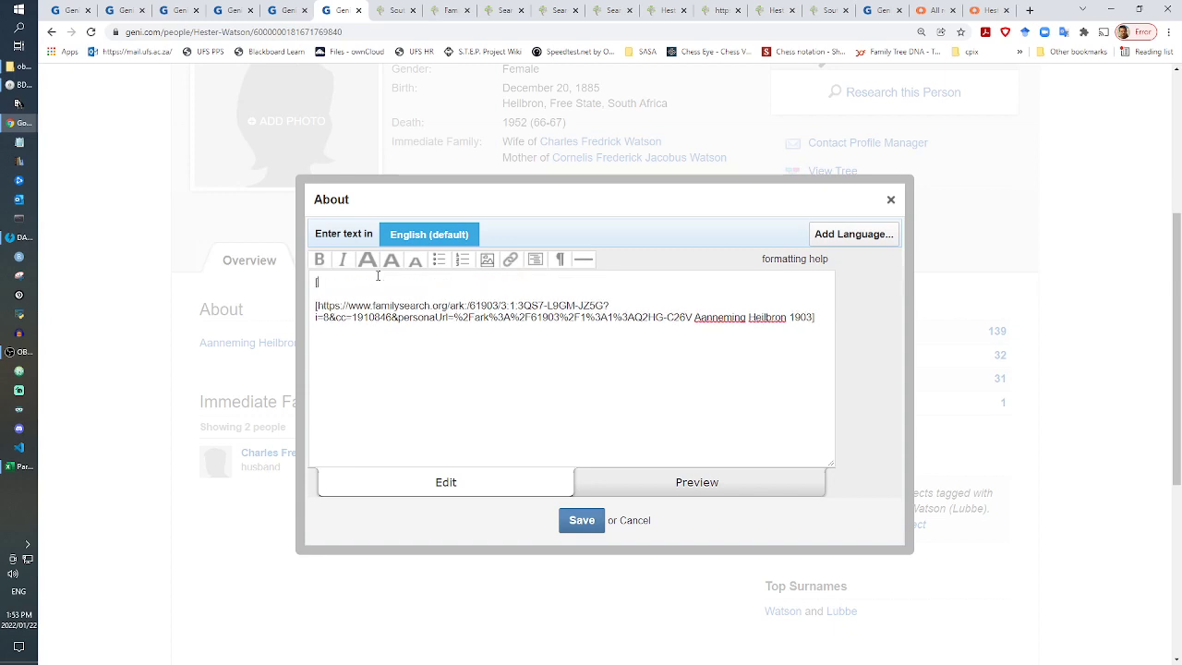
{"action": "key", "text": "ctrl+v"}
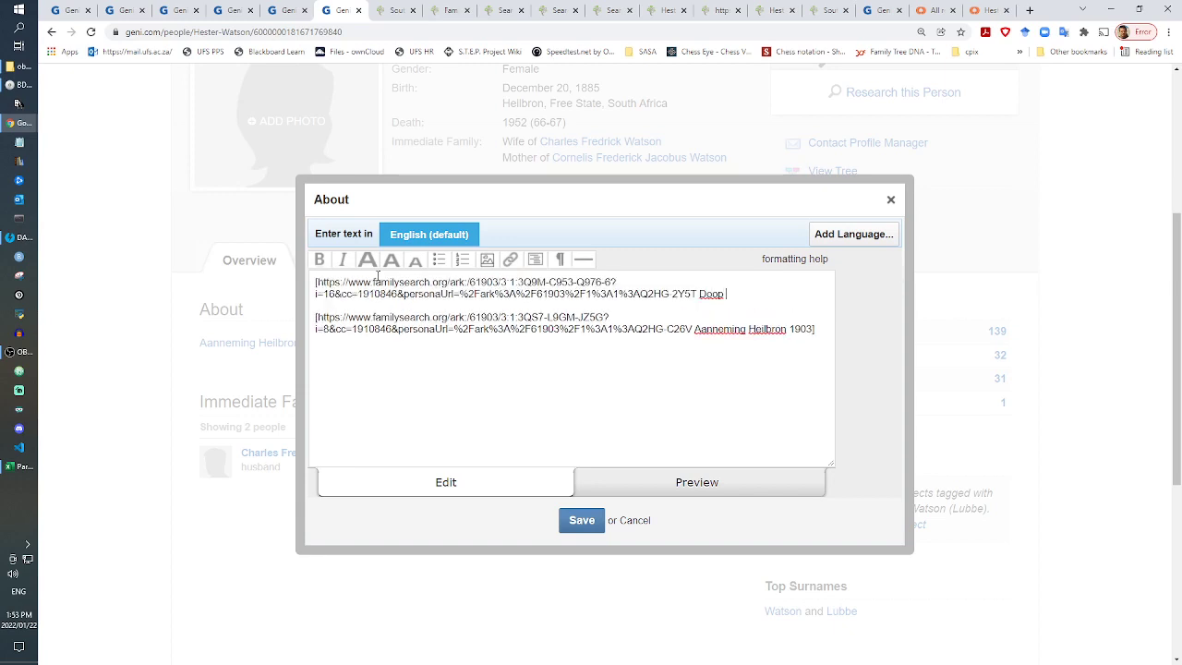
{"action": "type", "text": "Doop Heilbron 1886"}
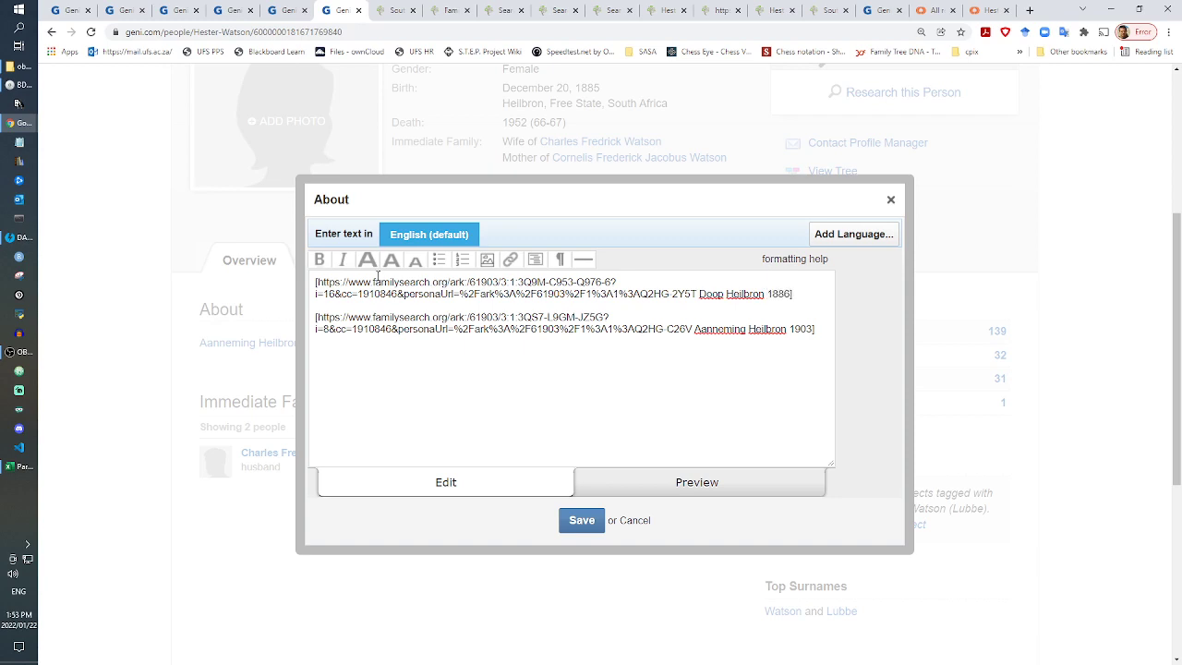
{"action": "left_click", "coordinate": [577, 519]}
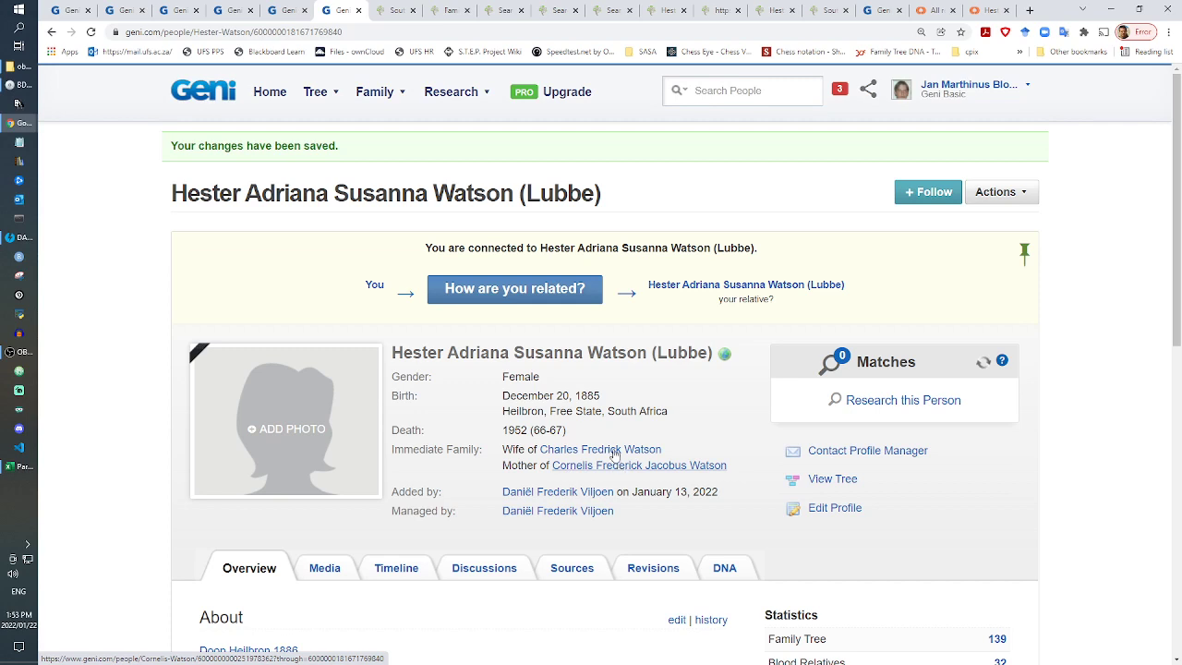
Step: Reread the father's and mother's names and the witnesses beside them in the baptism entry on the FamilySearch image
{"action": "mouse_move", "coordinate": [566, 469]}
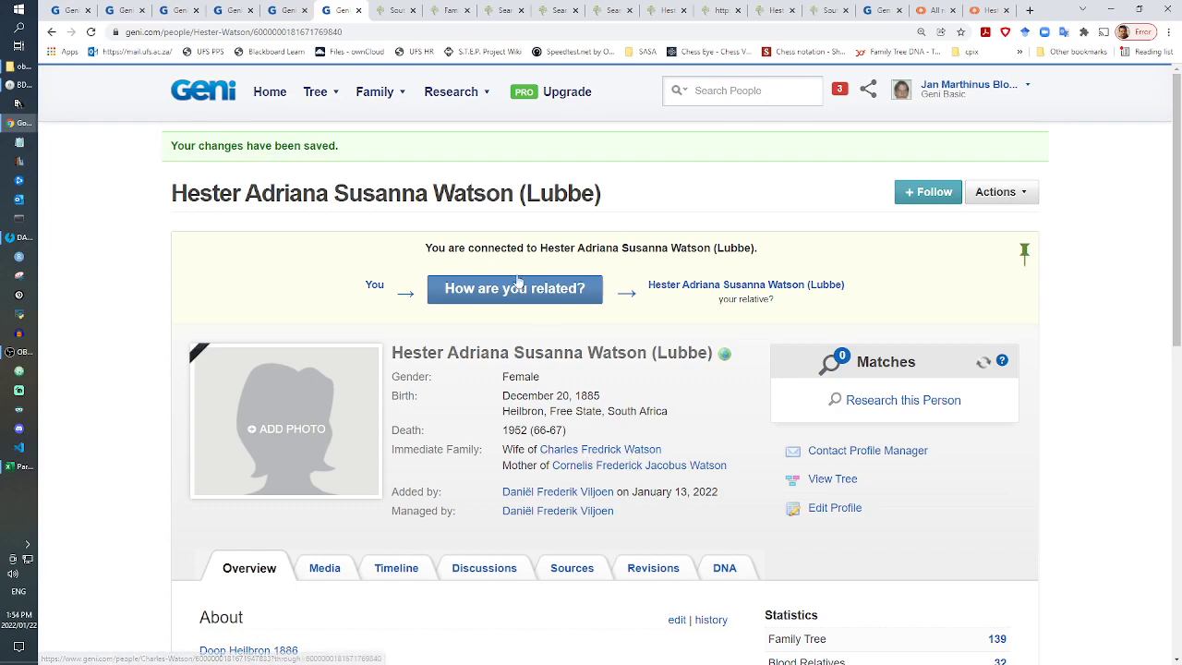
{"action": "left_click", "coordinate": [397, 9]}
{"action": "left_click_drag", "start_coordinate": [766, 351], "coordinate": [677, 416]}
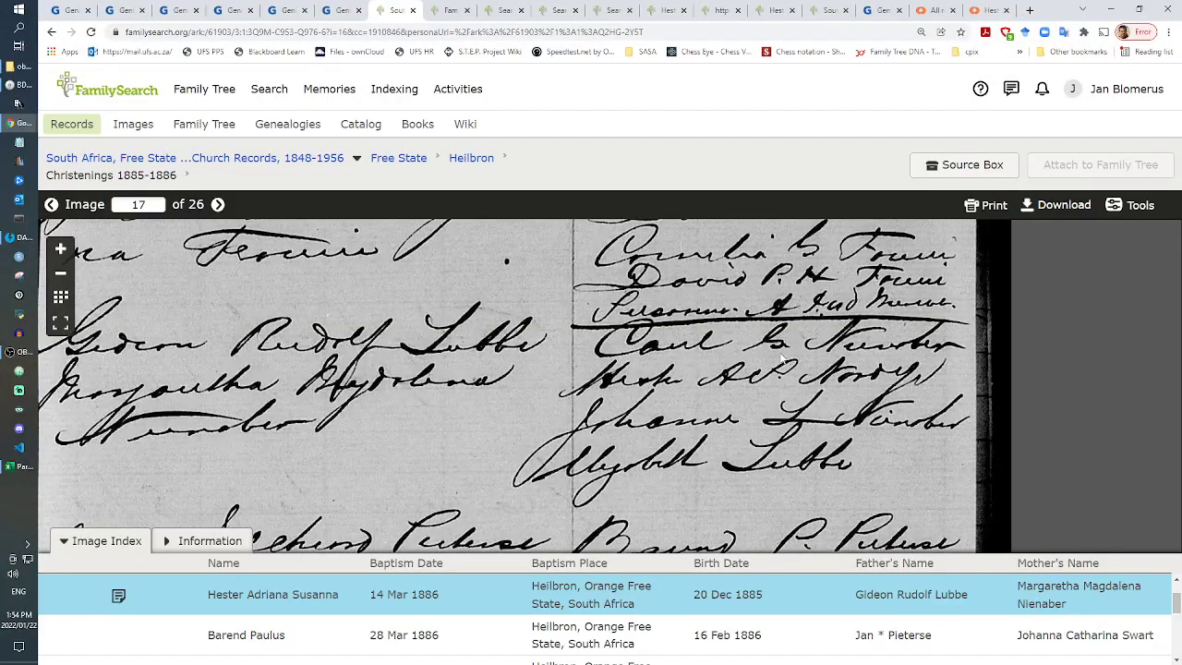
{"action": "left_click_drag", "start_coordinate": [747, 356], "coordinate": [667, 356]}
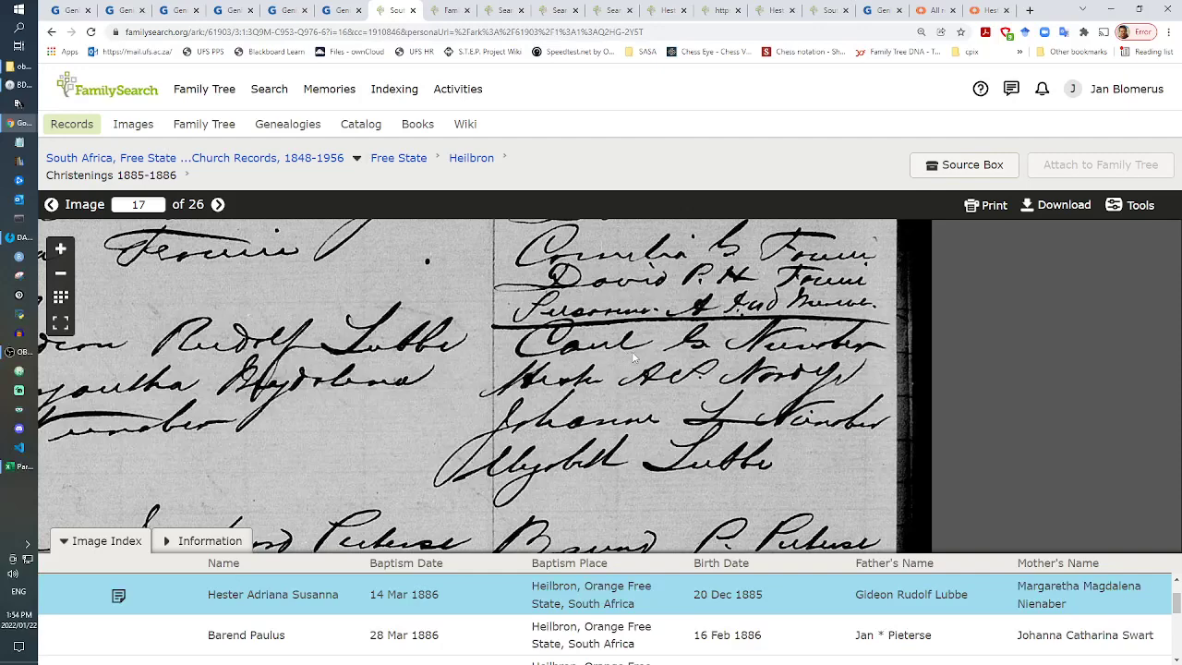
{"action": "key", "text": "Left"}
{"action": "key", "text": "Left"}
{"action": "key", "text": "Left"}
{"action": "key", "text": "Left"}
{"action": "key", "text": "Left"}
{"action": "key", "text": "Left"}
{"action": "key", "text": "Left"}
{"action": "key", "text": "Up"}
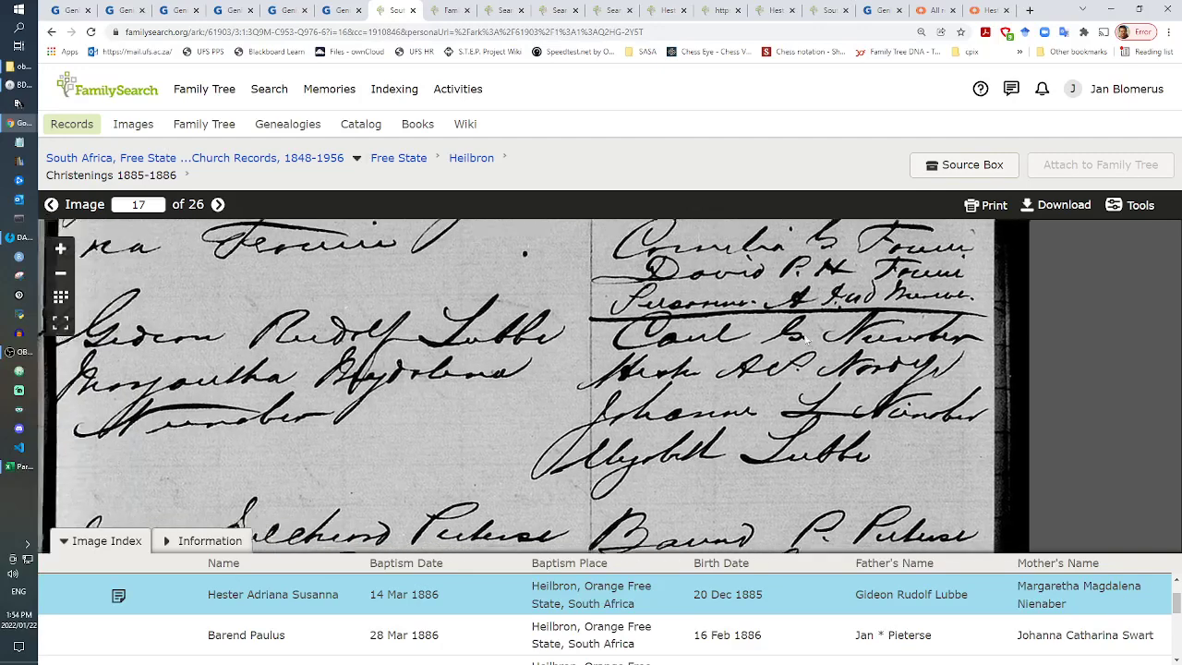
{"action": "scroll", "coordinate": [427, 434], "scroll_direction": "up", "scroll_amount": 1}
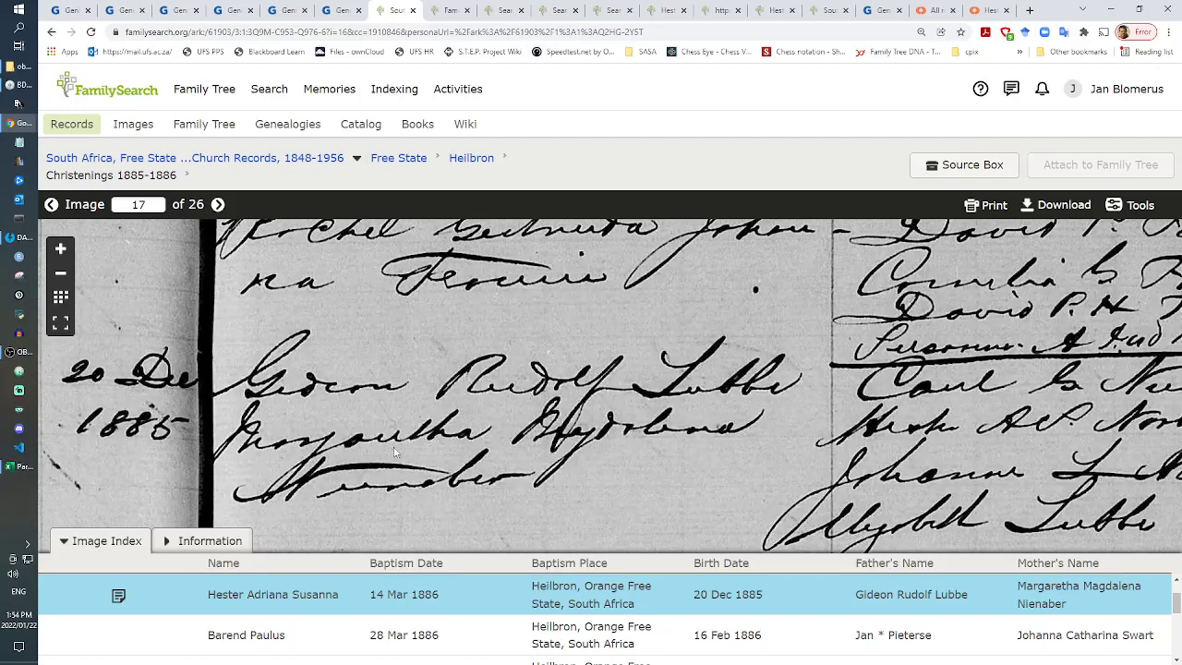
Step: Search Geni for the father by his first name and surname
{"action": "left_click", "coordinate": [350, 7]}
{"action": "left_click", "coordinate": [715, 91]}
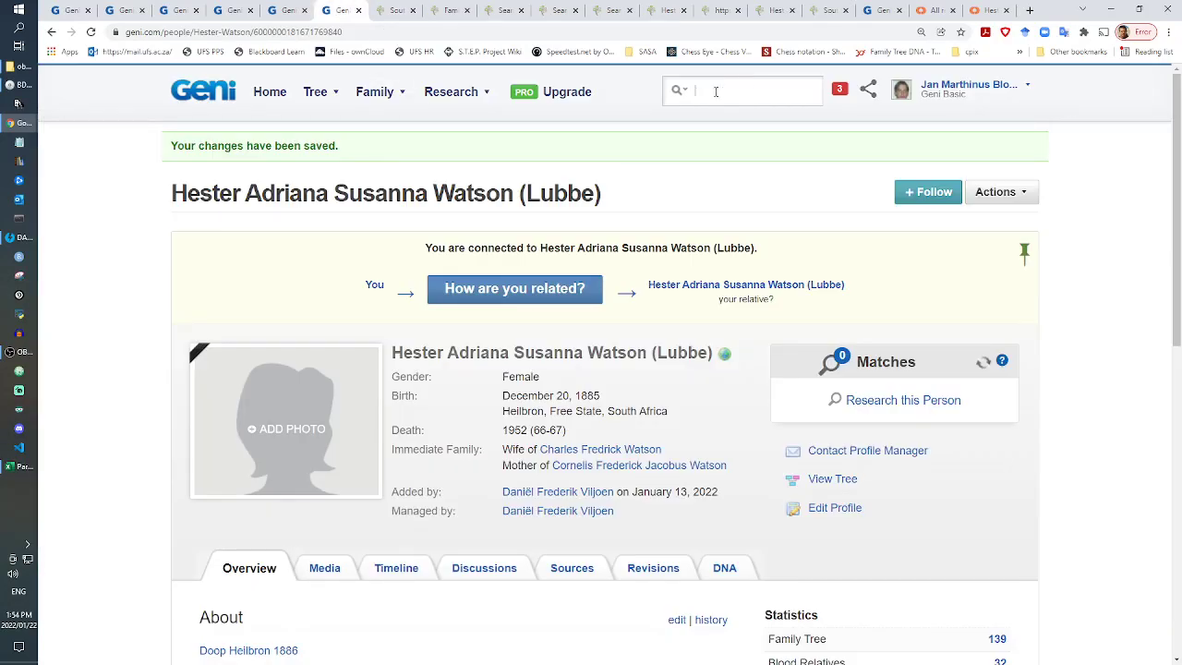
{"action": "type", "text": "gideon"}
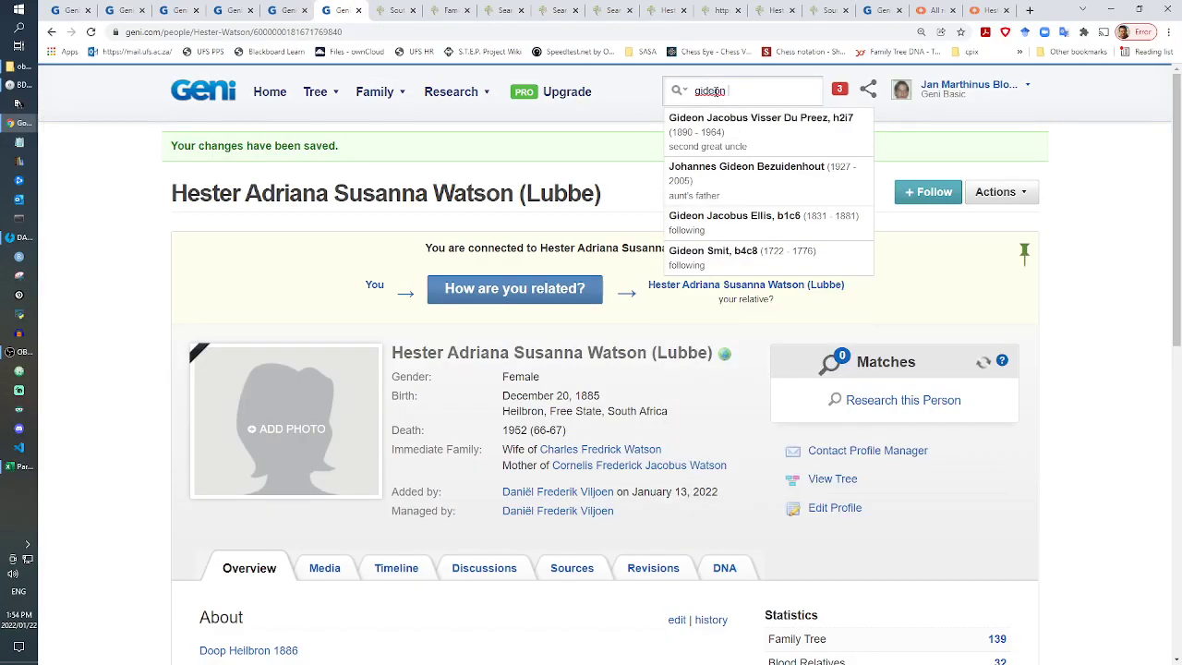
{"action": "type", "text": " lubbe"}
{"action": "key", "text": "Return"}
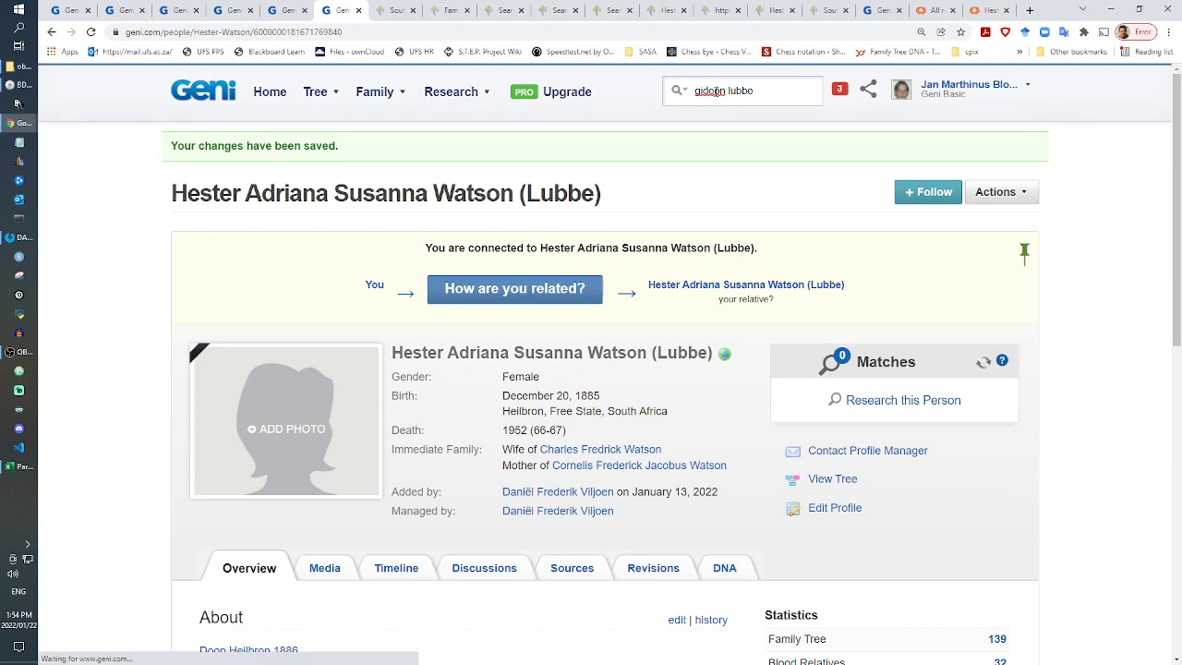
Step: Locate the ancestor in the Geni tree, and narrow the father's search results using the mother's maiden surname as partner name
{"action": "left_click", "coordinate": [277, 10]}
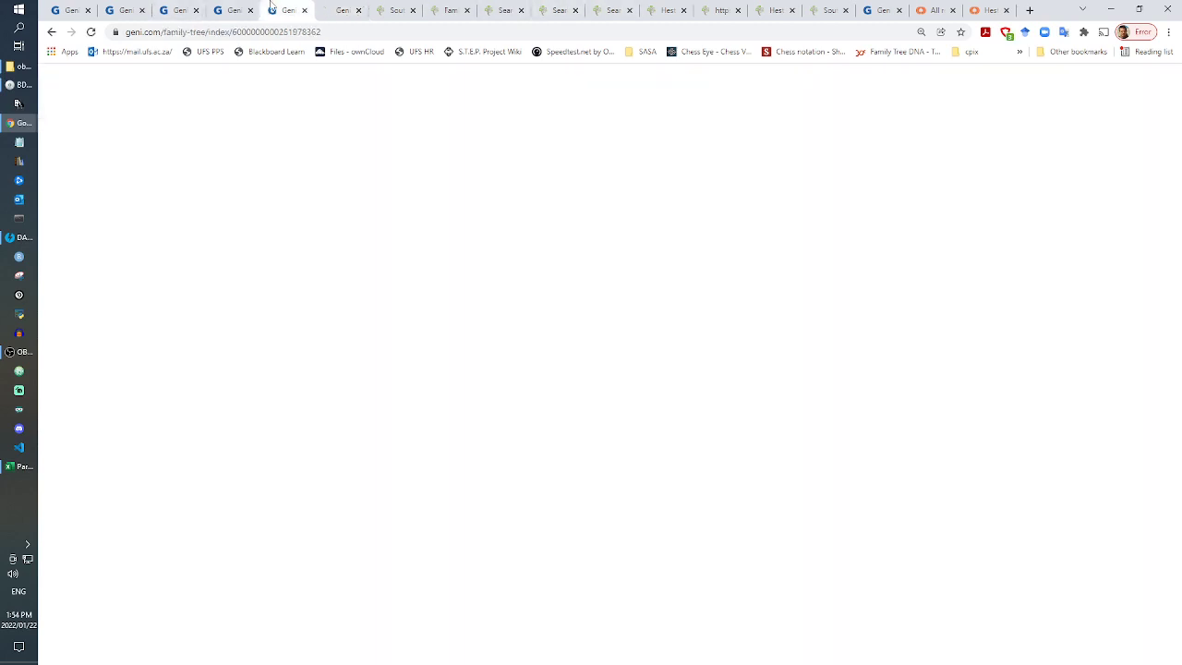
{"action": "left_click", "coordinate": [824, 381]}
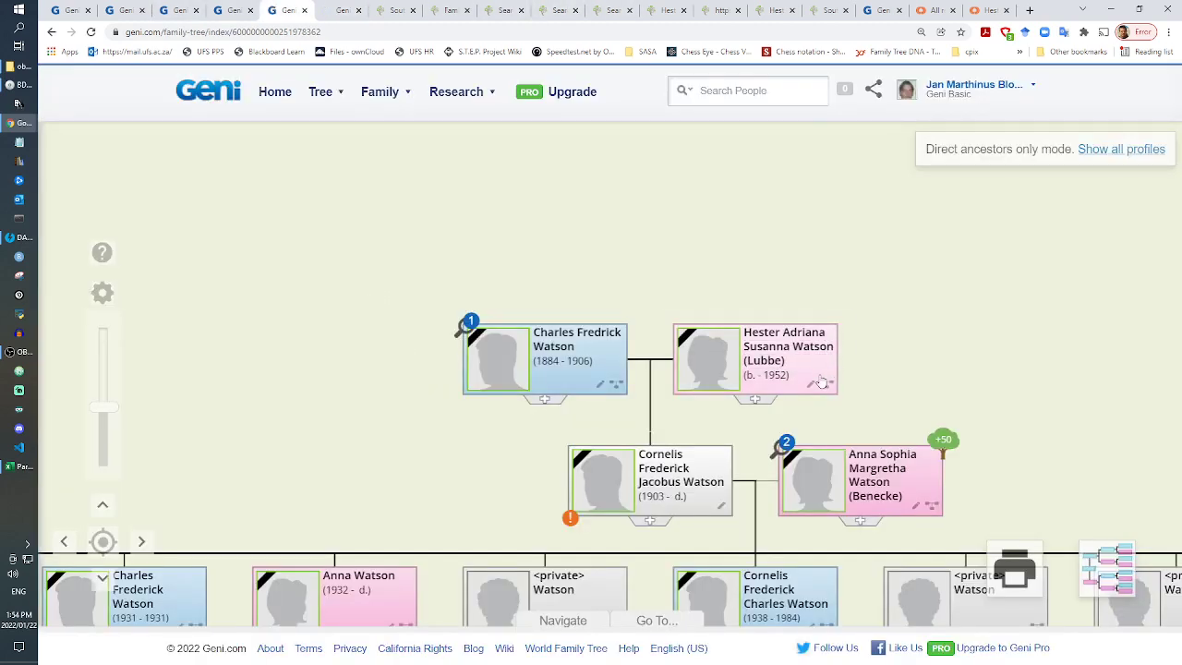
{"action": "left_click", "coordinate": [342, 7]}
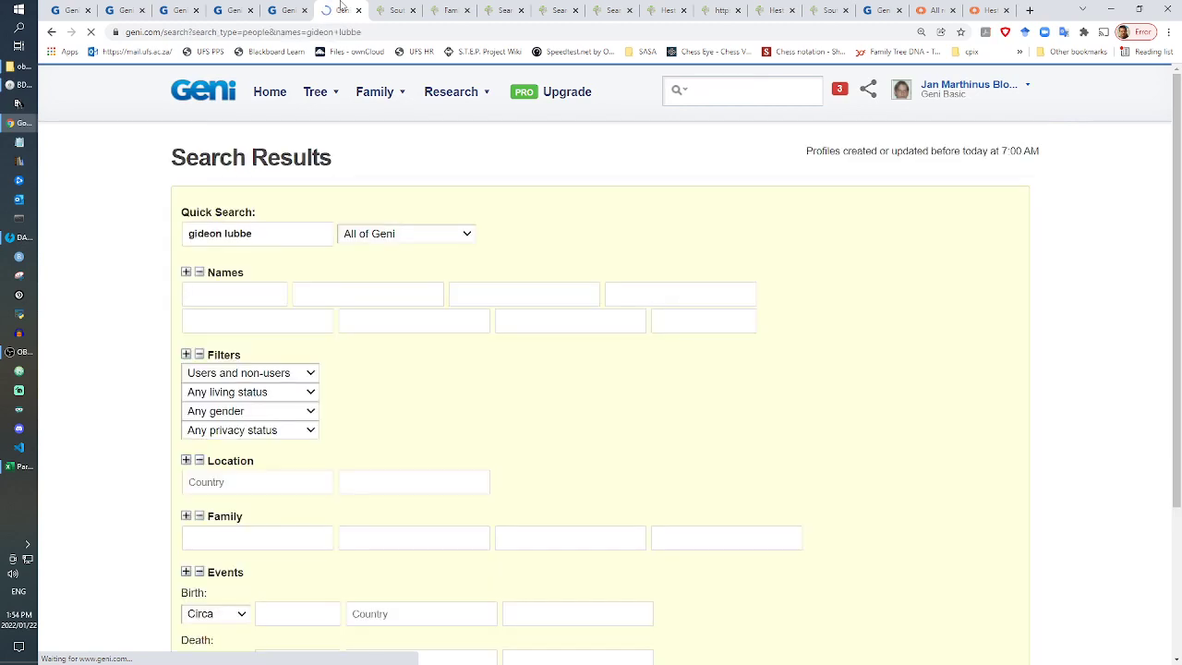
{"action": "left_click", "coordinate": [276, 447]}
{"action": "type", "text": "nienaber"}
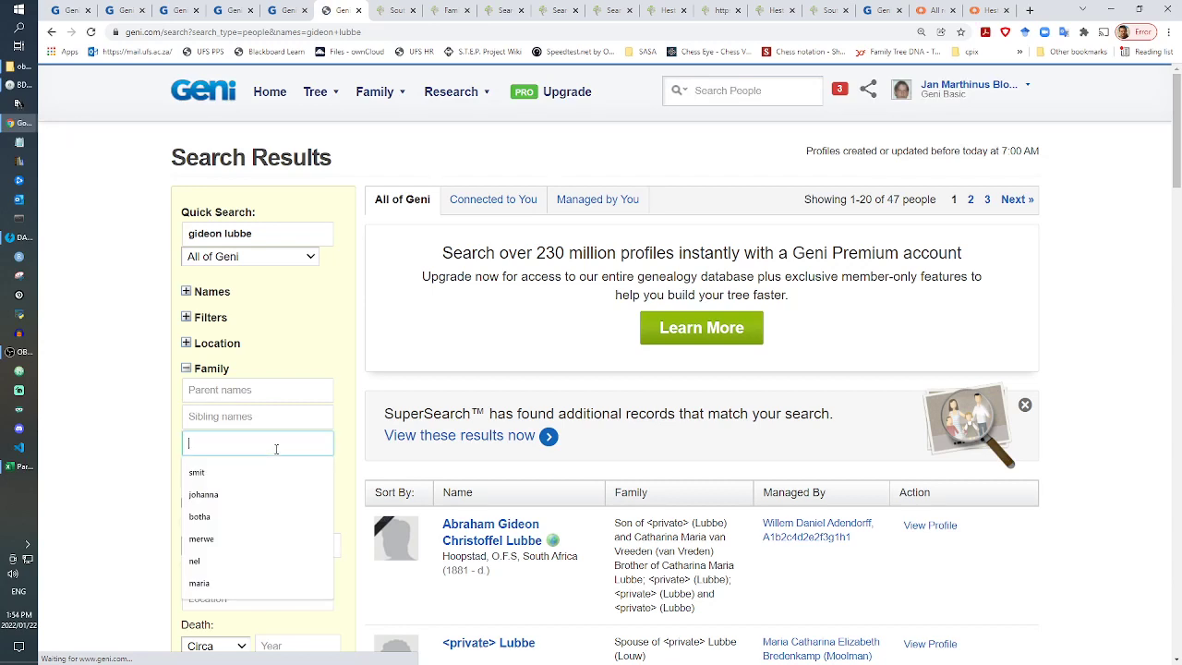
{"action": "key", "text": "Return"}
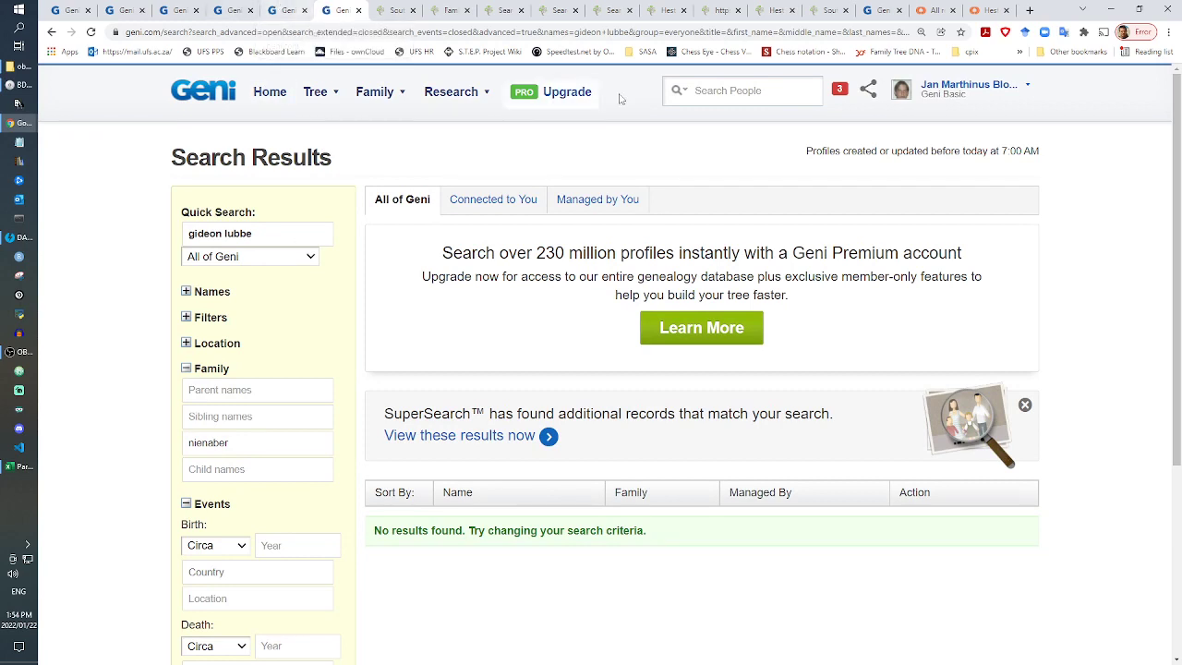
Step: Search Geni for the mother by one first name and her maiden surname, with the father's surname as partner name
{"action": "left_click", "coordinate": [699, 90]}
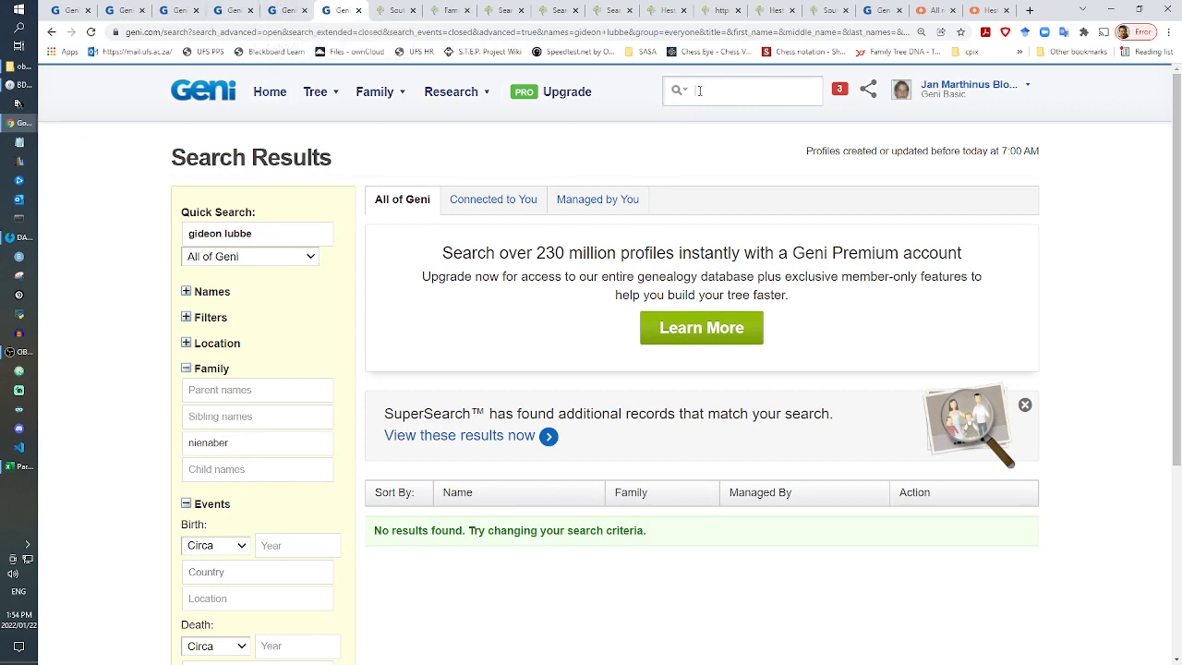
{"action": "type", "text": "magdalena nienaber"}
{"action": "key", "text": "Return"}
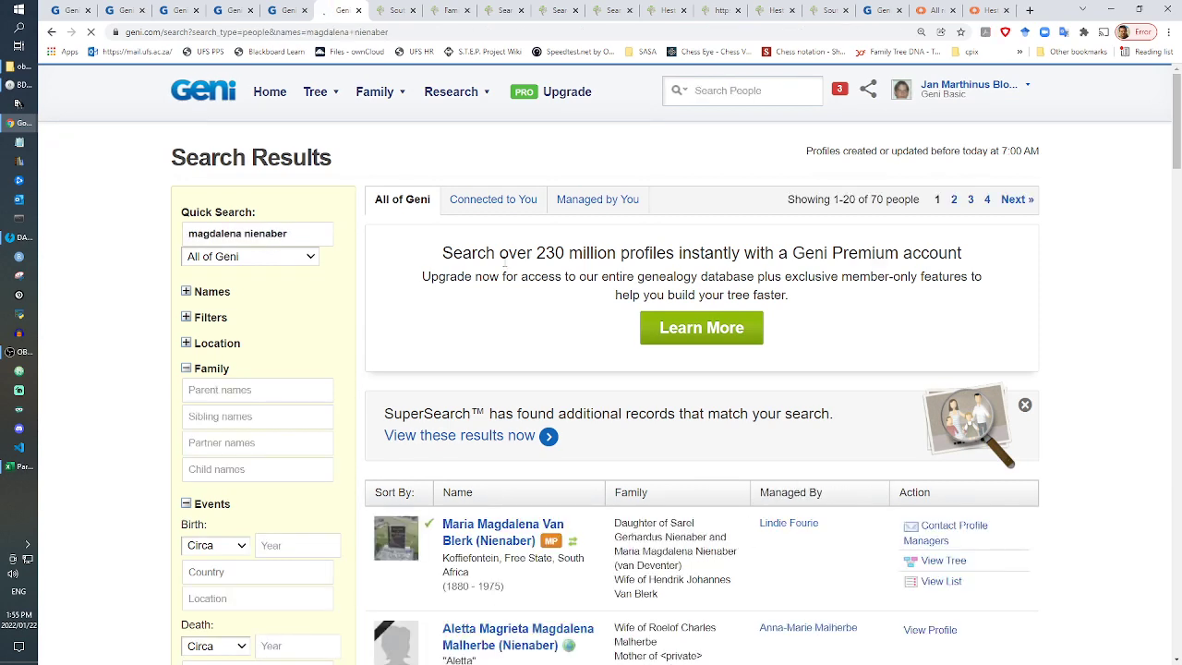
{"action": "left_click", "coordinate": [218, 443]}
{"action": "type", "text": "lubbe"}
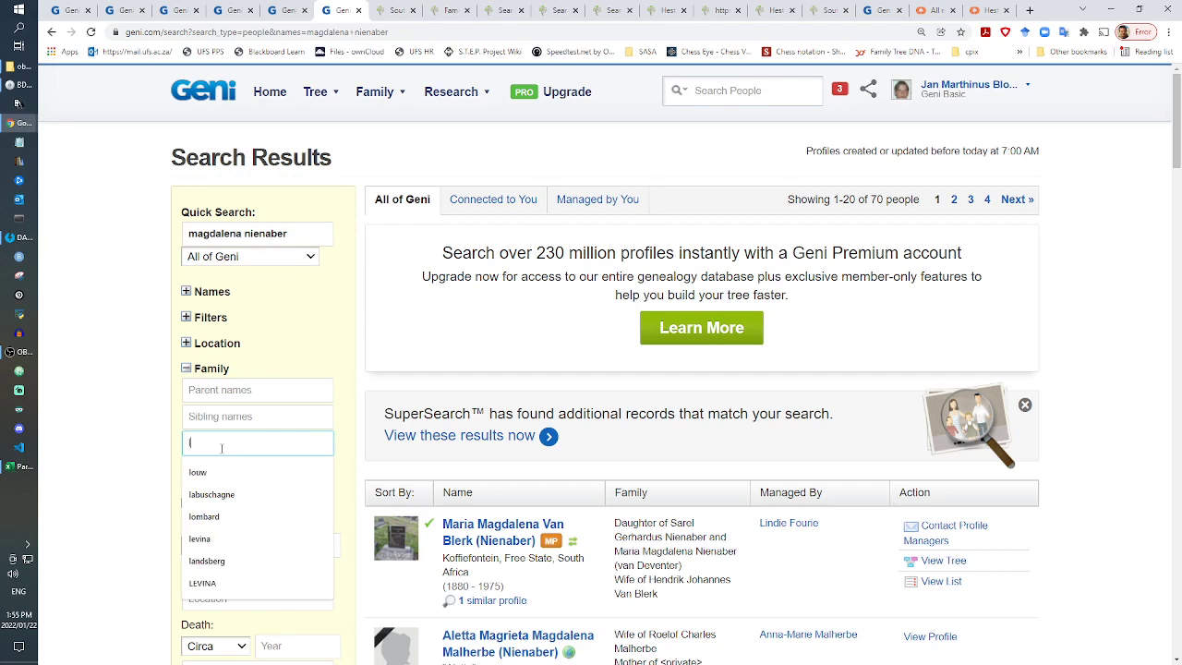
{"action": "key", "text": "Return"}
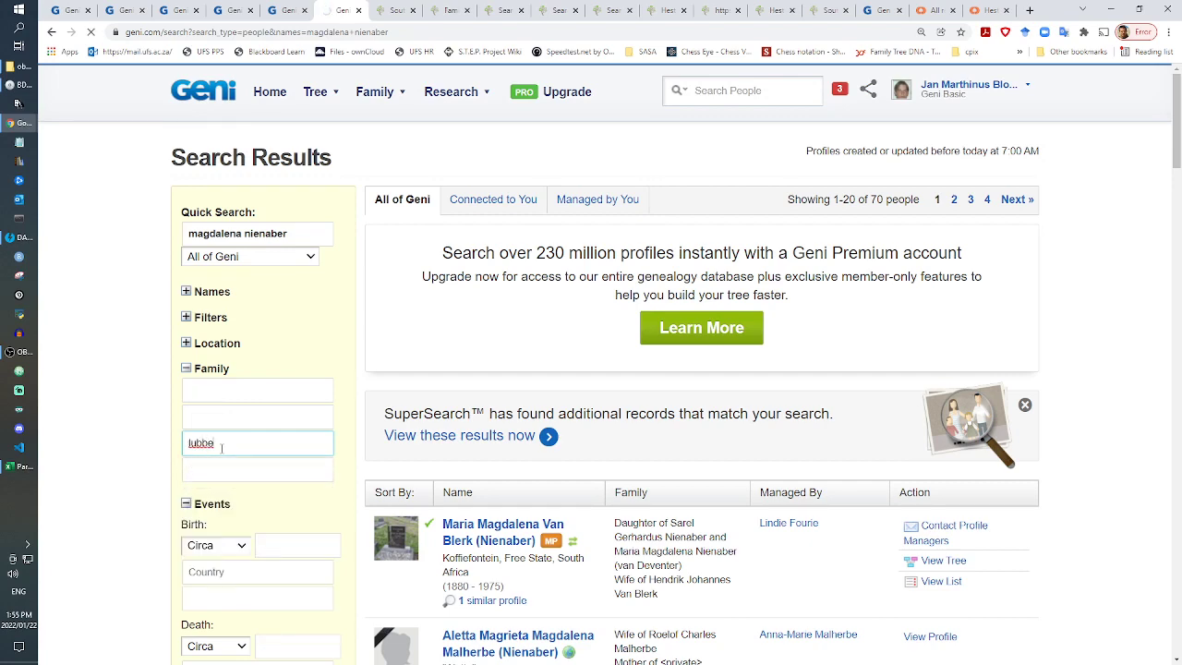
Step: Add a father to the ancestor in the Geni tree with his first names, make his profile public and save it
{"action": "left_click", "coordinate": [271, 10]}
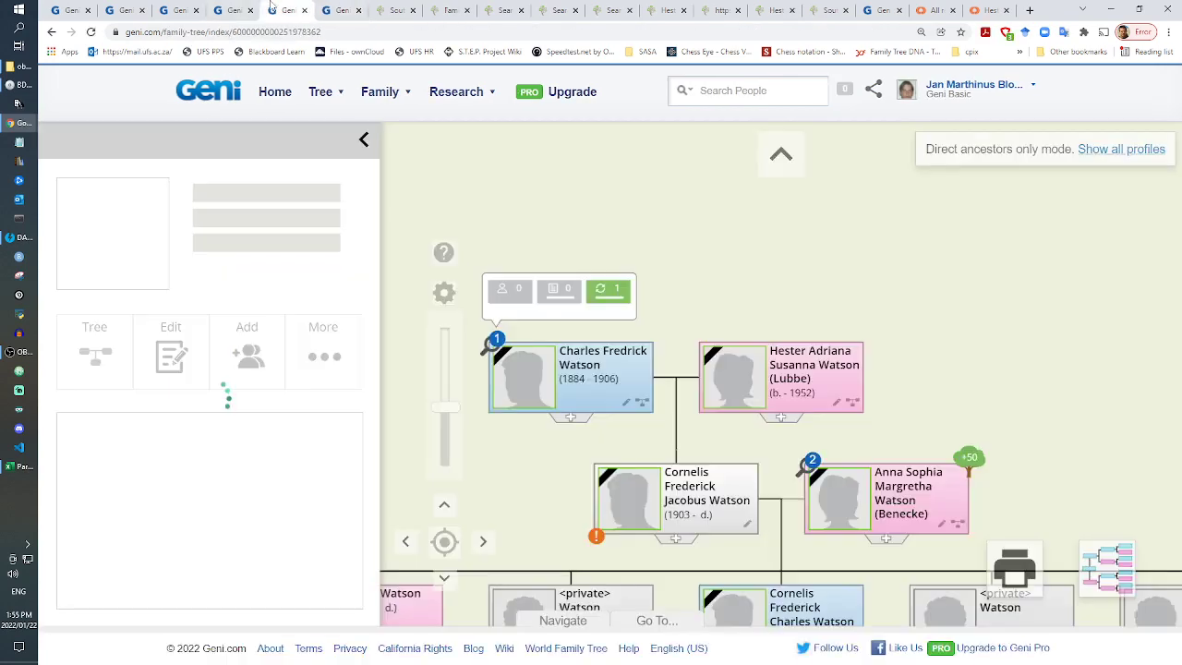
{"action": "left_click", "coordinate": [782, 418]}
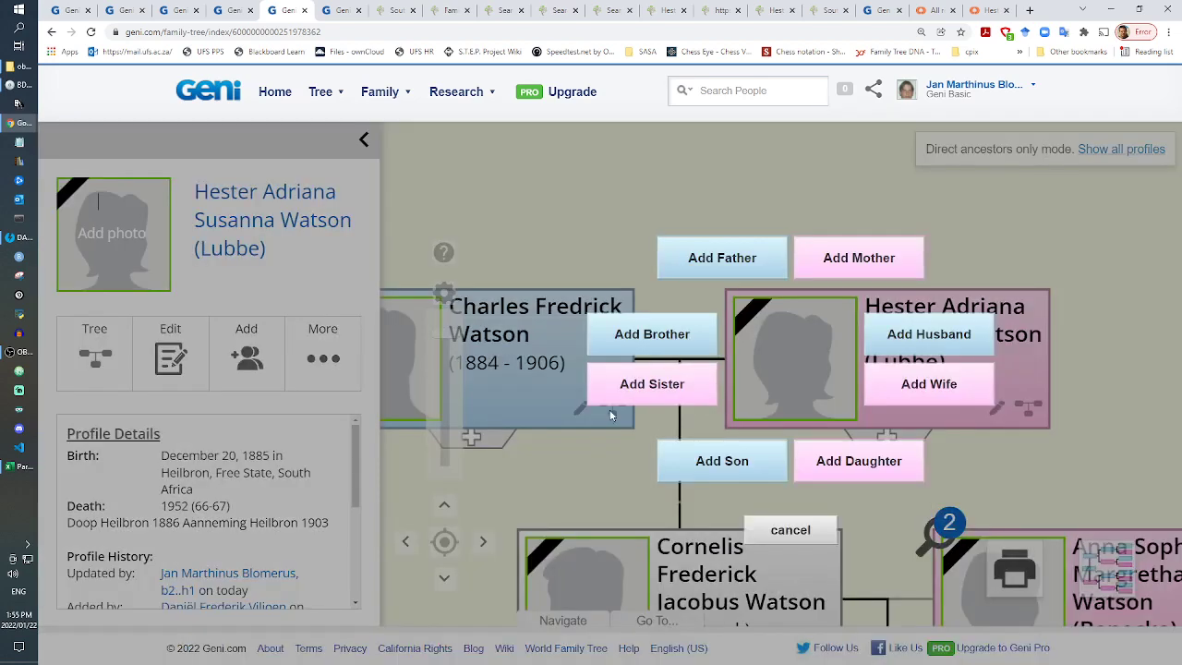
{"action": "left_click", "coordinate": [722, 257]}
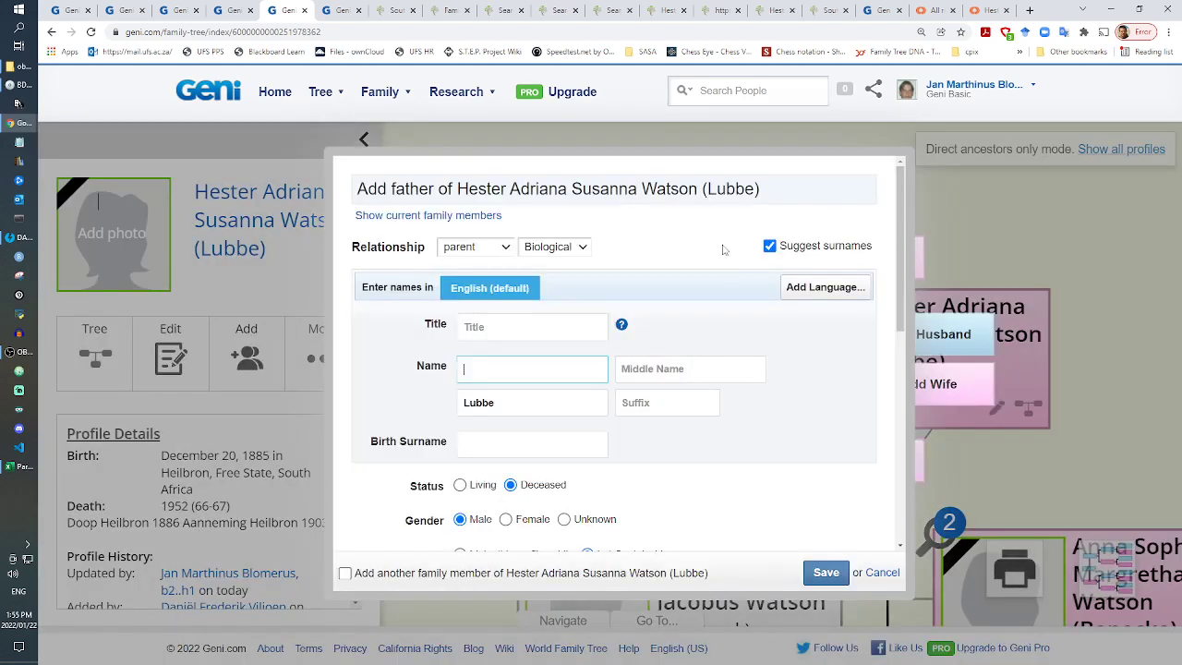
{"action": "type", "text": "Gideon Rudolph"}
{"action": "scroll", "coordinate": [538, 472], "scroll_direction": "down", "scroll_amount": 3}
{"action": "left_click", "coordinate": [506, 247]}
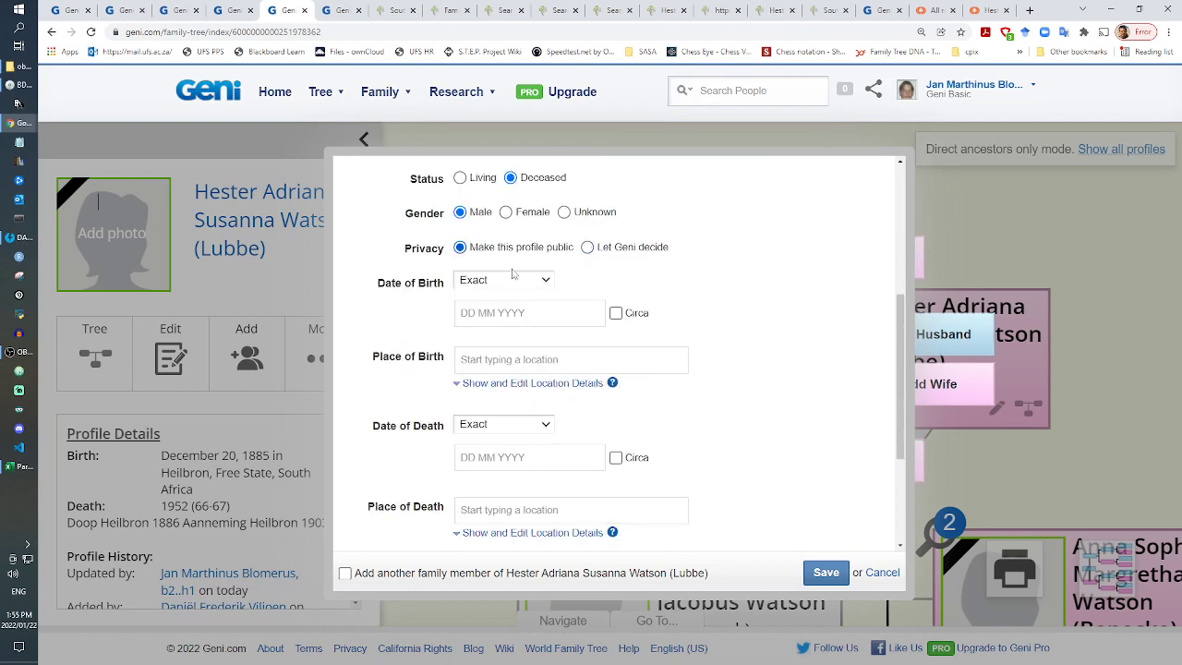
{"action": "left_click", "coordinate": [826, 573]}
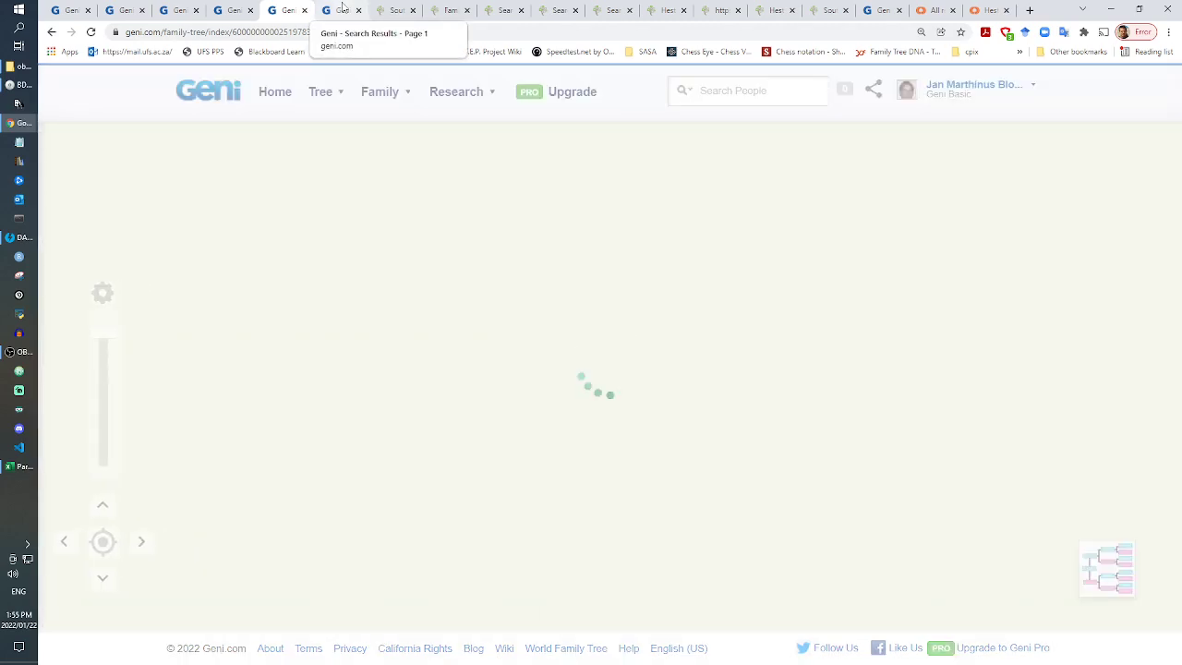
Step: Check the results of the mother's search, close that results page and return to the family tree
{"action": "left_click", "coordinate": [341, 8]}
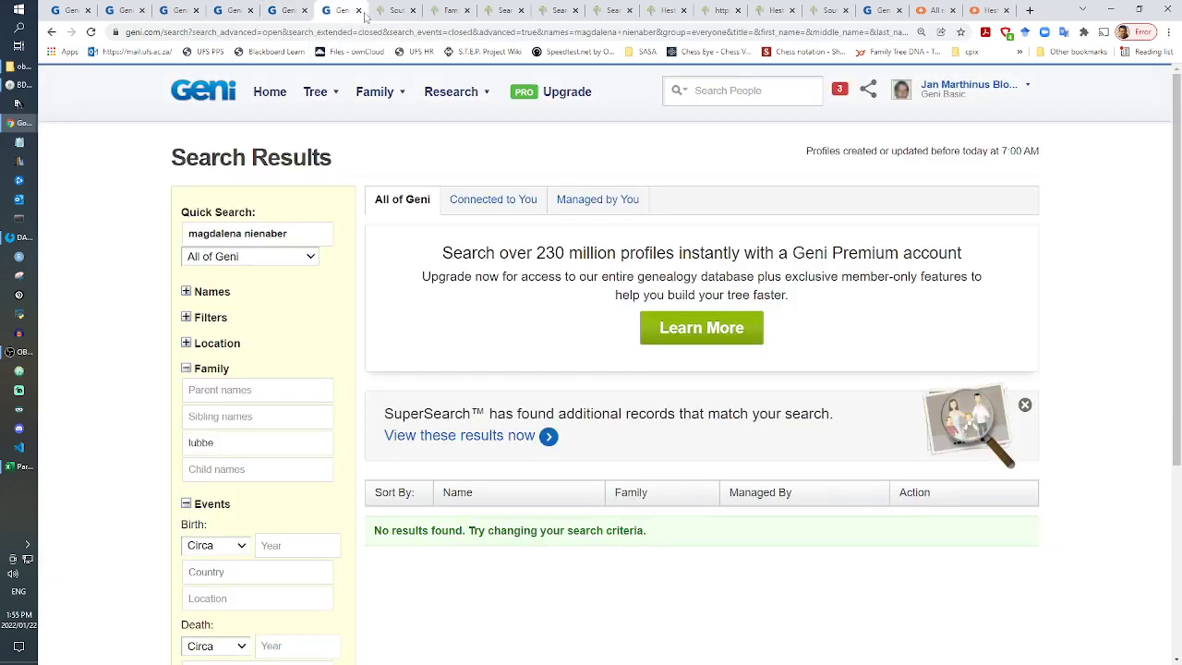
{"action": "left_click", "coordinate": [358, 10]}
{"action": "left_click", "coordinate": [288, 10]}
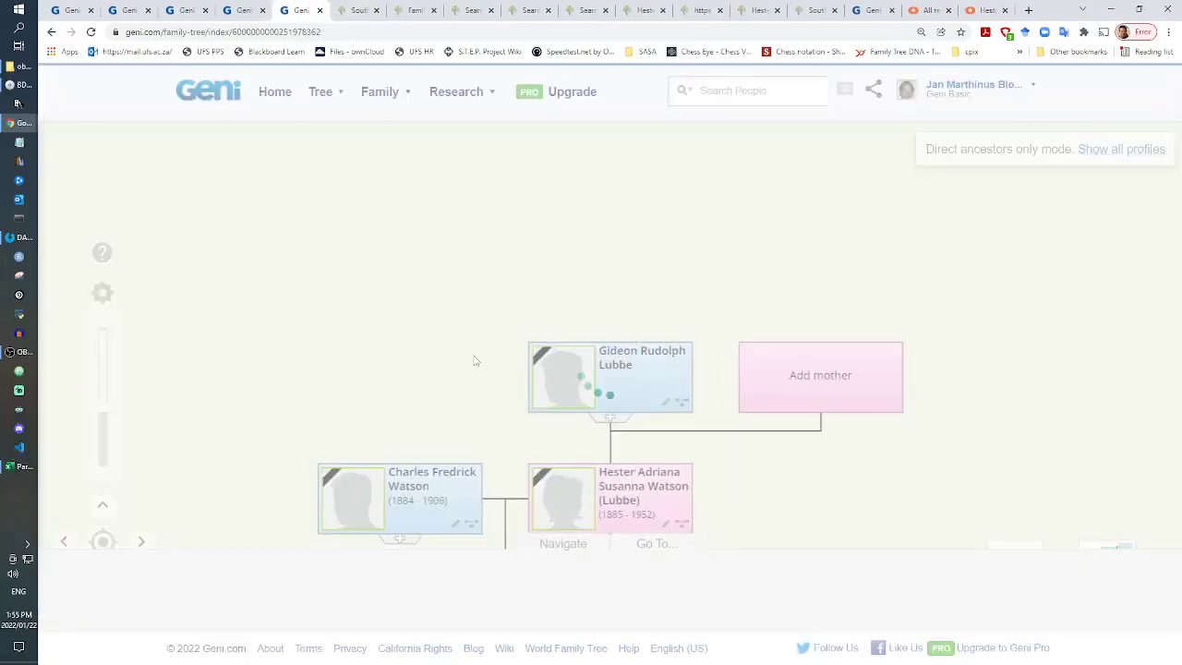
Step: Add the mother as the father's wife with her first names and birth surname, make her profile public and save it
{"action": "left_click", "coordinate": [803, 384]}
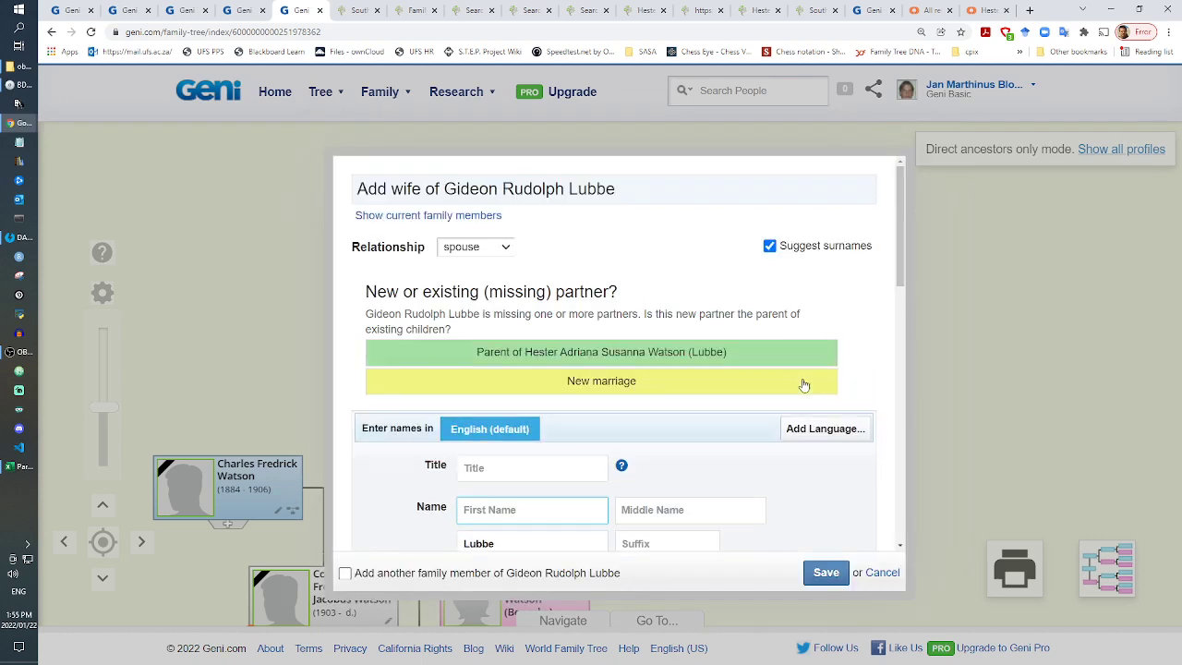
{"action": "type", "text": "Margaretha M"}
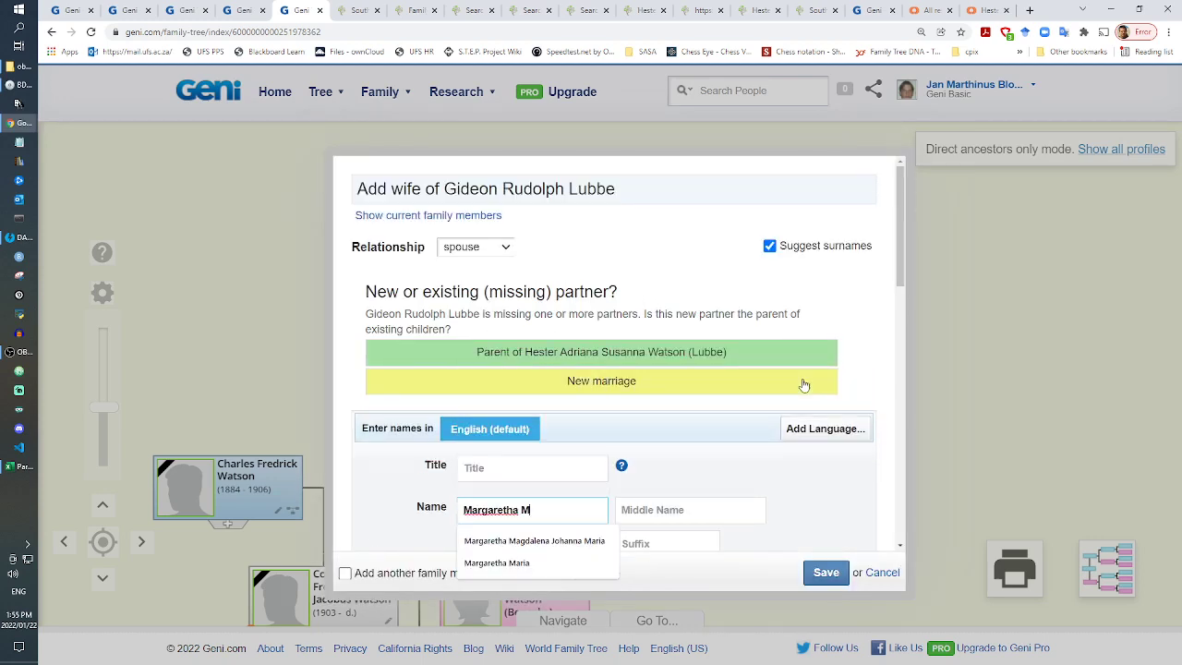
{"action": "type", "text": "agdalena"}
{"action": "key", "text": "Tab"}
{"action": "key", "text": "Tab"}
{"action": "key", "text": "Tab"}
{"action": "key", "text": "Tab"}
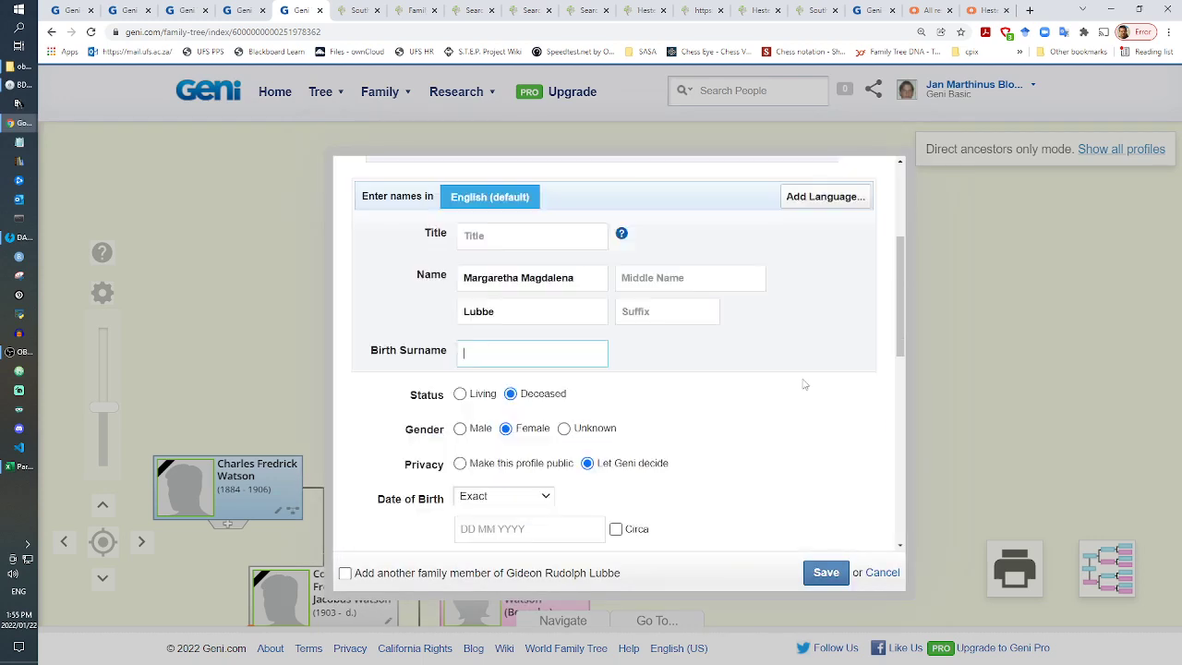
{"action": "type", "text": "Nienaber"}
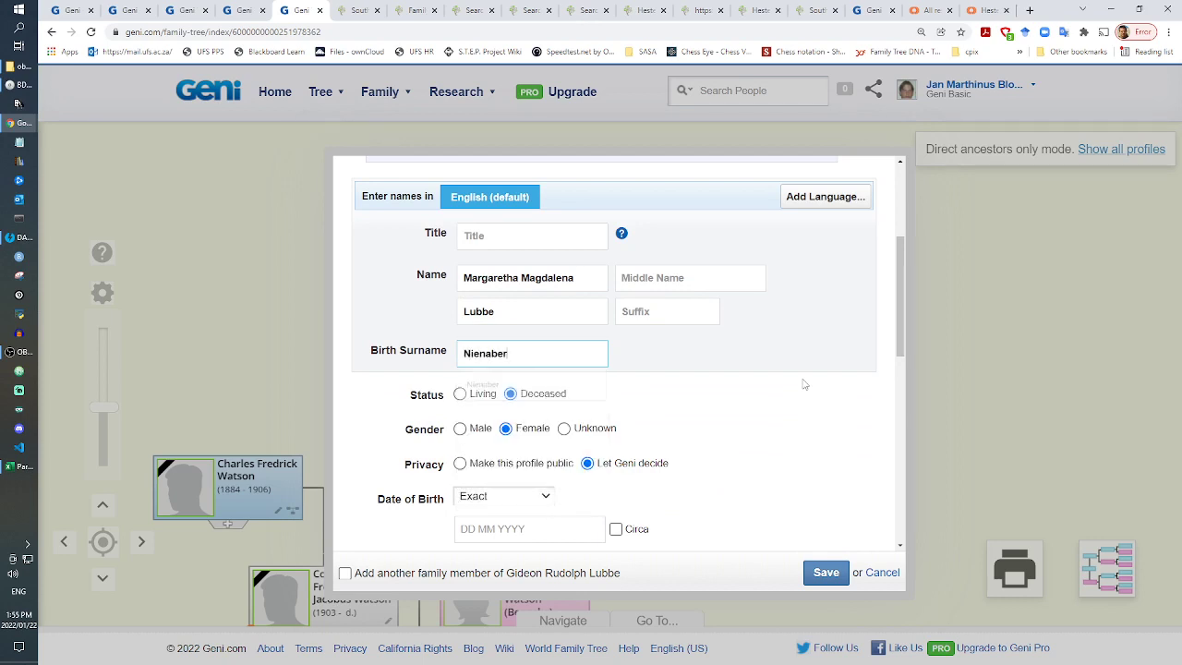
{"action": "key", "text": "Tab"}
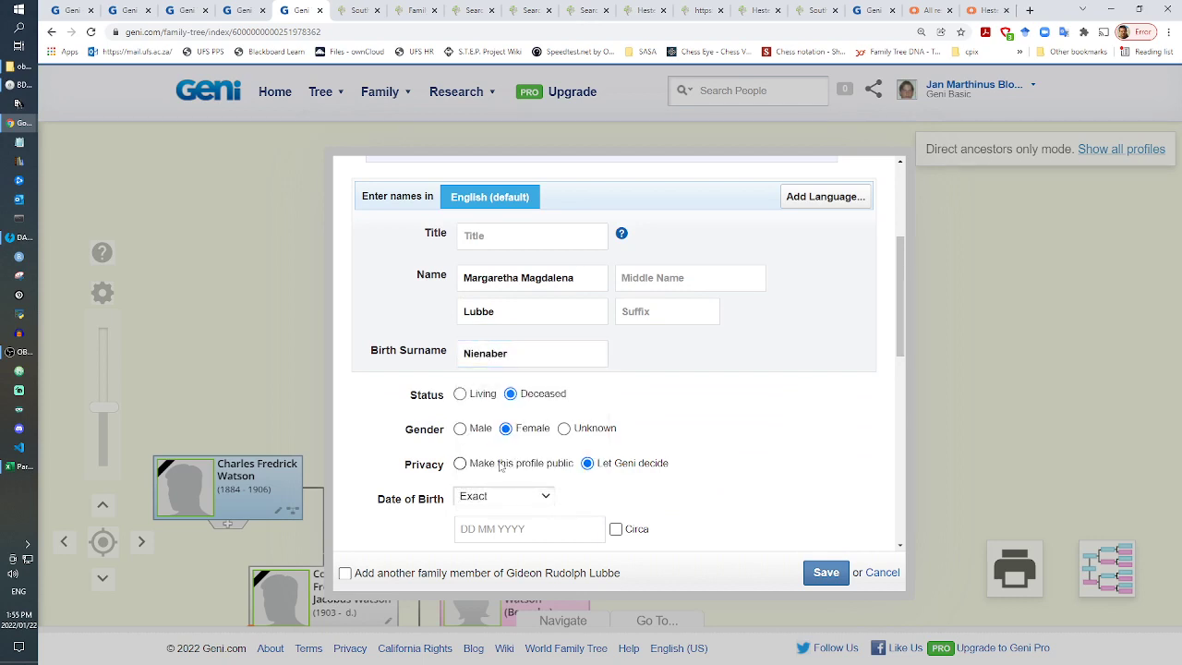
{"action": "left_click", "coordinate": [460, 463]}
{"action": "left_click", "coordinate": [816, 573]}
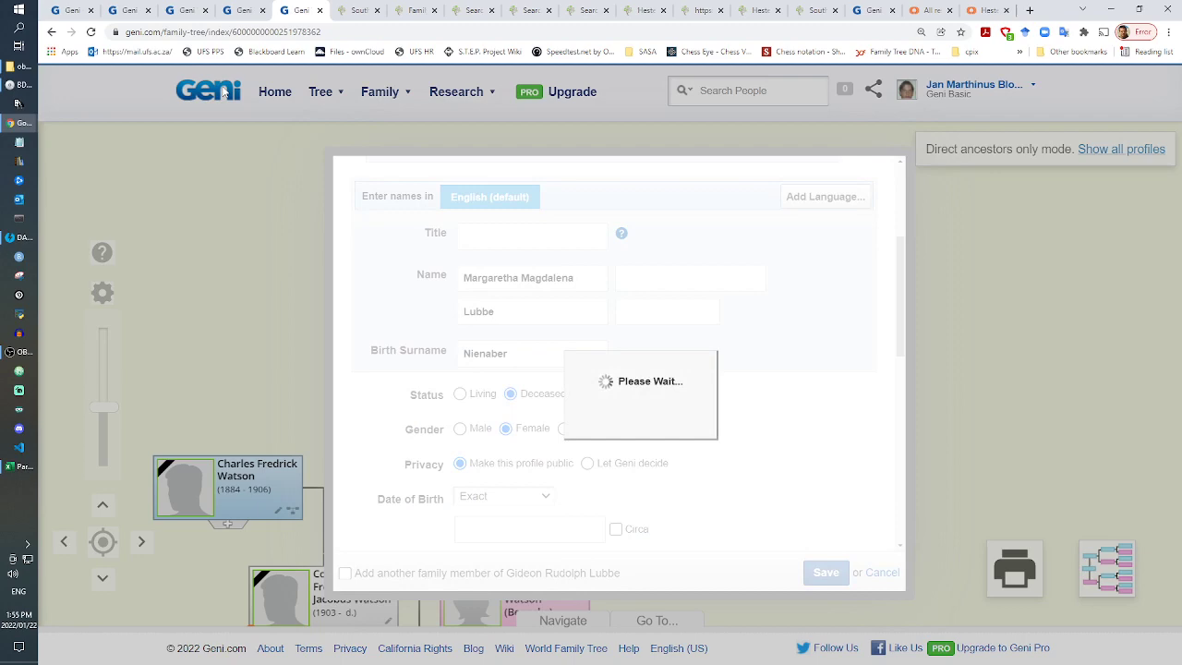
Step: Check the parents added in the Geni tree and open FamilySearch's Historical Records search in place of the Heilbron catalog page
{"action": "left_click", "coordinate": [356, 10]}
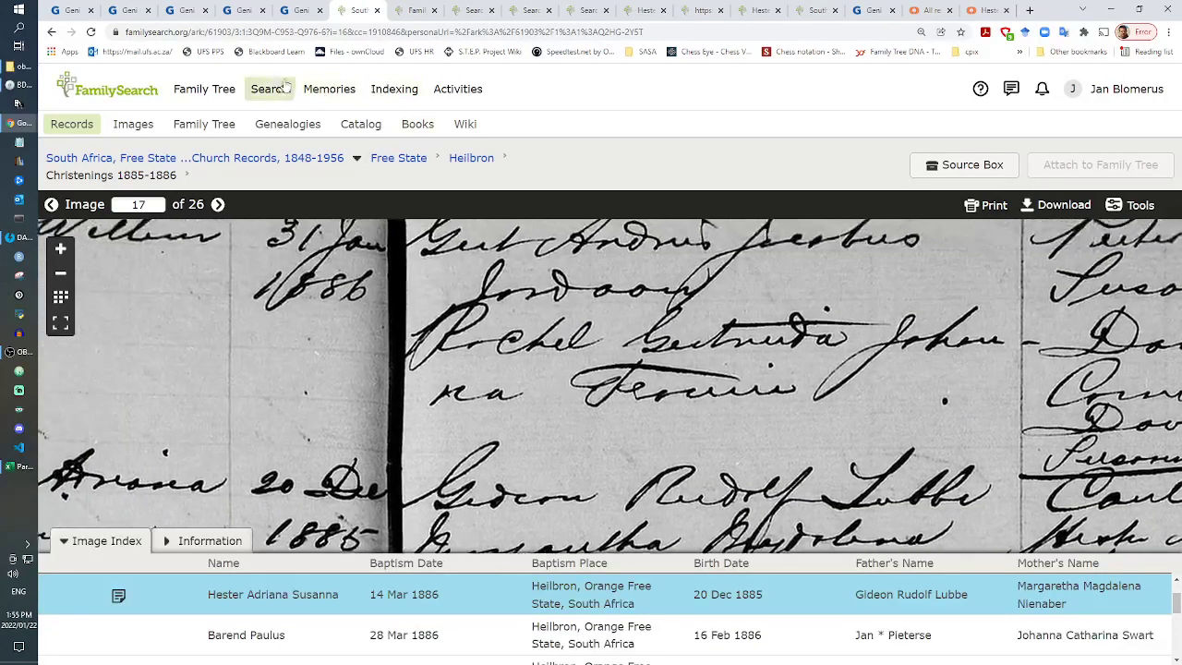
{"action": "mouse_move", "coordinate": [268, 88]}
{"action": "left_click", "coordinate": [394, 10]}
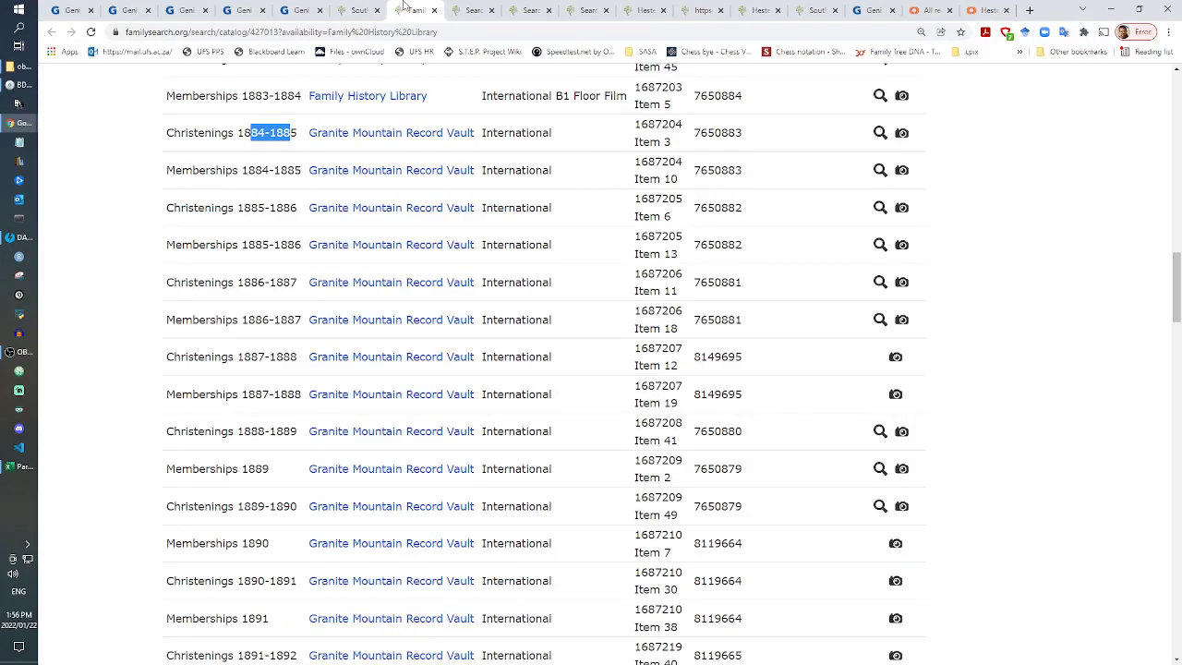
{"action": "scroll", "coordinate": [481, 198], "scroll_direction": "up", "scroll_amount": 10}
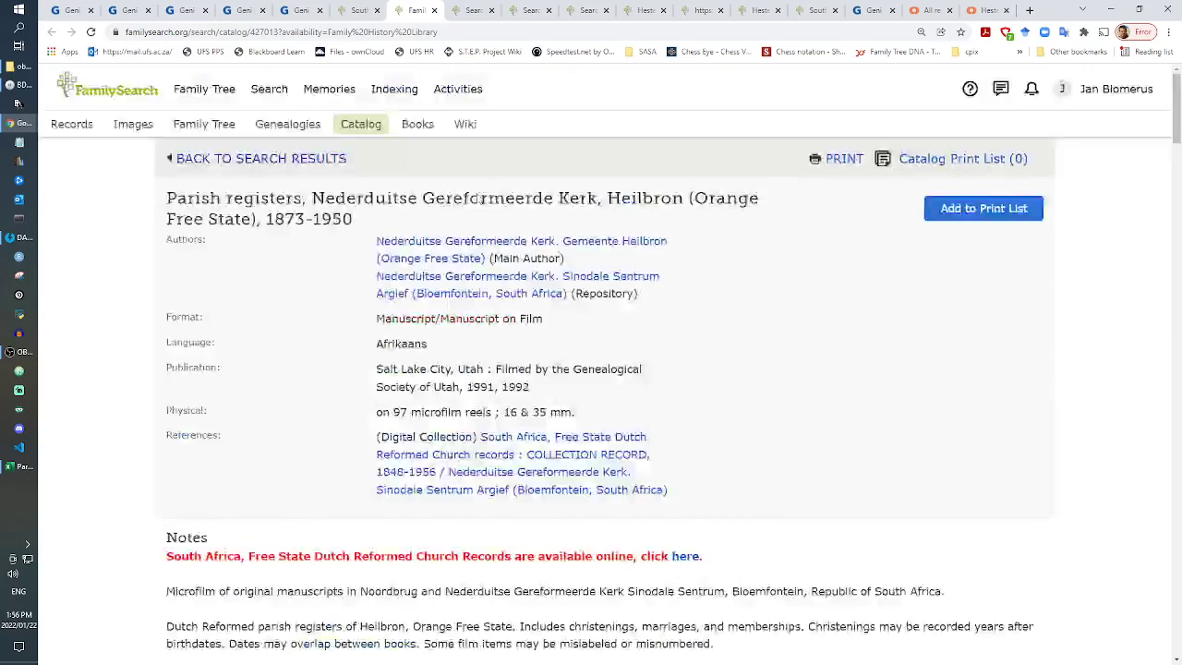
{"action": "left_click", "coordinate": [286, 132]}
{"action": "left_click", "coordinate": [344, 8]}
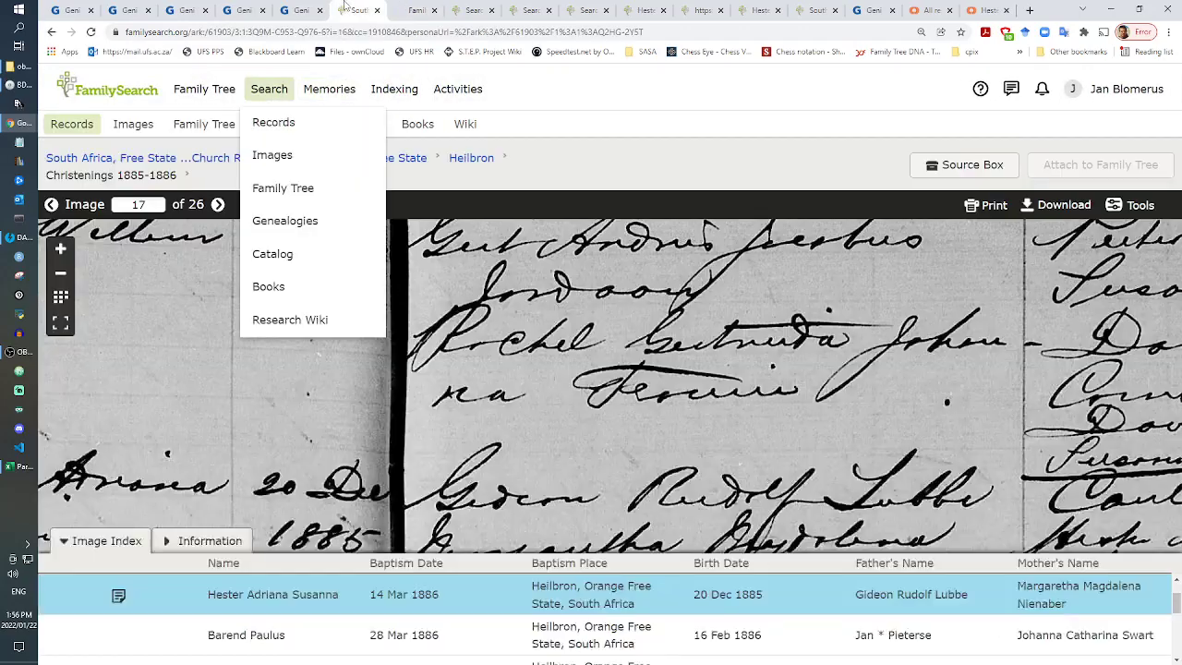
{"action": "left_click", "coordinate": [298, 10]}
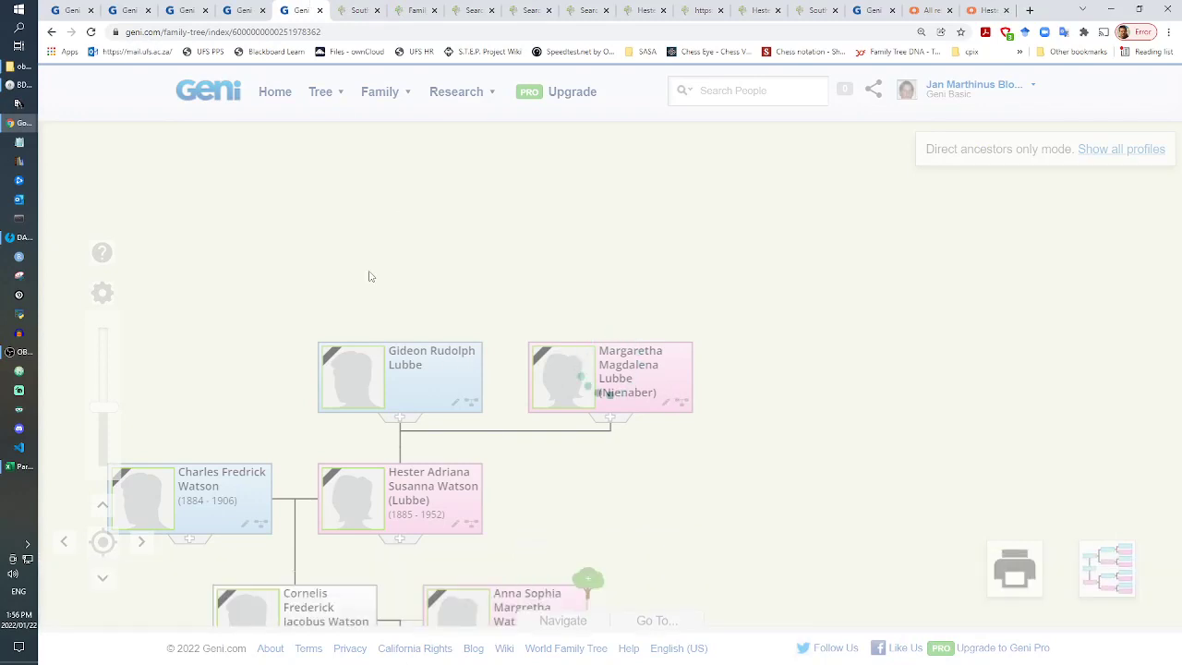
{"action": "left_click", "coordinate": [391, 8]}
Step: Enter the father's first names and last name in the FamilySearch historical records search
{"action": "left_click", "coordinate": [686, 300]}
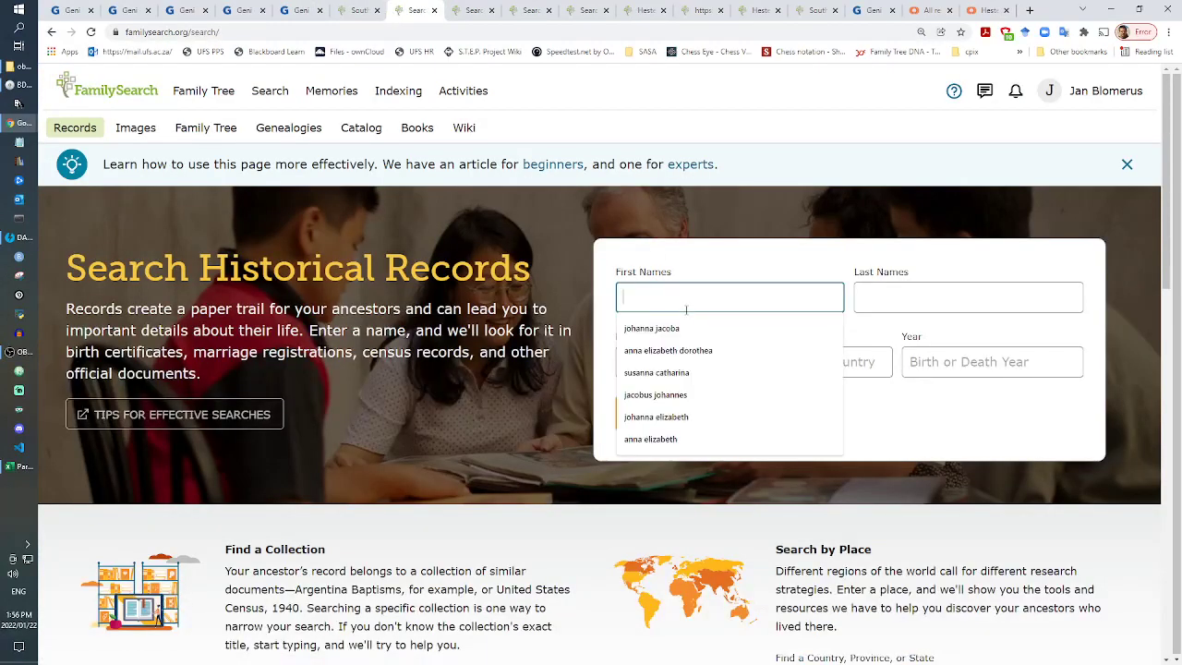
{"action": "type", "text": "gideon rudolph"}
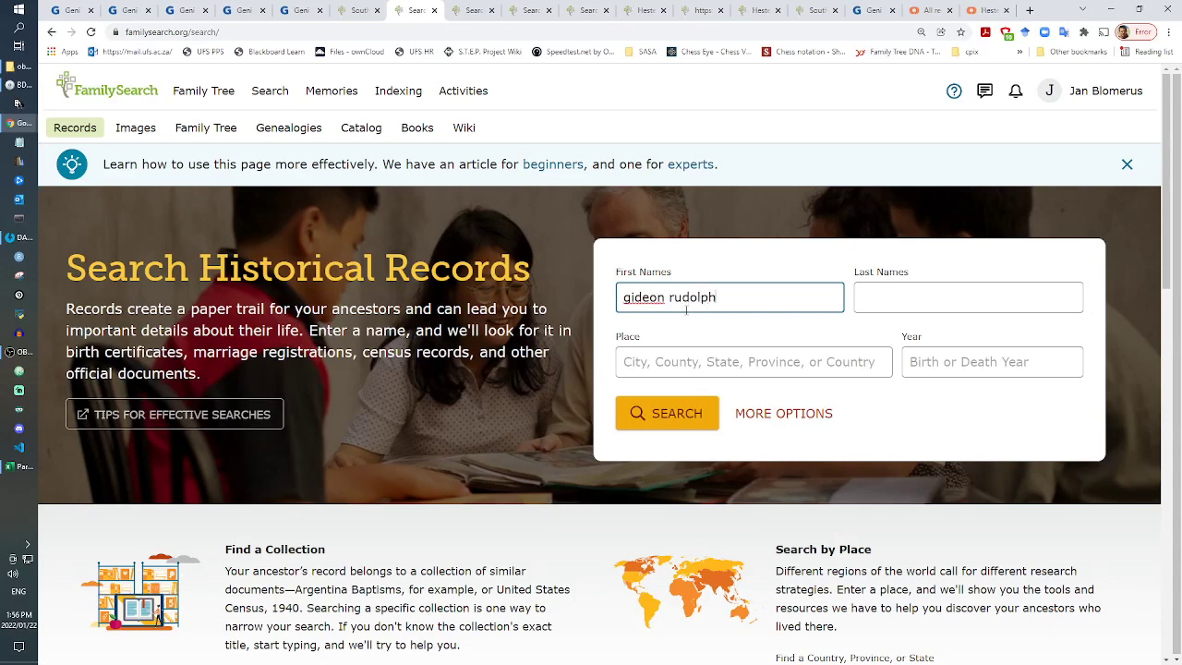
{"action": "key", "text": "Tab"}
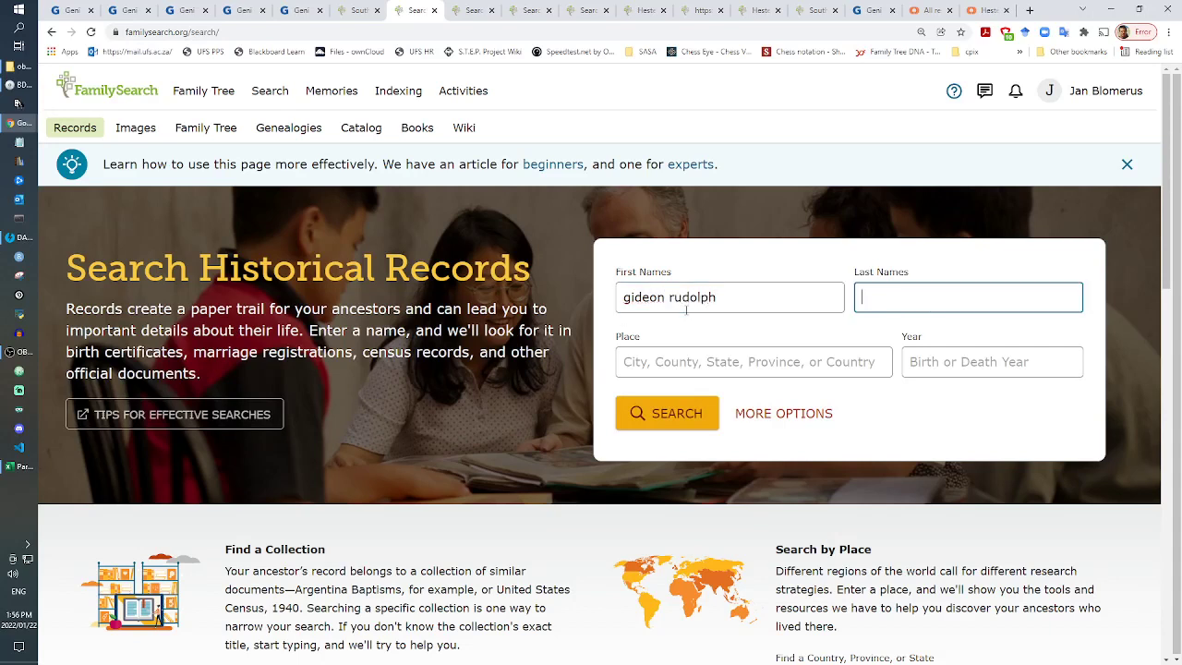
{"action": "type", "text": "lubbe"}
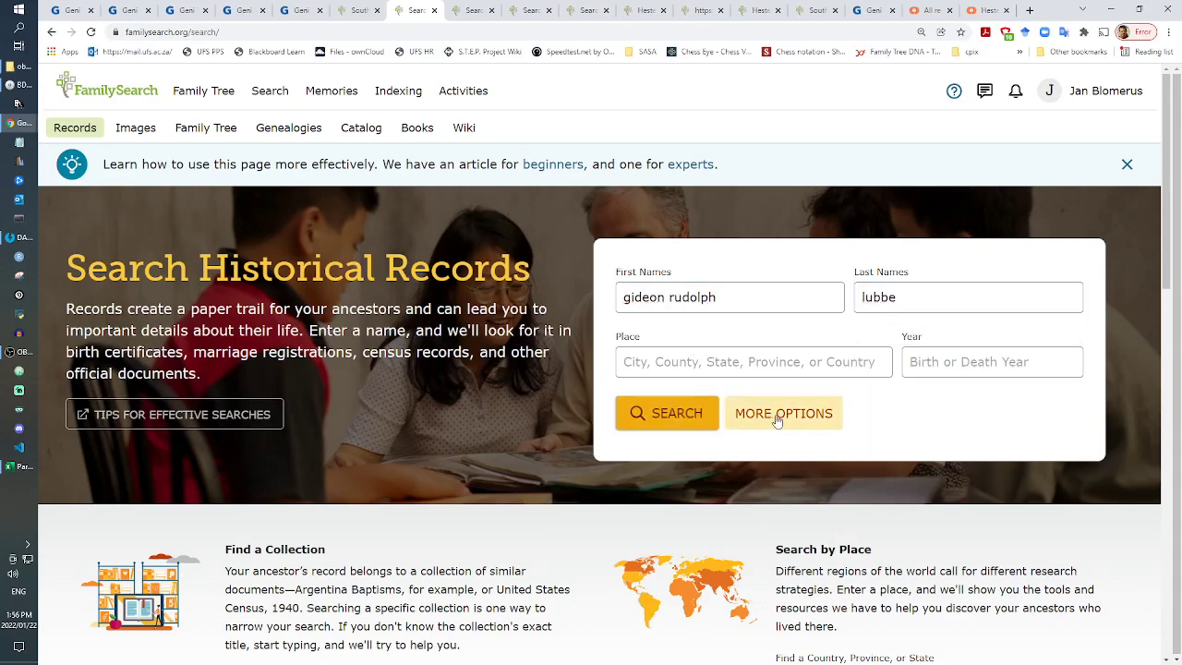
Step: Expand the search options and add a spouse with the mother's first names and maiden surname
{"action": "left_click", "coordinate": [781, 414]}
{"action": "scroll", "coordinate": [688, 509], "scroll_direction": "down", "scroll_amount": 3}
{"action": "left_click", "coordinate": [635, 249]}
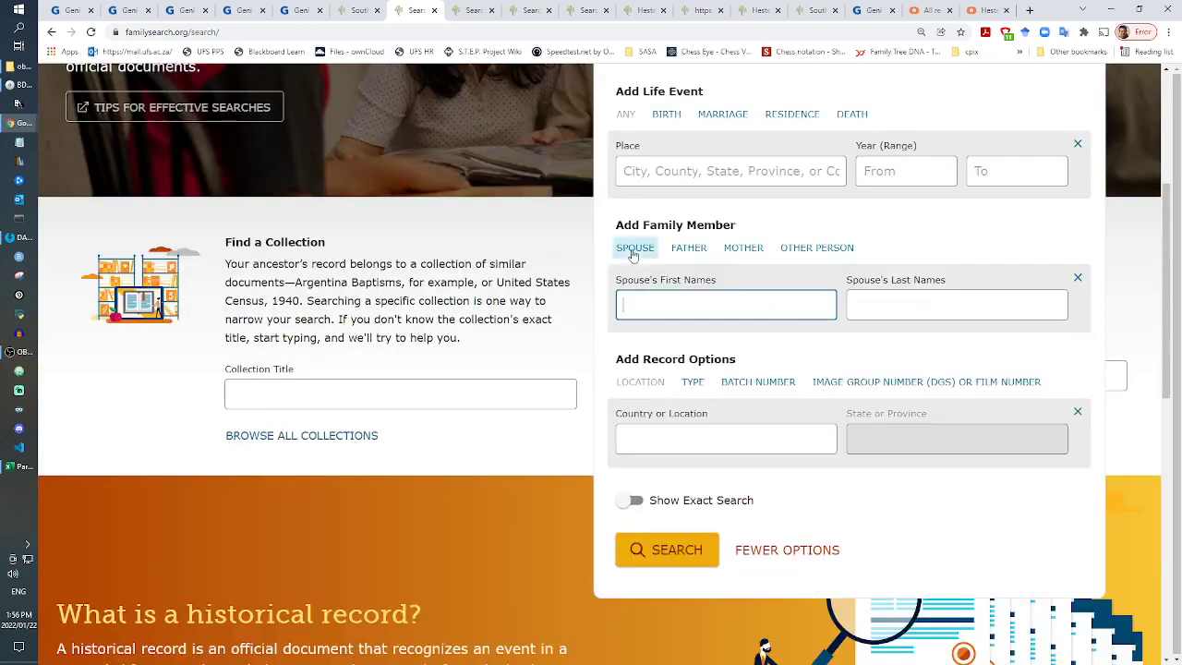
{"action": "type", "text": "margaretha magdalena"}
{"action": "key", "text": "Tab"}
{"action": "type", "text": "n"}
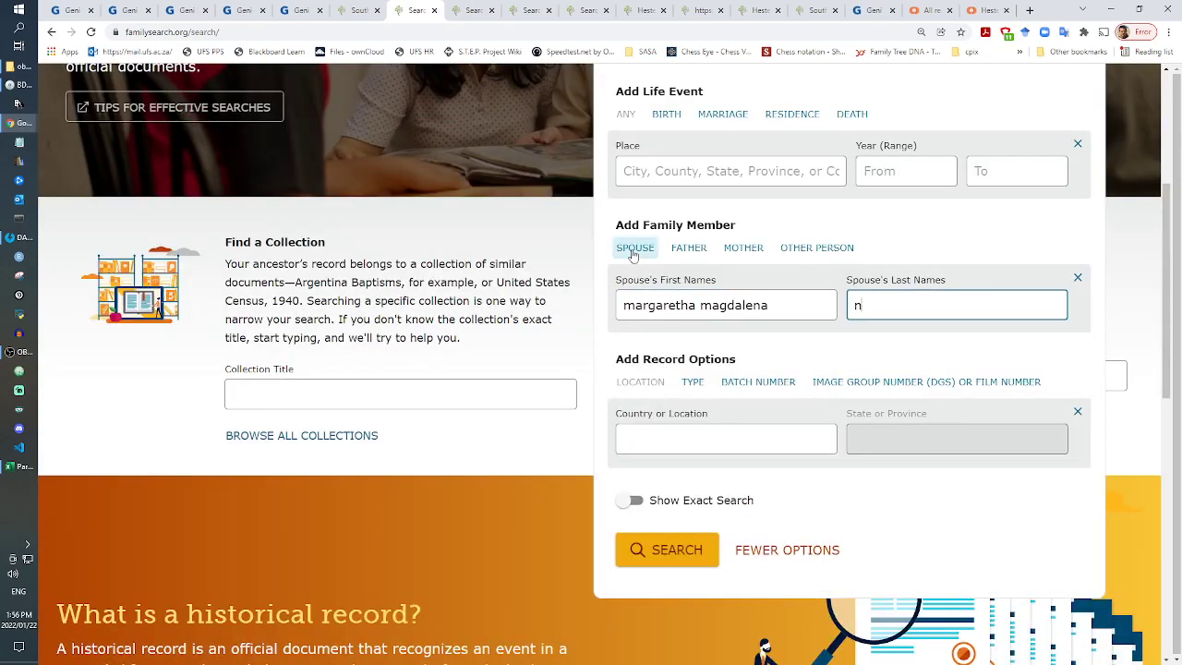
{"action": "type", "text": "ienaber"}
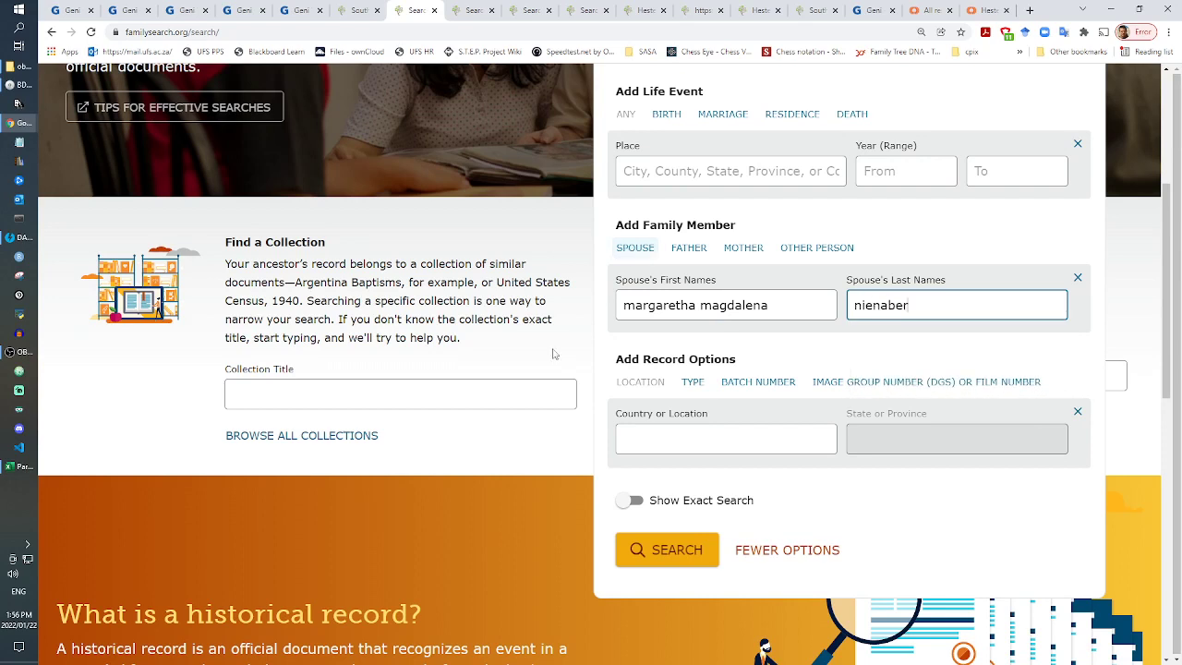
Step: Limit the historical records search to the country South Africa and run it
{"action": "left_click", "coordinate": [633, 449]}
{"action": "type", "text": "sou"}
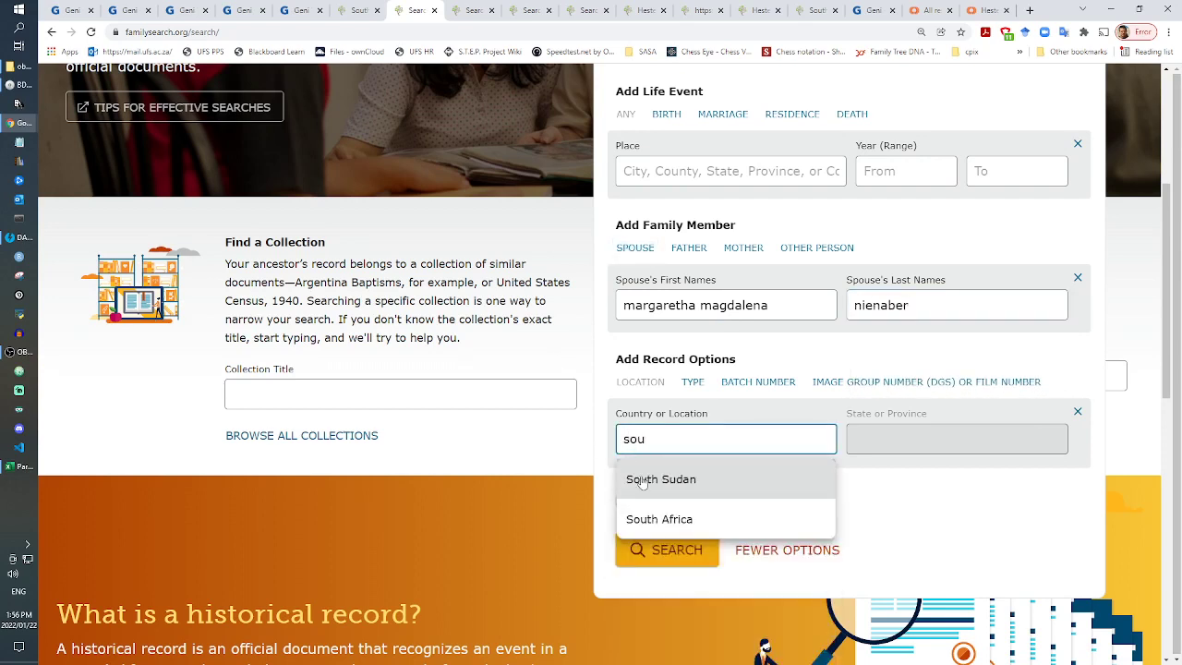
{"action": "left_click", "coordinate": [659, 519]}
{"action": "left_click", "coordinate": [666, 550]}
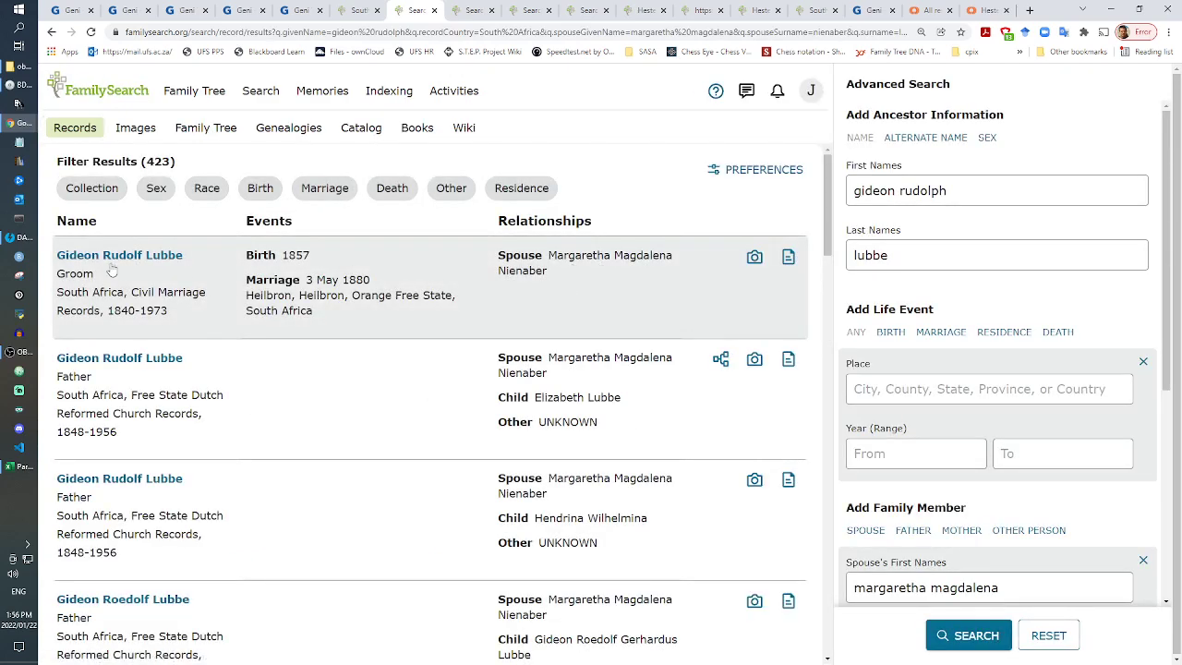
Step: Open the groom's 3 May 1880 Heilbron civil marriage result separately beside the Geni tree, and open the mother's profile from the tree
{"action": "right_click", "coordinate": [104, 260]}
{"action": "left_click", "coordinate": [148, 268]}
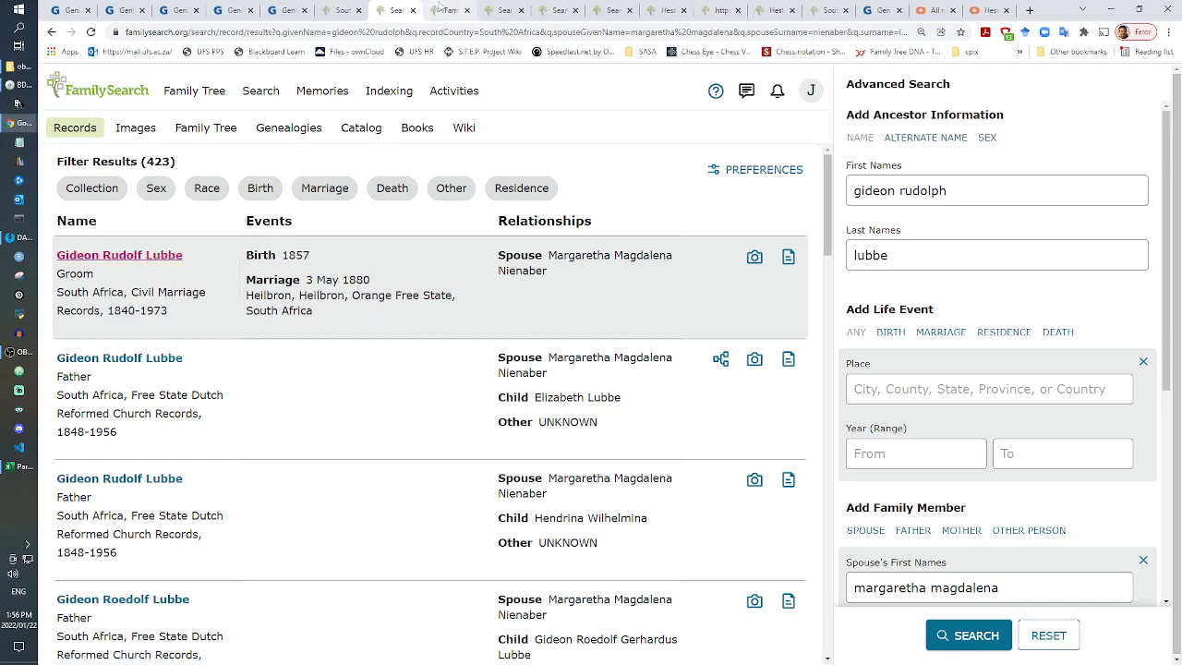
{"action": "left_click_drag", "start_coordinate": [439, 11], "coordinate": [329, 5]}
{"action": "left_click", "coordinate": [288, 10]}
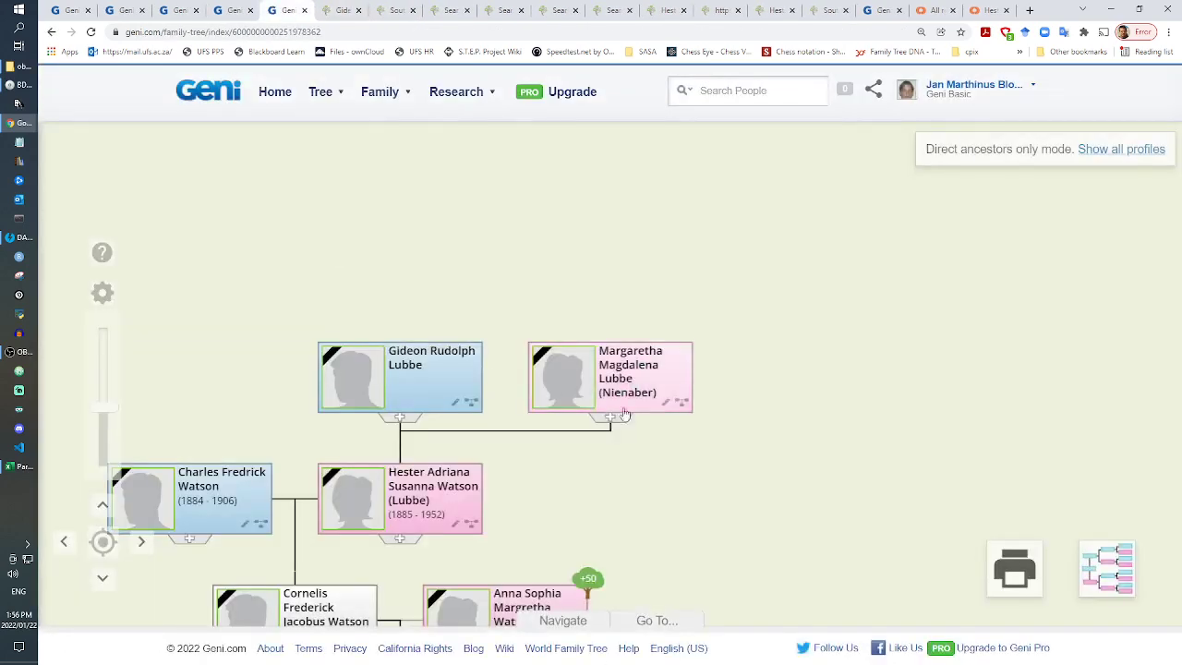
{"action": "left_click", "coordinate": [627, 367]}
Step: Open the original document image of the civil marriage record separately and bring it into view
{"action": "key", "text": "ctrl+Tab"}
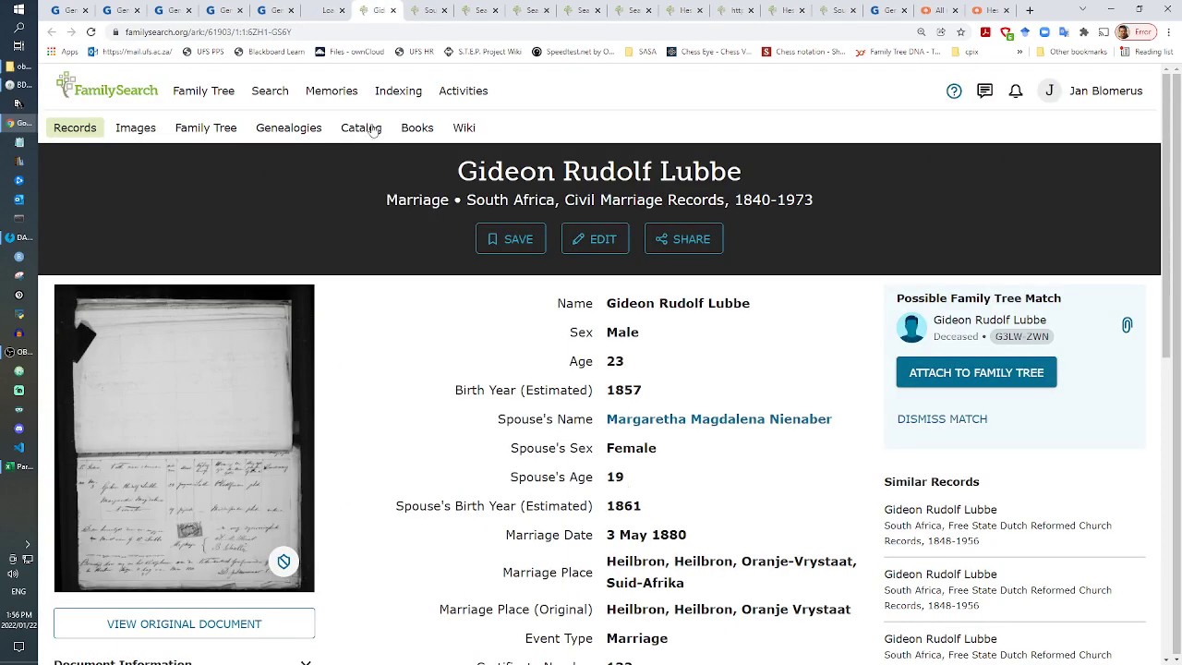
{"action": "left_click", "coordinate": [314, 31]}
{"action": "right_click", "coordinate": [225, 616]}
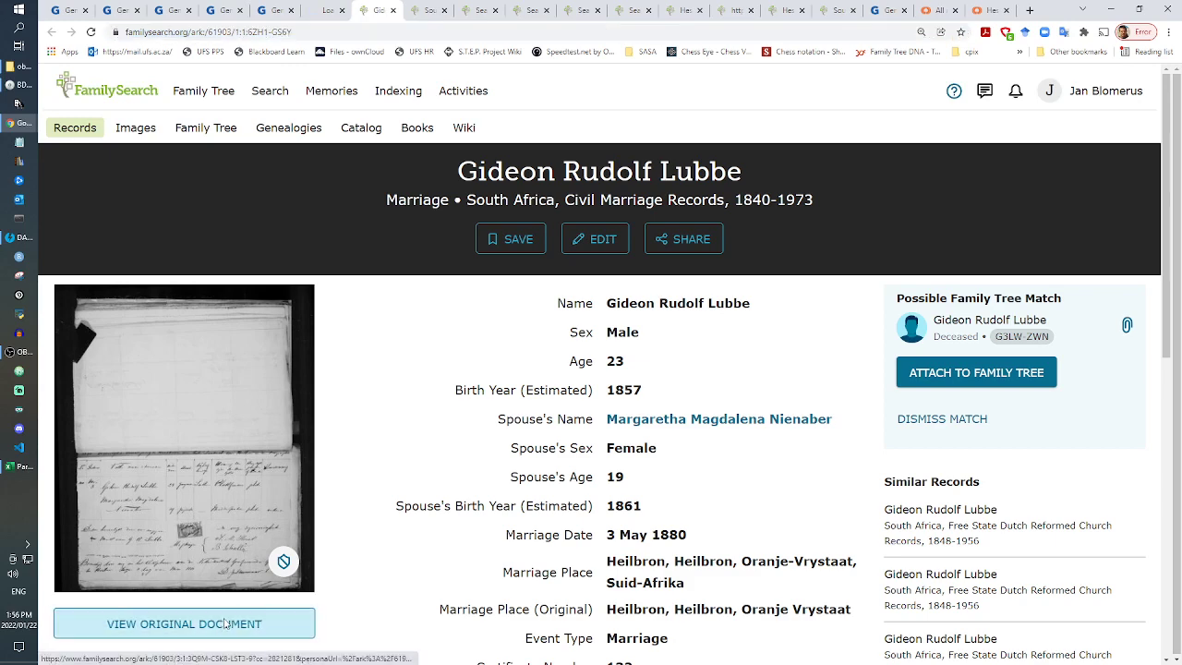
{"action": "left_click", "coordinate": [277, 522]}
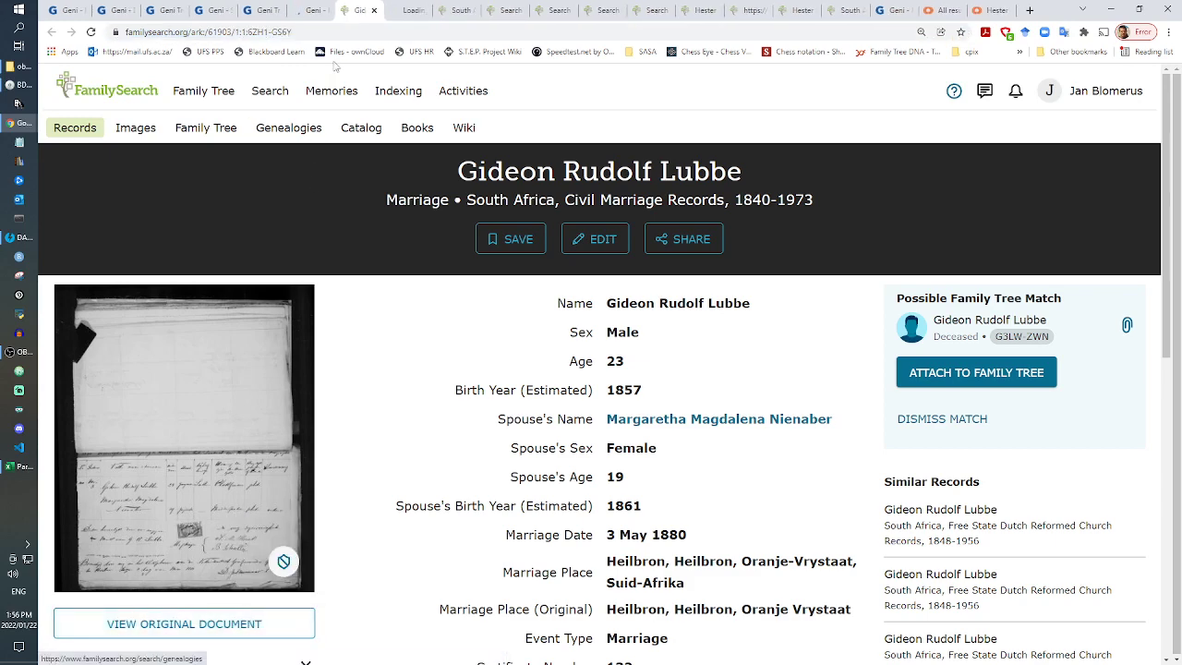
{"action": "left_click", "coordinate": [356, 9]}
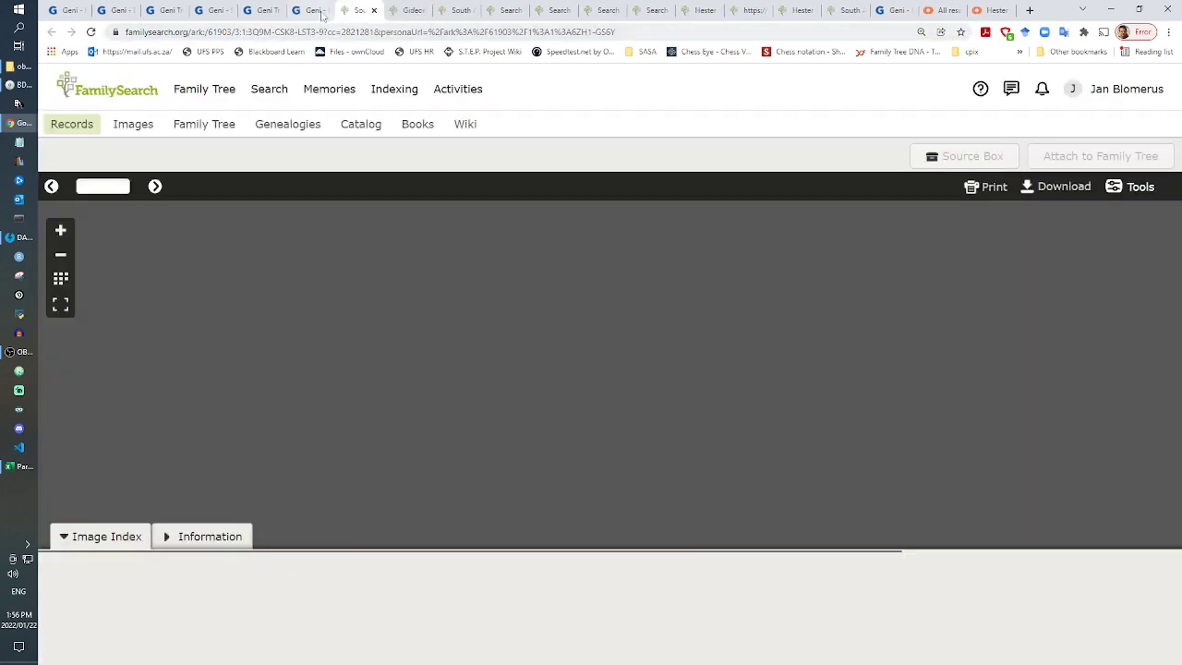
Step: Edit the mother's Geni profile and set her date of birth to 1861, as estimated in the FamilySearch marriage record
{"action": "left_click", "coordinate": [314, 9]}
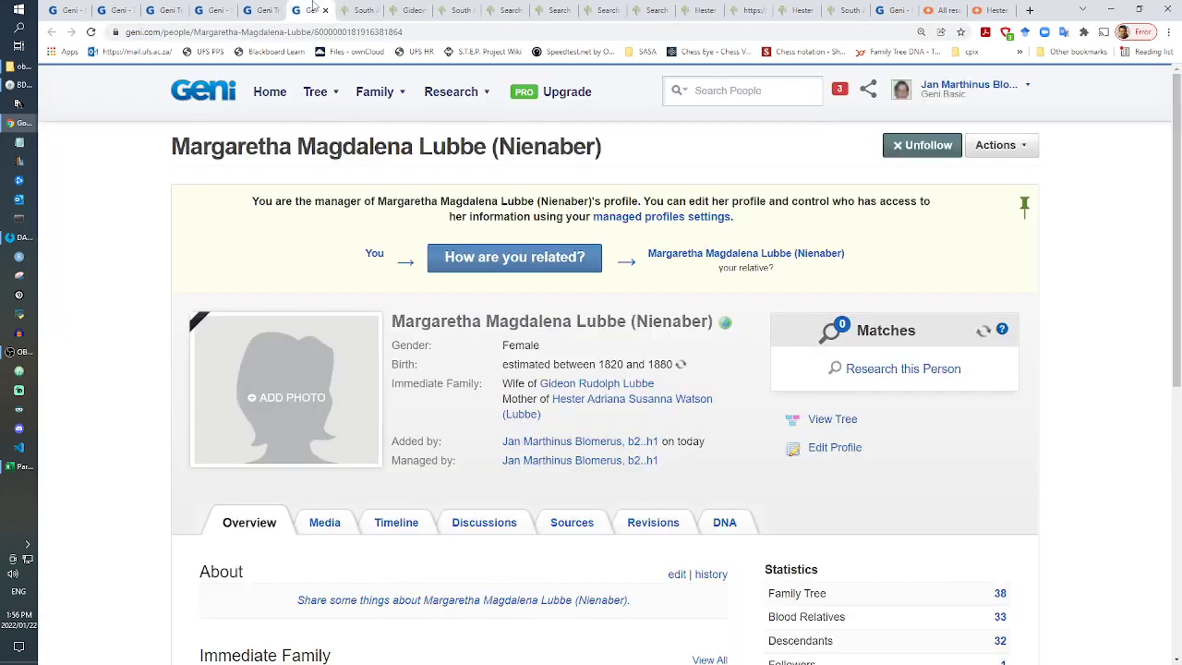
{"action": "left_click", "coordinate": [833, 449]}
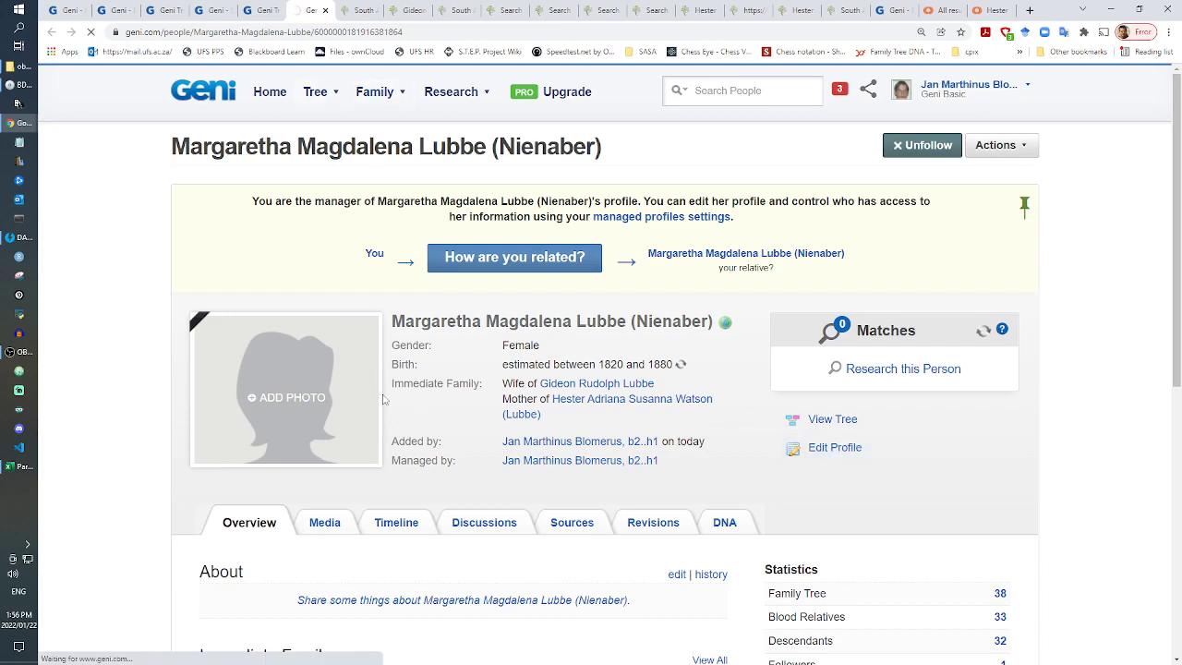
{"action": "scroll", "coordinate": [351, 406], "scroll_direction": "down", "scroll_amount": 4}
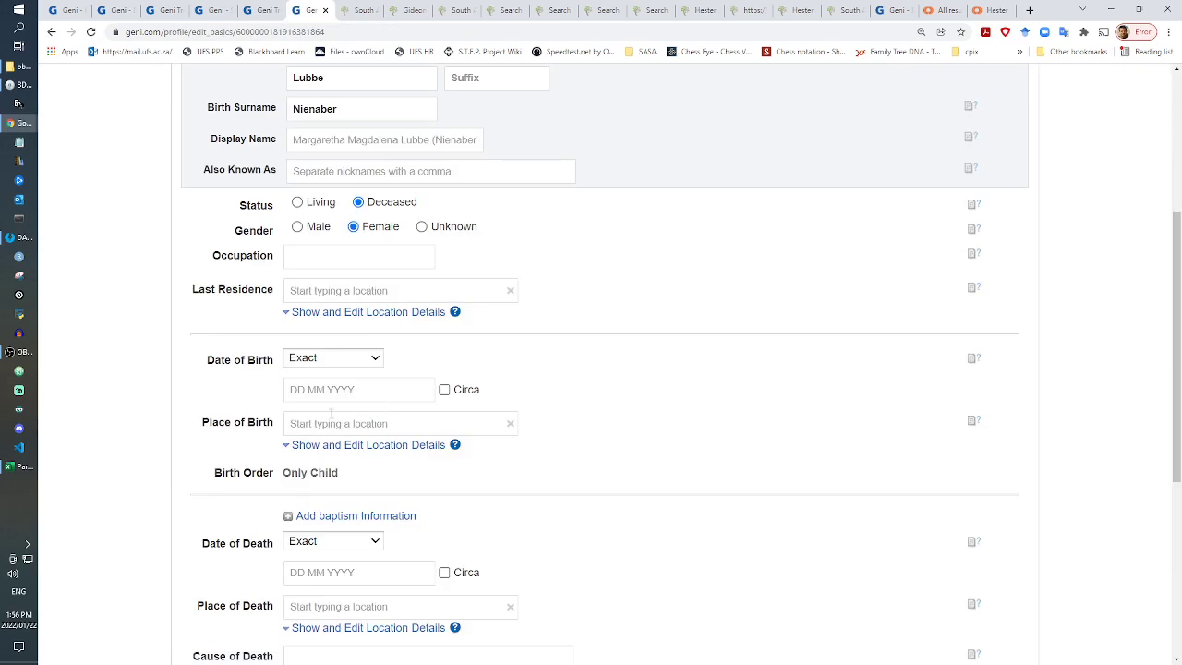
{"action": "left_click", "coordinate": [362, 9]}
{"action": "left_click", "coordinate": [404, 8]}
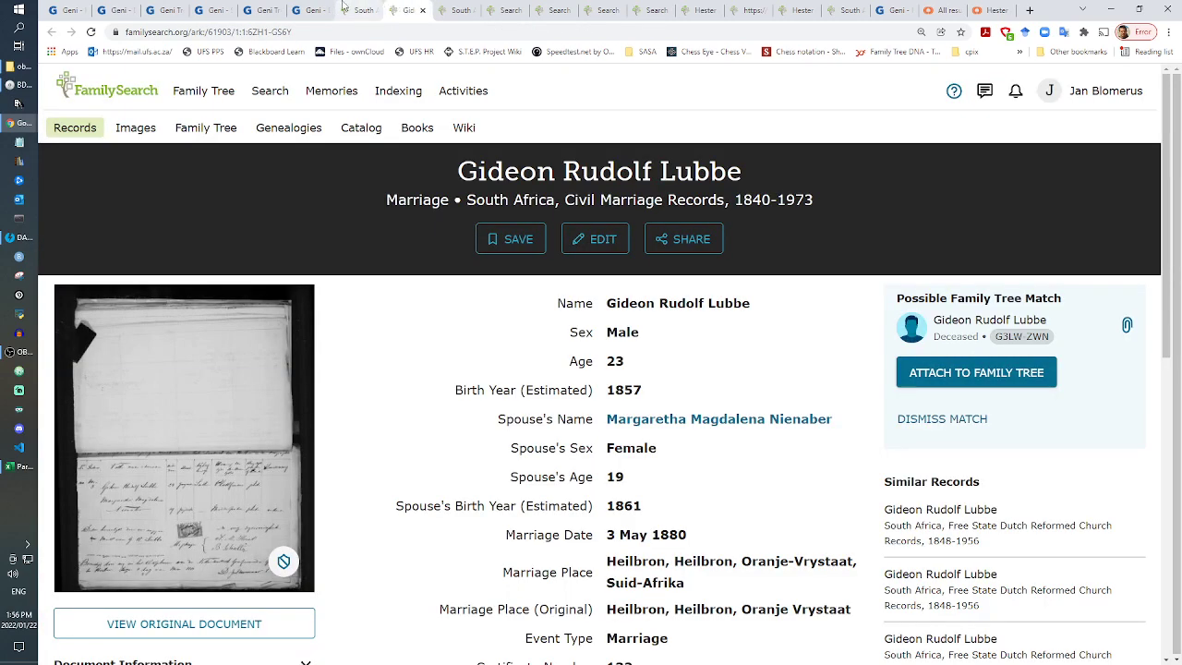
{"action": "left_click", "coordinate": [310, 9]}
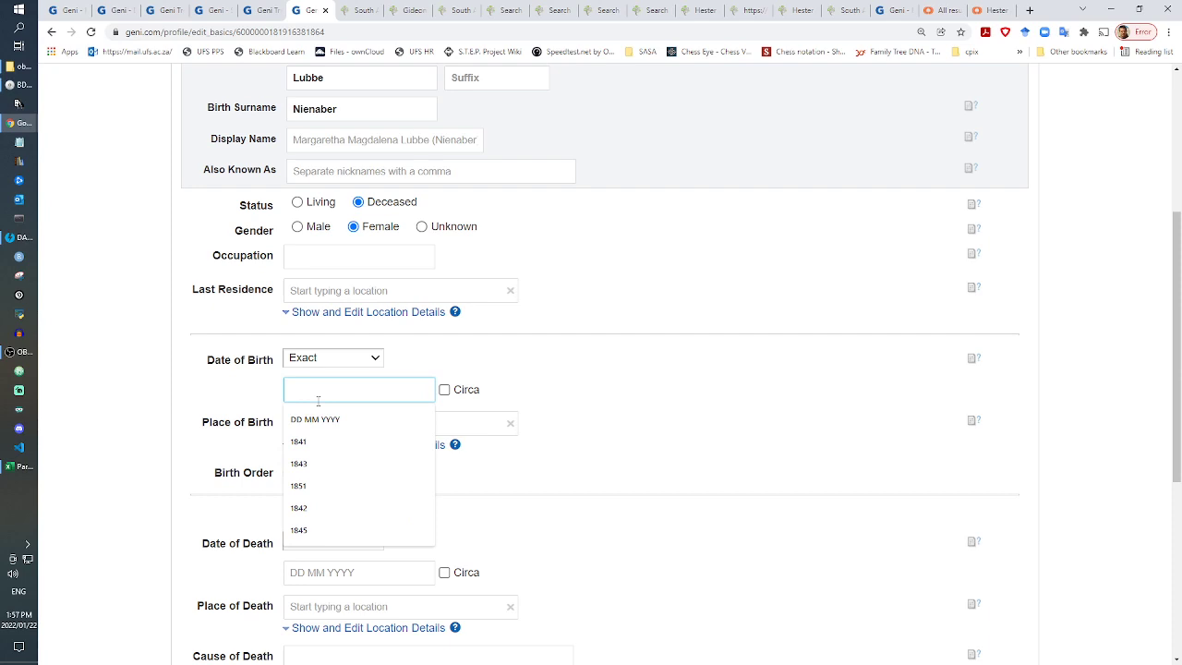
{"action": "type", "text": "1861"}
{"action": "key", "text": "Tab"}
Step: Copy the marriage date from the FamilySearch record, and save the mother's basic details in Geni, continuing to her relationships
{"action": "left_click", "coordinate": [402, 7]}
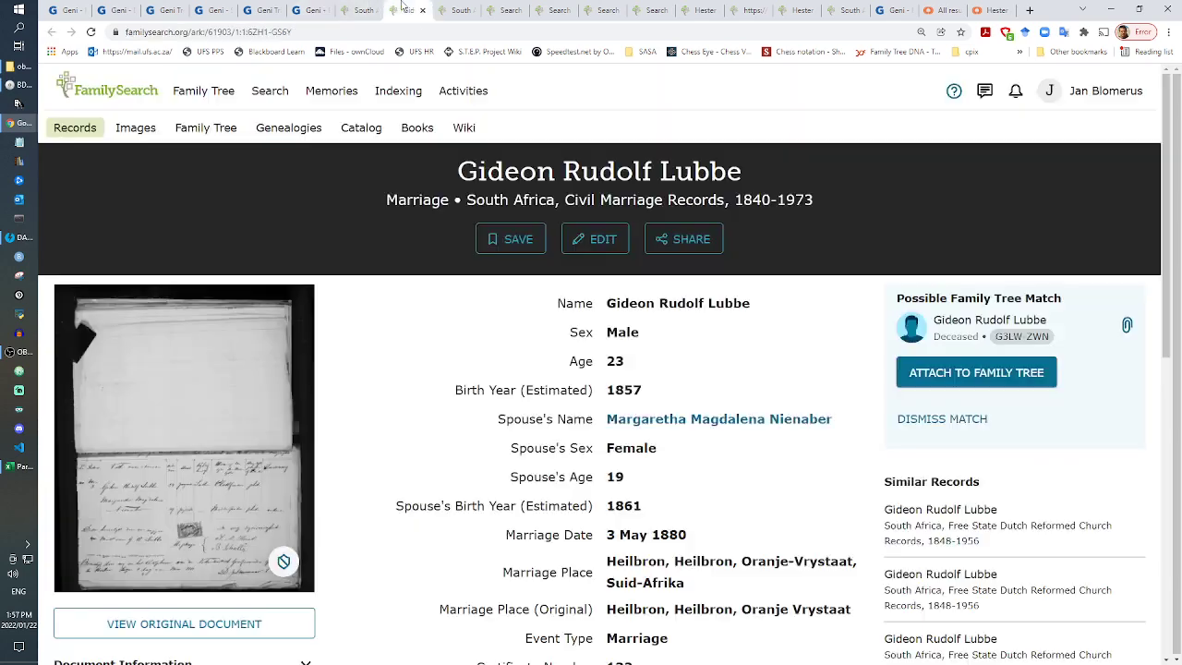
{"action": "left_click_drag", "start_coordinate": [703, 539], "coordinate": [593, 532]}
{"action": "key", "text": "ctrl+c"}
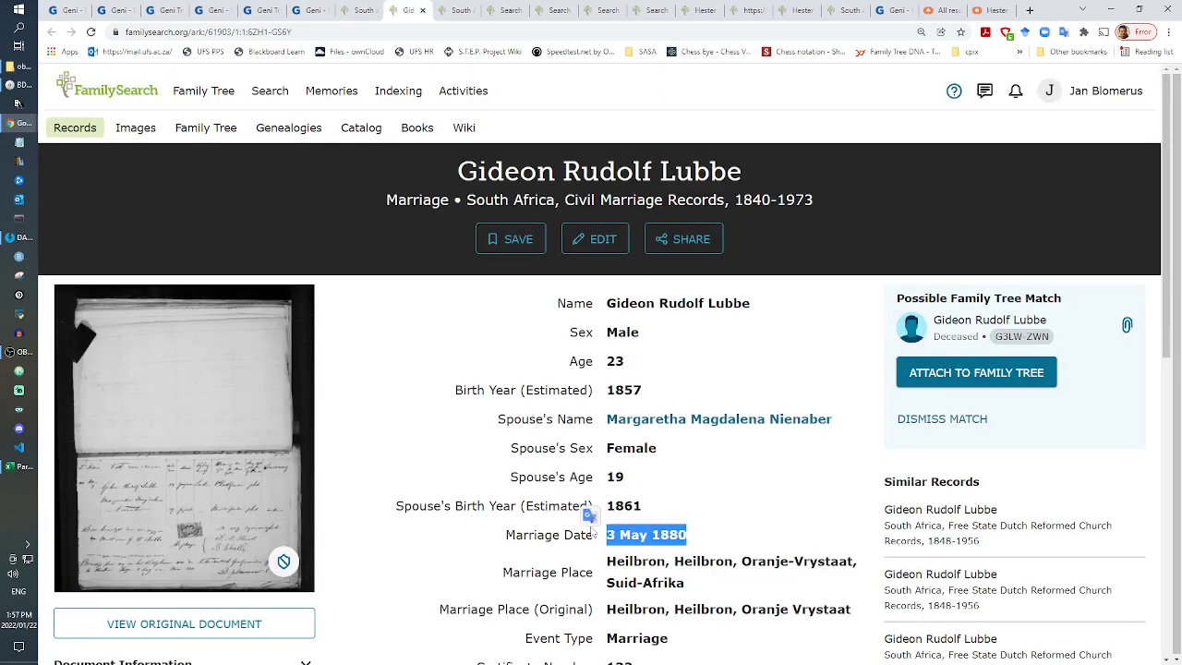
{"action": "left_click", "coordinate": [314, 10]}
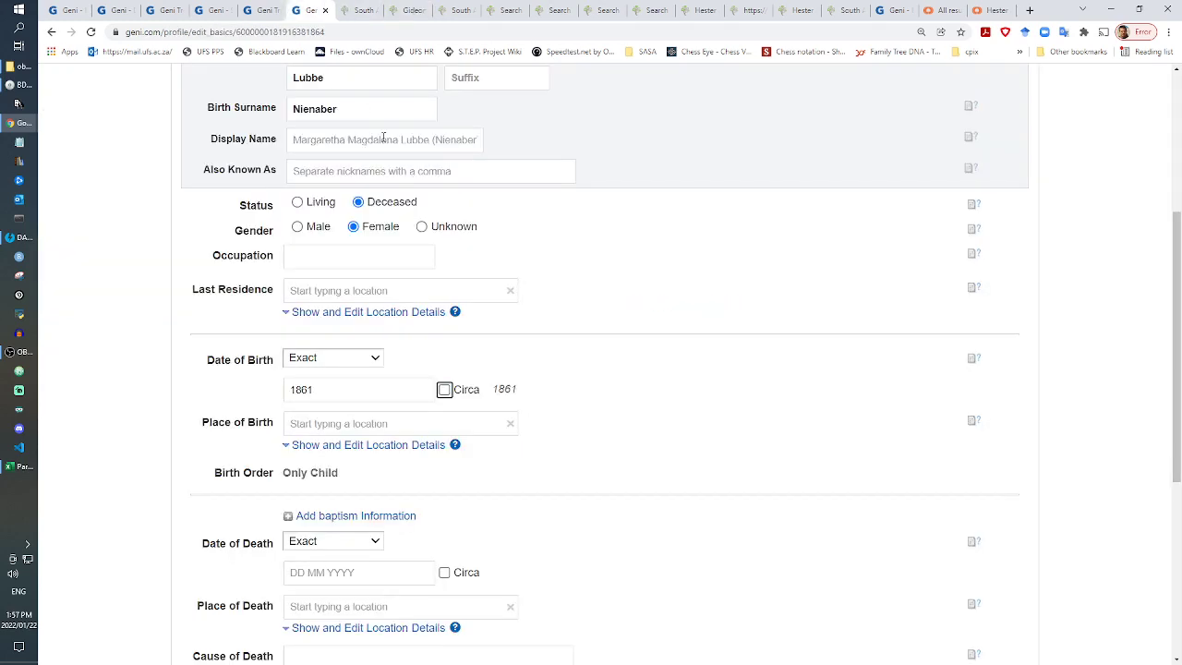
{"action": "scroll", "coordinate": [464, 426], "scroll_direction": "down", "scroll_amount": 4}
{"action": "left_click", "coordinate": [897, 490]}
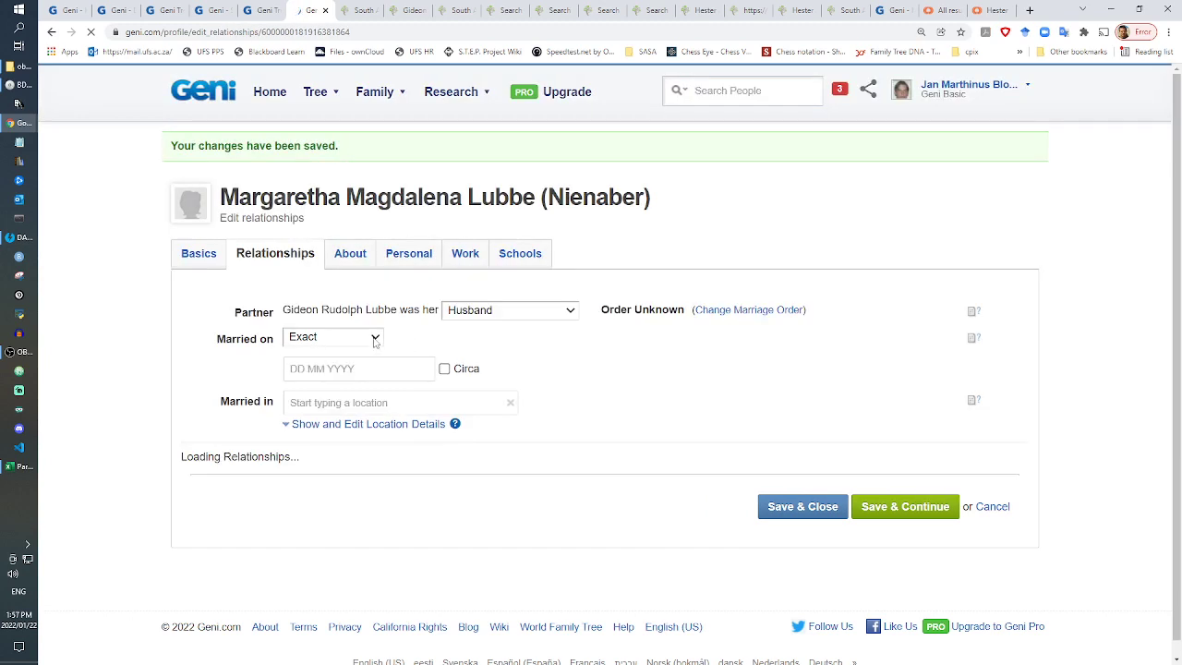
Step: Set the parents' marriage to 3 May 1880 in Heilbron, Northern Free State, FS, South Africa, and save the profile
{"action": "left_click", "coordinate": [370, 367]}
{"action": "key", "text": "ctrl+v"}
{"action": "left_click", "coordinate": [351, 403]}
{"action": "type", "text": "h"}
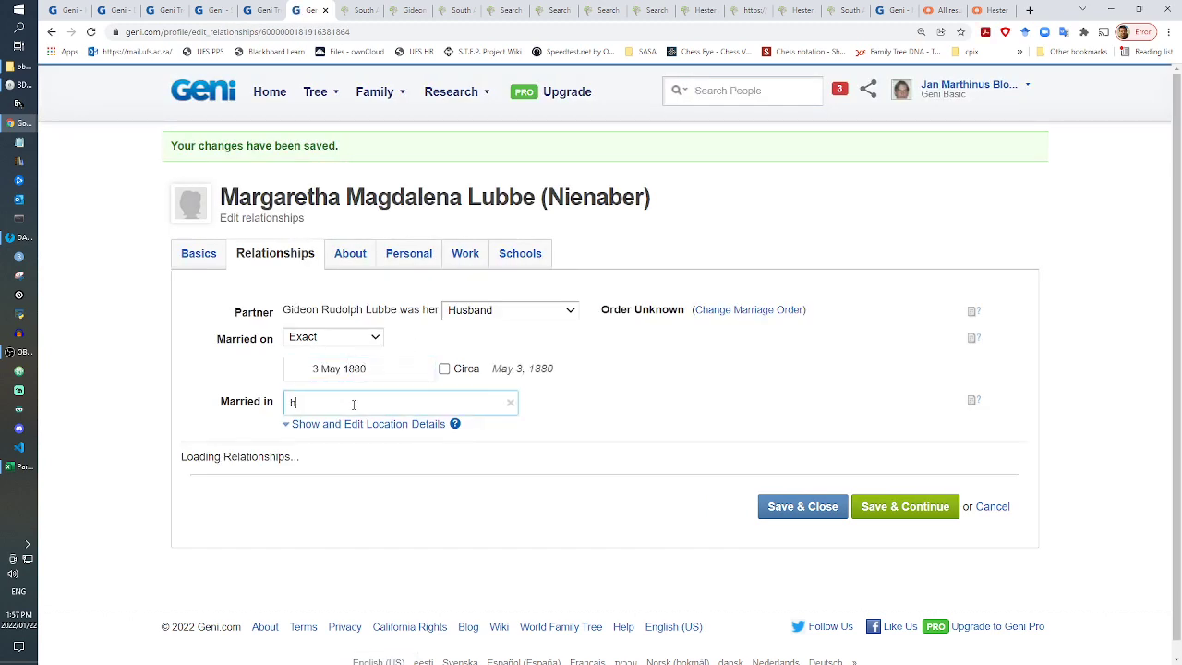
{"action": "type", "text": "oll"}
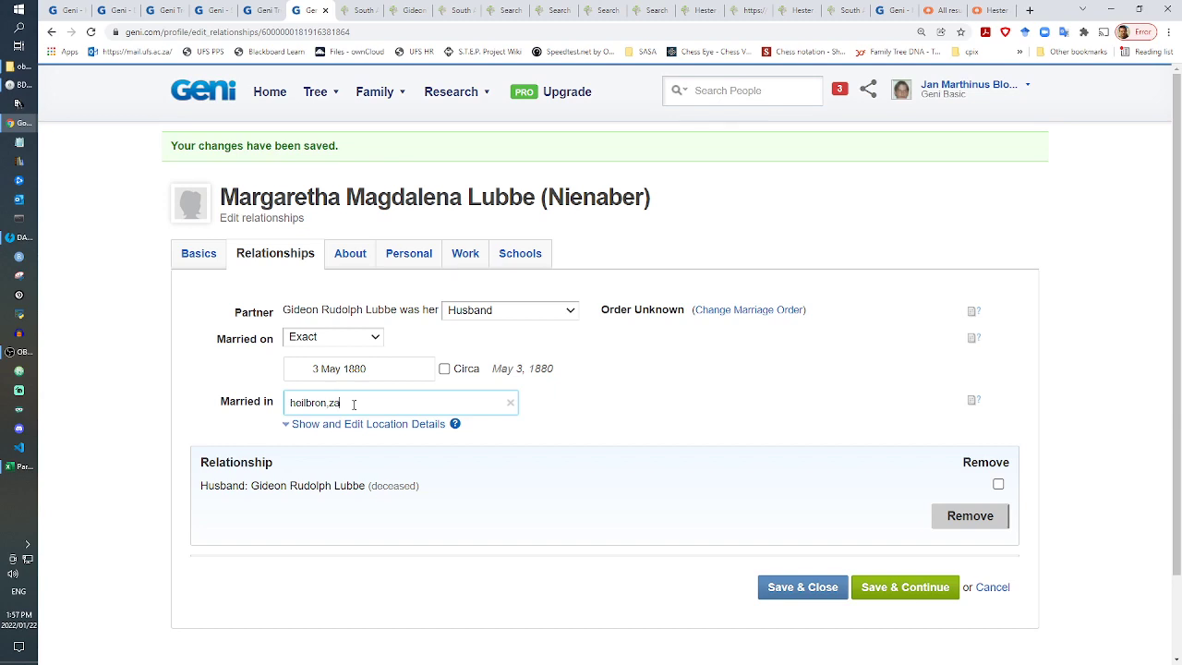
{"action": "left_click", "coordinate": [359, 421]}
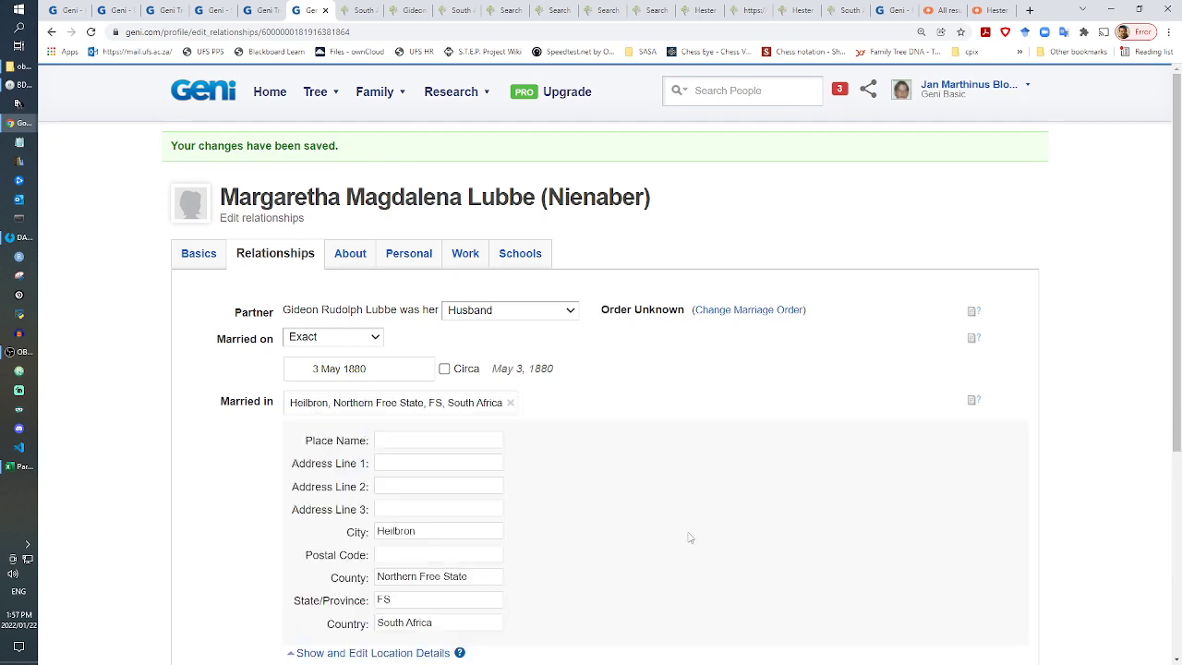
{"action": "scroll", "coordinate": [730, 543], "scroll_direction": "down", "scroll_amount": 3}
{"action": "left_click", "coordinate": [776, 493]}
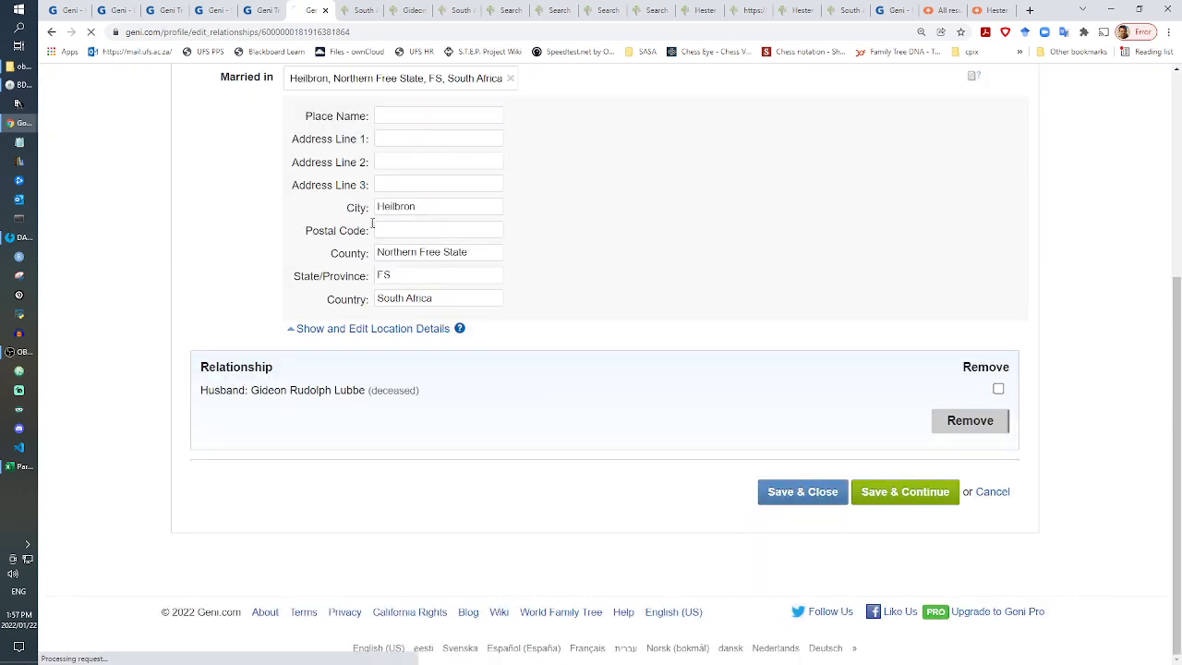
Step: Copy the web address of the marriage register image and examine the handwritten entry, including the signatures and witnesses
{"action": "left_click", "coordinate": [365, 10]}
{"action": "left_click", "coordinate": [369, 32]}
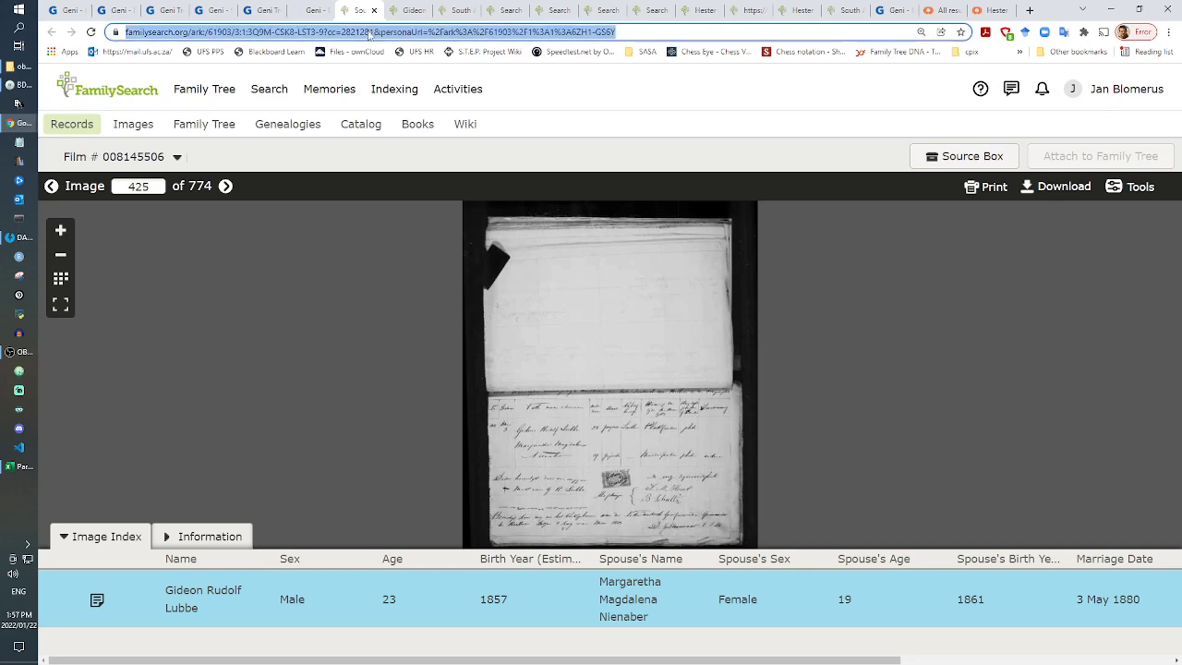
{"action": "scroll", "coordinate": [642, 473], "scroll_direction": "up", "scroll_amount": 4}
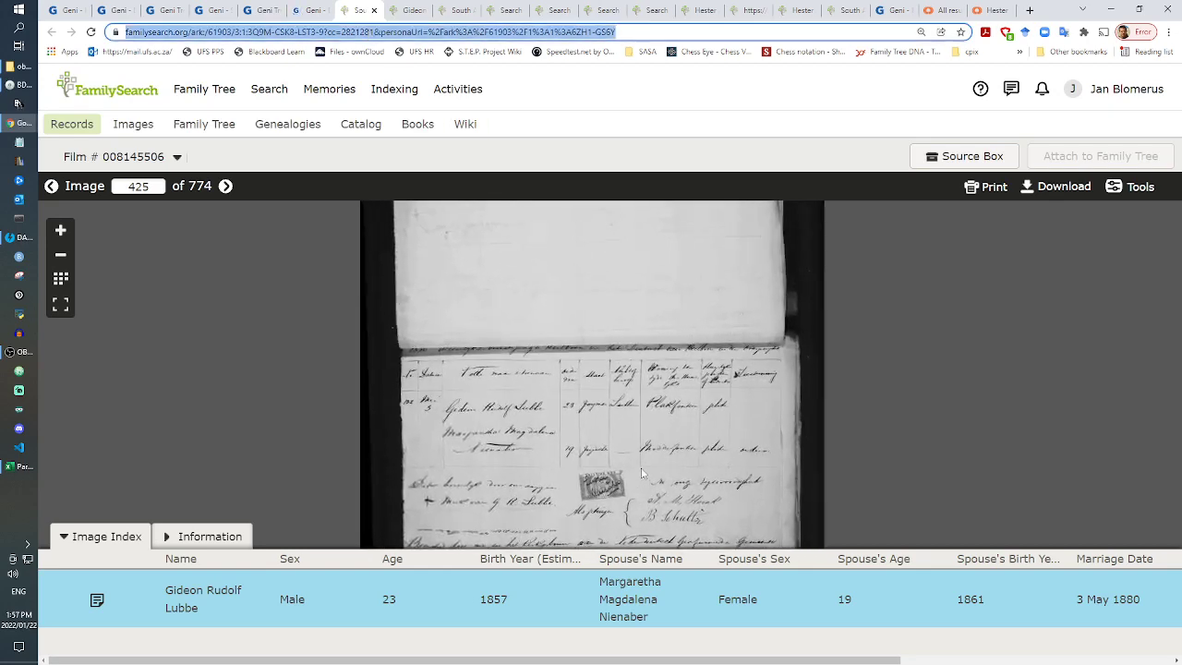
{"action": "scroll", "coordinate": [642, 473], "scroll_direction": "up", "scroll_amount": 4}
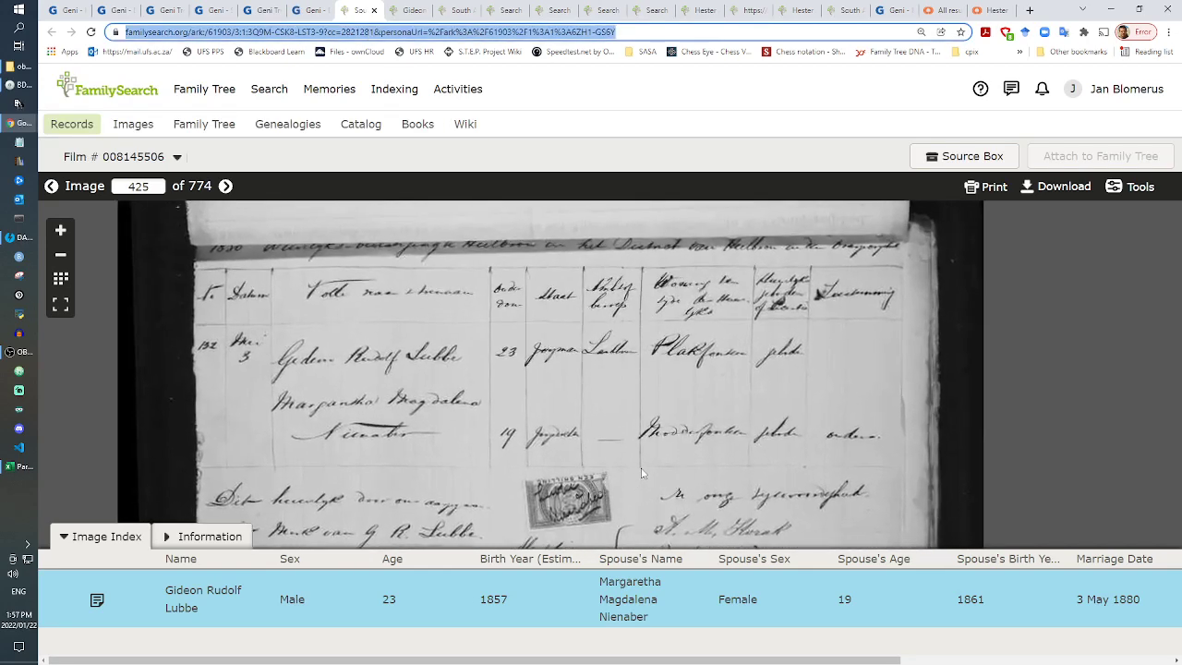
{"action": "scroll", "coordinate": [877, 469], "scroll_direction": "up", "scroll_amount": 4}
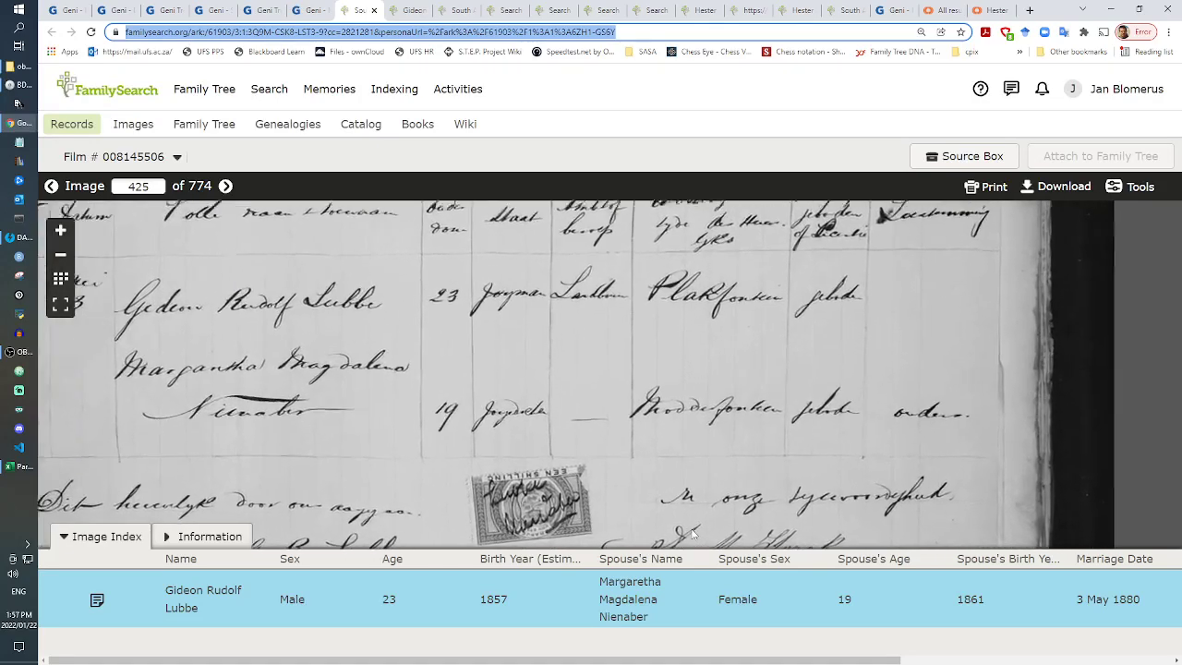
{"action": "mouse_move", "coordinate": [521, 383]}
{"action": "left_mouse_down"}
{"action": "mouse_move", "coordinate": [514, 257]}
{"action": "mouse_move", "coordinate": [482, 352]}
{"action": "mouse_move", "coordinate": [381, 130]}
{"action": "left_mouse_up"}
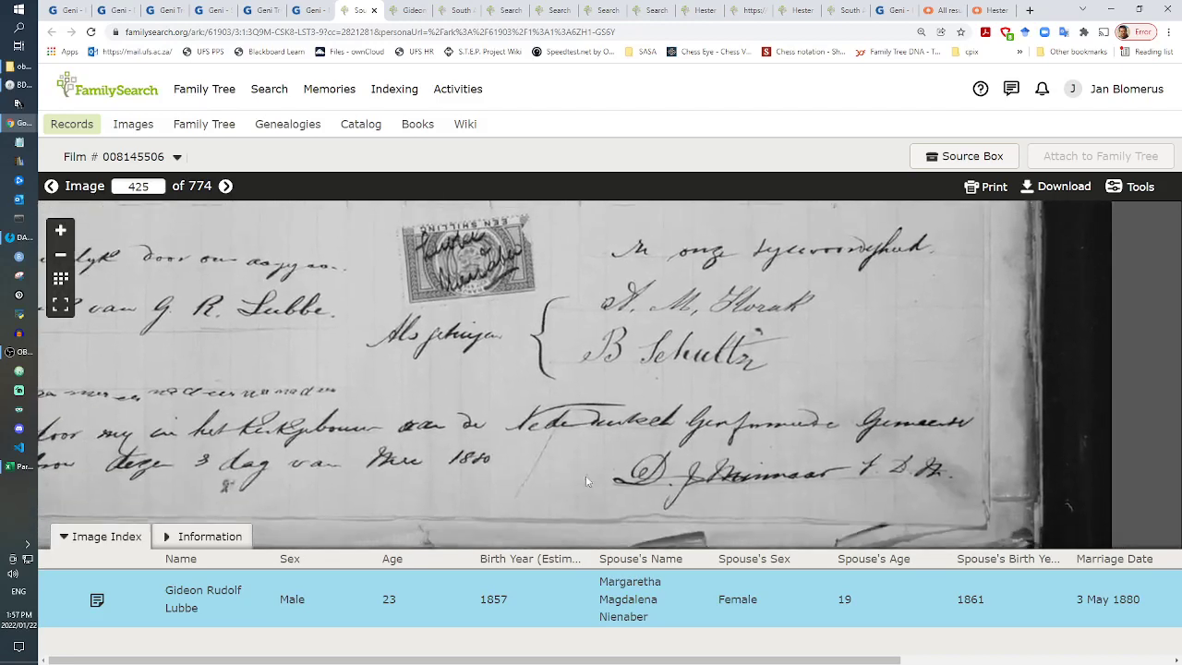
{"action": "left_click_drag", "start_coordinate": [314, 332], "coordinate": [377, 461]}
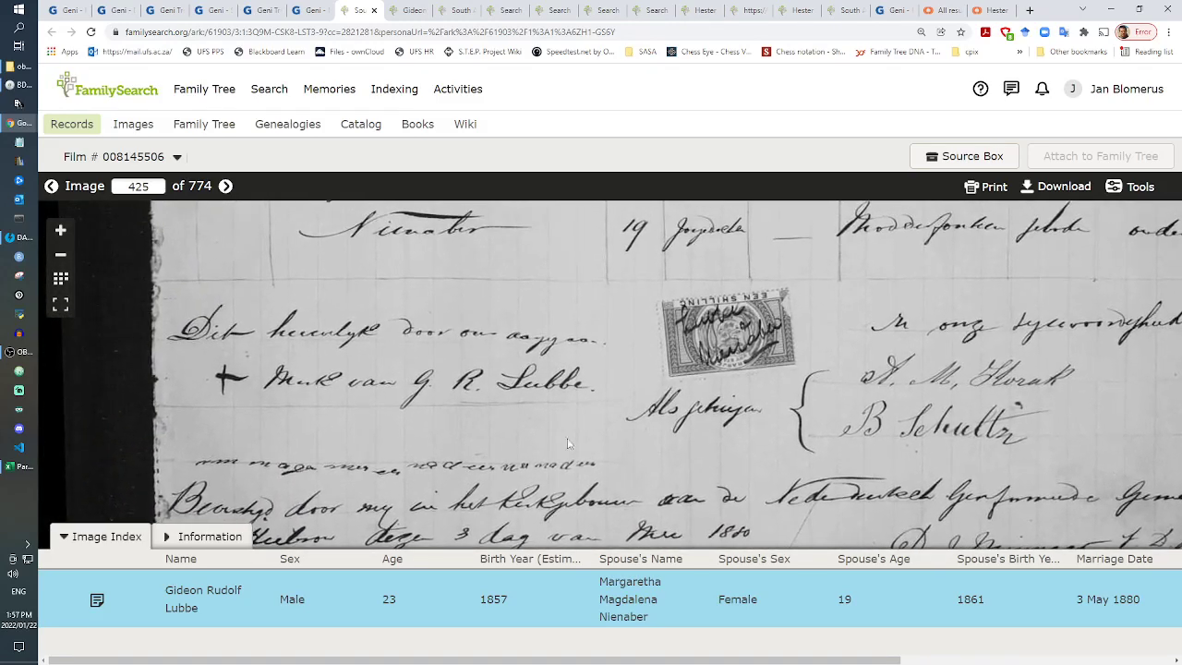
{"action": "left_click_drag", "start_coordinate": [478, 391], "coordinate": [253, 392]}
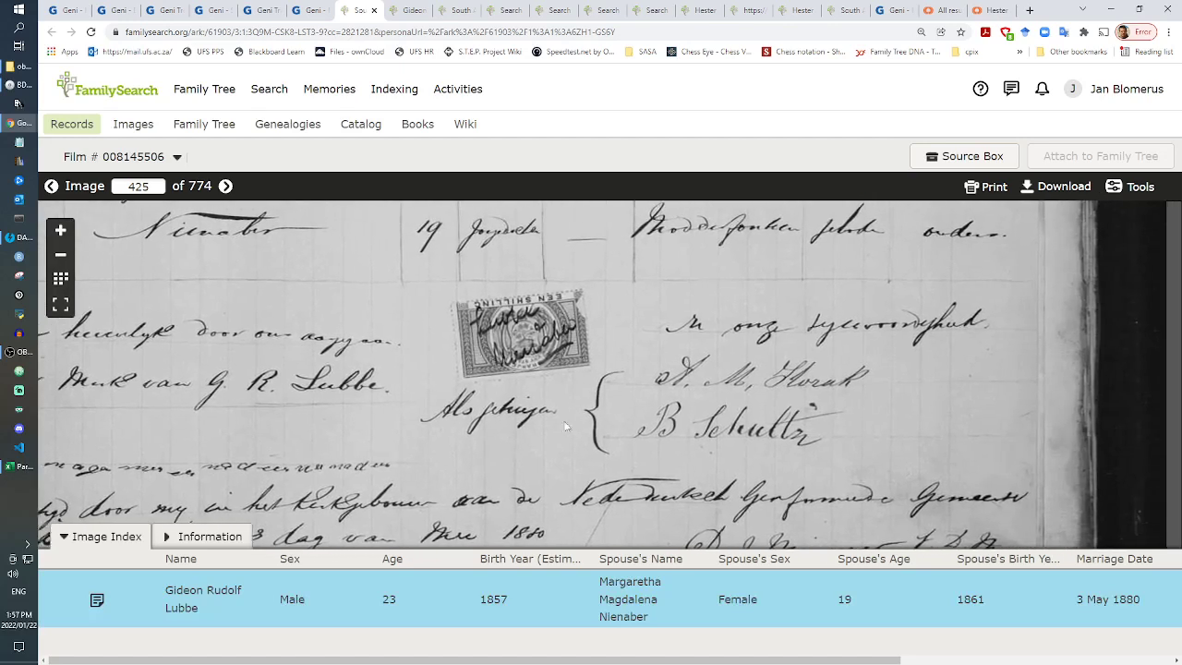
{"action": "scroll", "coordinate": [796, 387], "scroll_direction": "up", "scroll_amount": 2}
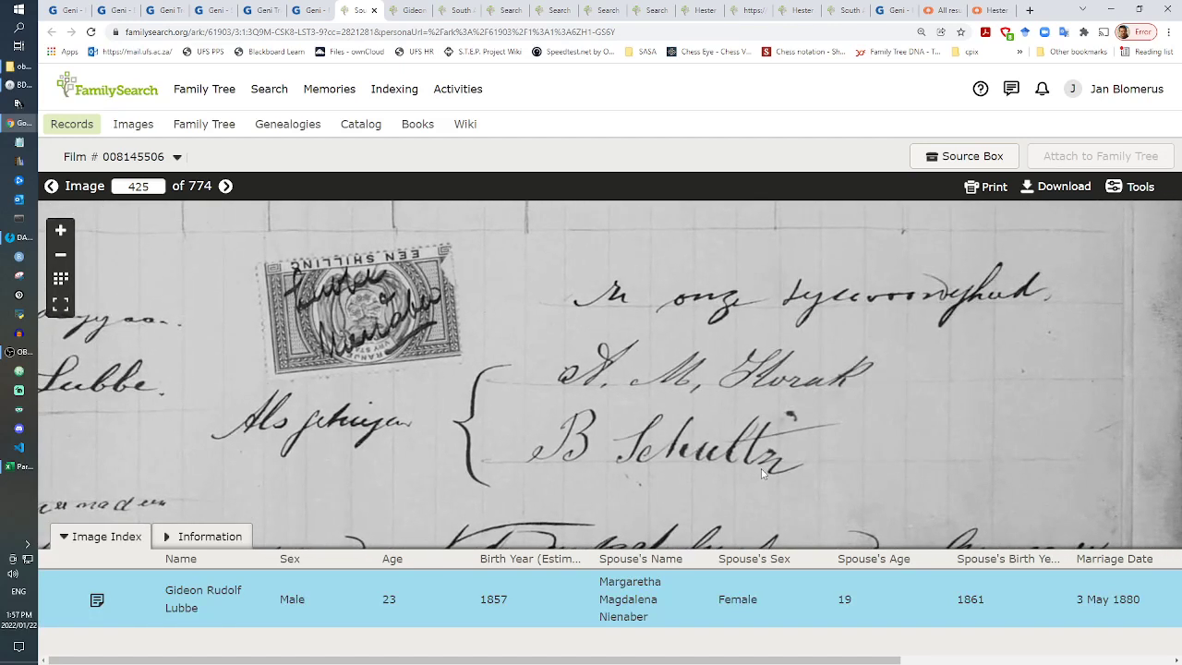
Step: Add the marriage image link labelled "Huwelik Heilbron 1880" to the About text of the mother's Geni profile and save it
{"action": "left_click", "coordinate": [311, 10]}
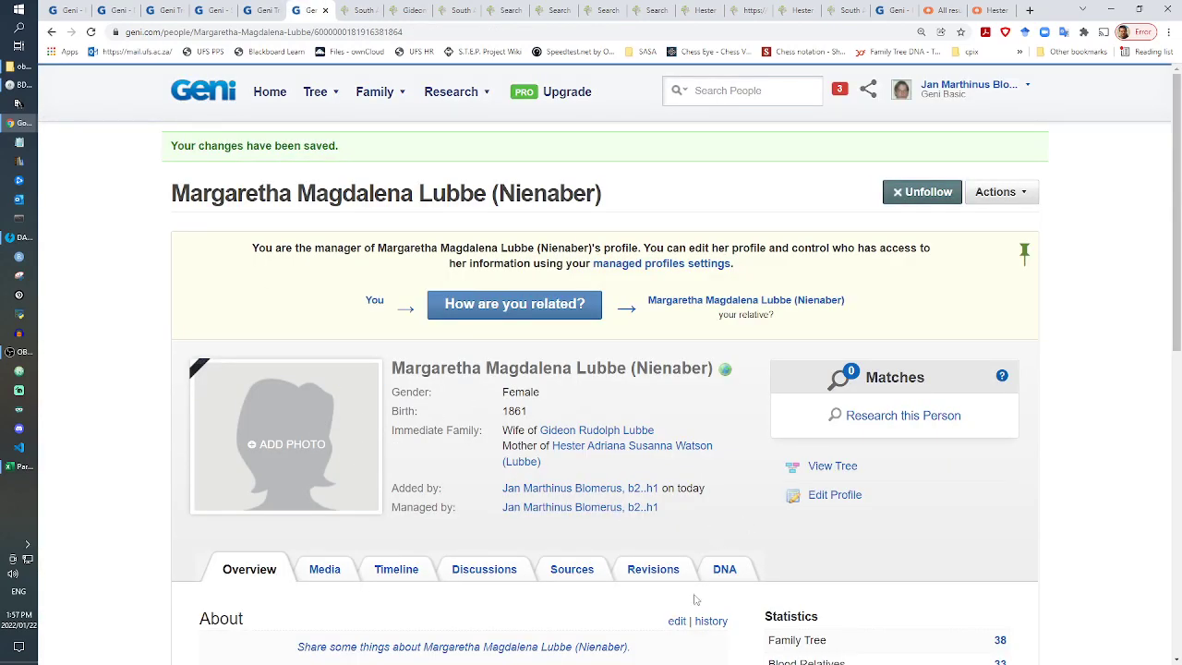
{"action": "left_click", "coordinate": [677, 621]}
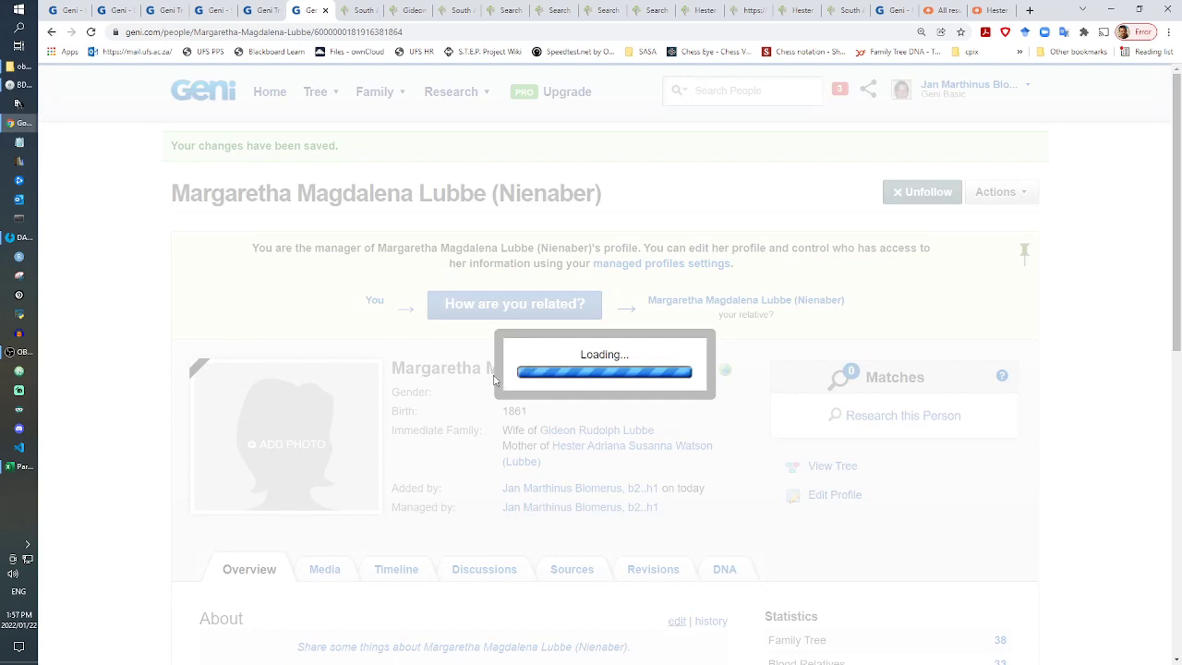
{"action": "type", "text": "["}
{"action": "type", "text": "https://www.familysearch.org/ark:/61903/3:1:3Q9M-CSK8-LST3-9?cc=2821281&personaUrl=%2Fark%3A%2F61903%2F1%3A1%3A6ZH1-GS6Y"}
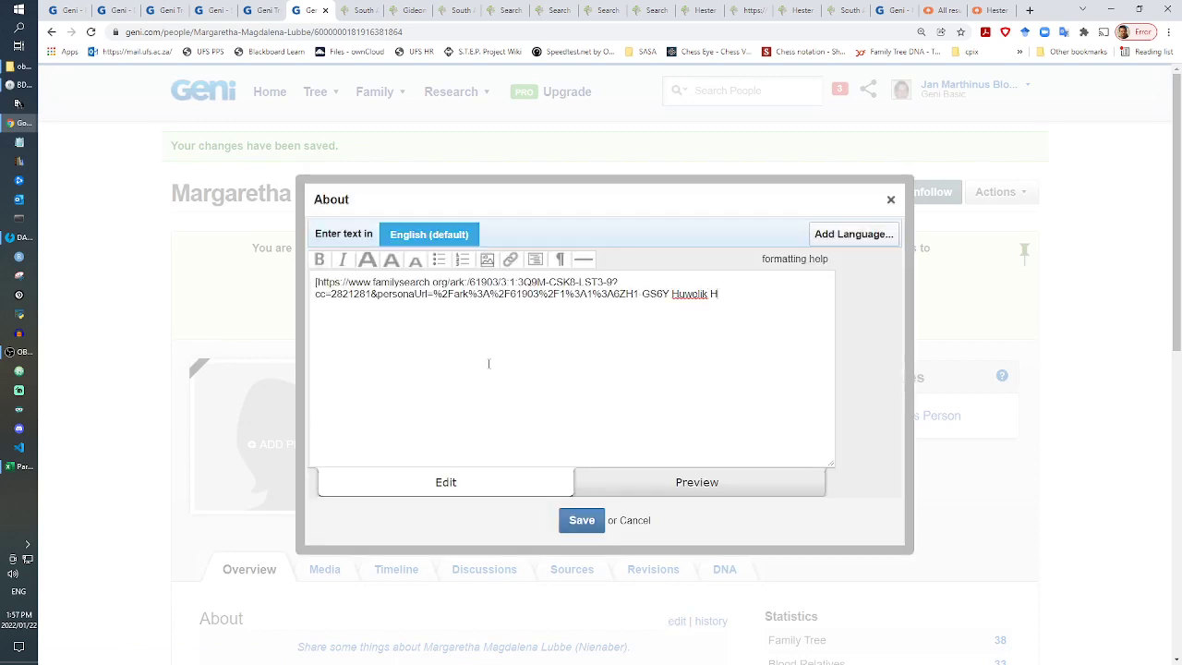
{"action": "type", "text": "Huwelik Heildr"}
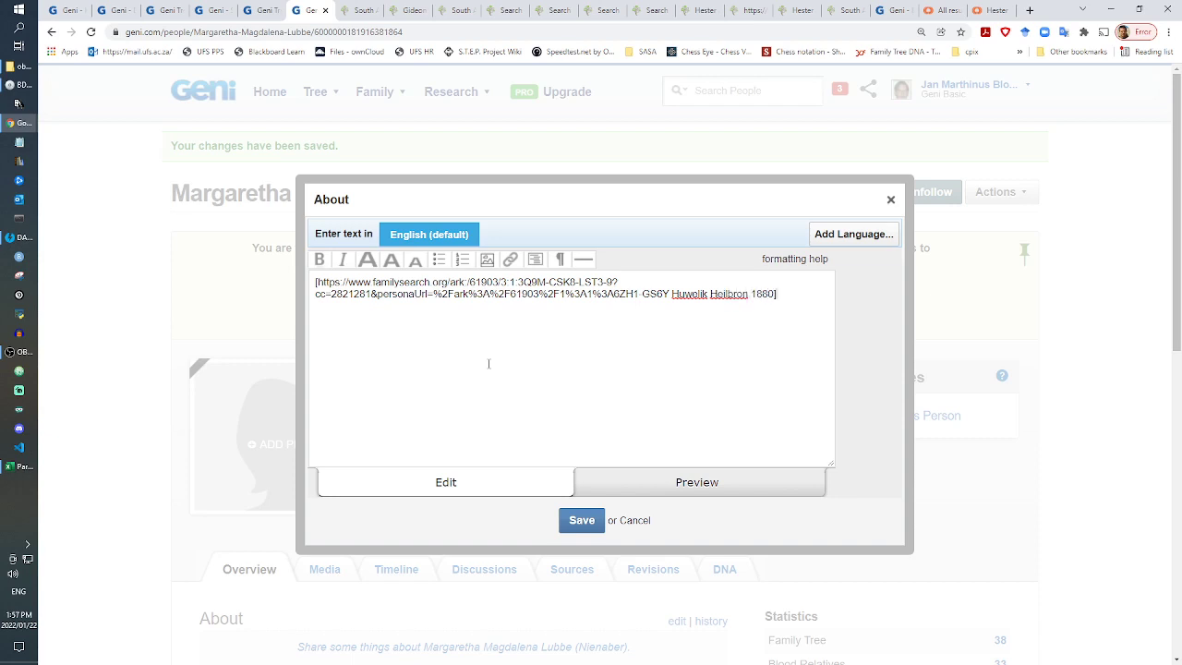
{"action": "left_click", "coordinate": [582, 520]}
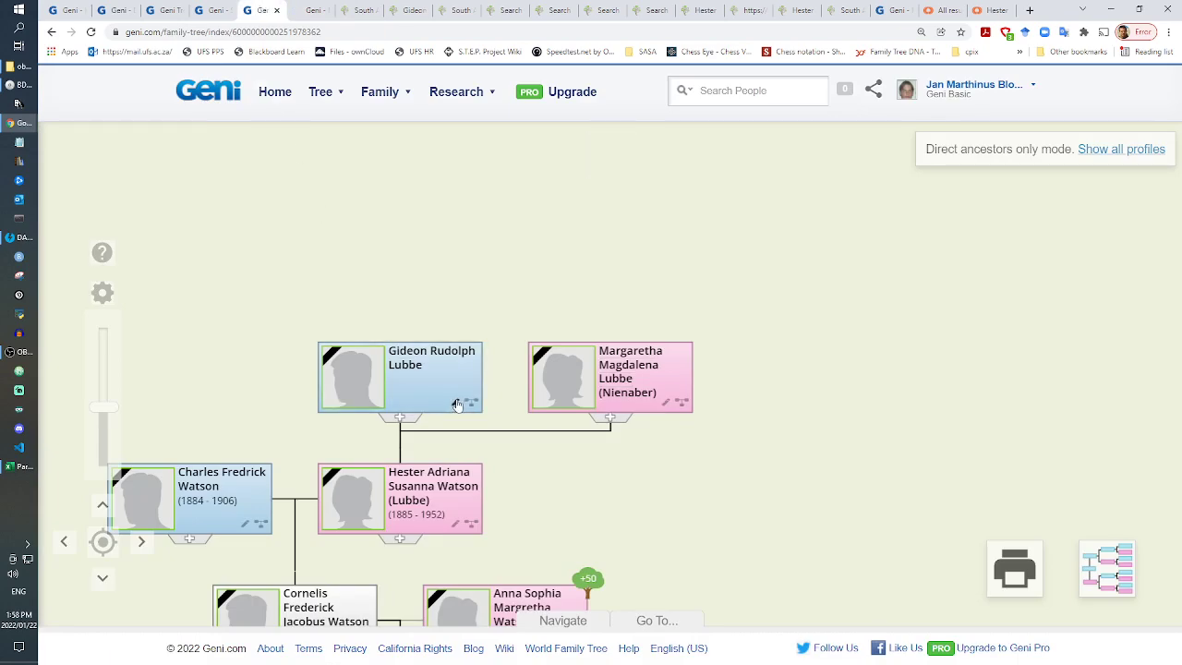
Step: Look up the father's estimated birth year in the FamilySearch marriage record, set his Geni birth date to 1857 and save the profile
{"action": "left_click", "coordinate": [456, 404]}
{"action": "left_click", "coordinate": [356, 8]}
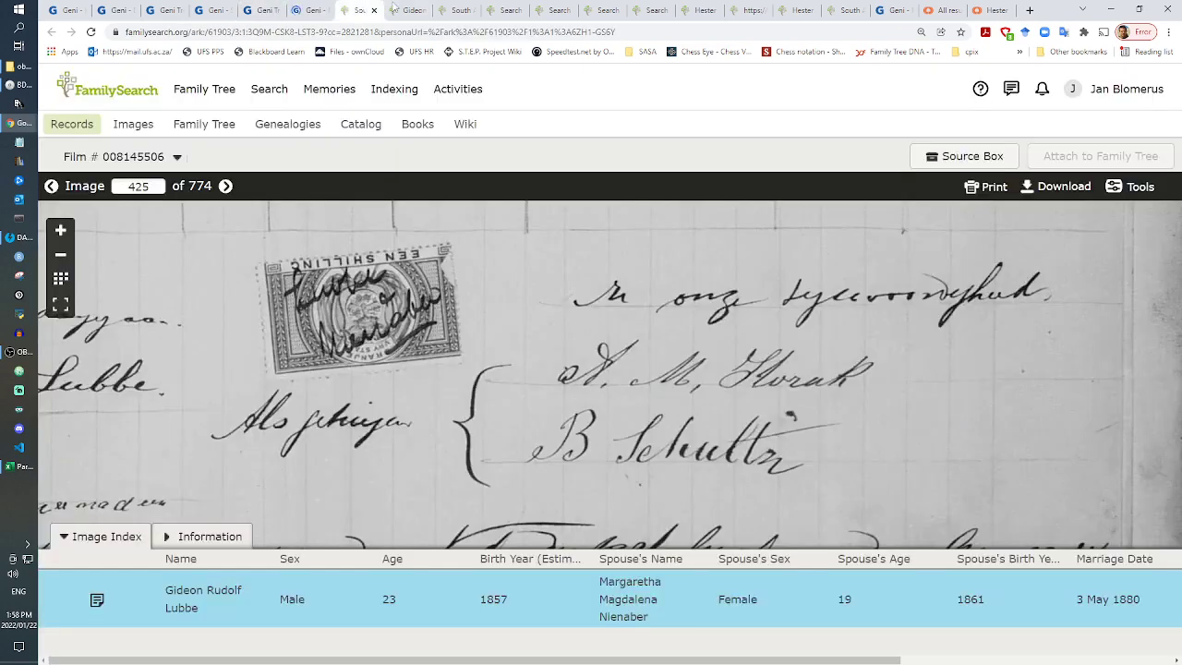
{"action": "left_click", "coordinate": [393, 8]}
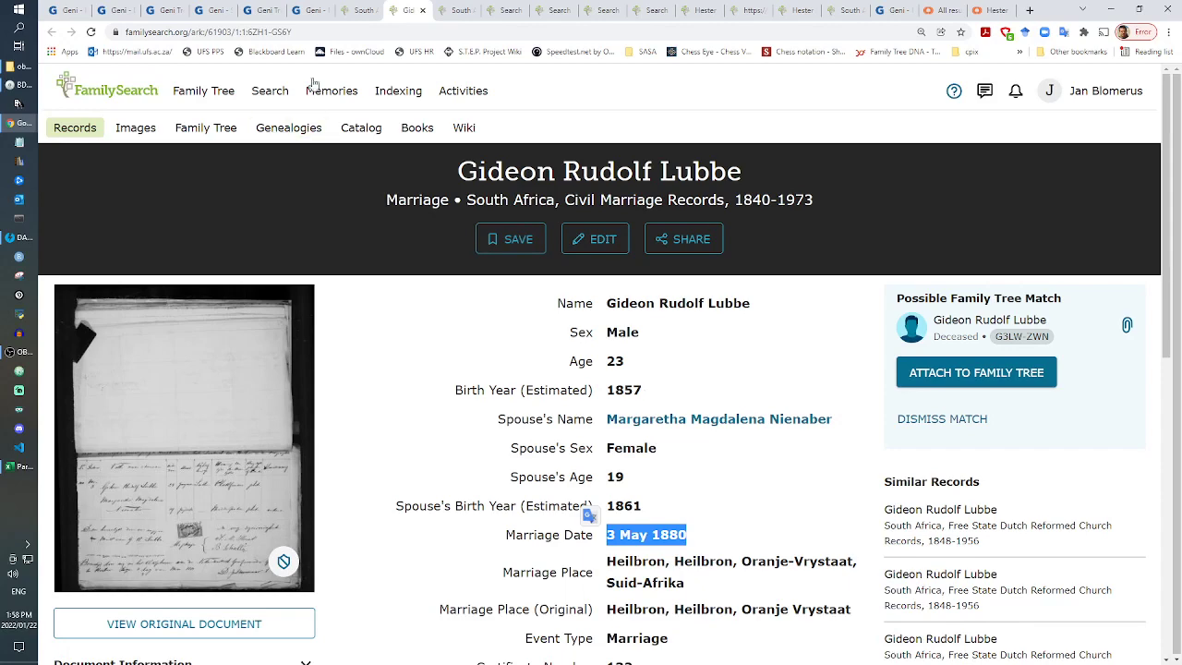
{"action": "left_click", "coordinate": [314, 10]}
{"action": "left_click", "coordinate": [262, 10]}
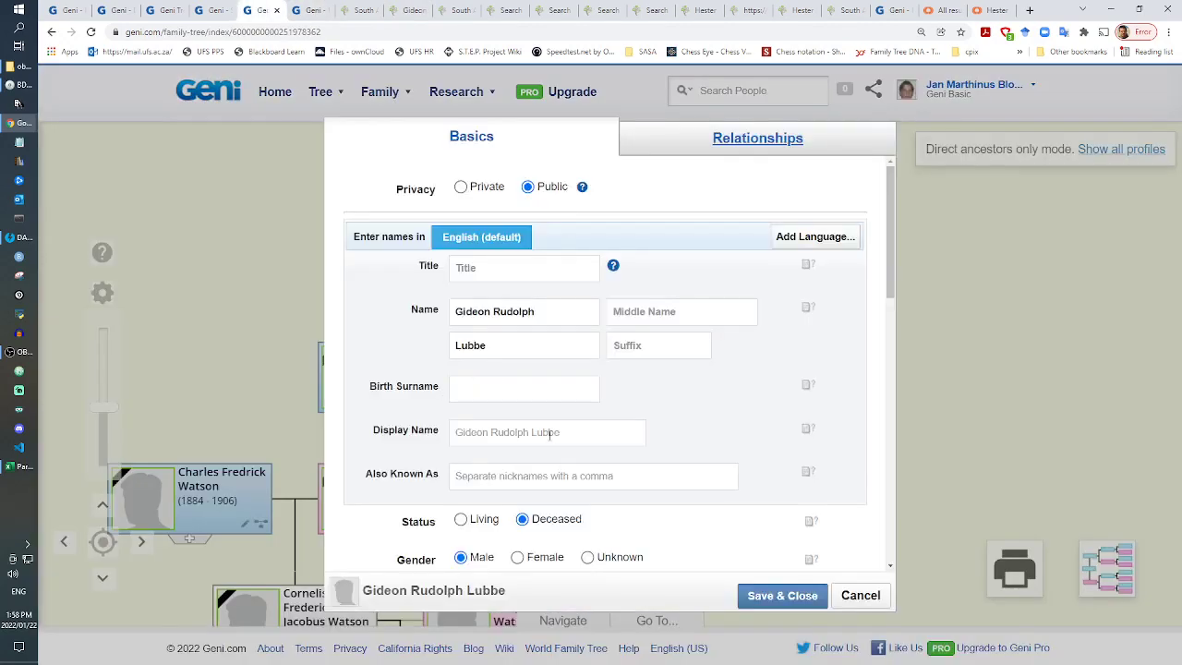
{"action": "scroll", "coordinate": [549, 434], "scroll_direction": "down", "scroll_amount": 3}
{"action": "left_click", "coordinate": [477, 453]}
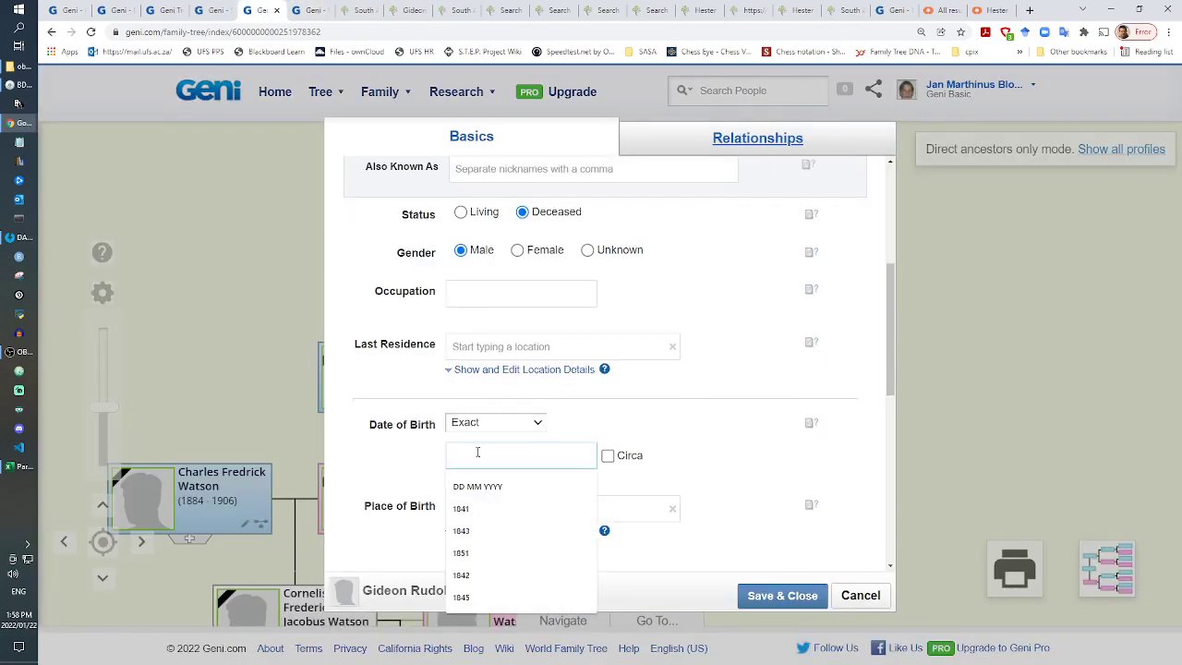
{"action": "type", "text": "1857"}
{"action": "key", "text": "Tab"}
{"action": "left_click", "coordinate": [508, 506]}
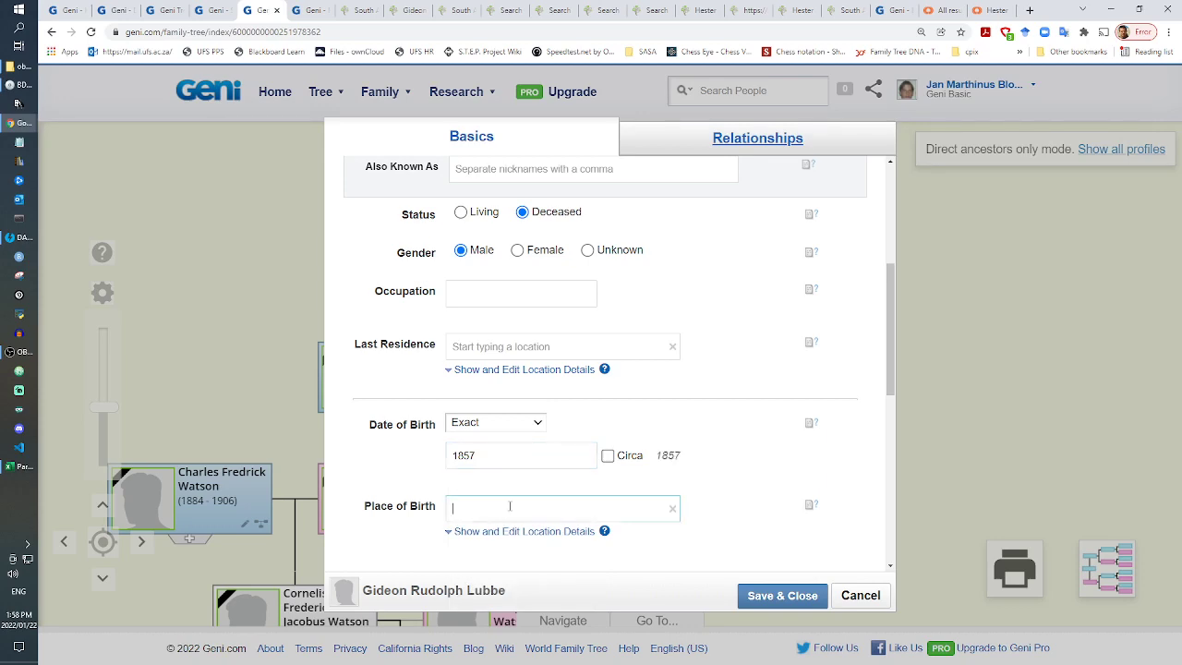
{"action": "left_click", "coordinate": [782, 596]}
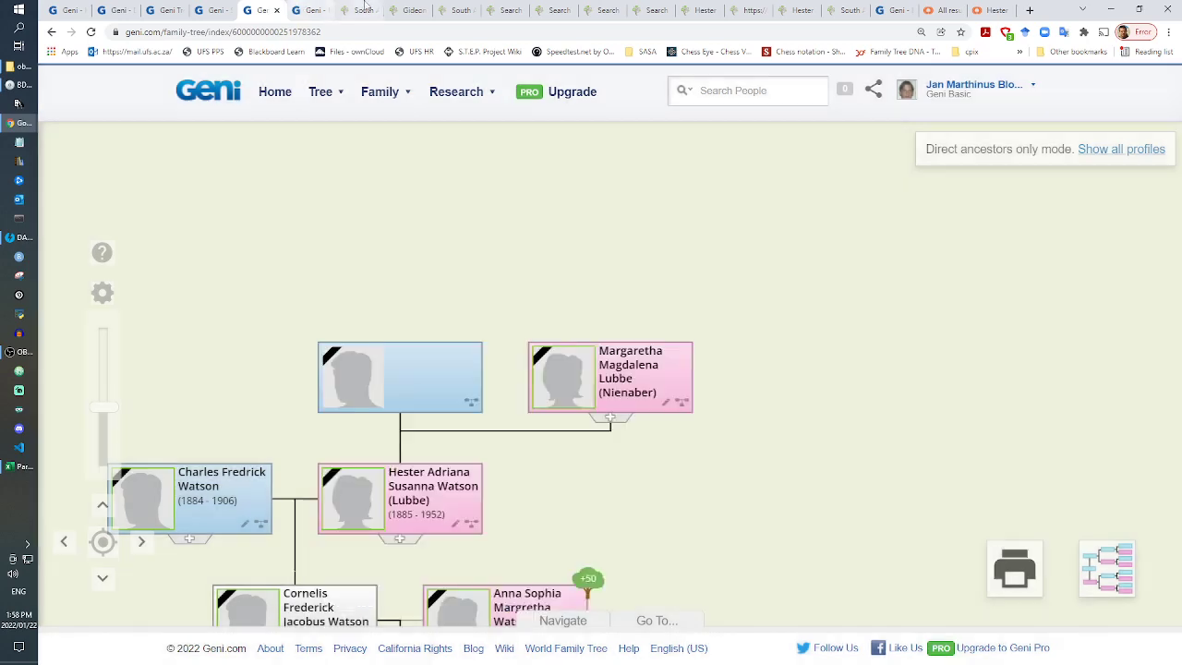
Step: Examine the ages, occupations, residences and consent columns for the couple in the handwritten marriage register, and return to the mother's Geni profile
{"action": "left_click", "coordinate": [365, 9]}
{"action": "left_click_drag", "start_coordinate": [425, 247], "coordinate": [531, 383]}
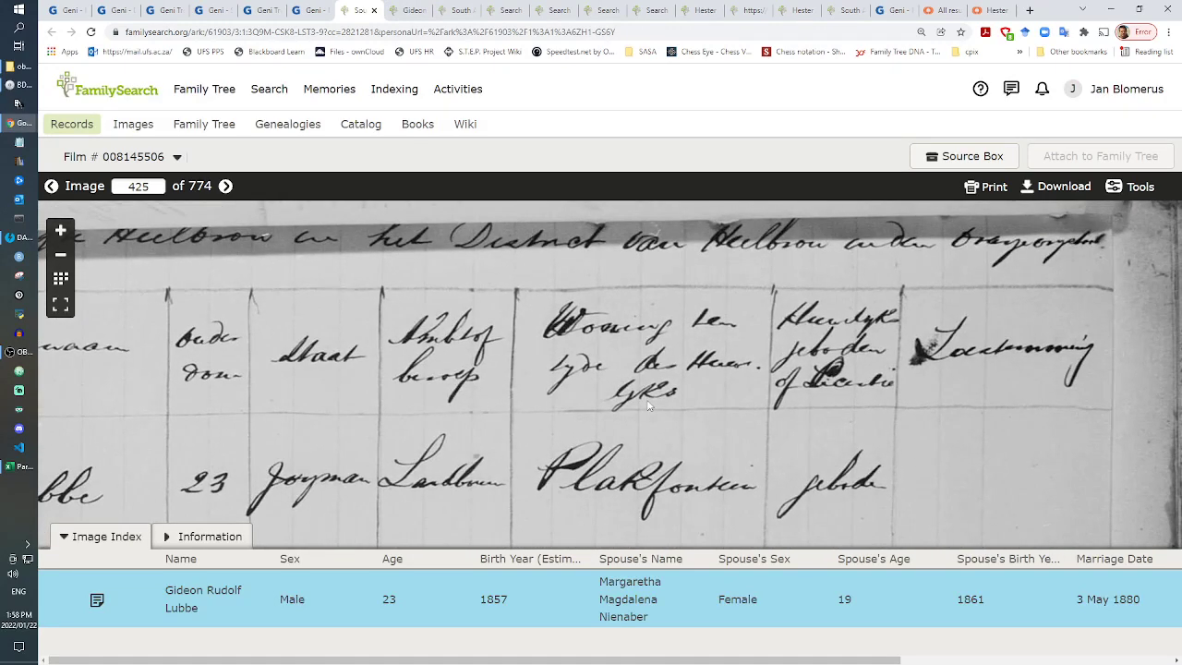
{"action": "left_click_drag", "start_coordinate": [648, 405], "coordinate": [556, 376]}
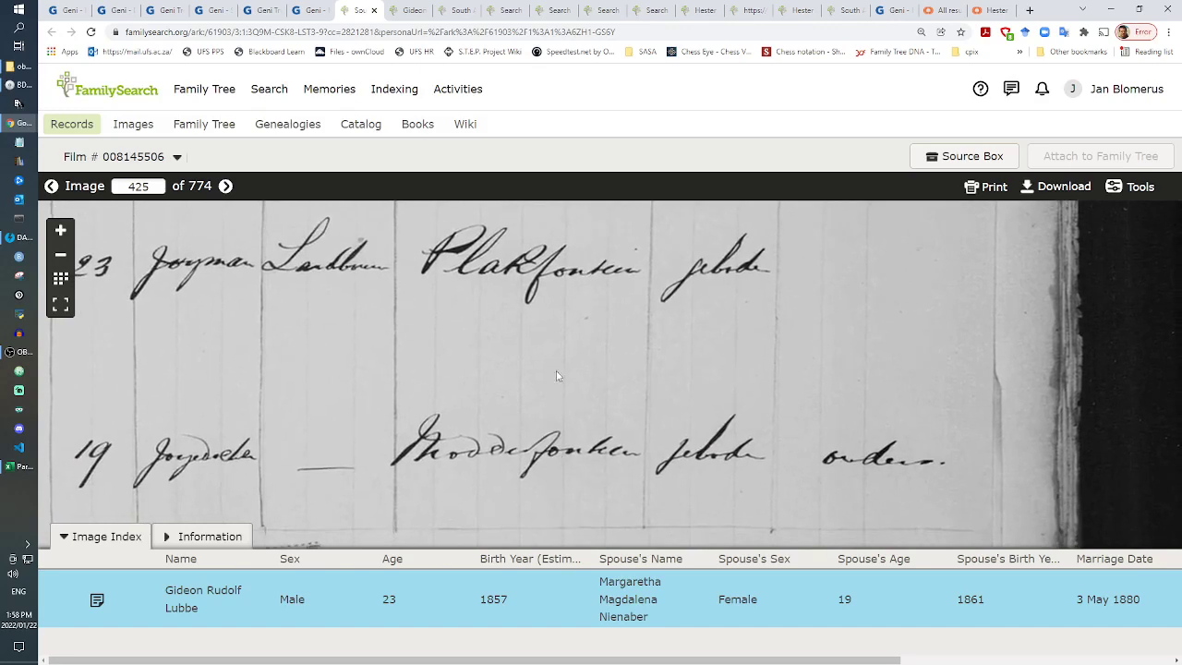
{"action": "left_click", "coordinate": [314, 10]}
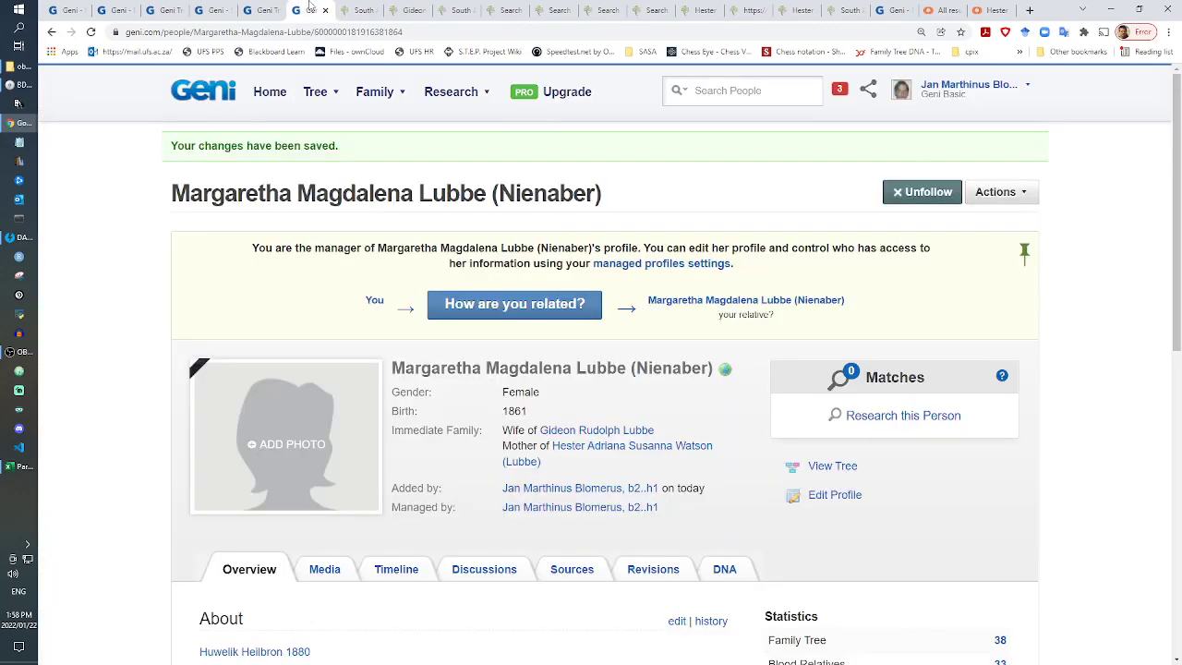
Step: Review the whole first page of FamilySearch results for the father, covering children's church records, the marriage, probate and death records
{"action": "left_click", "coordinate": [406, 7]}
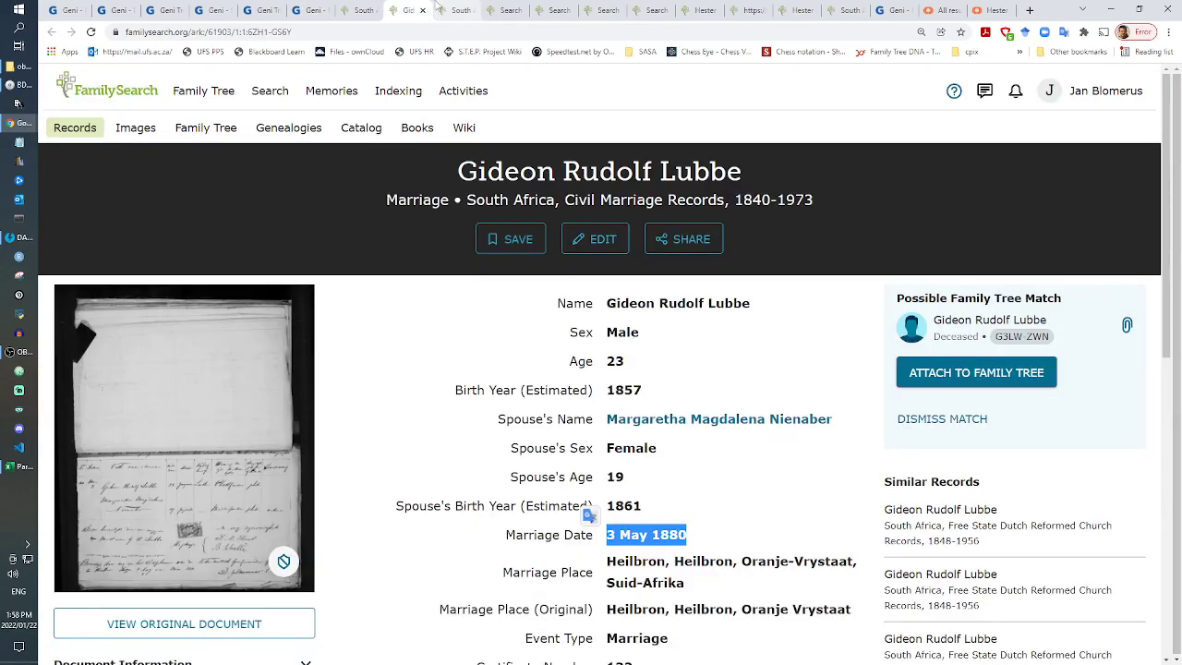
{"action": "left_click", "coordinate": [459, 10]}
{"action": "left_click", "coordinate": [506, 9]}
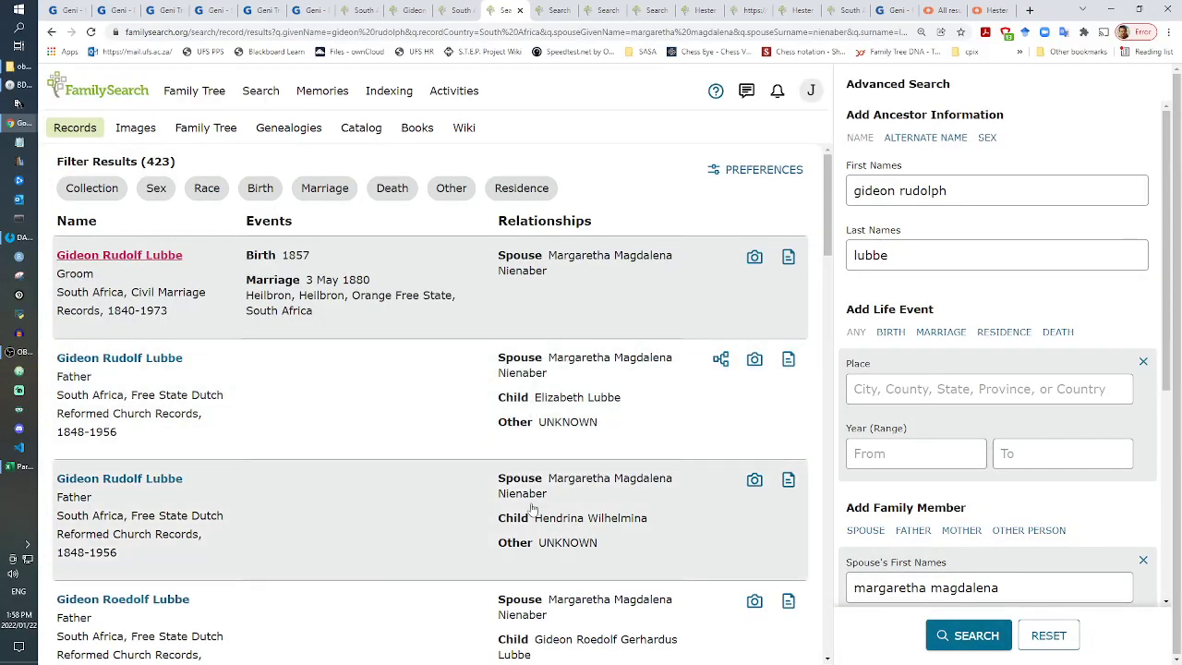
{"action": "scroll", "coordinate": [269, 513], "scroll_direction": "down", "scroll_amount": 3}
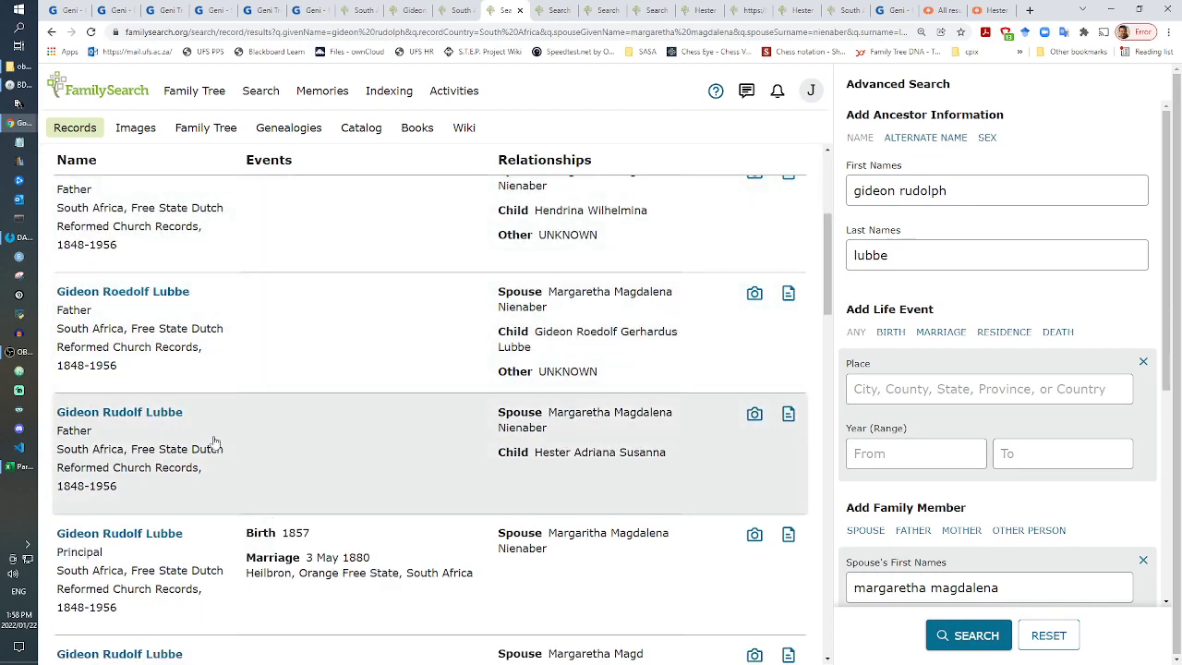
{"action": "scroll", "coordinate": [241, 510], "scroll_direction": "down", "scroll_amount": 3}
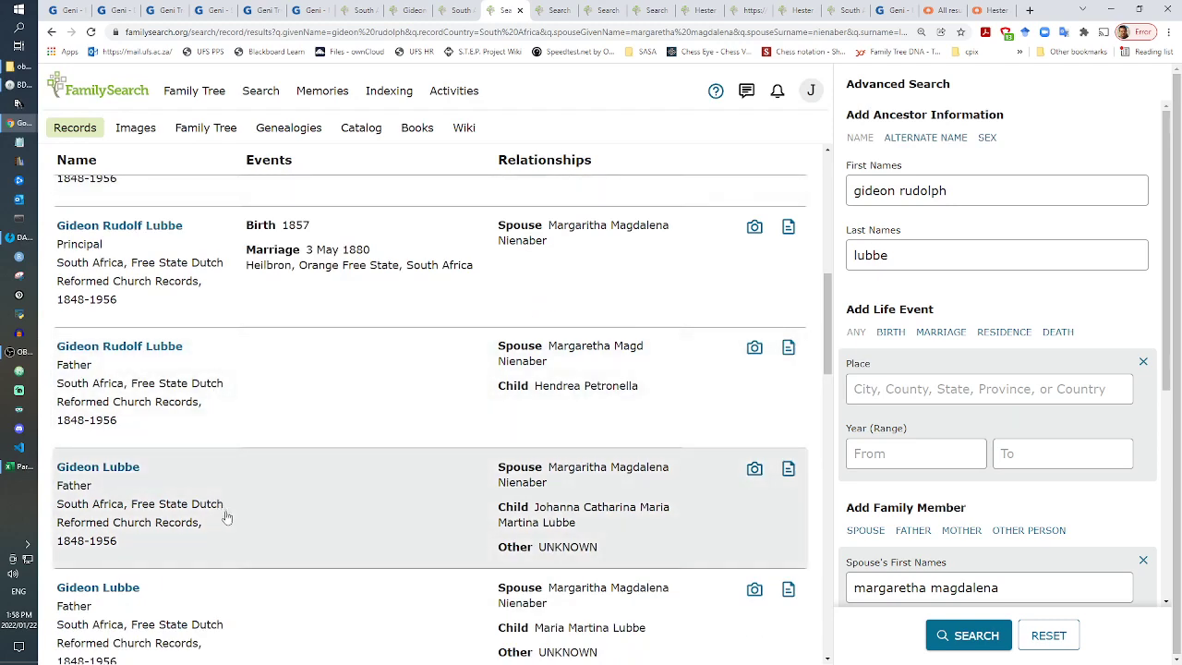
{"action": "scroll", "coordinate": [319, 527], "scroll_direction": "down", "scroll_amount": 3}
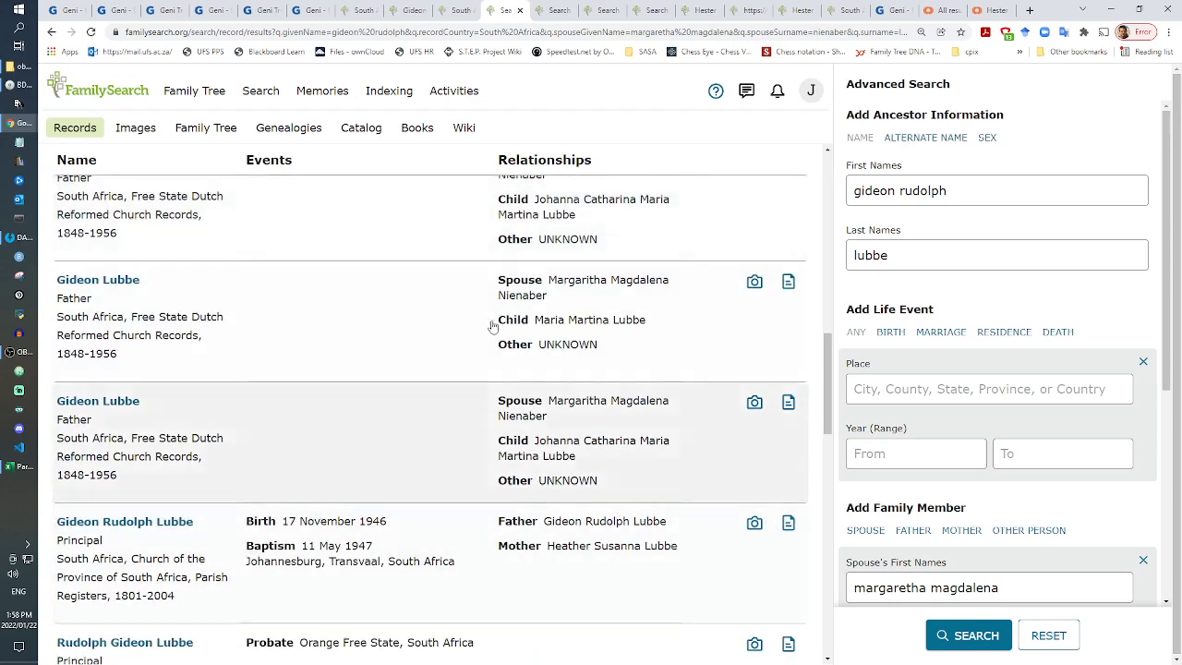
{"action": "scroll", "coordinate": [424, 489], "scroll_direction": "down", "scroll_amount": 3}
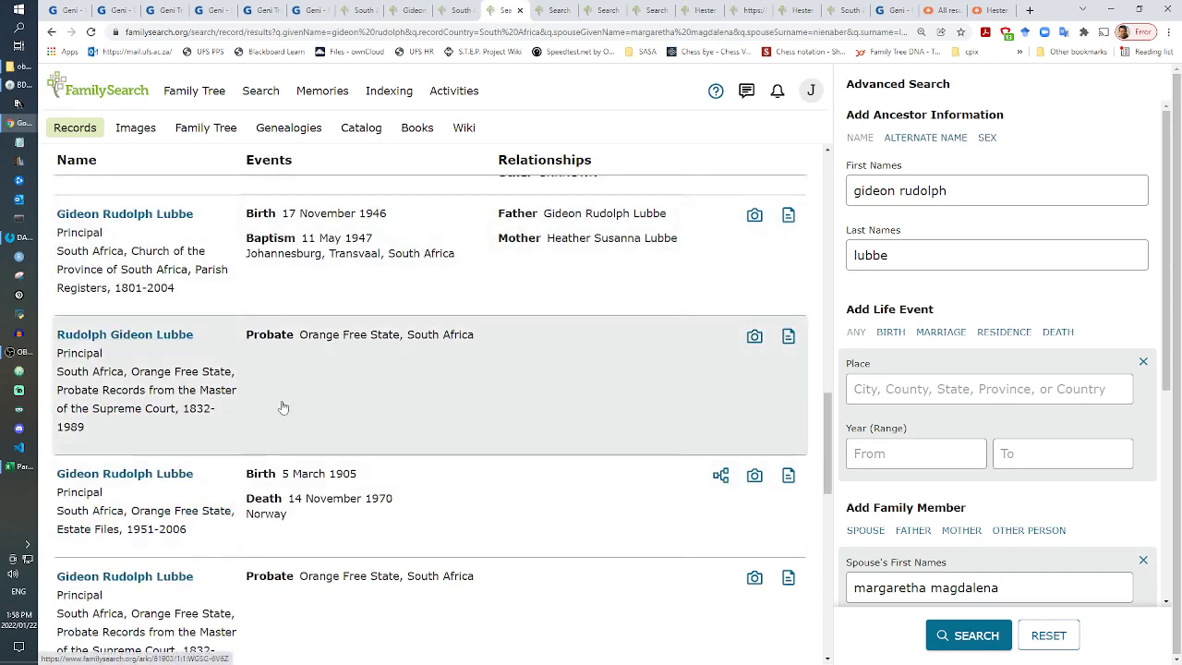
{"action": "scroll", "coordinate": [282, 407], "scroll_direction": "down", "scroll_amount": 3}
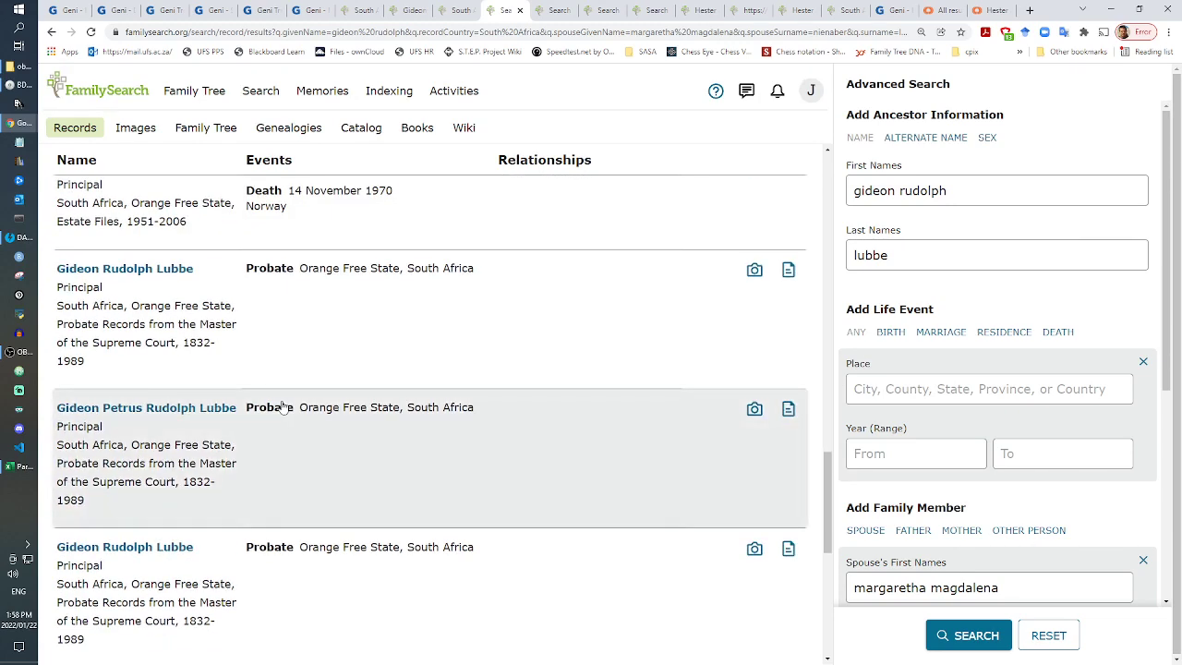
{"action": "scroll", "coordinate": [283, 407], "scroll_direction": "down", "scroll_amount": 1}
{"action": "scroll", "coordinate": [284, 407], "scroll_direction": "down", "scroll_amount": 3}
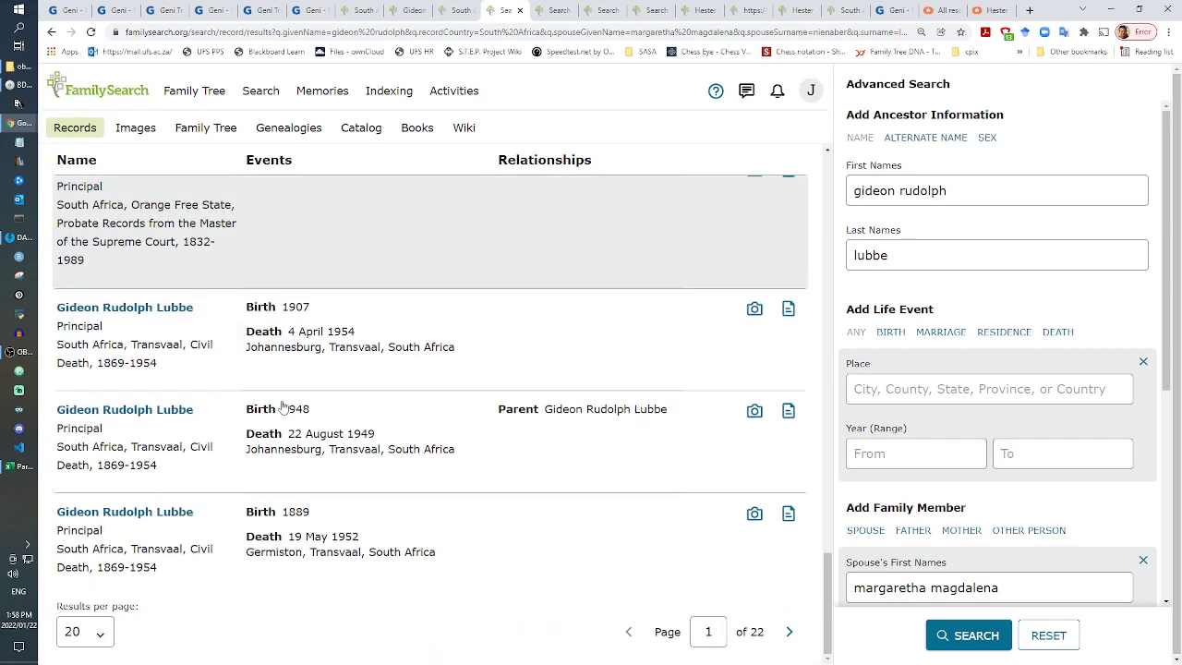
Step: Research the mother in MyHeritage from her Geni profile, look through the first page of matches and close that tab
{"action": "left_click", "coordinate": [303, 8]}
{"action": "left_click", "coordinate": [872, 416]}
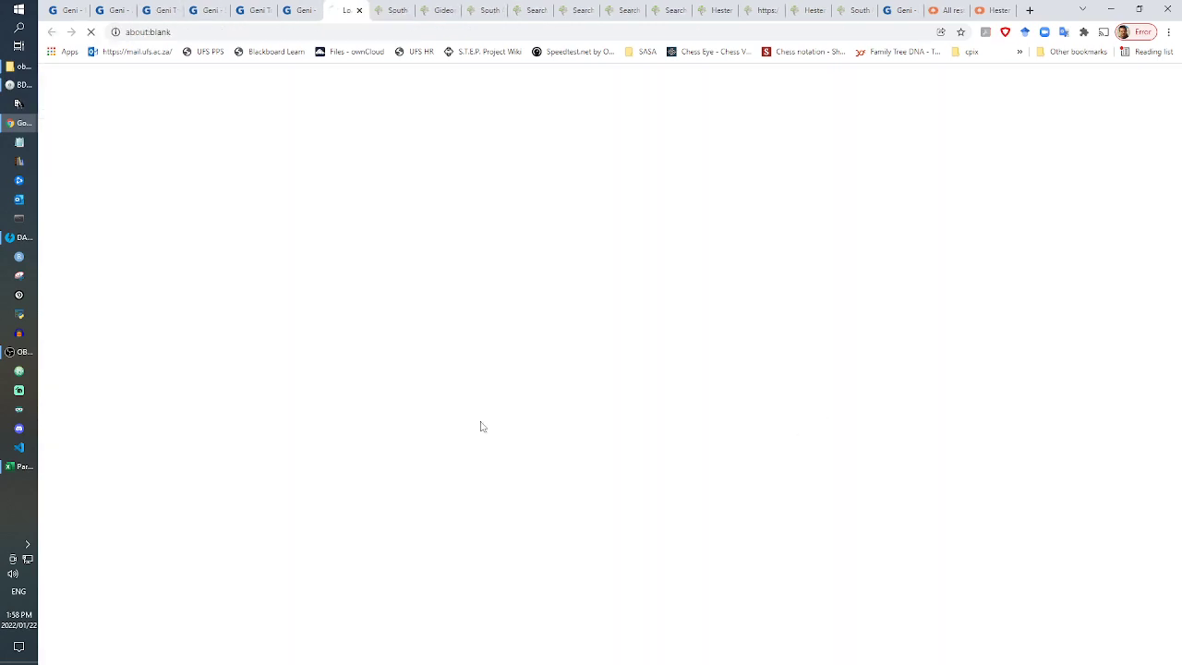
{"action": "left_click", "coordinate": [298, 5]}
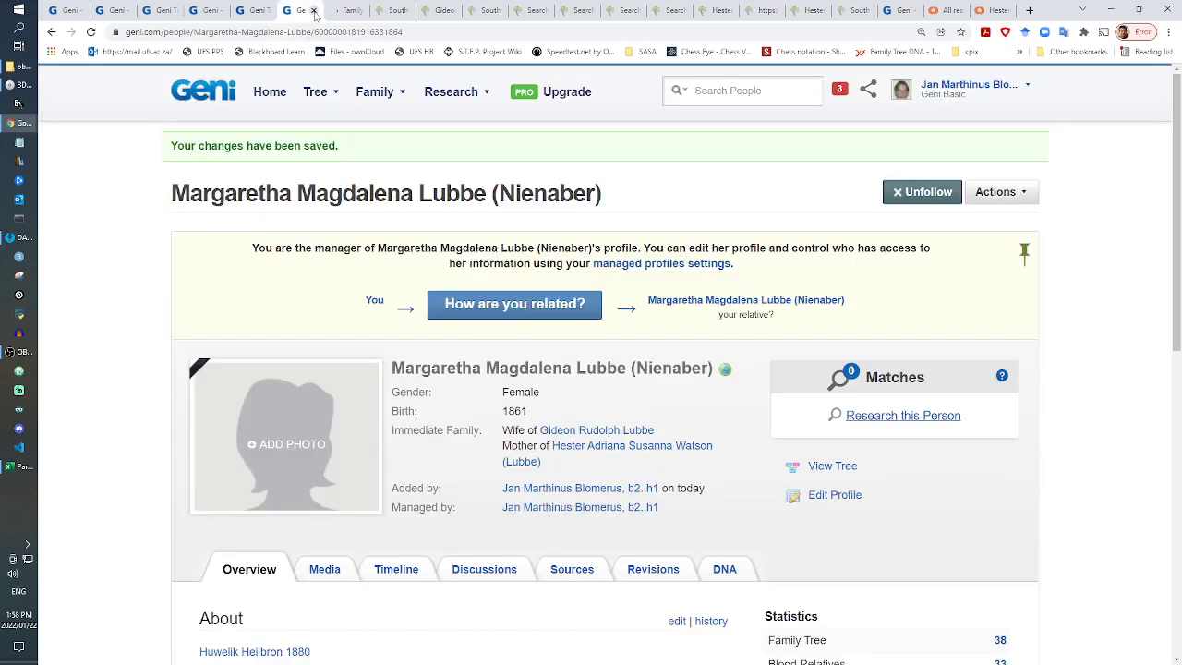
{"action": "left_click", "coordinate": [340, 10]}
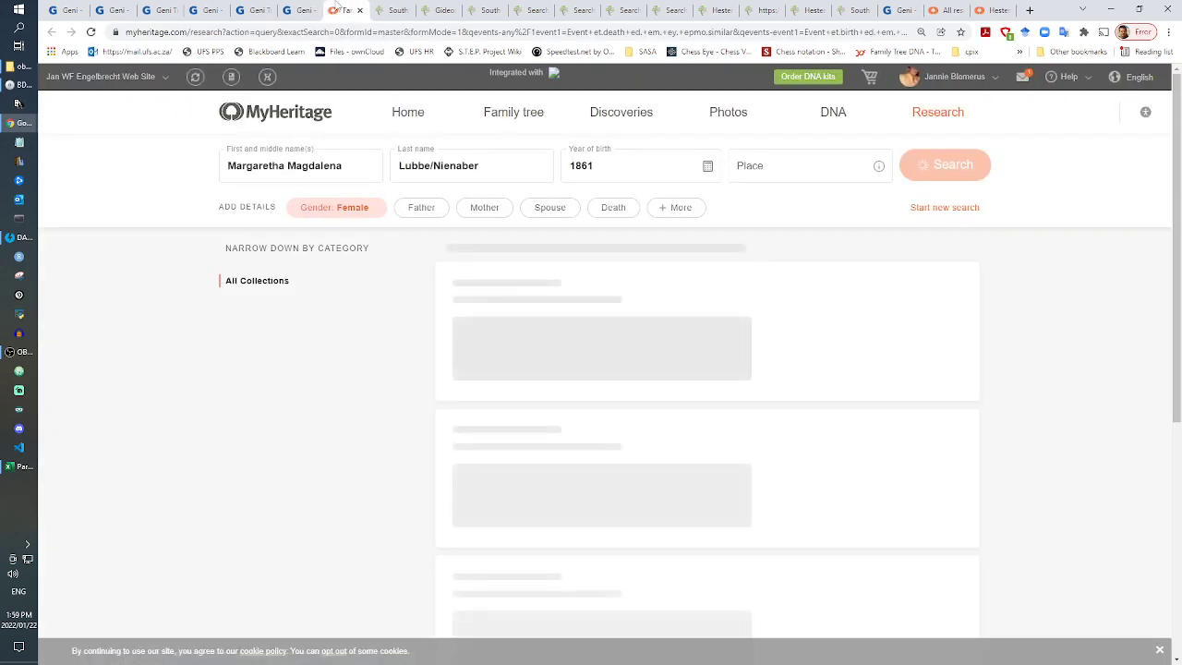
{"action": "scroll", "coordinate": [667, 451], "scroll_direction": "down", "scroll_amount": 4}
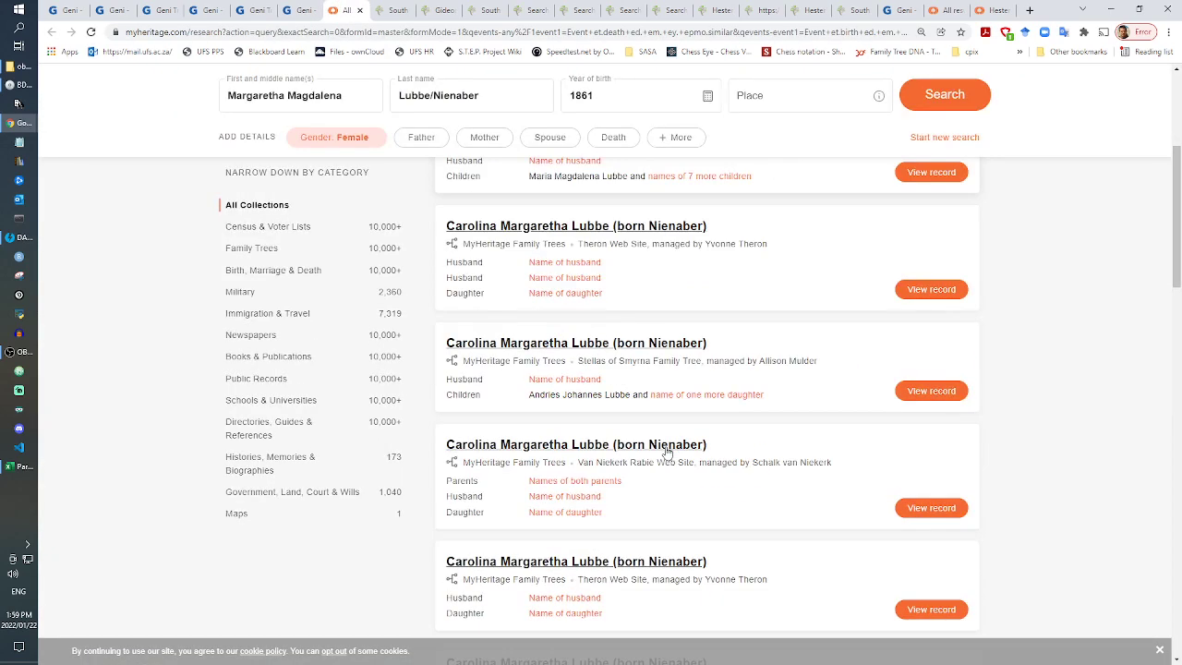
{"action": "scroll", "coordinate": [667, 451], "scroll_direction": "up", "scroll_amount": 4}
{"action": "scroll", "coordinate": [667, 451], "scroll_direction": "down", "scroll_amount": 4}
{"action": "scroll", "coordinate": [667, 451], "scroll_direction": "down", "scroll_amount": 5}
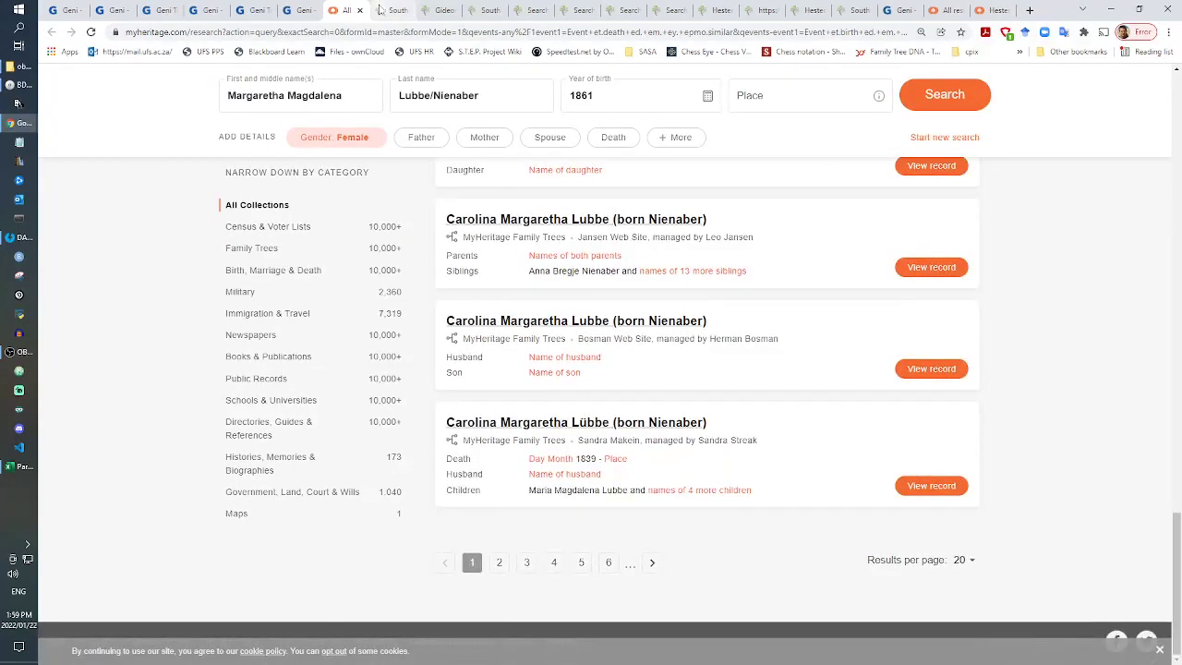
{"action": "left_click", "coordinate": [359, 10]}
Step: Replace the father's name in the FamilySearch record search with the mother's first names and maiden surname, and submit the search
{"action": "left_click", "coordinate": [434, 10]}
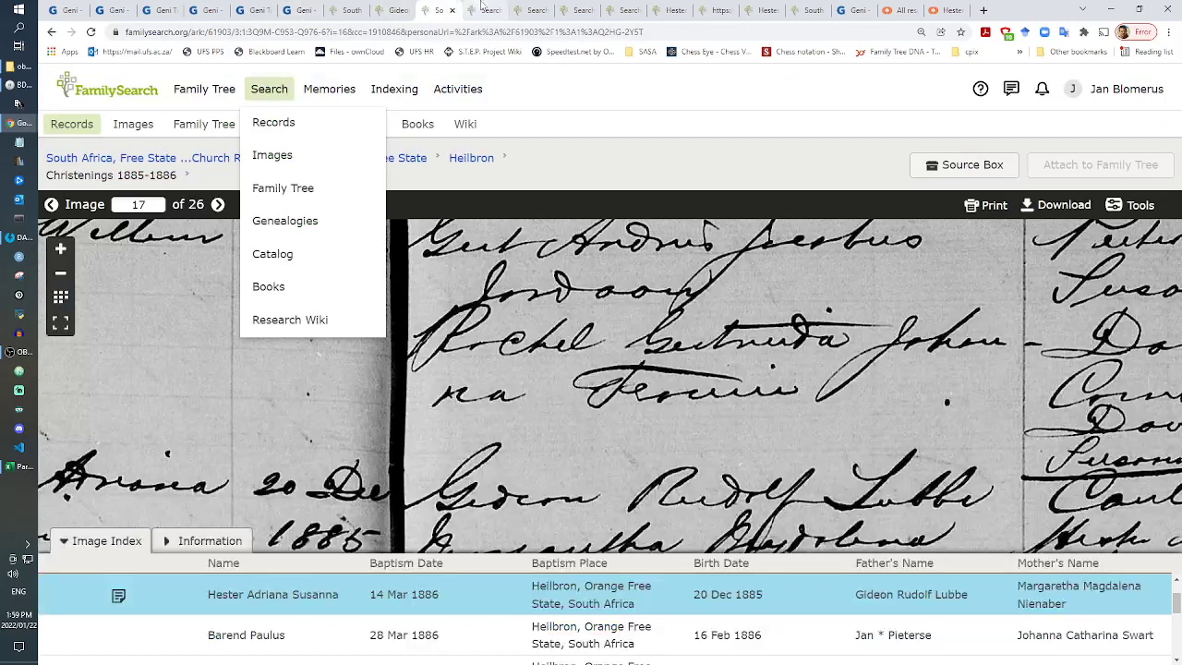
{"action": "left_click", "coordinate": [487, 10]}
{"action": "scroll", "coordinate": [507, 398], "scroll_direction": "up", "scroll_amount": 6}
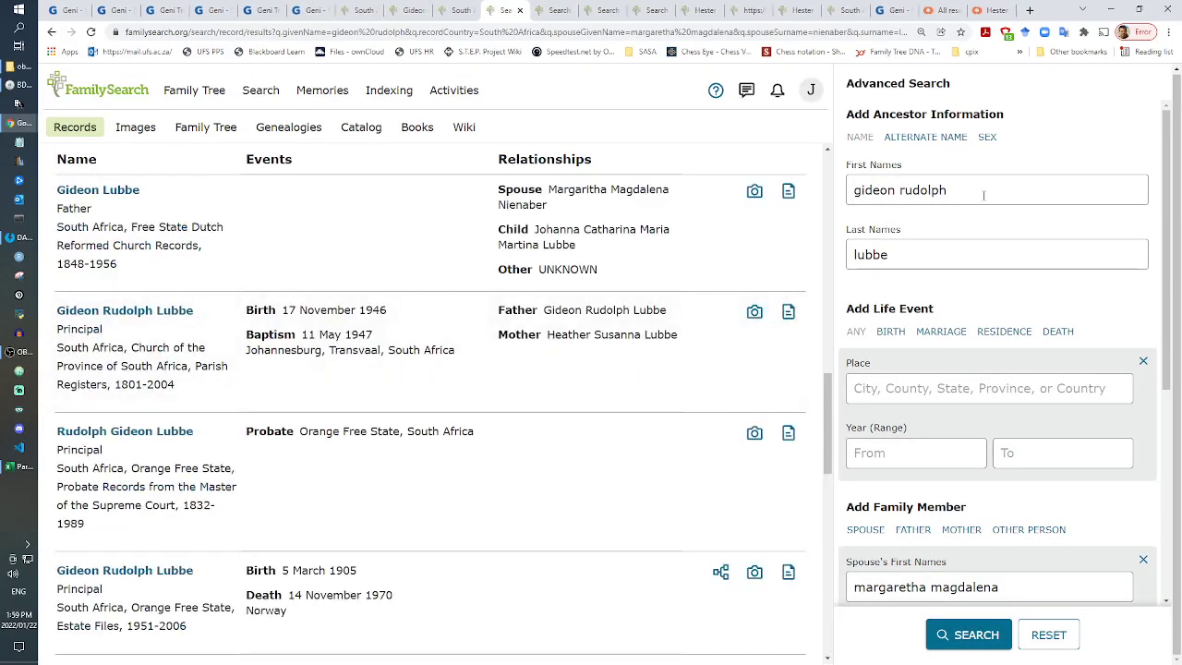
{"action": "triple_click", "coordinate": [984, 195]}
{"action": "type", "text": "marga"}
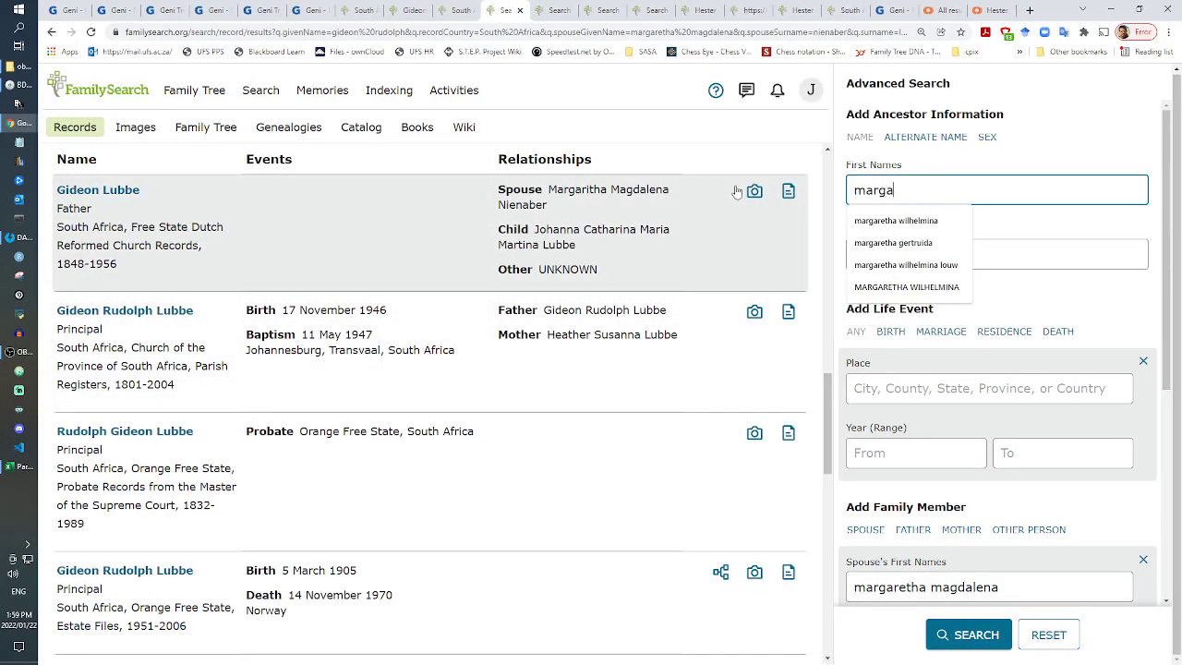
{"action": "type", "text": "retha magdalena"}
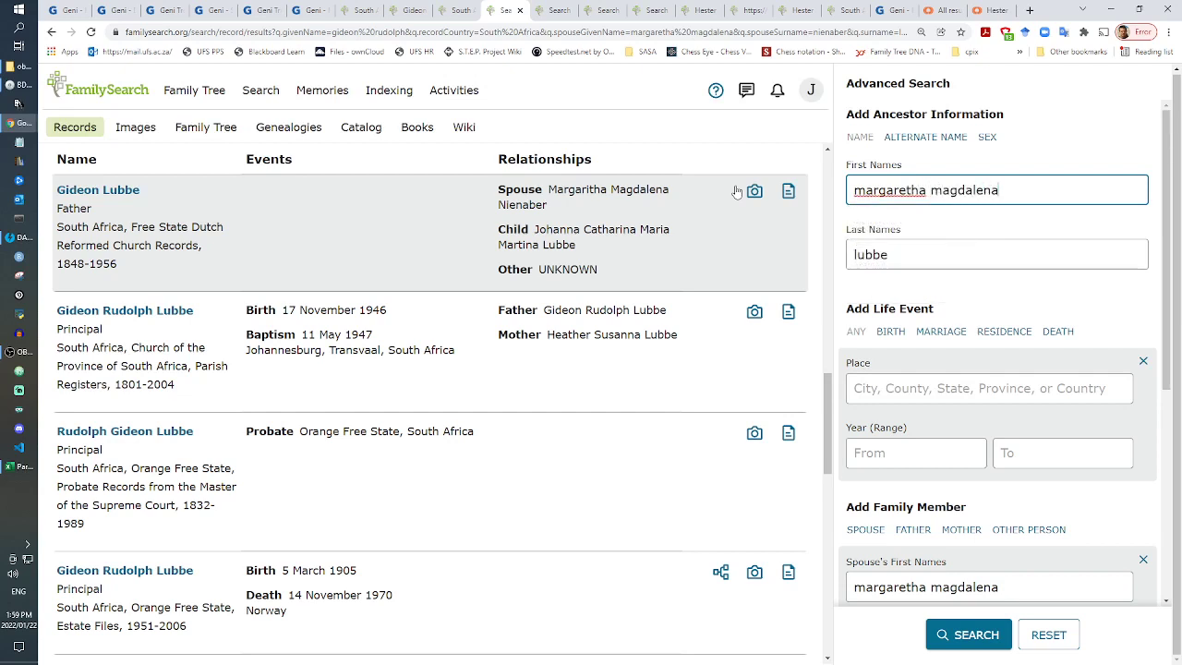
{"action": "key", "text": "Tab"}
{"action": "type", "text": "niena"}
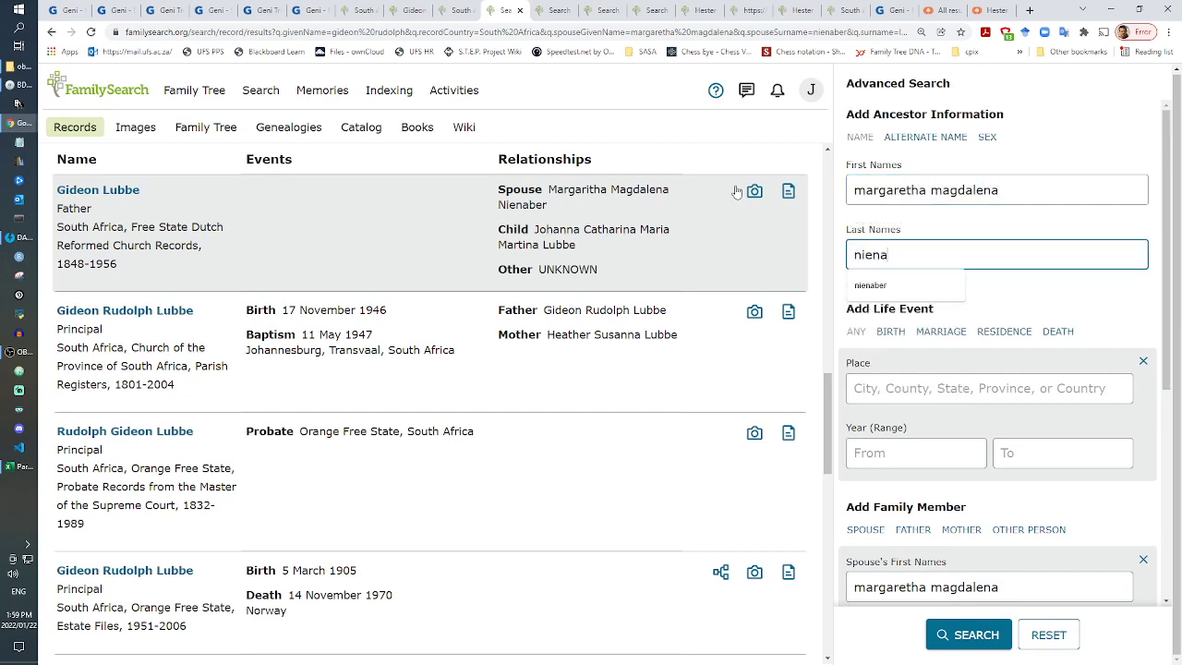
{"action": "type", "text": "ber"}
{"action": "key", "text": "Return"}
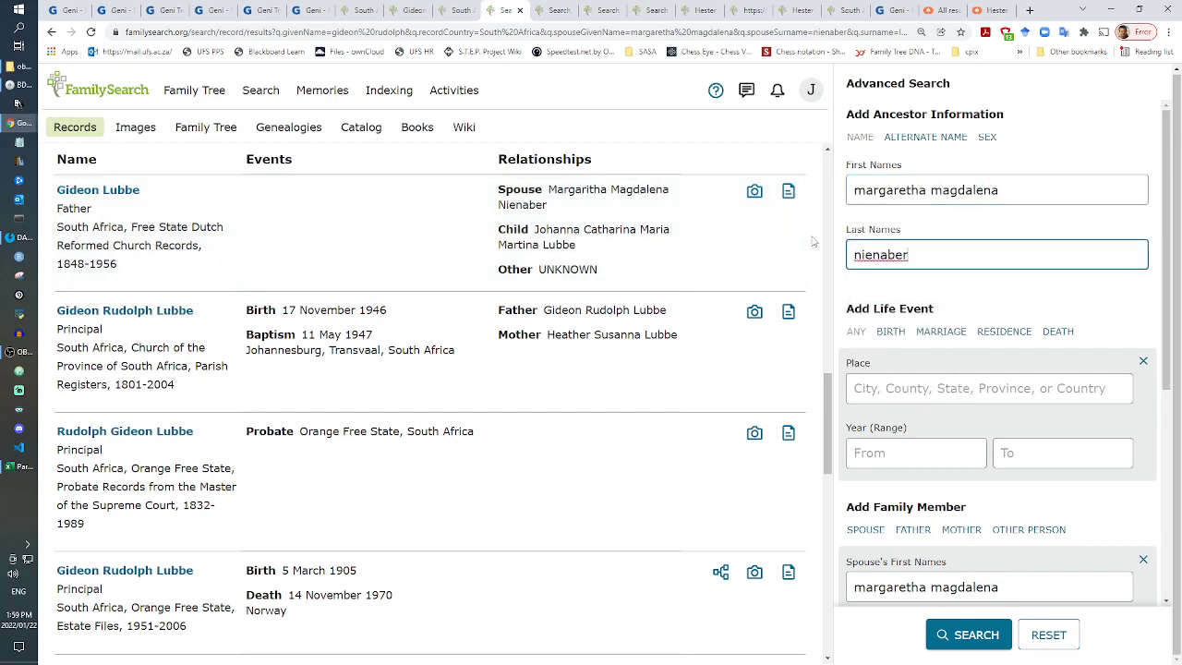
Step: Close all tabs after the search results, and open the couple's first two child records, the second and third results, in new tabs
{"action": "right_click", "coordinate": [494, 15]}
{"action": "left_click", "coordinate": [554, 184]}
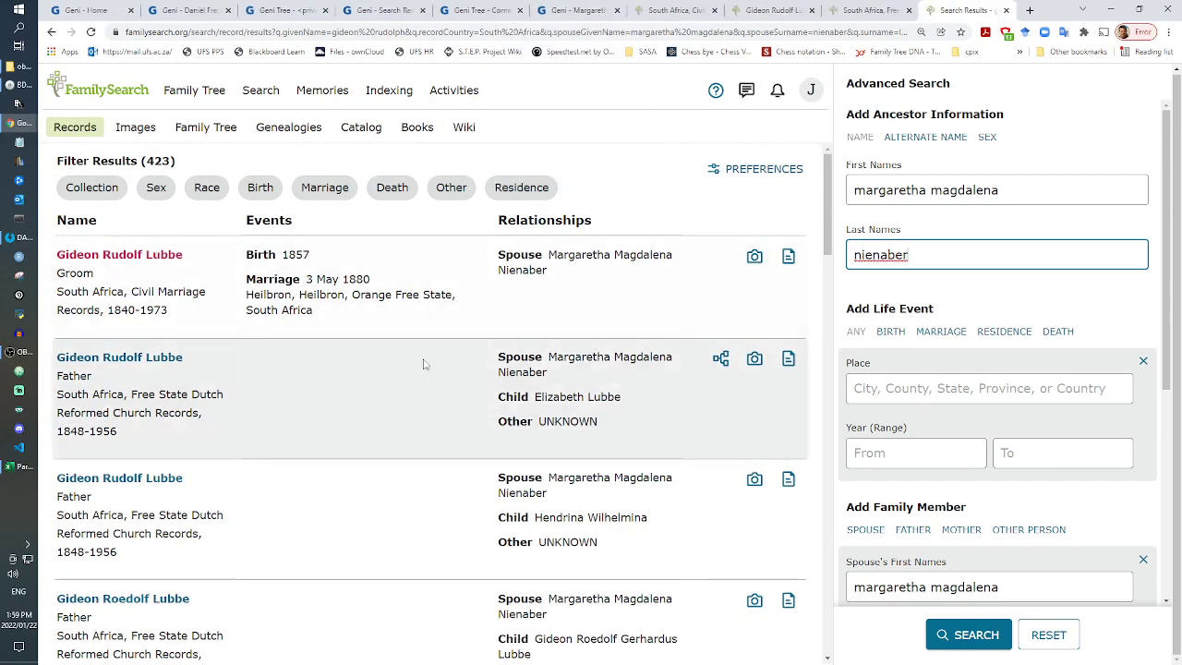
{"action": "right_click", "coordinate": [171, 360]}
{"action": "left_click", "coordinate": [194, 367]}
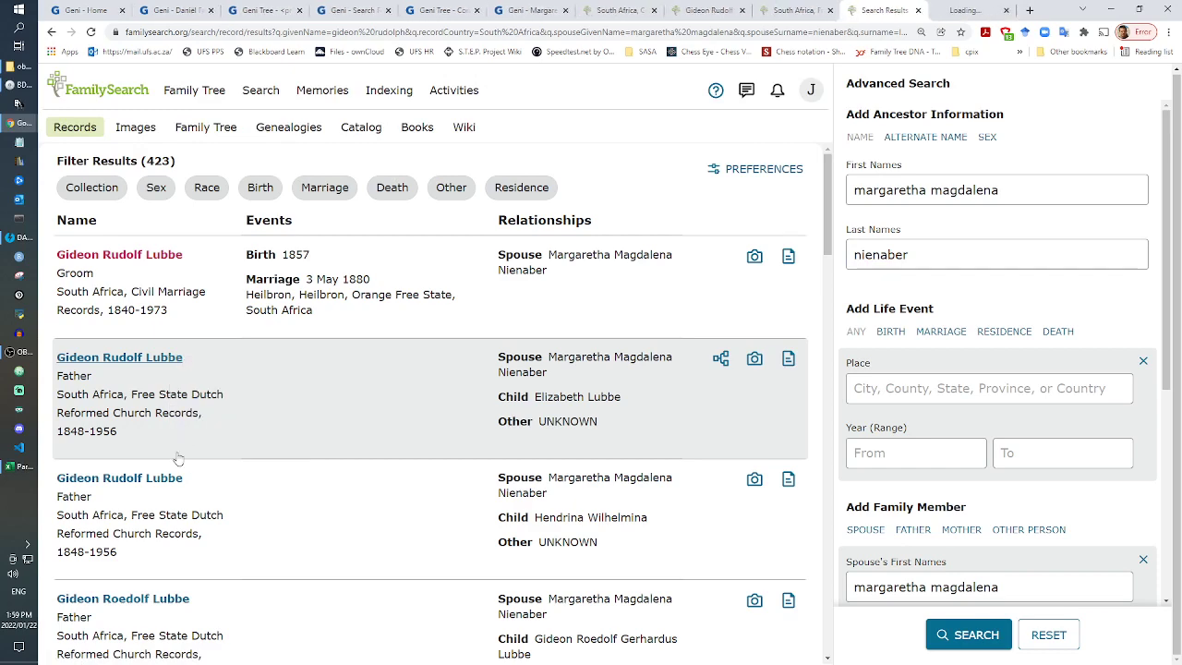
{"action": "right_click", "coordinate": [171, 480]}
{"action": "left_click", "coordinate": [198, 487]}
Step: Open the fourth and fifth results, the couple's next two child records from the Free State Dutch Reformed Church, in new tabs
{"action": "scroll", "coordinate": [198, 485], "scroll_direction": "down", "scroll_amount": 3}
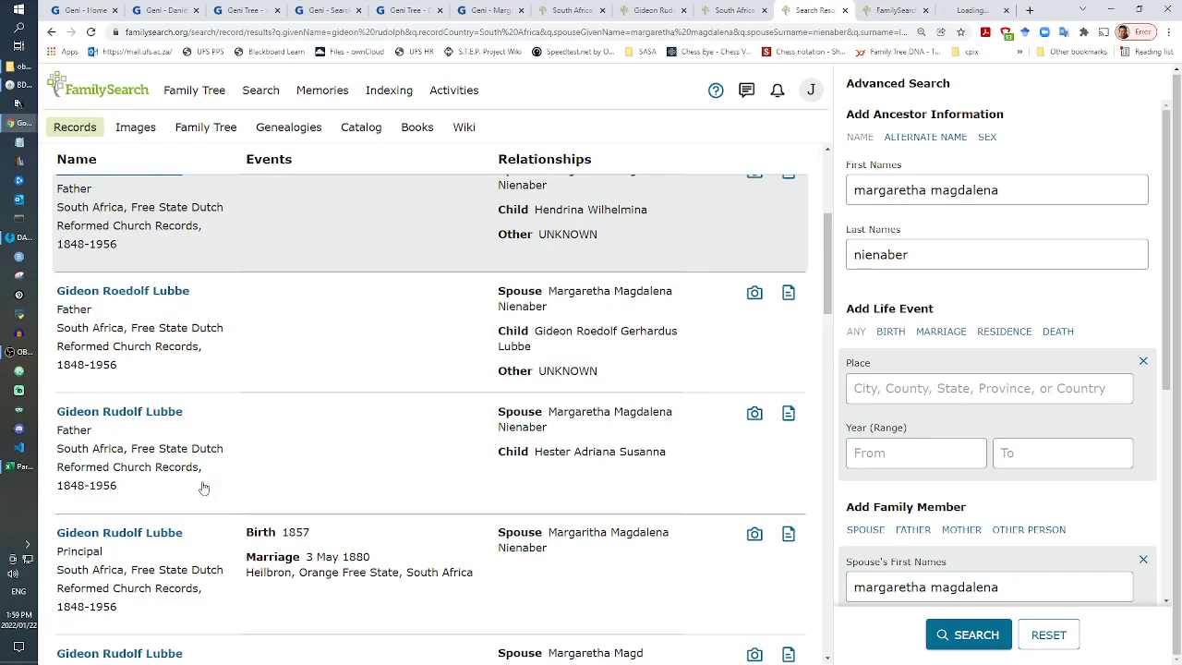
{"action": "right_click", "coordinate": [140, 288]}
{"action": "left_click", "coordinate": [157, 295]}
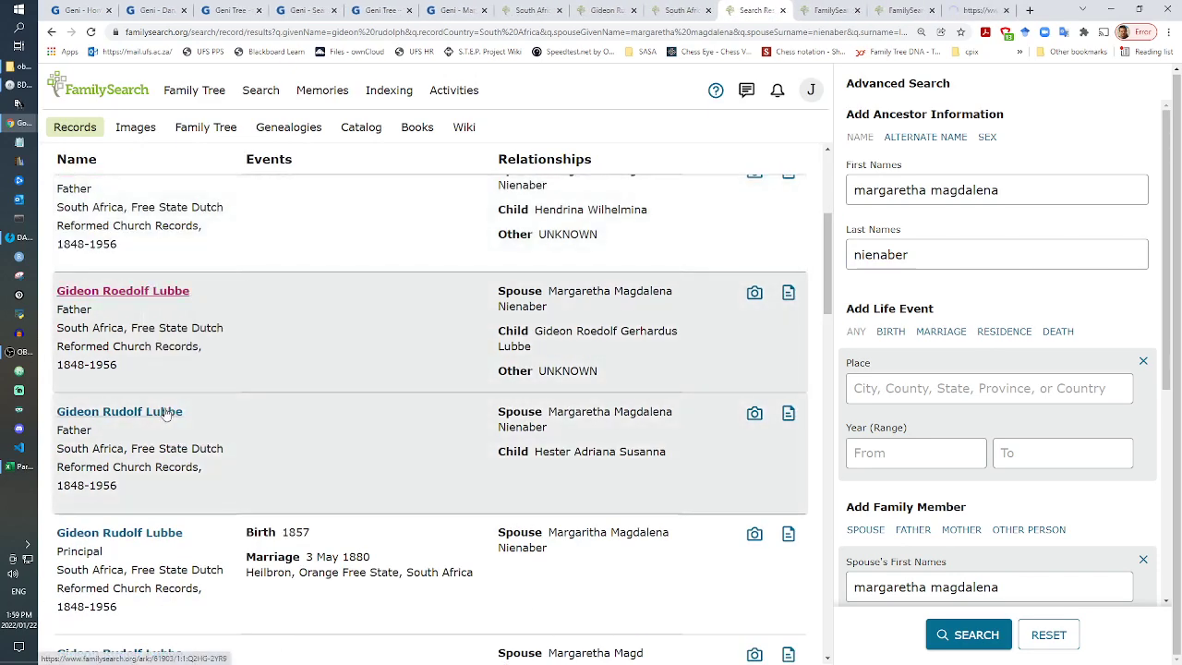
{"action": "right_click", "coordinate": [168, 410]}
{"action": "left_click", "coordinate": [182, 418]}
Step: Open the couple's four remaining child records, listed after the 3 May 1880 marriage entry, in new tabs
{"action": "scroll", "coordinate": [184, 417], "scroll_direction": "down", "scroll_amount": 3}
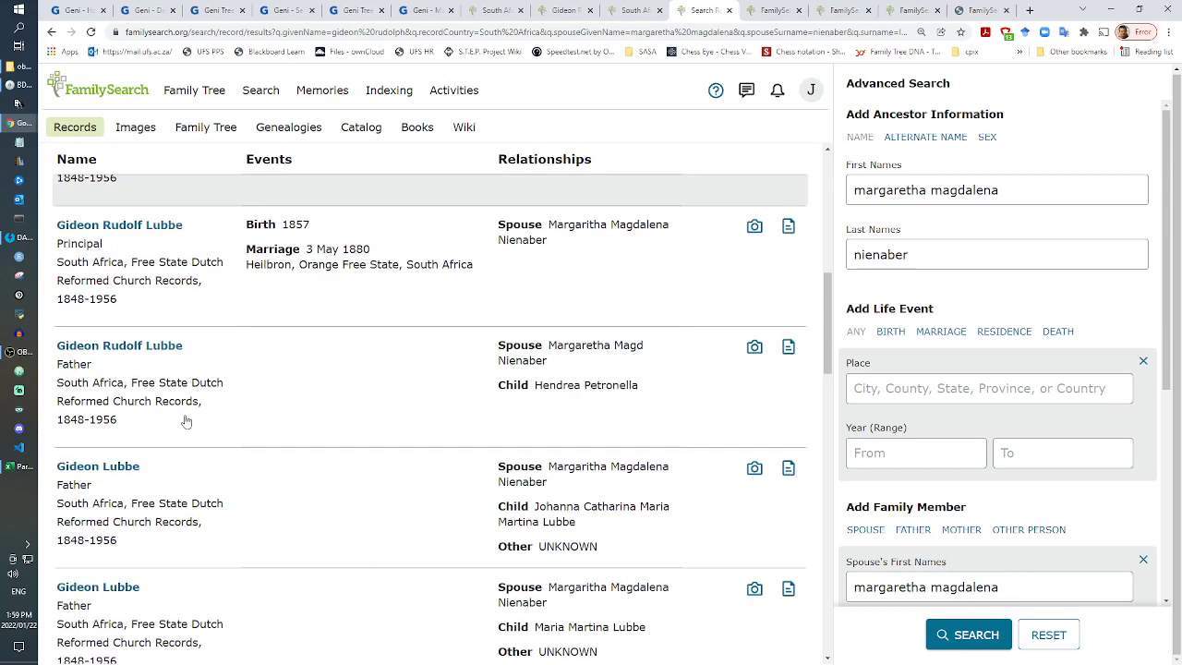
{"action": "right_click", "coordinate": [146, 354]}
{"action": "left_click", "coordinate": [162, 361]}
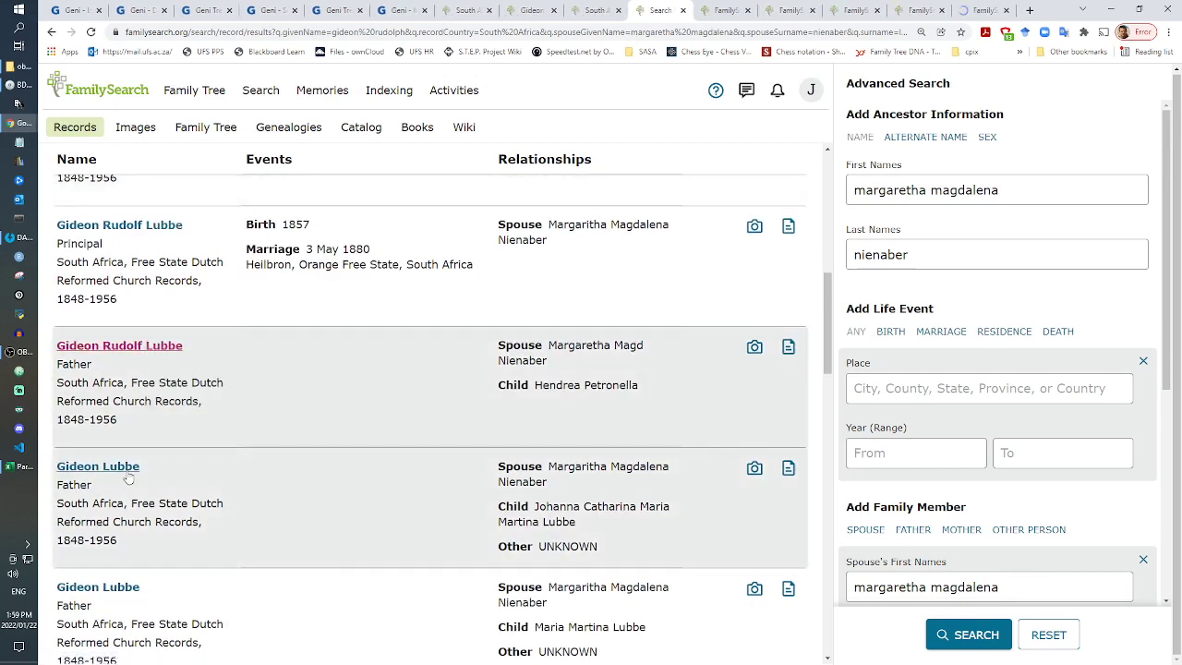
{"action": "right_click", "coordinate": [132, 475]}
{"action": "left_click", "coordinate": [168, 479]}
{"action": "scroll", "coordinate": [147, 478], "scroll_direction": "down", "scroll_amount": 3}
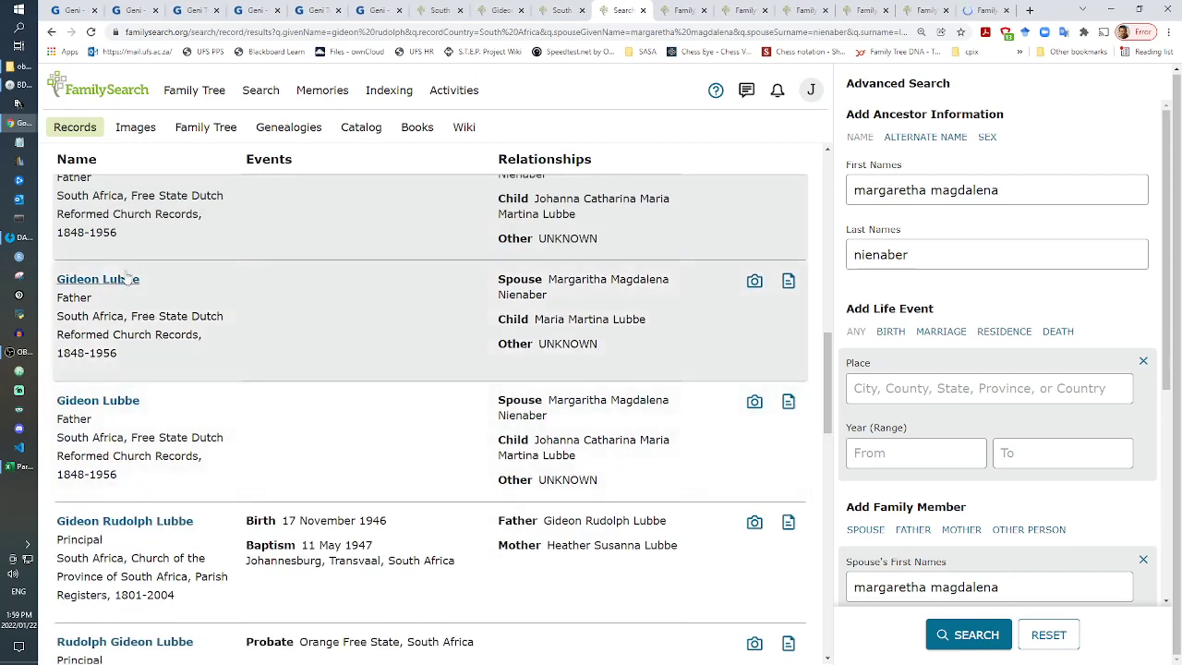
{"action": "right_click", "coordinate": [102, 283]}
{"action": "left_click", "coordinate": [138, 293]}
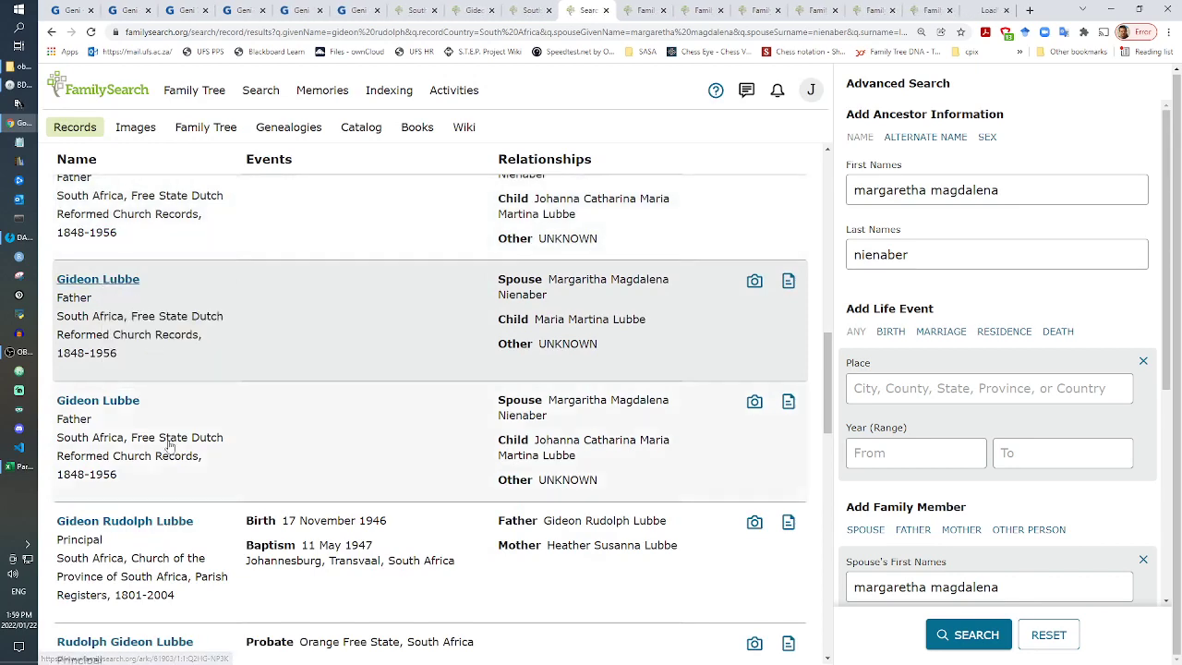
{"action": "right_click", "coordinate": [134, 402]}
{"action": "left_click", "coordinate": [175, 412]}
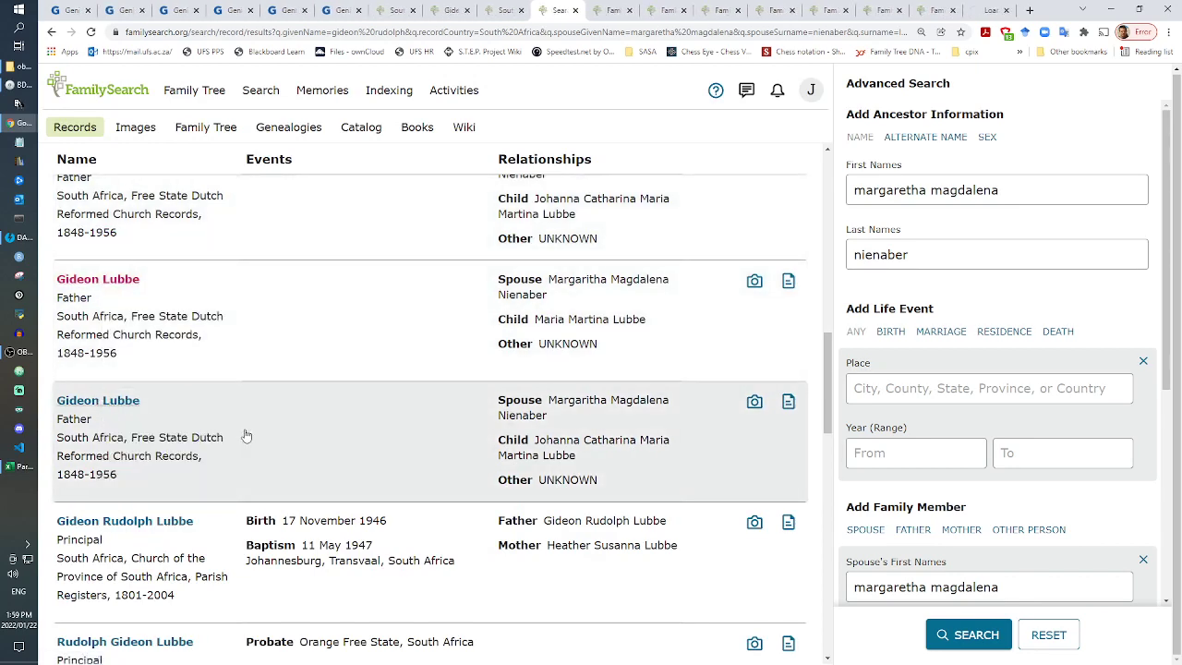
Step: Clear the spouse's first names, set the spouse's last name to the father's surname, and submit the record search
{"action": "scroll", "coordinate": [246, 436], "scroll_direction": "down", "scroll_amount": 3}
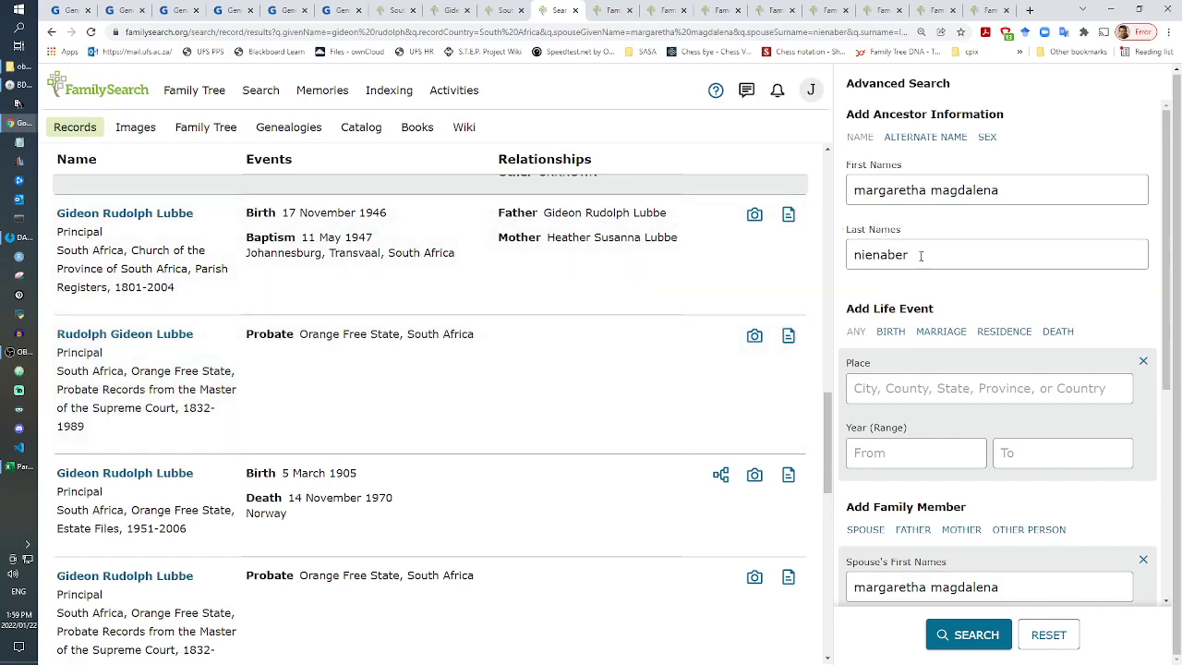
{"action": "scroll", "coordinate": [953, 443], "scroll_direction": "down", "scroll_amount": 3}
{"action": "left_click_drag", "start_coordinate": [1010, 280], "coordinate": [760, 285]}
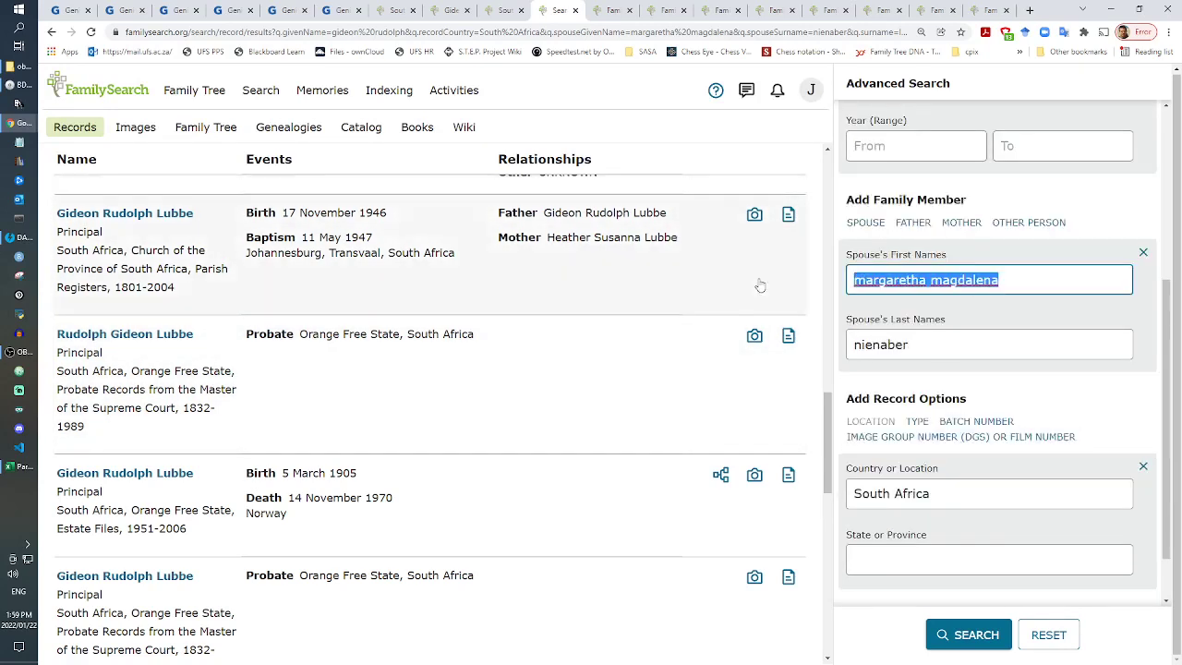
{"action": "key", "text": "BackSpace"}
{"action": "left_click_drag", "start_coordinate": [967, 340], "coordinate": [760, 363]}
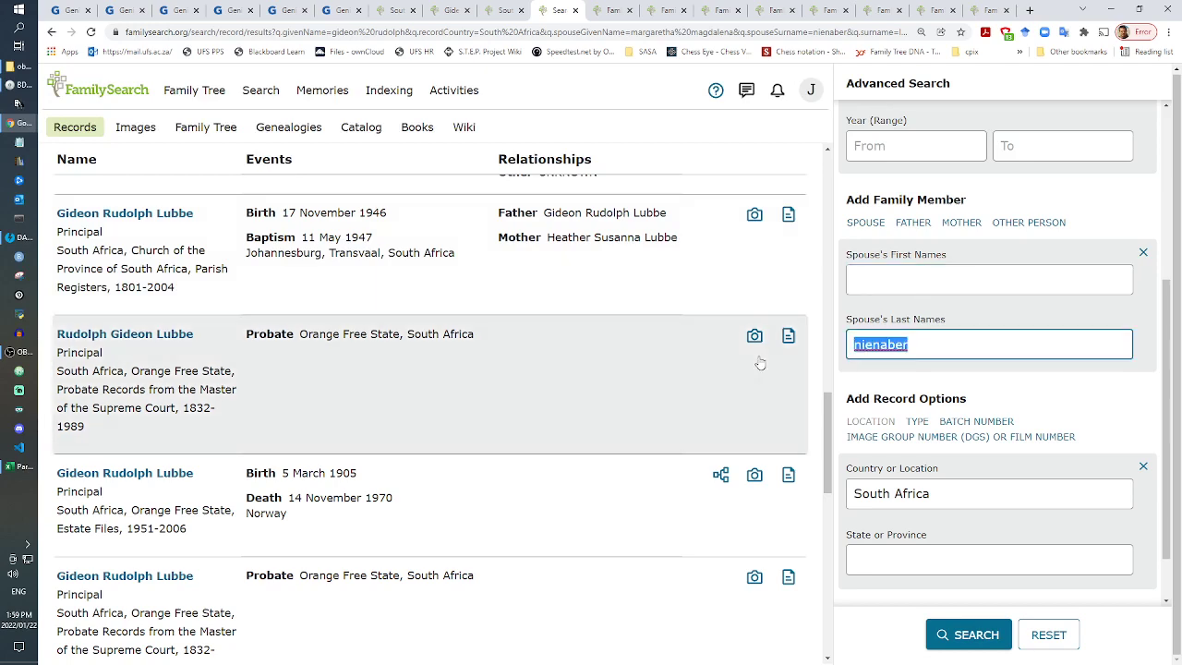
{"action": "type", "text": "lubbe"}
{"action": "key", "text": "Return"}
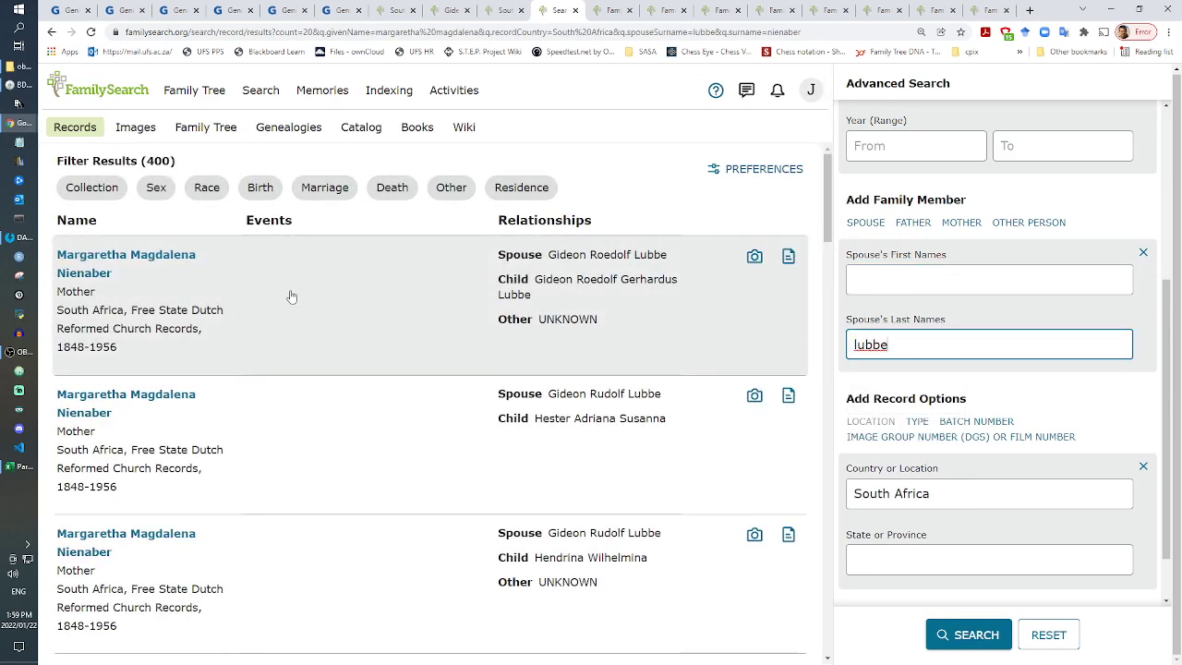
Step: Look through the first page of results for further records of the mother and the couple's children
{"action": "scroll", "coordinate": [298, 462], "scroll_direction": "down", "scroll_amount": 3}
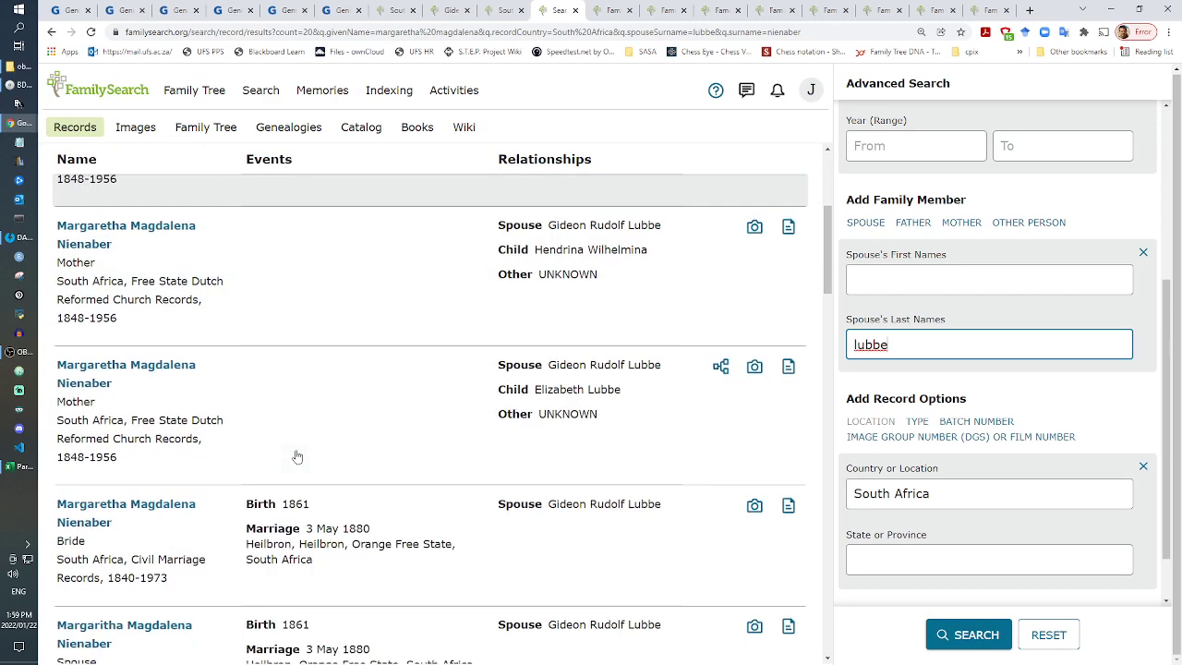
{"action": "scroll", "coordinate": [297, 456], "scroll_direction": "down", "scroll_amount": 3}
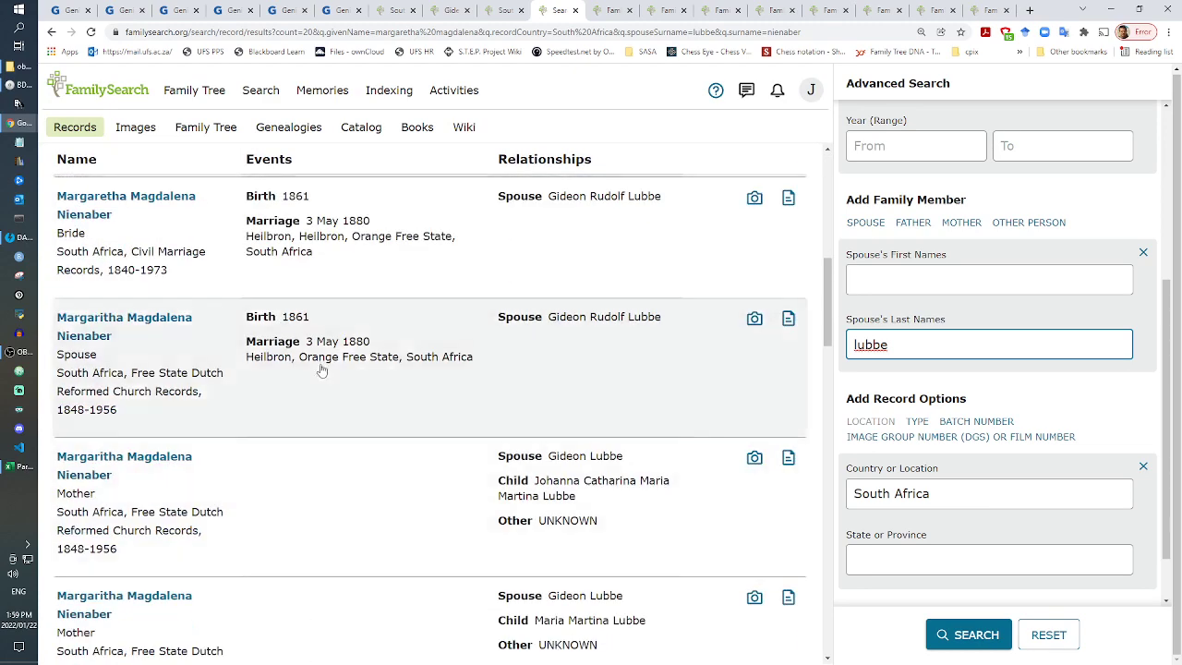
{"action": "scroll", "coordinate": [274, 415], "scroll_direction": "down", "scroll_amount": 3}
{"action": "scroll", "coordinate": [276, 412], "scroll_direction": "up", "scroll_amount": 3}
{"action": "scroll", "coordinate": [198, 497], "scroll_direction": "down", "scroll_amount": 3}
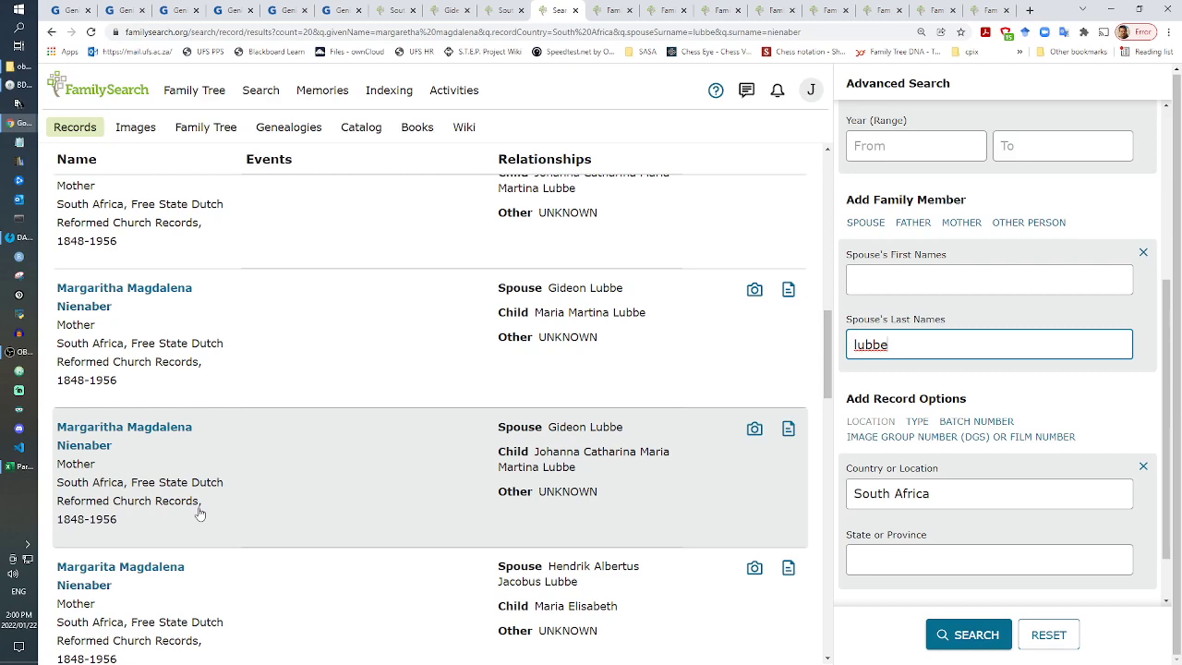
{"action": "scroll", "coordinate": [198, 494], "scroll_direction": "down", "scroll_amount": 3}
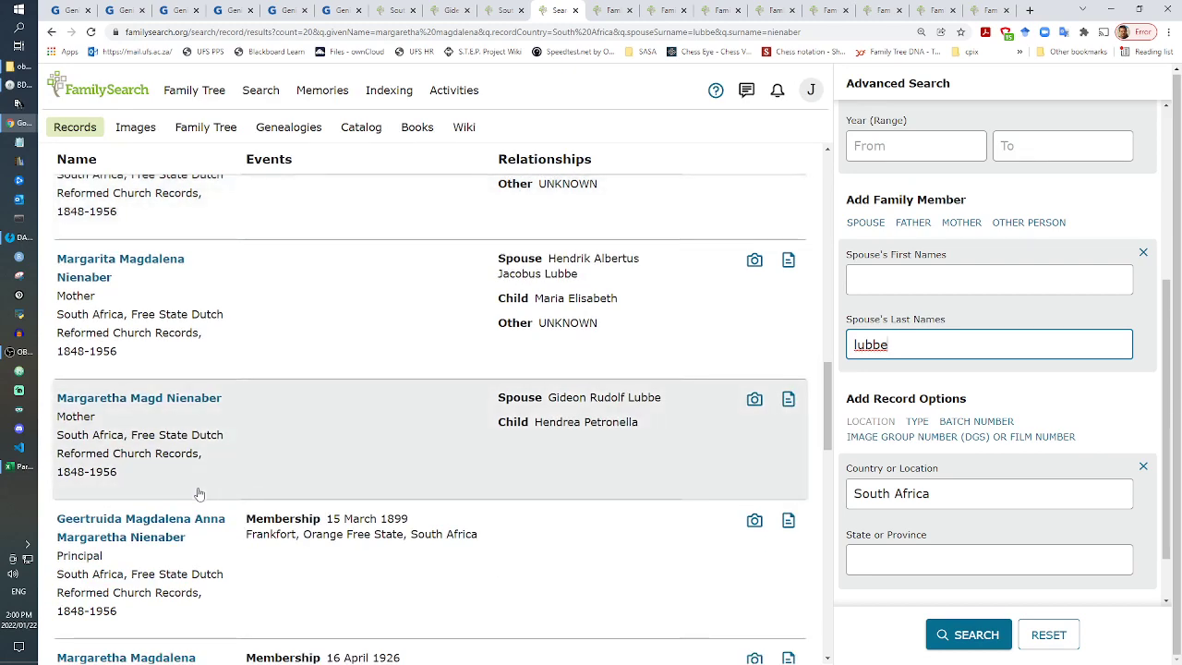
{"action": "scroll", "coordinate": [198, 494], "scroll_direction": "down", "scroll_amount": 3}
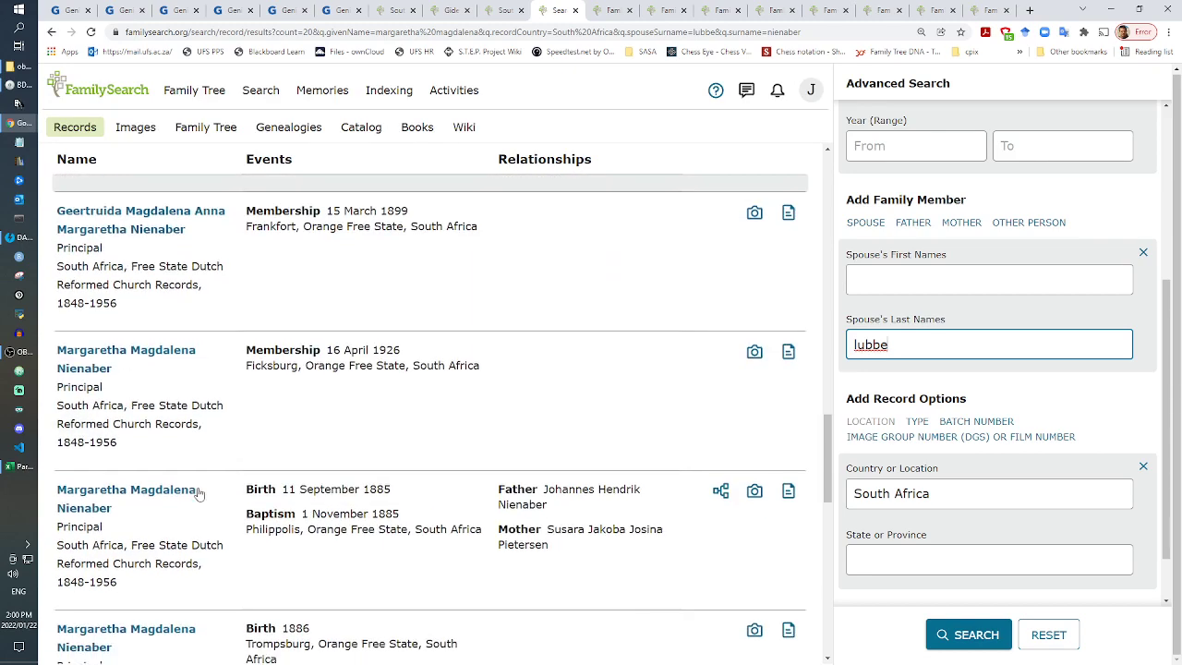
{"action": "scroll", "coordinate": [199, 494], "scroll_direction": "down", "scroll_amount": 3}
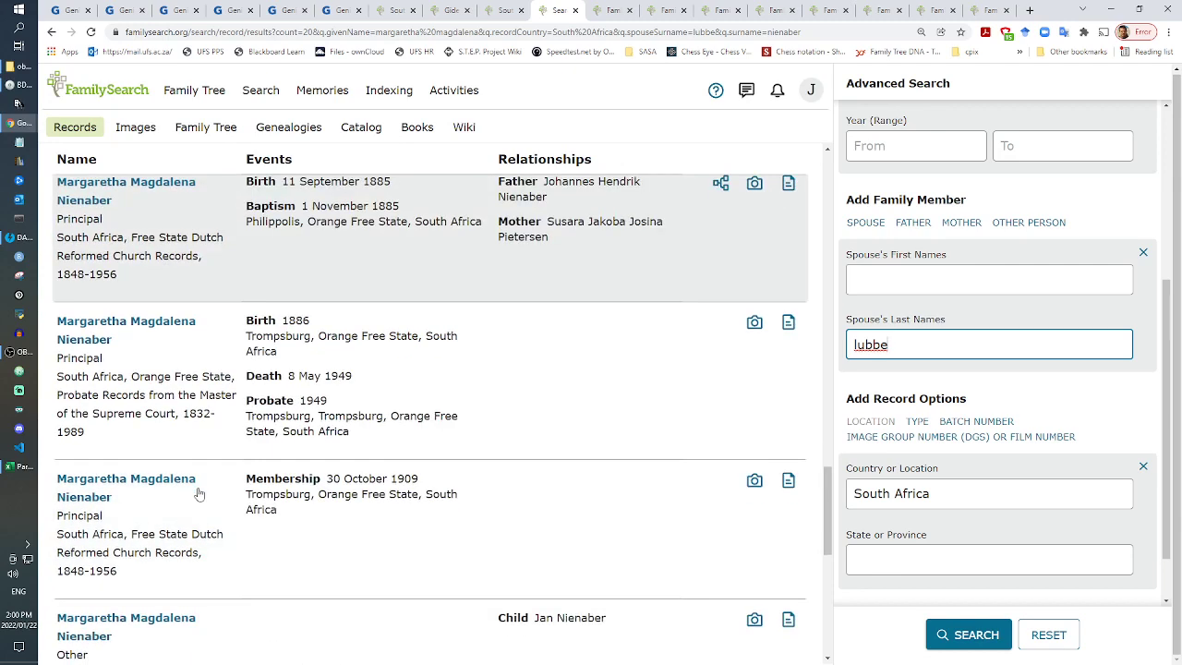
{"action": "scroll", "coordinate": [199, 494], "scroll_direction": "down", "scroll_amount": 3}
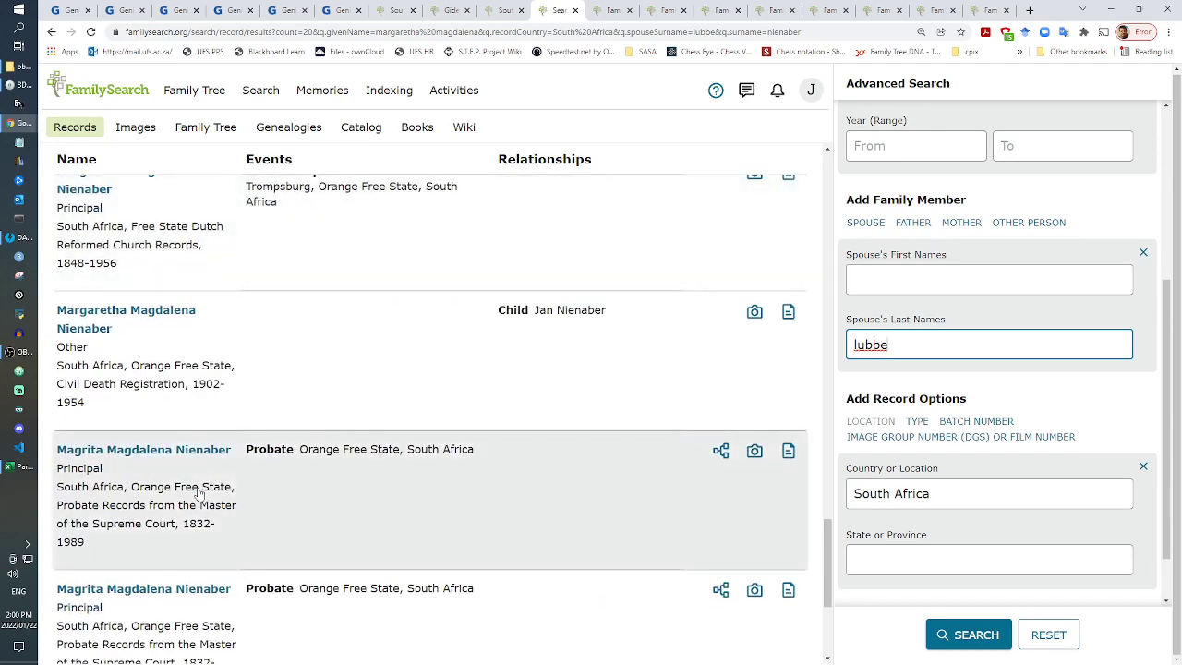
{"action": "scroll", "coordinate": [199, 494], "scroll_direction": "down", "scroll_amount": 3}
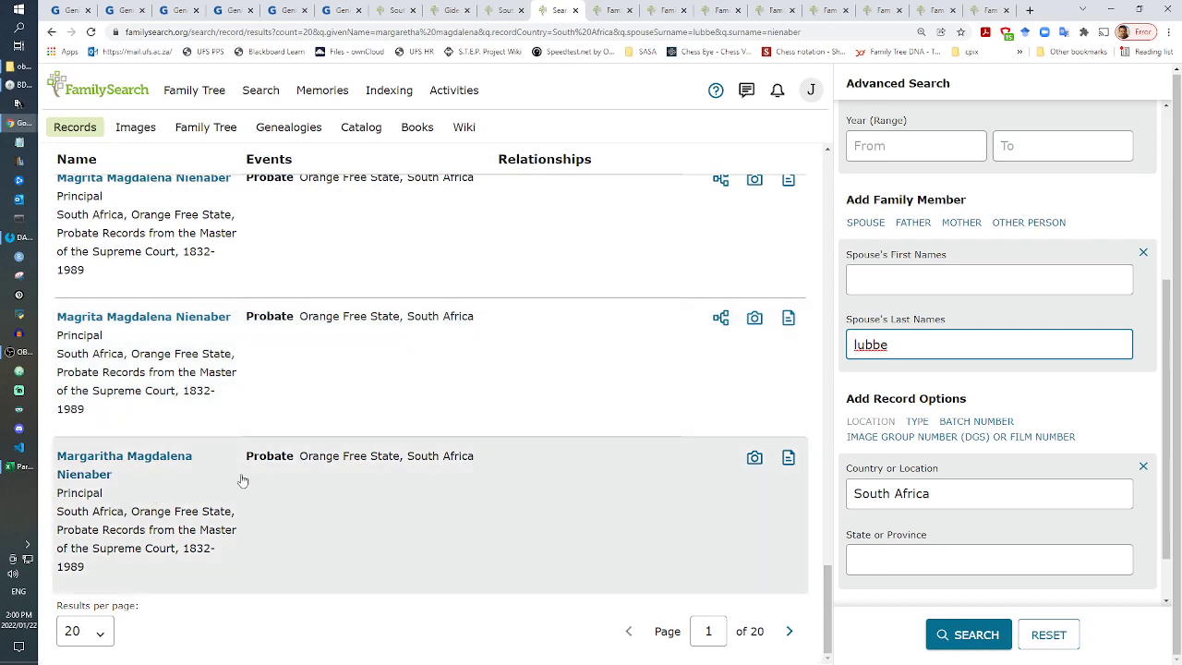
Step: From the second results page, open the mother's 5 December 1938 Kroonstad death record in a new tab and place it beside her Geni profile tab
{"action": "left_click", "coordinate": [789, 632]}
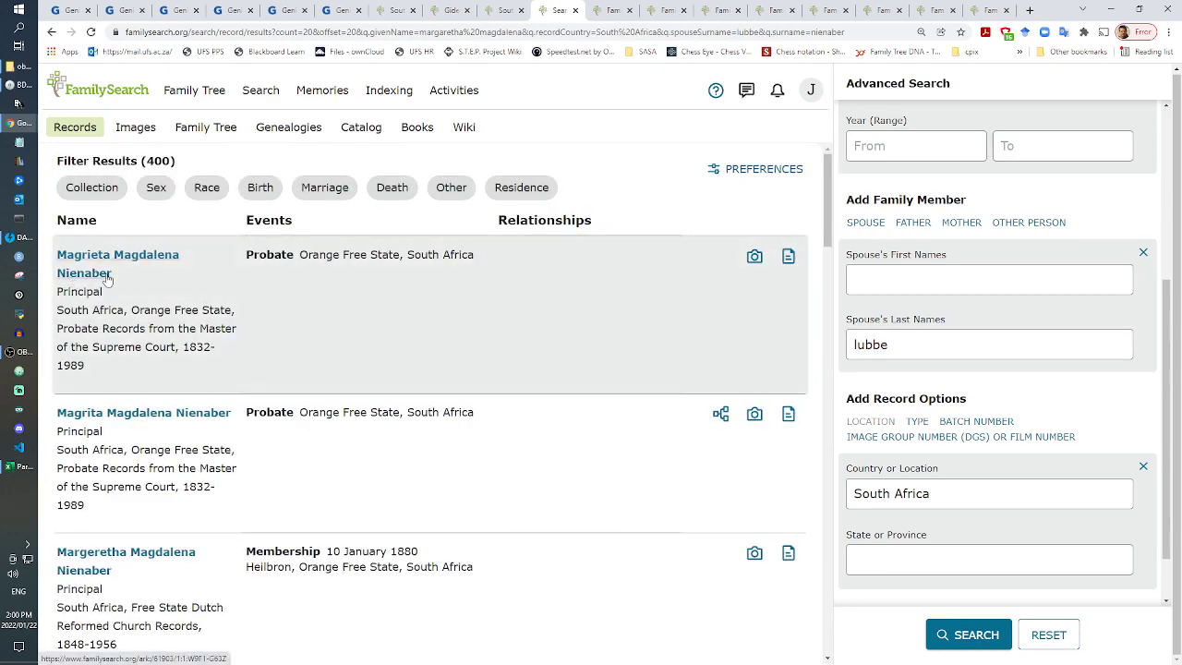
{"action": "scroll", "coordinate": [172, 444], "scroll_direction": "down", "scroll_amount": 3}
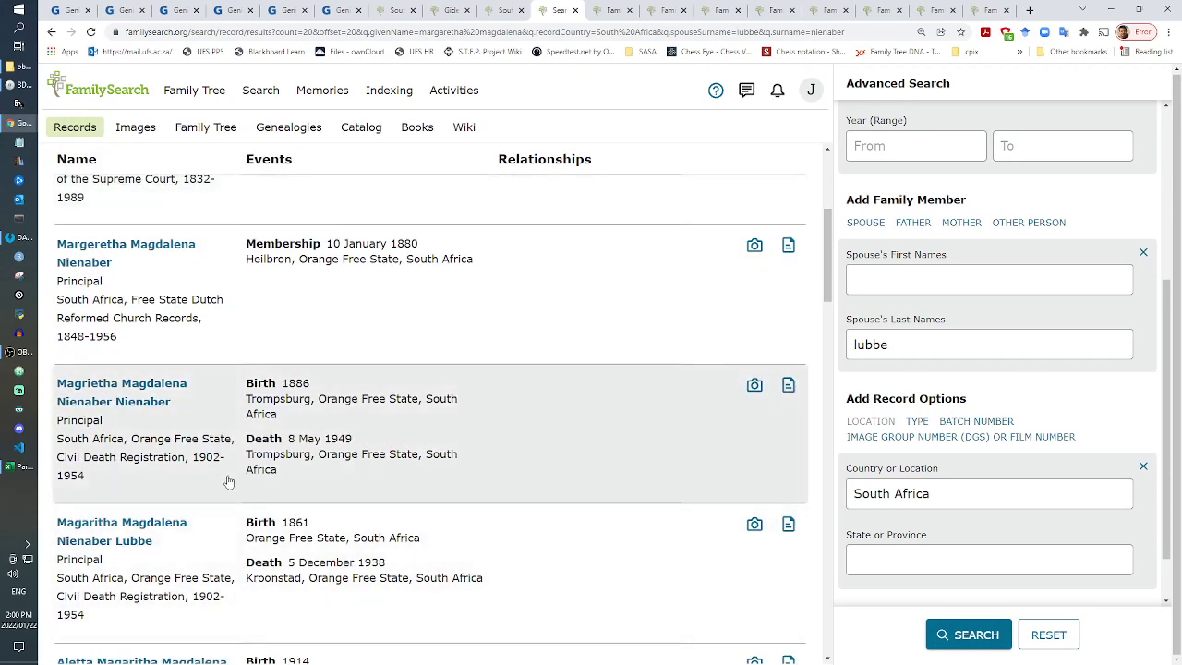
{"action": "right_click", "coordinate": [97, 544]}
{"action": "left_click", "coordinate": [129, 552]}
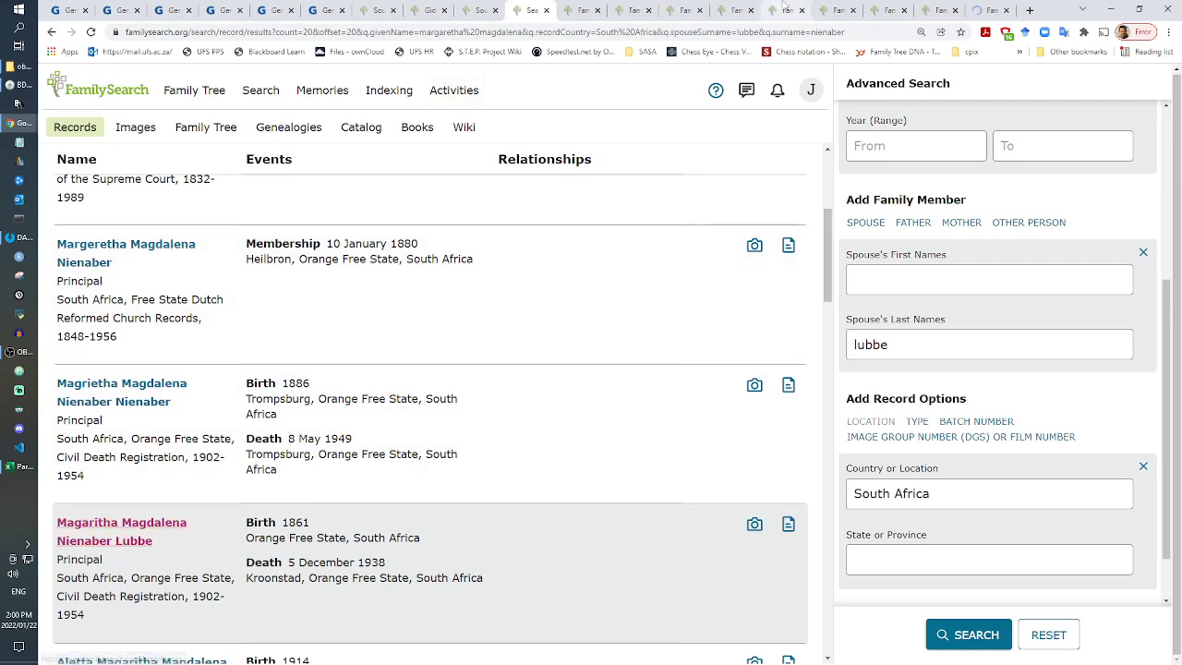
{"action": "left_click_drag", "start_coordinate": [971, 8], "coordinate": [348, 7]}
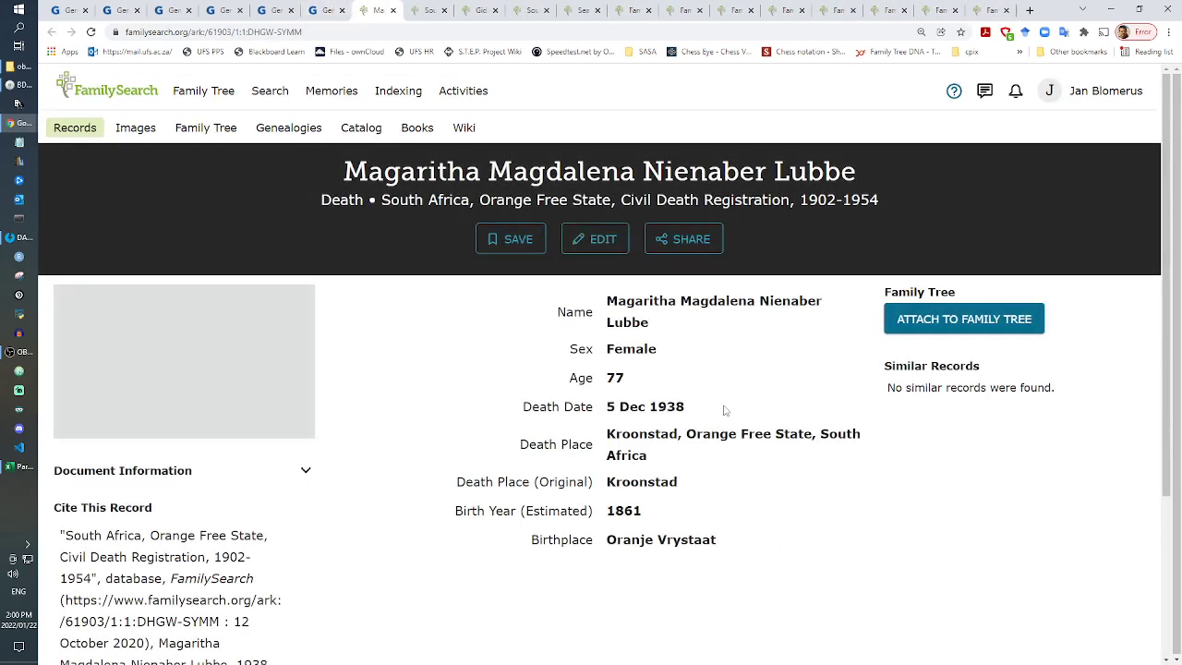
Step: Copy the death date from the record and enter 5 Dec 1938 as the date of death in the mother's Geni profile
{"action": "left_click_drag", "start_coordinate": [684, 406], "coordinate": [606, 406]}
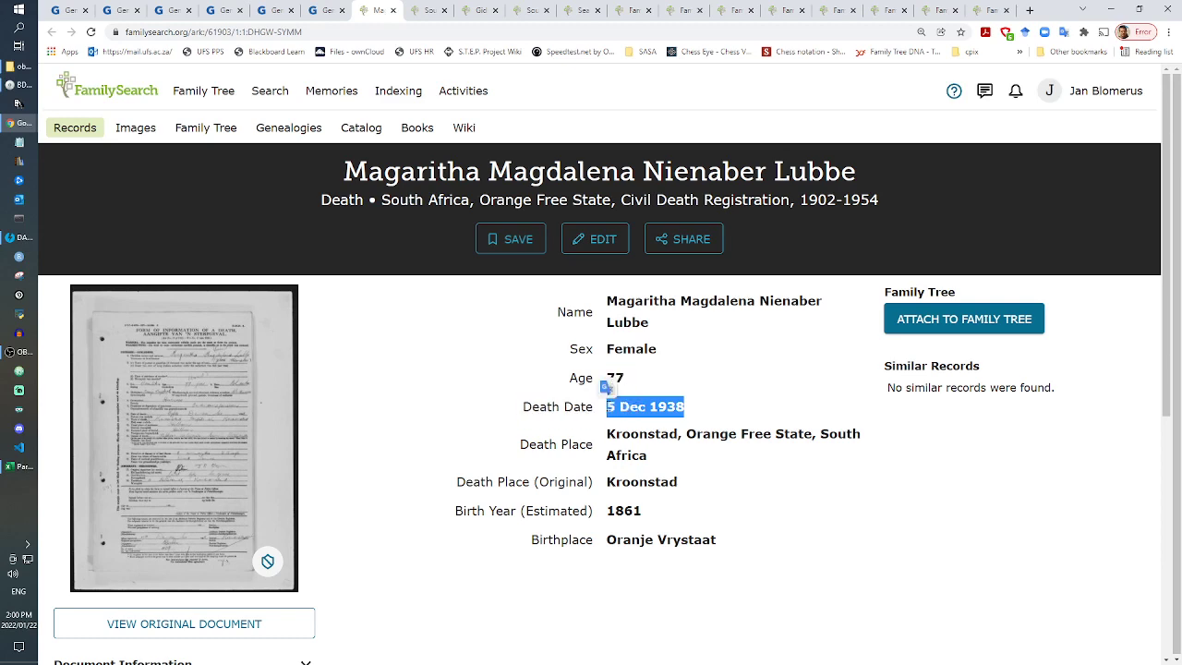
{"action": "left_click", "coordinate": [330, 8]}
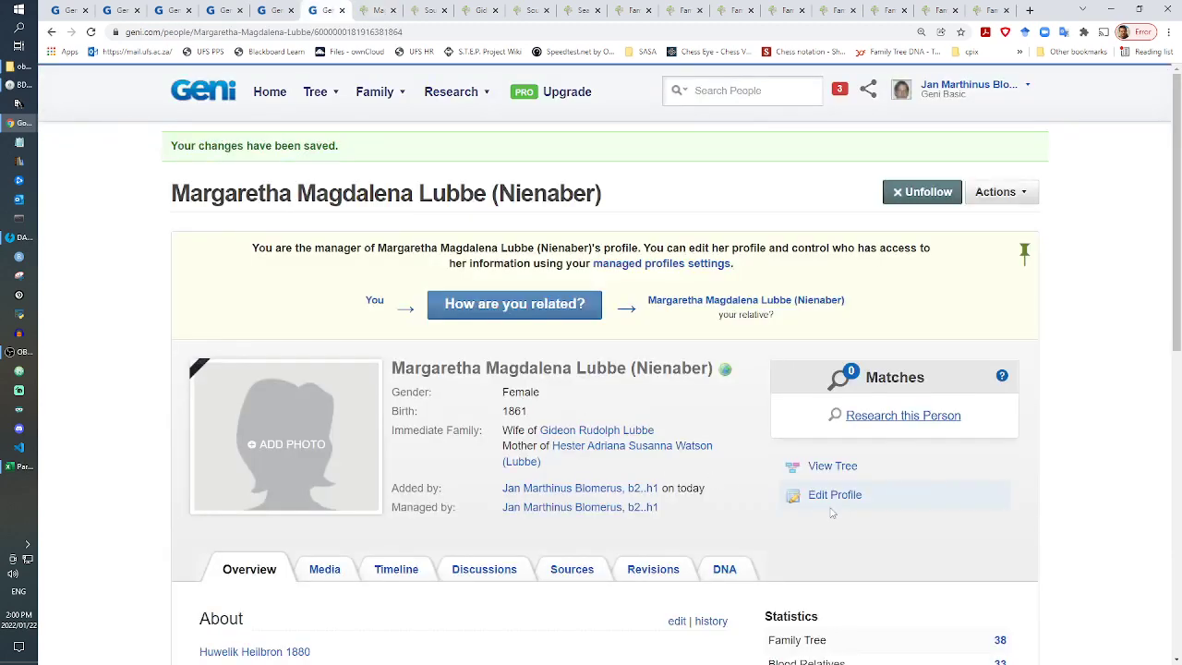
{"action": "left_click", "coordinate": [378, 14]}
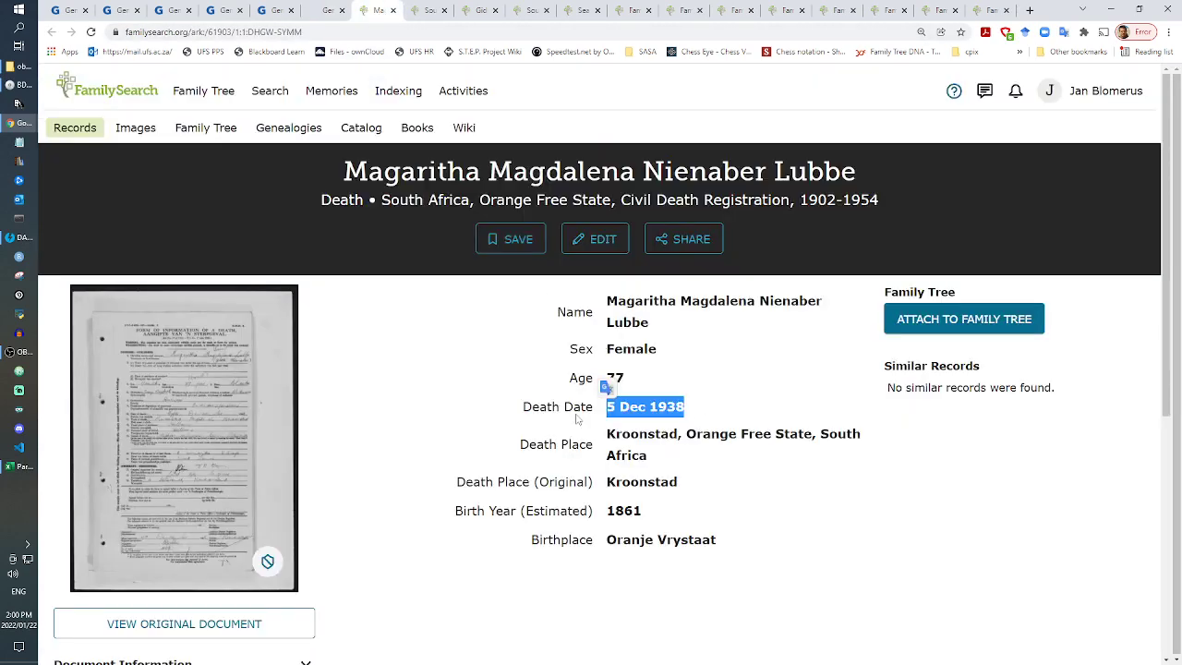
{"action": "left_click", "coordinate": [328, 10]}
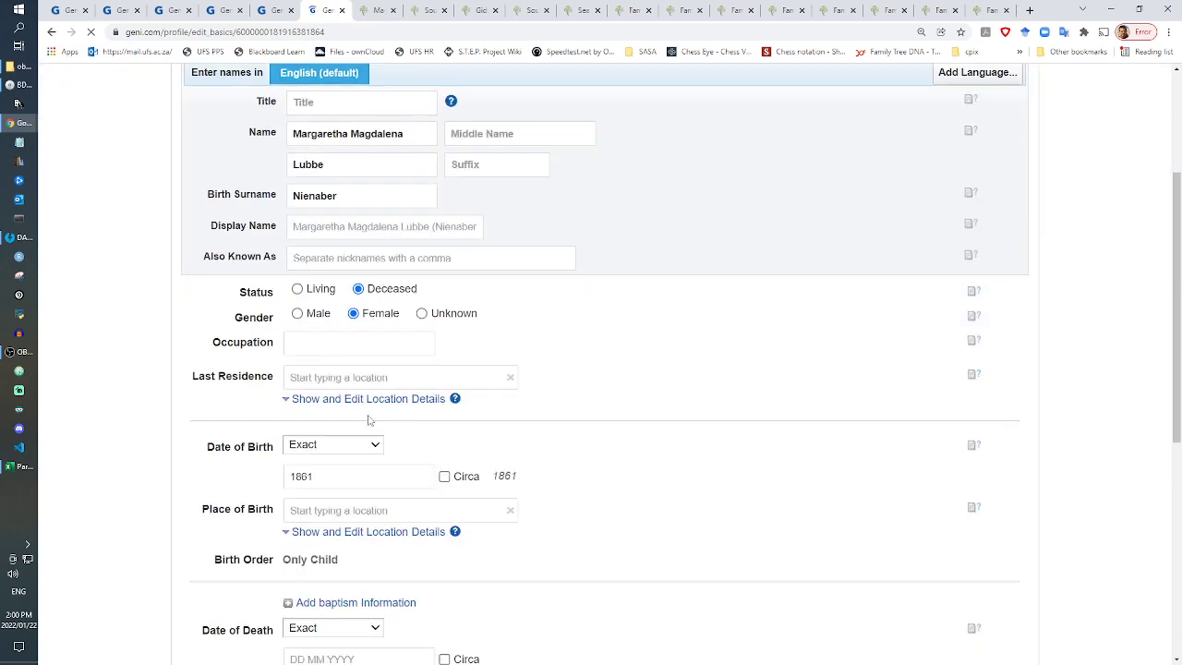
{"action": "scroll", "coordinate": [367, 420], "scroll_direction": "down", "scroll_amount": 3}
{"action": "left_click", "coordinate": [350, 352]}
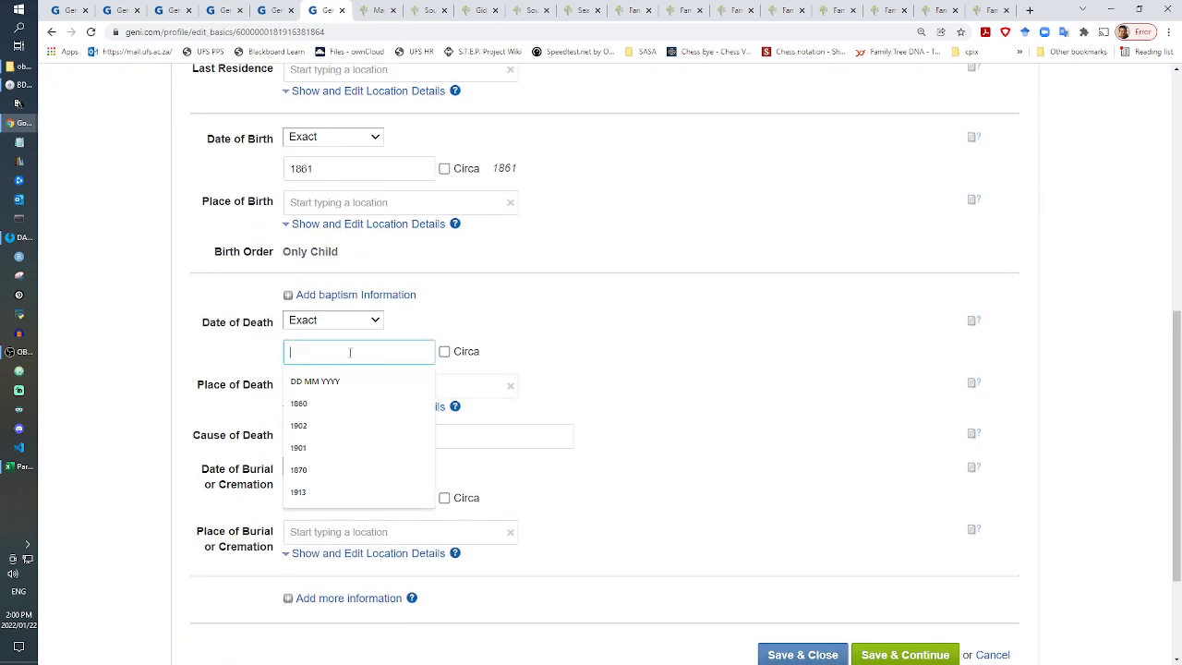
{"action": "type", "text": "5 Dec 1938"}
Step: Set the place of death to Kroonstad, Northern Free State, FS, South Africa, and save the profile
{"action": "left_click", "coordinate": [342, 386]}
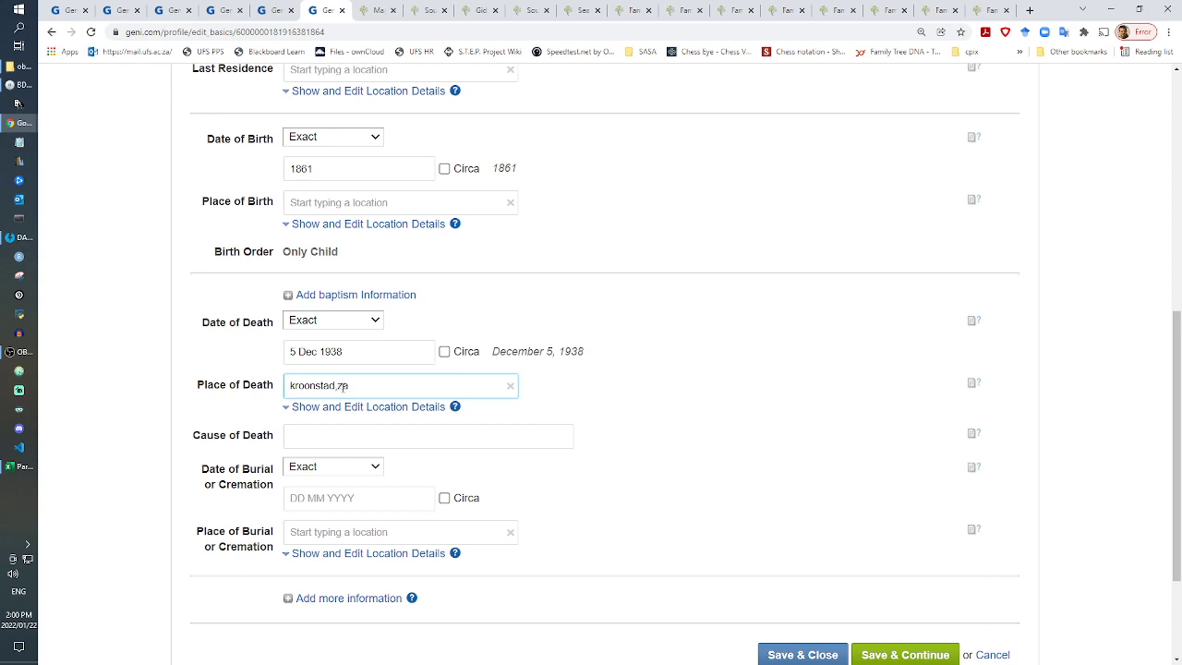
{"action": "left_click", "coordinate": [374, 409]}
{"action": "scroll", "coordinate": [591, 415], "scroll_direction": "down", "scroll_amount": 4}
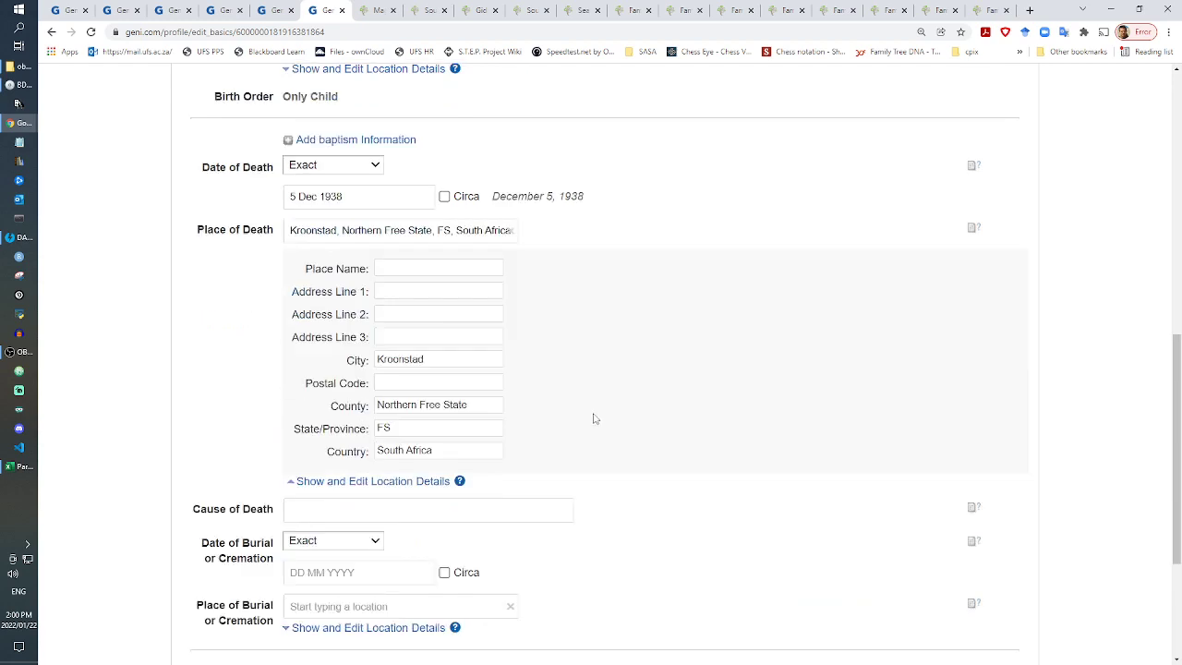
{"action": "left_click", "coordinate": [798, 492]}
Step: Open the original document of the mother's death registration and examine her age, birthplace, marital status, residence, burial place and cause of death
{"action": "left_click", "coordinate": [365, 9]}
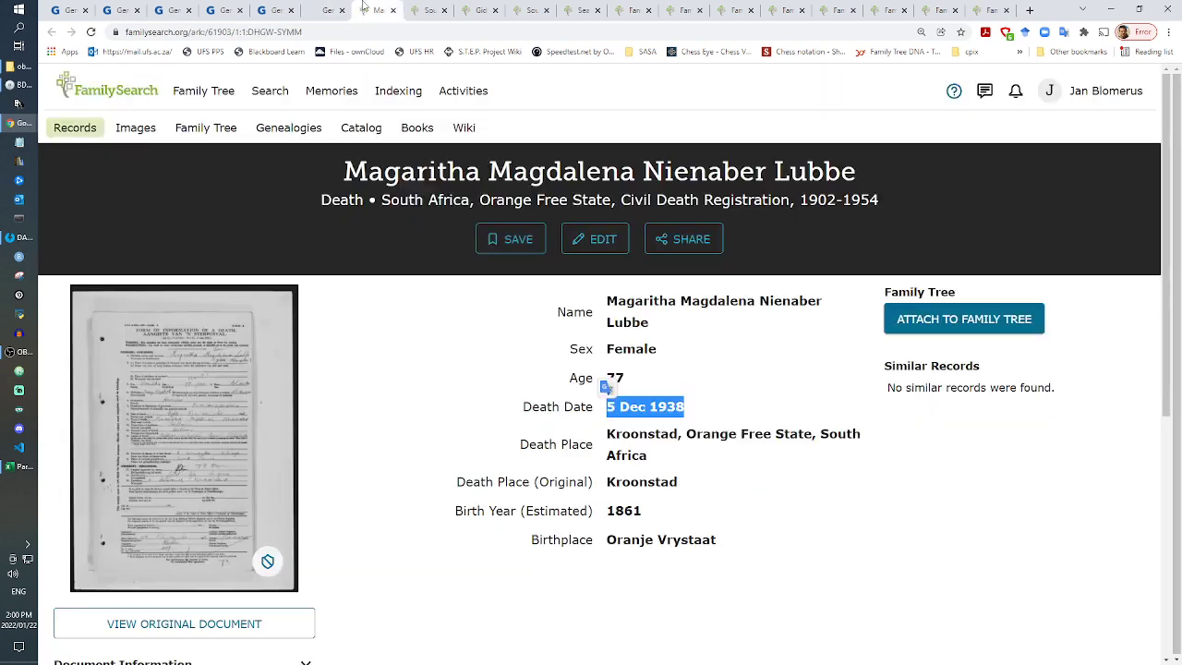
{"action": "left_click", "coordinate": [209, 424]}
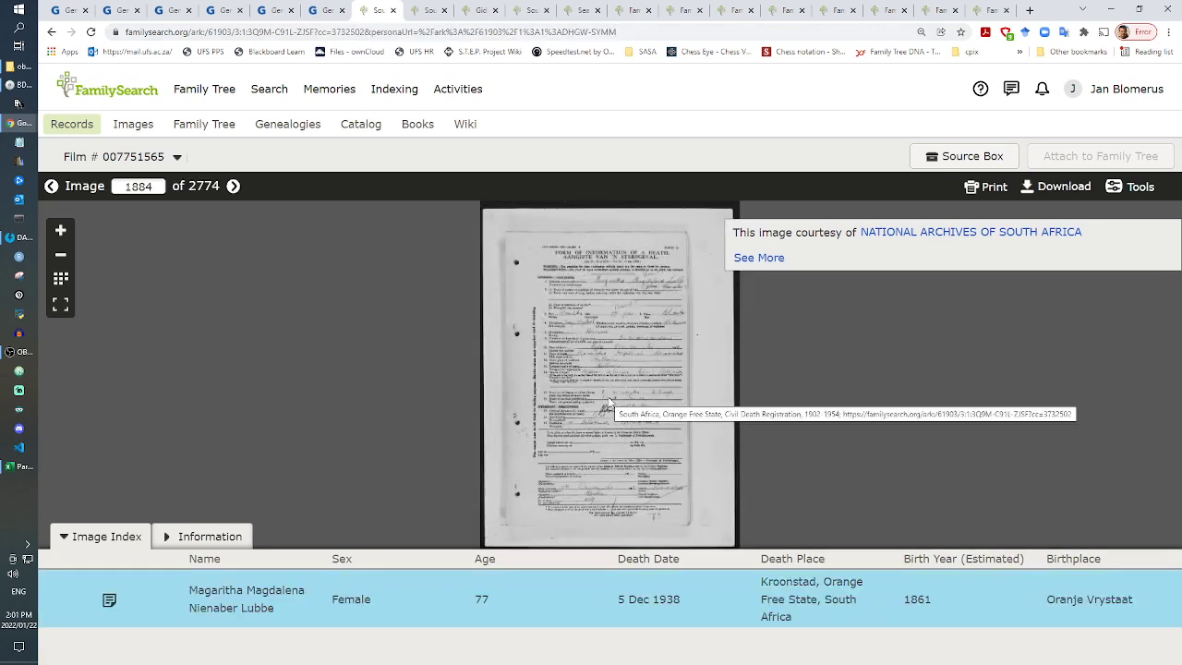
{"action": "scroll", "coordinate": [631, 410], "scroll_direction": "up", "scroll_amount": 3}
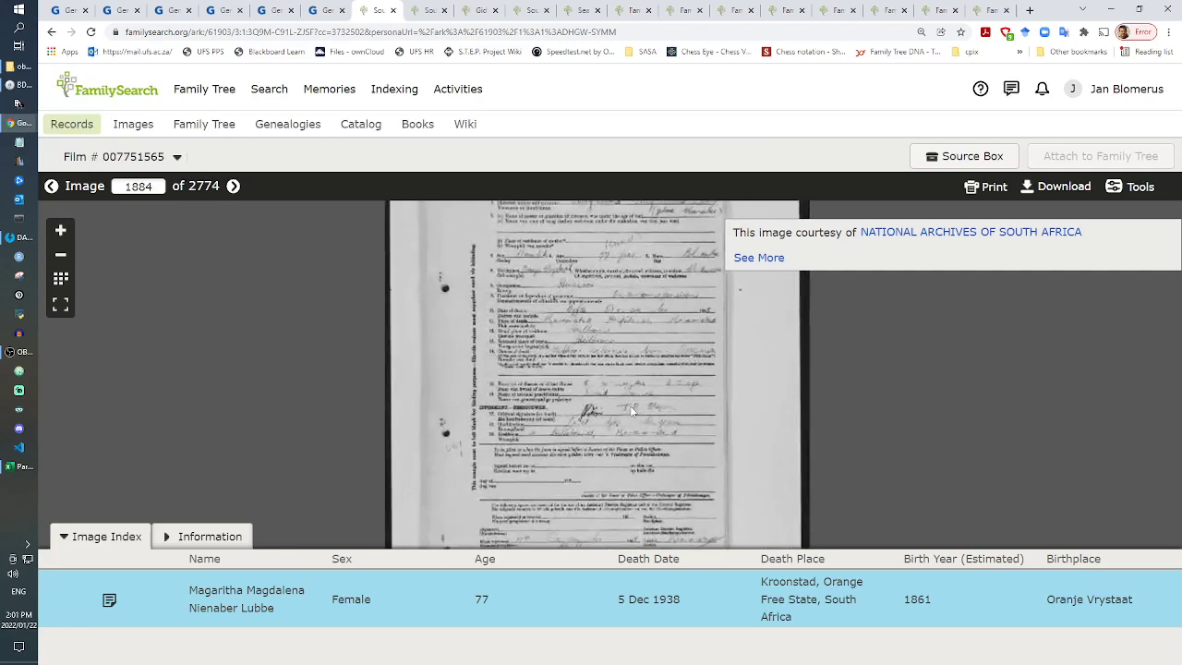
{"action": "scroll", "coordinate": [588, 400], "scroll_direction": "up", "scroll_amount": 4}
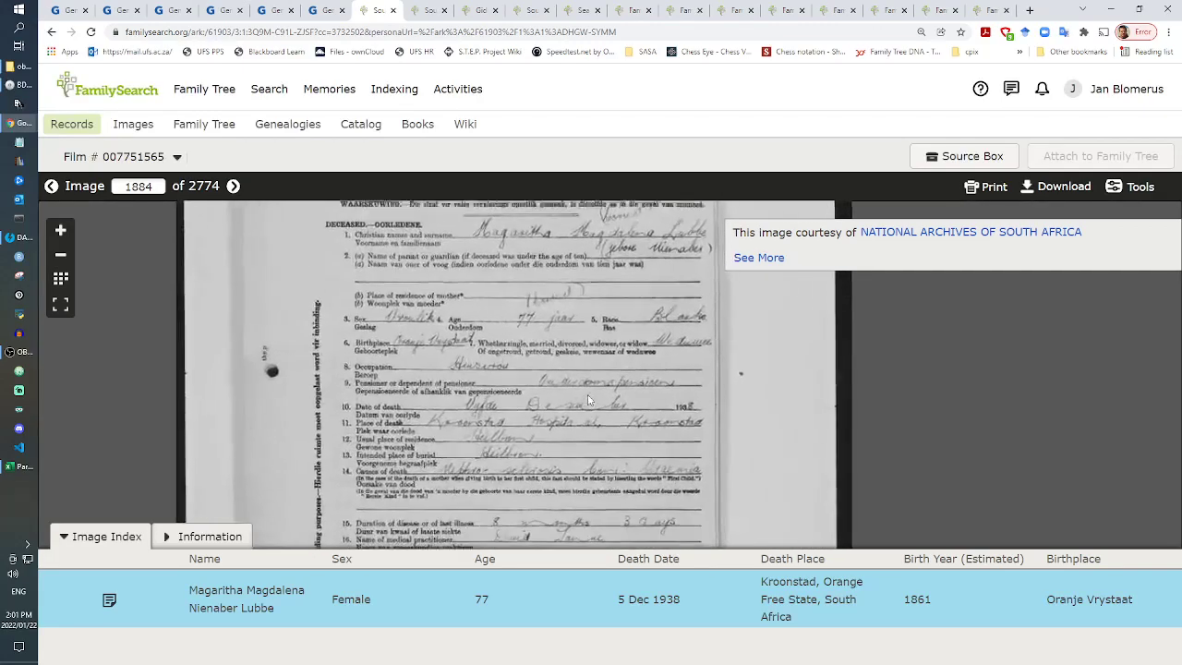
{"action": "scroll", "coordinate": [685, 365], "scroll_direction": "up", "scroll_amount": 3}
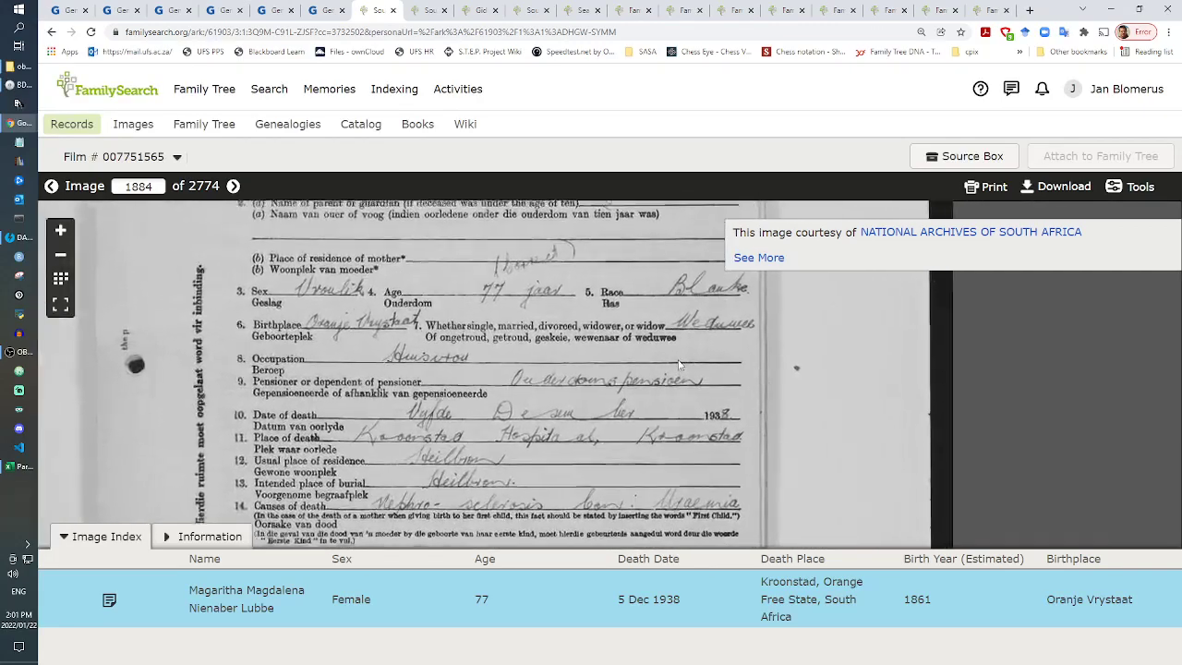
{"action": "scroll", "coordinate": [558, 429], "scroll_direction": "down", "scroll_amount": 2}
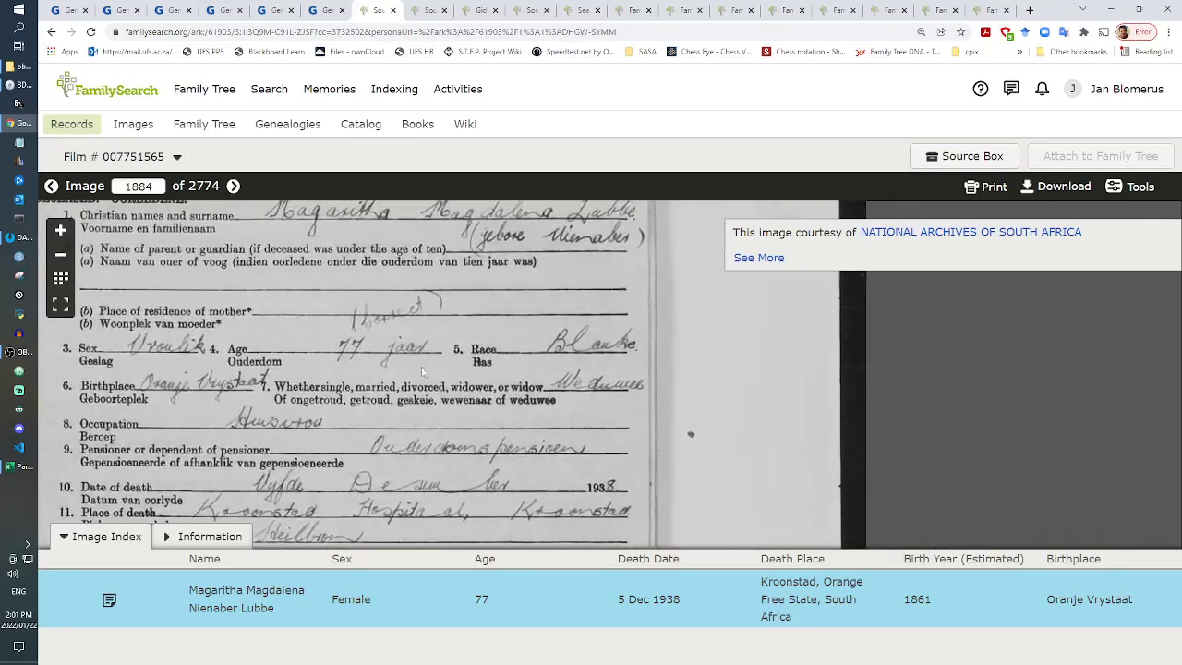
{"action": "scroll", "coordinate": [494, 419], "scroll_direction": "down", "scroll_amount": 2}
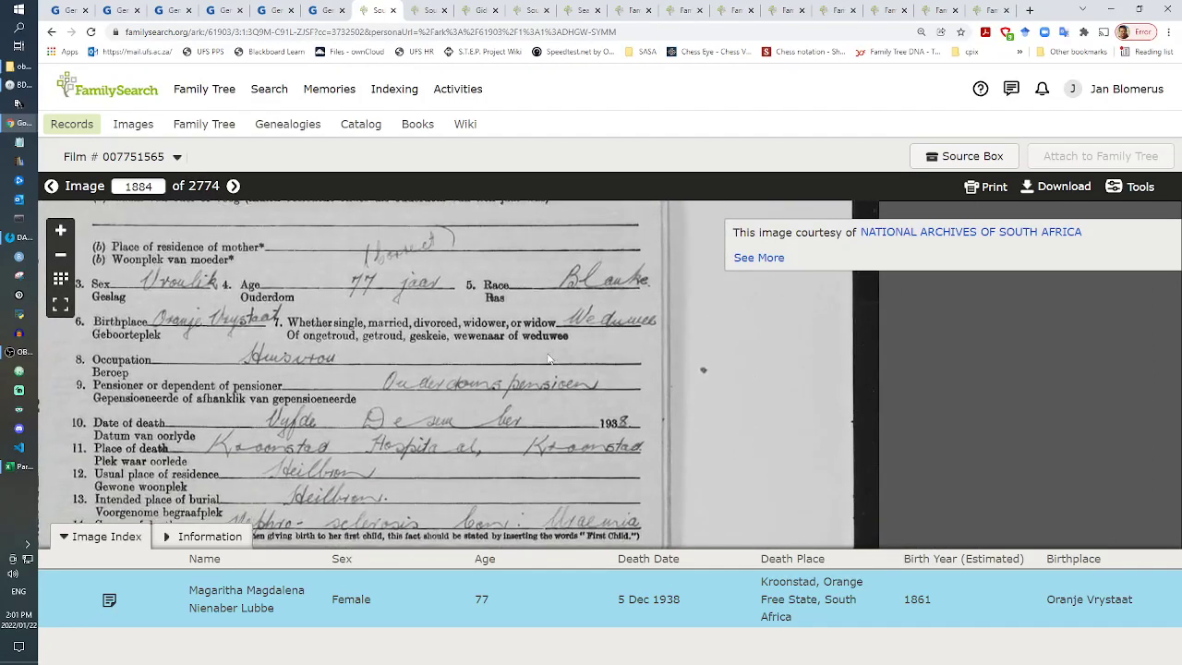
Step: Copy the web address of the mother's 1938 death registration image on FamilySearch
{"action": "scroll", "coordinate": [551, 429], "scroll_direction": "up", "scroll_amount": 2}
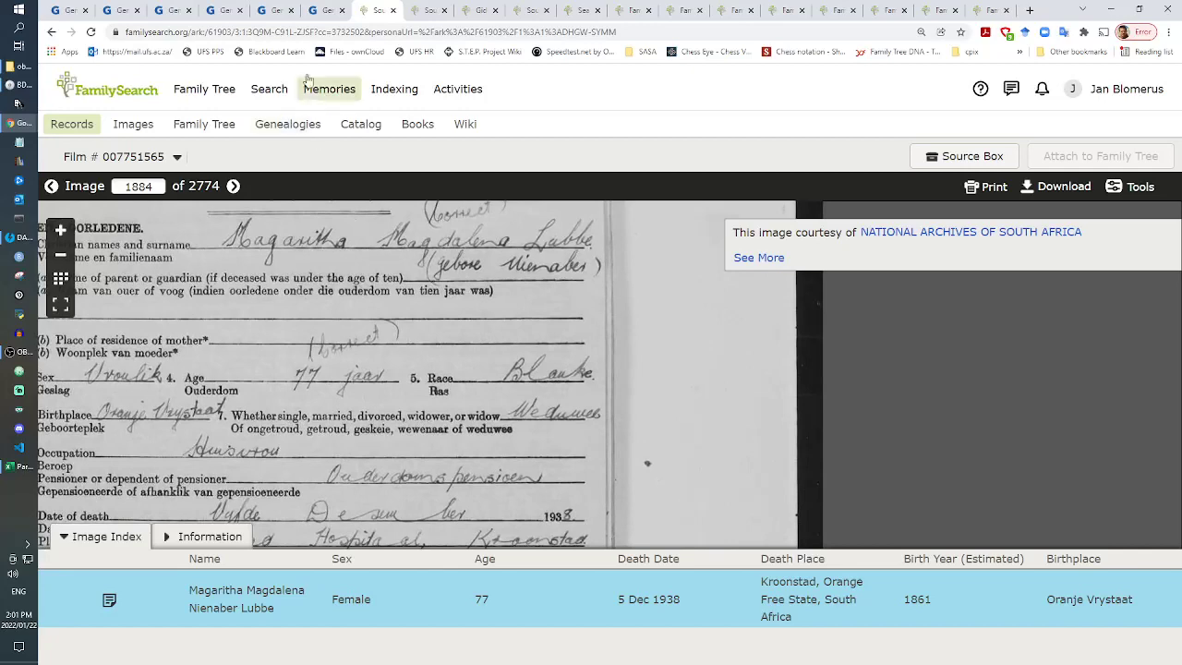
{"action": "left_click", "coordinate": [306, 35]}
{"action": "right_click", "coordinate": [306, 34]}
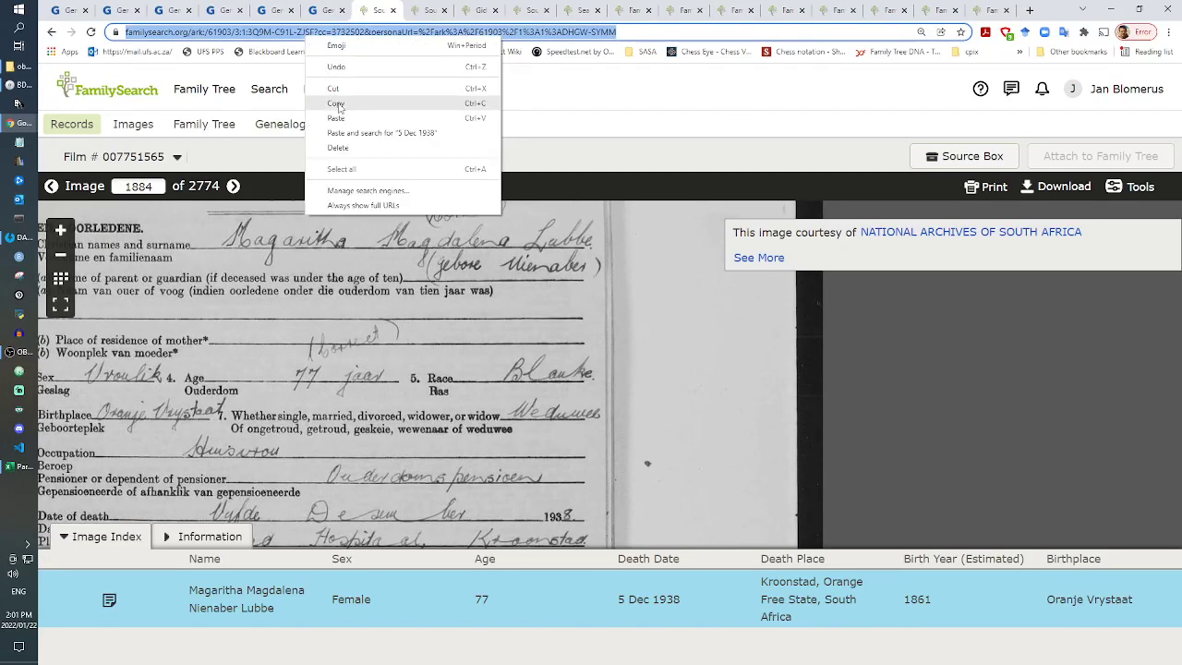
{"action": "left_click", "coordinate": [328, 103]}
Step: Add the copied record link, labelled Civil death 1938, below the marriage link in the mother's Geni About text and save it
{"action": "left_click", "coordinate": [327, 11]}
{"action": "scroll", "coordinate": [418, 360], "scroll_direction": "down", "scroll_amount": 3}
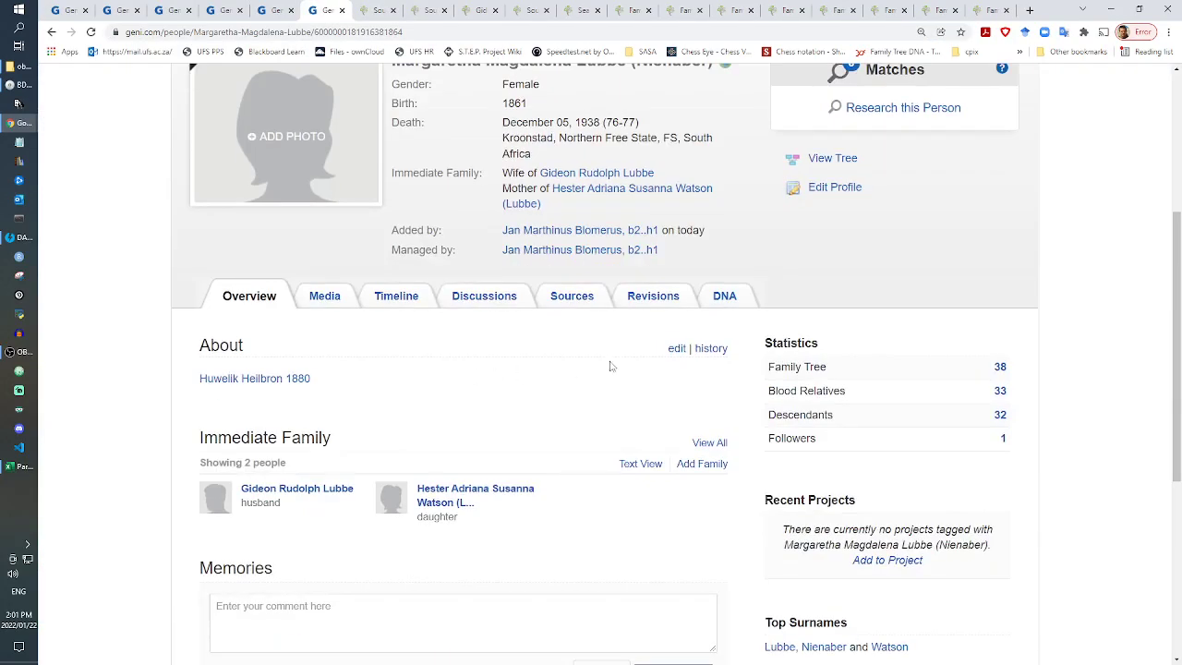
{"action": "left_click", "coordinate": [676, 349]}
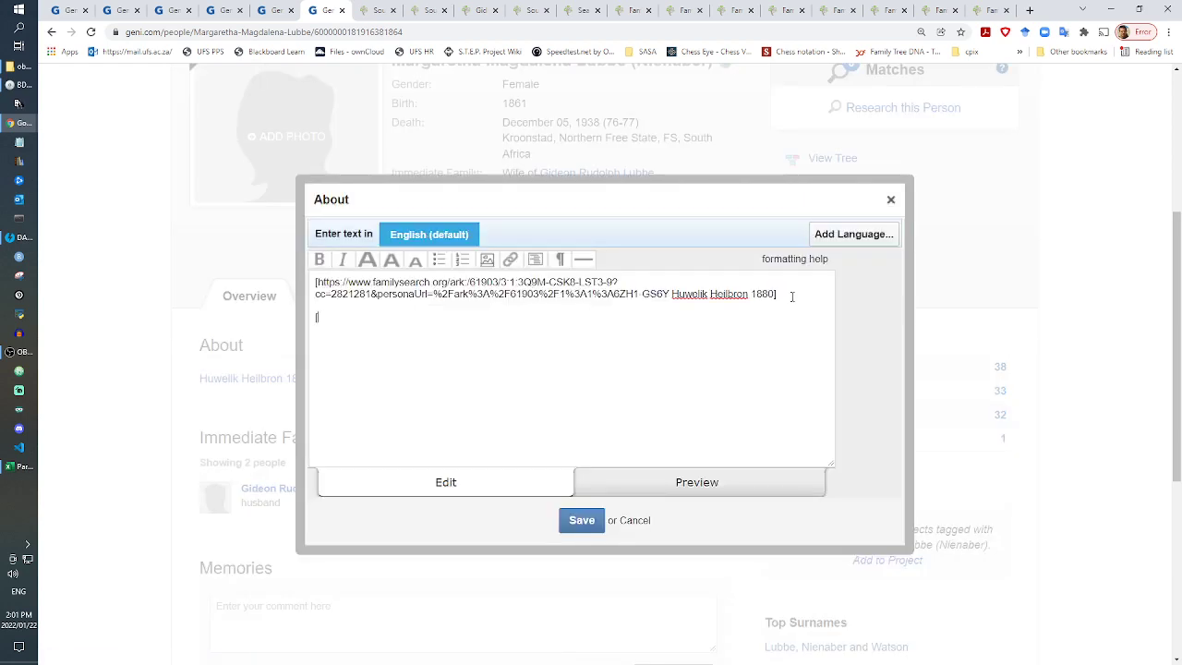
{"action": "type", "text": "["}
{"action": "key", "text": "ctrl+v"}
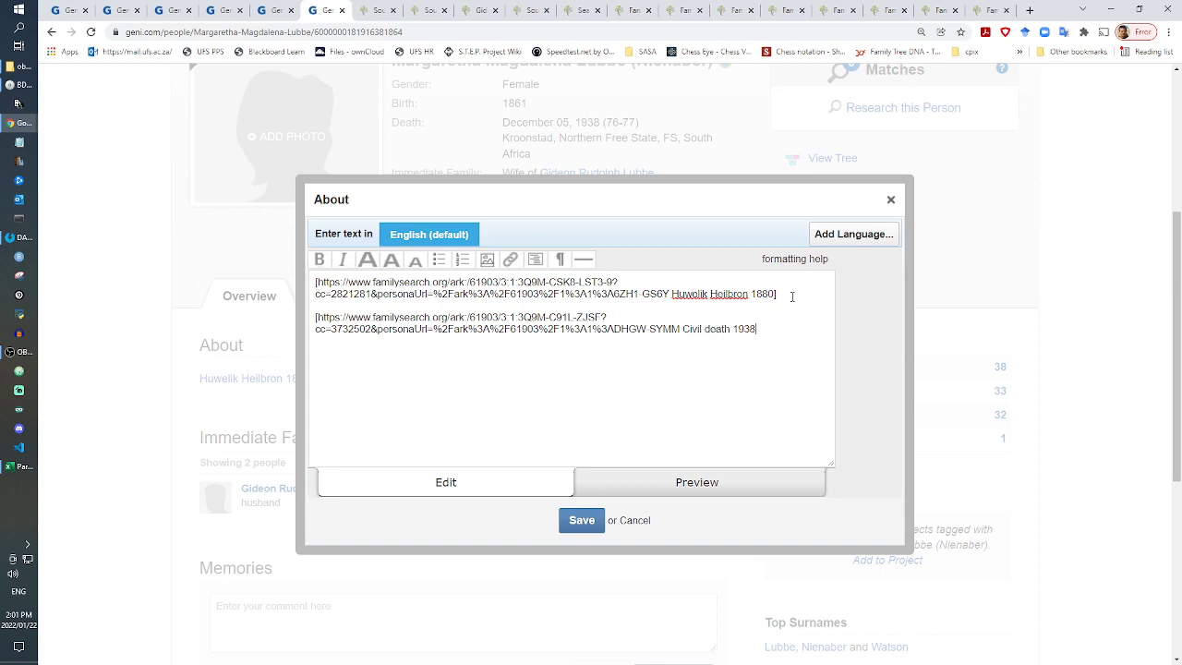
{"action": "left_click", "coordinate": [582, 520]}
Step: In a new browser tab, search Google for naairs and open the Free State Archives Repository database from the NAAIRS database list
{"action": "right_click", "coordinate": [335, 9]}
{"action": "left_click", "coordinate": [336, 17]}
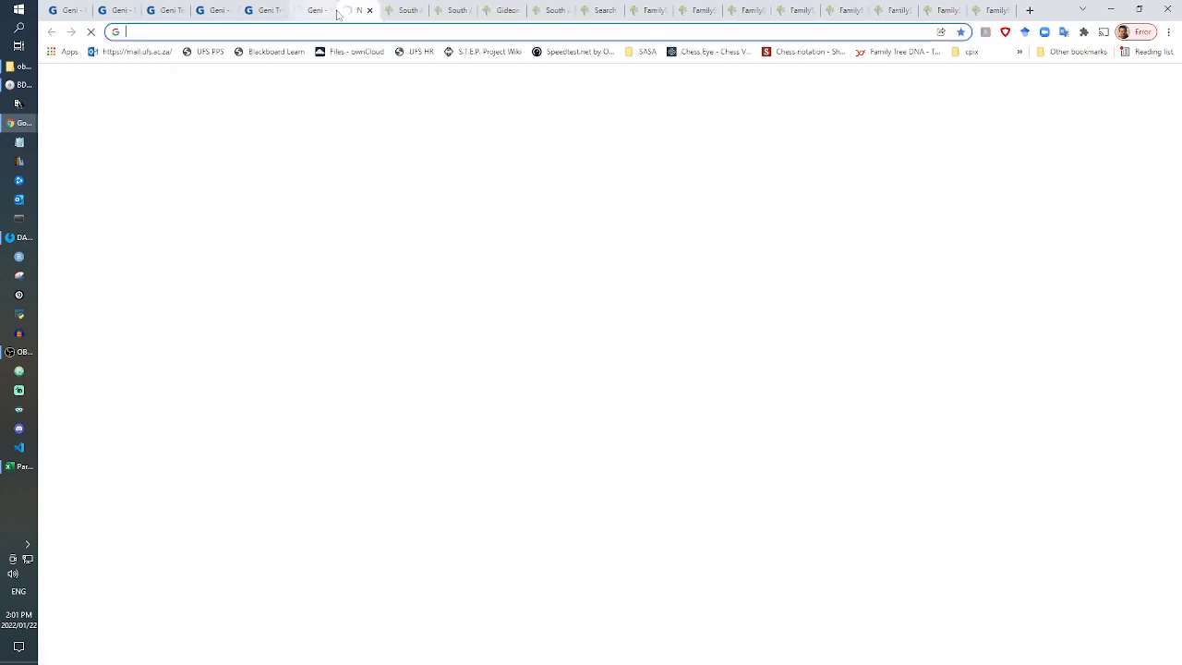
{"action": "type", "text": "naairs"}
{"action": "key", "text": "Return"}
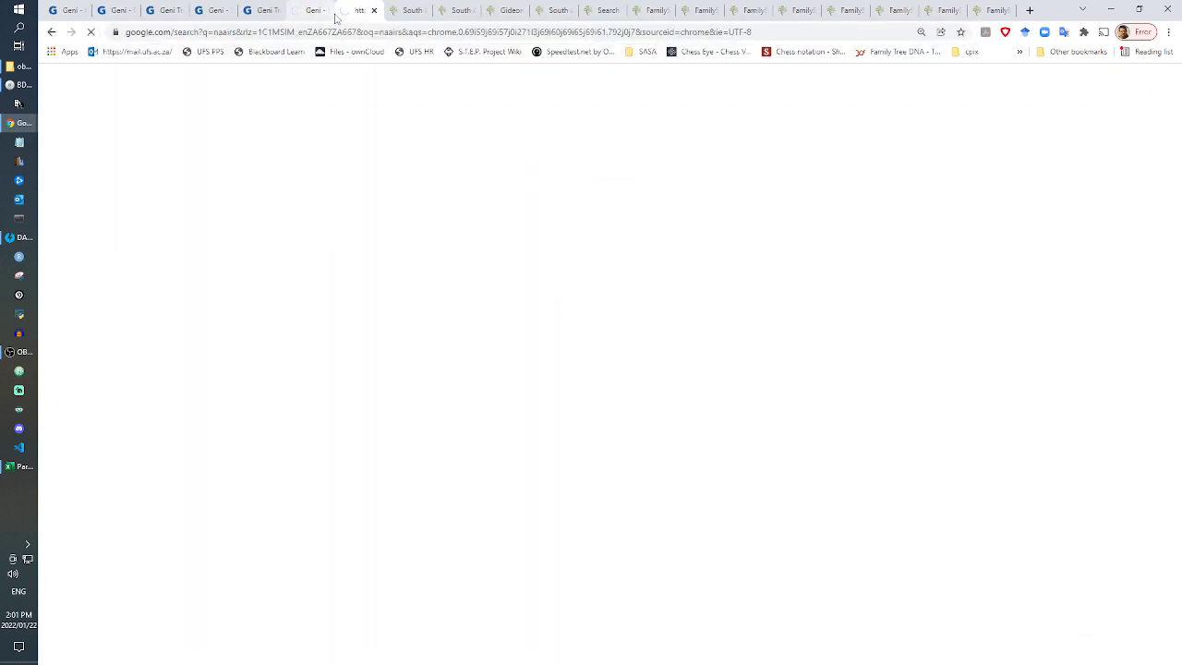
{"action": "scroll", "coordinate": [255, 406], "scroll_direction": "down", "scroll_amount": 14}
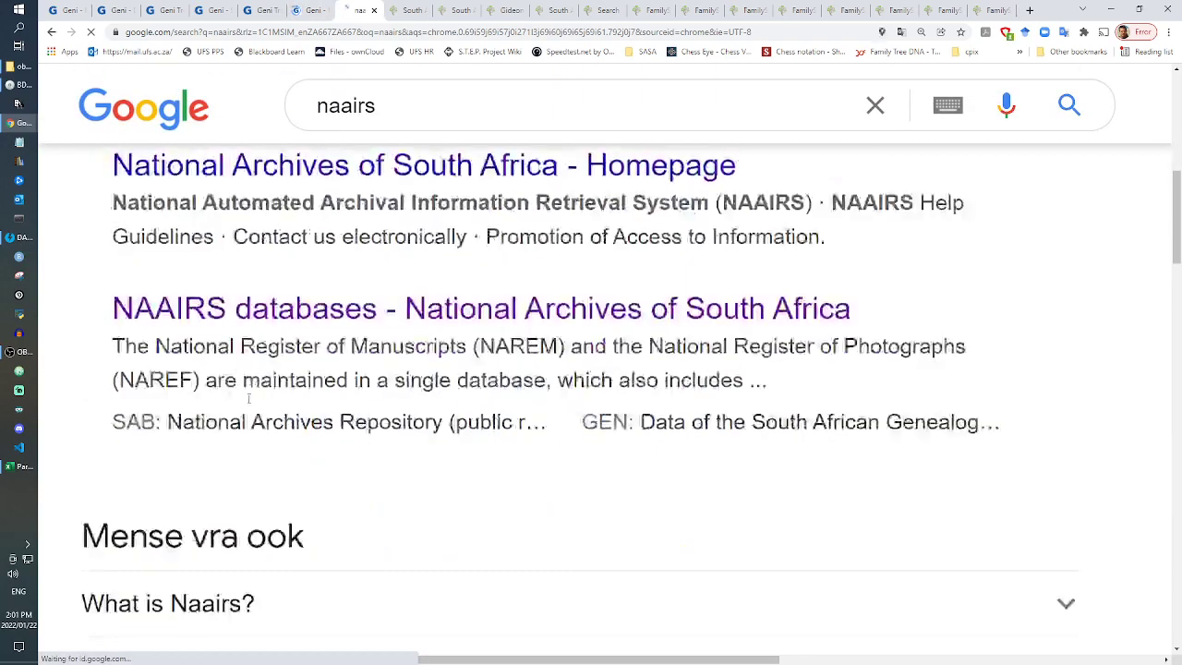
{"action": "left_click", "coordinate": [268, 379]}
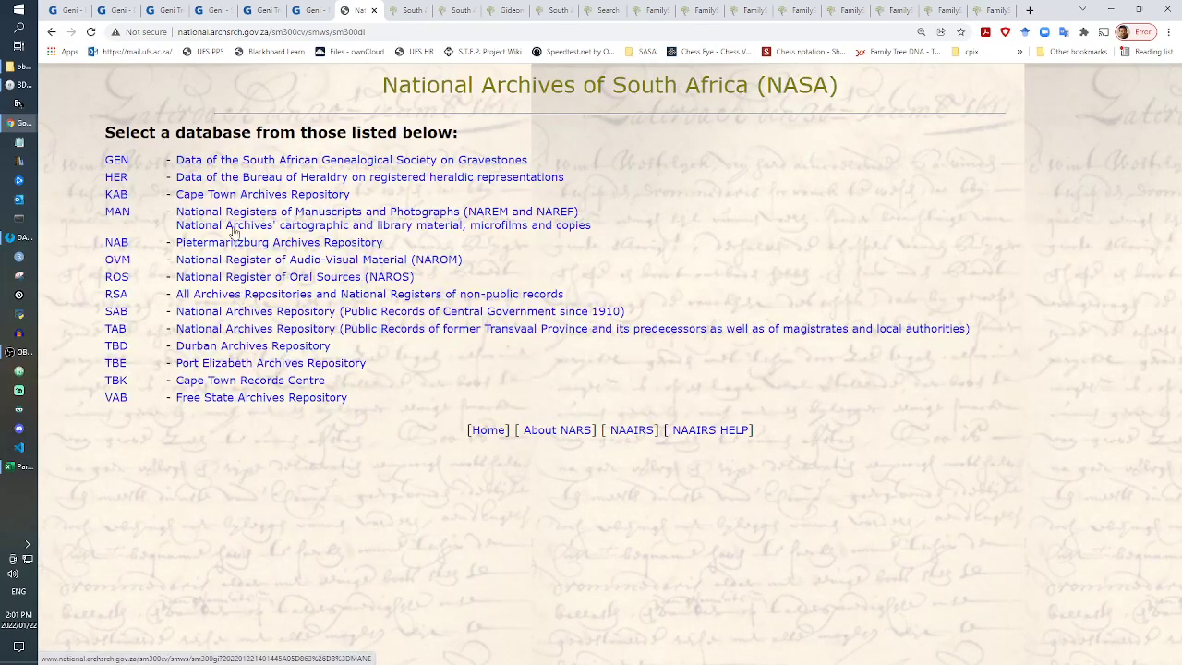
{"action": "left_click", "coordinate": [224, 398]}
Step: Enter the mother's married surname and maiden surname as the first two search words of the archive query
{"action": "type", "text": "l"}
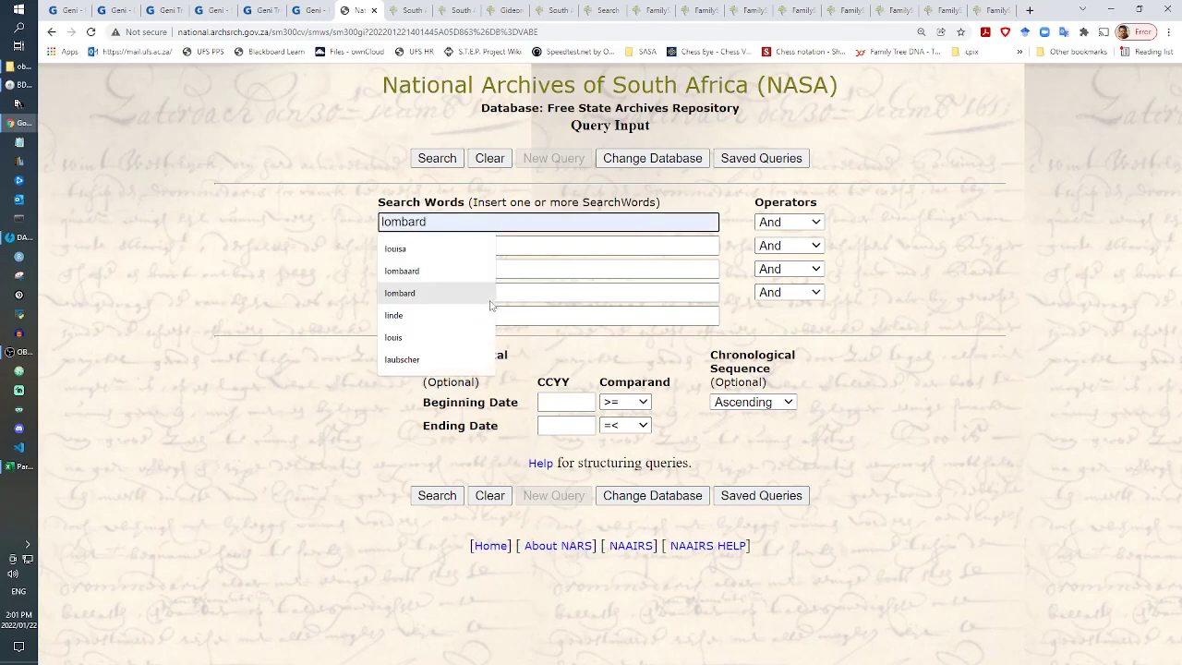
{"action": "type", "text": "ubbe"}
{"action": "key", "text": "Tab"}
{"action": "type", "text": "ni"}
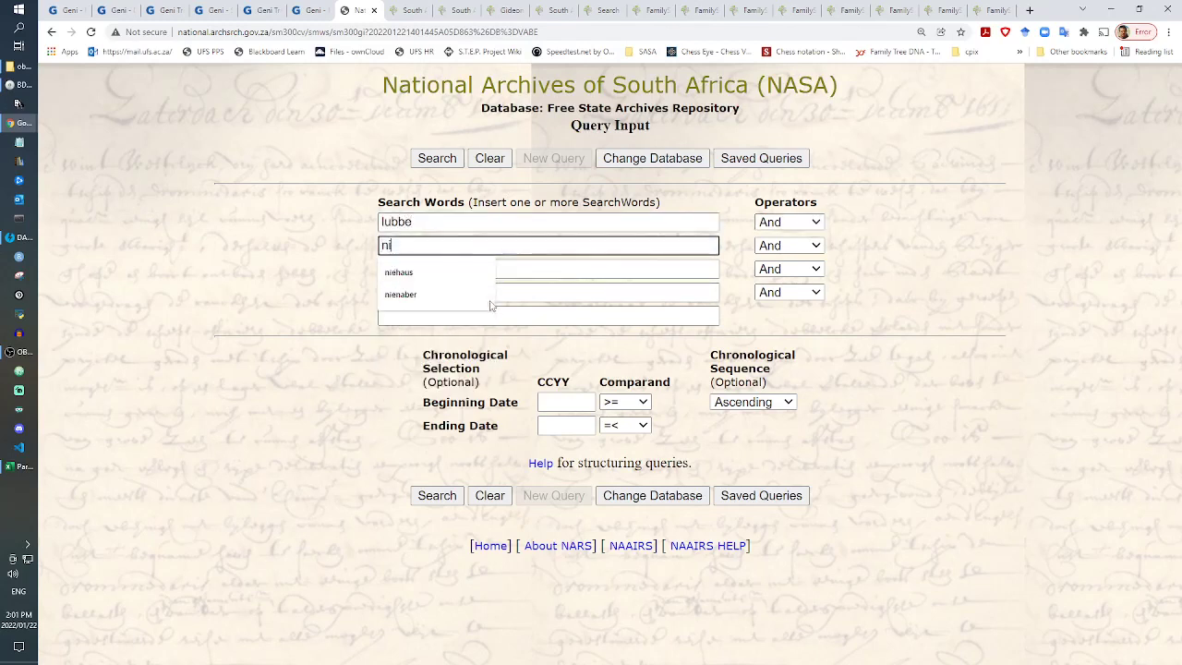
{"action": "type", "text": "enaber"}
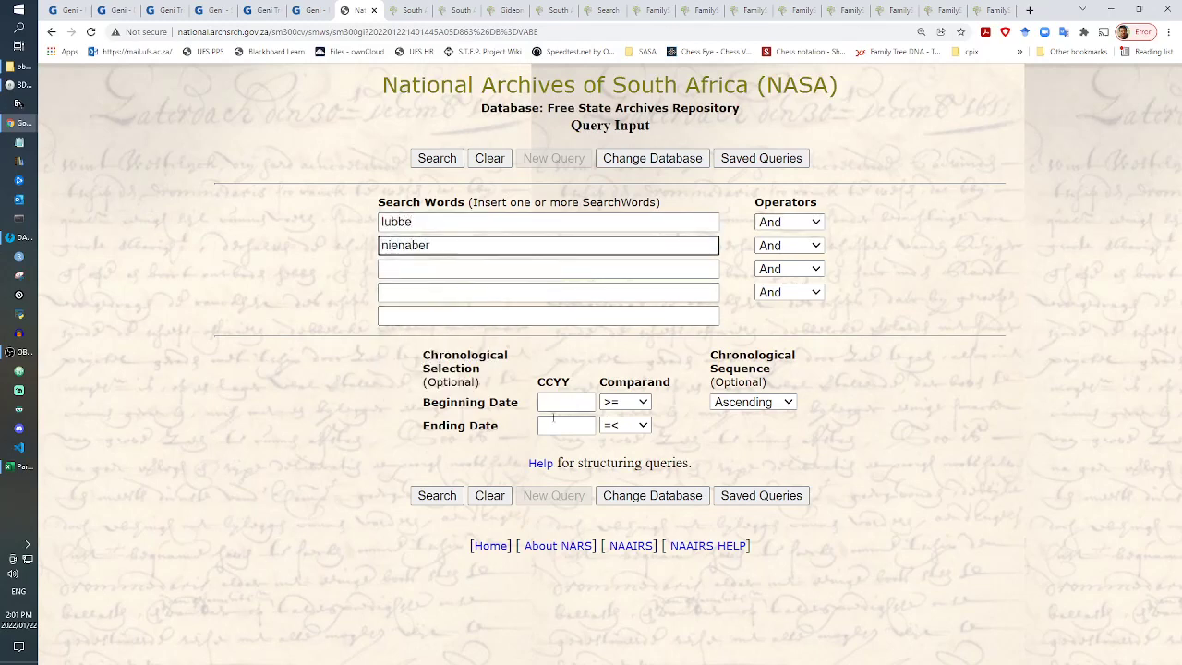
Step: Limit the archive query to a beginning date of 1880 and an ending date of 1944, run it and open the result summary
{"action": "left_click", "coordinate": [551, 419]}
{"action": "left_click", "coordinate": [550, 406]}
{"action": "type", "text": "1880"}
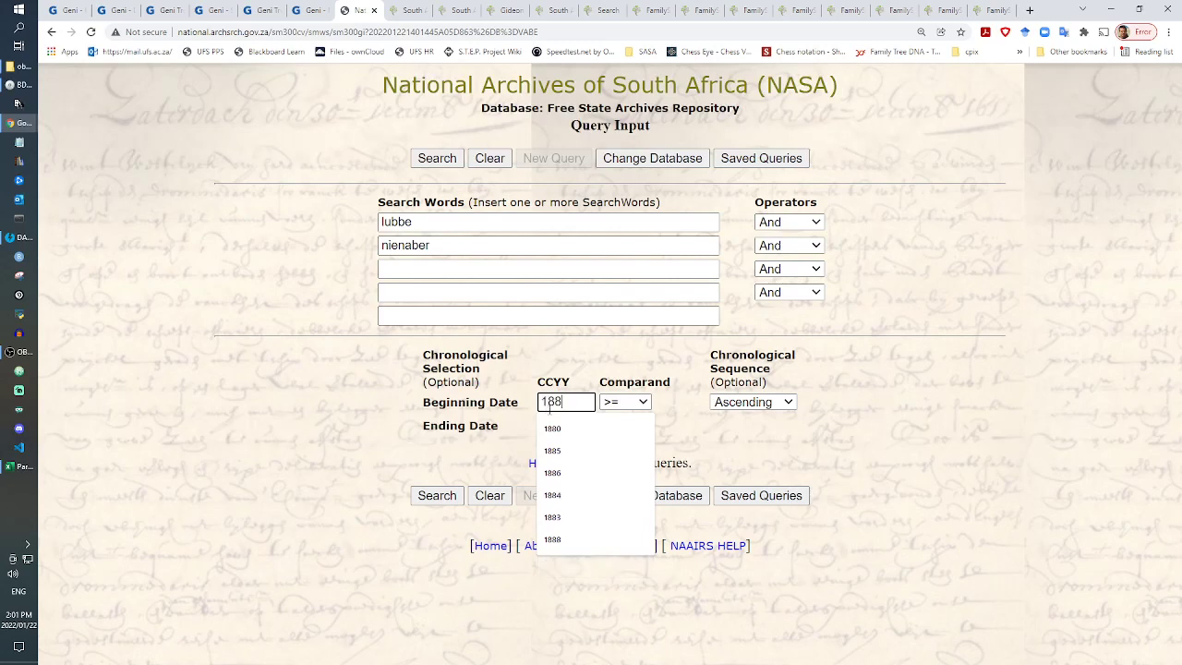
{"action": "key", "text": "Tab"}
{"action": "key", "text": "Tab"}
{"action": "key", "text": "Tab"}
{"action": "type", "text": "1944"}
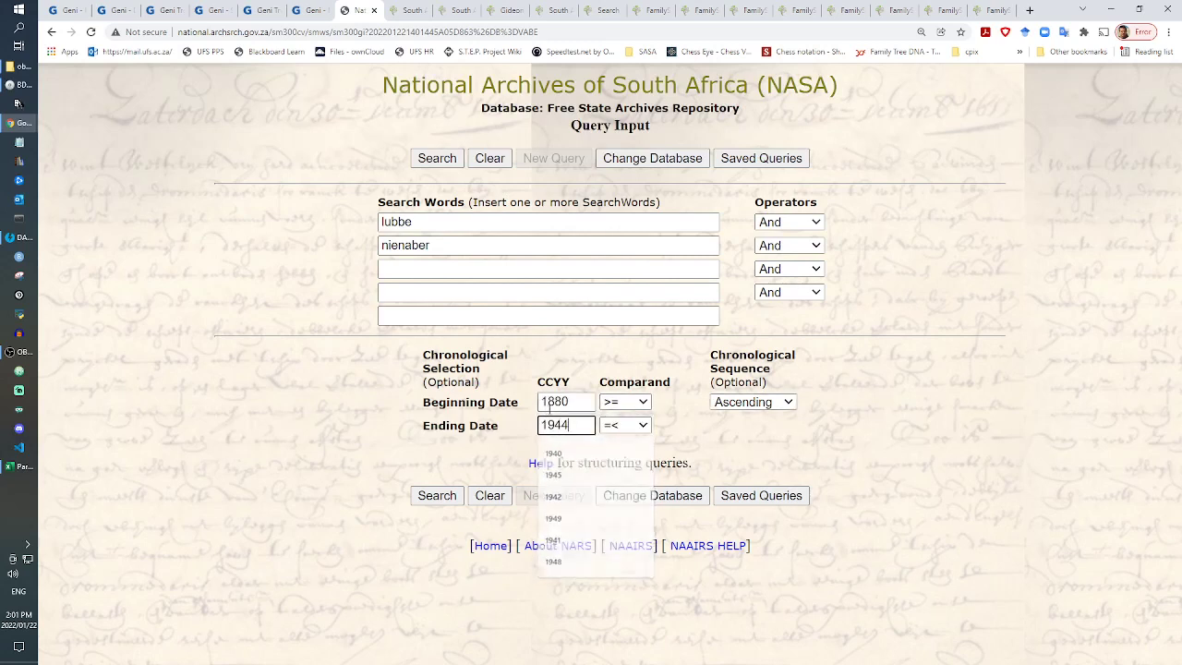
{"action": "key", "text": "Return"}
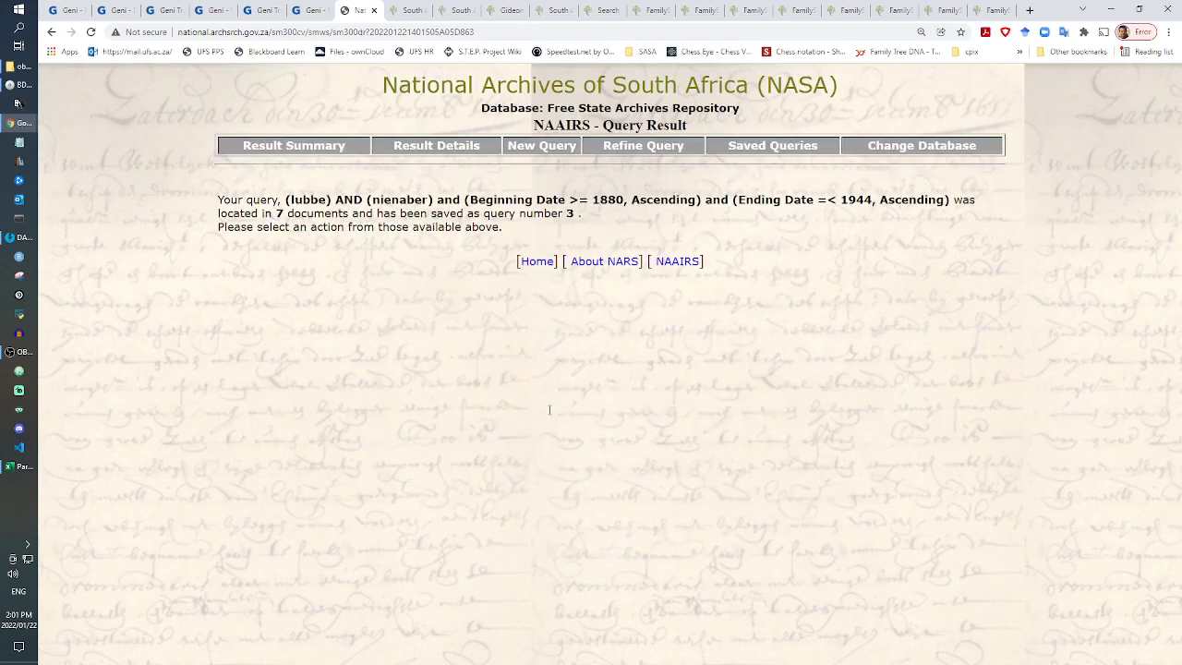
{"action": "left_click", "coordinate": [328, 149]}
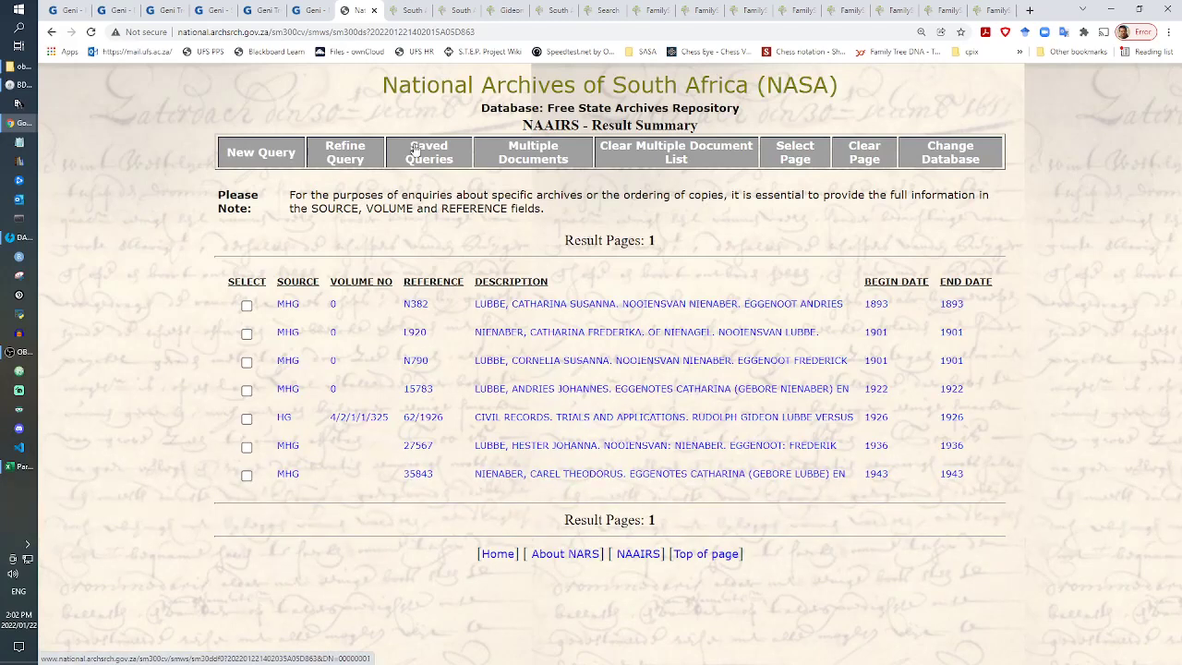
Step: Start a new query in the All Archives Repositories (RSA) database with the mother's married and maiden surnames as search words
{"action": "left_click", "coordinate": [277, 154]}
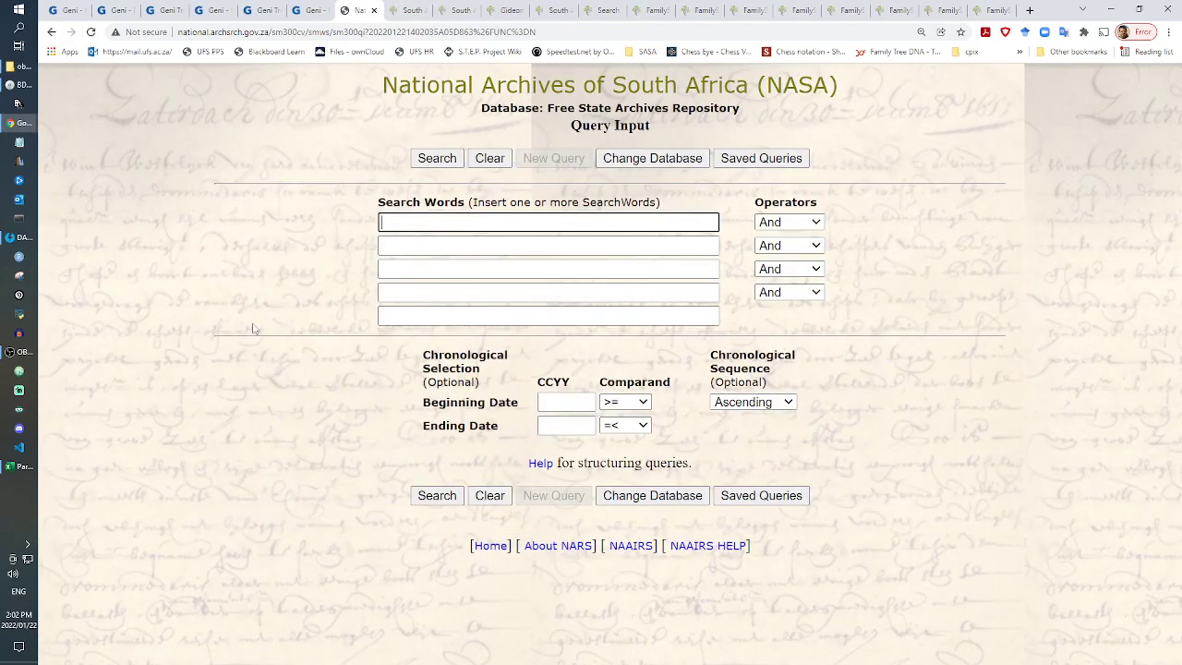
{"action": "left_click", "coordinate": [596, 162]}
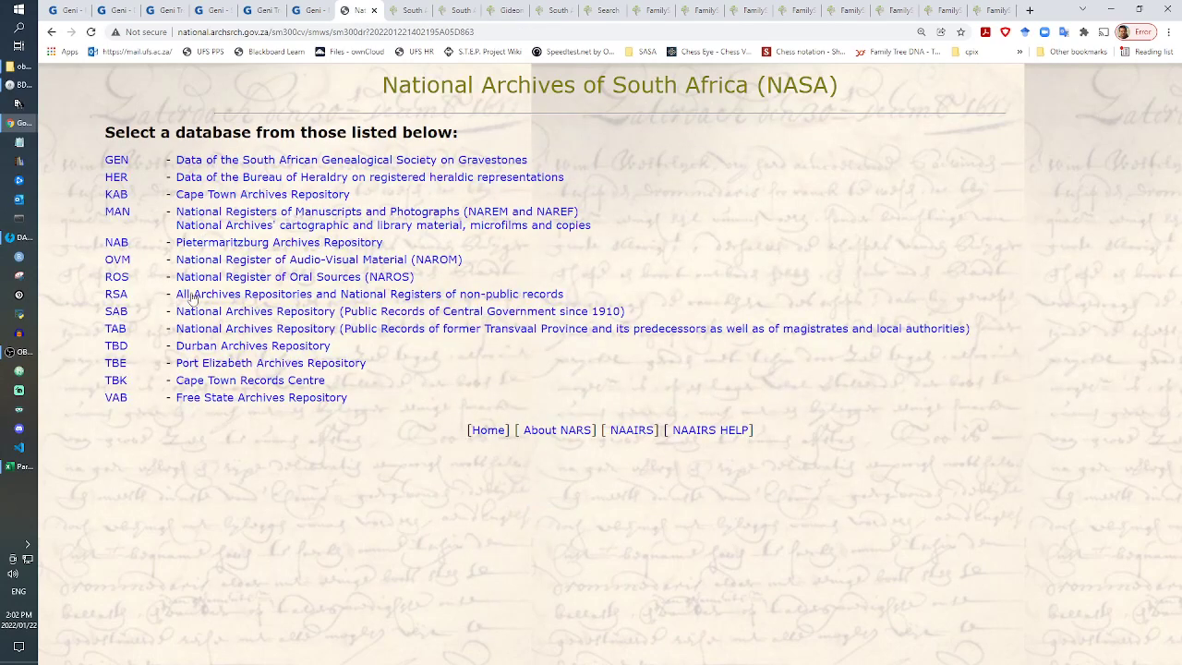
{"action": "left_click", "coordinate": [191, 295]}
{"action": "type", "text": "lubbe"}
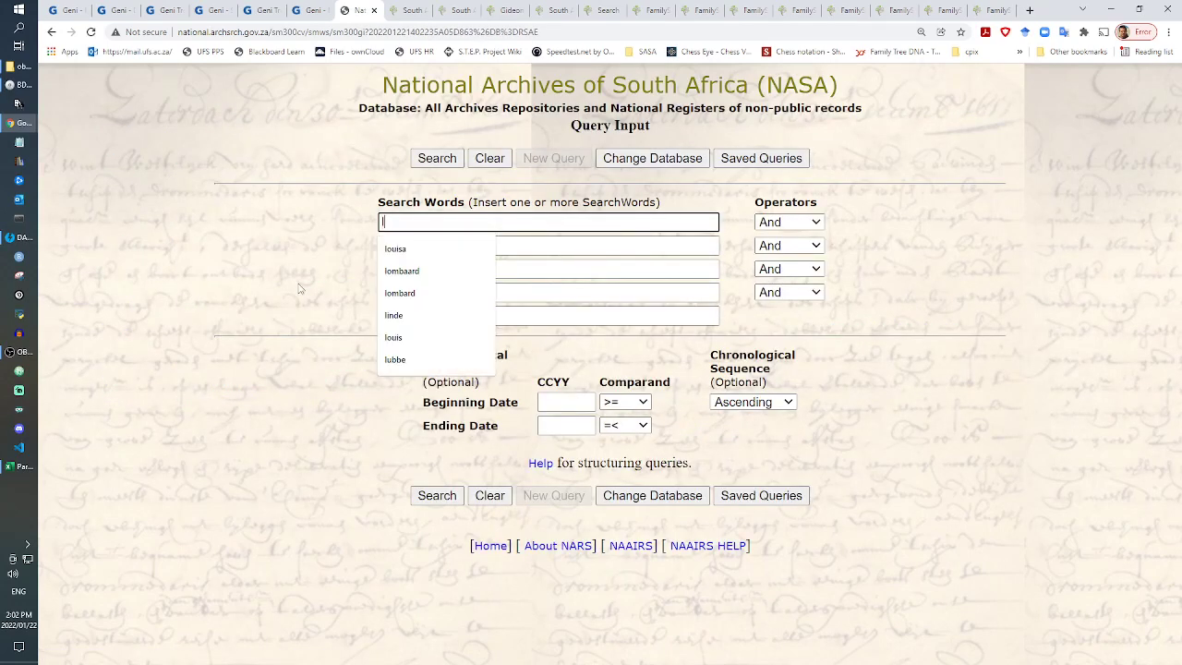
{"action": "key", "text": "Tab"}
{"action": "key", "text": "Tab"}
{"action": "type", "text": "niena"}
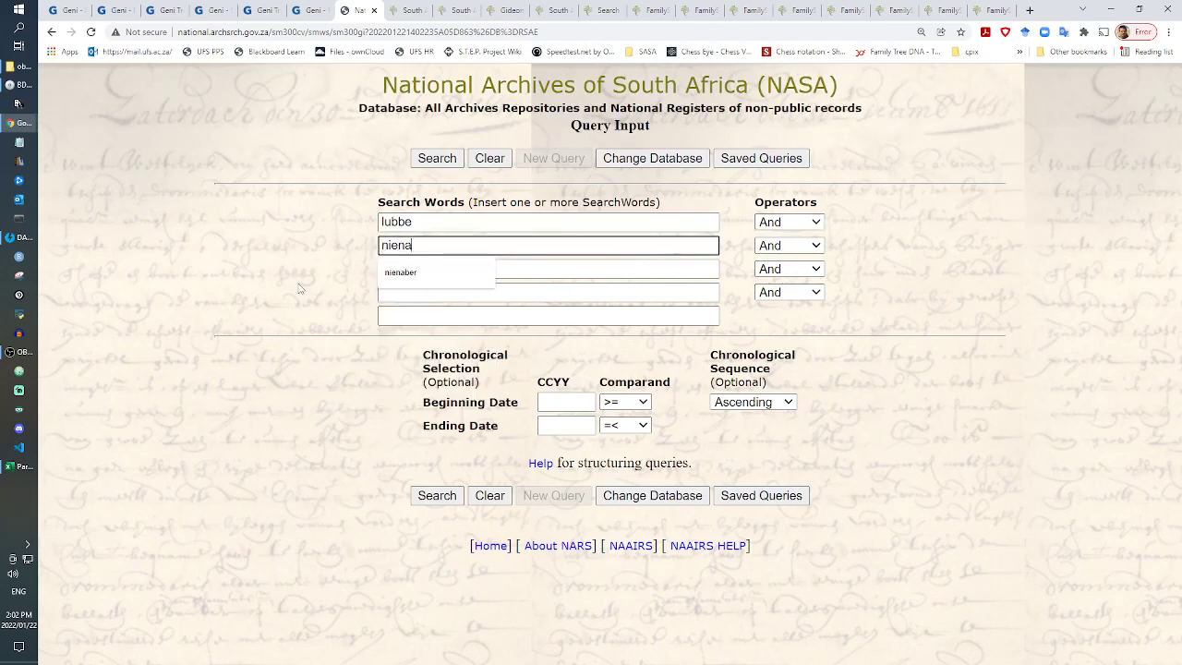